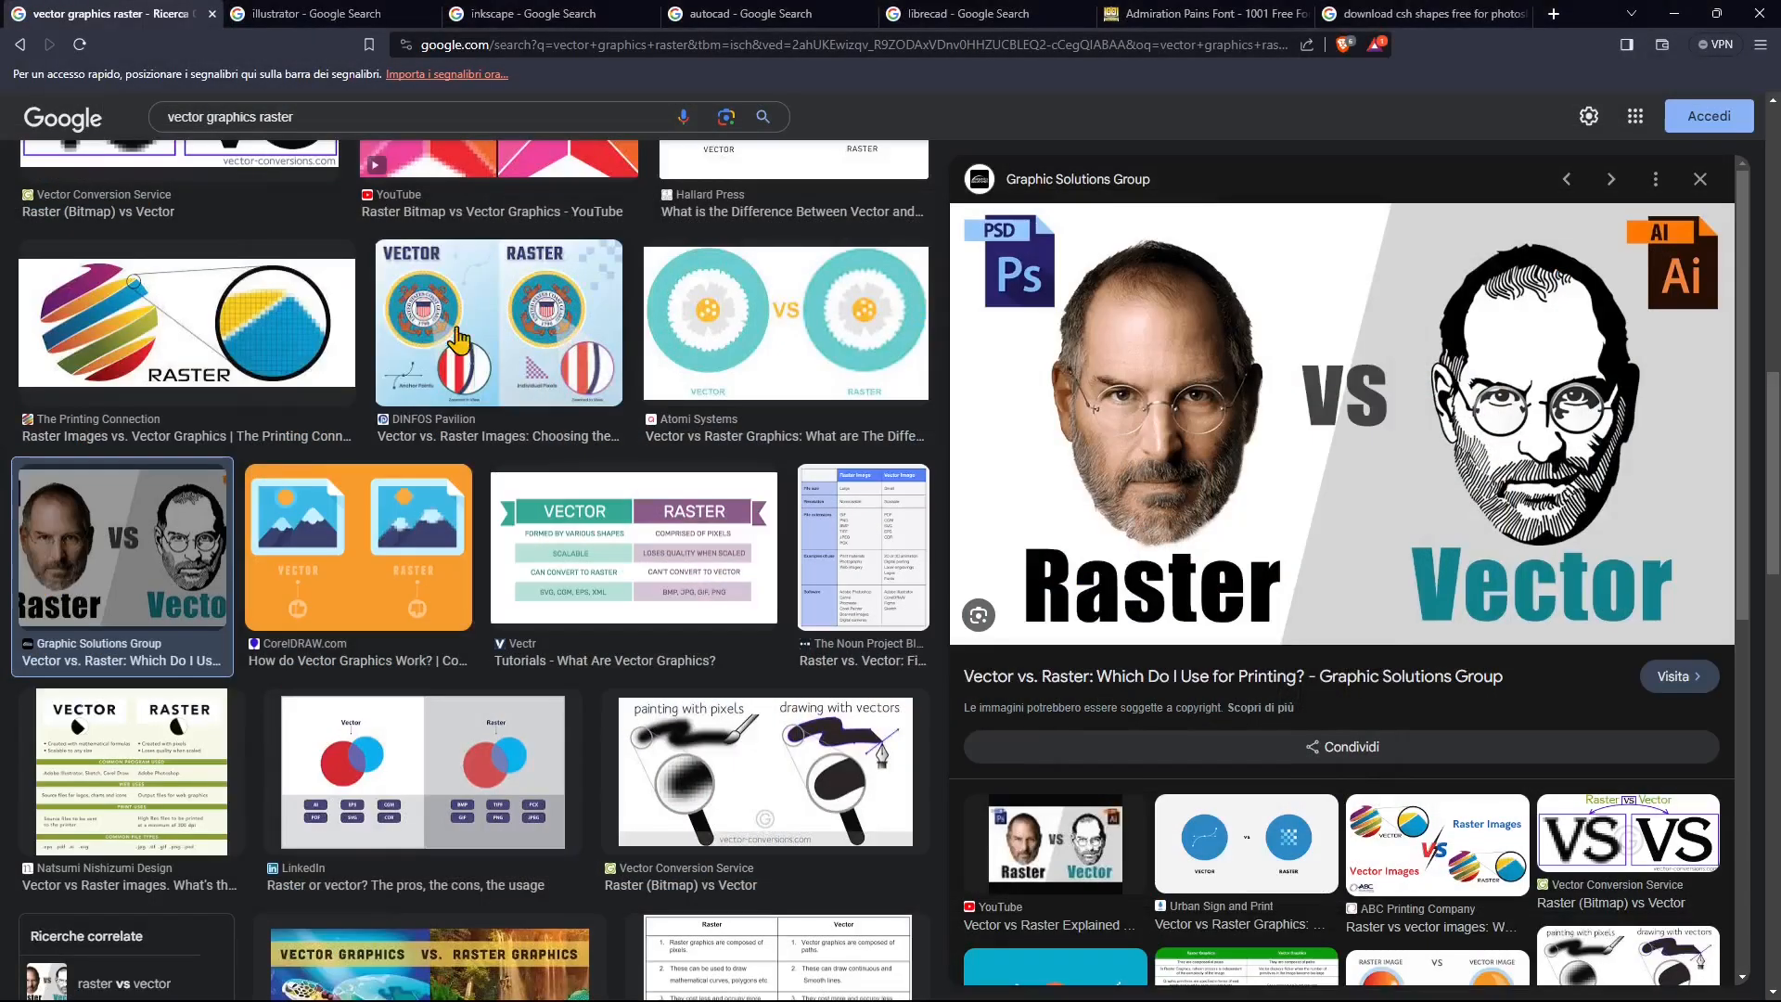
Step: Examine the image results for "vector graphics raster" for examples comparing raster and vector artwork
scroll(293, 597, "up", 3)
scroll(295, 597, "up", 15)
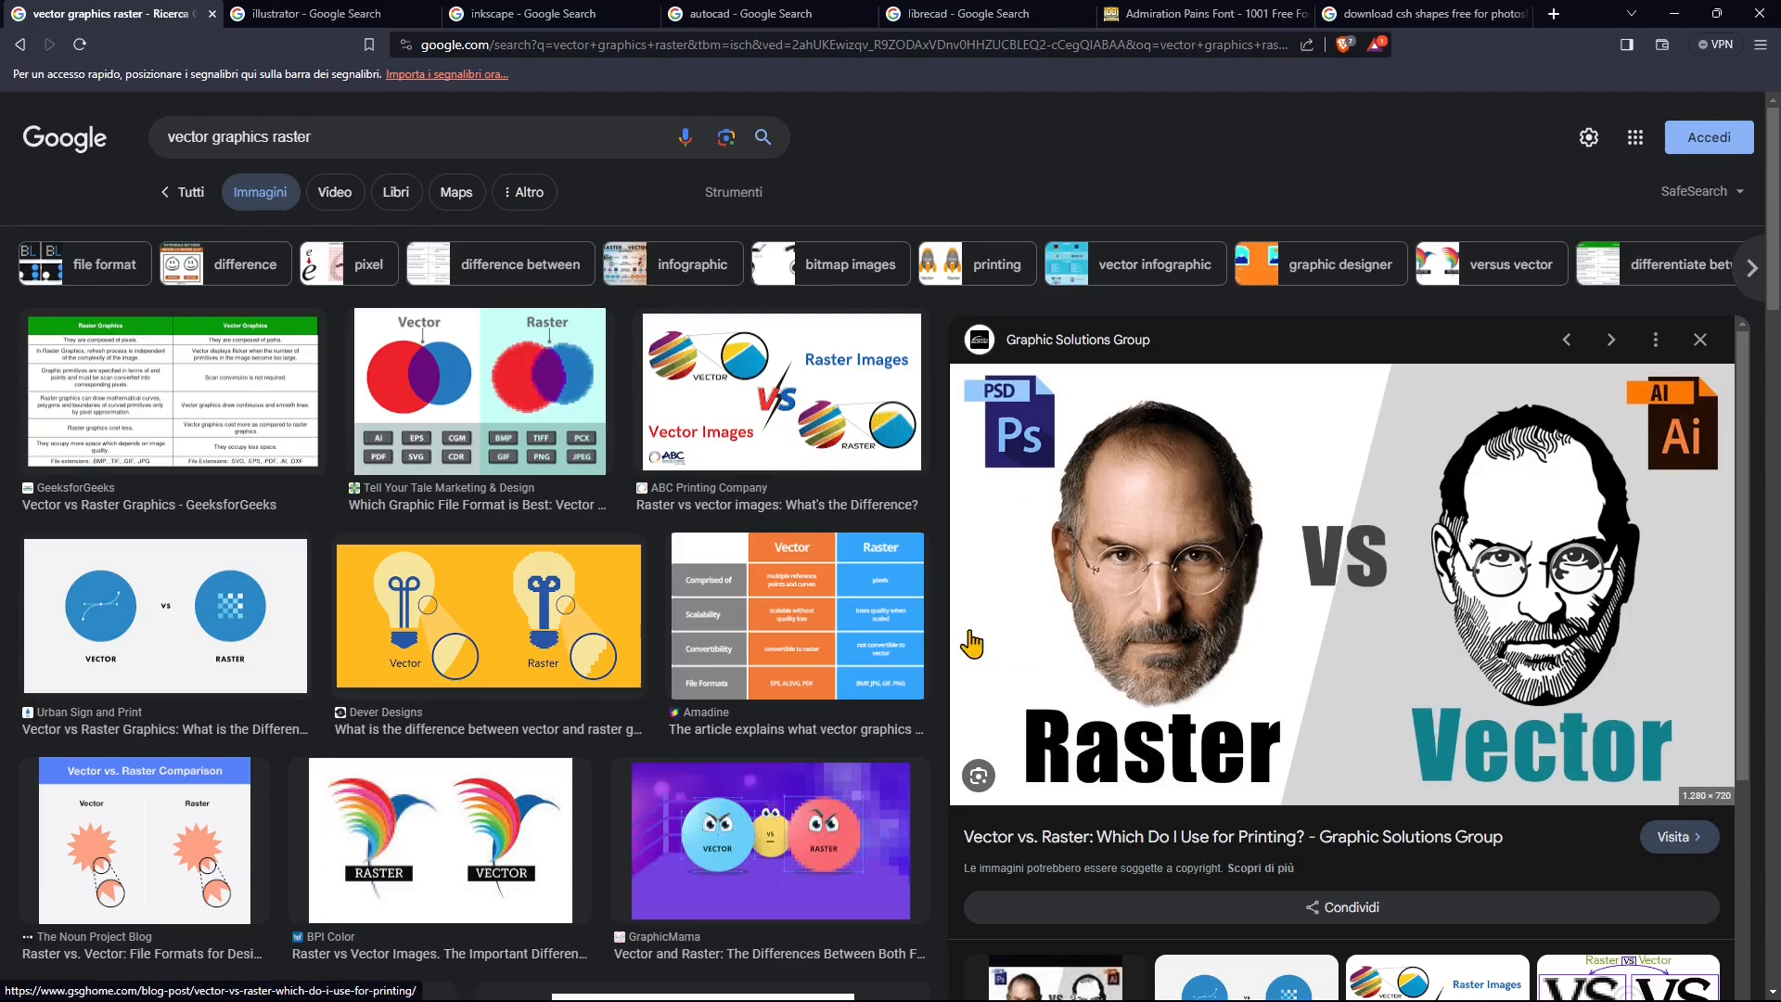
scroll(970, 640, "down", 2)
scroll(971, 642, "down", 3)
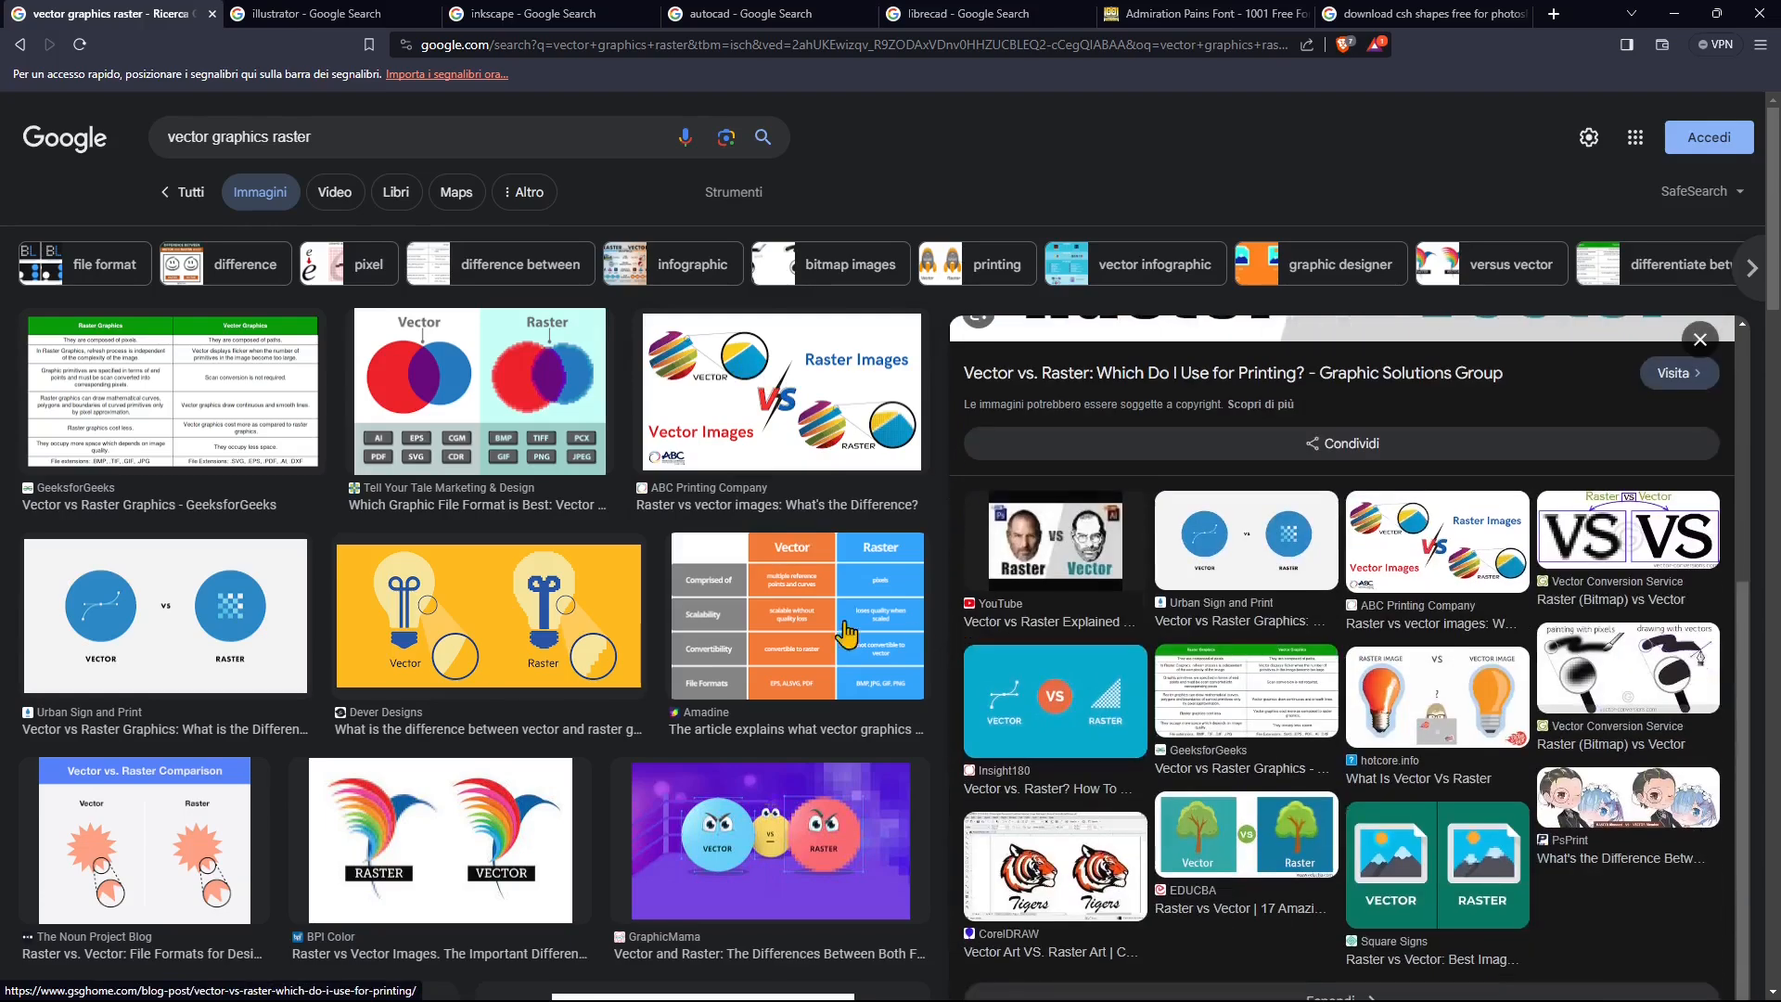
scroll(650, 621, "down", 5)
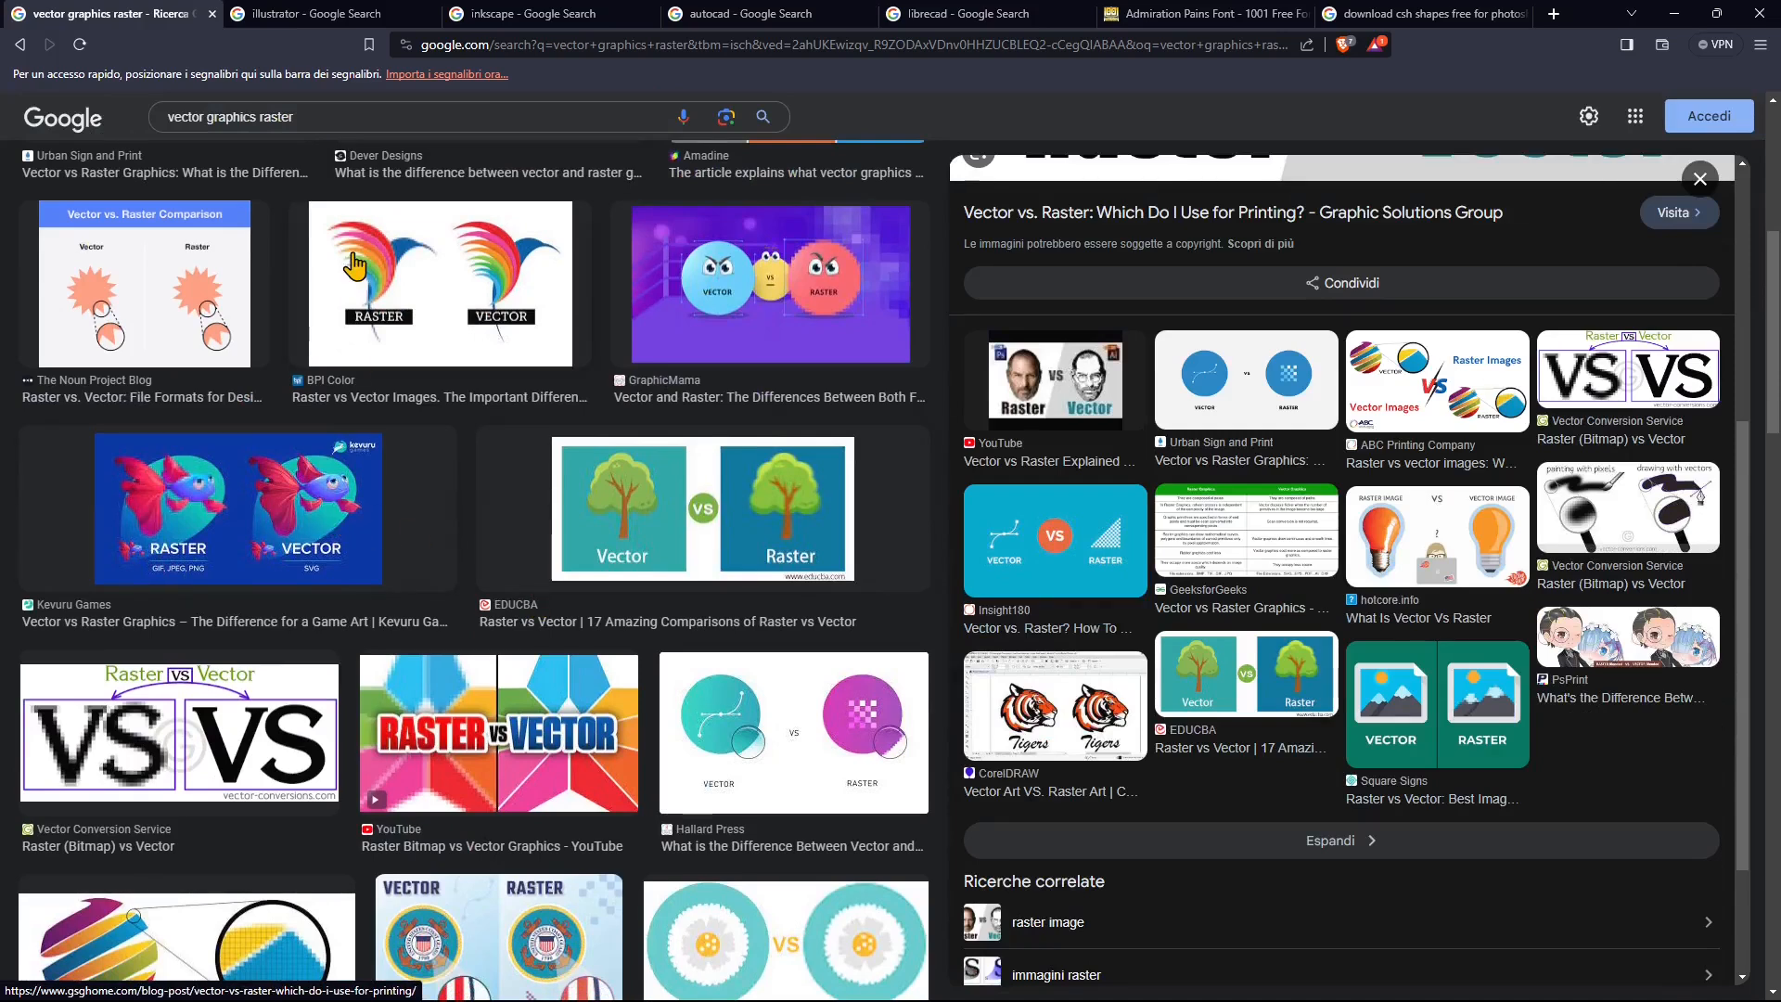
scroll(969, 607, "down", 2)
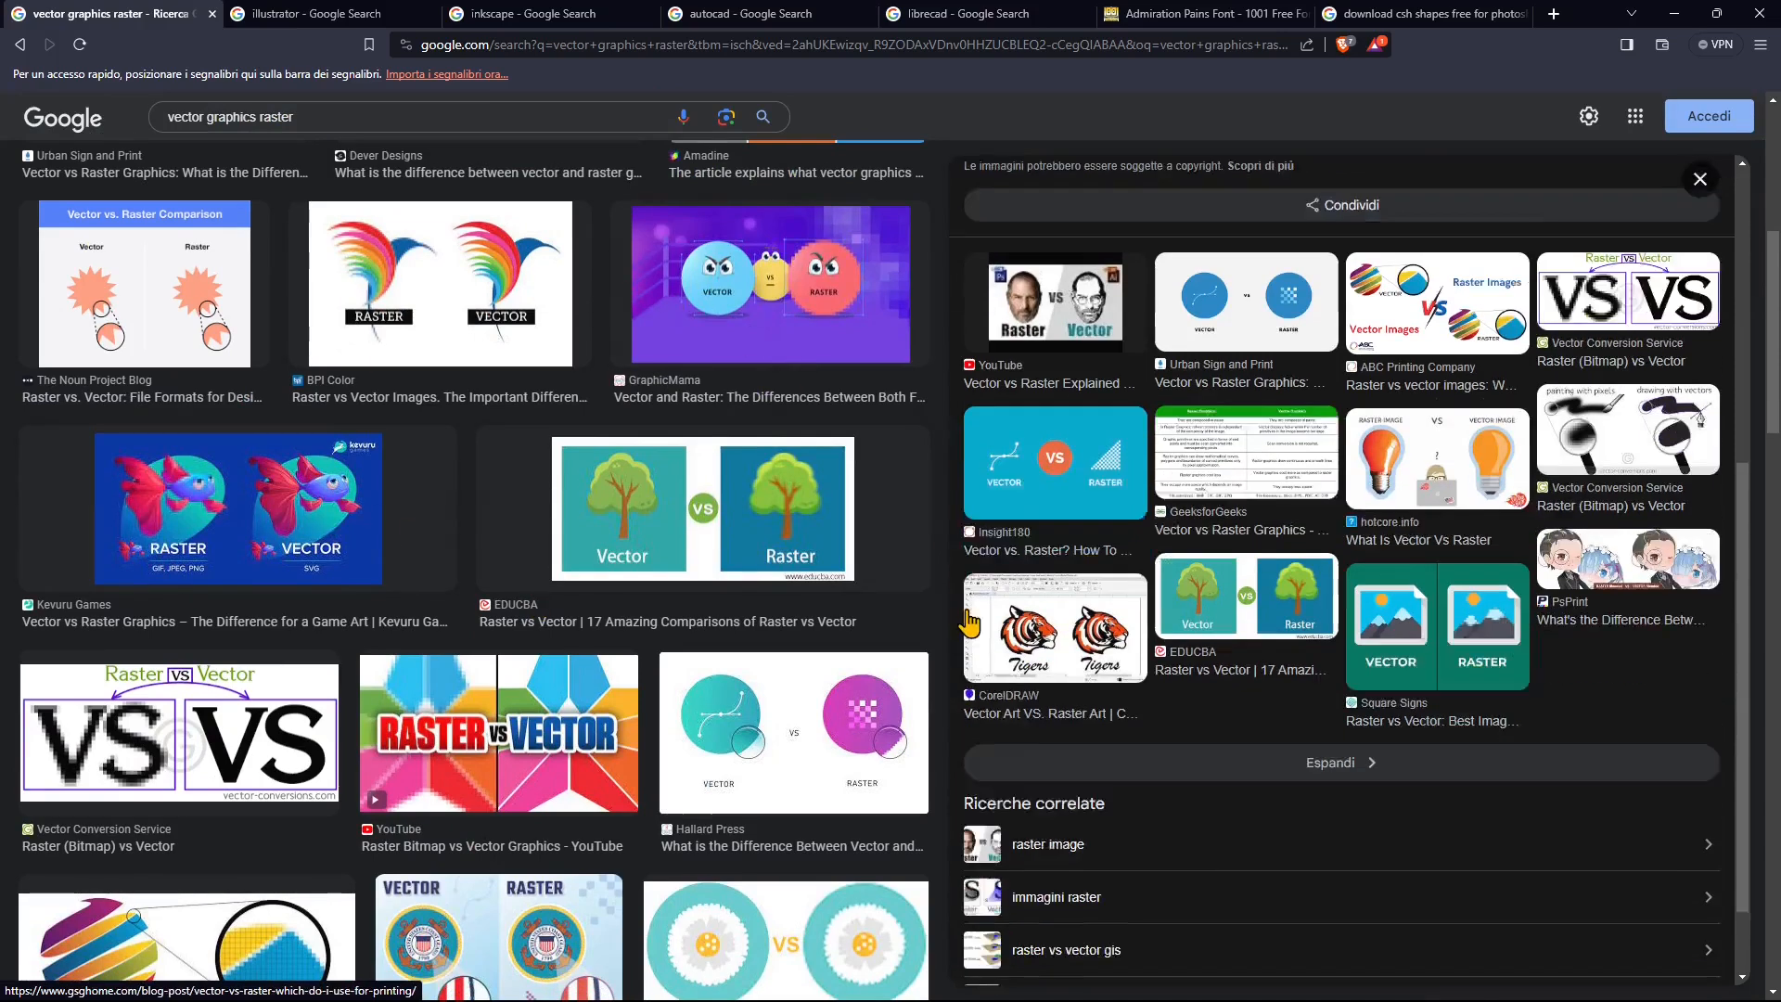
scroll(733, 593, "down", 5)
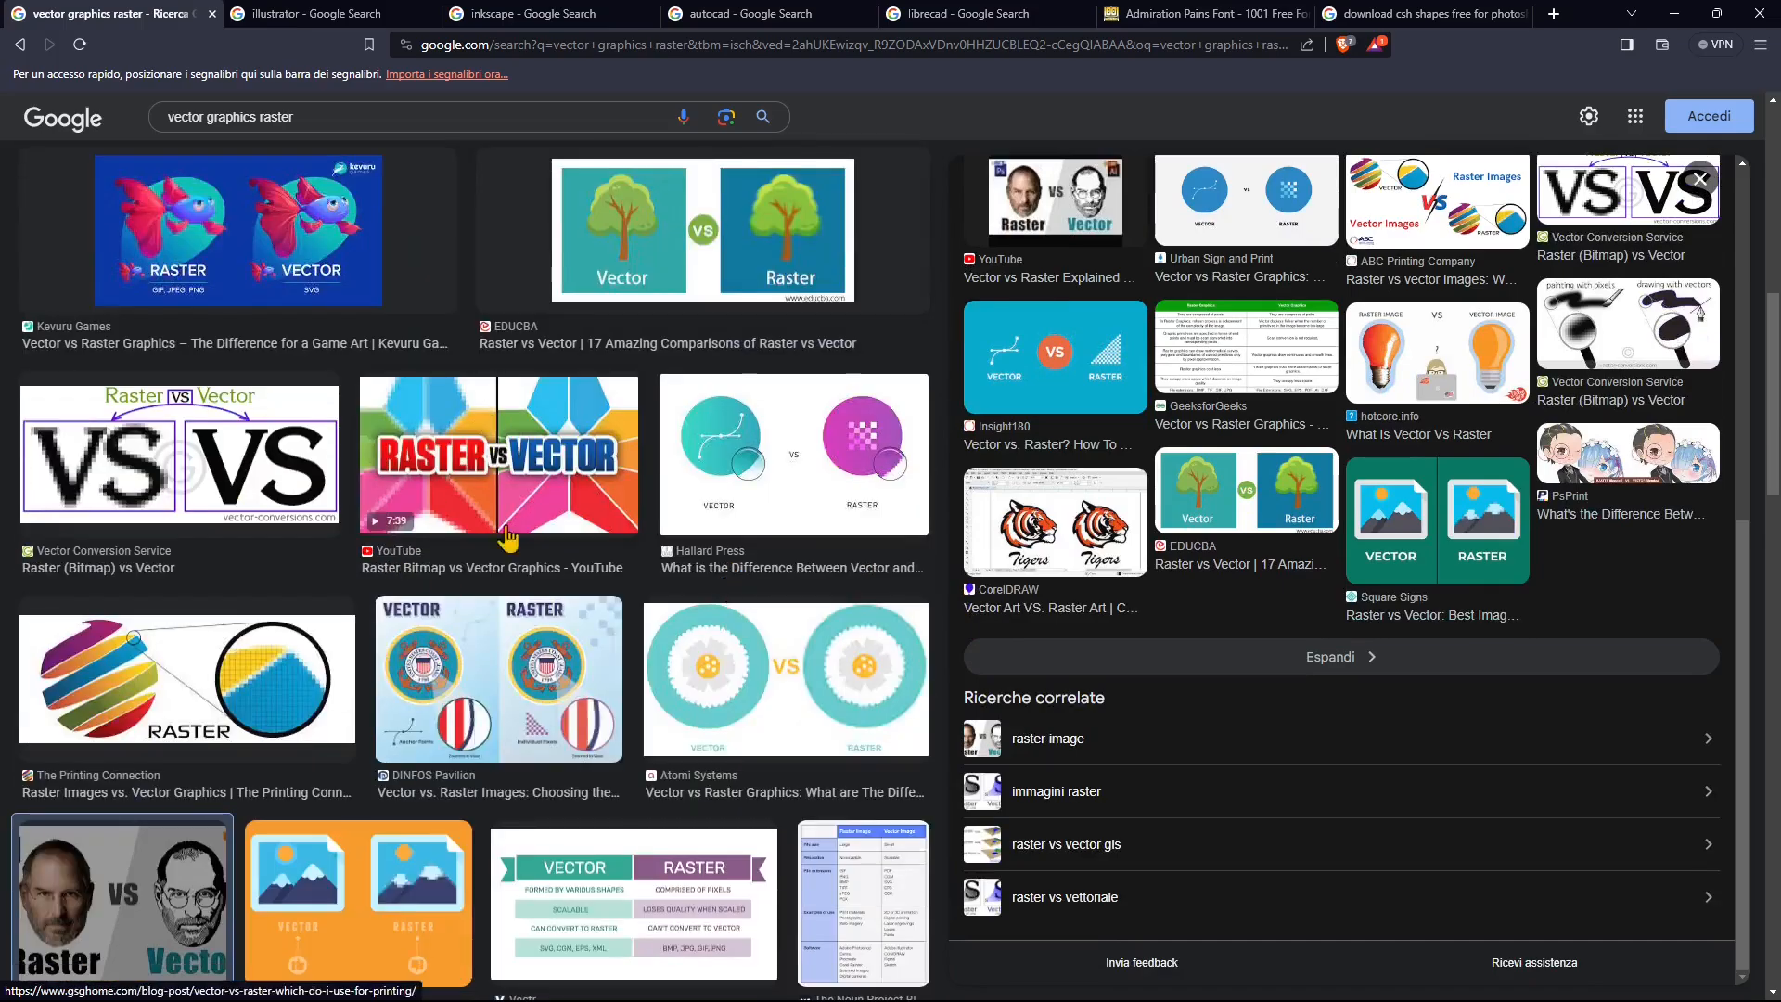
scroll(525, 615, "down", 2)
scroll(525, 615, "down", 12)
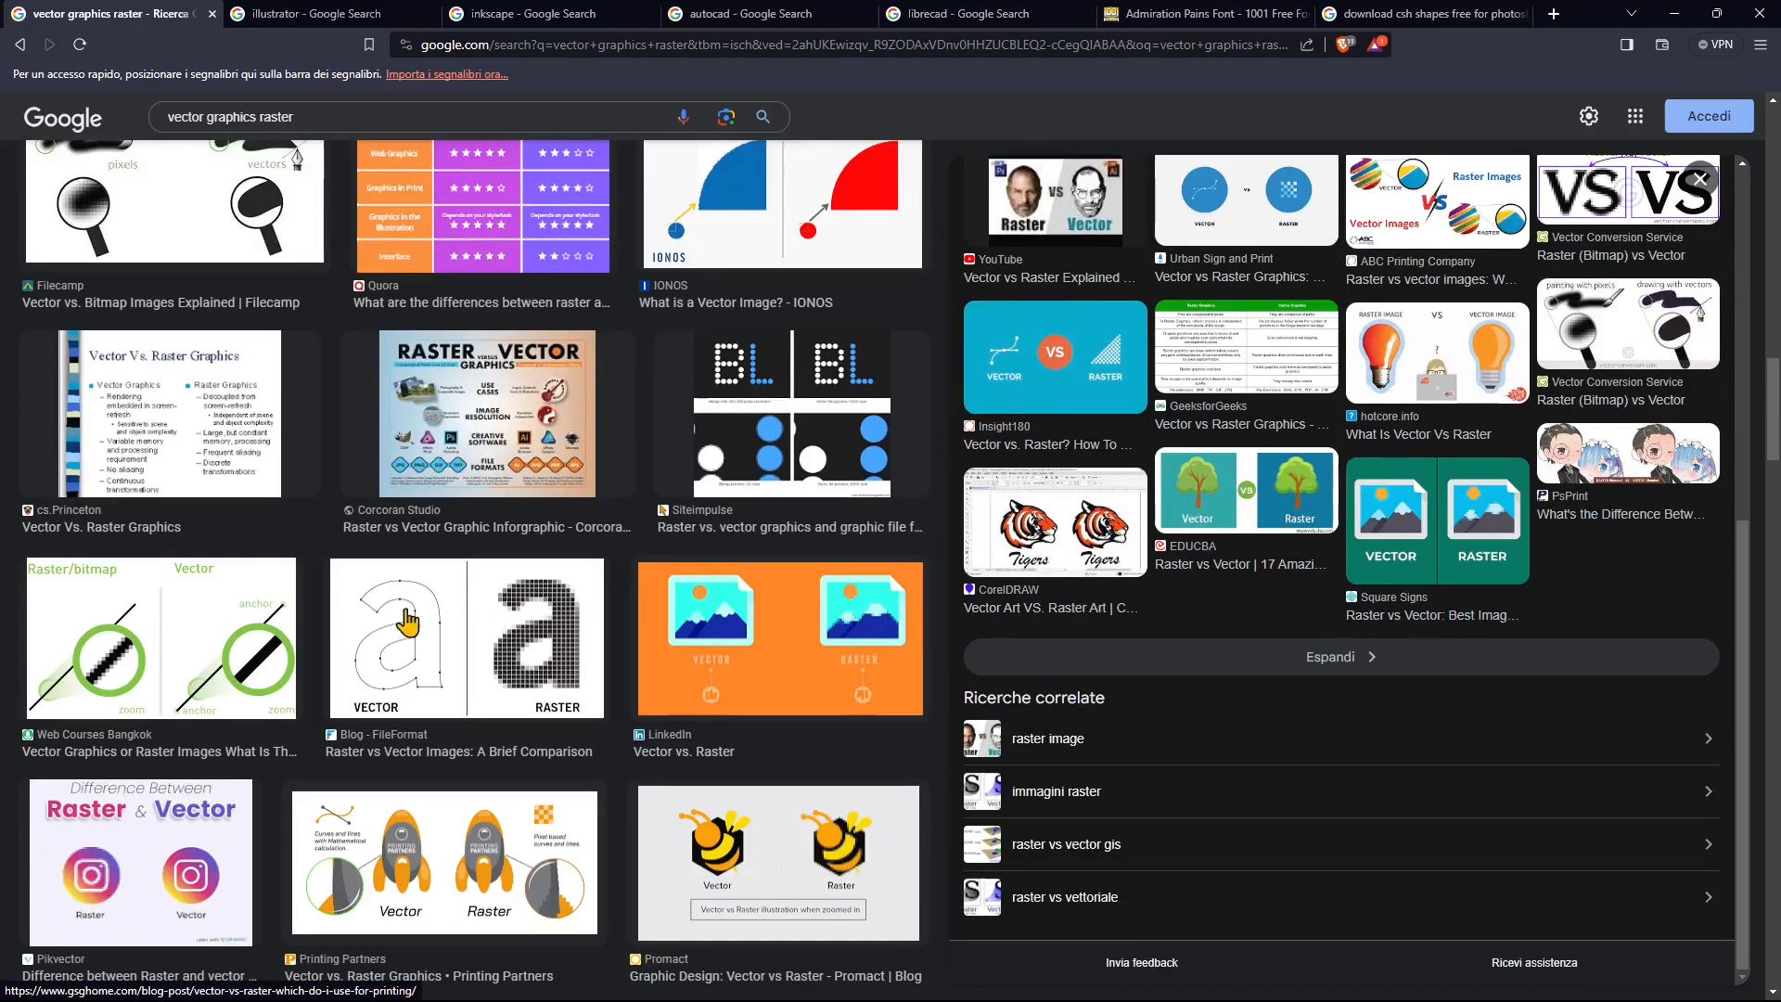
scroll(417, 696, "down", 3)
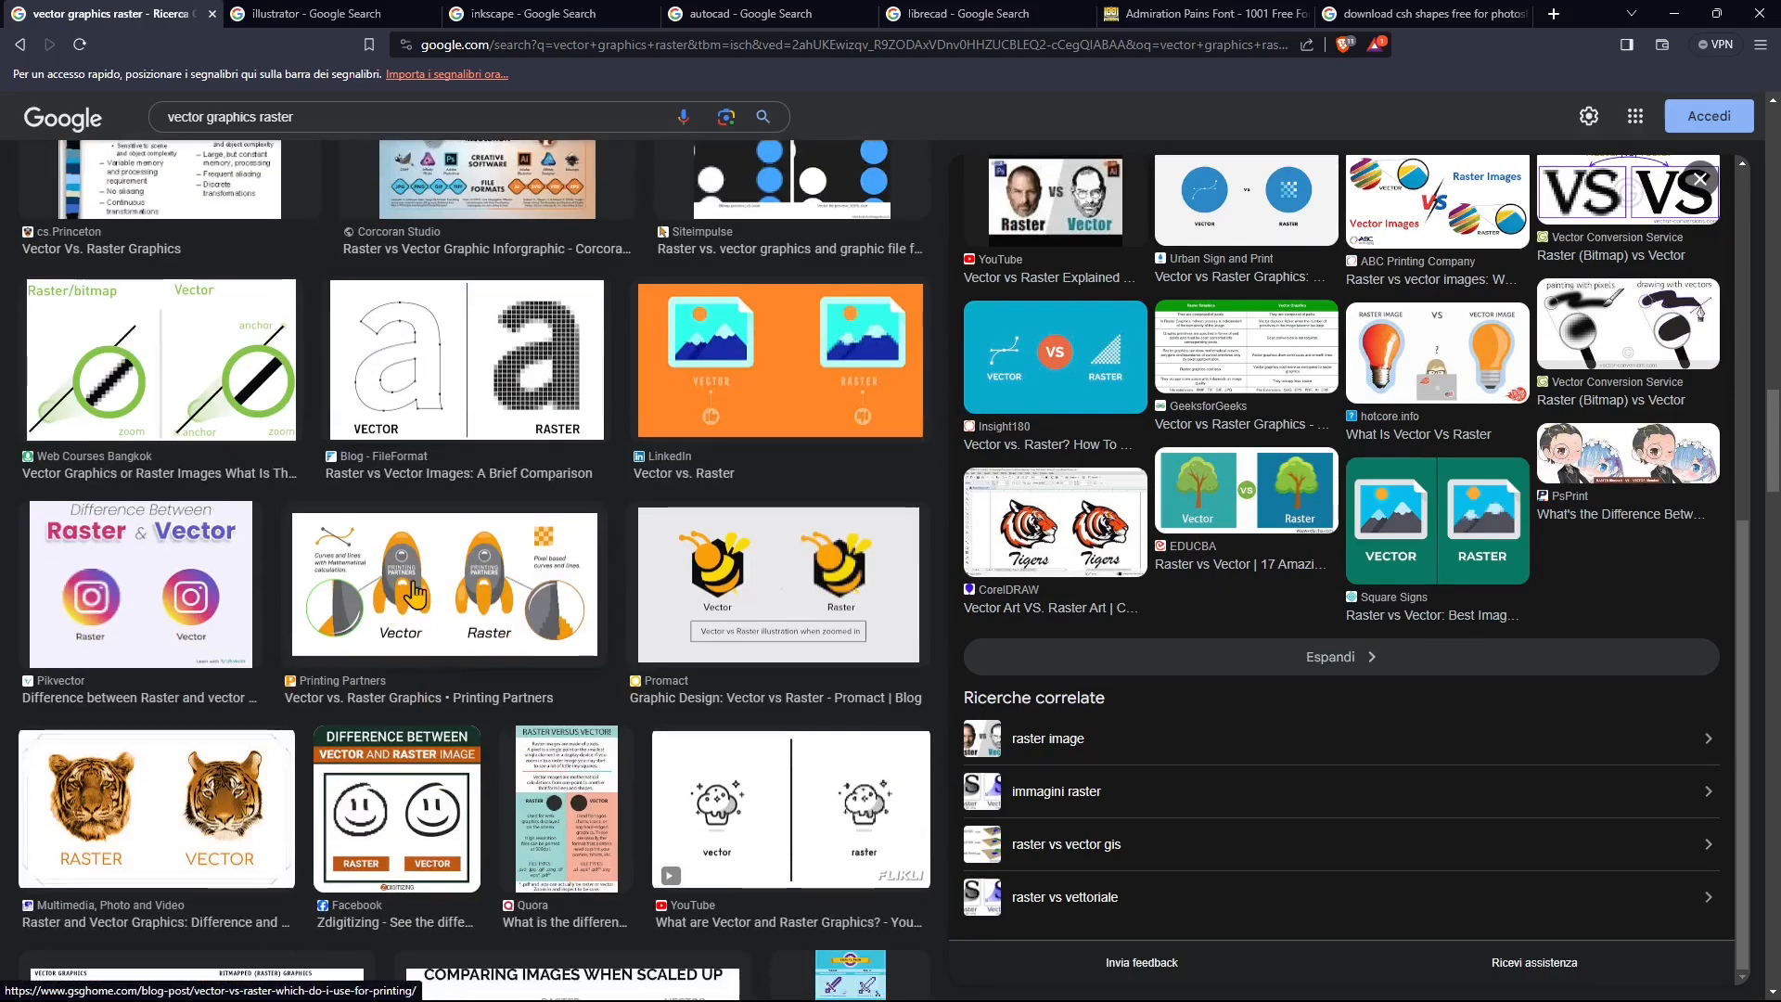
scroll(501, 596, "down", 3)
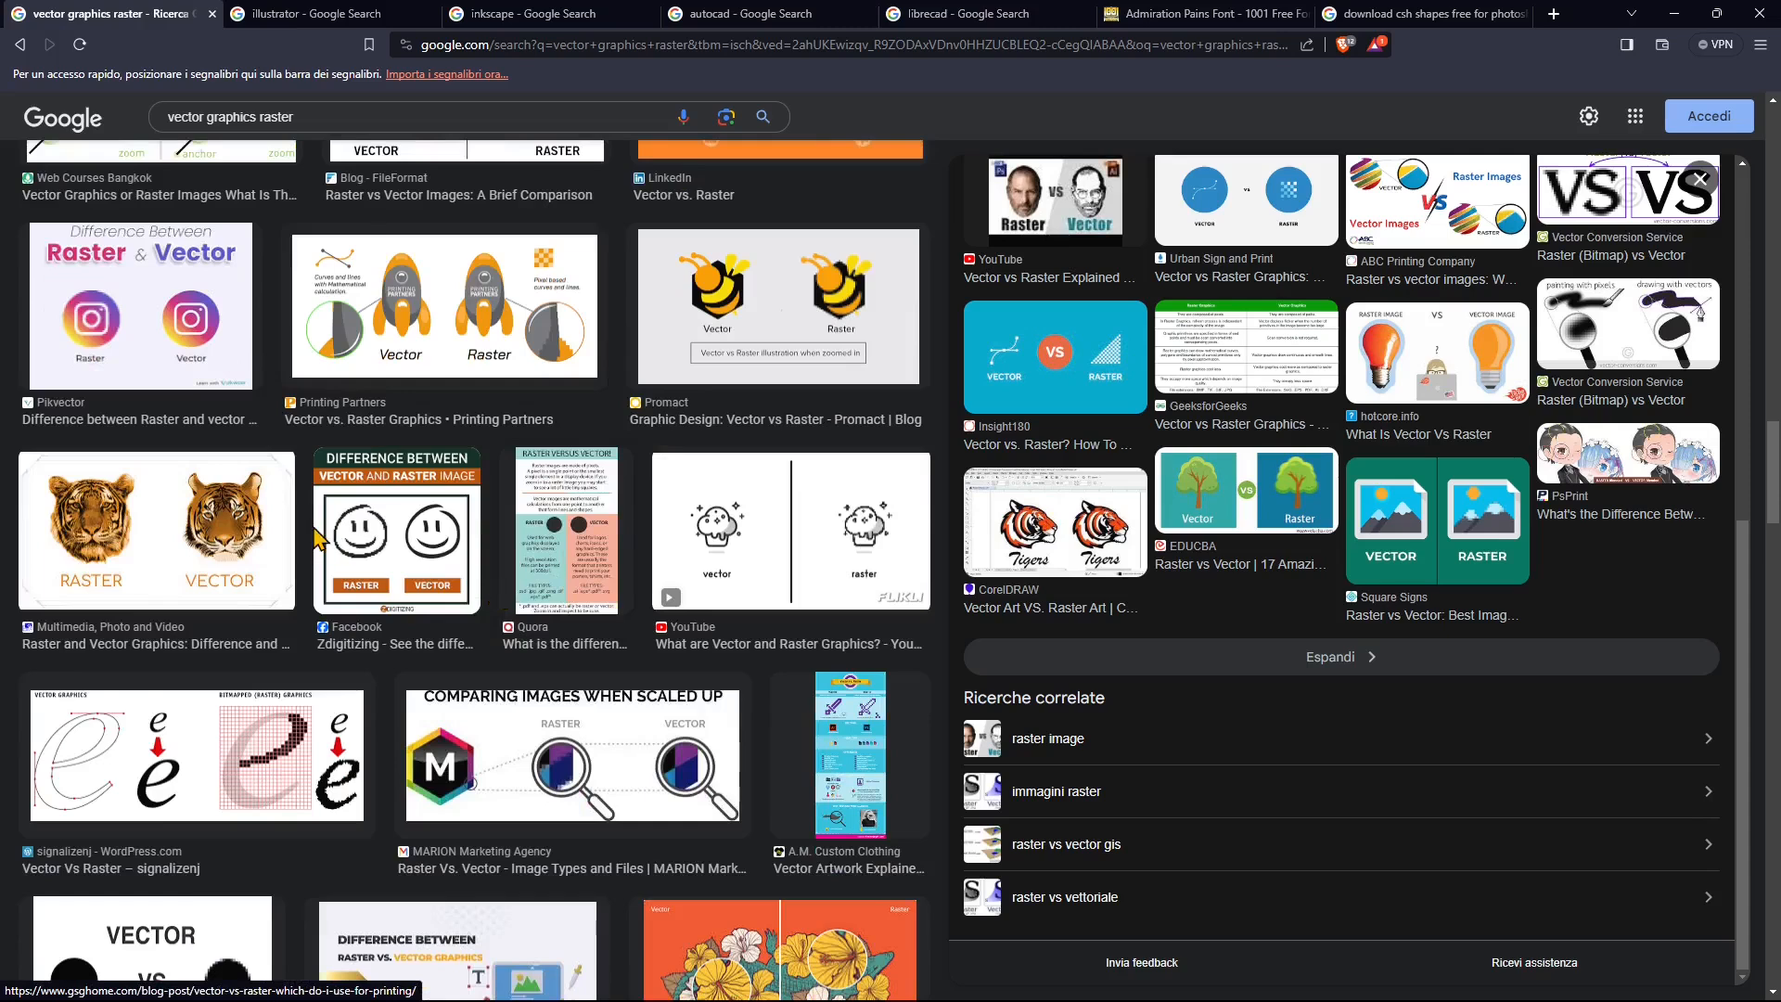
scroll(214, 542, "down", 2)
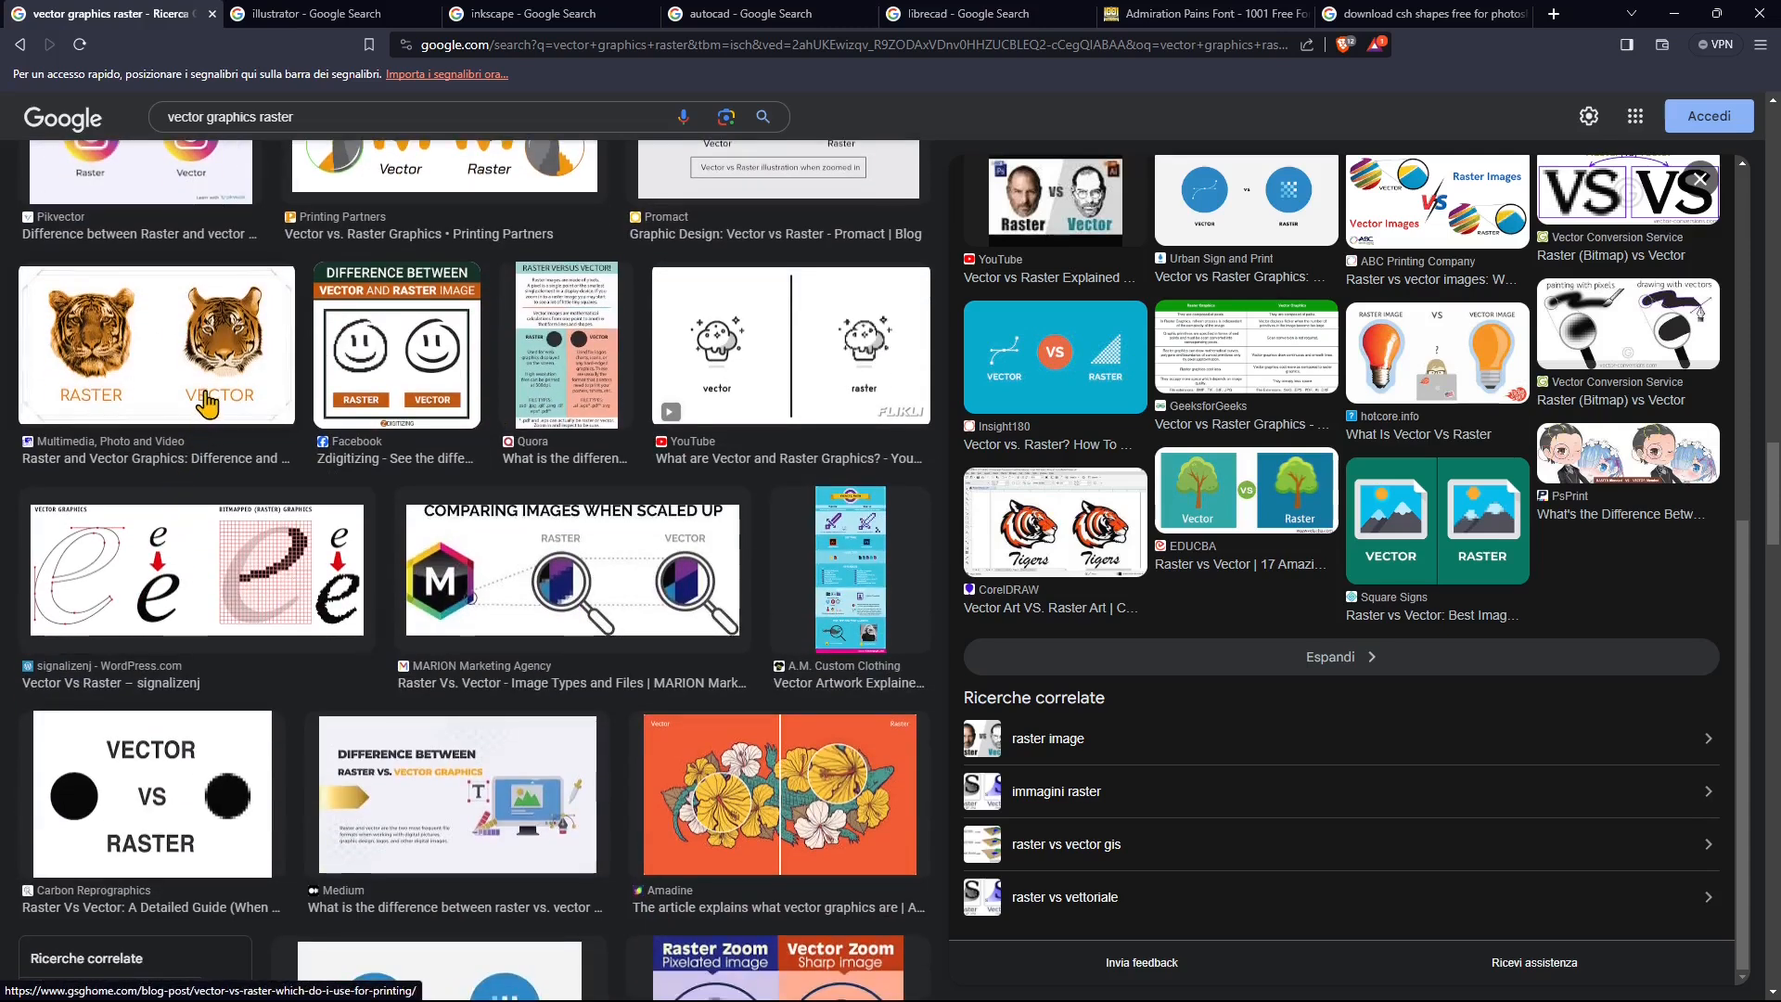
Step: Preview the raster and vector tiger comparison image and look through its related images and the further results
left_click(141, 398)
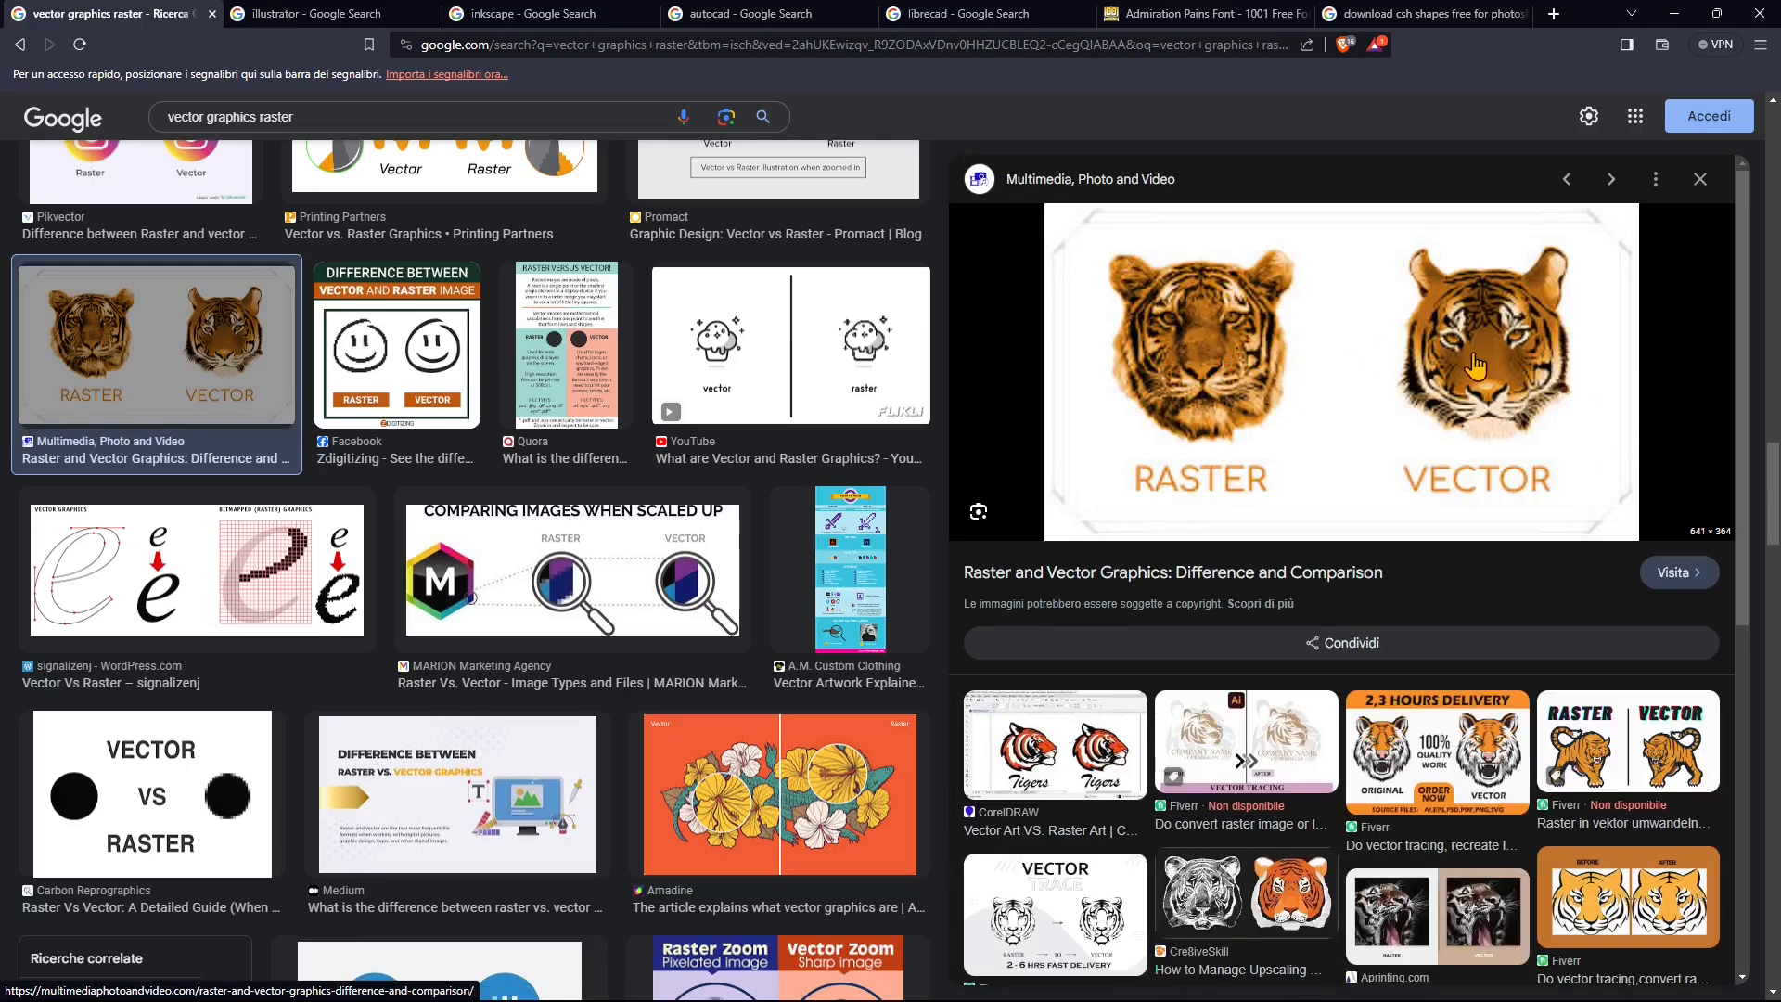
scroll(1520, 473, "down", 2)
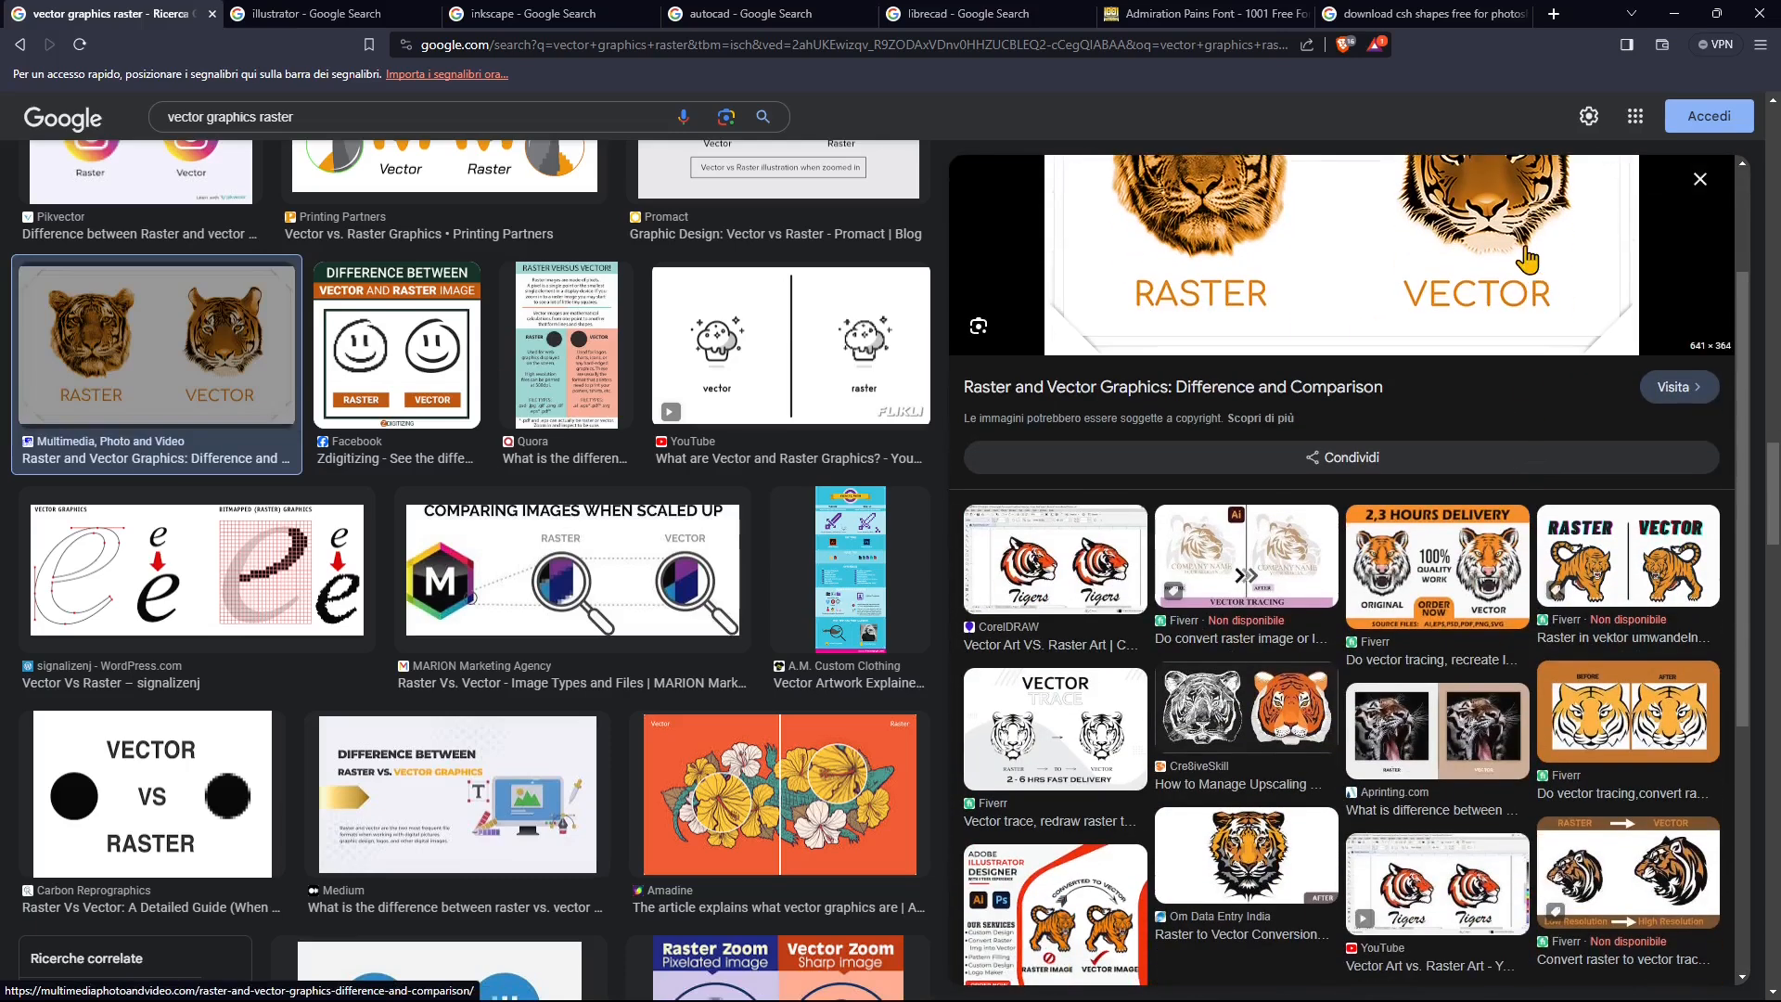
scroll(1526, 260, "down", 3)
scroll(768, 635, "down", 5)
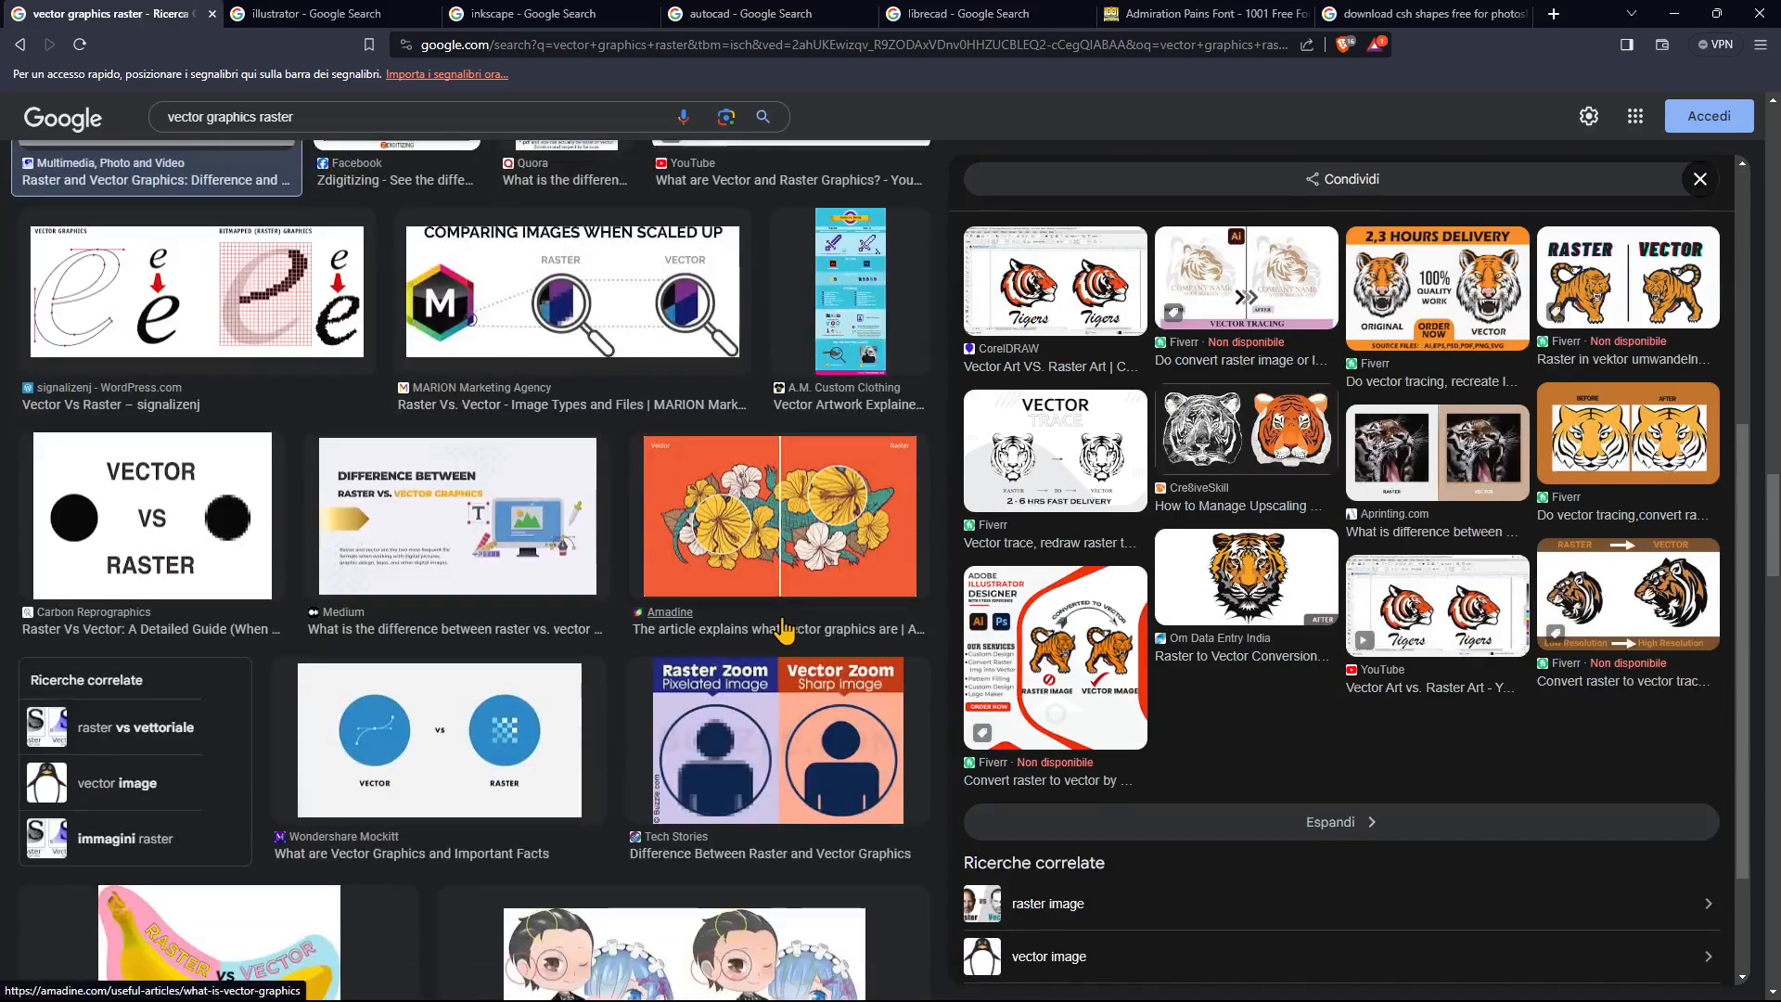
scroll(768, 635, "down", 6)
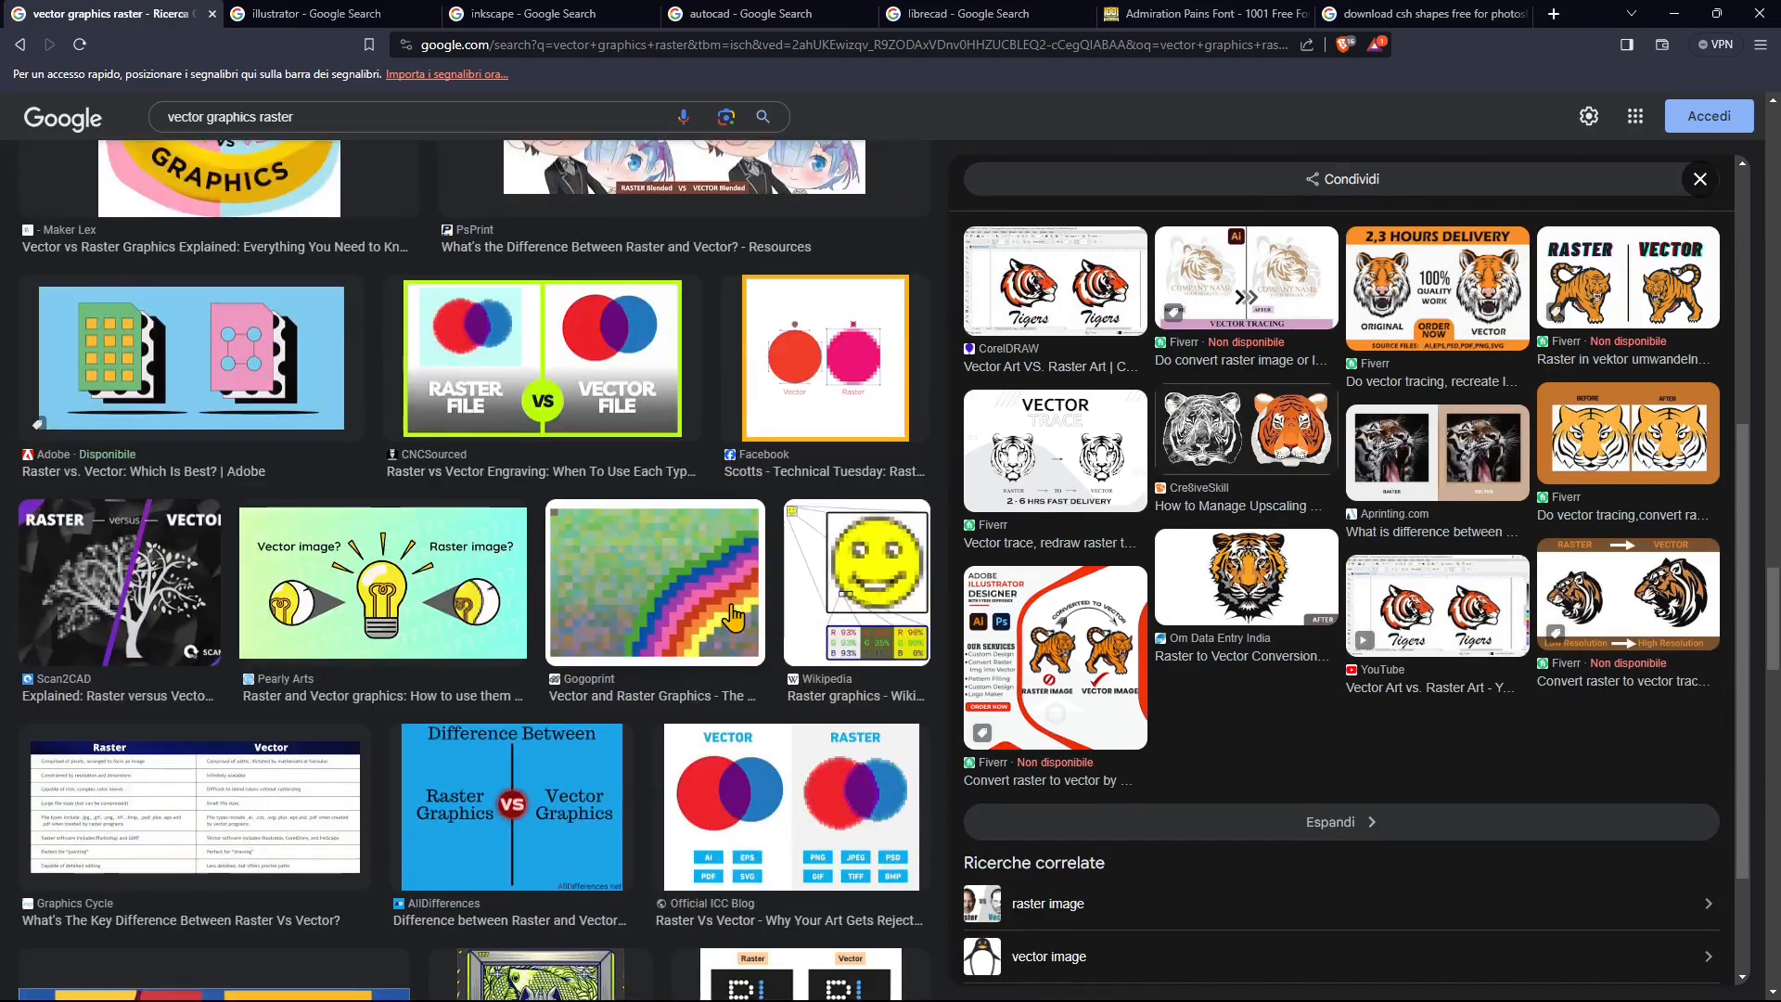
scroll(593, 324, "up", 7)
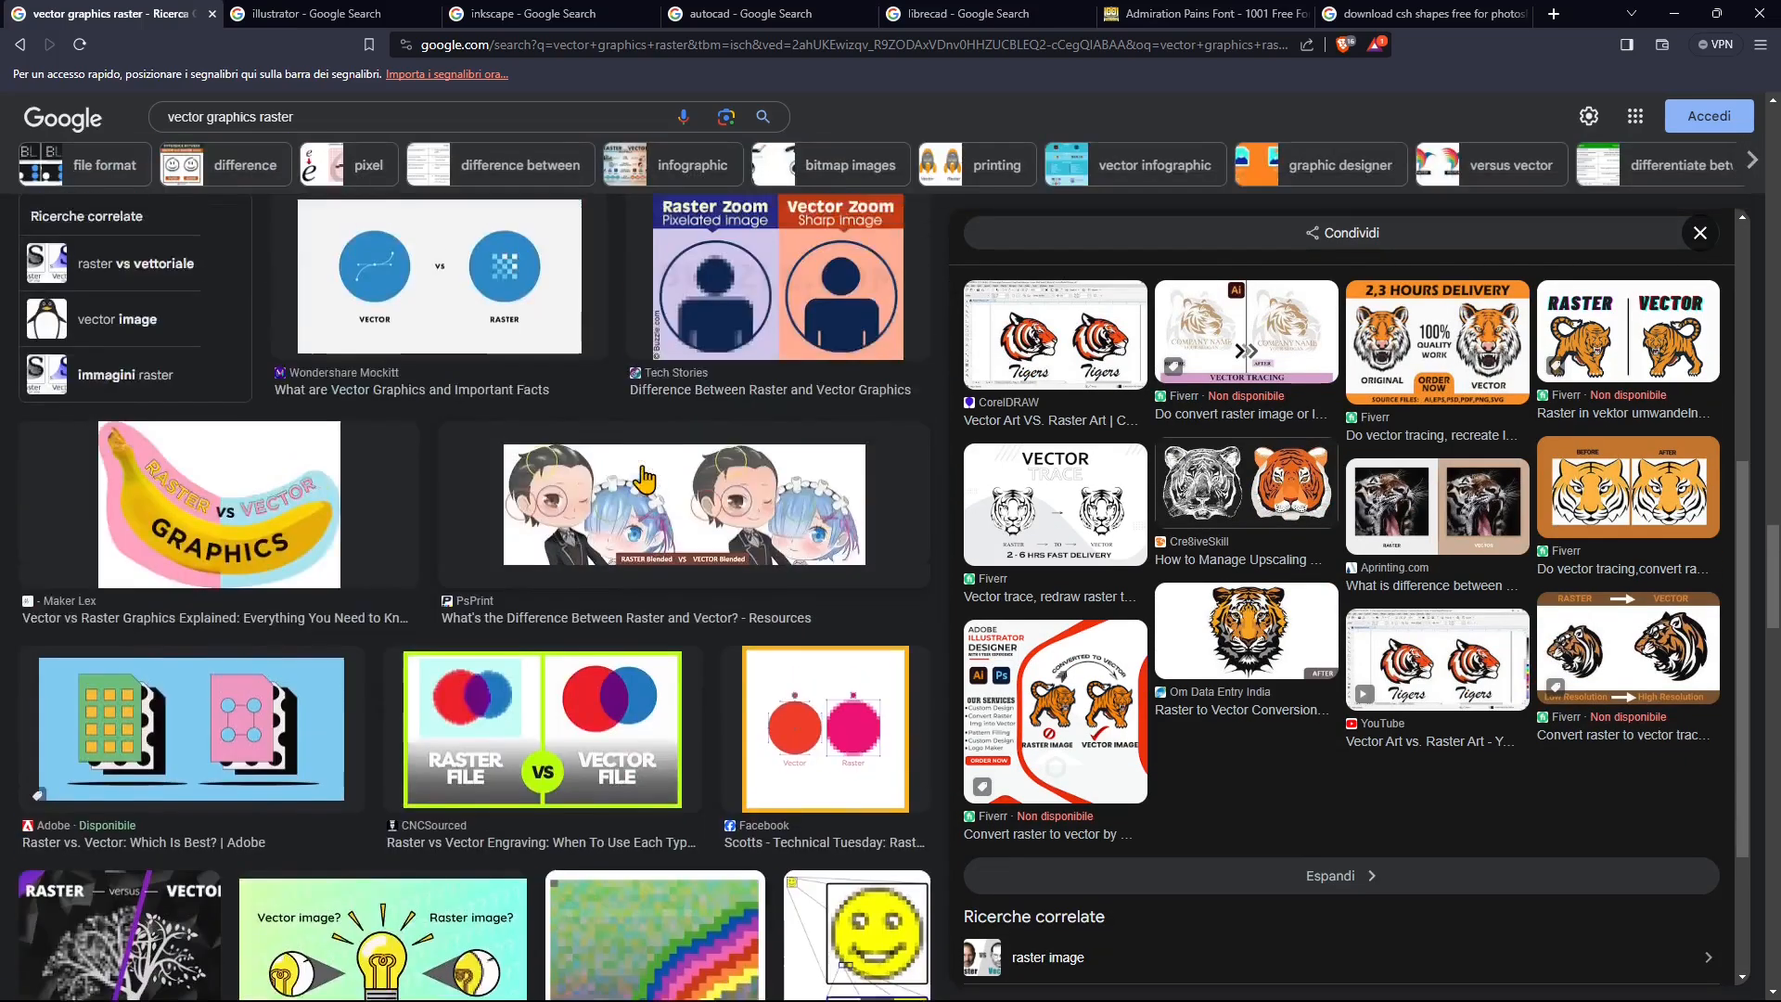
Step: Review the already open Google results for Illustrator, Inkscape, AutoCAD and LibreCAD in turn
left_click(309, 20)
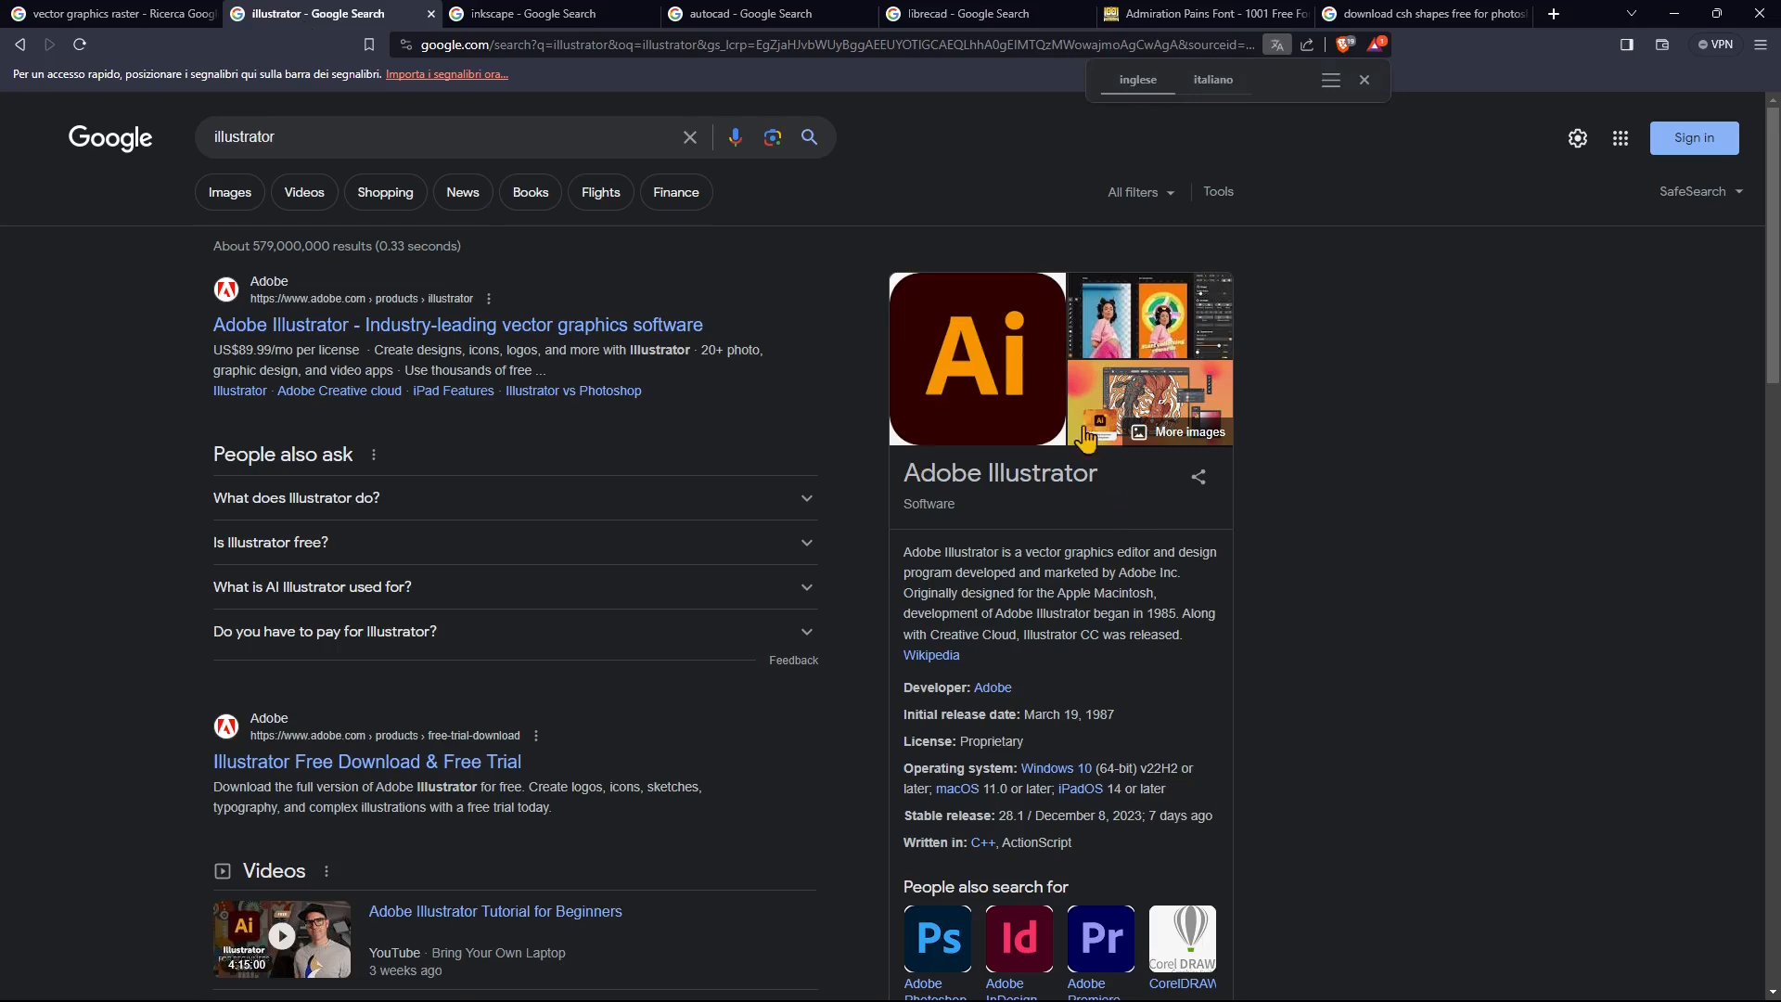
left_click(506, 19)
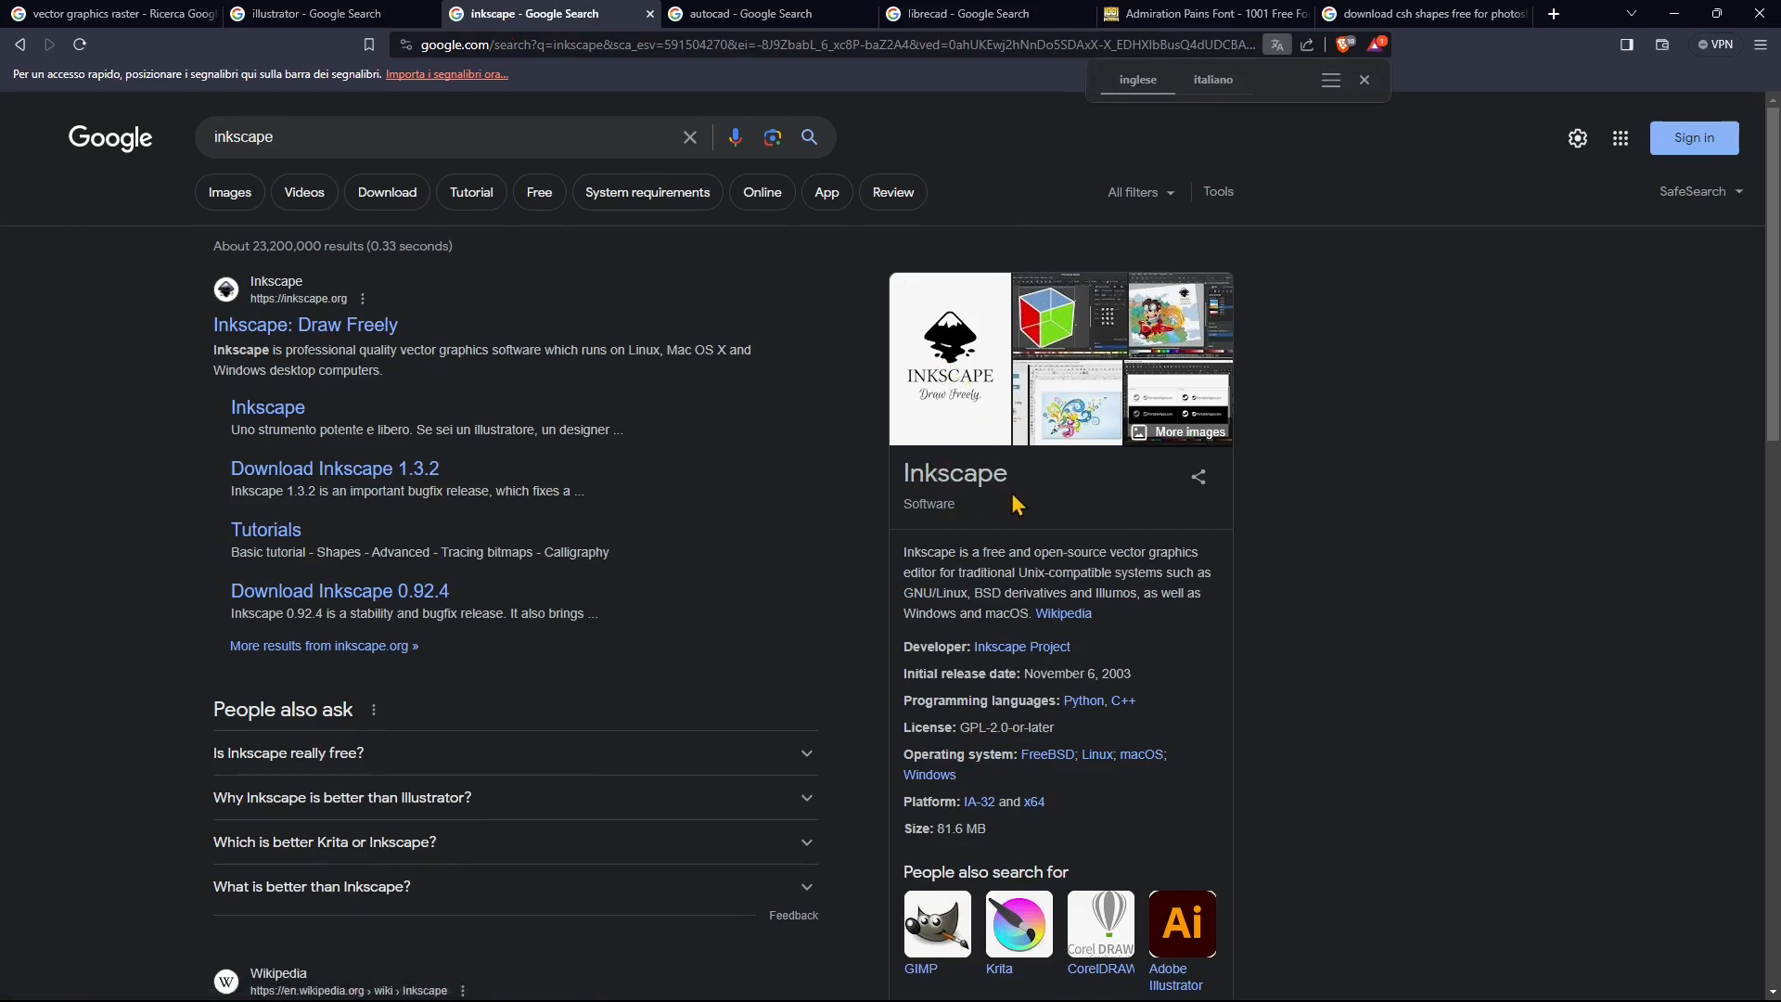
left_click(736, 15)
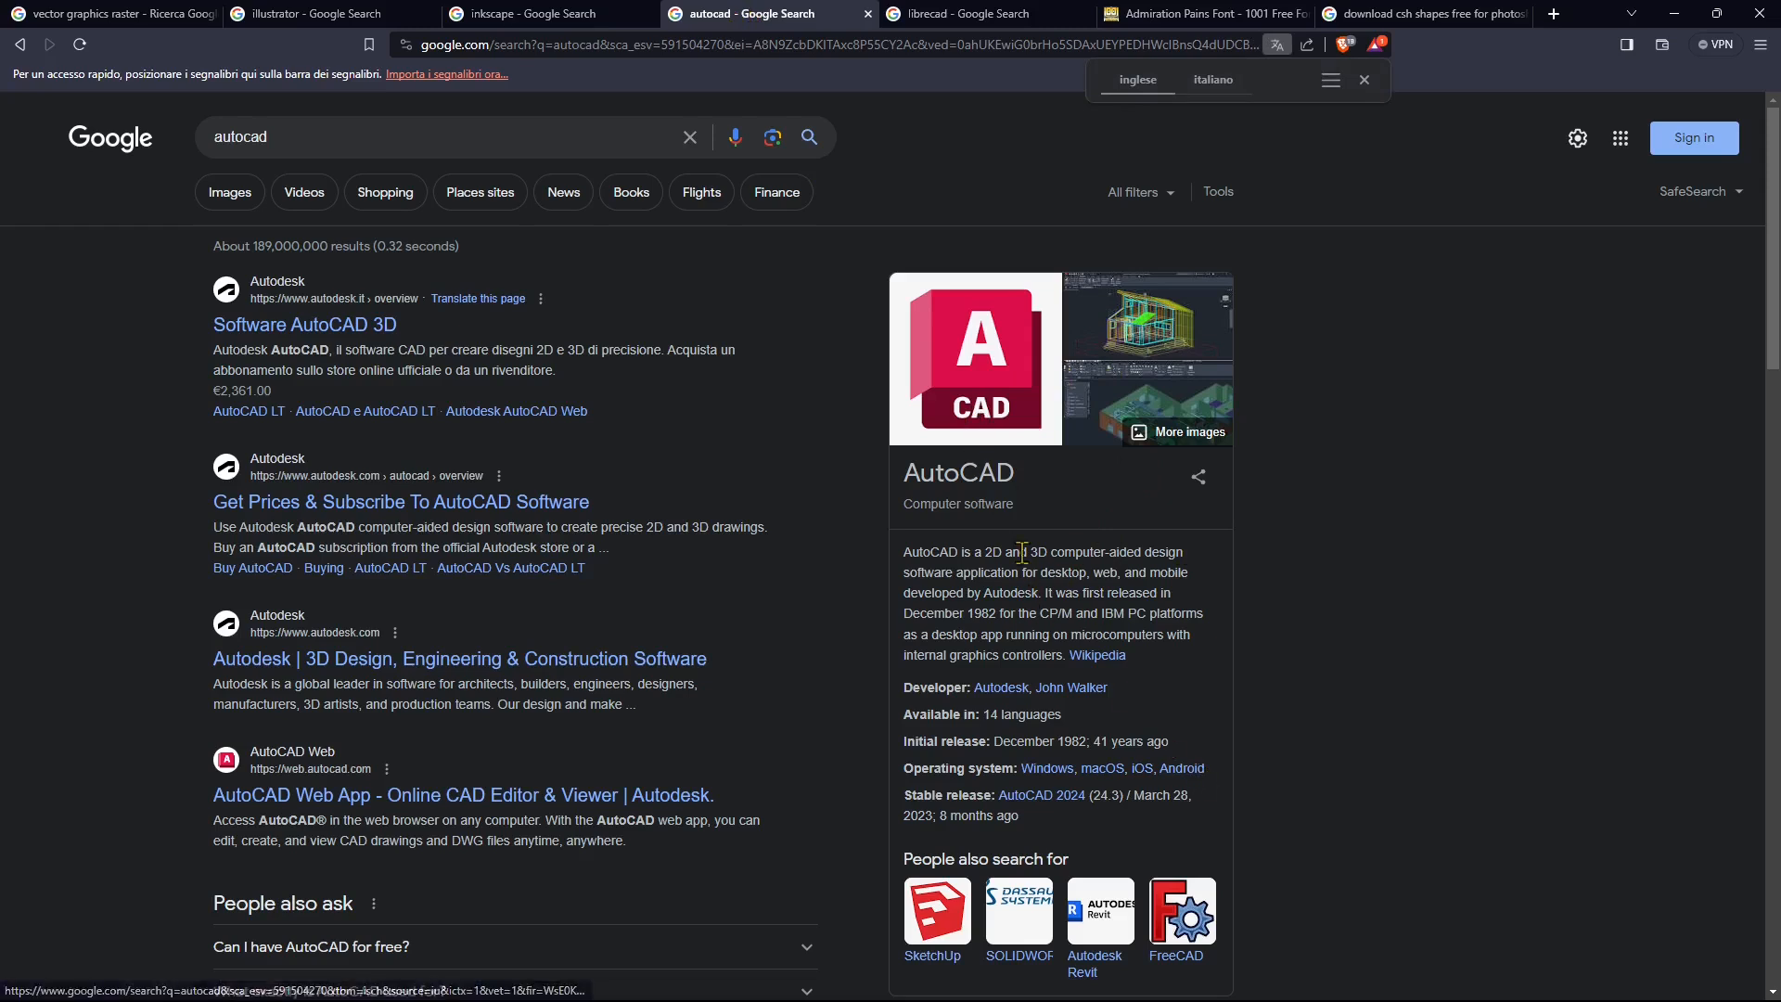
left_click(952, 26)
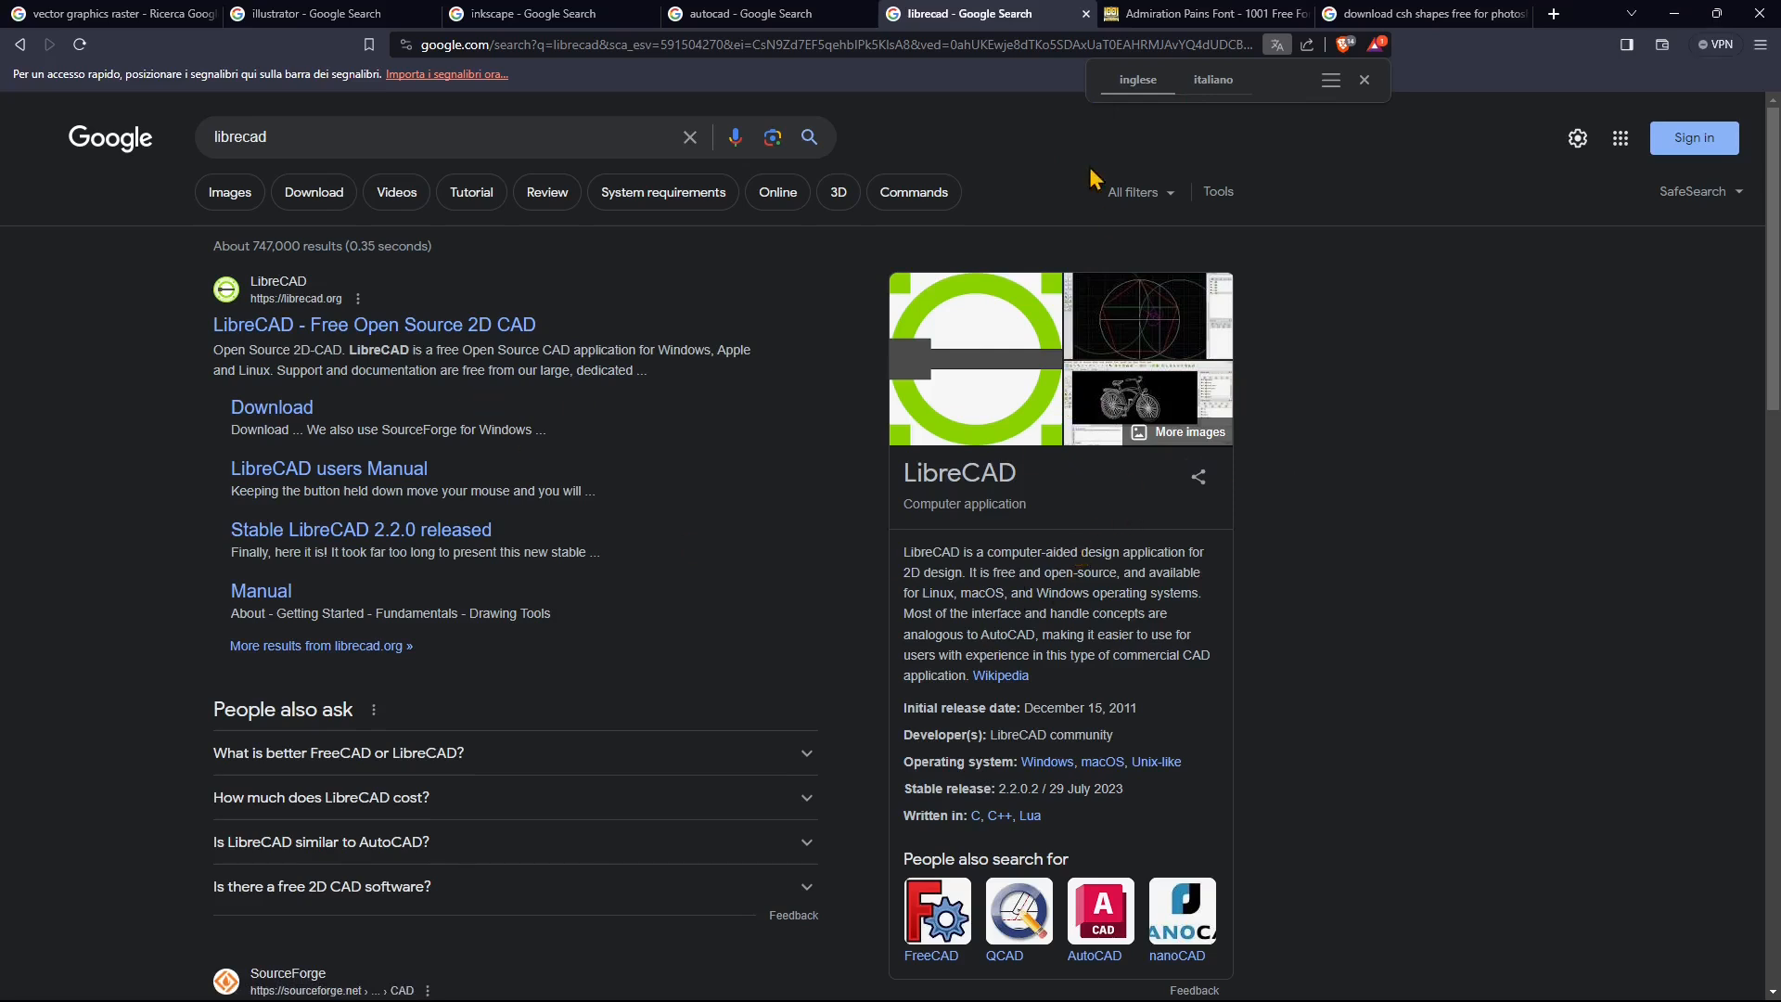
Step: View the Admiration Pains font page and go back through the calligraphy fonts to the 1001 Free Fonts home page
left_click(1124, 20)
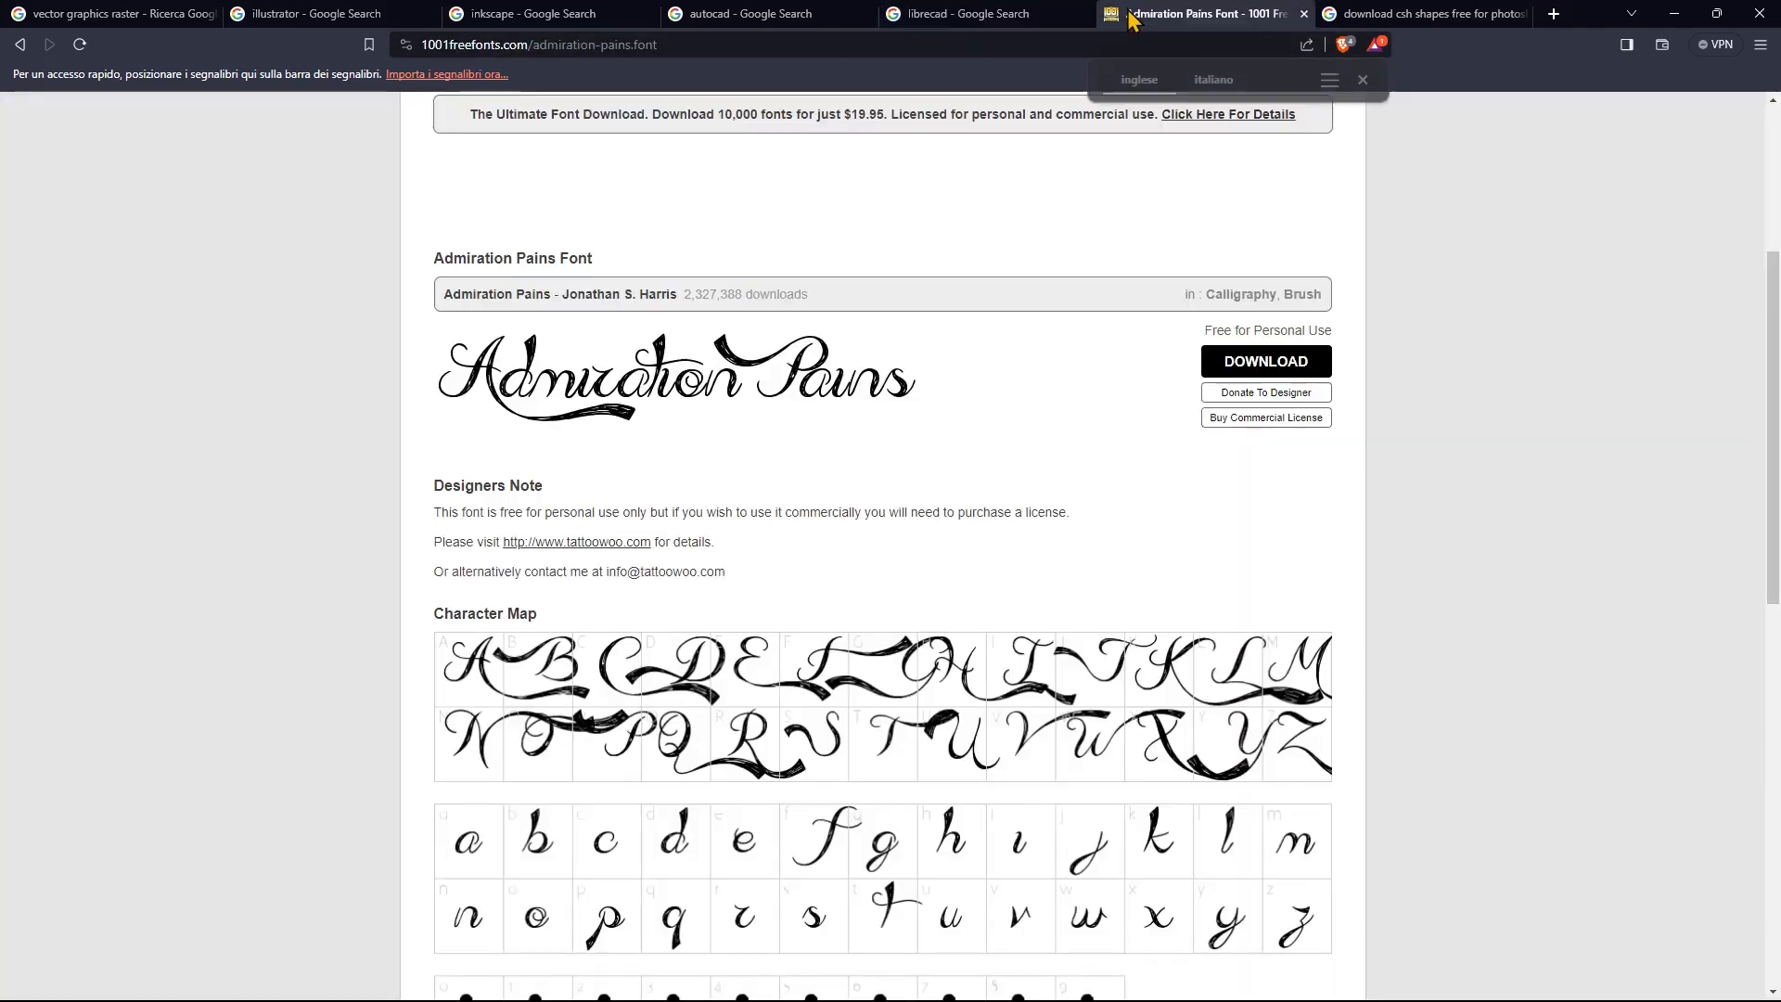
scroll(882, 238, "up", 2)
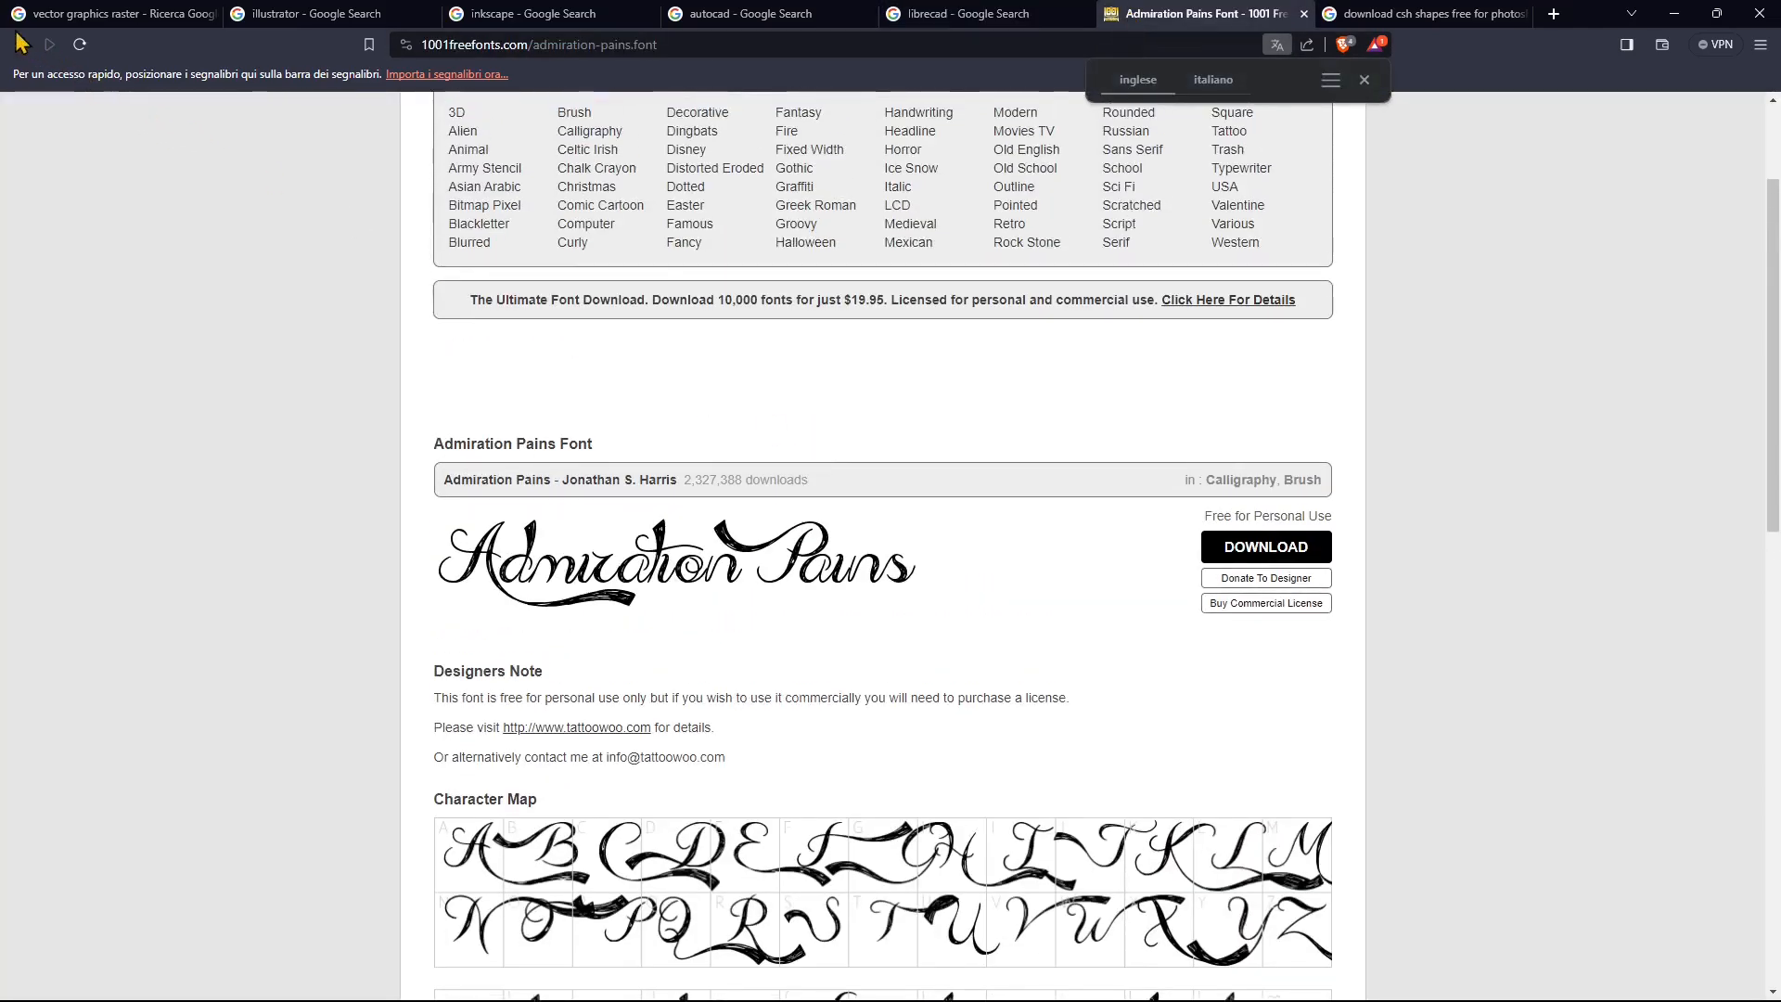
scroll(580, 529, "up", 2)
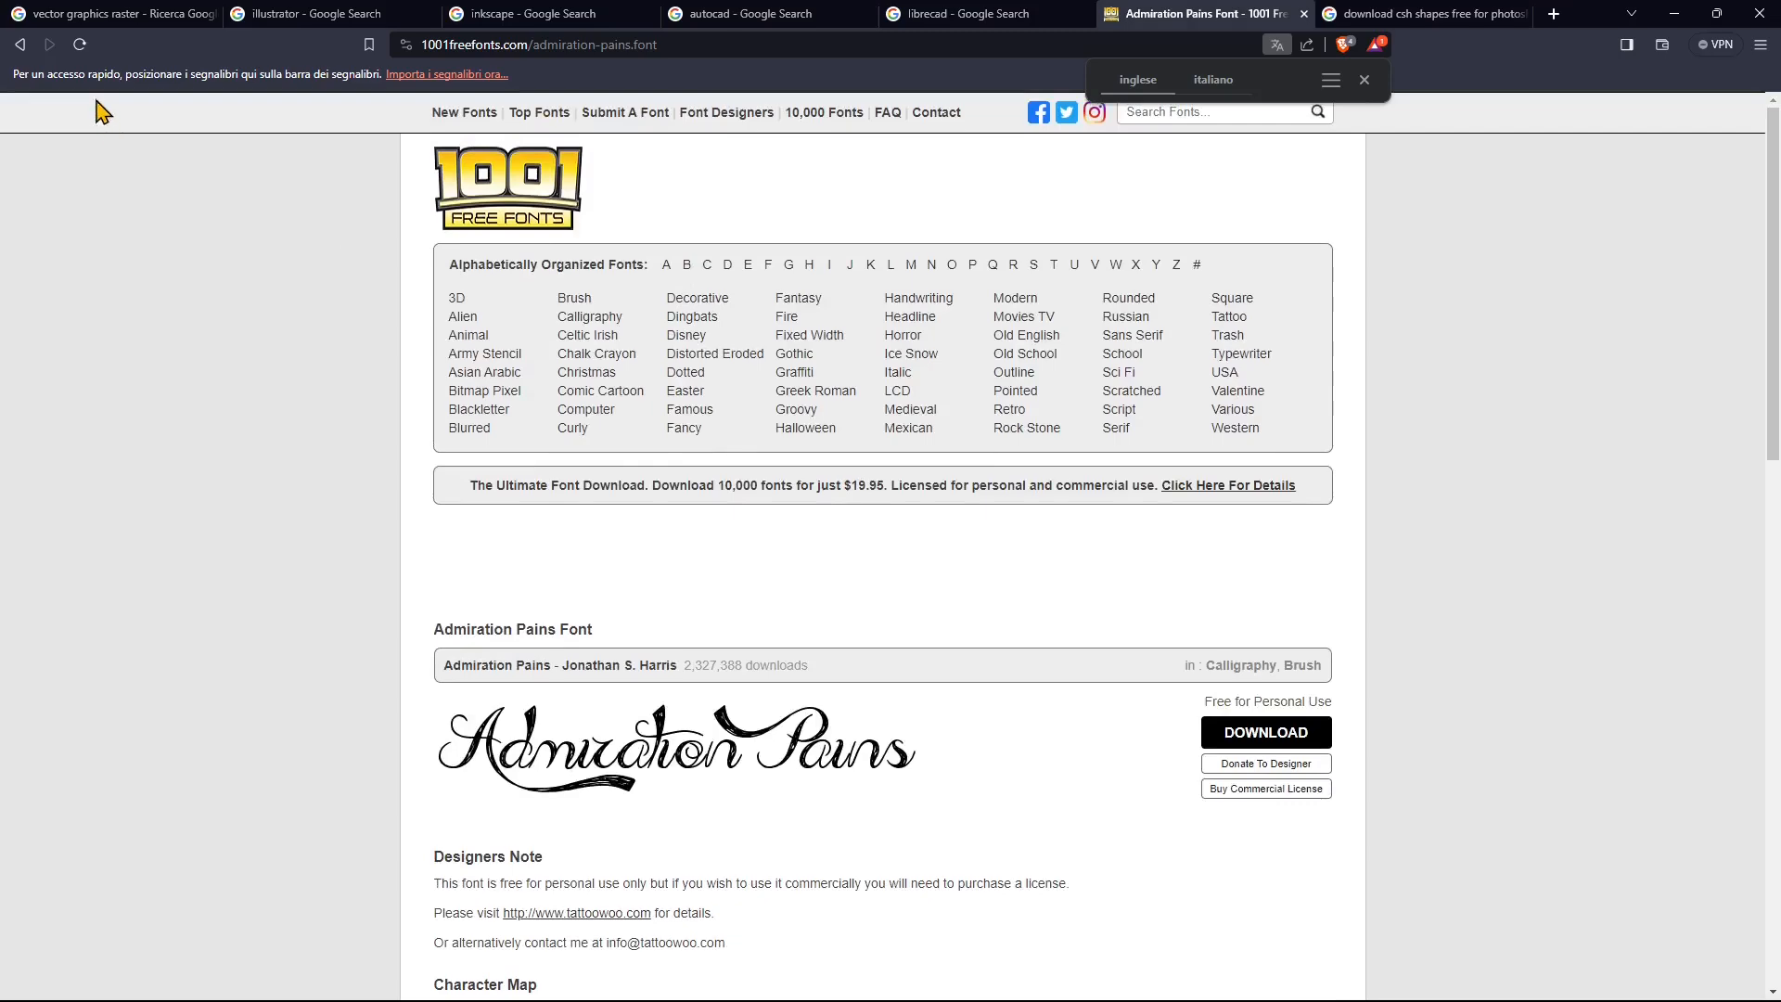
left_click(20, 44)
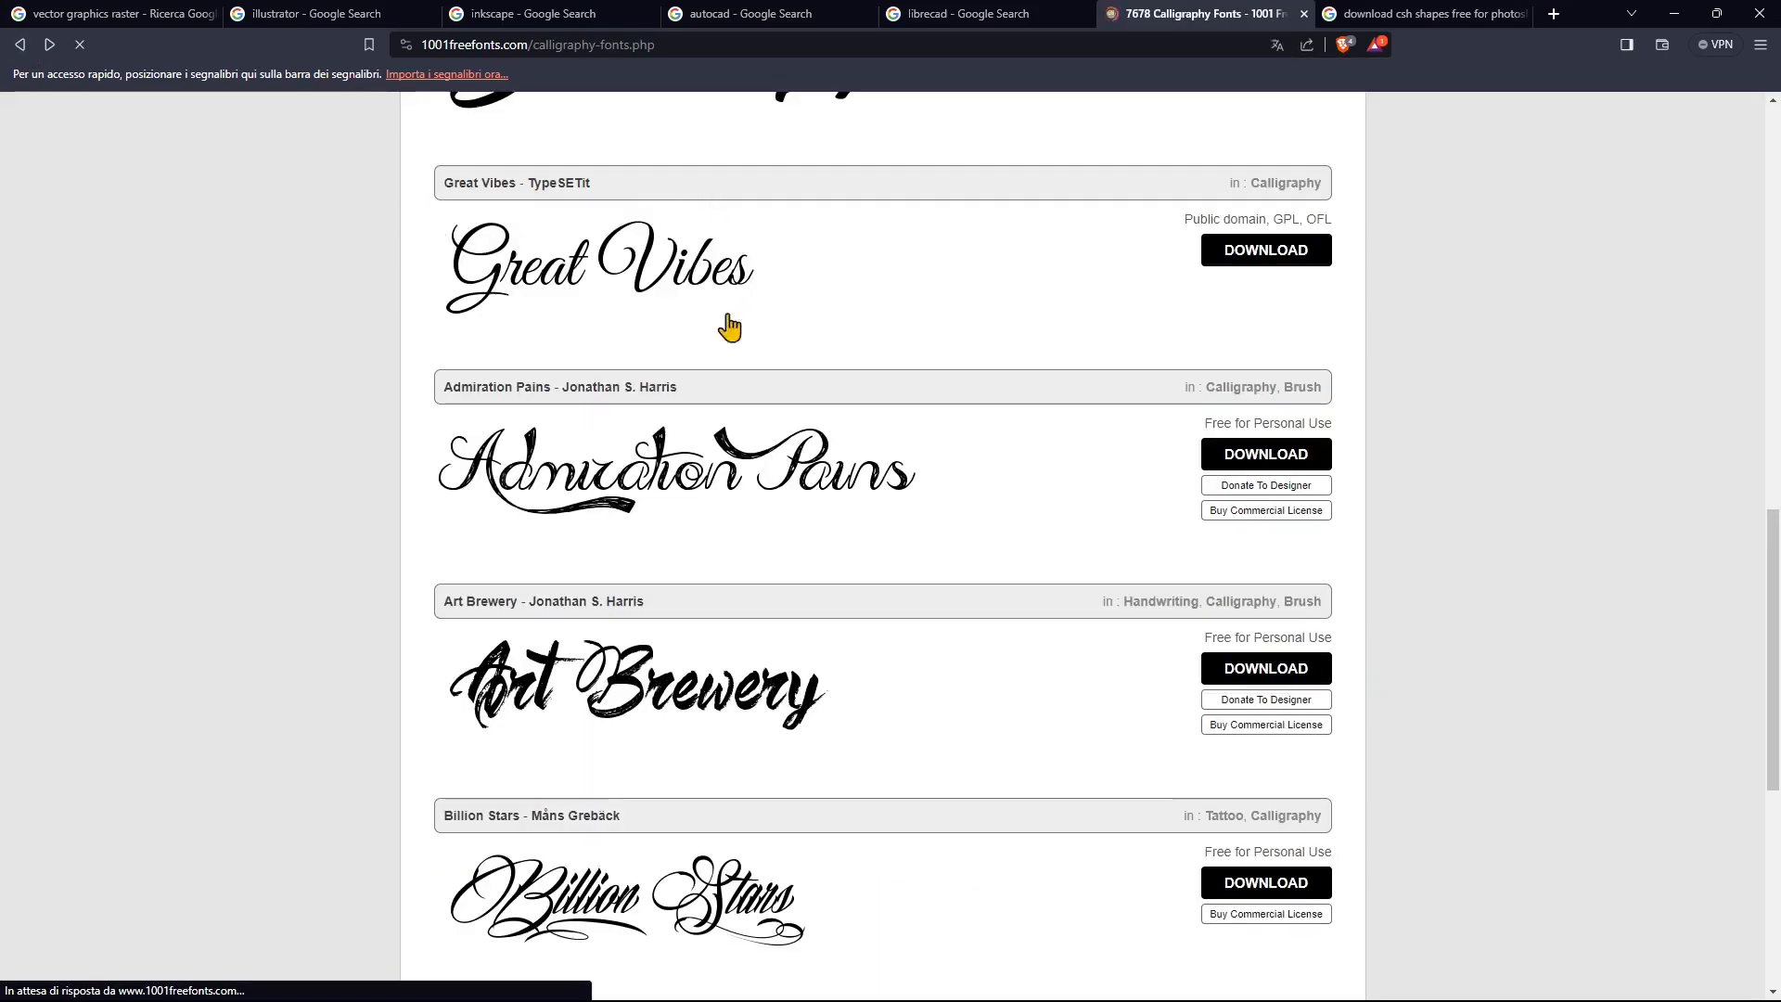
left_click(22, 47)
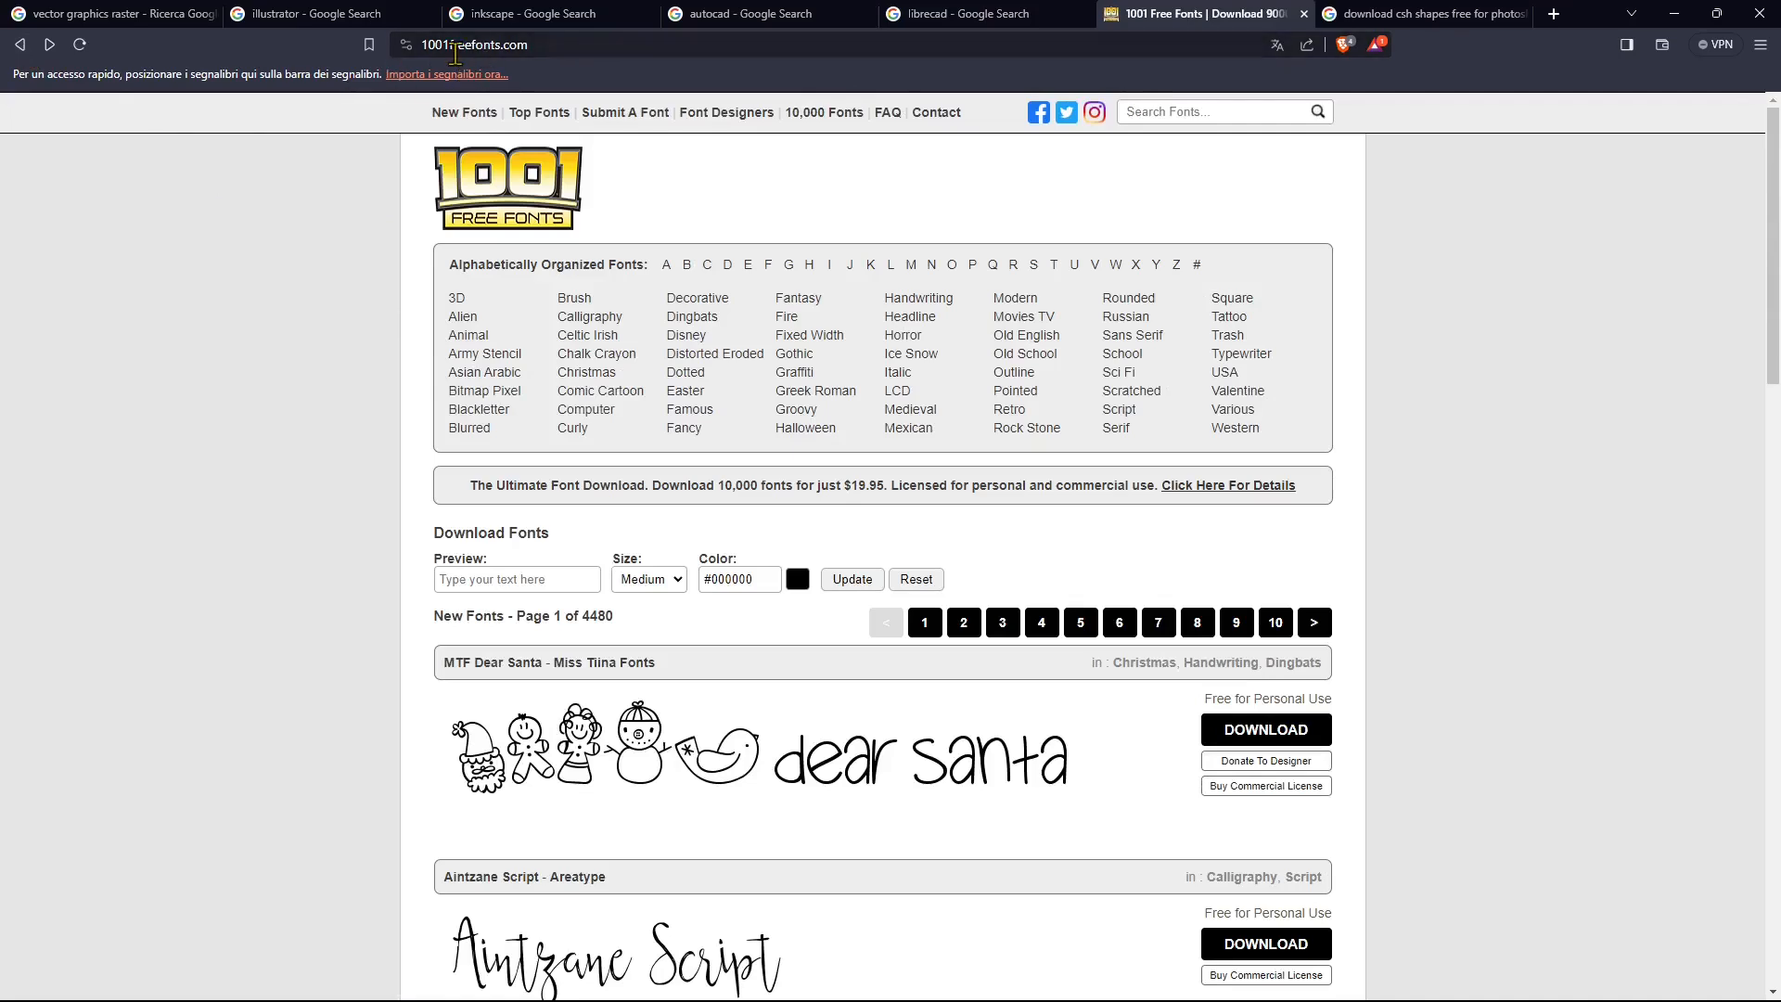
Step: Duplicate the LibreCAD search tab and search Google for "free fonts" in the copy
right_click(927, 15)
left_click(944, 158)
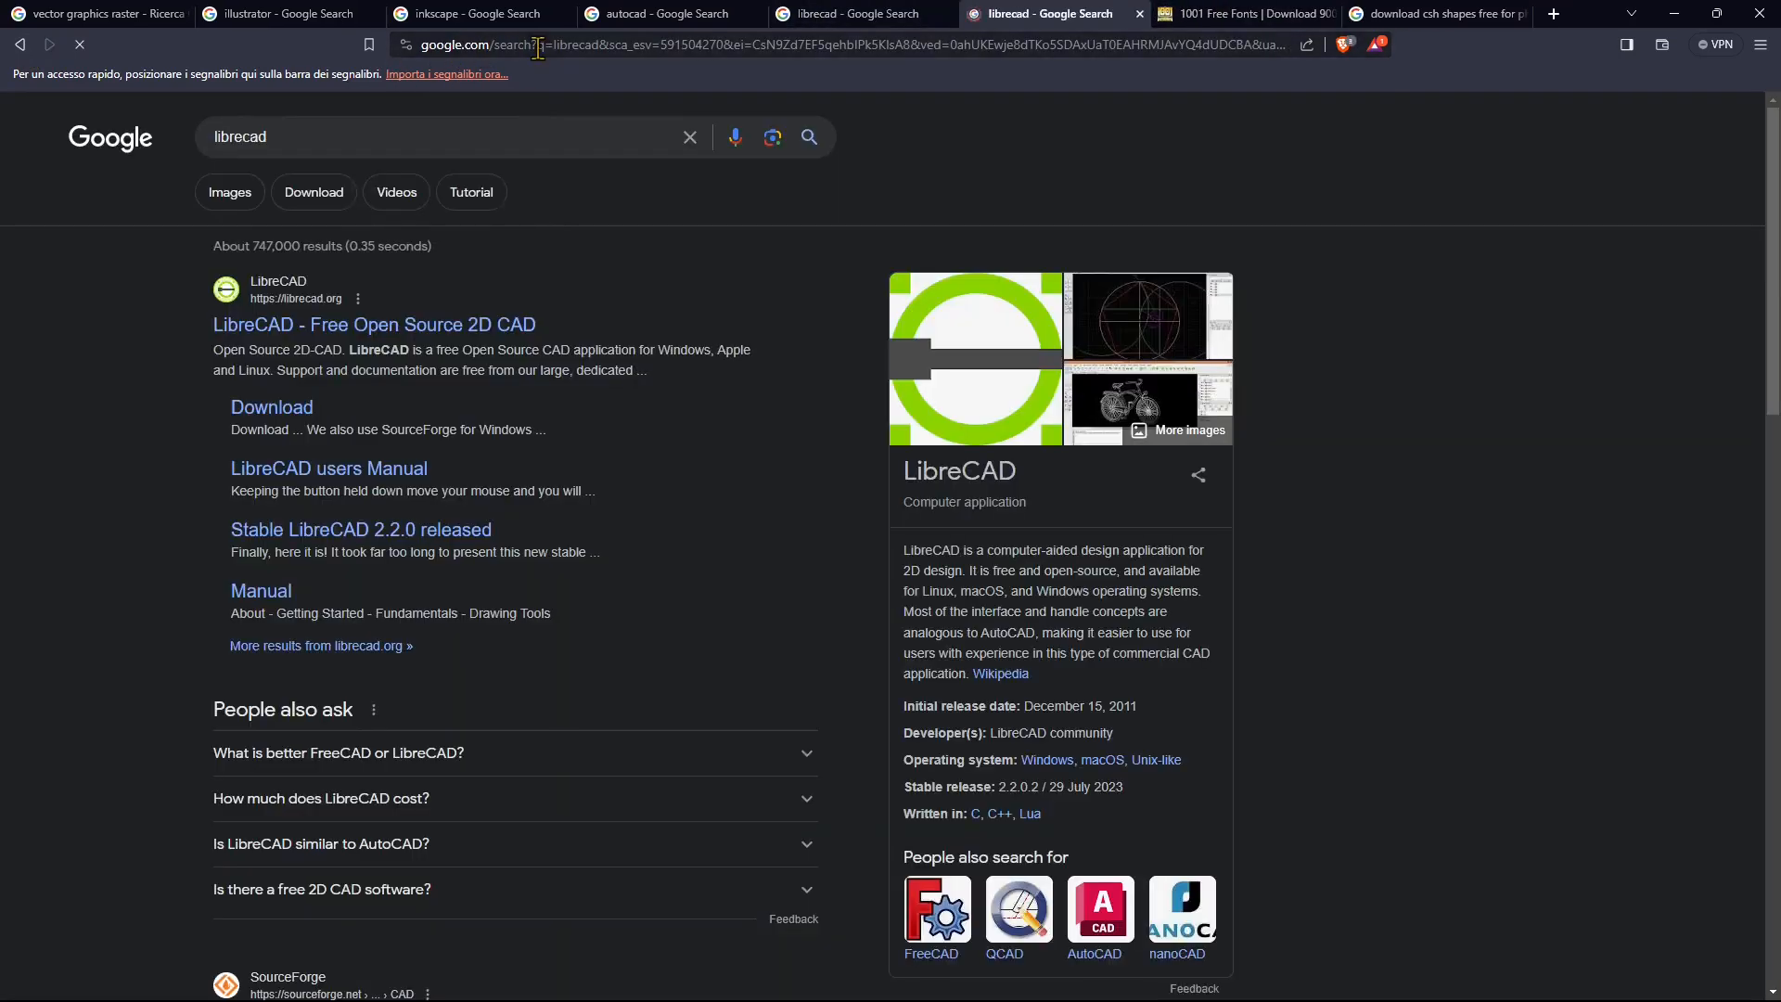
left_click_drag(369, 133, 139, 142)
type("free fonts")
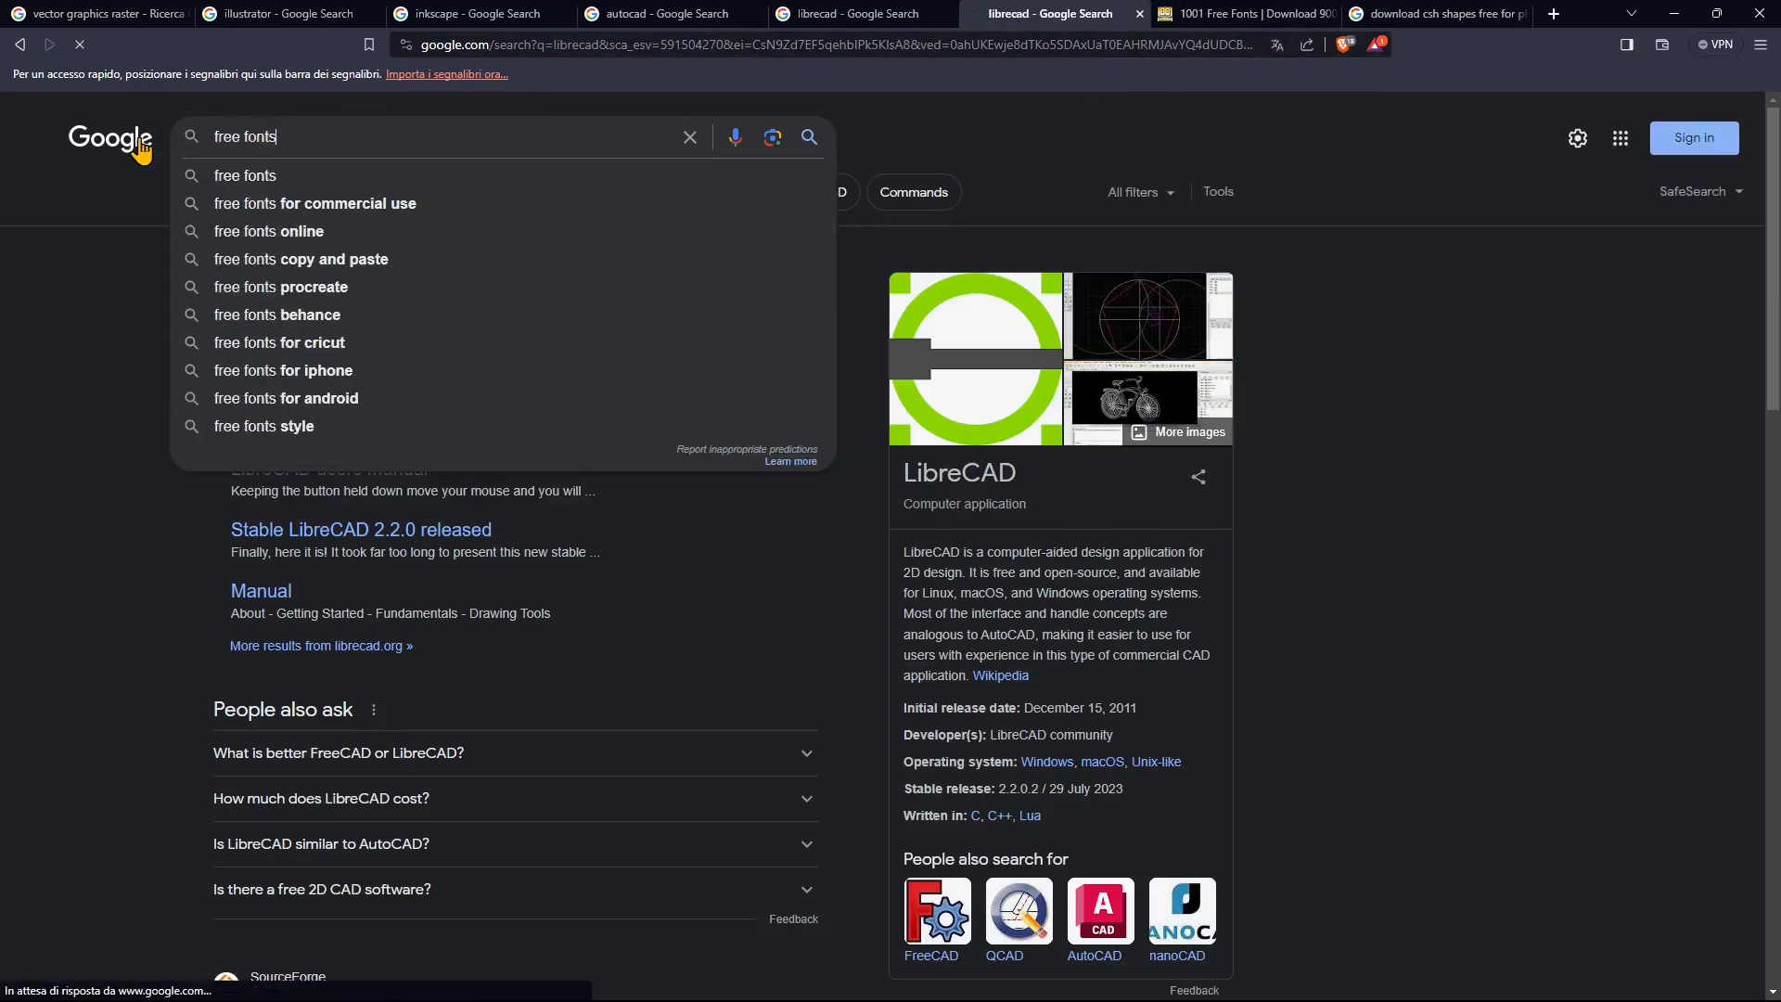
key("Return")
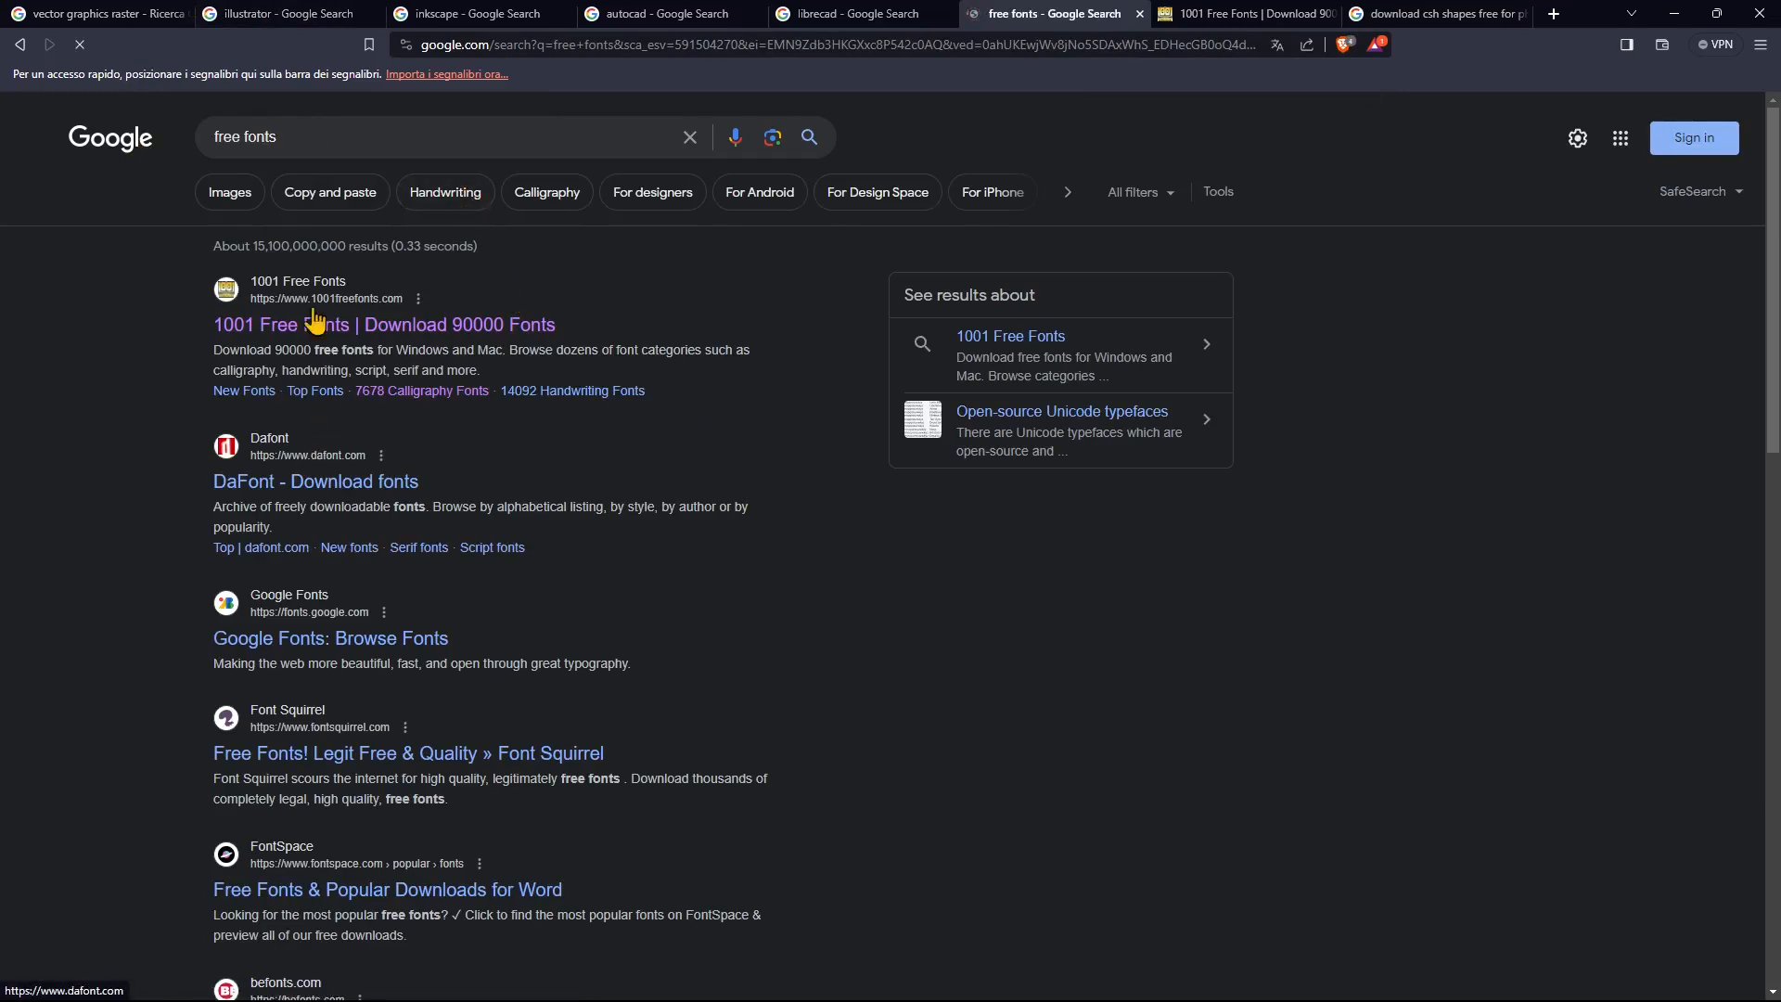
Step: Switch the "free fonts" search to image results and examine the font samples
left_click(233, 198)
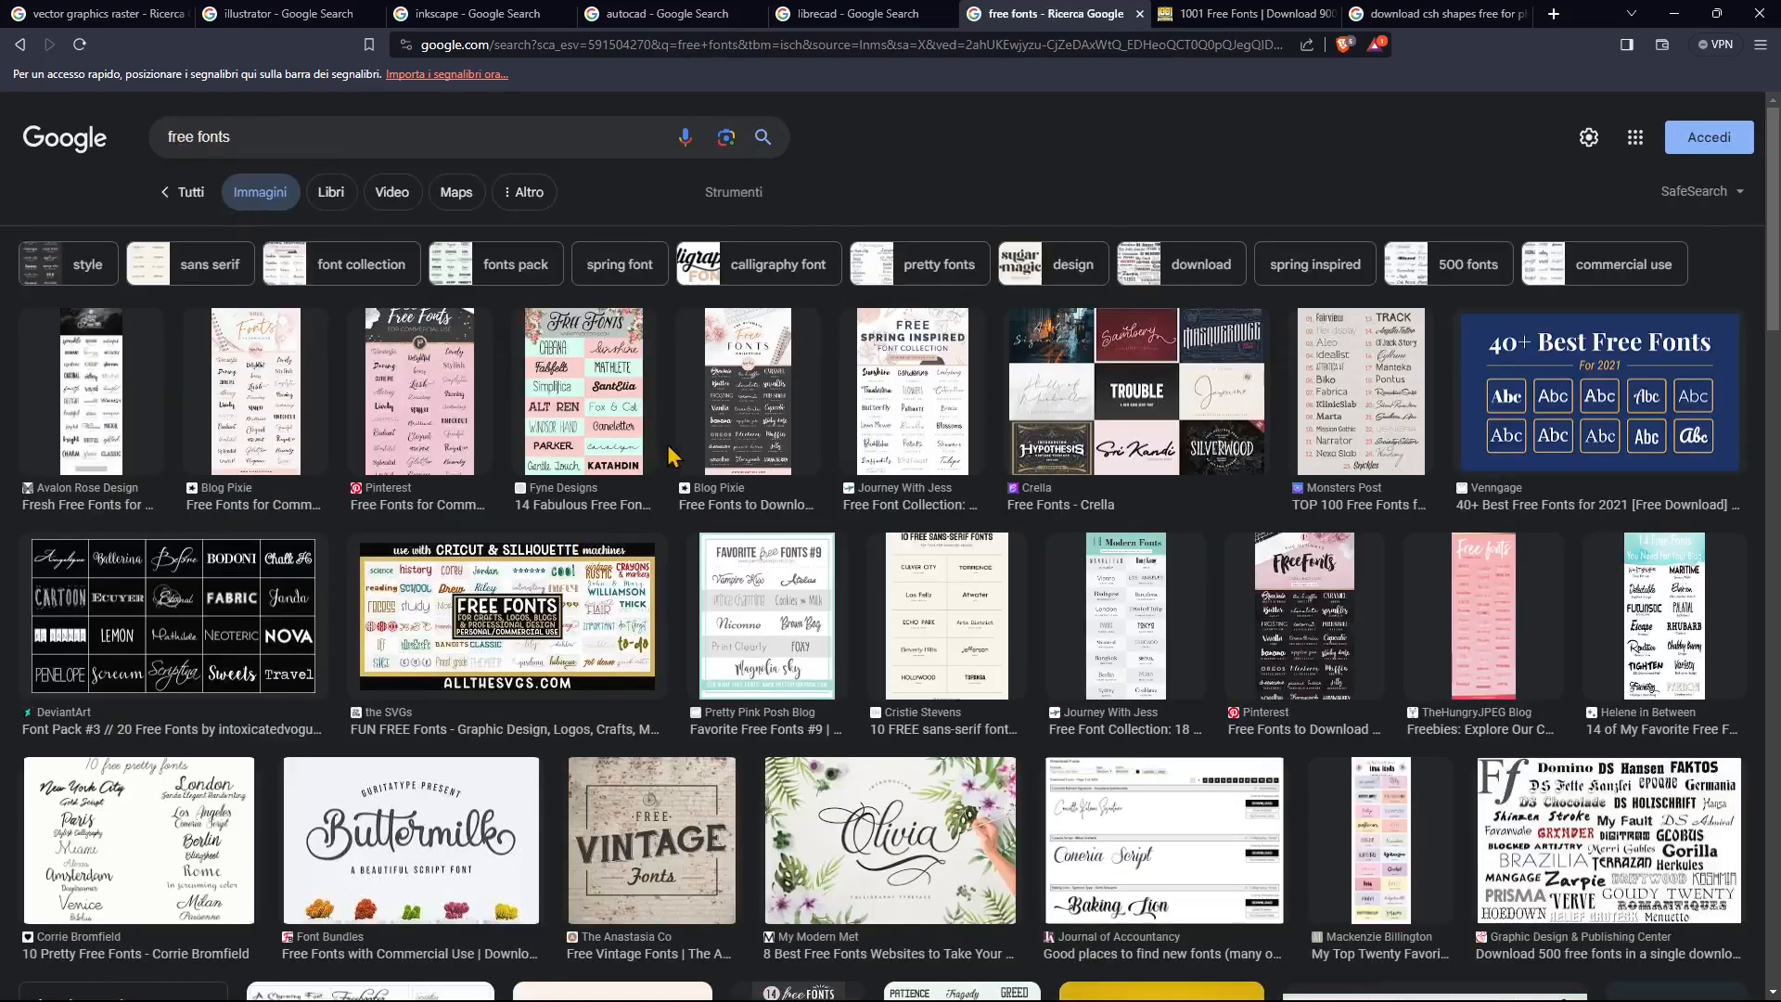
scroll(670, 557, "down", 2)
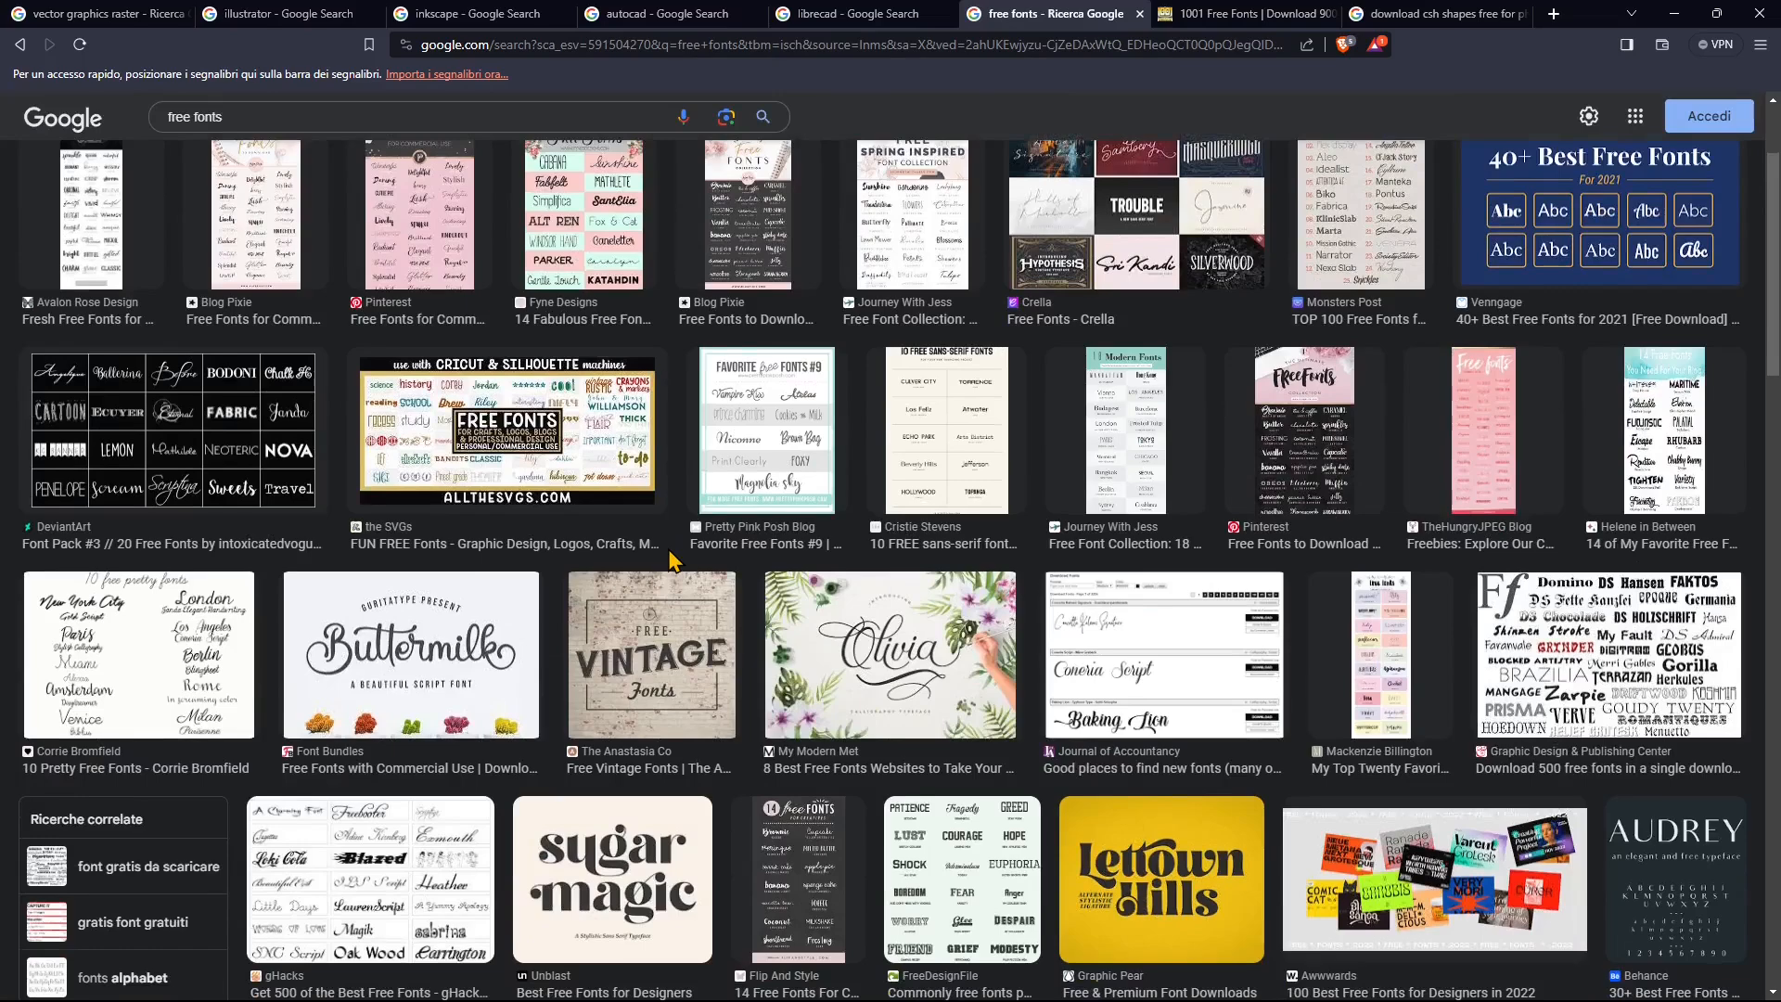
scroll(682, 542, "up", 2)
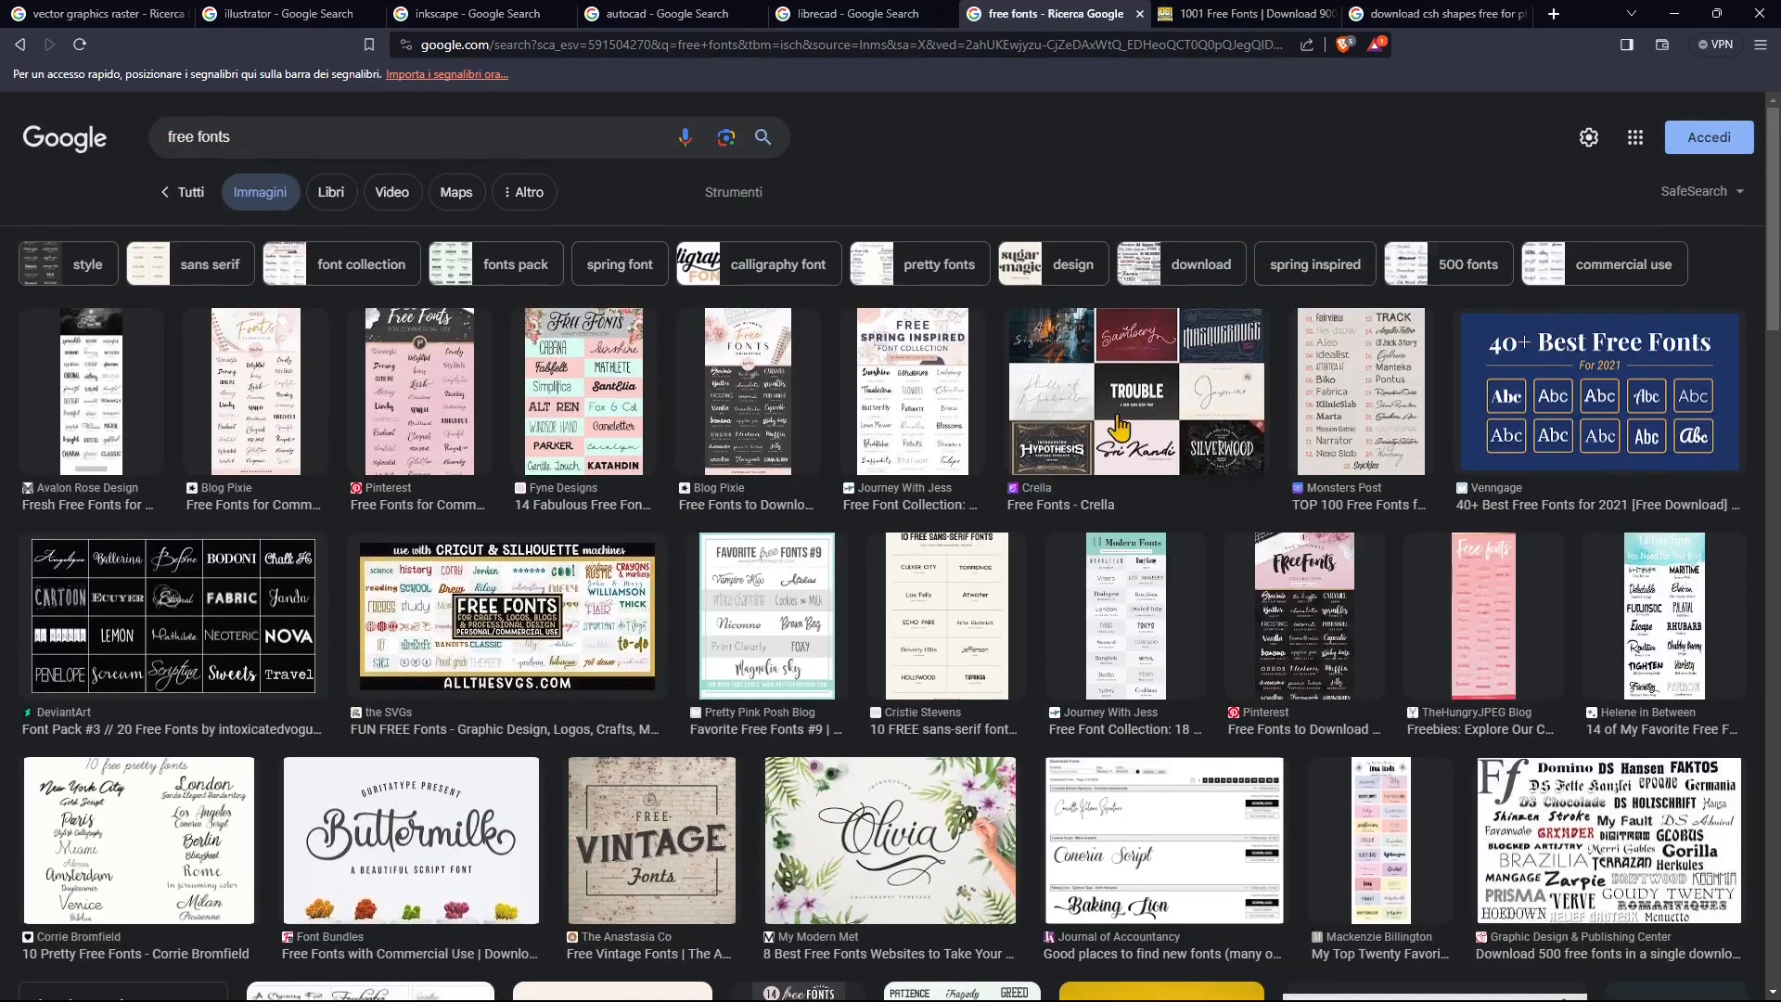
scroll(1093, 622, "down", 7)
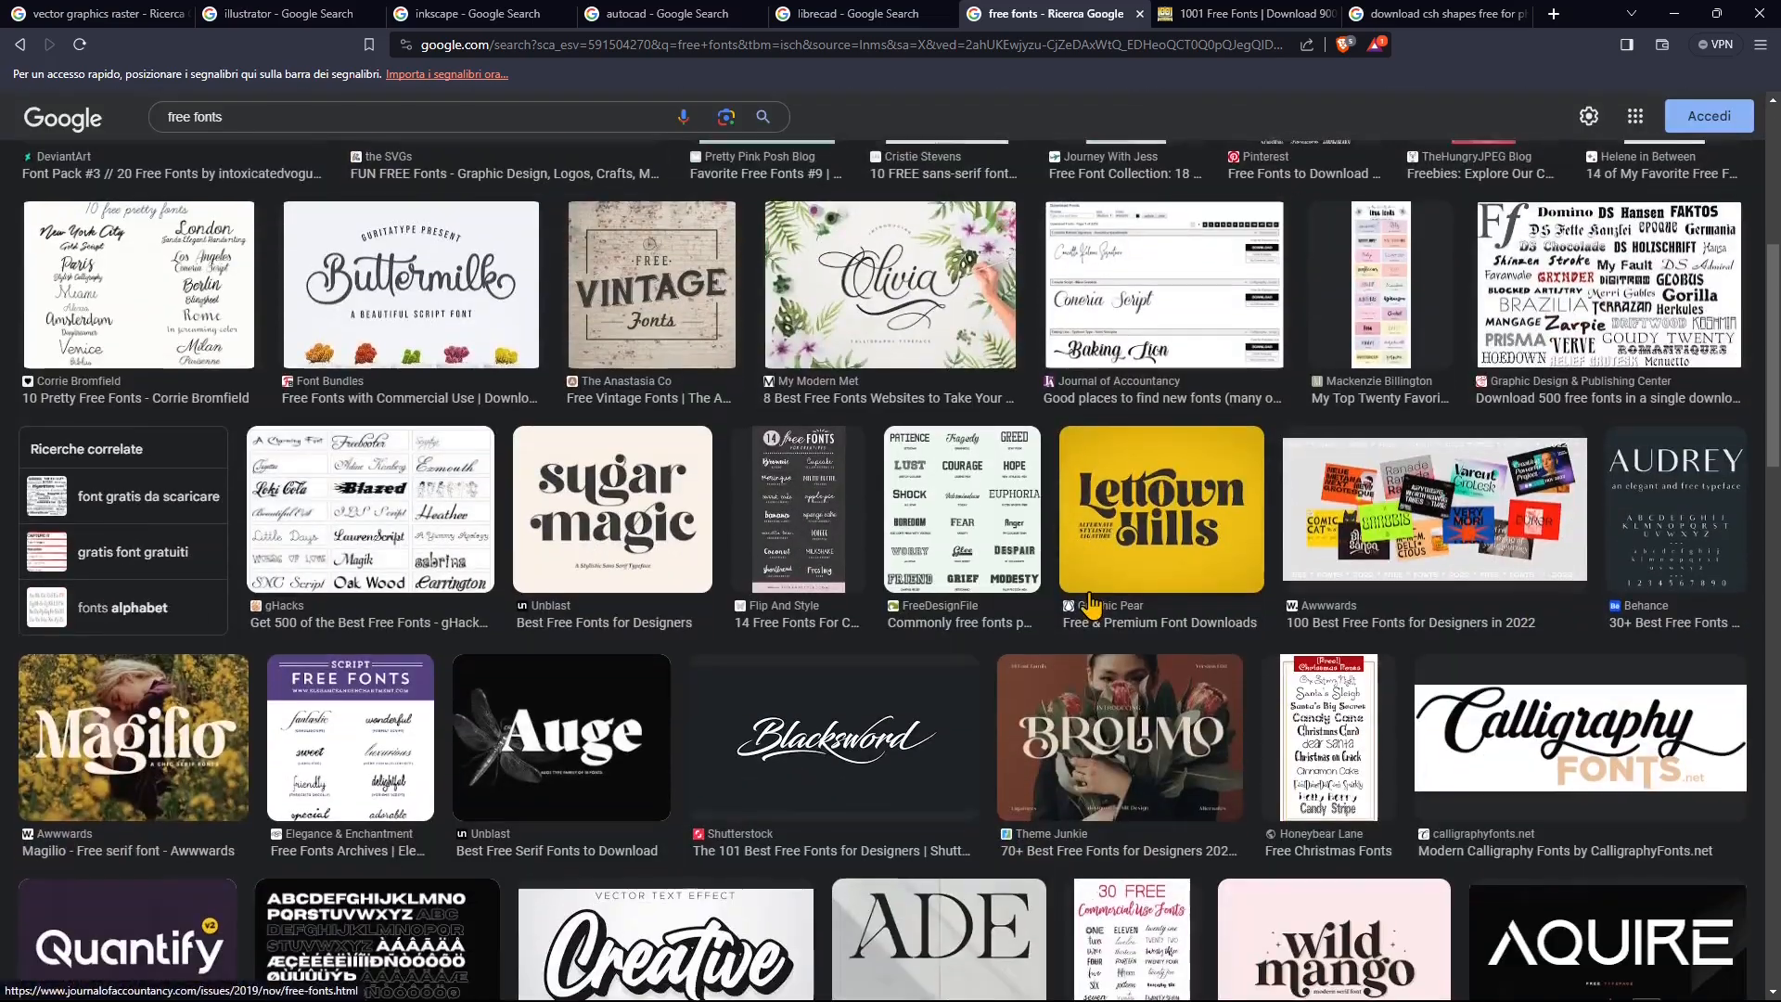
scroll(1091, 604, "down", 2)
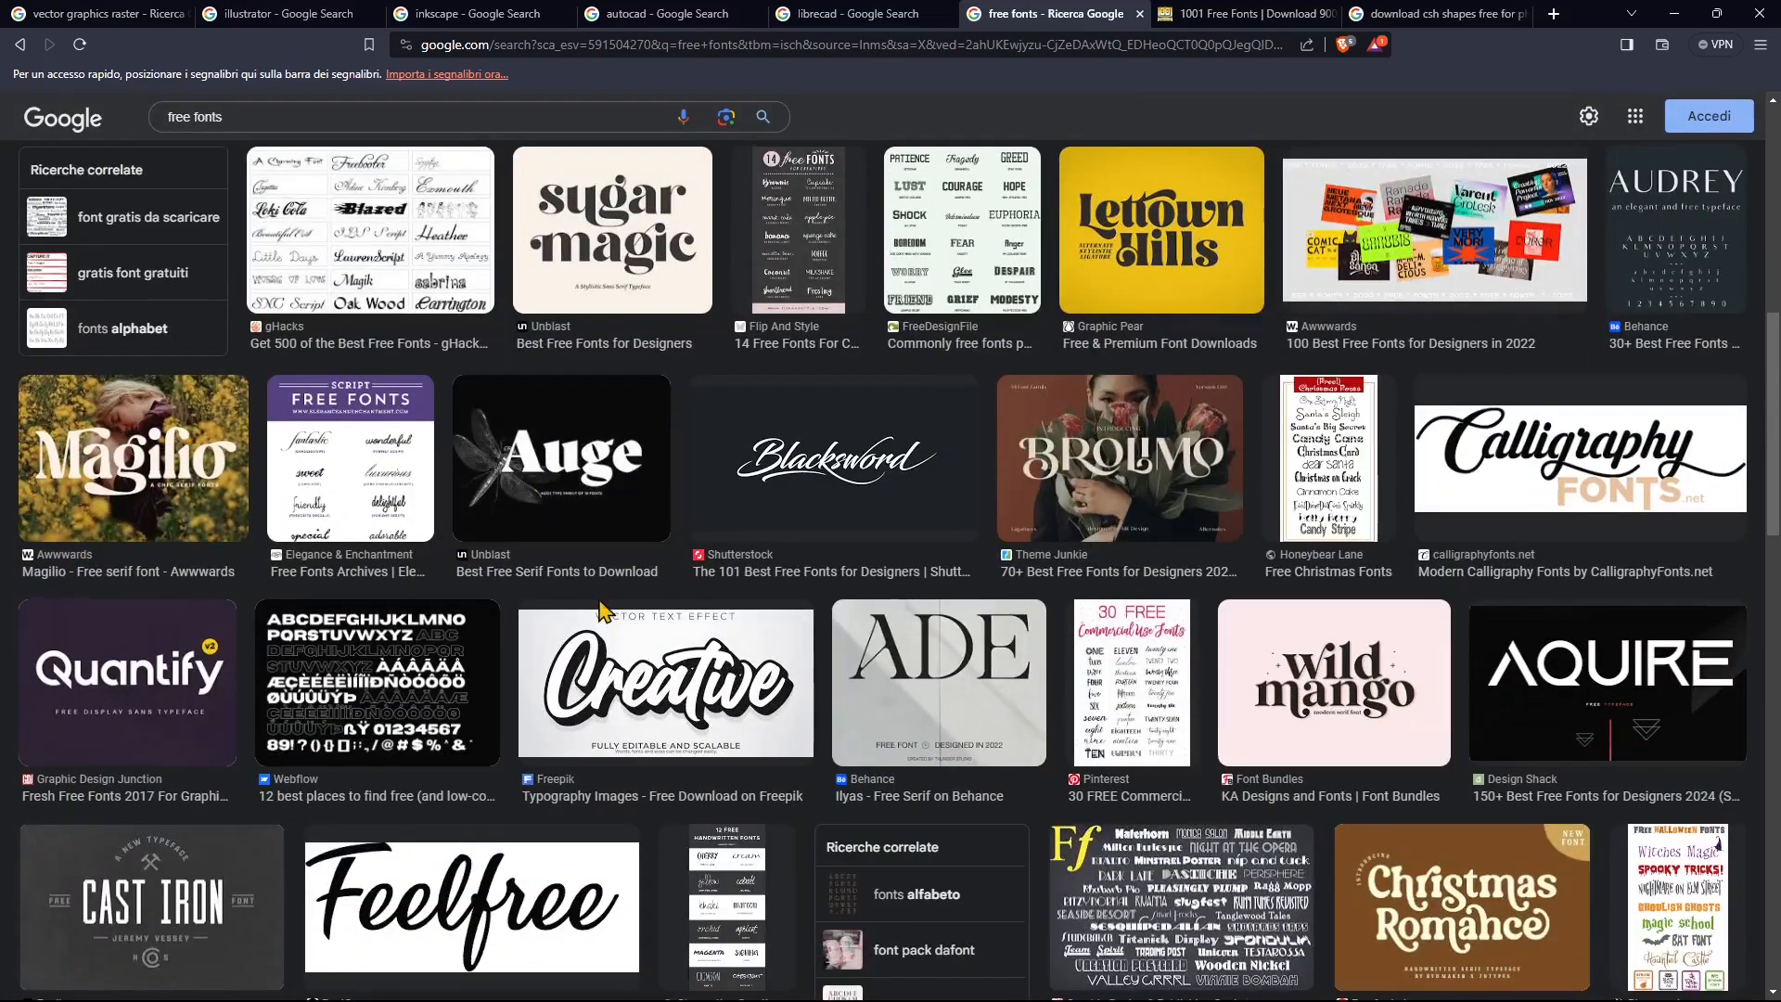
scroll(1289, 564, "down", 11)
scroll(1290, 564, "down", 2)
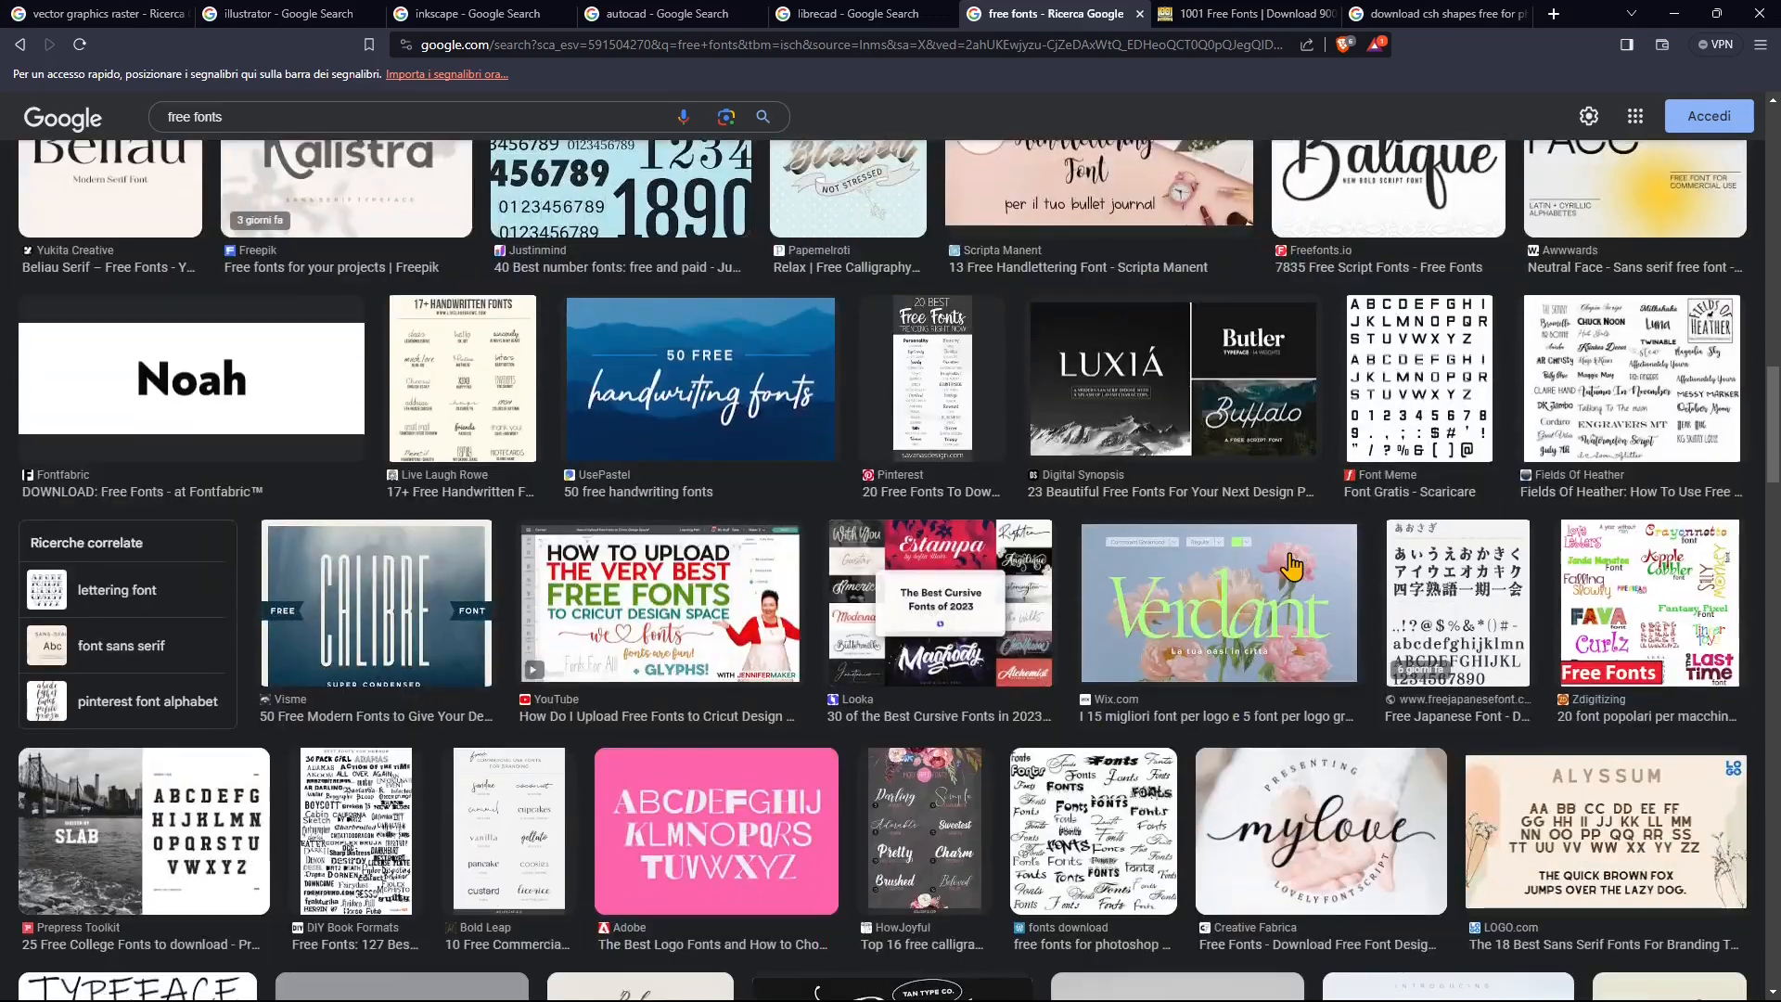
scroll(1292, 565, "down", 5)
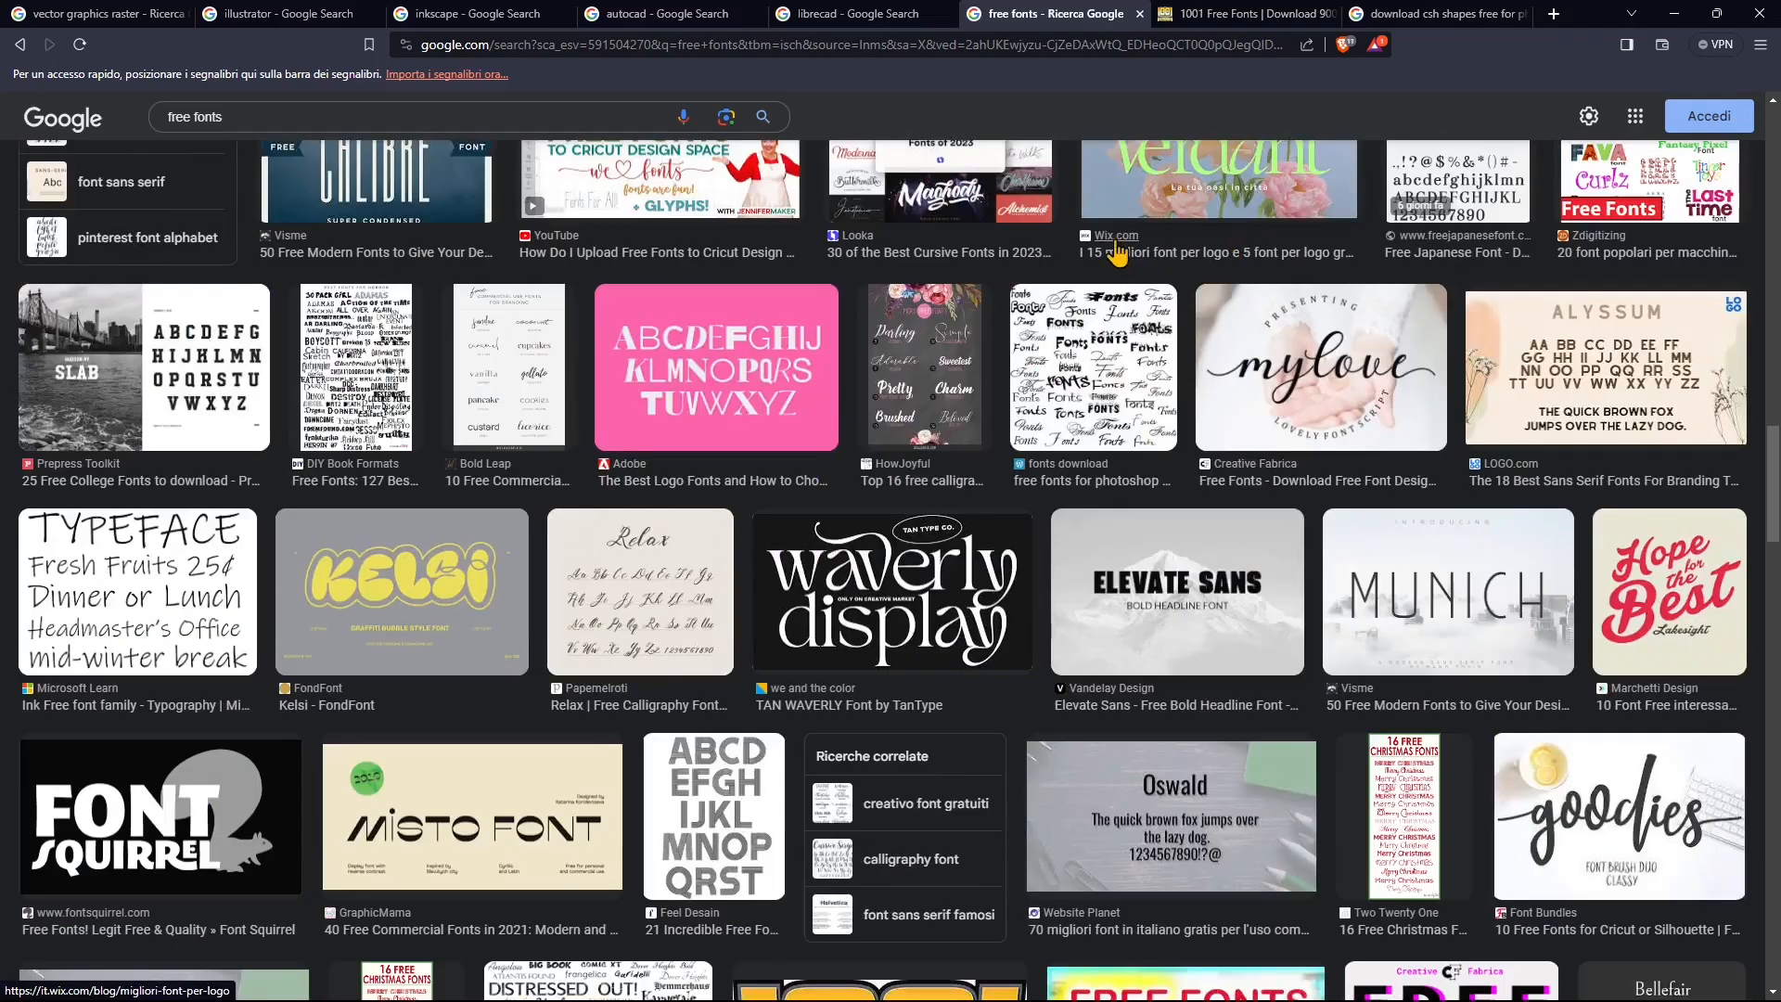
Step: Go to the open image search for "download csh shapes free for photoshop" and close the Pinterest image preview
left_click(1373, 14)
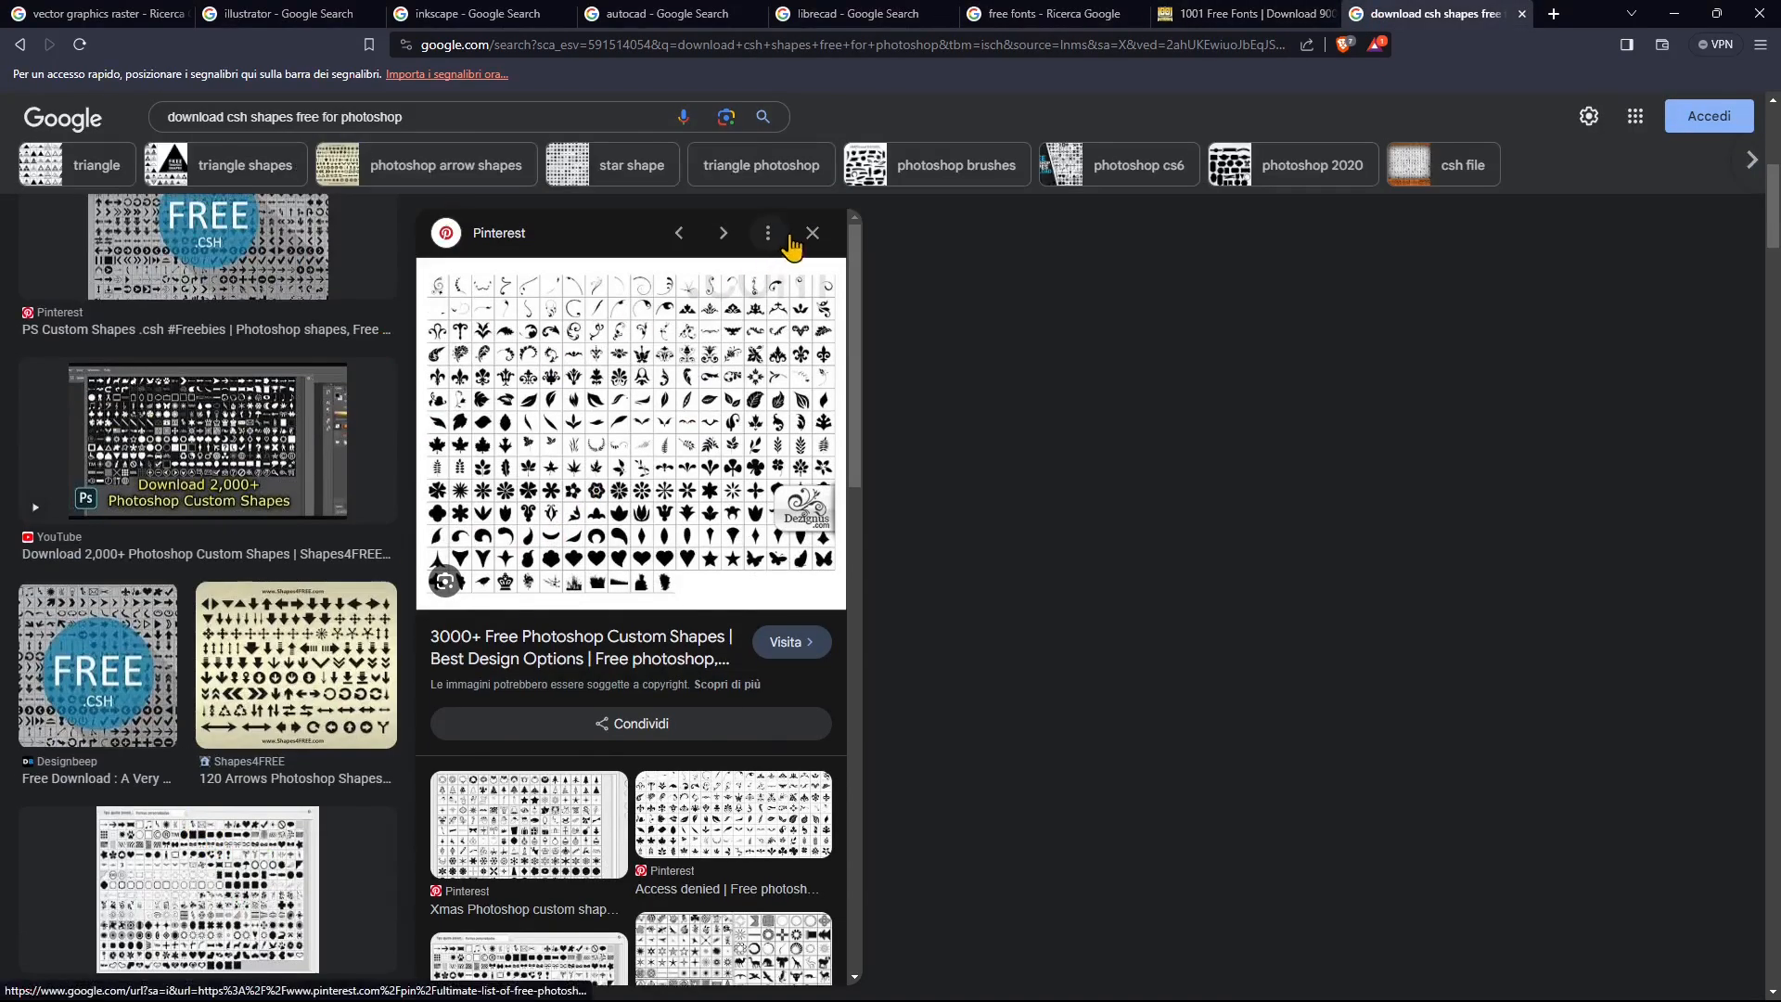
left_click(820, 233)
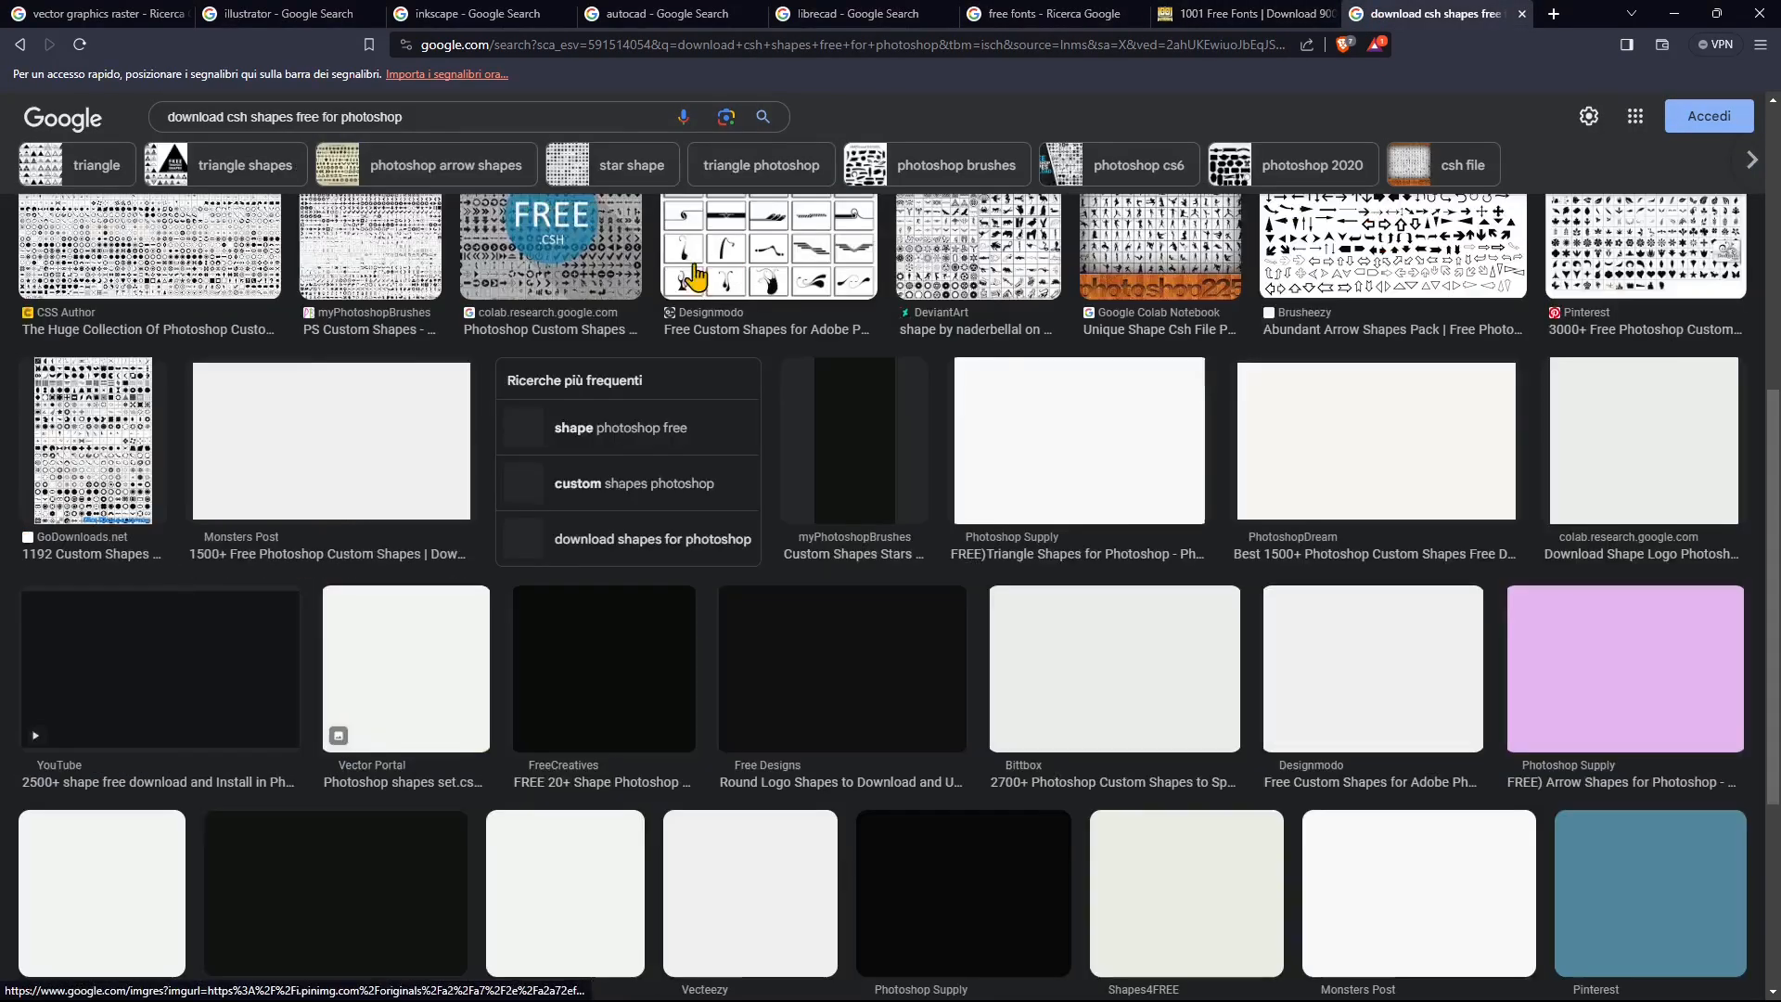
Step: Browse the custom shape image results and preview the CSS Author shape collection
scroll(453, 503, "up", 5)
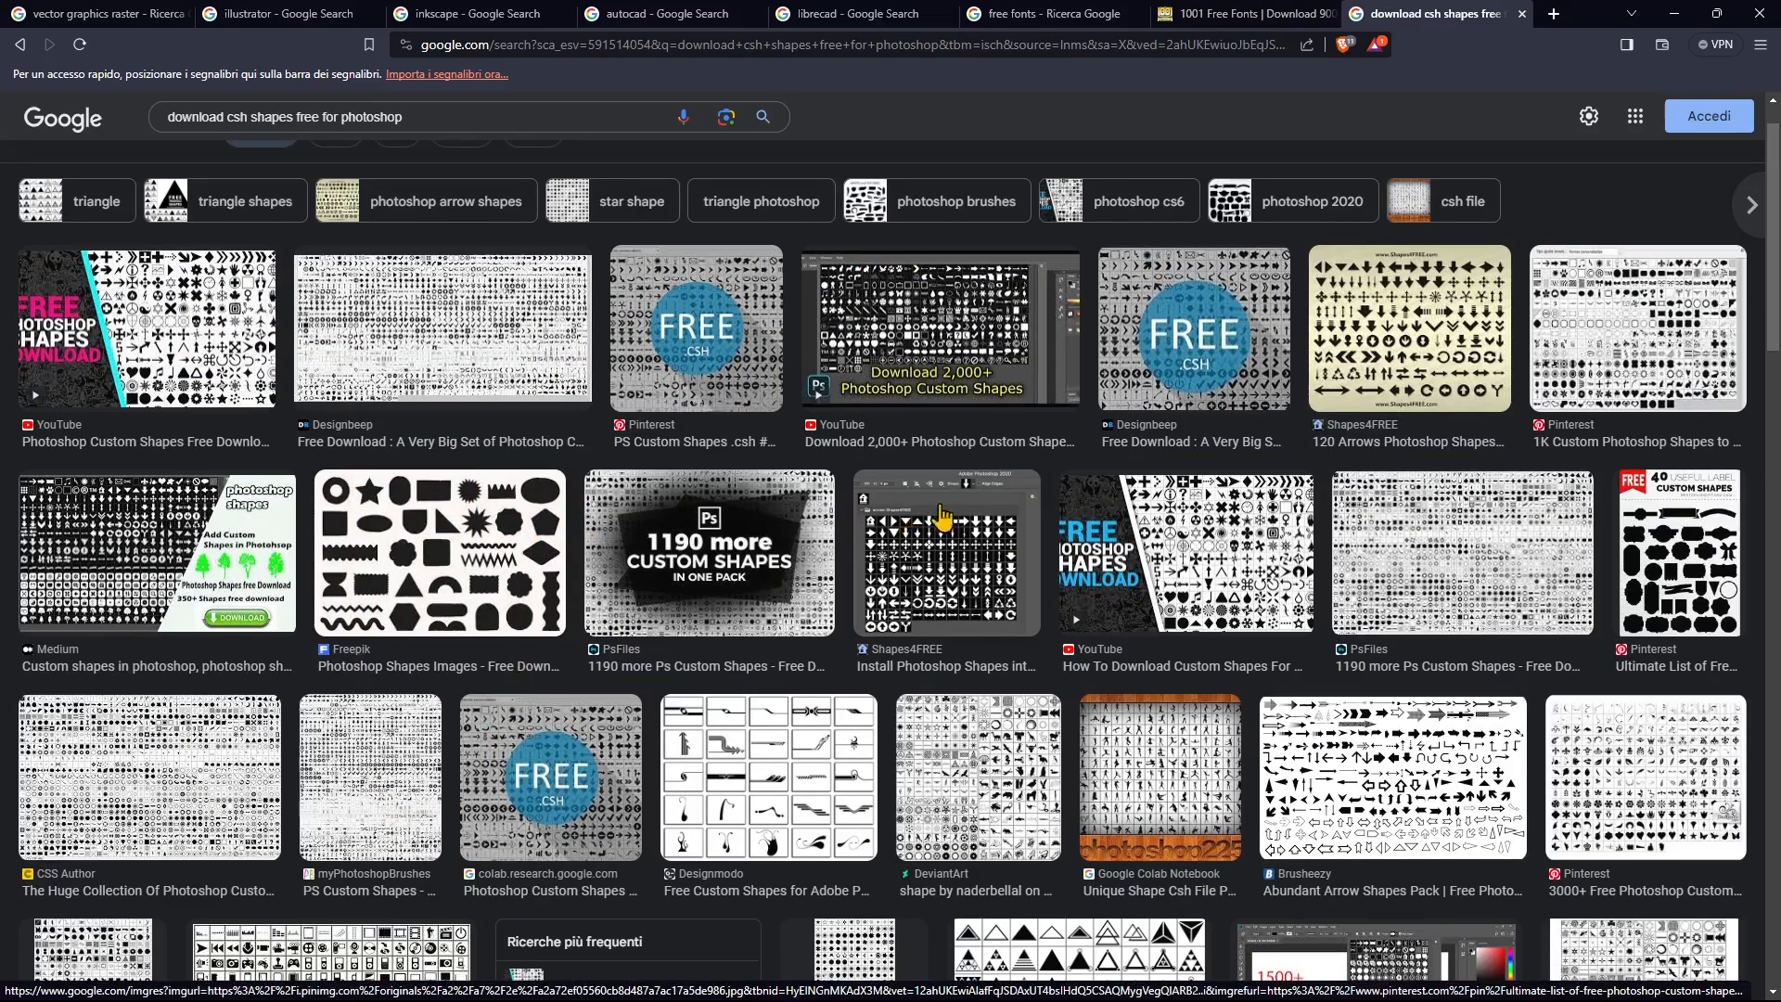
scroll(601, 452, "down", 2)
left_click(149, 593)
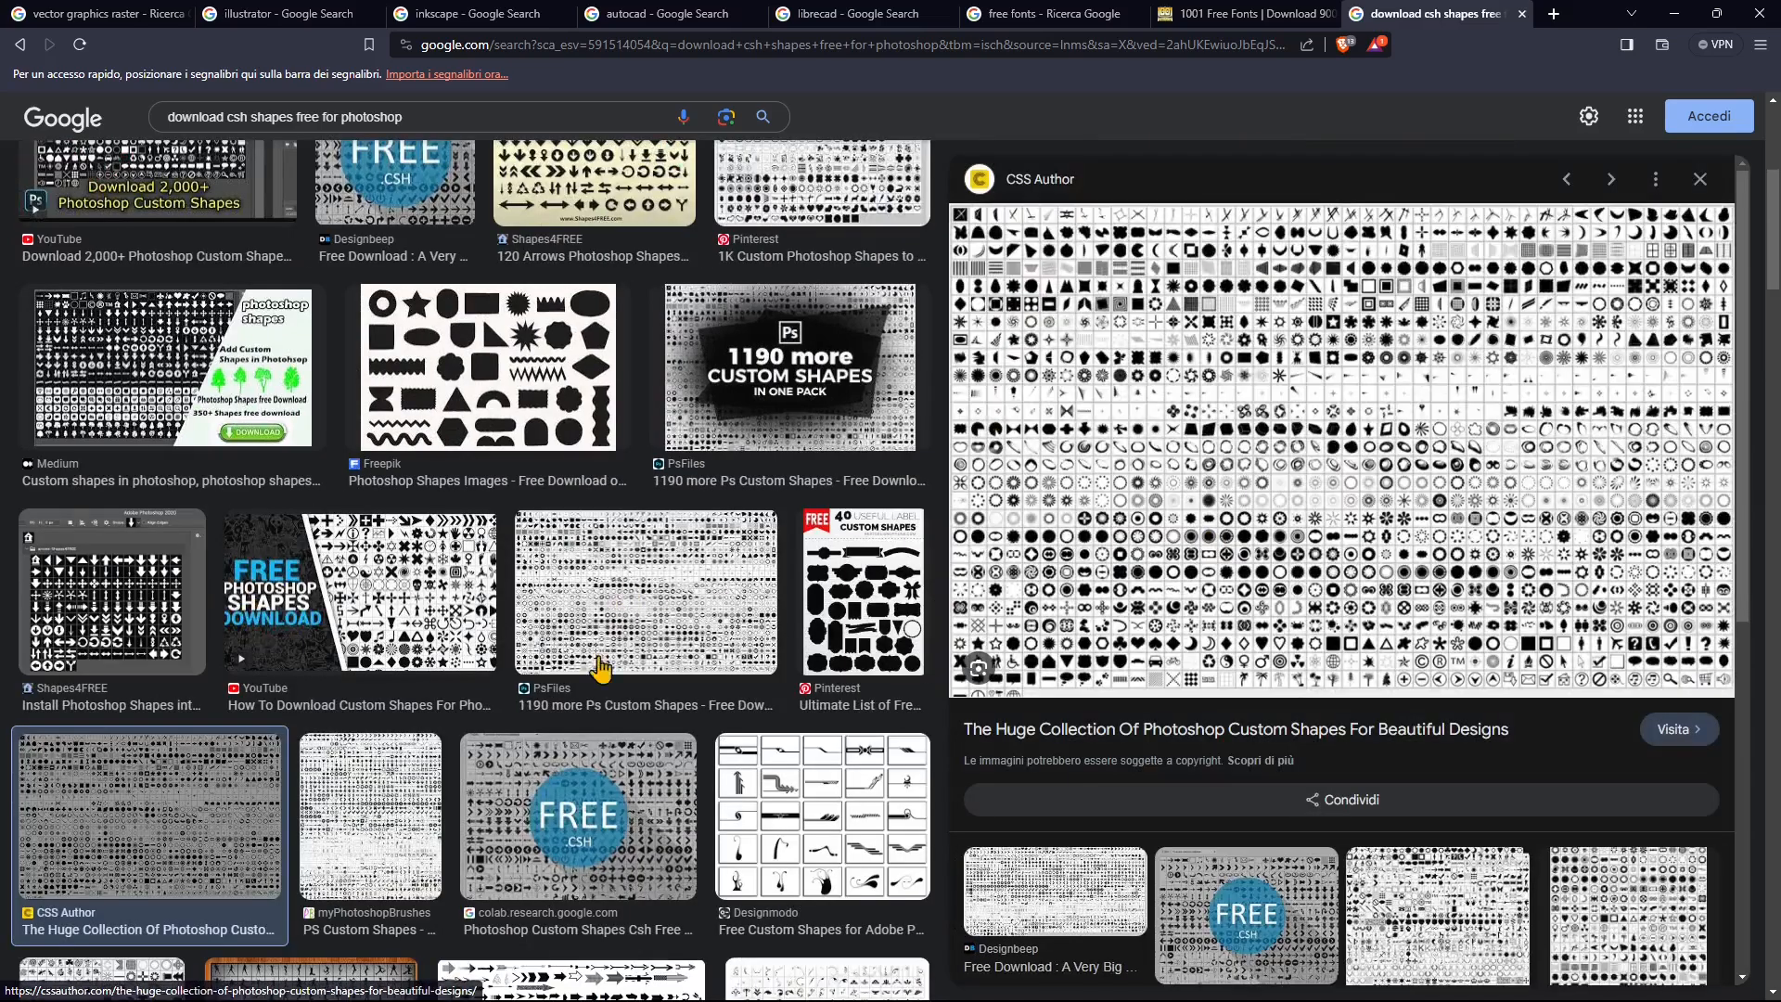
scroll(603, 665, "down", 4)
scroll(694, 697, "down", 2)
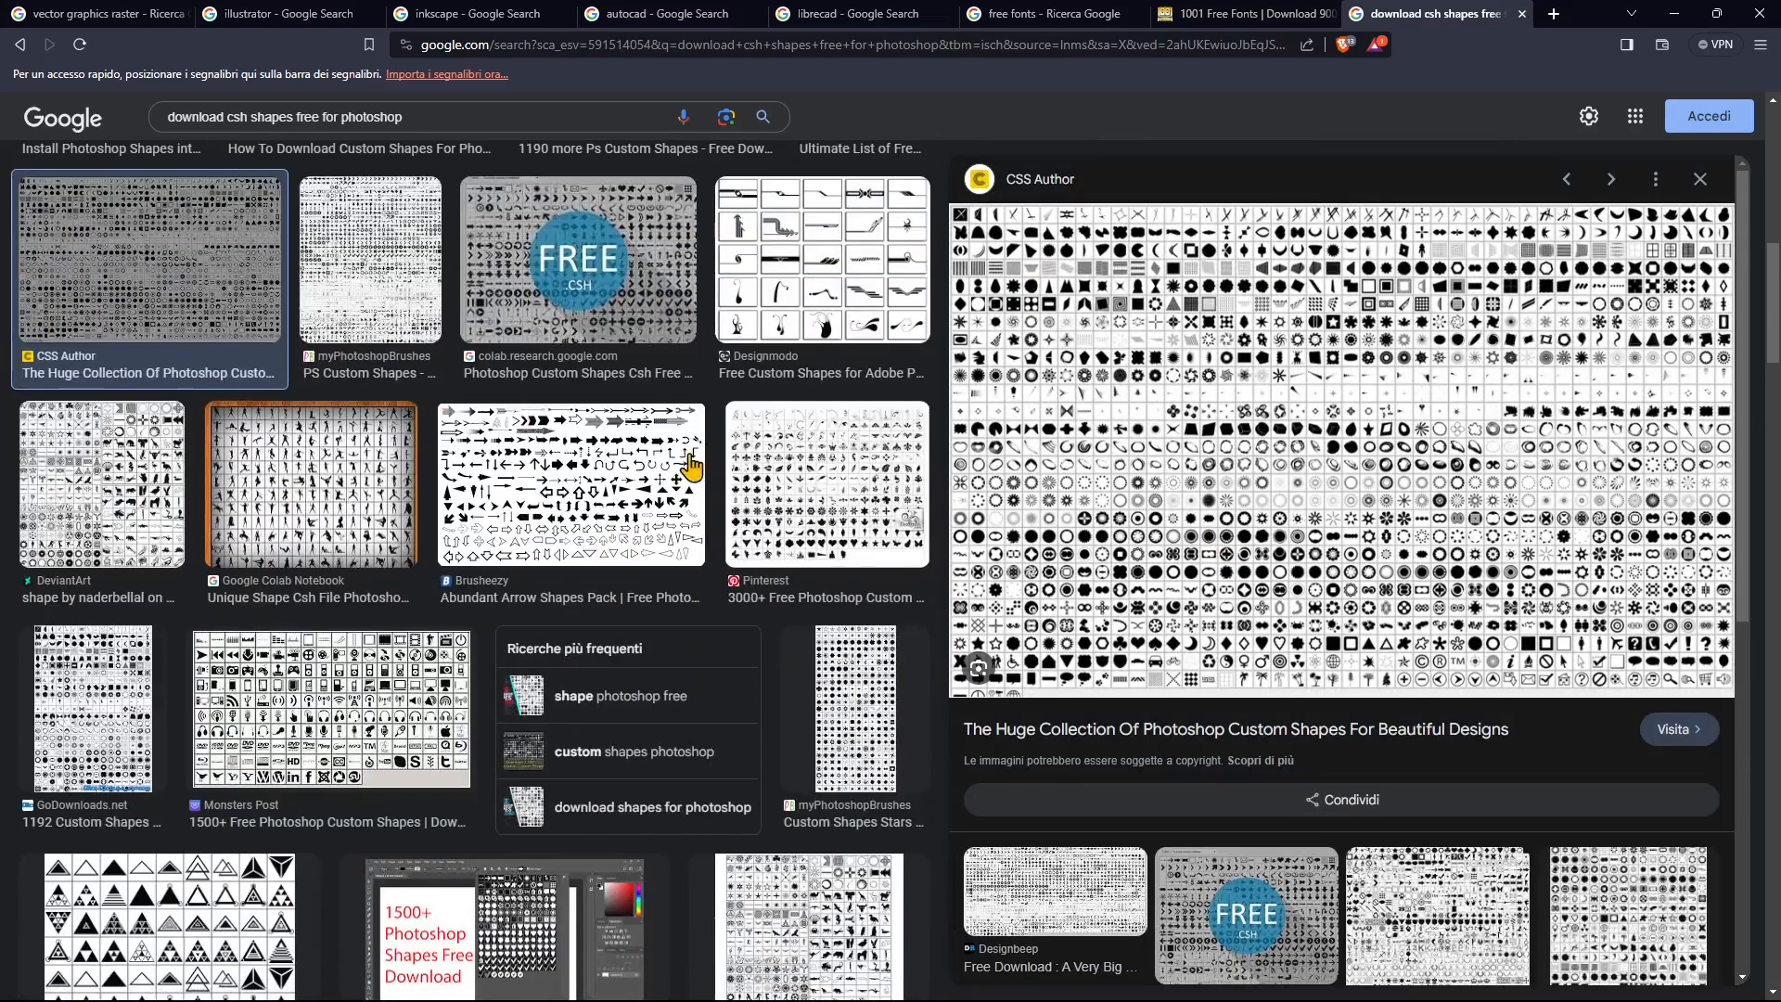
Step: Preview the Brusheezy arrow pack and the Monsters Post, Pinterest and myPhotoshopBrushes shape sets
left_click(665, 469)
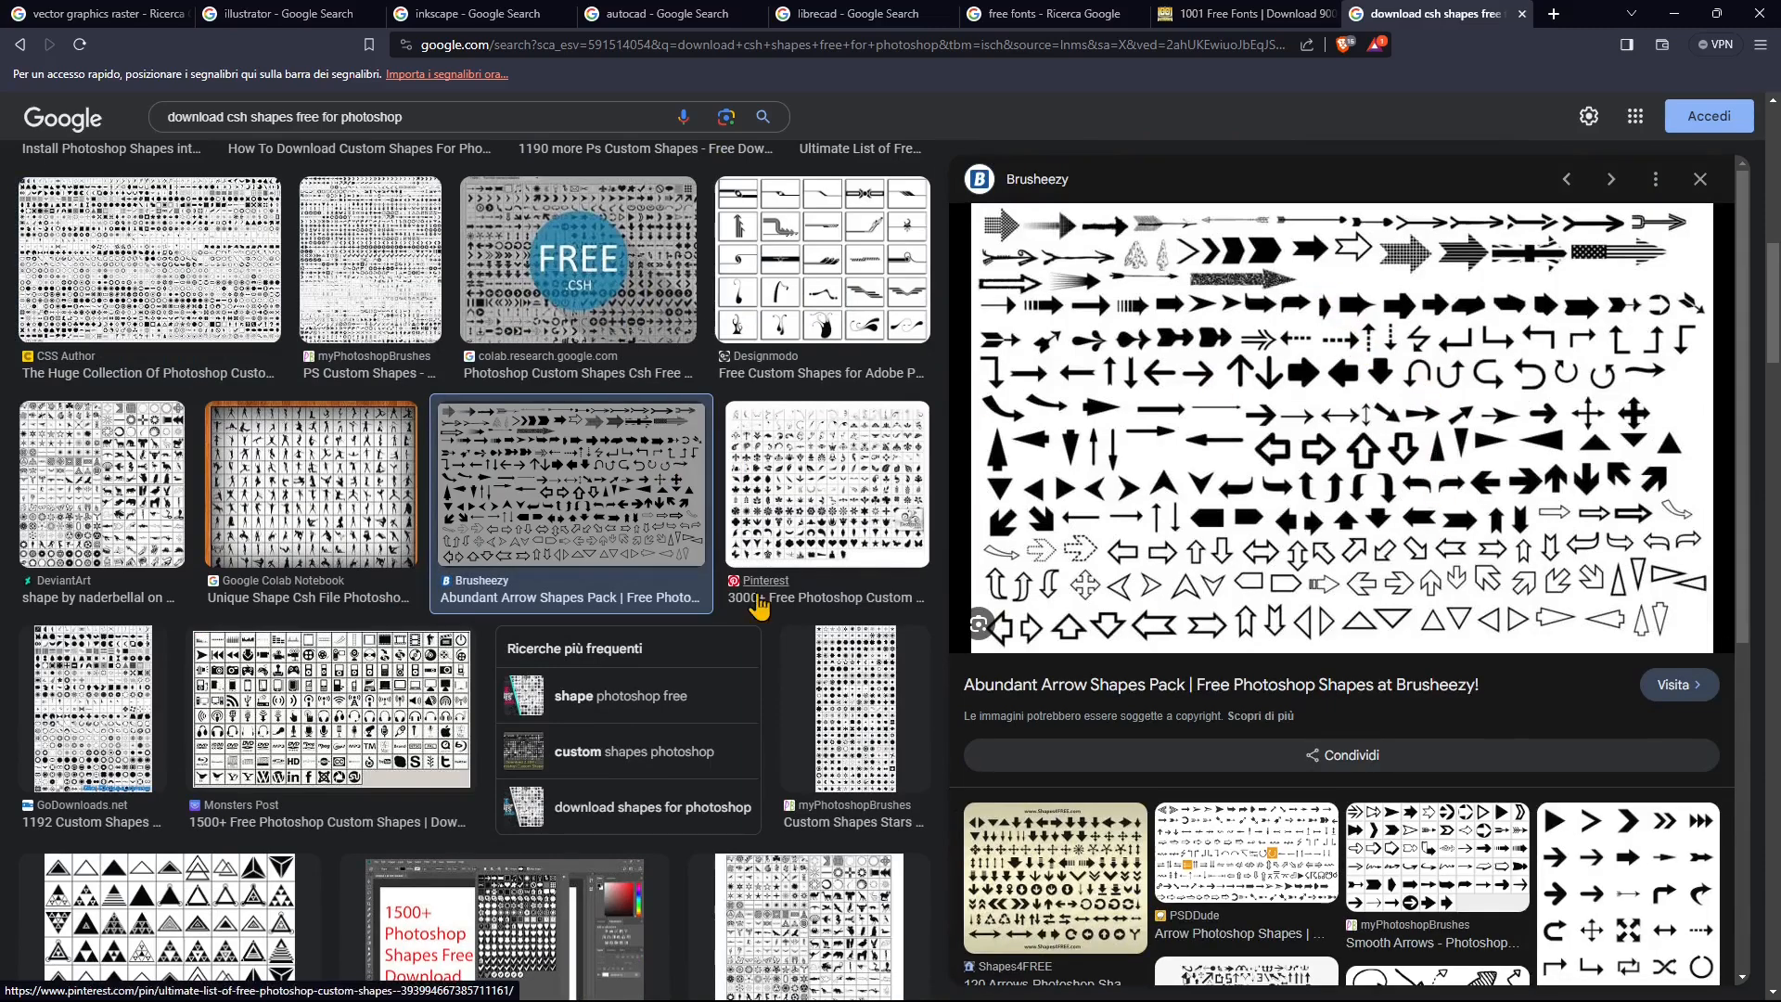
scroll(392, 599, "down", 1)
left_click(391, 598)
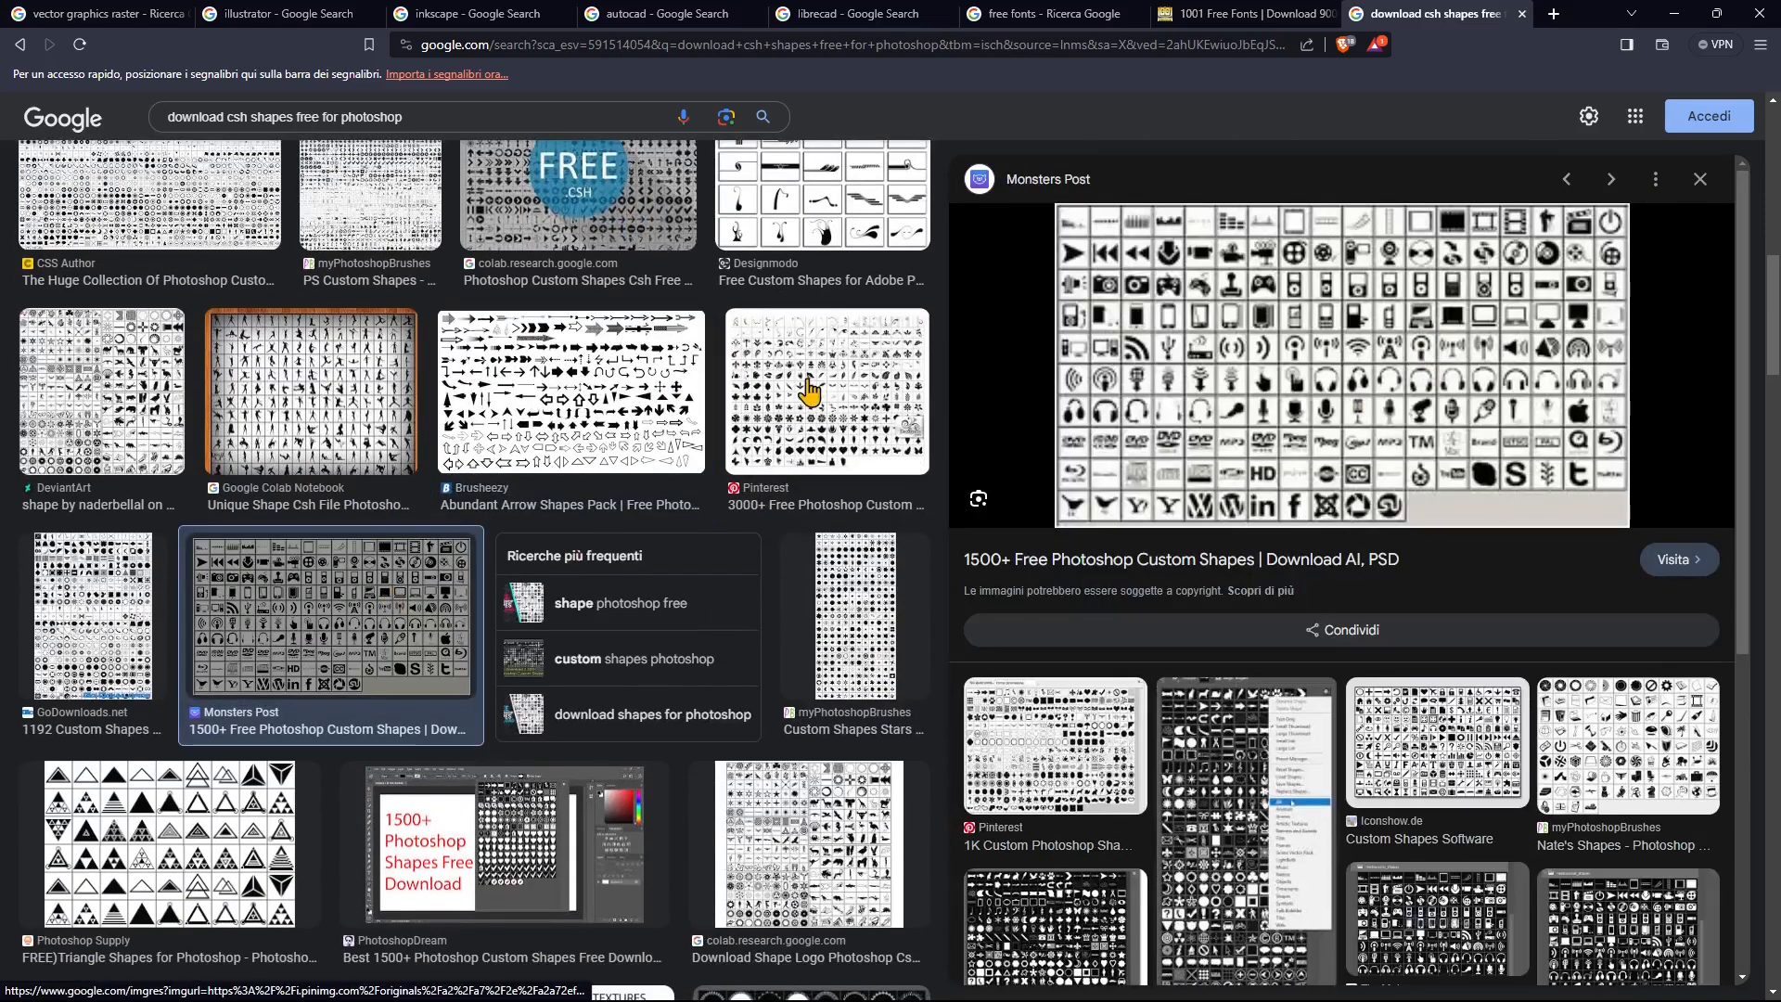
left_click(812, 406)
left_click(854, 612)
Step: Preview the FreeCreatives "Shapes and Textures" brushes and the TutorialChip 30 shapes collection
scroll(854, 608, "down", 6)
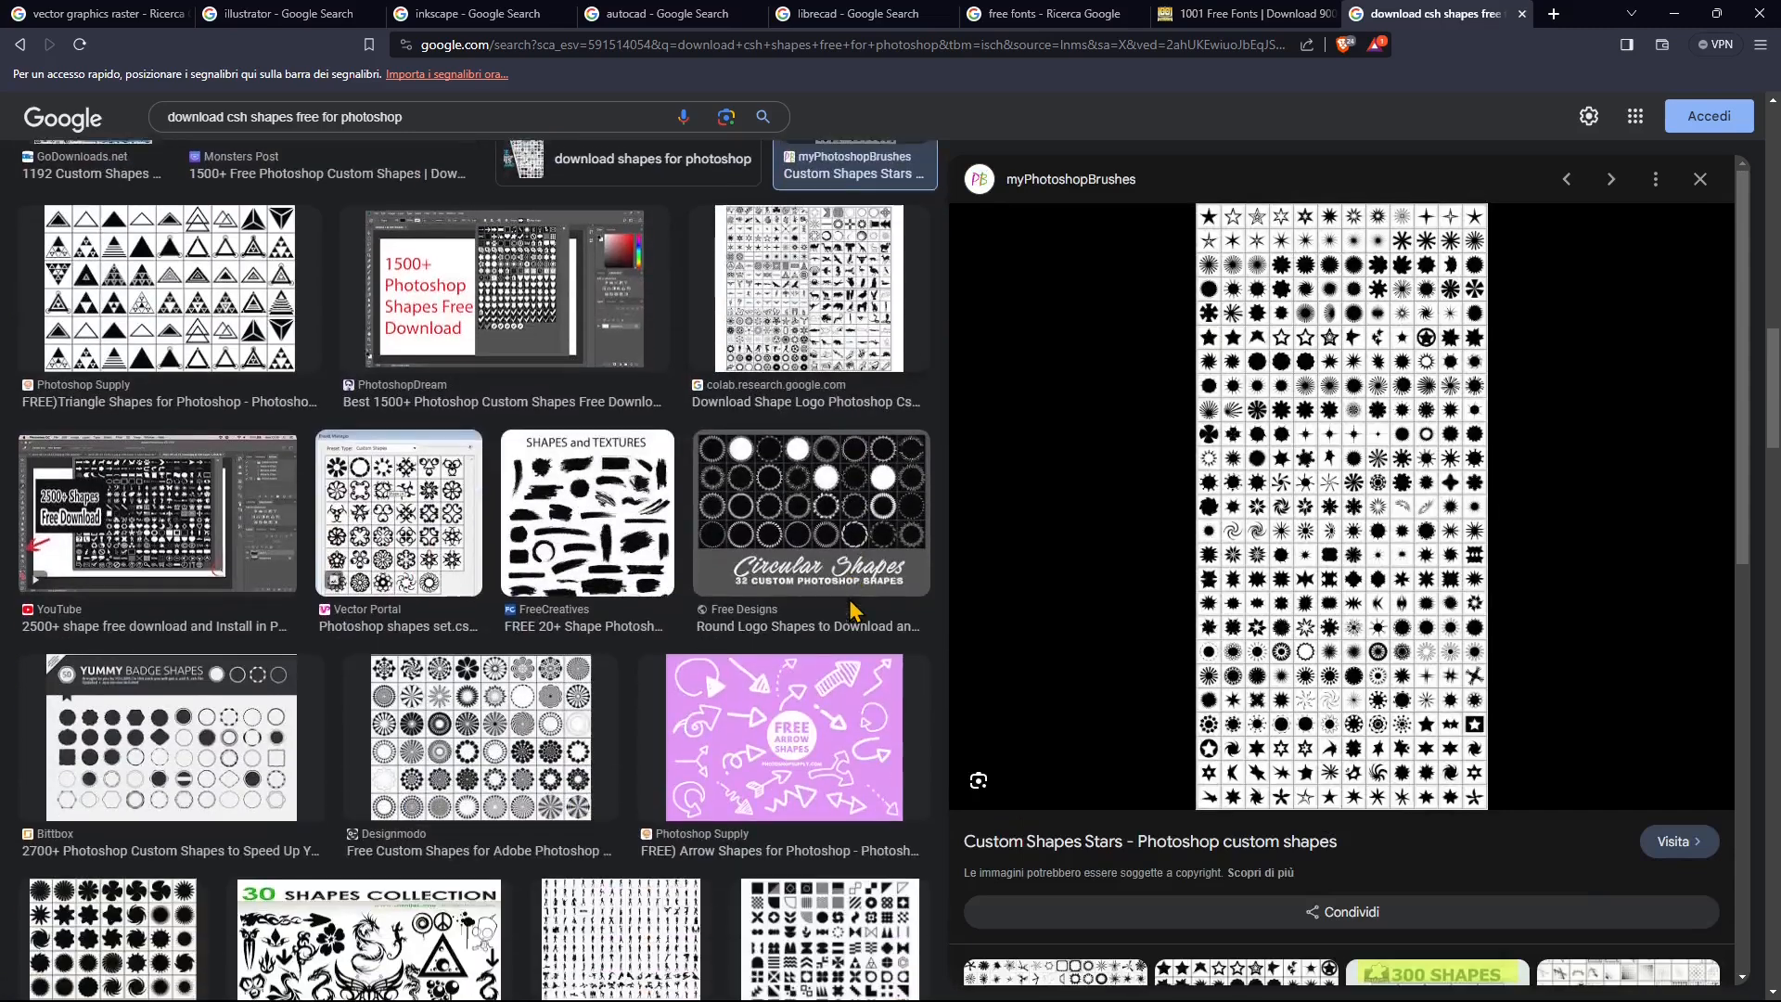
left_click(607, 577)
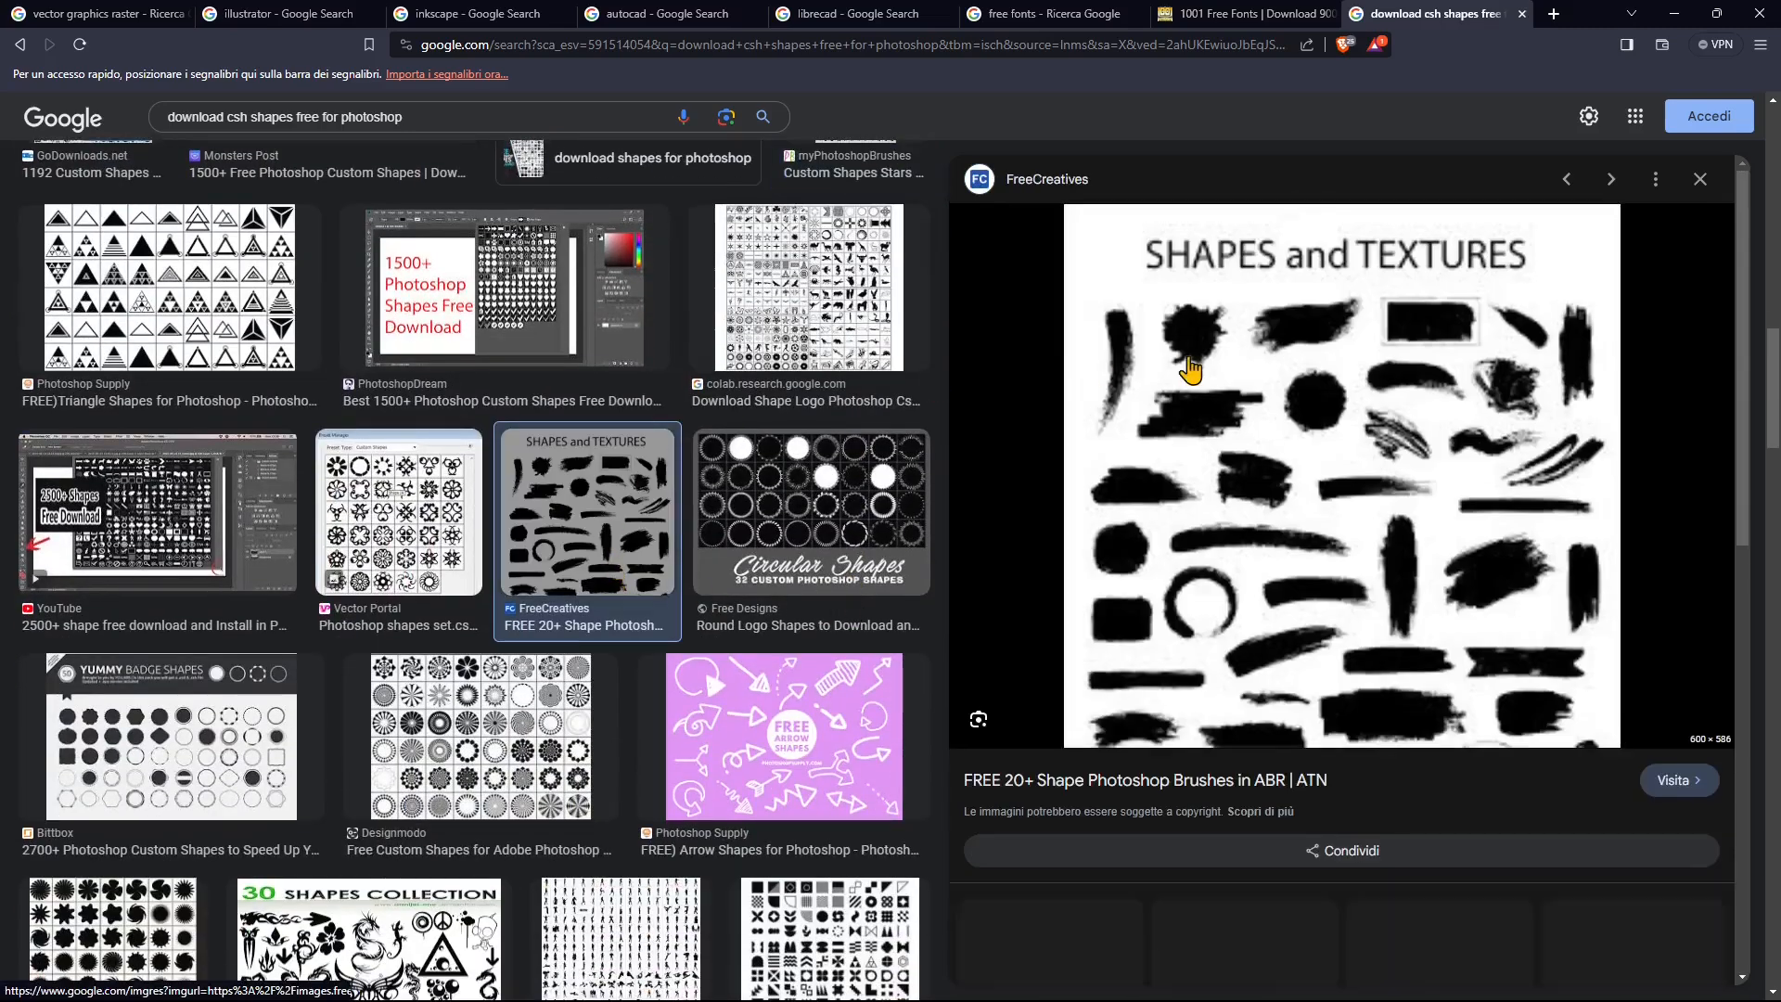
scroll(807, 557, "down", 3)
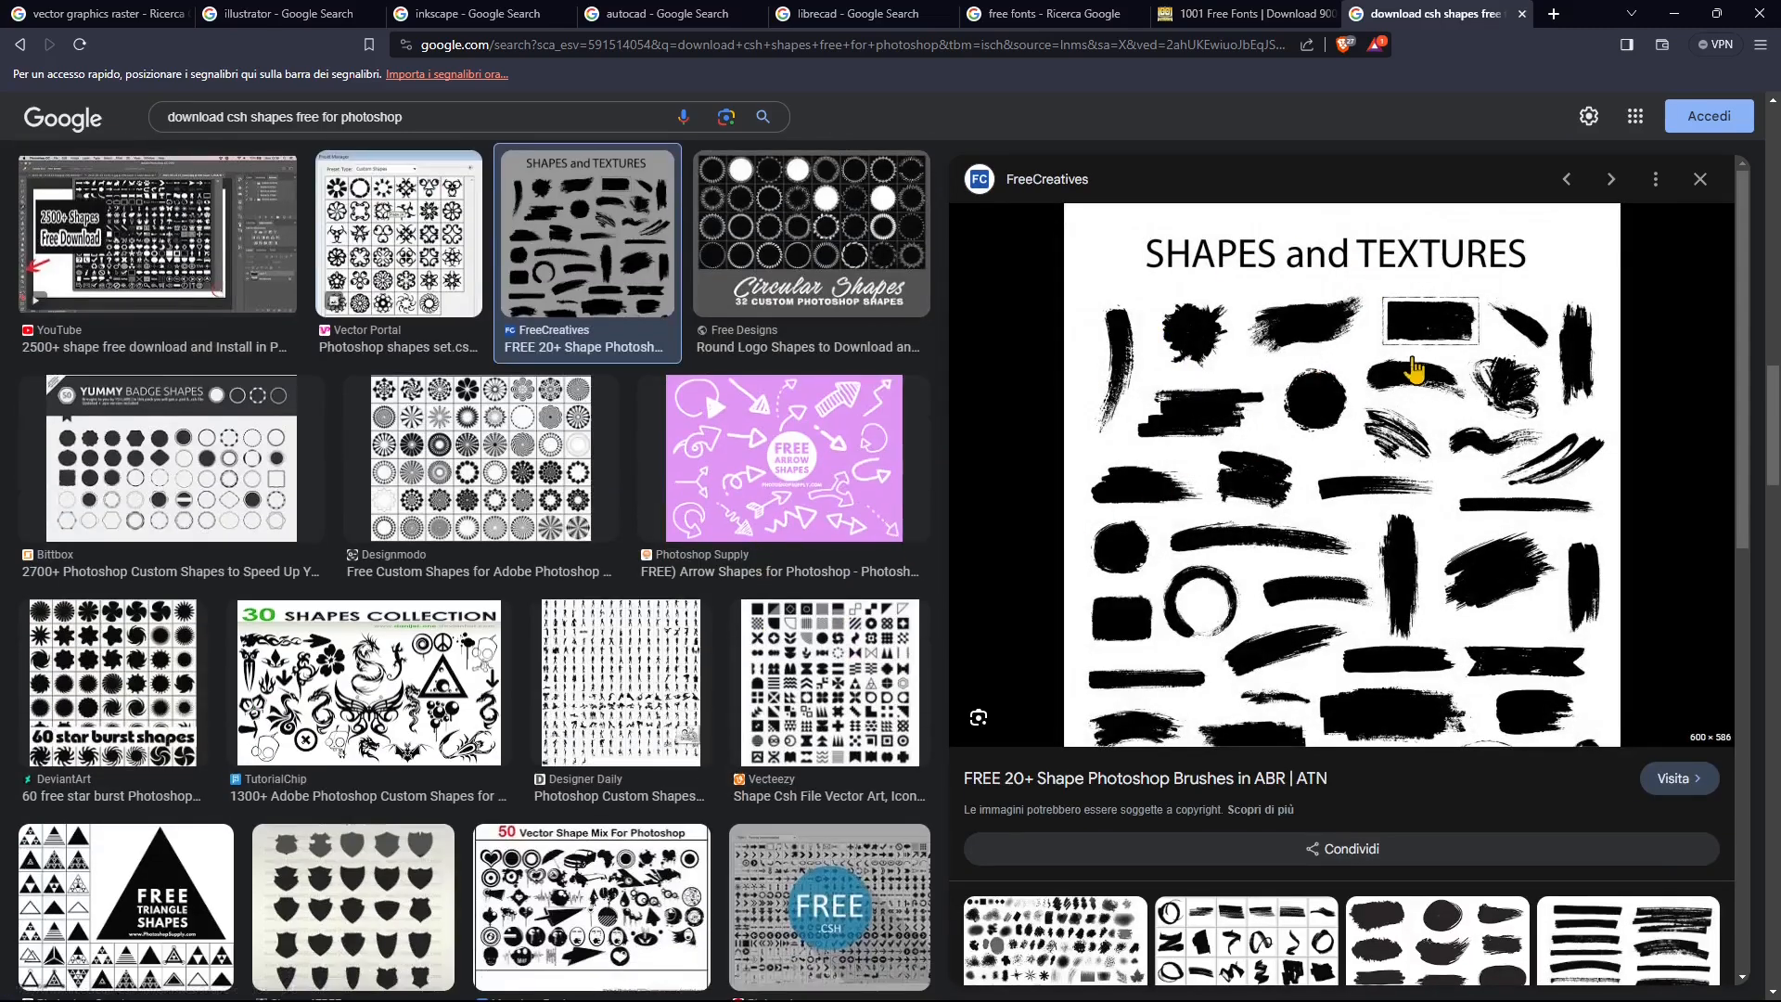
scroll(1443, 695, "down", 3)
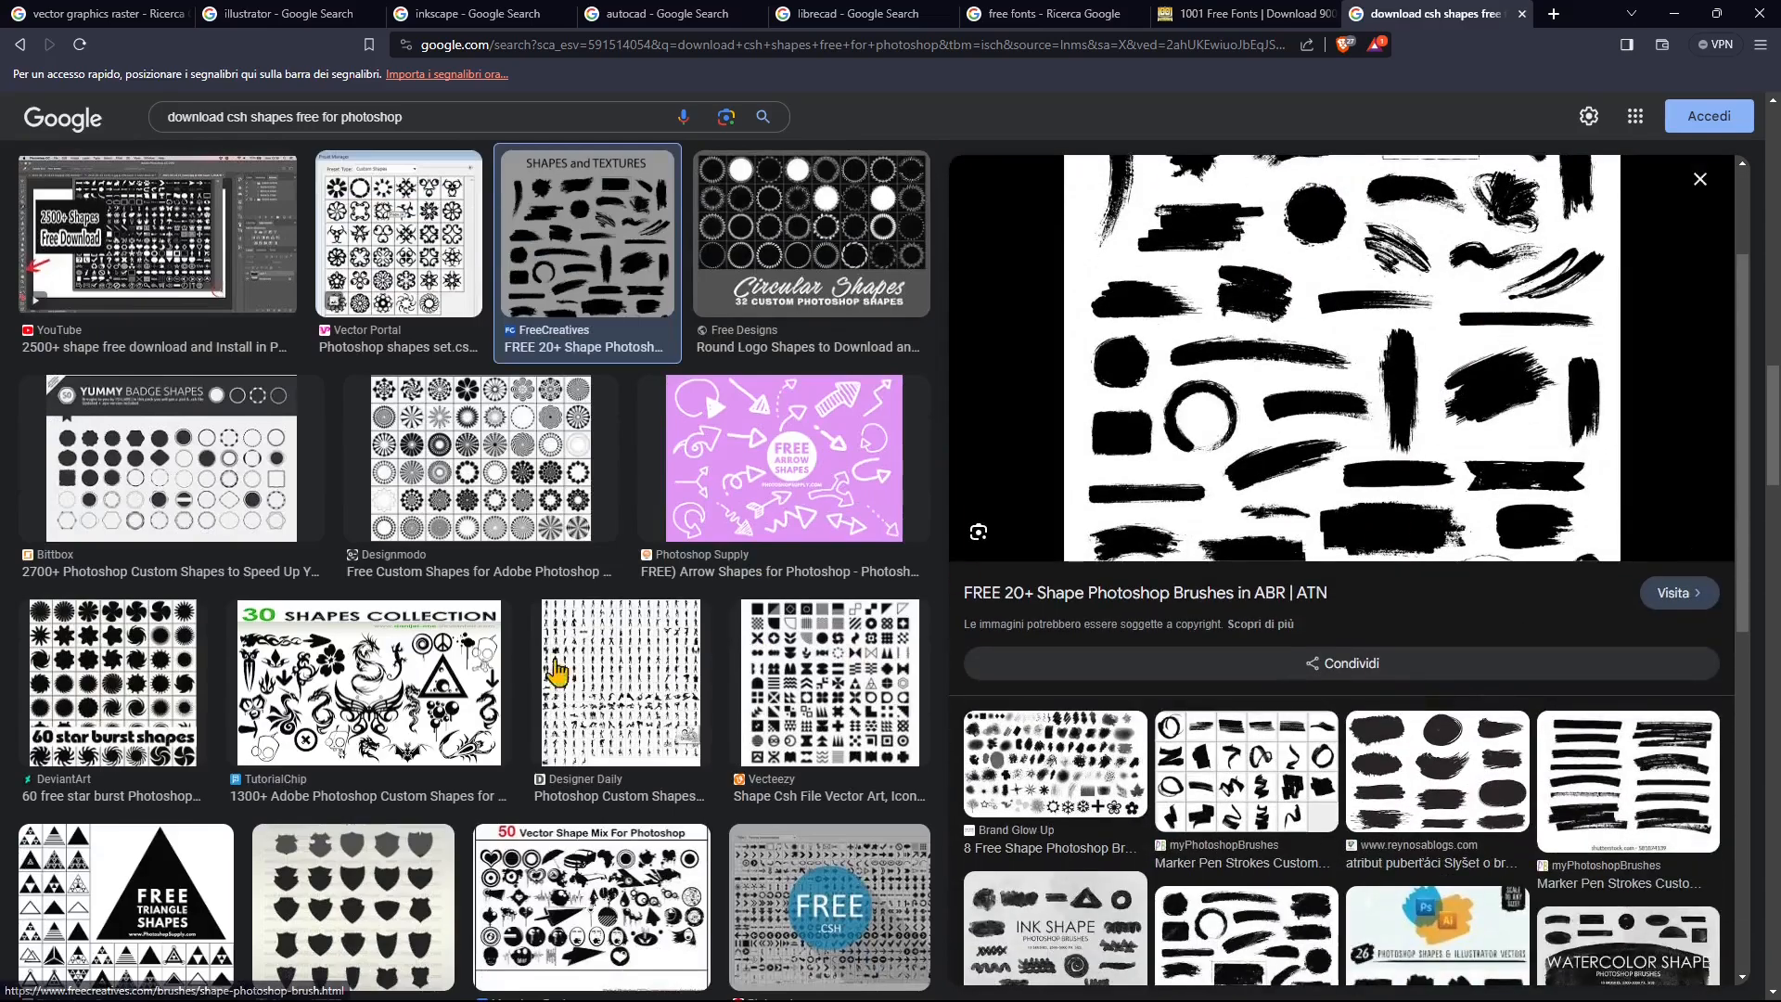
scroll(430, 517, "down", 3)
left_click(406, 399)
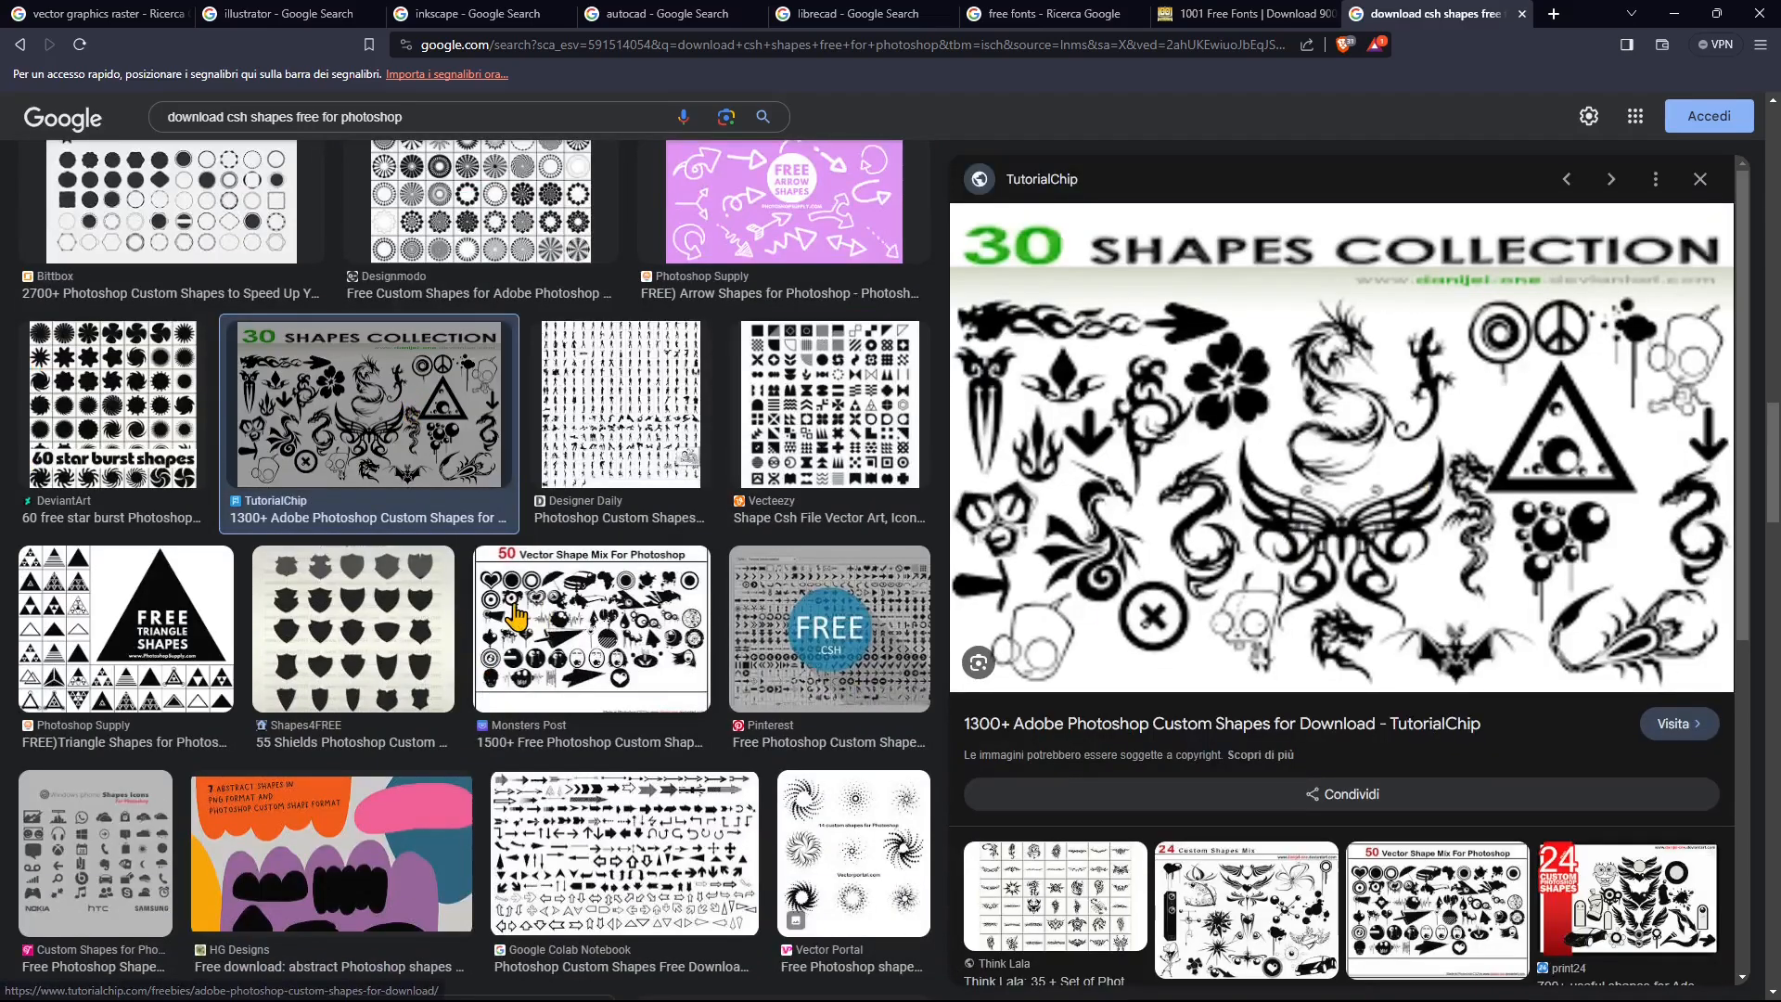
Step: Preview the Google Colab icon shapes, the Designmodo ornate frames and the FreeImages Halloween shapes
scroll(520, 732, "down", 10)
scroll(519, 739, "down", 3)
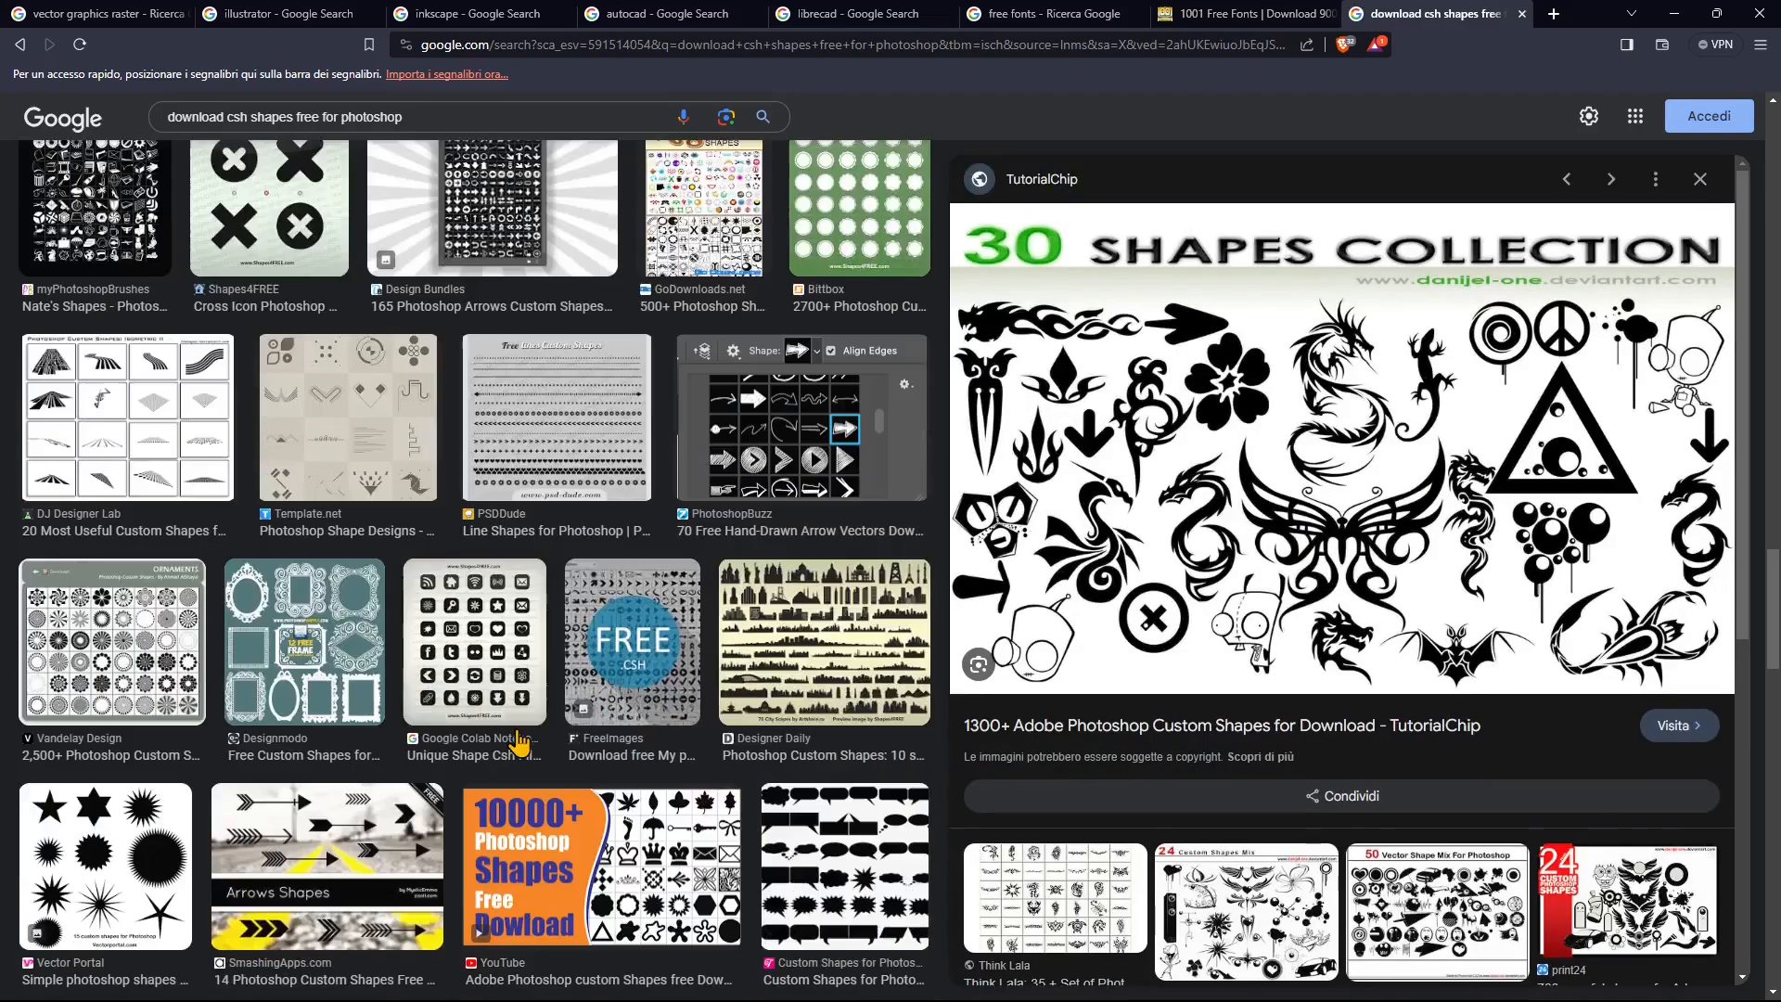
left_click(501, 668)
scroll(362, 664, "down", 3)
left_click(345, 382)
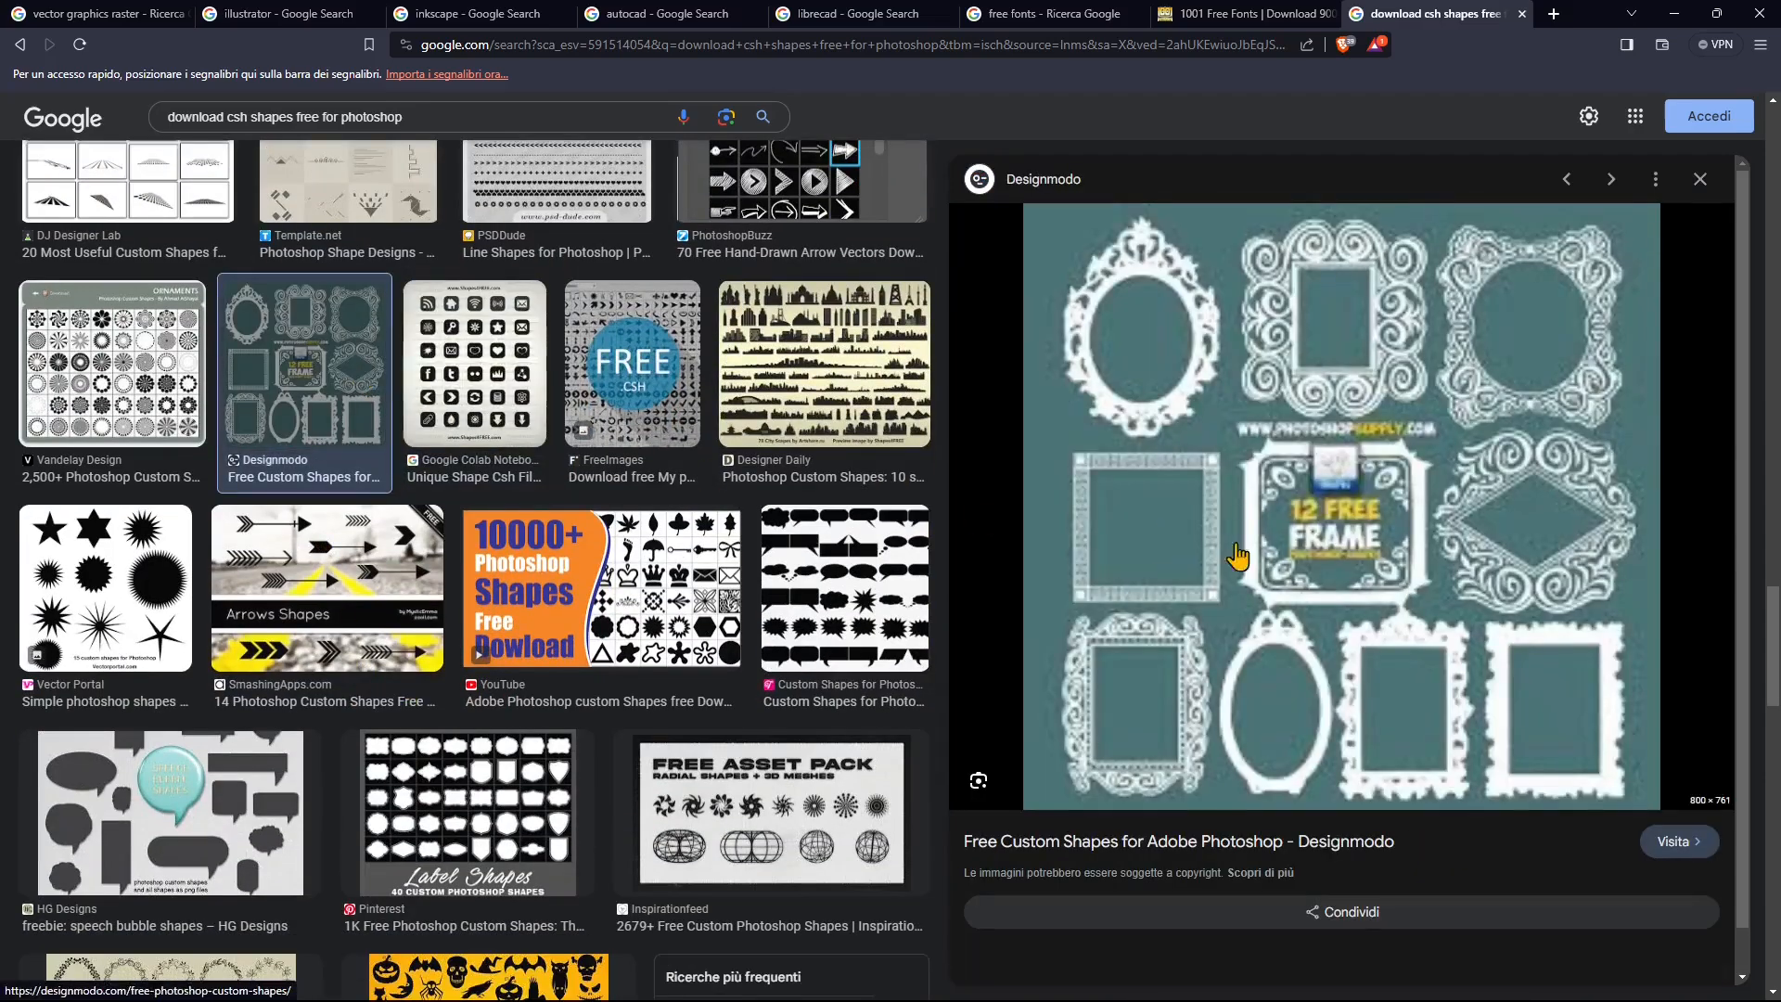
scroll(408, 724, "down", 3)
scroll(417, 732, "down", 3)
left_click(483, 482)
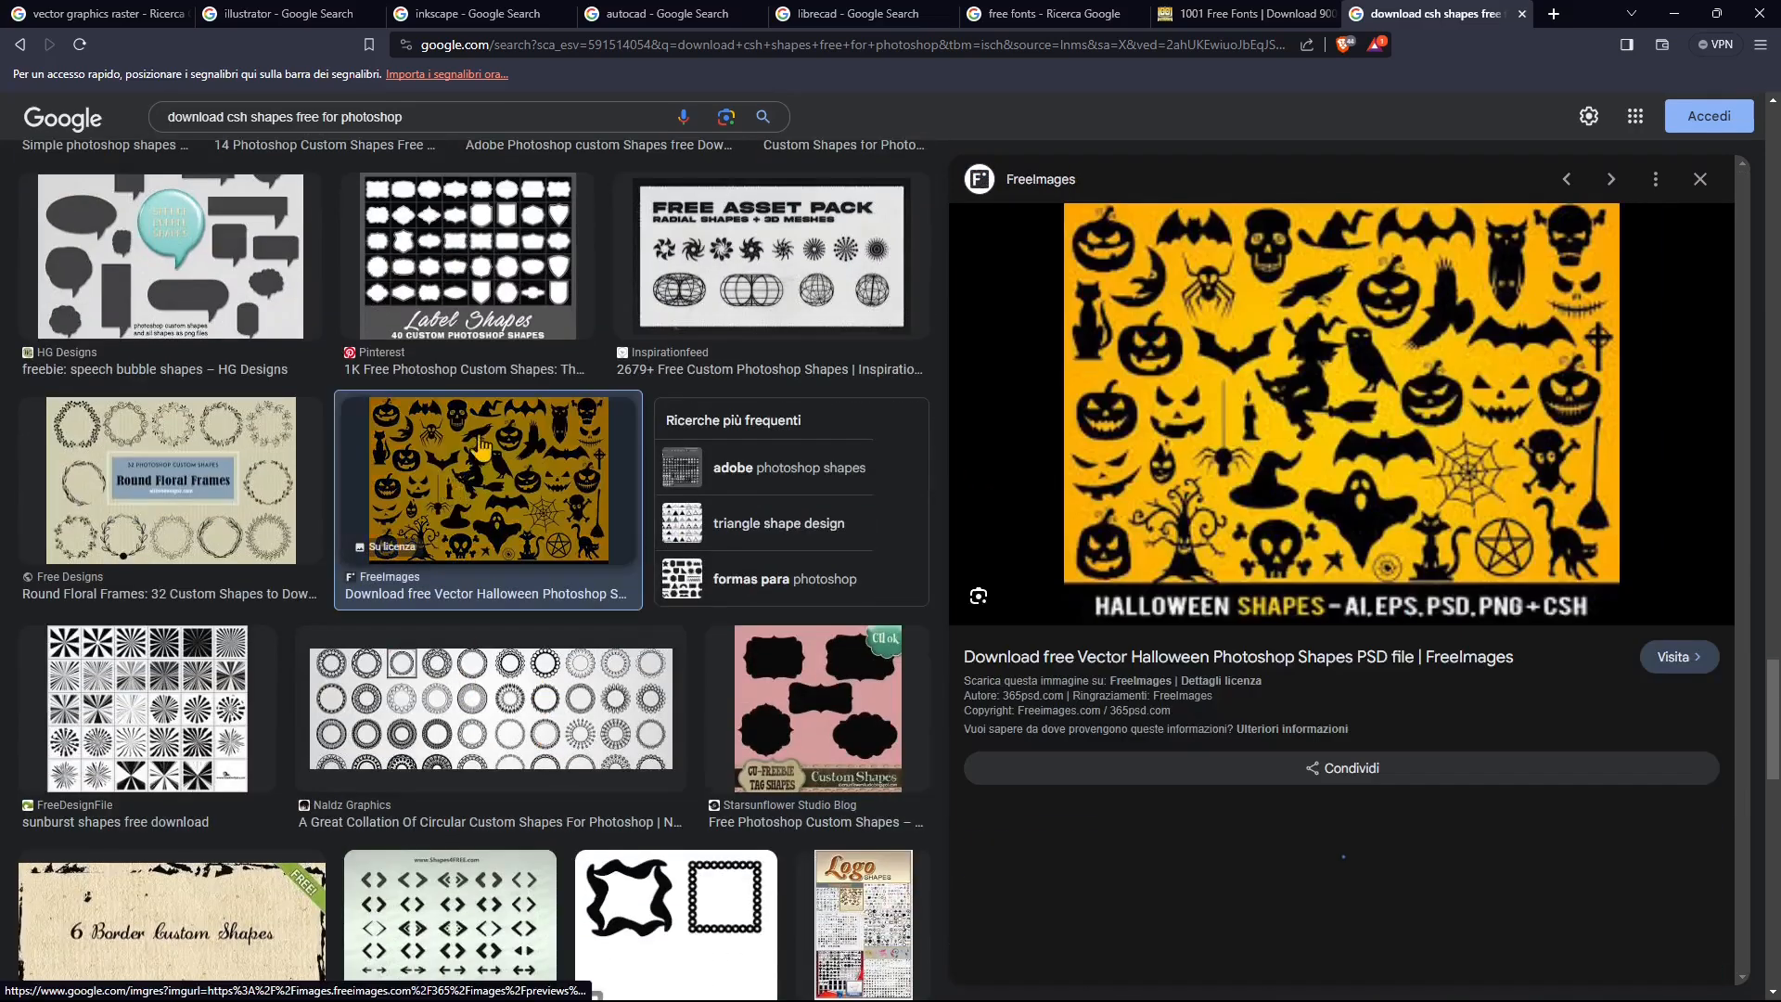
Step: Look over the remaining shape results and return to the query "download csh shapes free for photoshop"
scroll(798, 761, "down", 3)
scroll(798, 760, "down", 3)
scroll(816, 751, "up", 10)
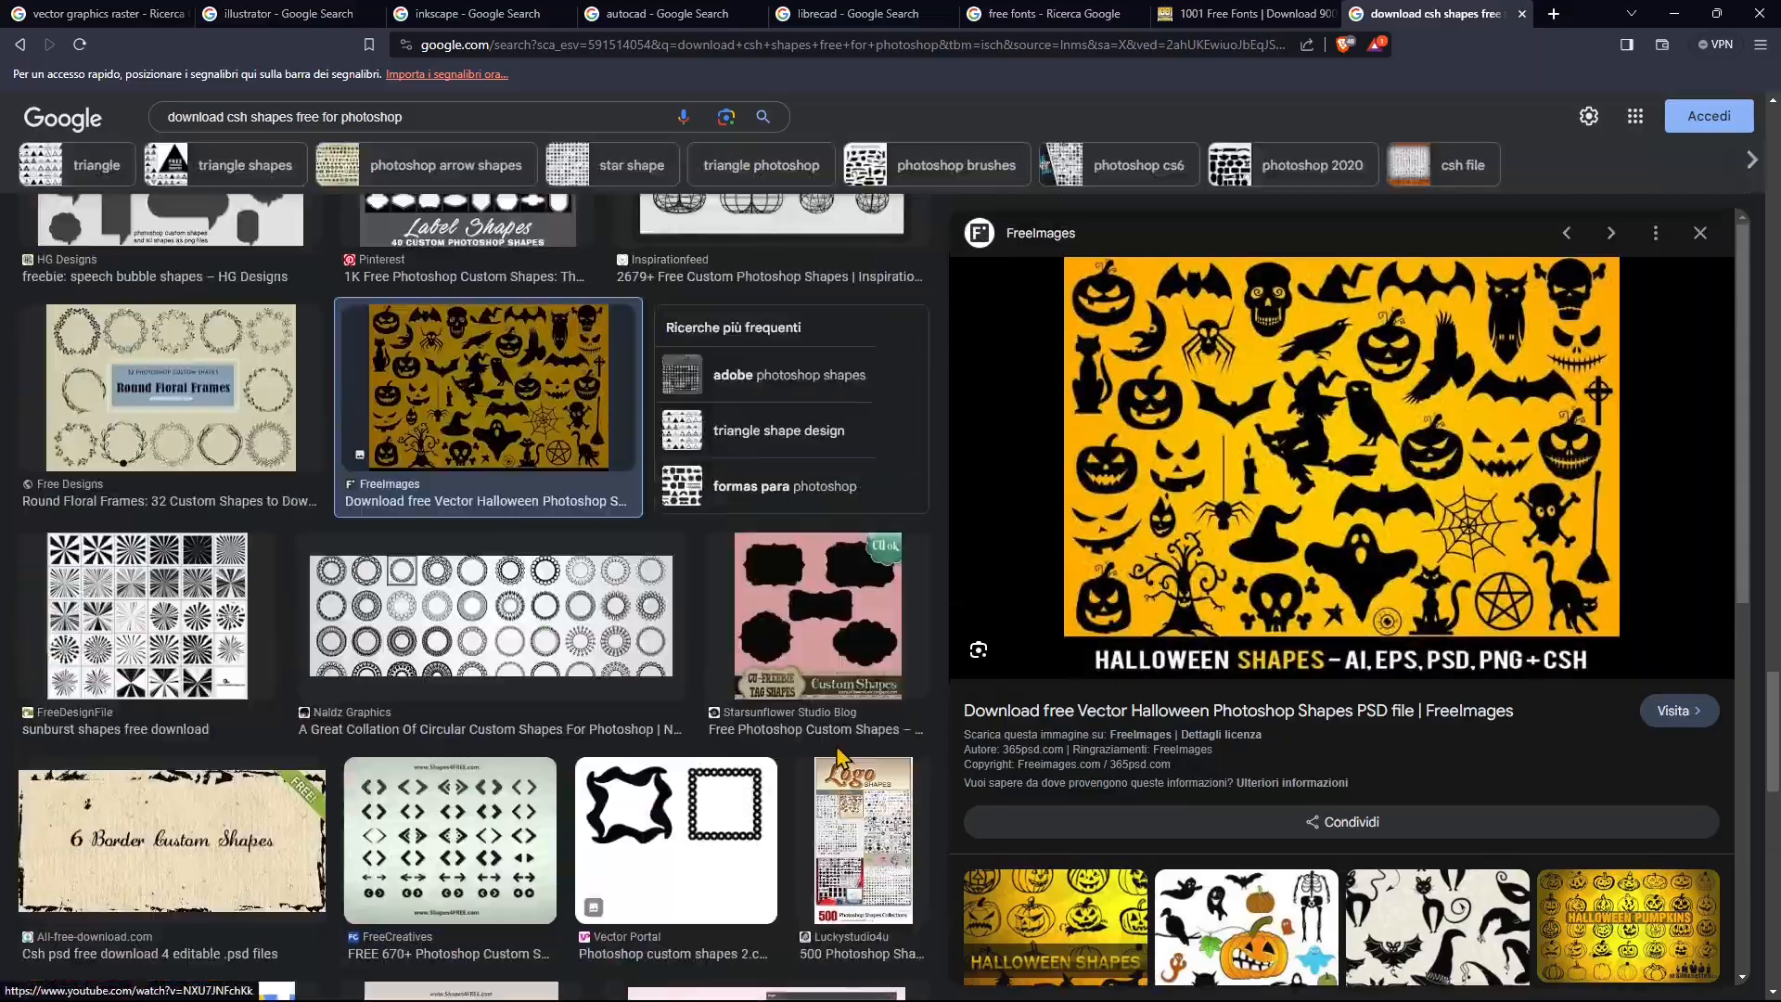
scroll(839, 756, "up", 15)
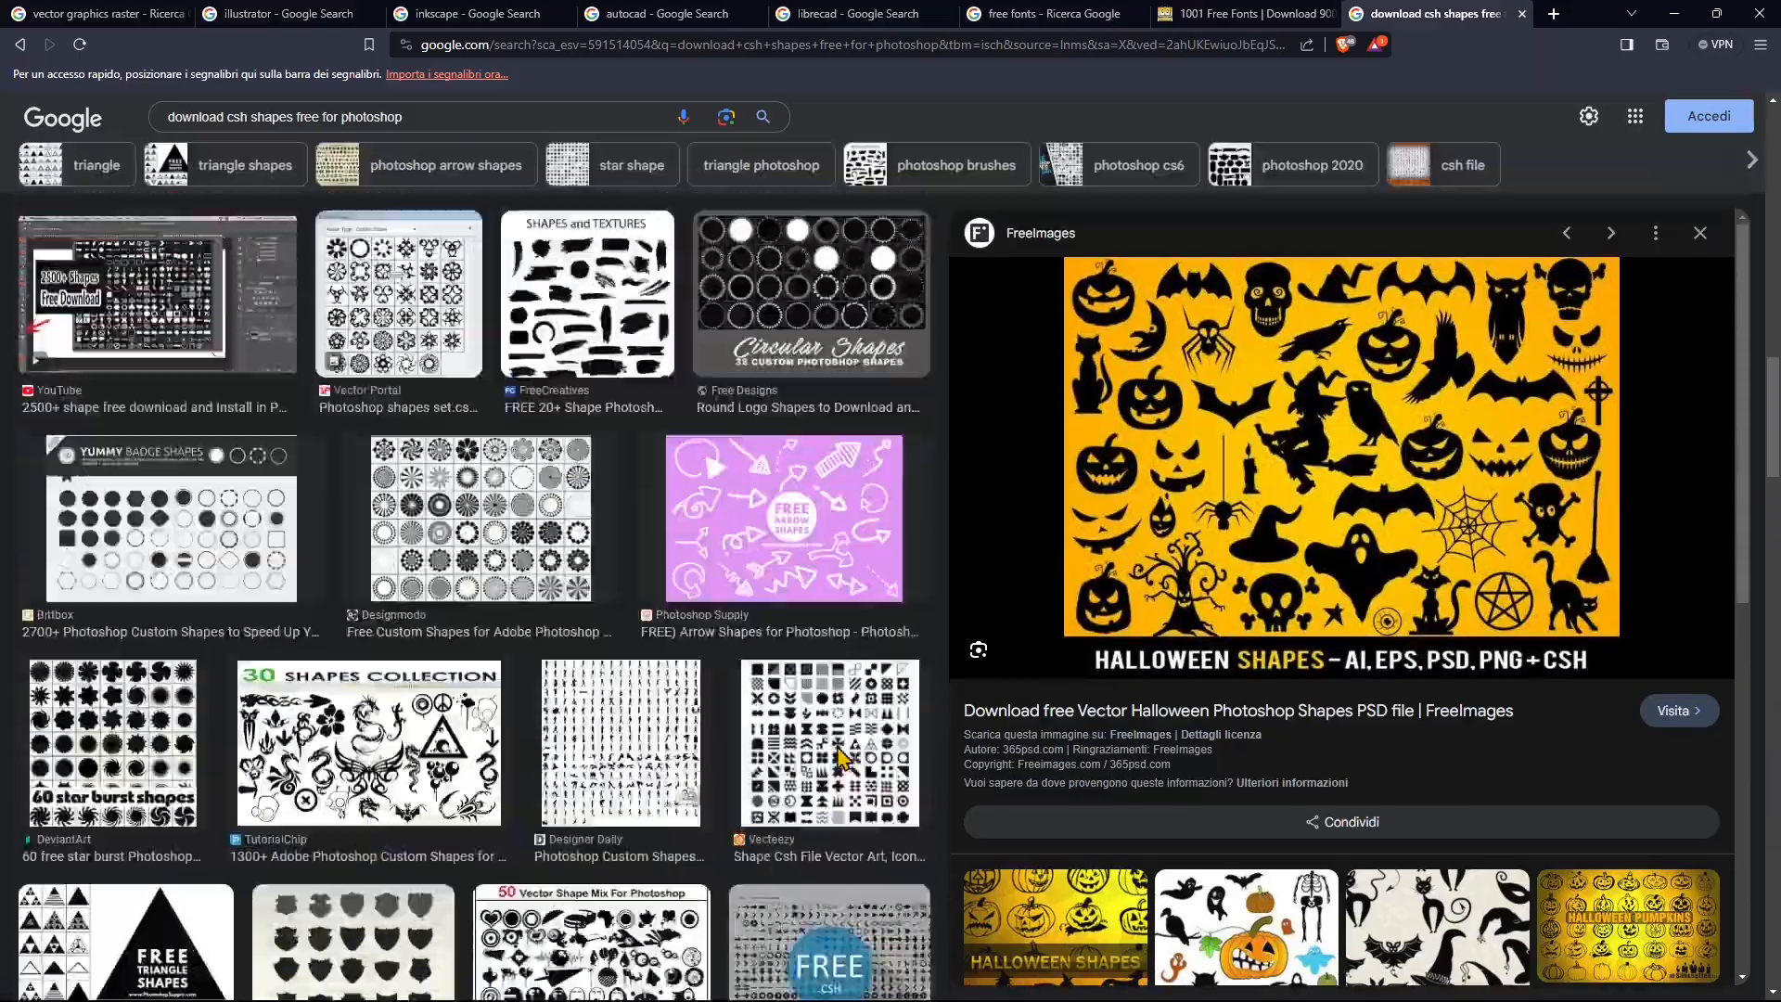
scroll(832, 759, "up", 7)
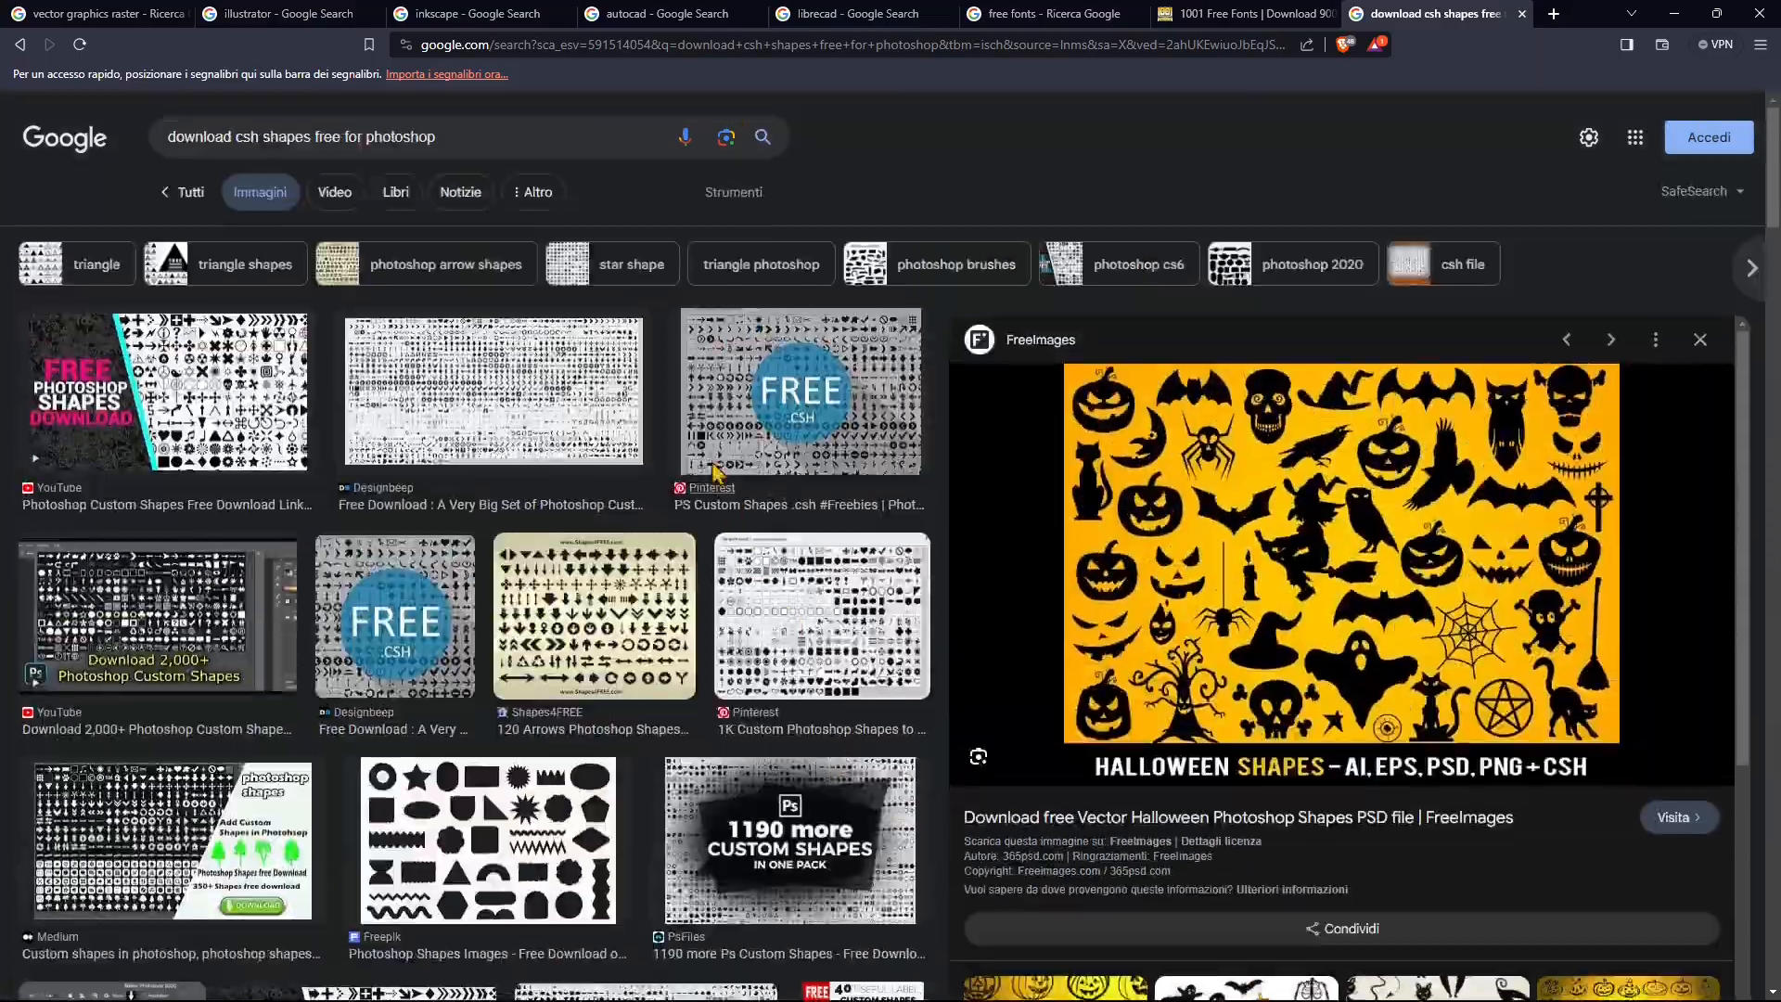
left_click(232, 141)
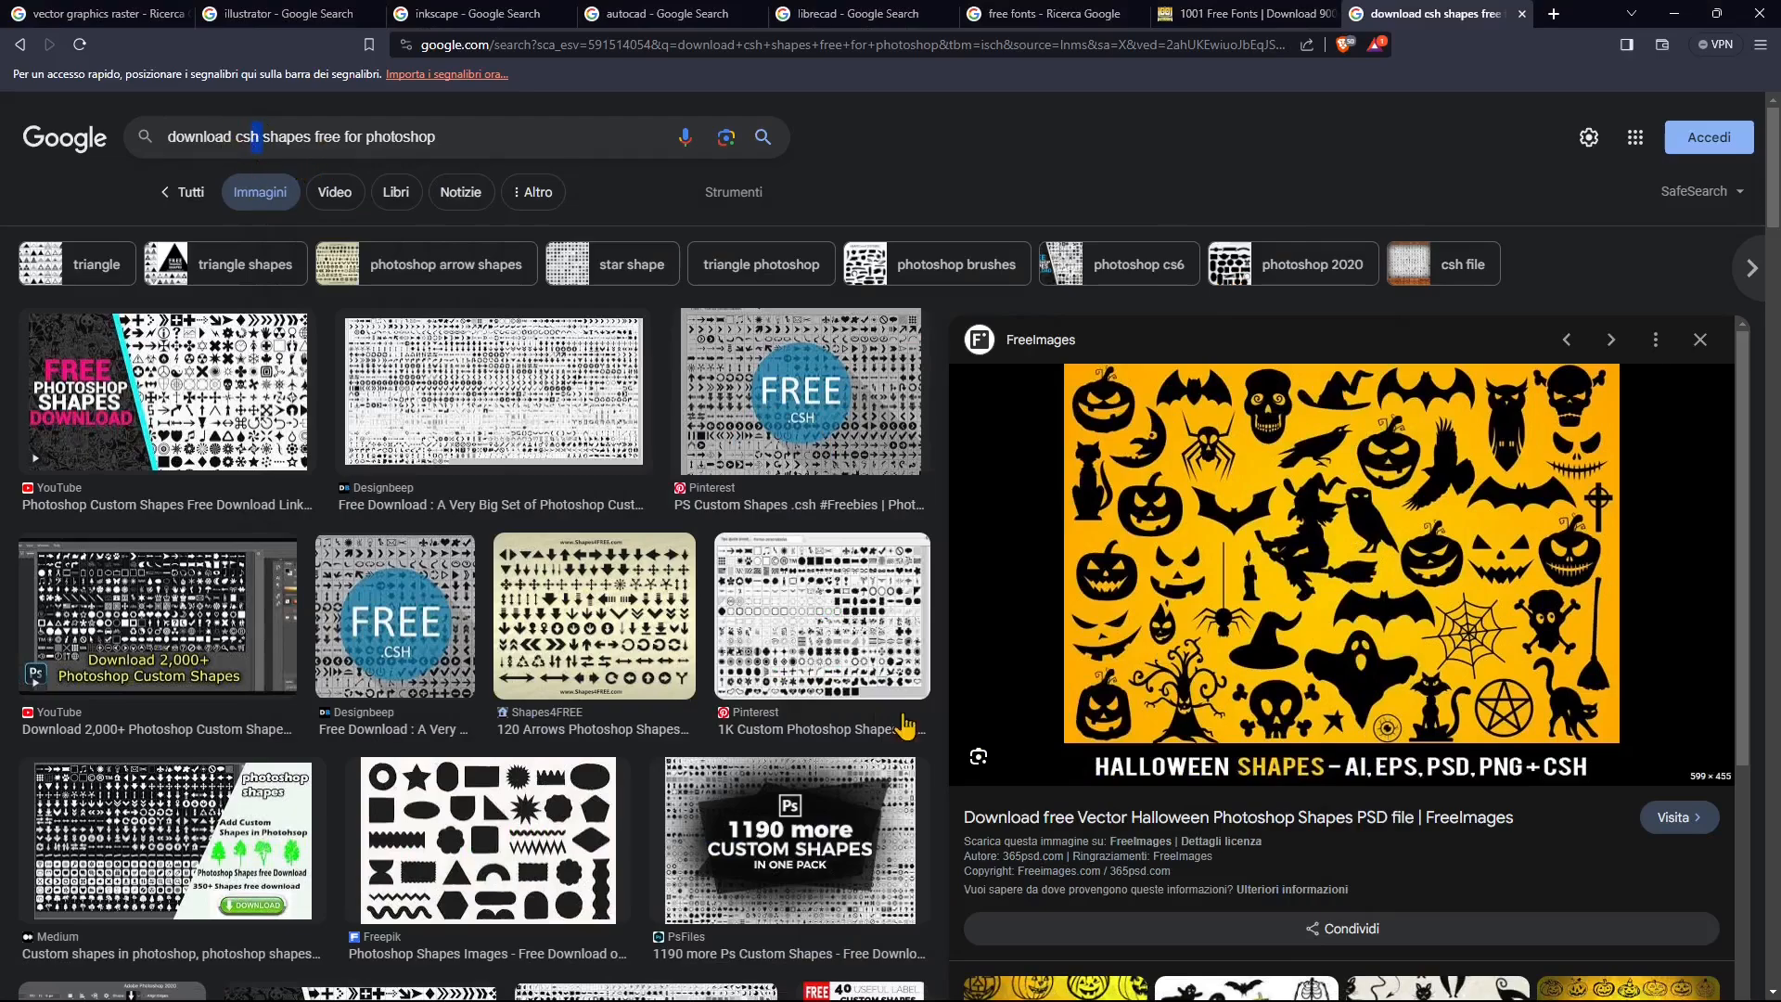
scroll(794, 652, "down", 2)
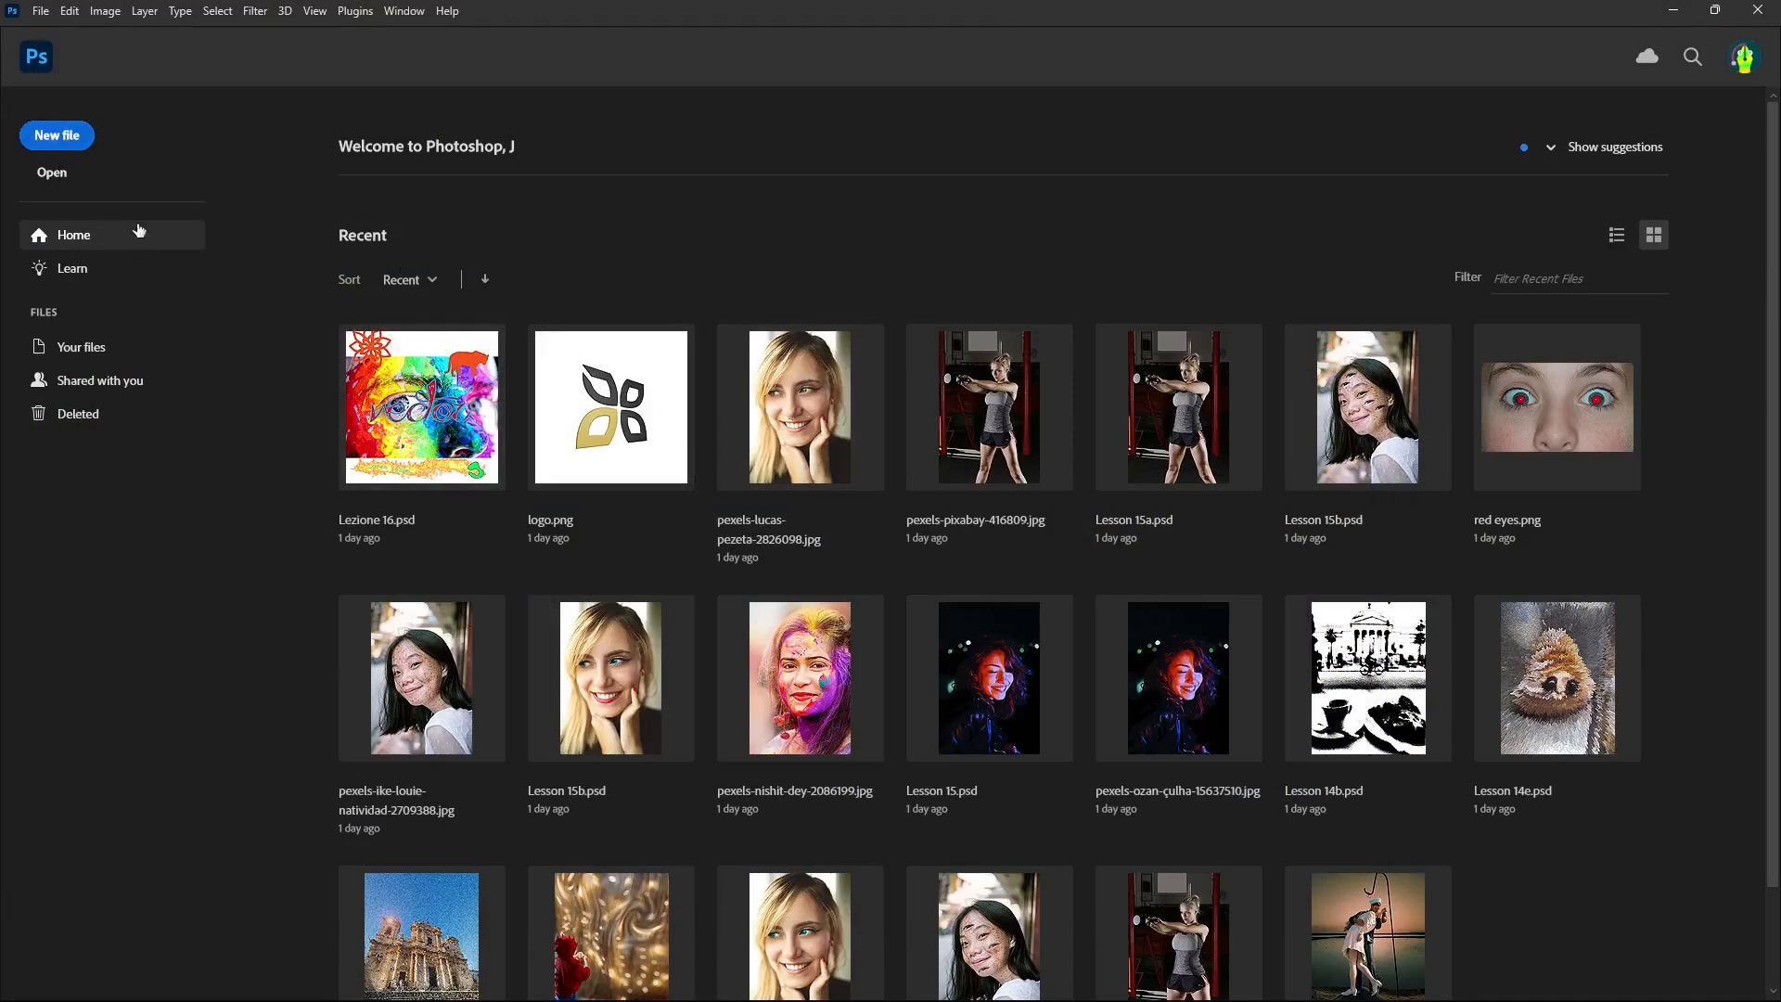
Step: In Photoshop, create a document from the 1000 pixel grid preset and move the Contextual Task Bar above the canvas
key("ctrl+n")
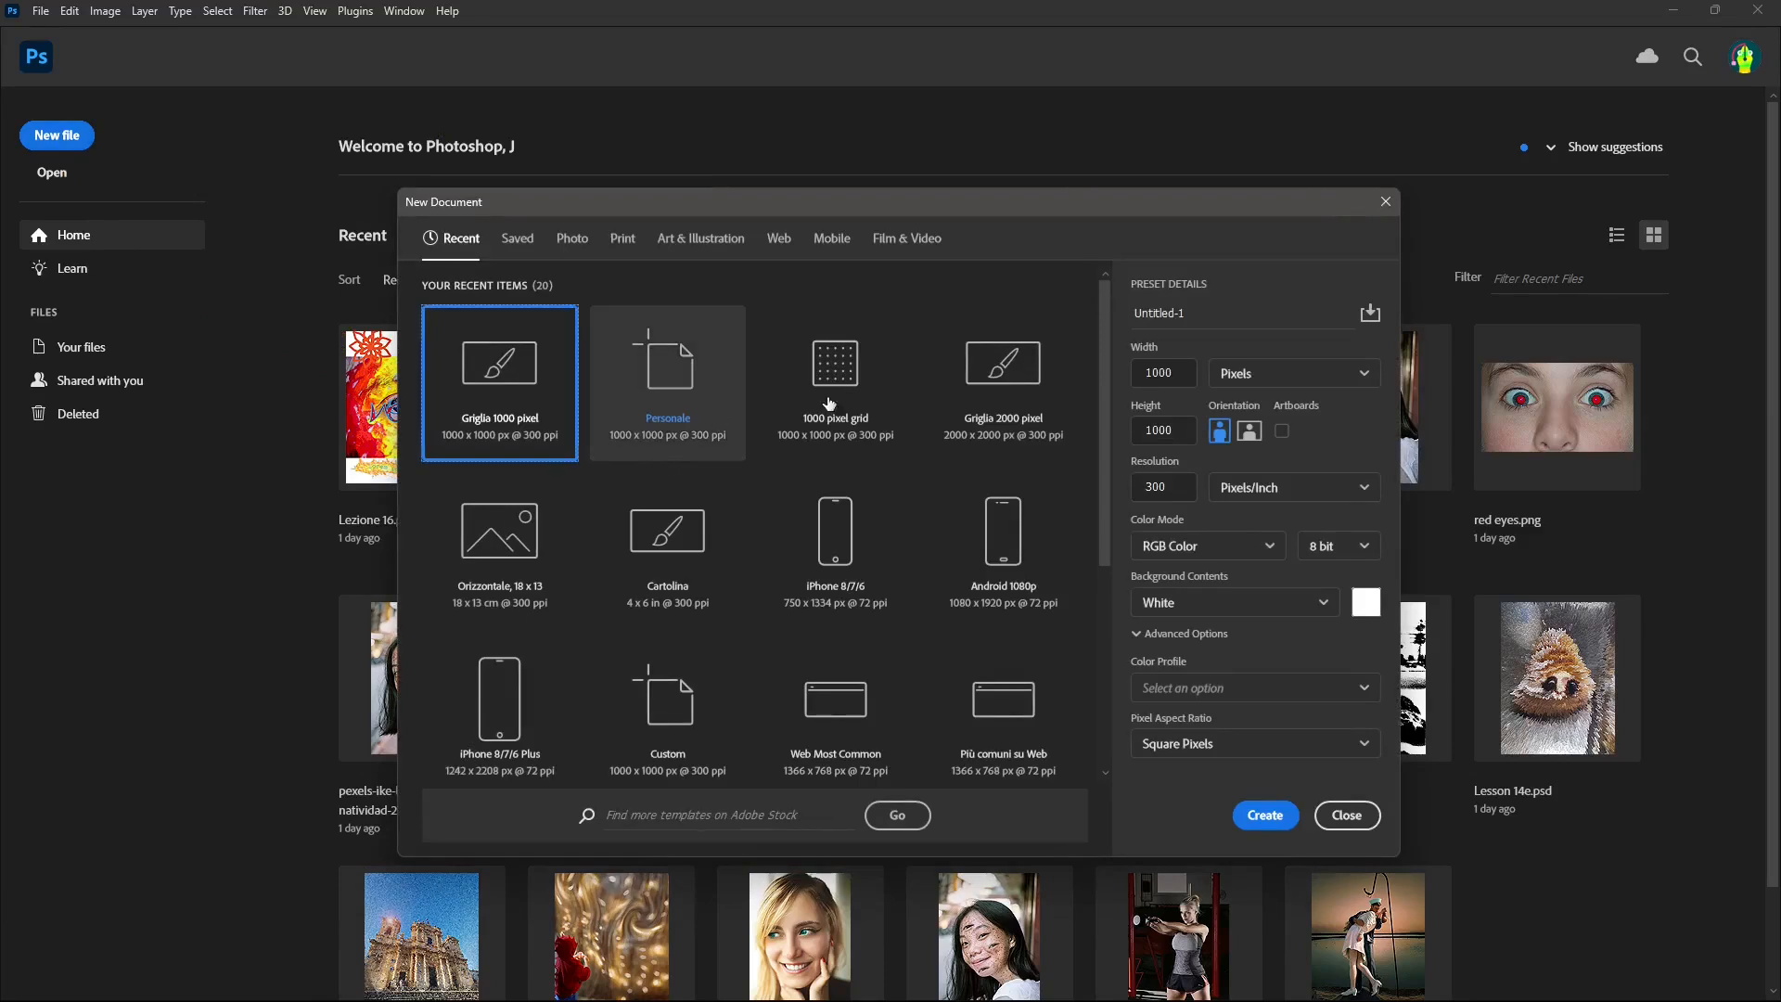
left_click(846, 401)
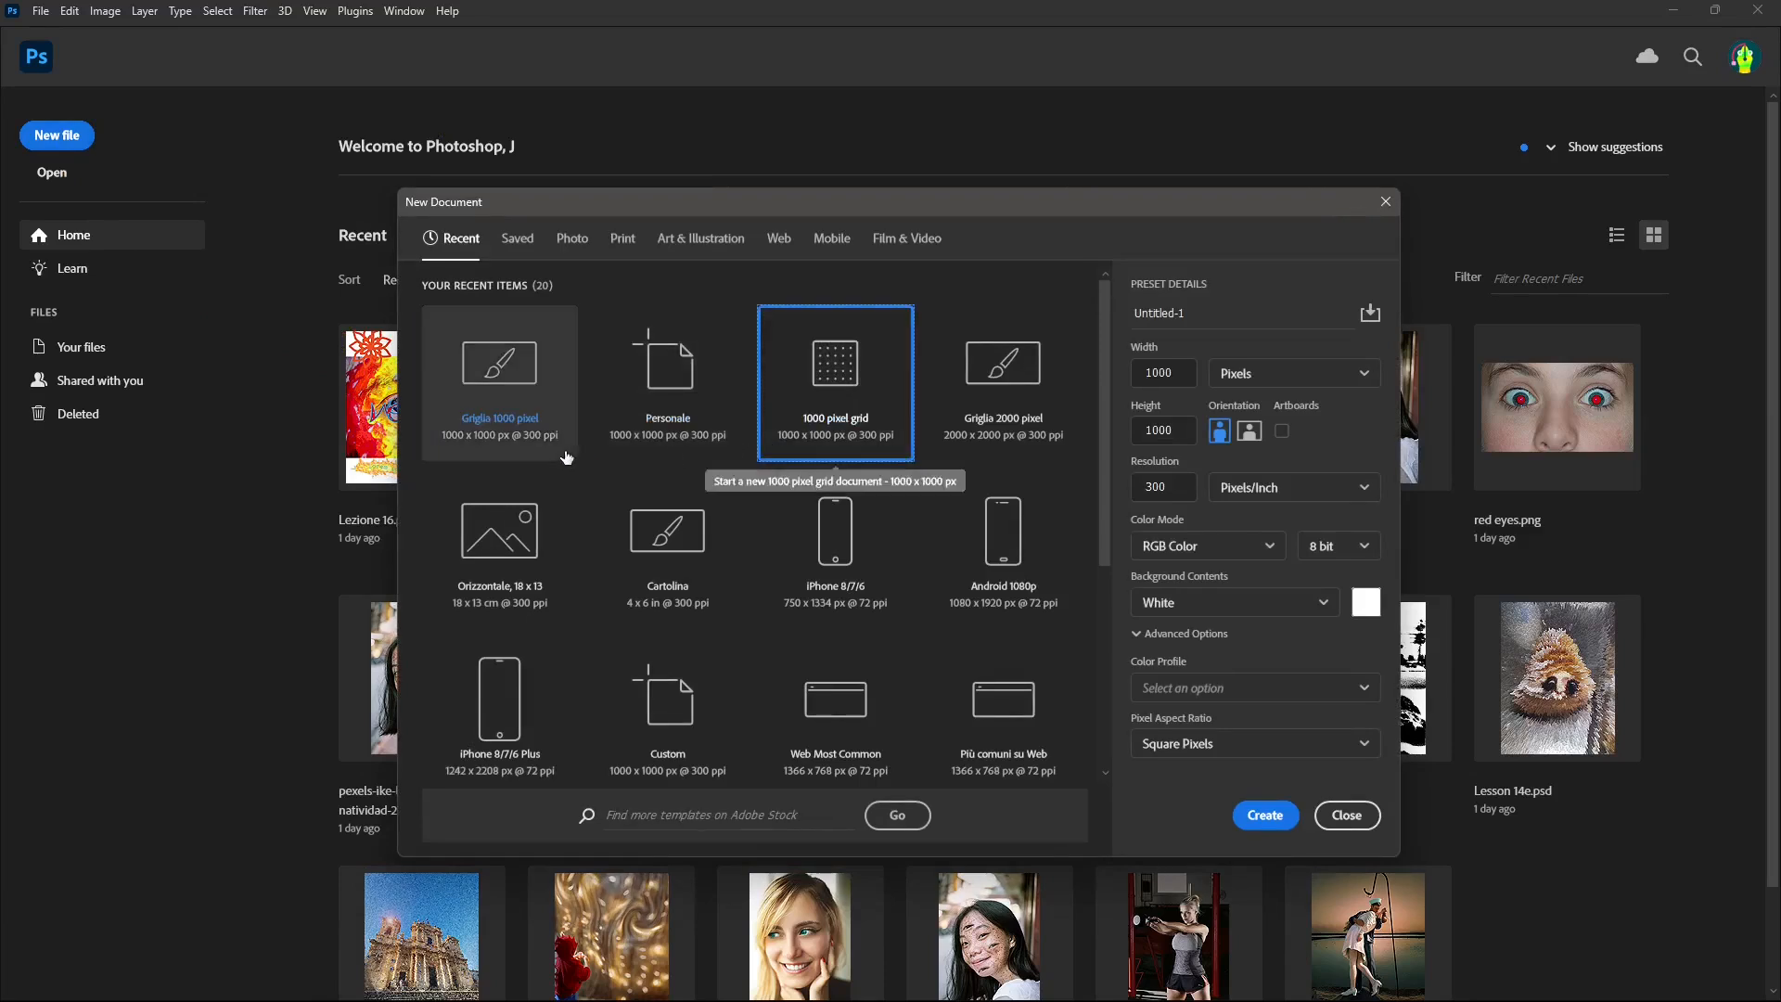
left_click(691, 239)
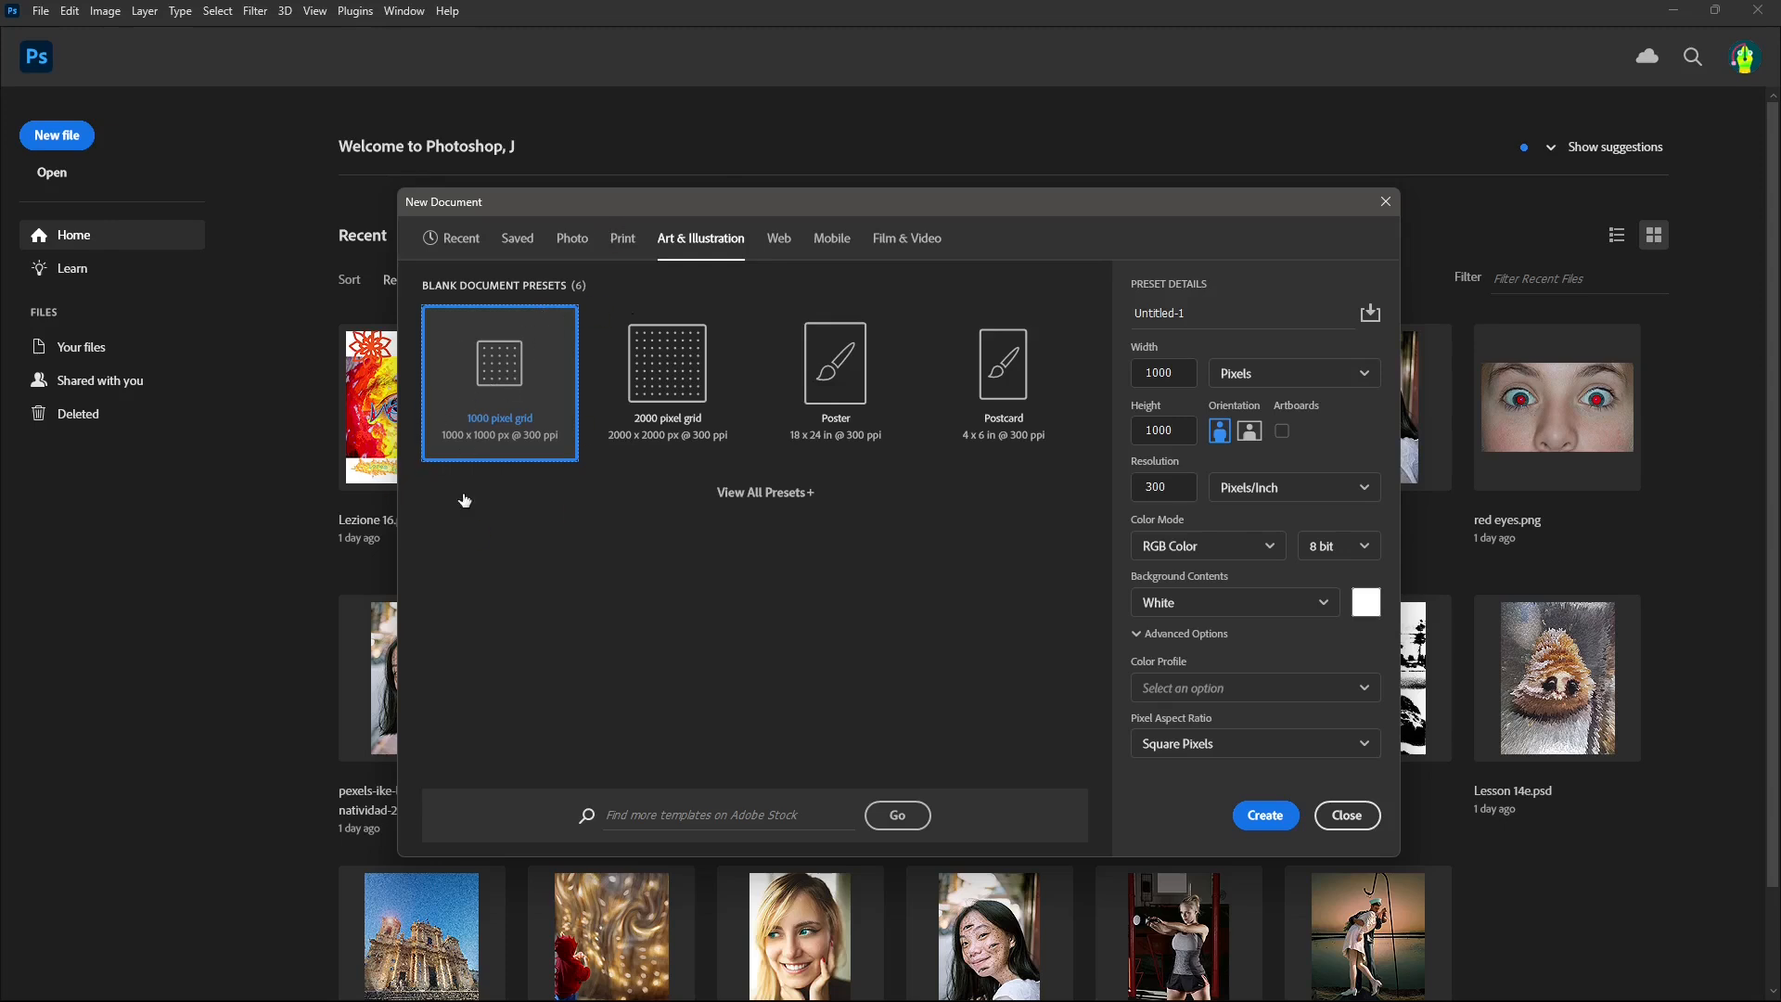
left_click(1265, 814)
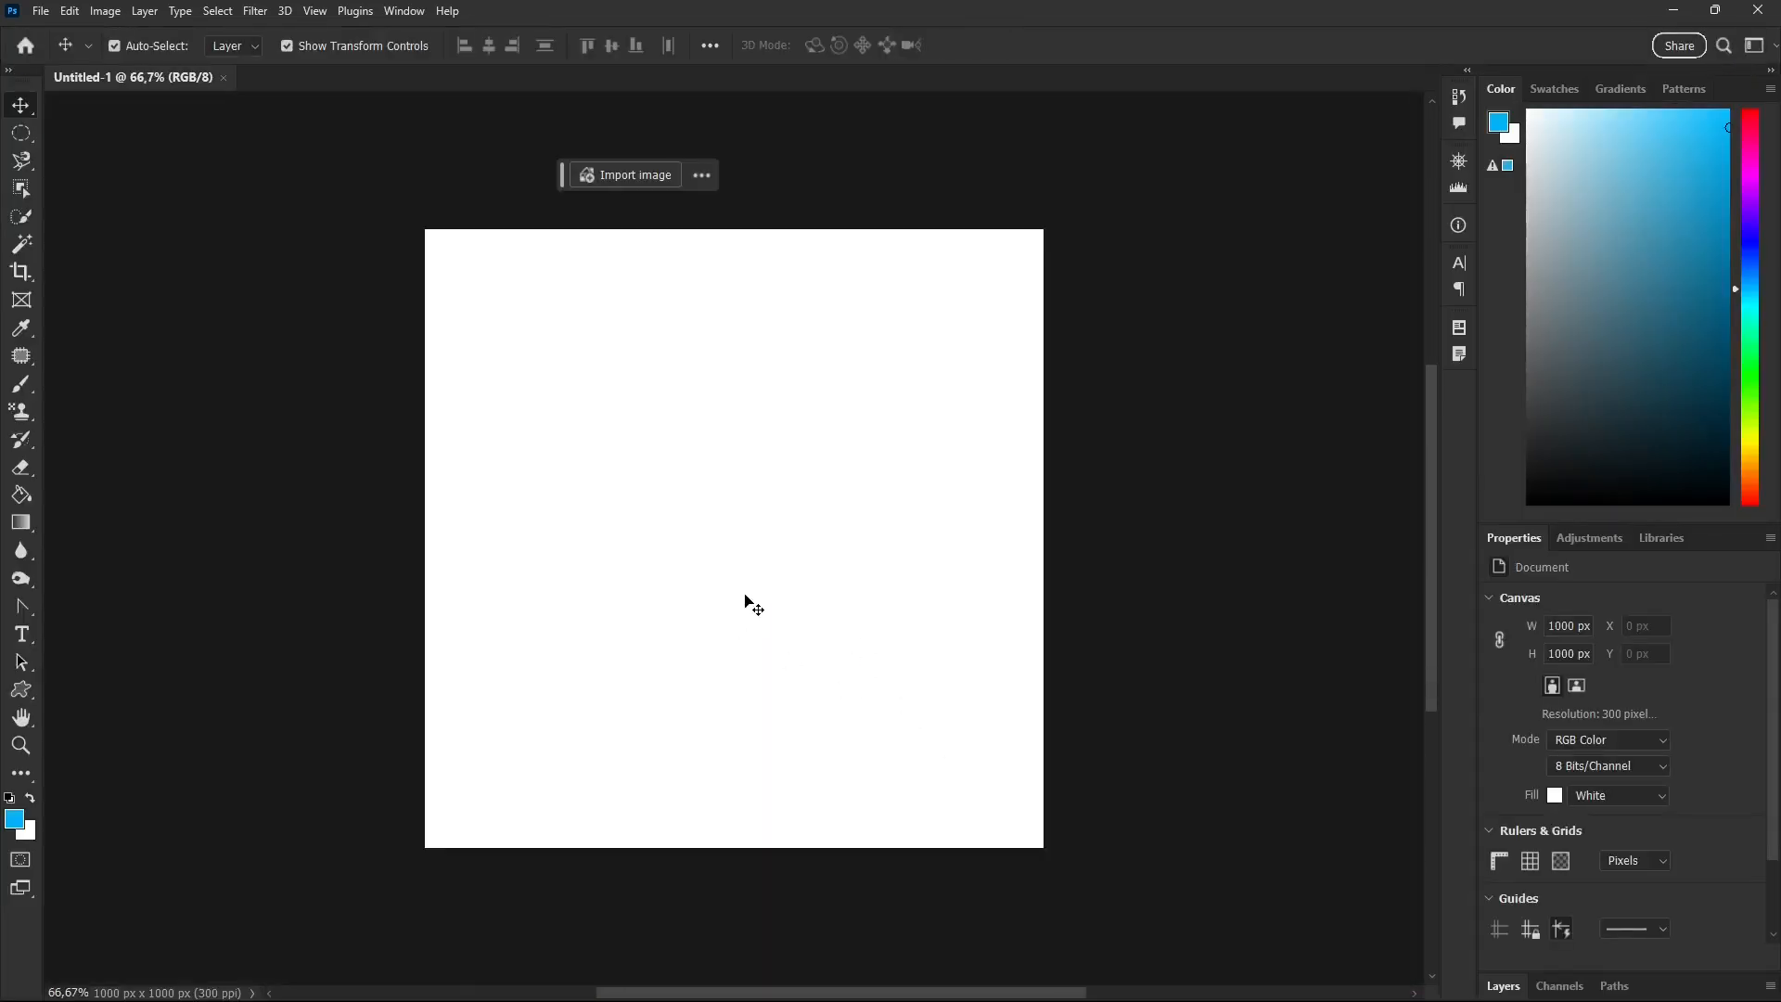
scroll(703, 681, "up", 1)
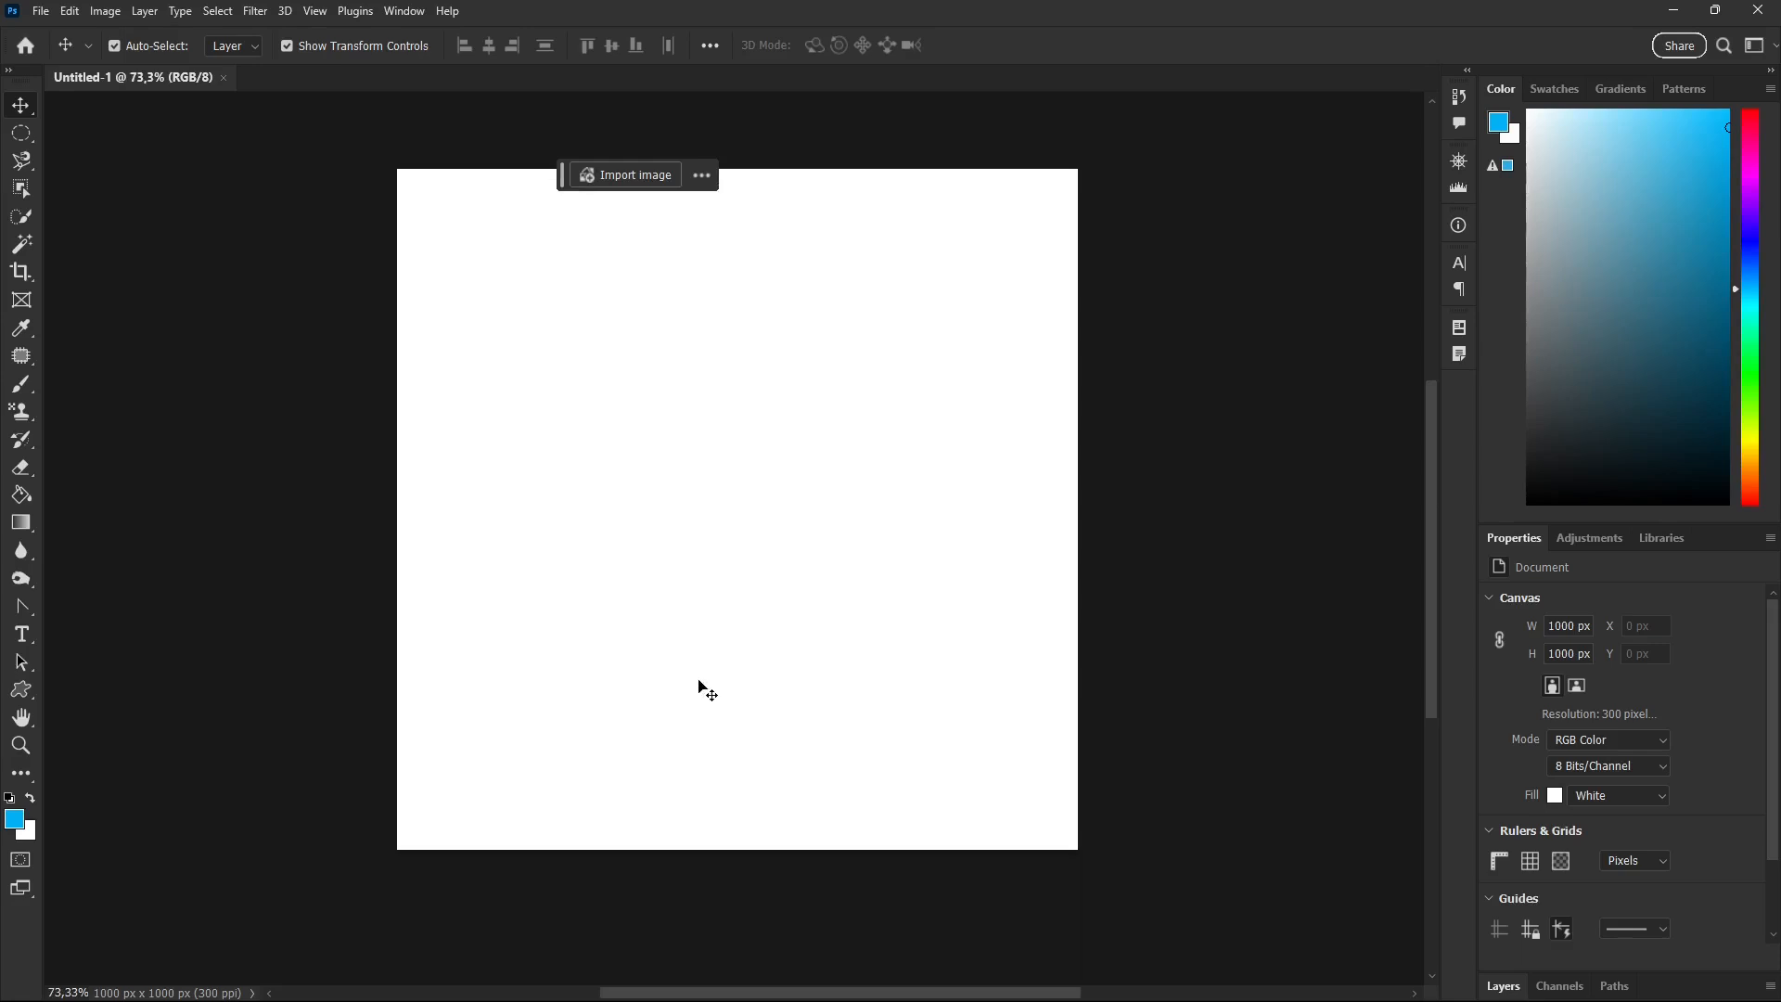
left_click_drag(563, 178, 610, 150)
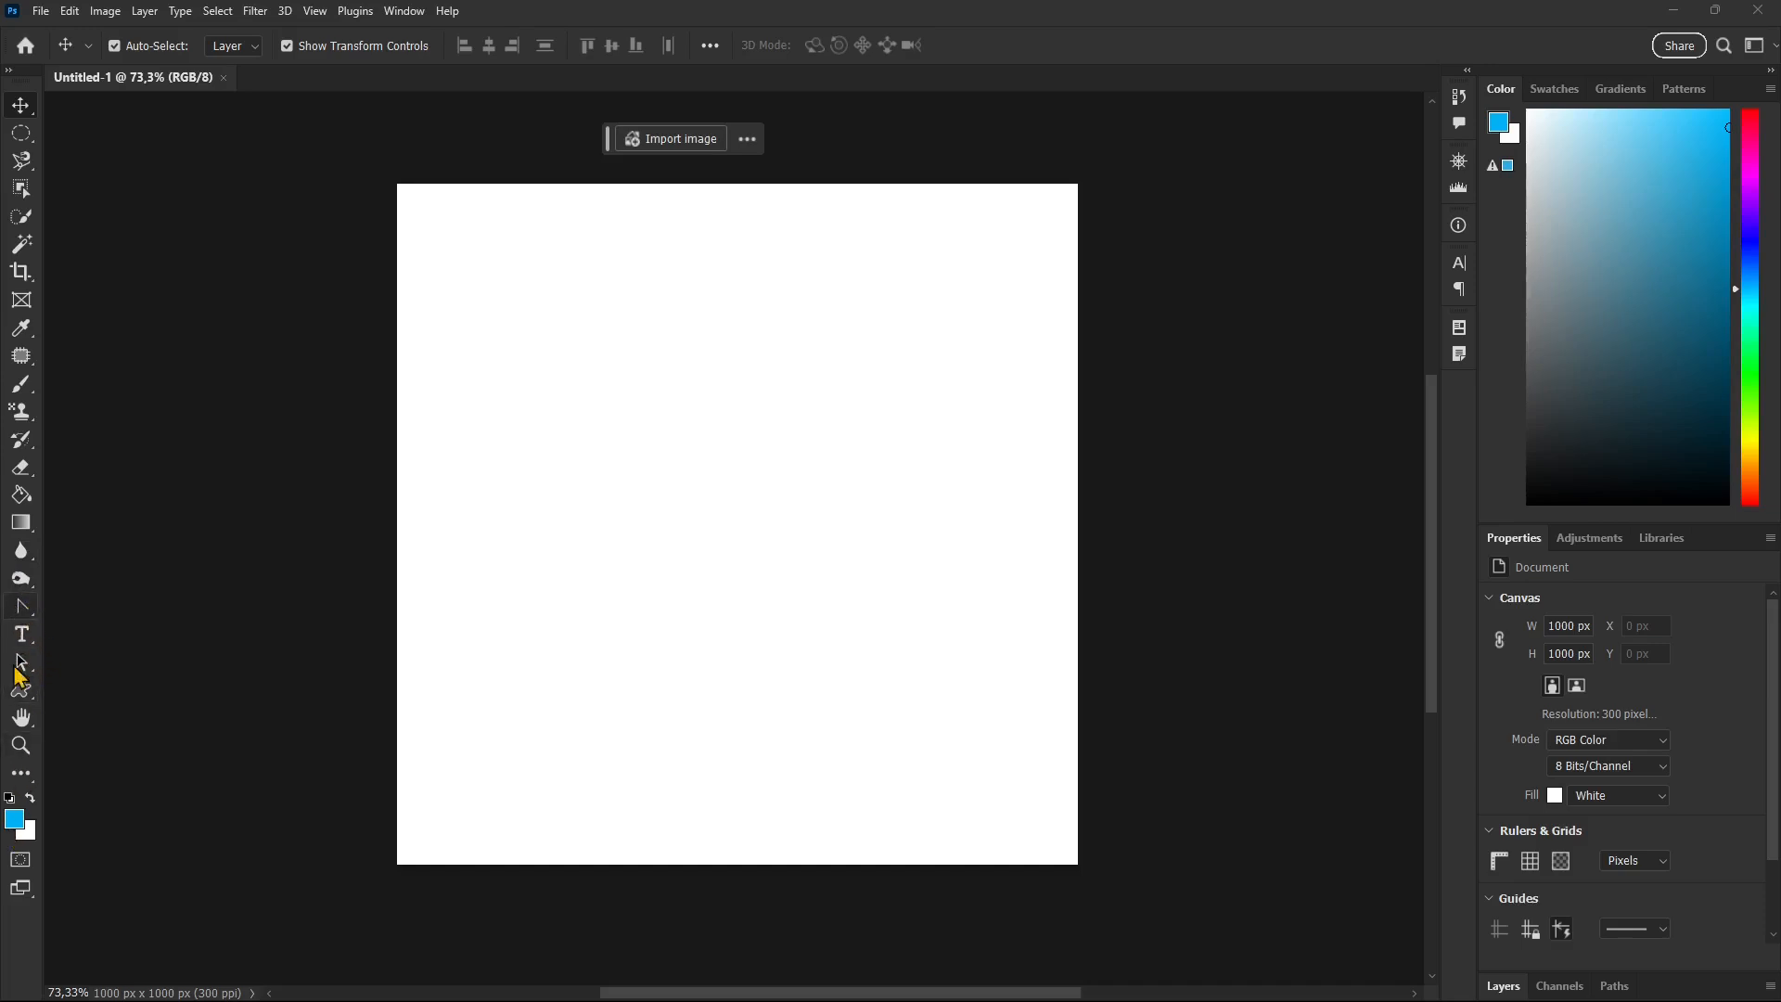
Step: Switch the workspace to 3D and return it to Essentials (Default)
left_click(405, 11)
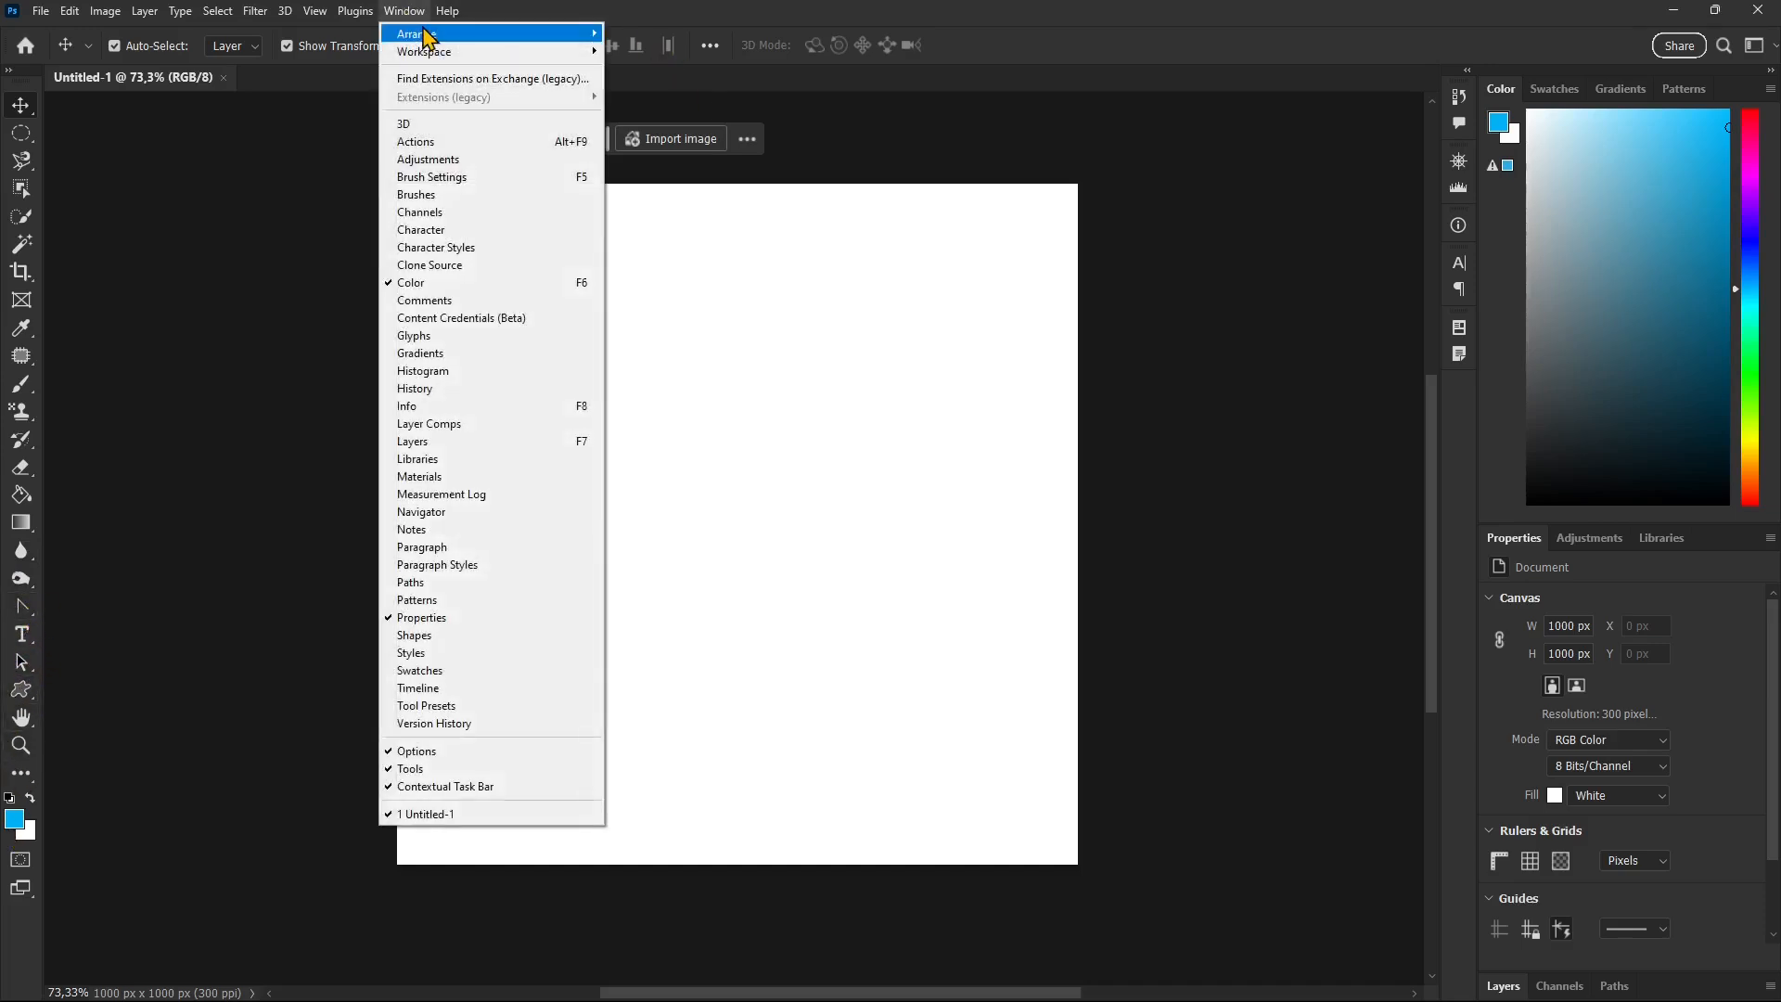
mouse_move(583, 35)
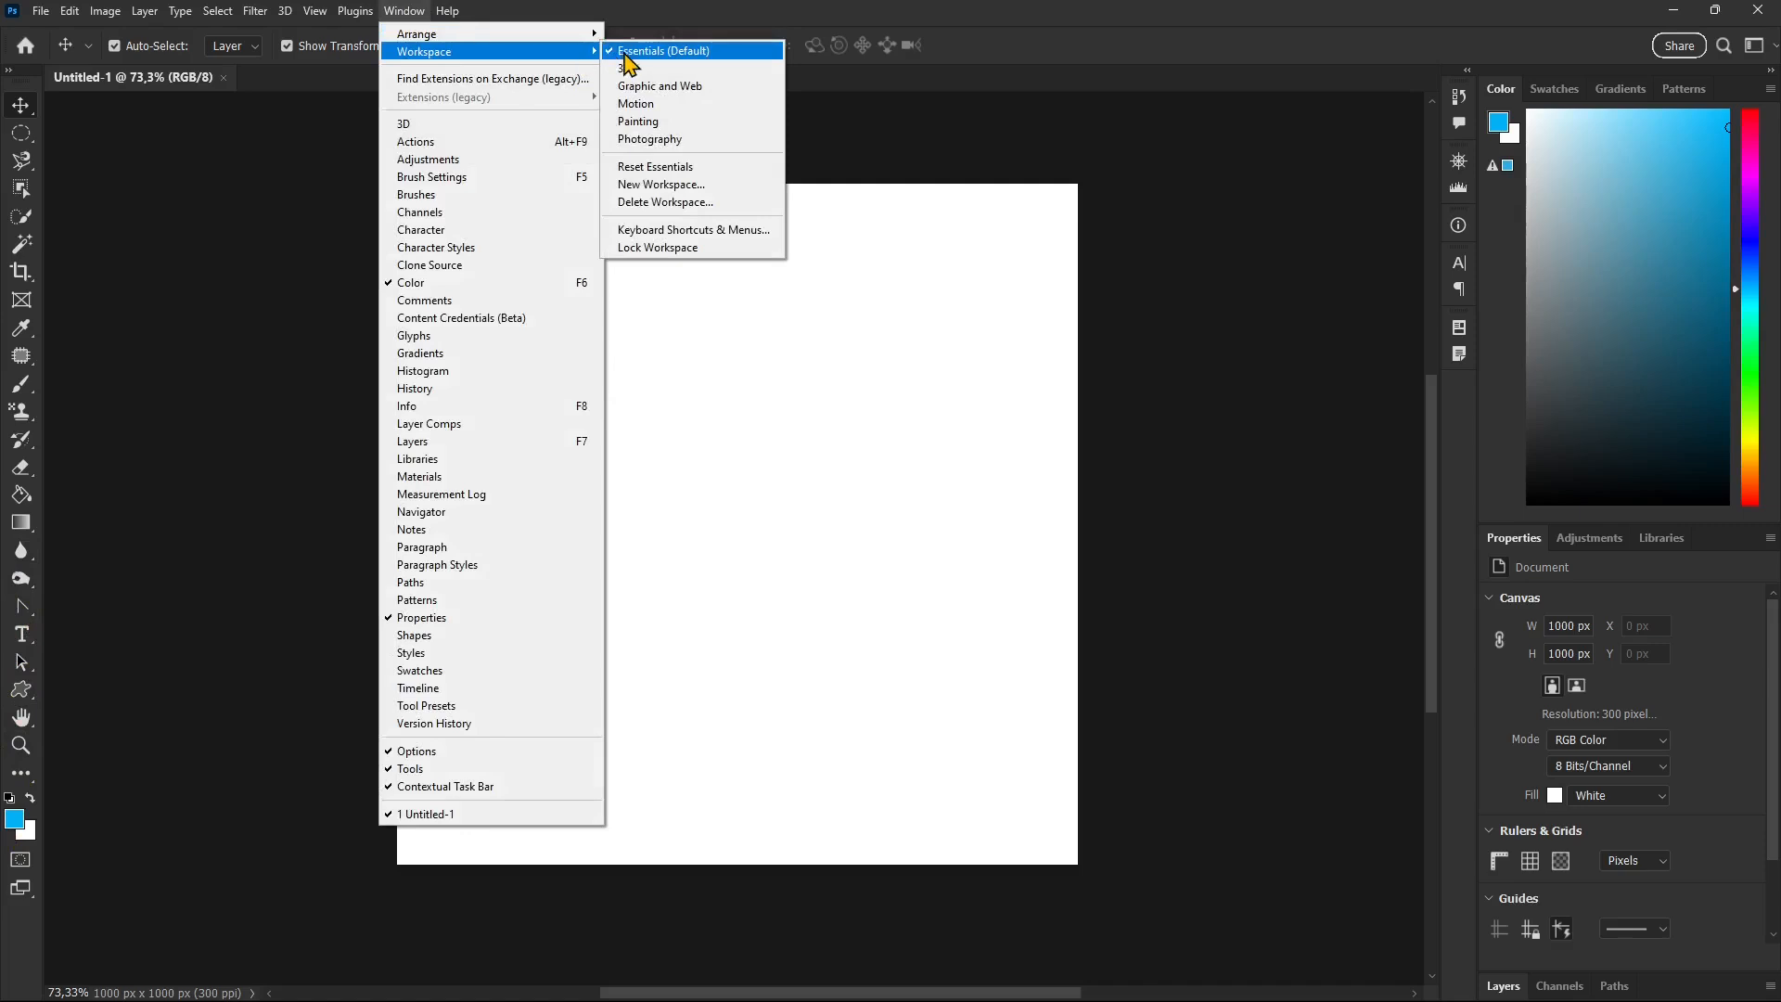
left_click(640, 70)
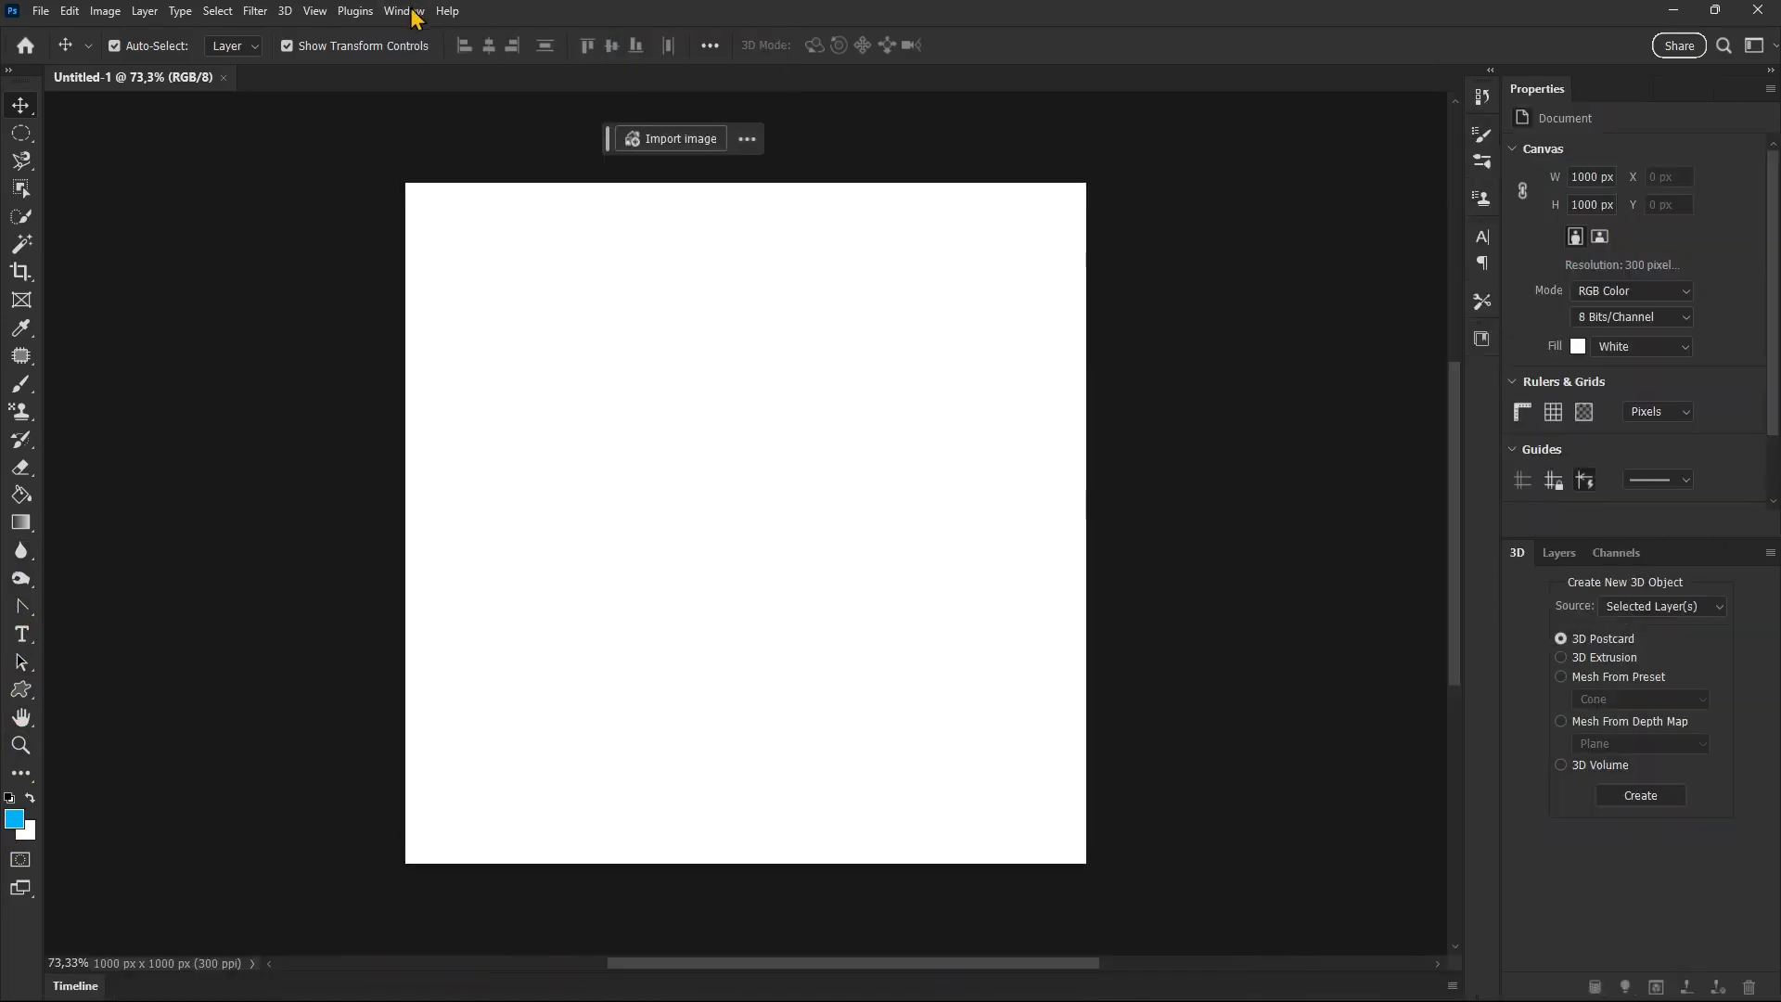
left_click(398, 11)
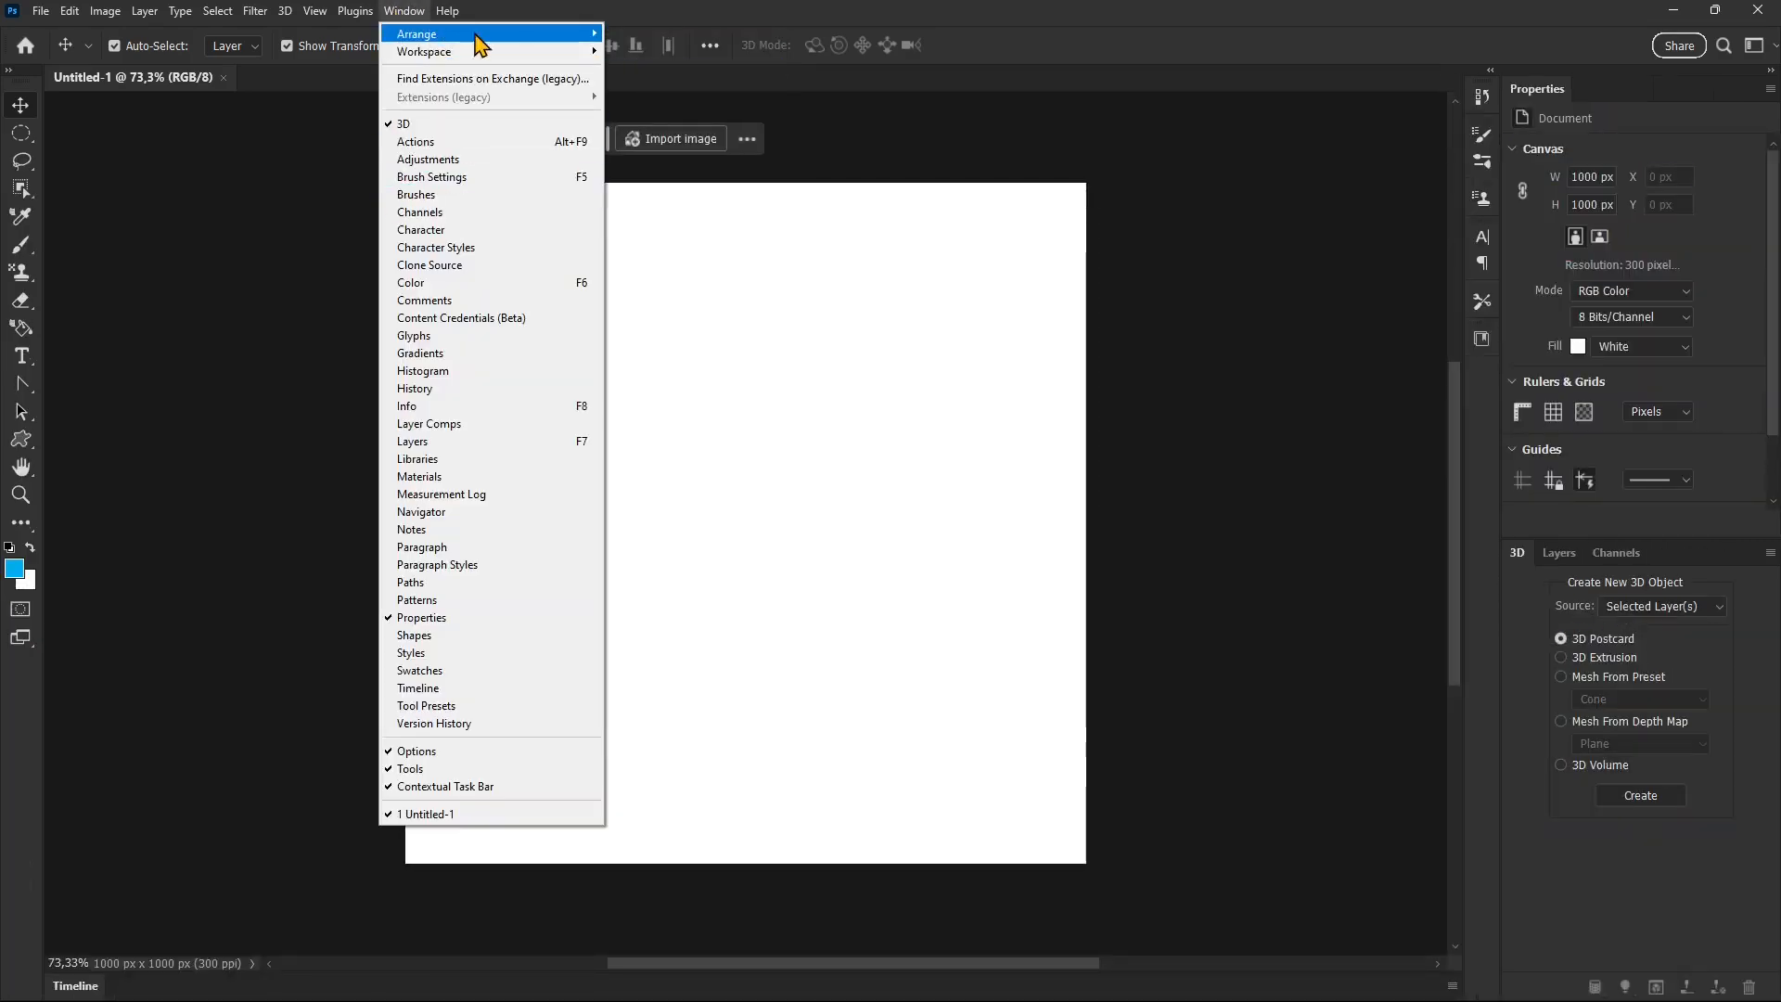
mouse_move(483, 56)
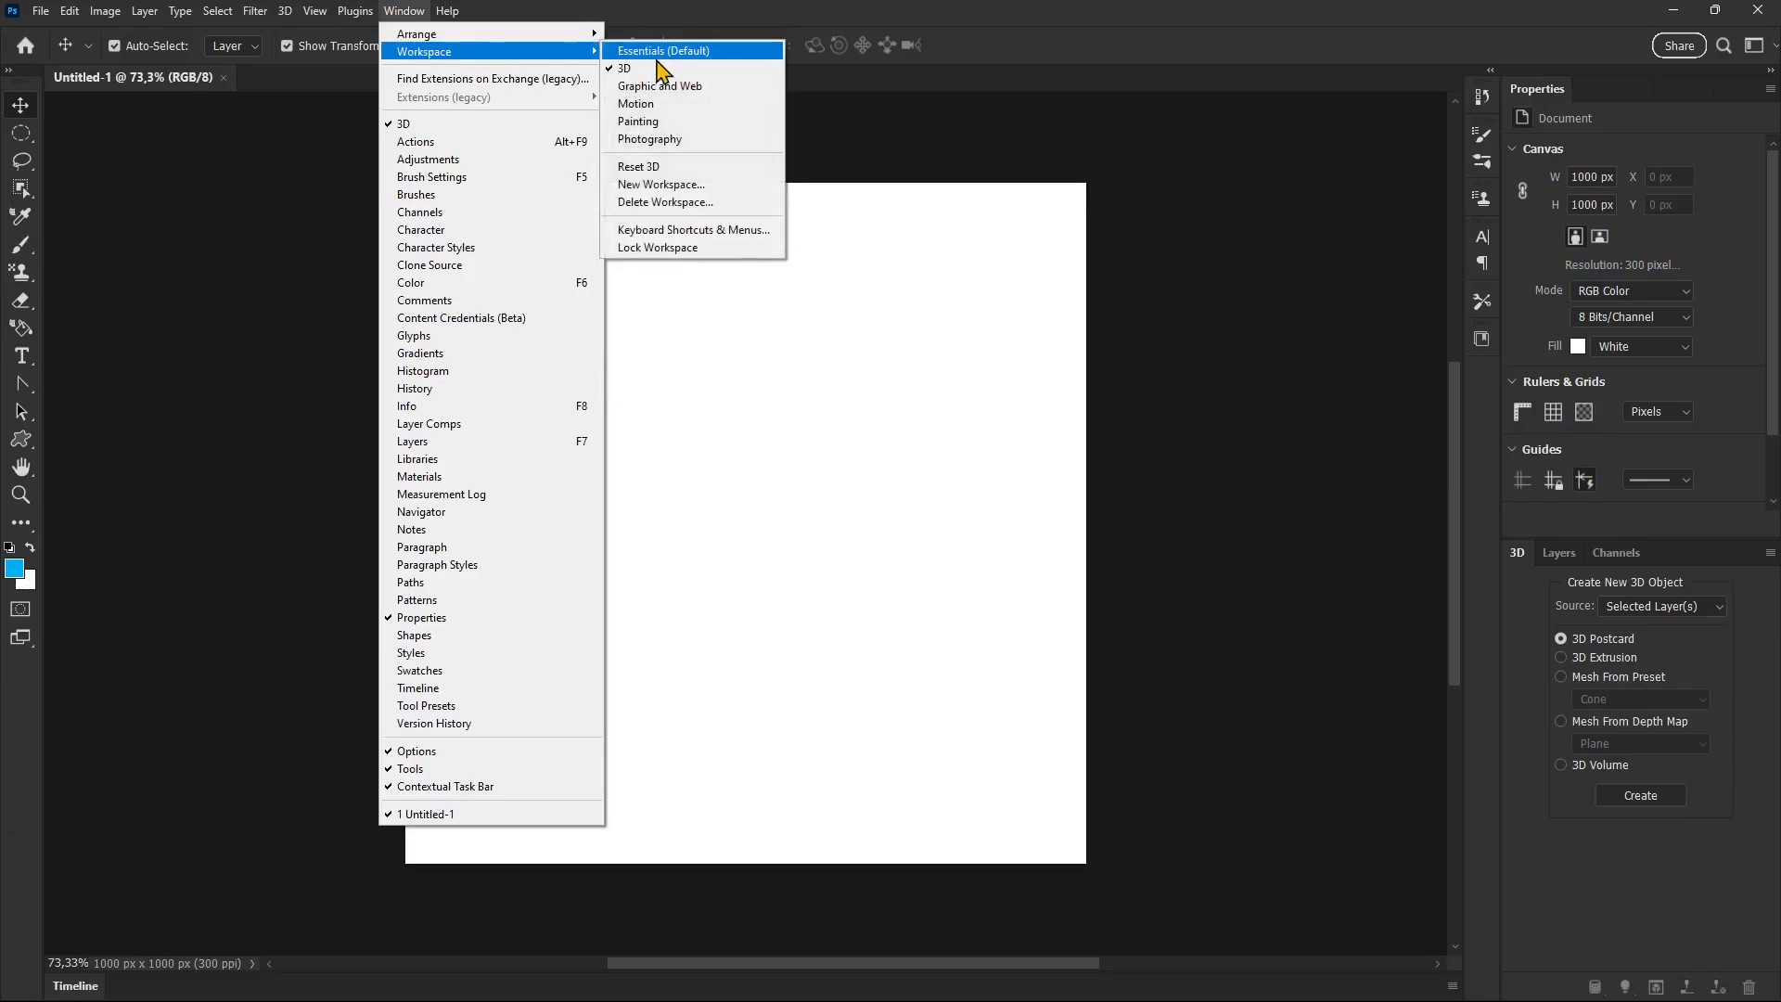
left_click(658, 55)
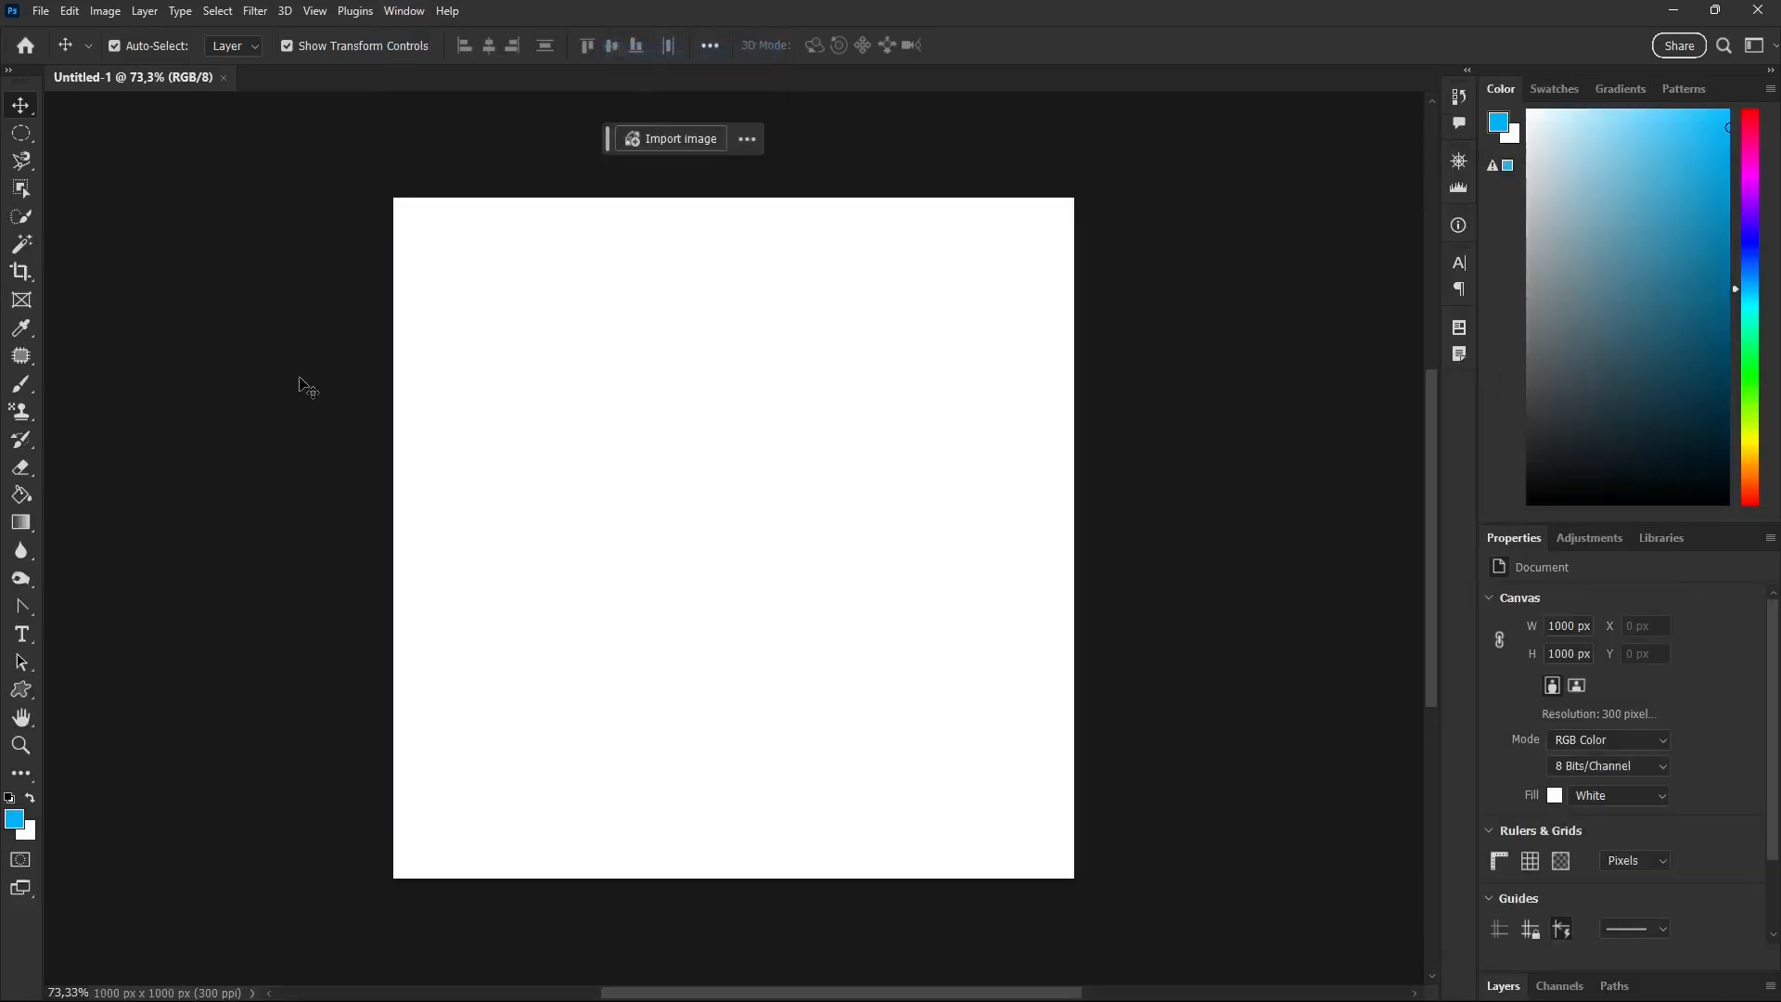
Step: Show the pen tool variants and activate the standard Pen Tool
left_click(21, 615)
left_click(57, 607)
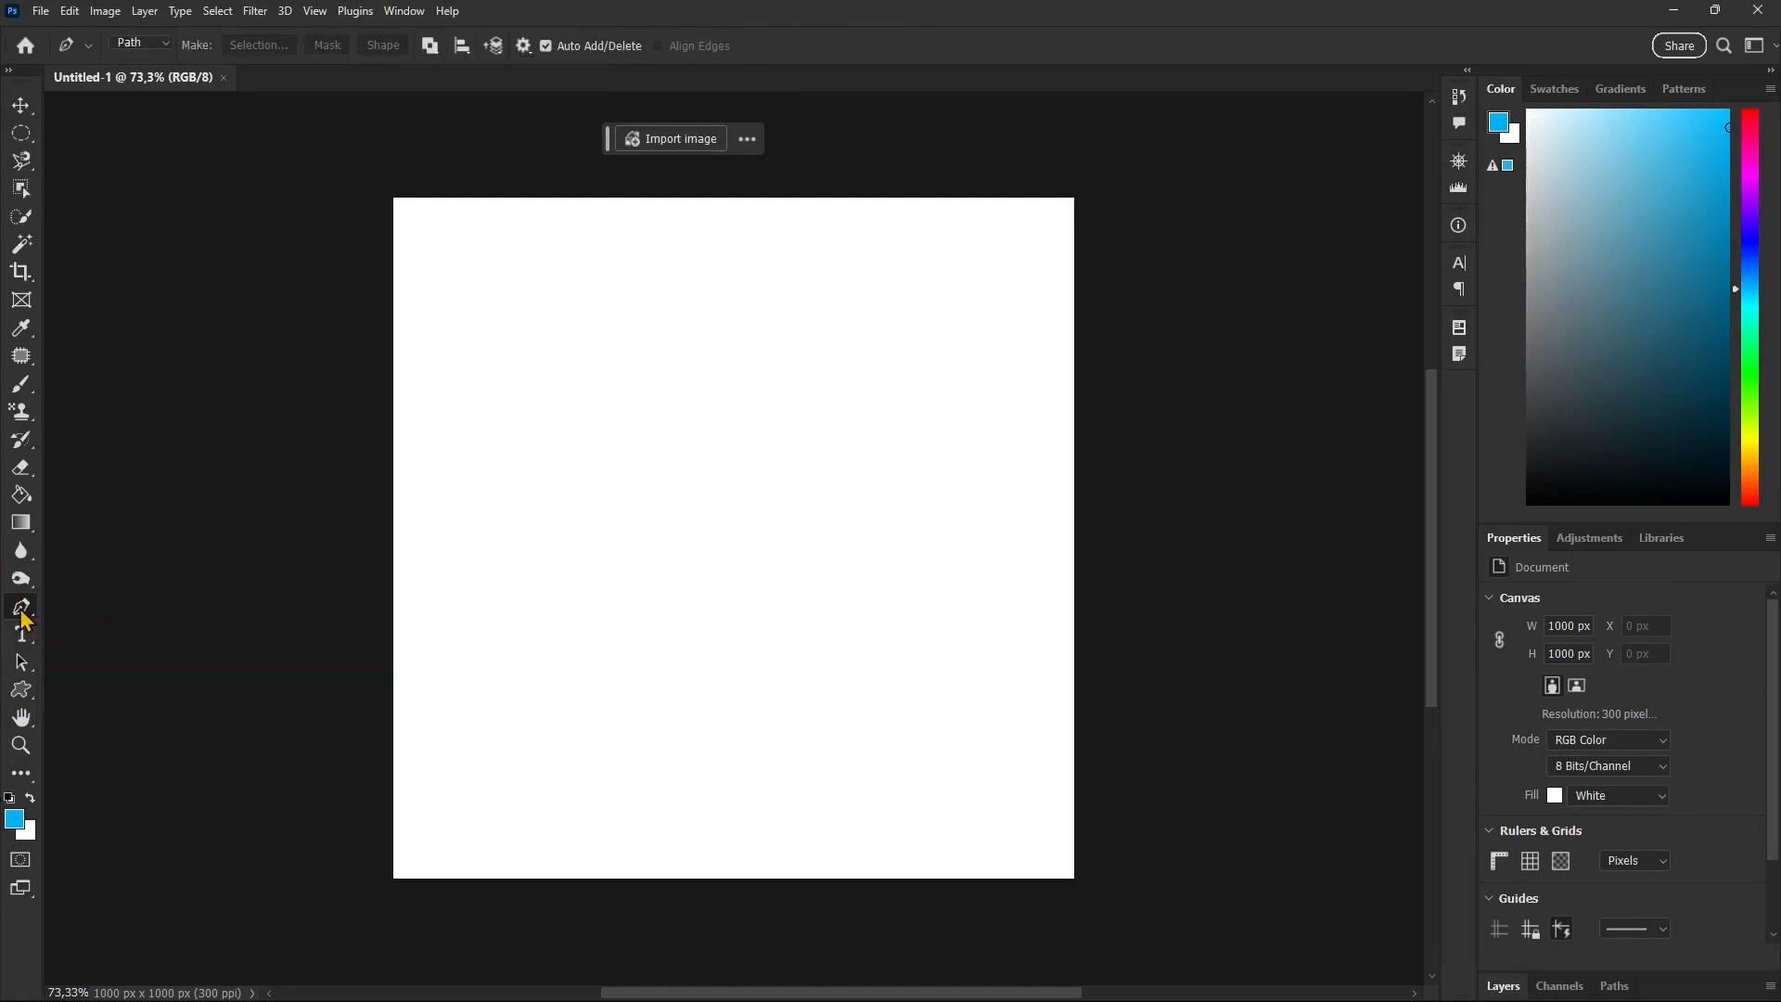
right_click(22, 610)
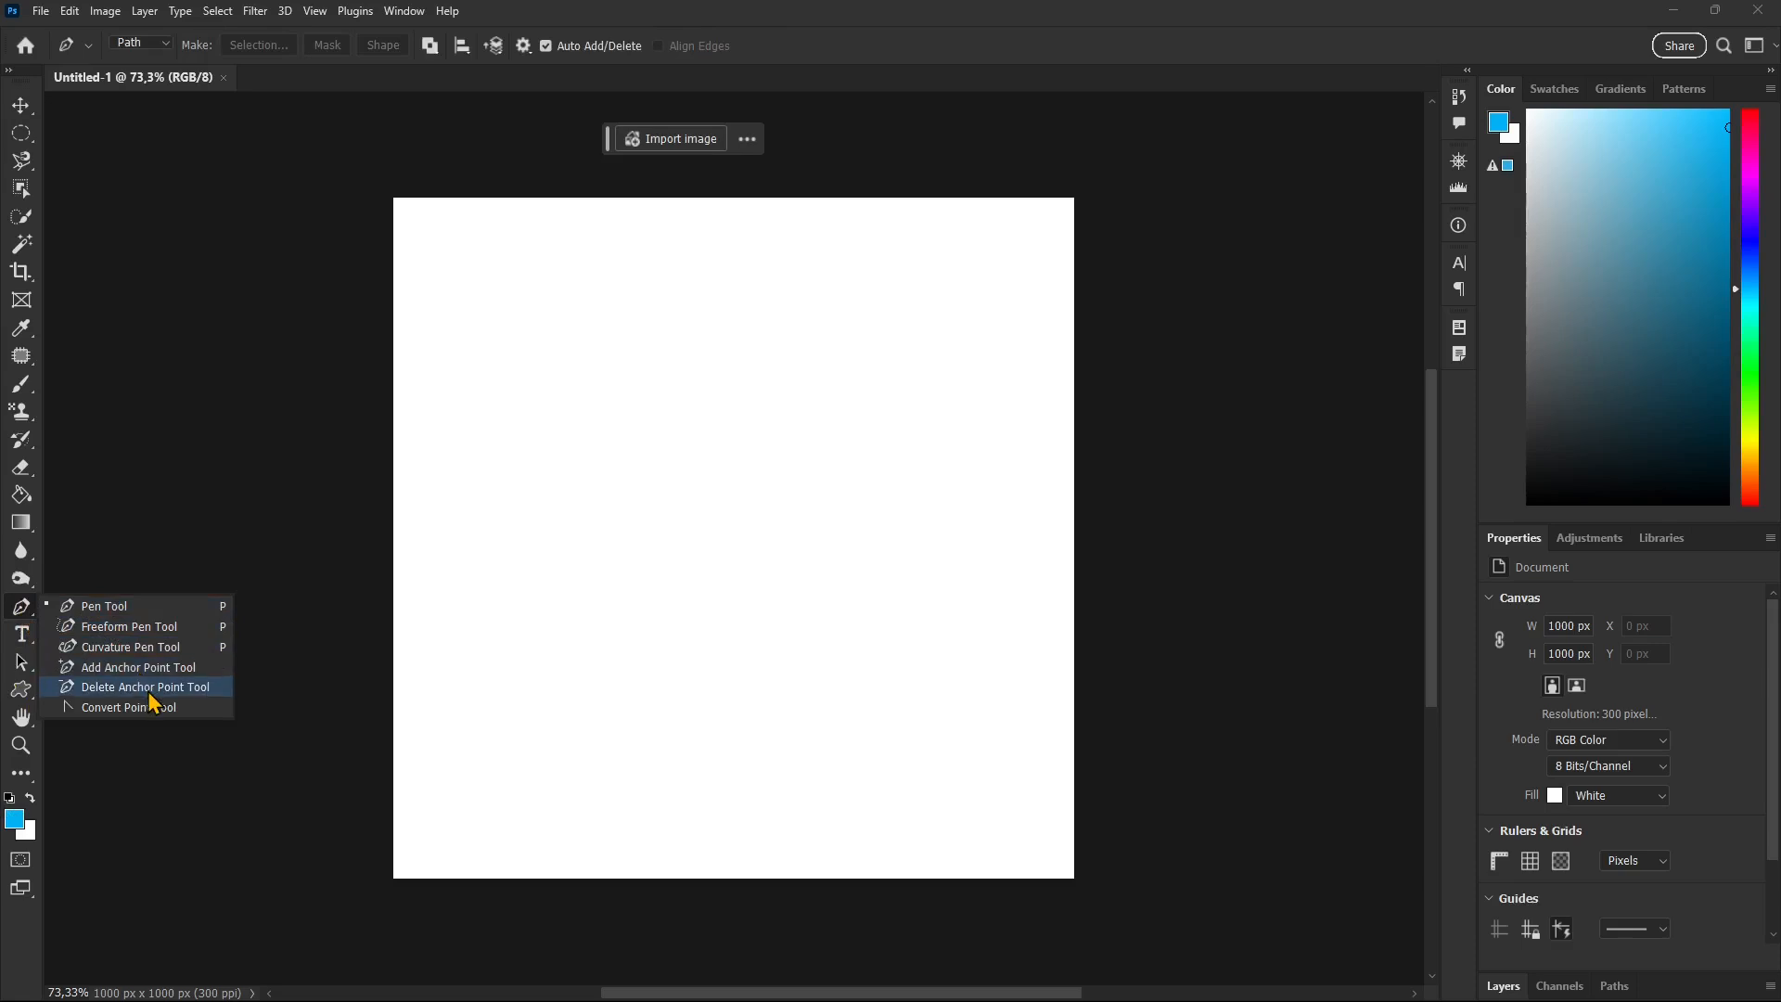
left_click(15, 612)
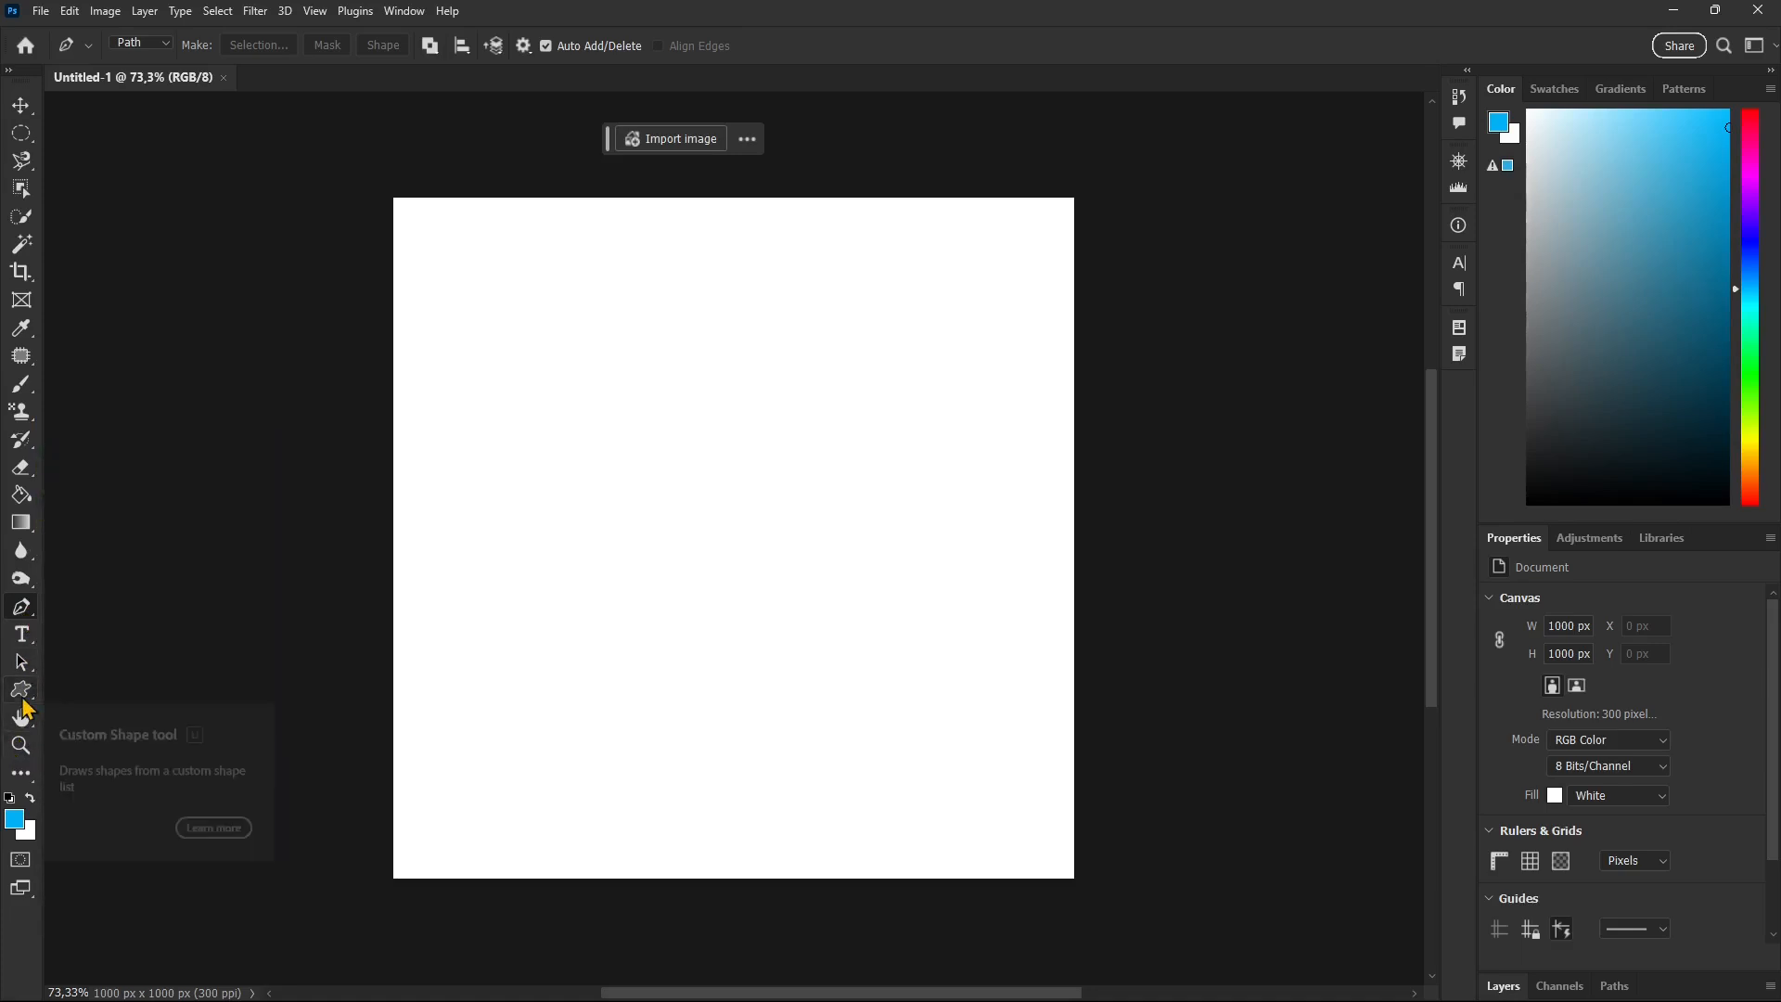
right_click(21, 607)
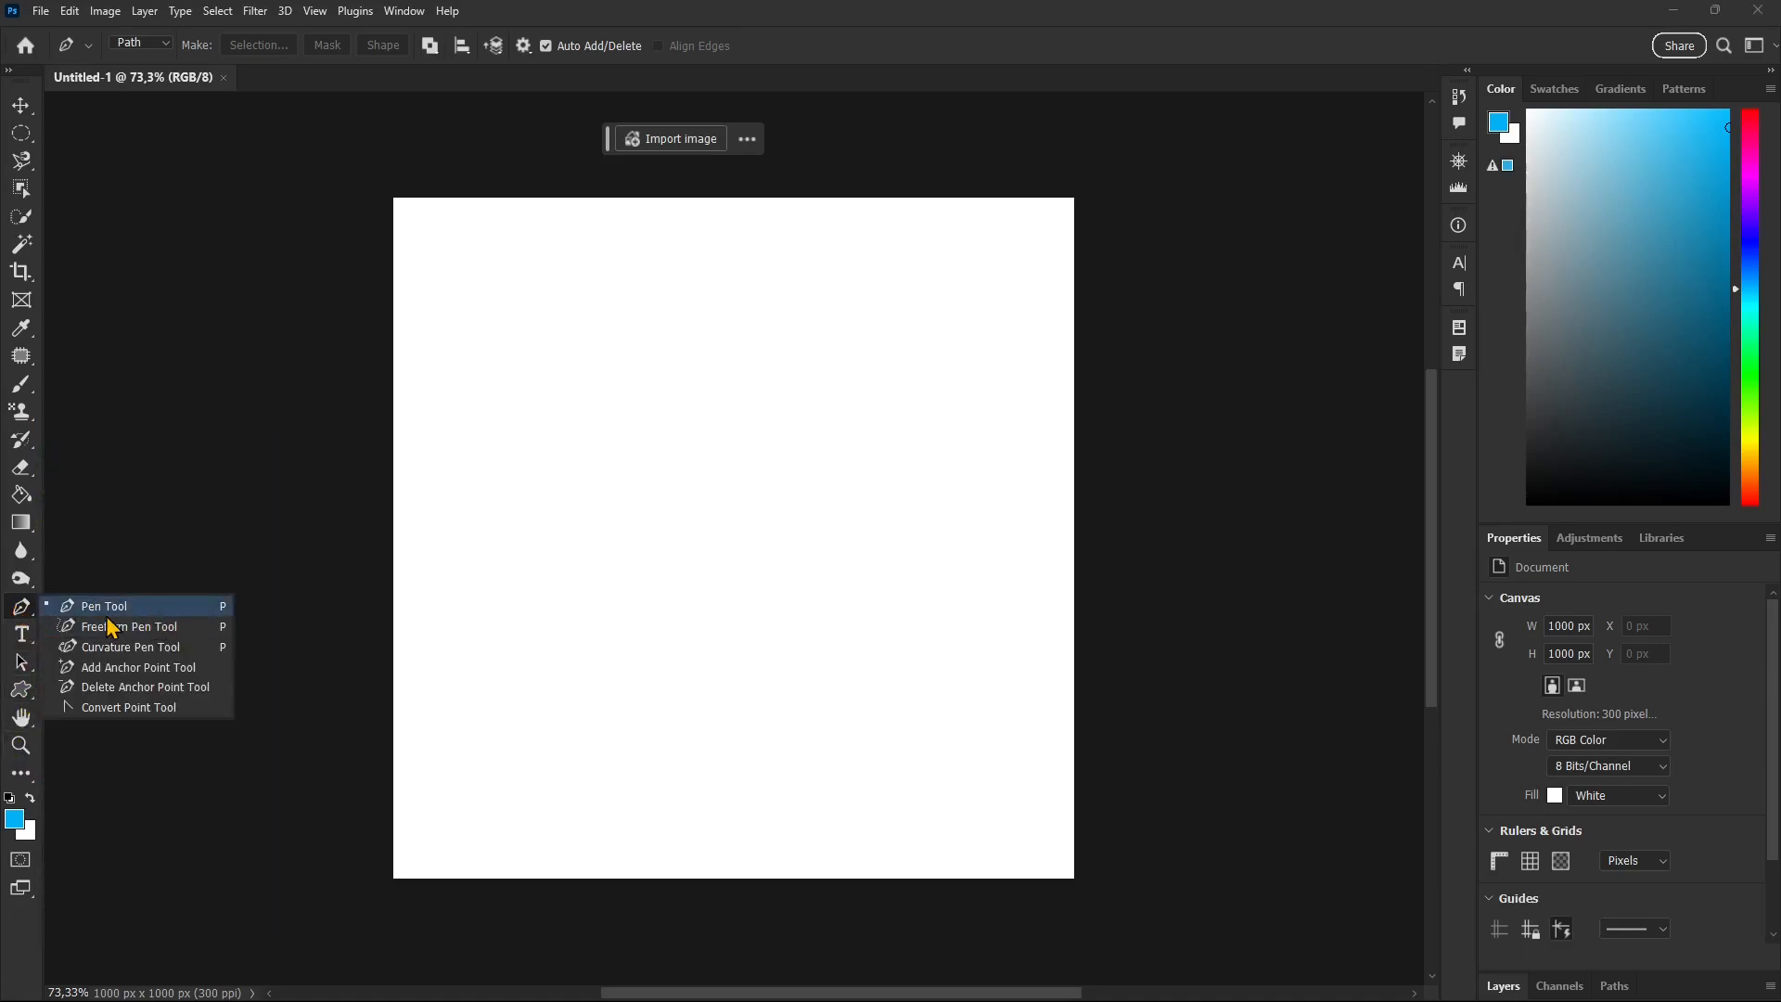
left_click(86, 612)
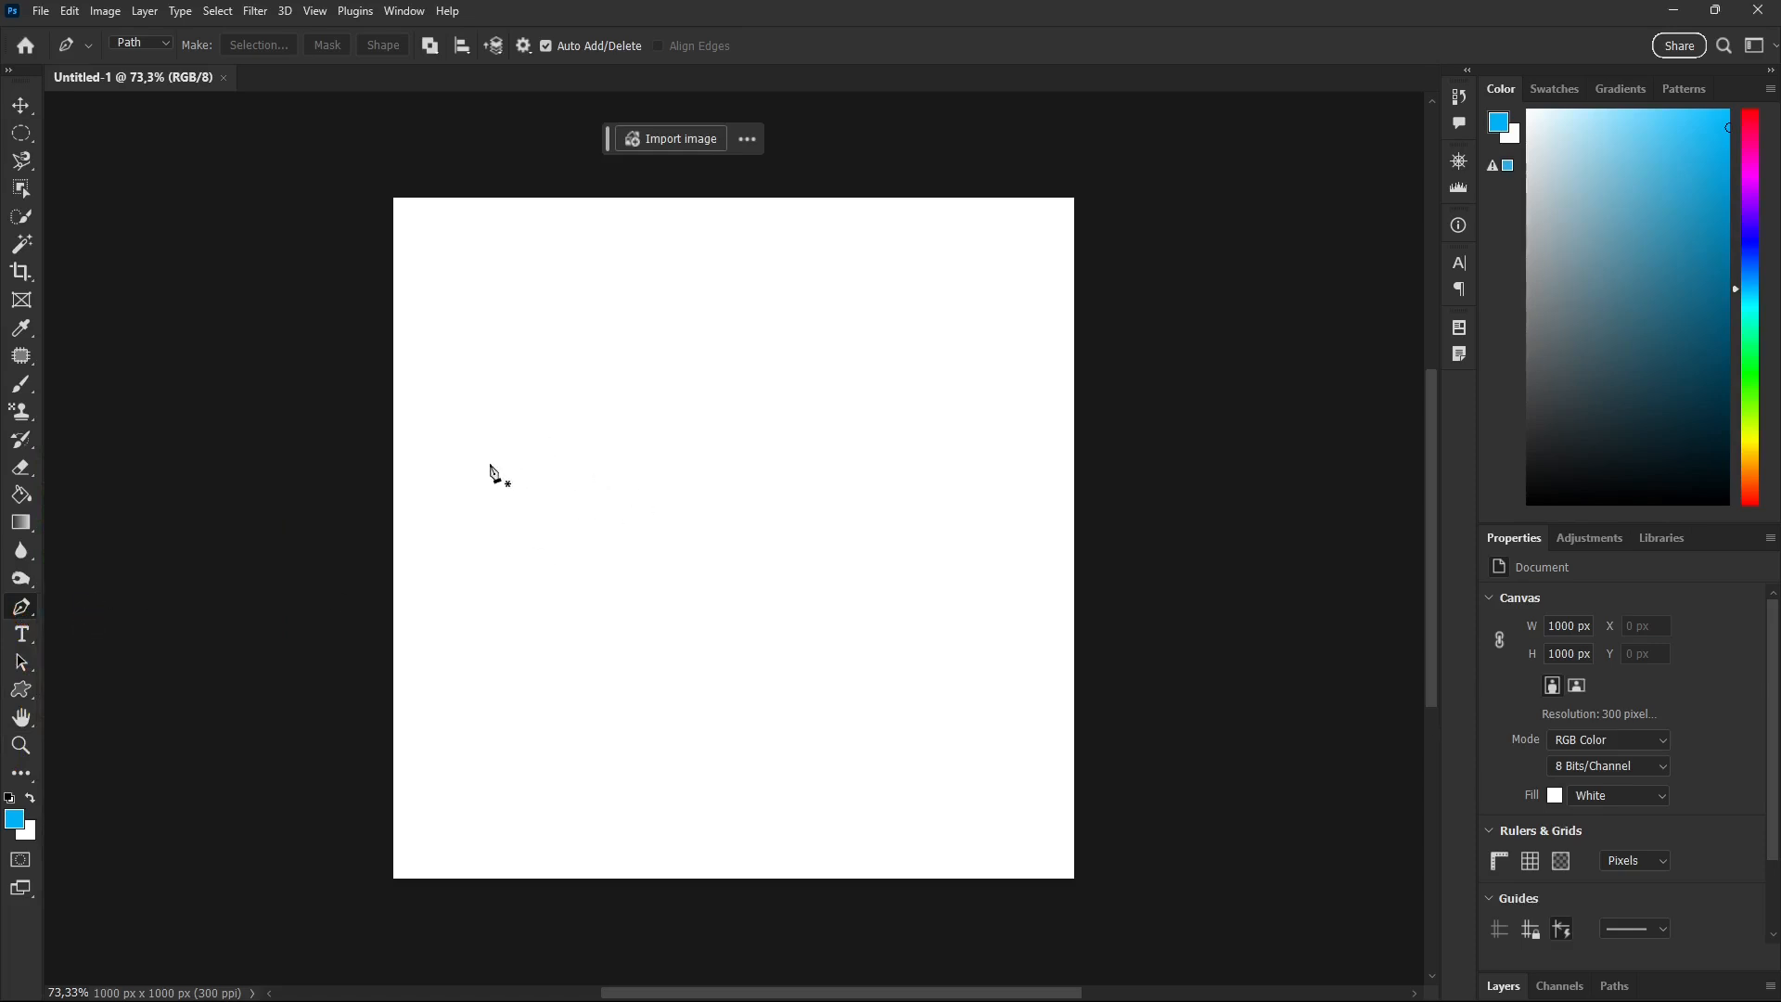
Step: Draw an open Pen tool path with straight segments rising from the canvas's left, crossing the upper part and zigzagging down the right side
left_click(462, 427)
left_click(655, 323)
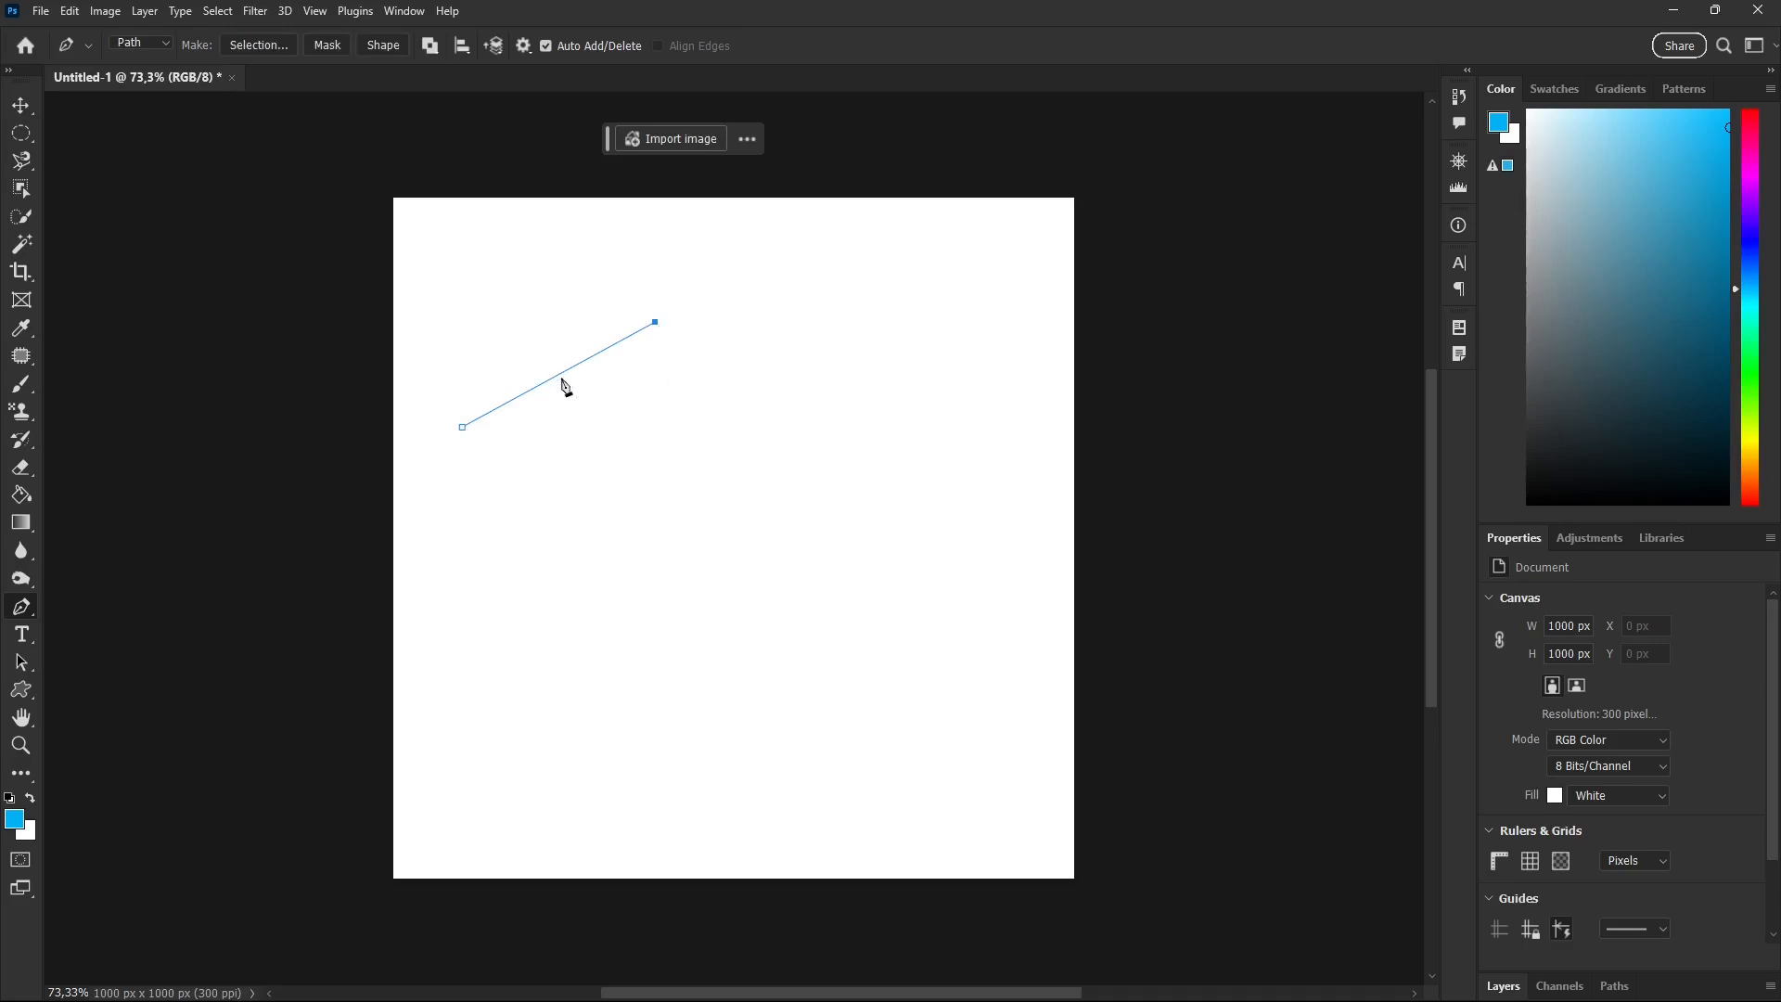
key("ctrl+z")
left_click(828, 386)
left_click(980, 461)
left_click(862, 536)
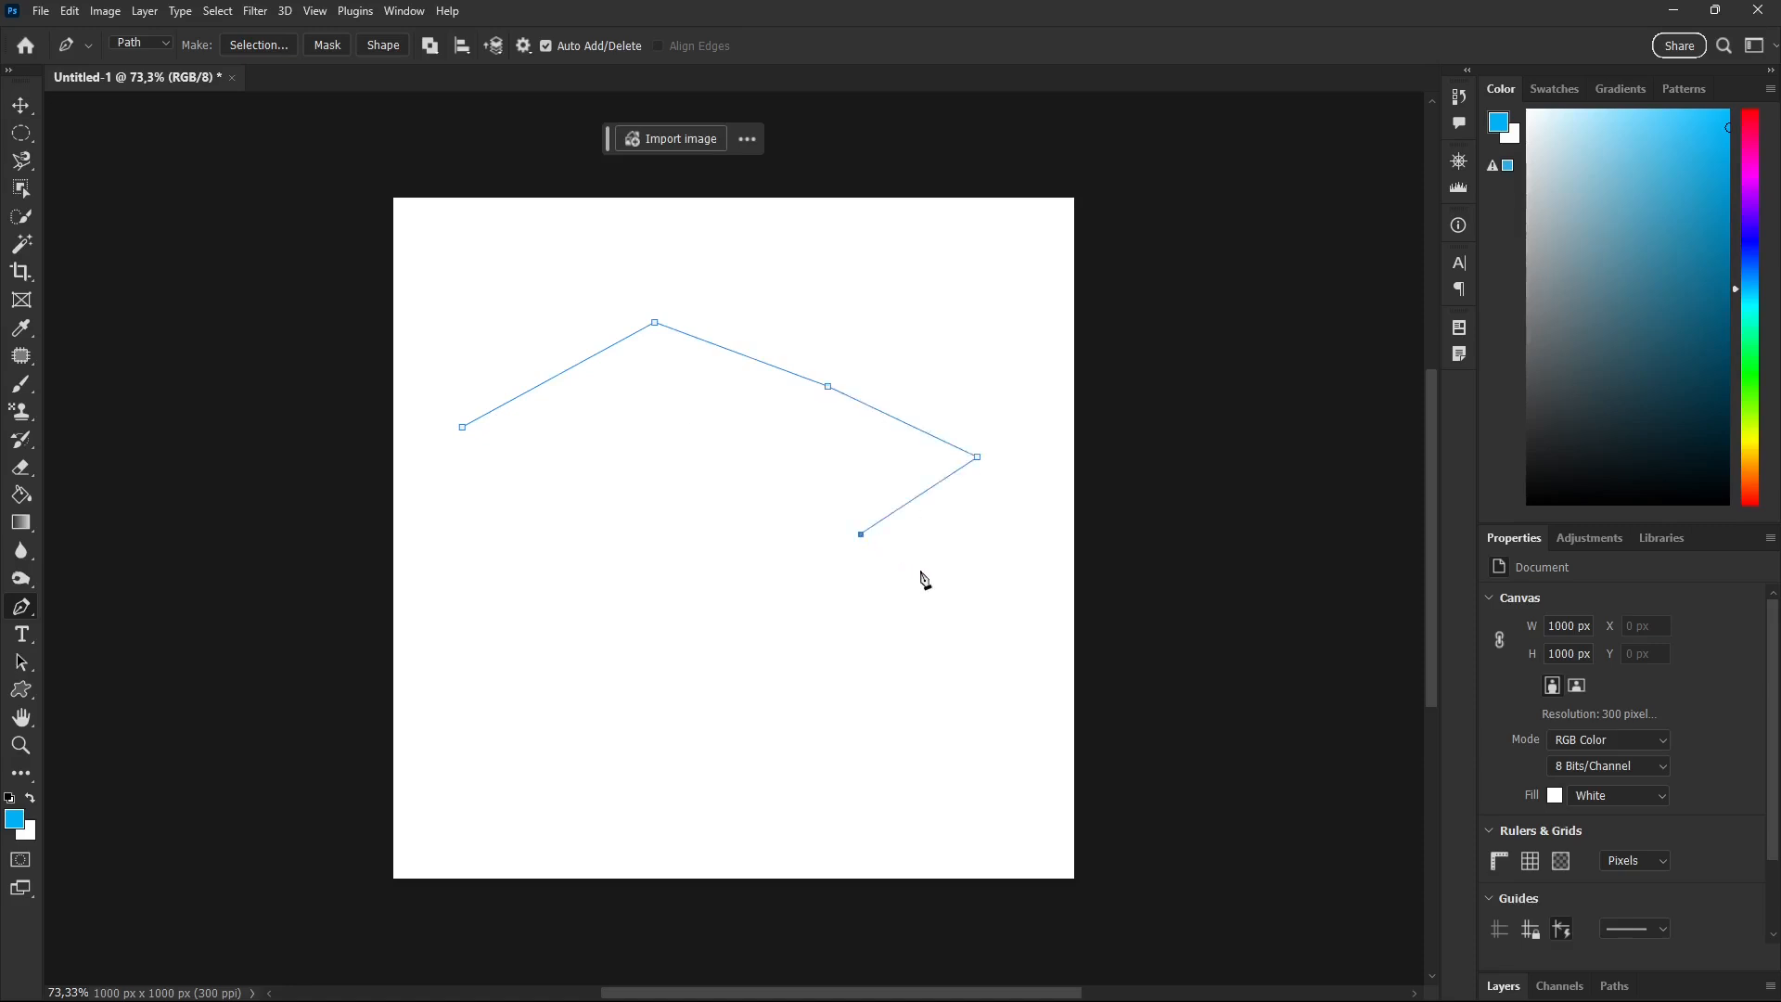
left_click(757, 594)
left_click(899, 644)
left_click(819, 671)
left_click(959, 729)
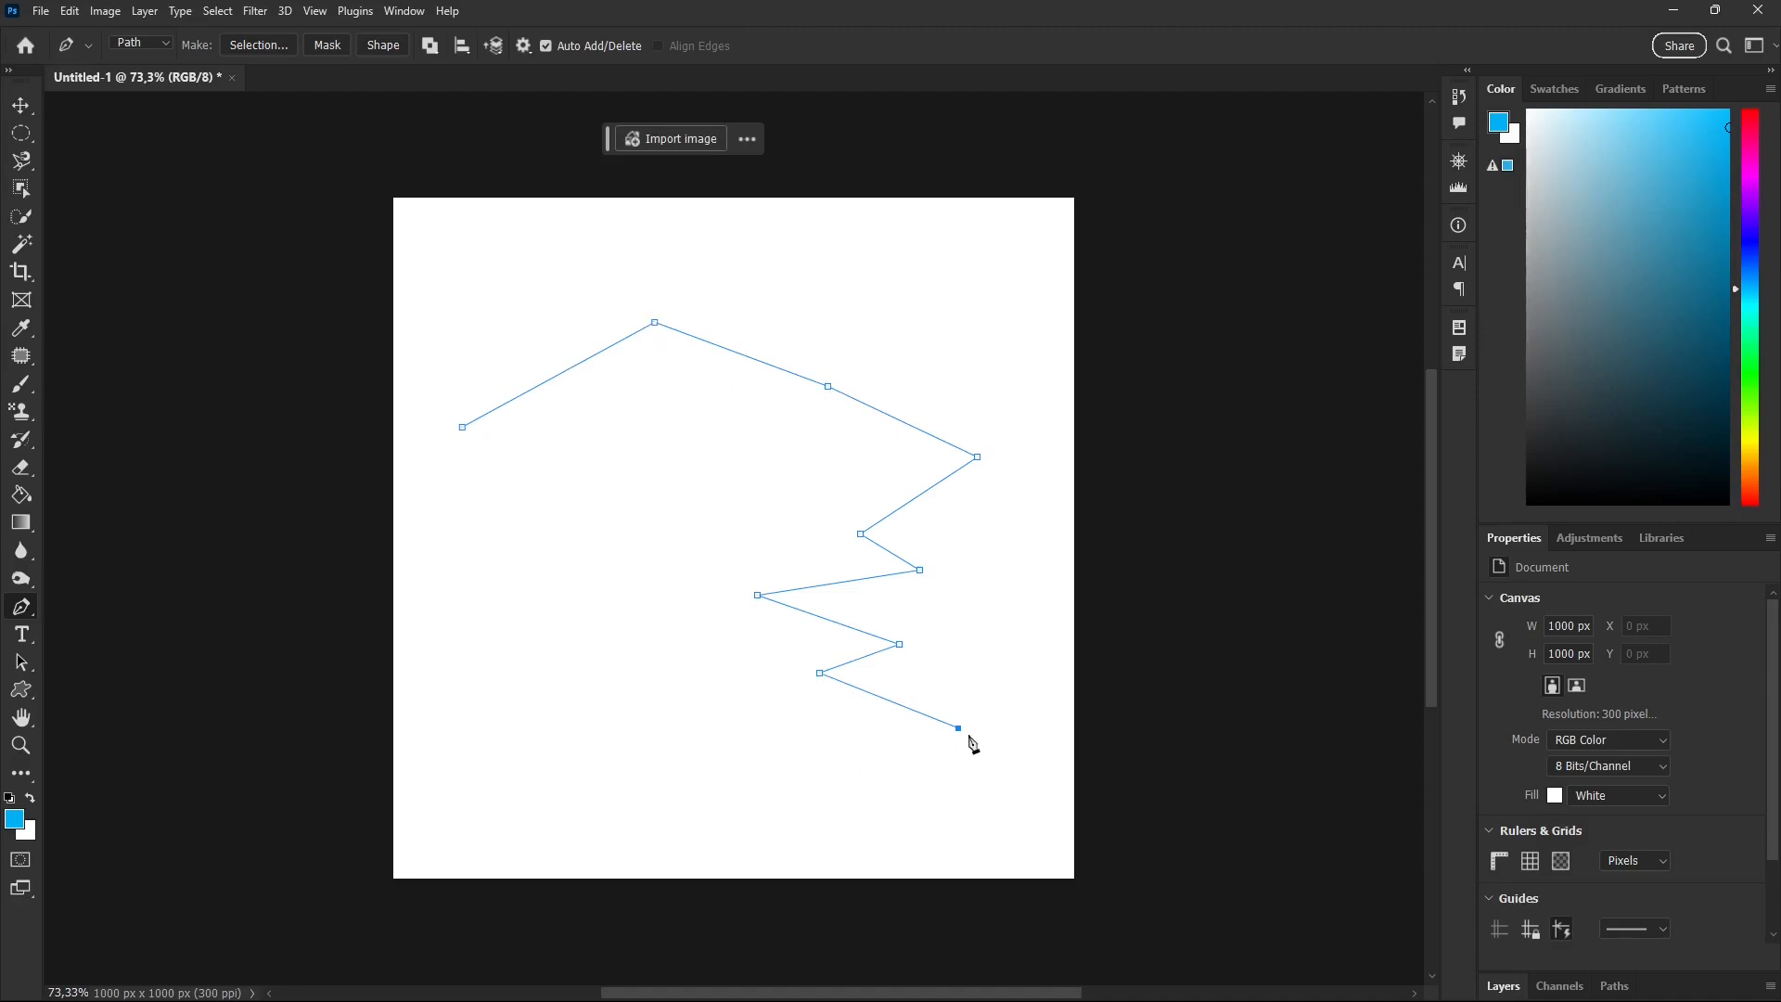
Step: Extend the path with smooth curved segments along the figure's underside and up toward its left starting point
left_click(650, 744)
left_click_drag(652, 748, 566, 720)
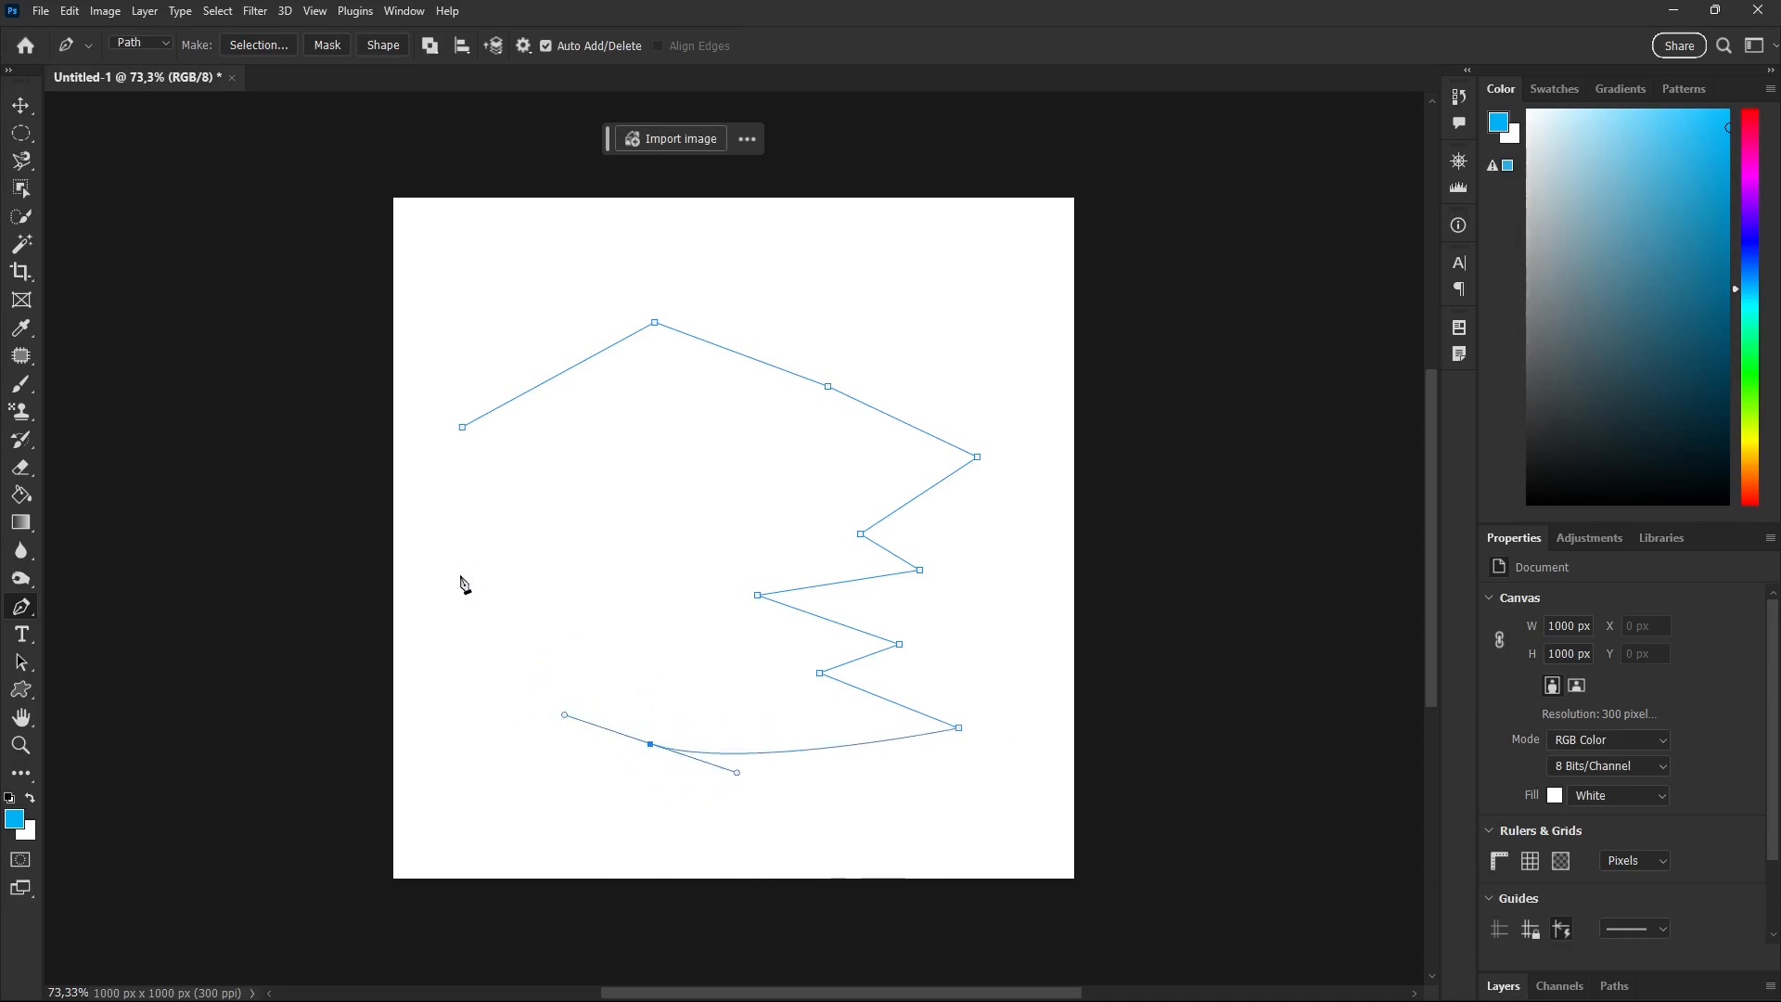
left_click_drag(466, 596, 439, 538)
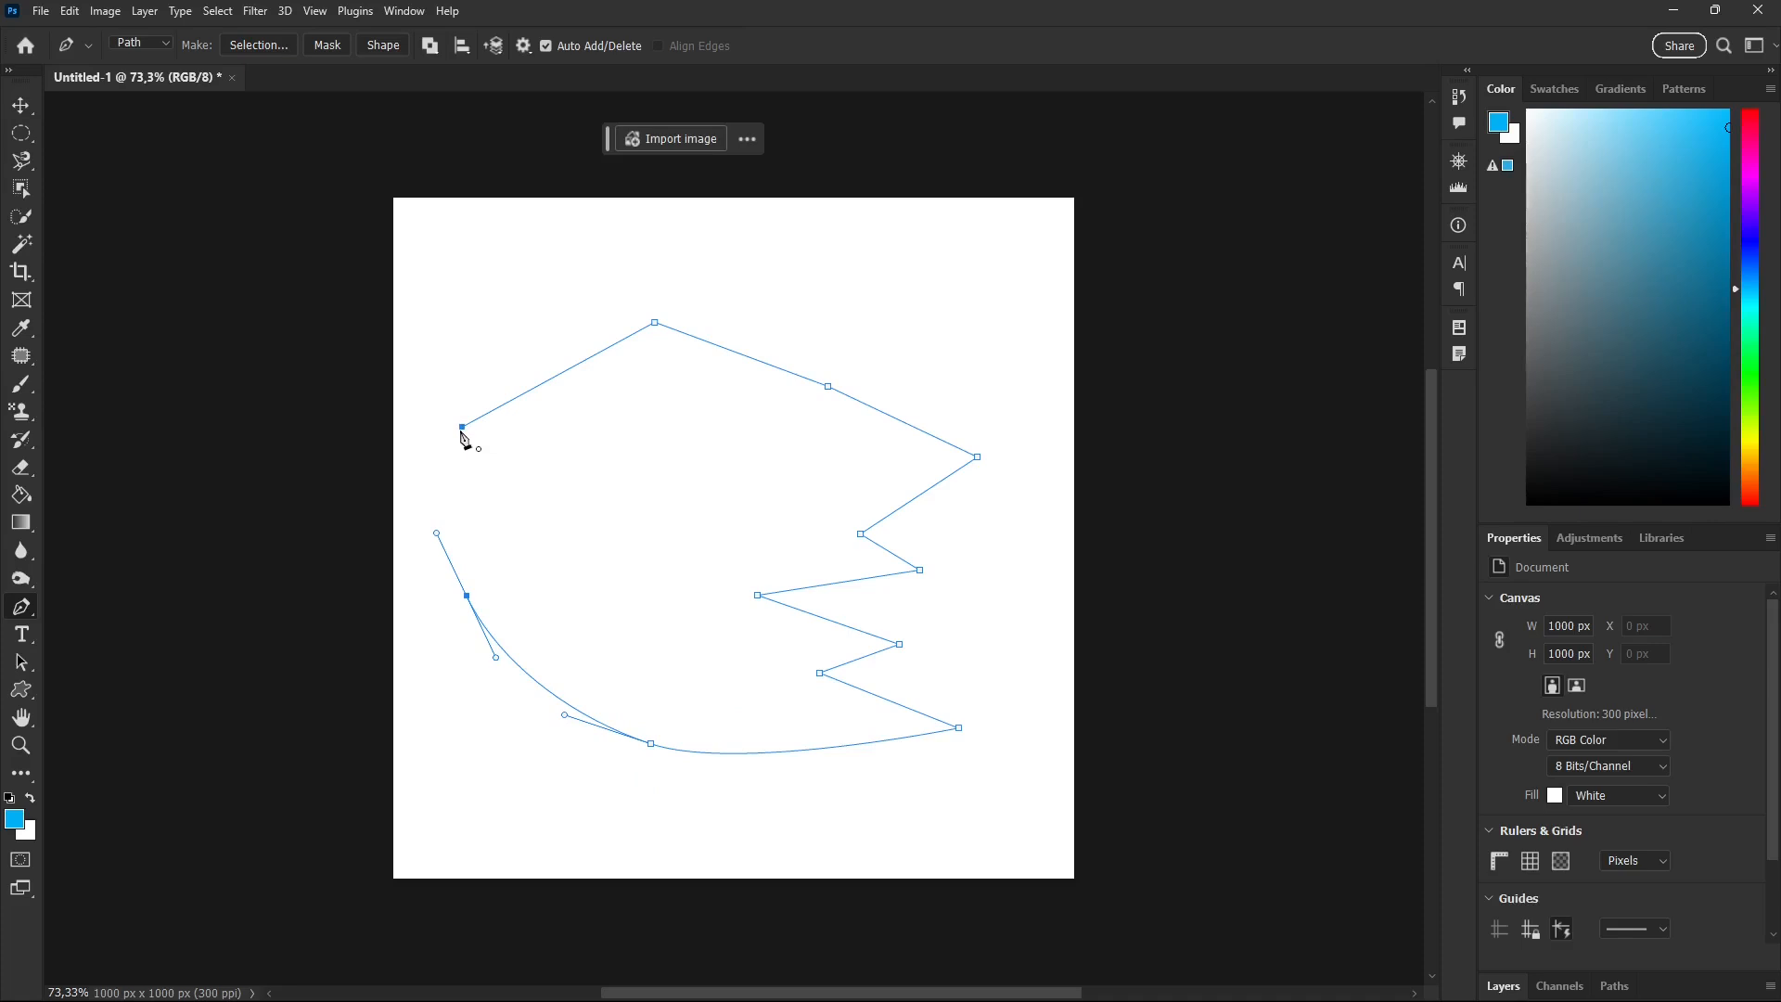
left_click(879, 742)
left_click(476, 420)
left_click(482, 621)
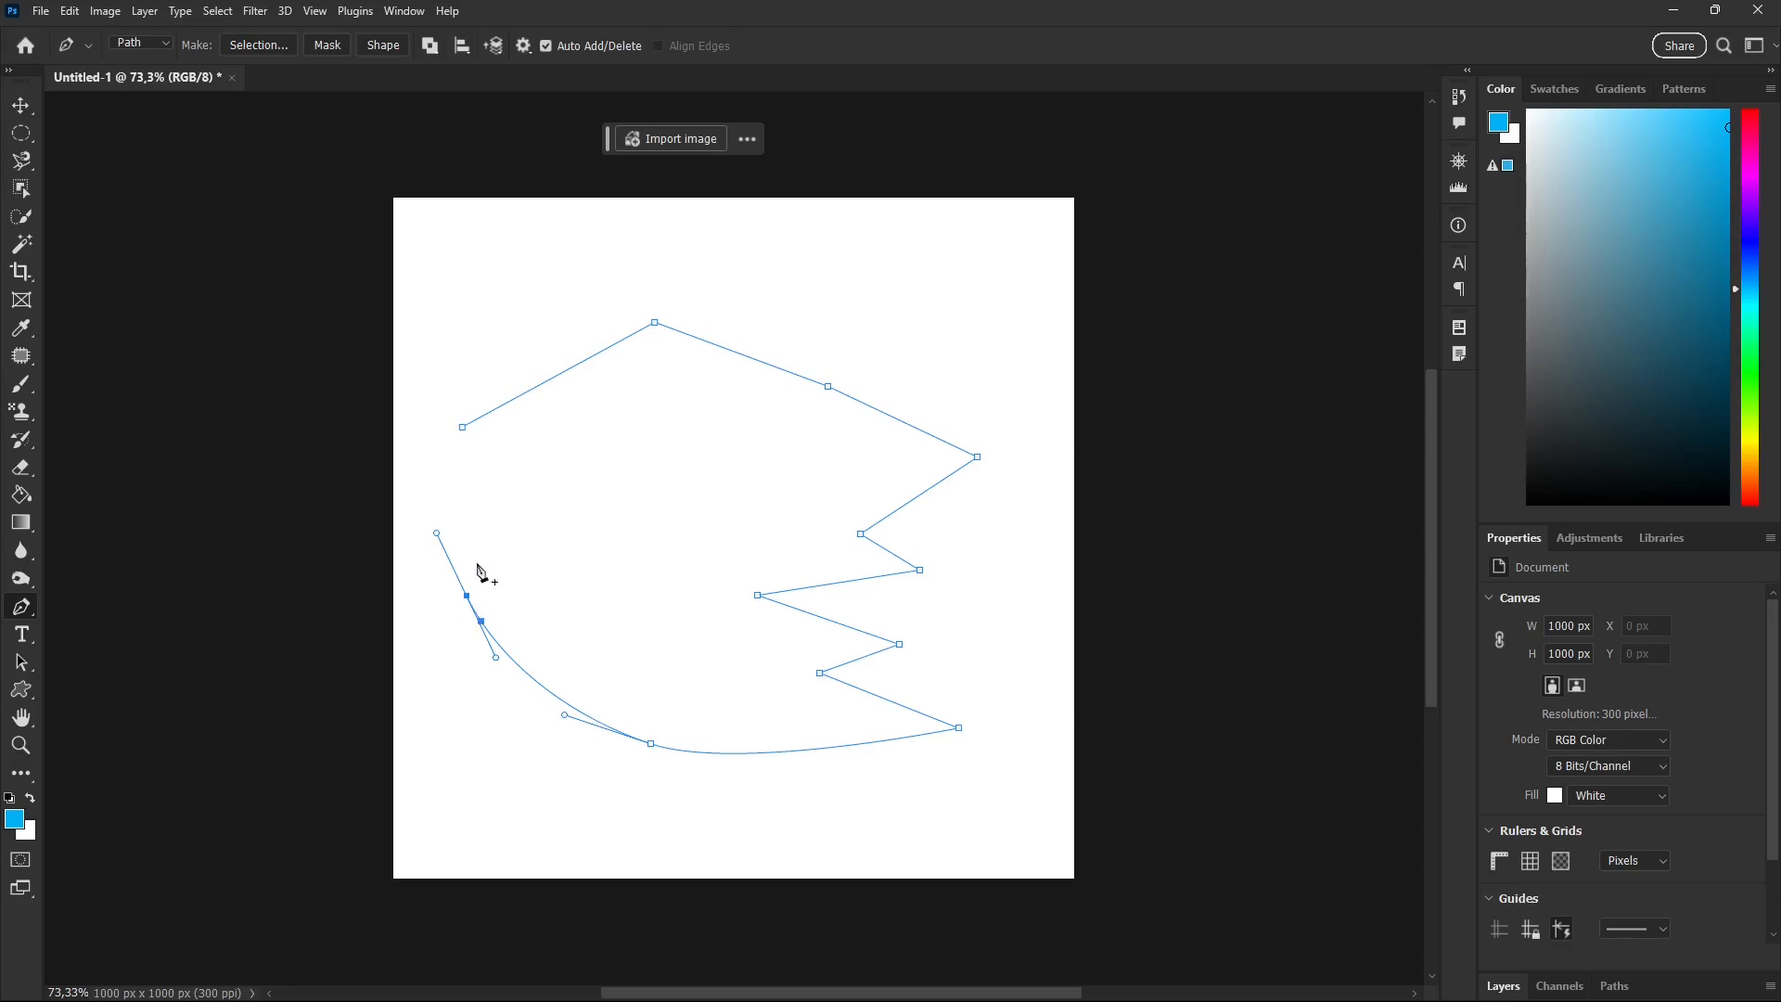
left_click(463, 427)
Step: Switch the Pen tool mode to Shape and back to Path, and close the path at its starting anchor point
left_click(139, 45)
left_click(140, 57)
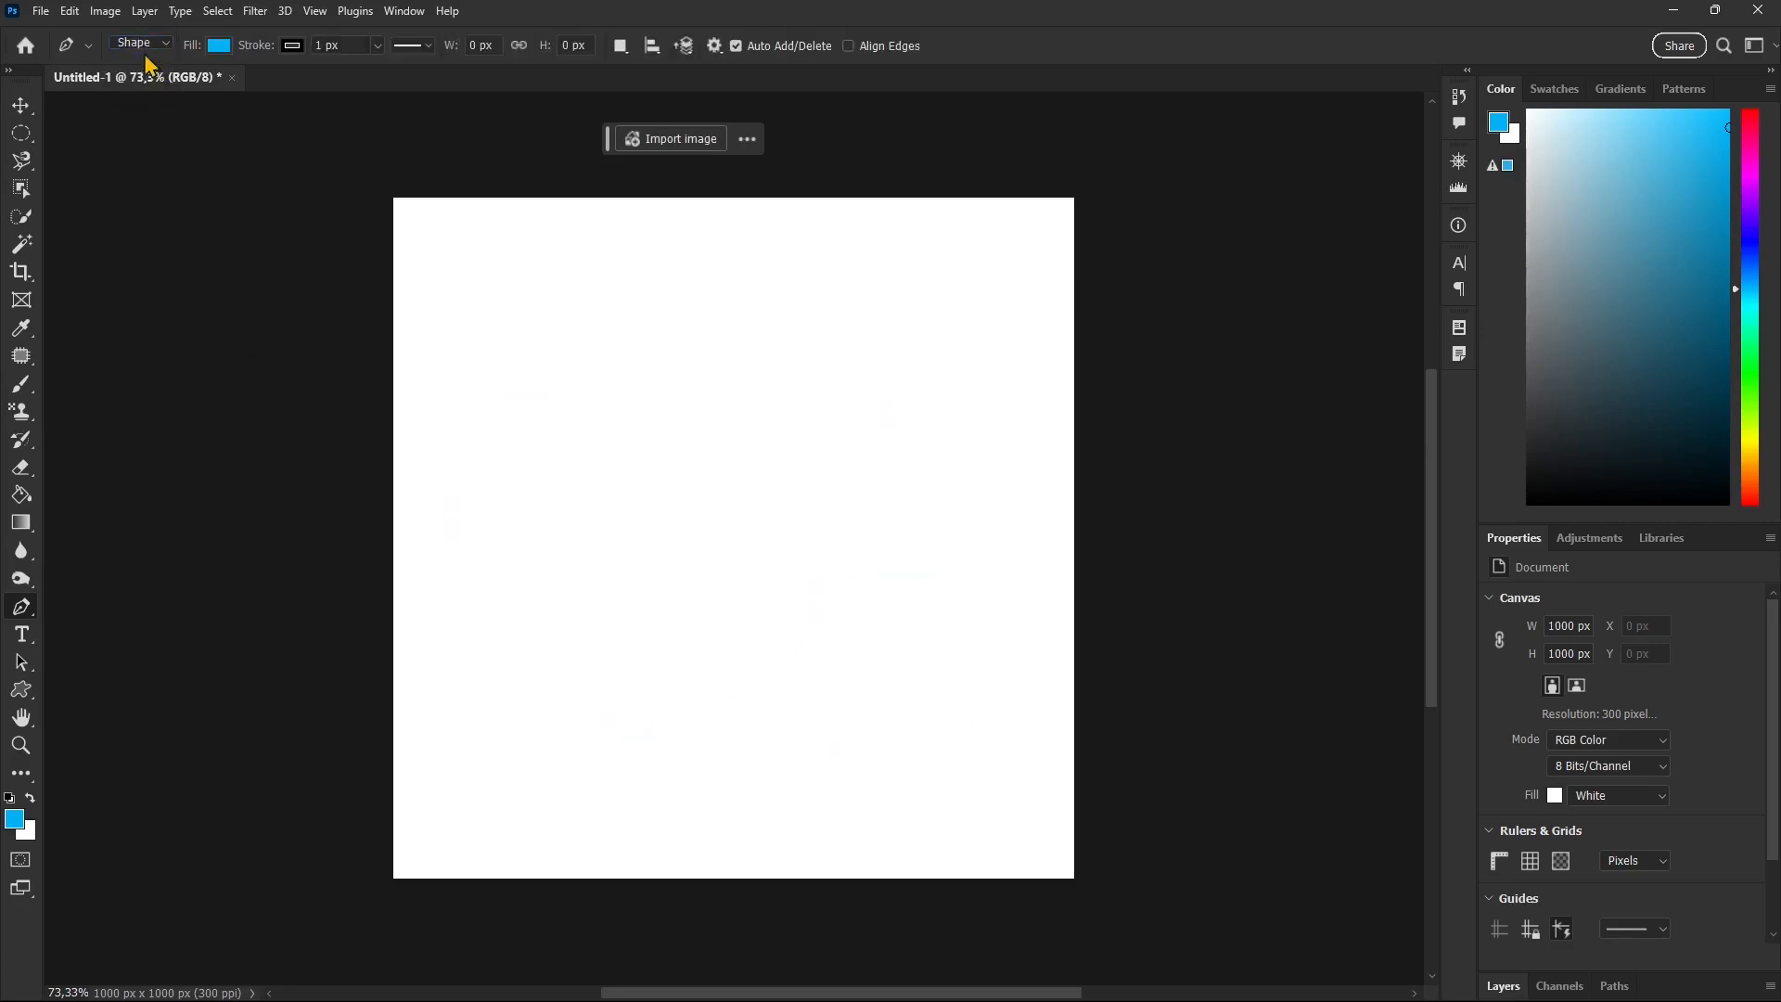
left_click(140, 45)
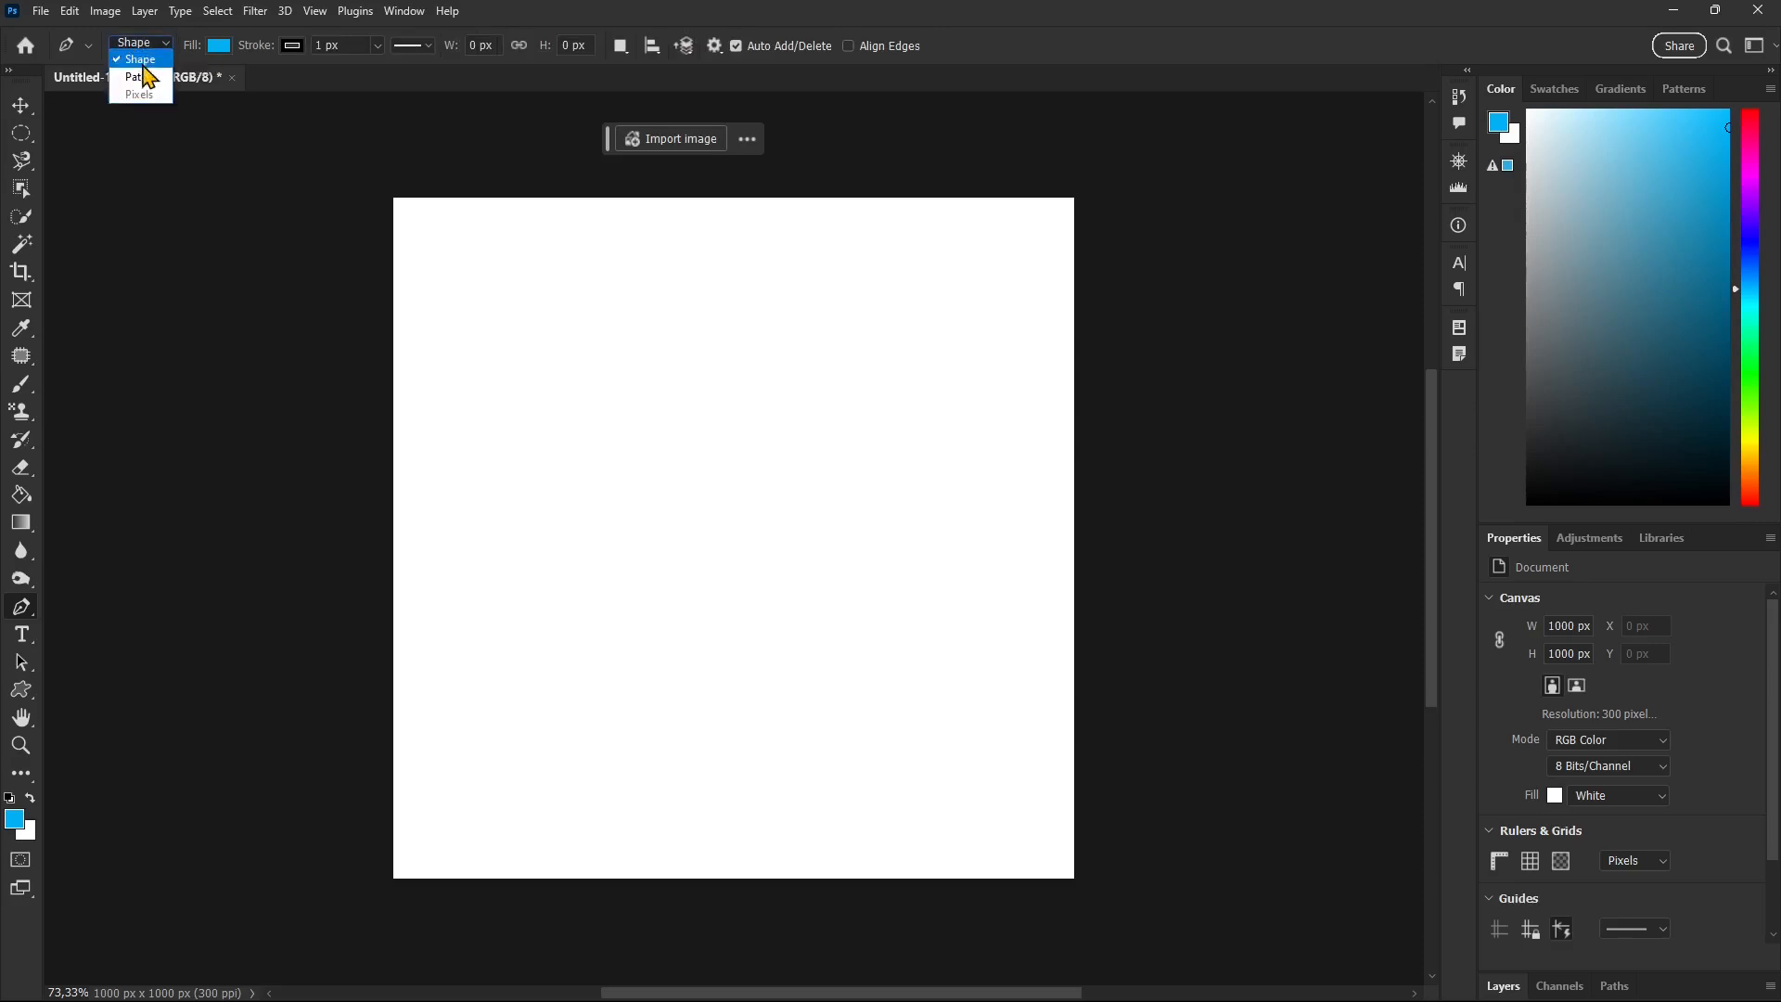
left_click(144, 75)
left_click(144, 46)
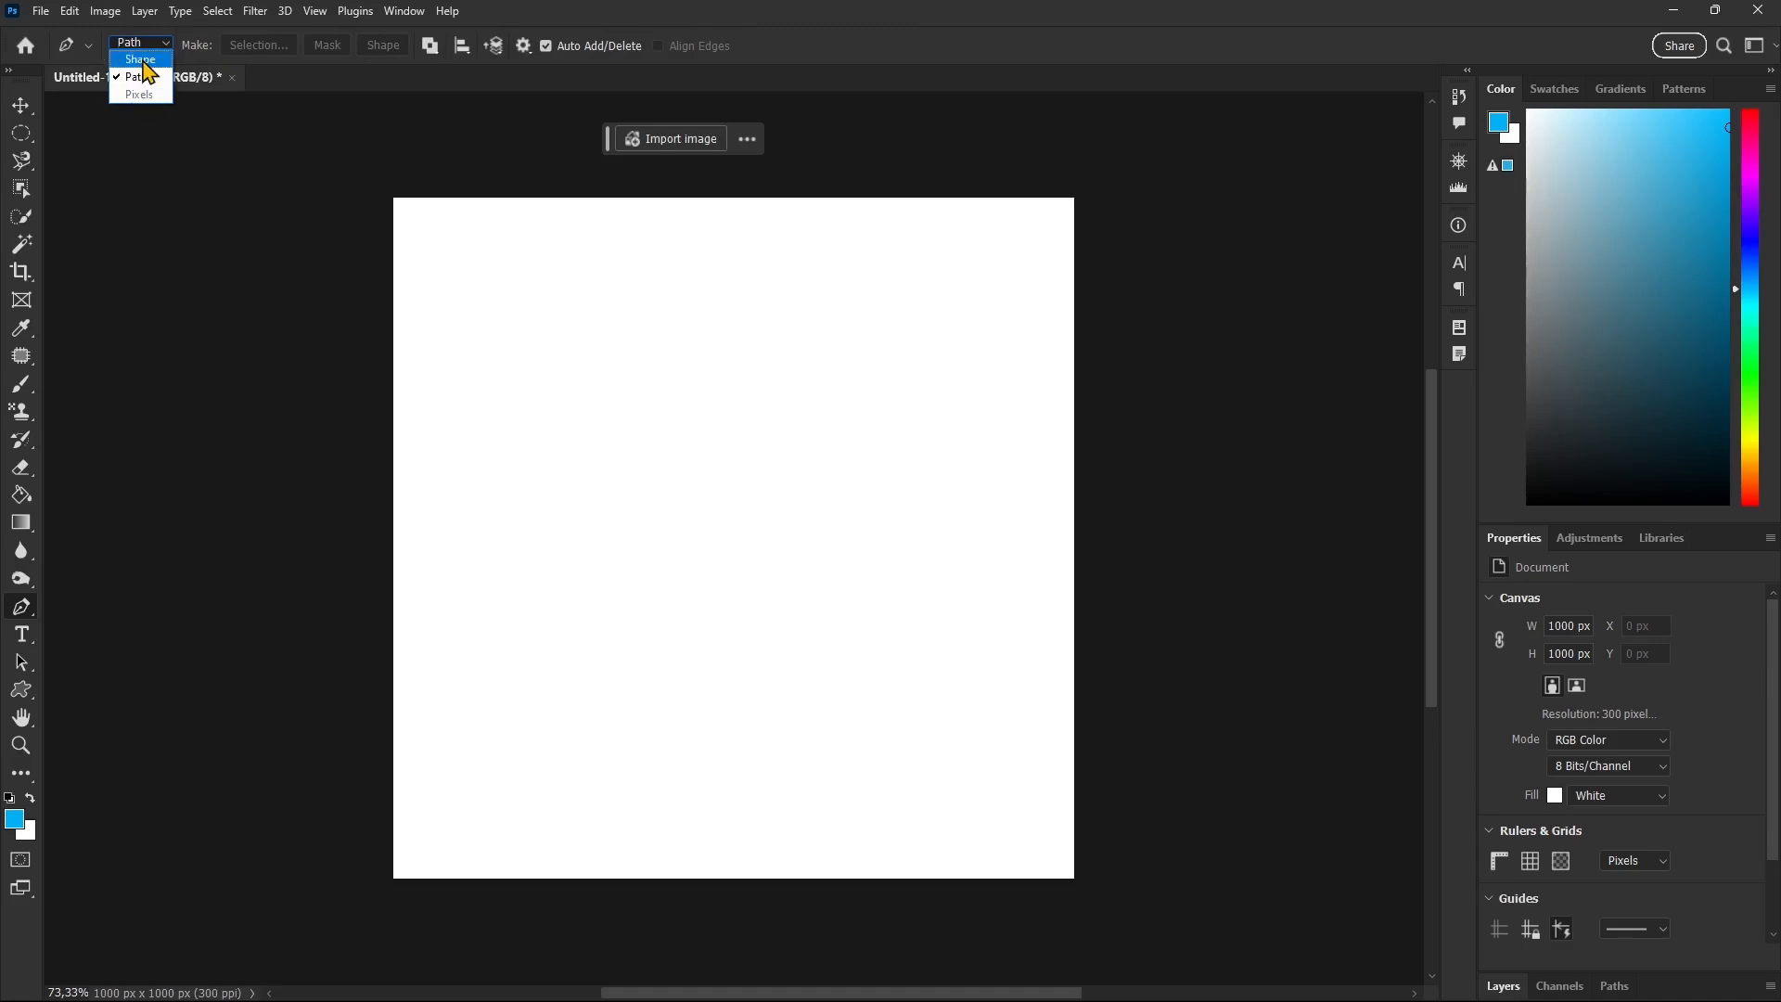
left_click(139, 76)
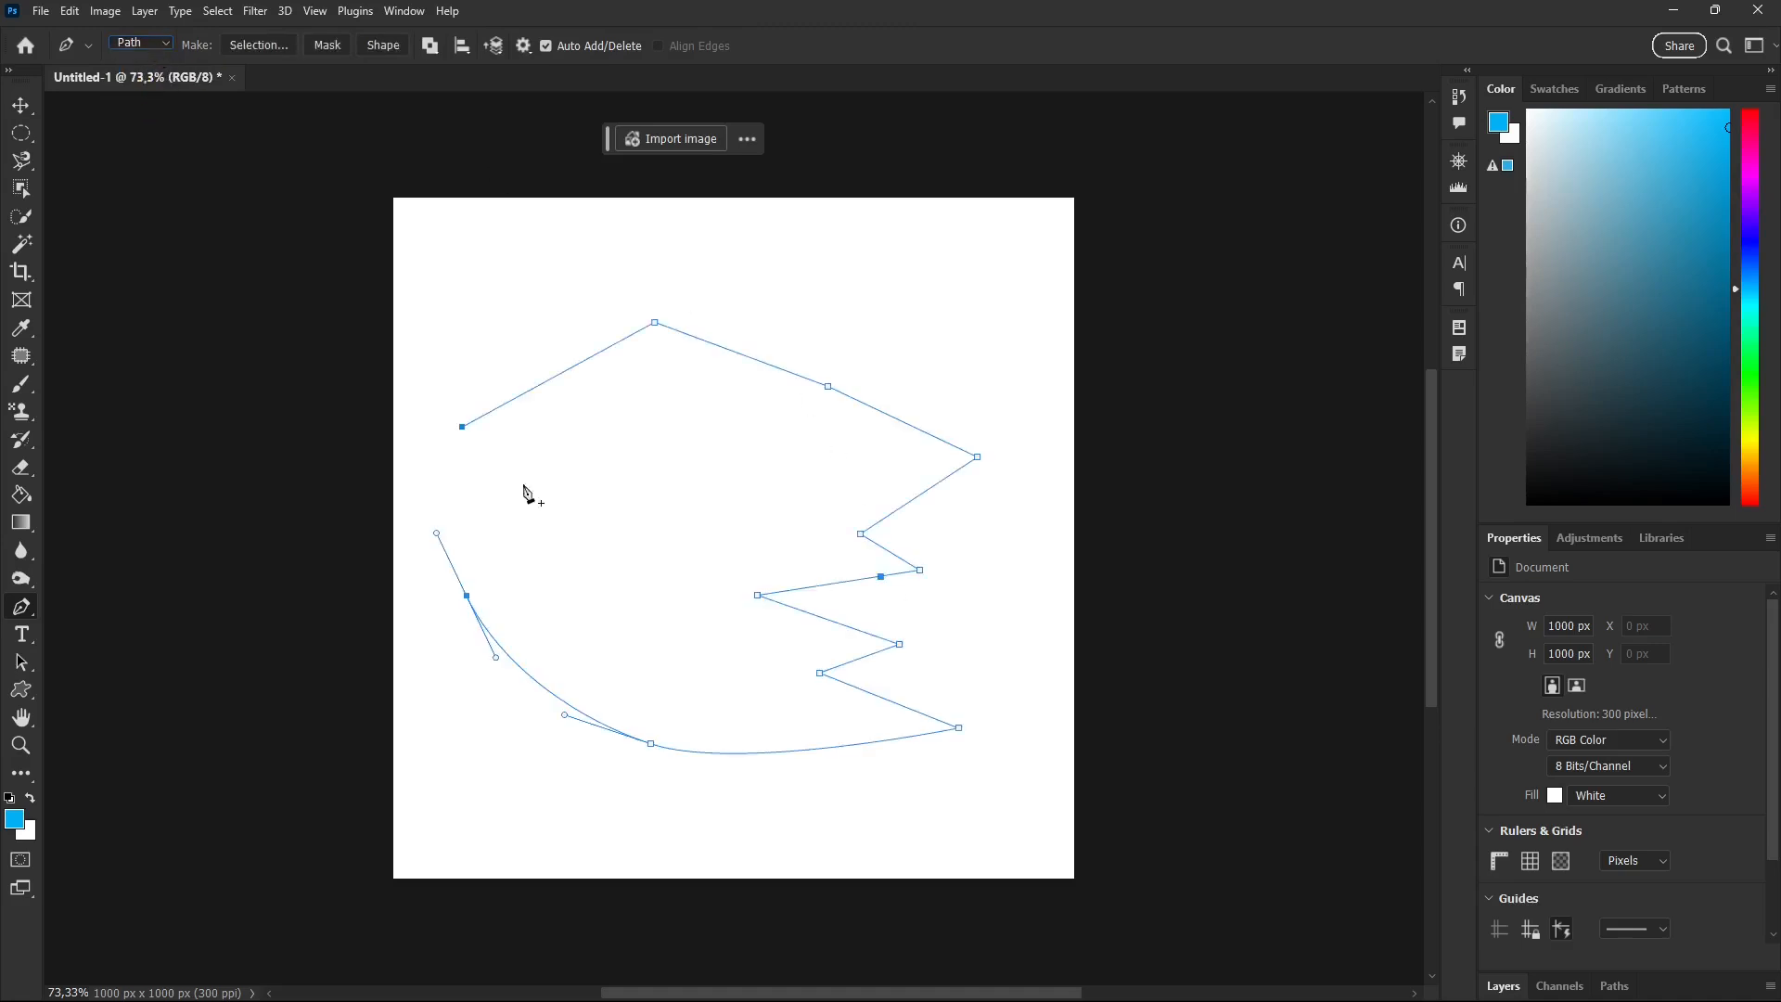
left_click(463, 429)
Step: Convert the closed path into an anti-aliased new selection, and undo the conversion
left_click(259, 45)
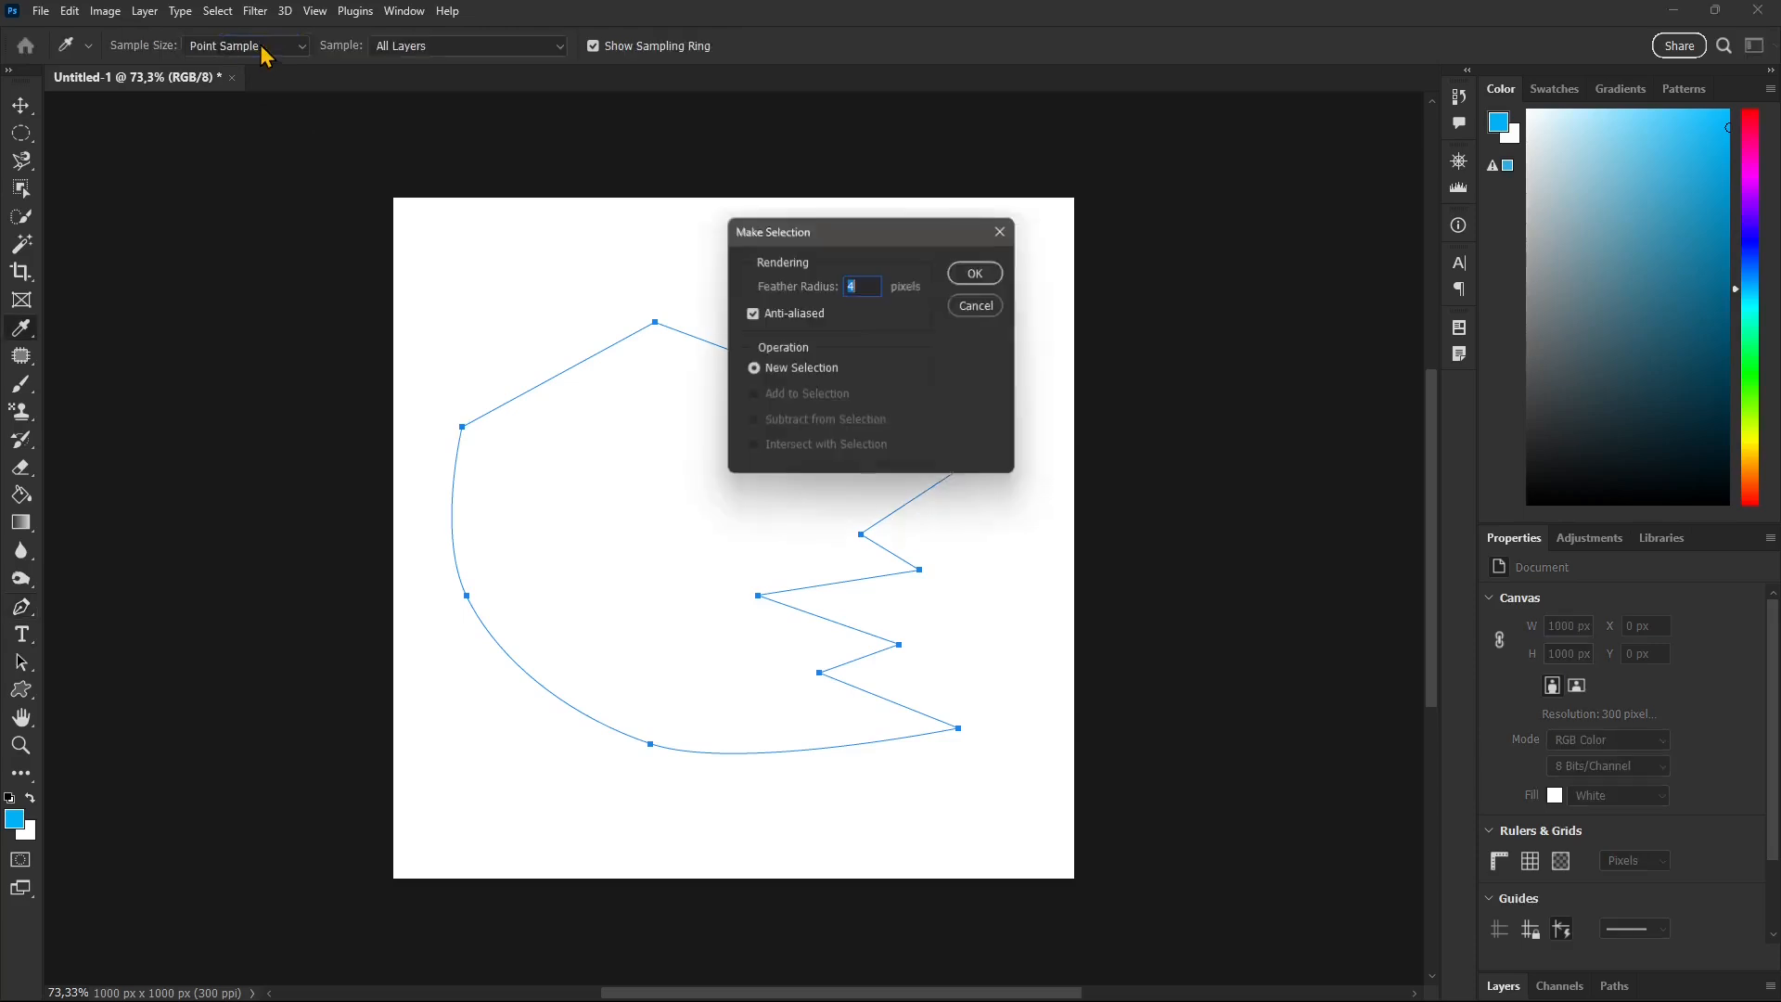
left_click(989, 276)
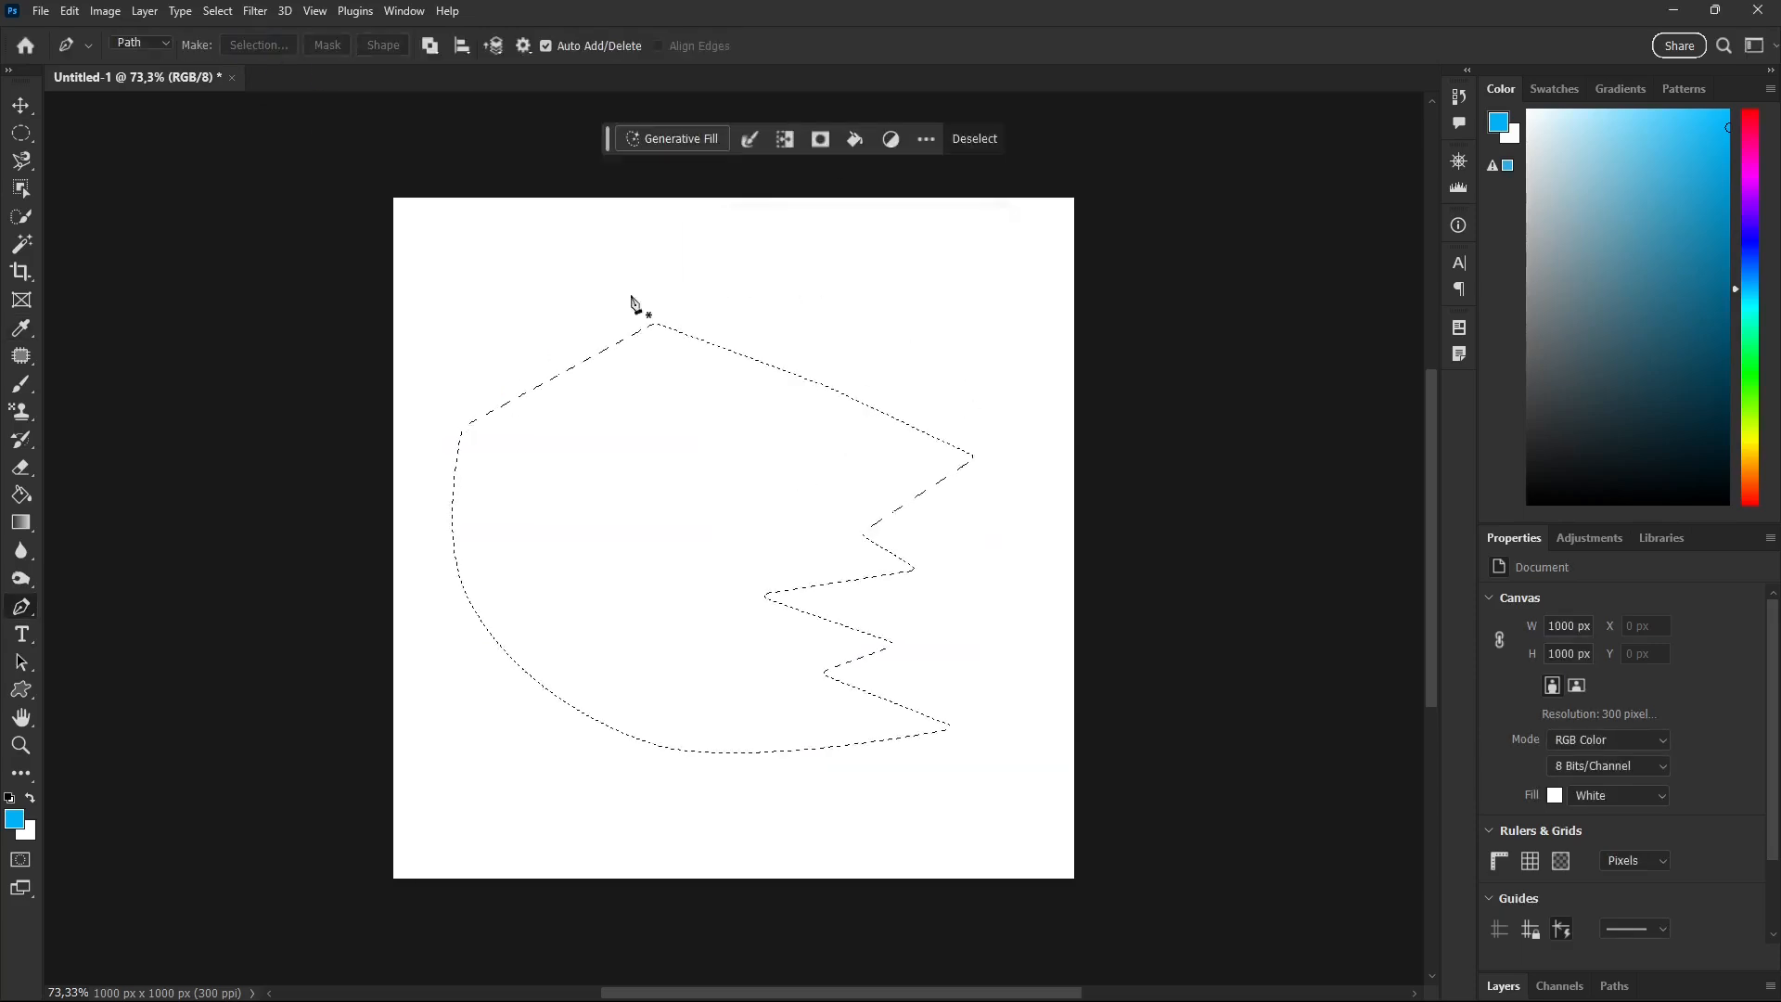
key("ctrl+z")
key("ctrl+d")
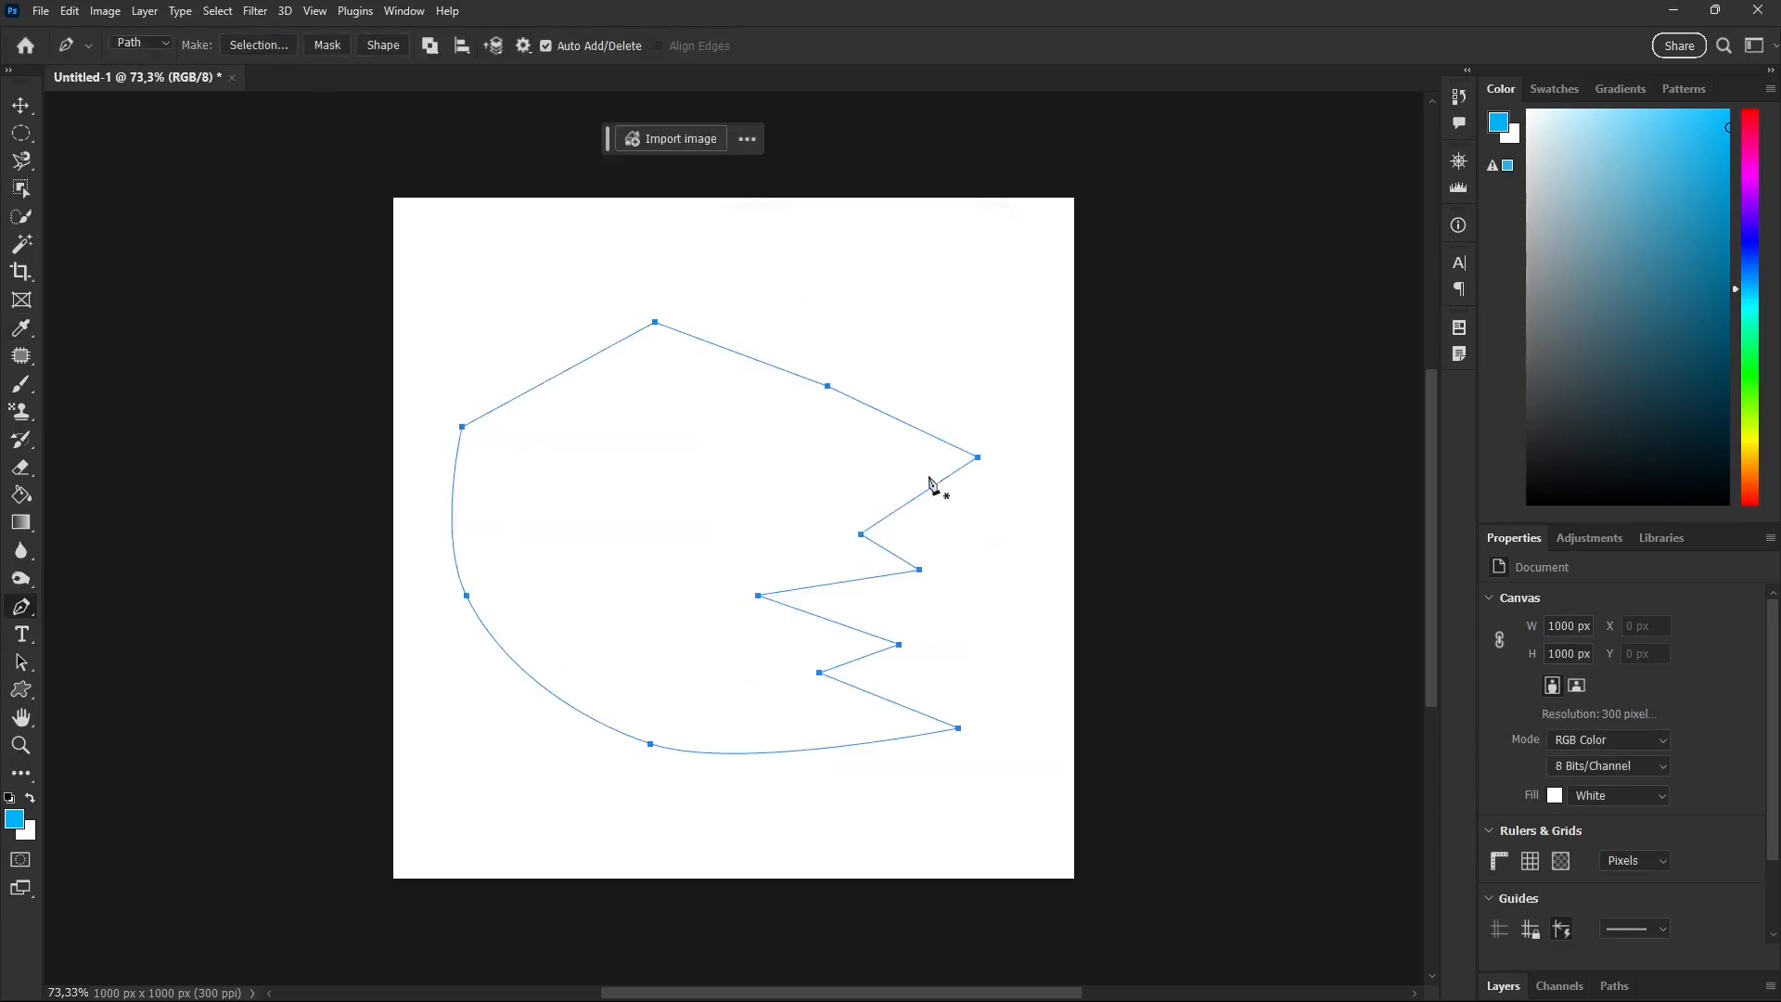
Step: Make a vector mask from the closed path, inspect the document's layers, paths and channels, and undo the mask
left_click(492, 411)
left_click(331, 46)
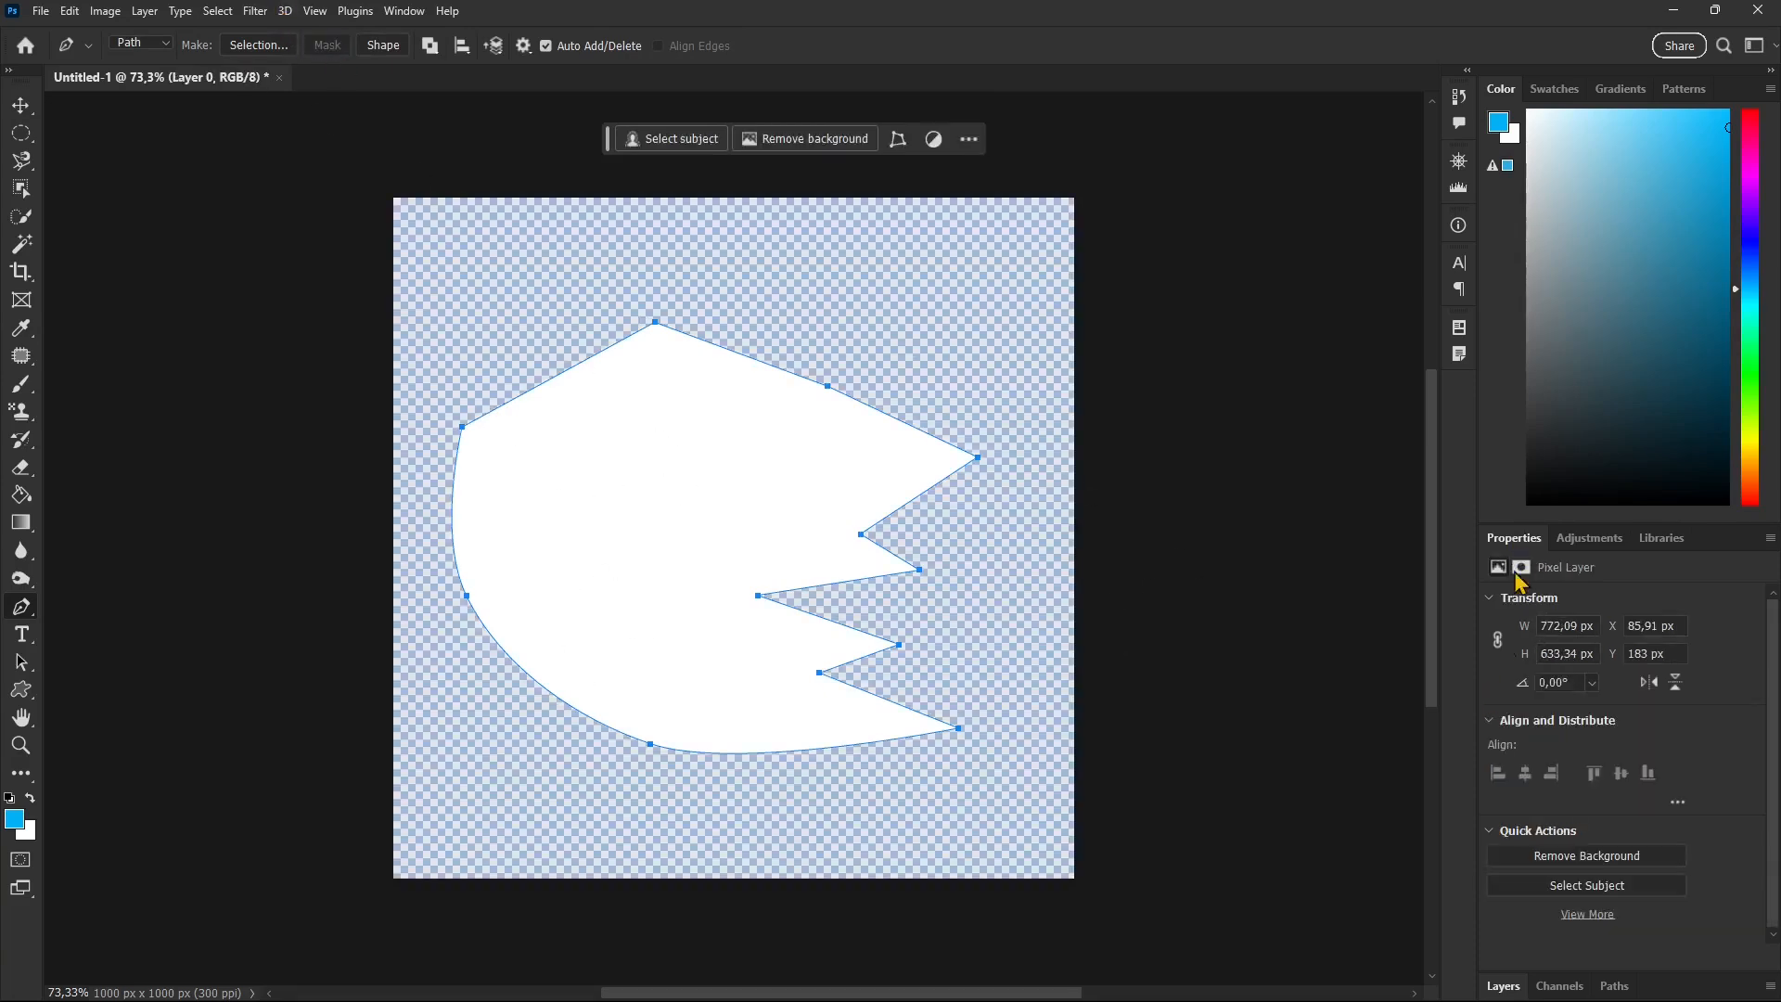
left_click_drag(1558, 521, 1547, 367)
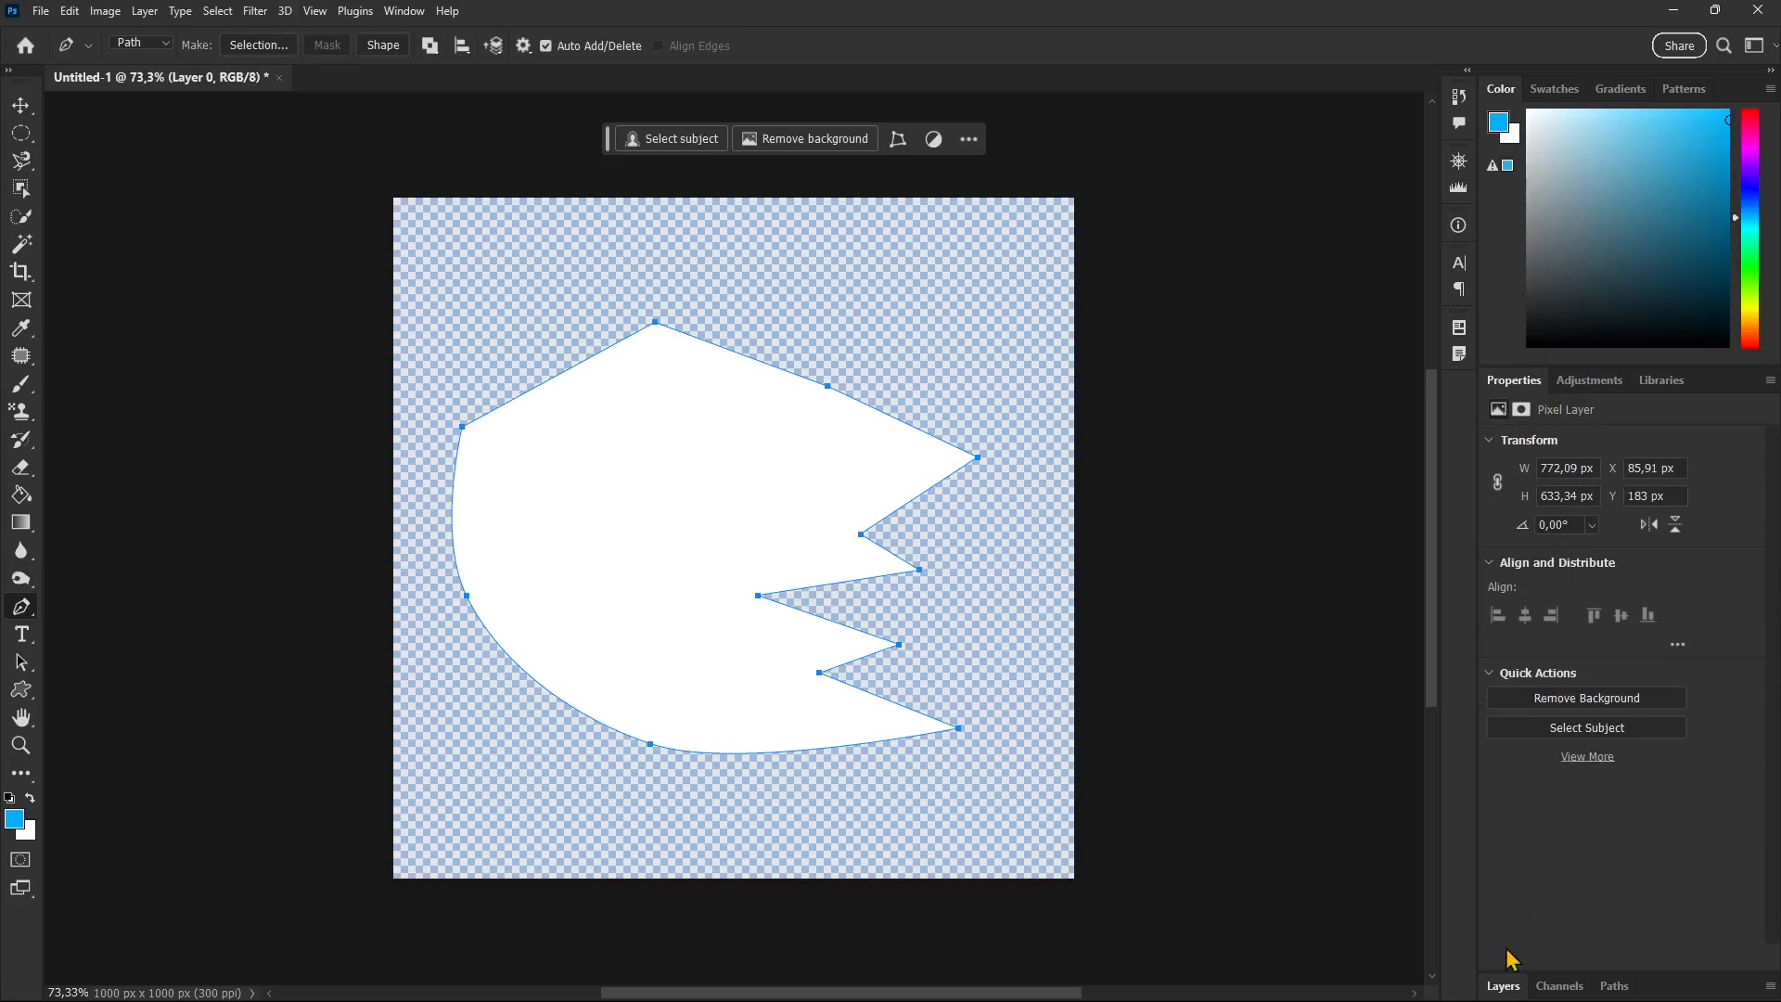
left_click(1503, 985)
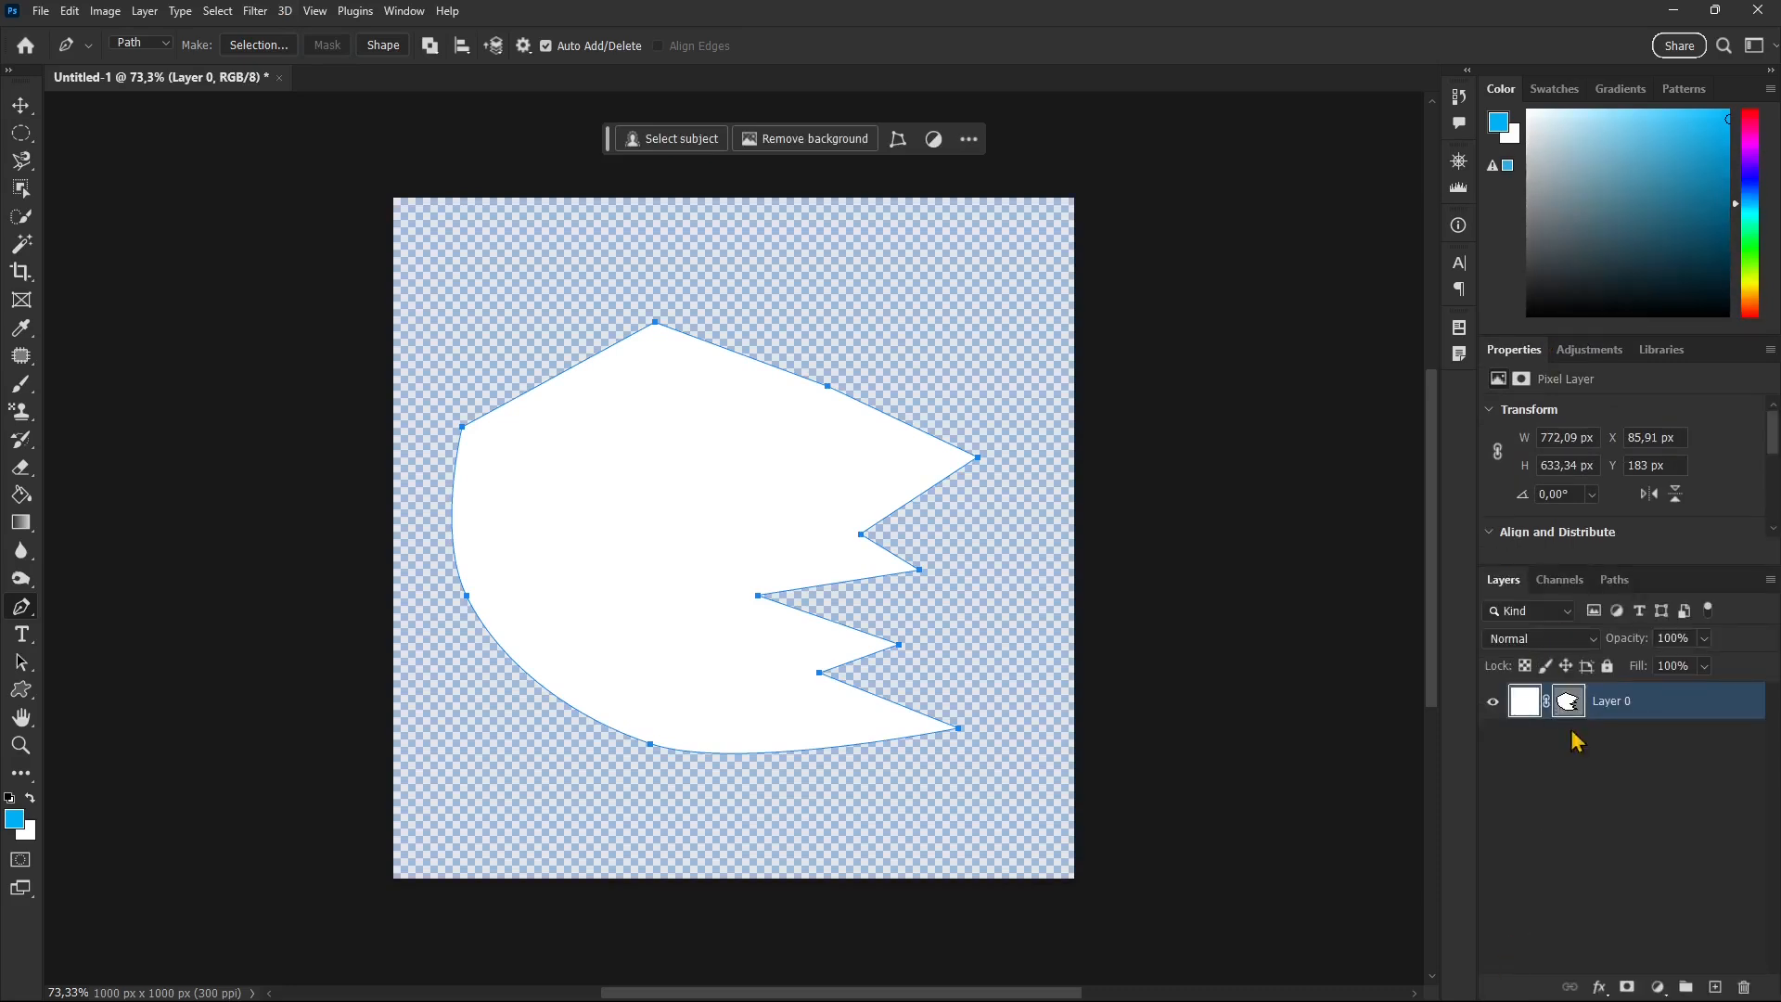
left_click(1614, 581)
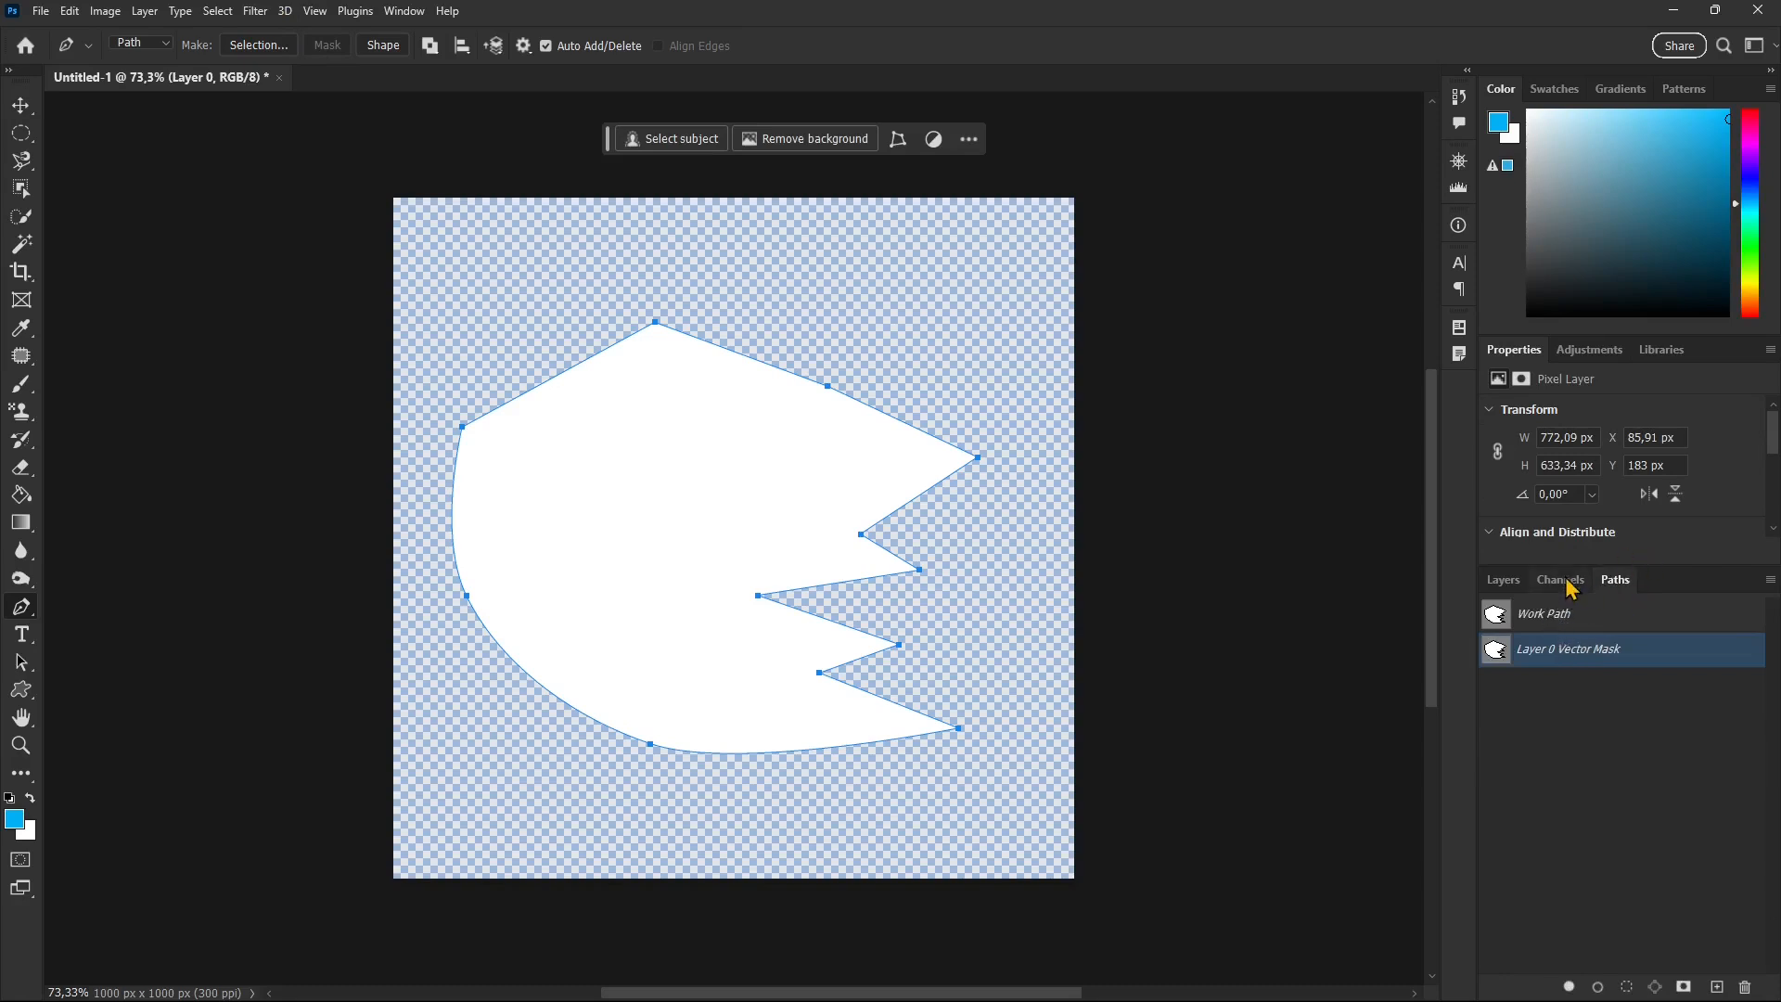
left_click(1564, 582)
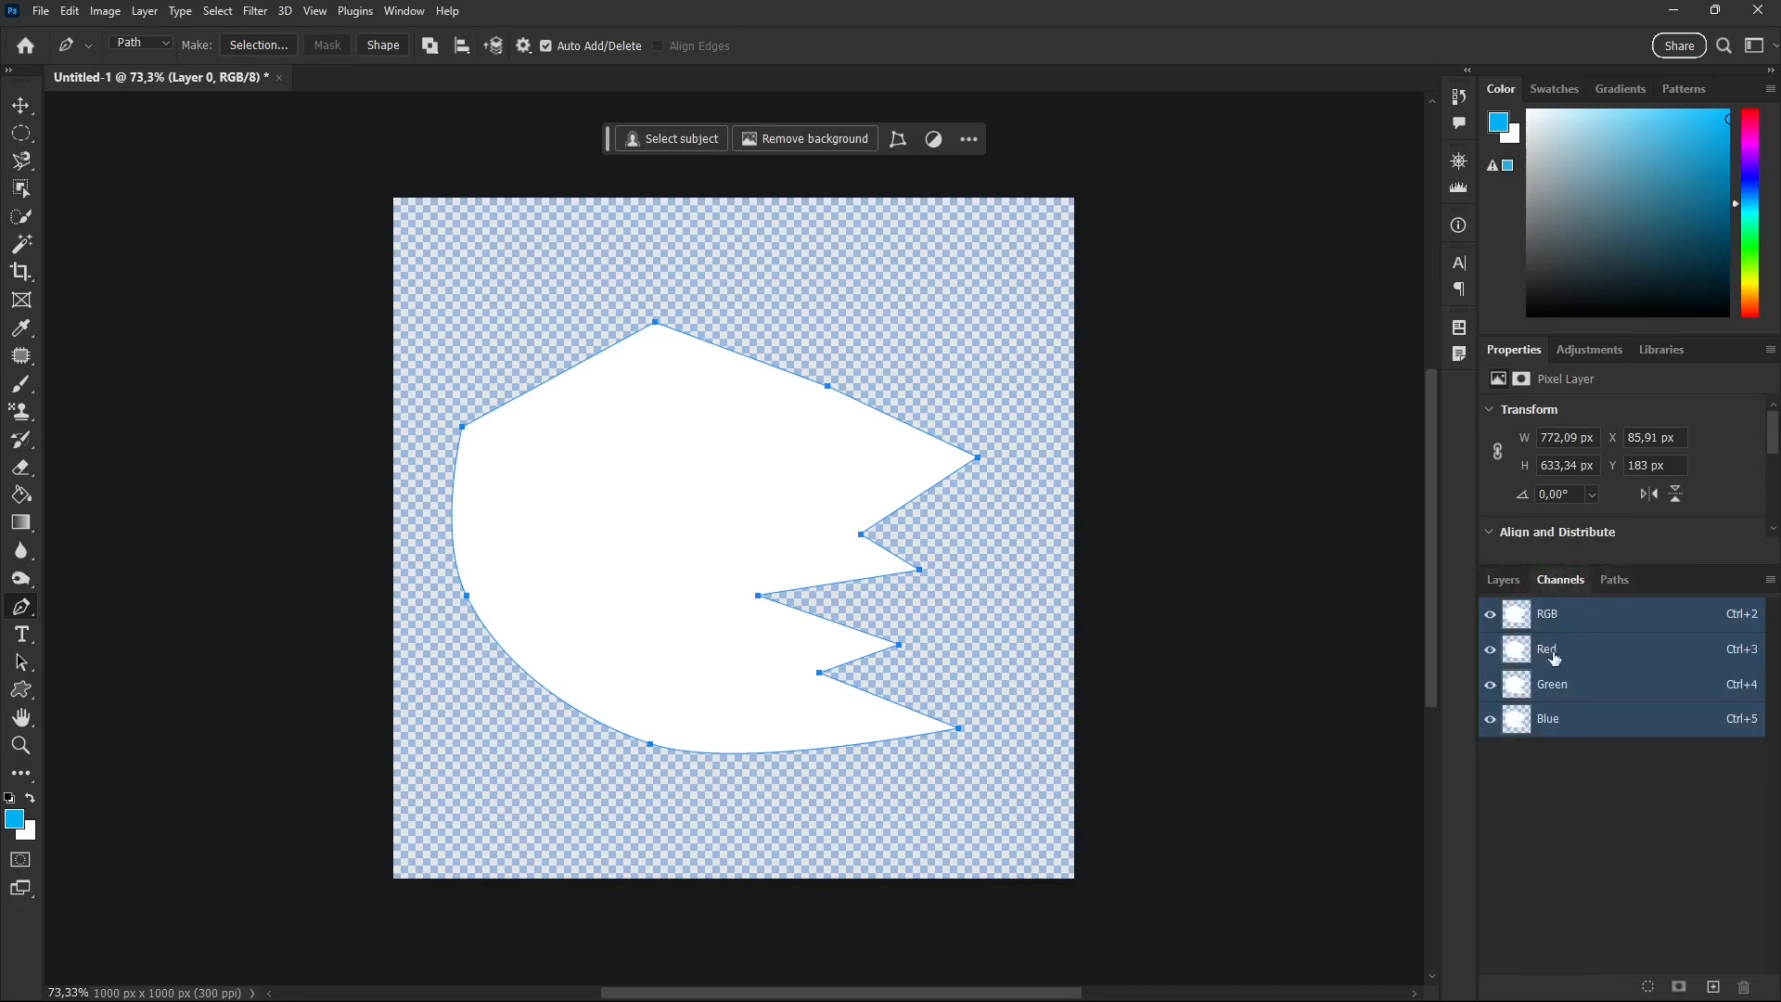
left_click(1503, 580)
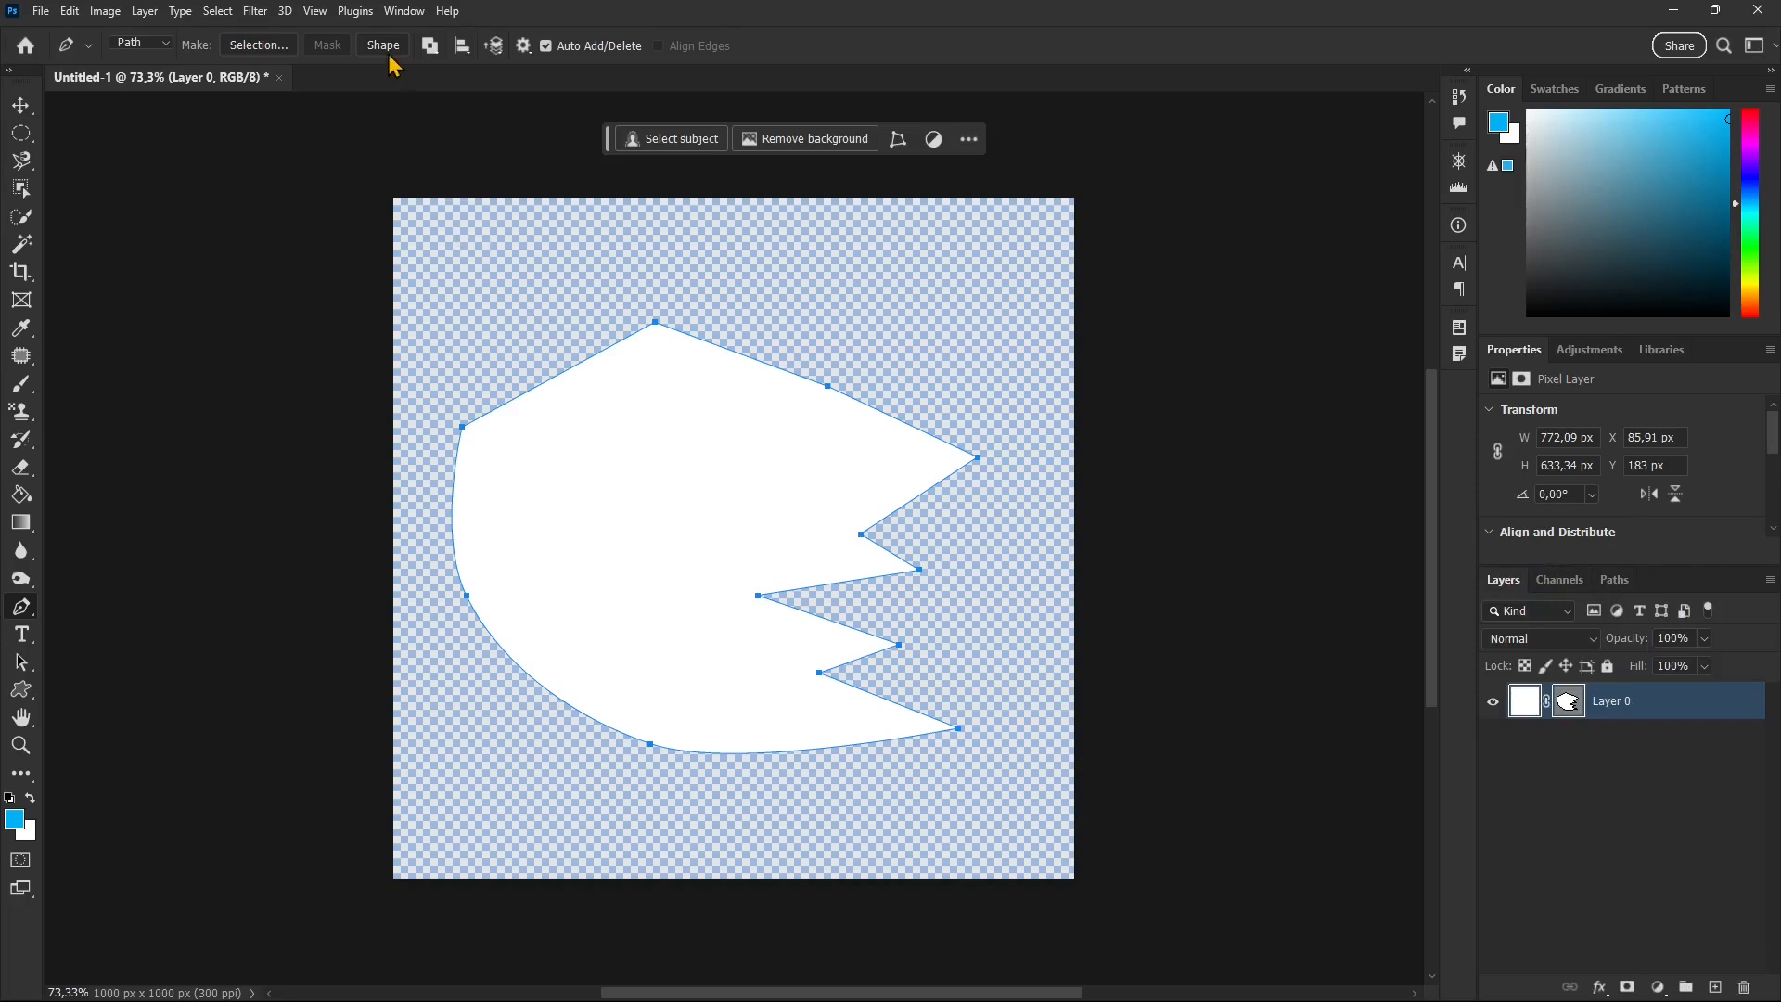
key("ctrl+z")
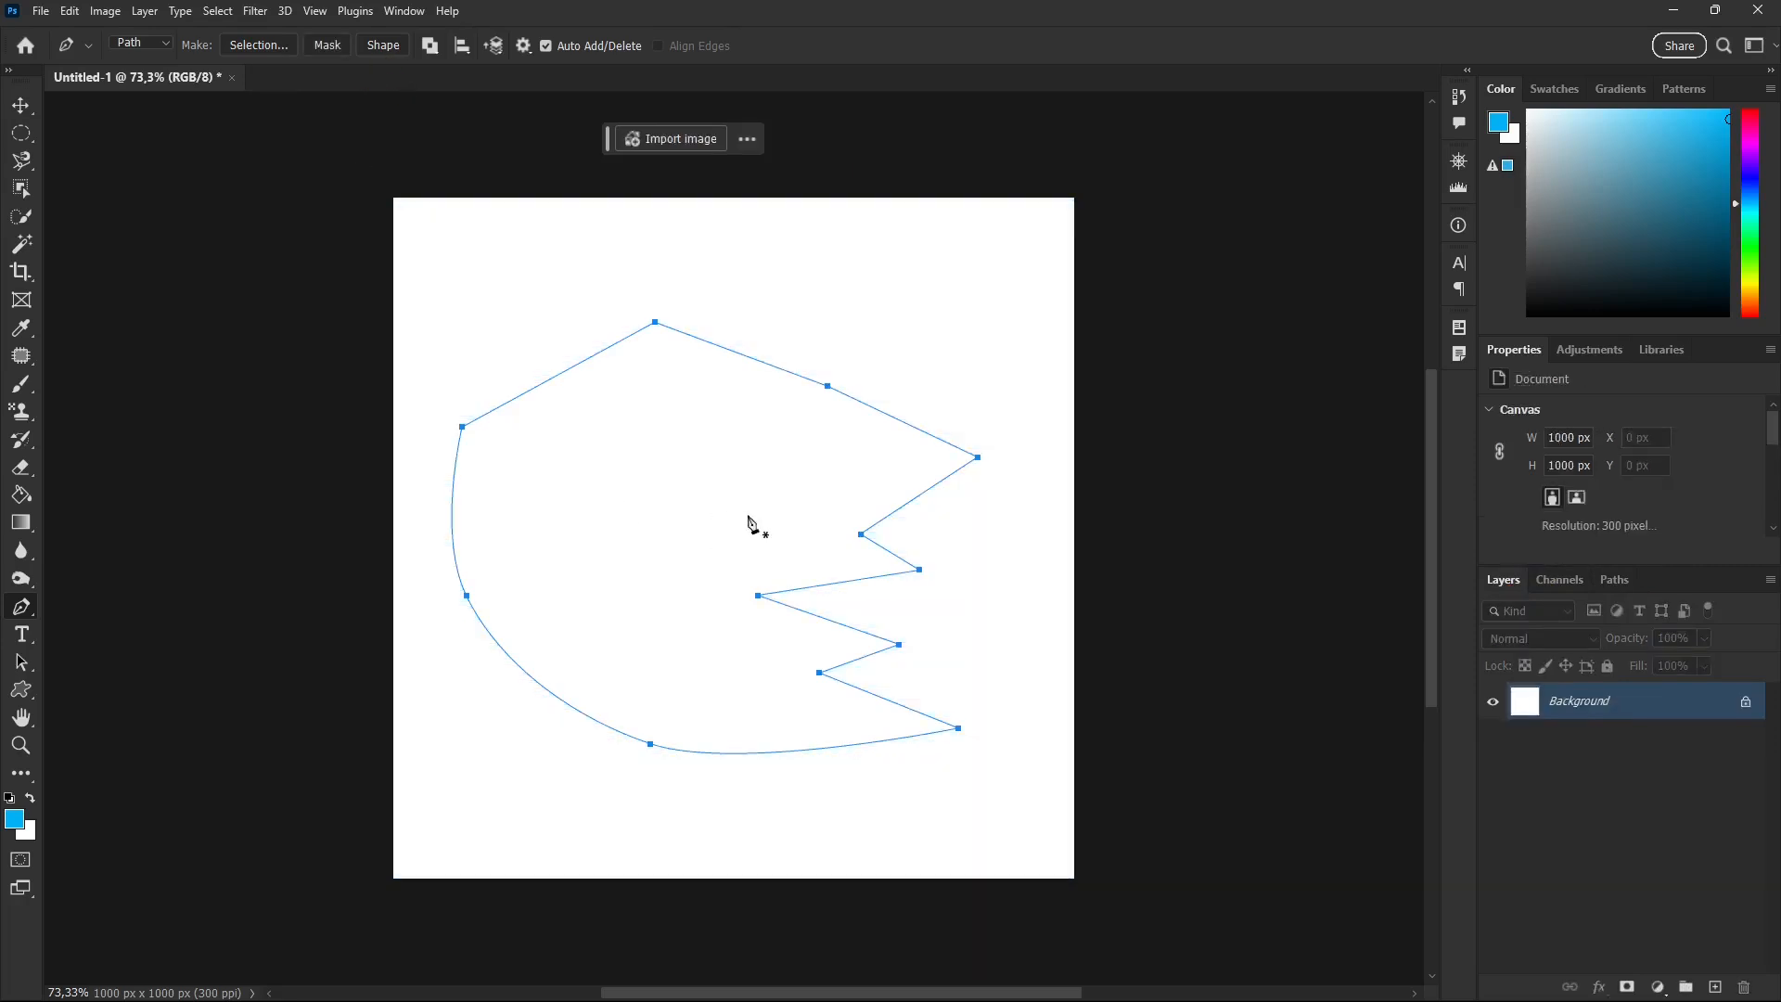
Step: Convert the path into a blue filled shape layer, undo it, and bring it back with Toggle Last State
left_click(389, 45)
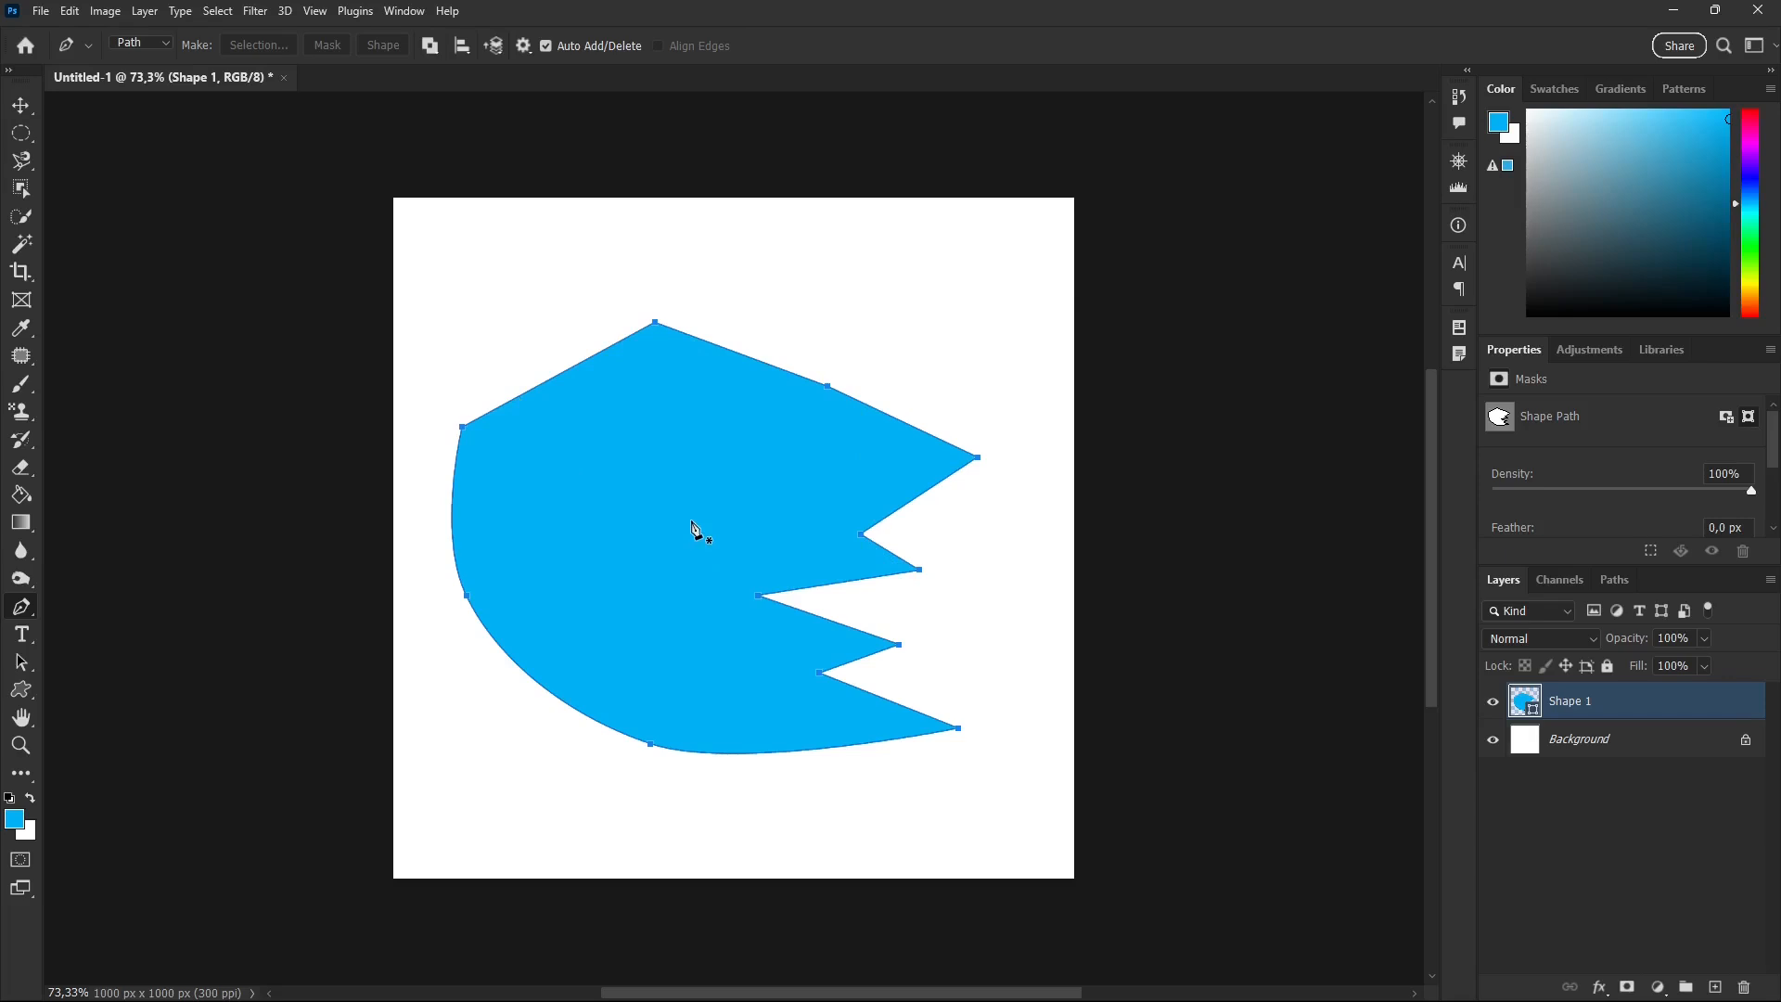
key("ctrl+z")
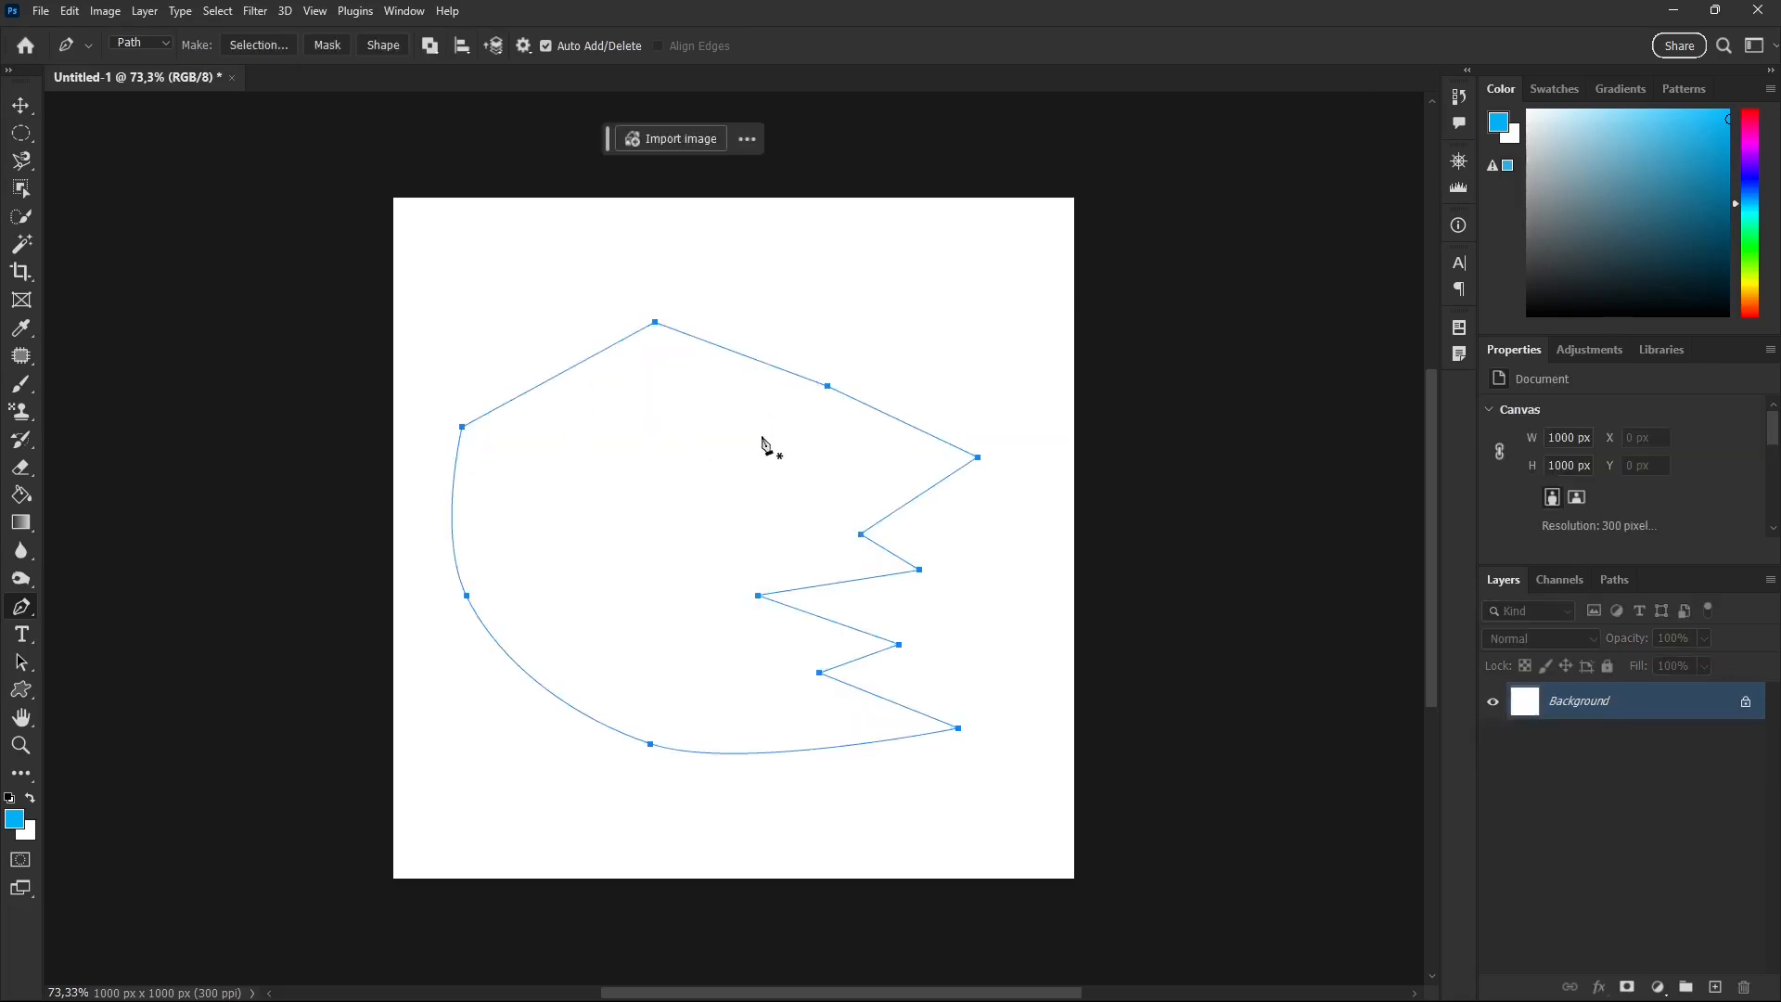
left_click(820, 383)
left_click(70, 13)
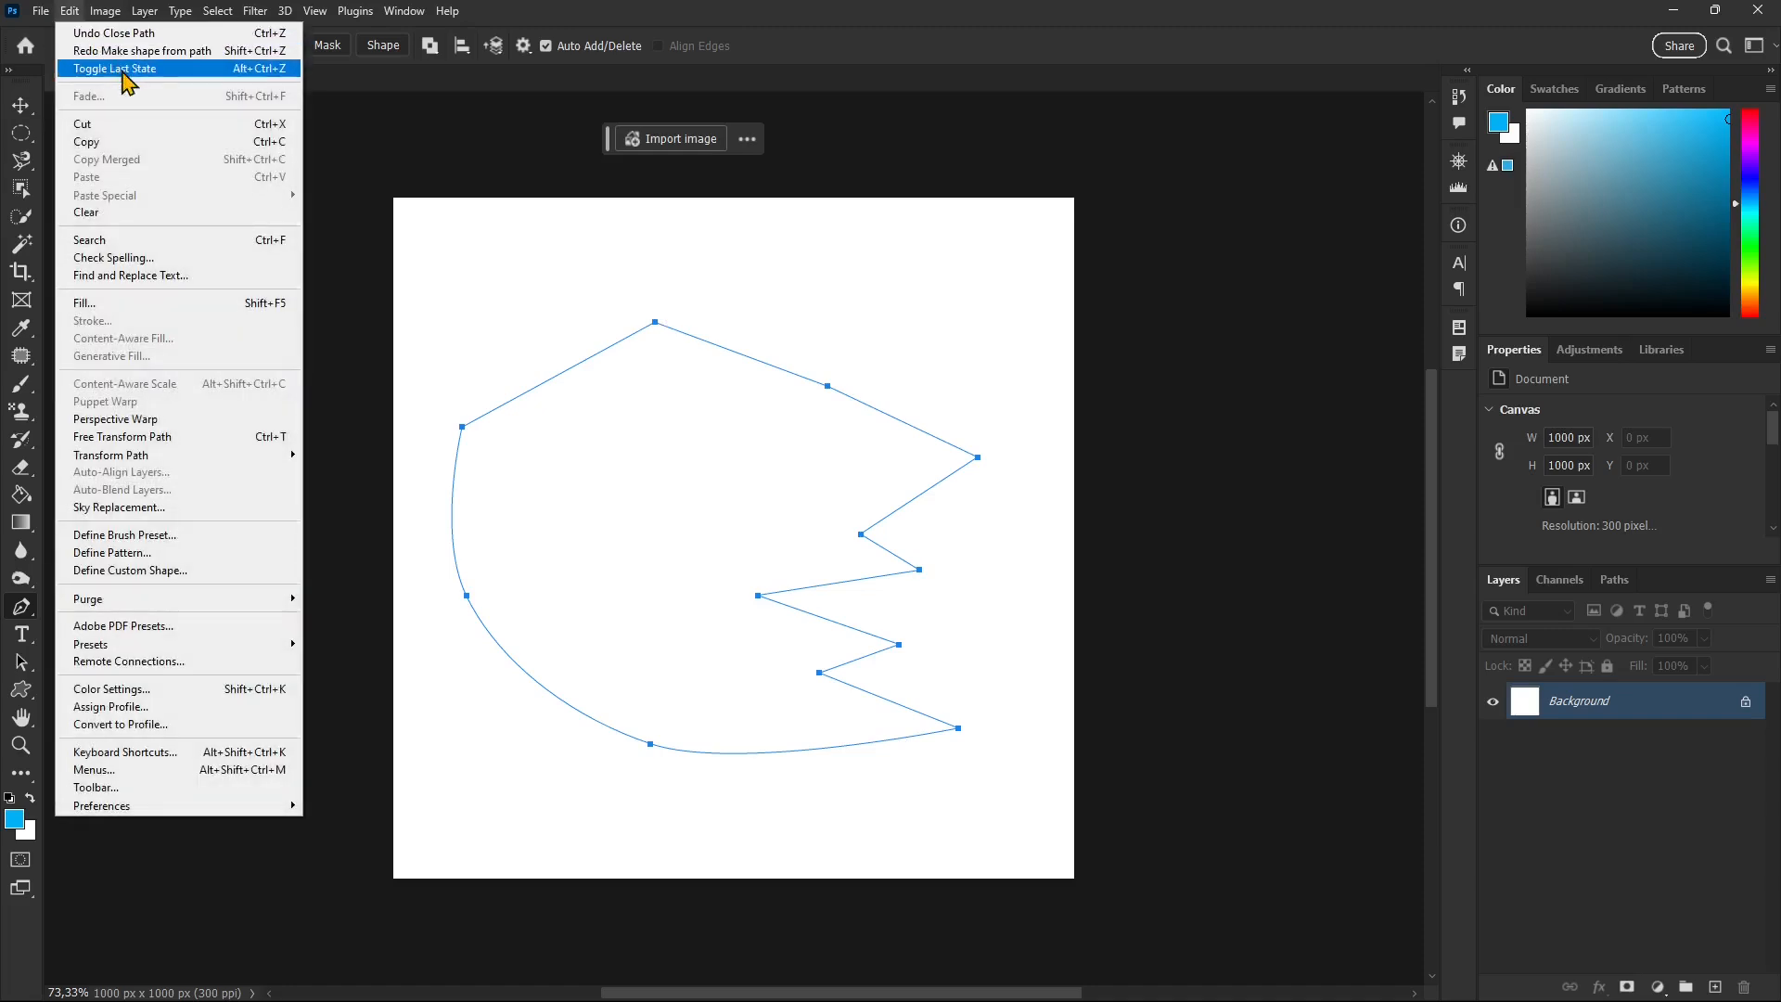
left_click(123, 73)
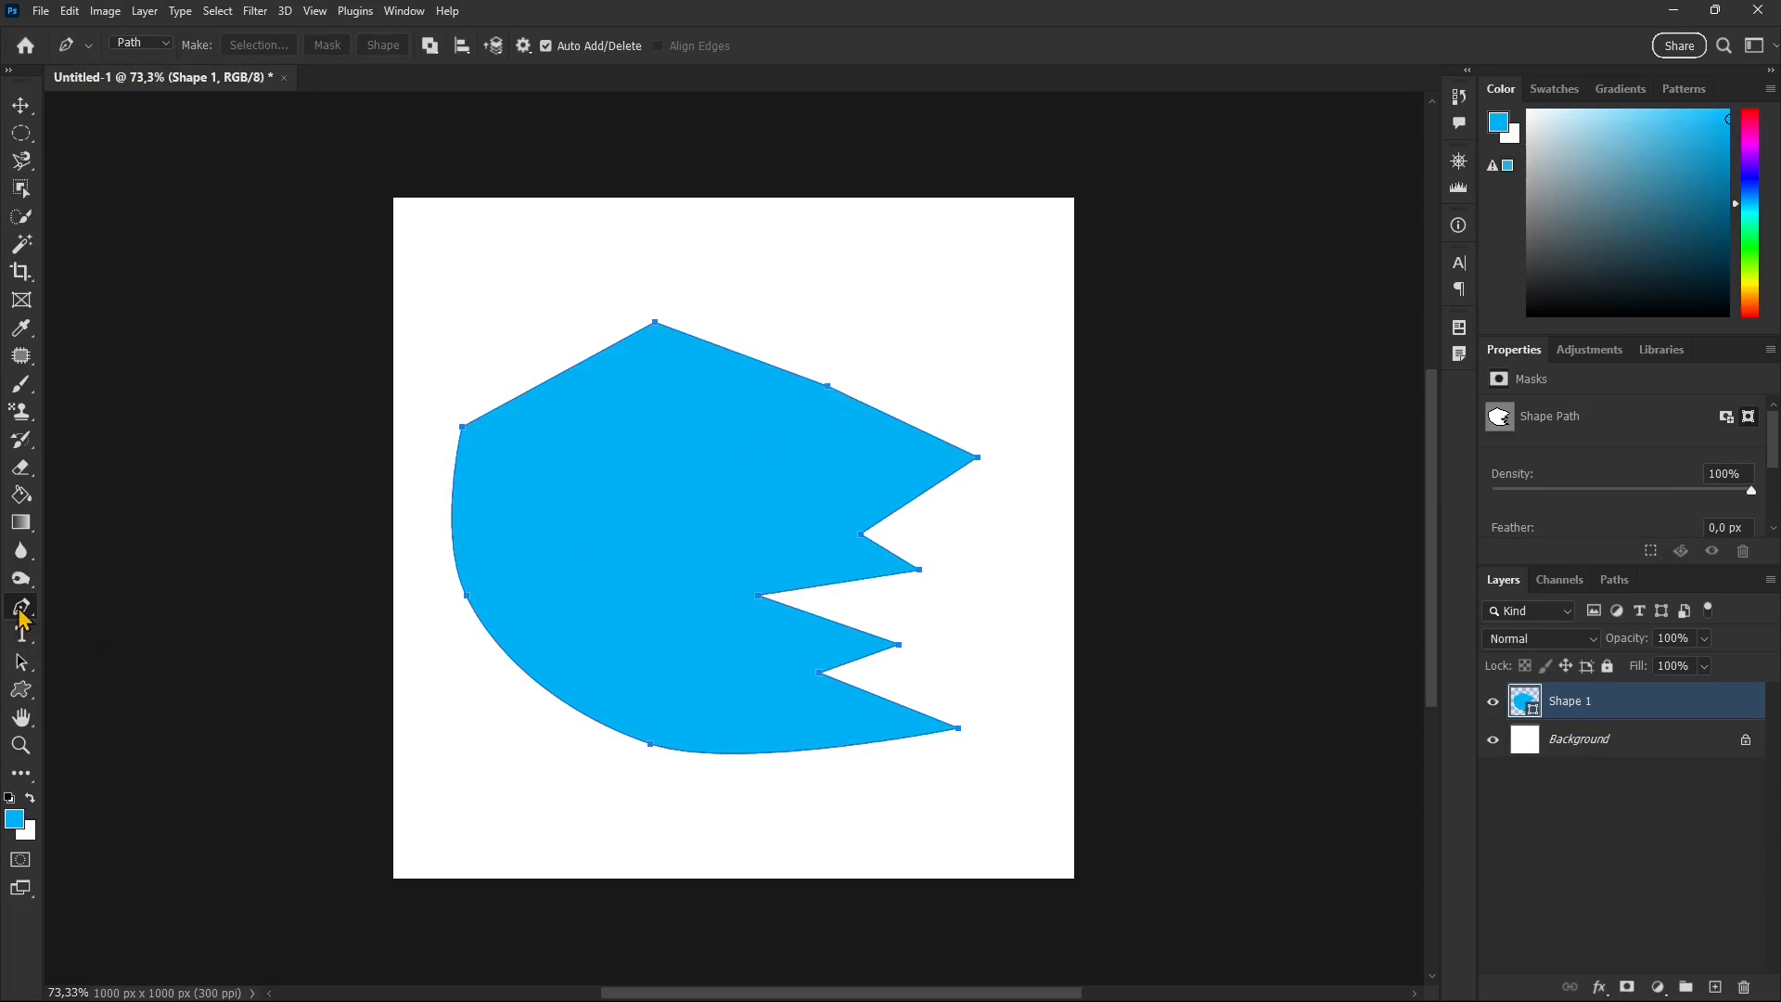
Step: Move the whole blue shape slightly right and up with the Path Selection Tool
left_click(25, 656)
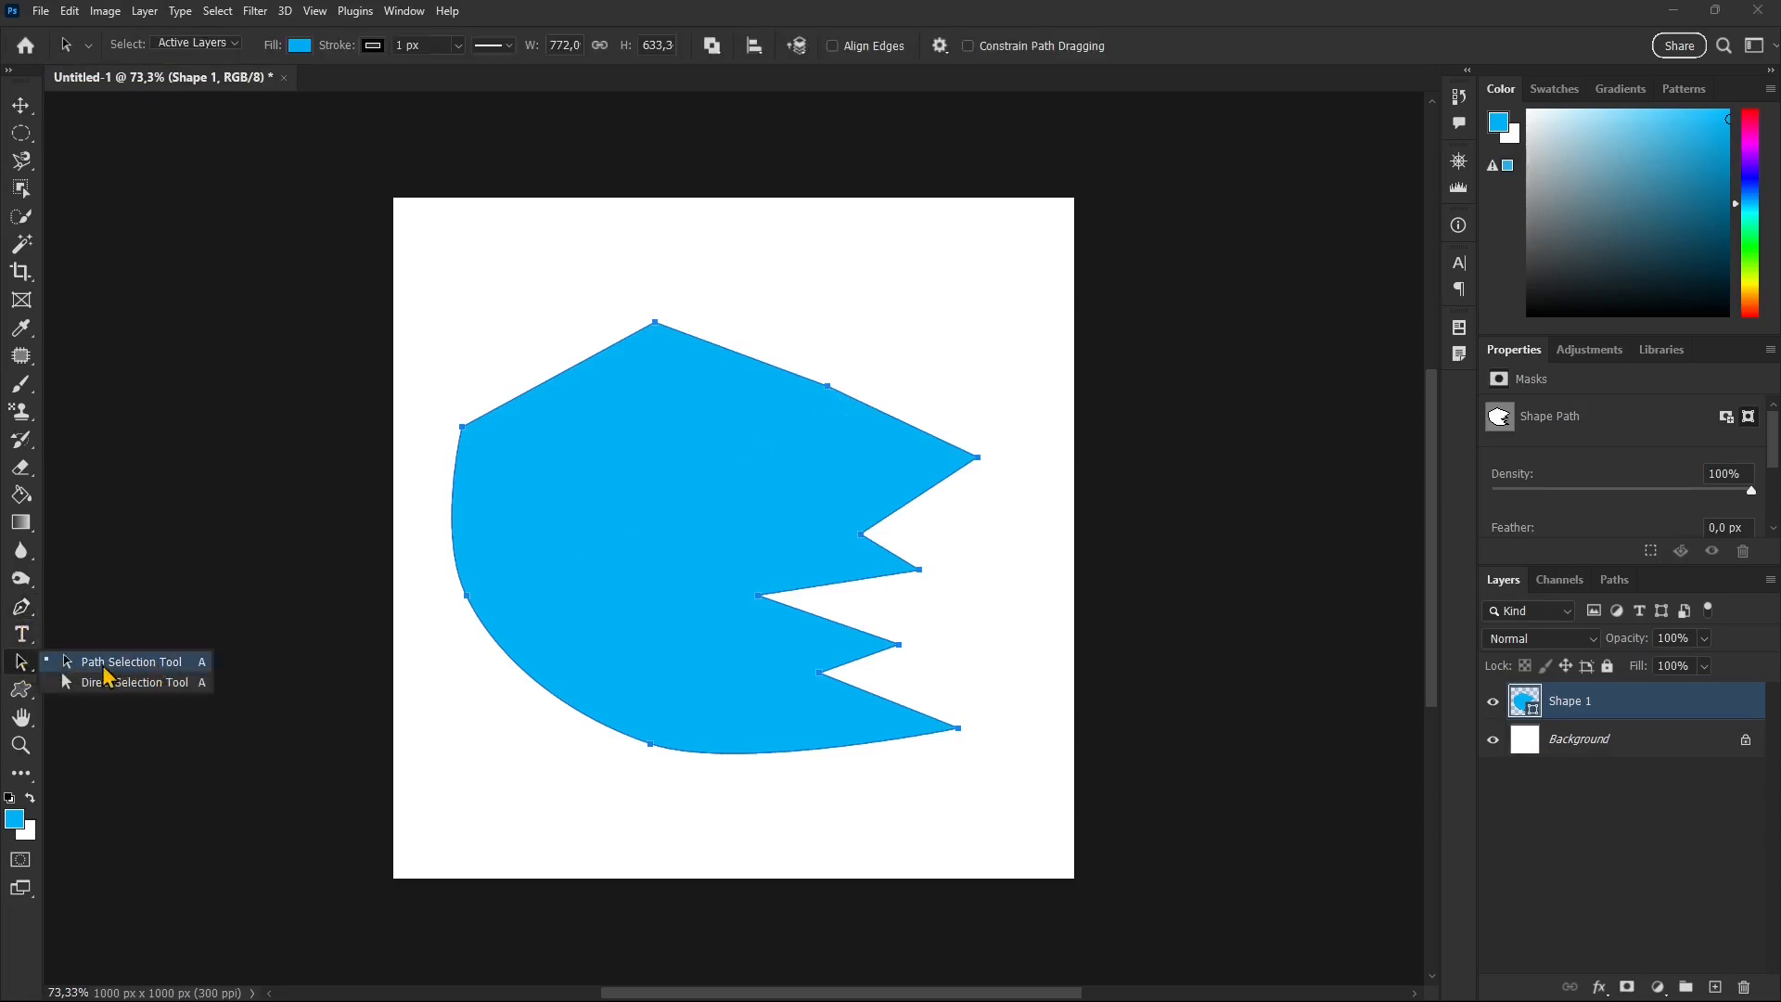
left_click(116, 663)
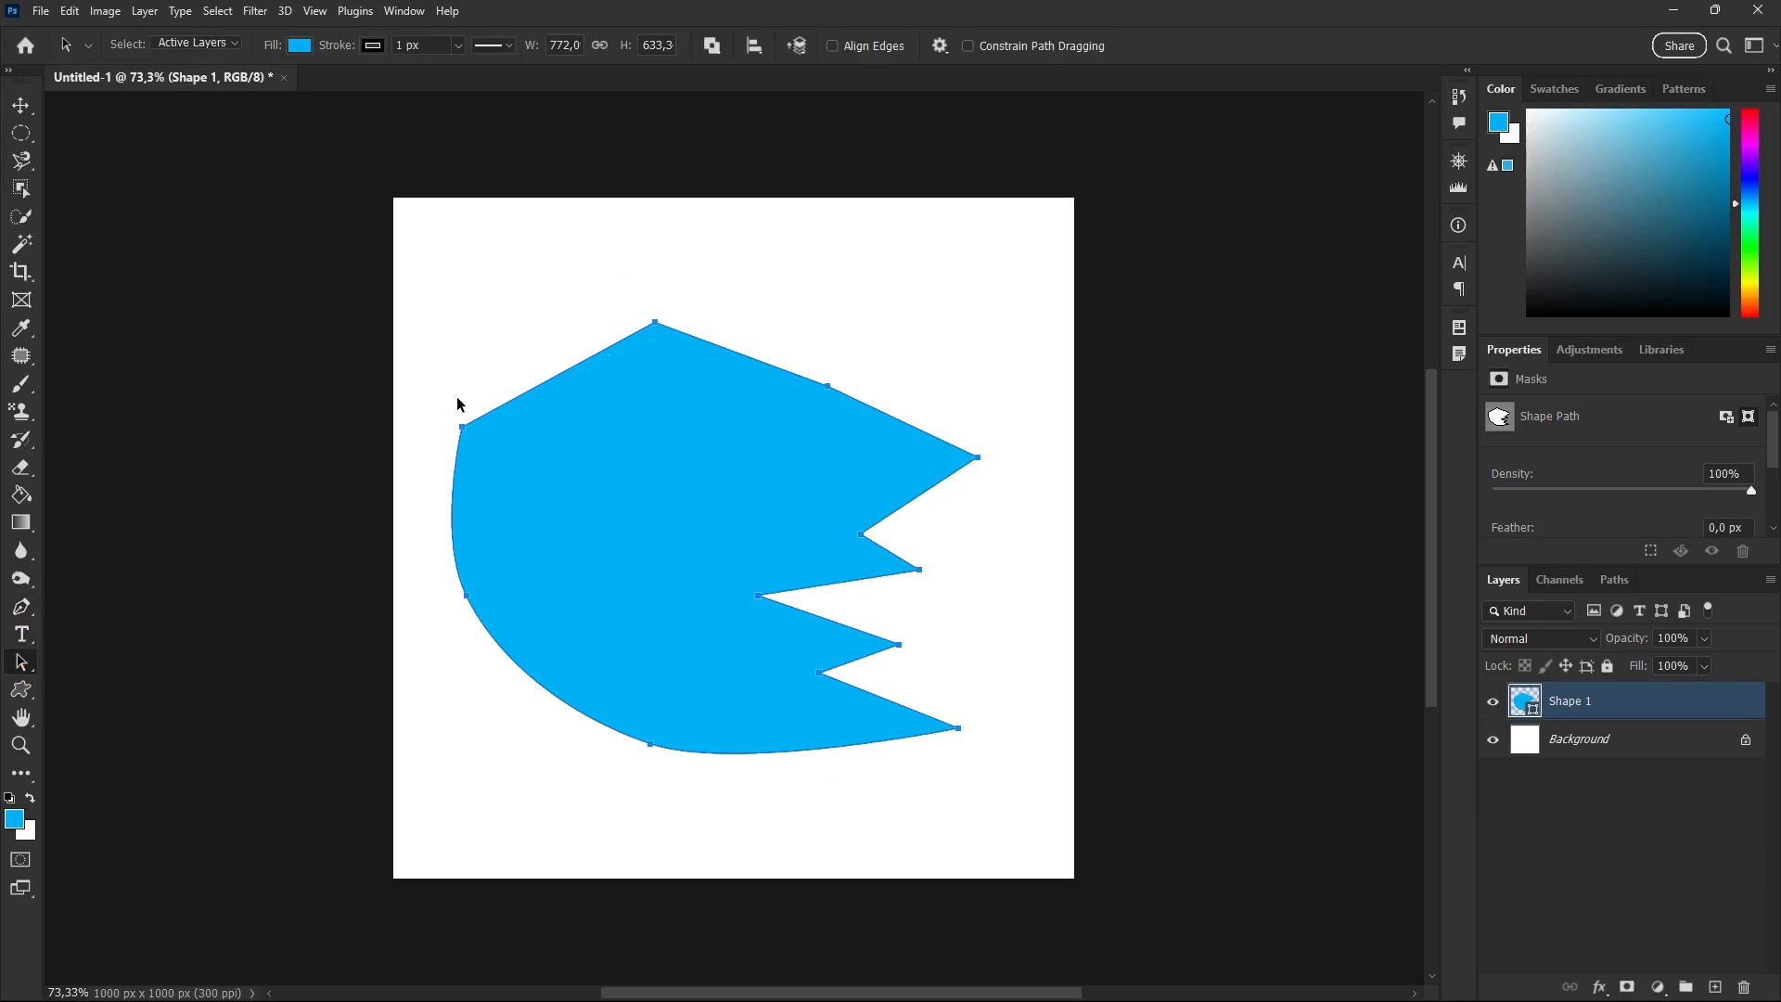
left_click(20, 661)
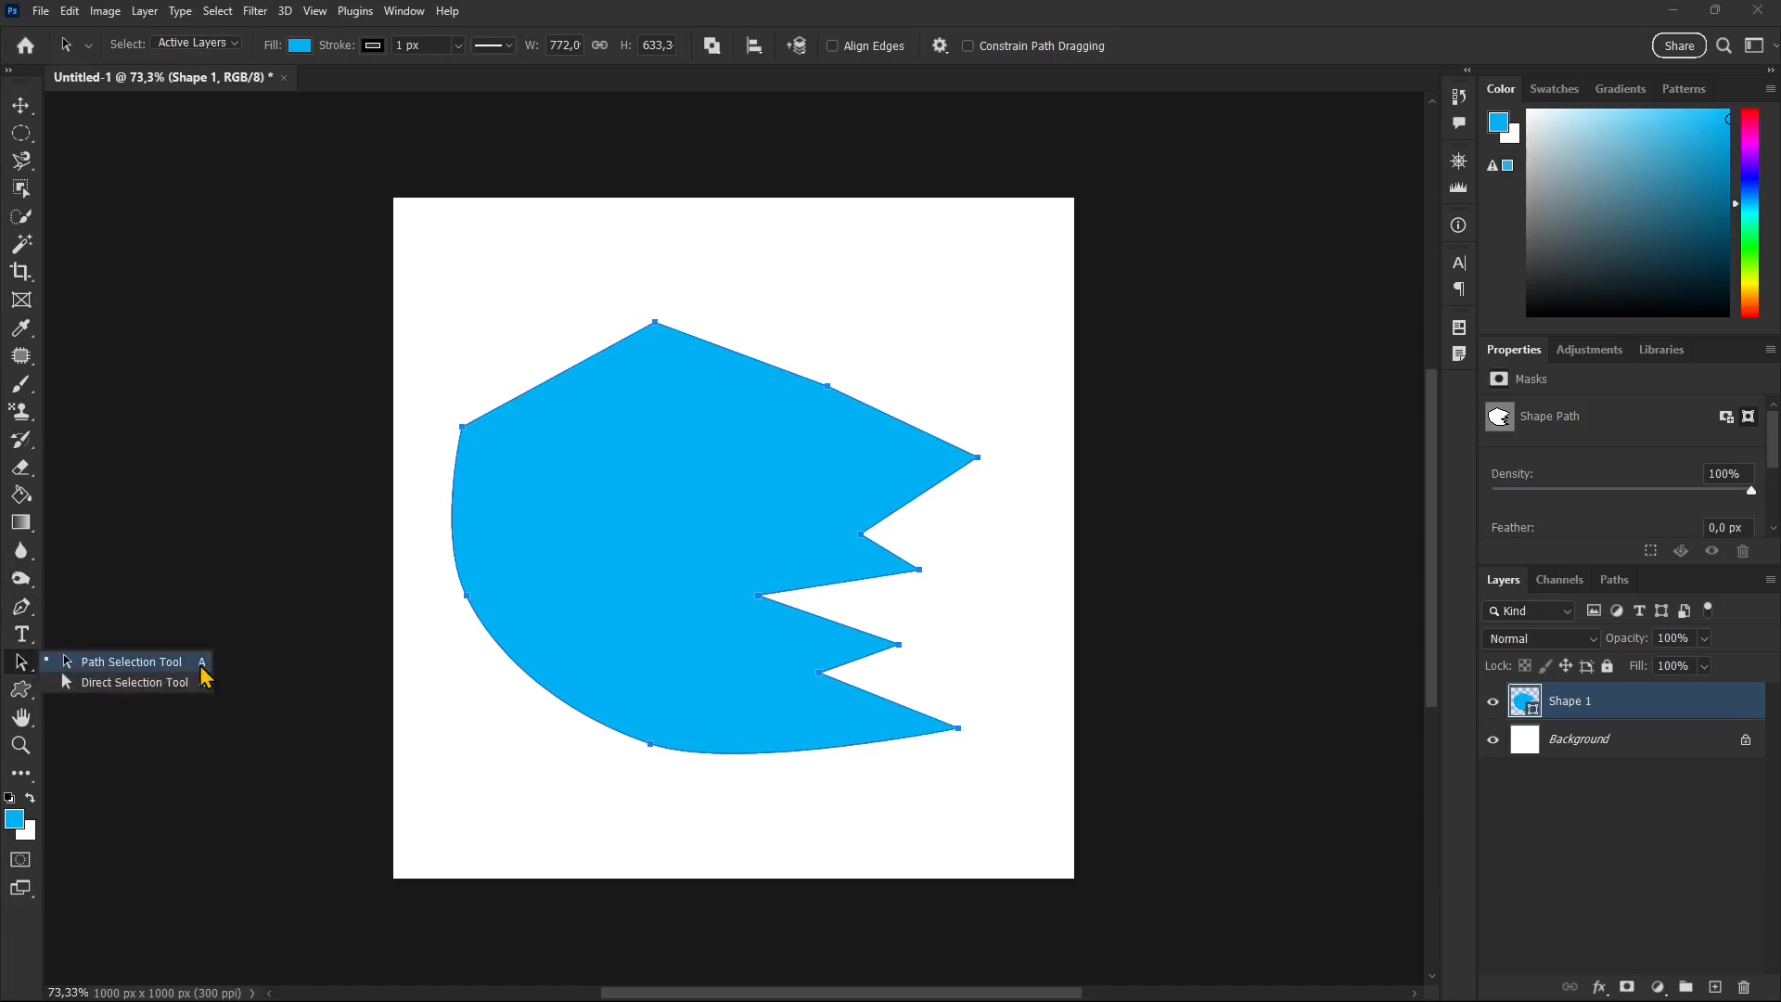
left_click(190, 682)
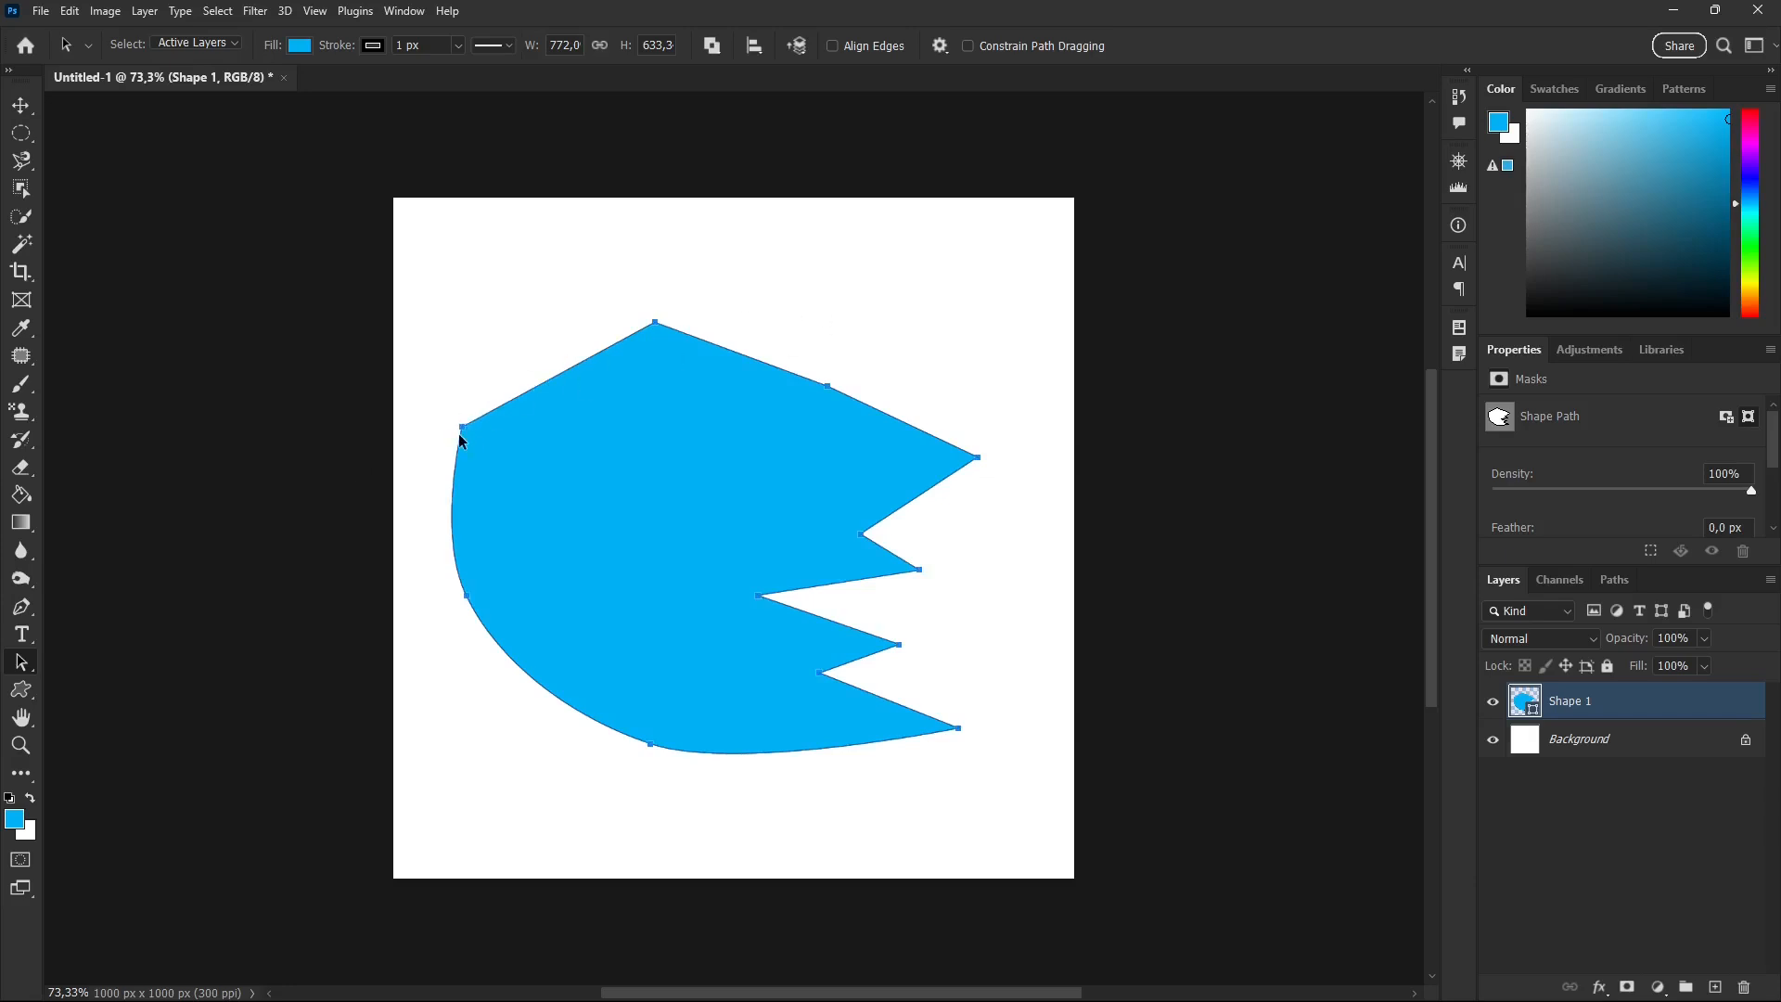
left_click_drag(508, 405, 493, 452)
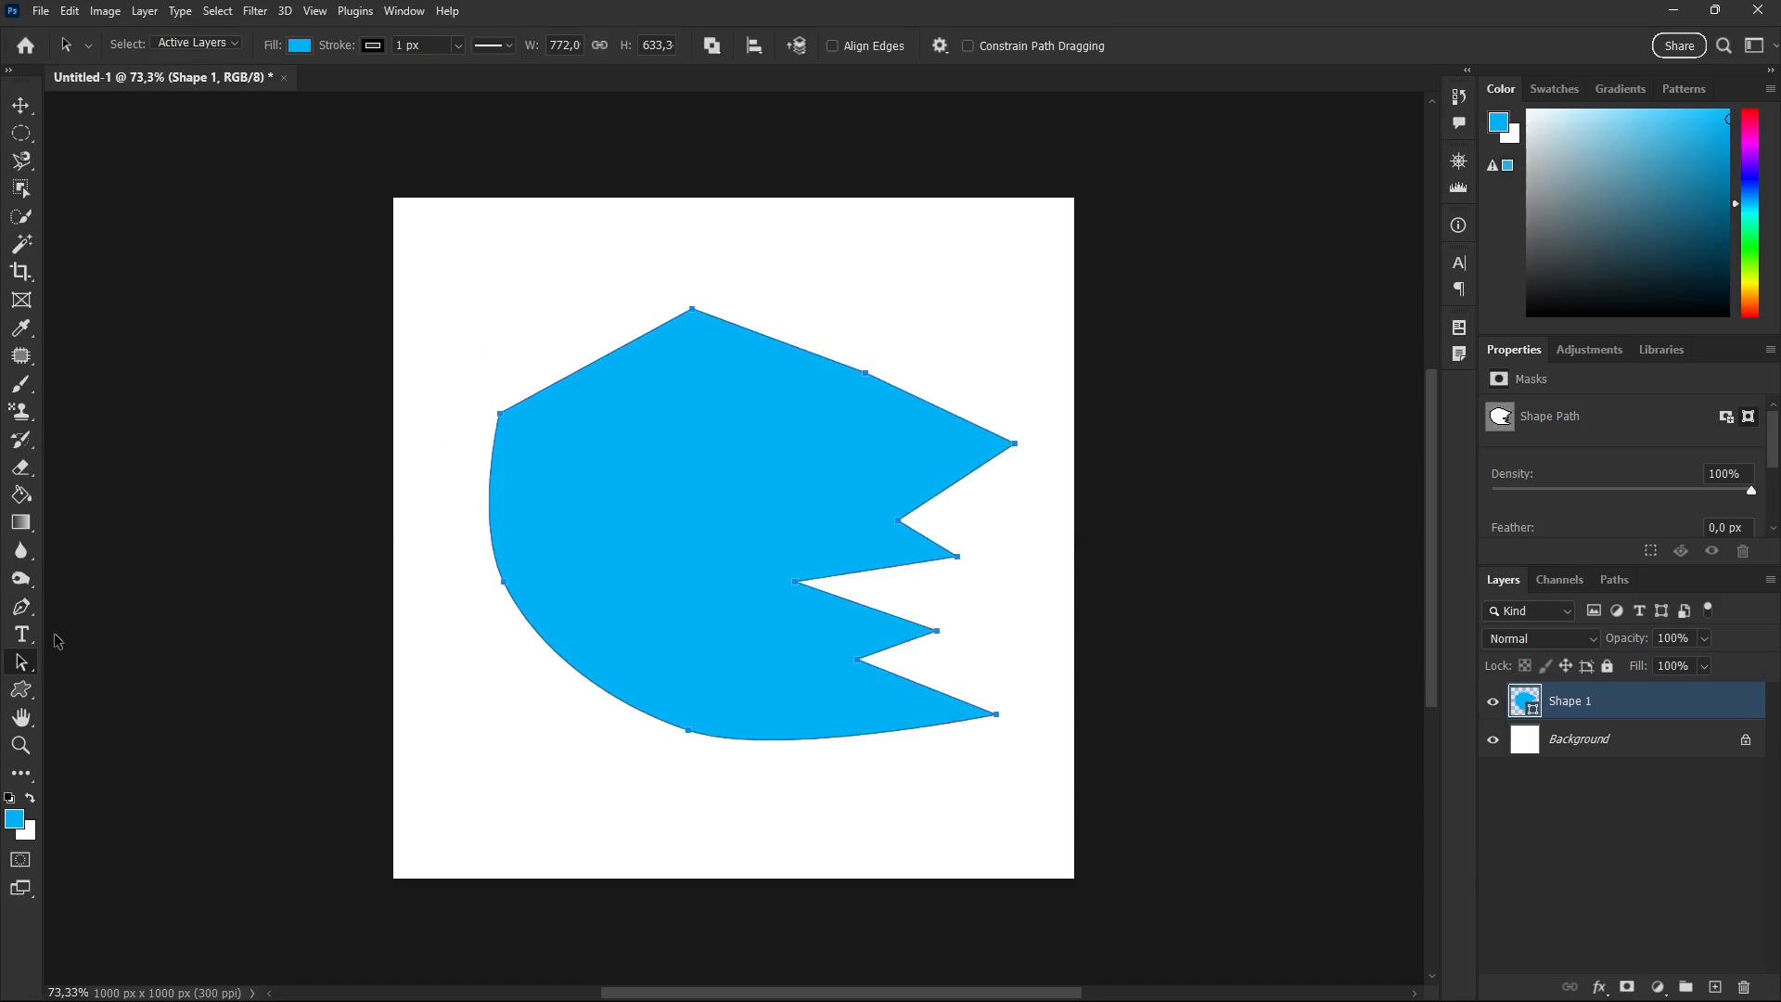
Step: Reshape the blue shape with the Direct Selection Tool by moving individual anchor points along its upper edge and right-hand spikes
left_click(18, 666)
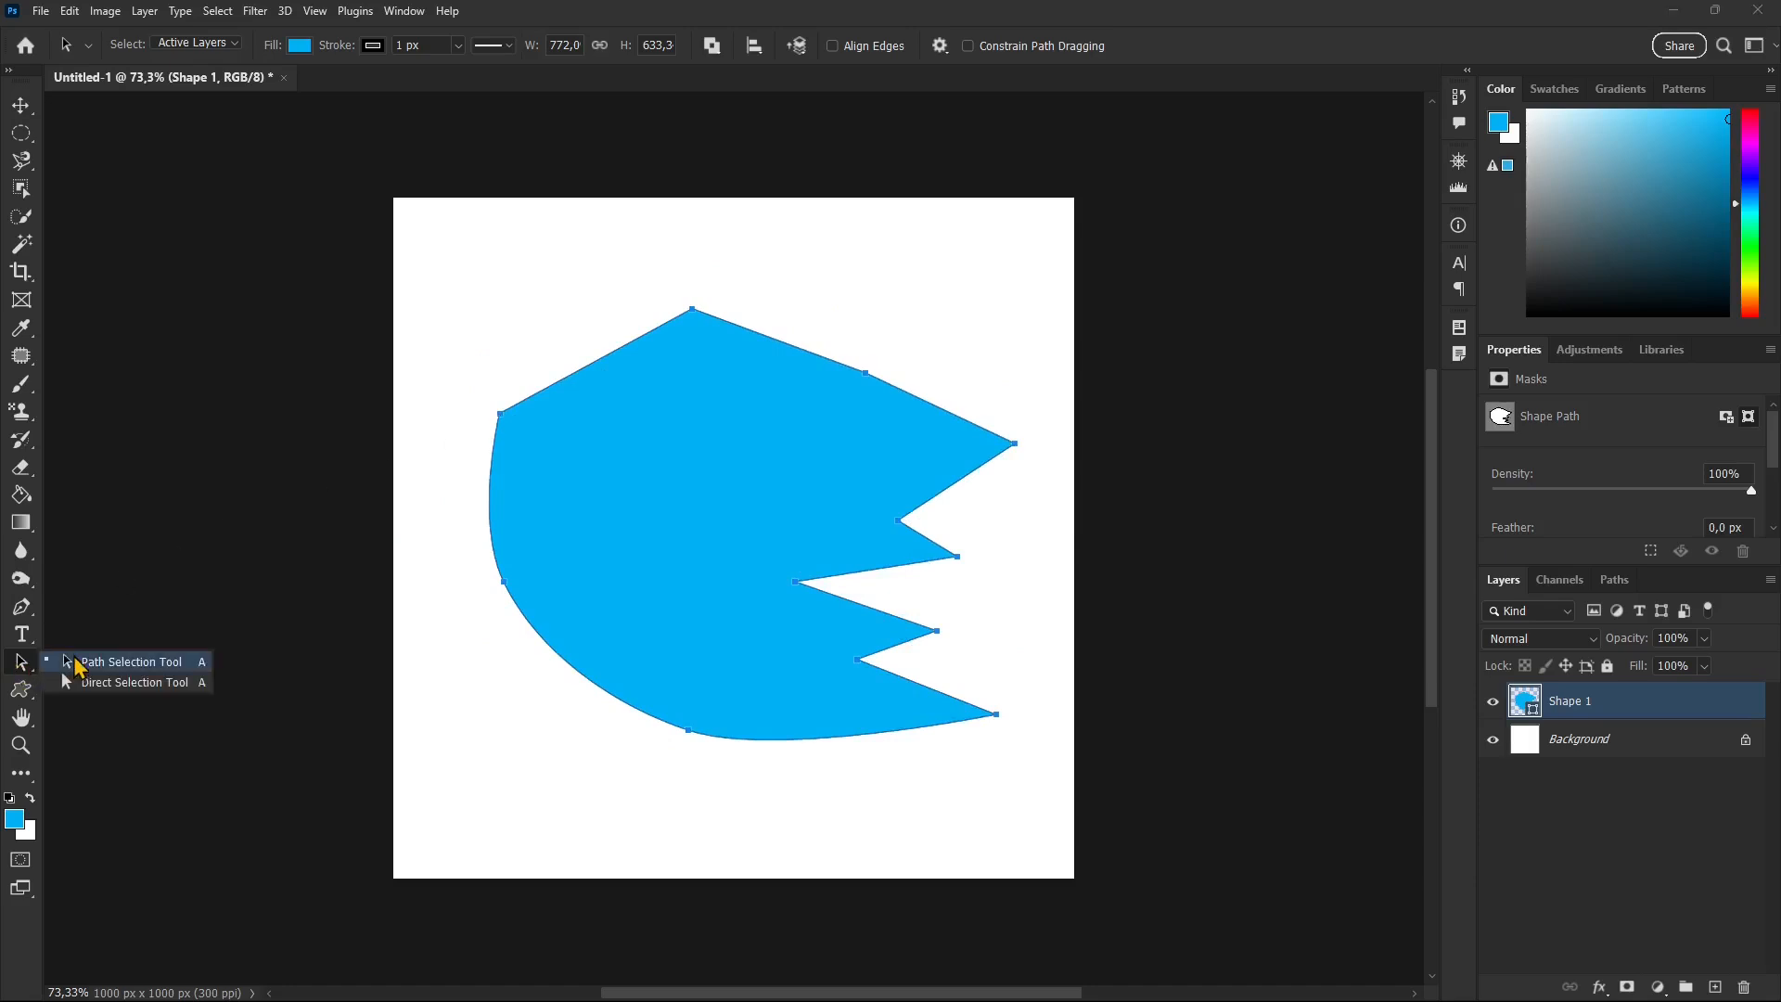
left_click(93, 684)
left_click_drag(501, 419, 612, 475)
left_click_drag(870, 378, 752, 396)
left_click_drag(1016, 446, 1022, 401)
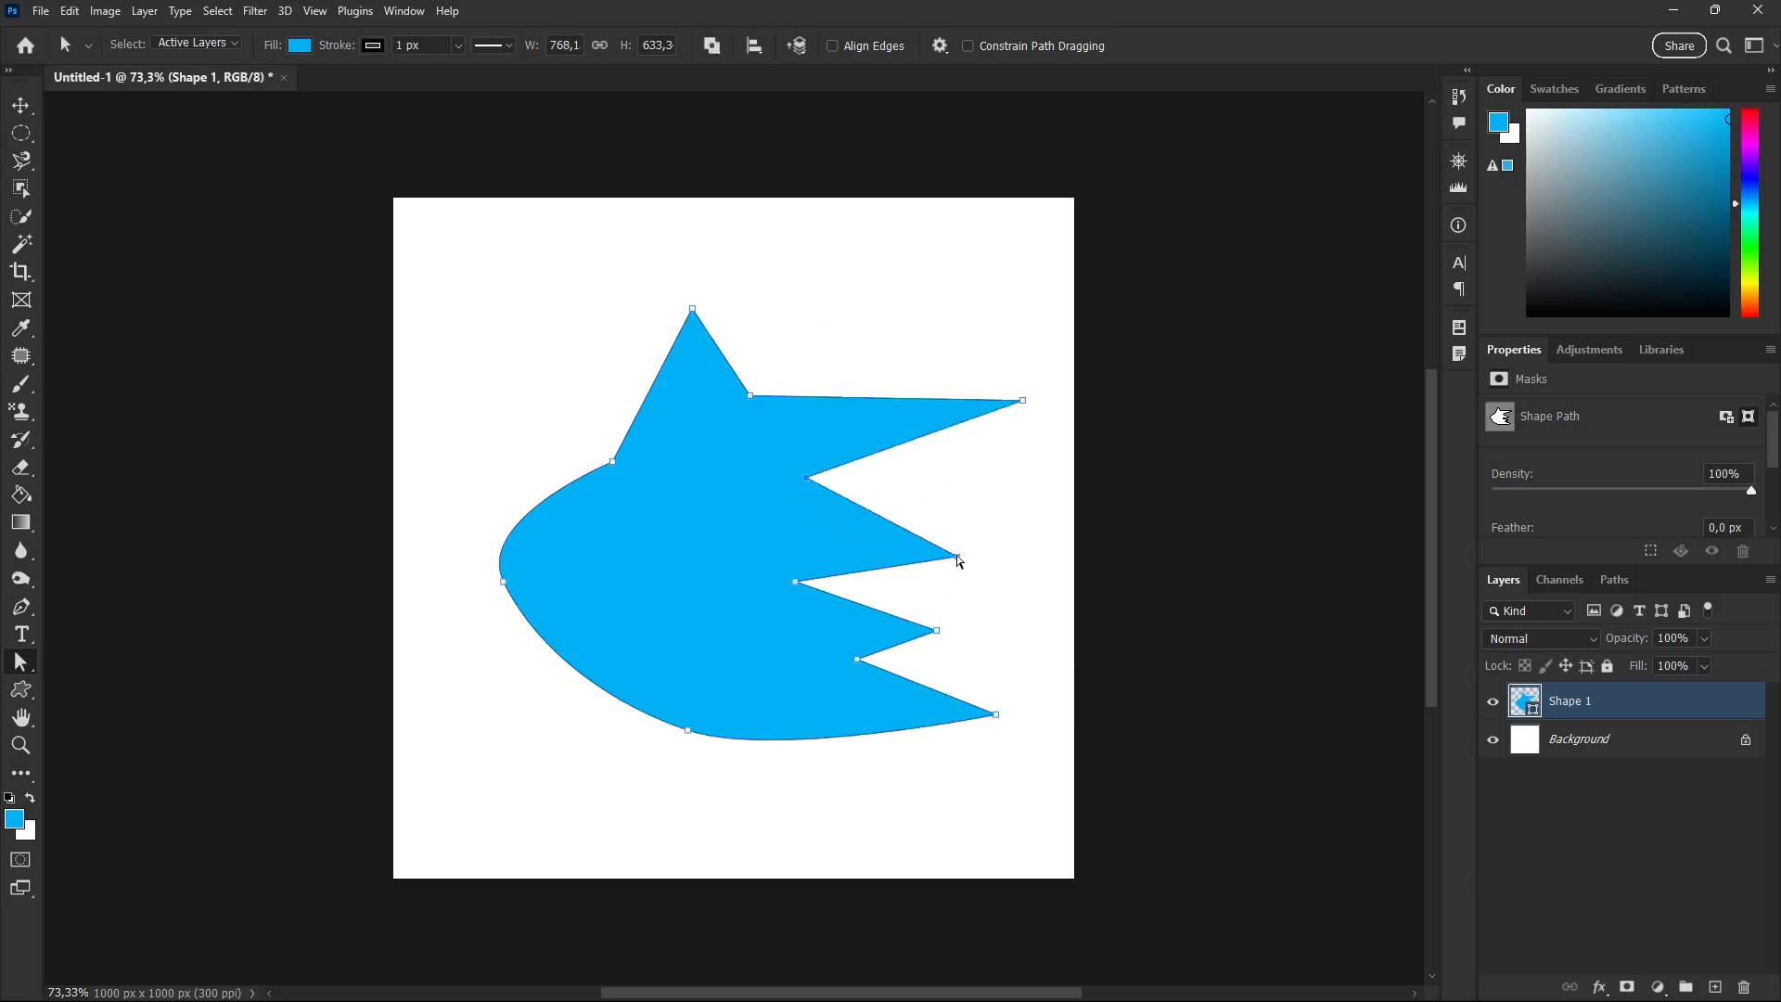
left_click_drag(944, 550, 894, 505)
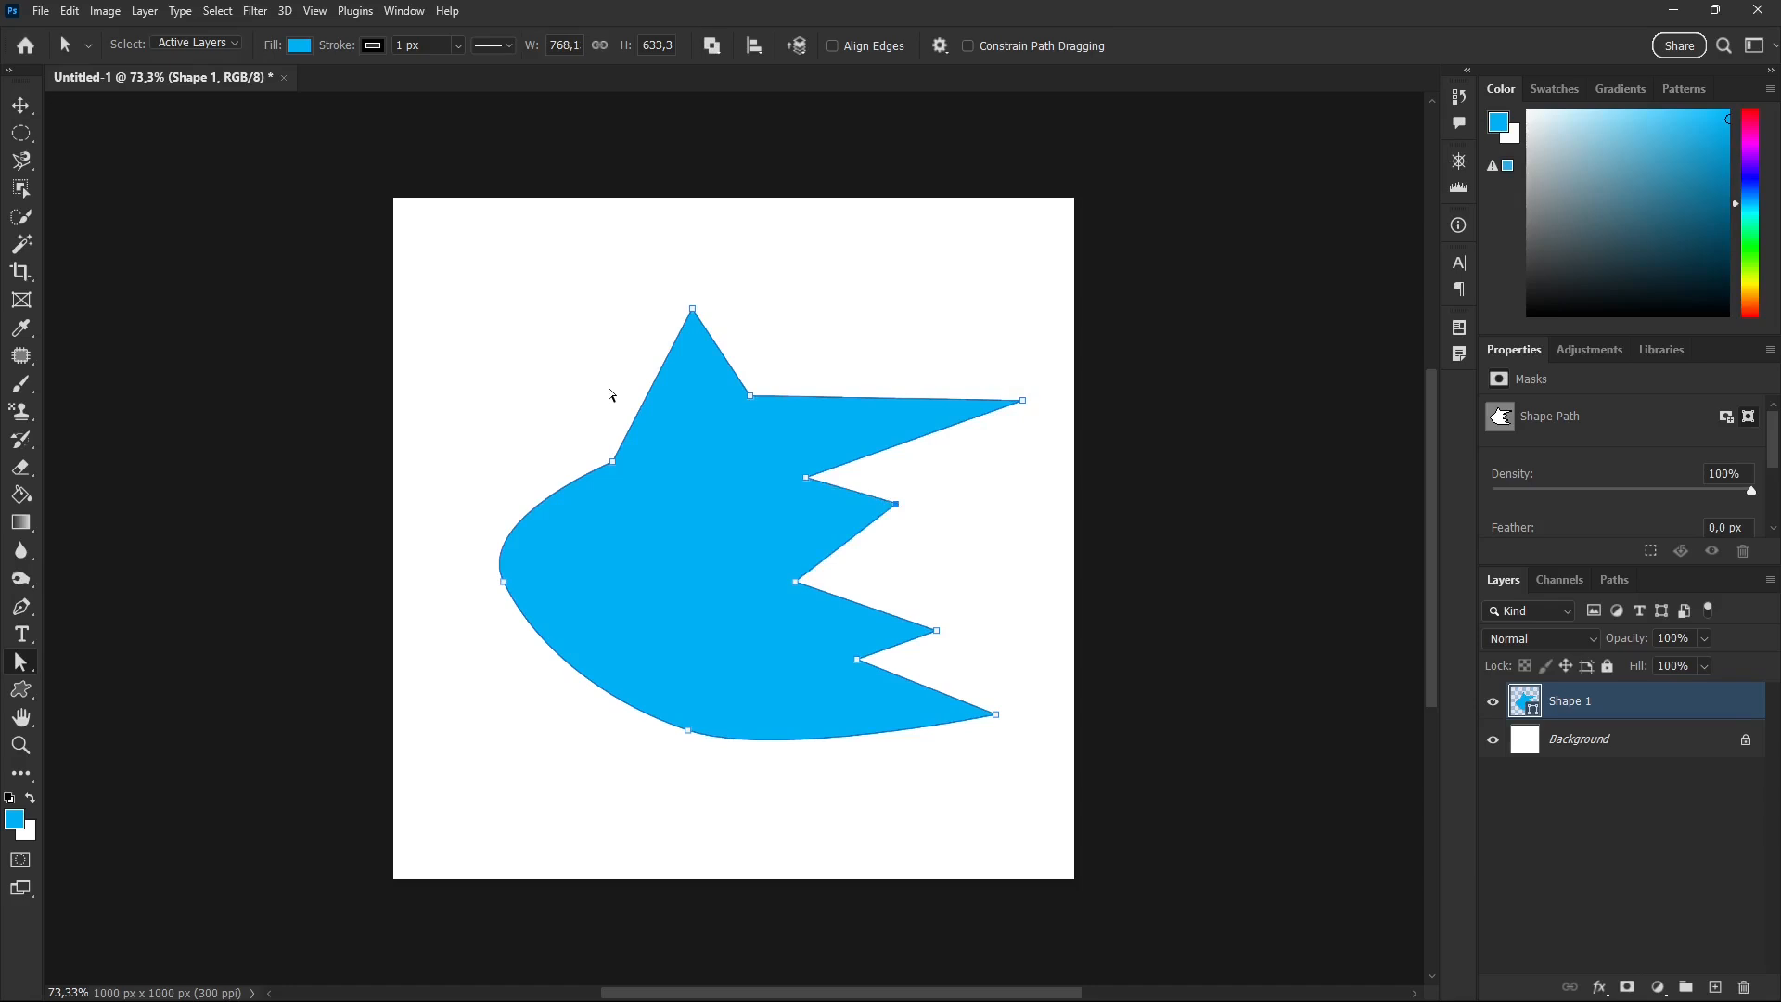
left_click_drag(797, 582, 813, 542)
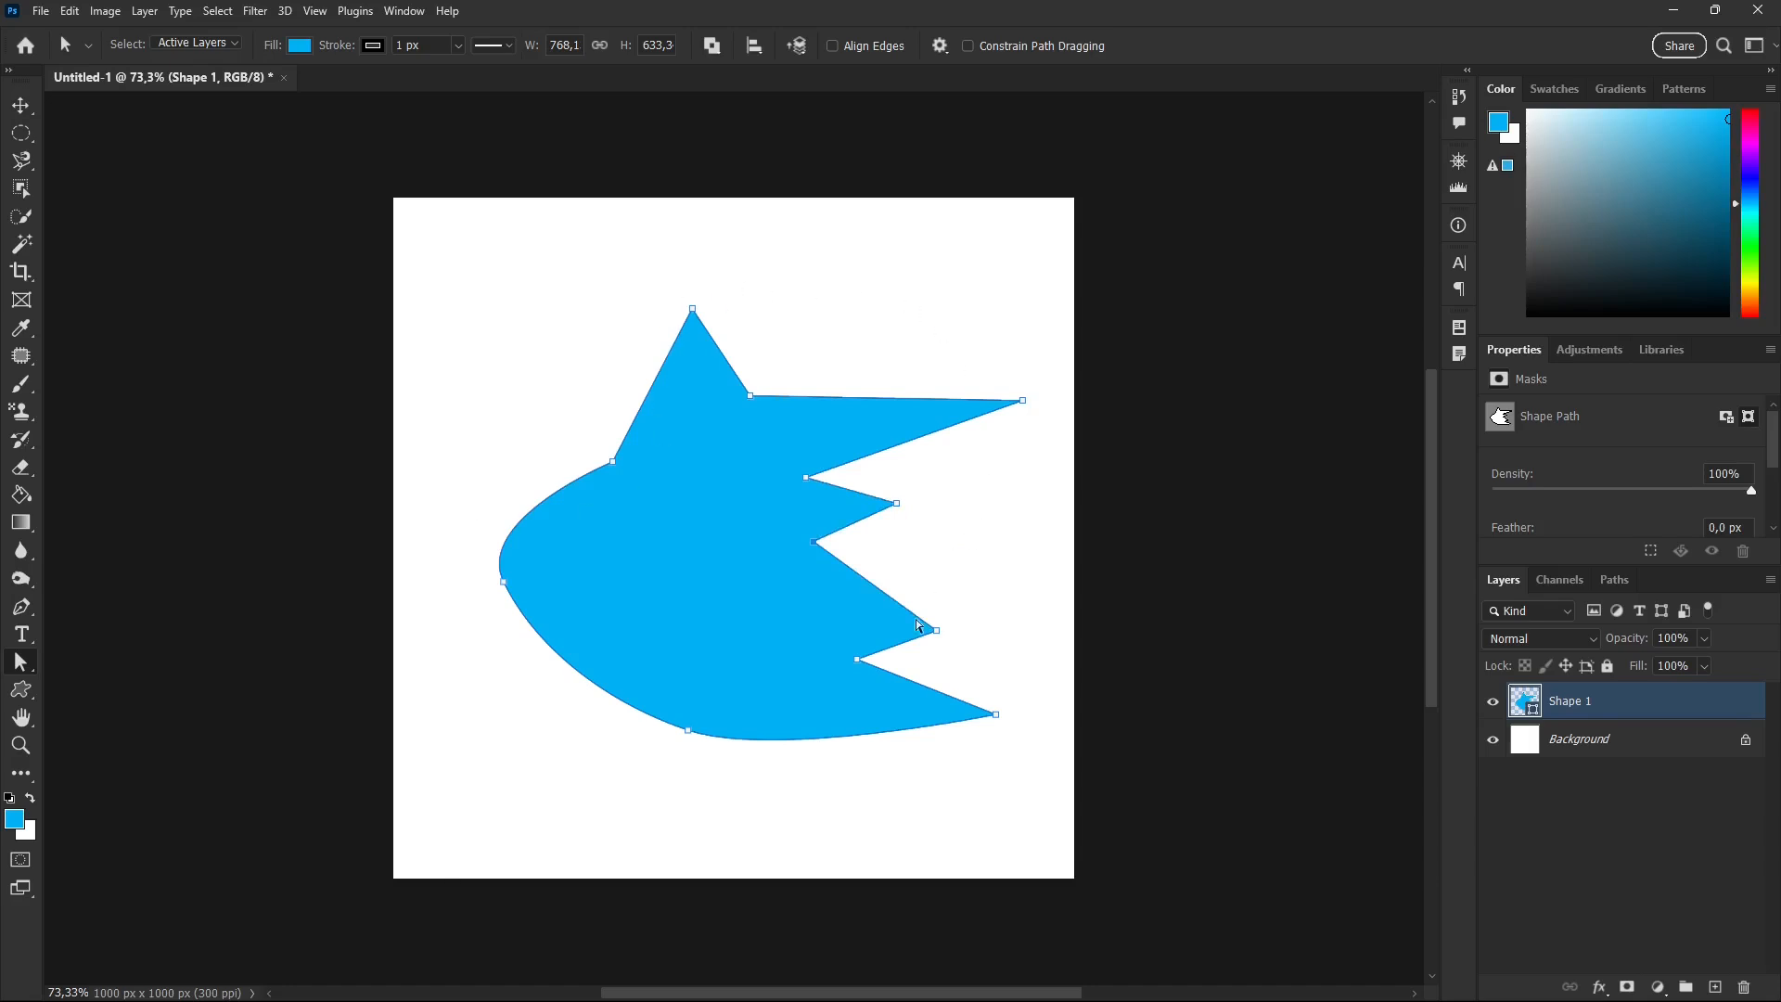
left_click_drag(937, 631, 1004, 581)
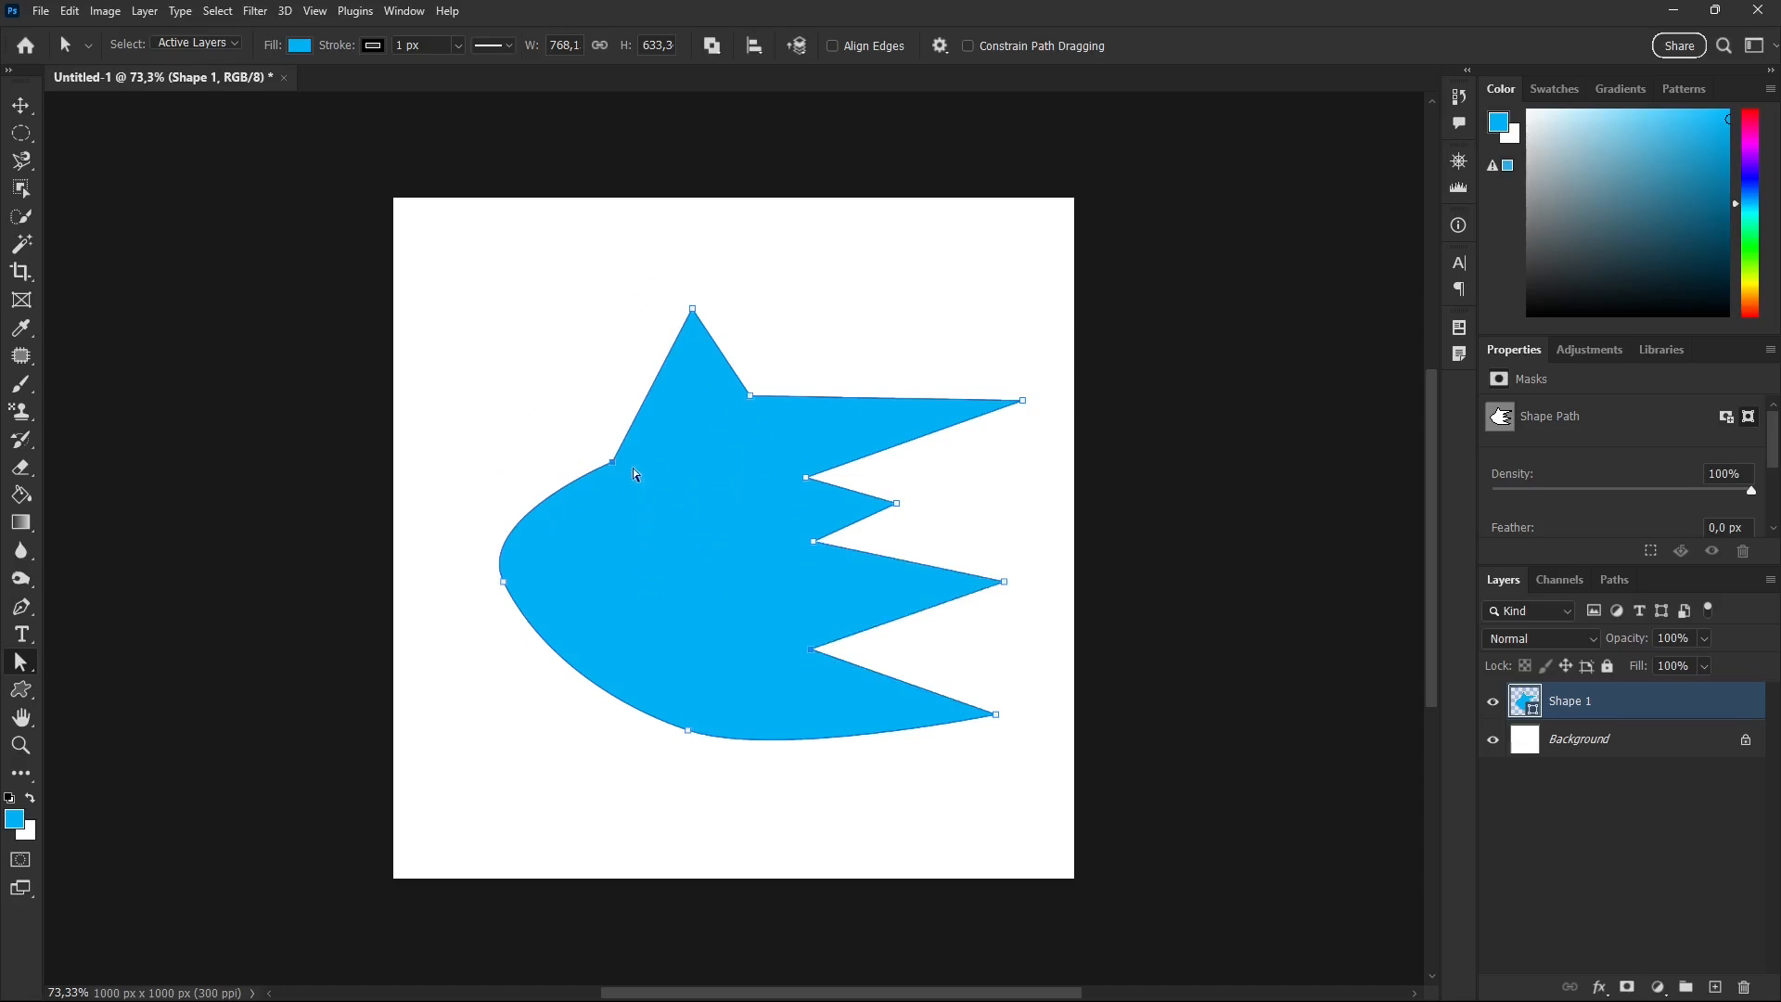
left_click_drag(613, 463, 587, 336)
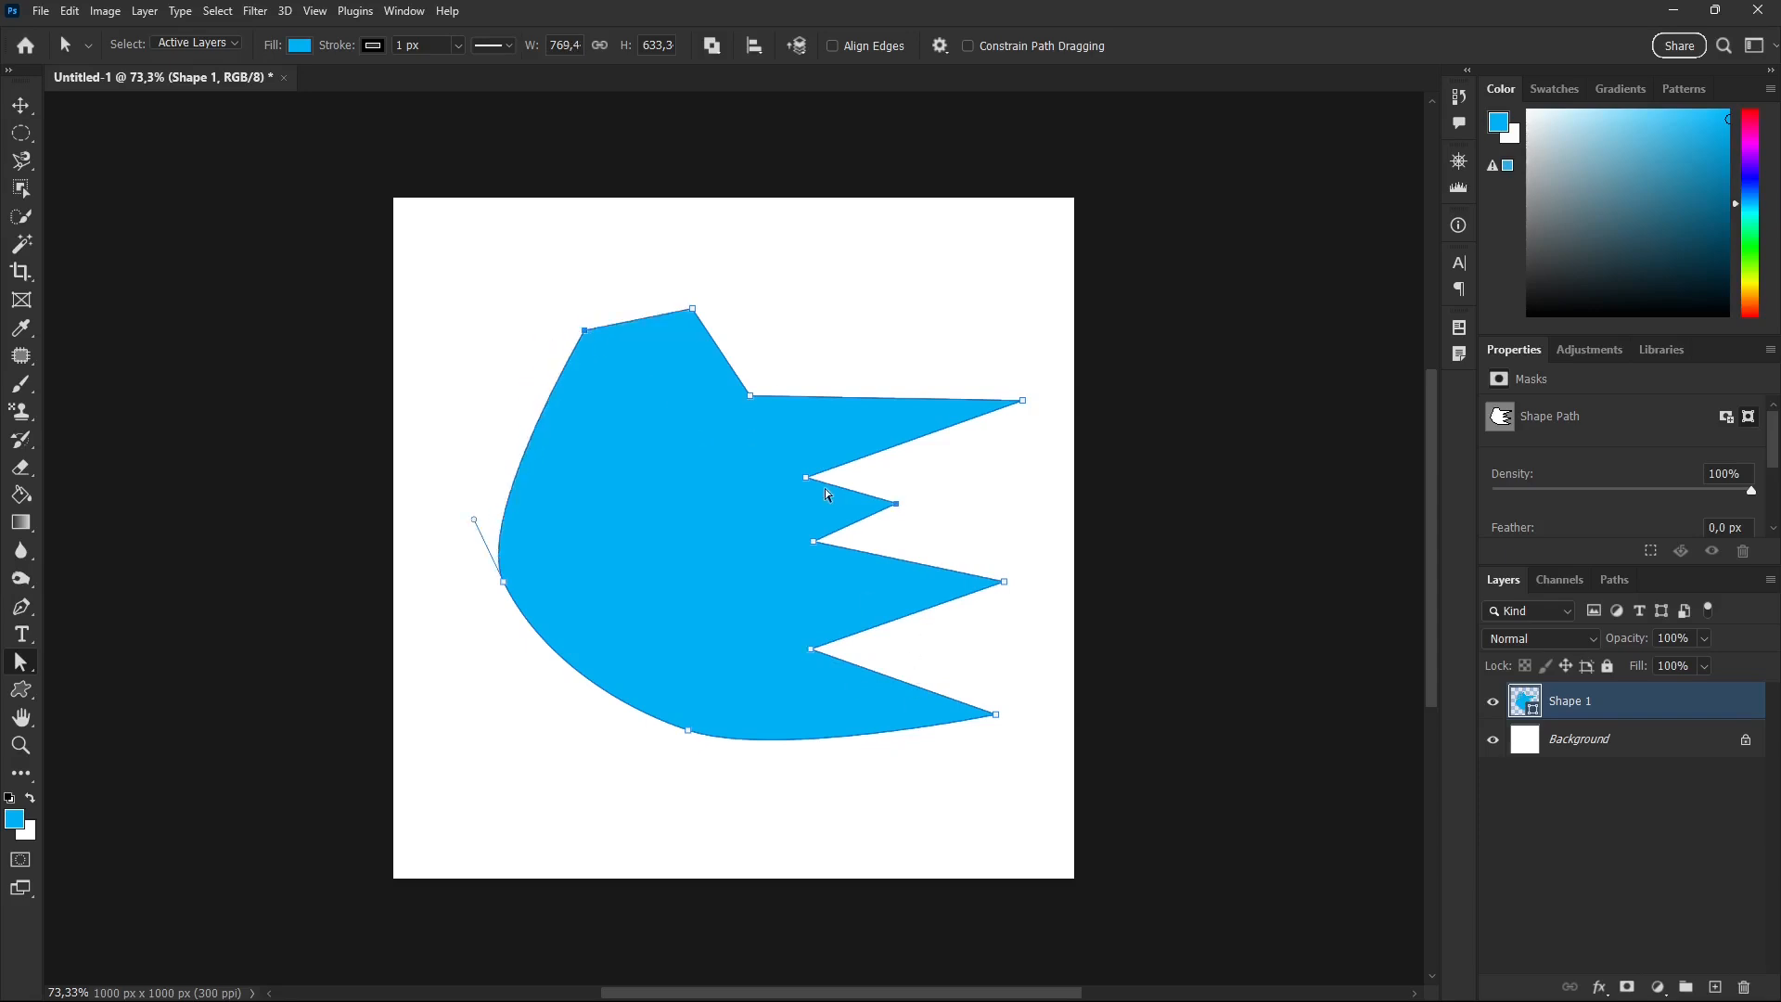
Step: Deepen the notches between the blue shape's spikes and pull its lower edge and lowest spike upward by moving anchor points
left_click_drag(754, 400, 656, 406)
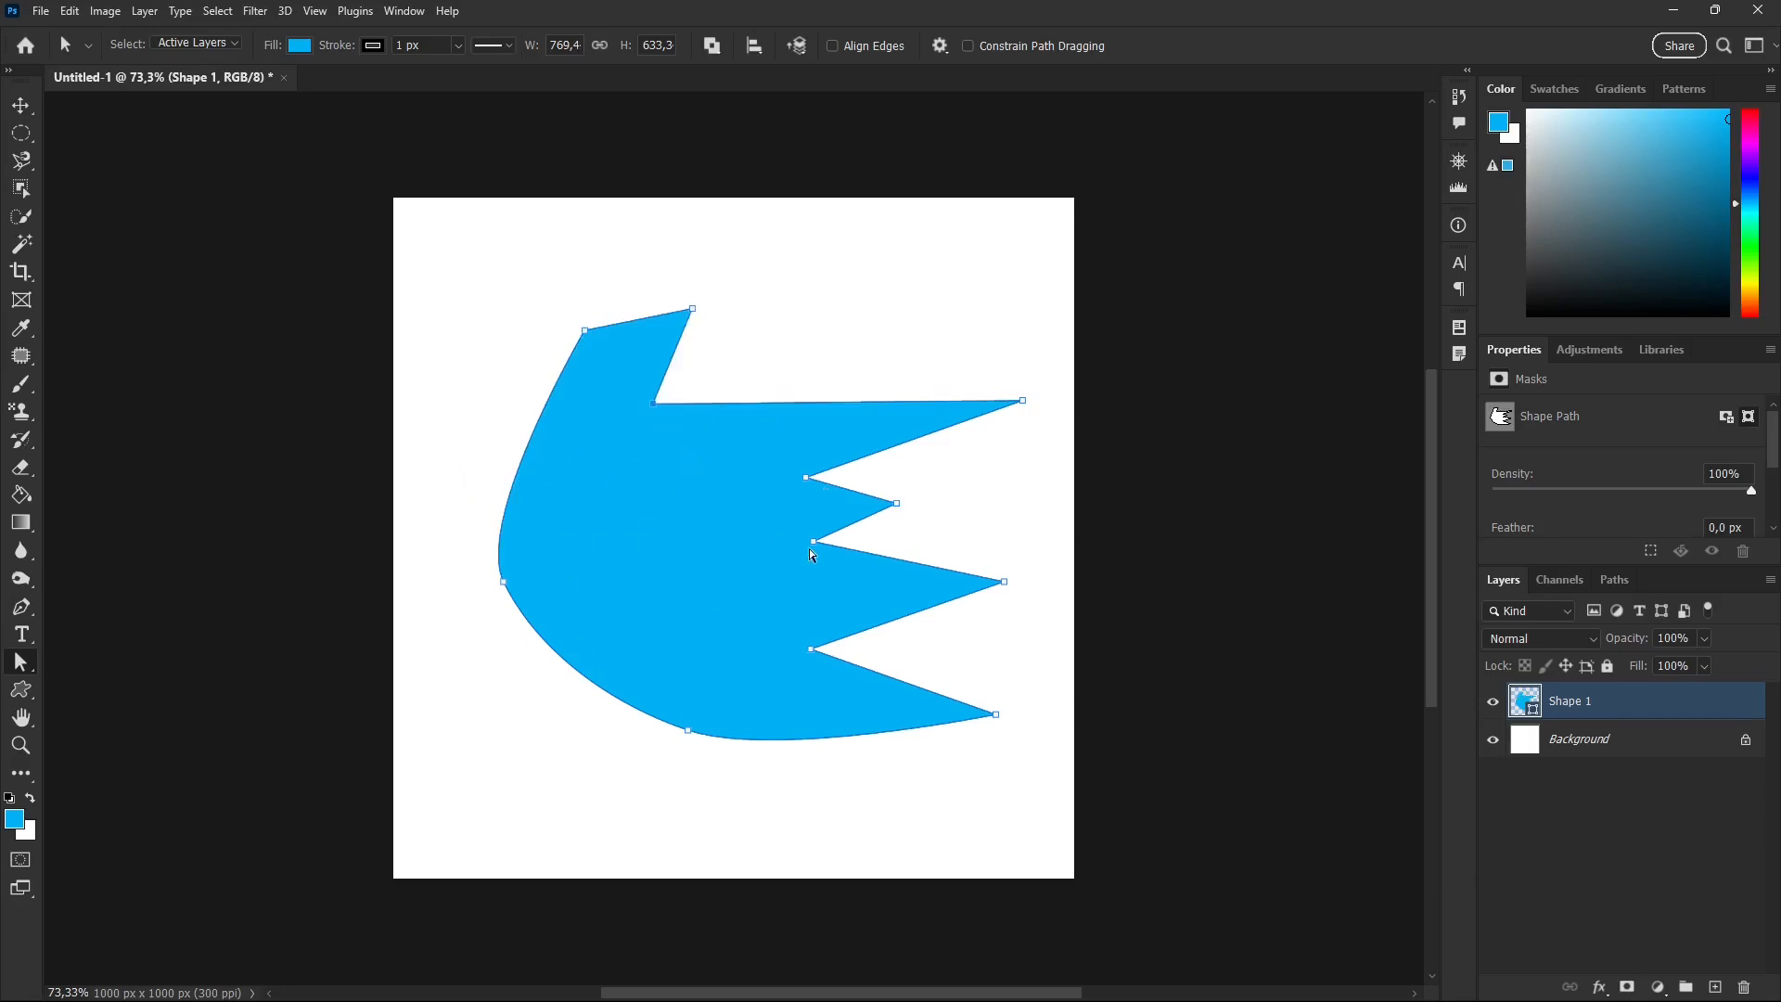
left_click_drag(815, 546, 668, 560)
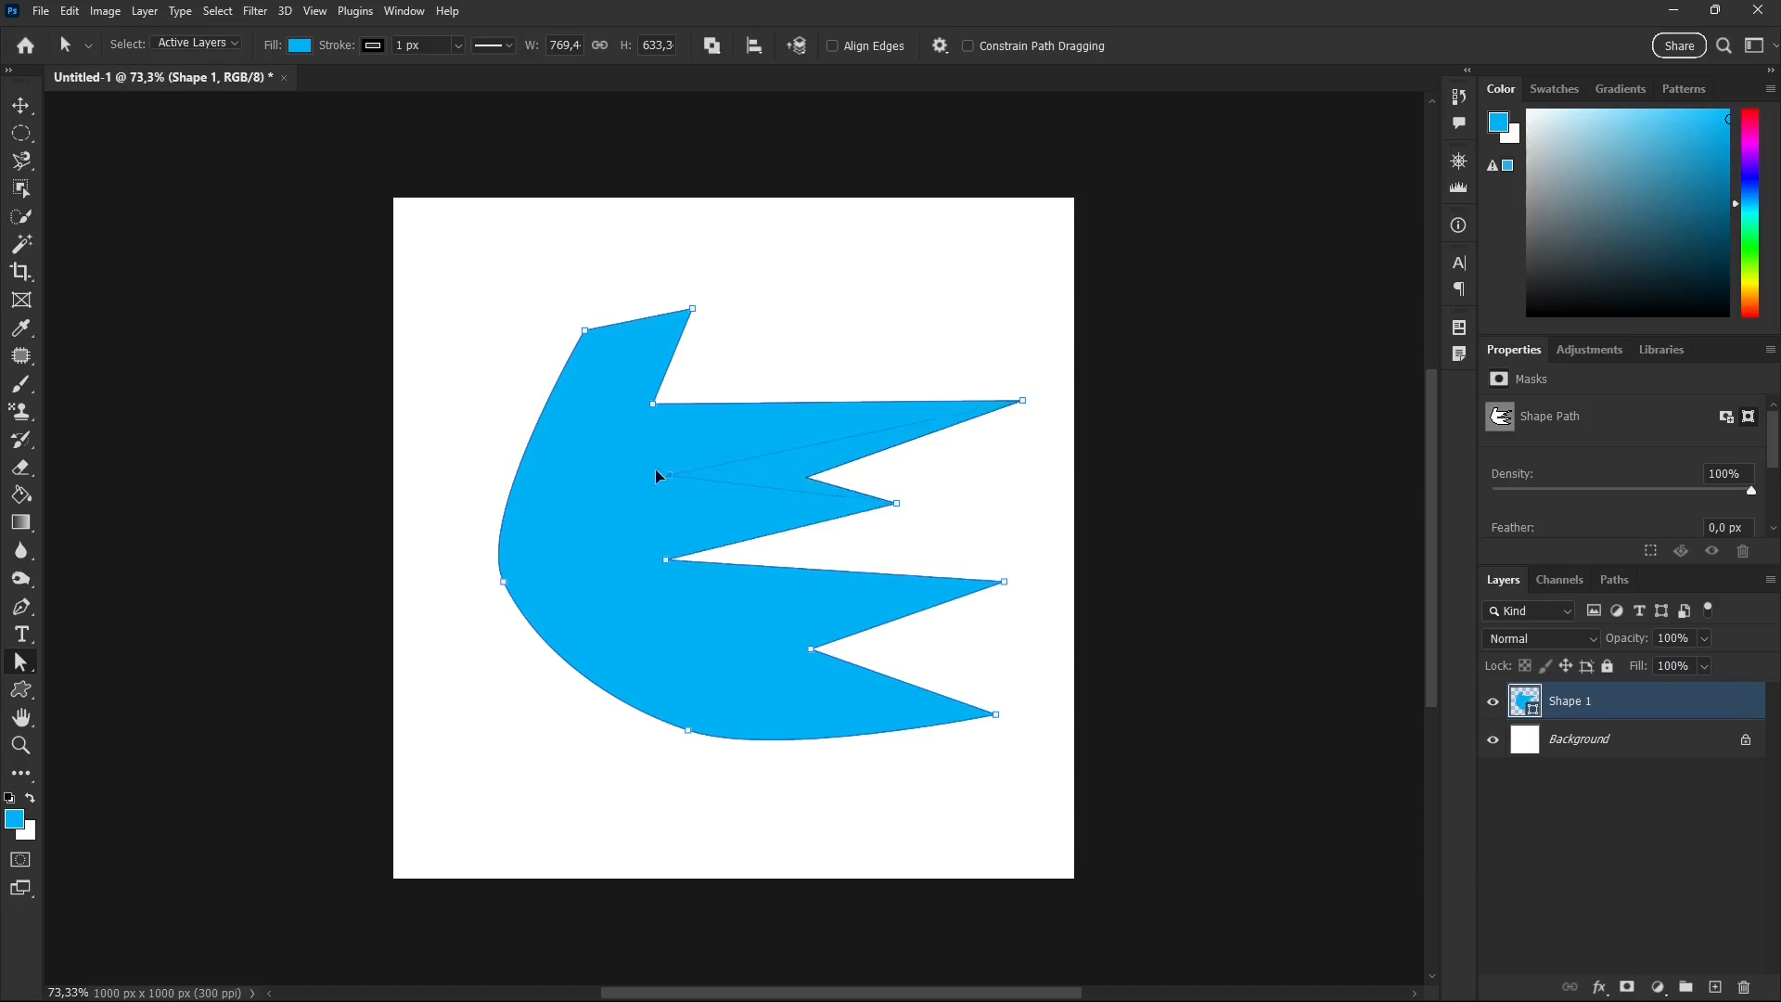
left_click_drag(655, 476, 658, 470)
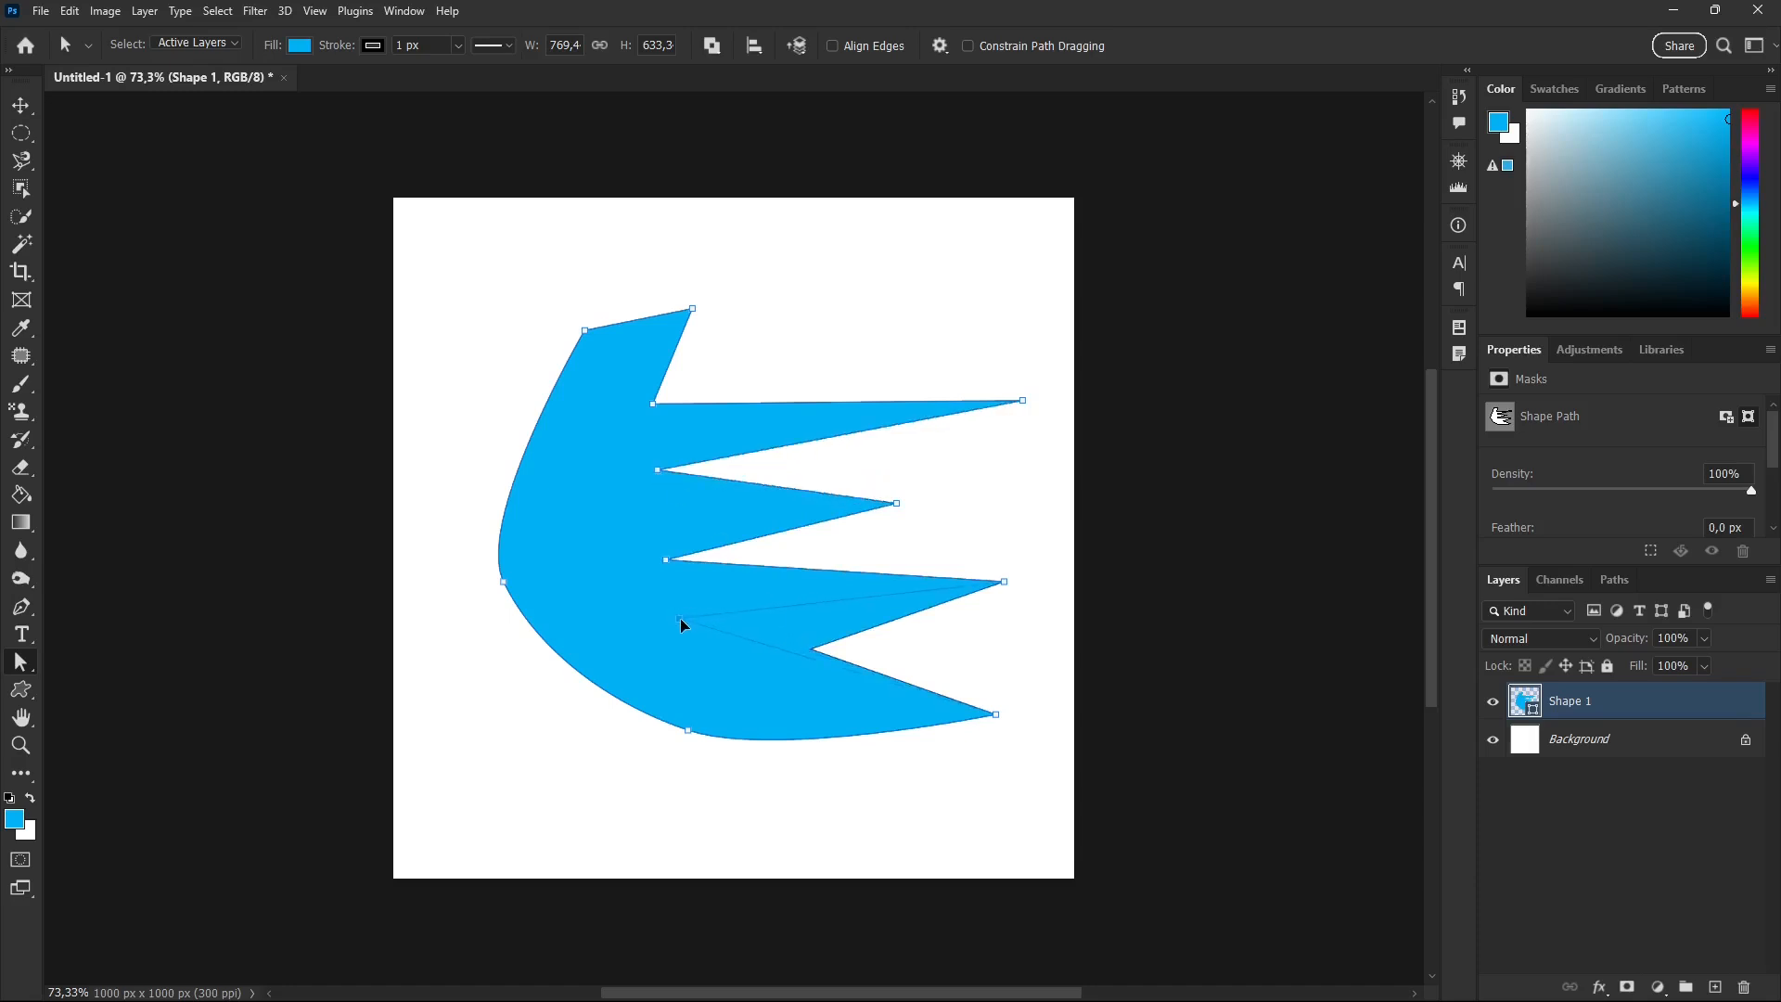
left_click_drag(701, 640, 694, 636)
left_click_drag(915, 693, 922, 668)
left_click_drag(687, 733, 740, 634)
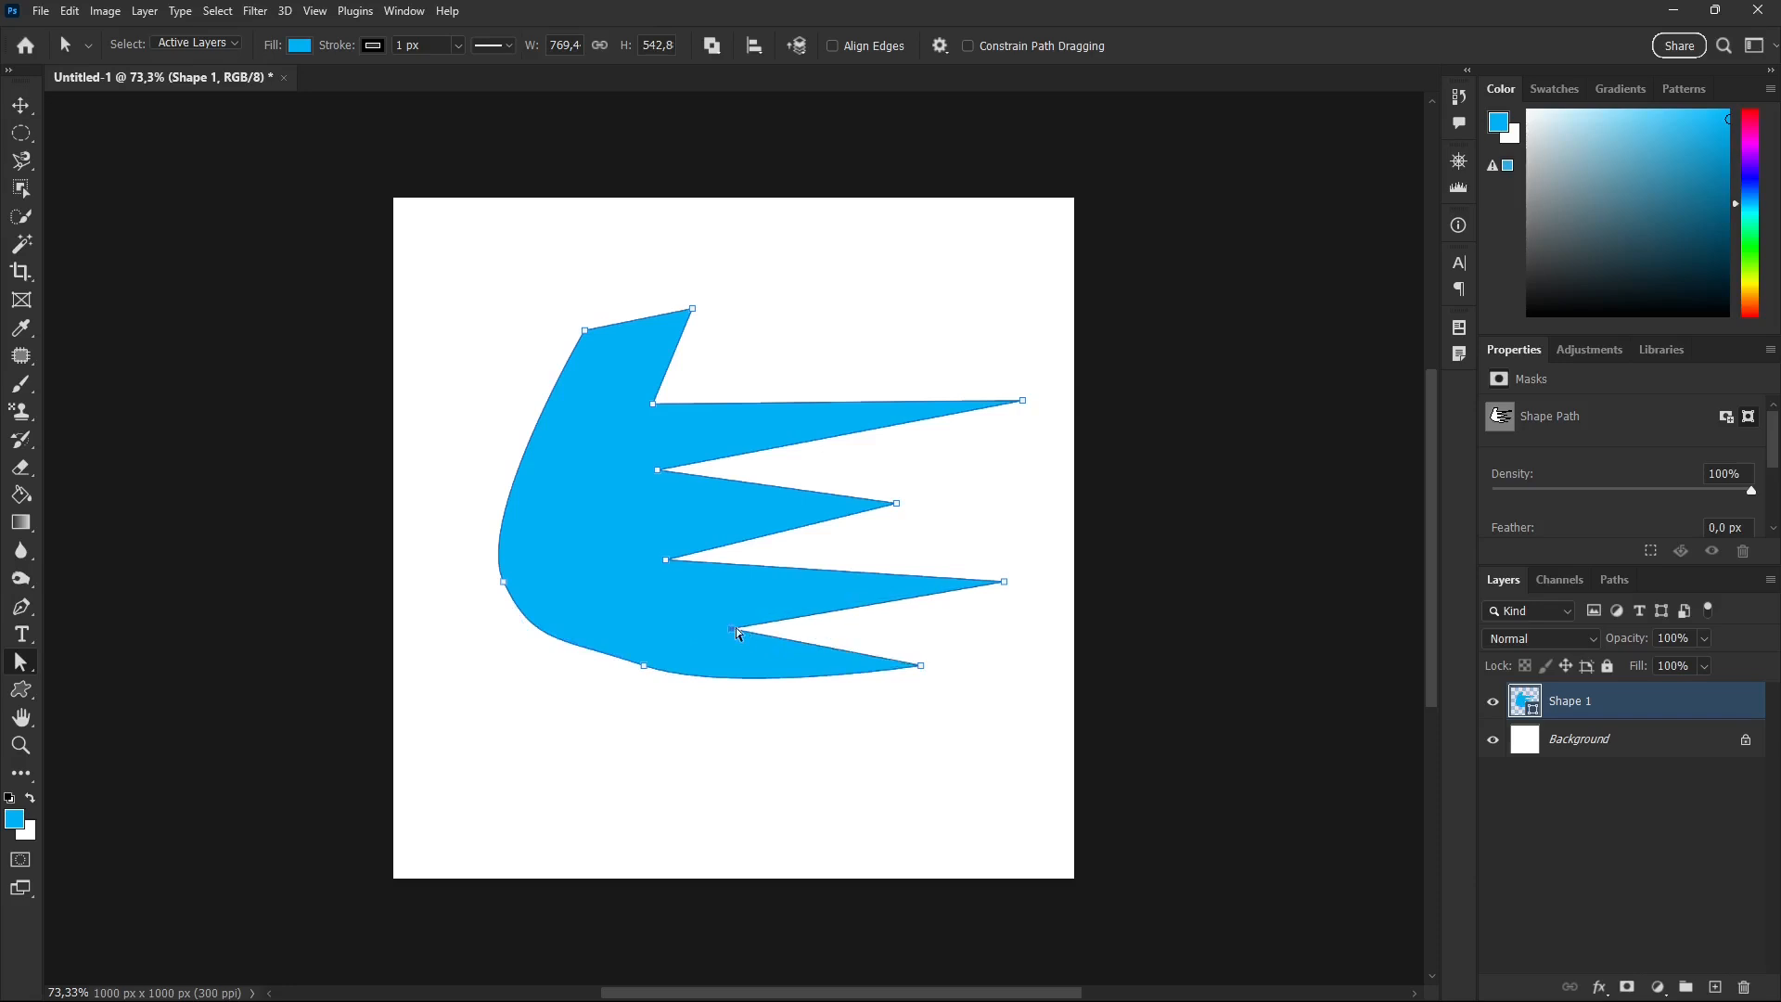
Step: Round the tips of the shape's four right-hand spikes with the Convert Point Tool by pulling out curve handles
right_click(22, 666)
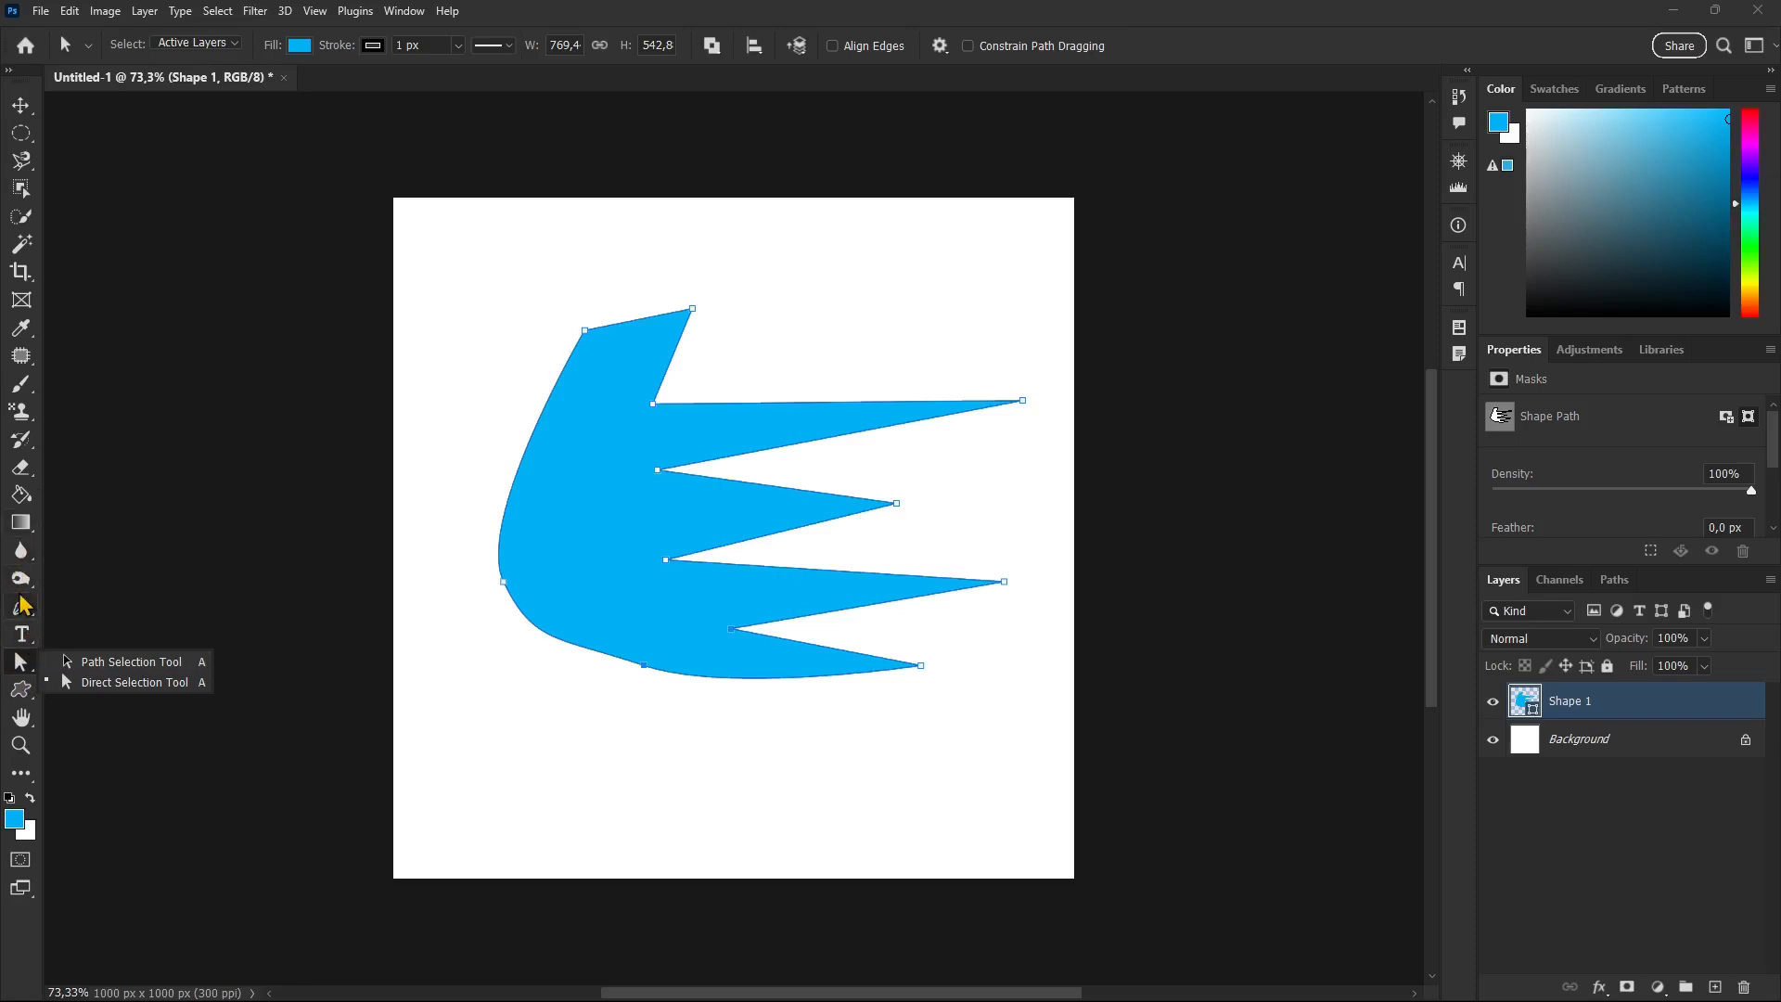
left_click(23, 616)
right_click(24, 618)
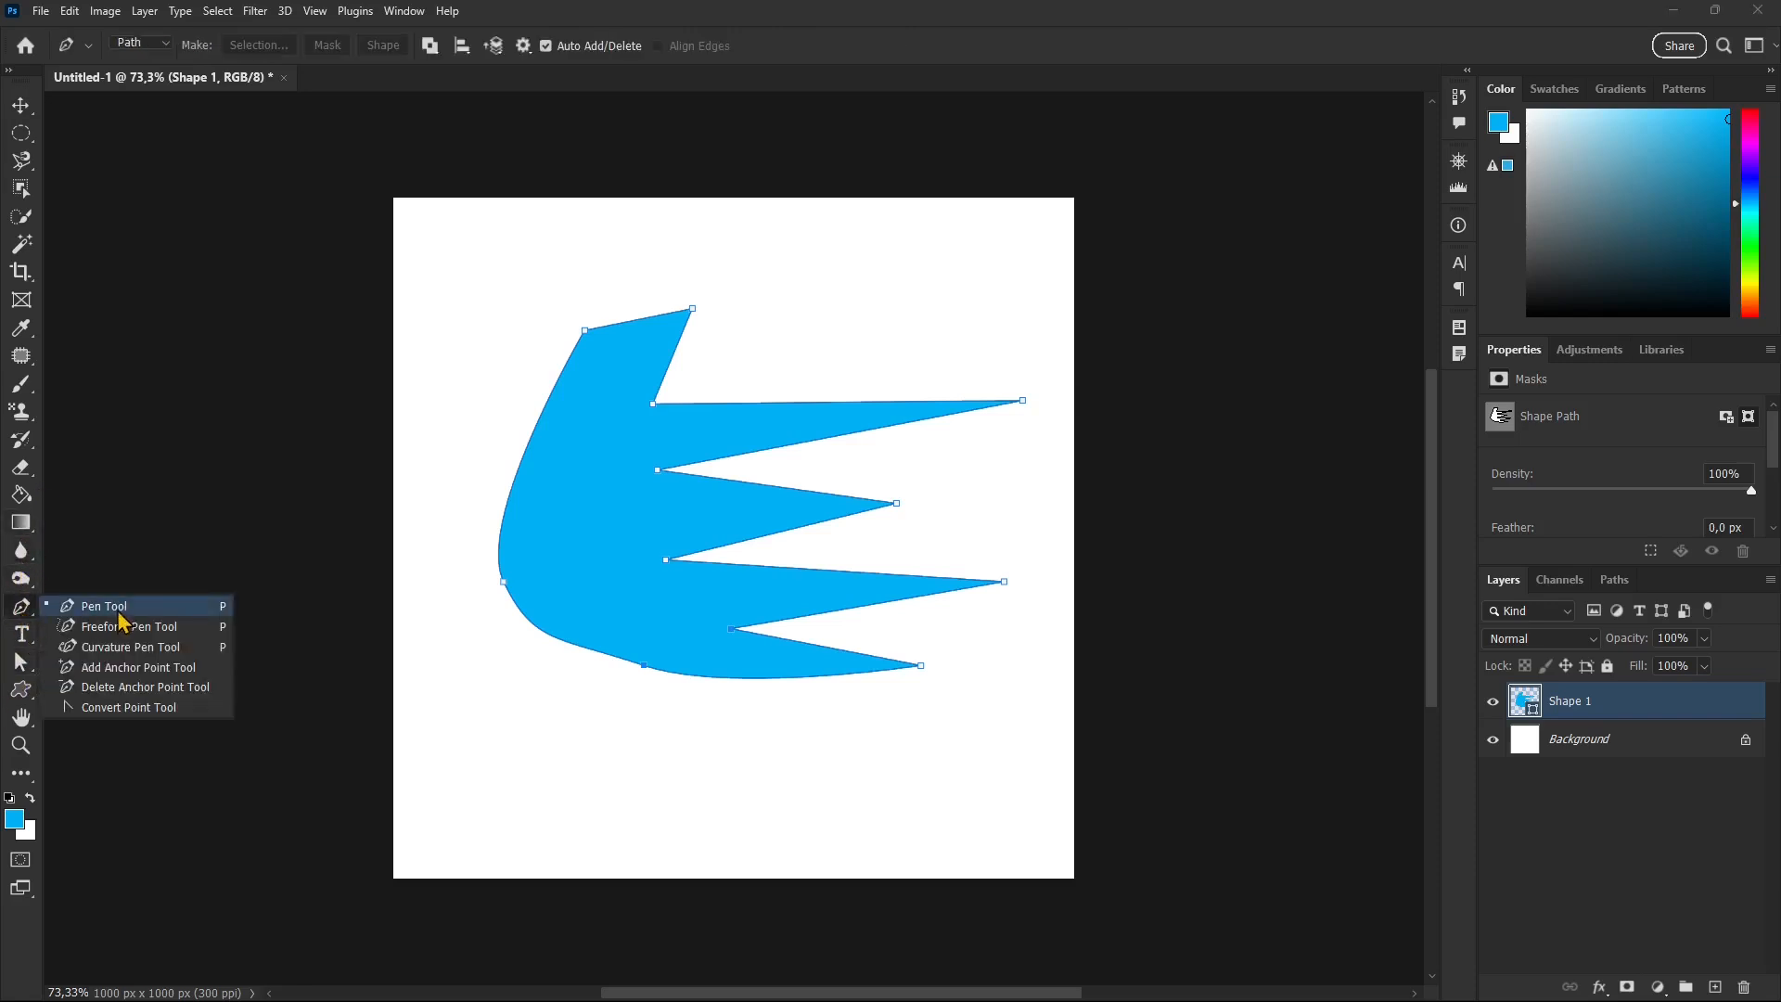
left_click(130, 706)
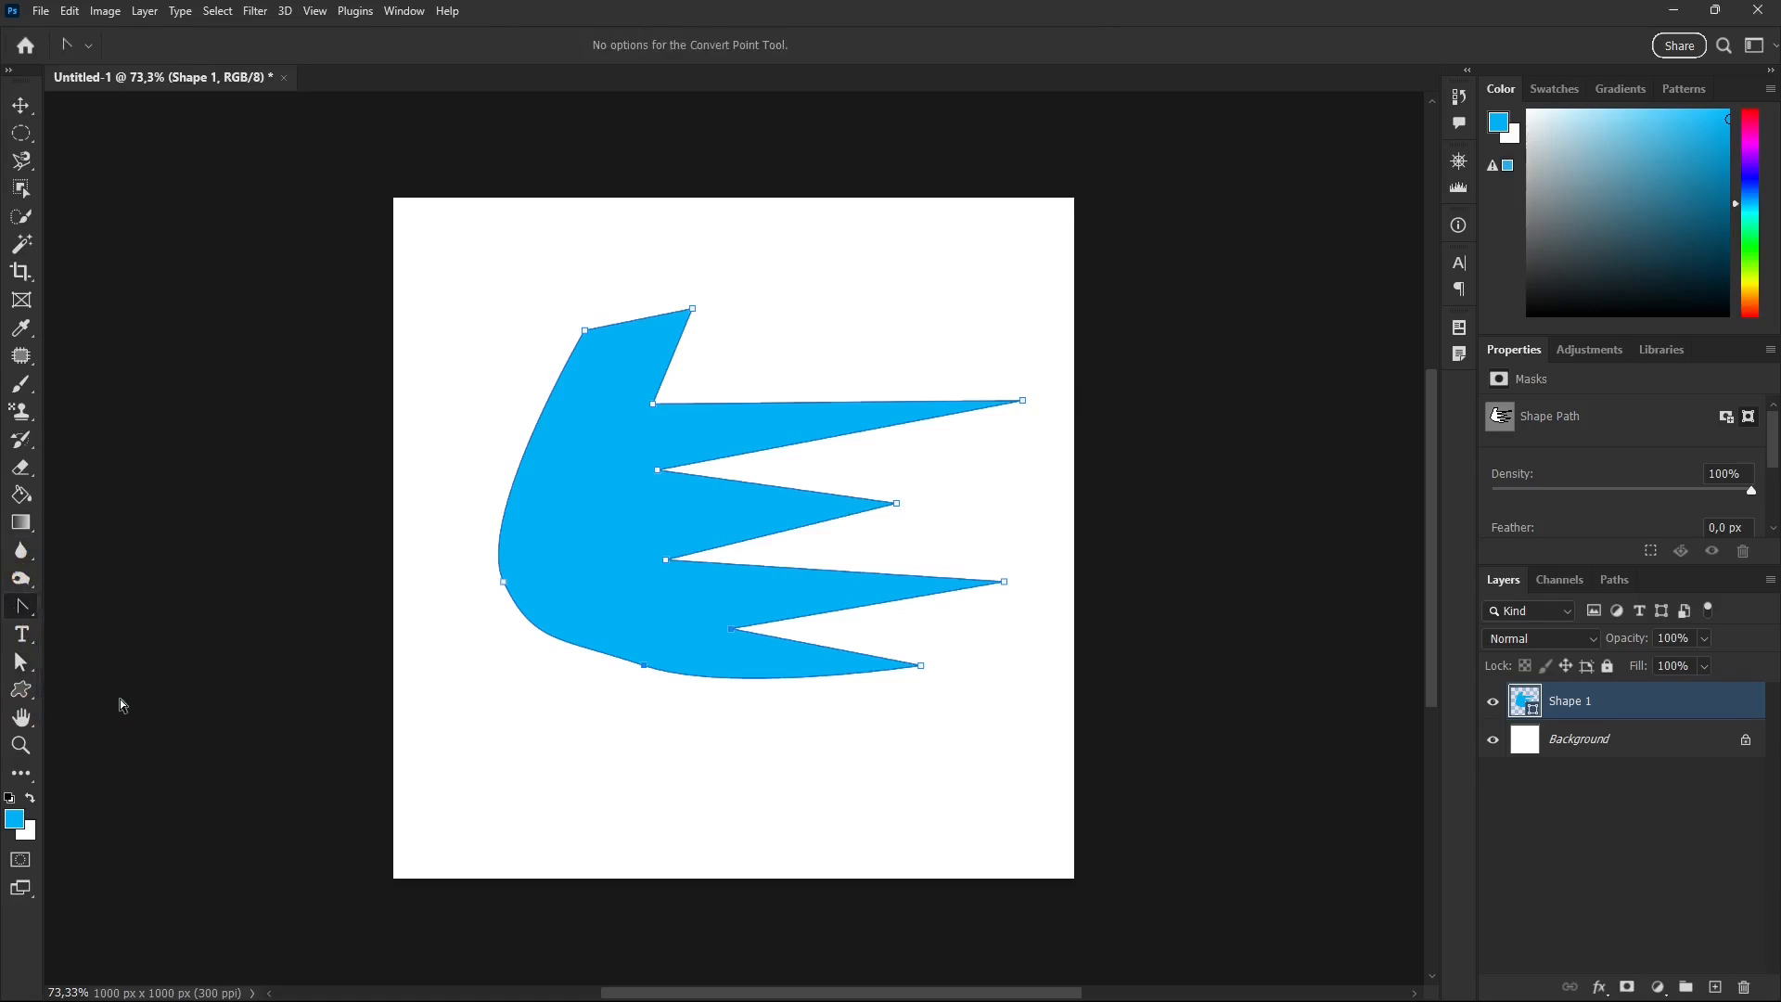
left_click_drag(896, 504, 899, 549)
mouse_move(1024, 403)
left_mouse_down()
mouse_move(1042, 429)
mouse_move(1021, 449)
mouse_move(1022, 424)
left_mouse_up()
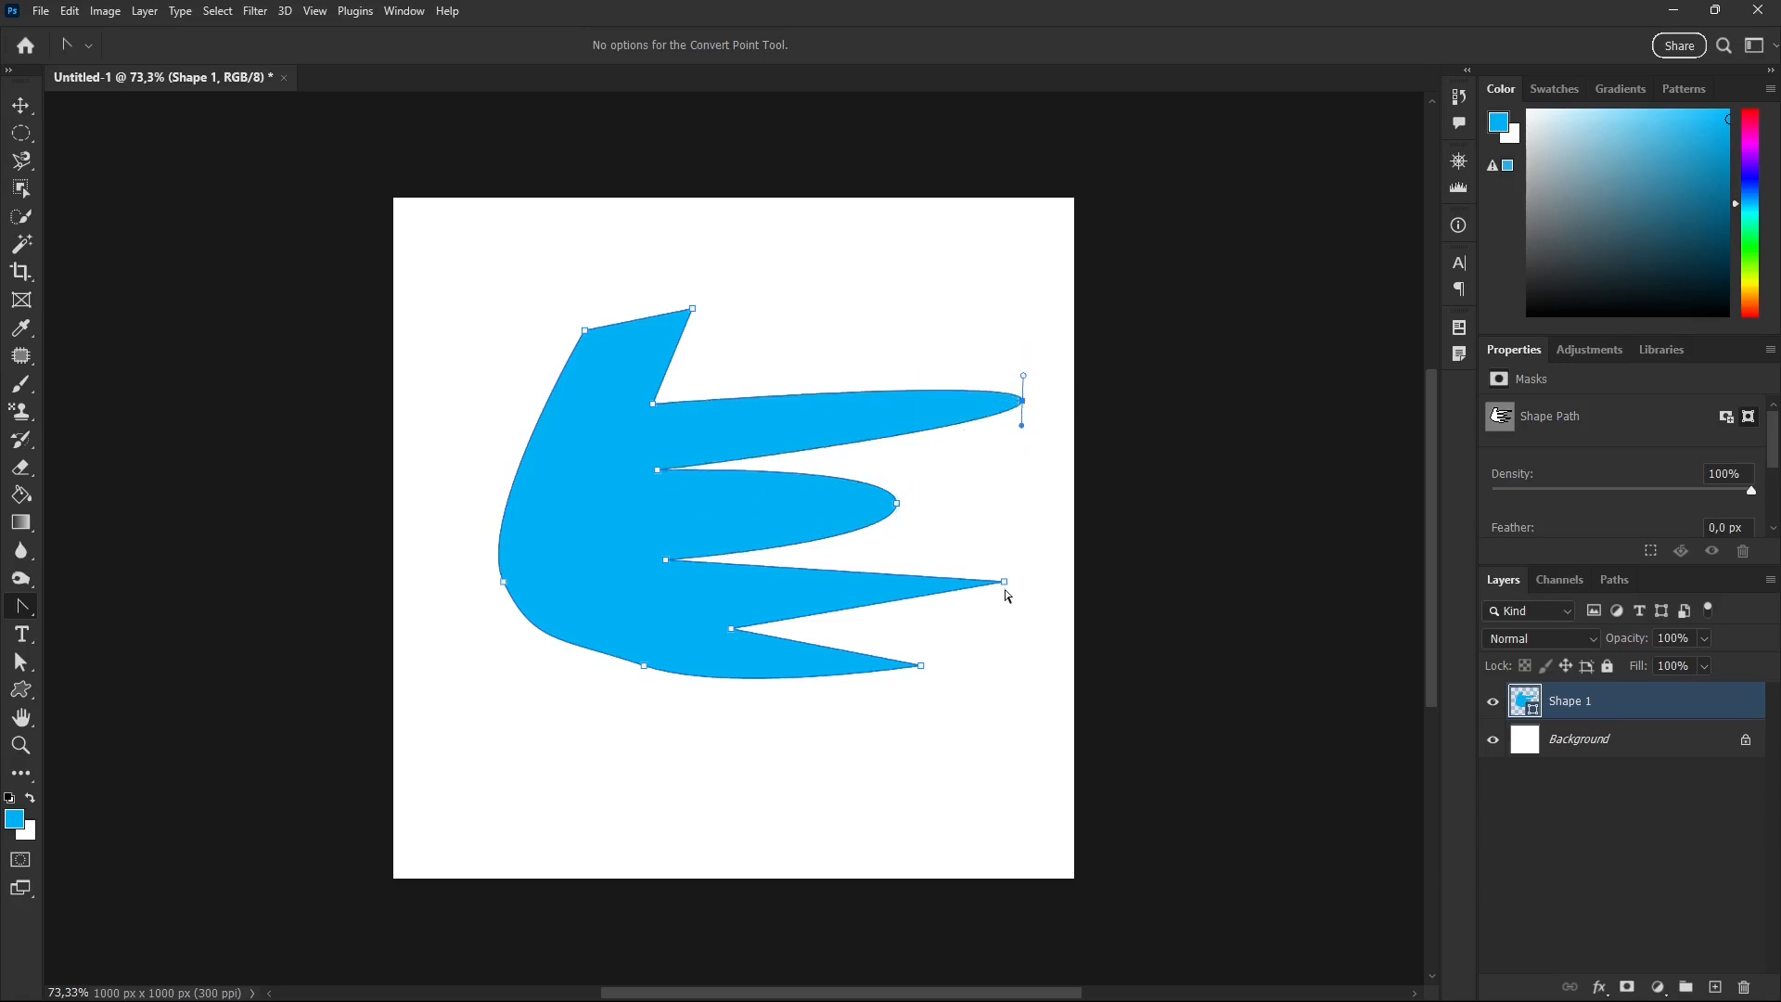
mouse_move(1003, 583)
left_mouse_down()
mouse_move(1006, 628)
mouse_move(1008, 600)
left_mouse_up()
left_click_drag(921, 667, 918, 677)
Step: Round the notches between the fingers and smooth the lower-edge anchor with the Convert Point Tool
mouse_move(733, 631)
left_mouse_down()
mouse_move(744, 612)
mouse_move(744, 650)
left_mouse_up()
left_click_drag(667, 561, 670, 587)
left_click_drag(658, 471, 661, 494)
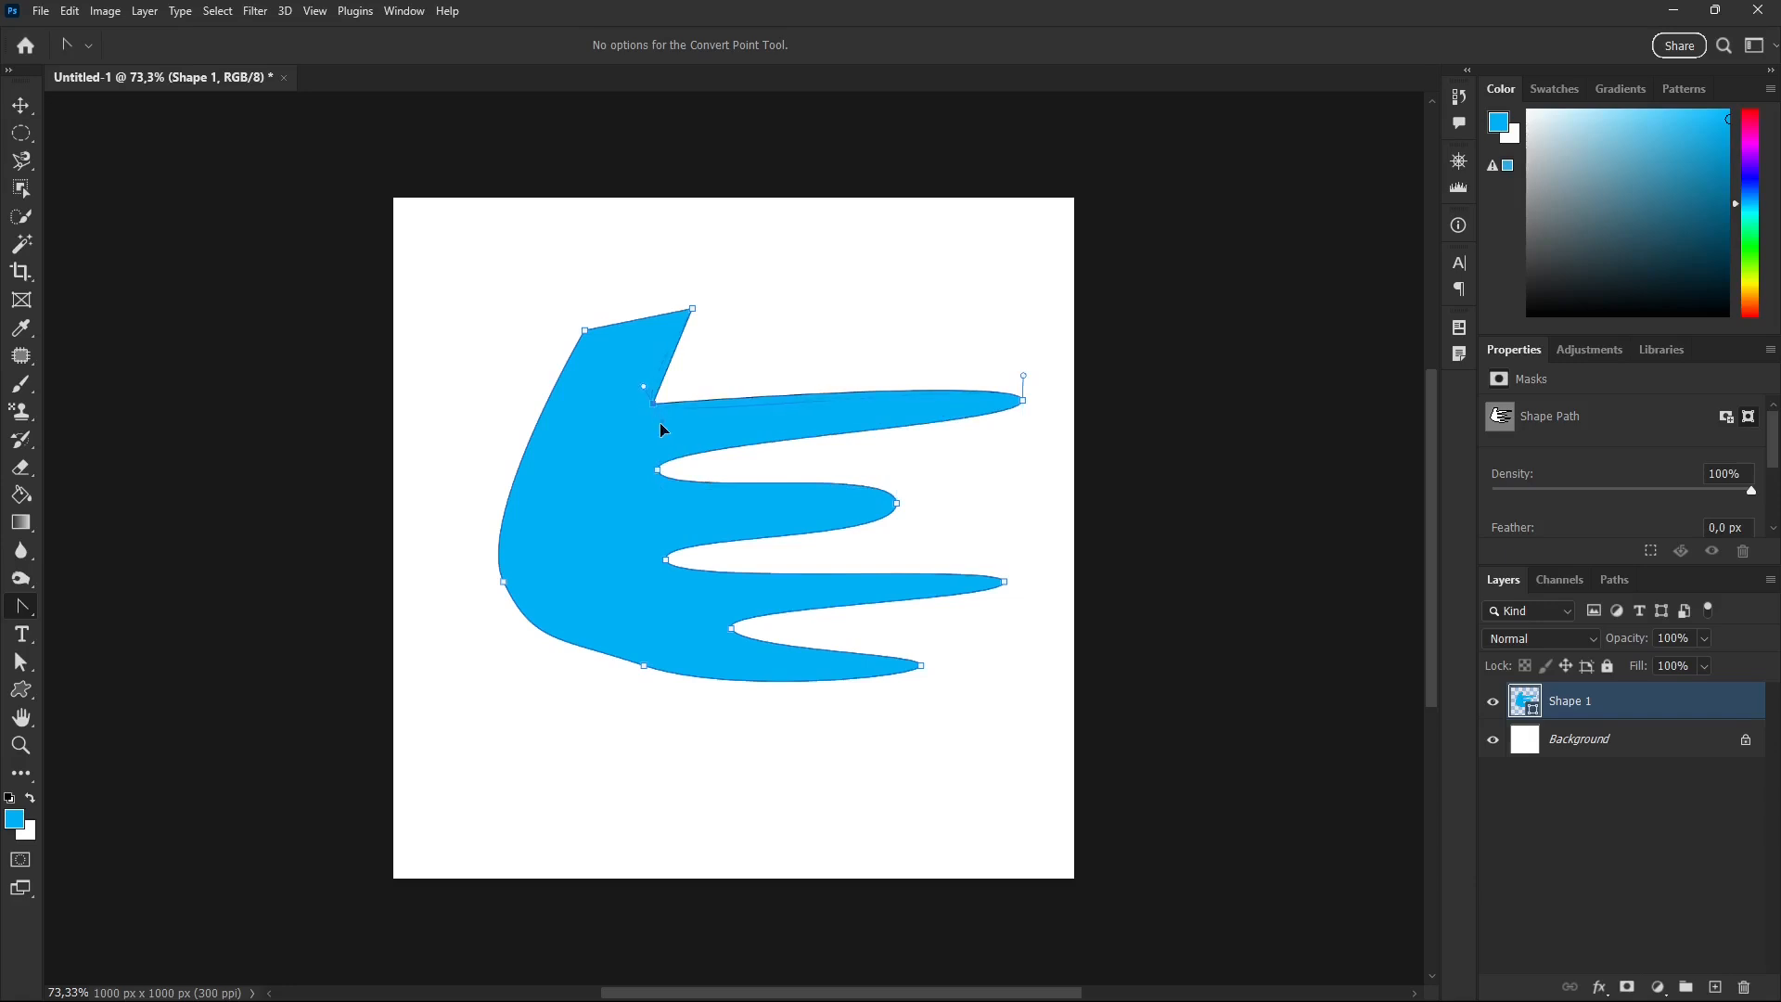
left_click_drag(663, 425, 664, 424)
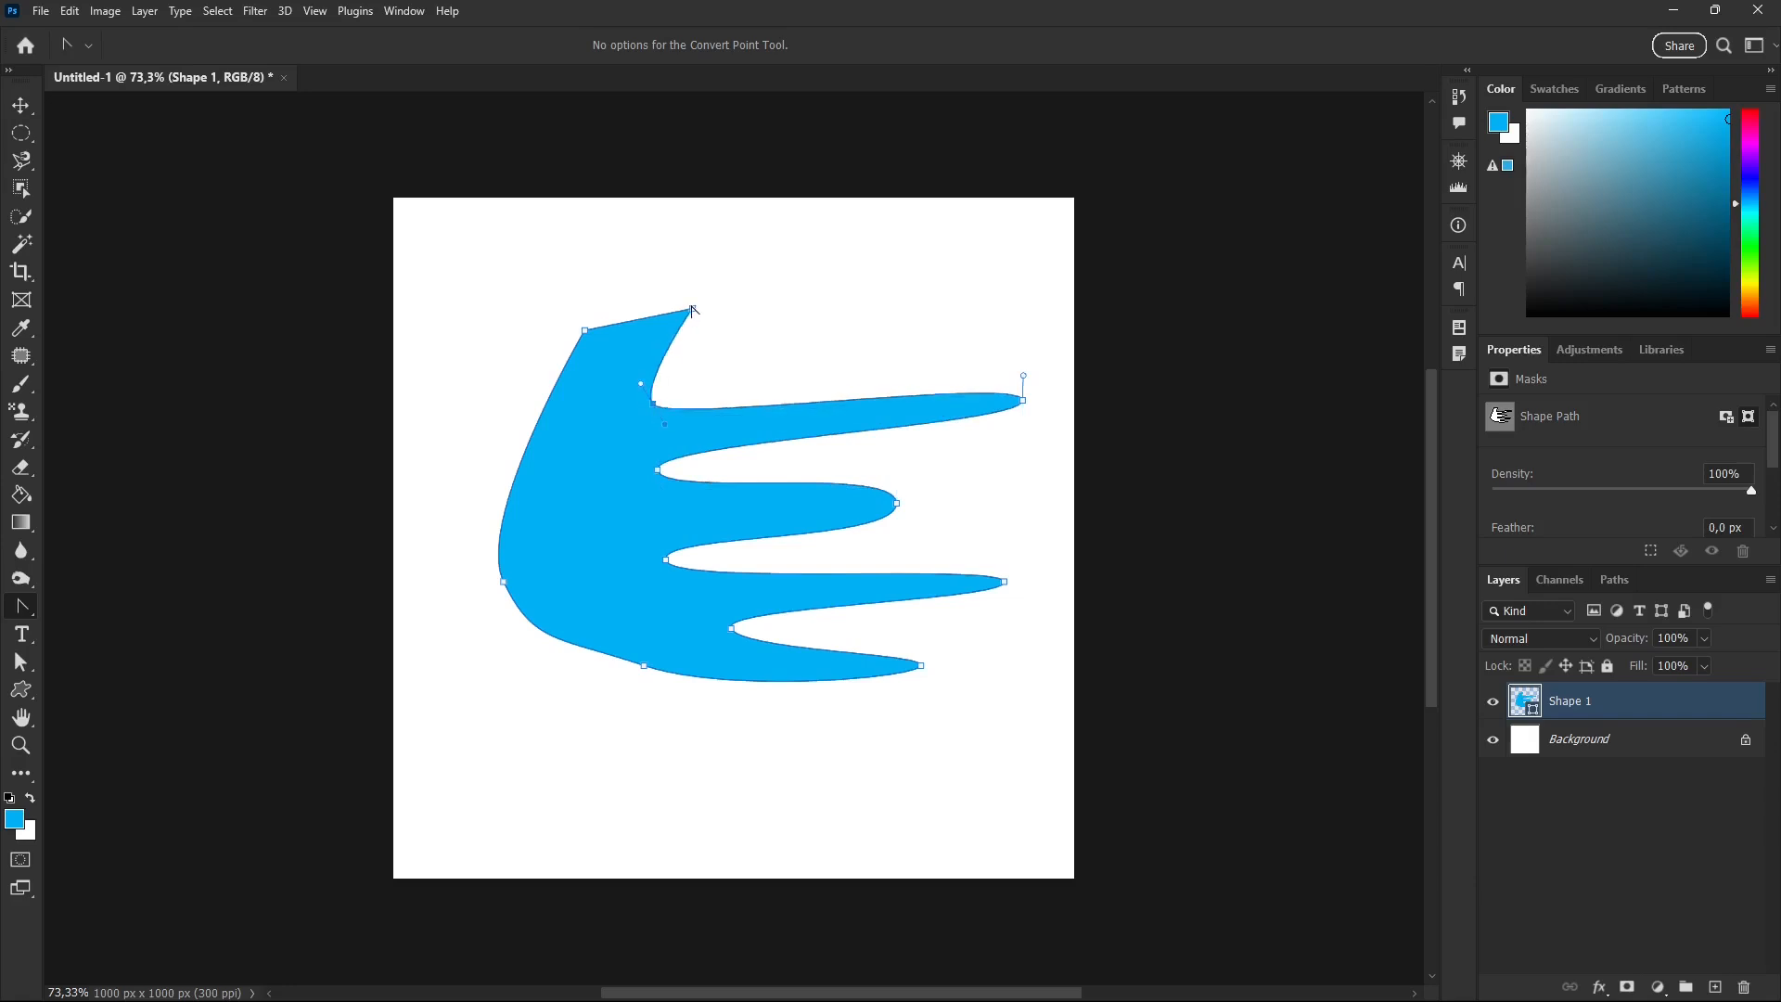
left_click_drag(645, 666, 592, 654)
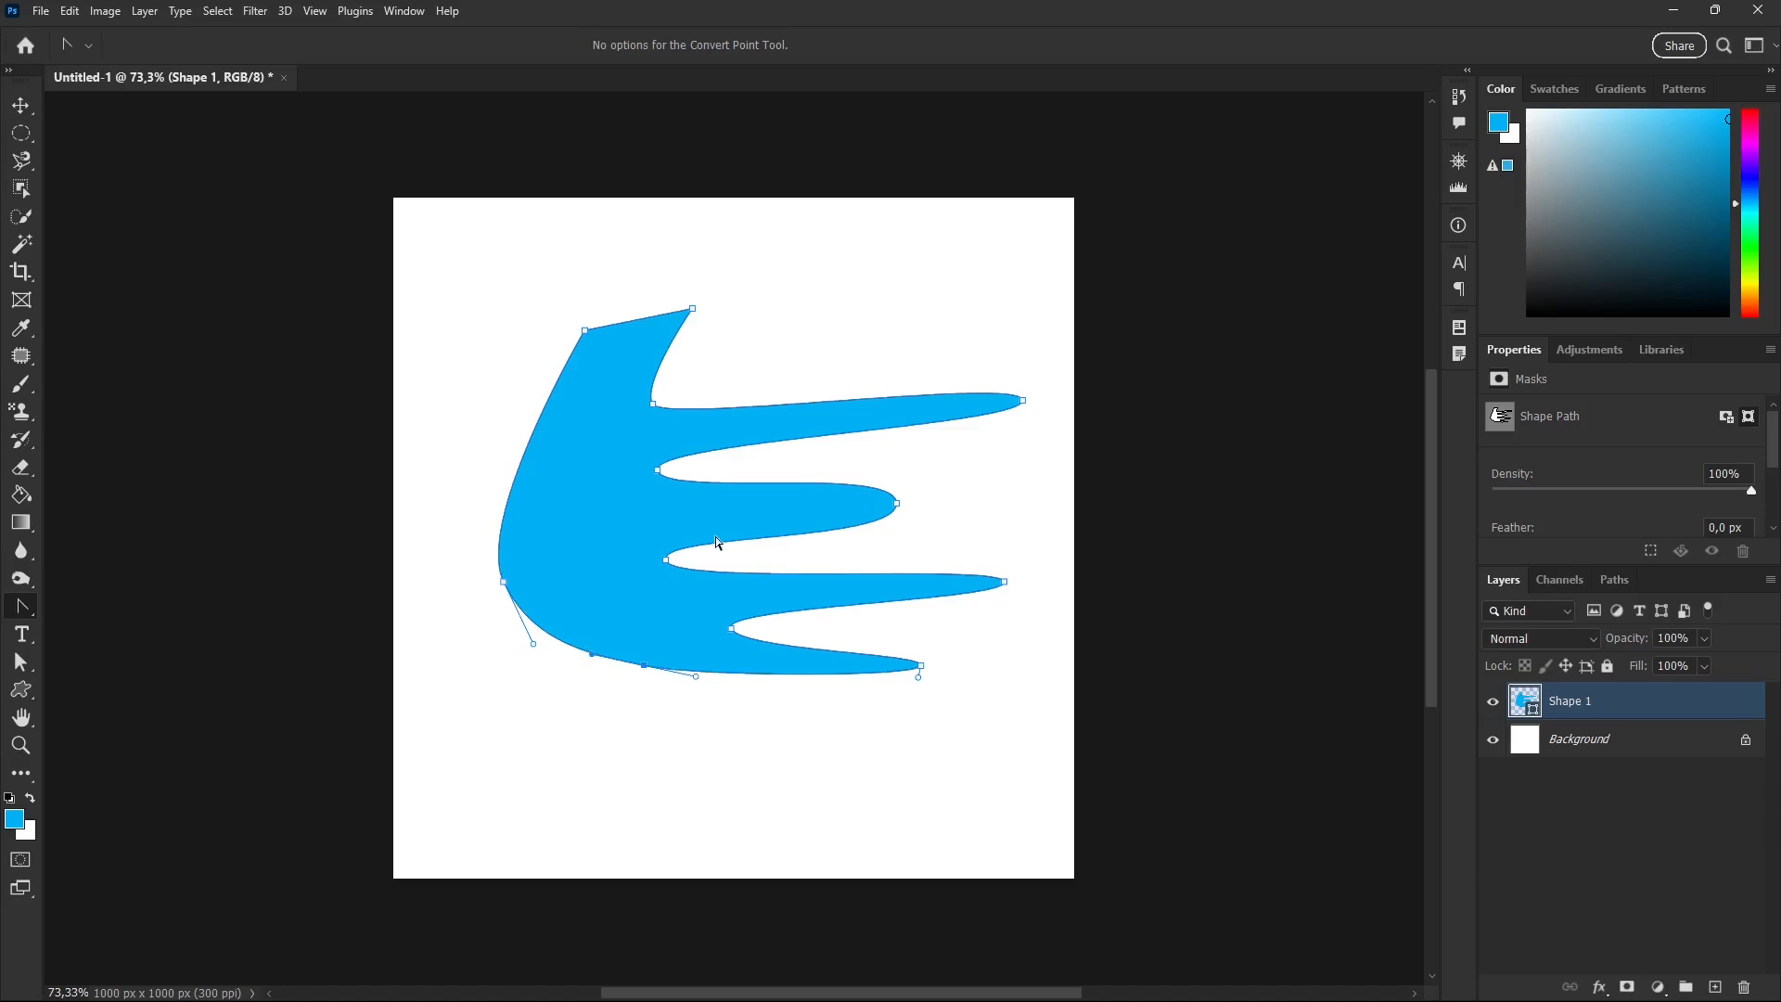
left_click(668, 563)
left_click_drag(667, 561, 670, 587)
Step: Add an anchor point to the second finger's lower edge with the Add Anchor Point Tool, and undo it
left_click(22, 608)
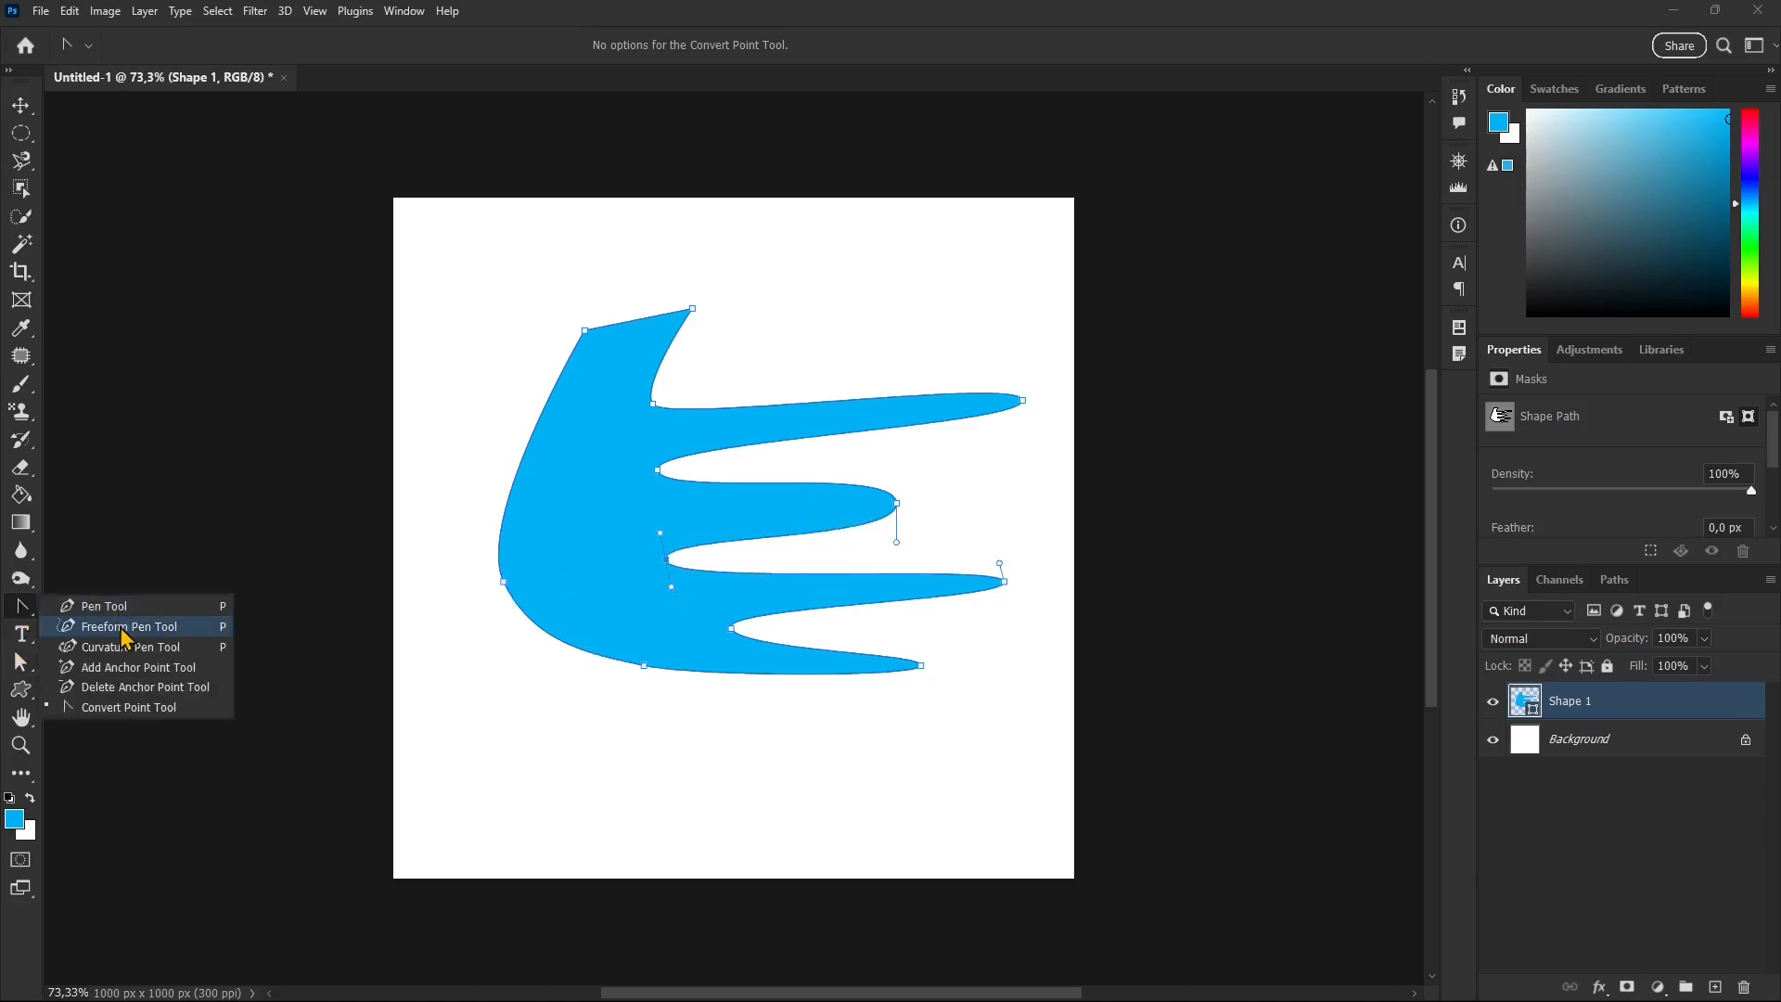
left_click(113, 671)
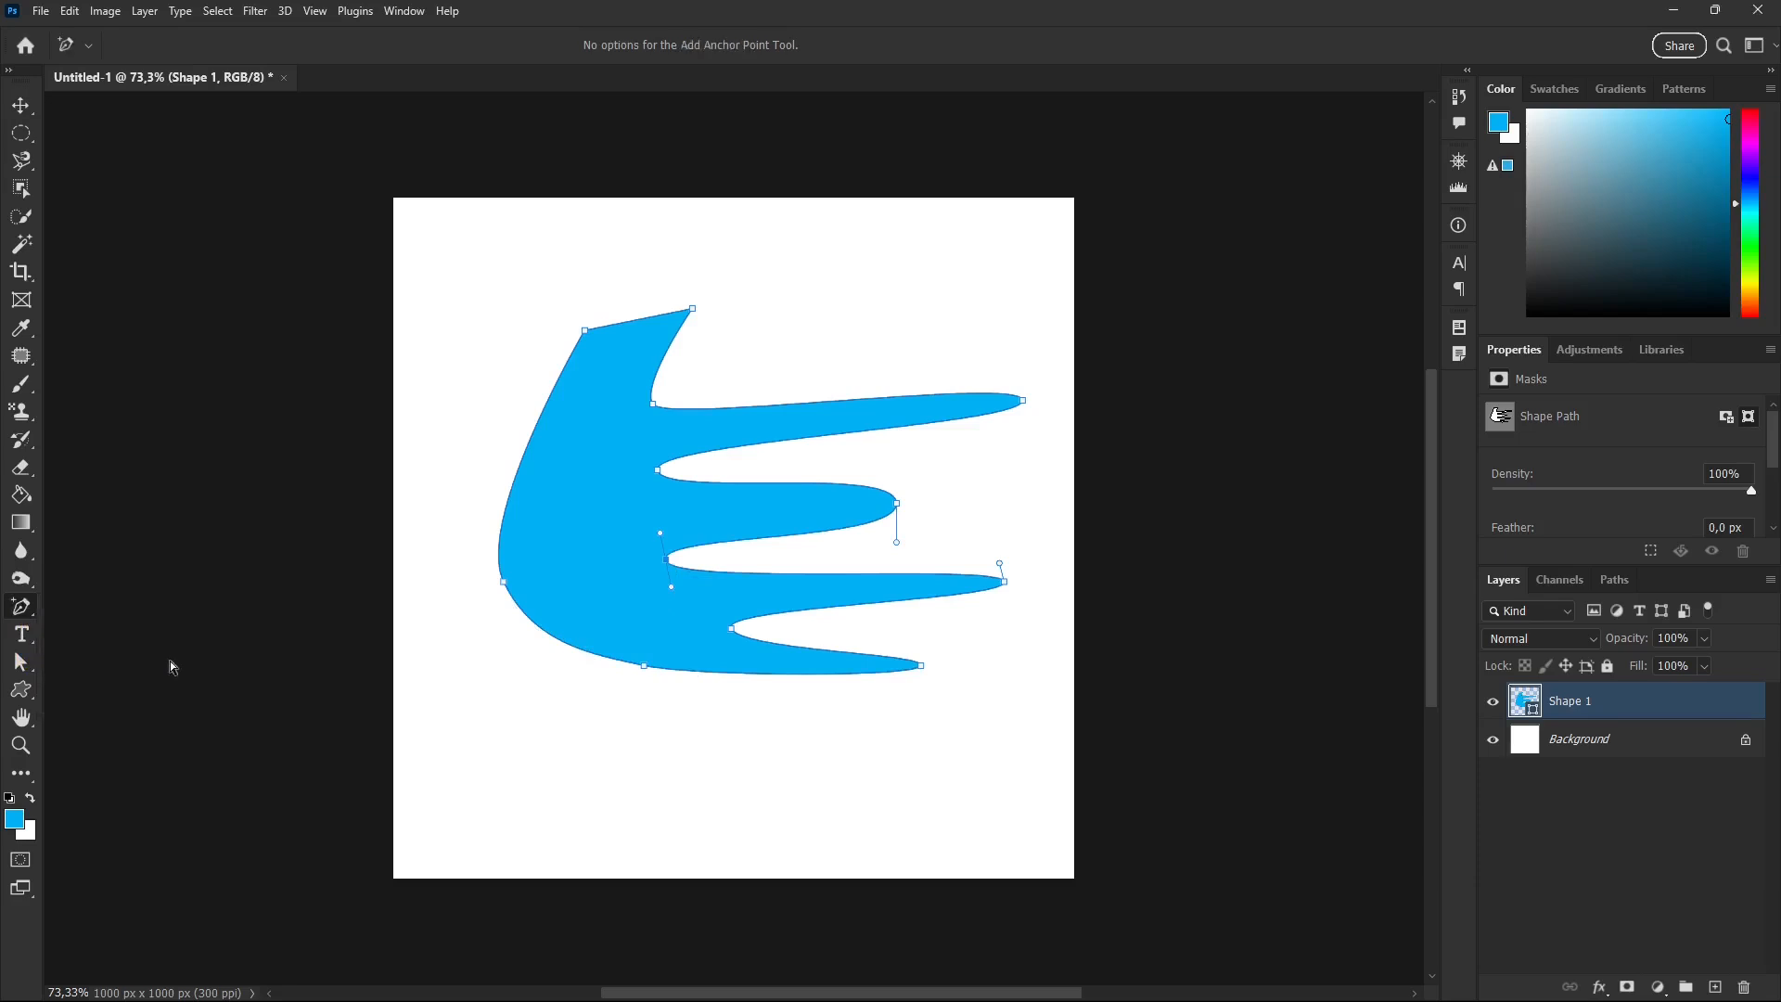
left_click(732, 540)
key("ctrl+z")
Step: Delete the anchor point in the notch below the second finger with the Delete Anchor Point Tool, and undo it
left_click(21, 607)
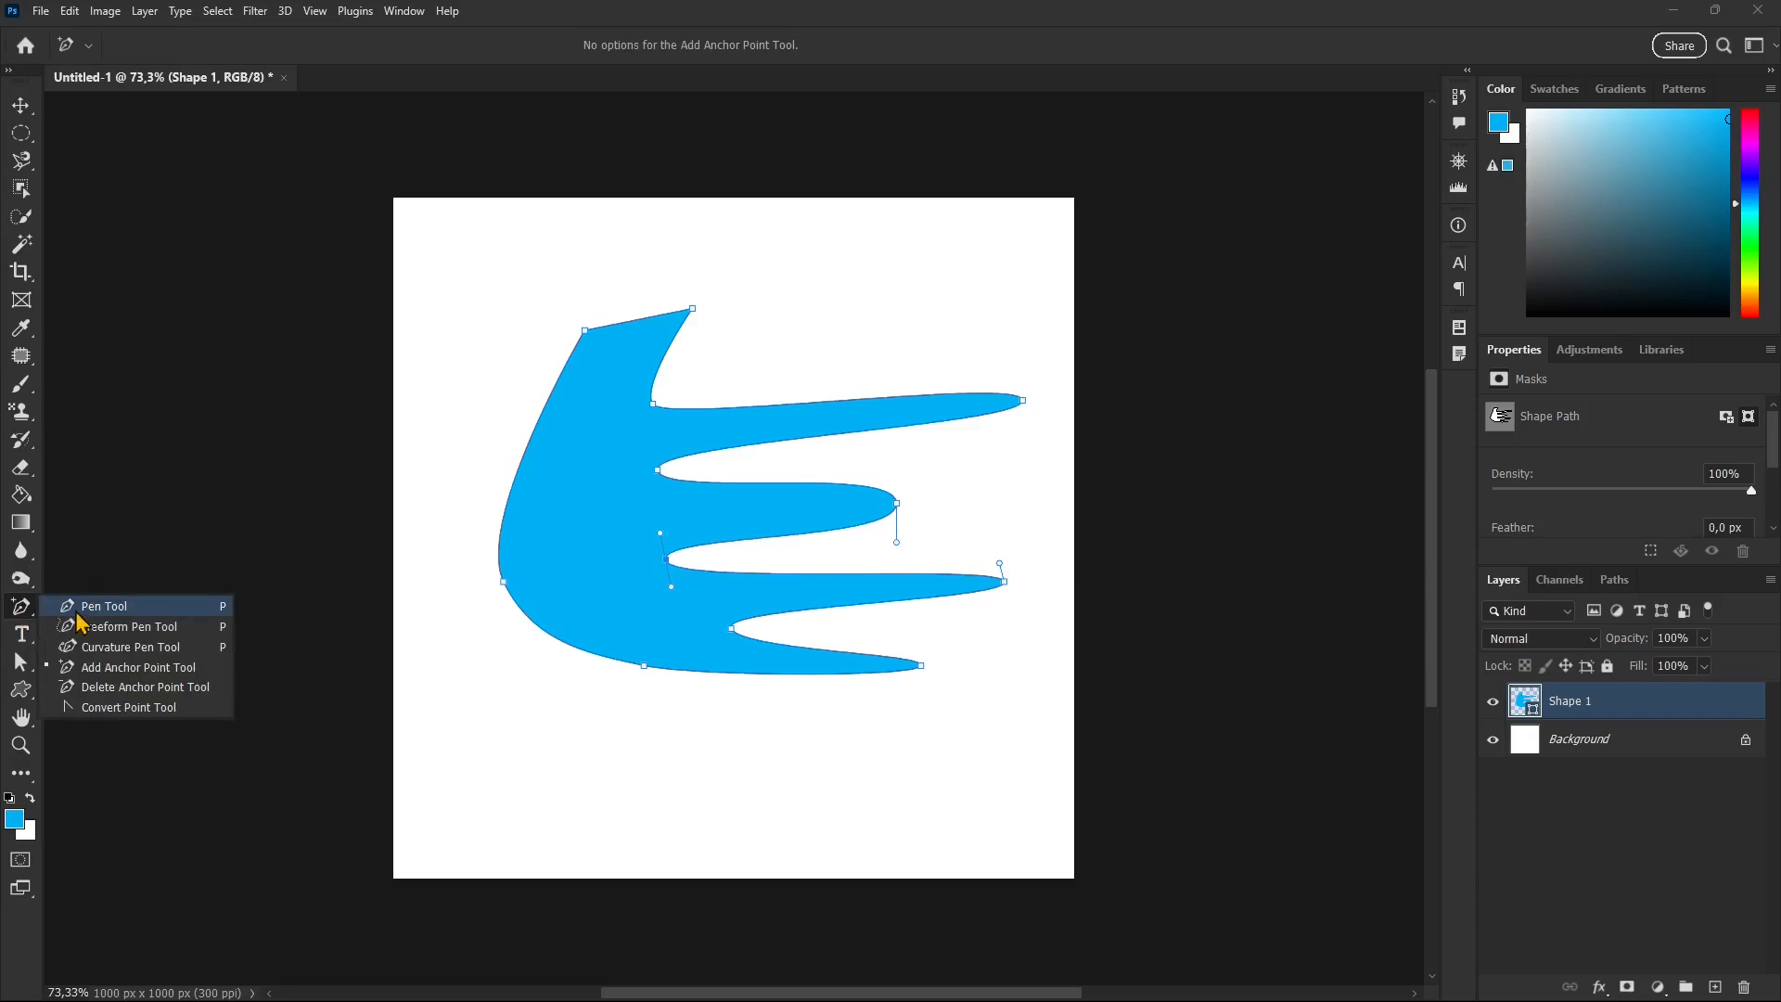
left_click(116, 686)
left_click(669, 559)
key("ctrl+z")
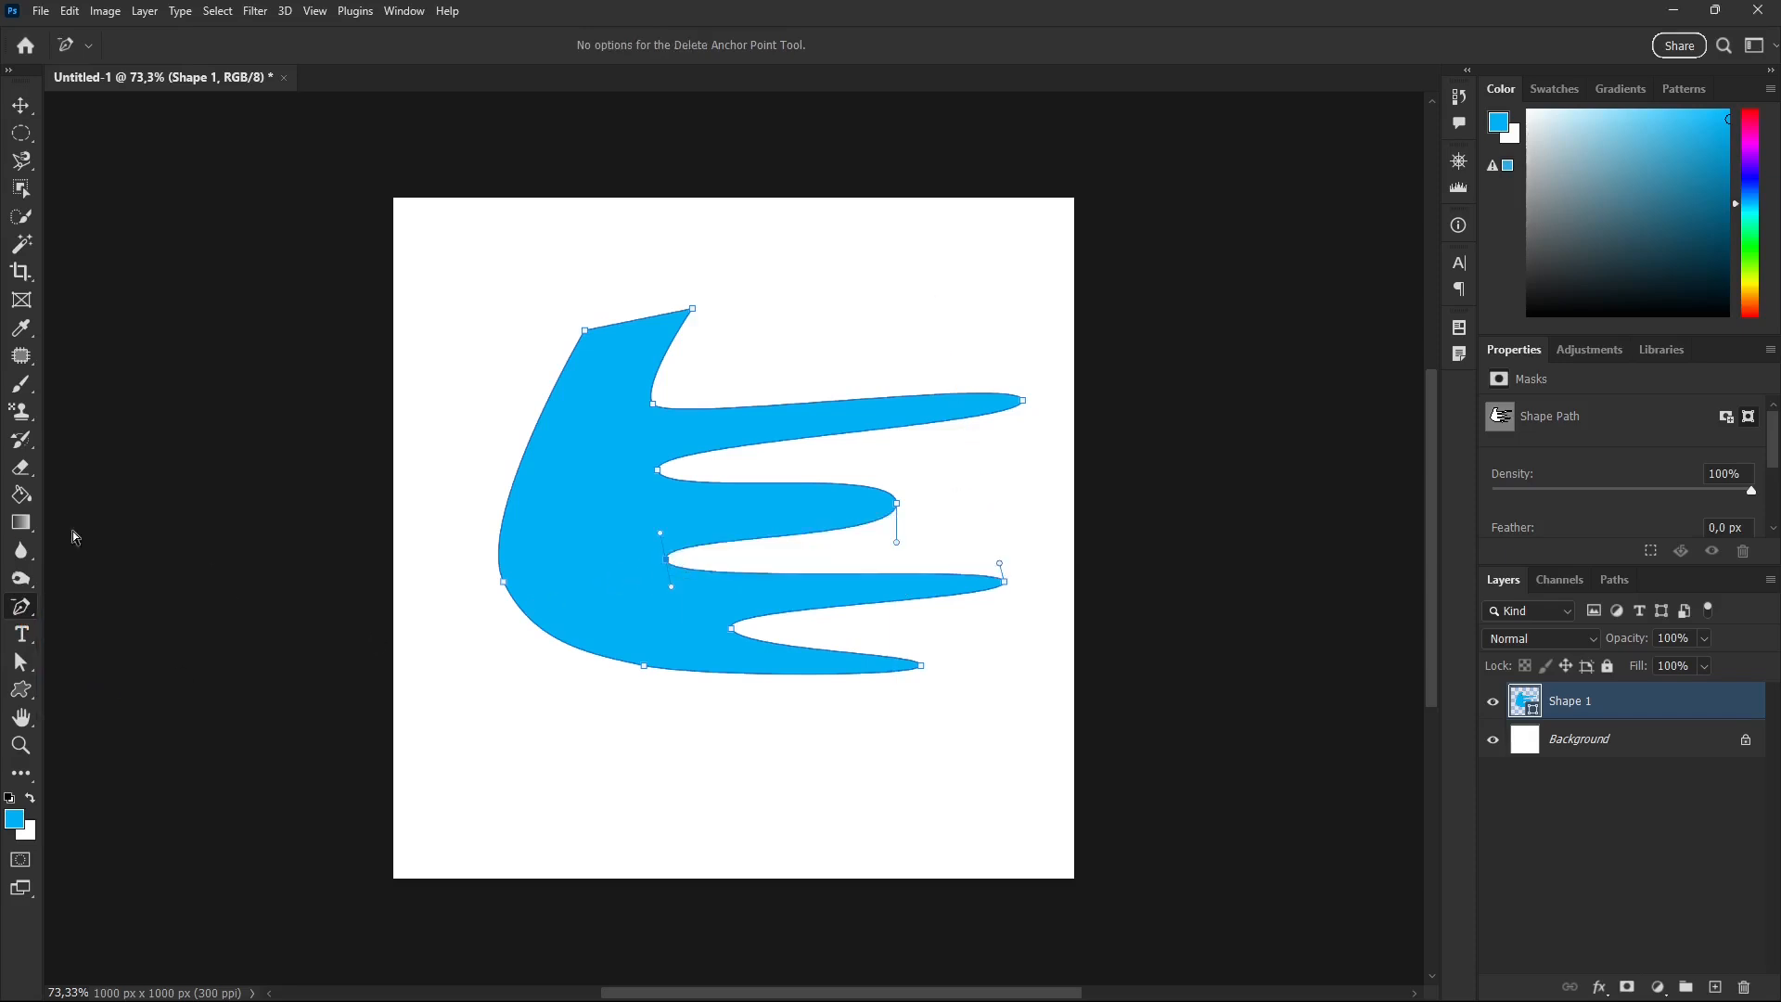
Step: Try deleting the middle notch's anchor and adding and removing a point nearby with the regular Pen Tool, and undo the edits
left_click(22, 608)
left_click(85, 609)
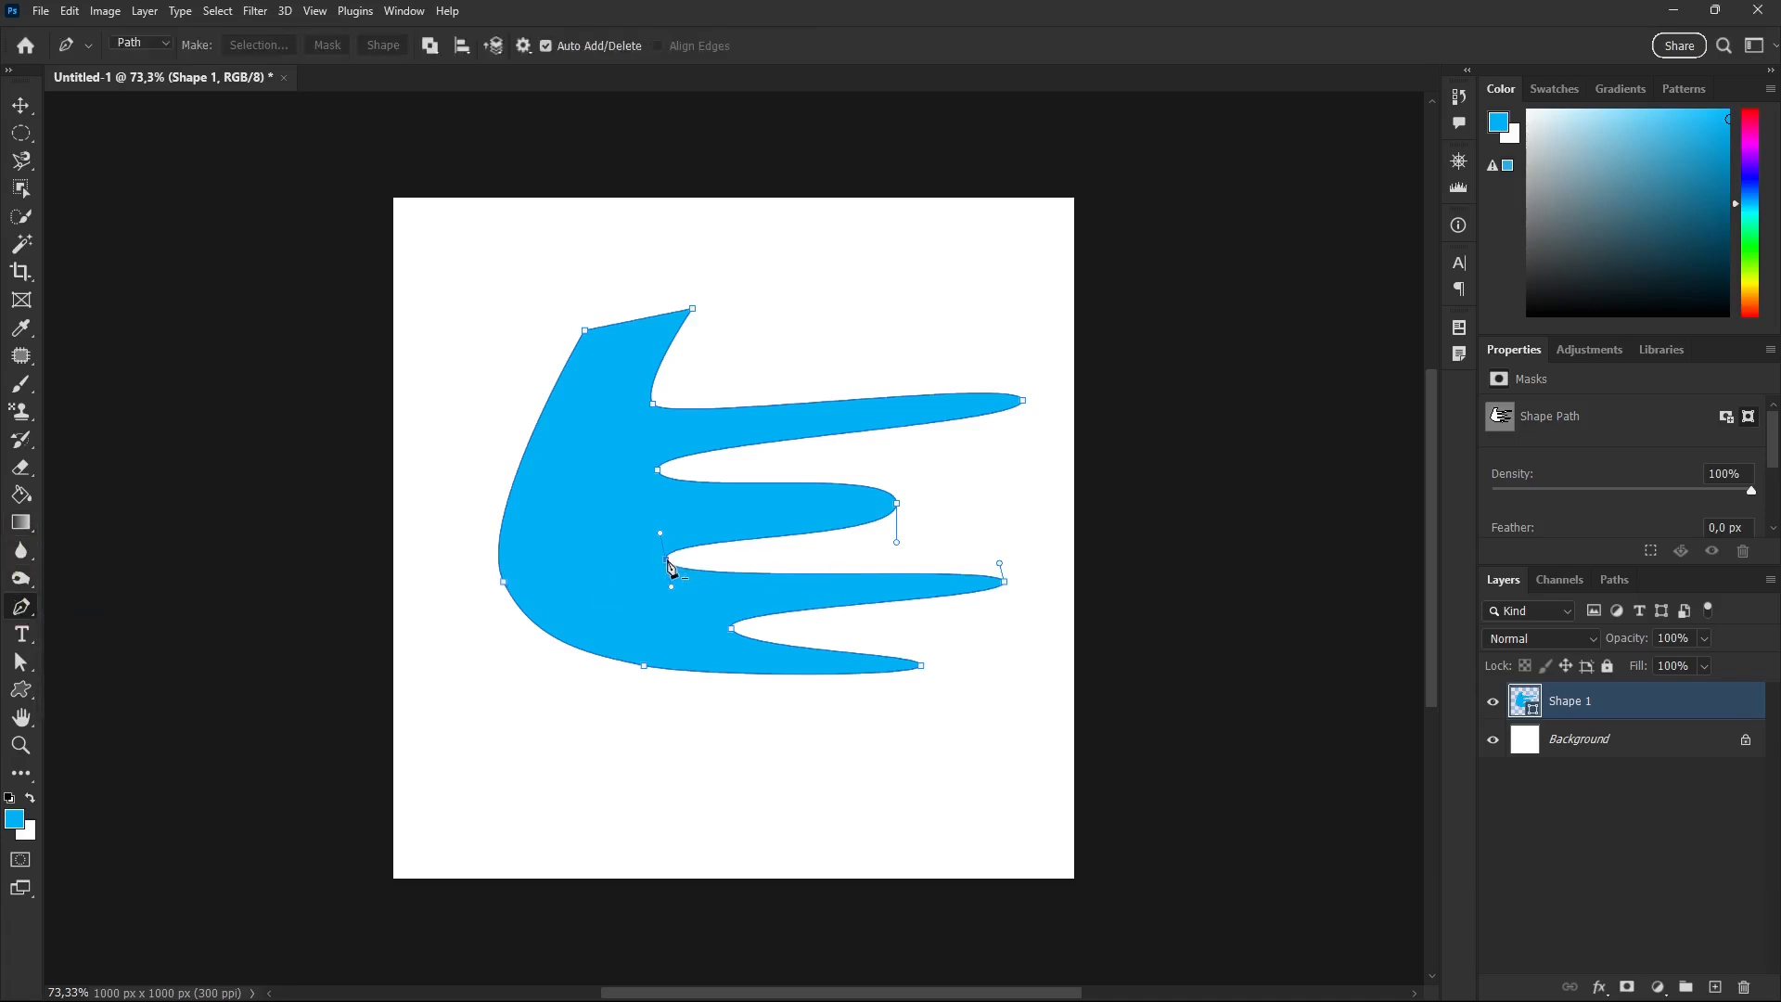
left_click(669, 562)
key("ctrl+z")
left_click(782, 536)
left_click(783, 535)
key("ctrl+z")
key("ctrl+z")
key("ctrl+z")
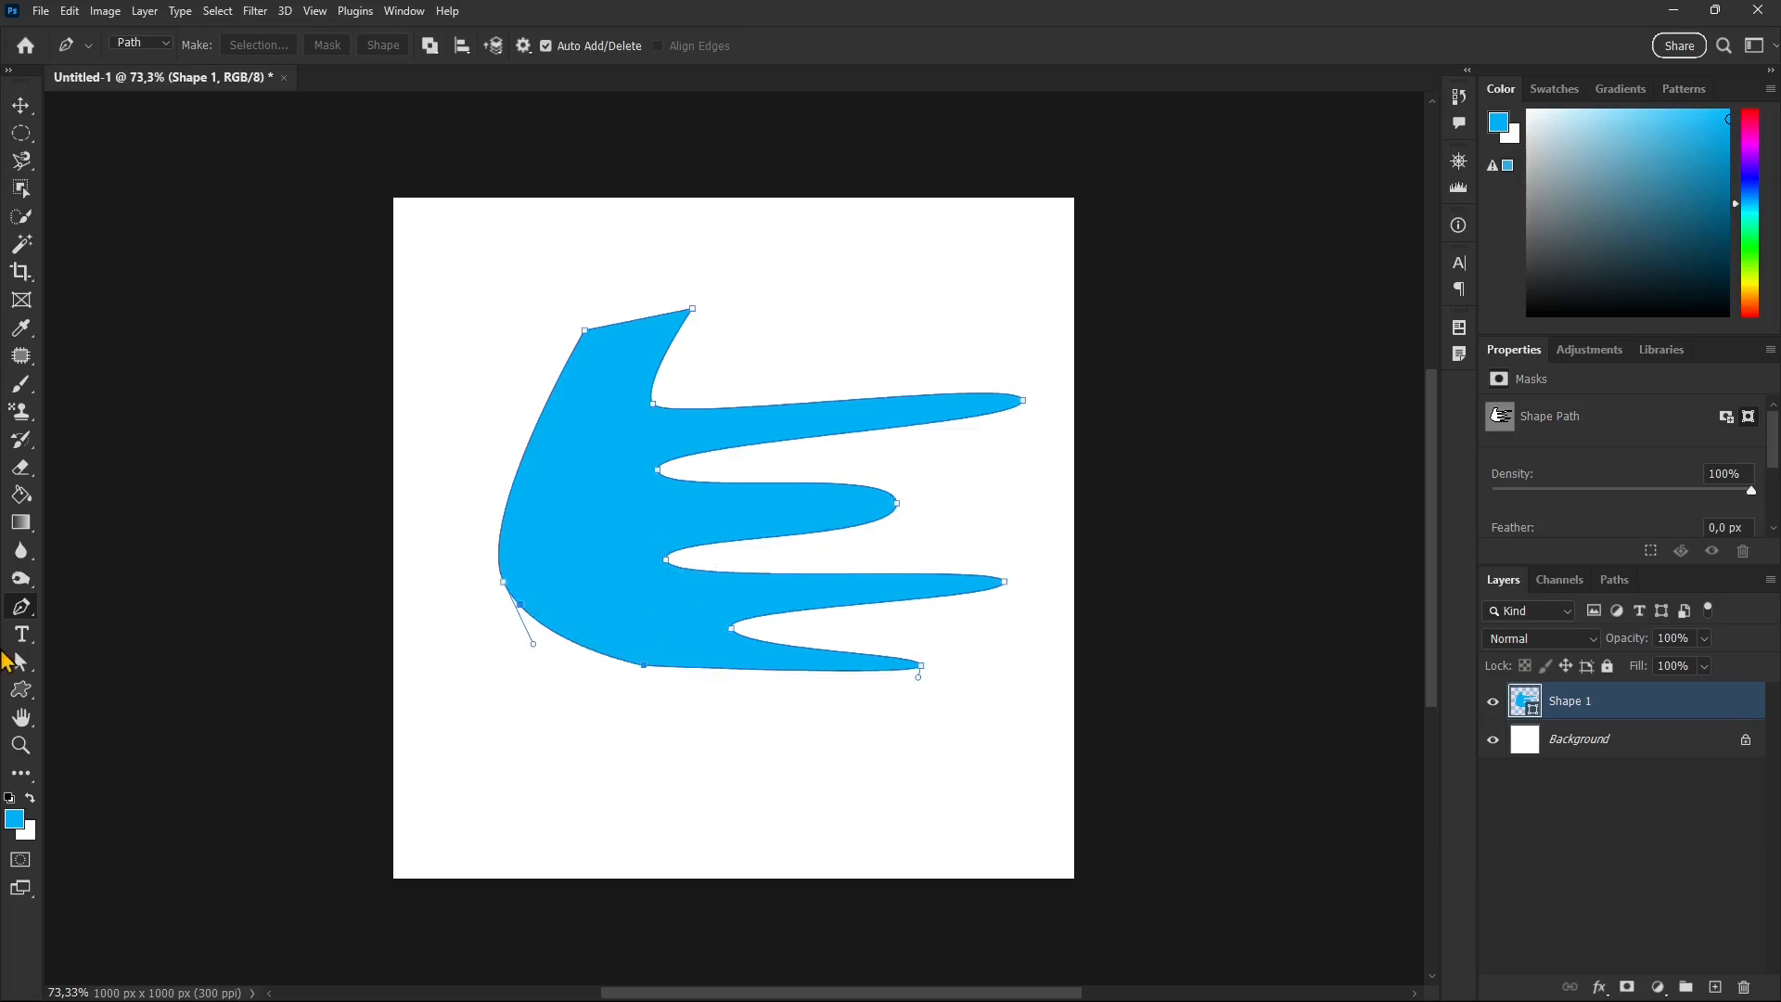
Step: Select the blue shape's path for editing, try an orange fill, and set the fill to turquoise green
right_click(20, 607)
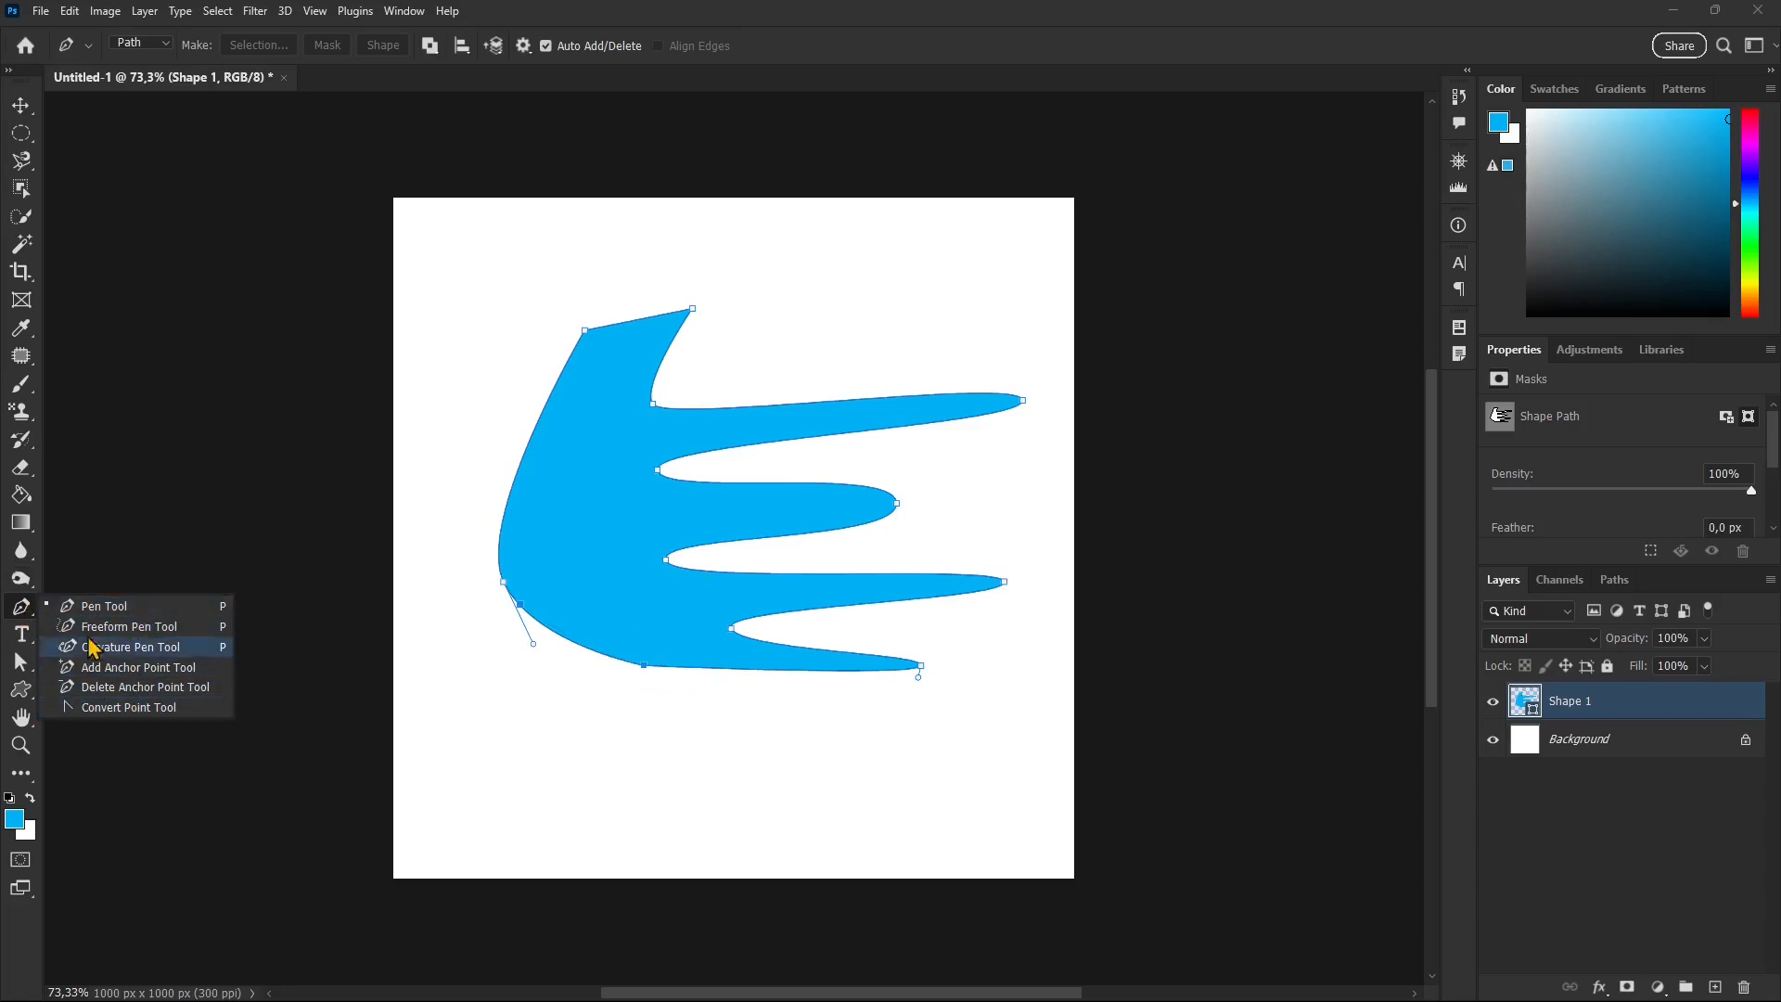
left_click(23, 614)
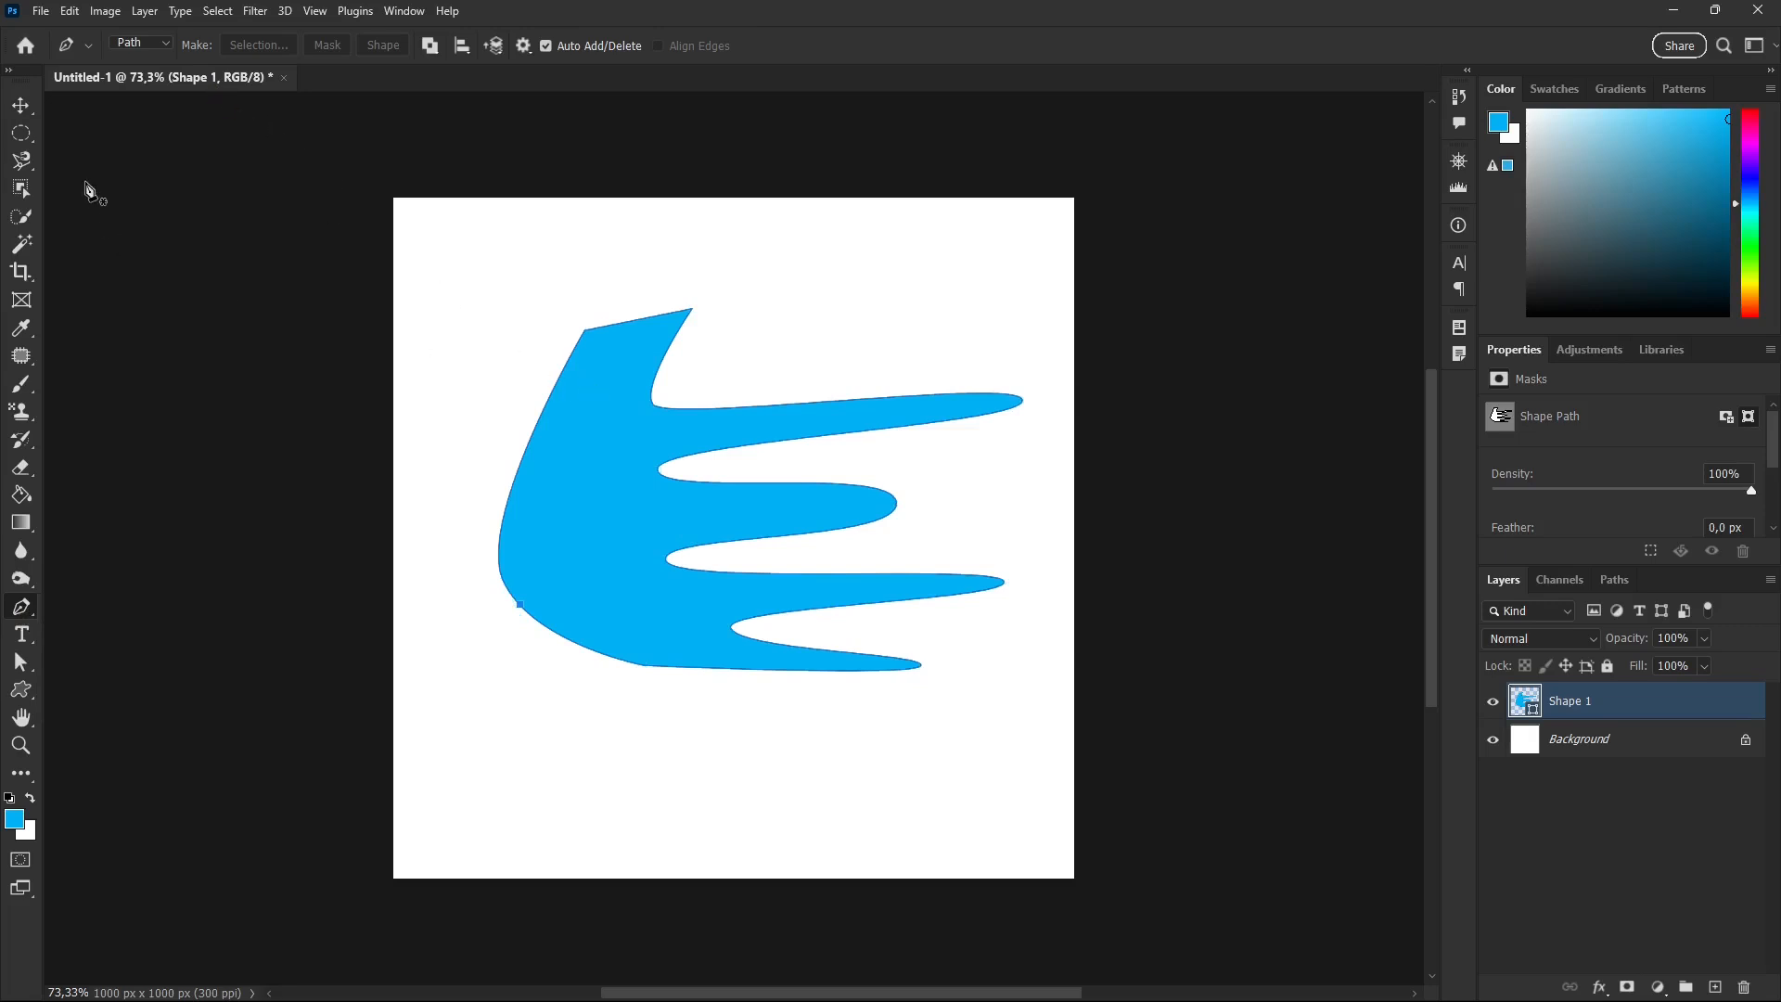
left_click(20, 661)
left_click(512, 506)
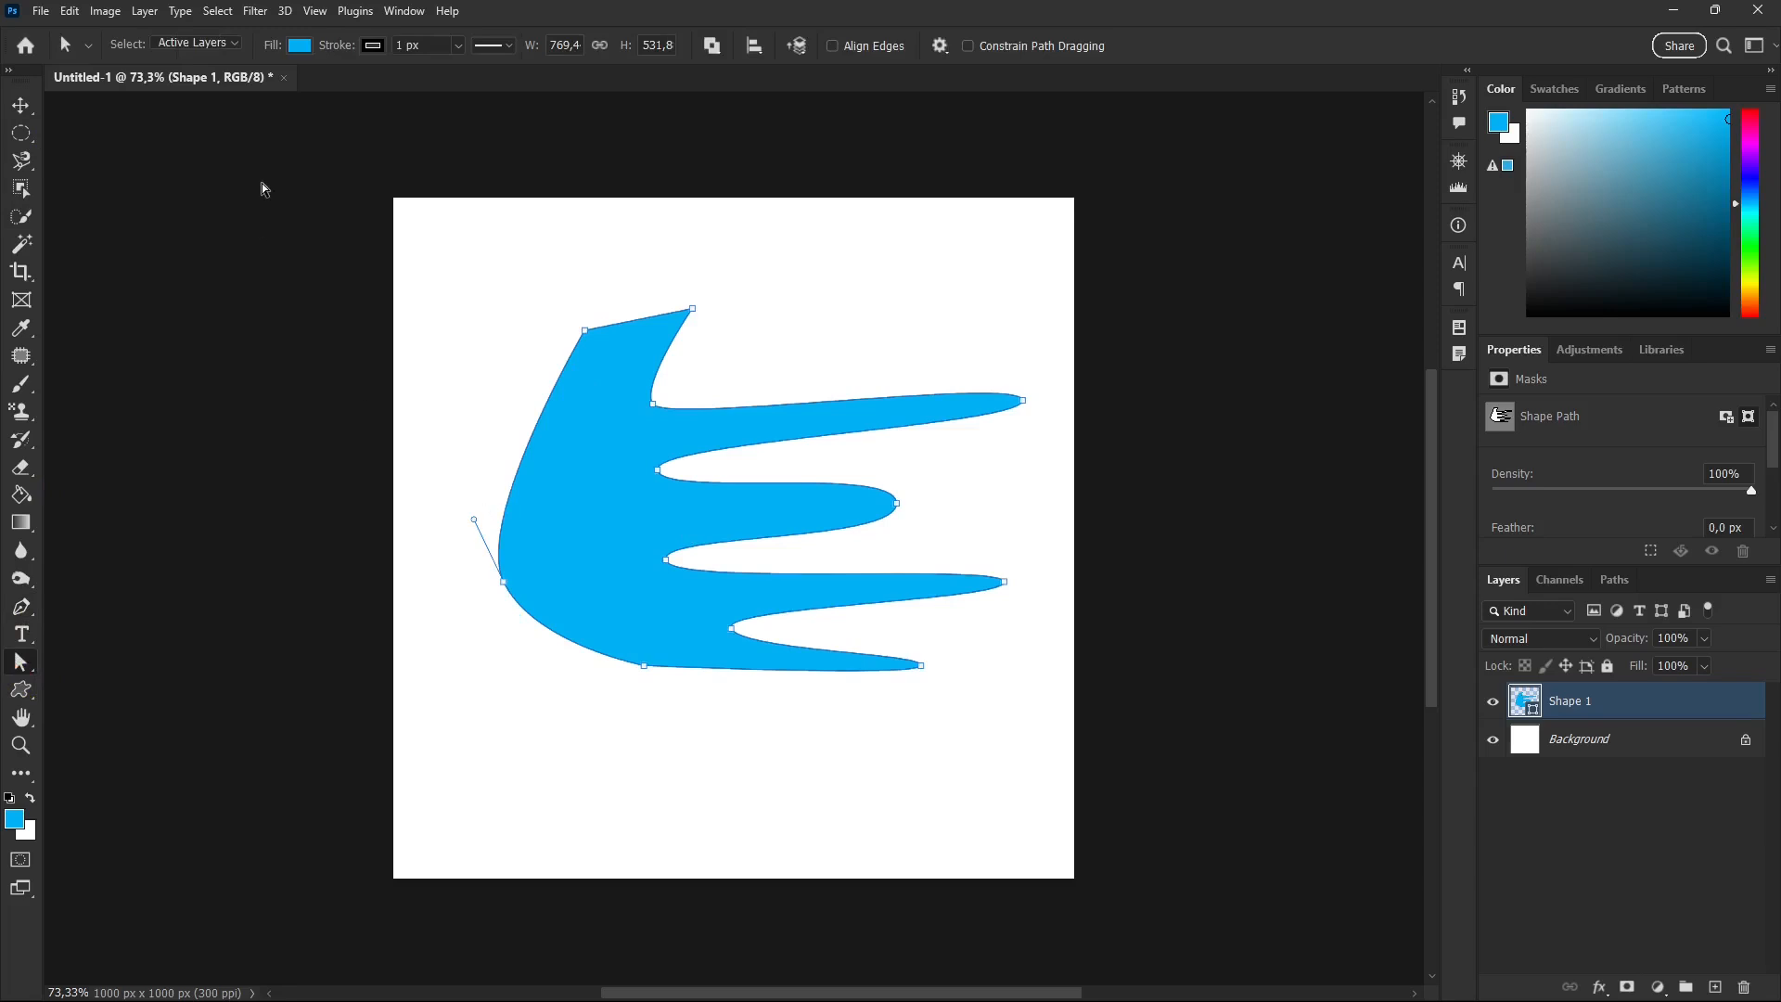
left_click(299, 45)
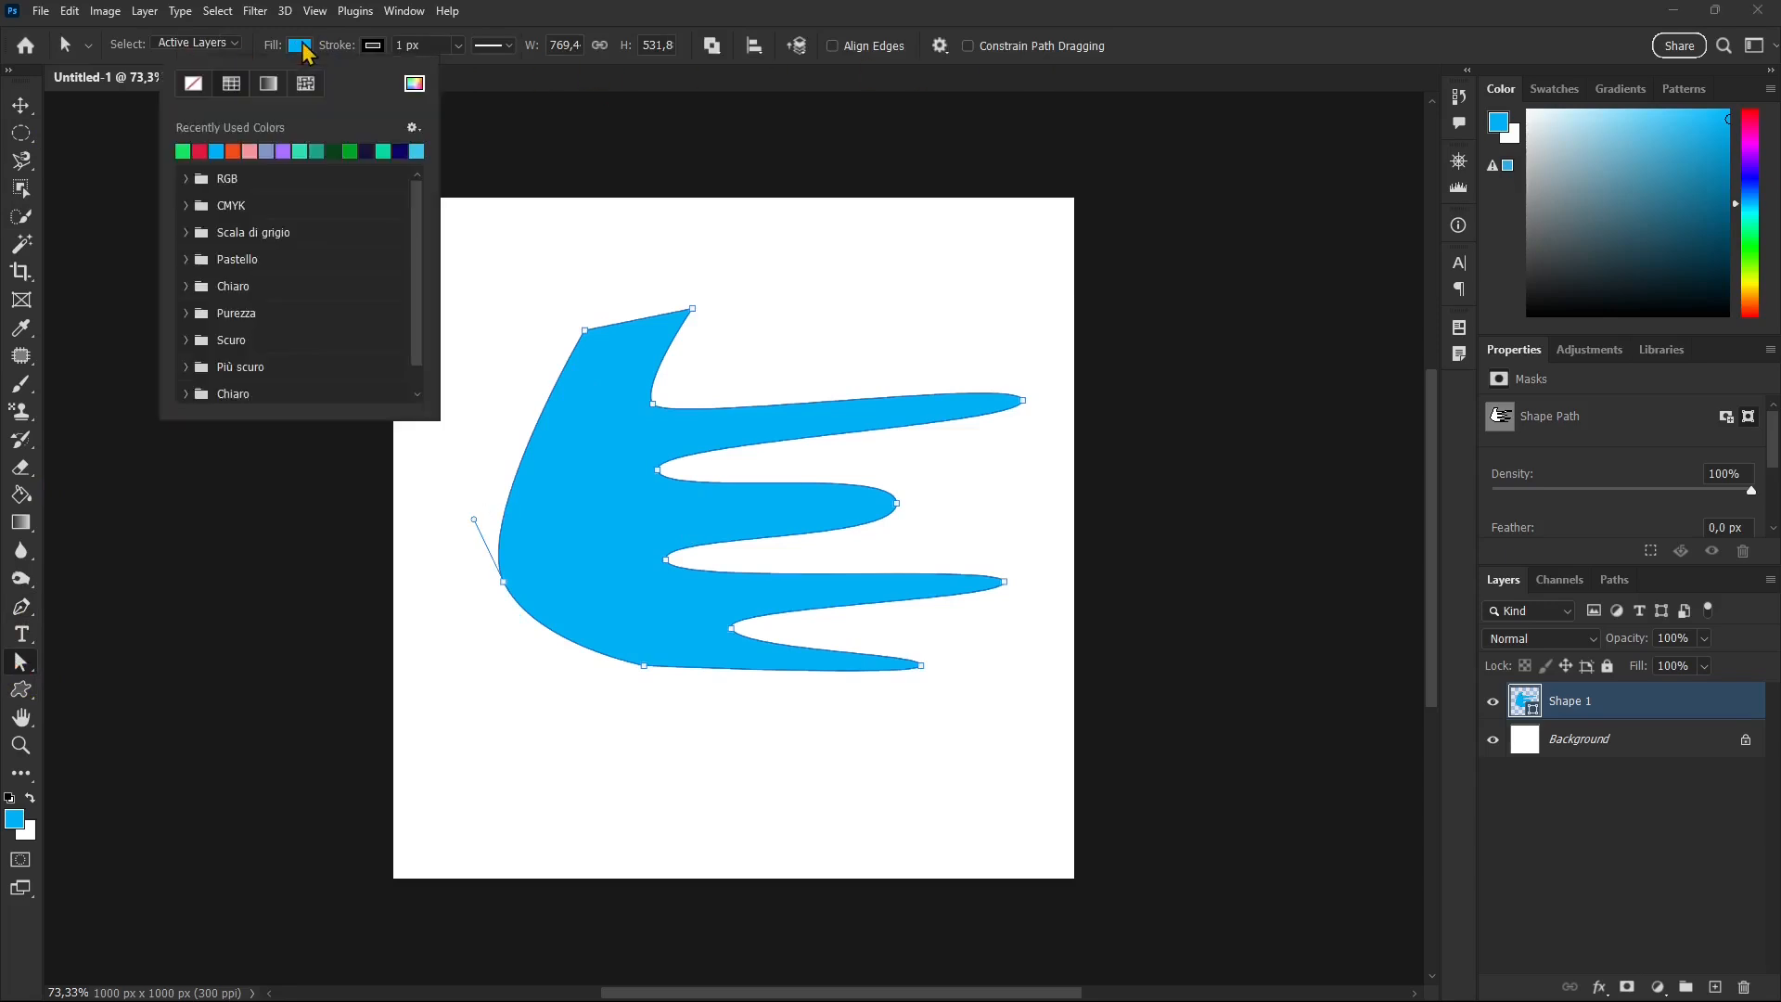
left_click(183, 151)
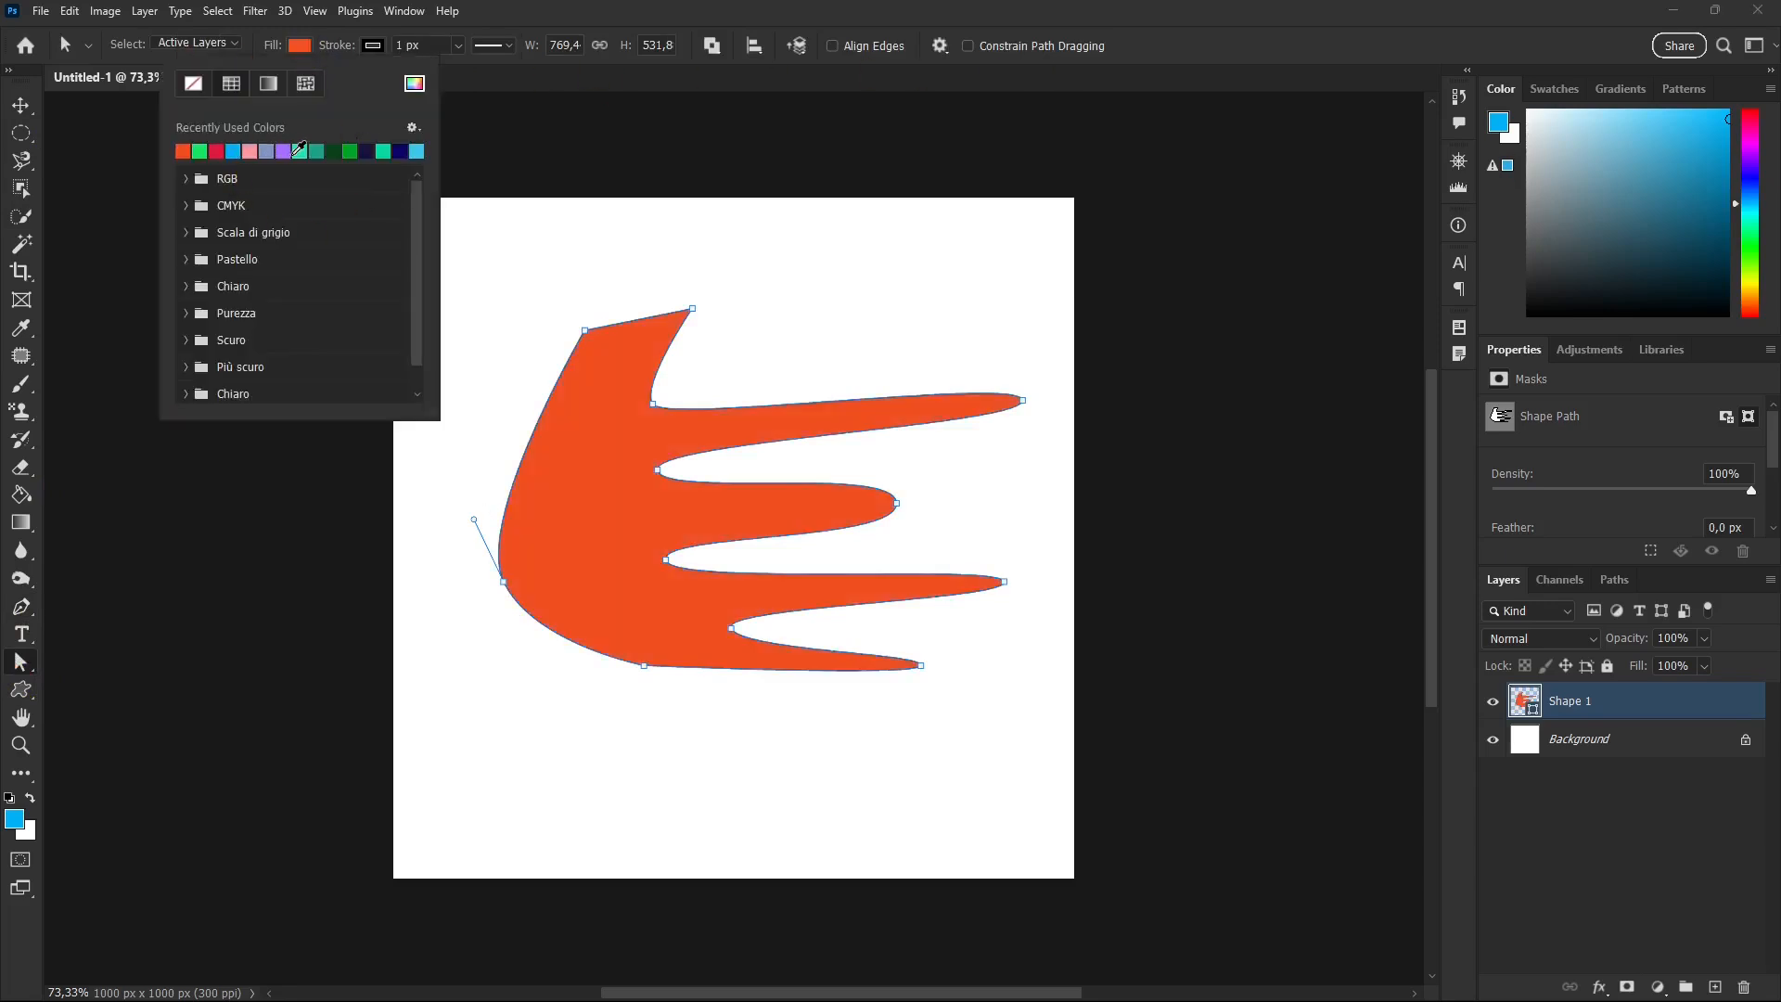
left_click(300, 151)
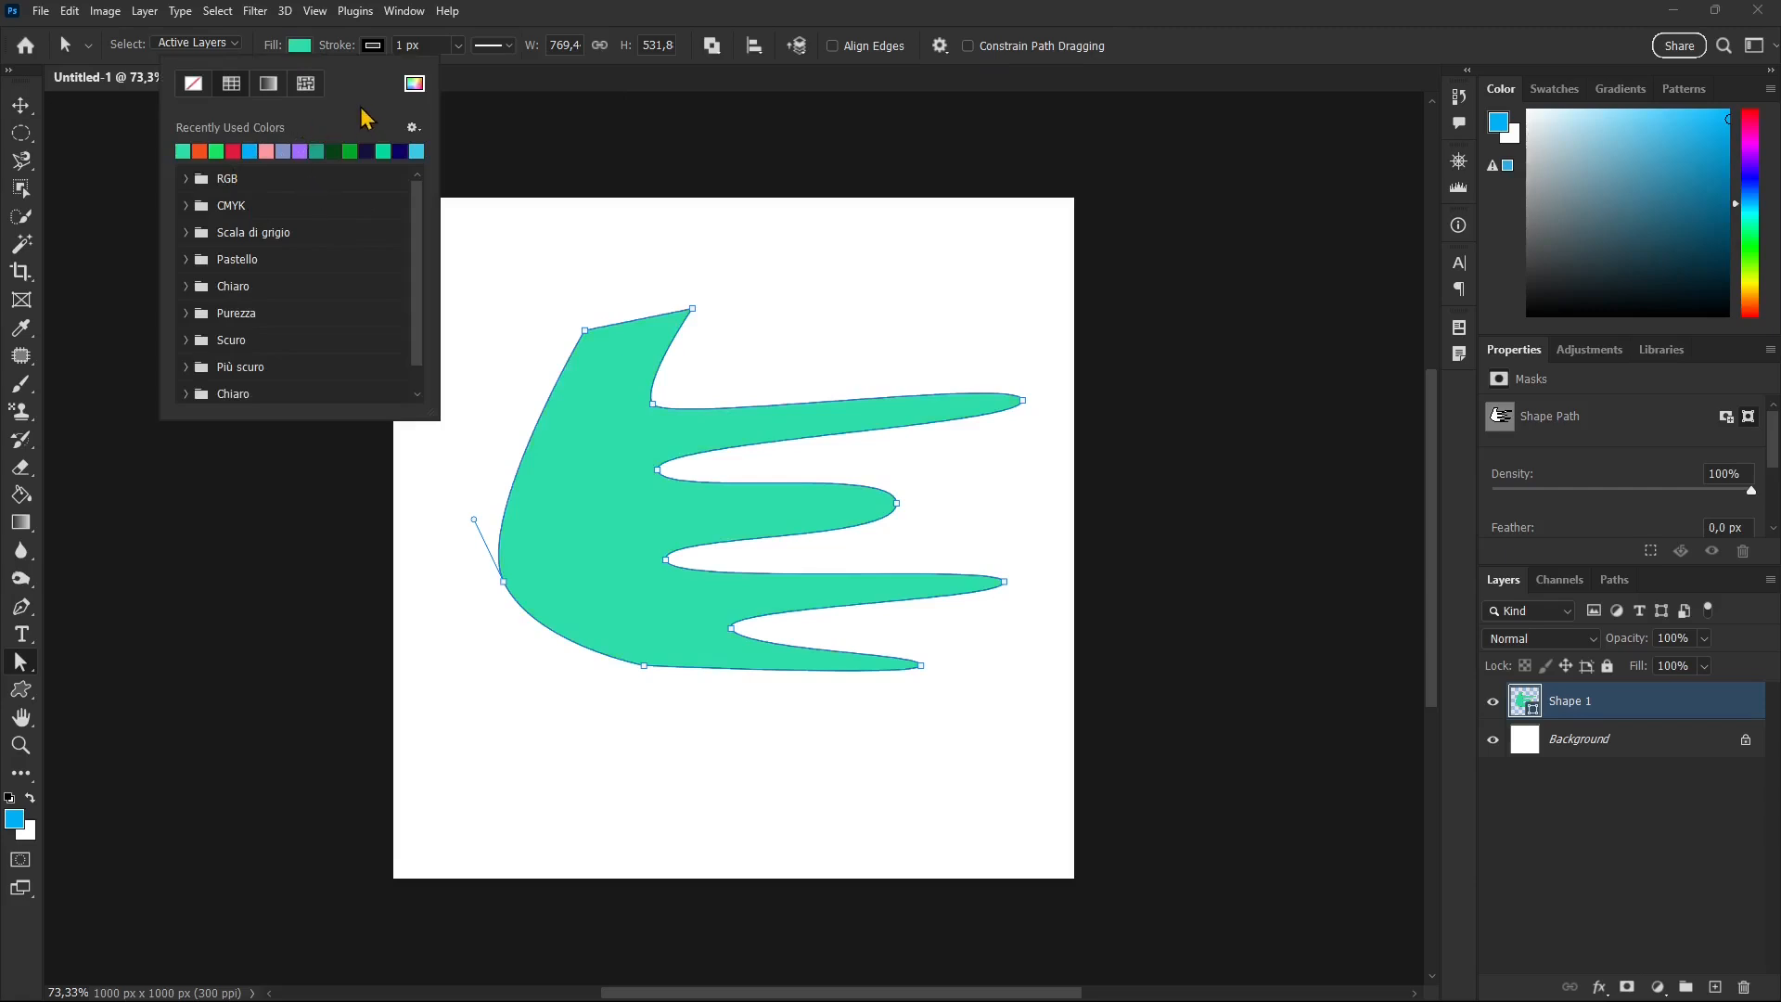
Step: Increase the shape's black stroke width to 15.60 px
left_click(373, 46)
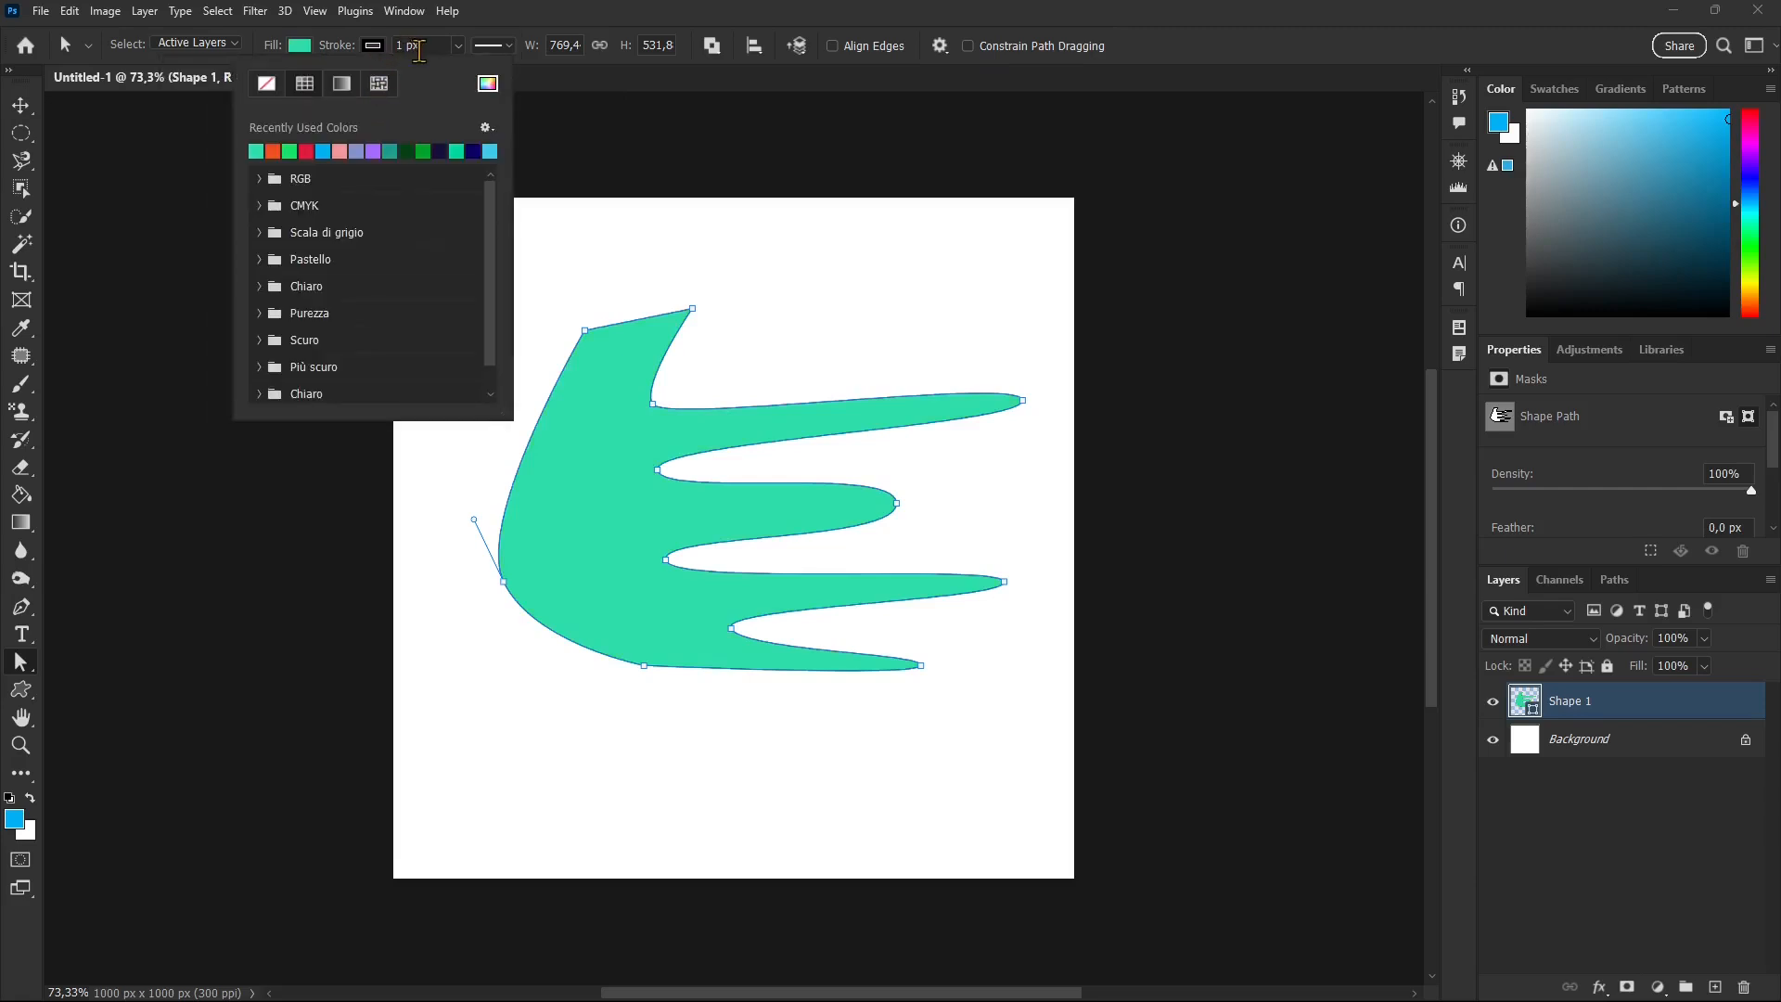
left_click(458, 46)
mouse_move(446, 69)
left_mouse_down()
mouse_move(476, 72)
mouse_move(464, 83)
left_mouse_up()
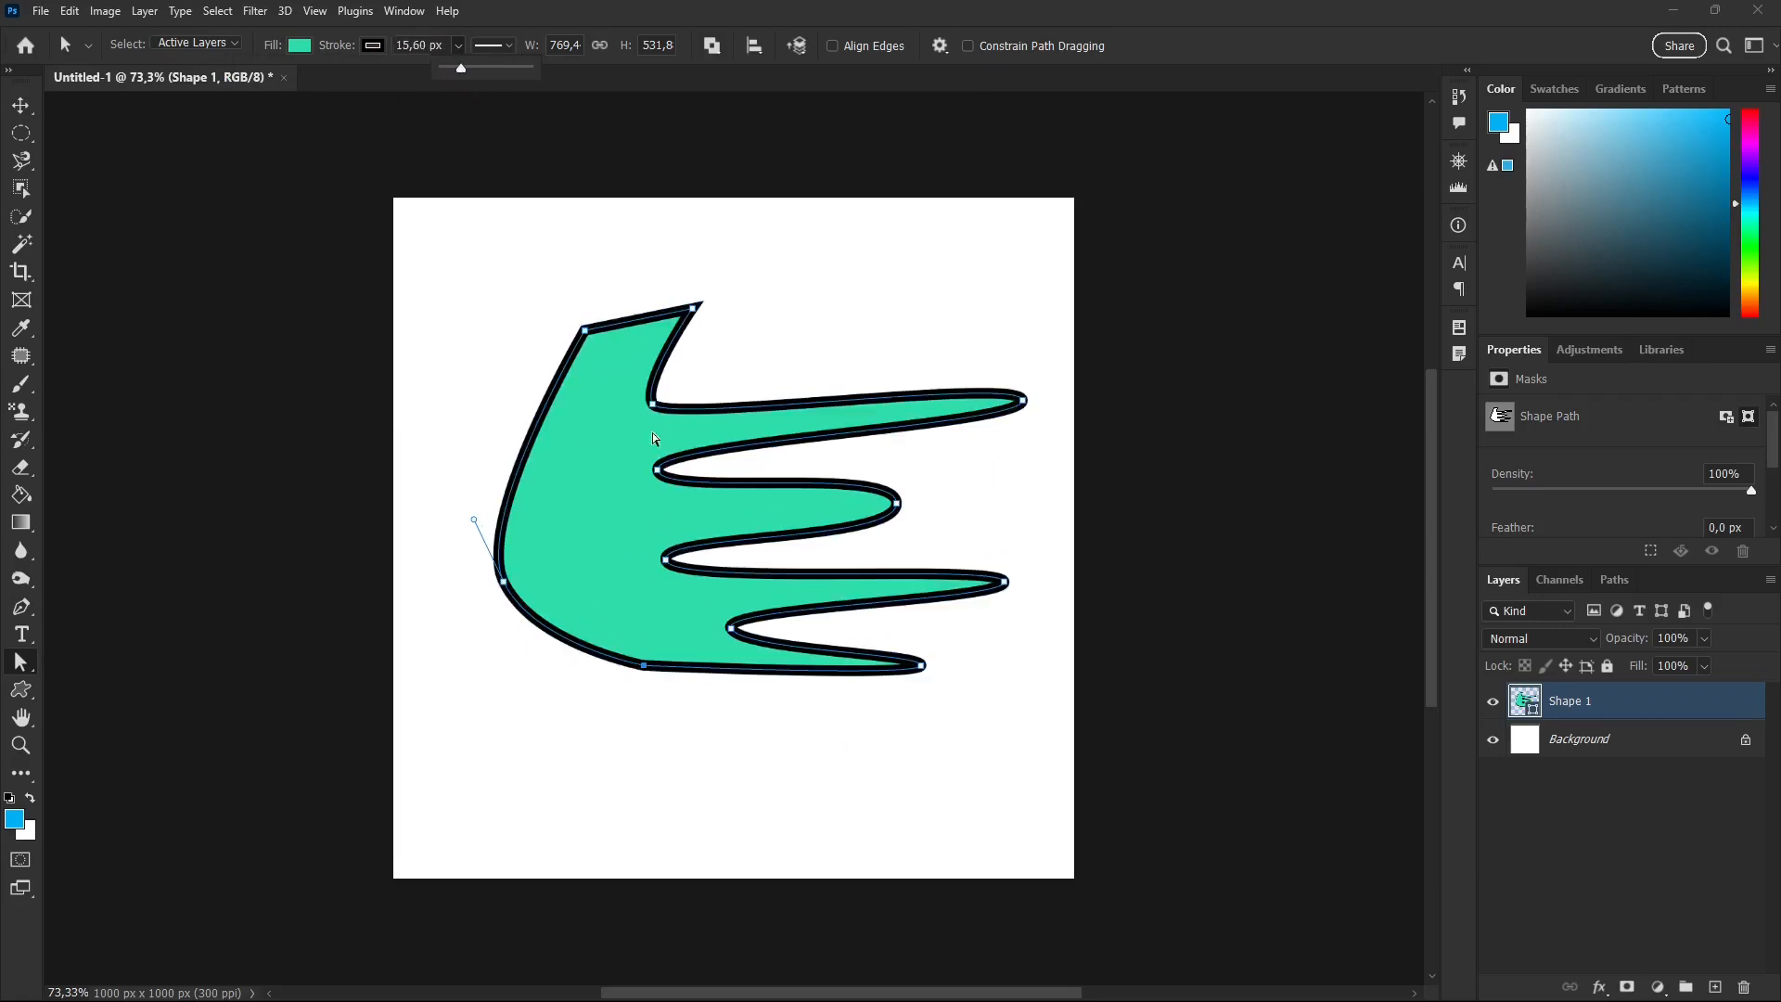
Step: Move the shape's upper-left corner outward and reshape its lower-left curve with the Direct Selection Tool
left_click(590, 339)
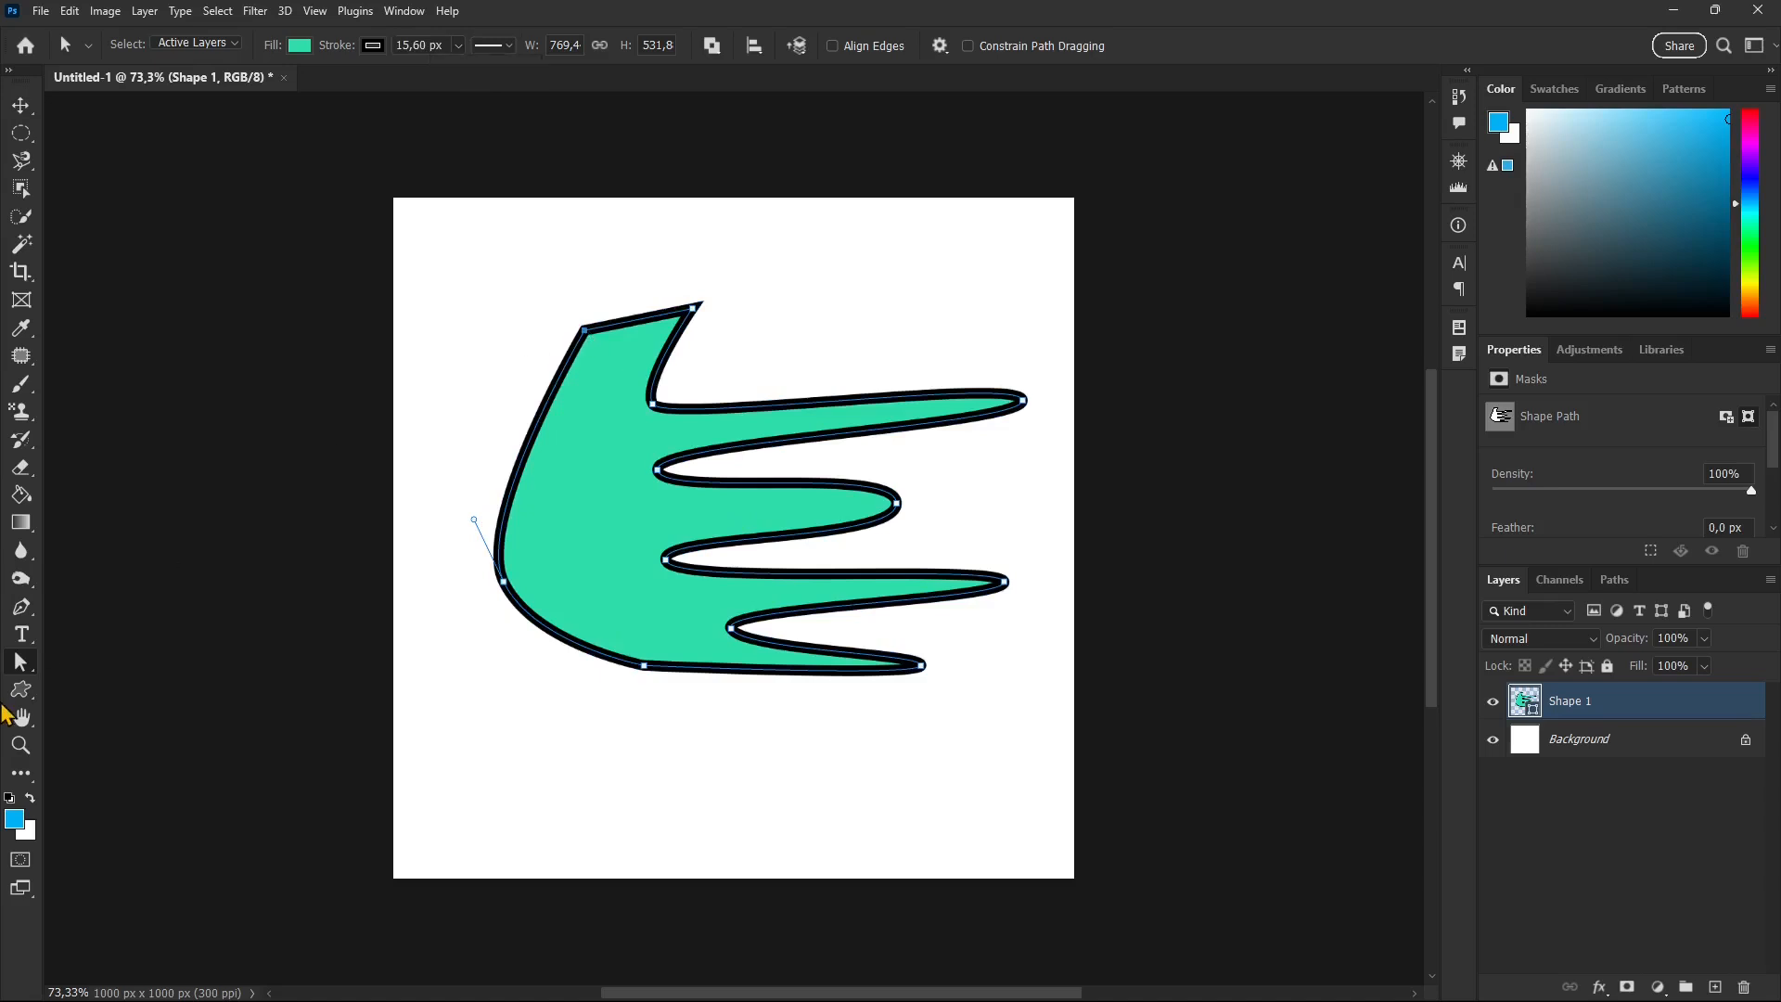
right_click(20, 661)
left_click(92, 685)
left_click_drag(584, 330, 517, 297)
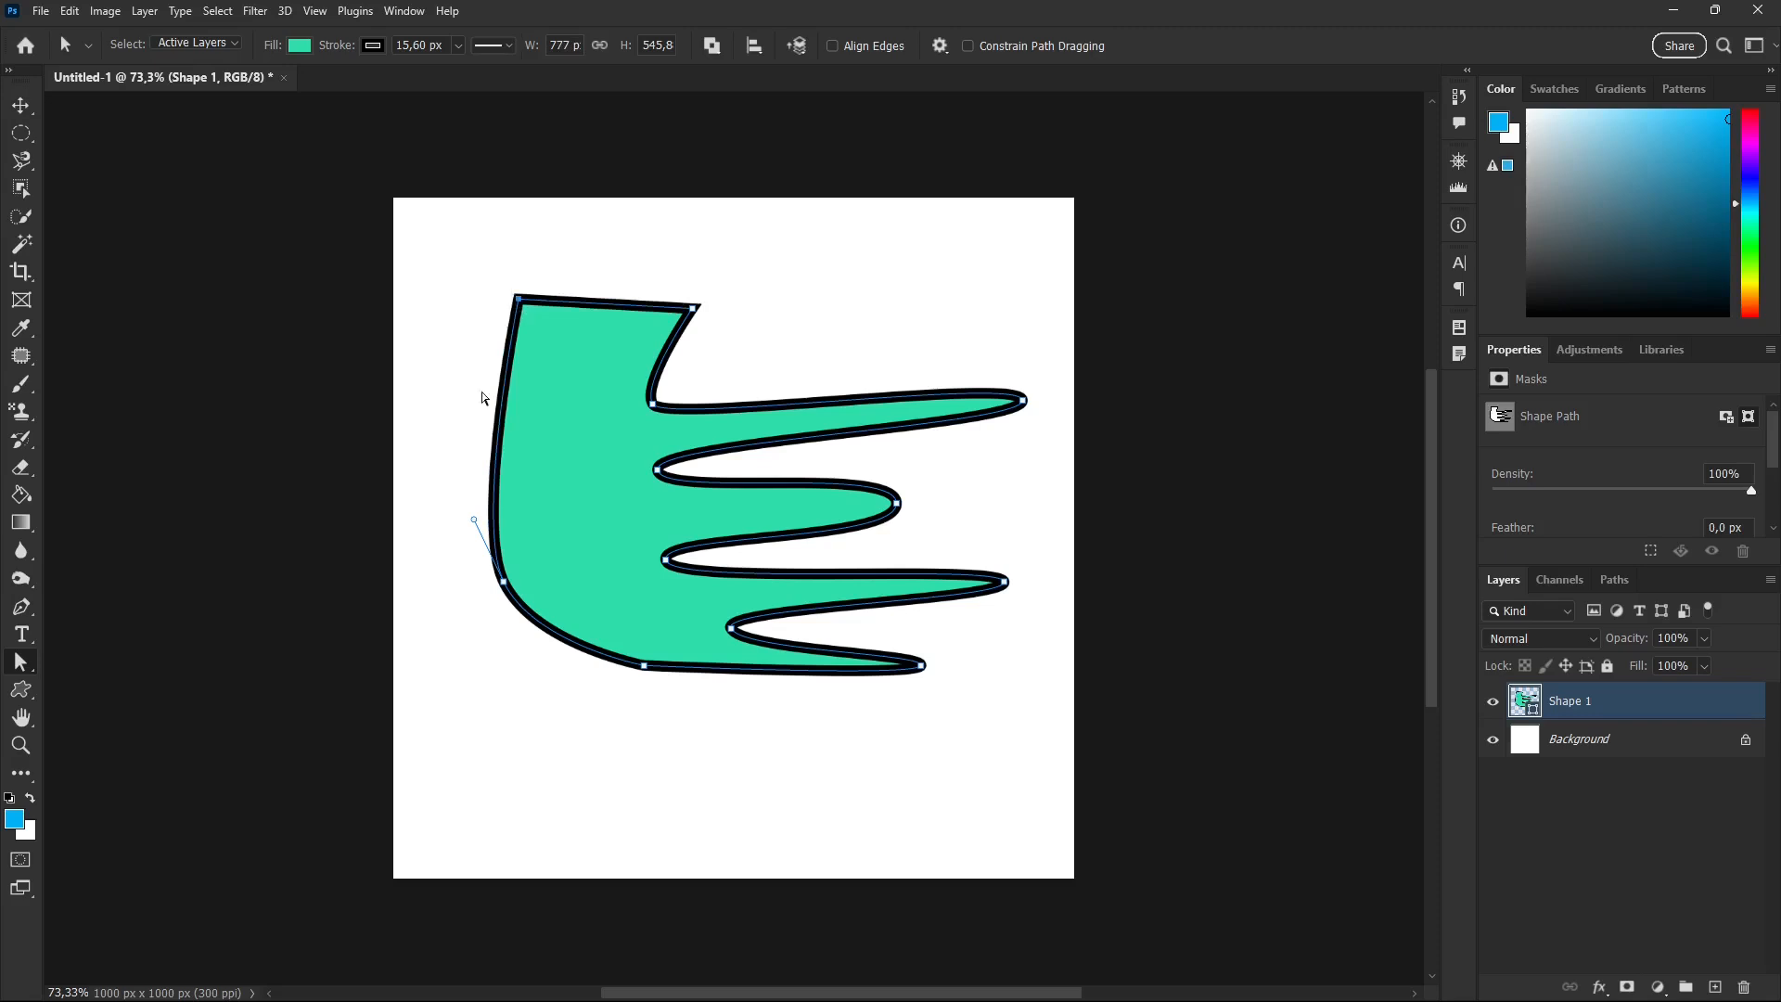
left_click_drag(504, 586, 556, 669)
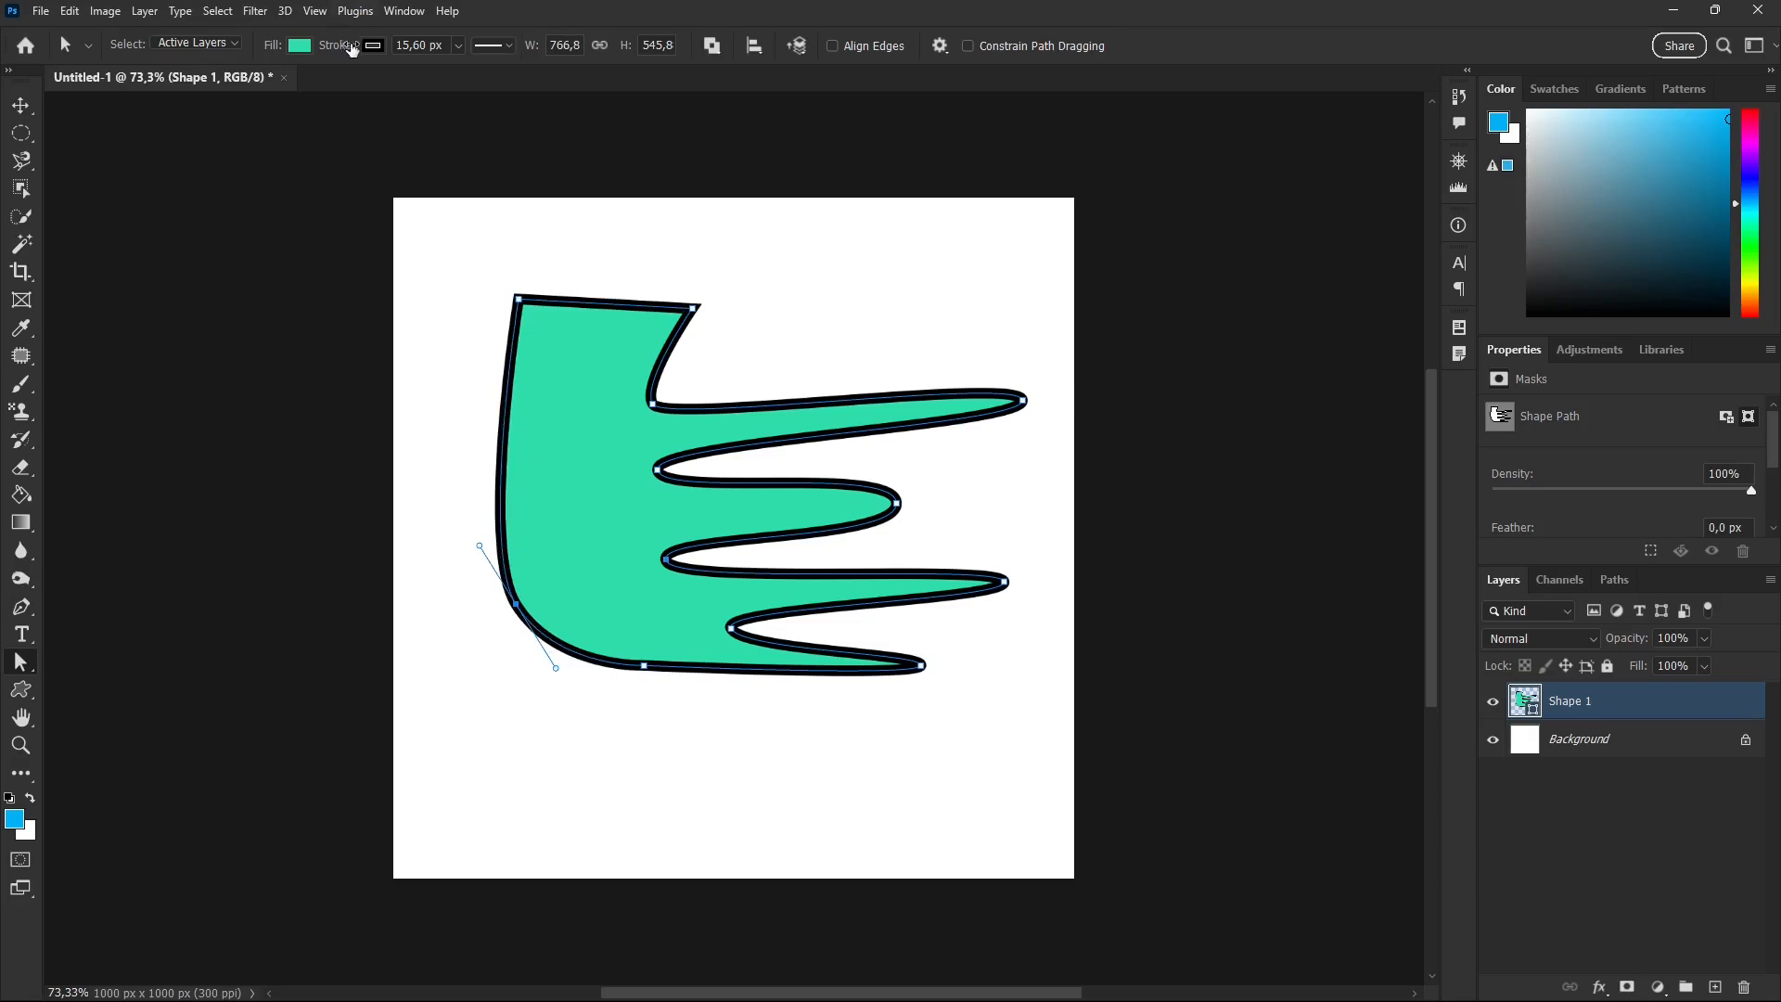
Step: Try the dashed and dotted stroke presets on the shape's outline
left_click(491, 49)
left_click(501, 136)
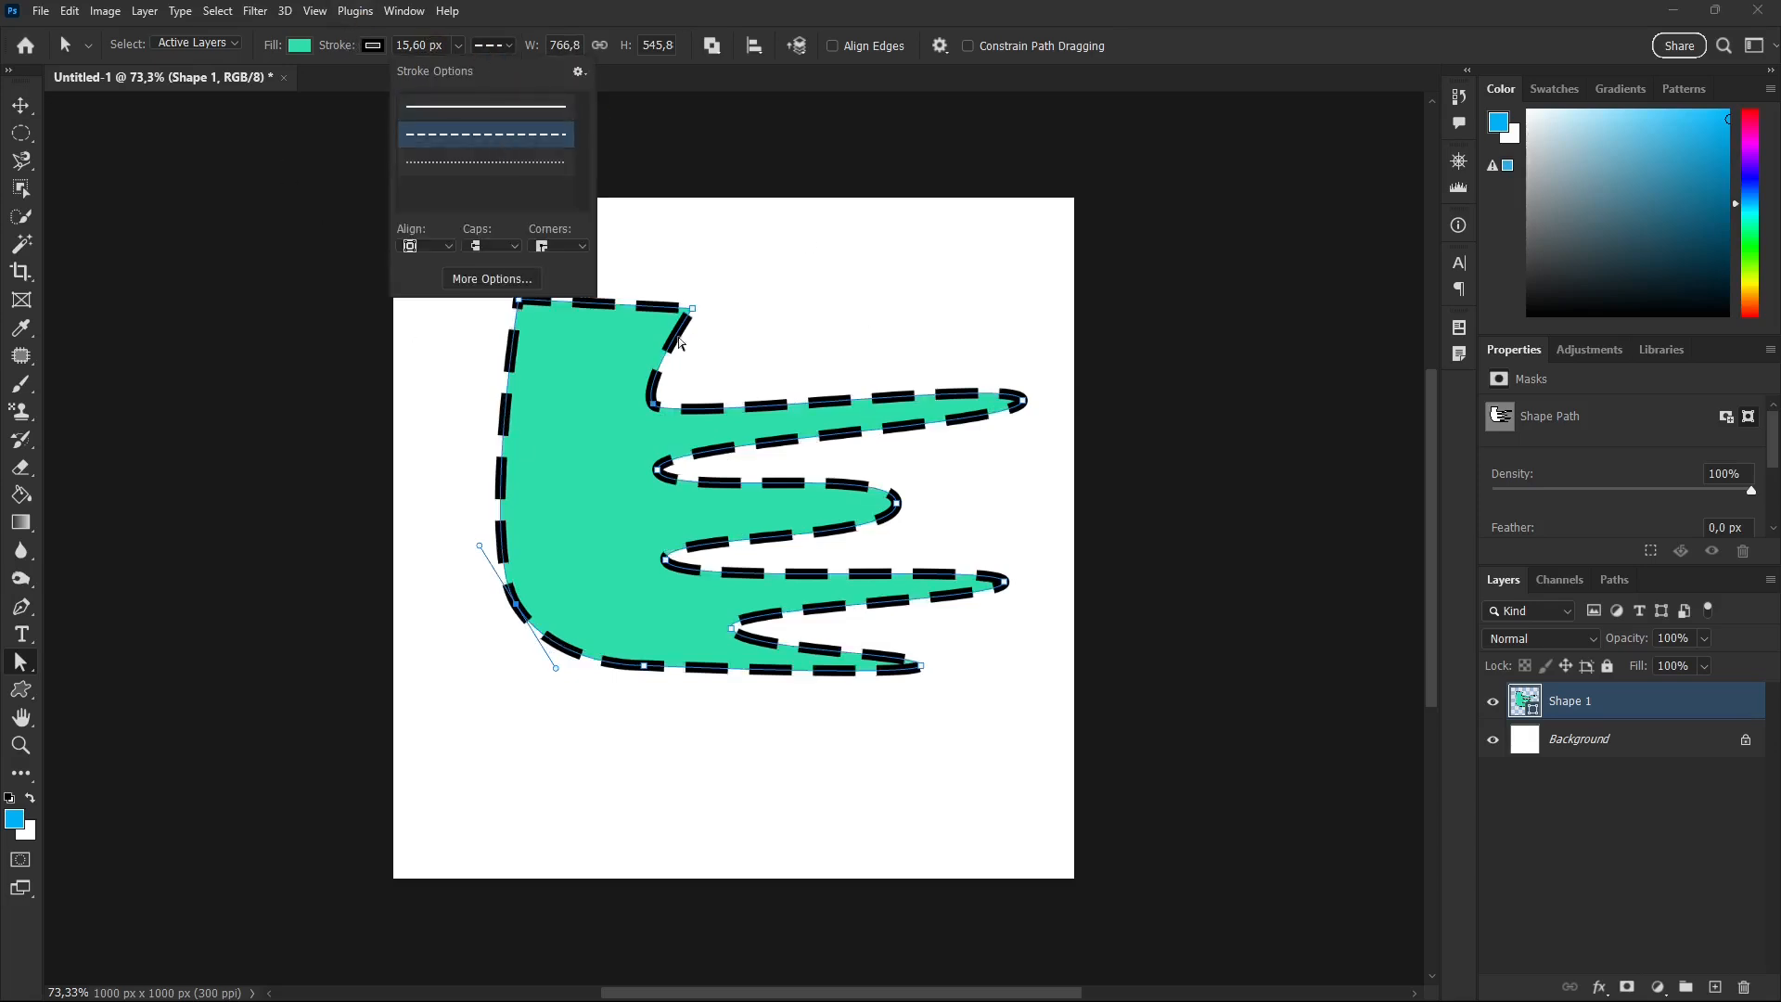
left_click(499, 167)
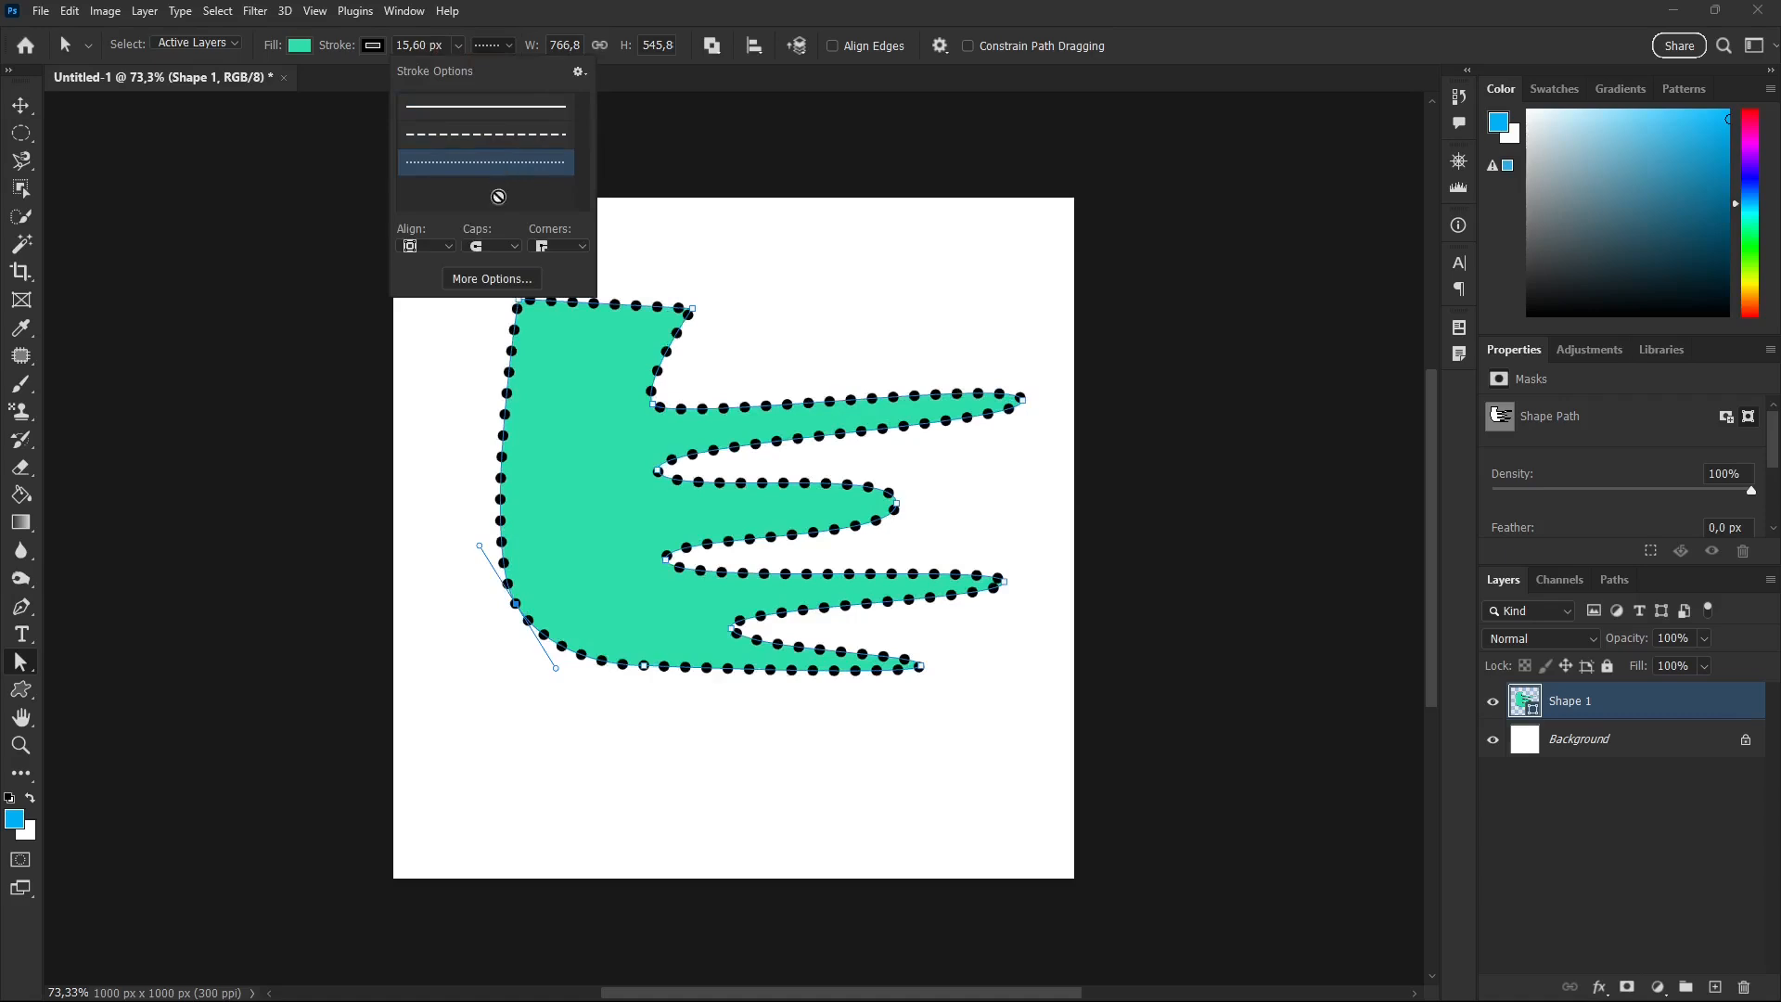
Step: Try different alignment, cap and corner settings for the shape's stroke
left_click(436, 249)
left_click(436, 264)
left_click(468, 249)
left_click(477, 262)
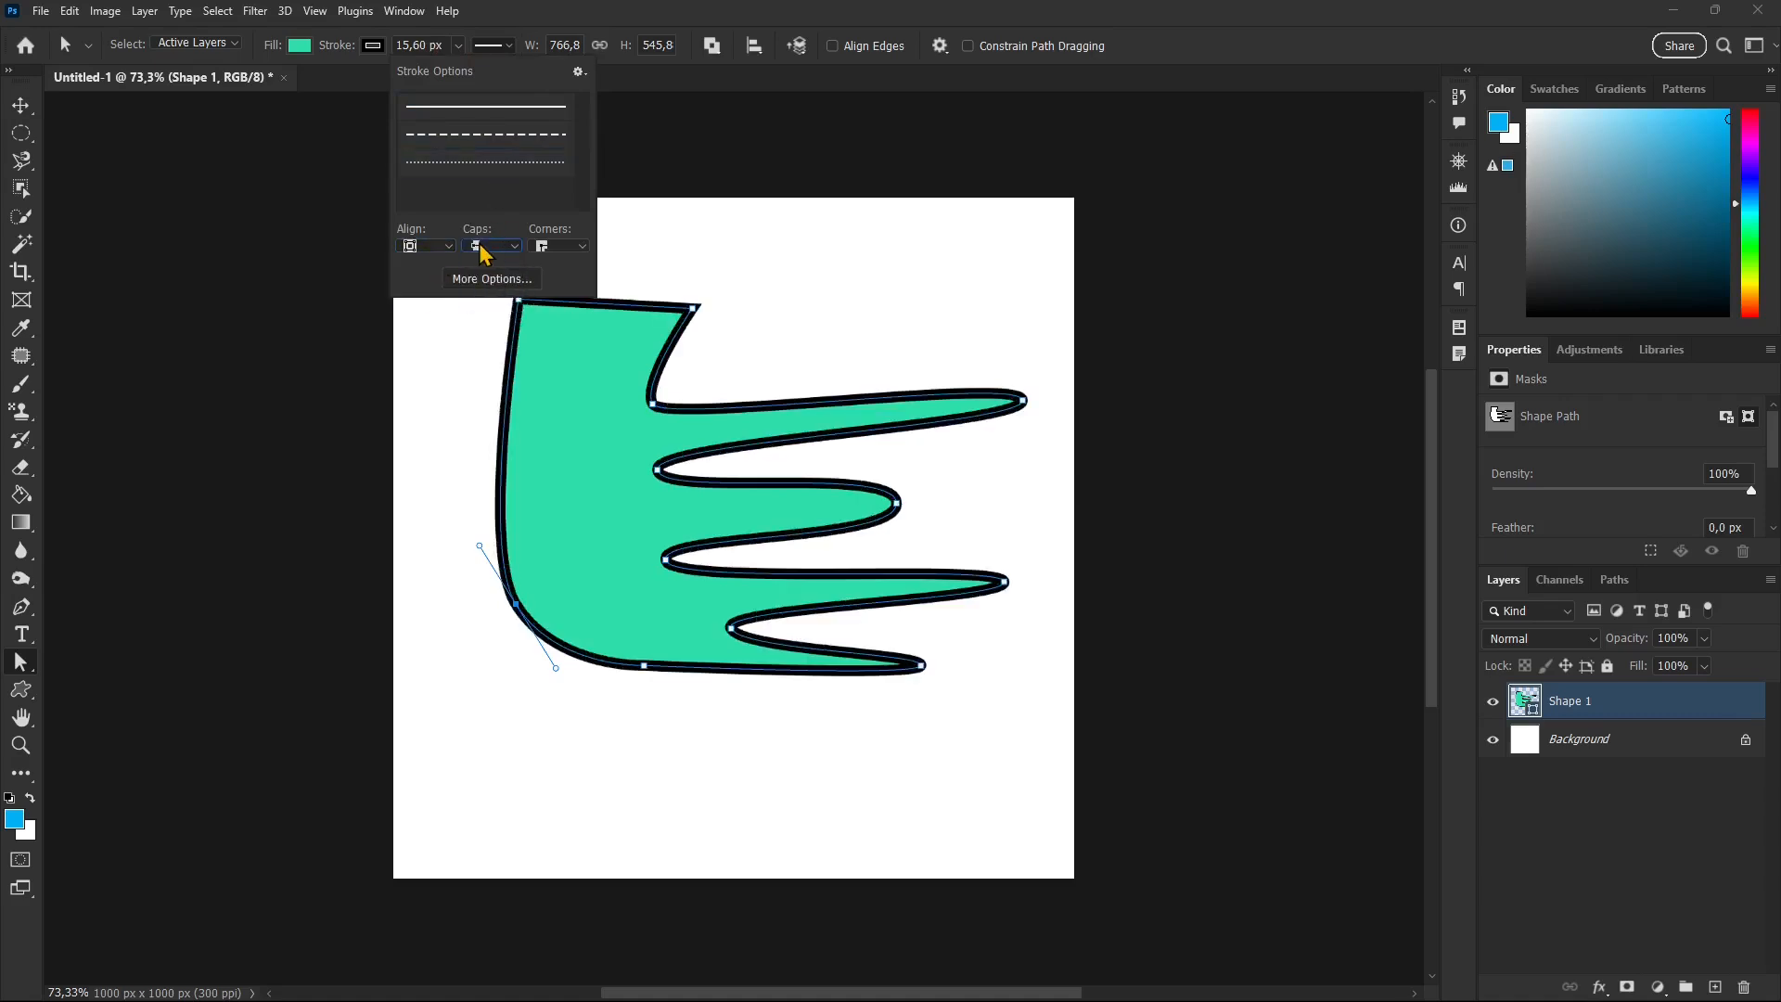
left_click(479, 249)
left_click(481, 288)
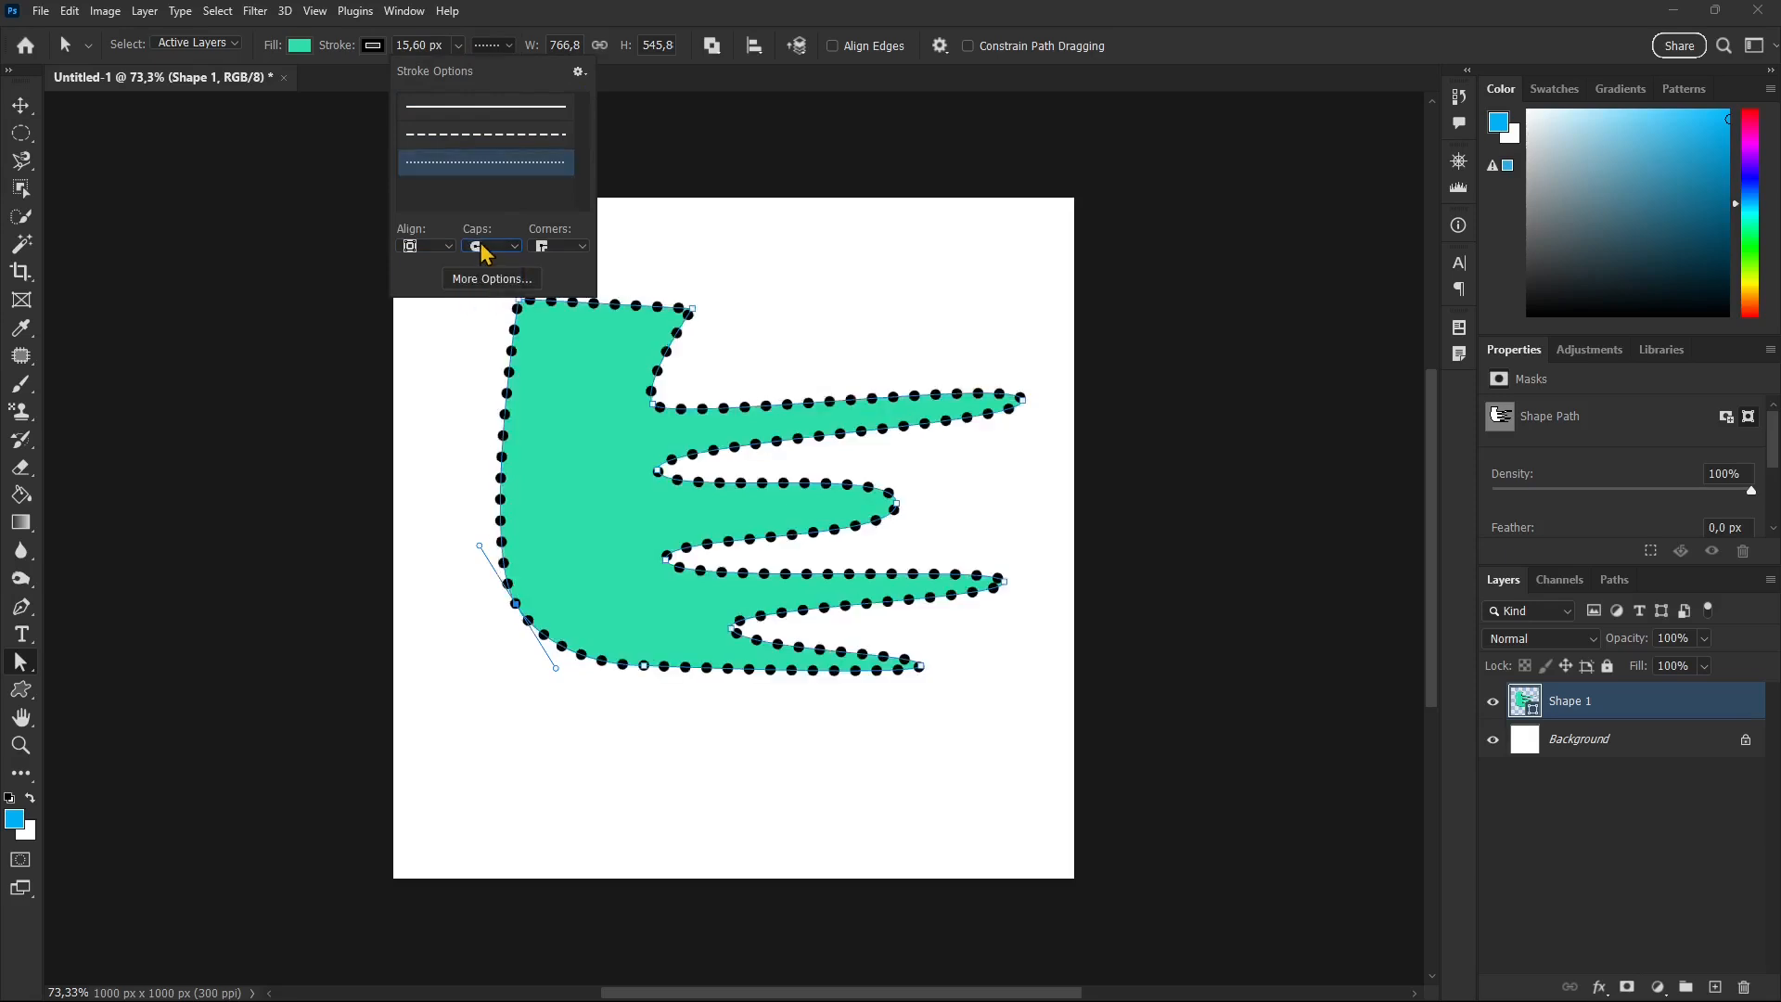
left_click(547, 249)
left_click(557, 279)
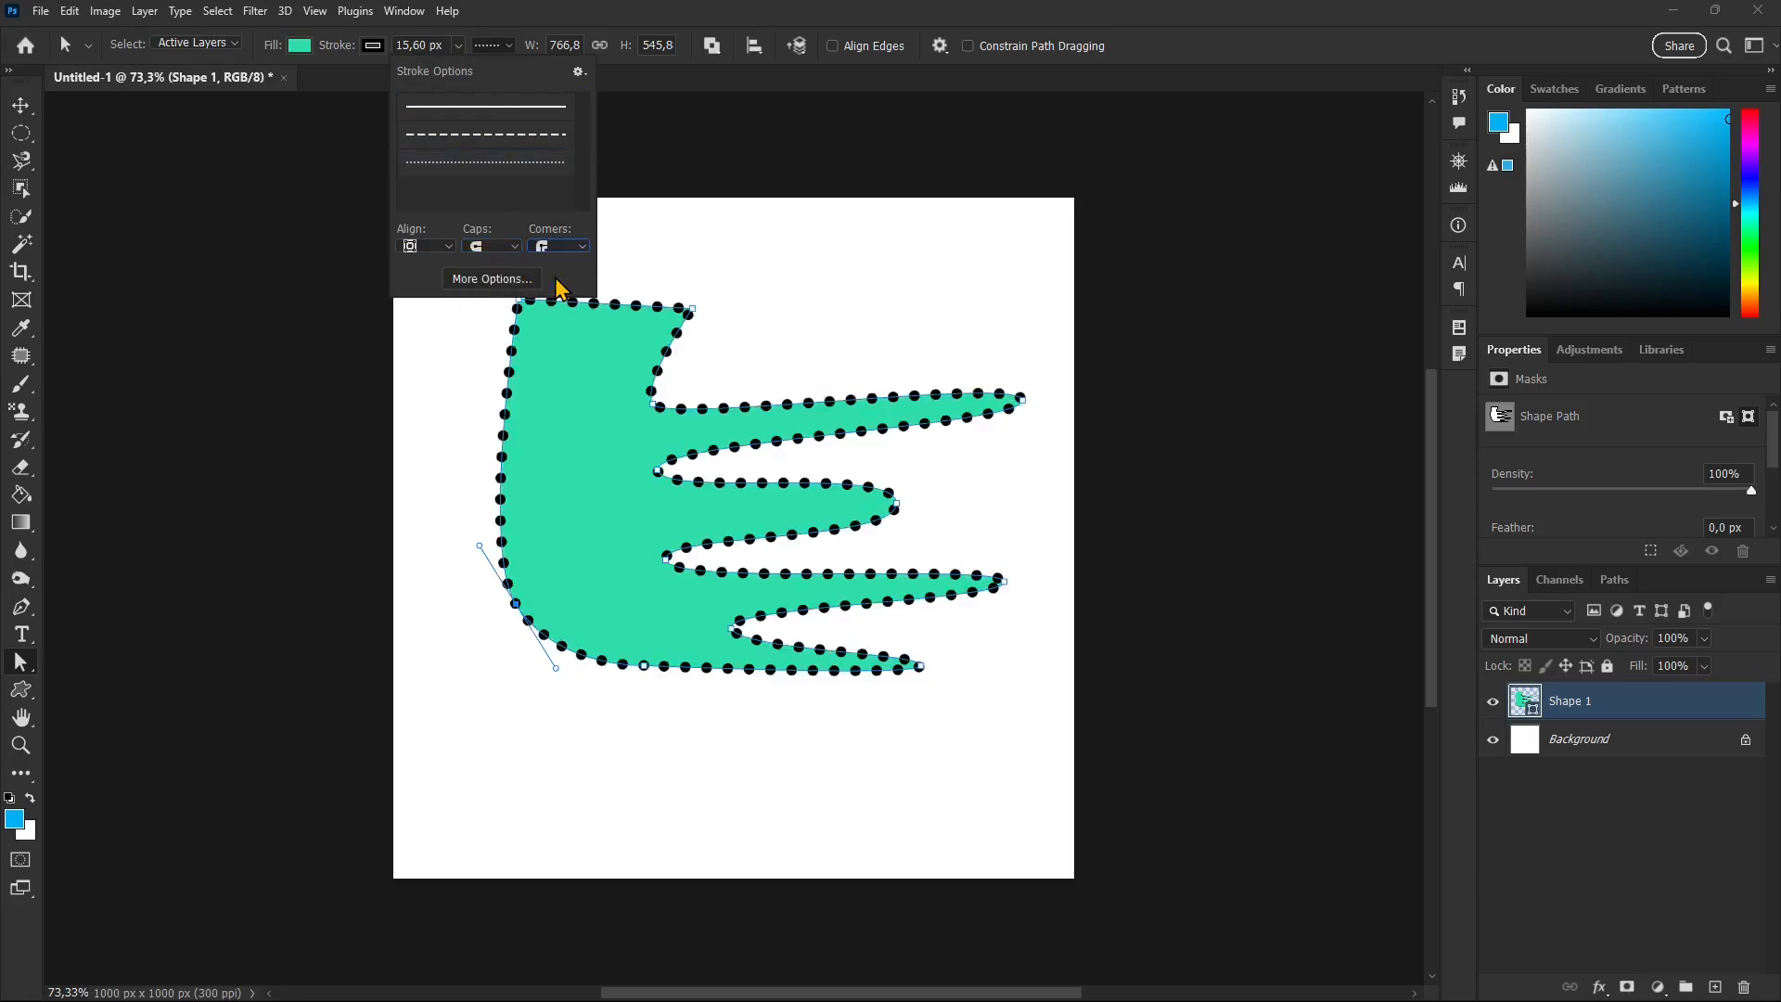
Step: Return the shape's outline to the solid stroke preset and view the detailed stroke settings without changing them
left_click(459, 115)
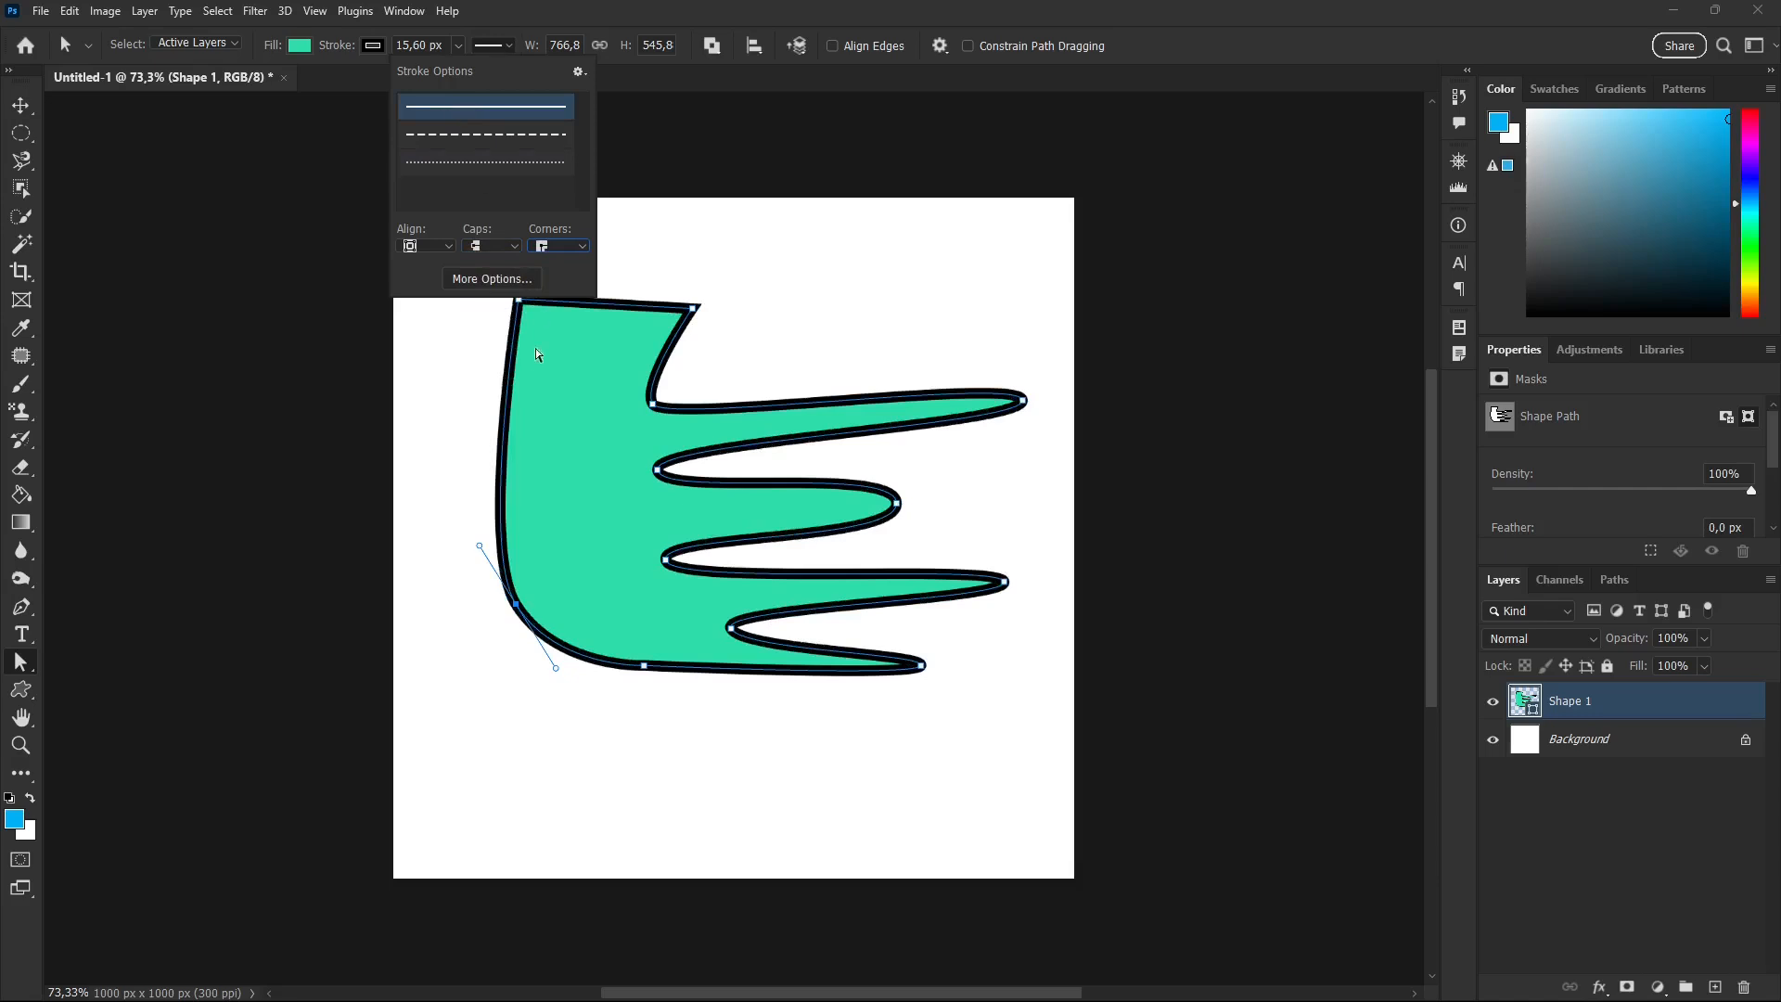
left_click(492, 283)
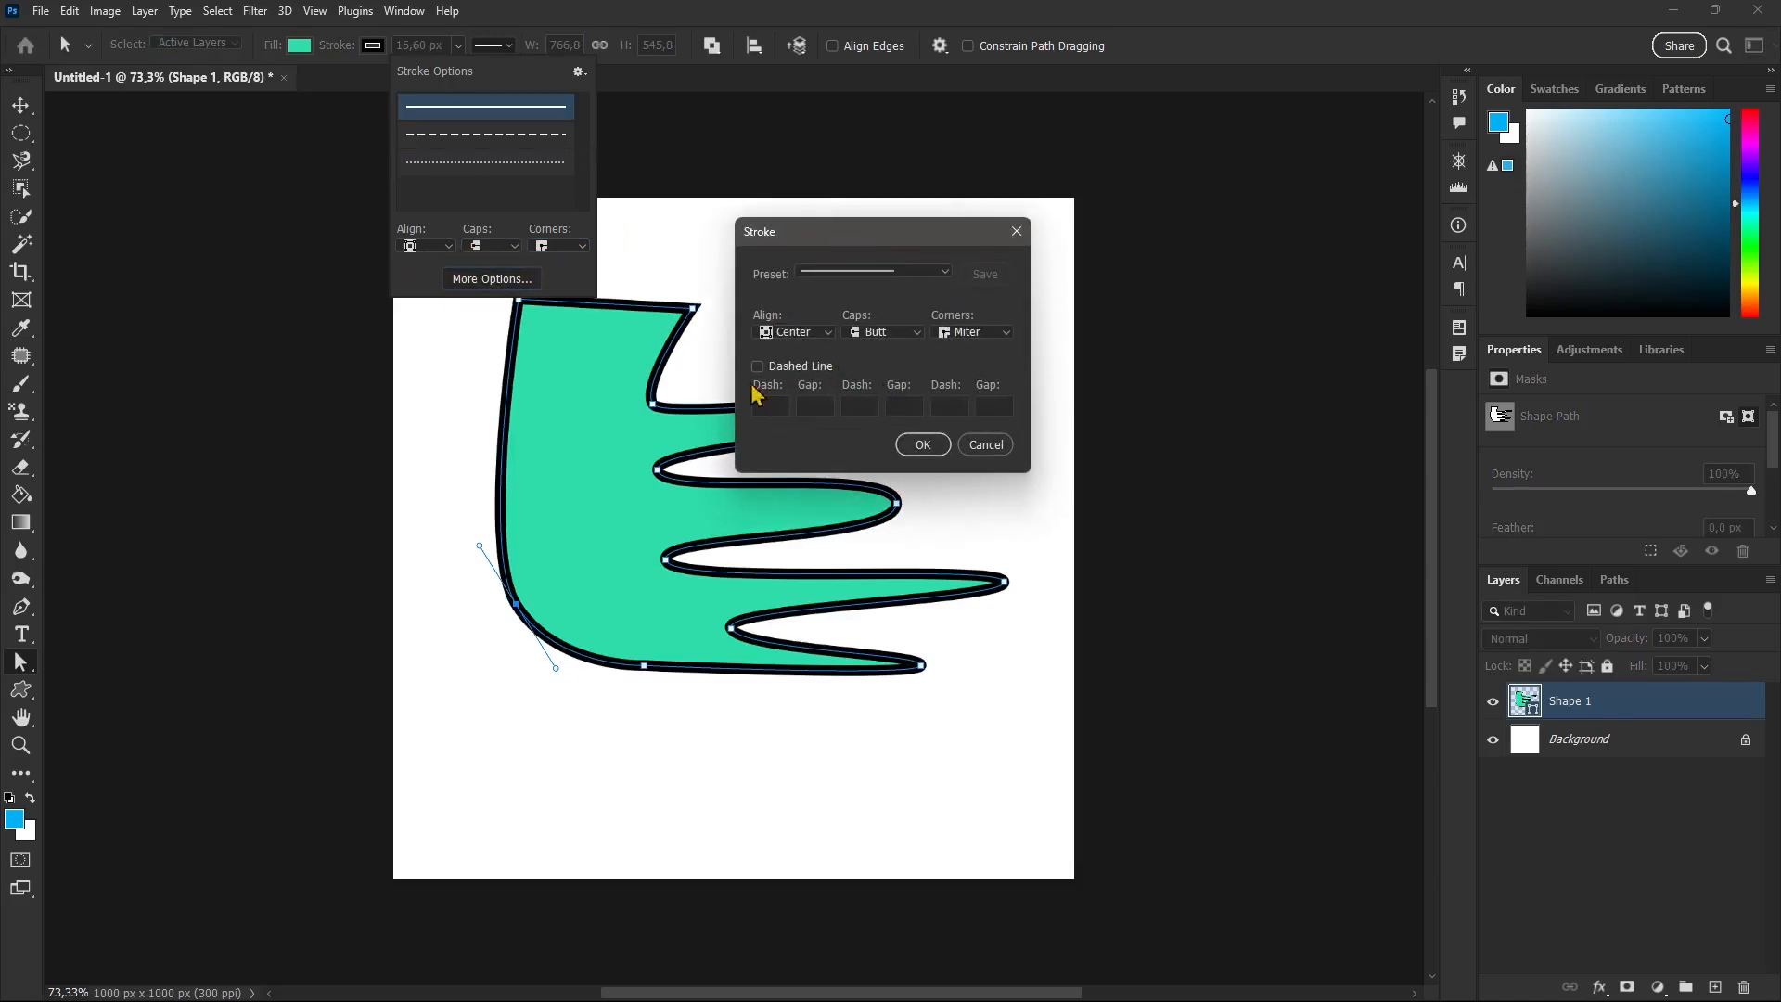
left_click(1014, 236)
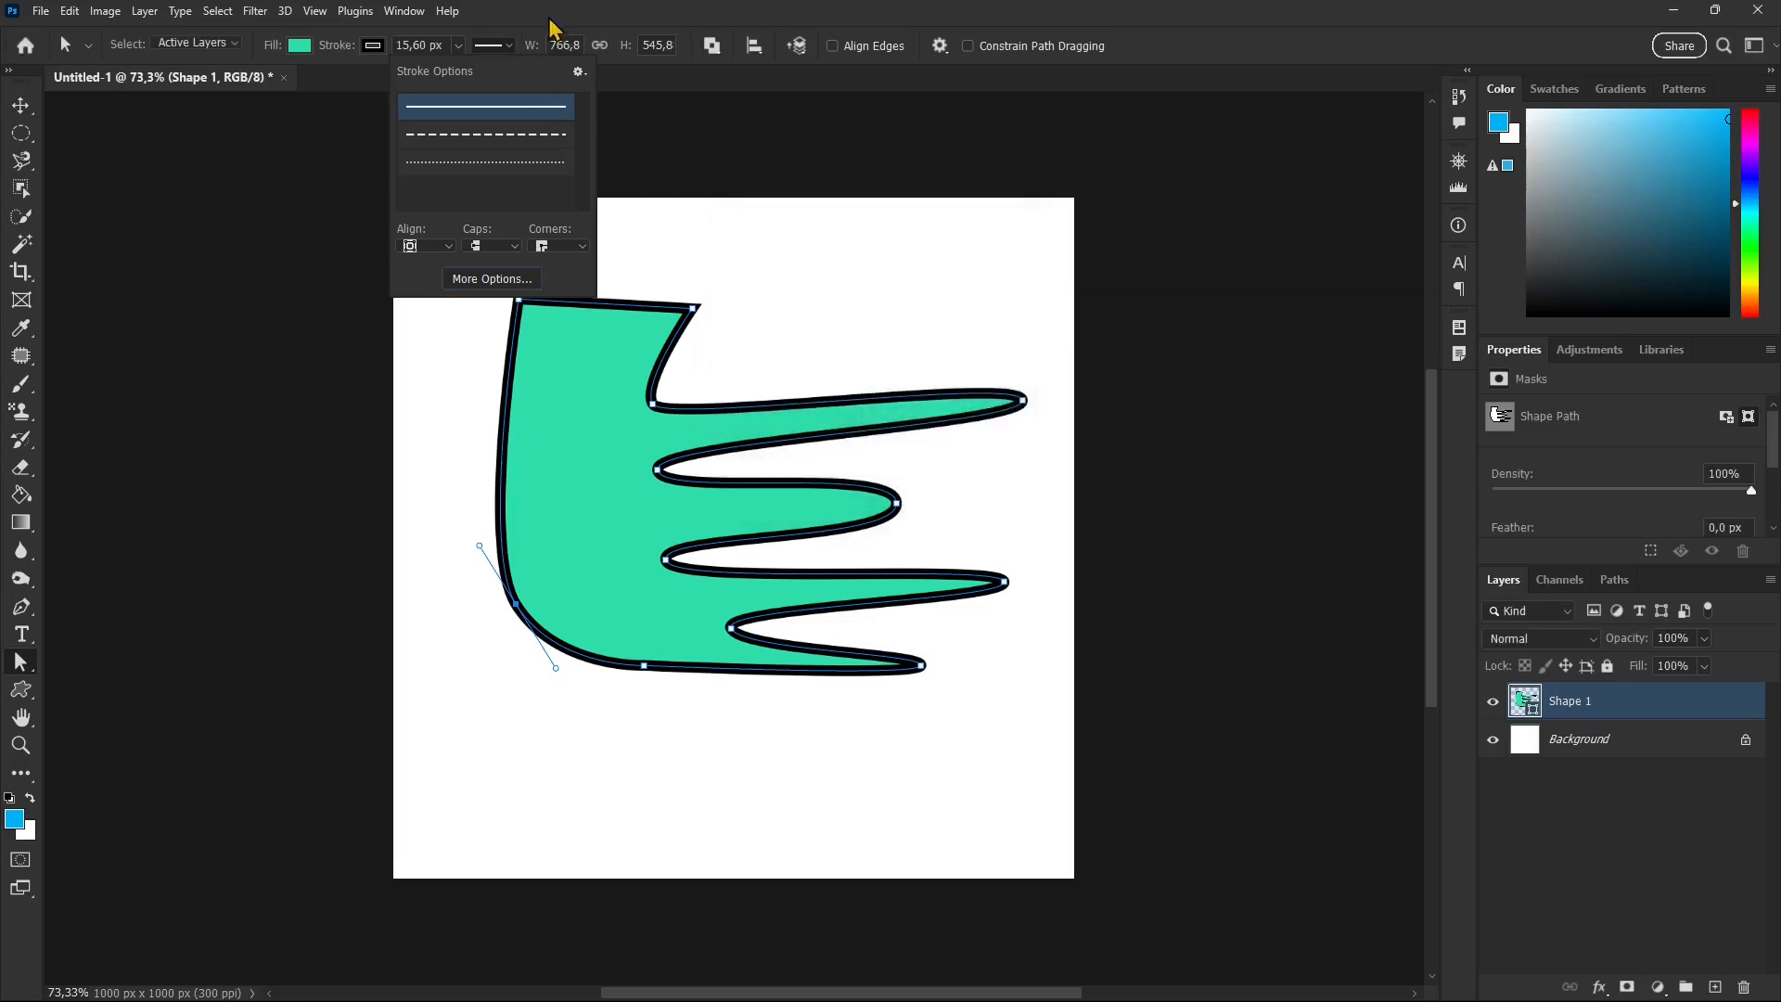
left_click(560, 19)
Step: Subtract three rectangles from the shape's upper-right corner, left side and lower edge, about 269 × 201, 135 × 277 and 149 × 193 px
left_click(712, 50)
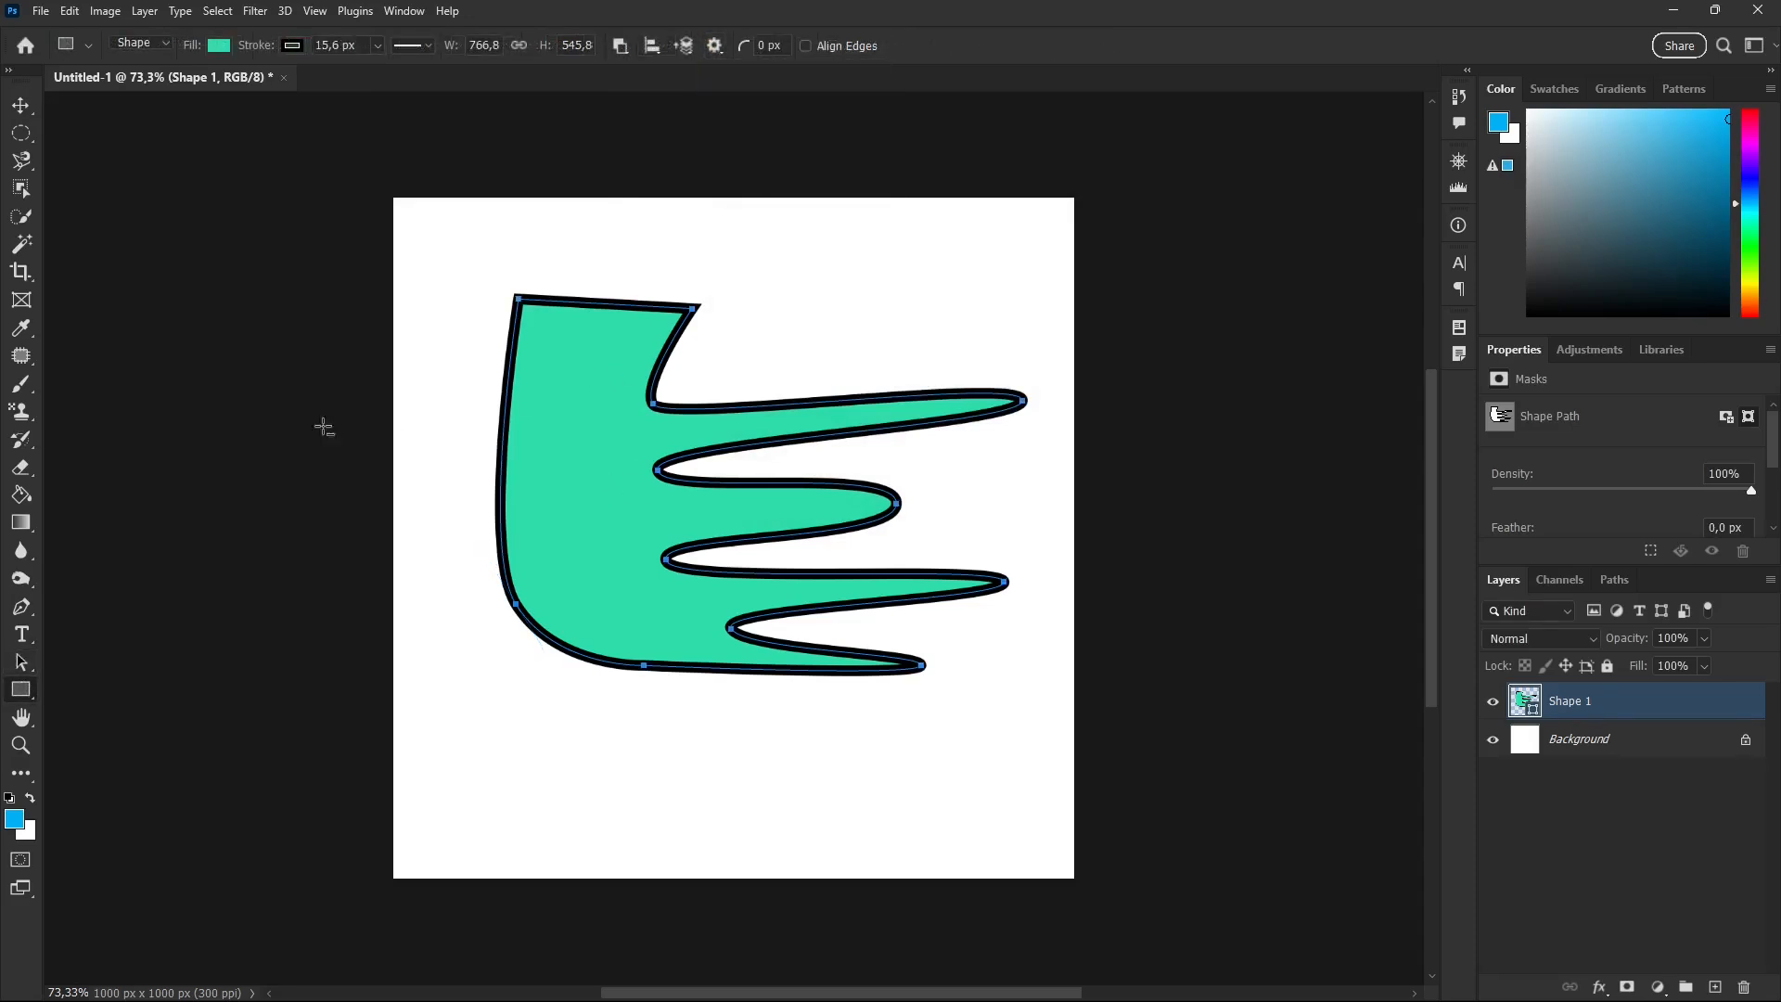
left_click_drag(21, 689, 130, 762)
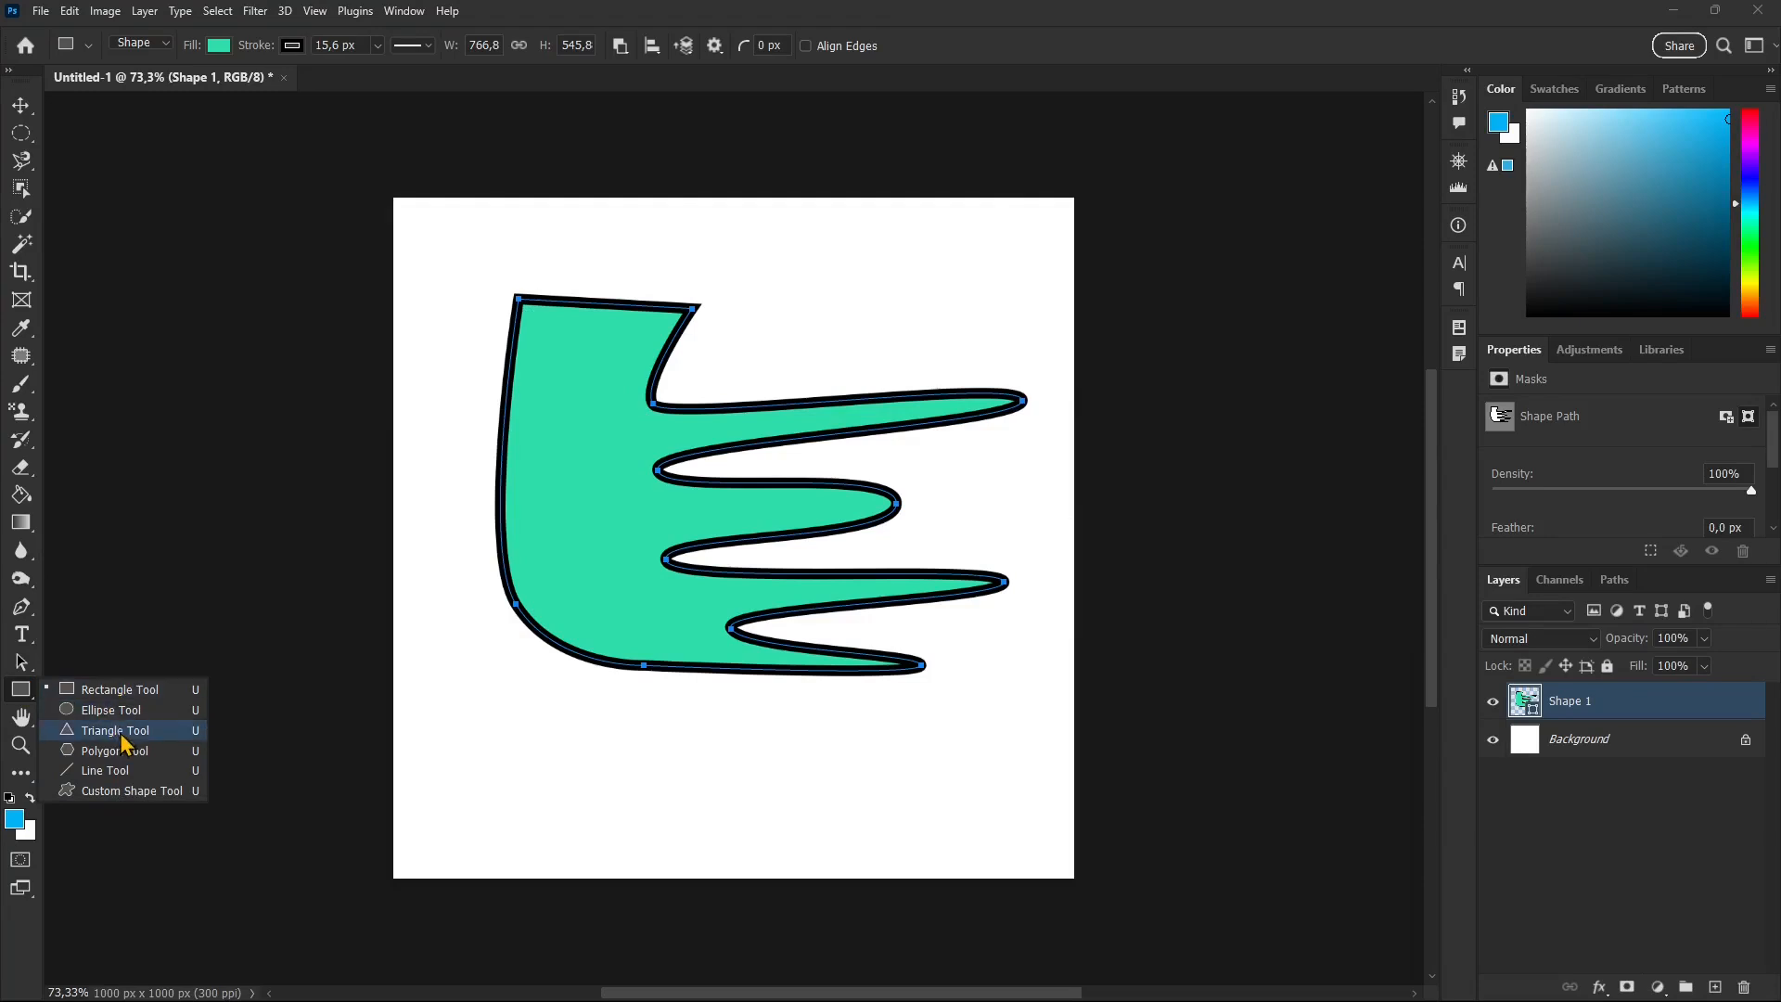
left_click(110, 690)
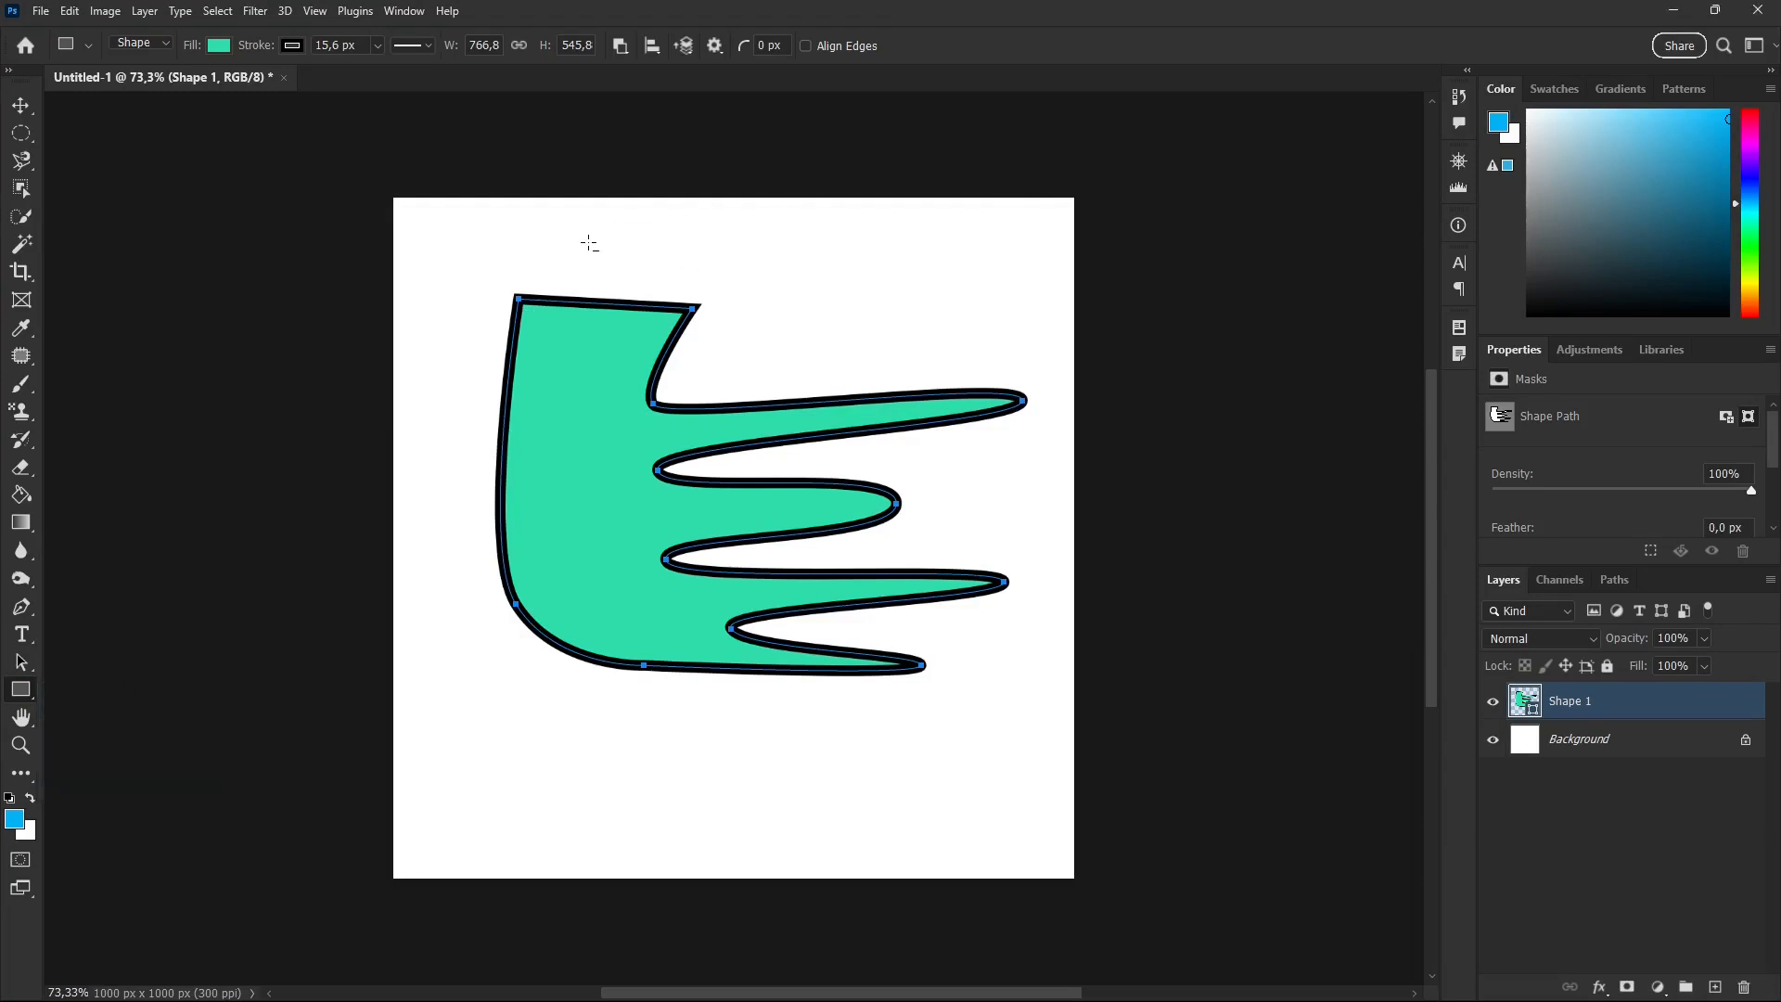
left_click(619, 48)
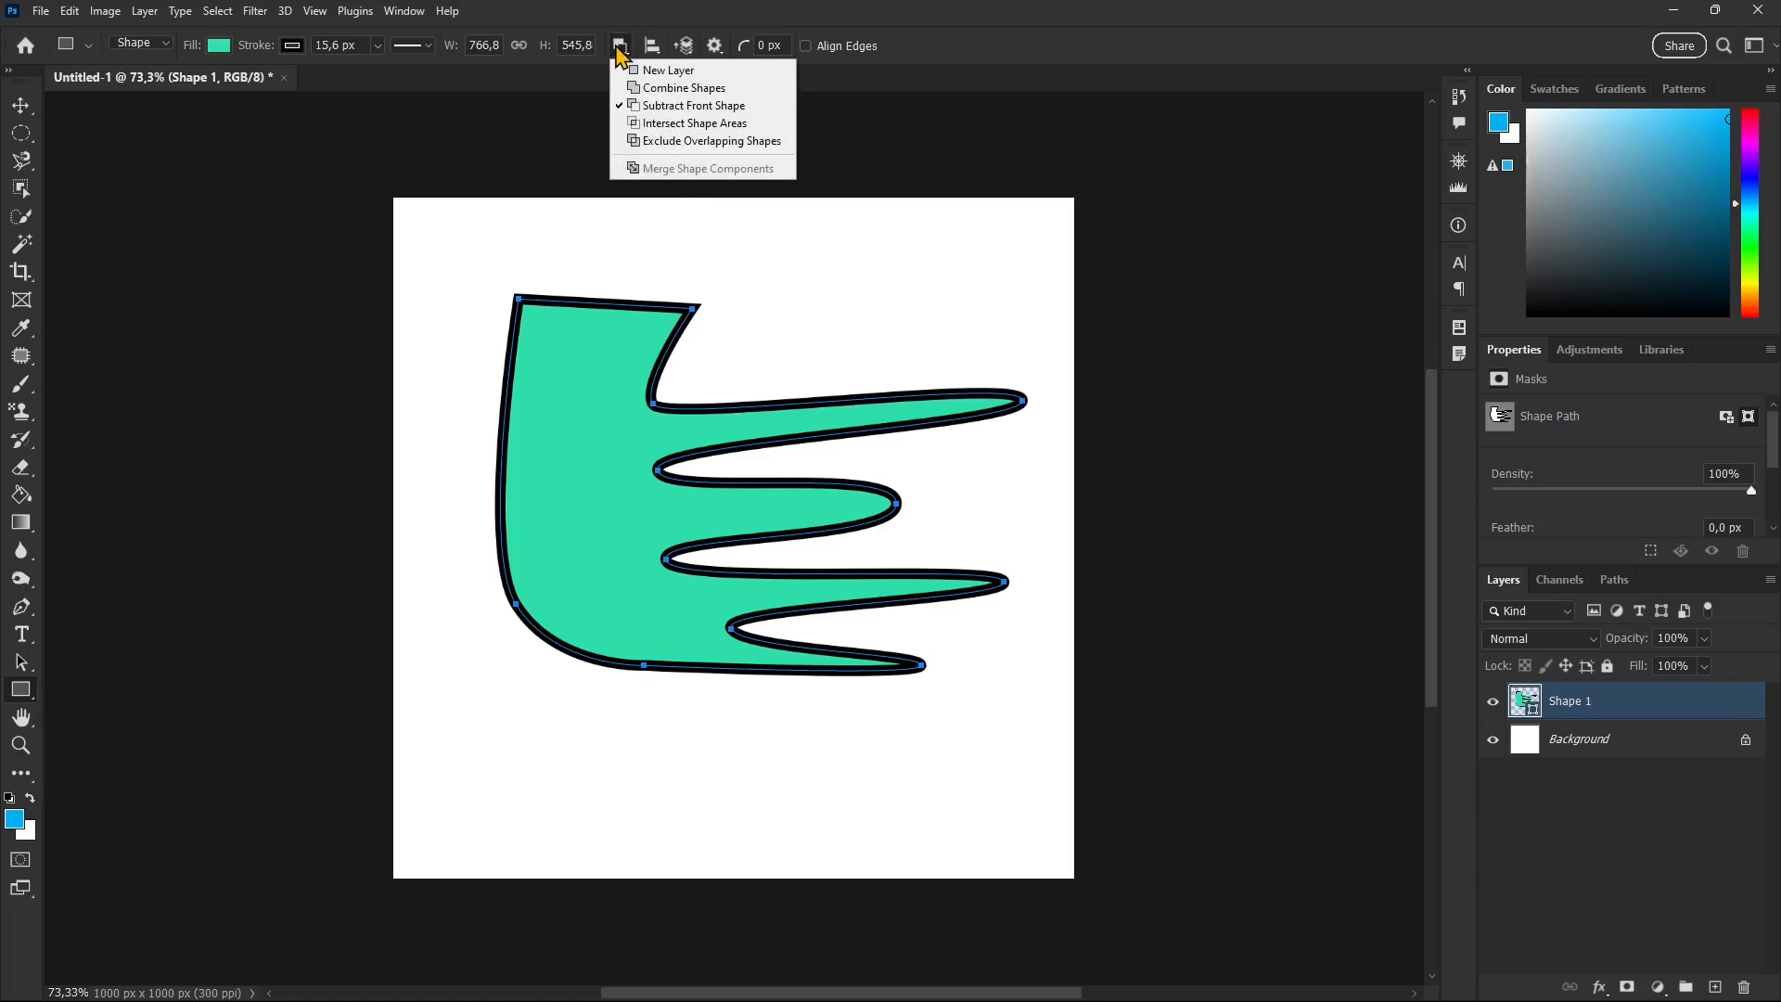
left_click(630, 241)
left_click_drag(608, 225, 791, 363)
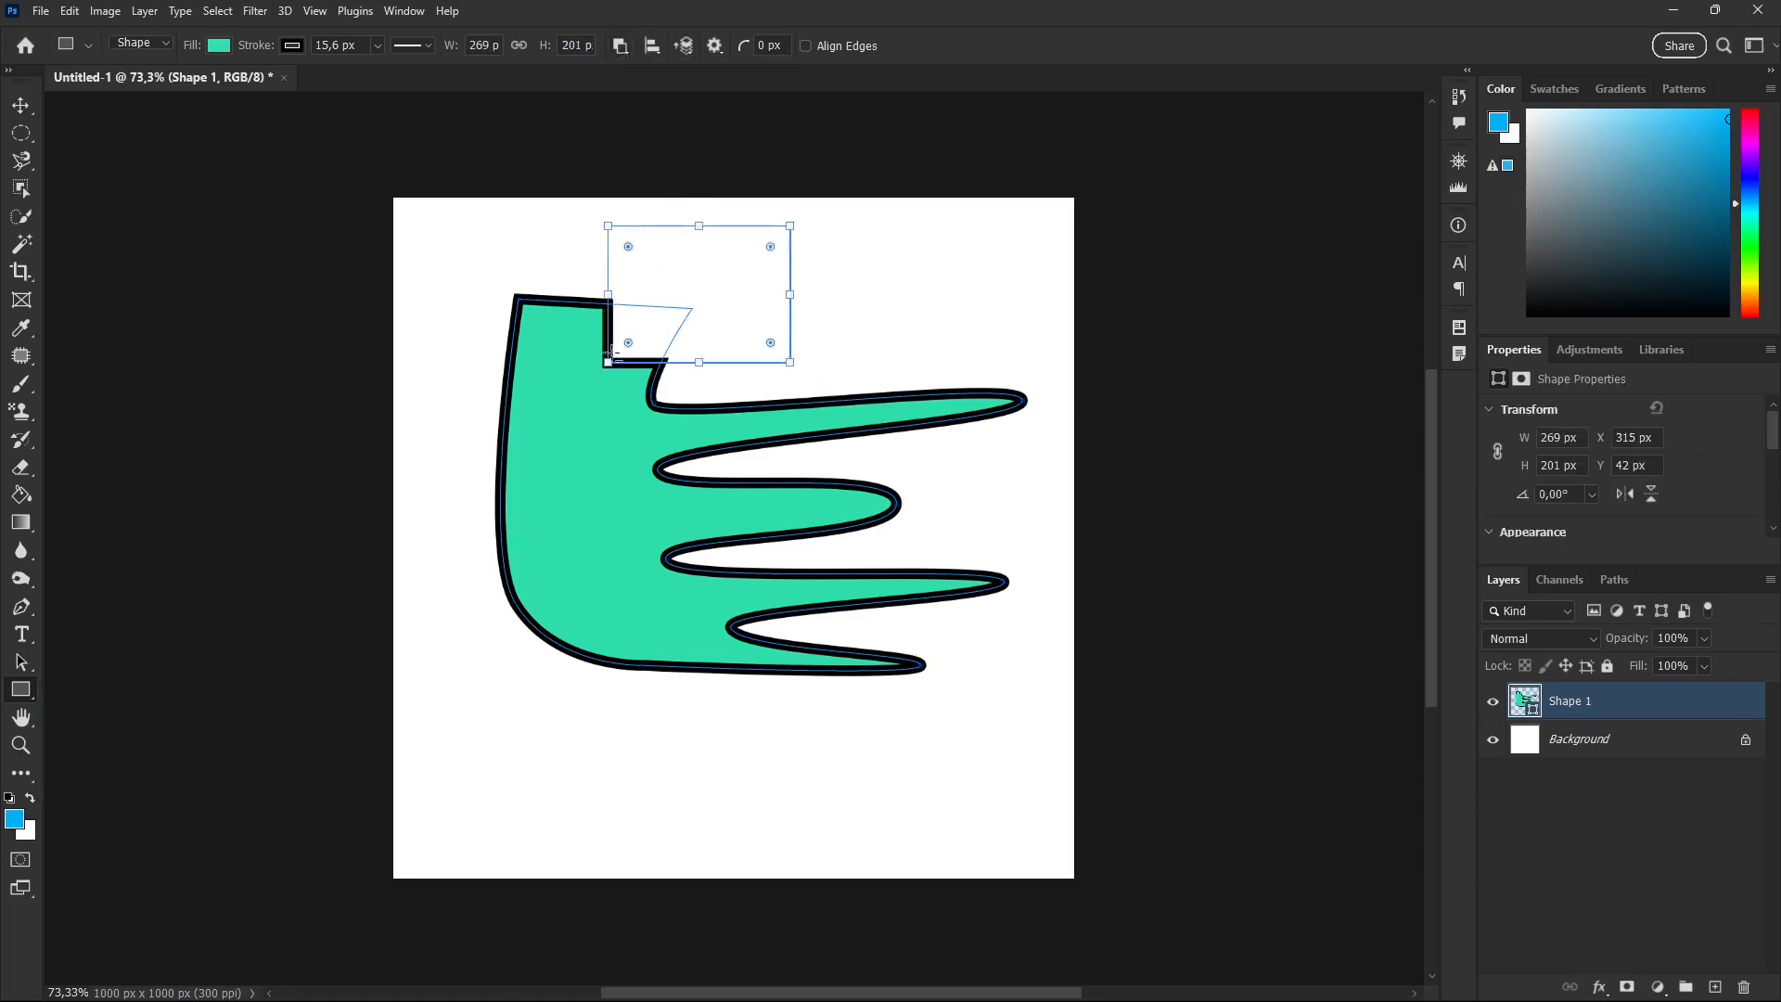
left_click_drag(476, 374, 567, 560)
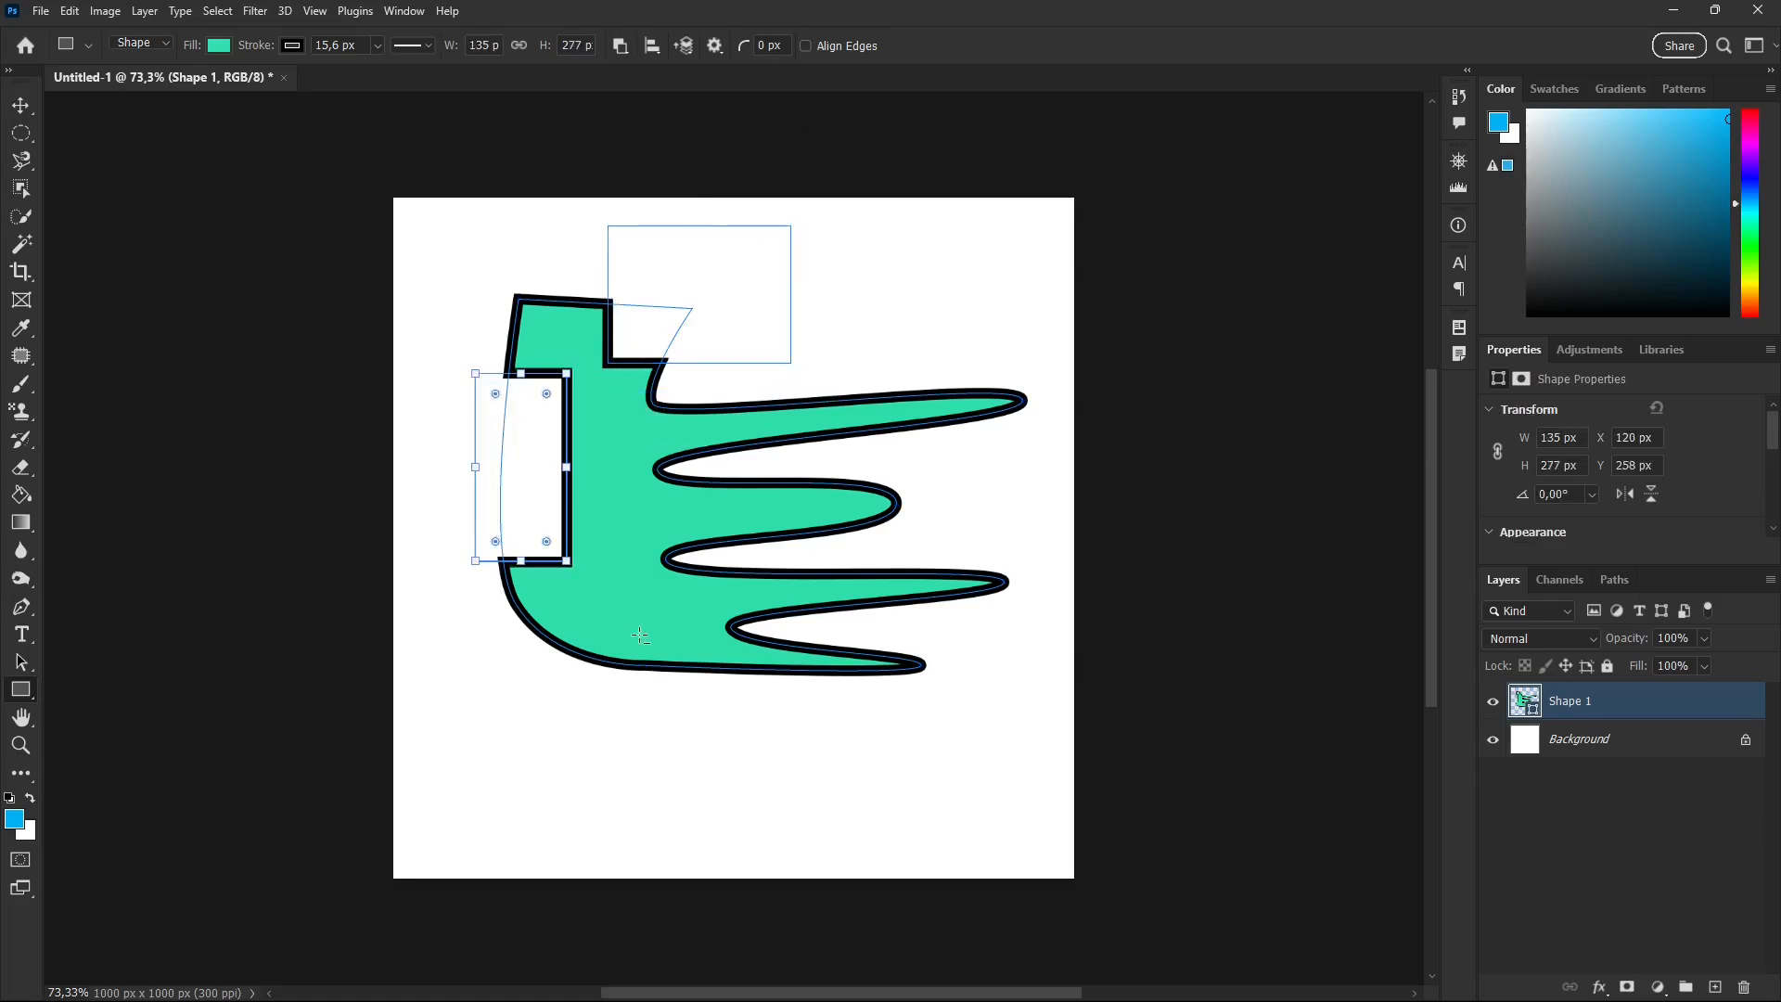
left_click_drag(688, 774, 584, 642)
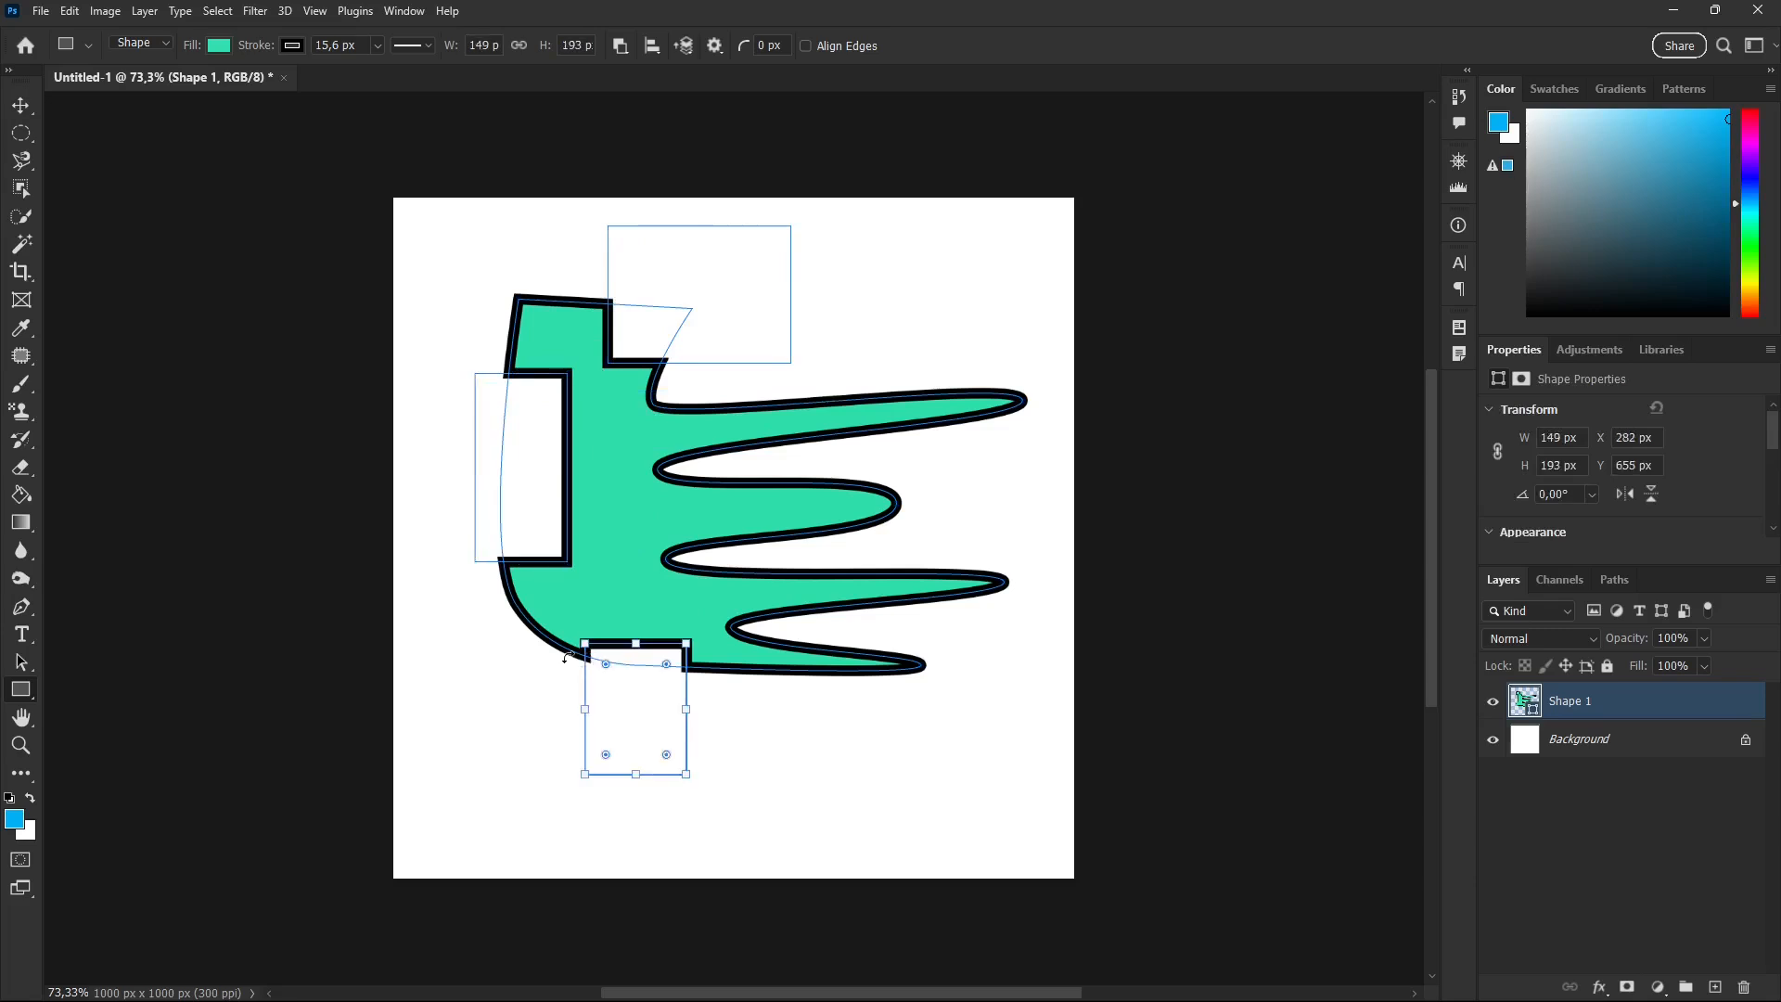
Step: Set the path operation to New Layer and view the numeric options for creating a rectangle without making one
left_click(619, 45)
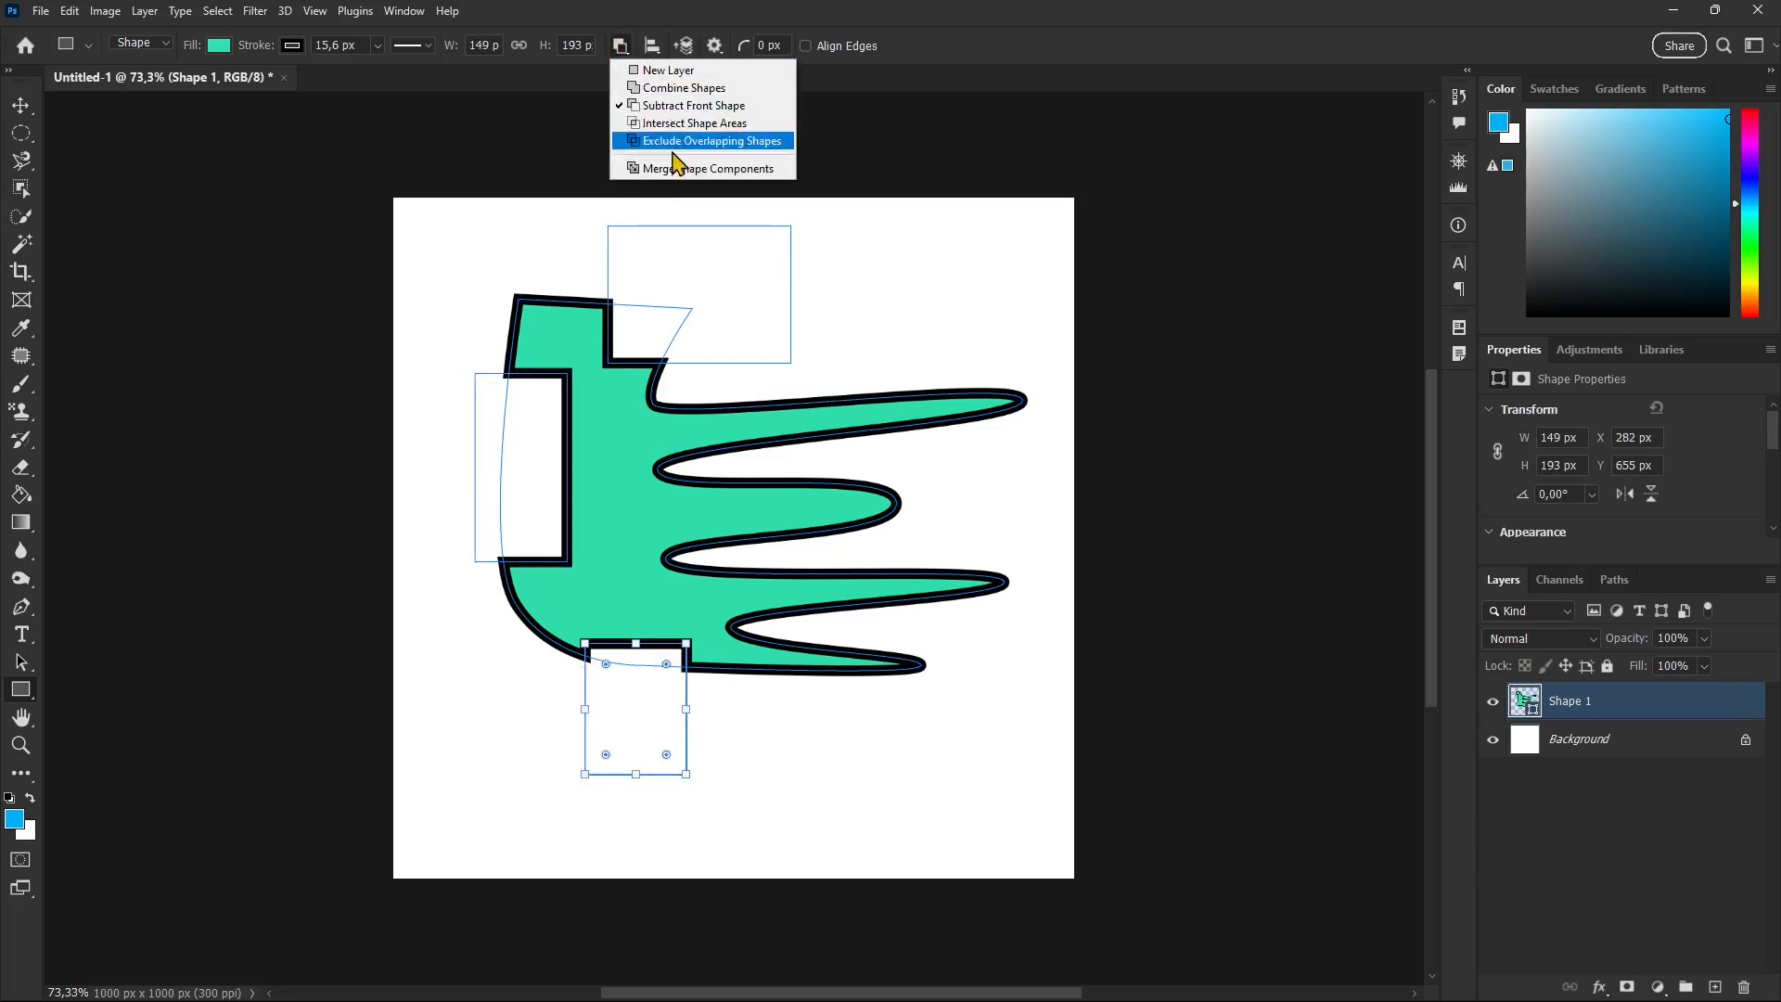
left_click(638, 72)
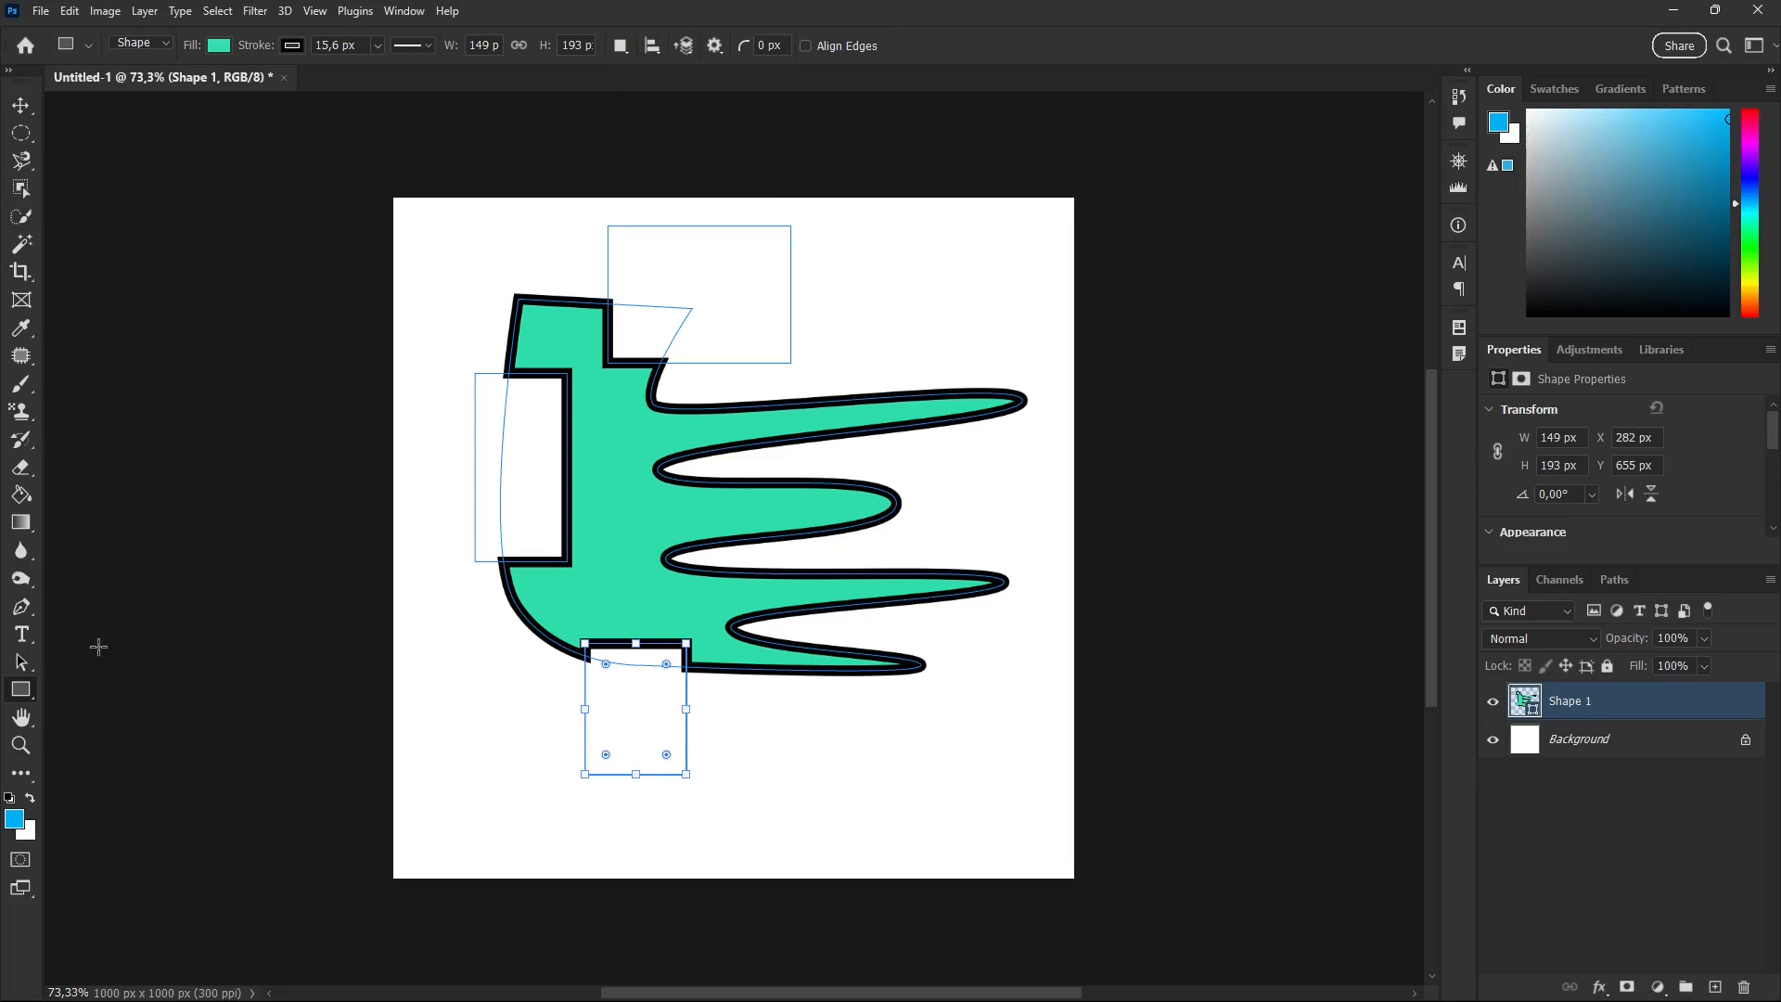
left_click(867, 169)
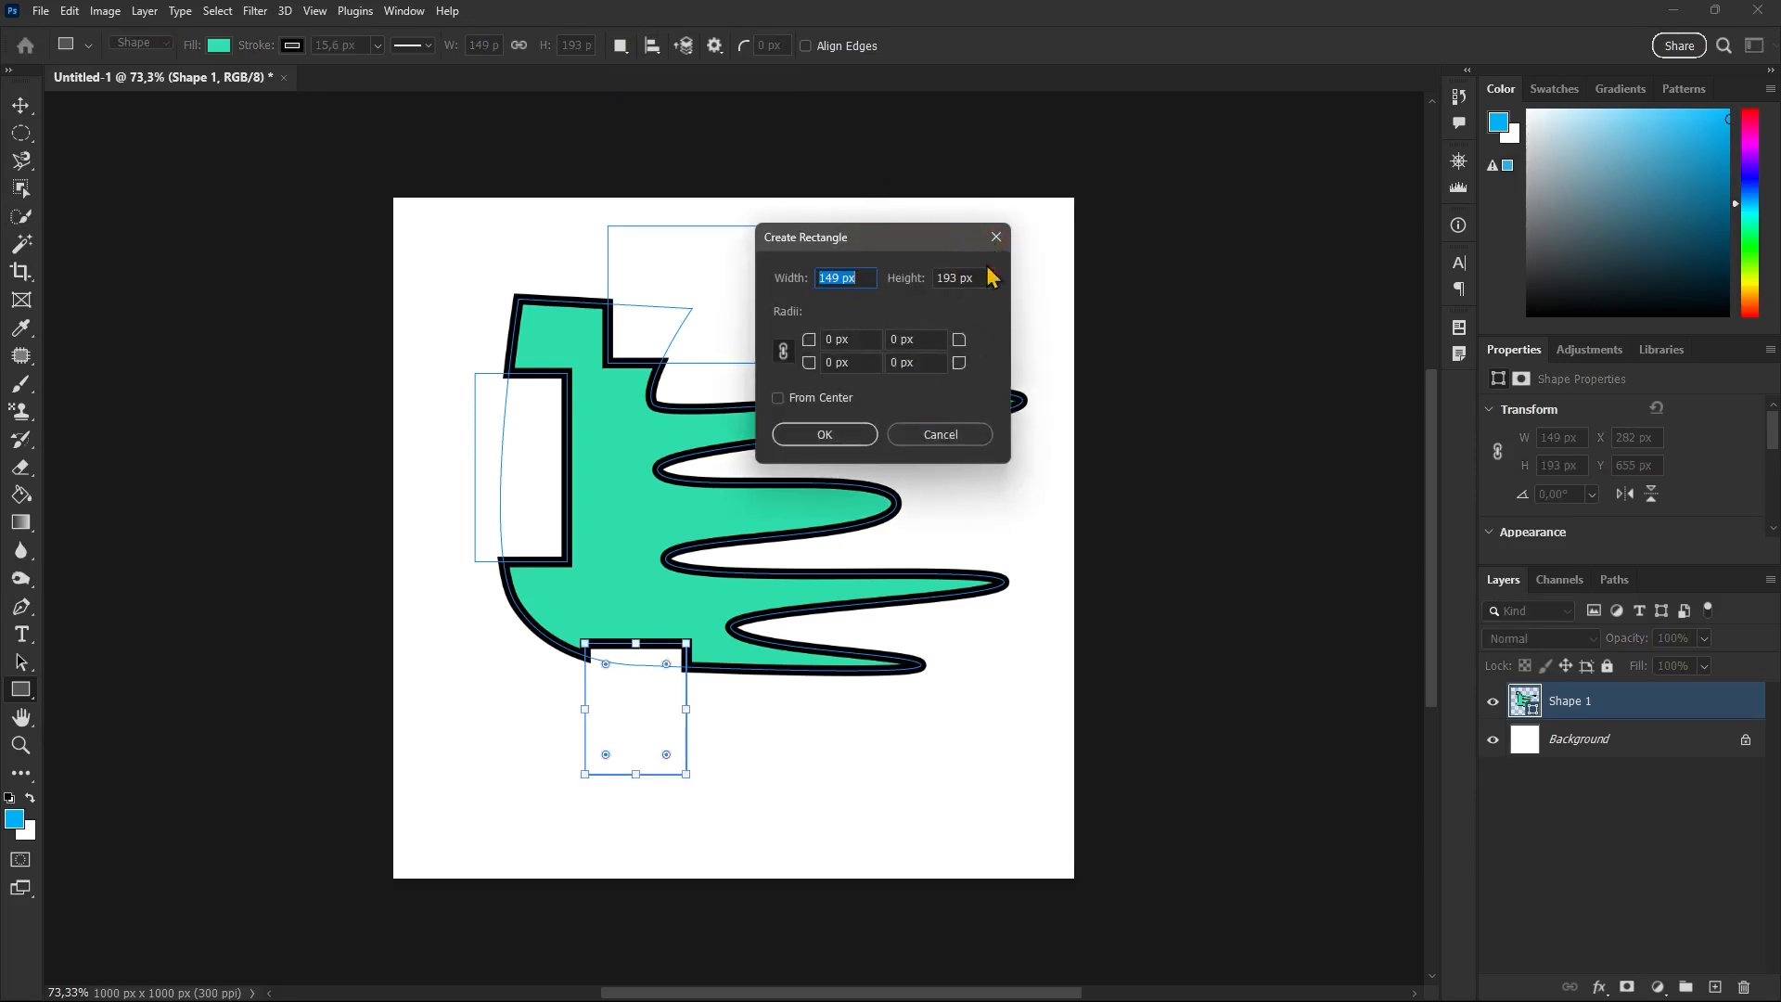
left_click(995, 236)
Step: View the numeric creation options of the Ellipse, Triangle and Polygon tools in turn without creating any shape
right_click(22, 691)
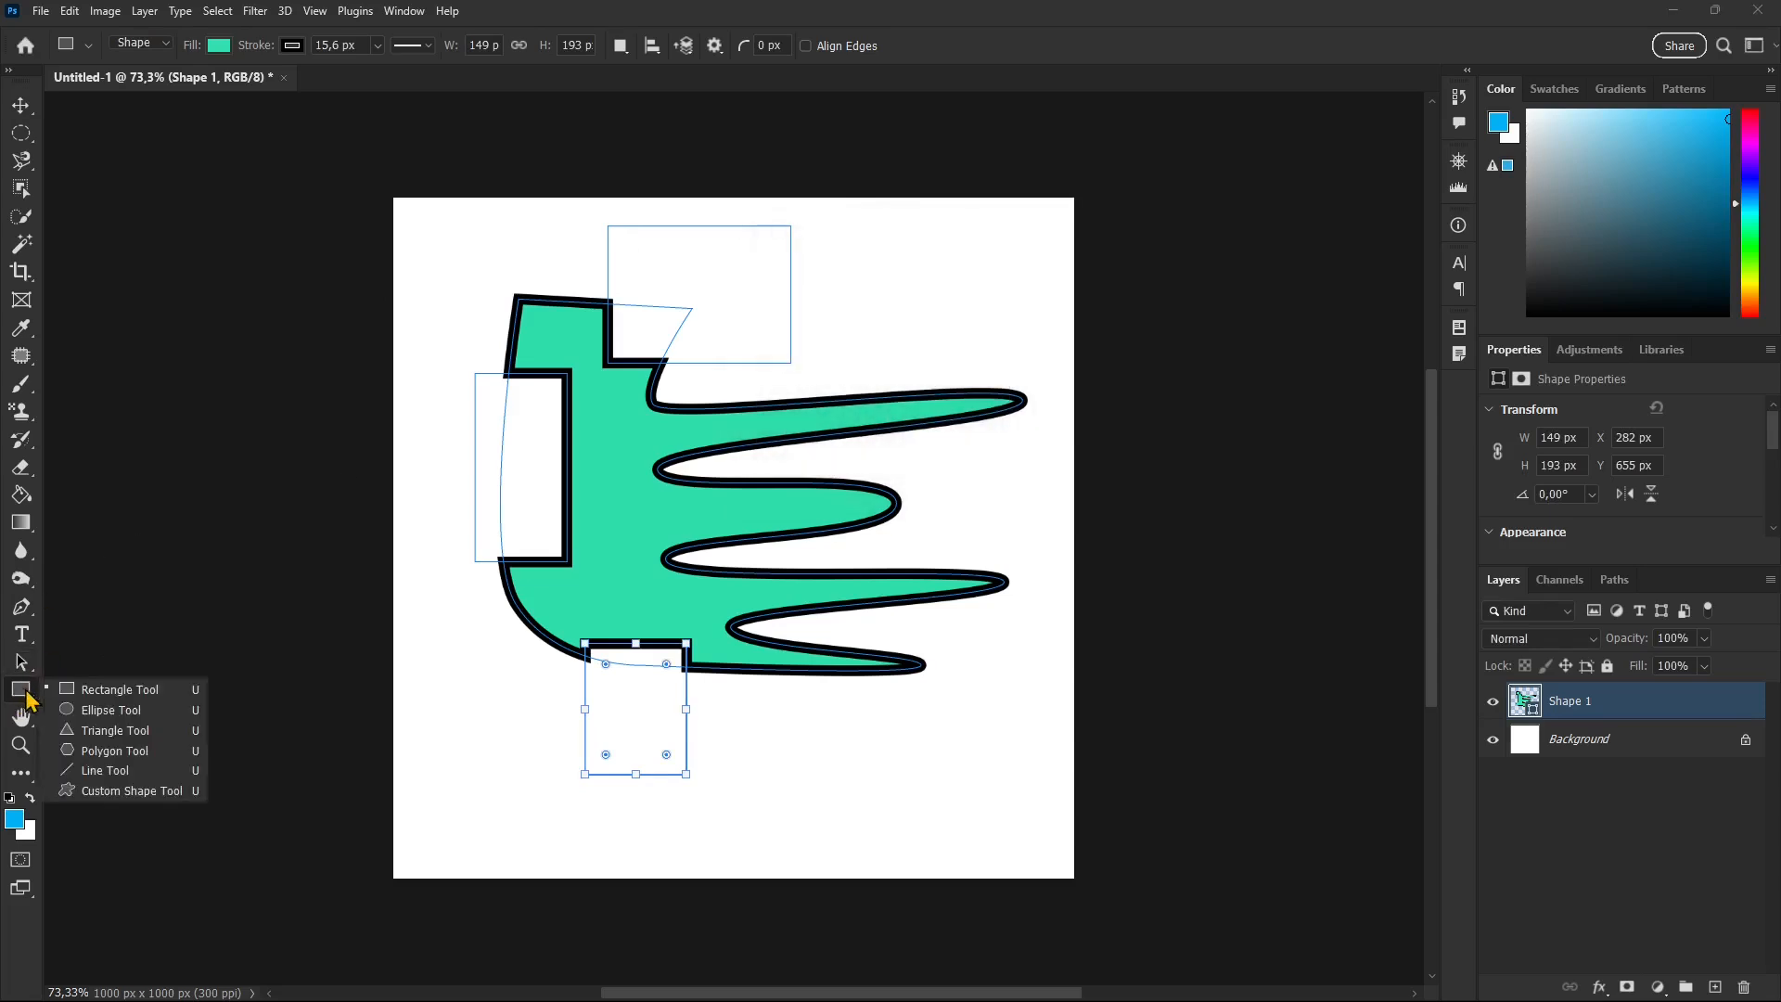
left_click(110, 709)
left_click(948, 278)
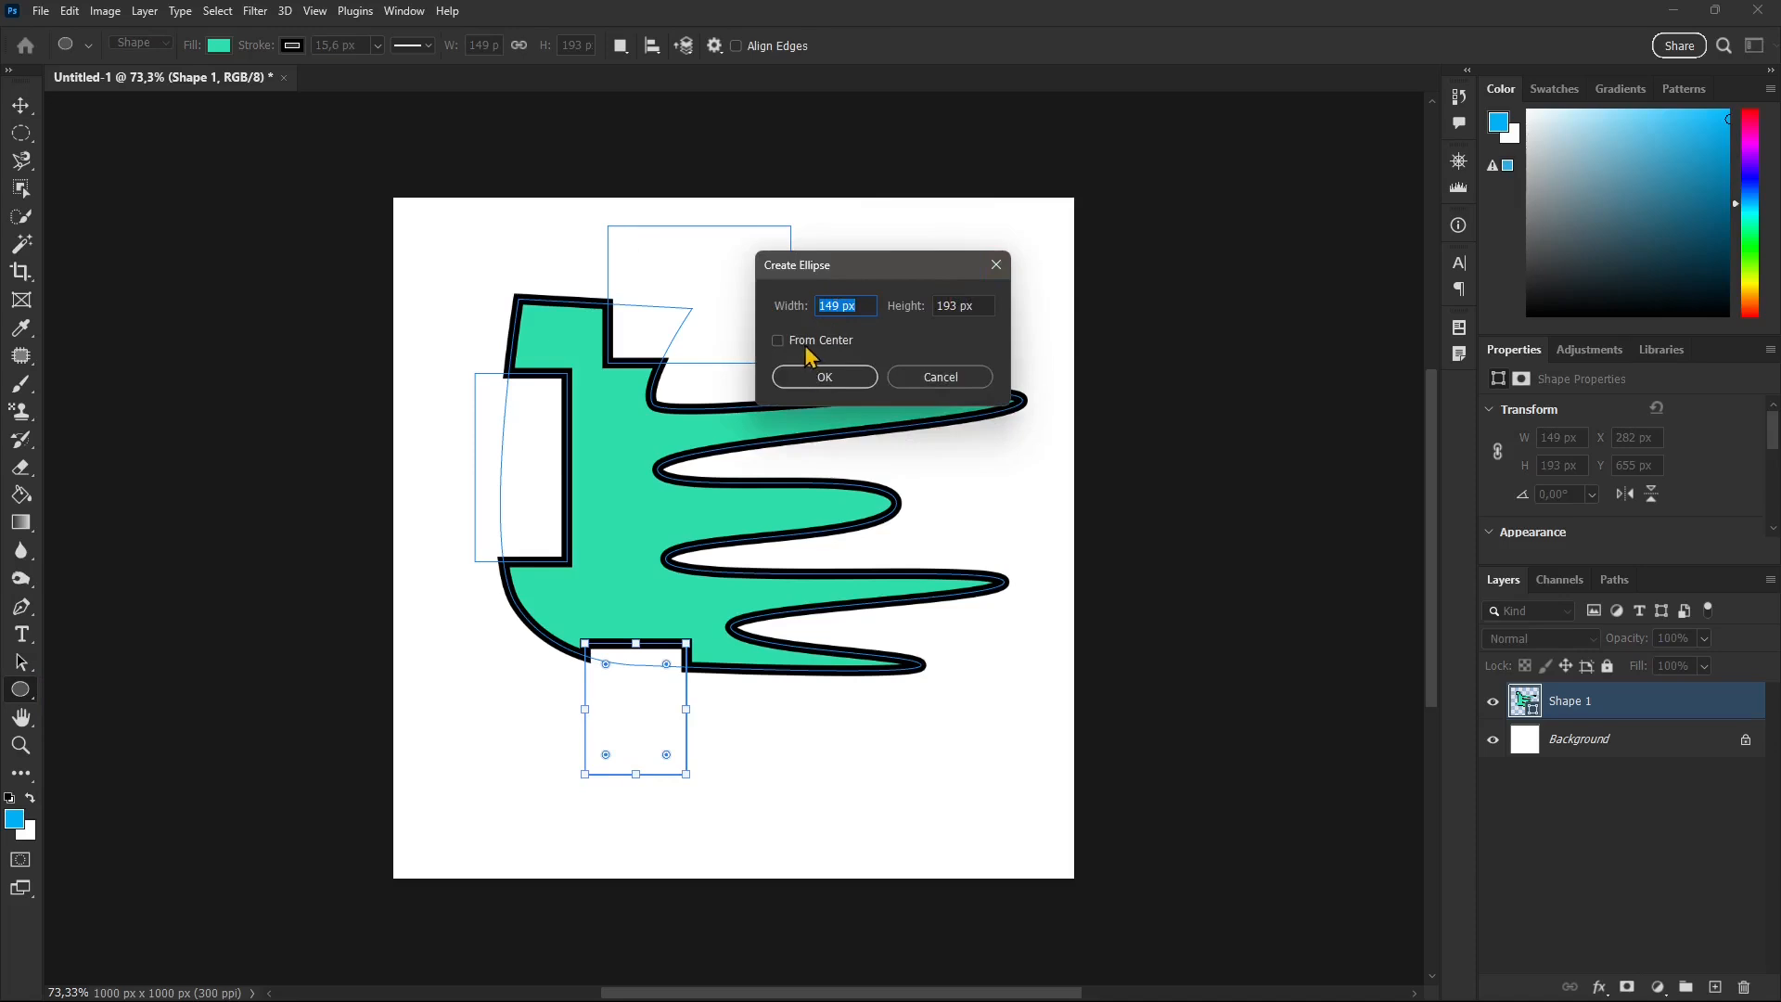
left_click(996, 264)
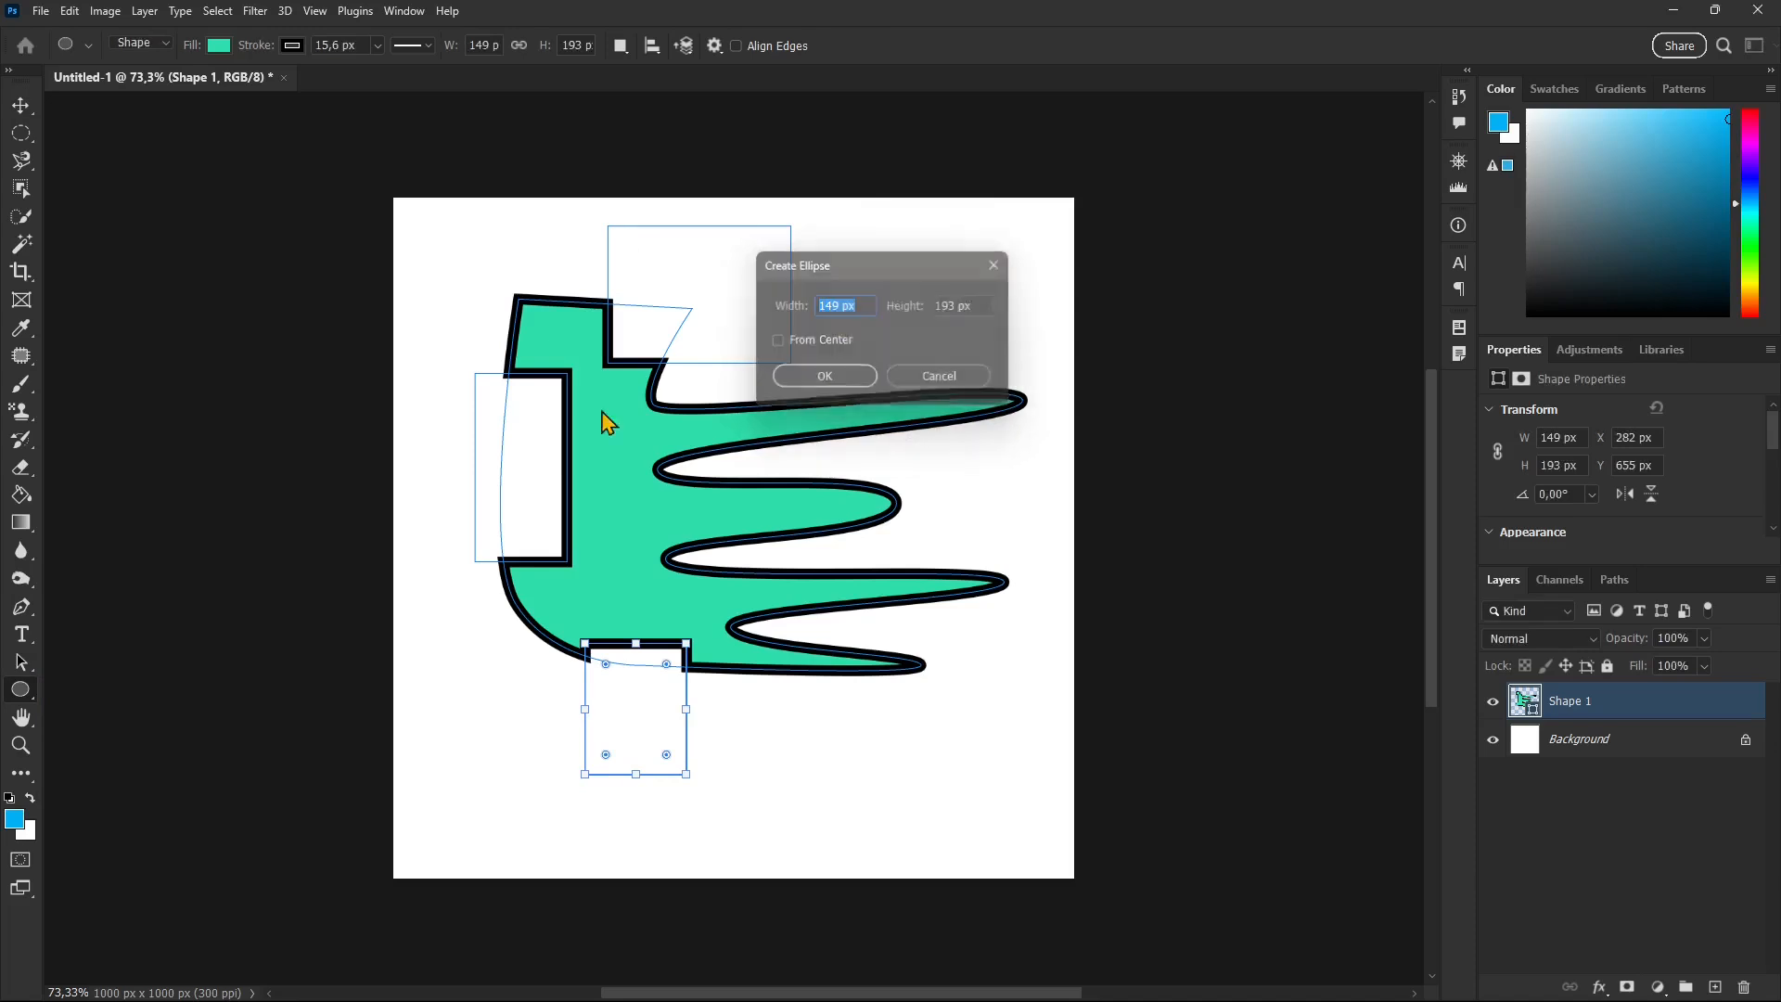
right_click(20, 689)
left_click(109, 731)
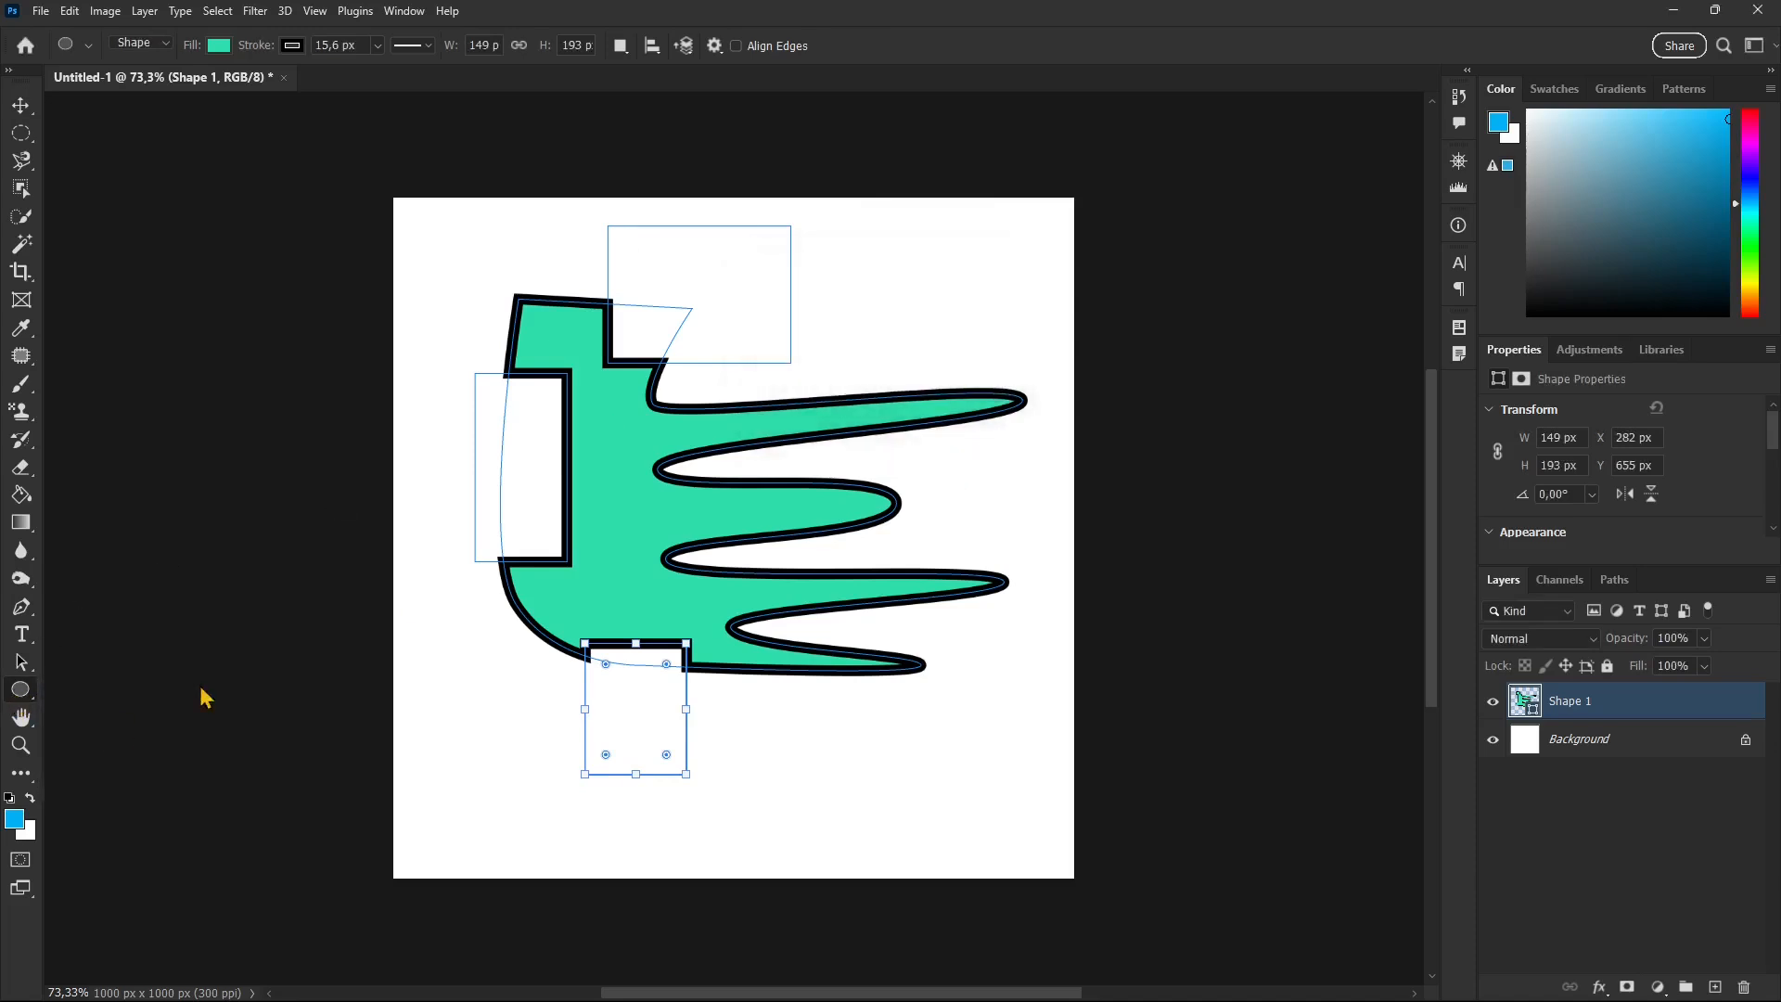
left_click(883, 290)
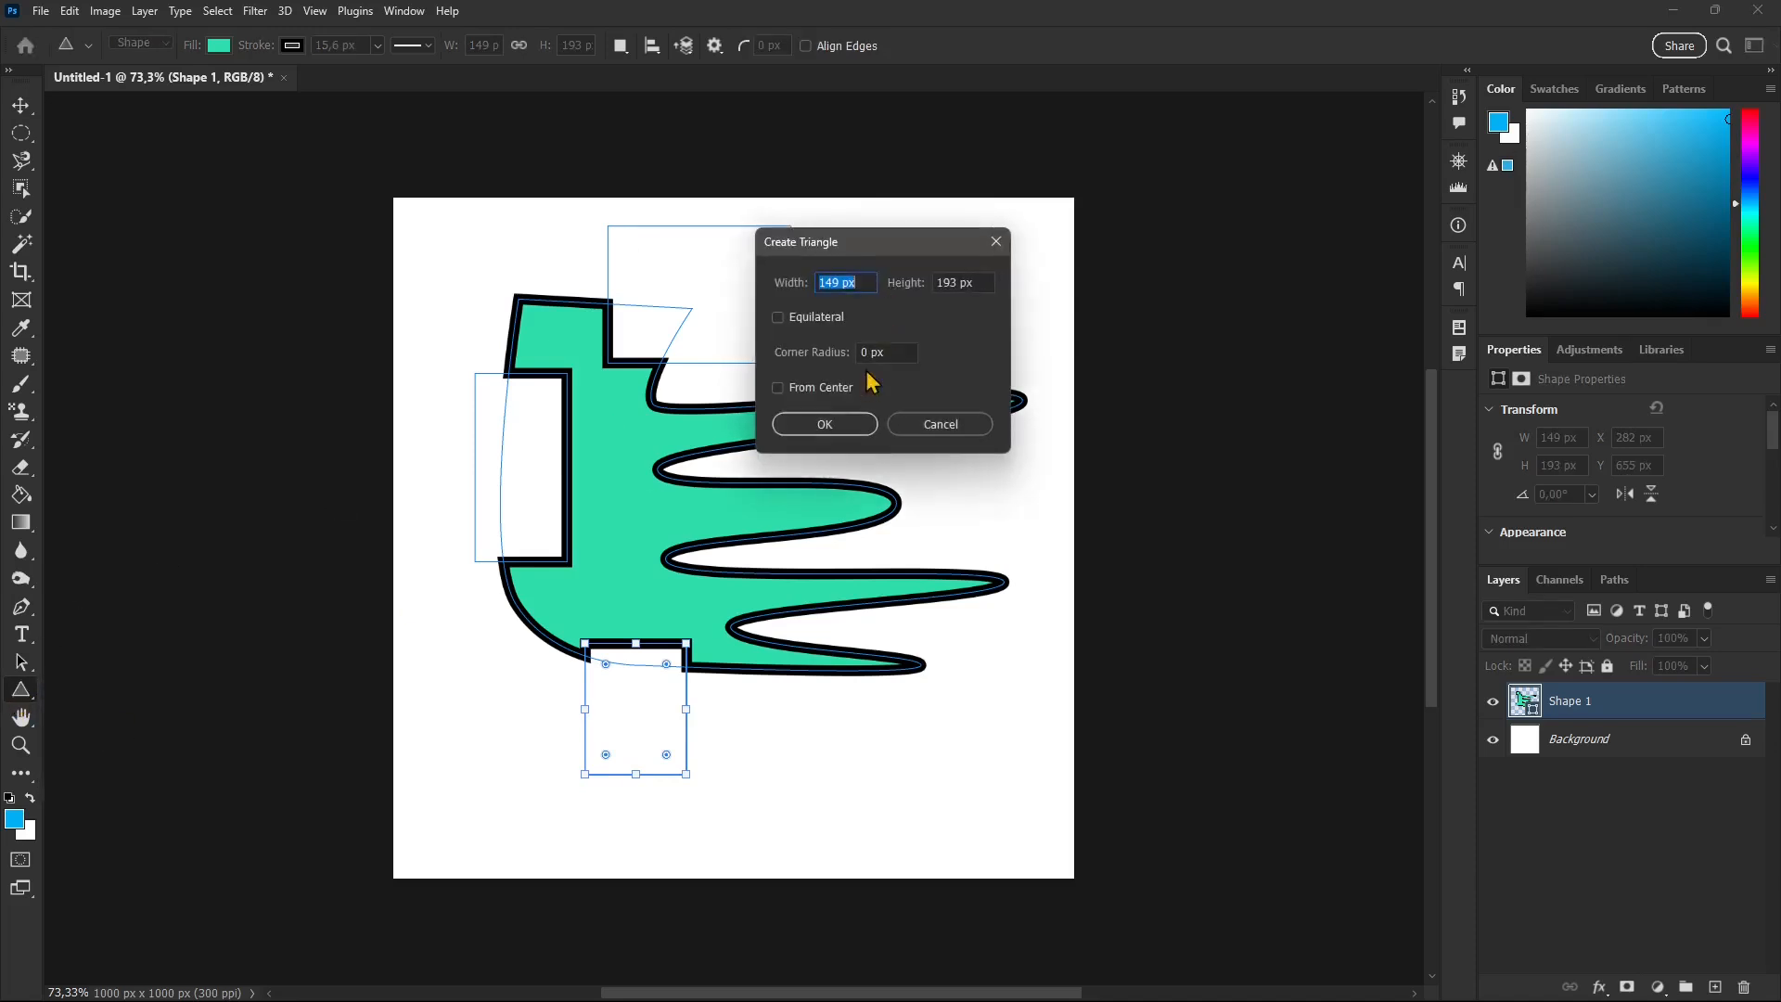
left_click(996, 242)
right_click(20, 697)
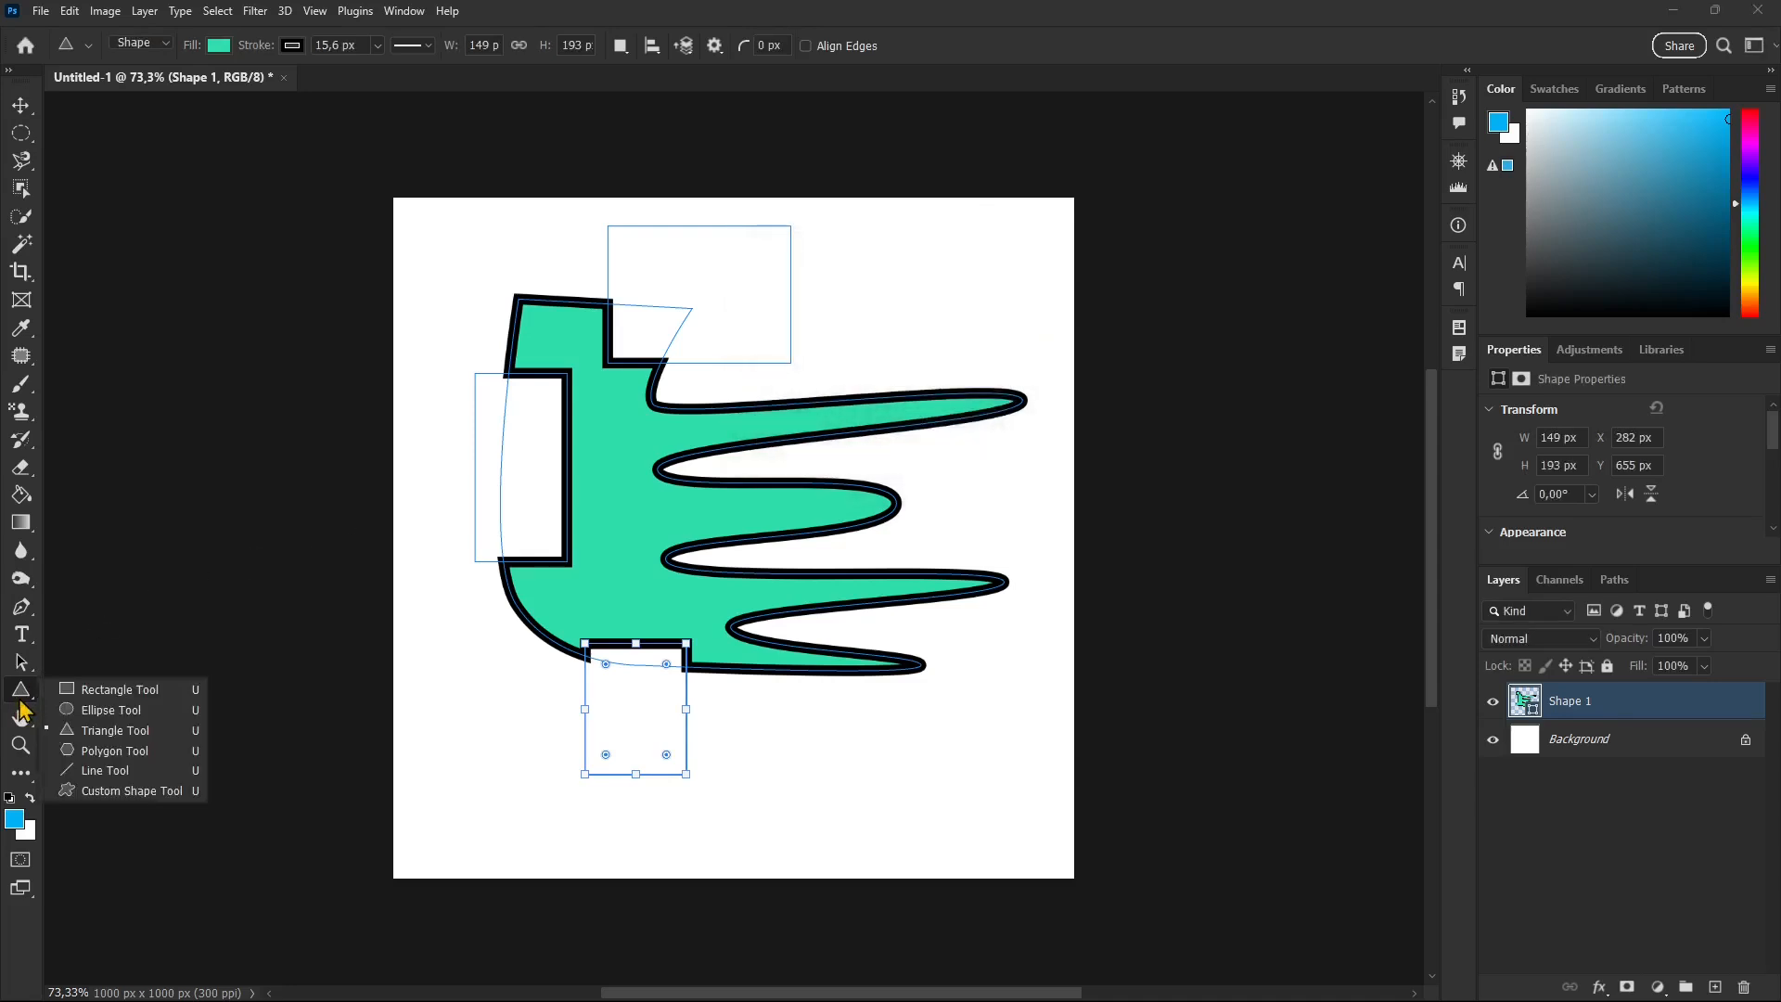
left_click(110, 753)
left_click(904, 289)
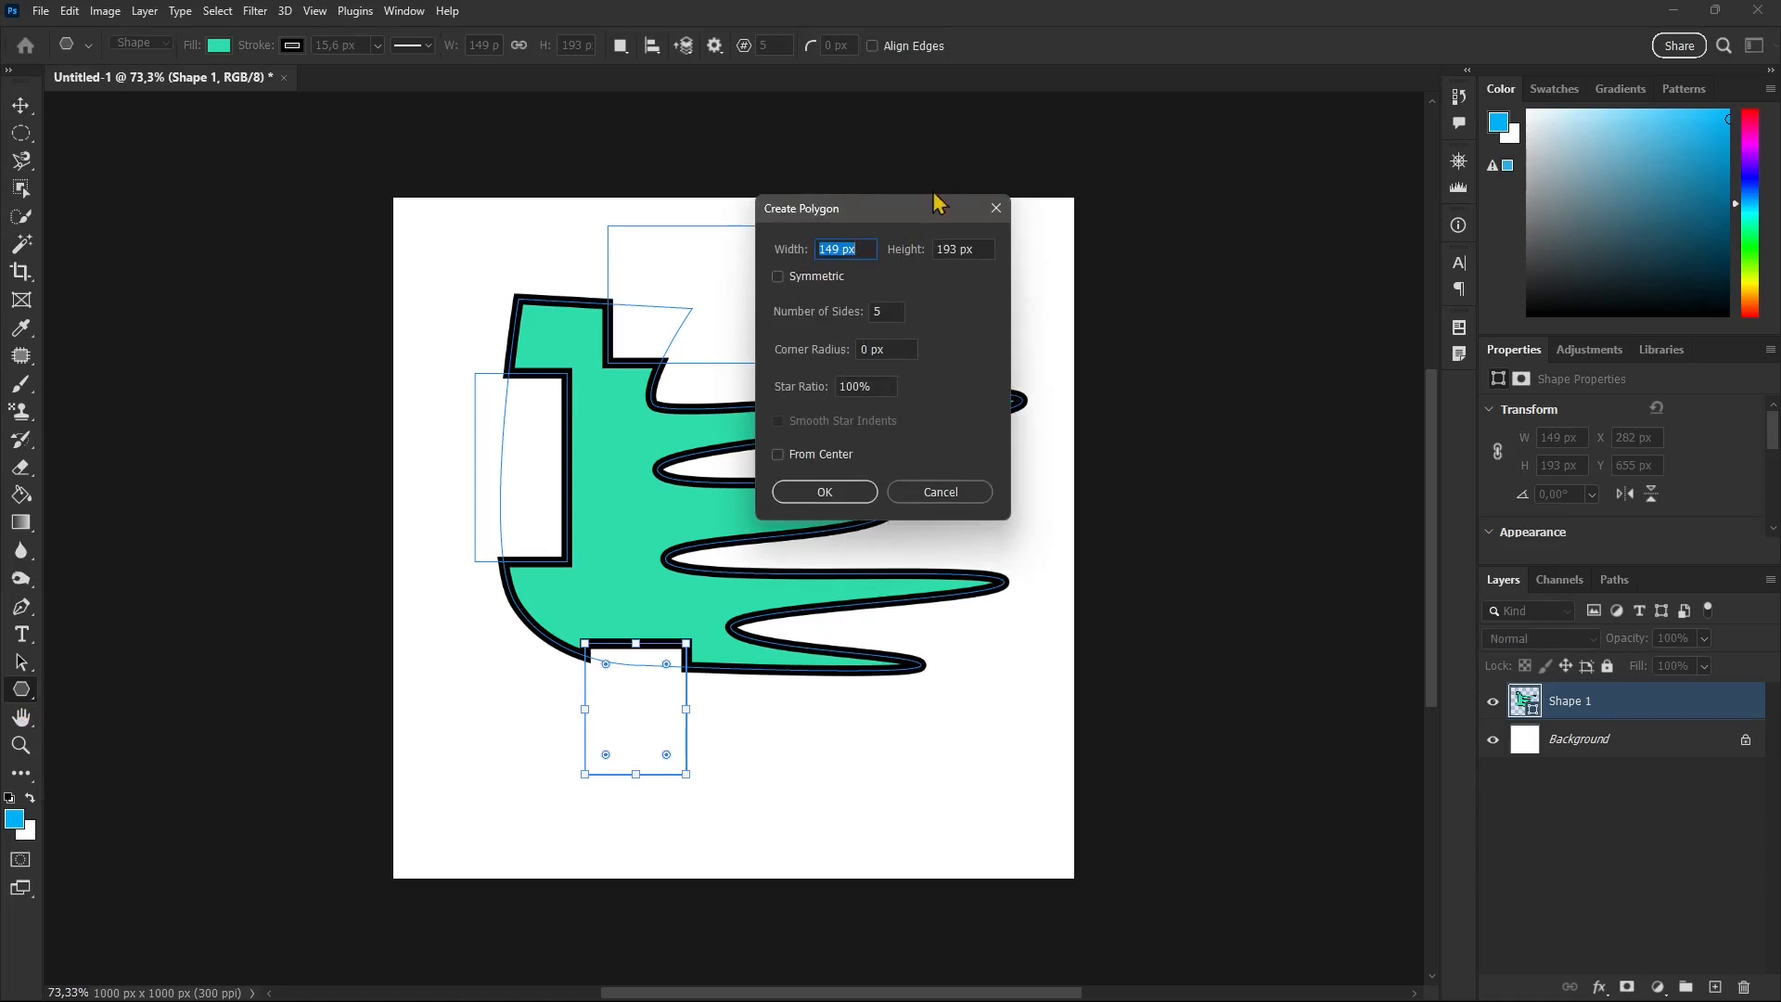
left_click(997, 208)
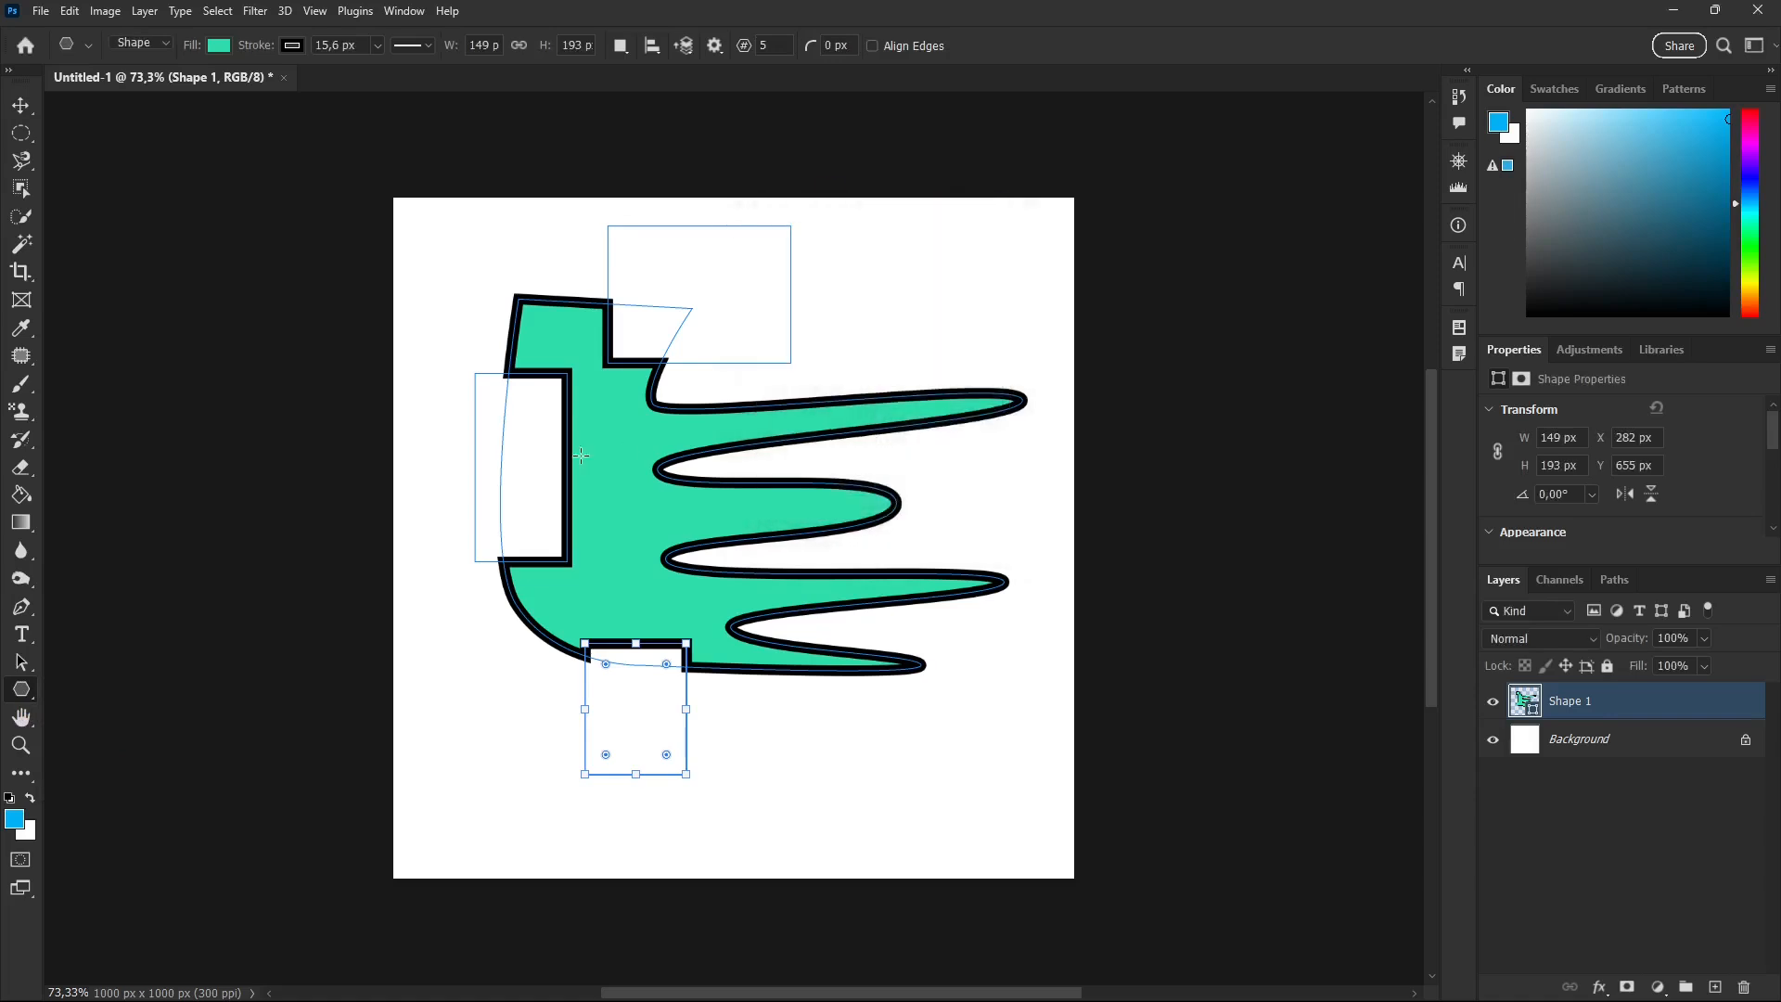
Step: Activate the Custom Shape Tool and expand the Fiori, Barche, Alberi latifoglie and Animali selvatici shape groups
right_click(21, 692)
left_click(96, 796)
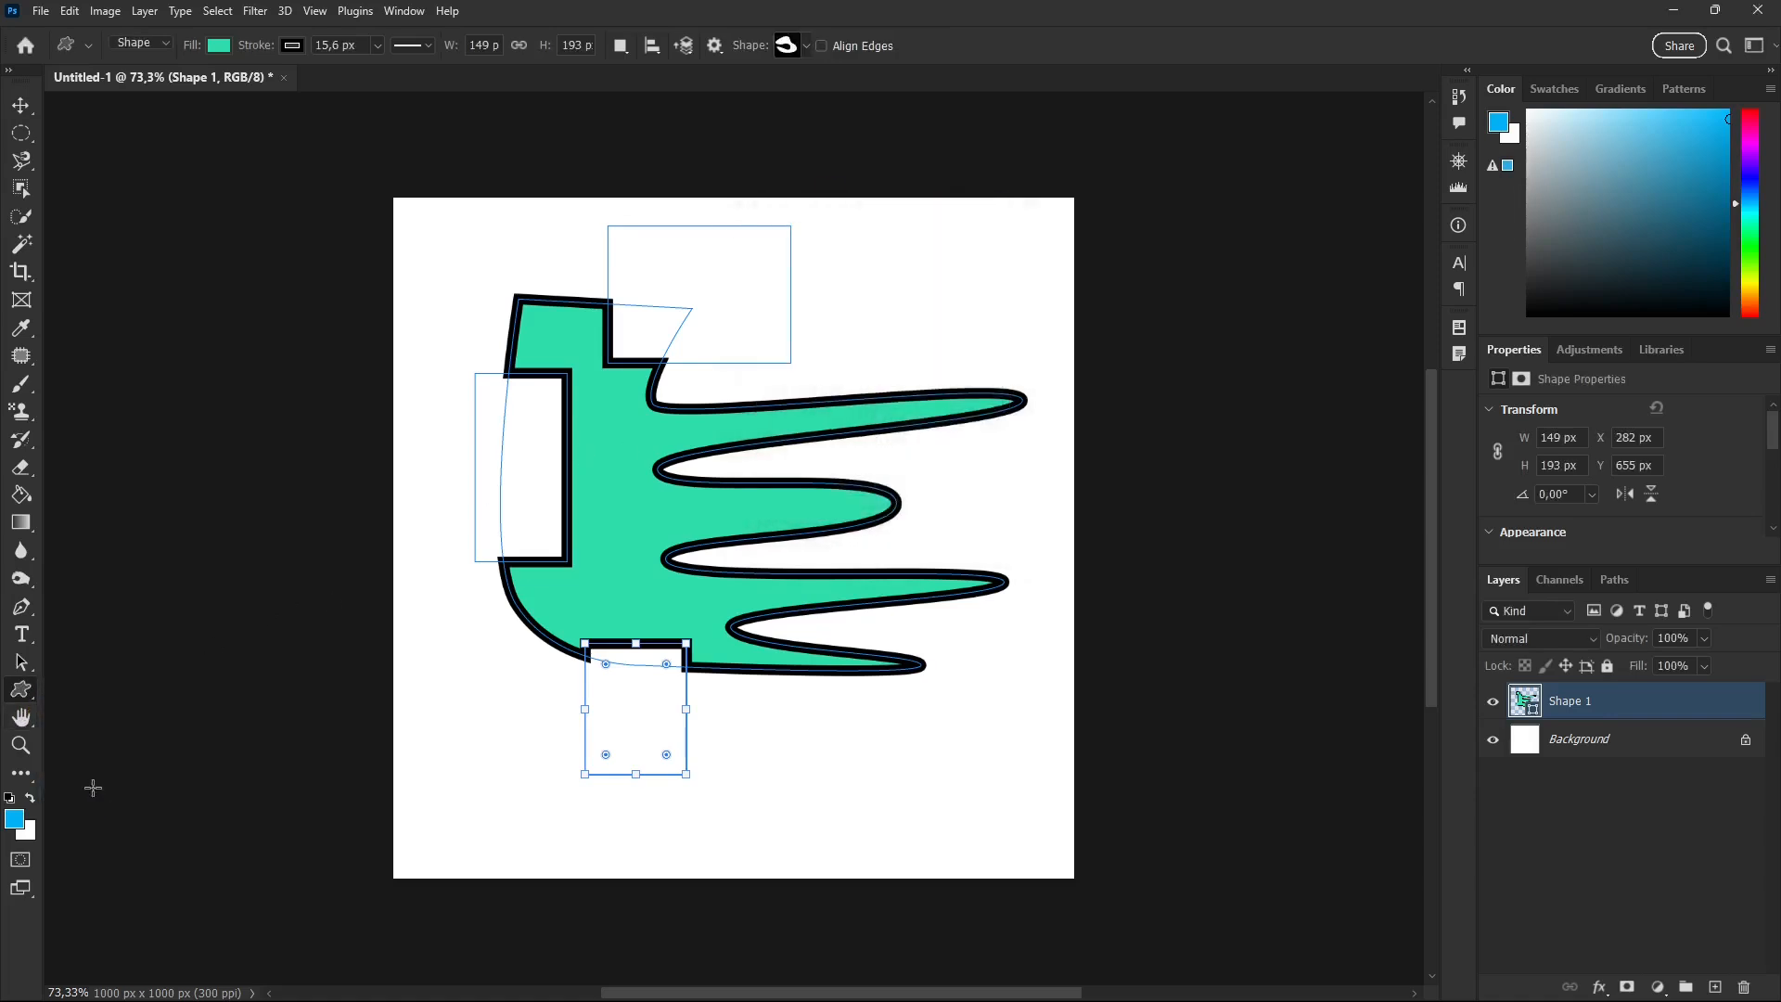
left_click(806, 45)
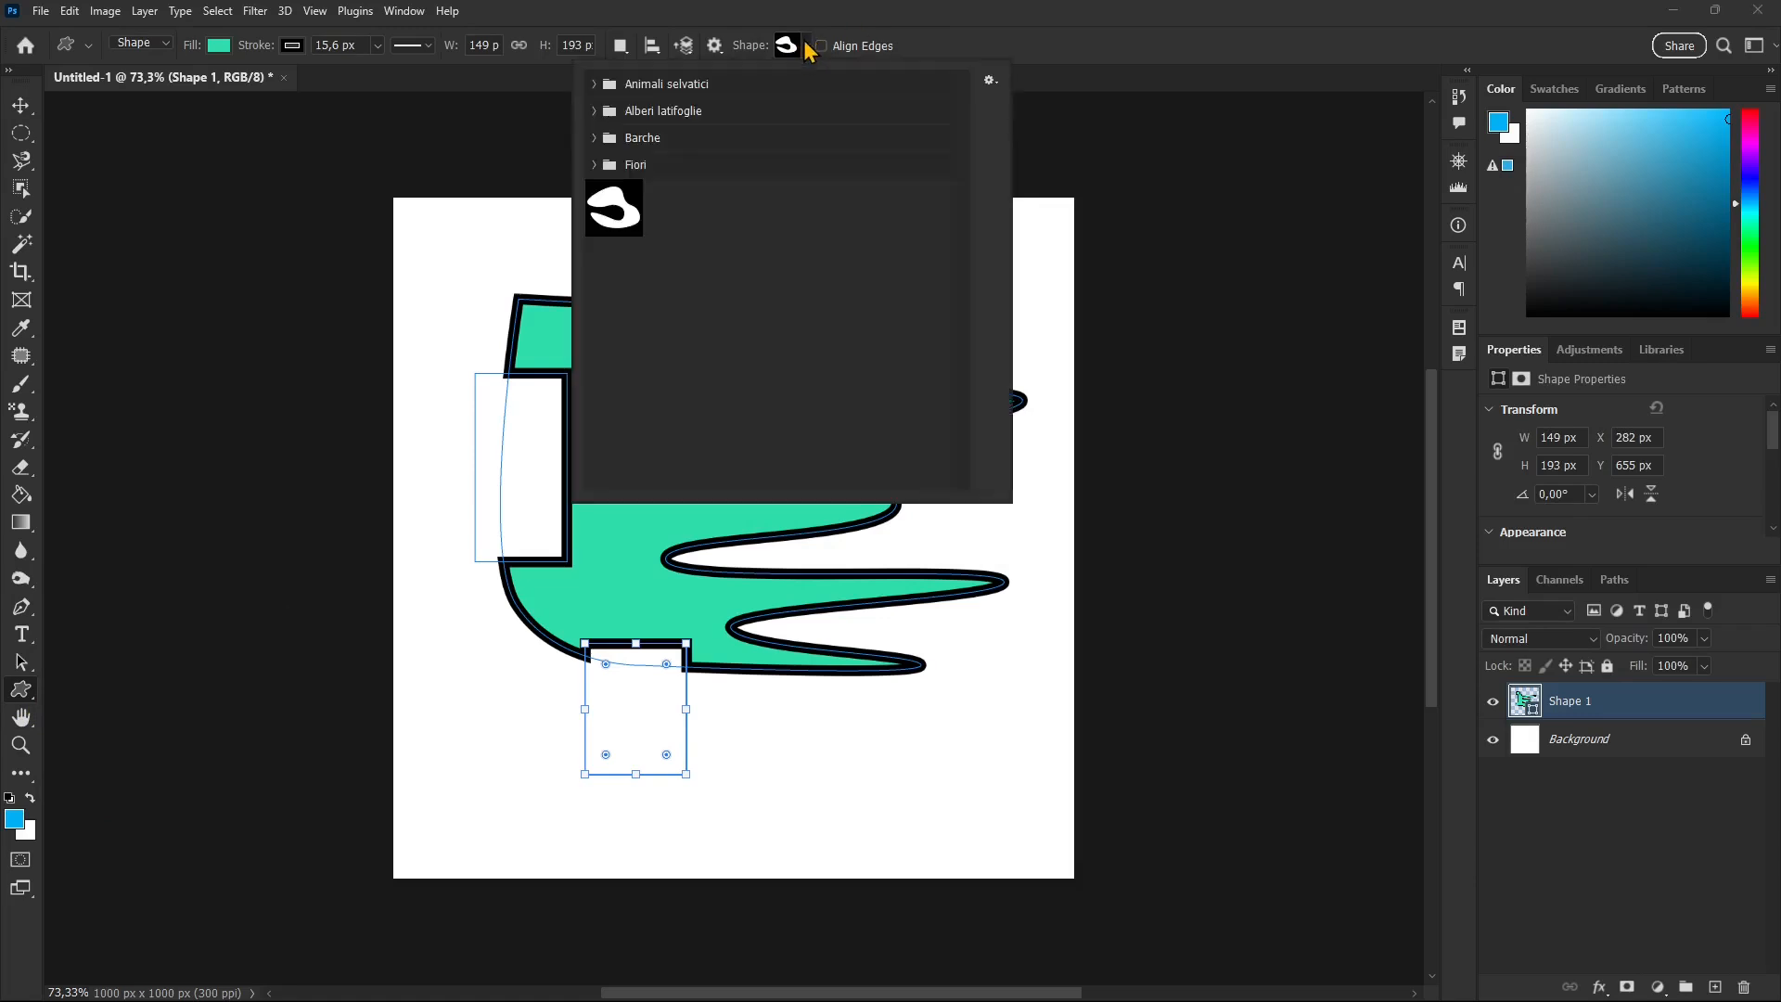
left_click(593, 165)
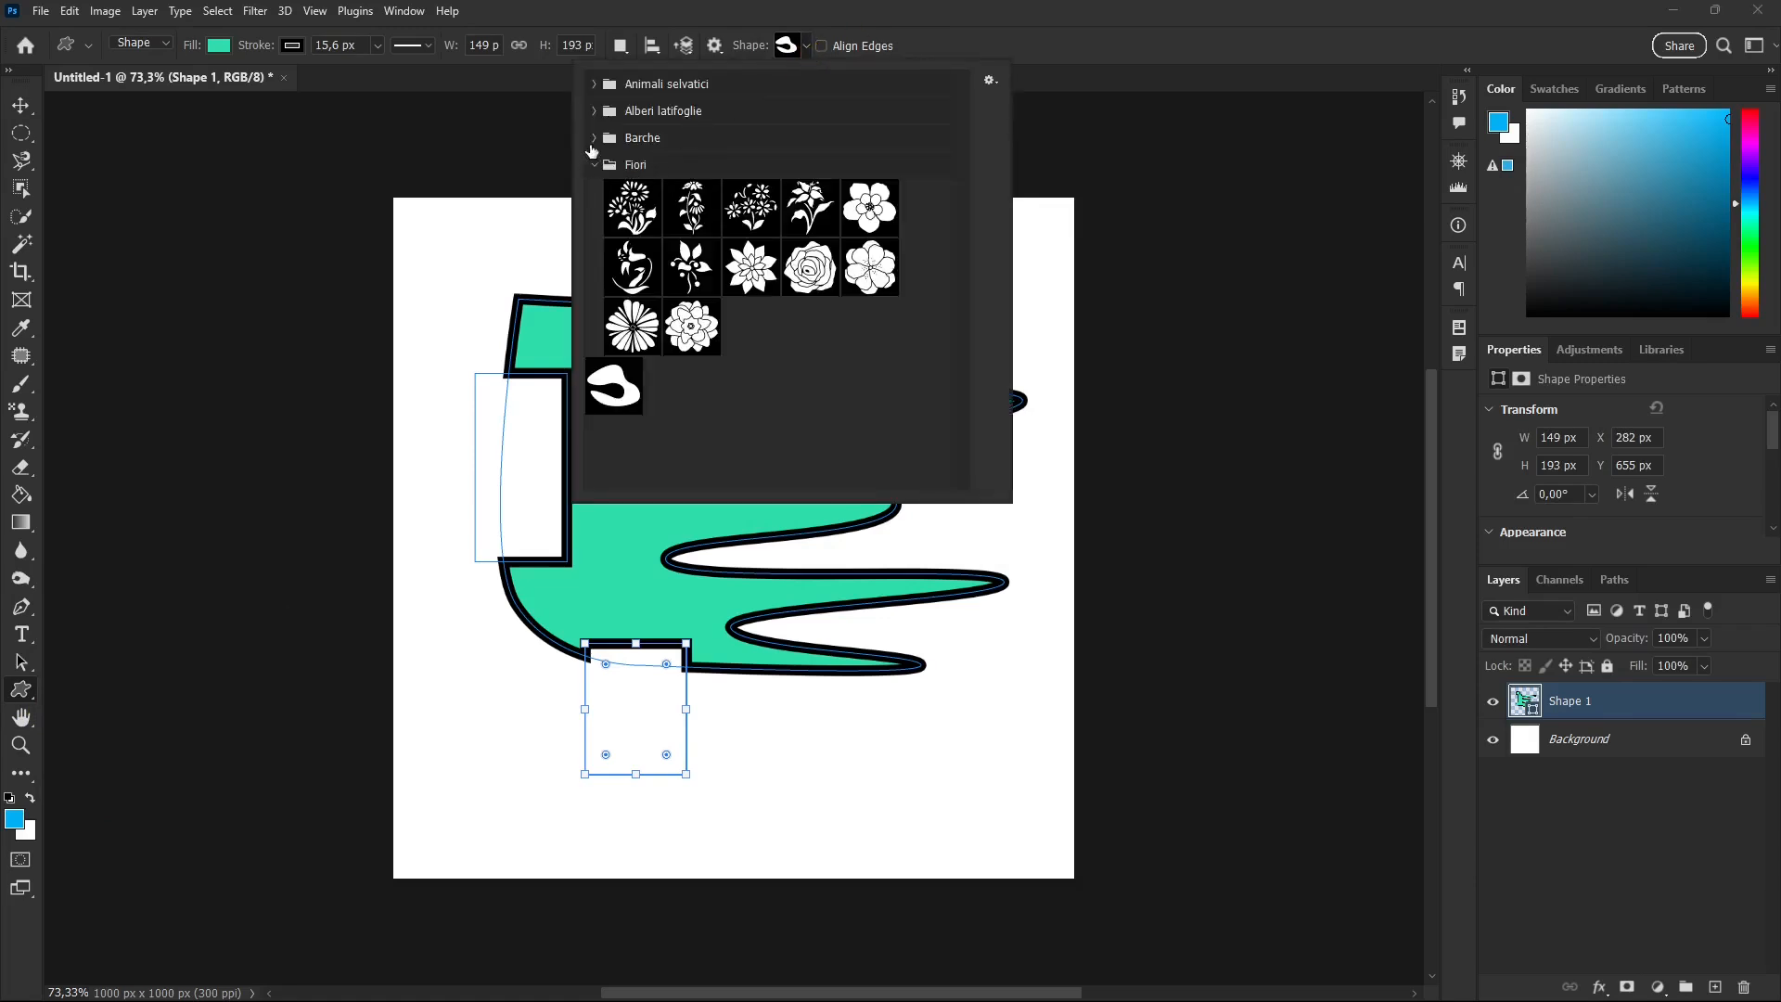
left_click(593, 138)
left_click(595, 110)
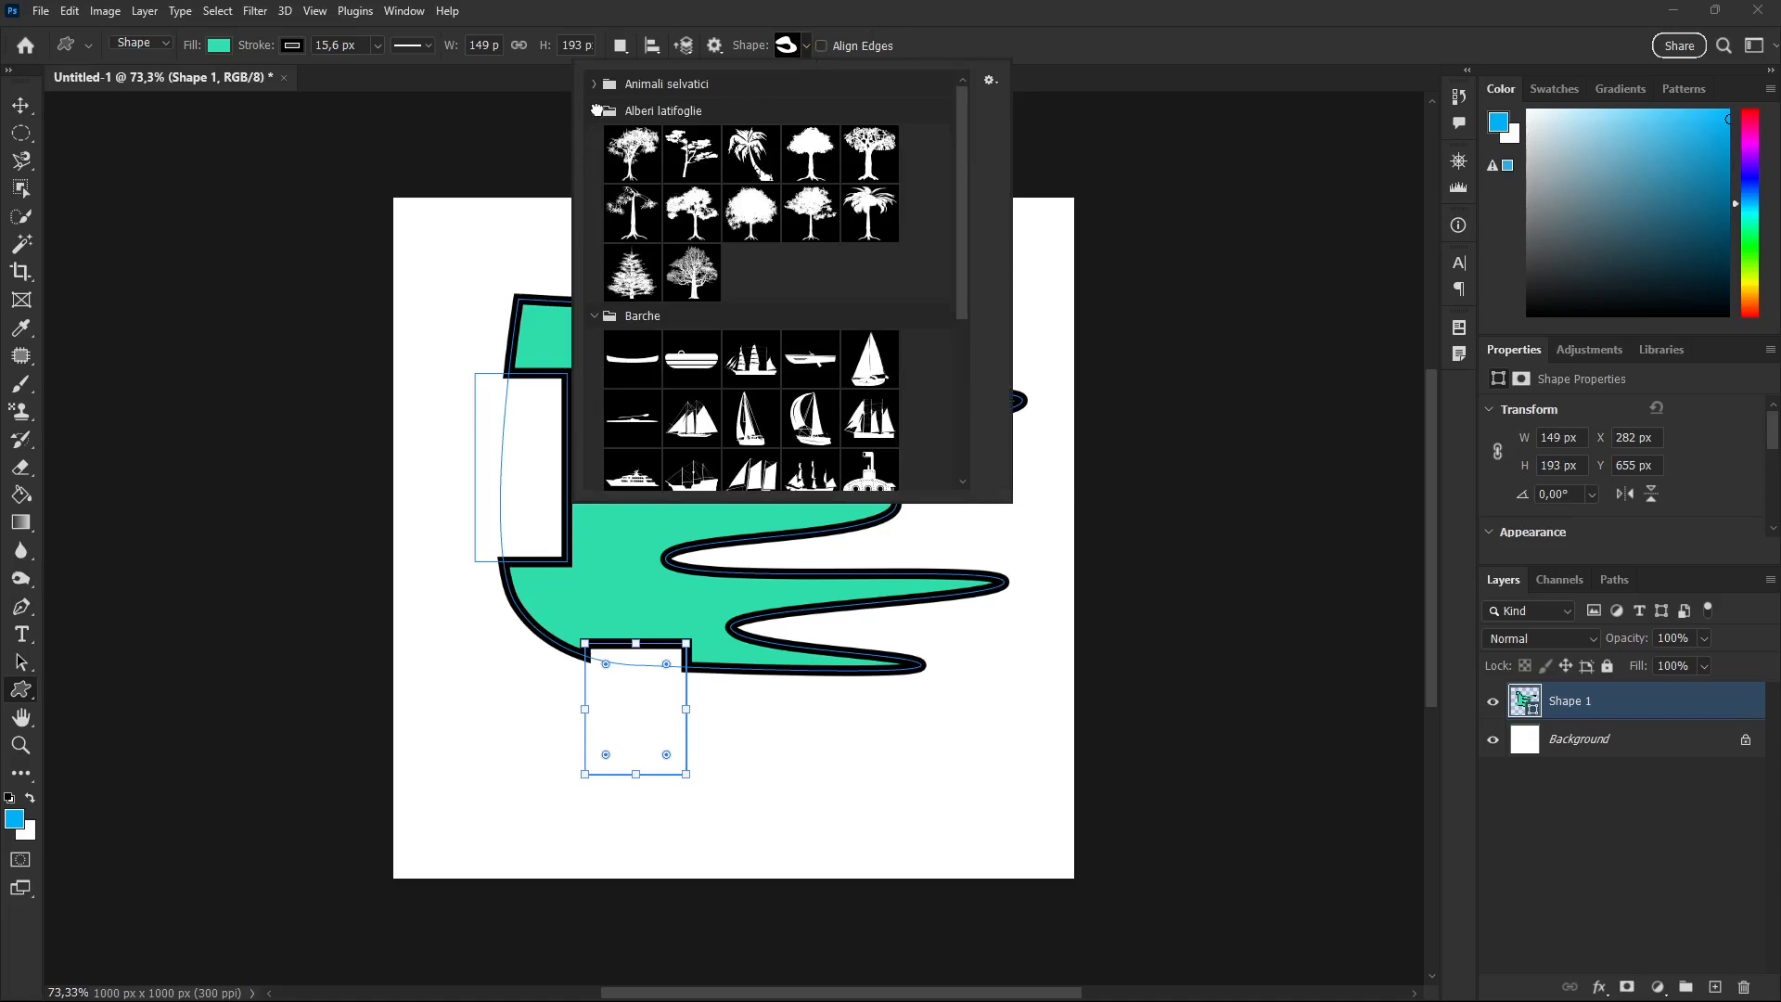
left_click(594, 83)
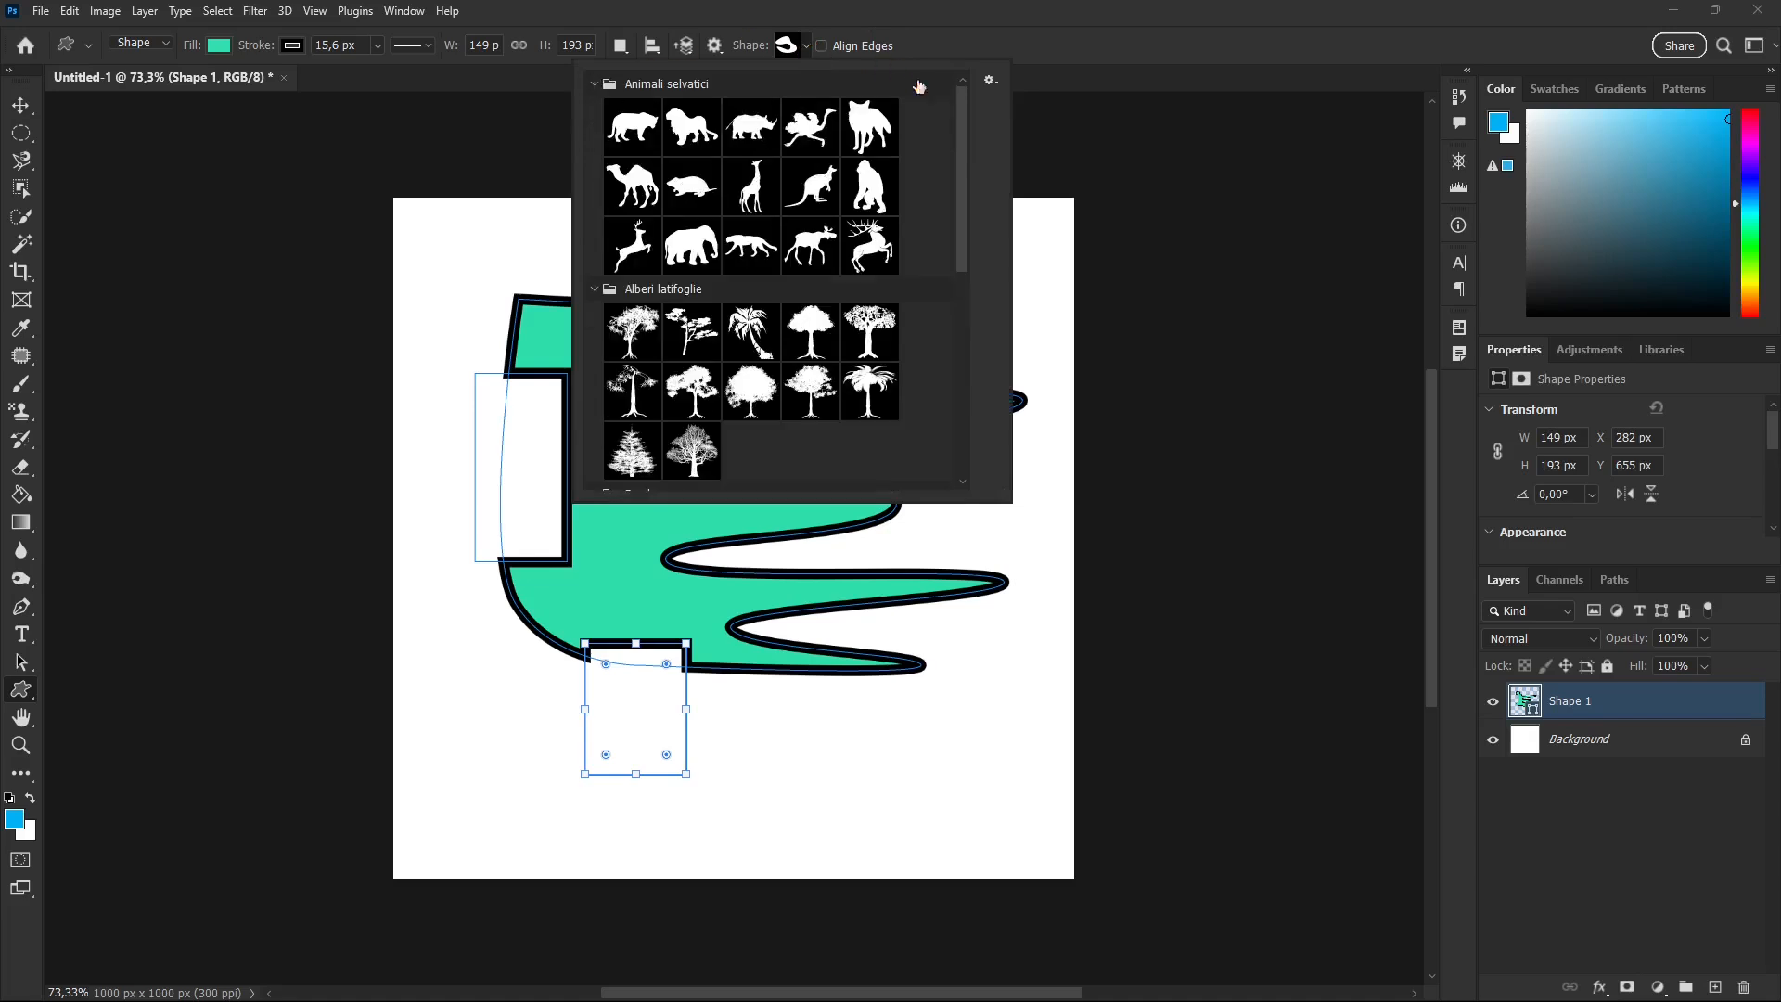
Step: Draw the gorilla custom shape about 398 px wide and 663 px high, and move it up and to the right
left_click(872, 186)
left_click_drag(973, 798, 625, 347)
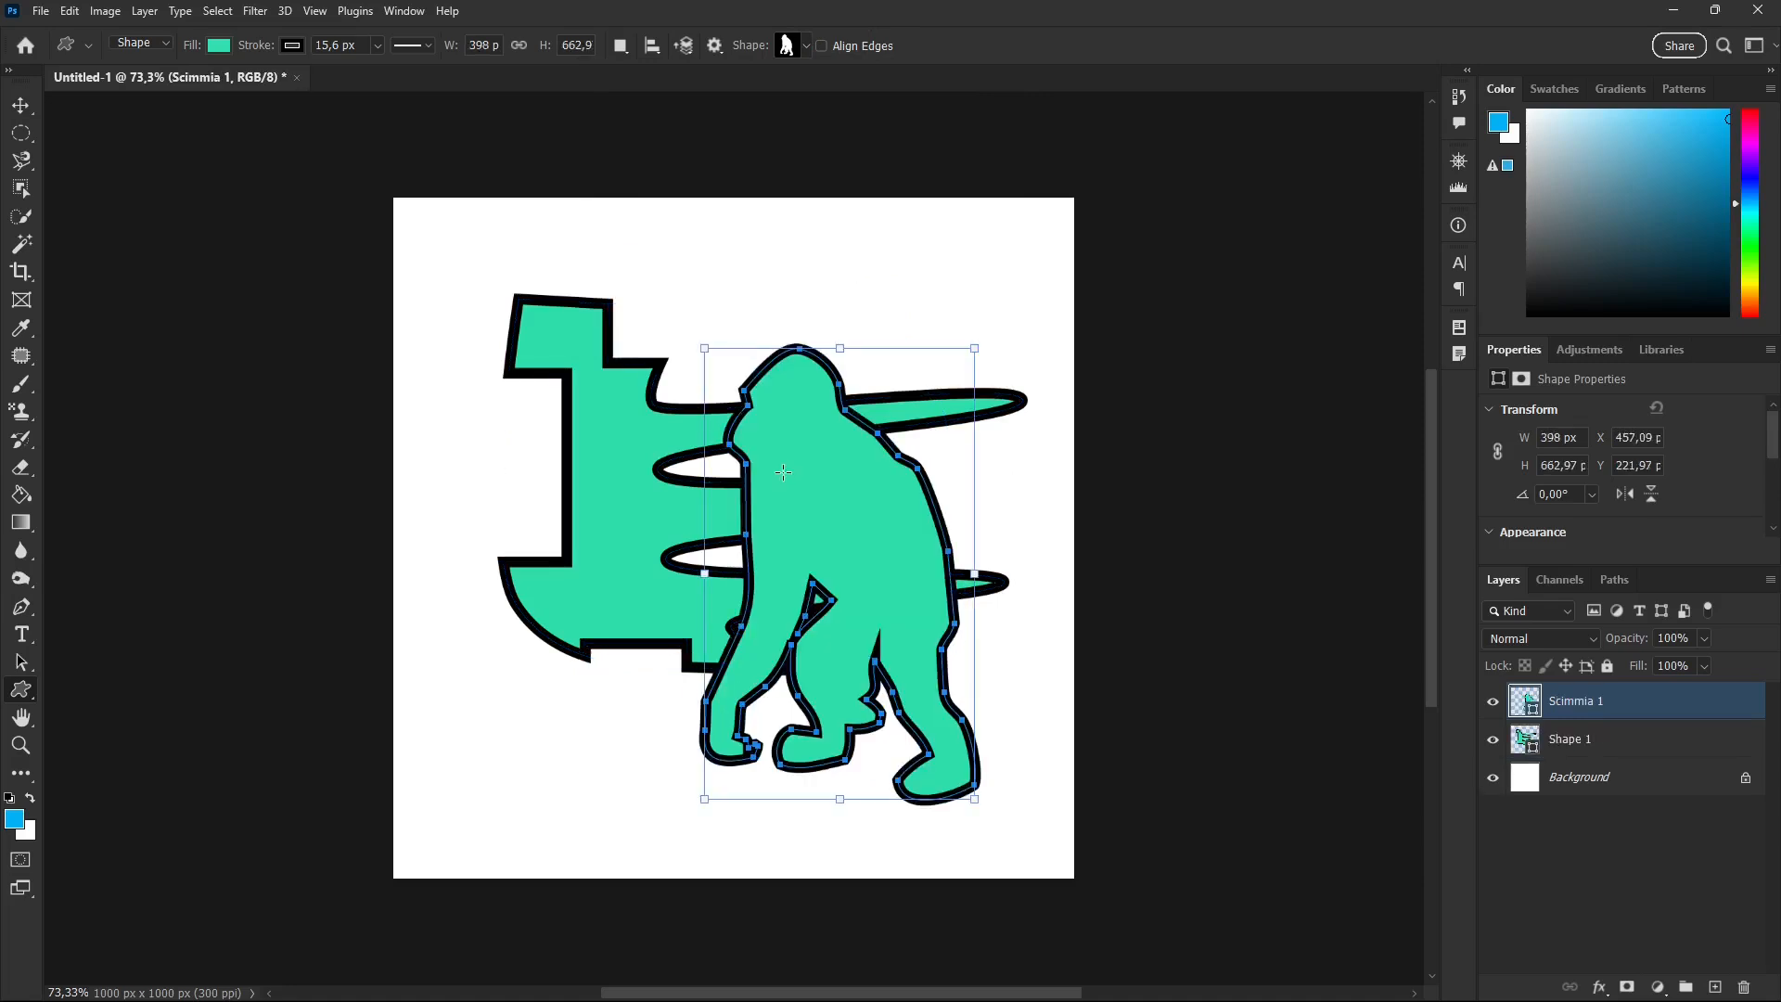
left_click(21, 104)
left_click_drag(929, 494, 993, 392)
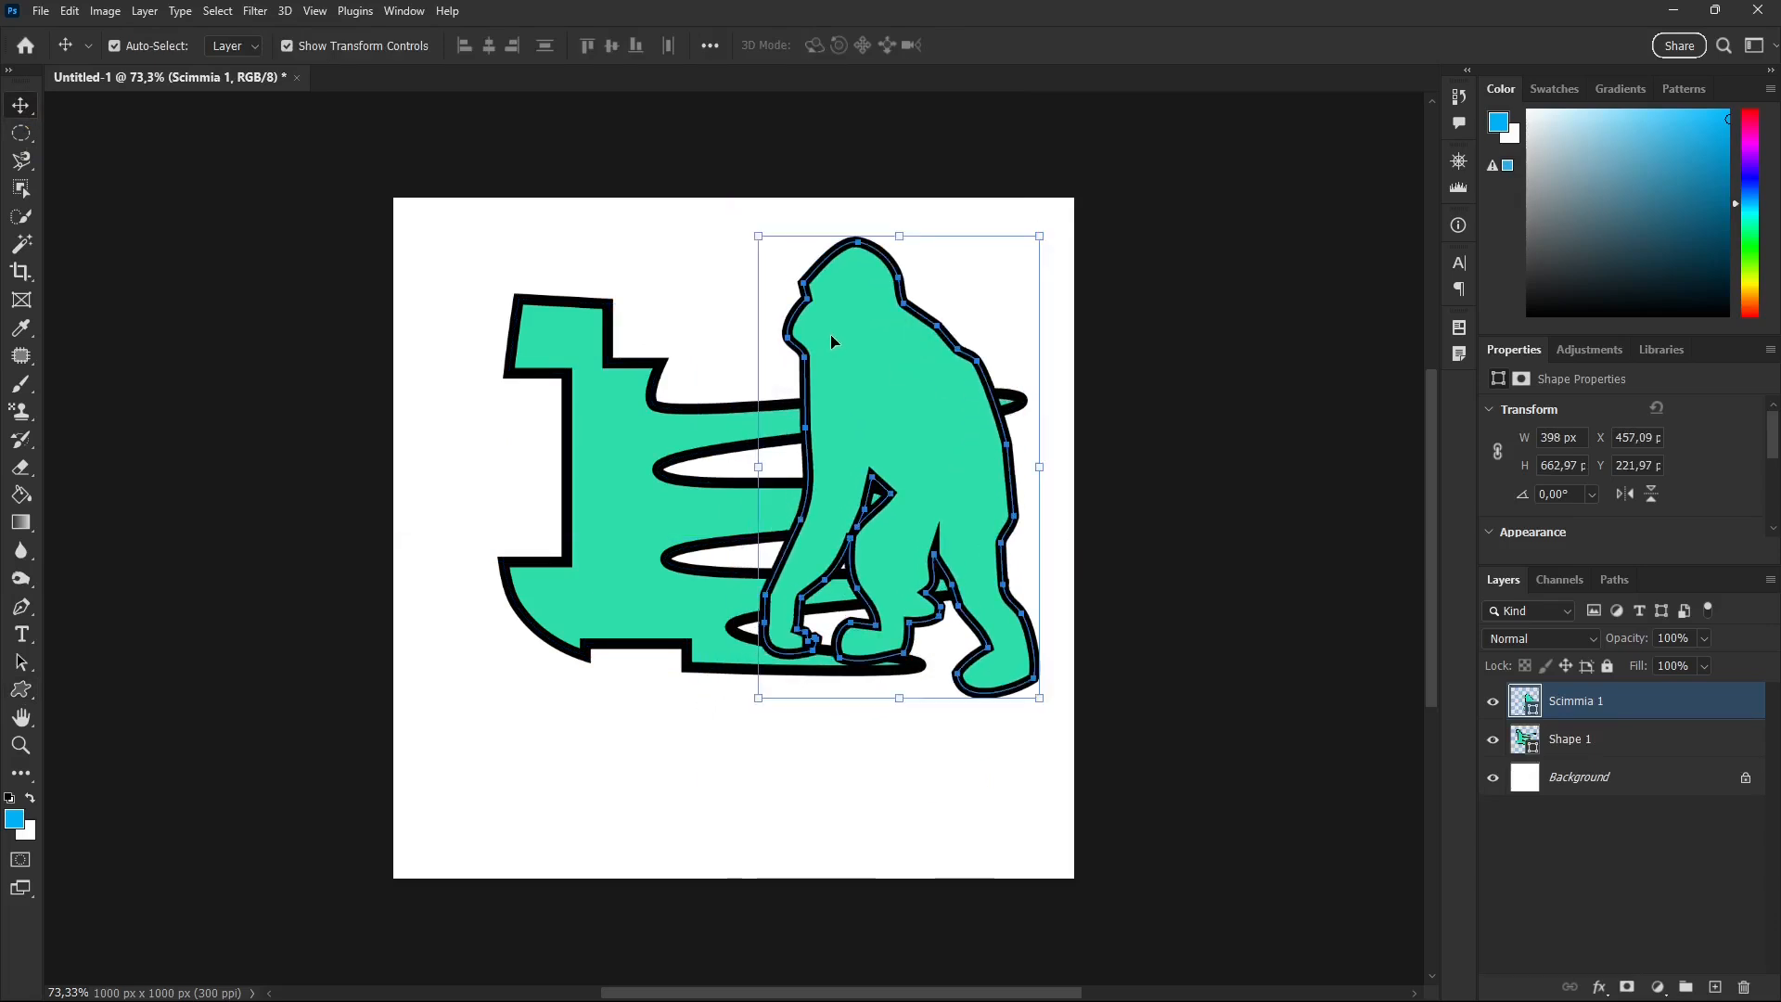
Step: Toggle the visibility of the gorilla and Shape 1 layers and inspect their separate vector layers
left_click(1491, 703)
left_click(1497, 705)
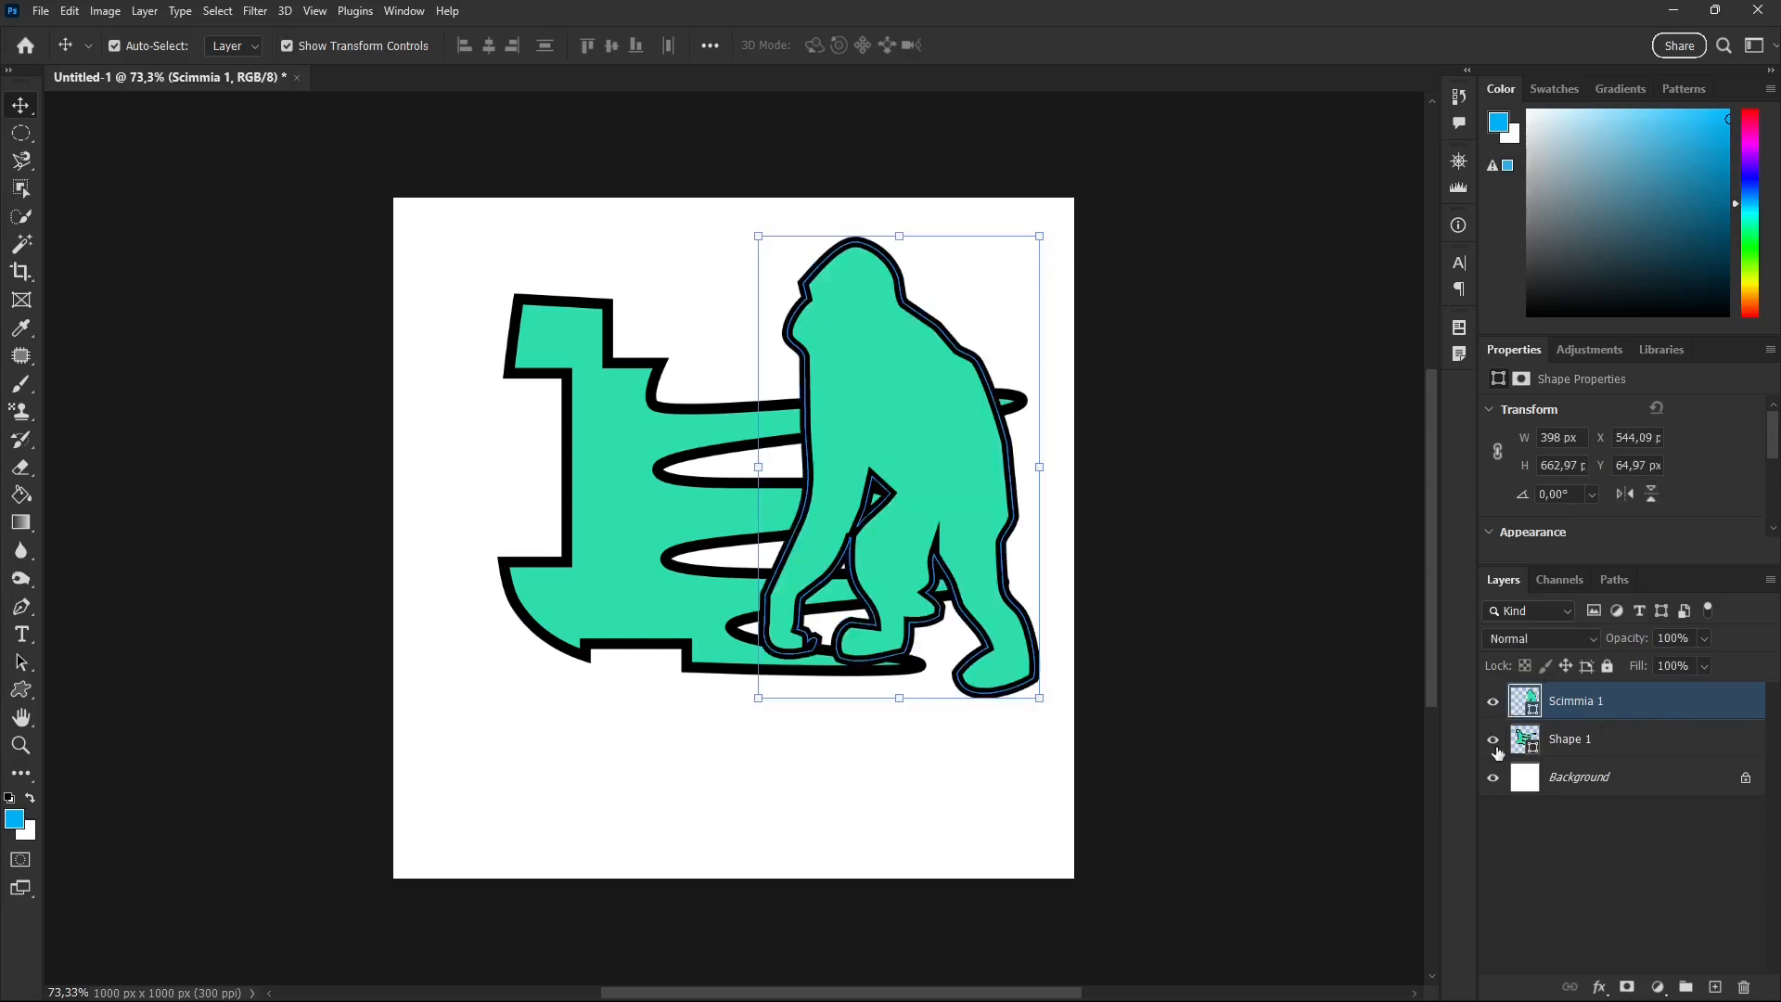
left_click(1494, 740)
left_click(1494, 741)
left_click(1537, 751)
left_click(1536, 722)
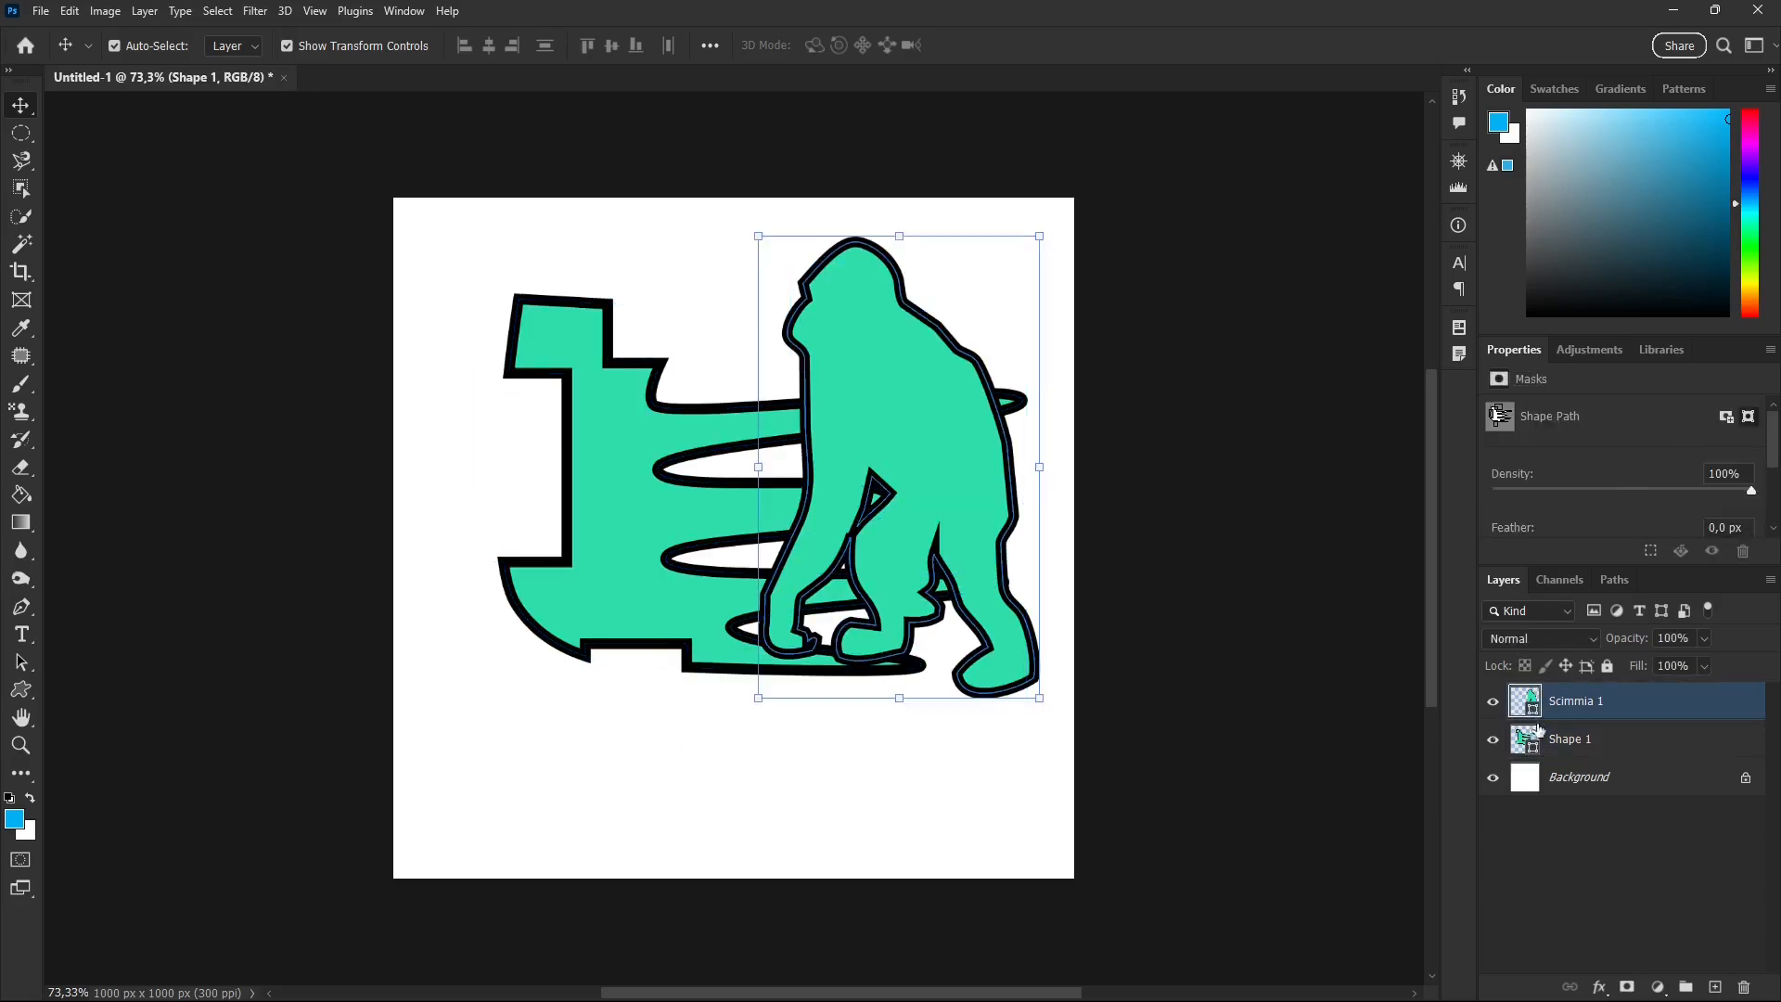
left_click(1533, 744)
left_click(1529, 710)
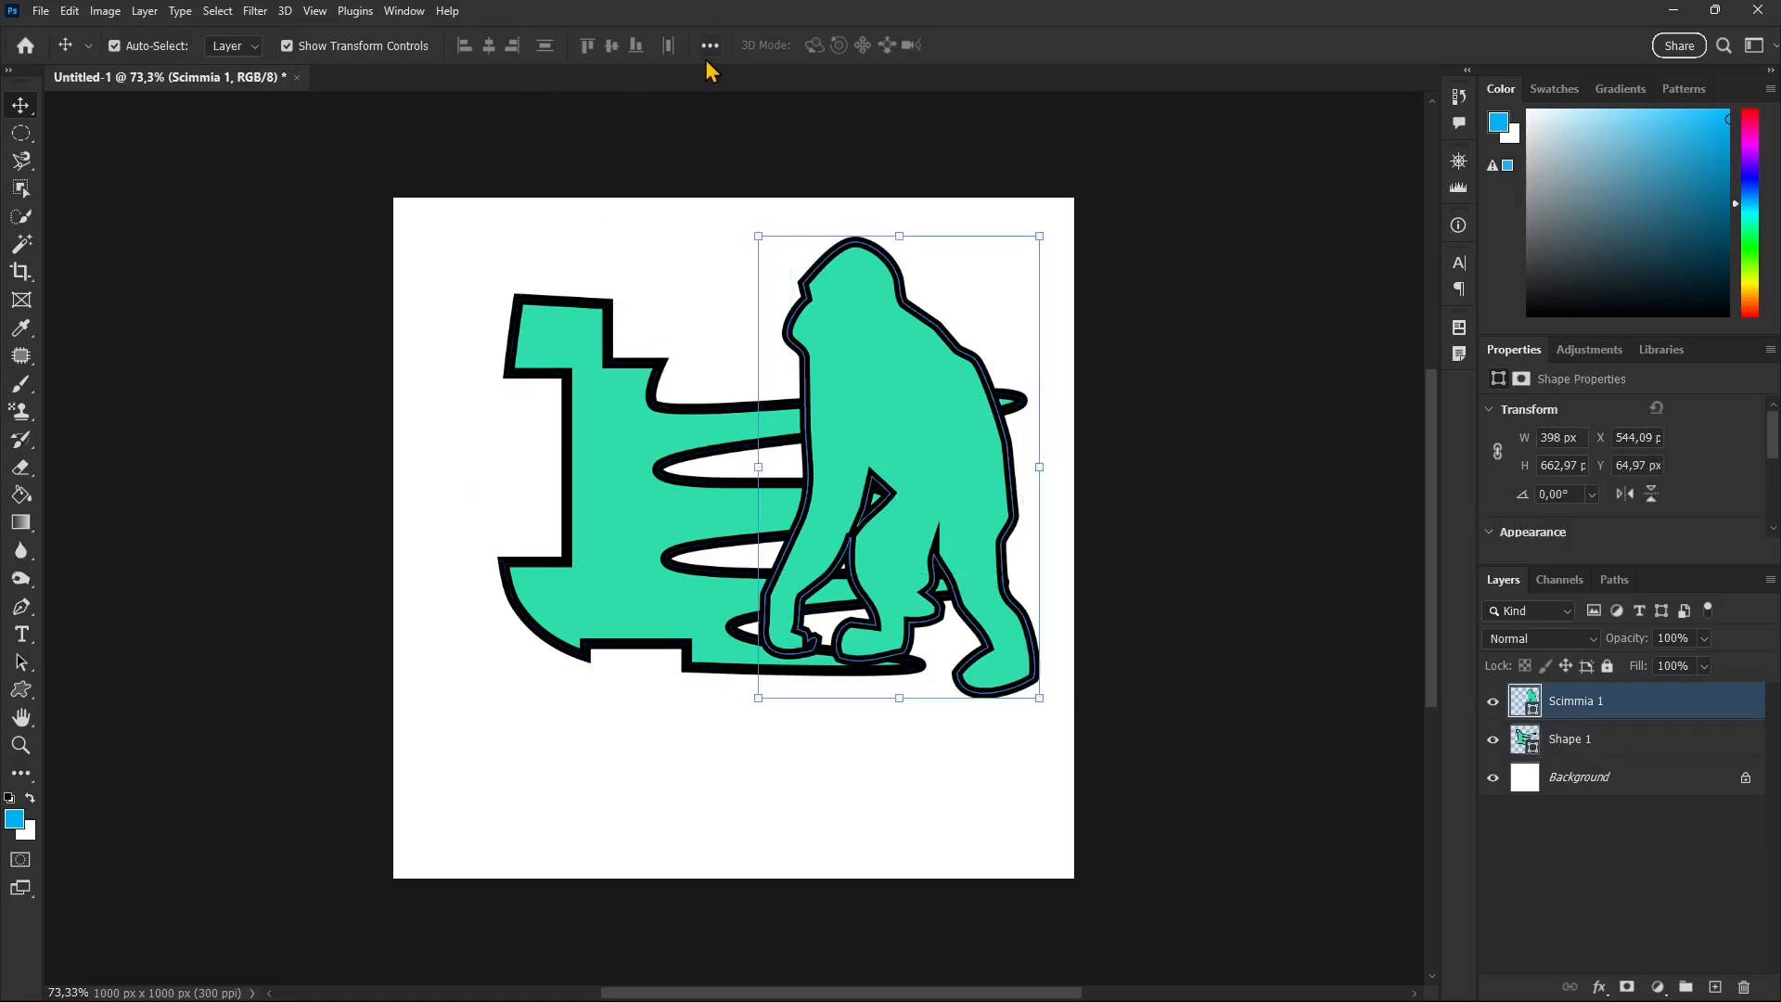
Step: Import the custom shapes file jbd from the Custom Shapes presets folder into the shape library
left_click(21, 690)
left_click(806, 48)
left_click(989, 82)
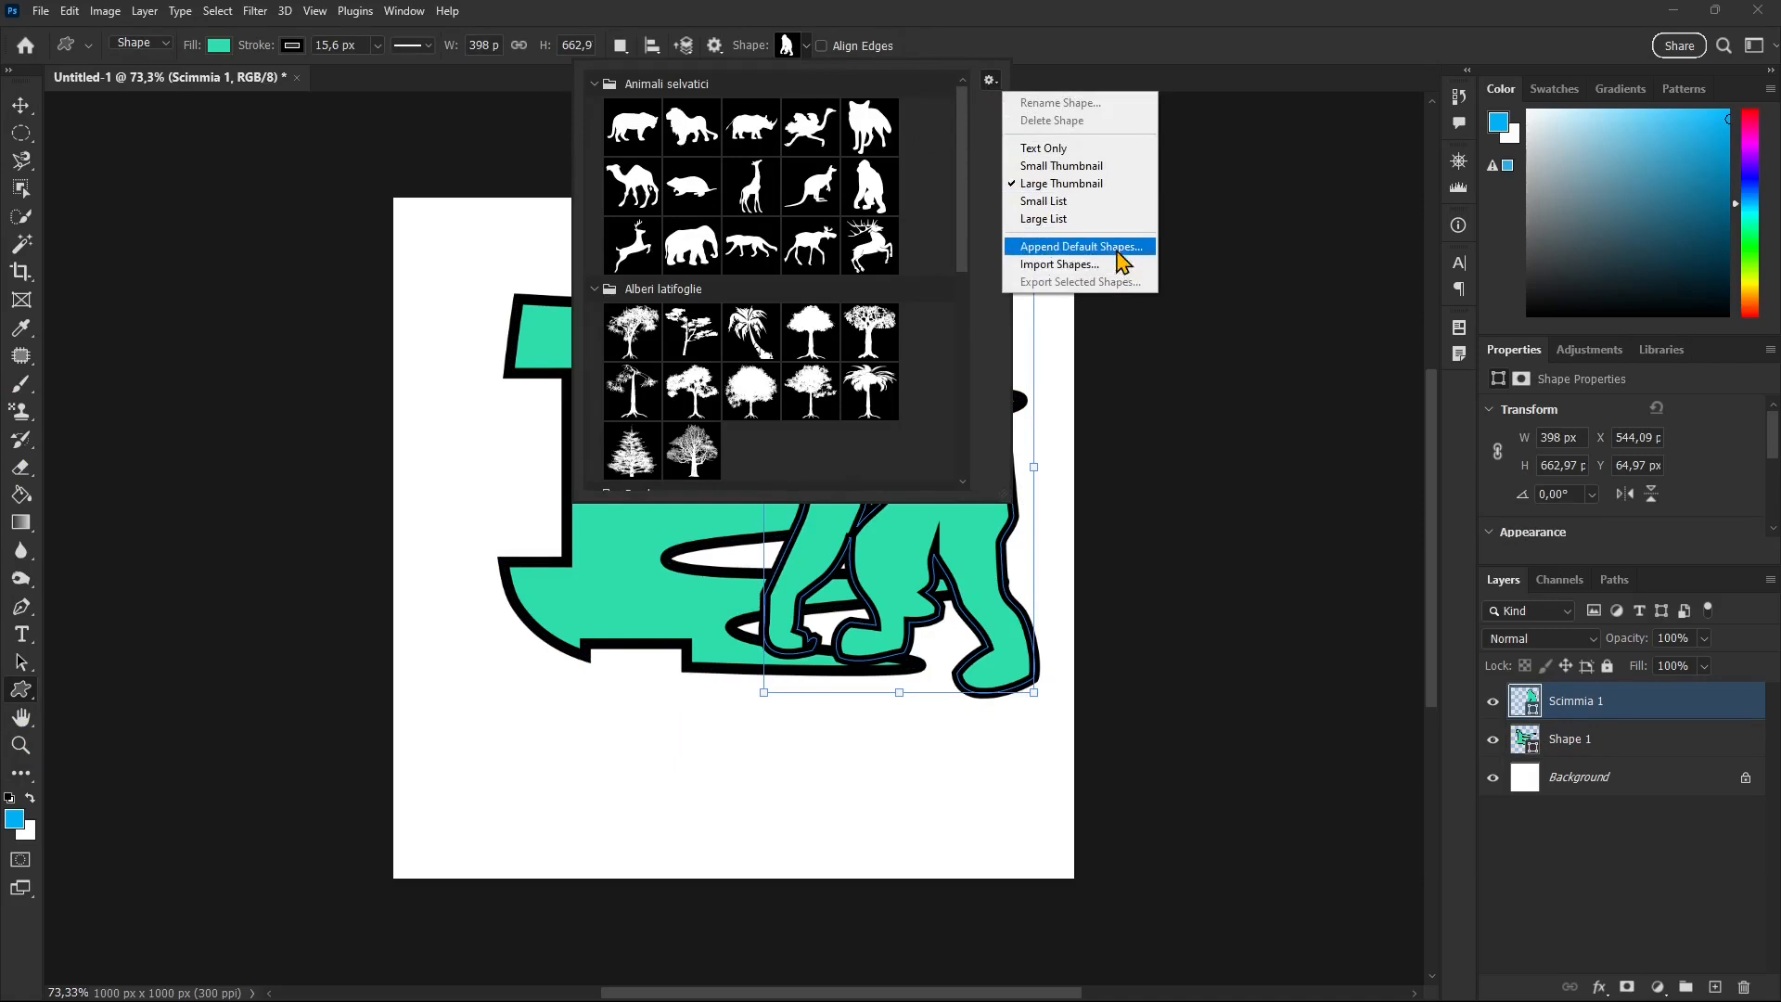
left_click(1045, 267)
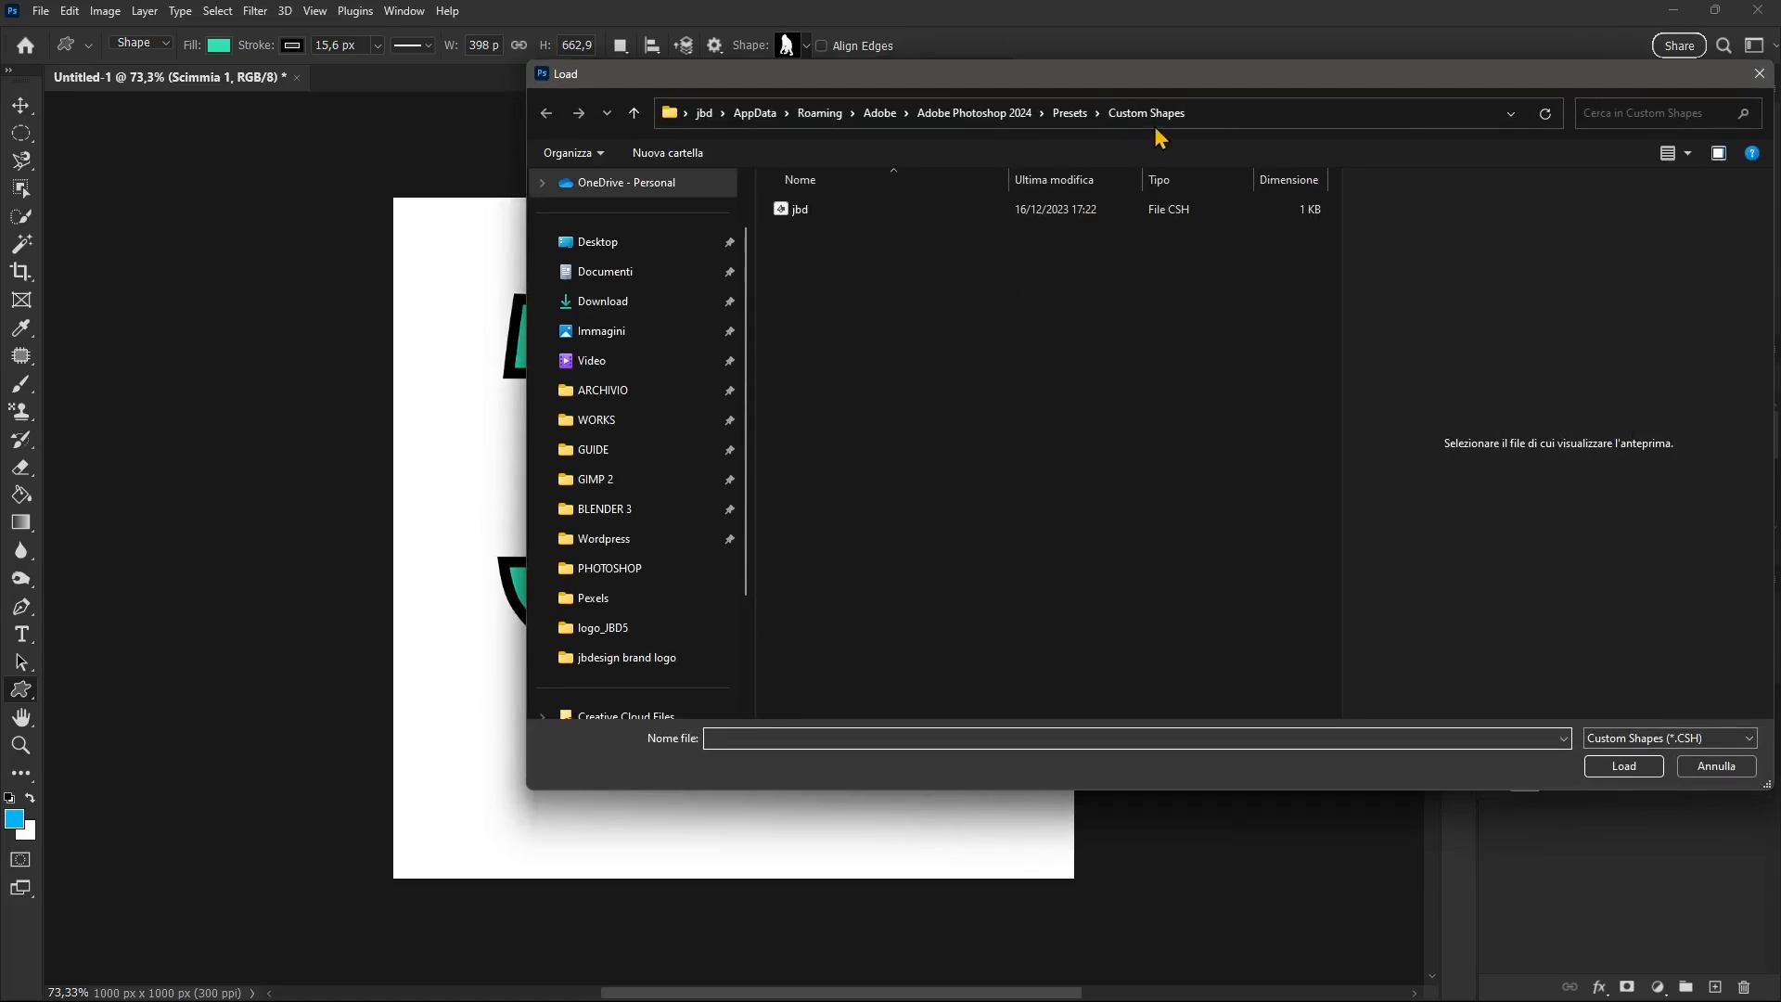
left_click(807, 215)
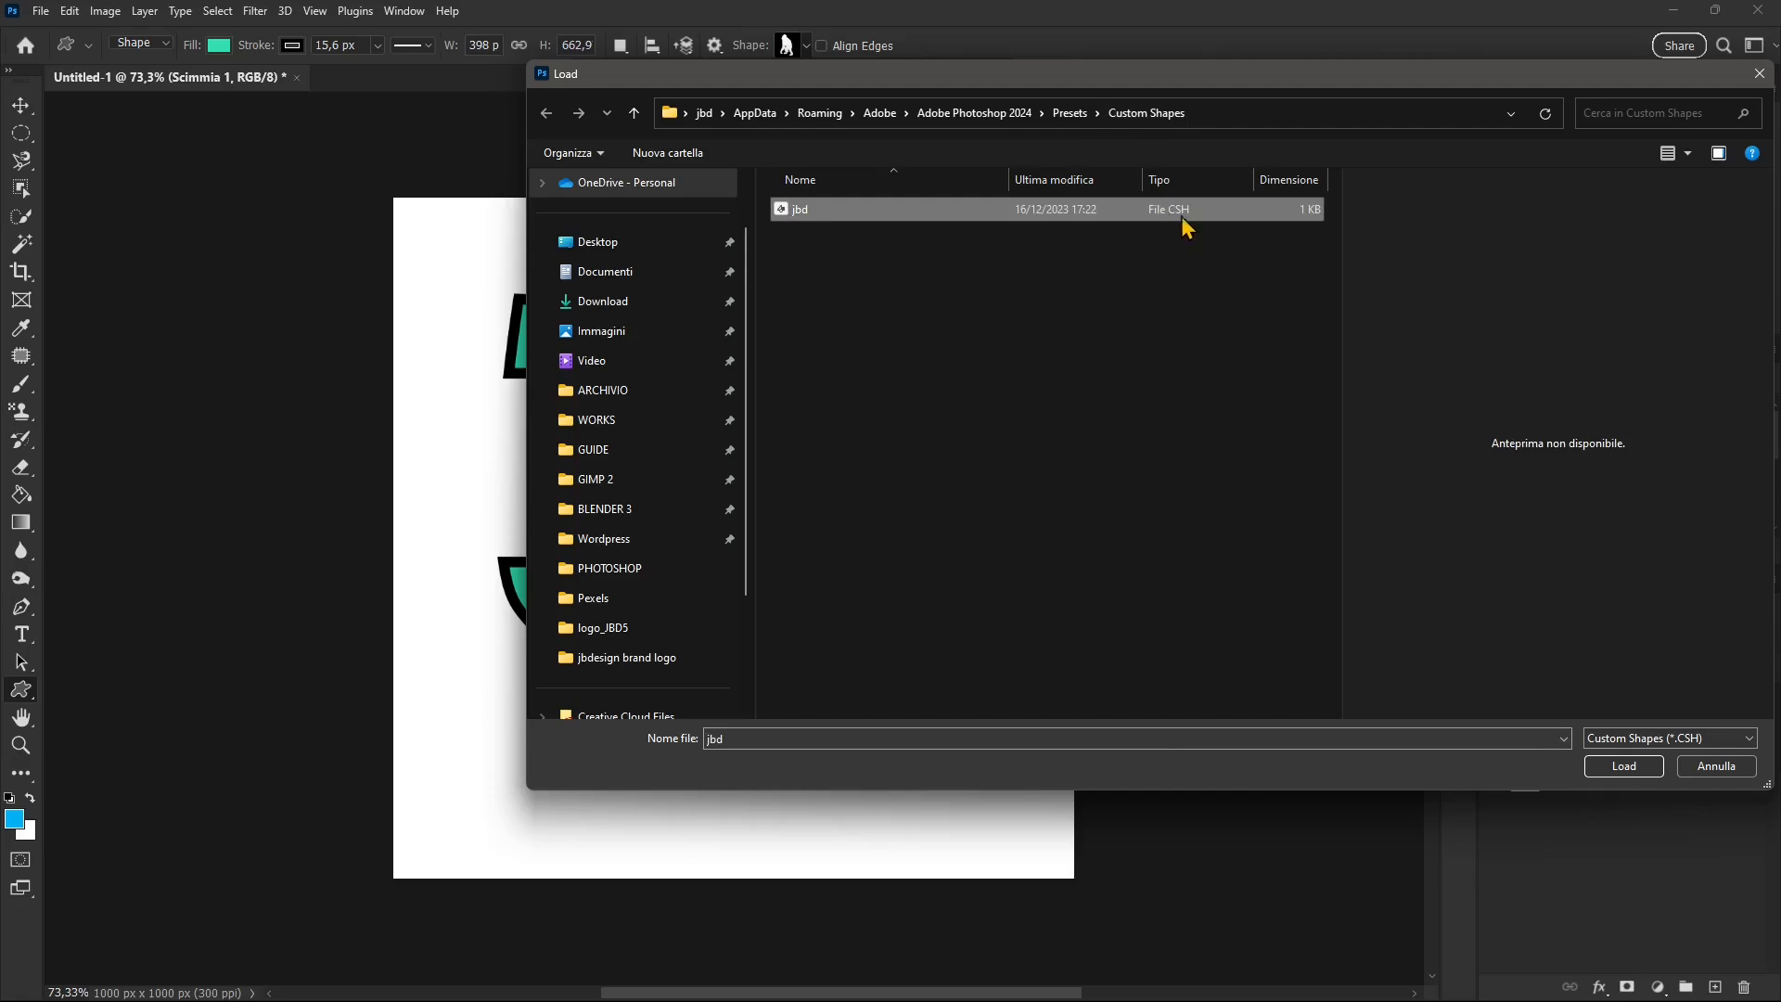
left_click(1615, 769)
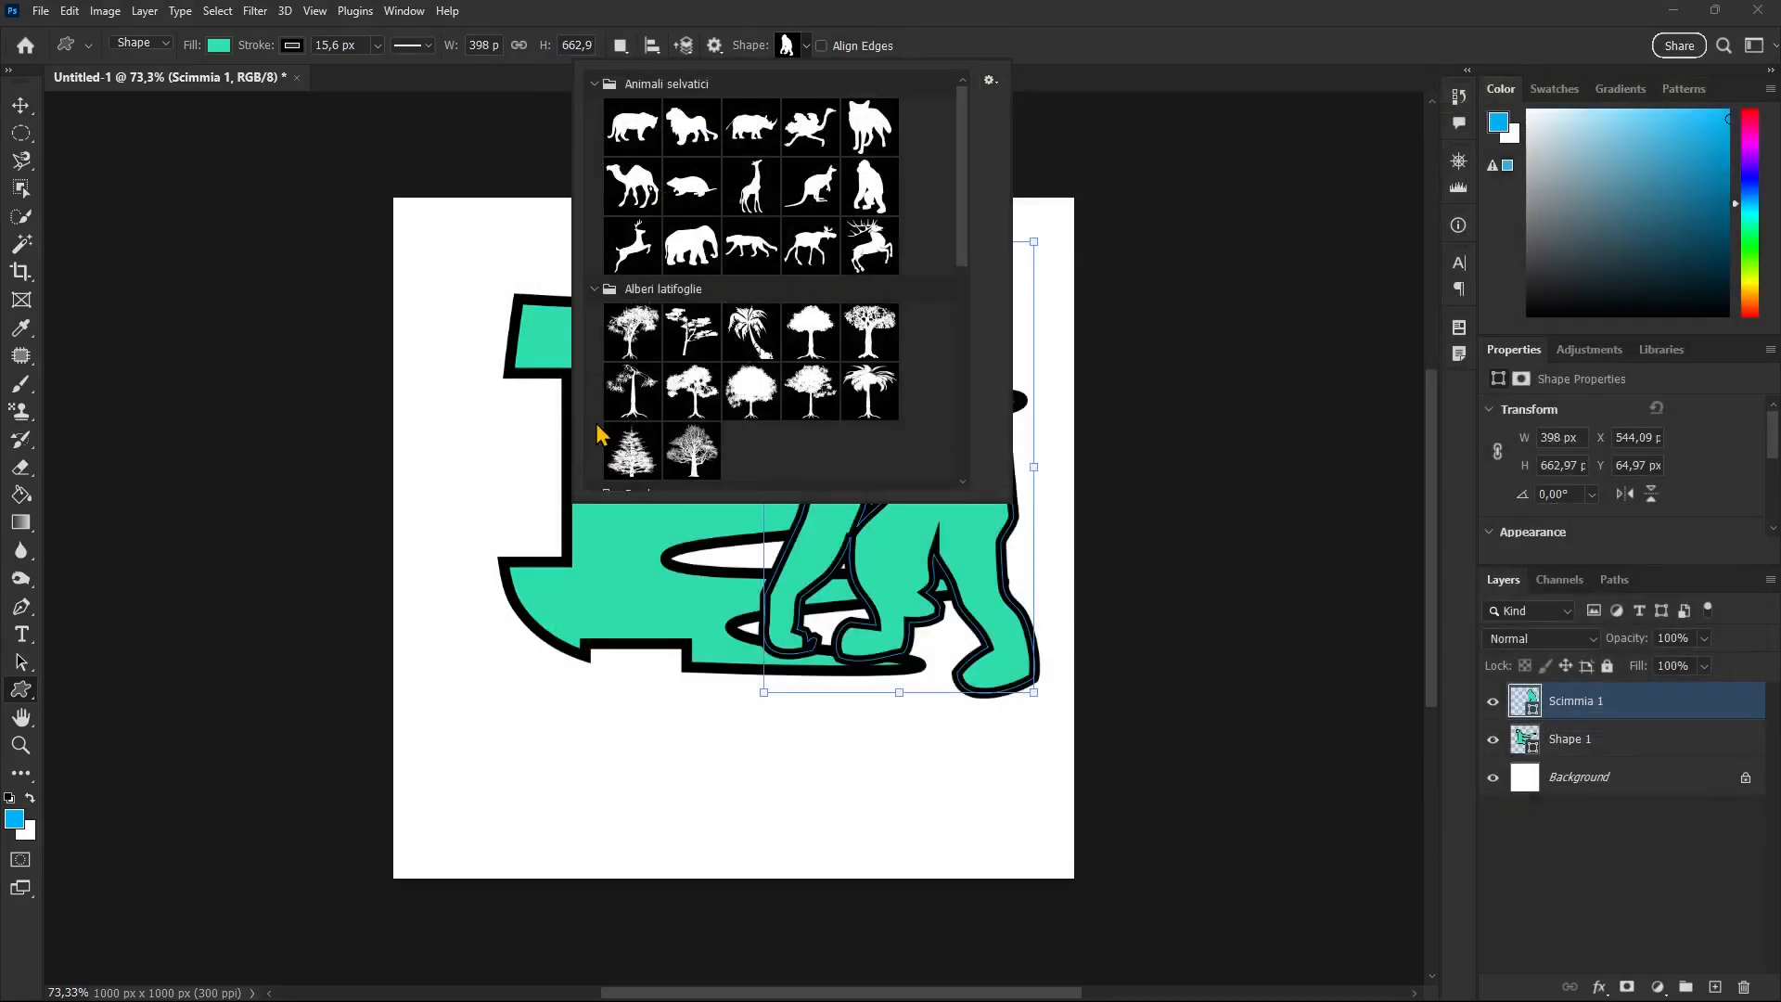
Step: Choose the custom shape in the imported jbd group and draw it about 260 px wide and 428 px high over the lower-left artwork
scroll(745, 390, "down", 5)
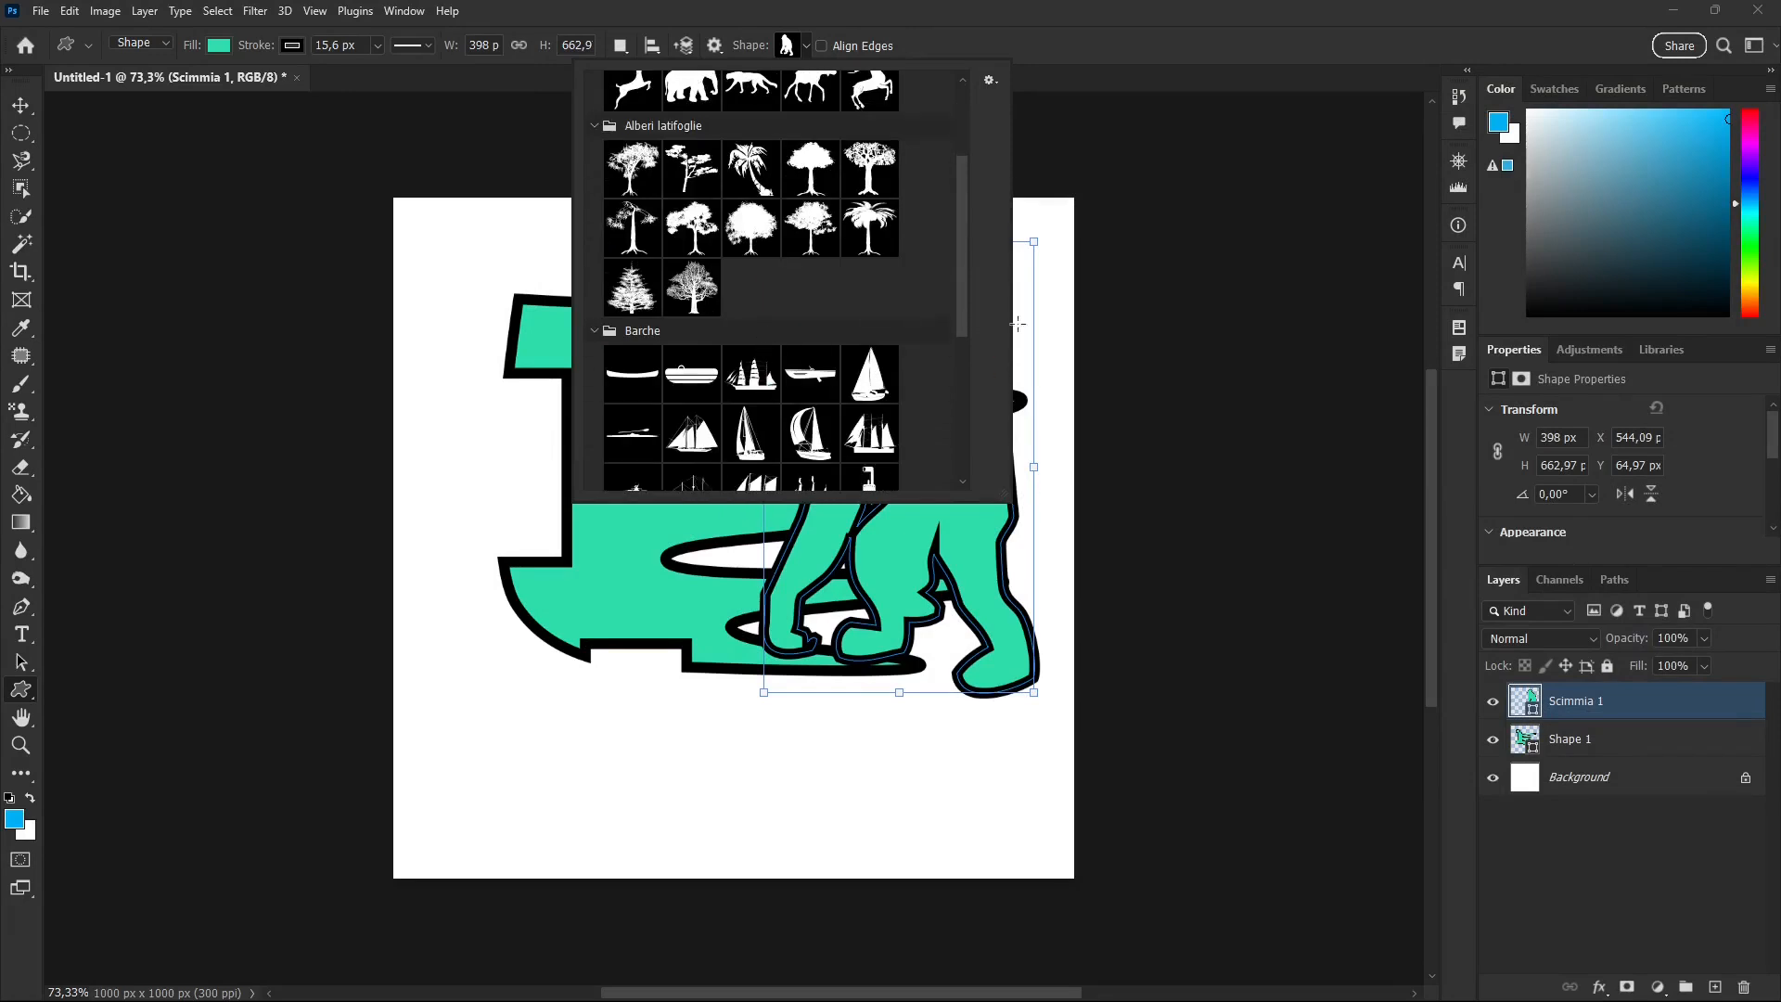
left_click_drag(965, 247, 1006, 450)
left_click(616, 453)
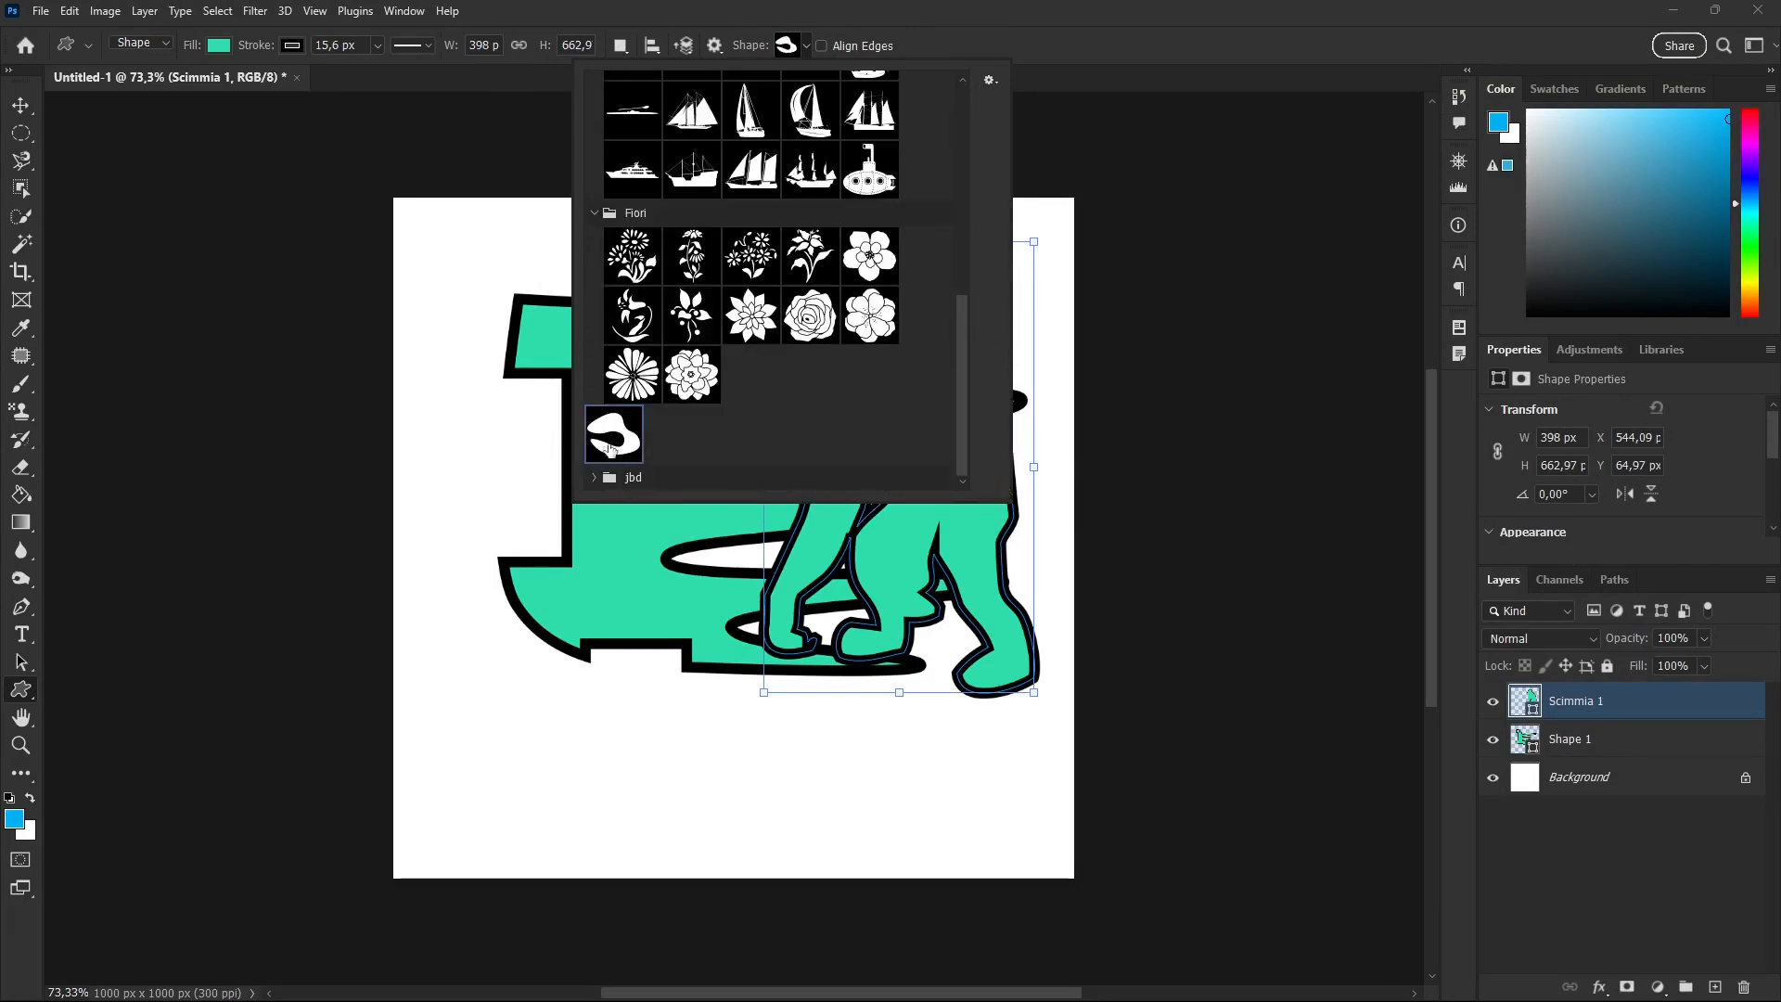
left_click(588, 478)
left_click_drag(965, 371, 970, 471)
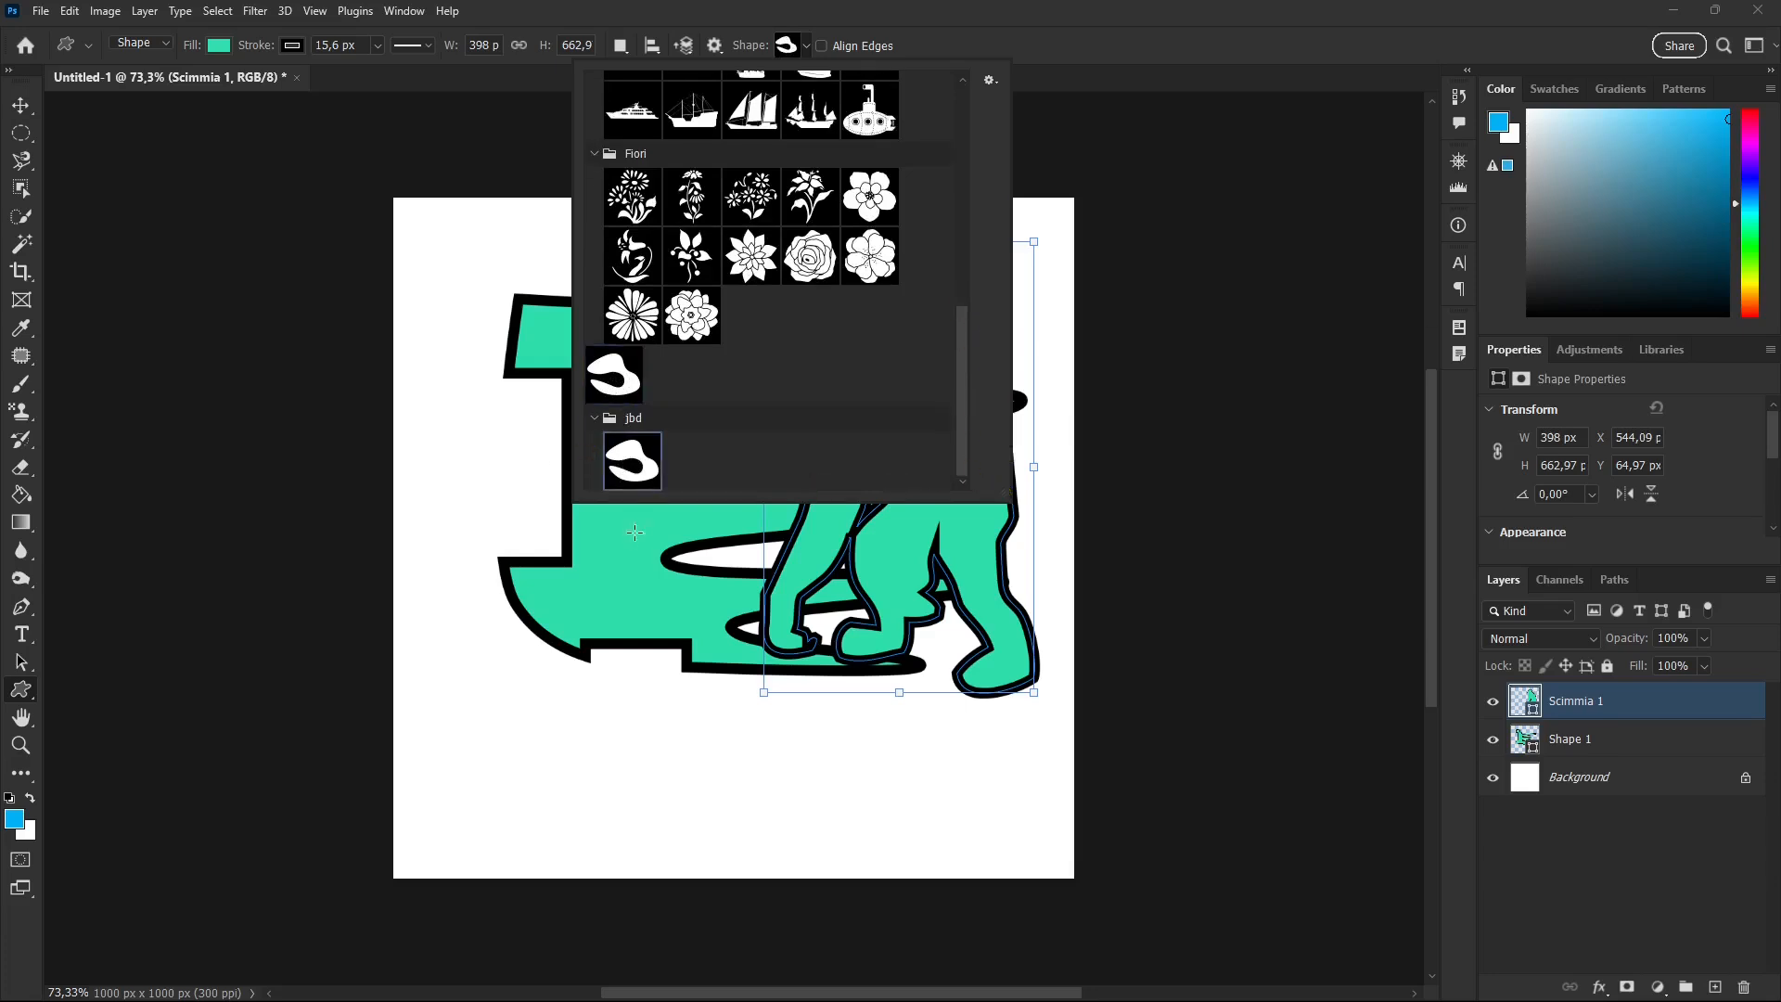
left_click_drag(638, 483, 627, 710)
mouse_move(499, 767)
left_mouse_down()
mouse_move(676, 661)
mouse_move(675, 477)
left_mouse_up()
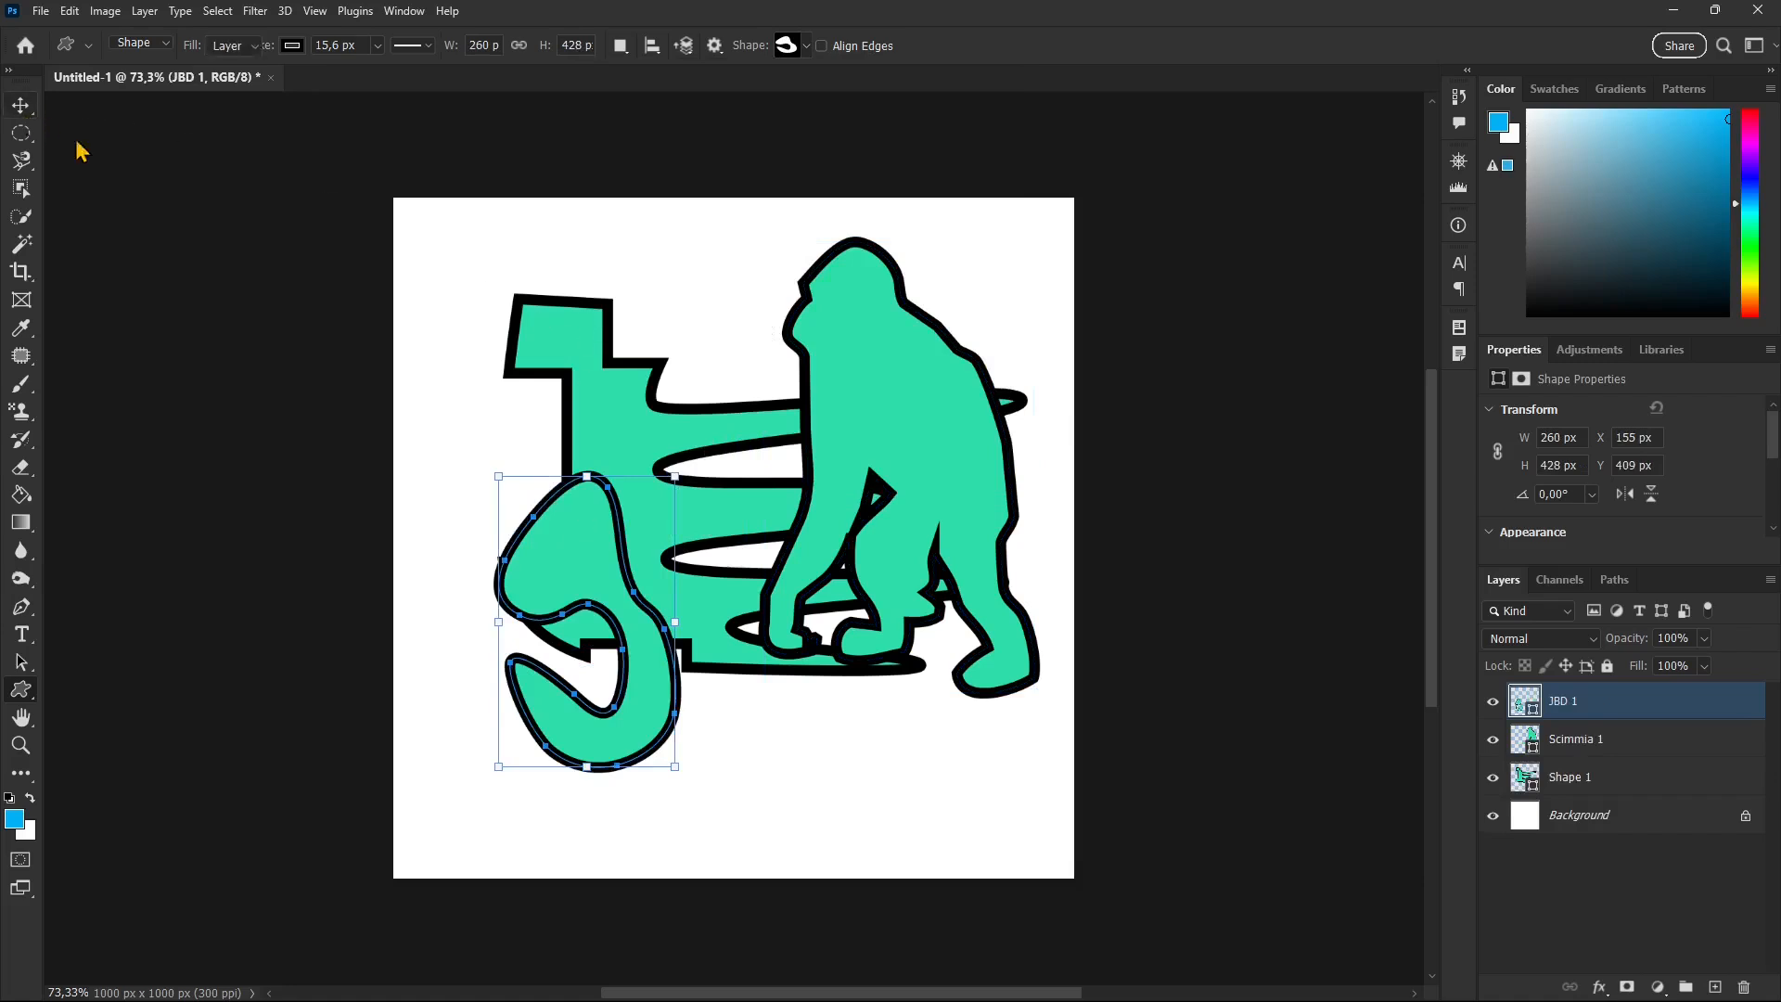
Step: Hide the JBD 1 and Scimmia 1 layers and select Shape 1 on the canvas
left_click(20, 104)
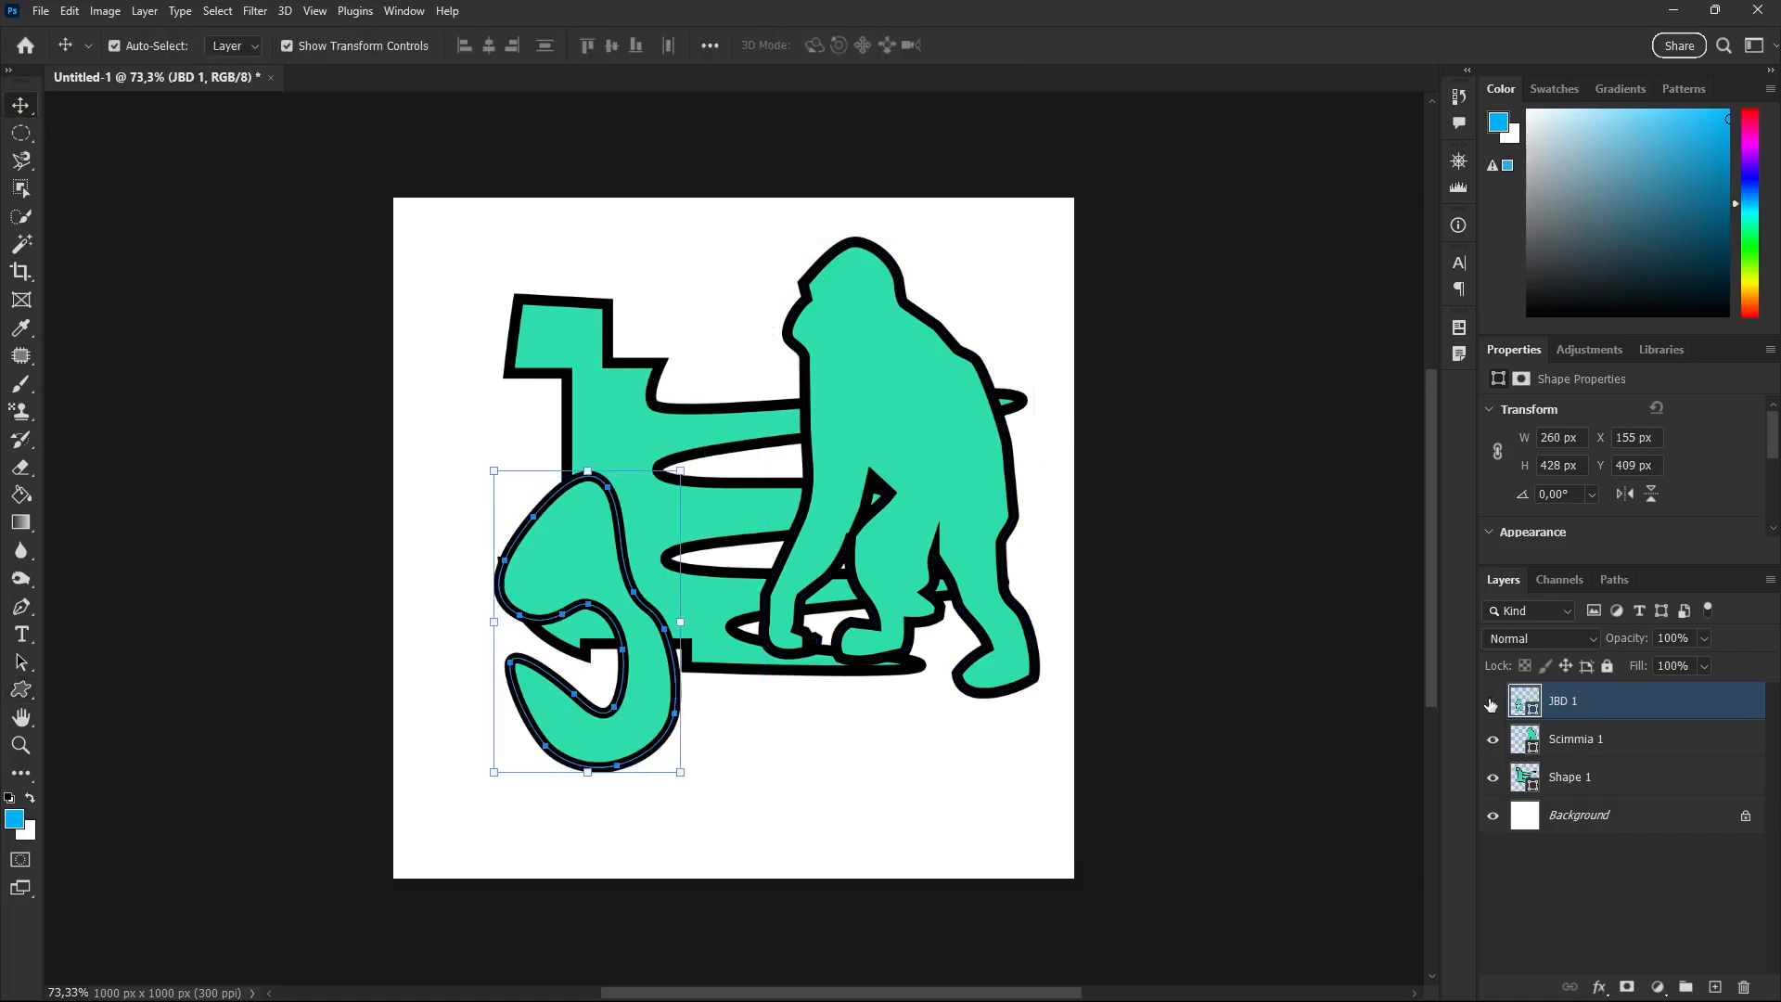
left_click(1492, 702)
left_click(1493, 777)
left_click(1493, 777)
left_click(1492, 739)
left_click(713, 424)
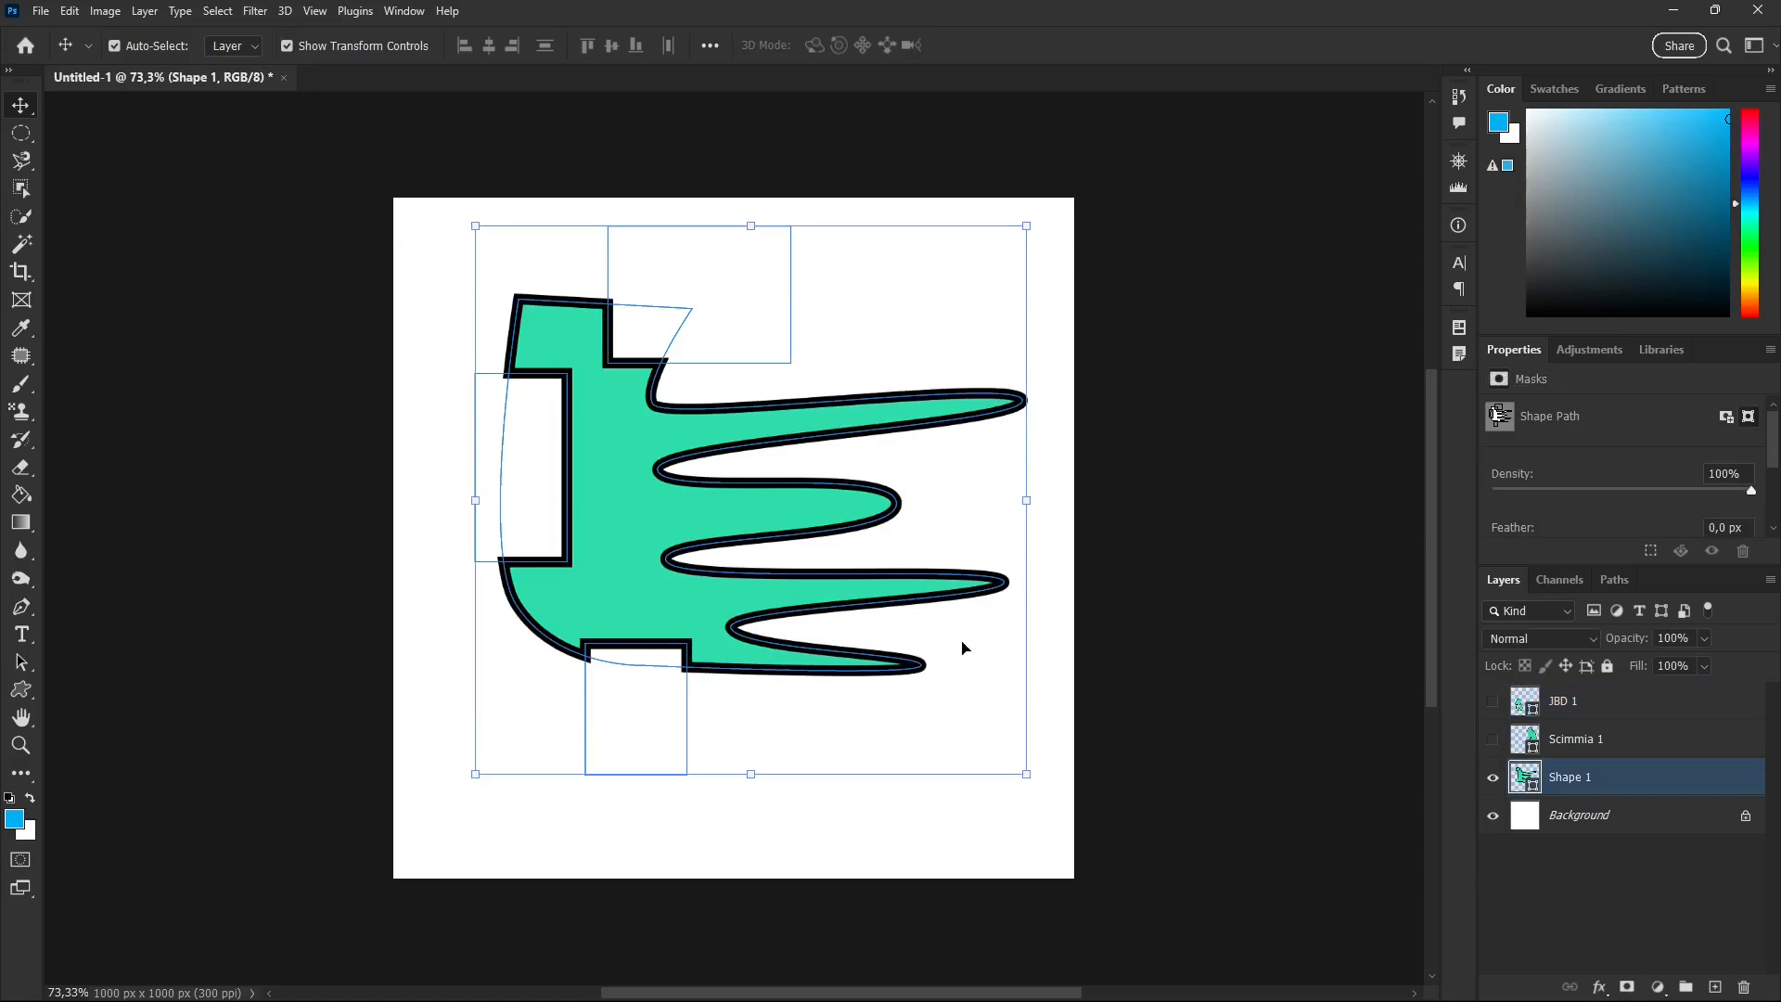
Step: Activate the Direct Selection Tool and define Shape 1's path as a custom shape named custom shape
right_click(677, 413)
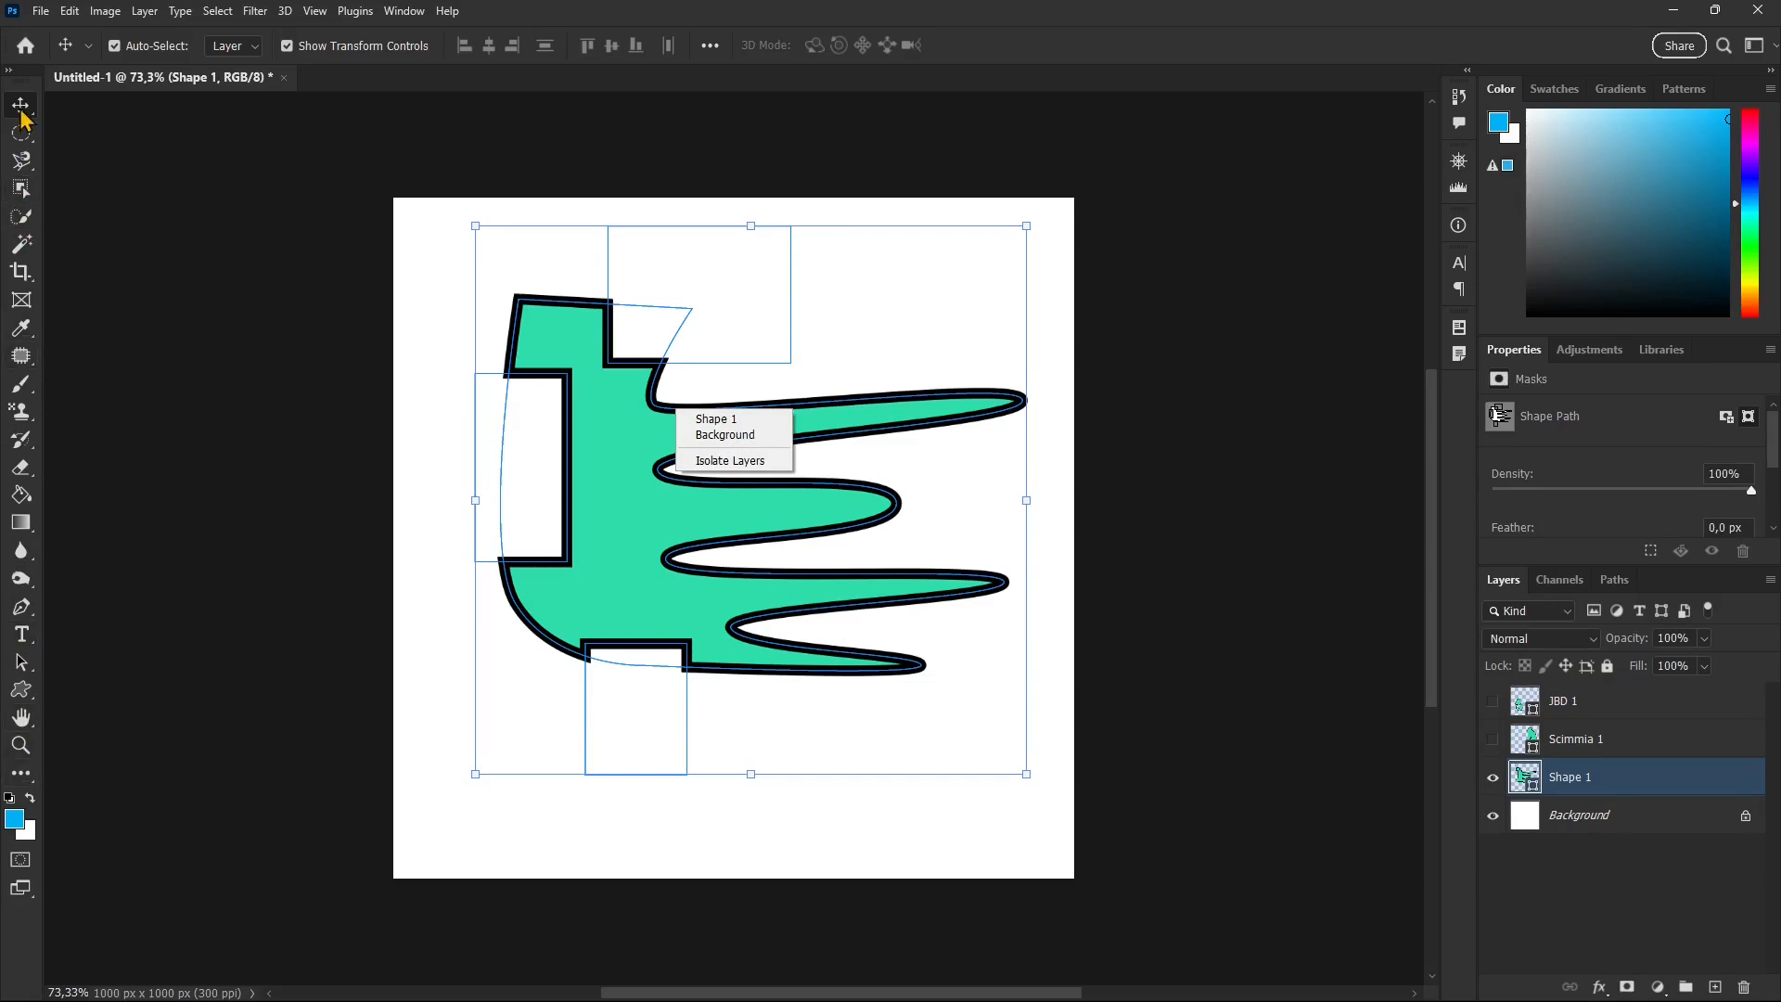
left_click(21, 664)
left_click(21, 665)
right_click(21, 670)
left_click(127, 685)
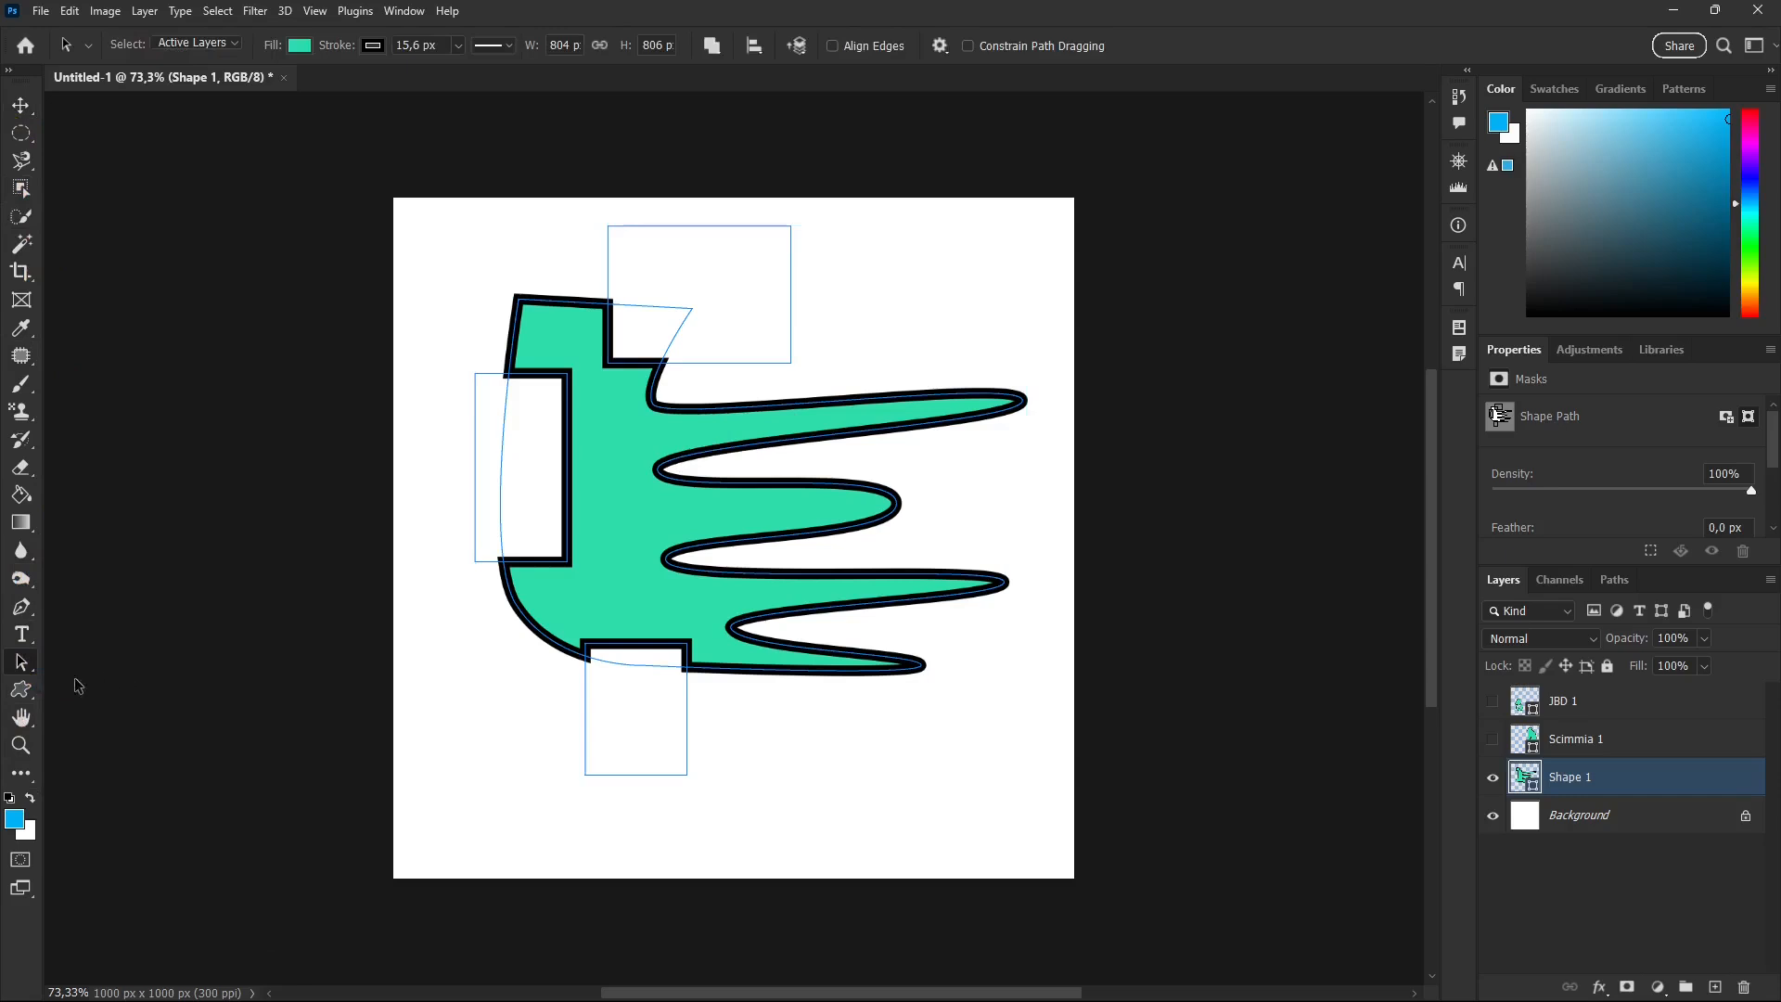
right_click(711, 458)
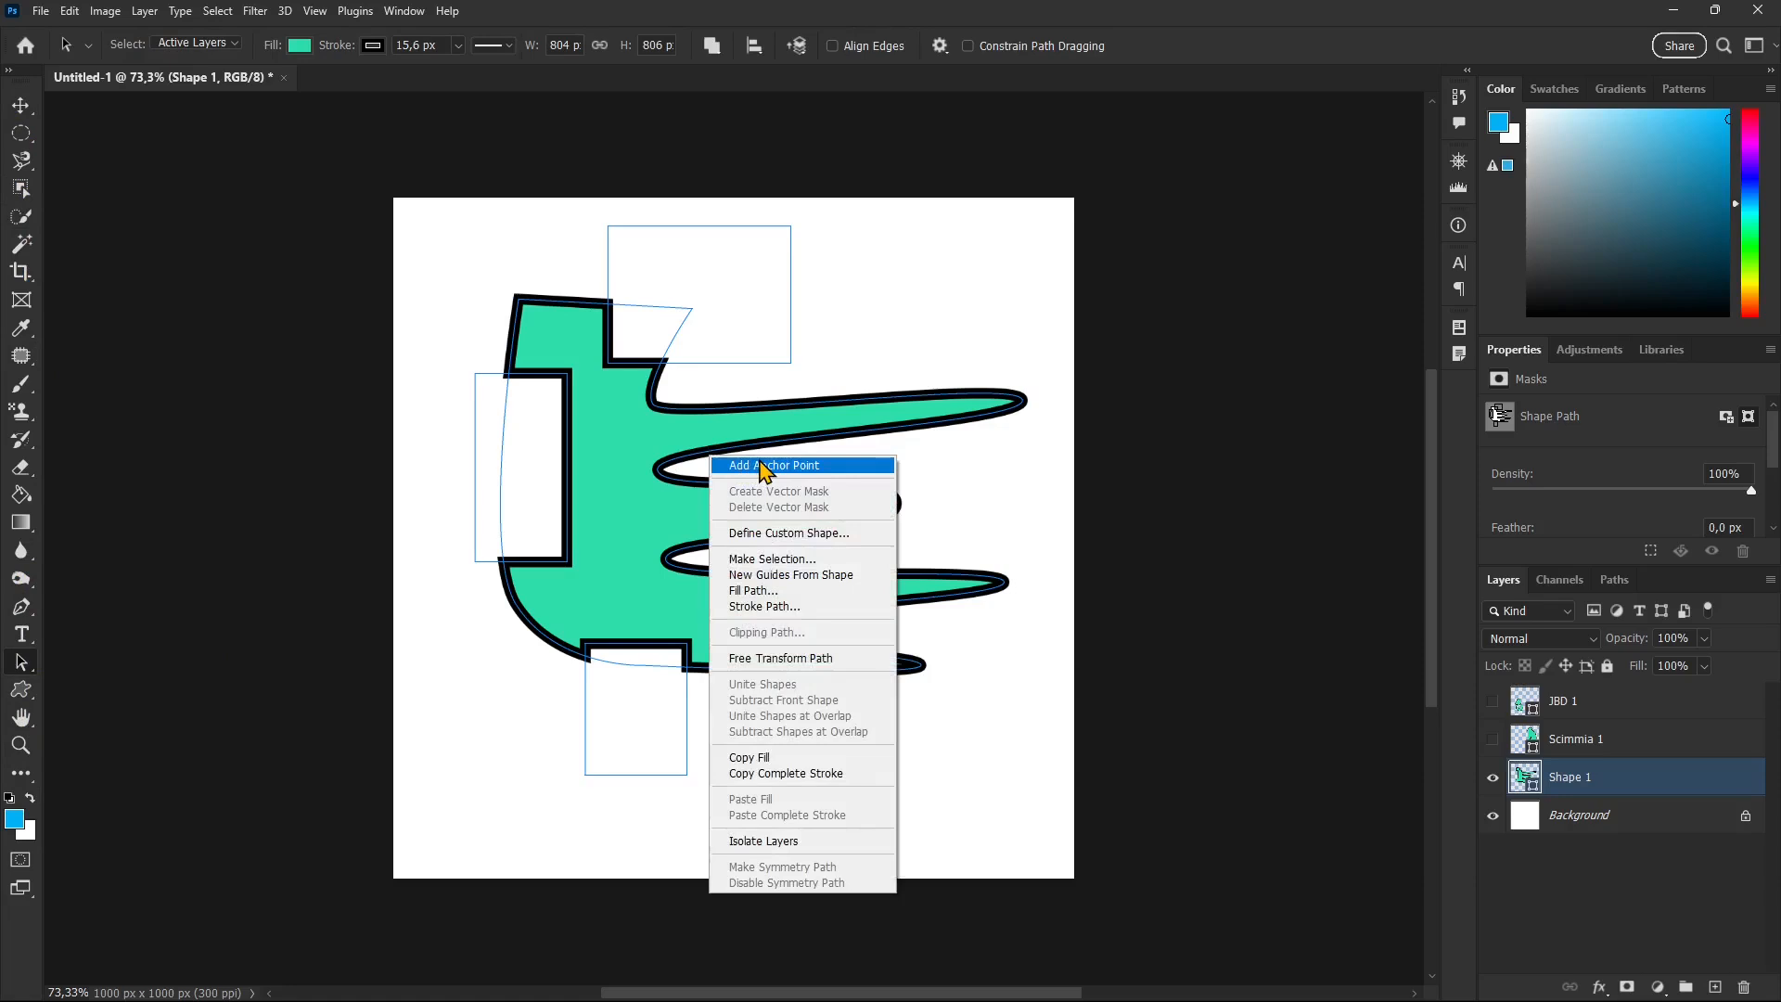
left_click(795, 534)
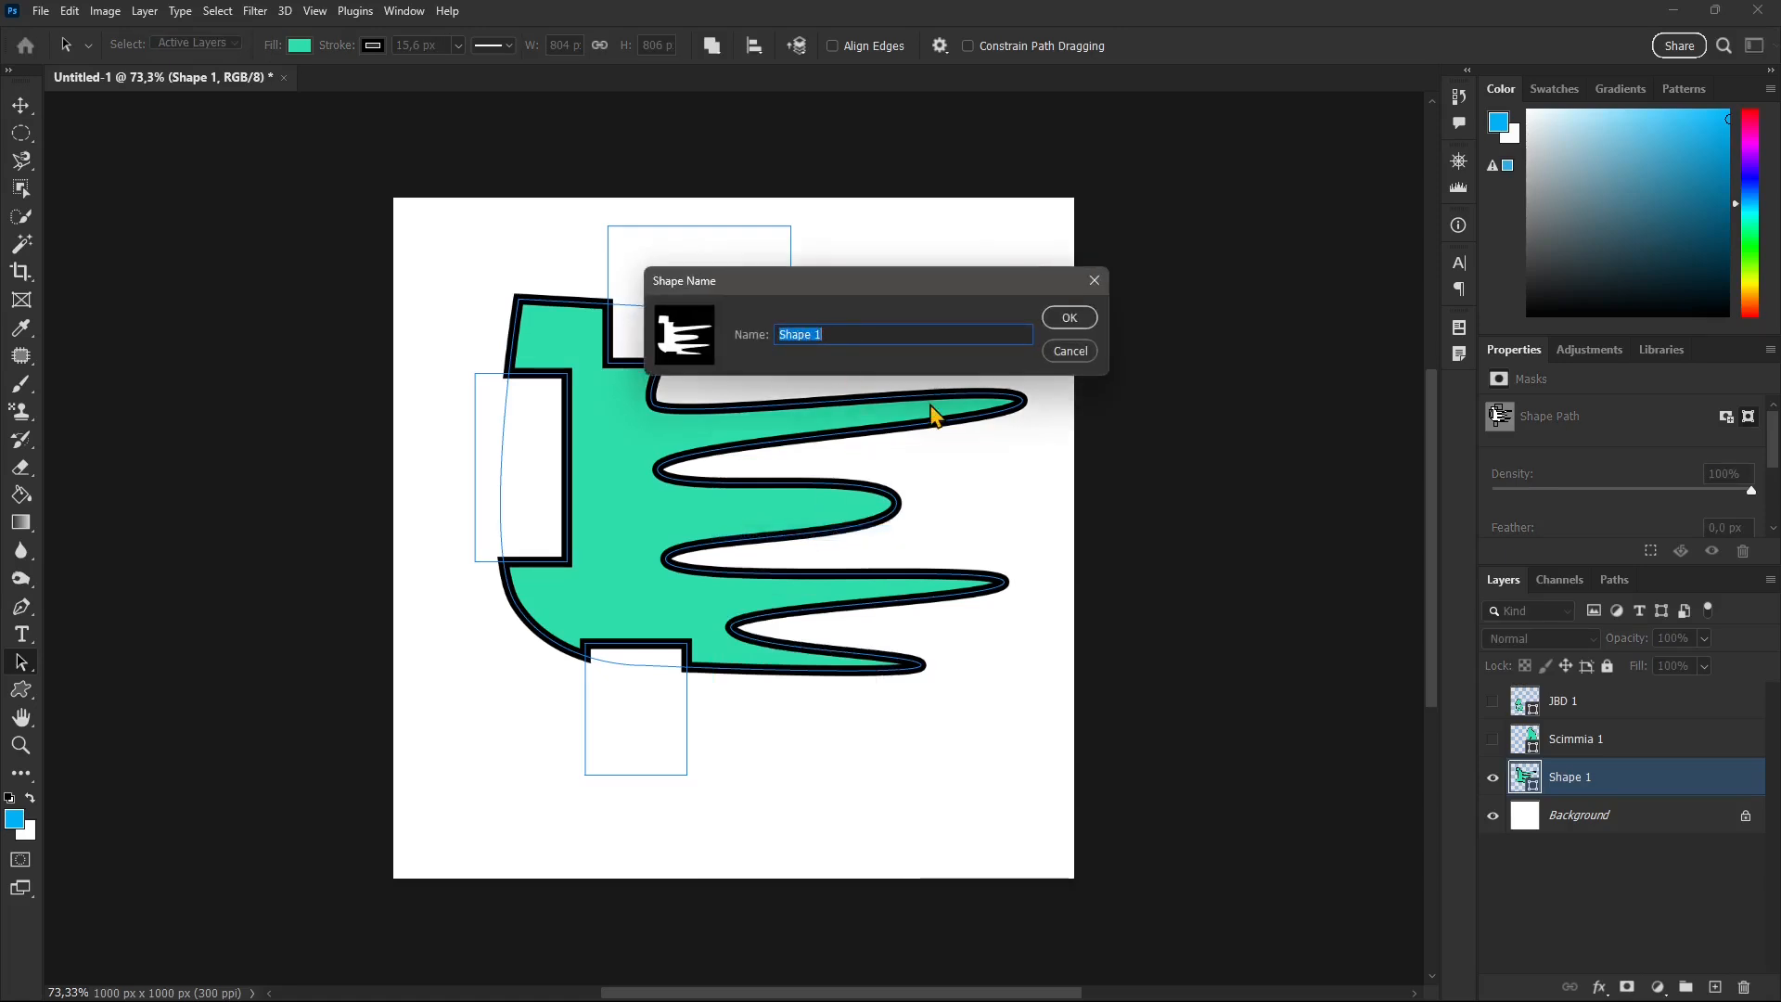
type("custom s")
left_click(1062, 318)
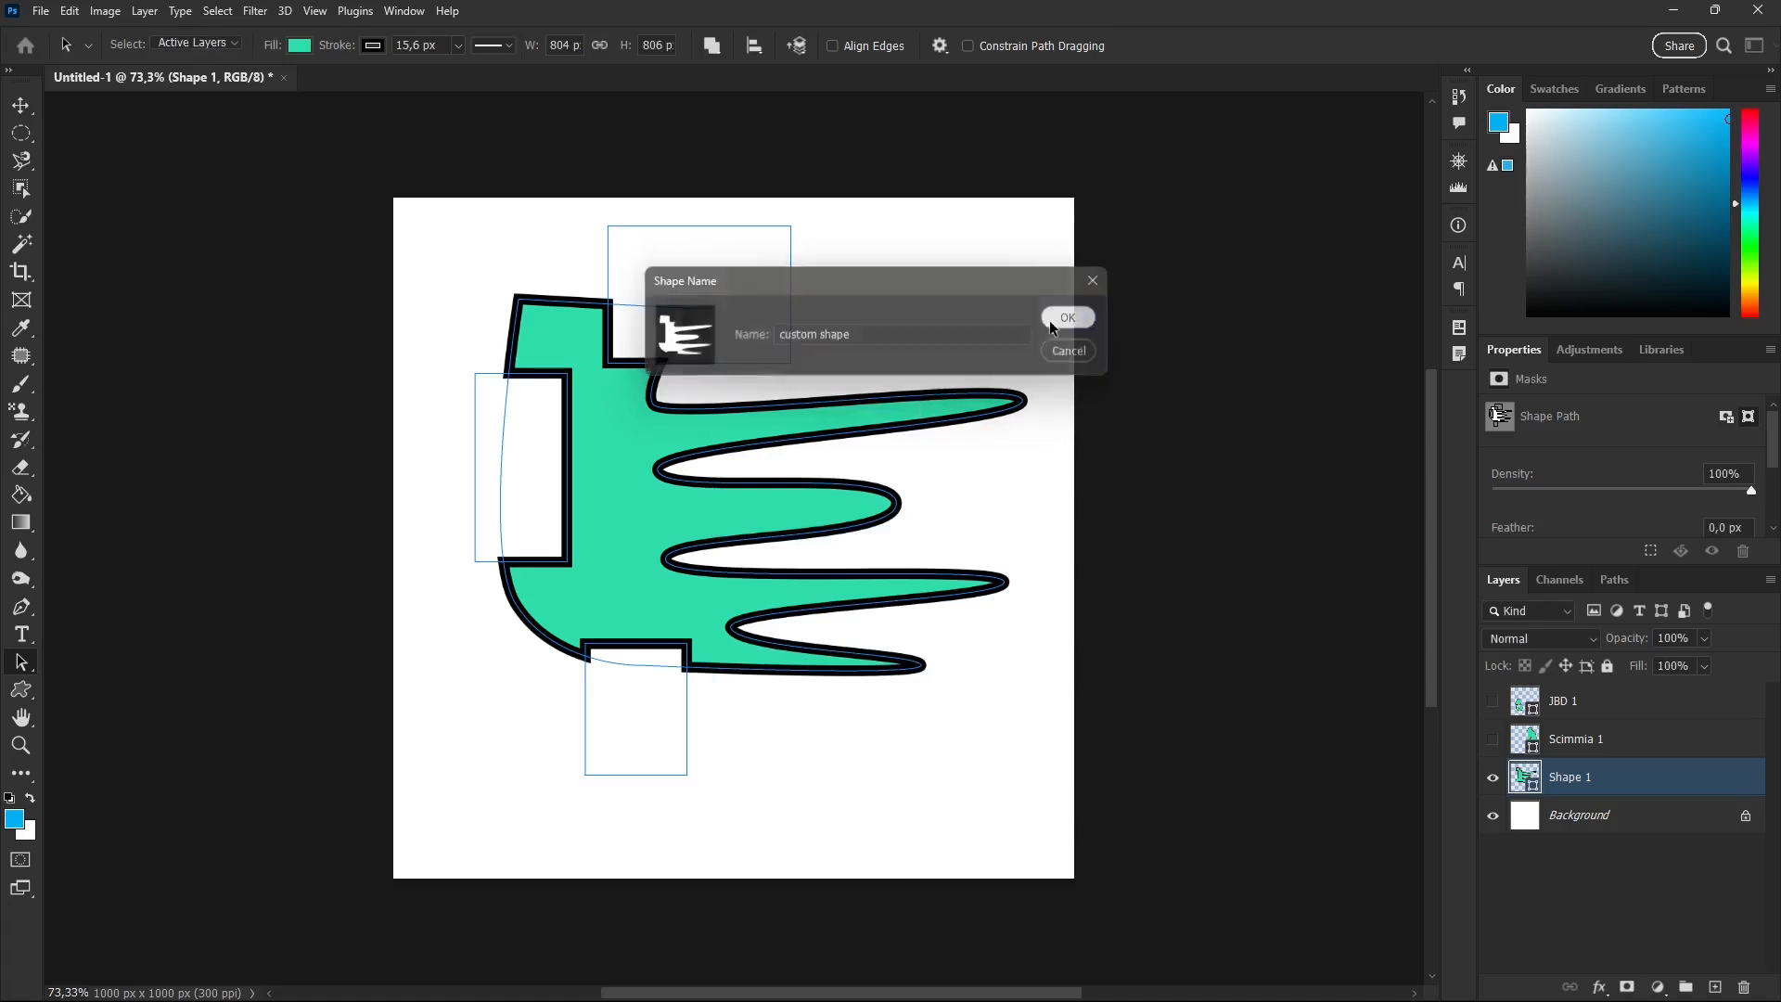
Step: Activate the Custom Shape Tool and select the newly defined shape below the jbd group in the shape library
left_click(20, 694)
right_click(20, 696)
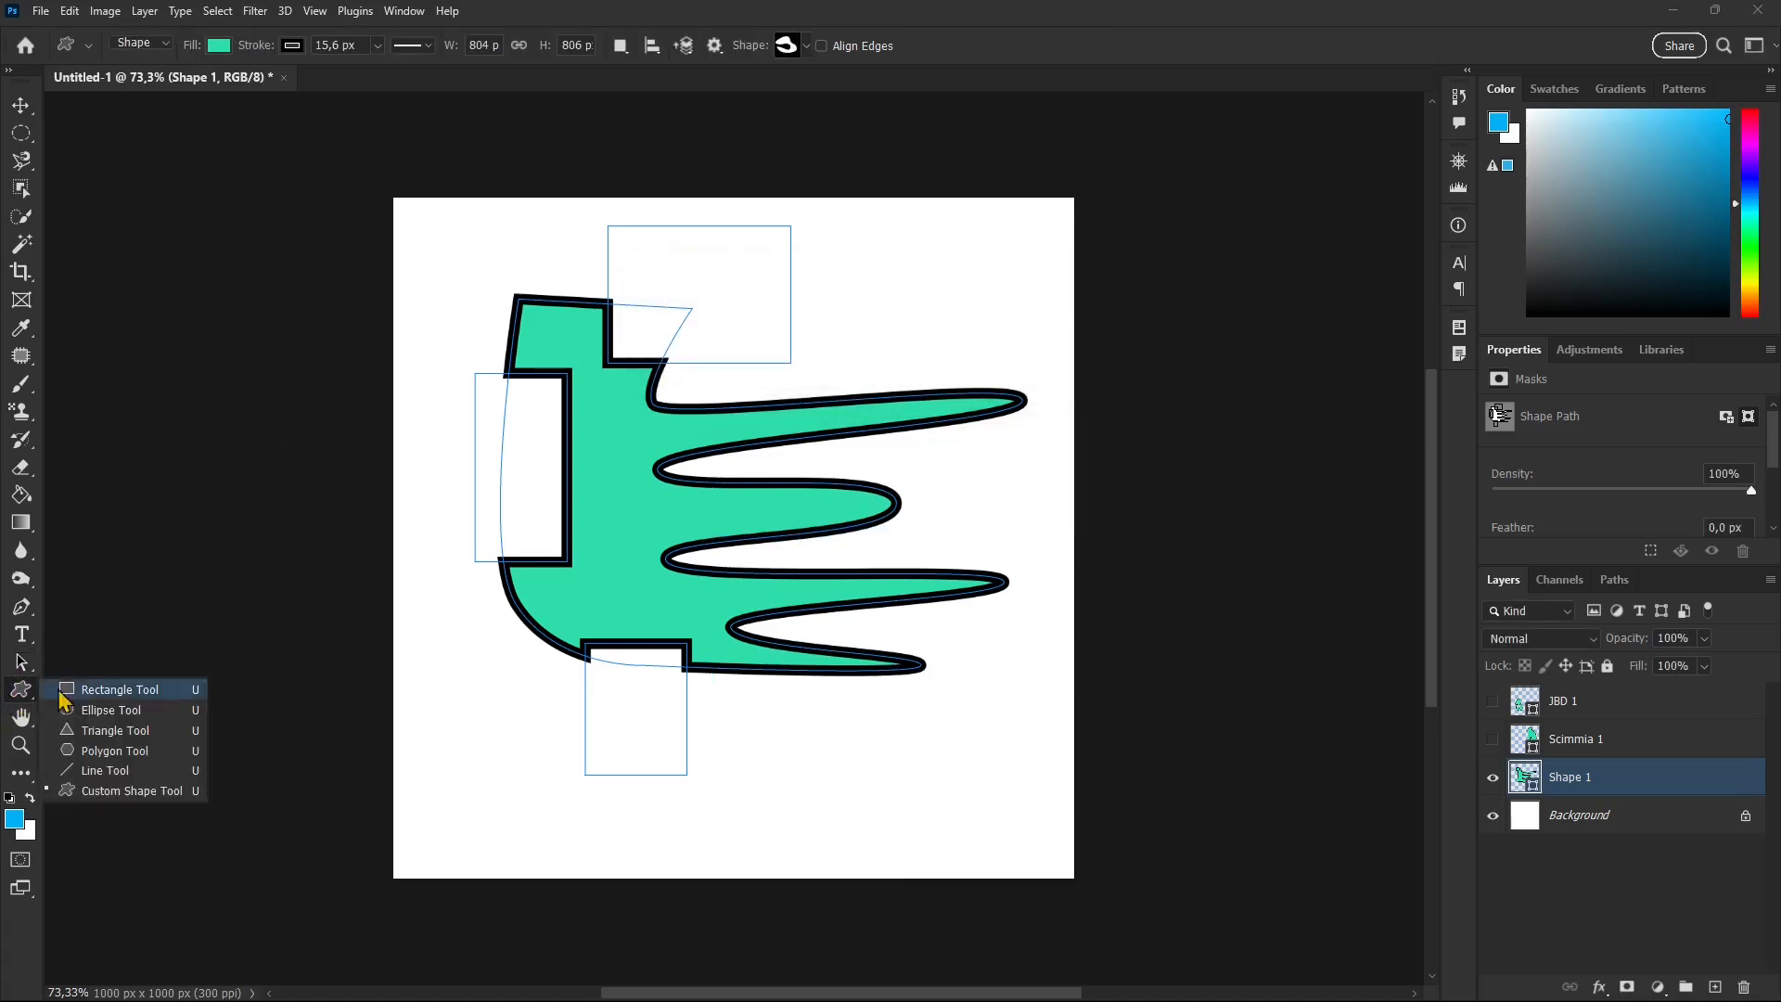
left_click(132, 796)
left_click(806, 45)
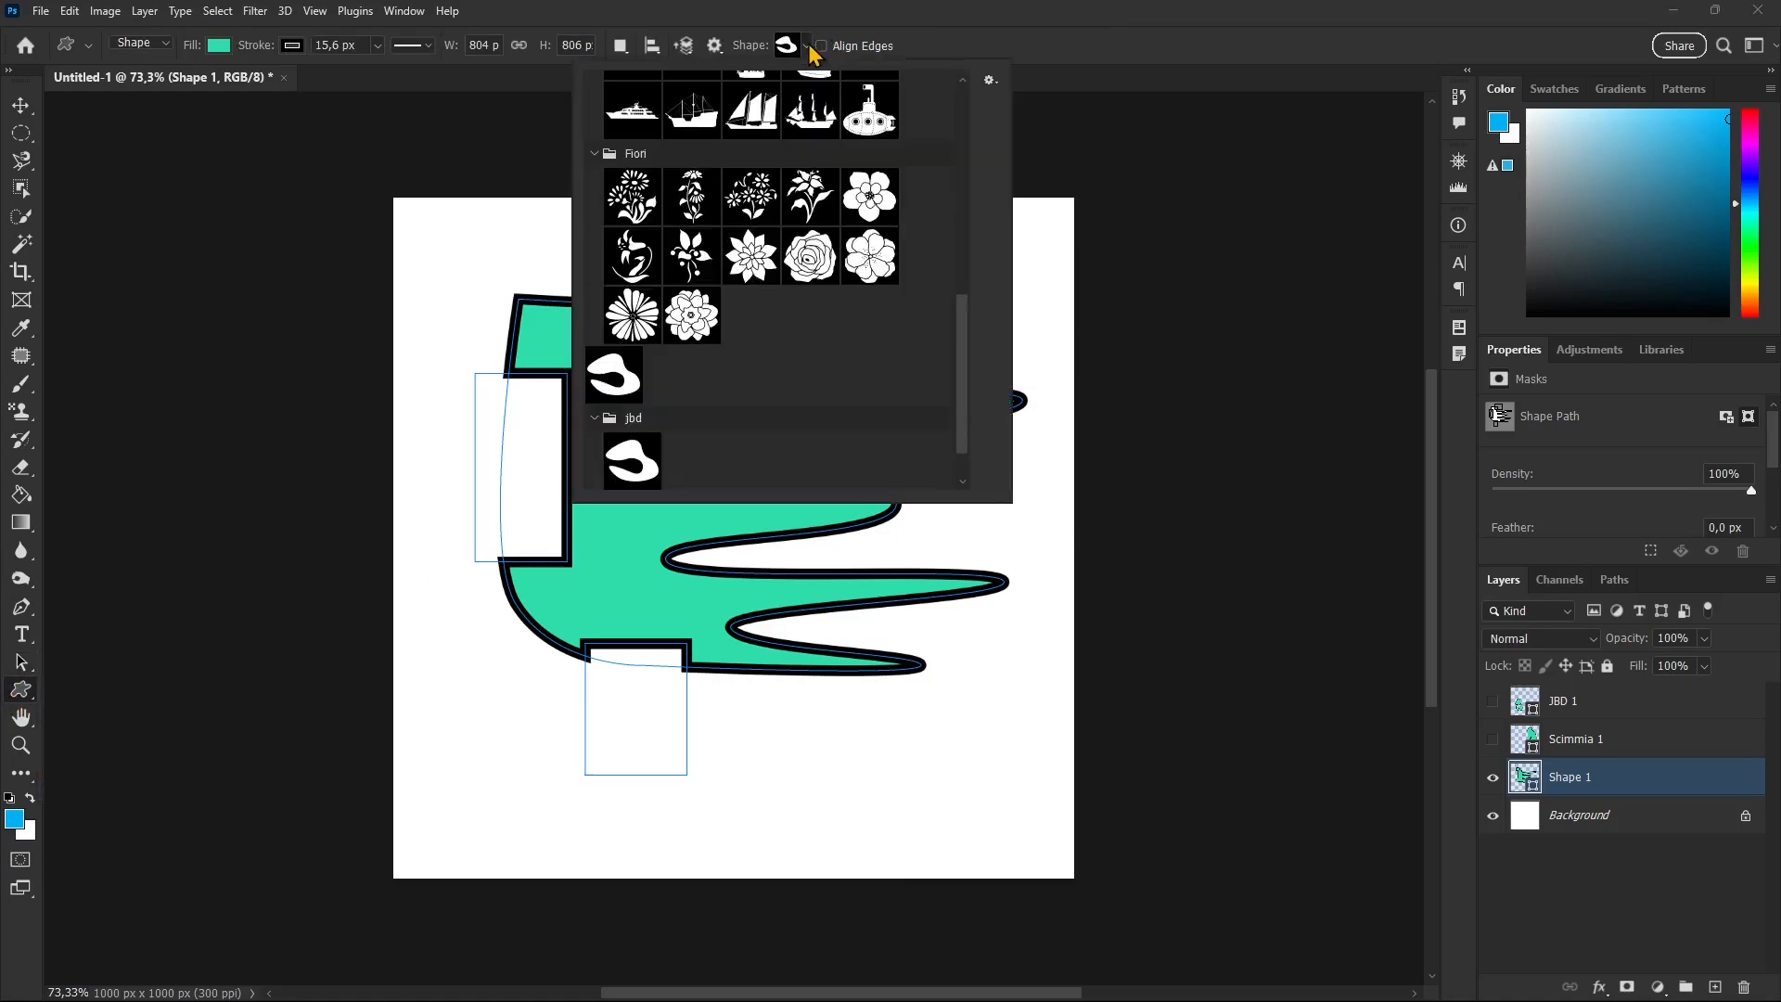
scroll(958, 358, "down", 1)
left_click(614, 461)
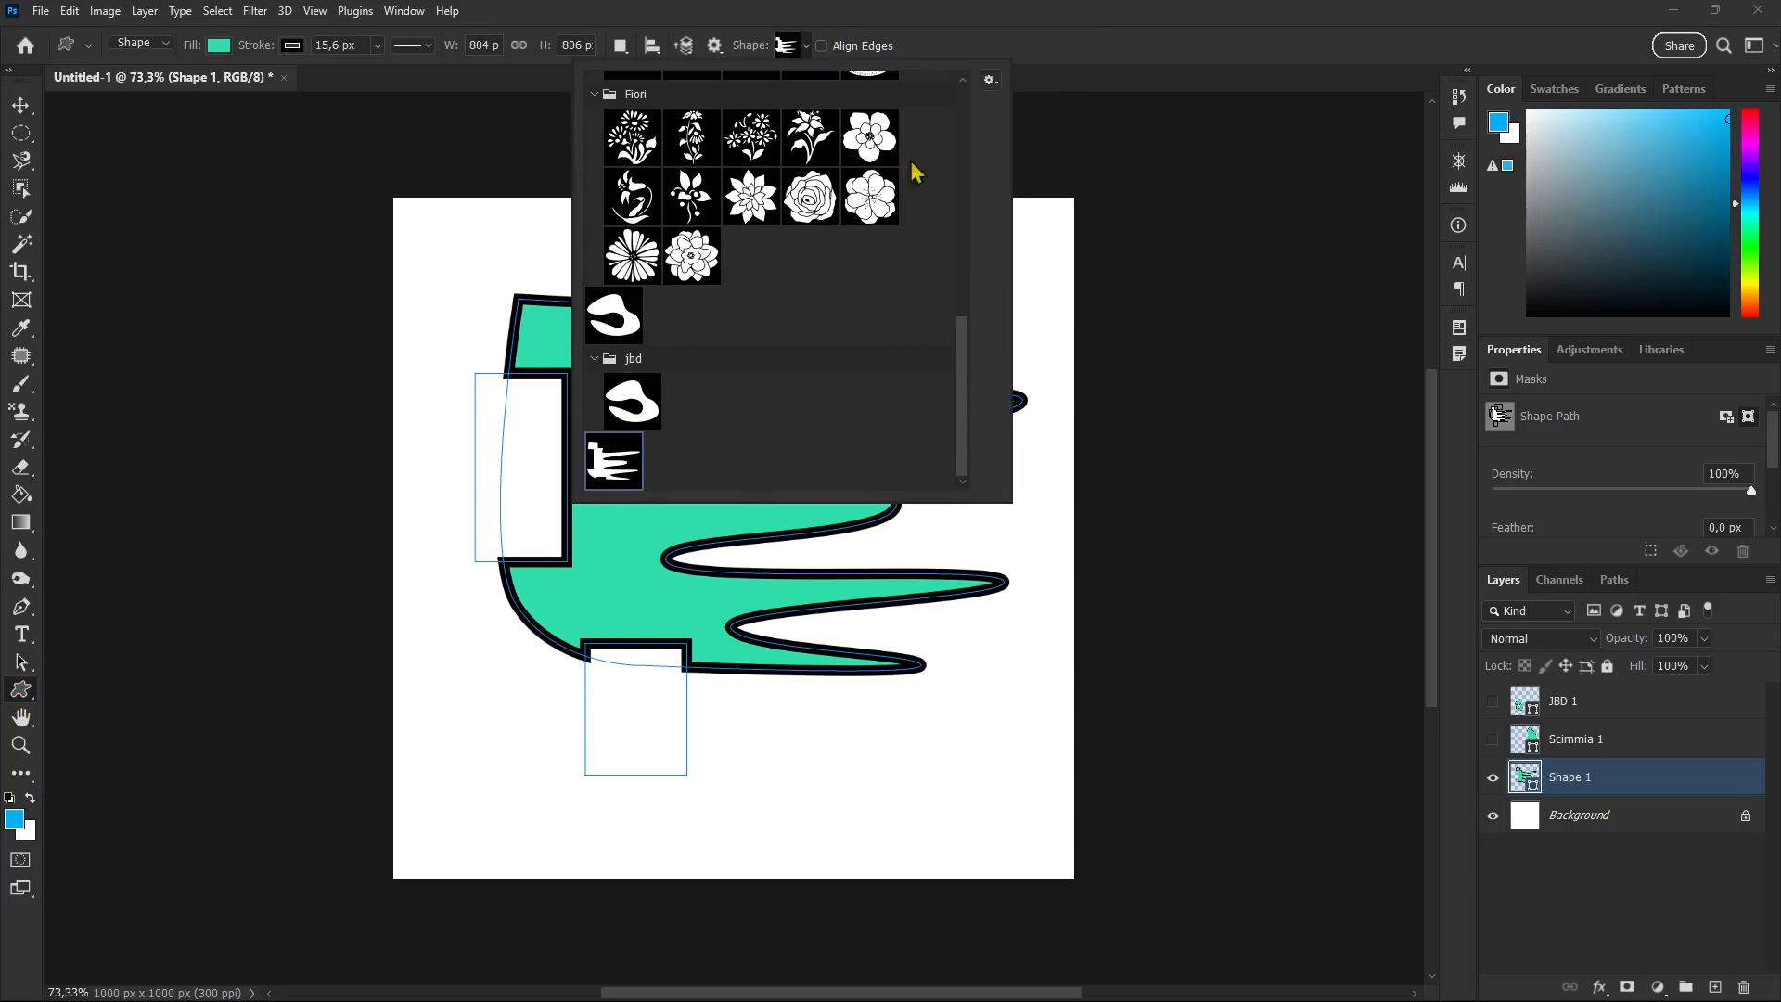
Step: Export the selected custom shape as Untitled Custom Shapes to the Custom Shapes presets folder, and close the shape library
left_click(990, 80)
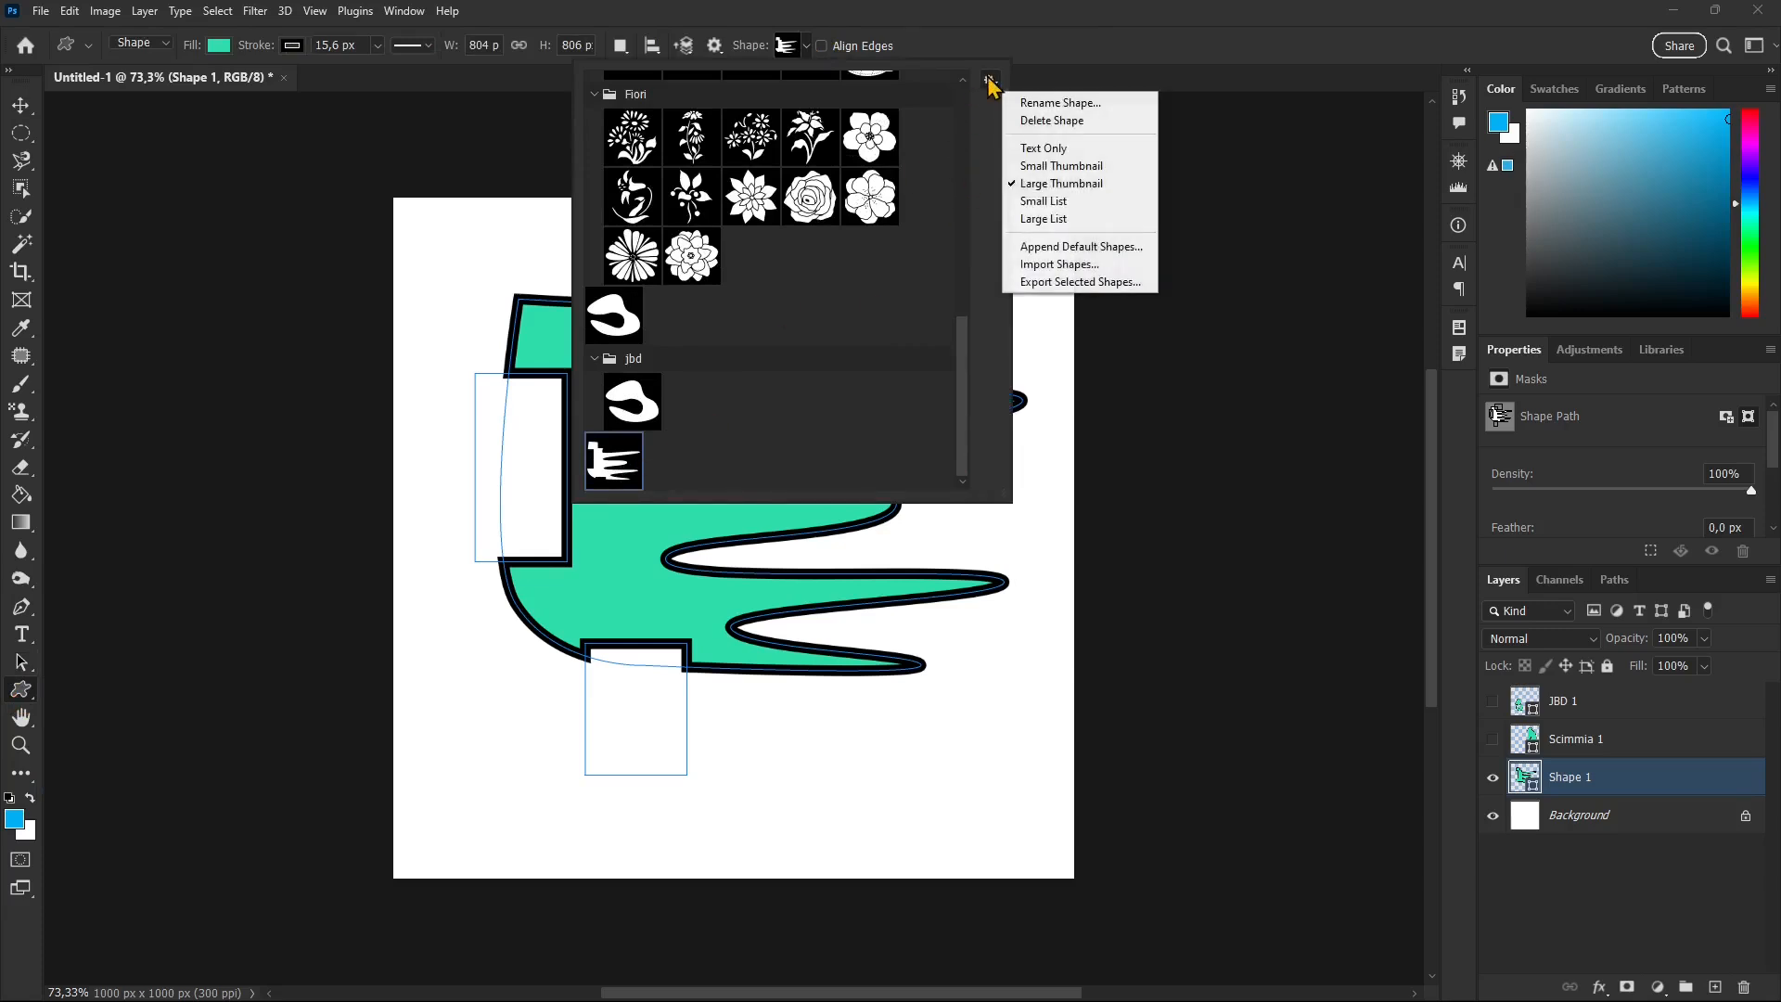
left_click(1075, 282)
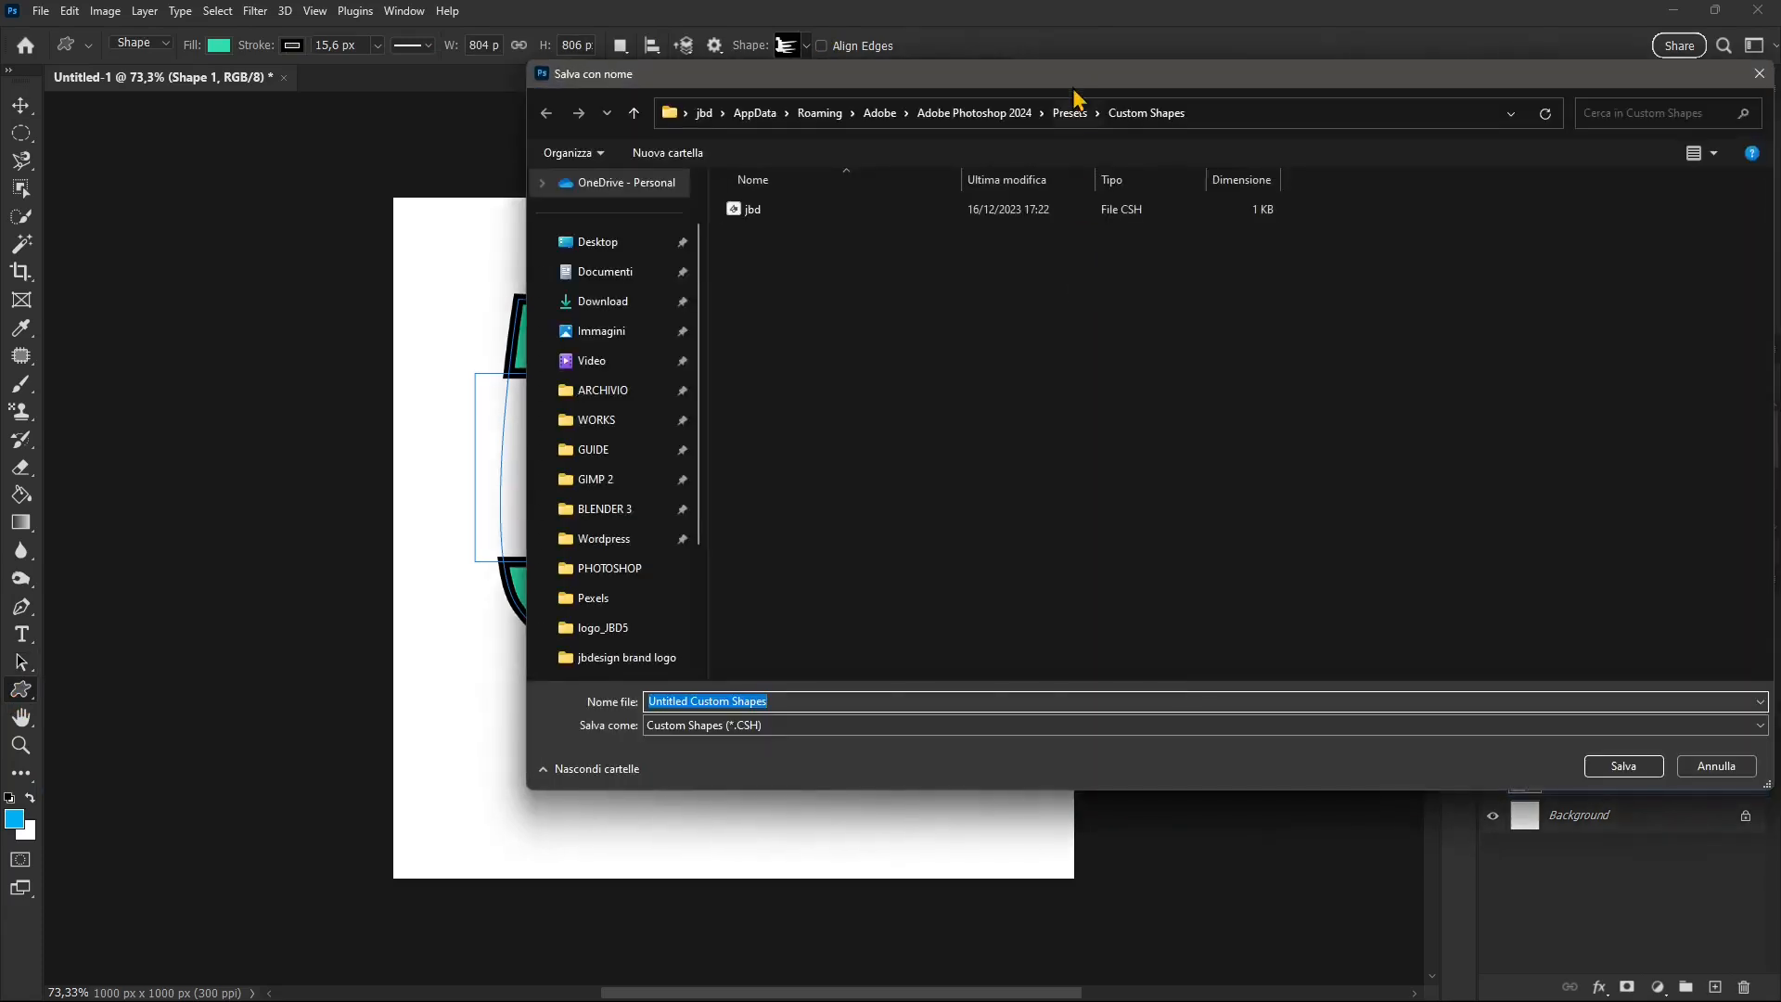
left_click_drag(908, 93, 800, 95)
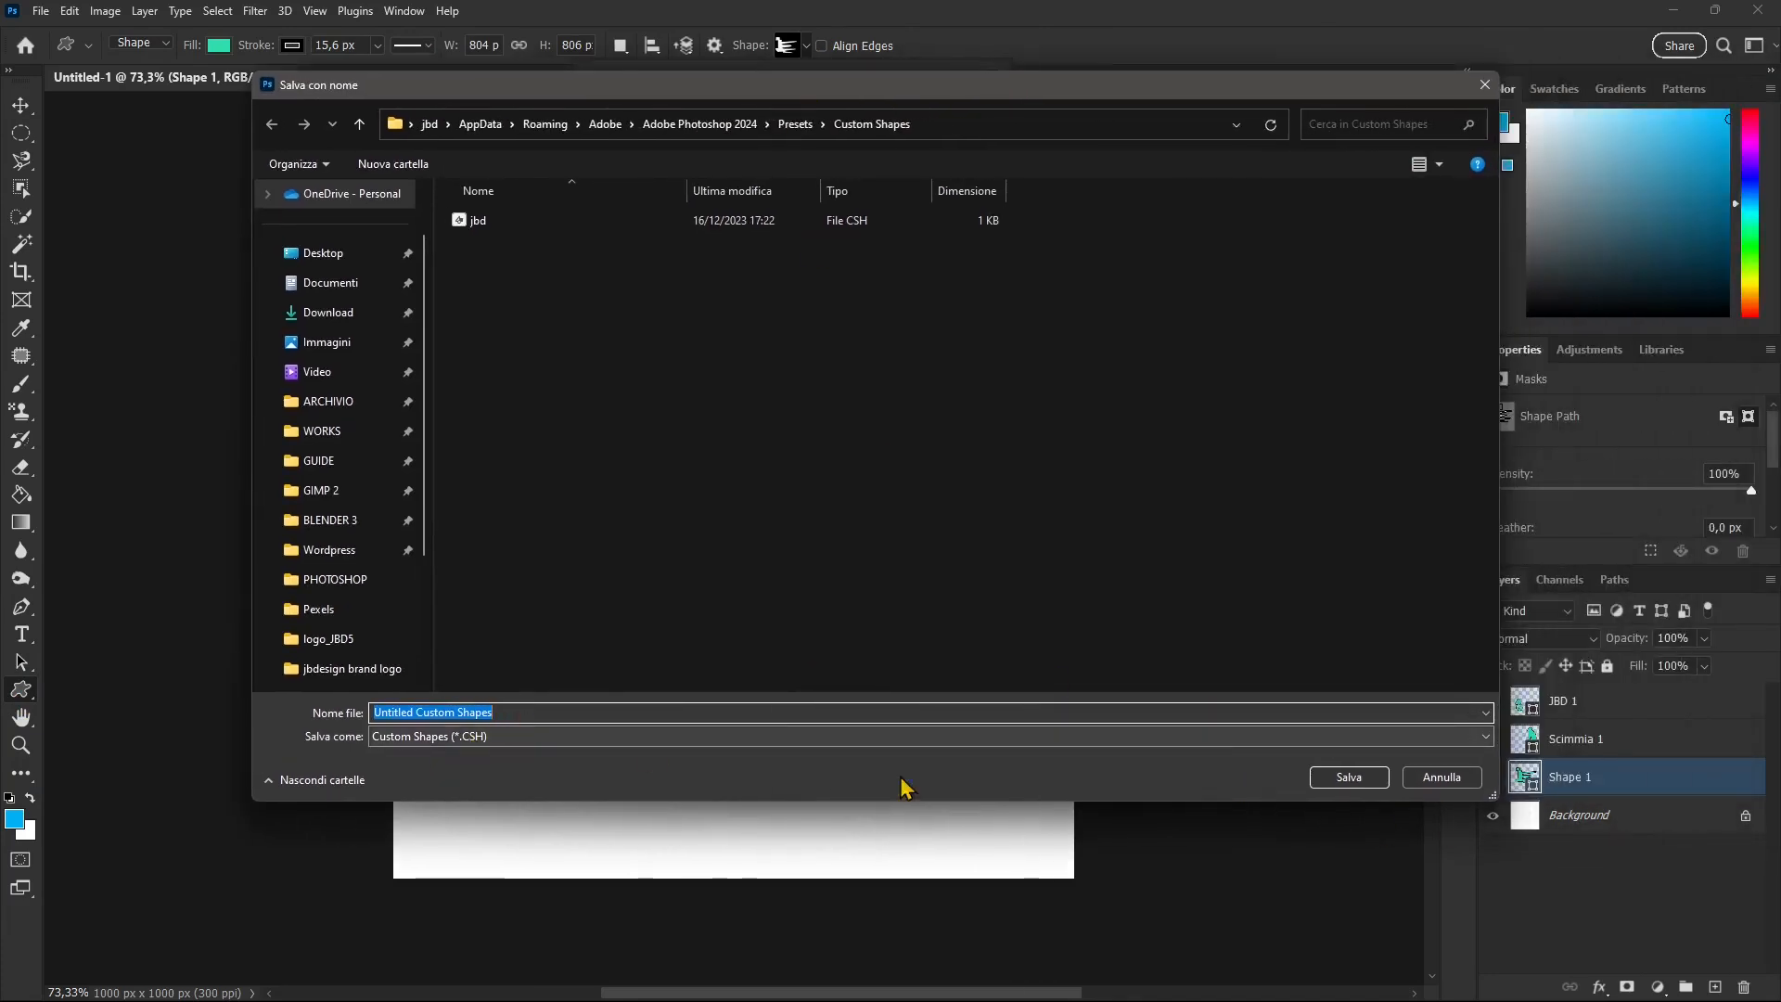
left_click(1349, 777)
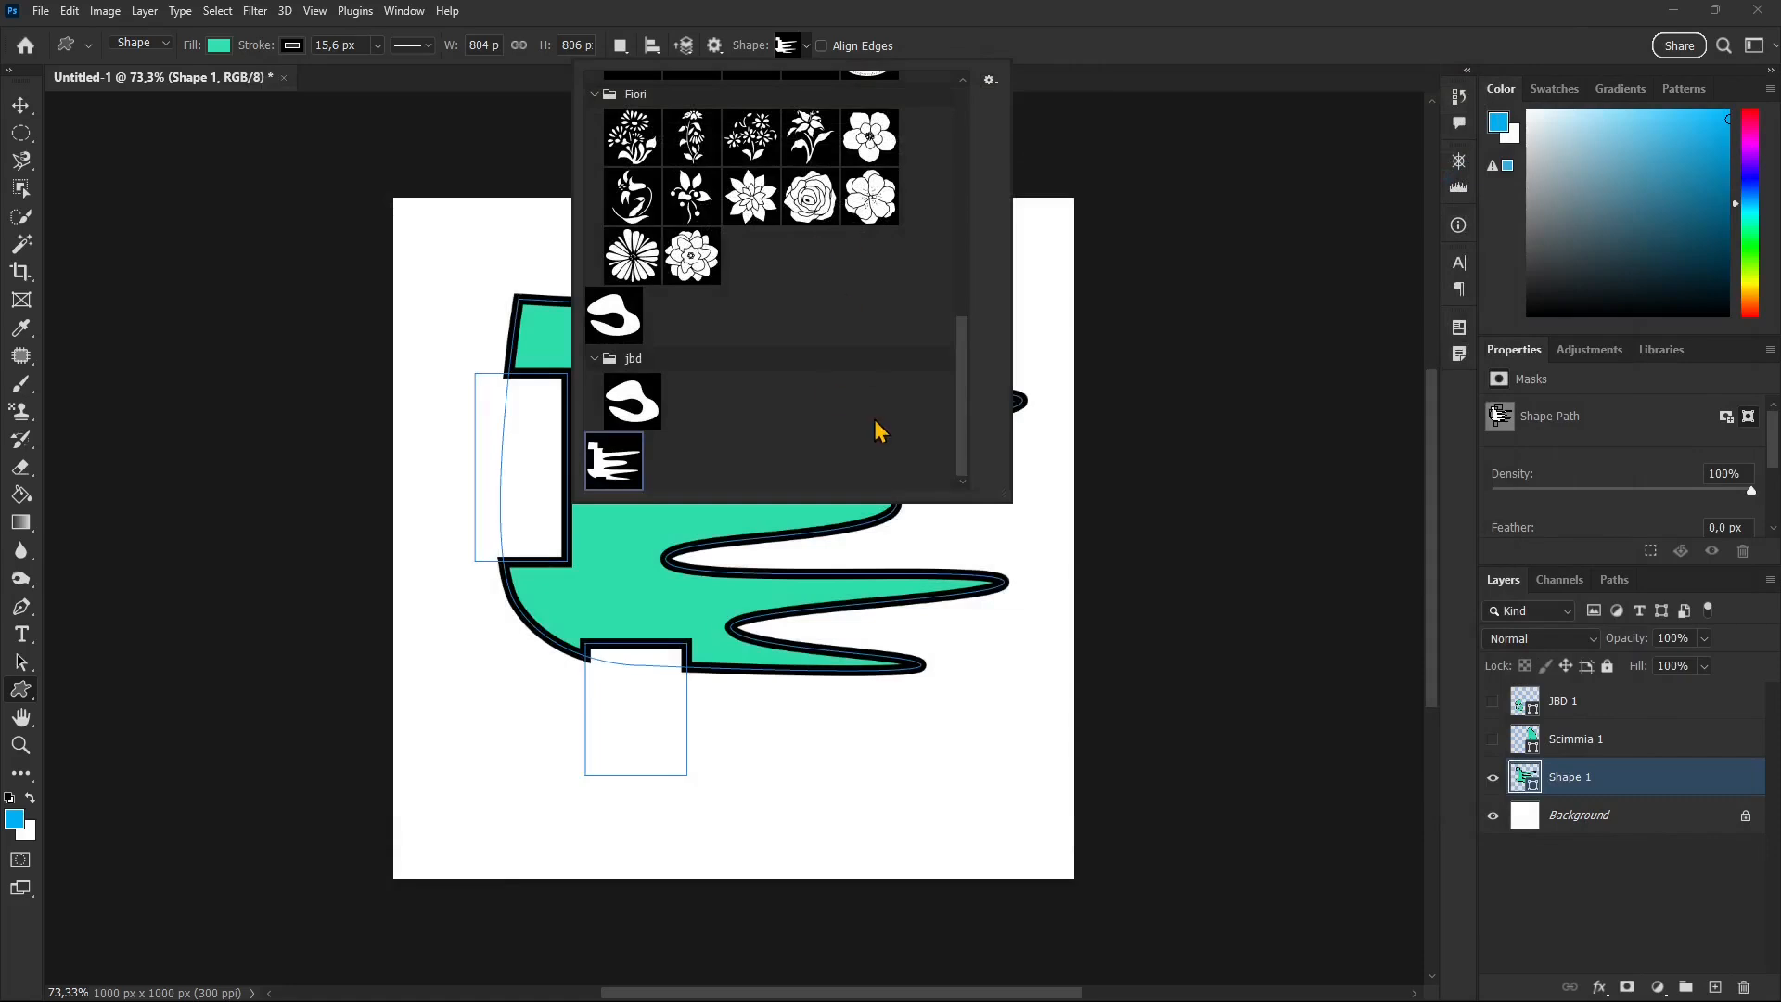
scroll(970, 232, "up", 5)
scroll(967, 225, "up", 5)
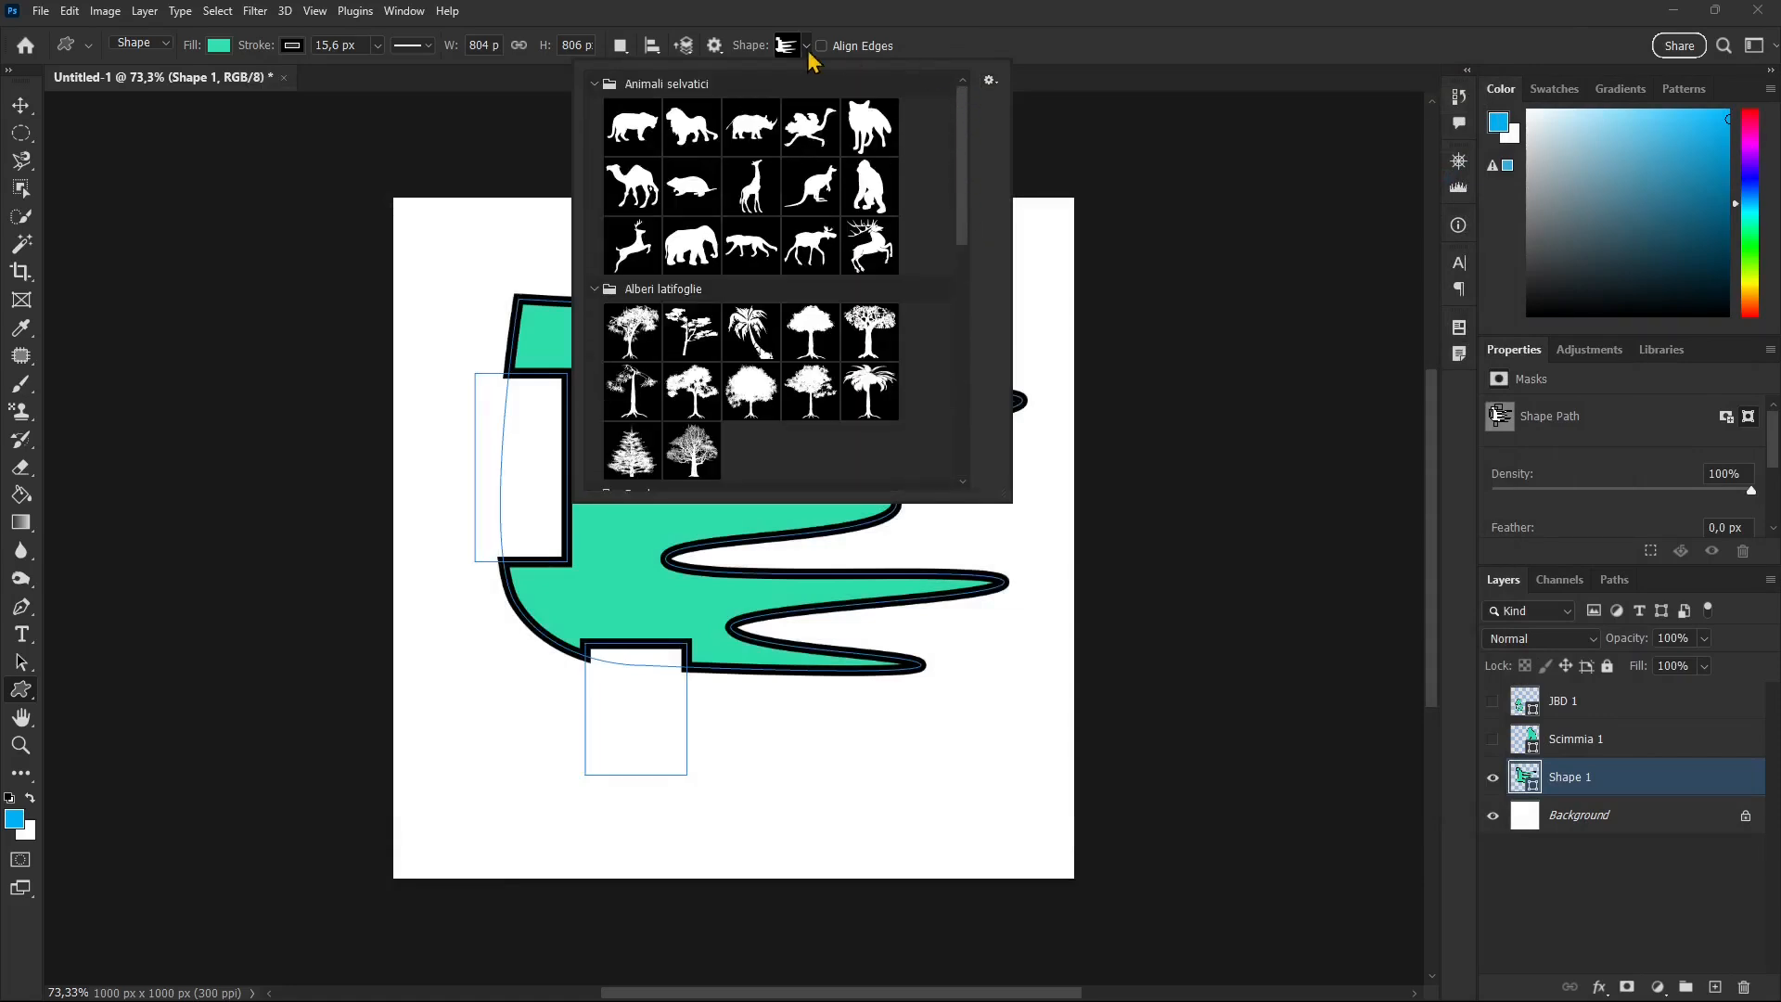
left_click(806, 46)
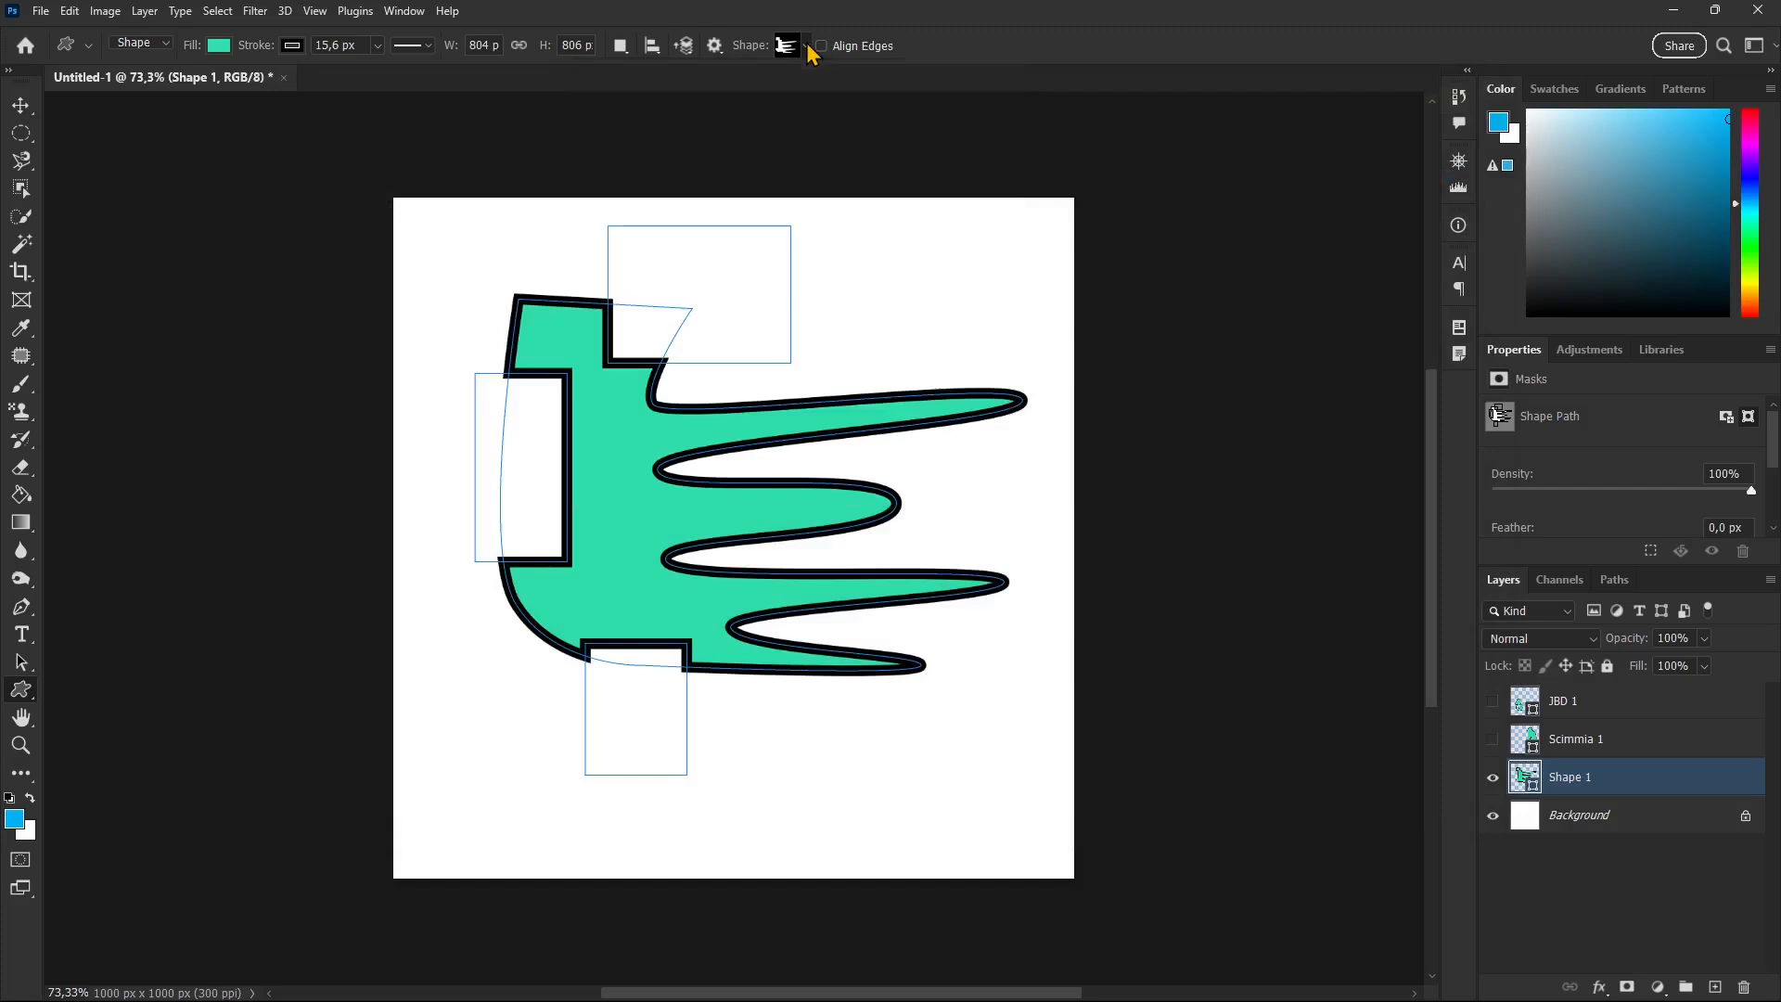
Step: Make a selection from Shape 1's path using the Direct Selection Tool, and deselect it
left_click(279, 553)
left_click(928, 399)
right_click(667, 410)
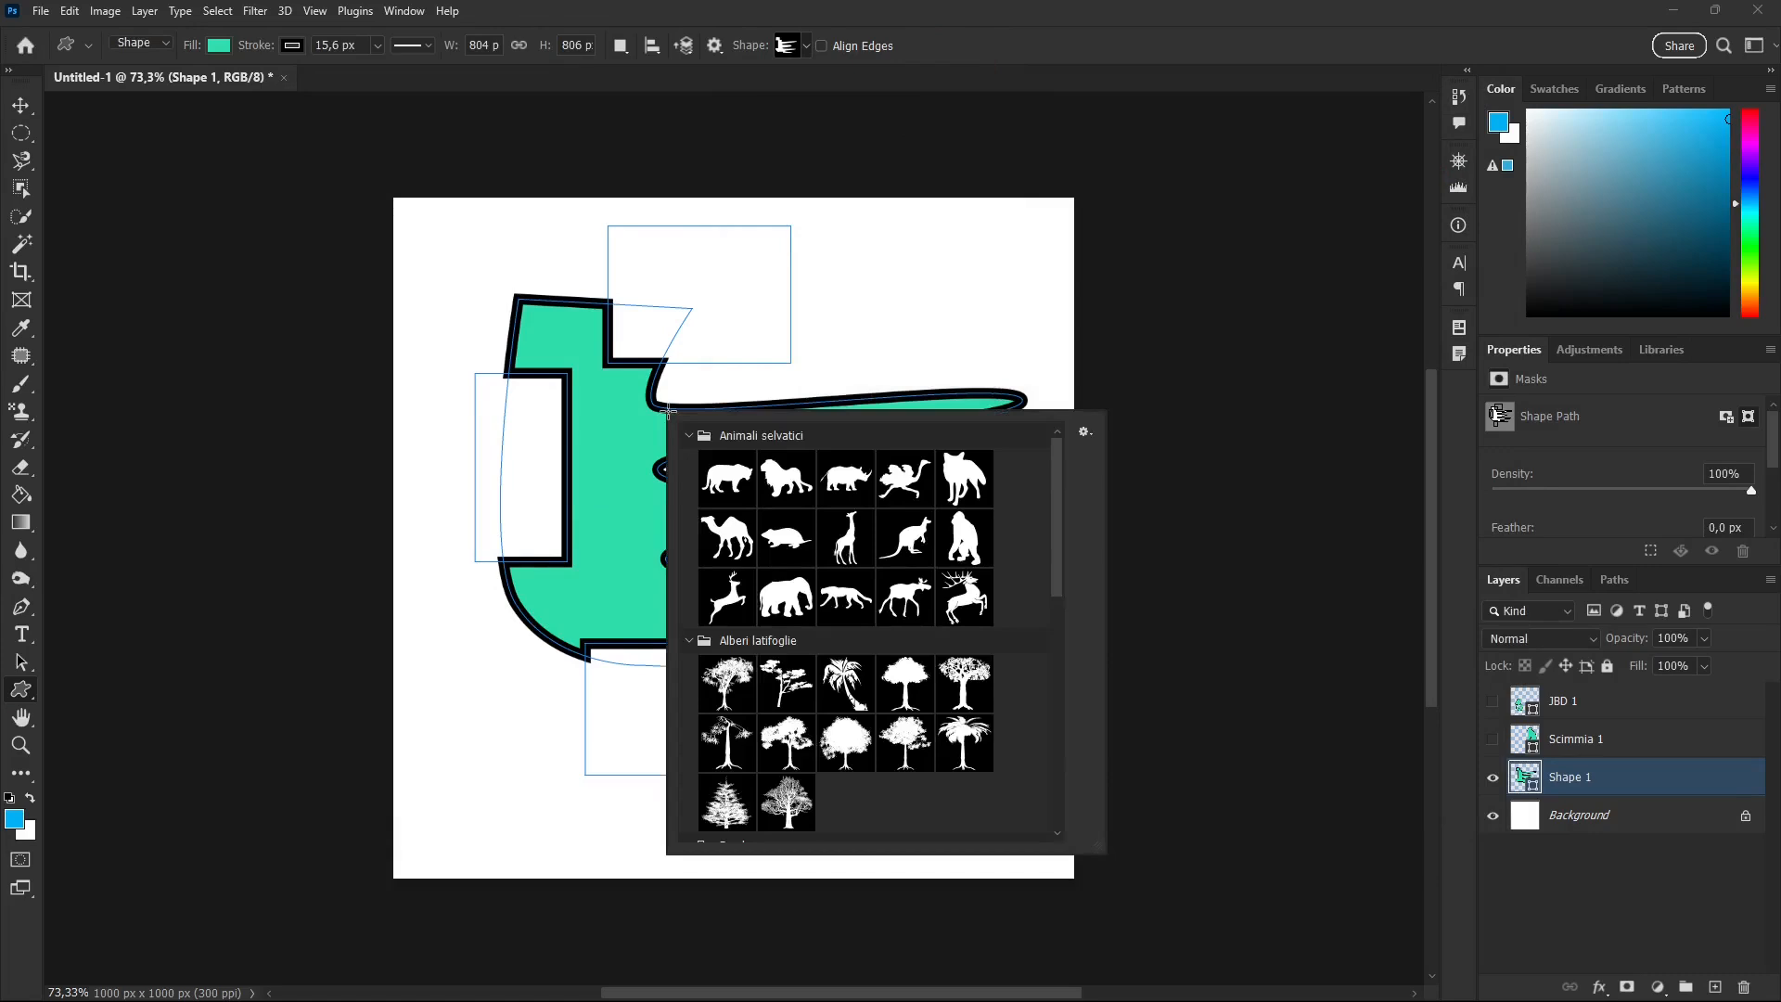
left_click(22, 661)
right_click(729, 422)
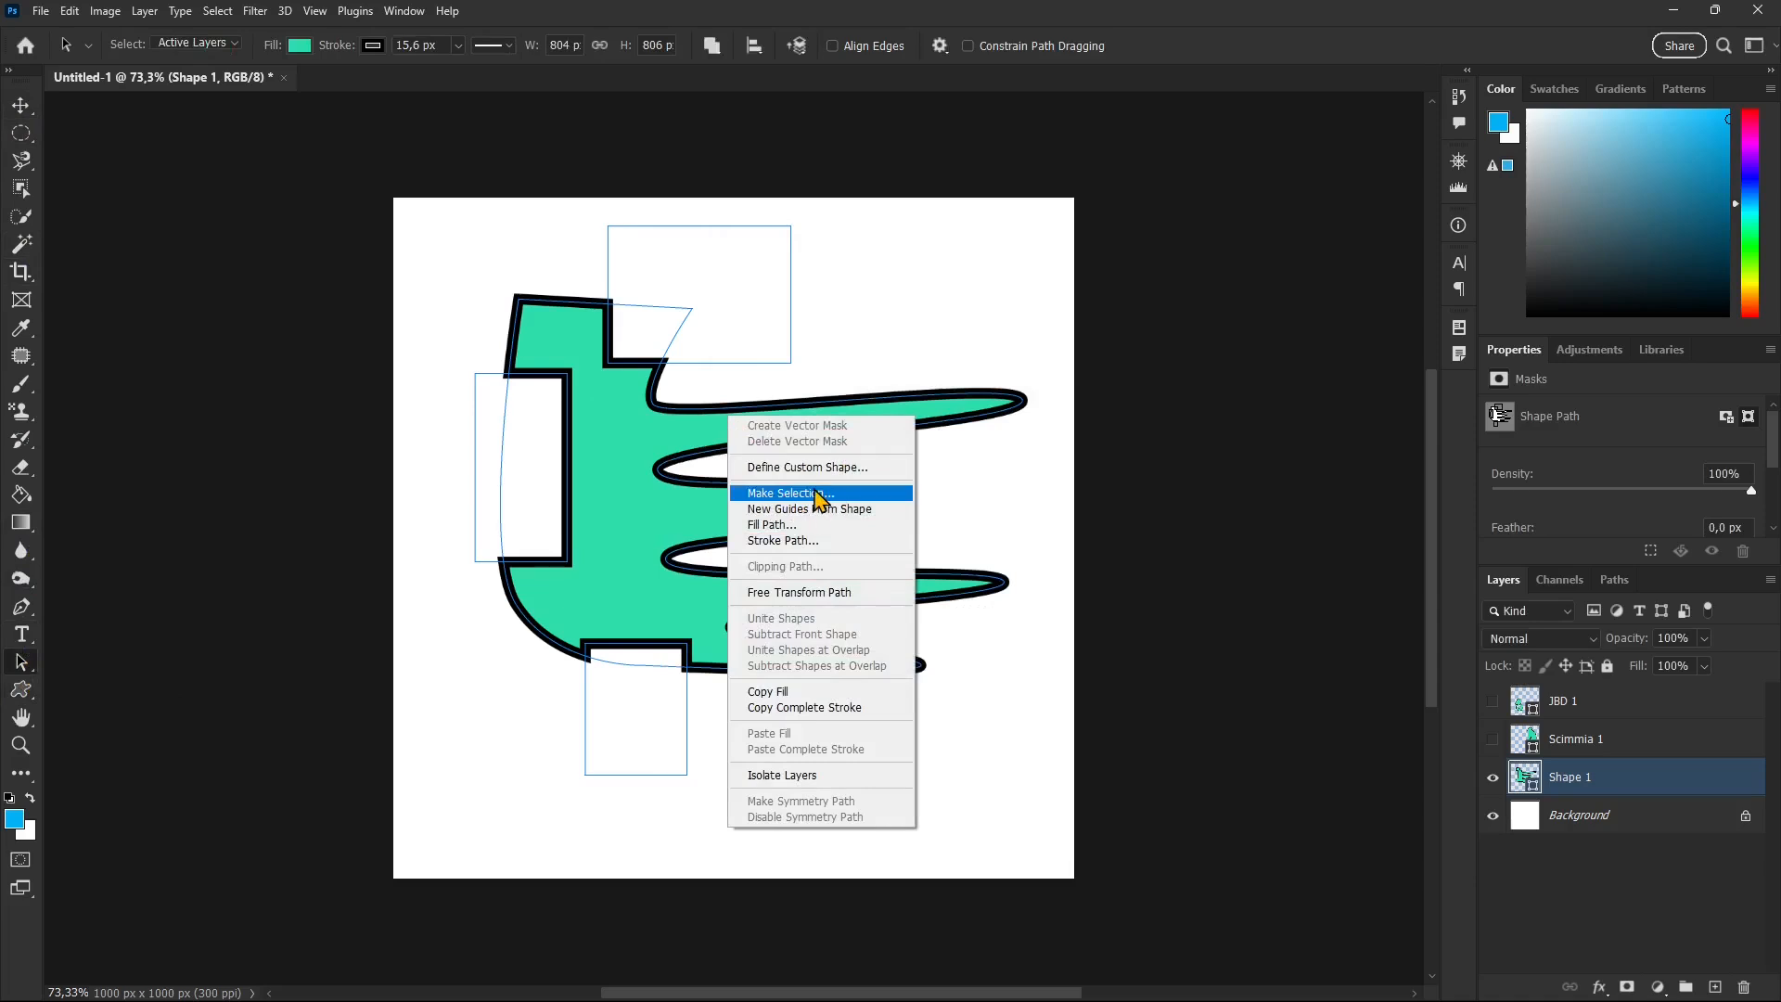
left_click(819, 495)
left_click(972, 273)
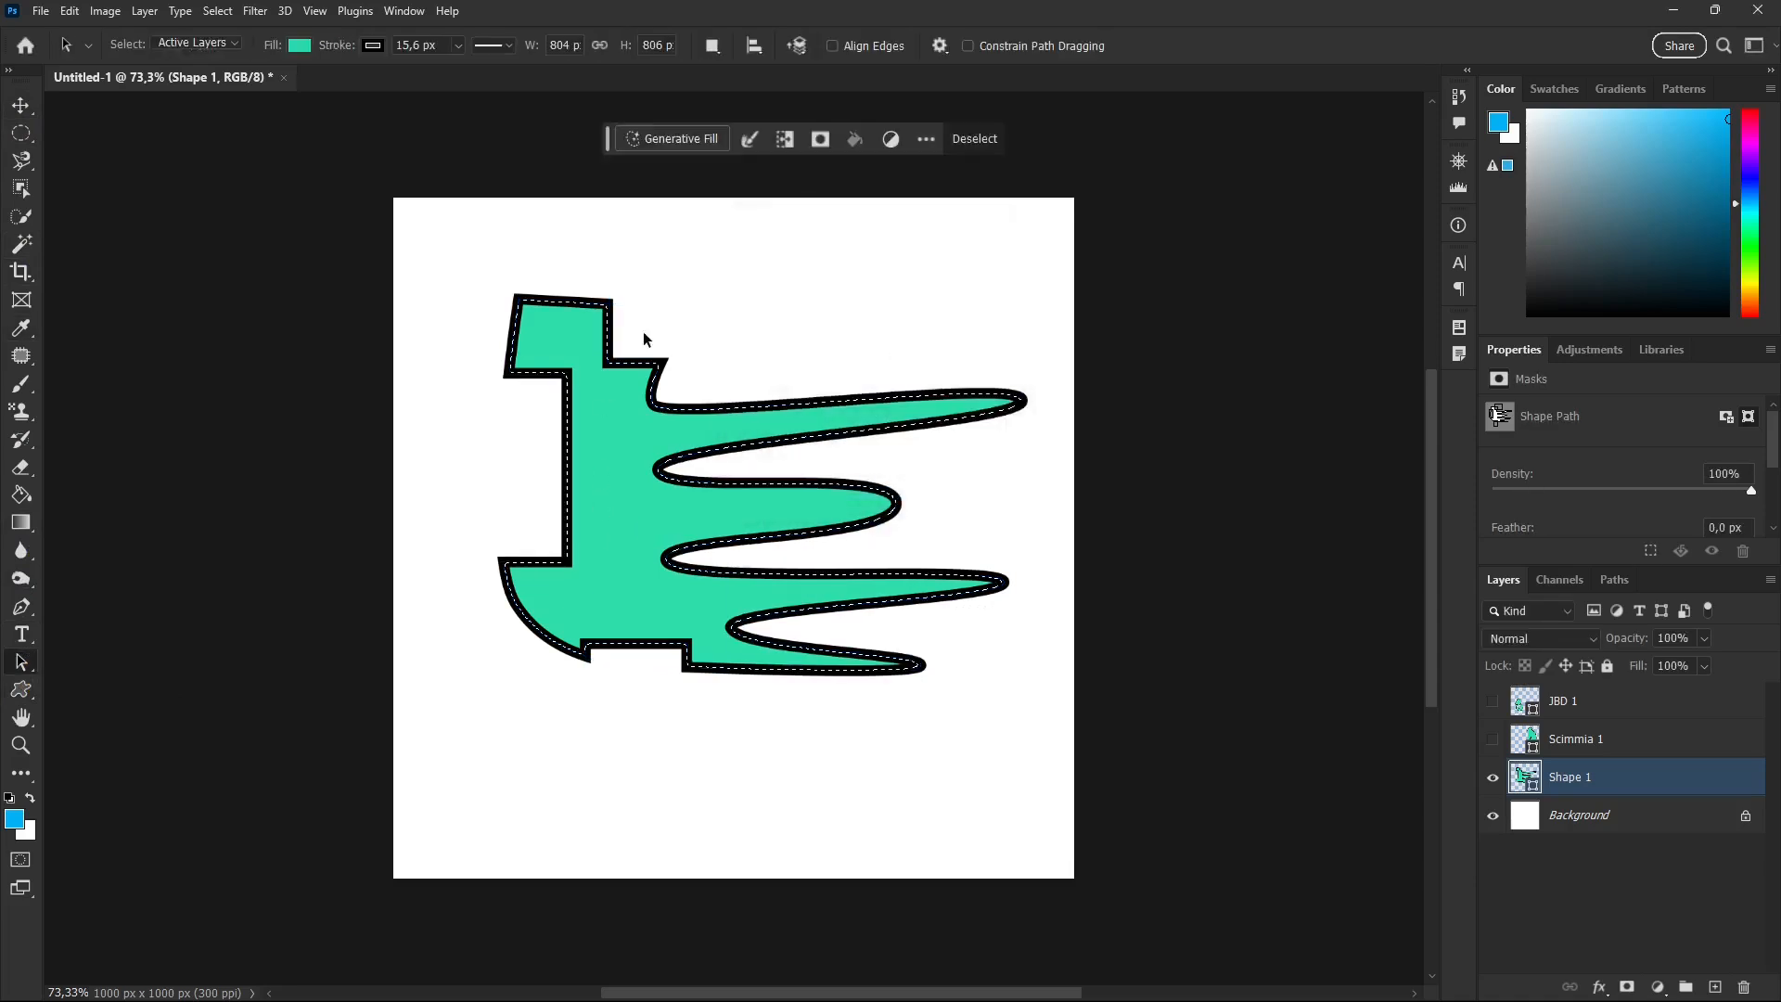
key("ctrl+d")
Step: Free-transform the Shape 1 path to about 98.26% width, 99.13% height and -6.82° rotation, and apply the change
right_click(725, 415)
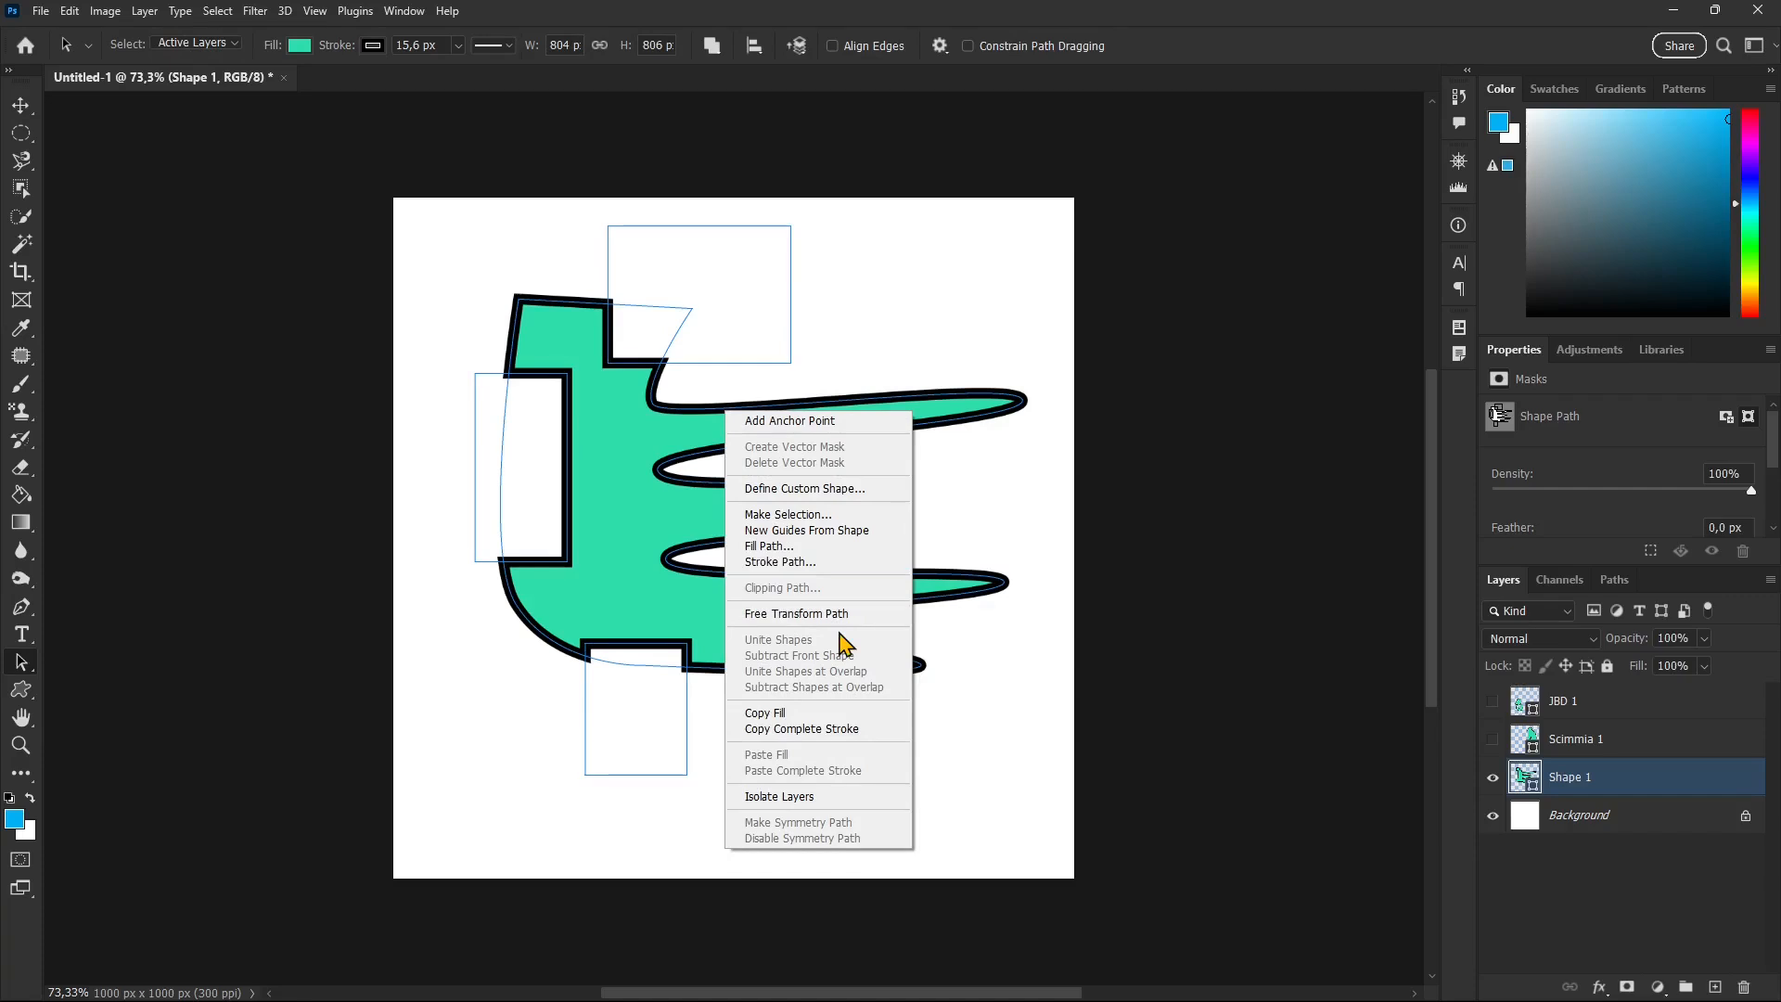
left_click(818, 613)
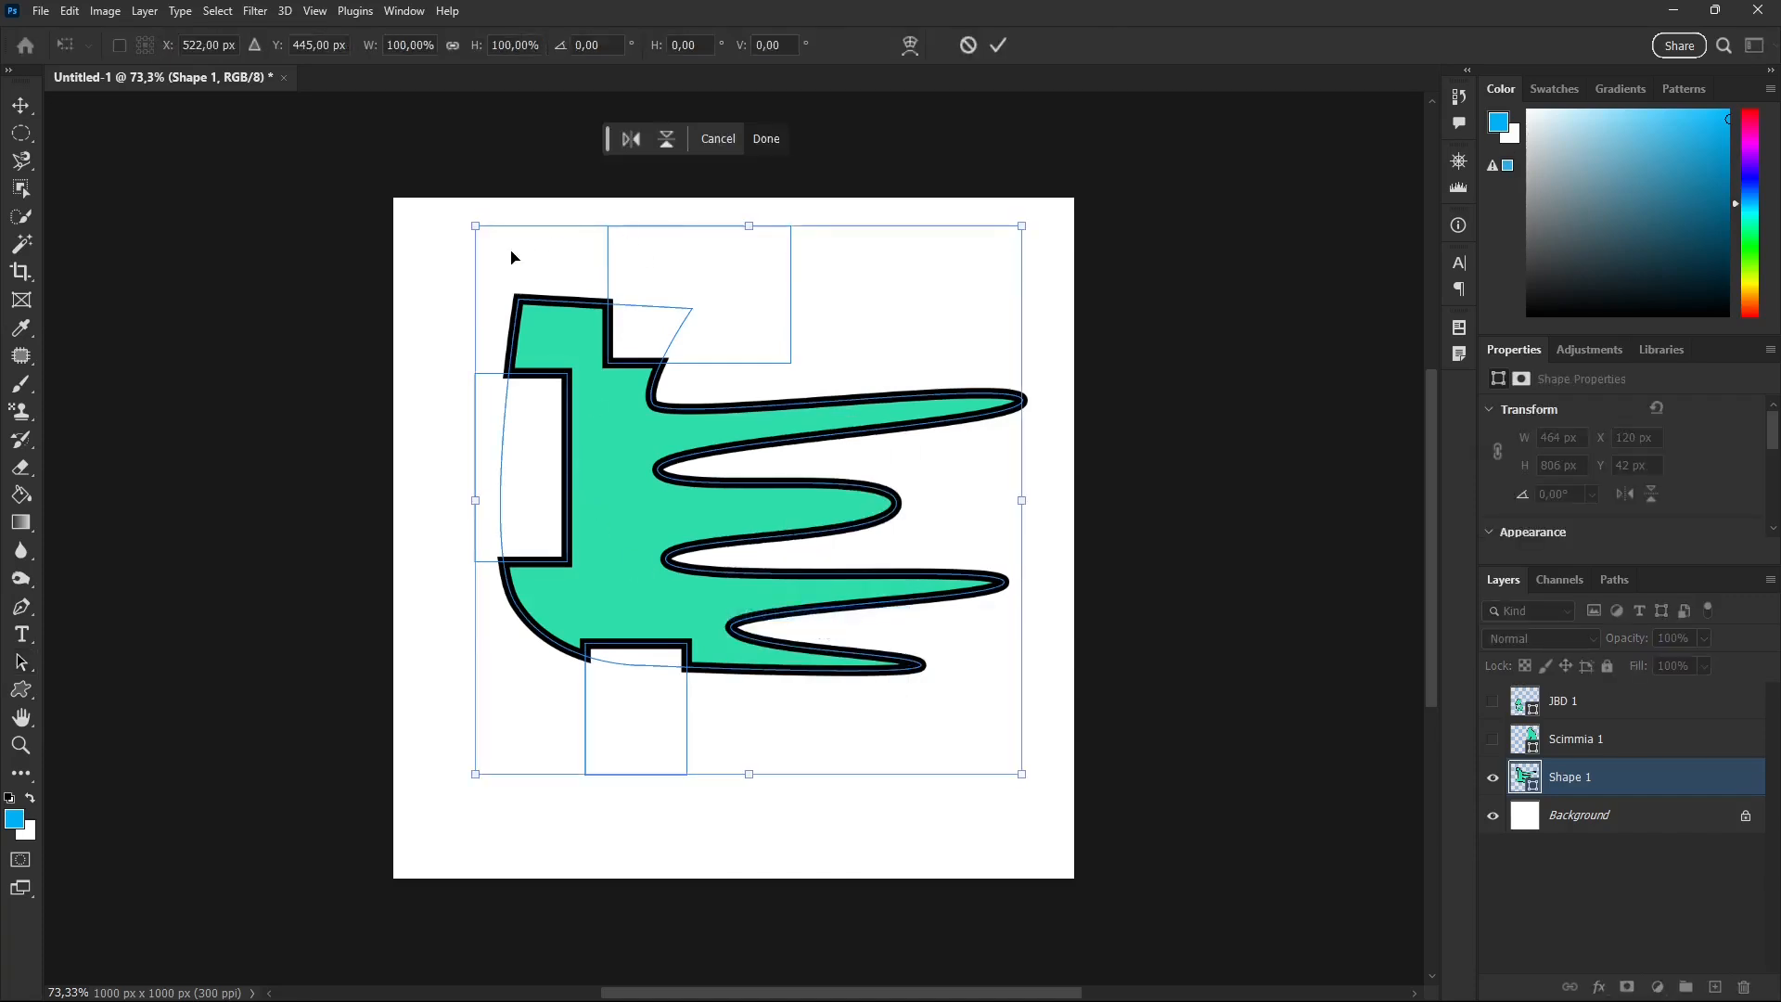
left_click_drag(475, 226, 461, 271)
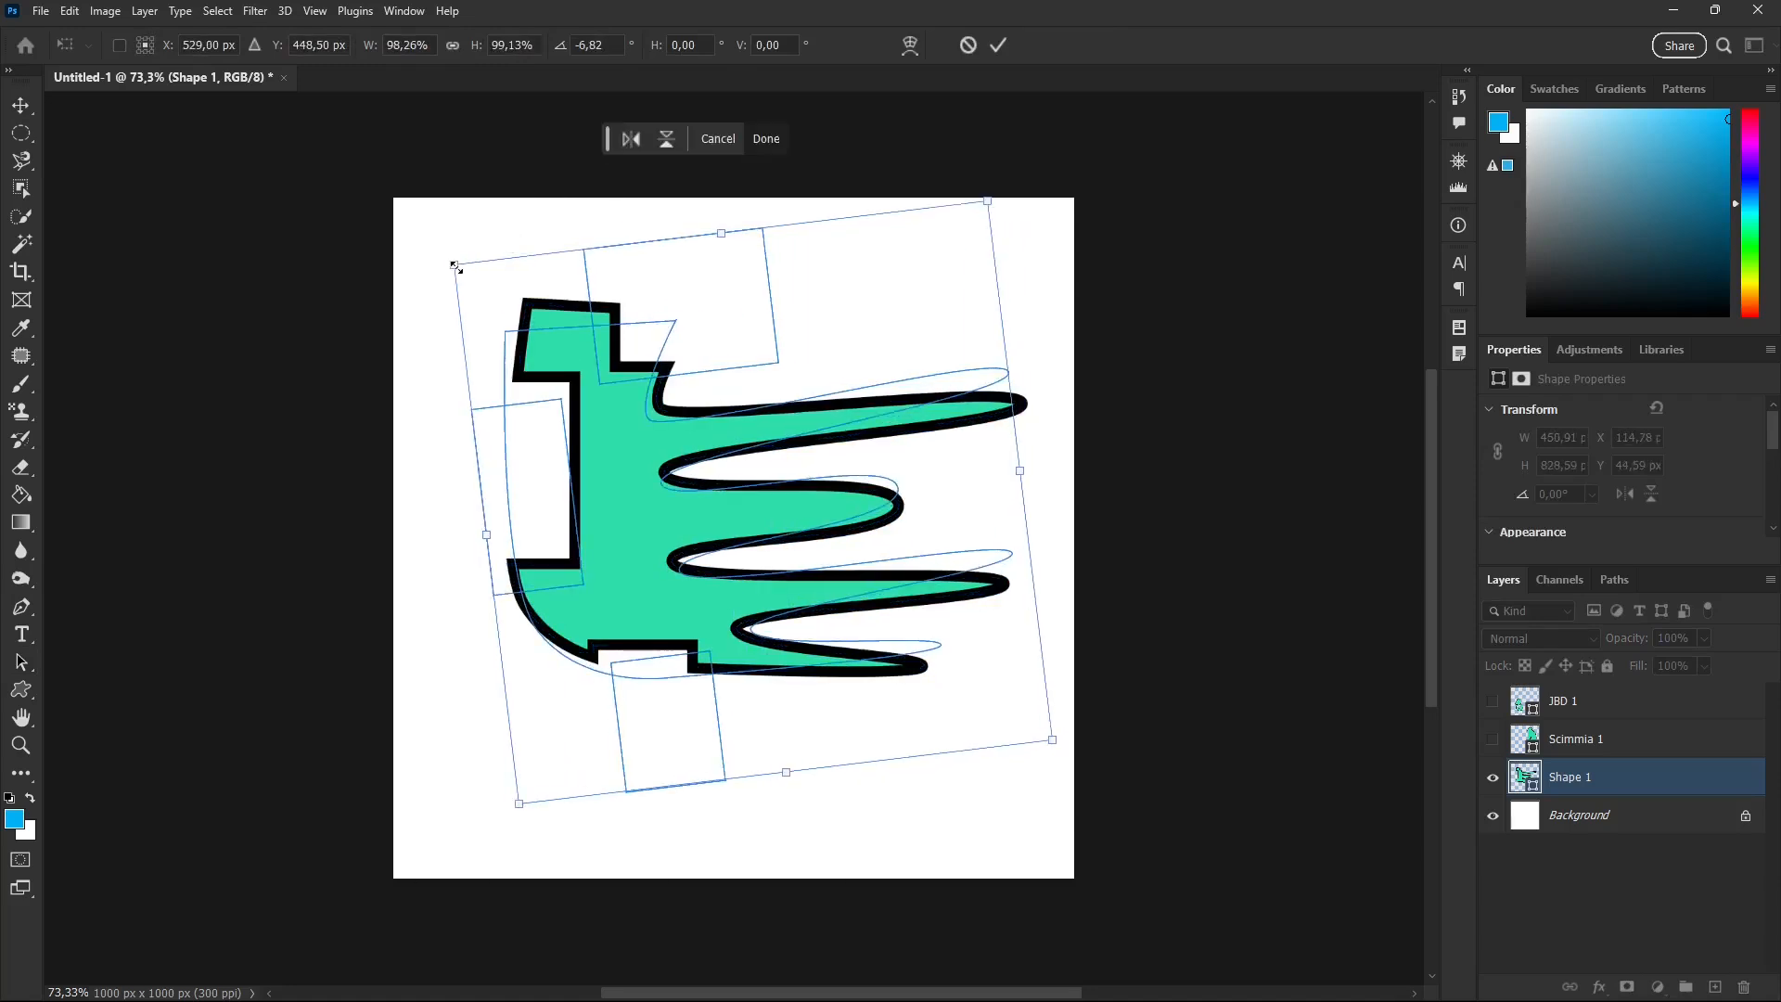
right_click(719, 449)
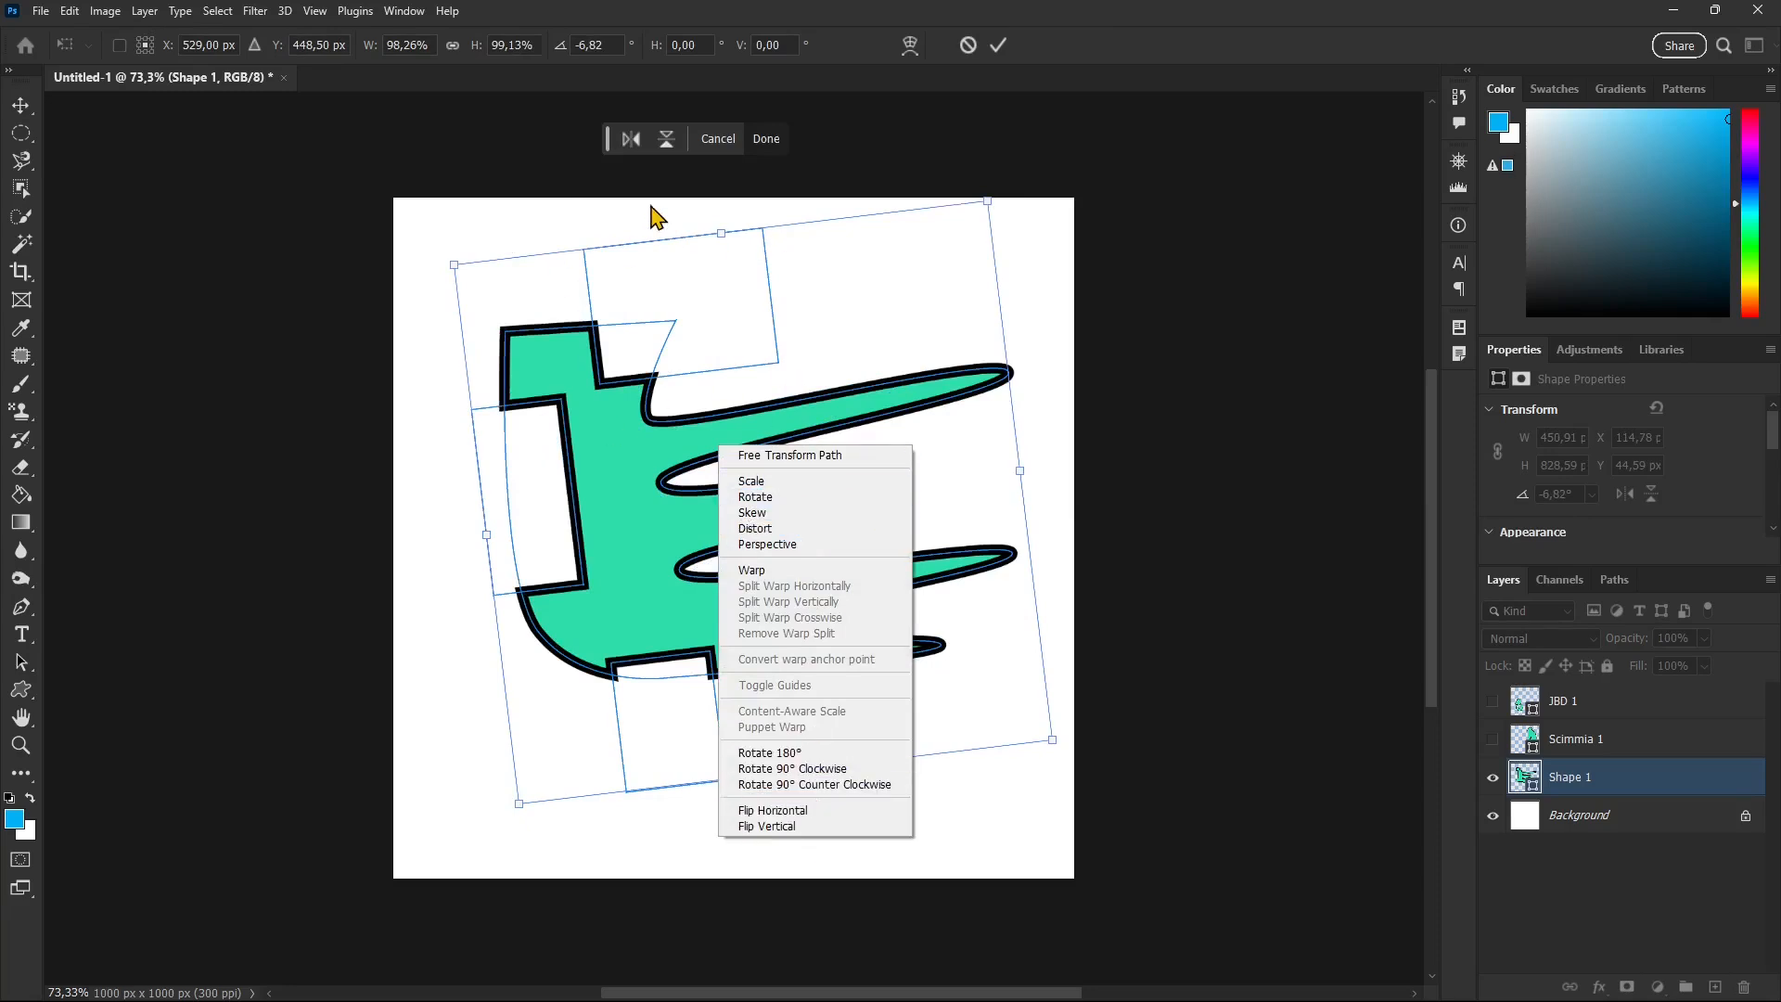
left_click(687, 232)
left_click(764, 139)
left_click(1009, 147)
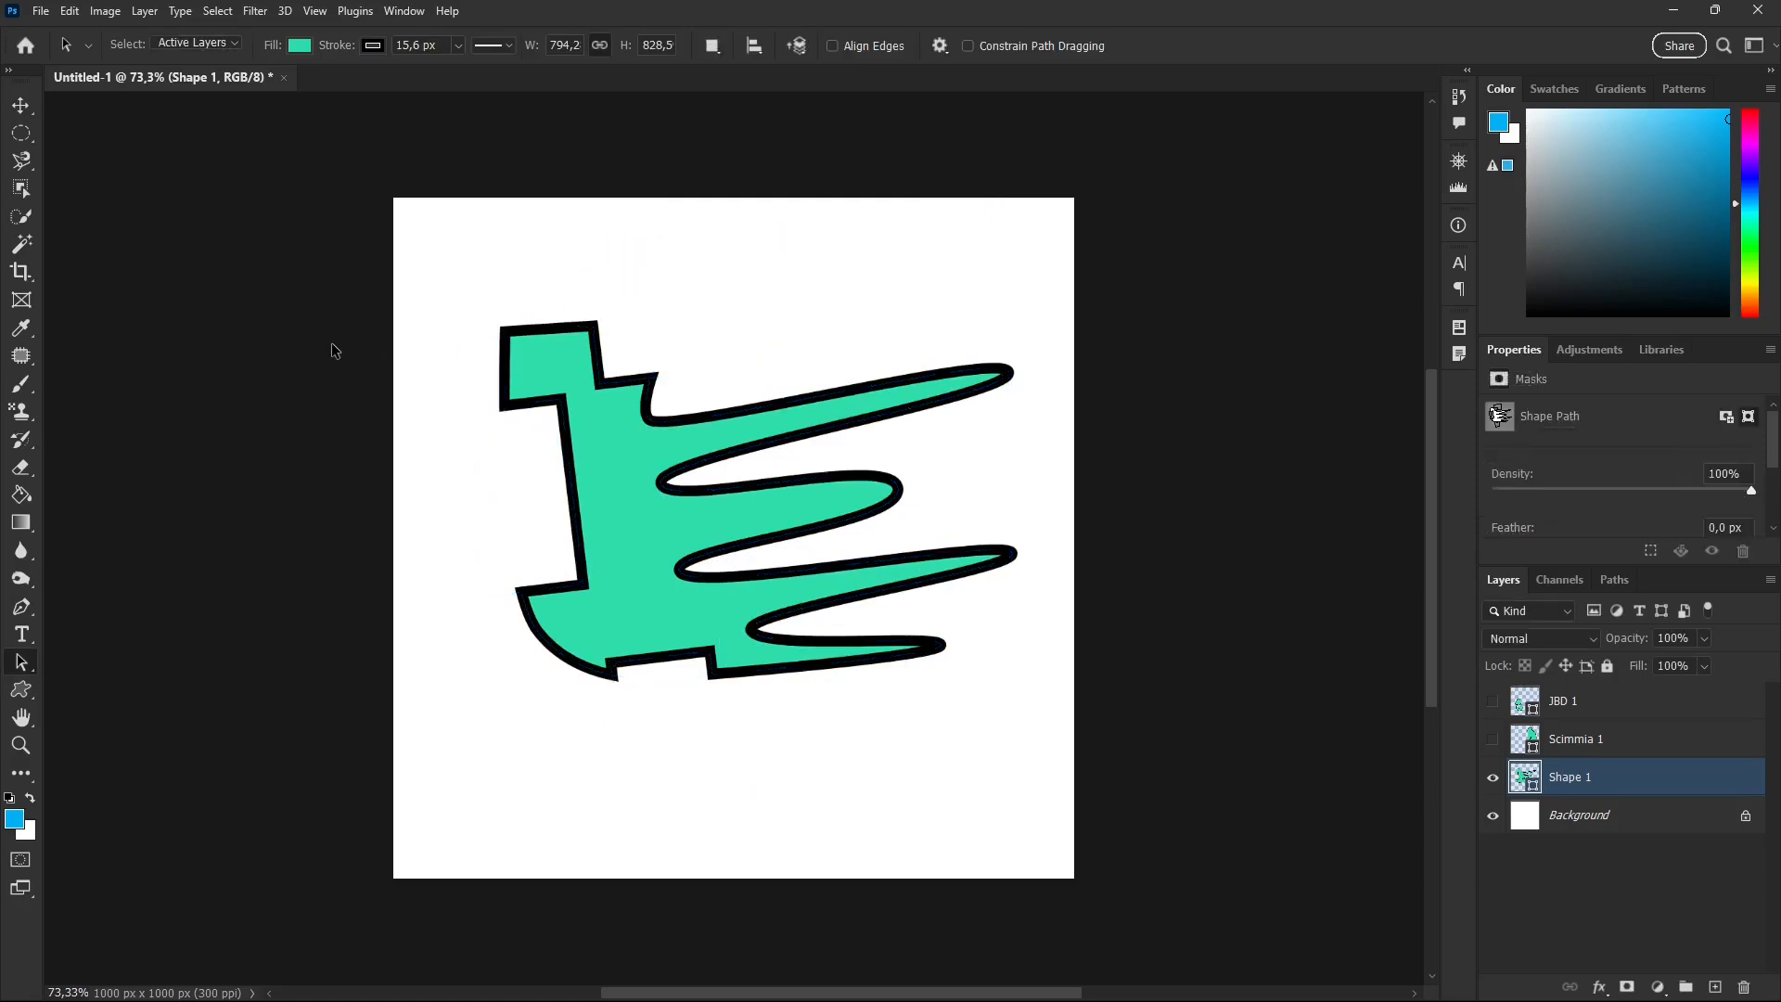
Step: Show the Scimmia 1 and JBD 1 layers and draw two overlapping elliptical marquee selections across the lower part of the JBD 1 shape
left_click(1493, 740)
left_click(1492, 701)
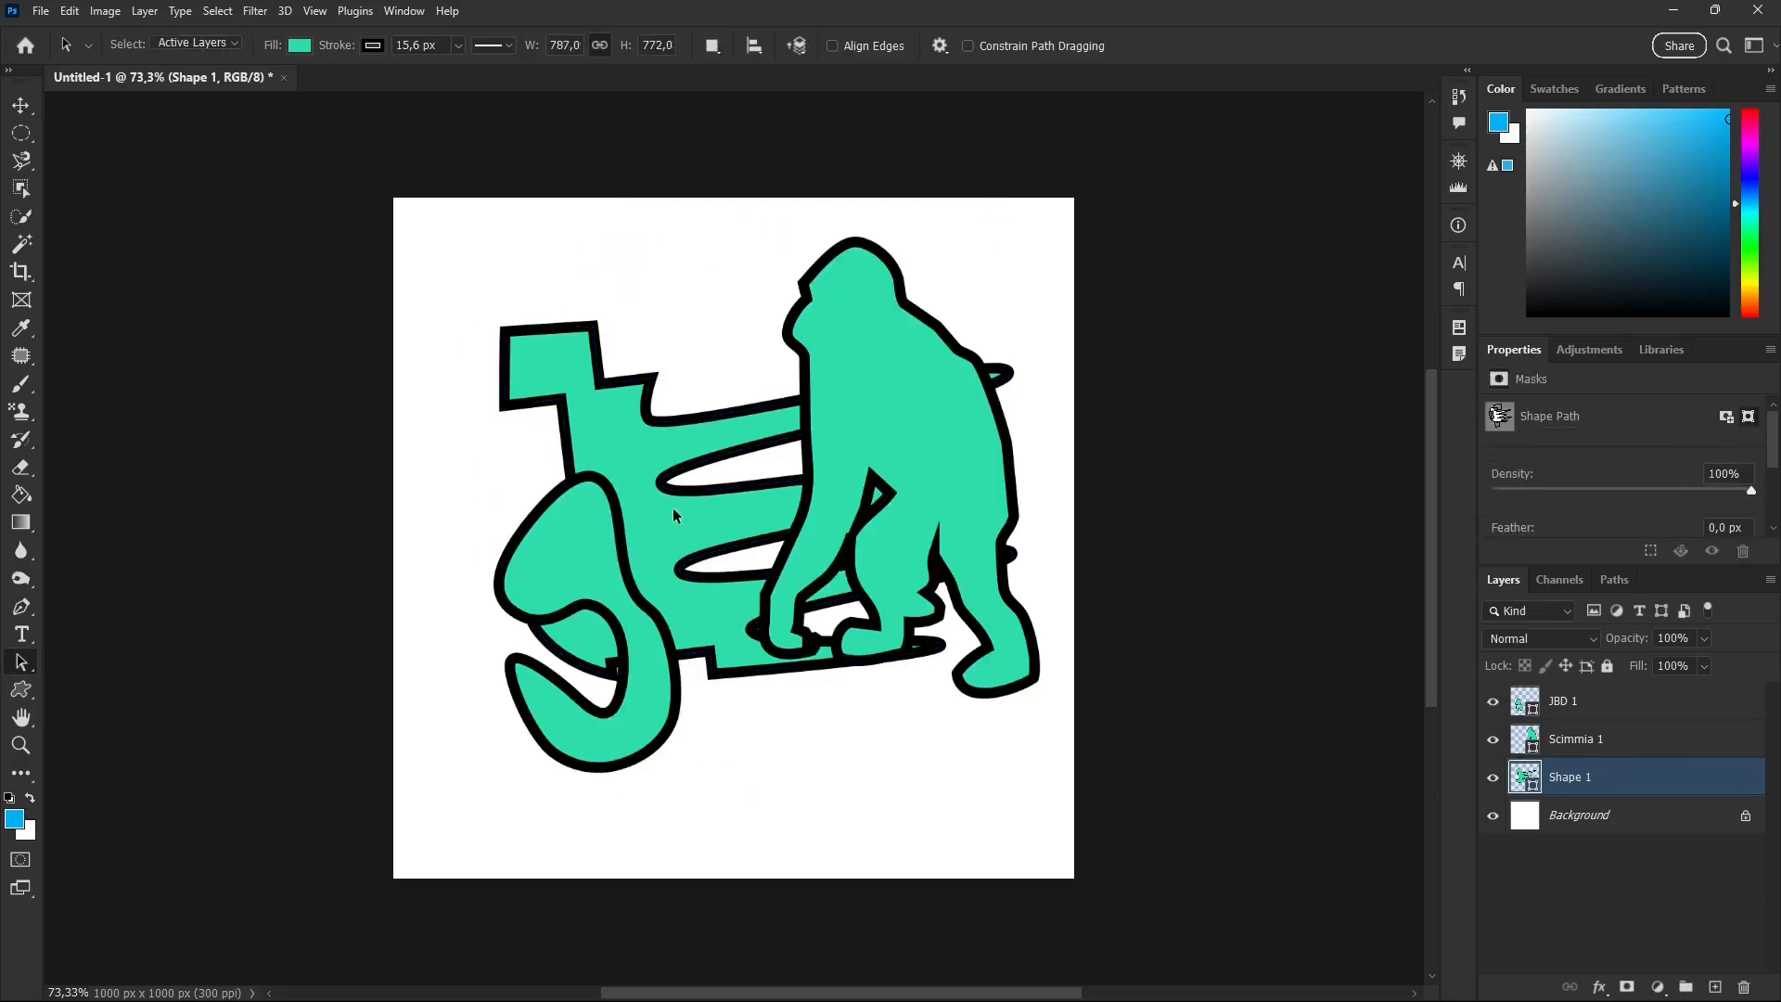
left_click(20, 132)
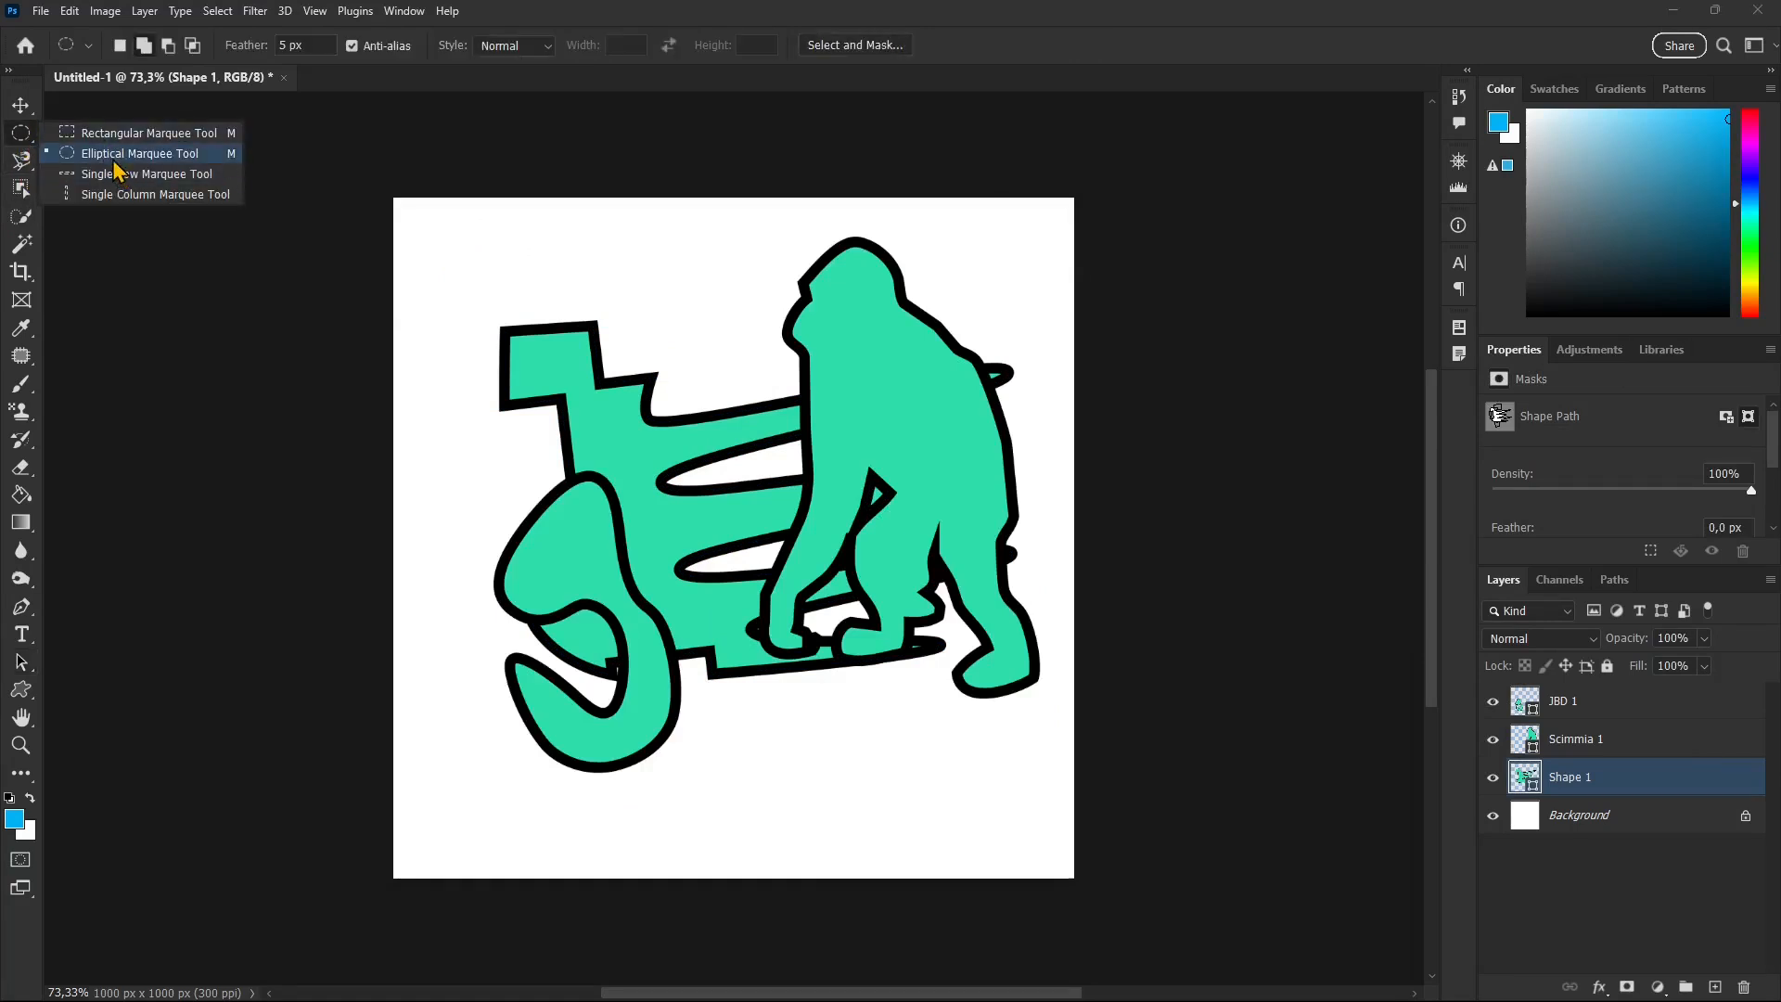
left_click(108, 154)
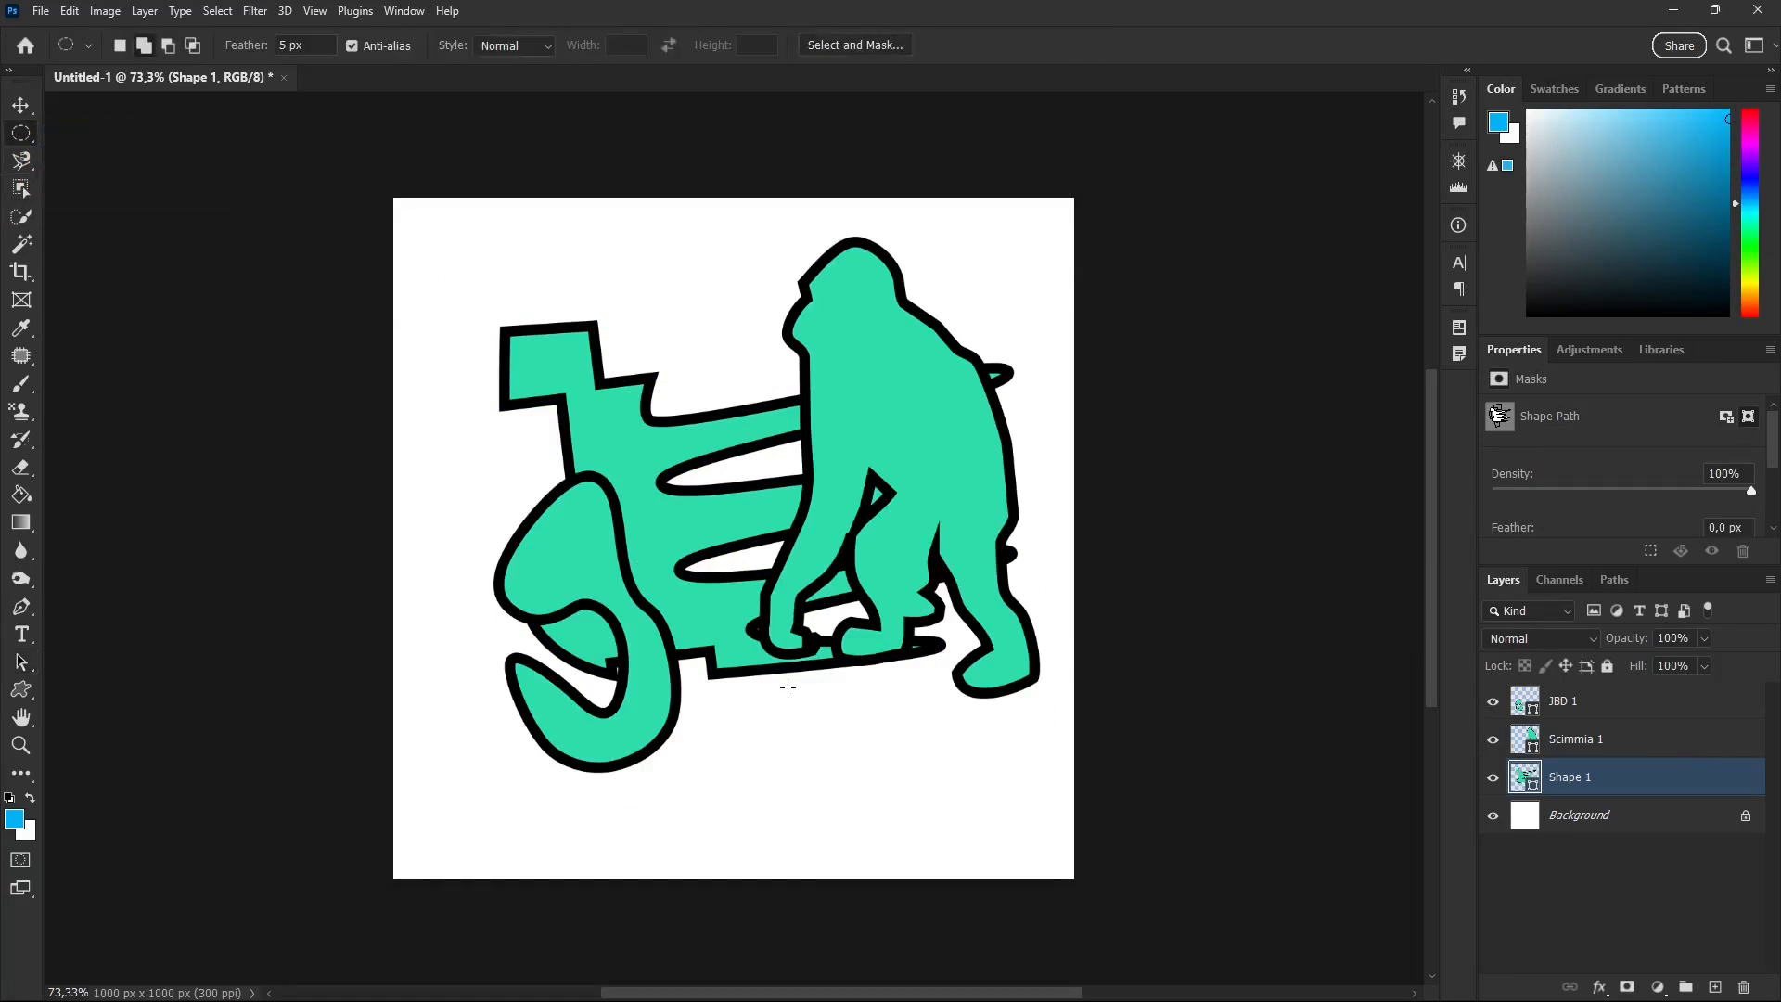
left_click_drag(739, 669, 357, 846)
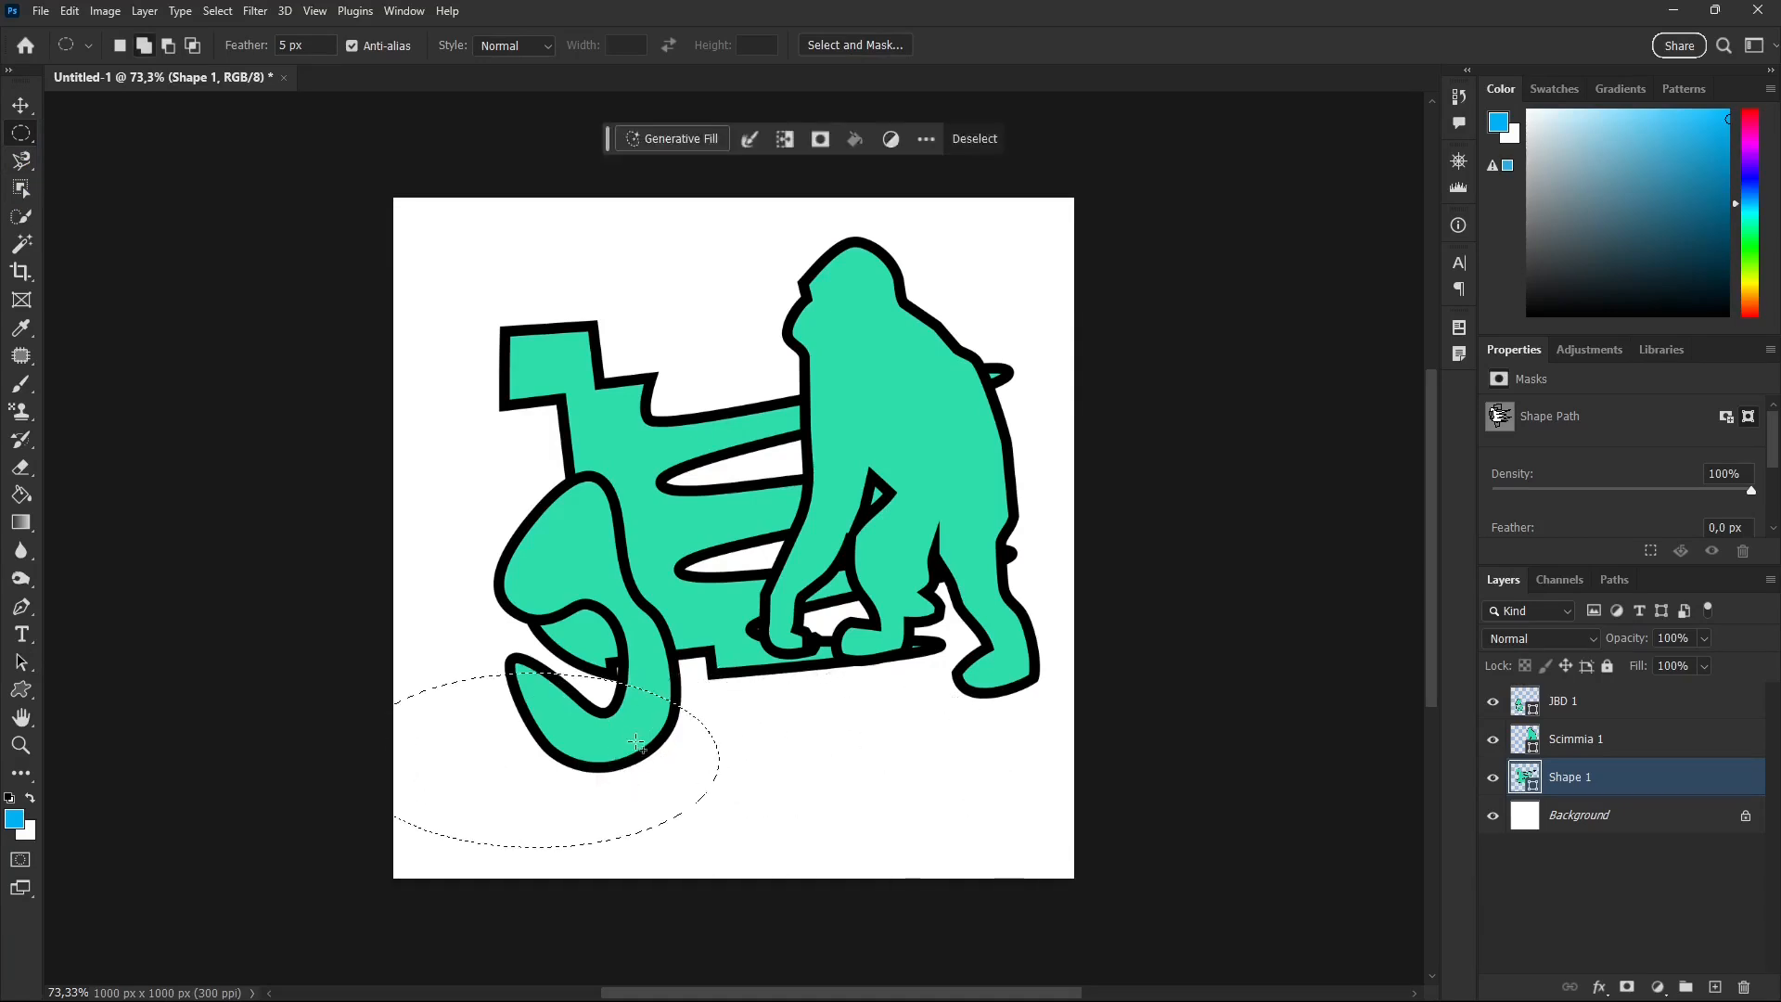
left_click_drag(619, 738, 766, 799)
Step: Try to move the selected area to the right with the Move Tool, and undo the attempt
left_click(23, 106)
left_click_drag(586, 768, 778, 780)
key("ctrl+z")
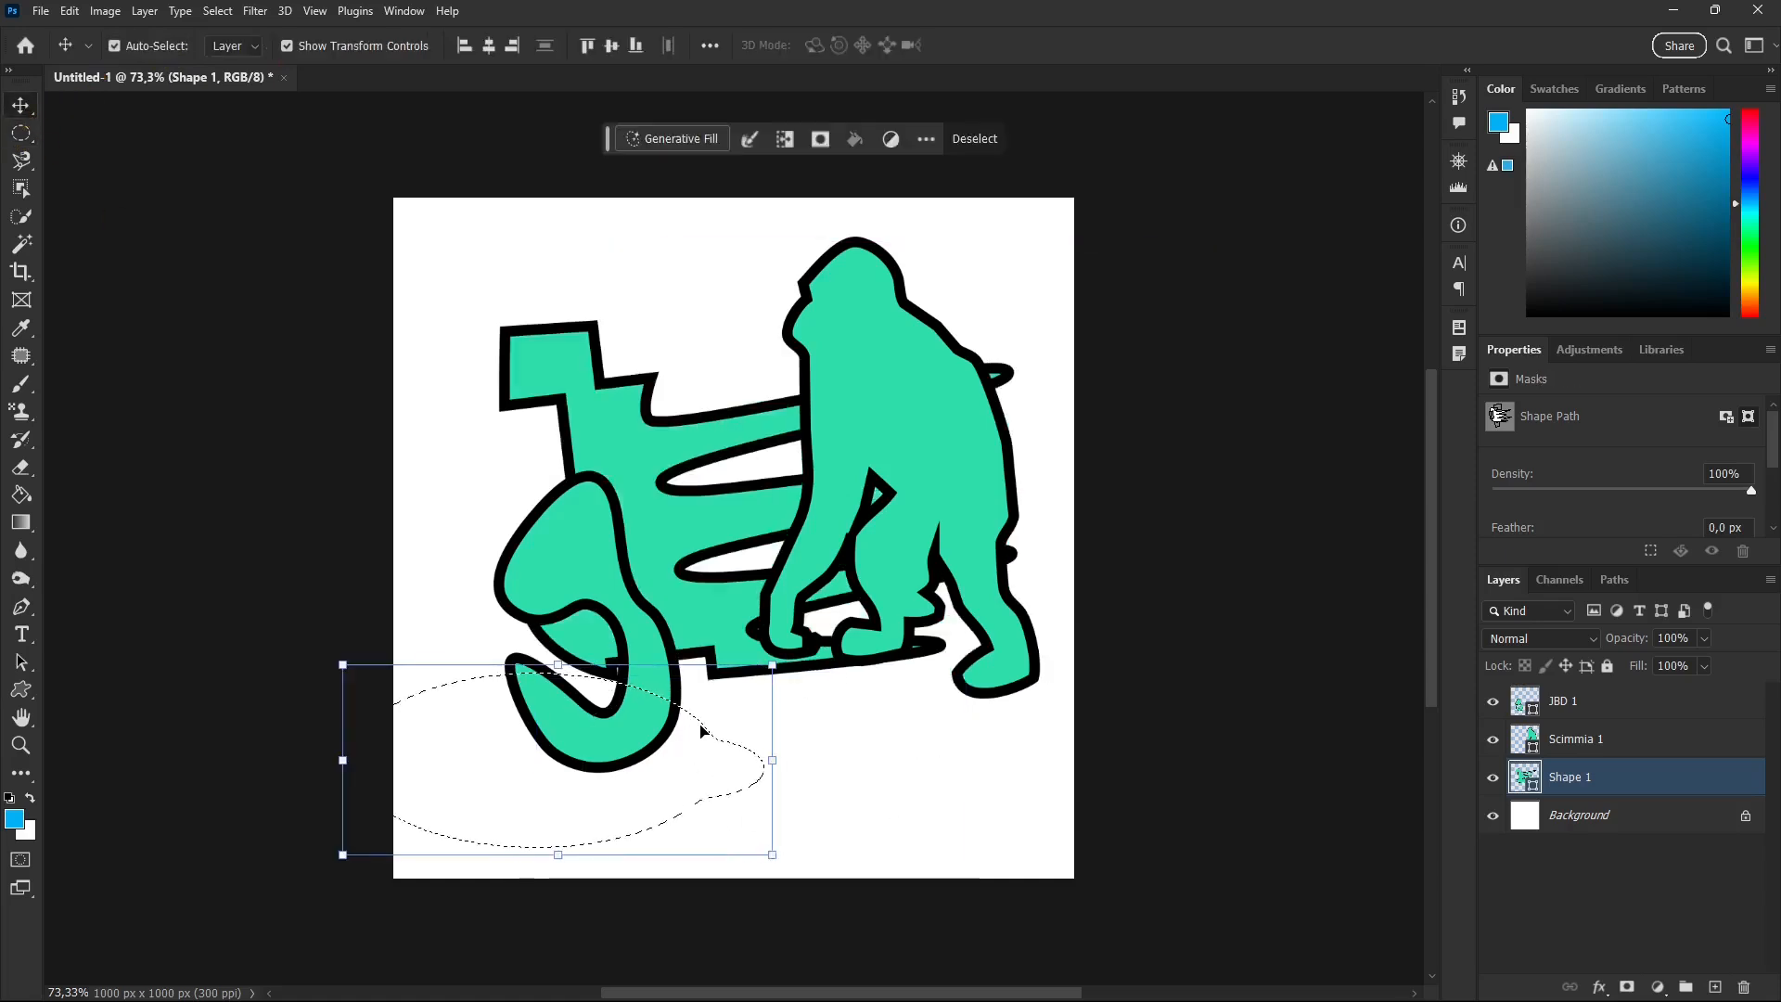
Step: Use Transform Selection to move the elliptical selection outline to the right, centered at about X 512 px, Y 837.5 px, and apply it
right_click(702, 726)
left_click(20, 138)
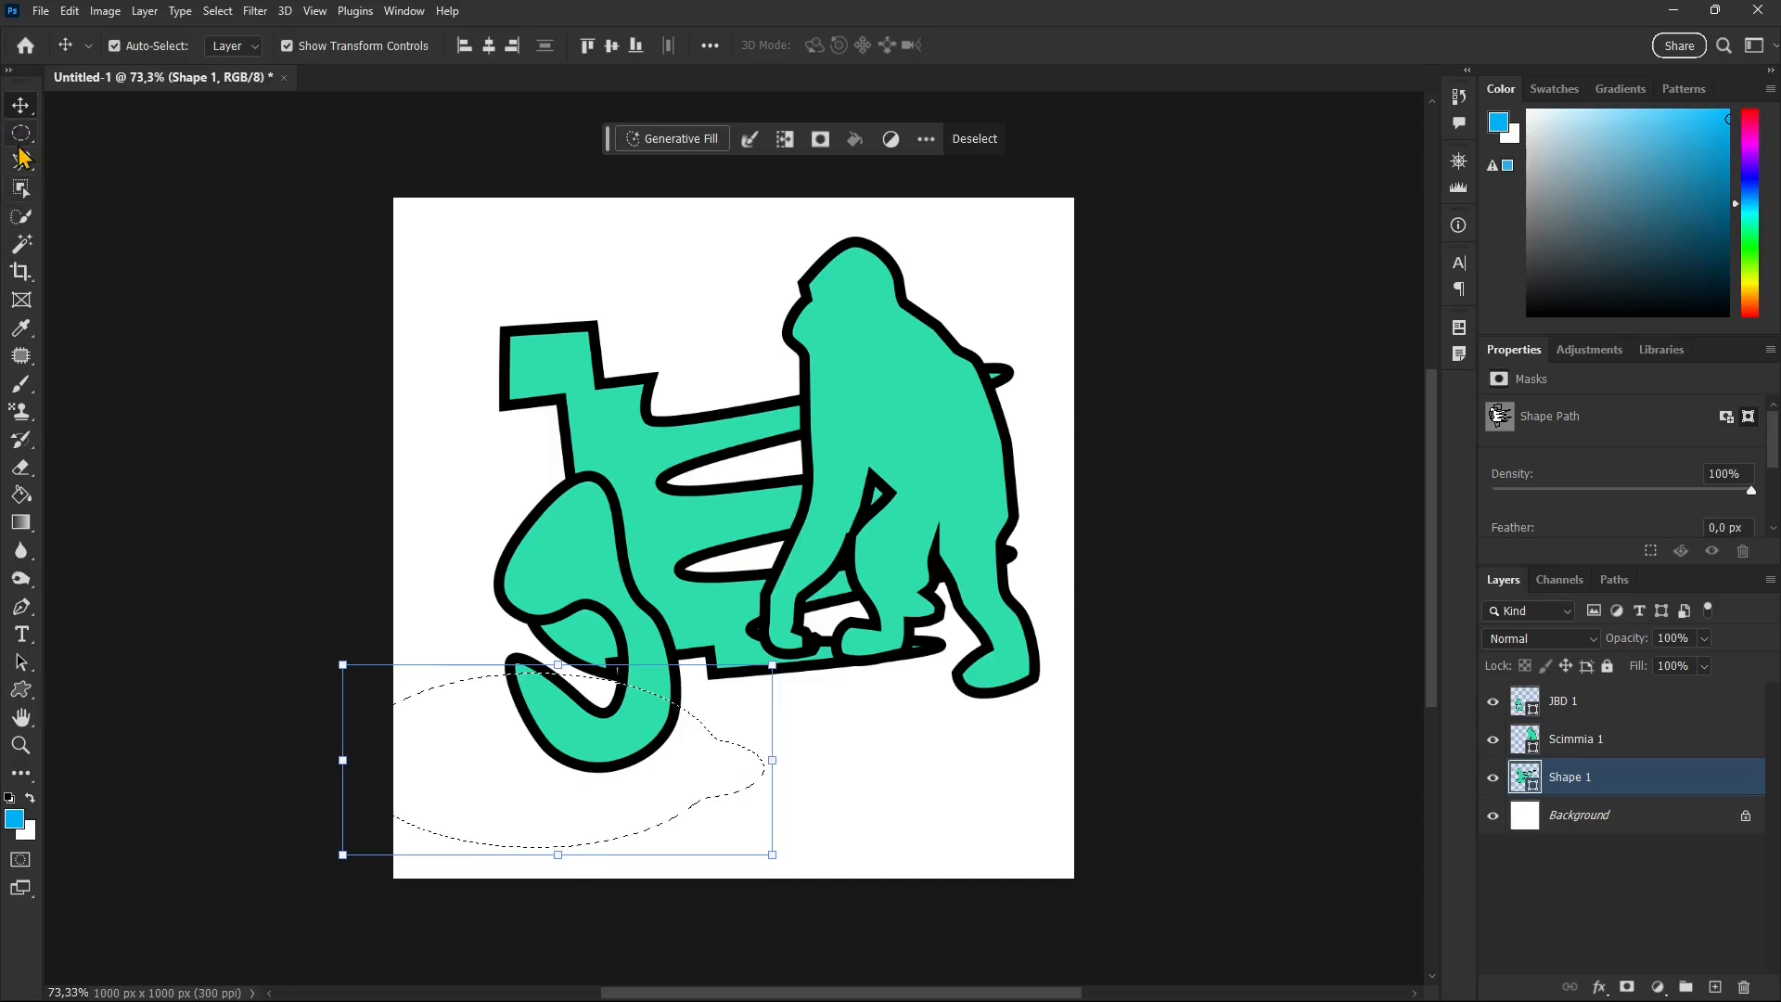
left_click(19, 139)
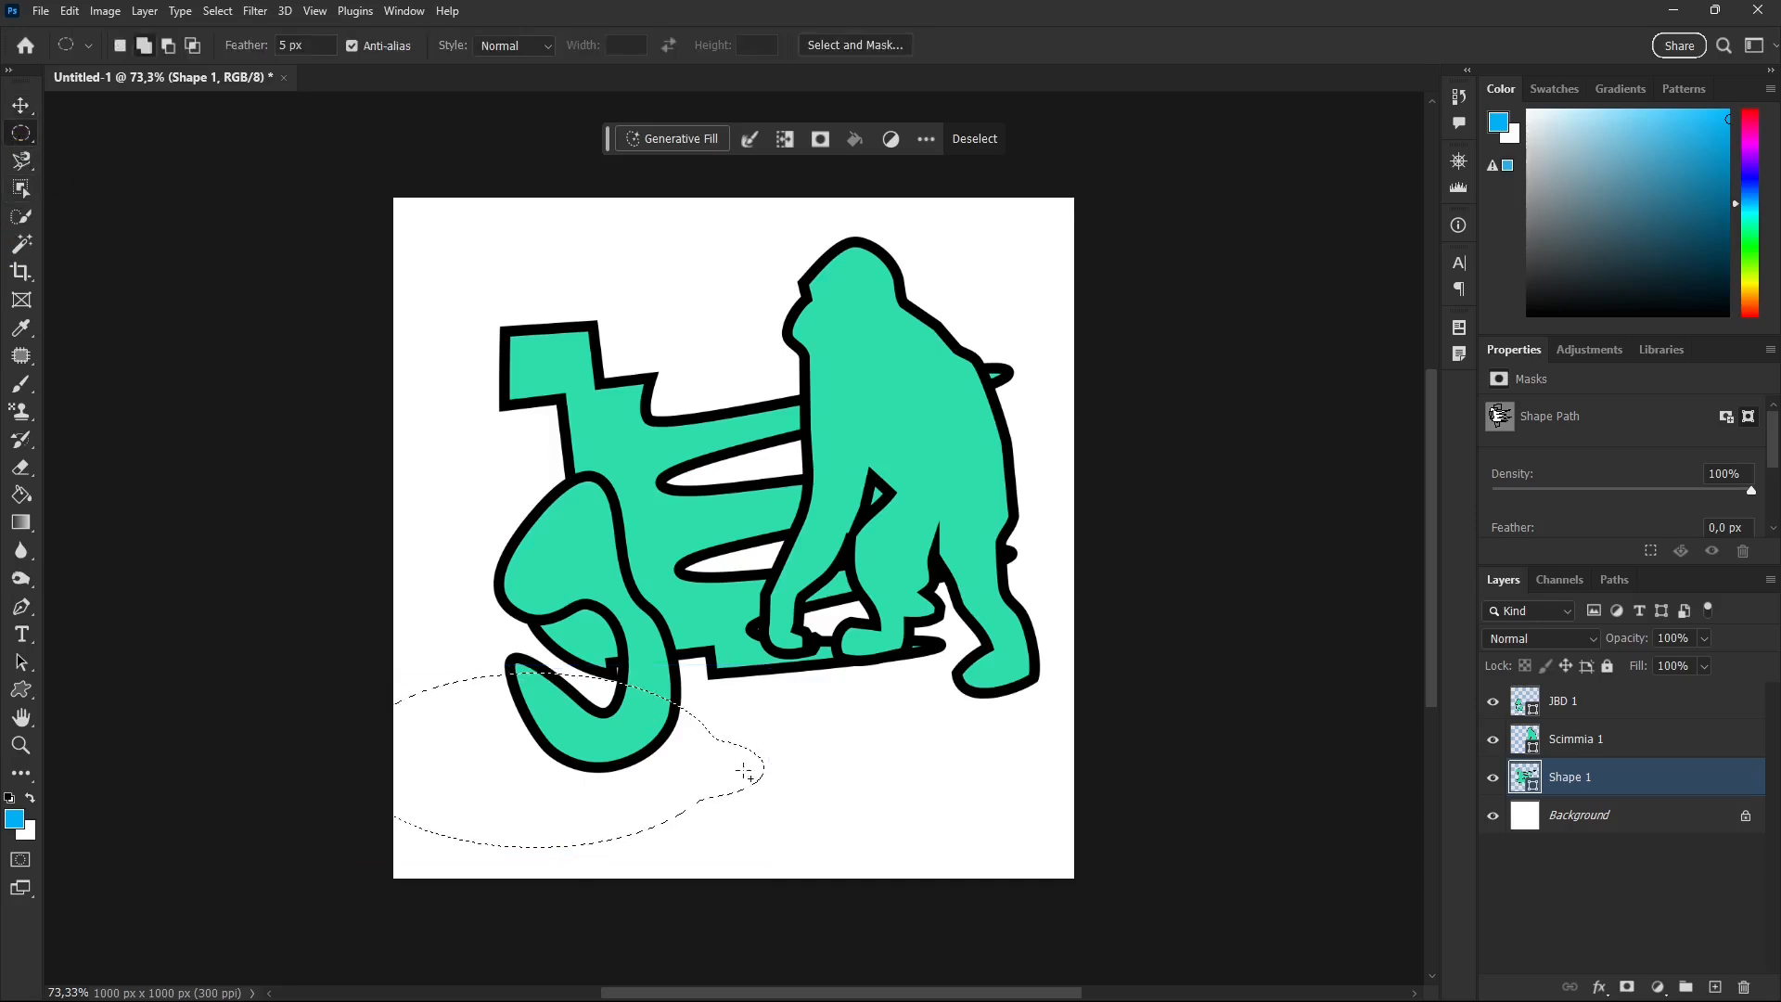
right_click(712, 736)
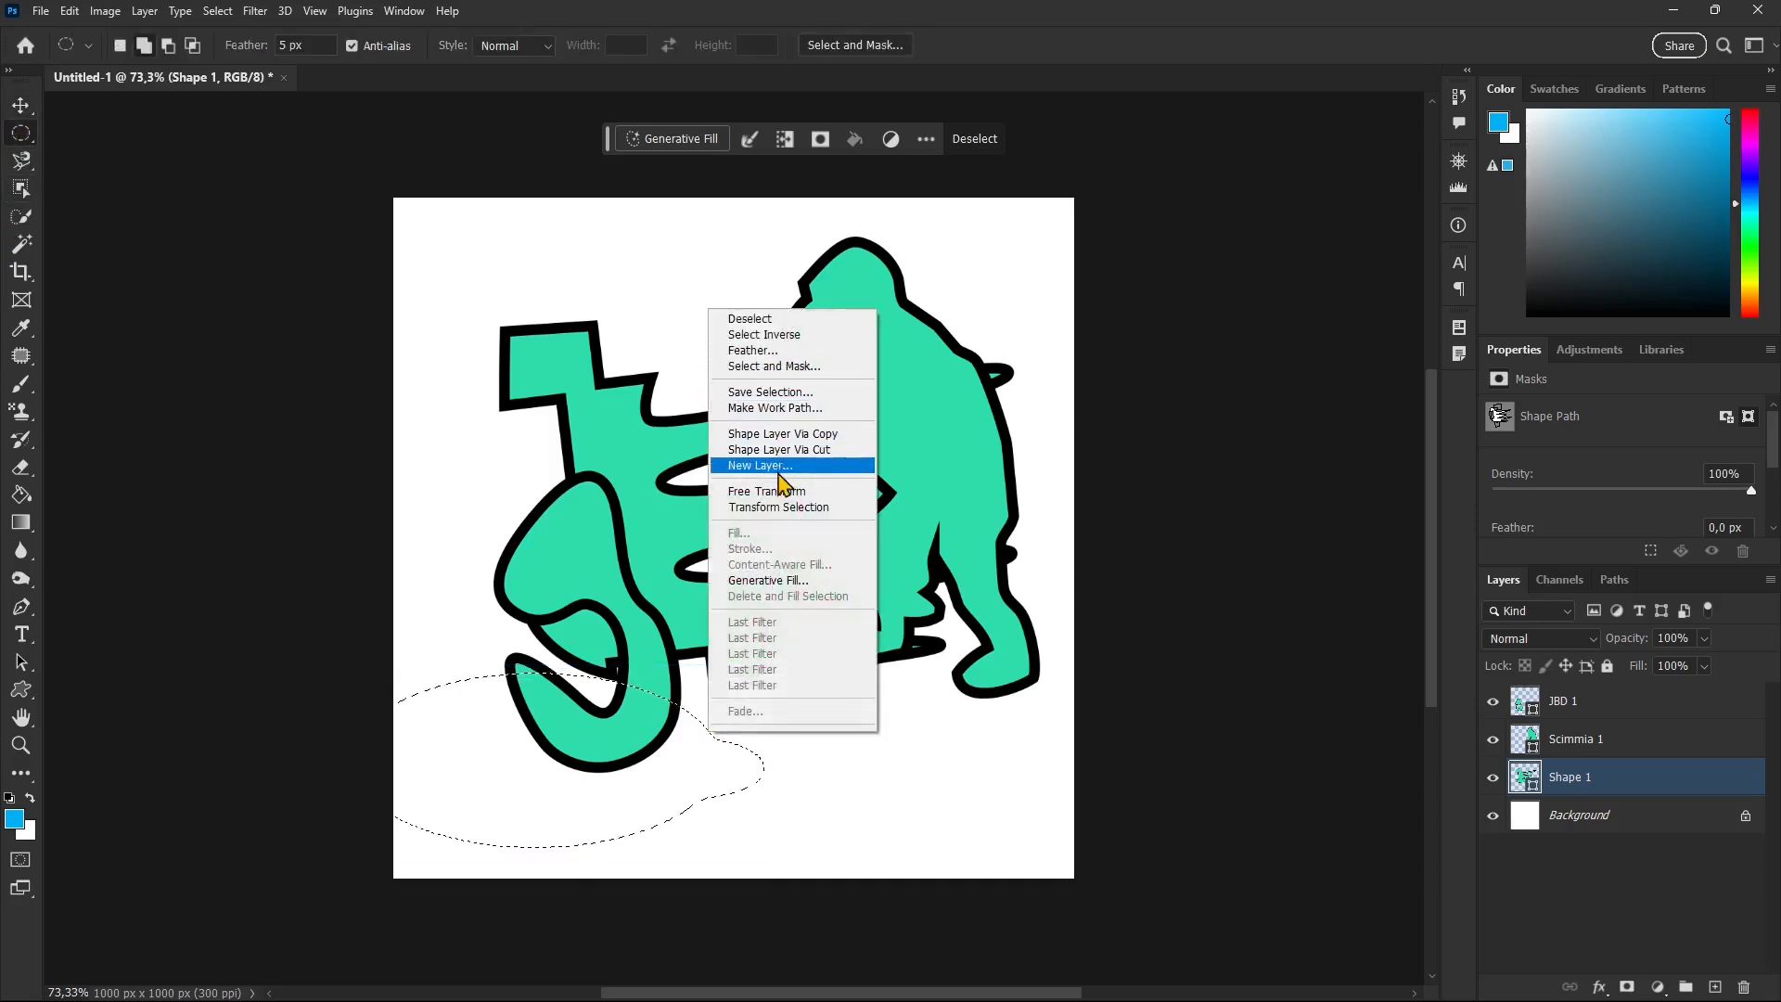
left_click(779, 507)
left_click_drag(618, 785, 801, 793)
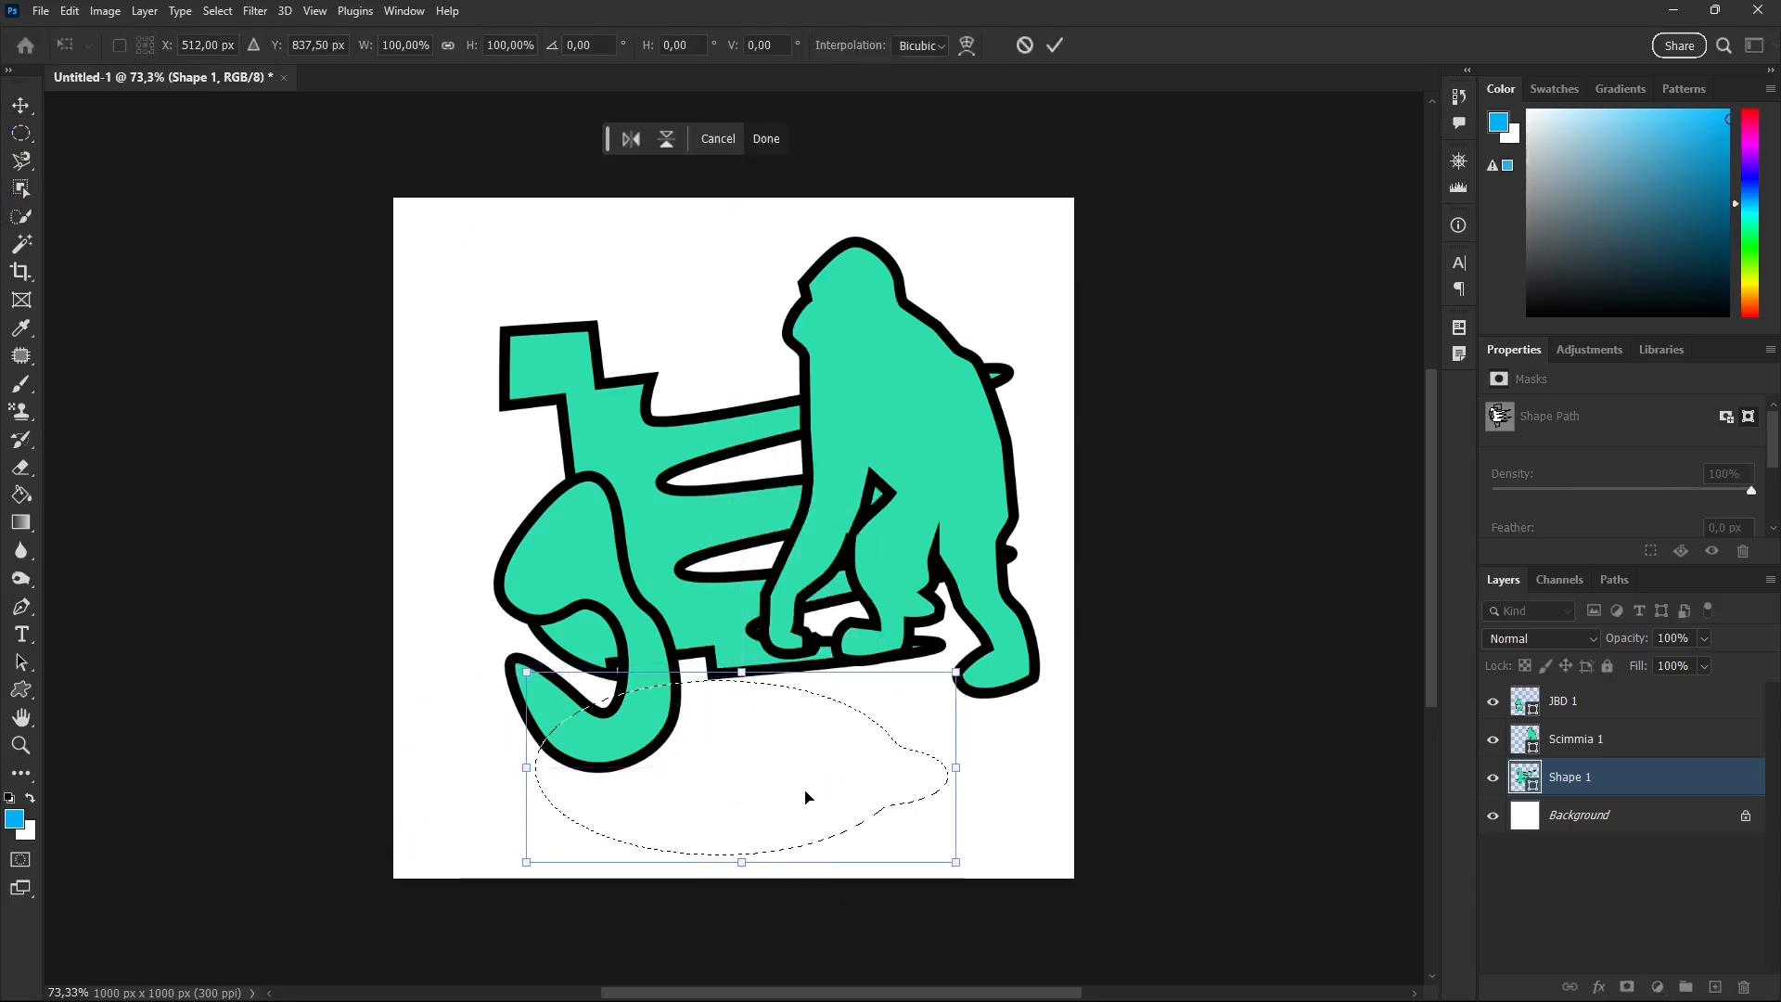
key("Return")
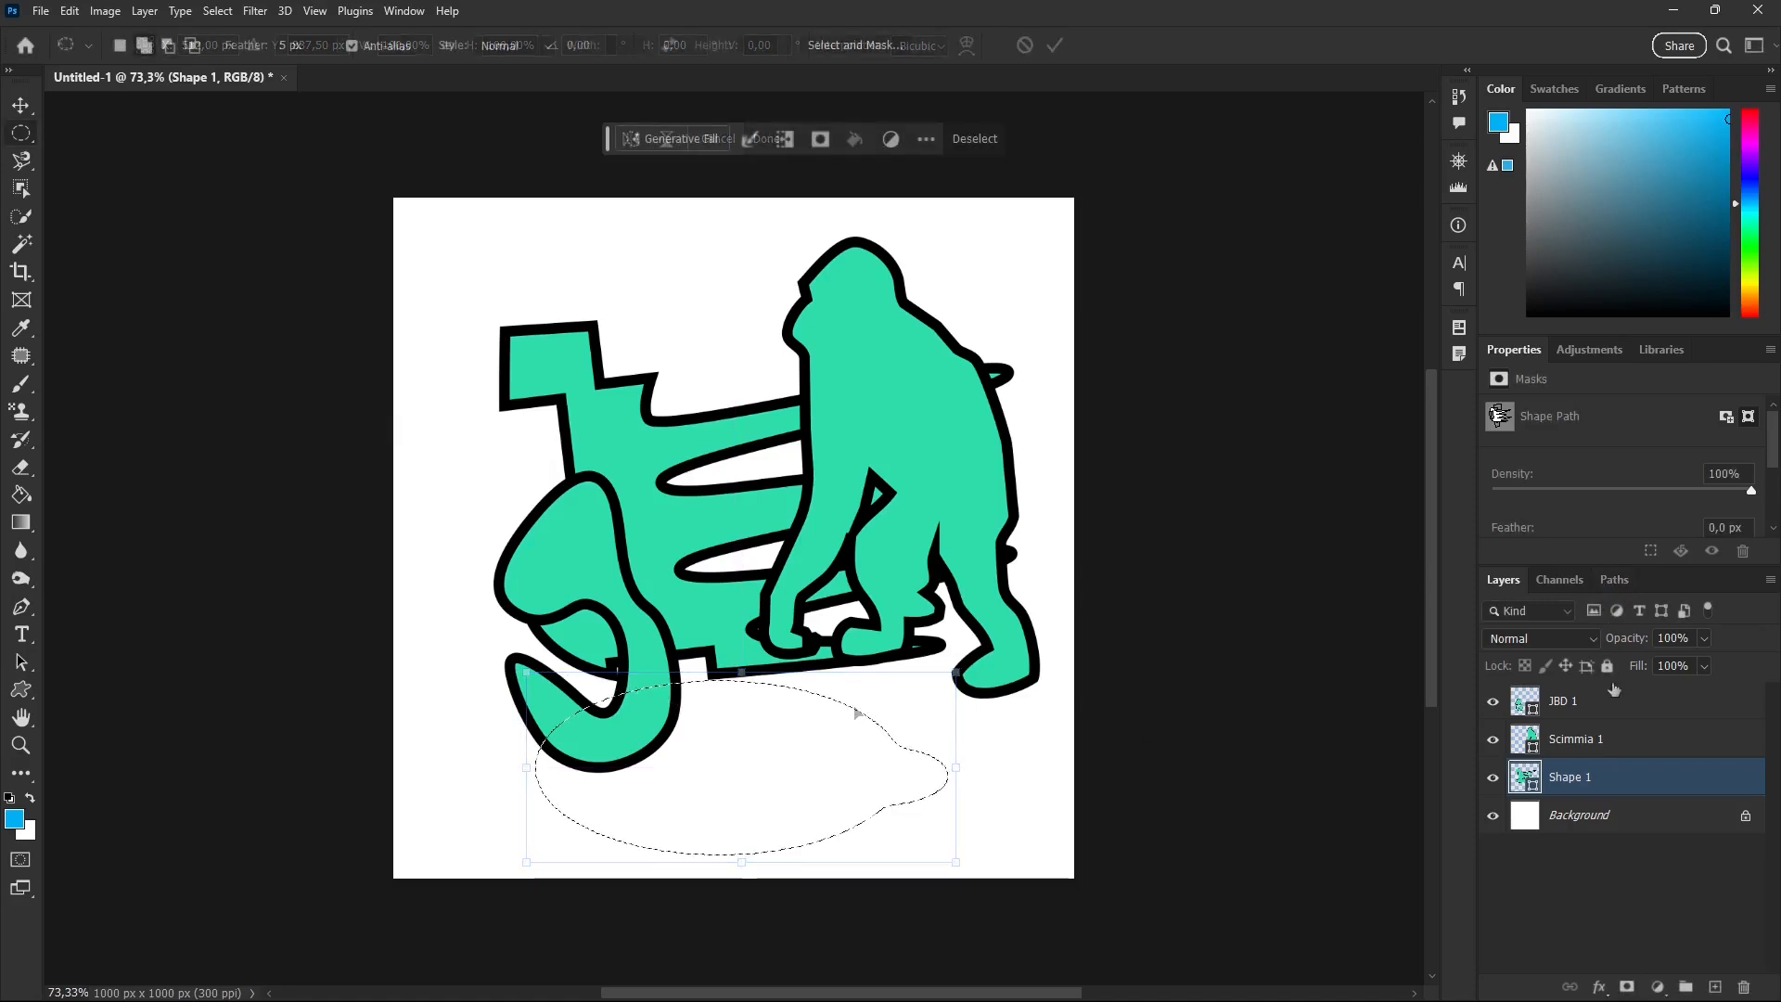
Step: Convert the moved elliptical selection into a work path
left_click(1614, 581)
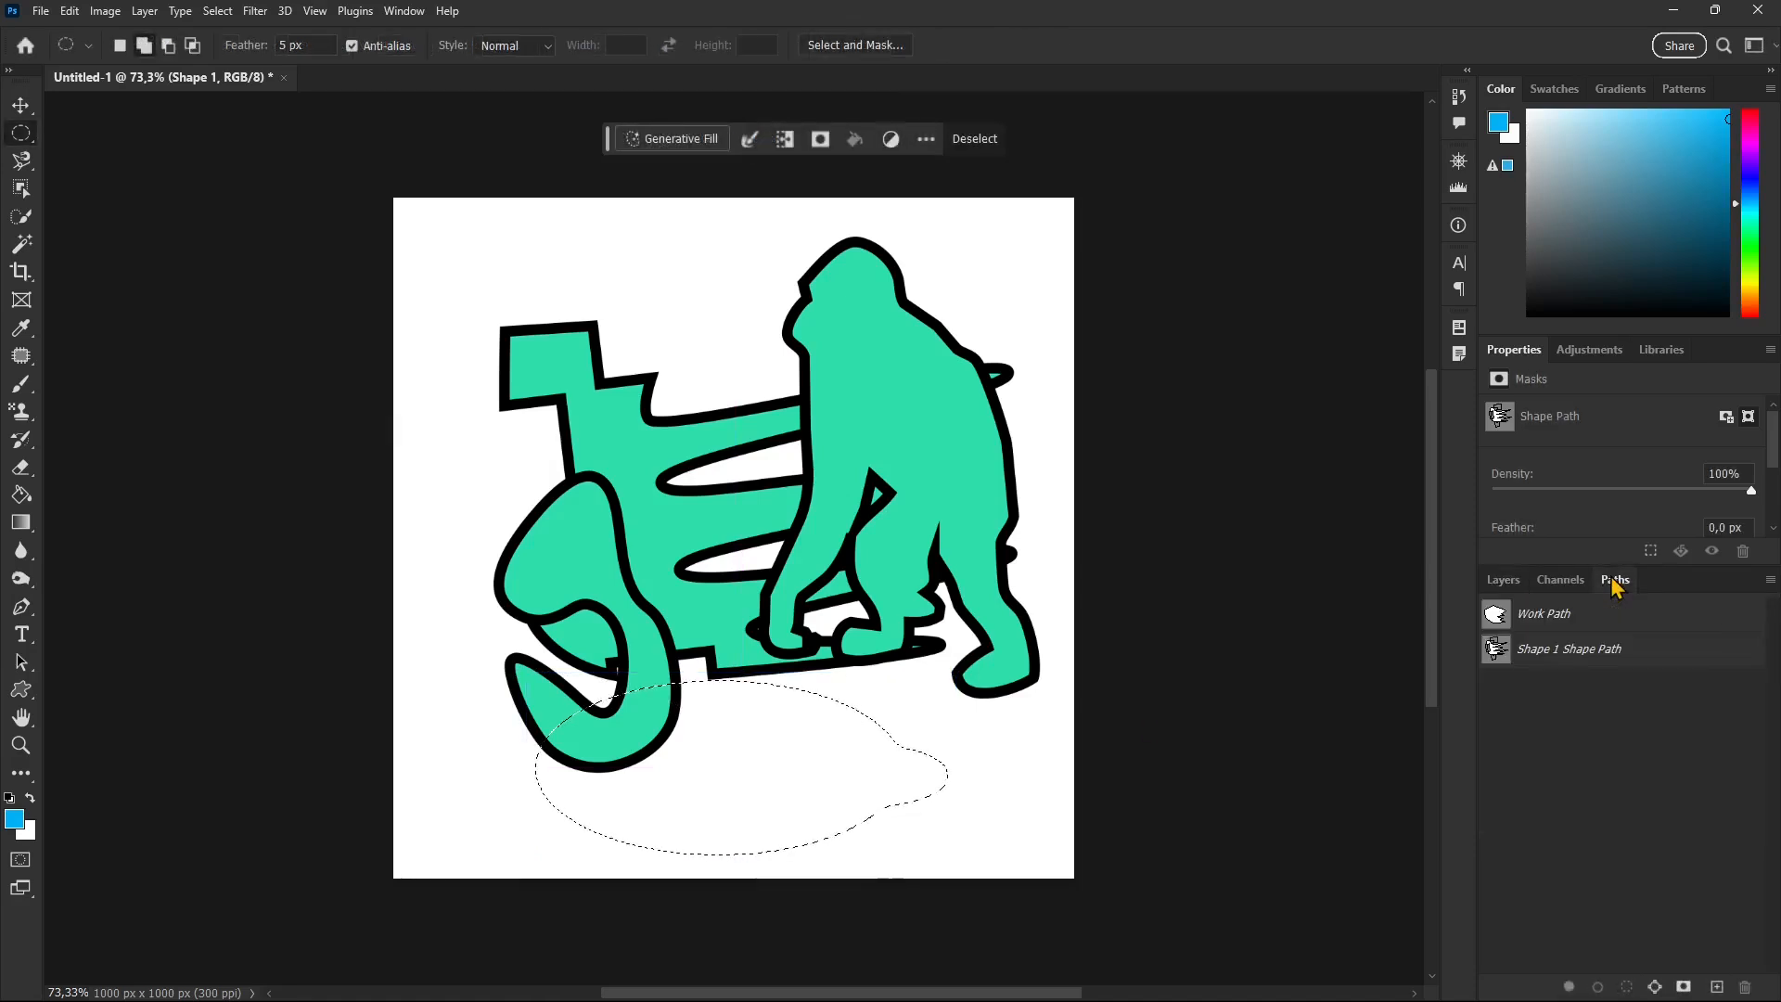
right_click(1538, 703)
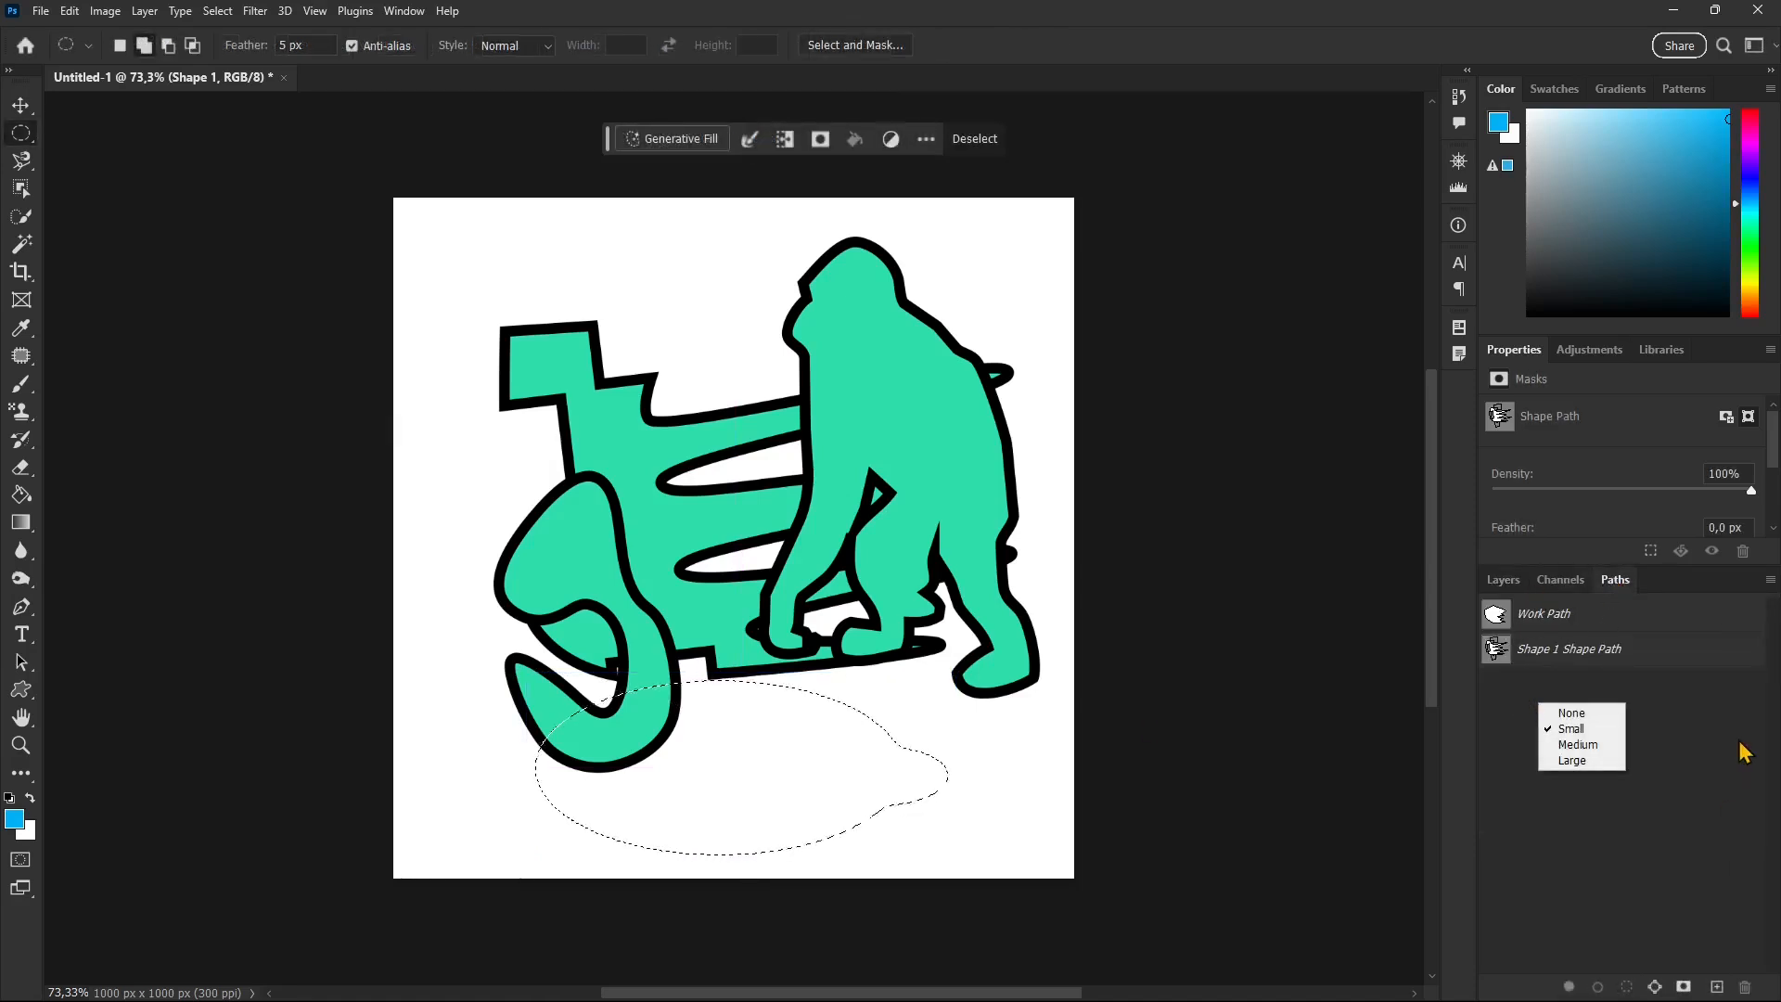
left_click(1521, 677)
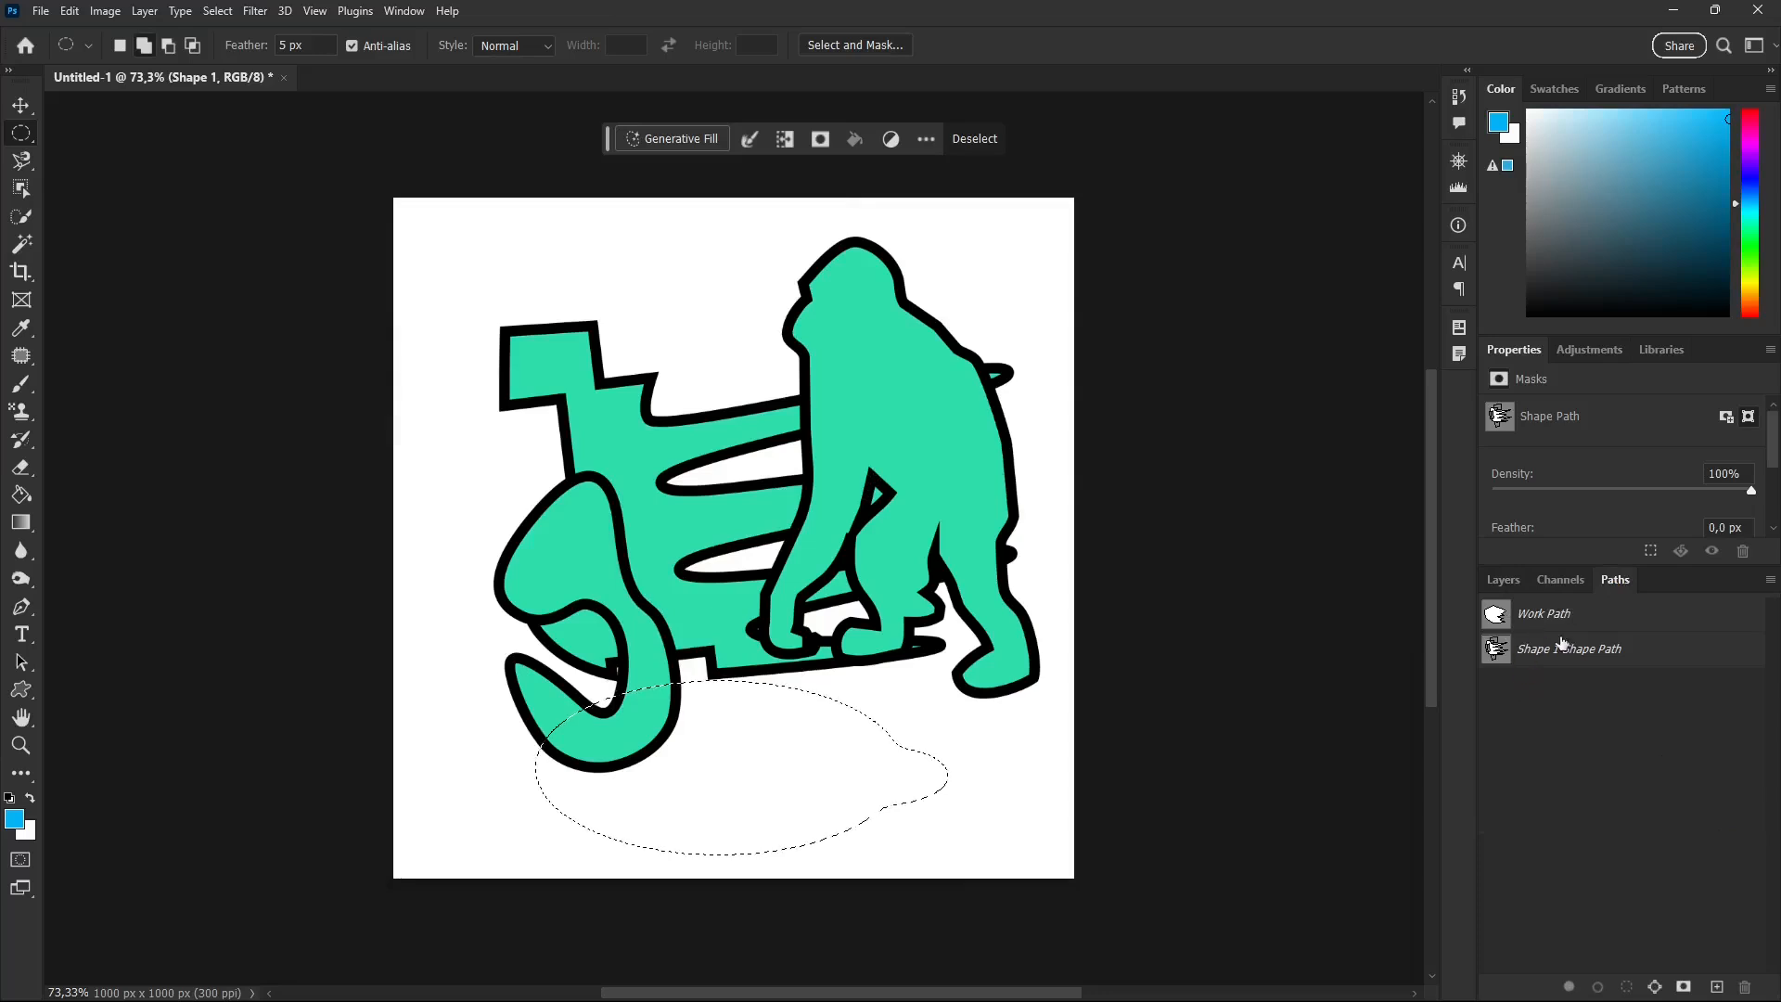
left_click(1654, 989)
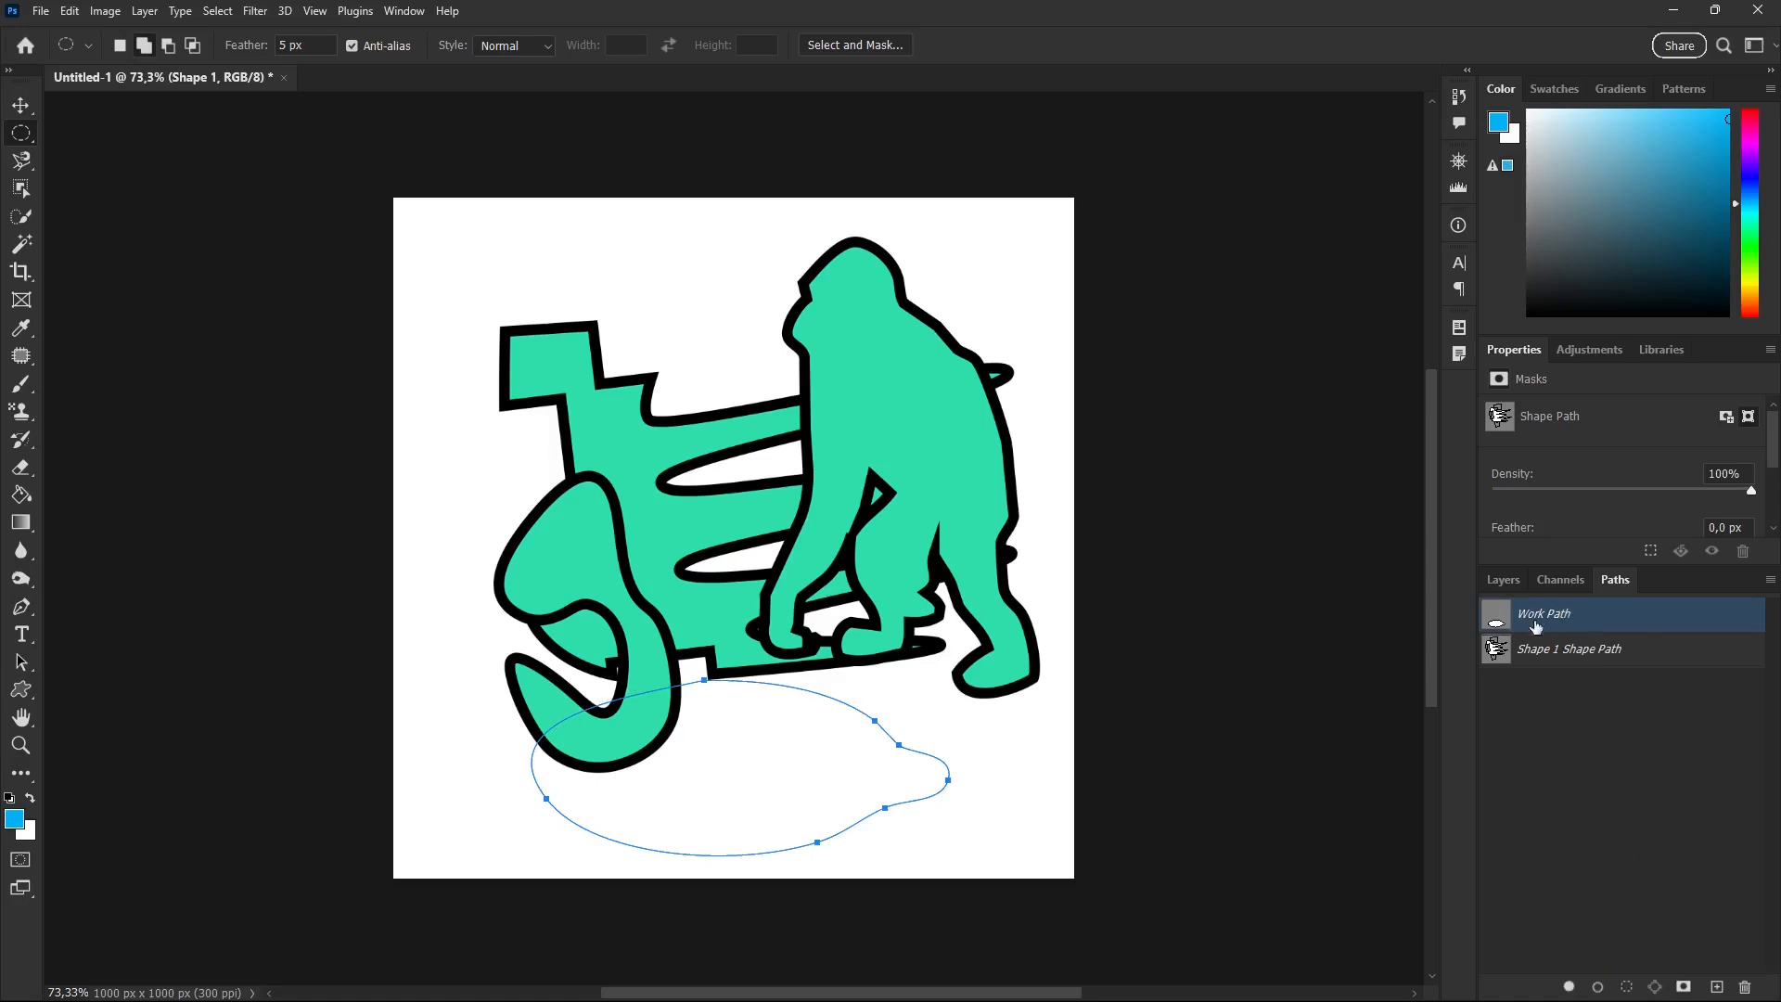
Step: Switch to the Brush tool, load the Work Path as a selection, and undo that conversion
key("b")
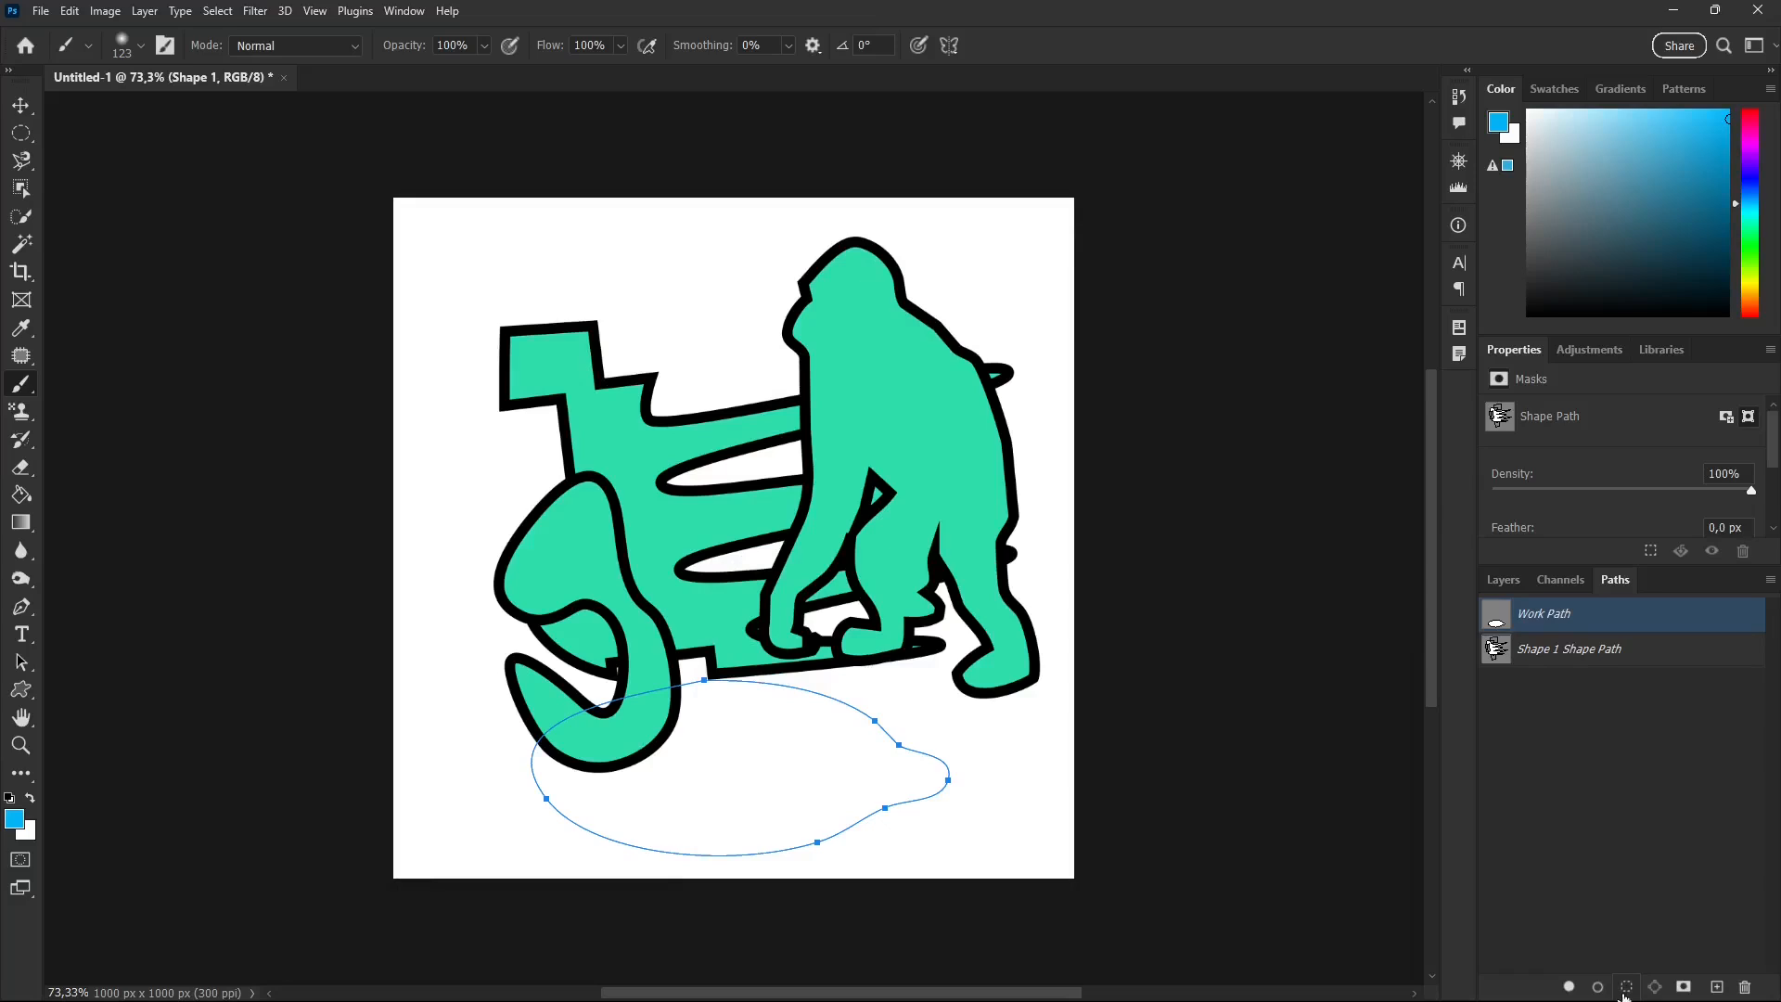
left_click(1626, 988)
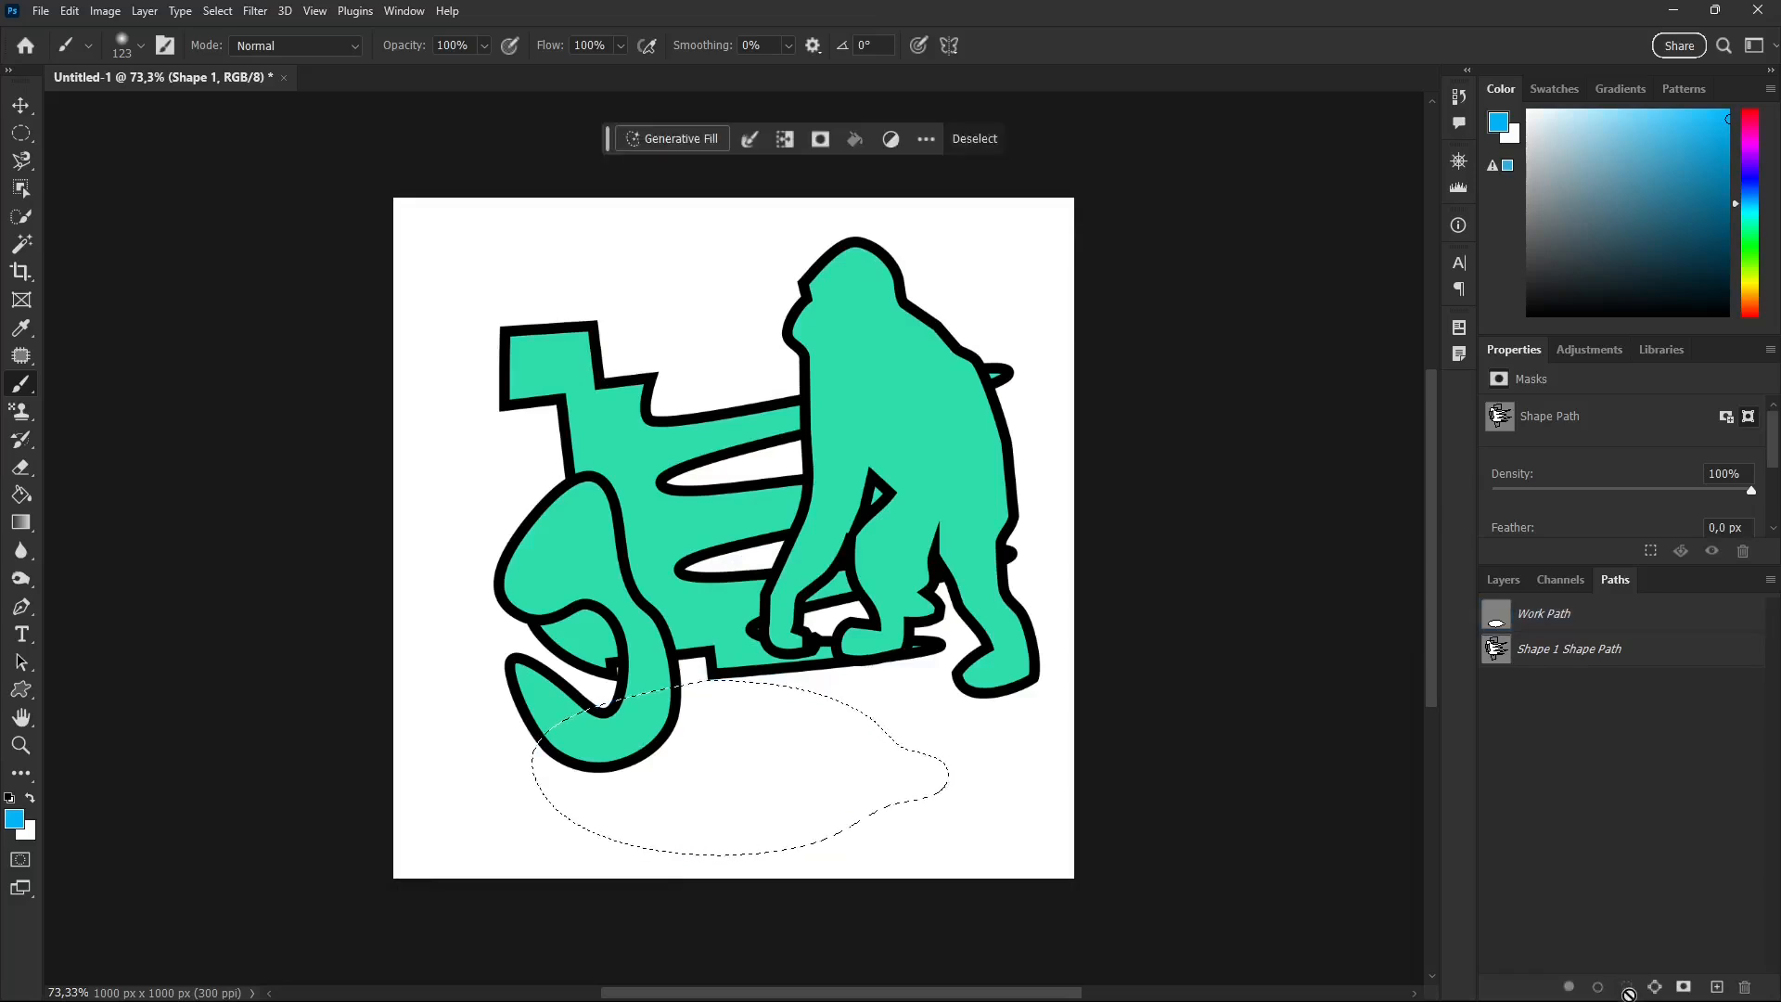
key("ctrl+z")
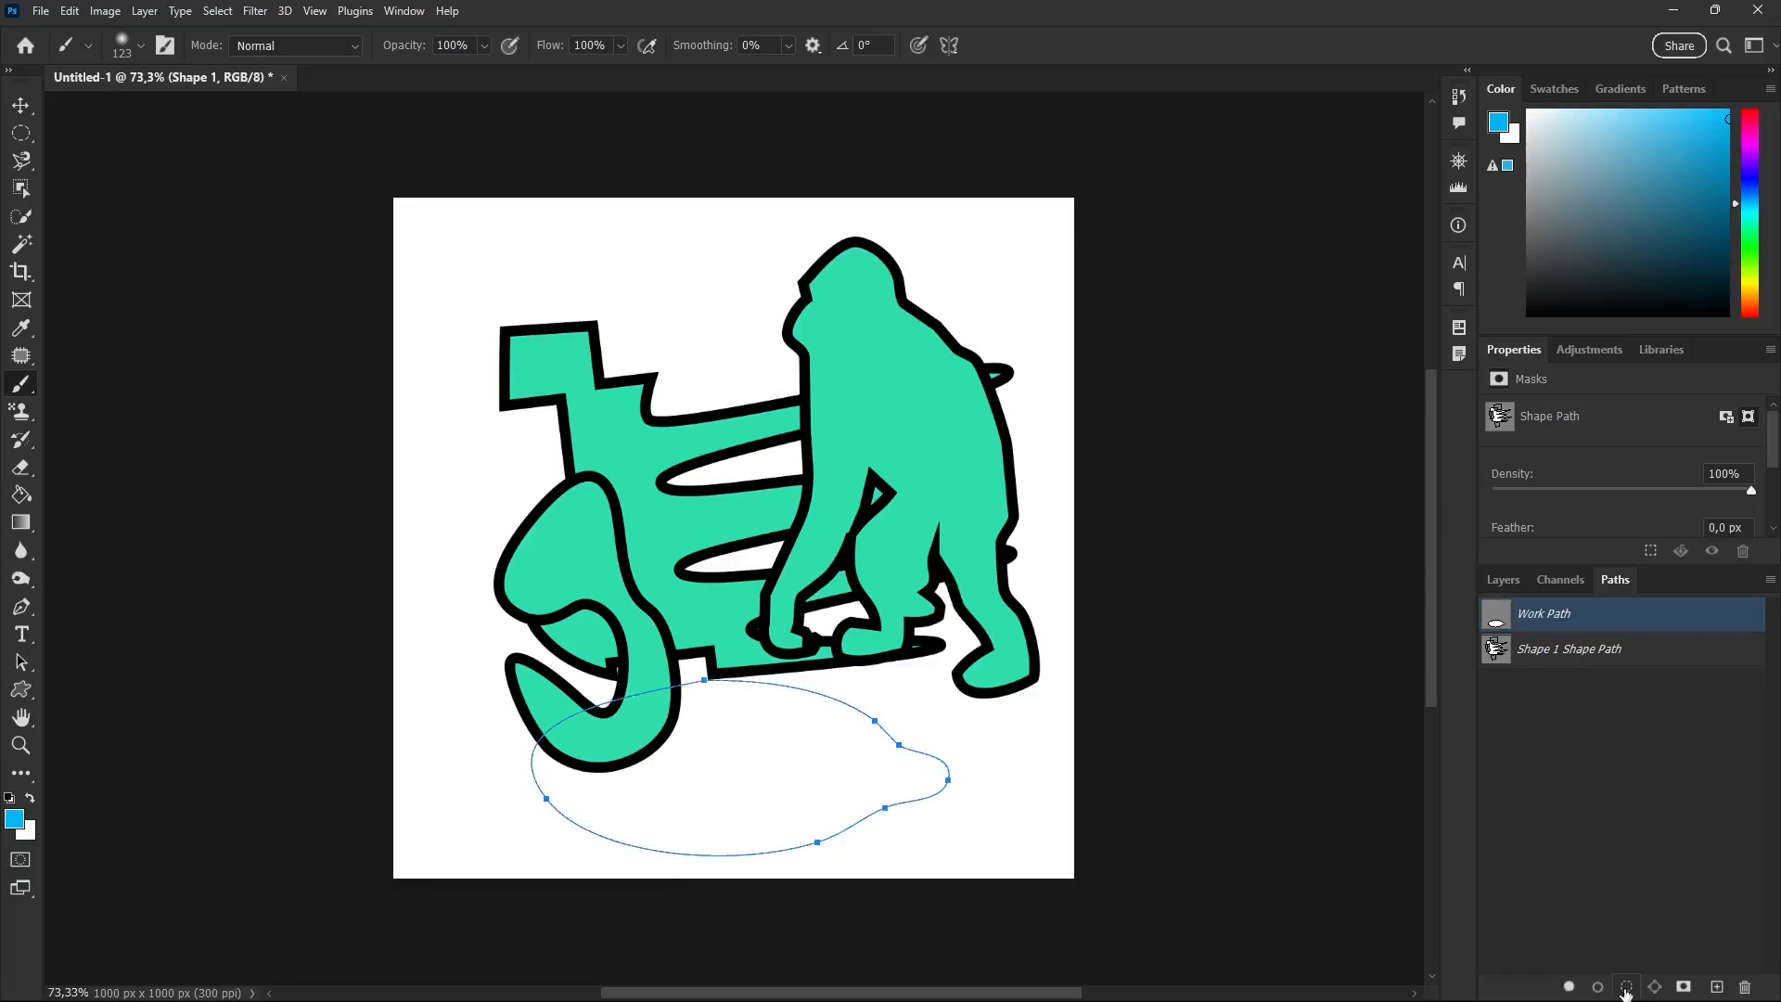
Step: Review the Make Selection options and the other commands available for the Work Path, without applying any
right_click(1568, 621)
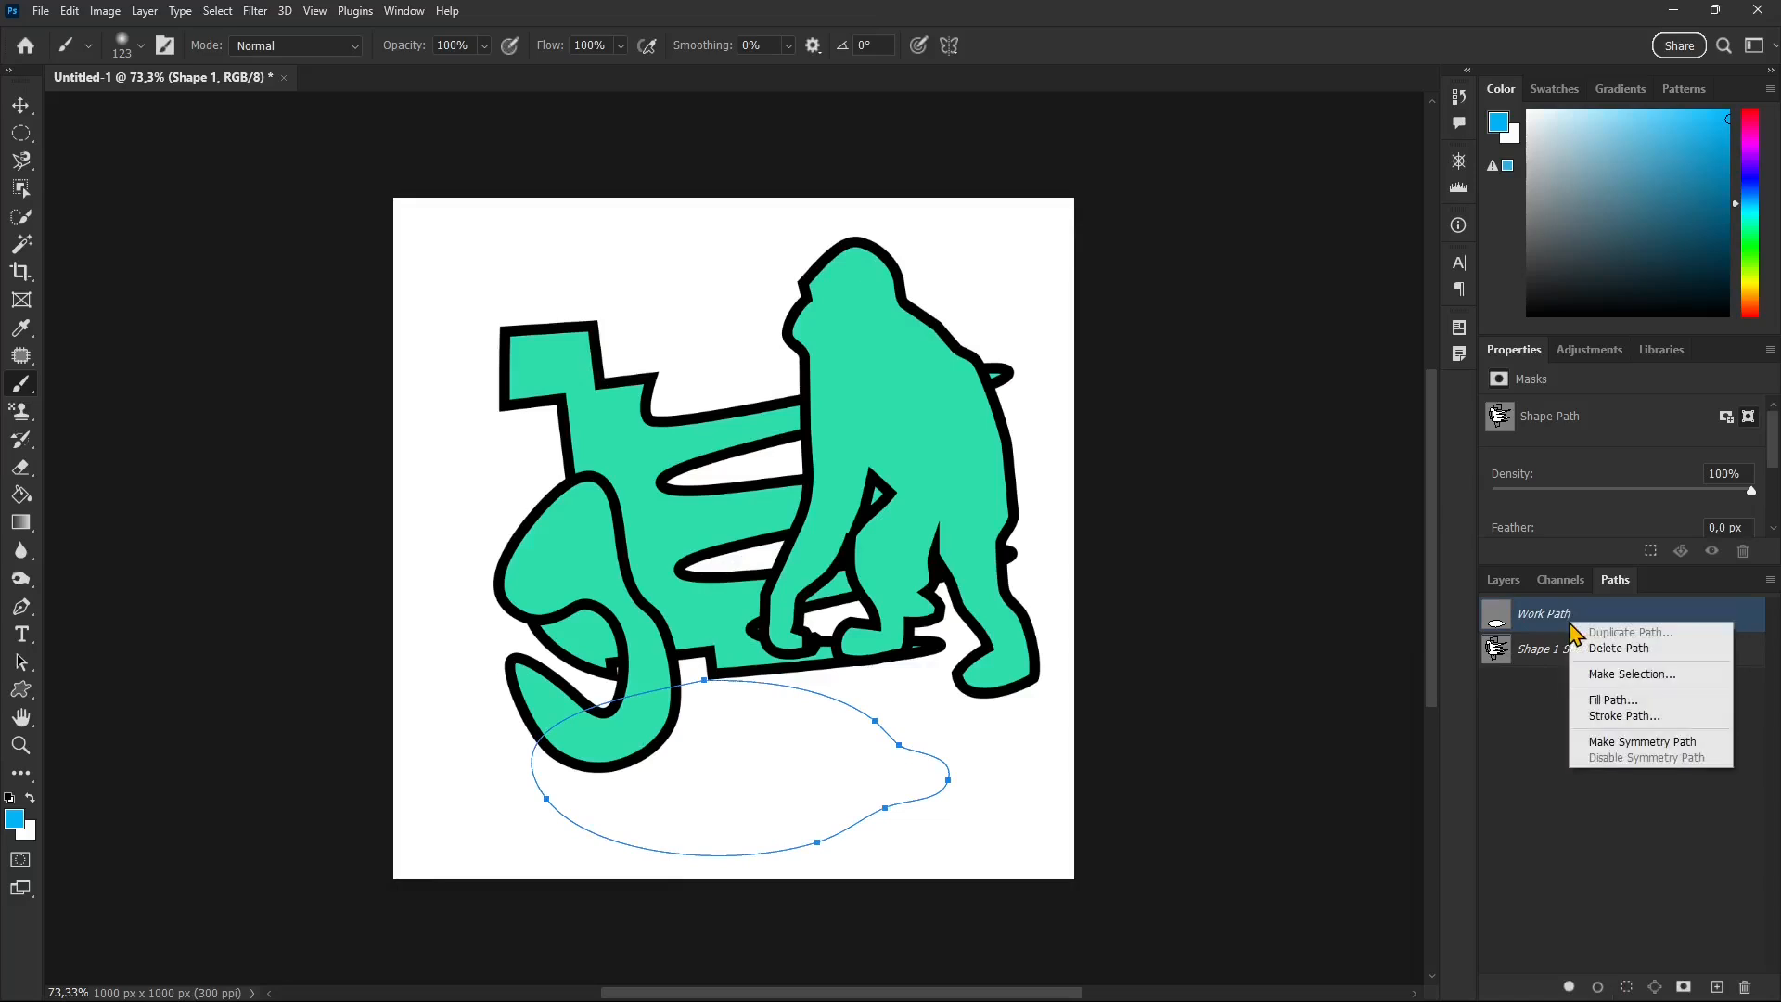
left_click(1633, 674)
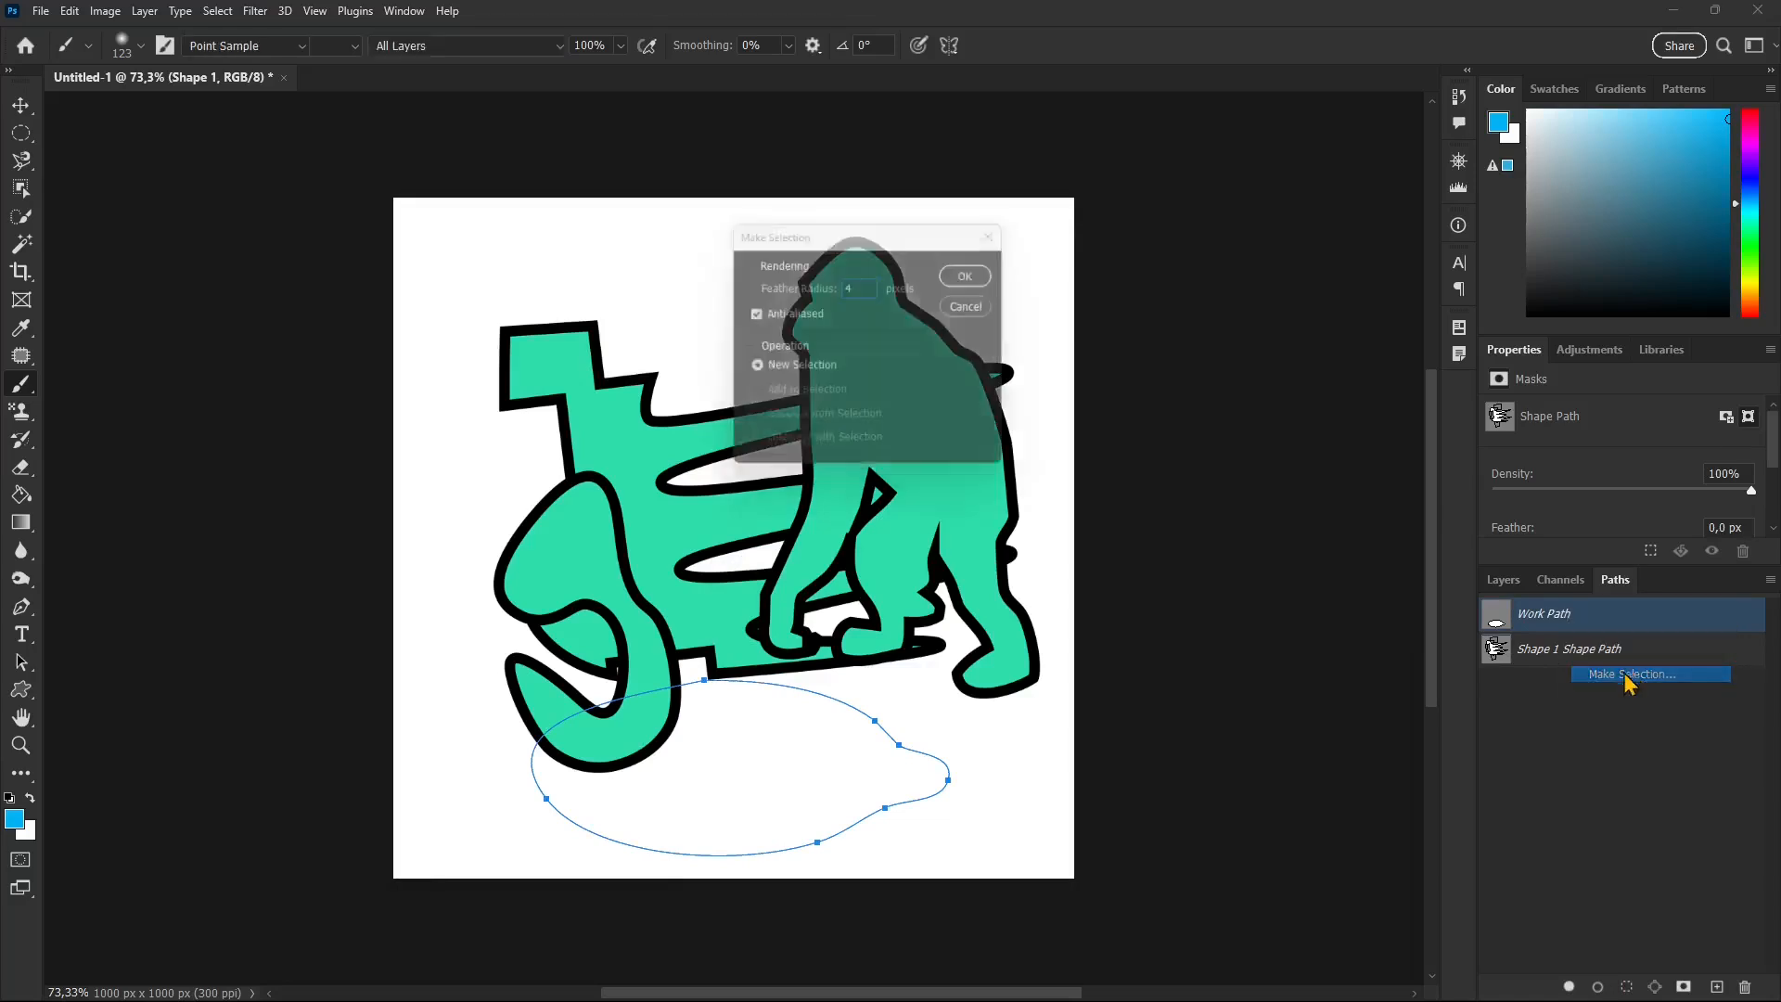
left_click(976, 305)
right_click(1603, 616)
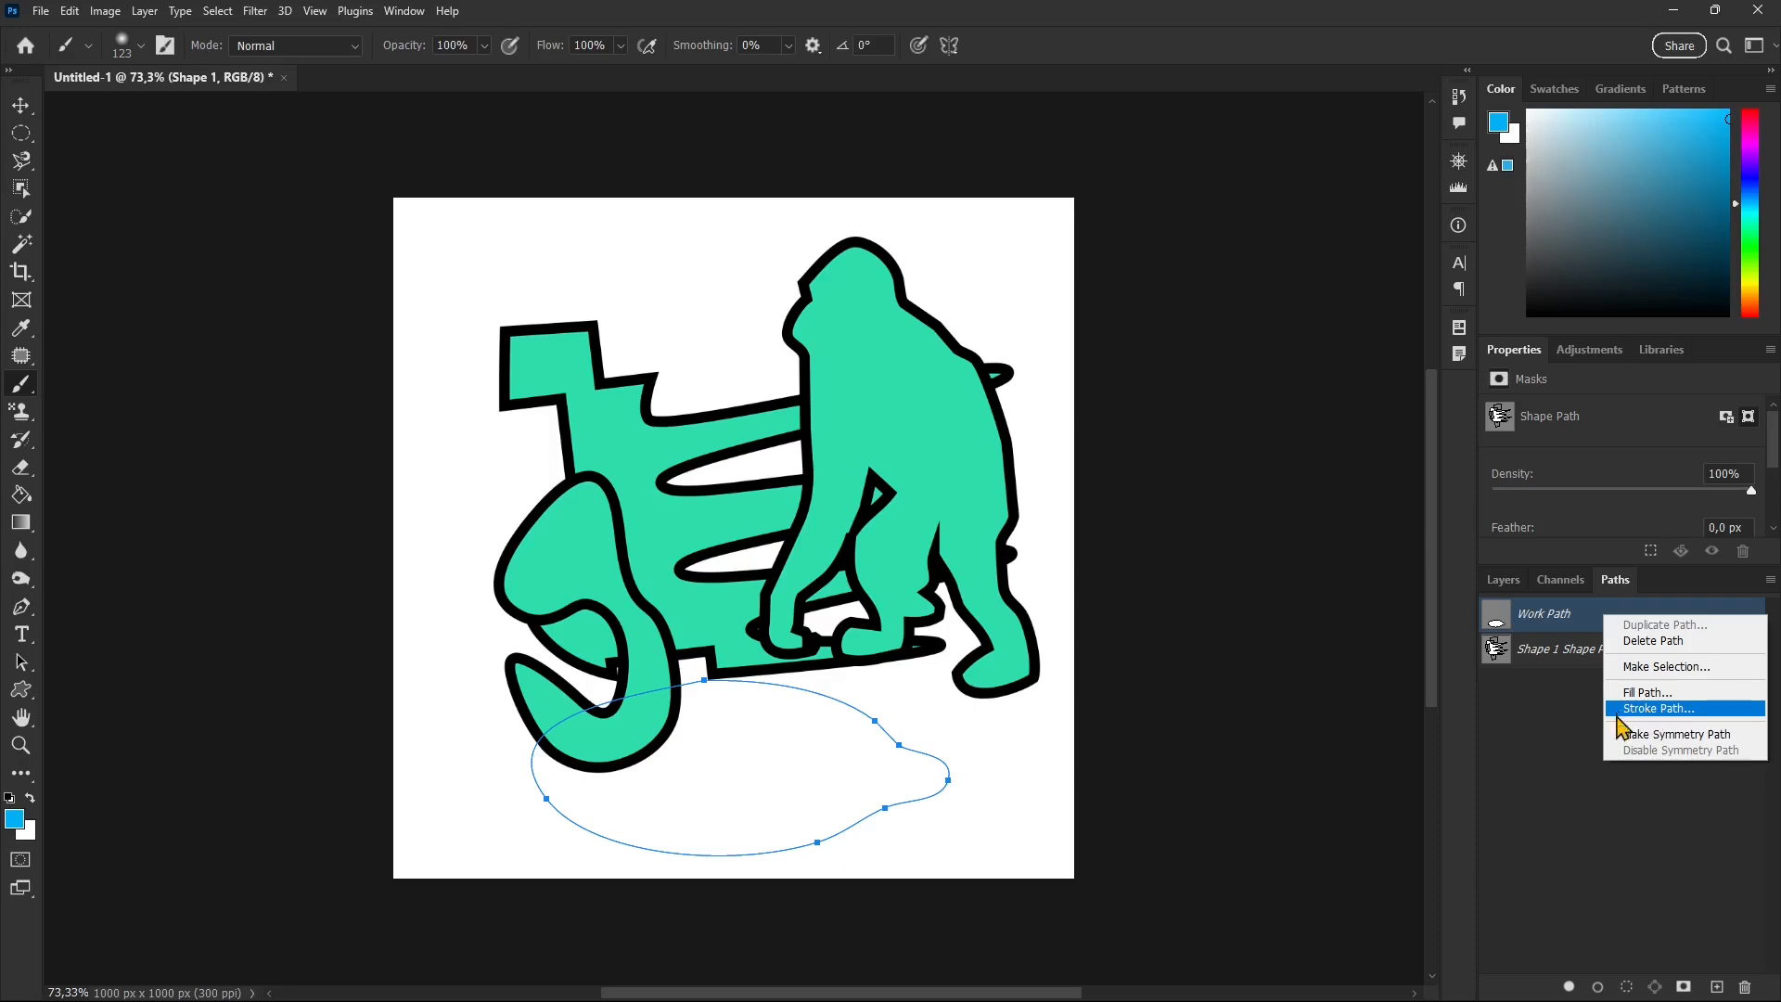
left_click(1575, 874)
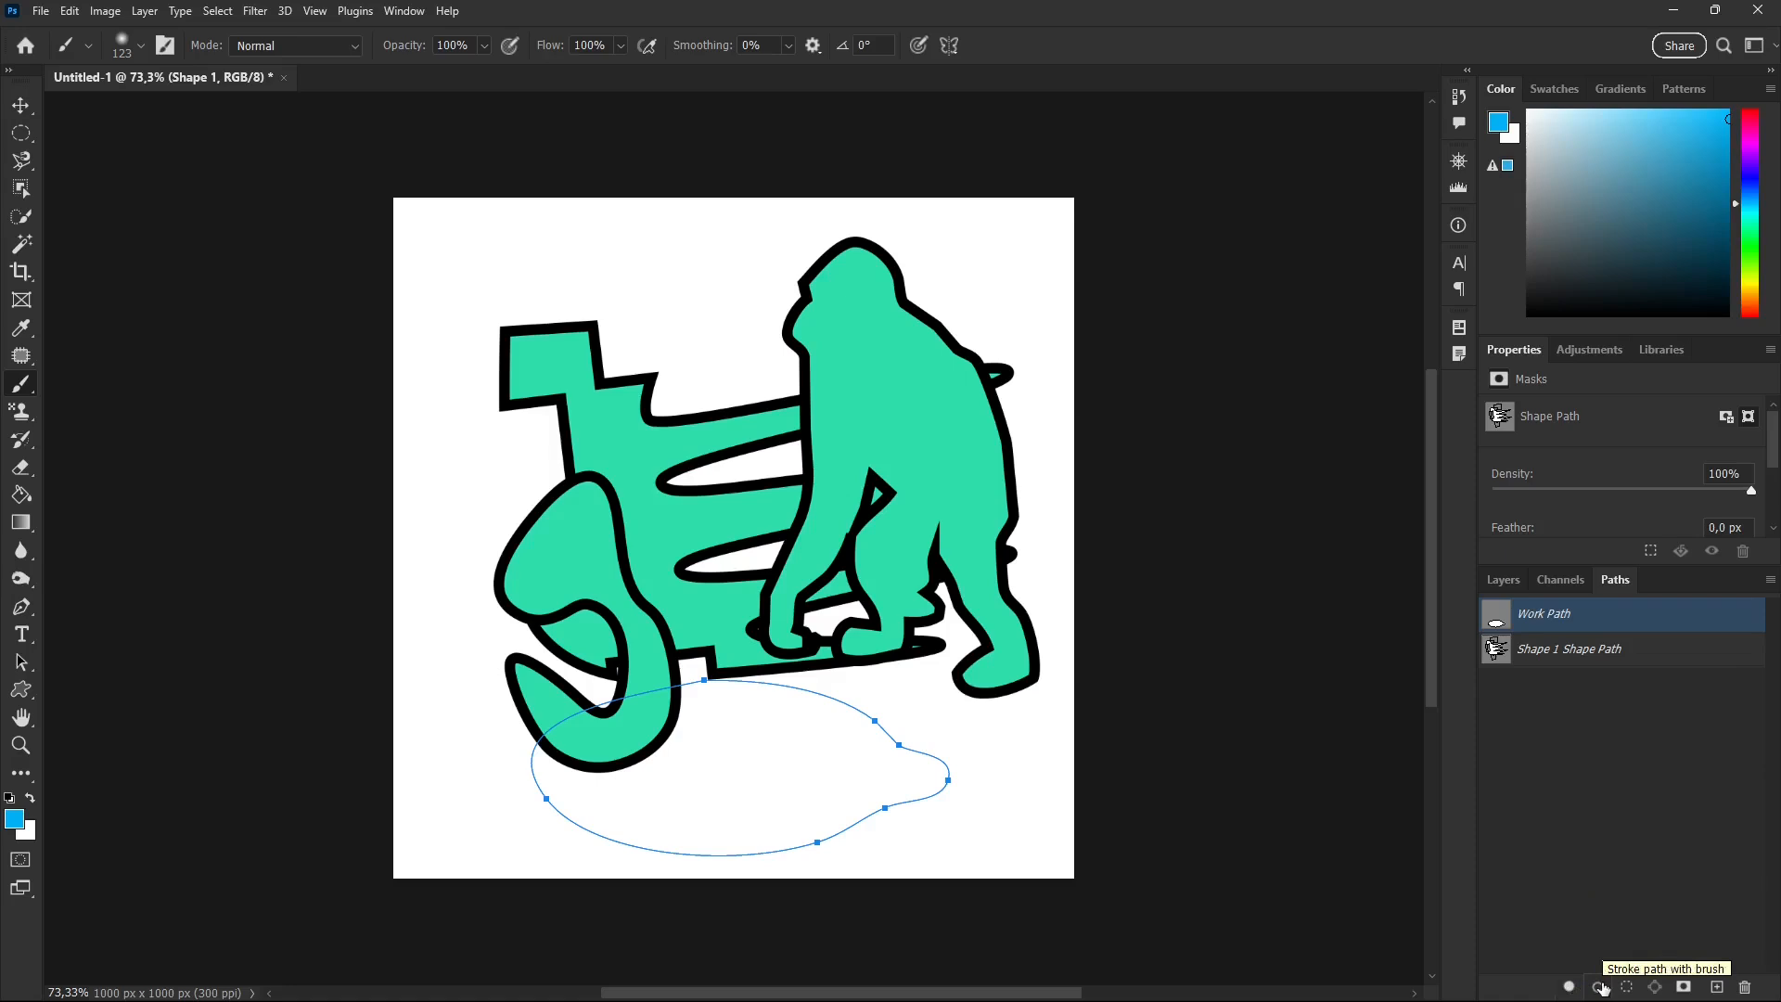
Step: Add a layer mask to the Shape 1 layer and create a new empty path, checking the mask in the layer list
left_click(1685, 995)
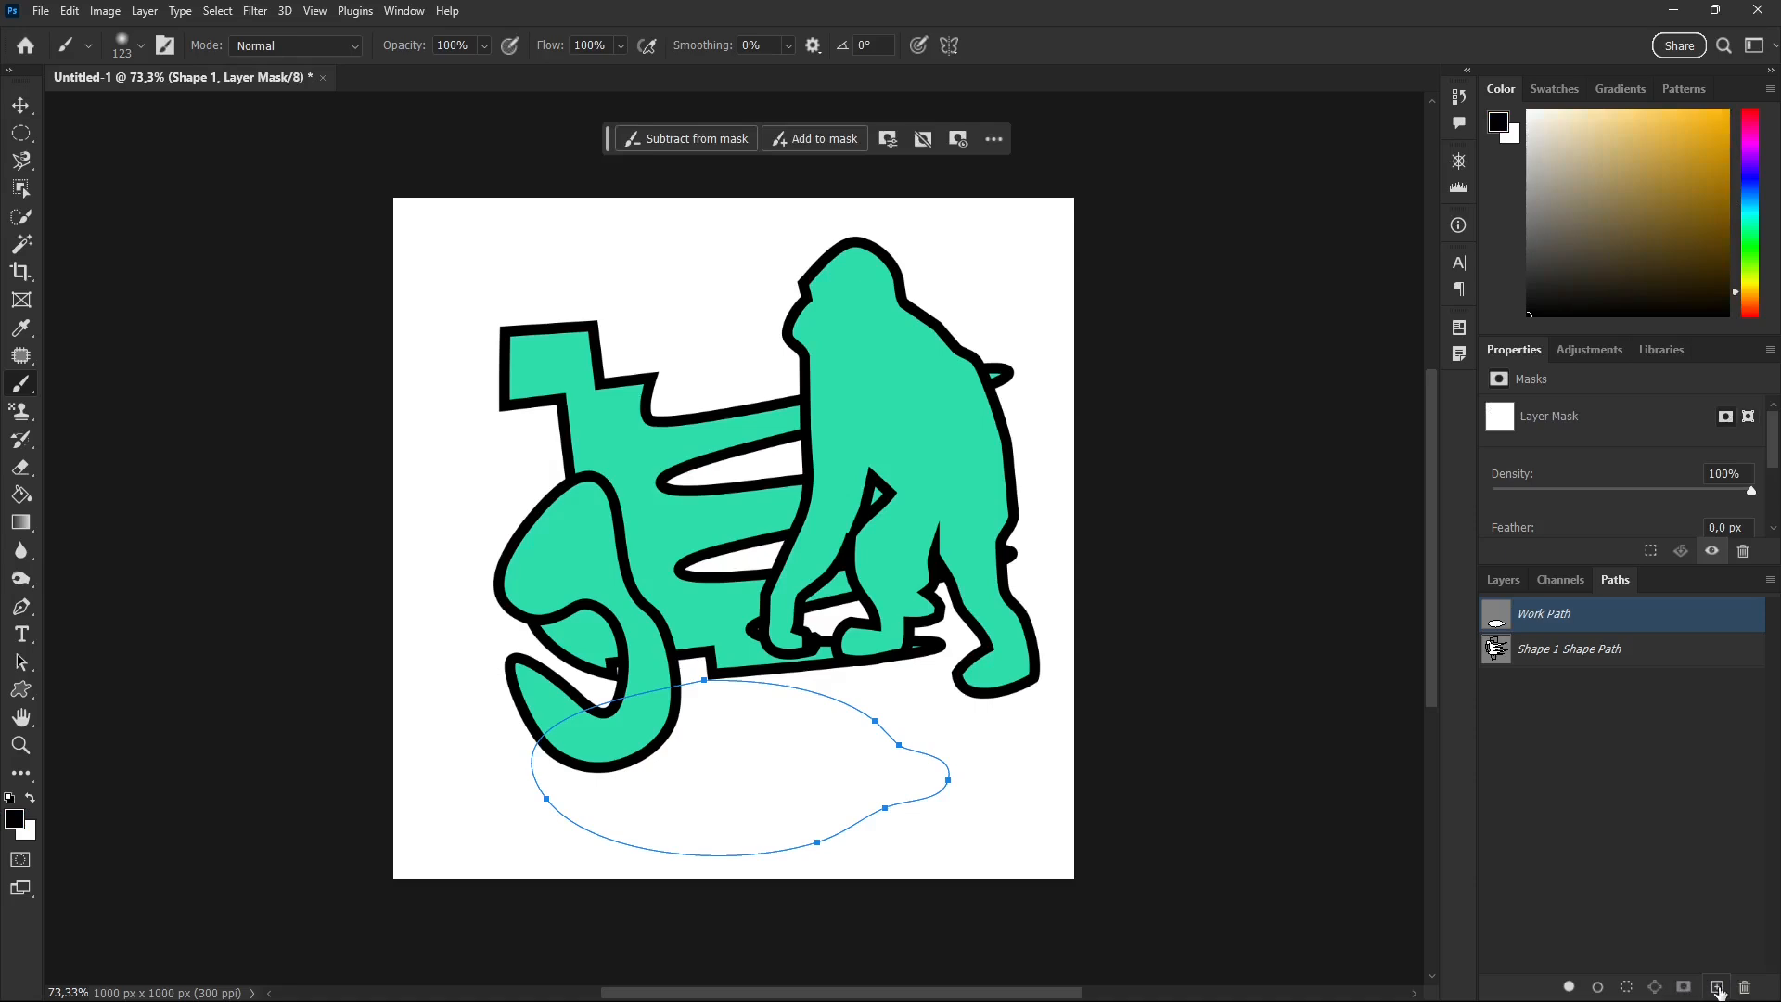
left_click(1718, 990)
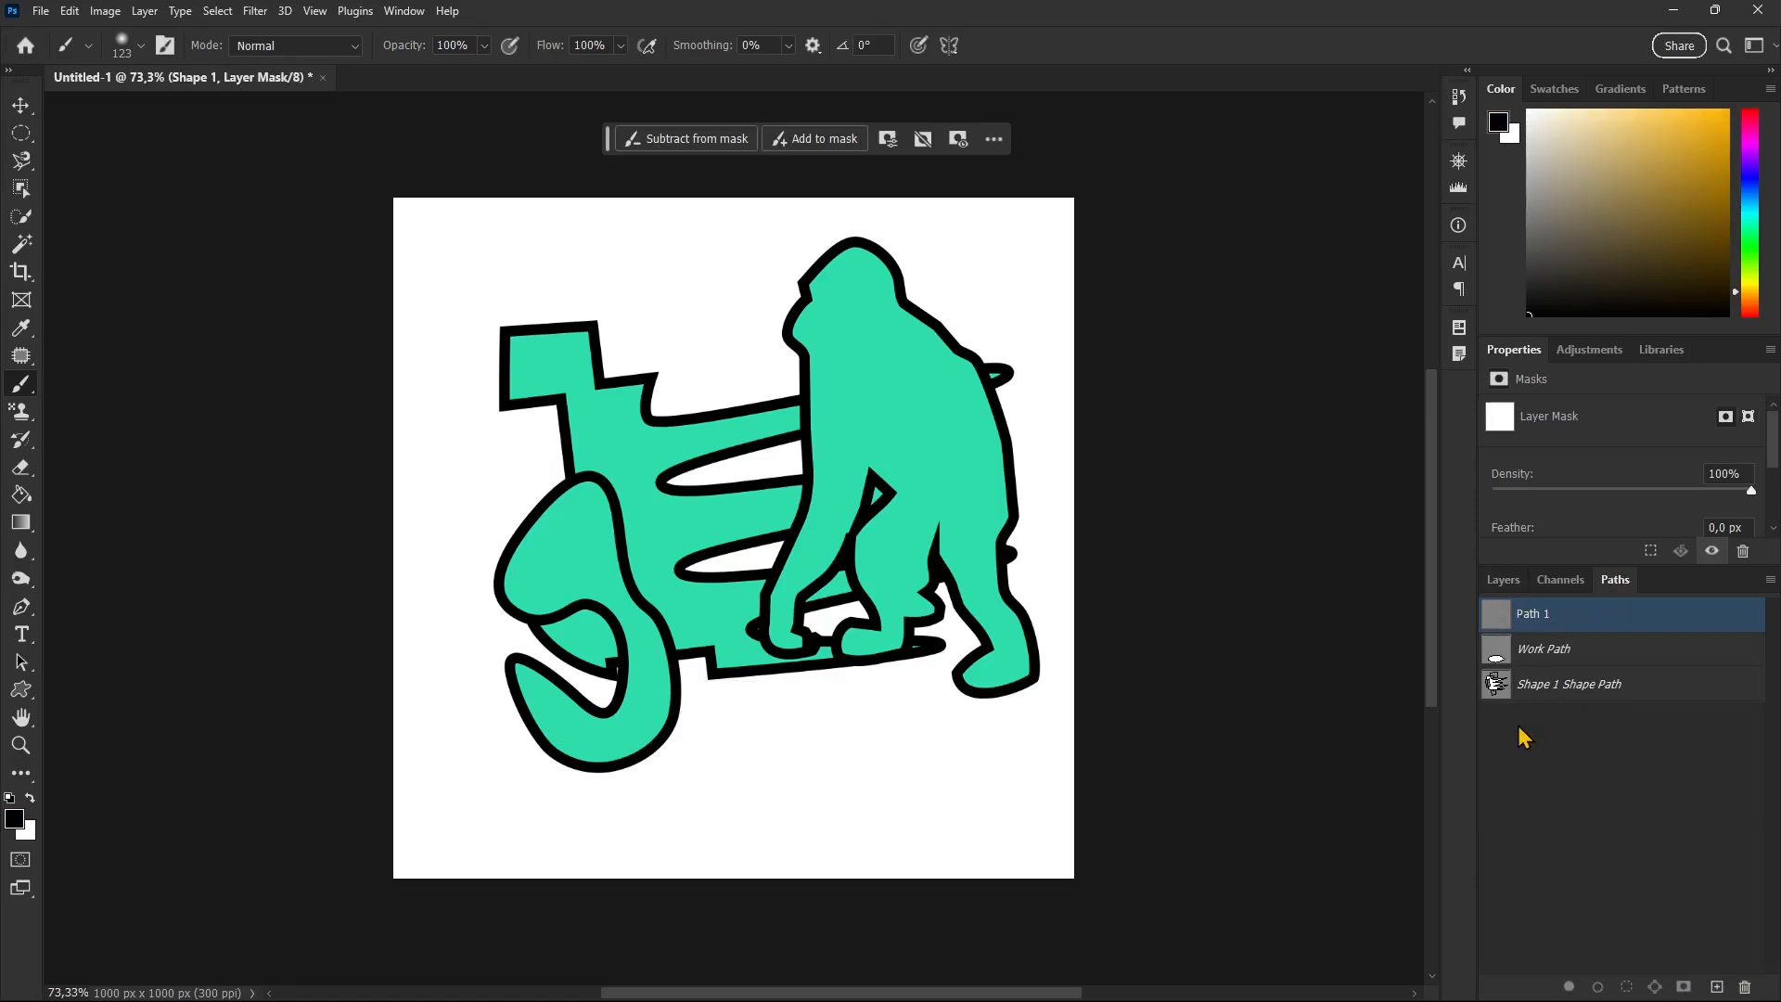
left_click(1503, 580)
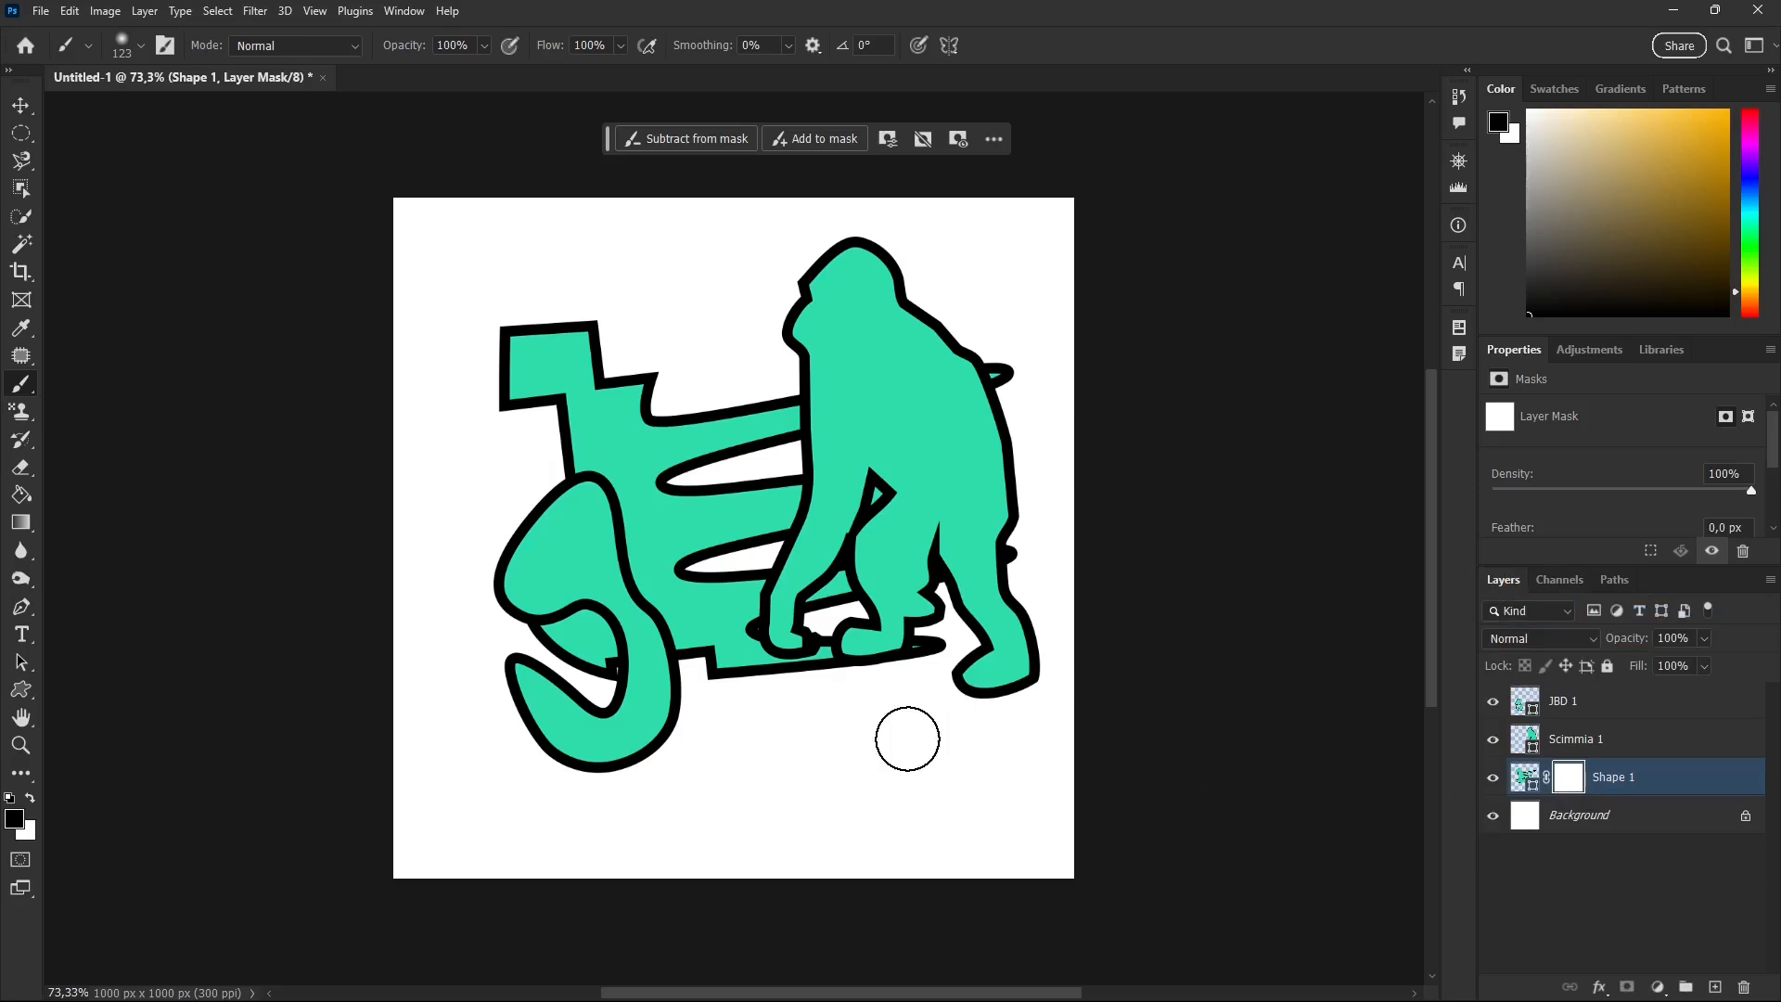
left_click(1565, 582)
left_click(1614, 581)
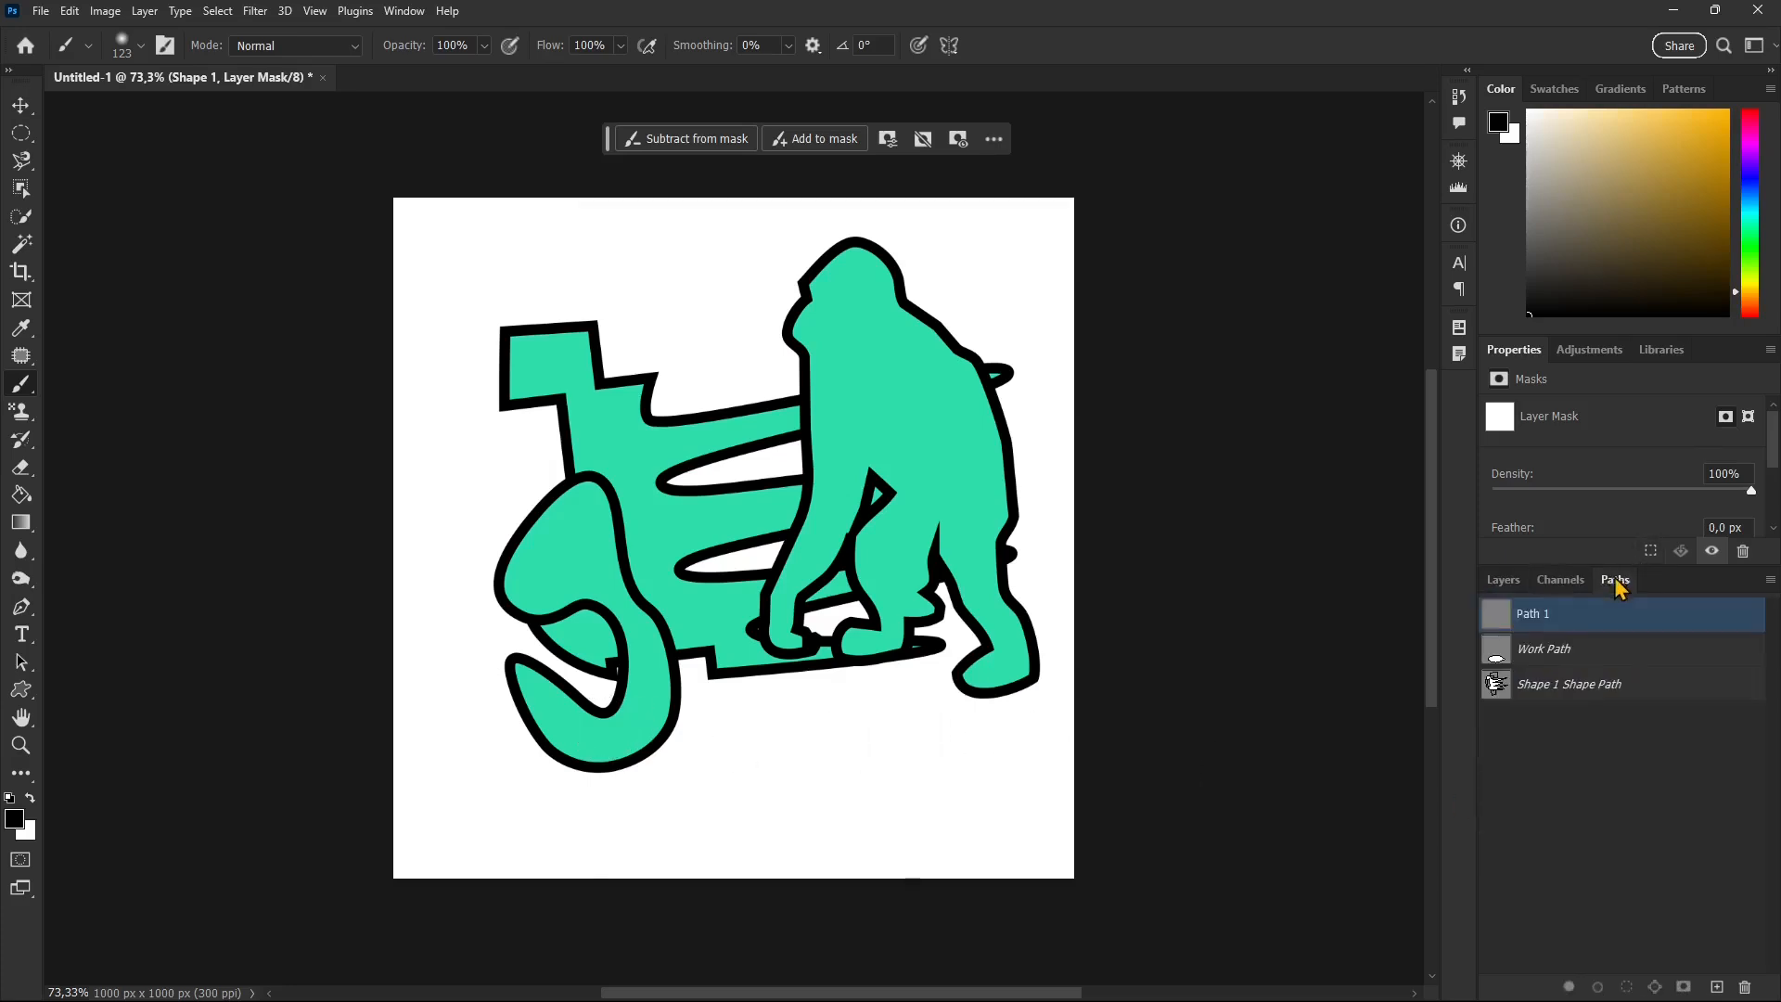
Step: Select the Work Path and open its Fill Path settings with the fill contents choices
left_click(1545, 664)
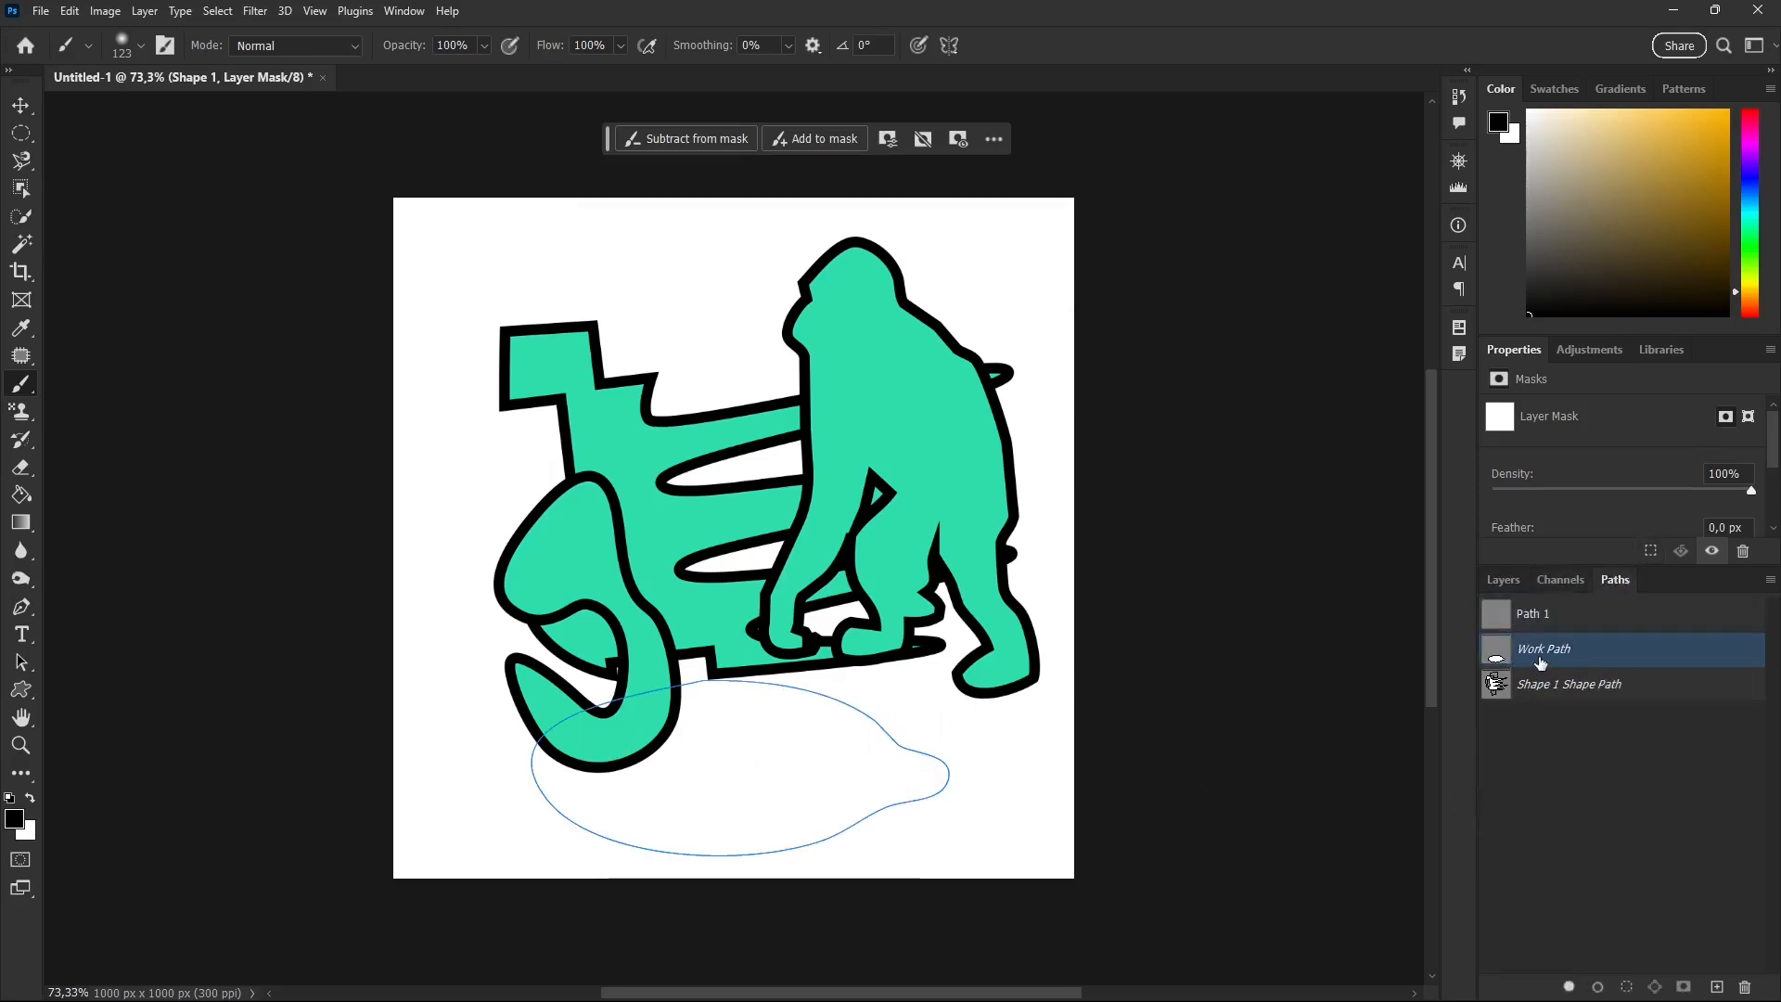
right_click(1535, 663)
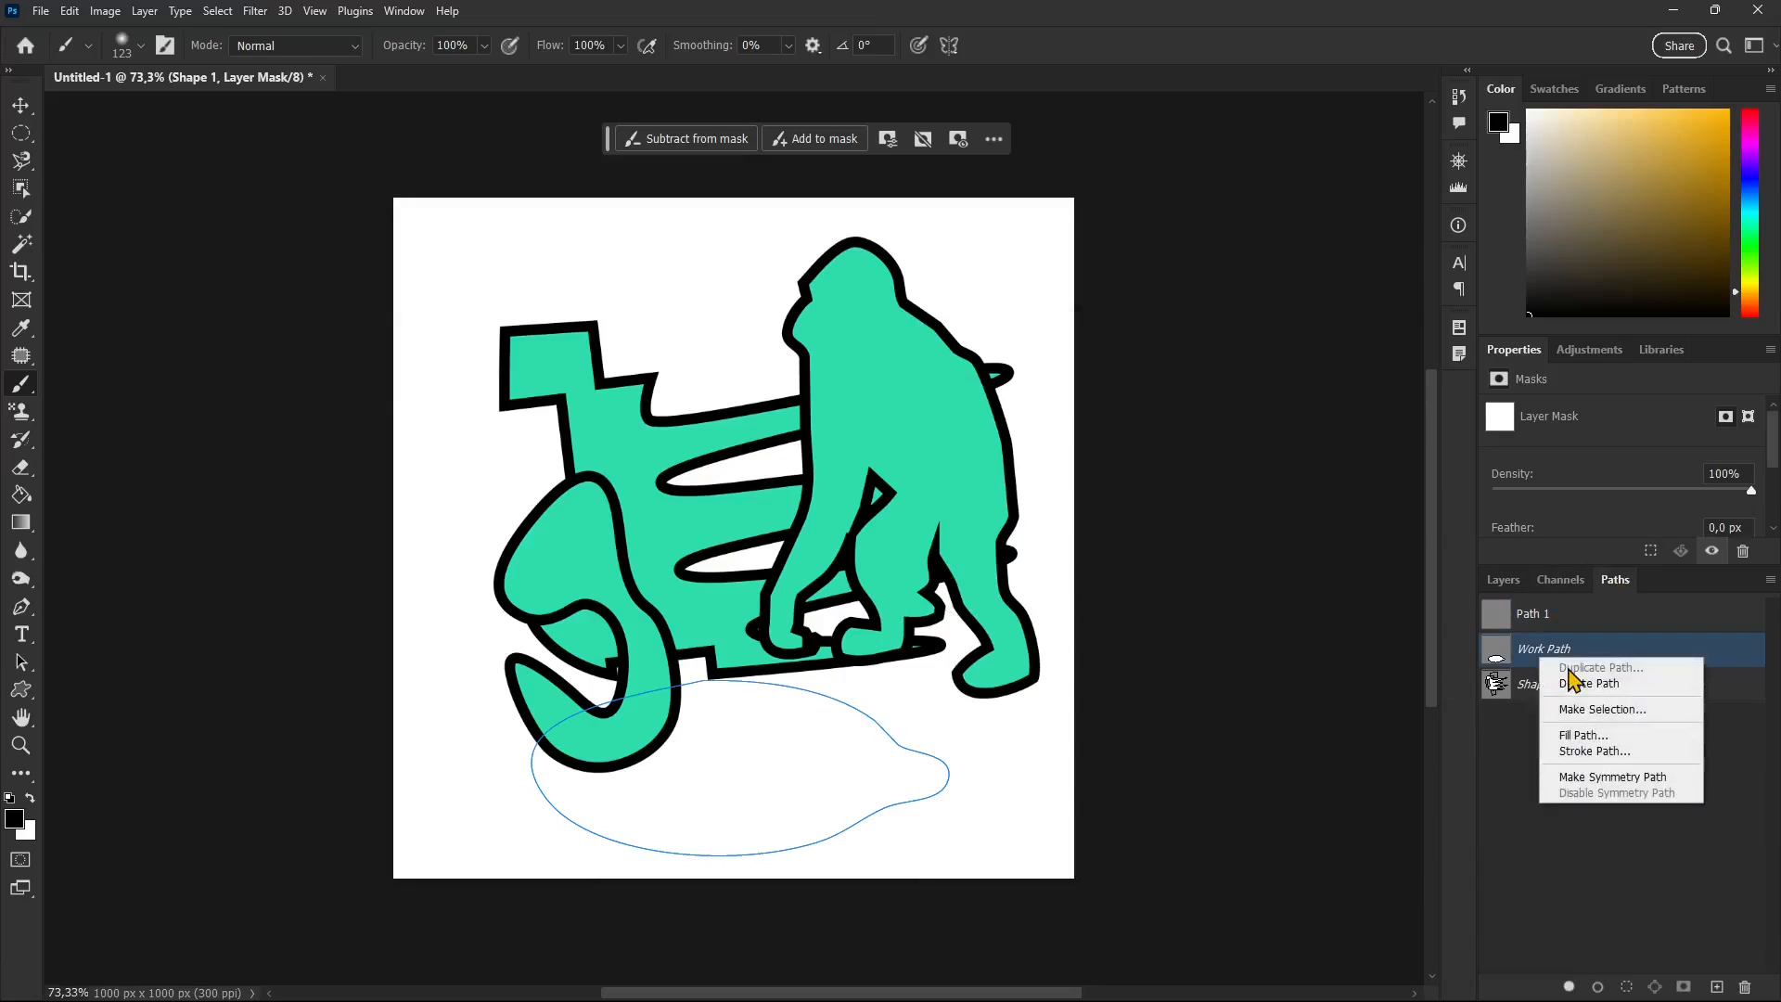
left_click(1596, 735)
left_click(944, 263)
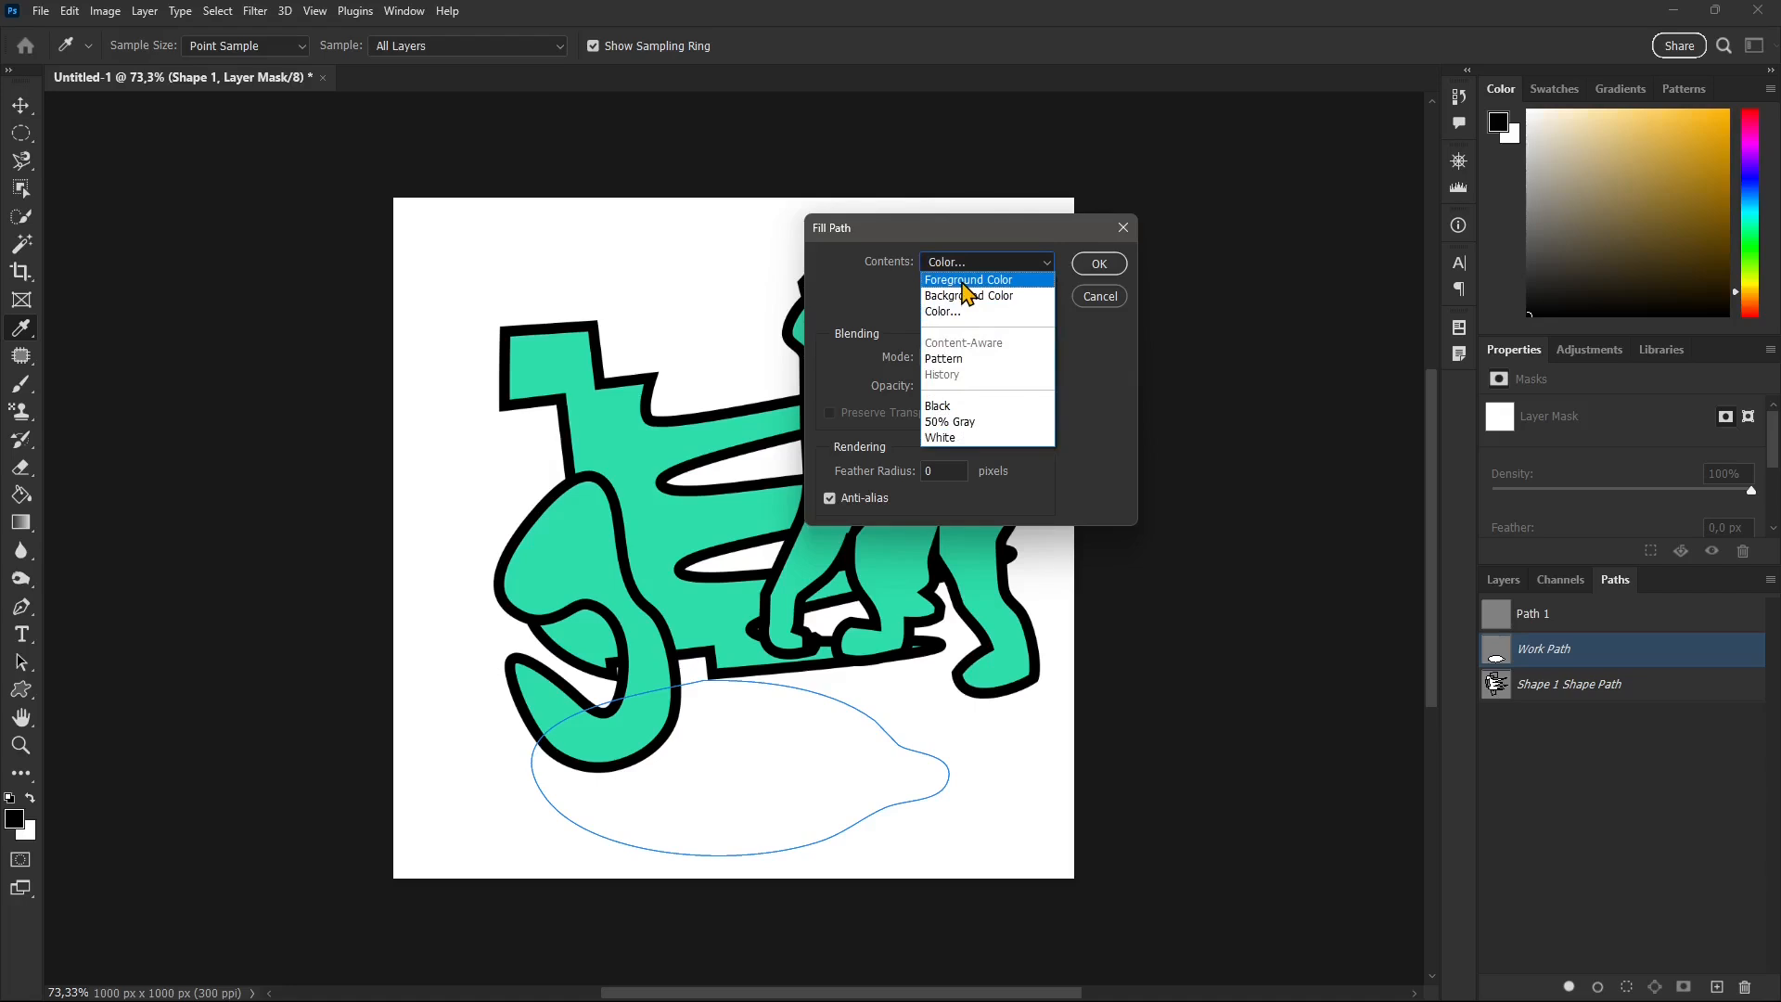
Step: Fill the lemon-shaped work path with Black on the Shape 1 layer mask
left_click(966, 283)
left_click(969, 263)
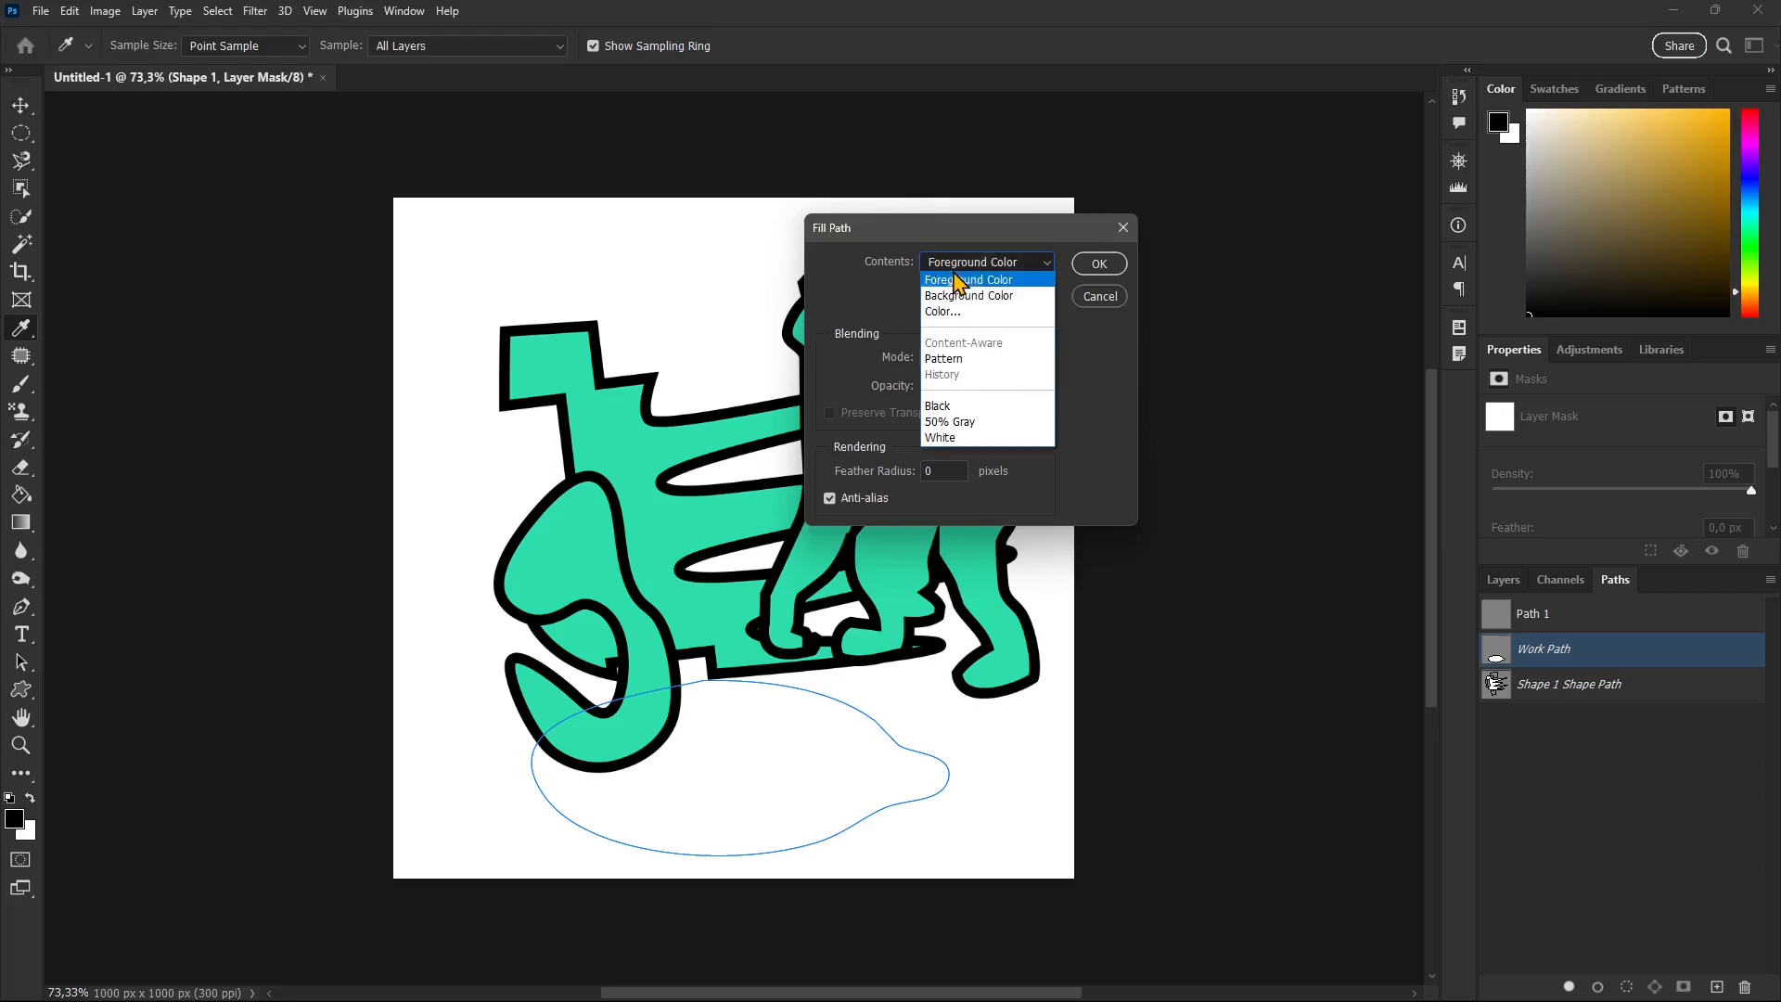
left_click(960, 407)
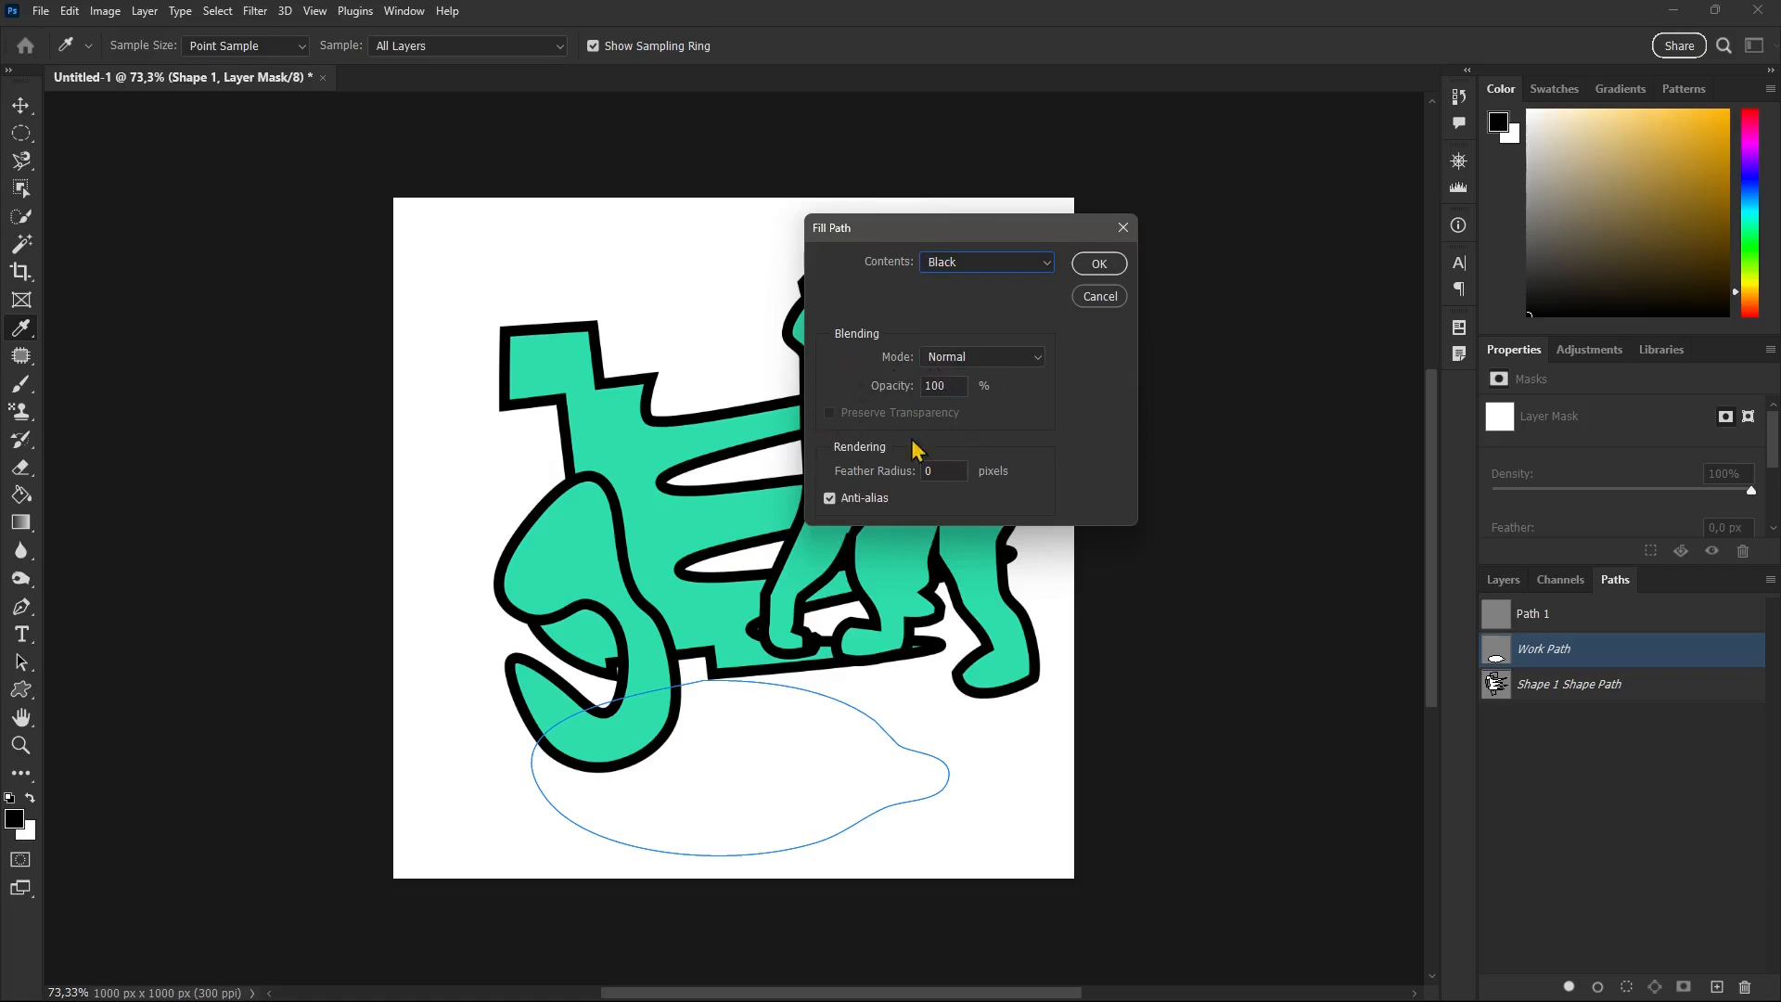
left_click(1098, 264)
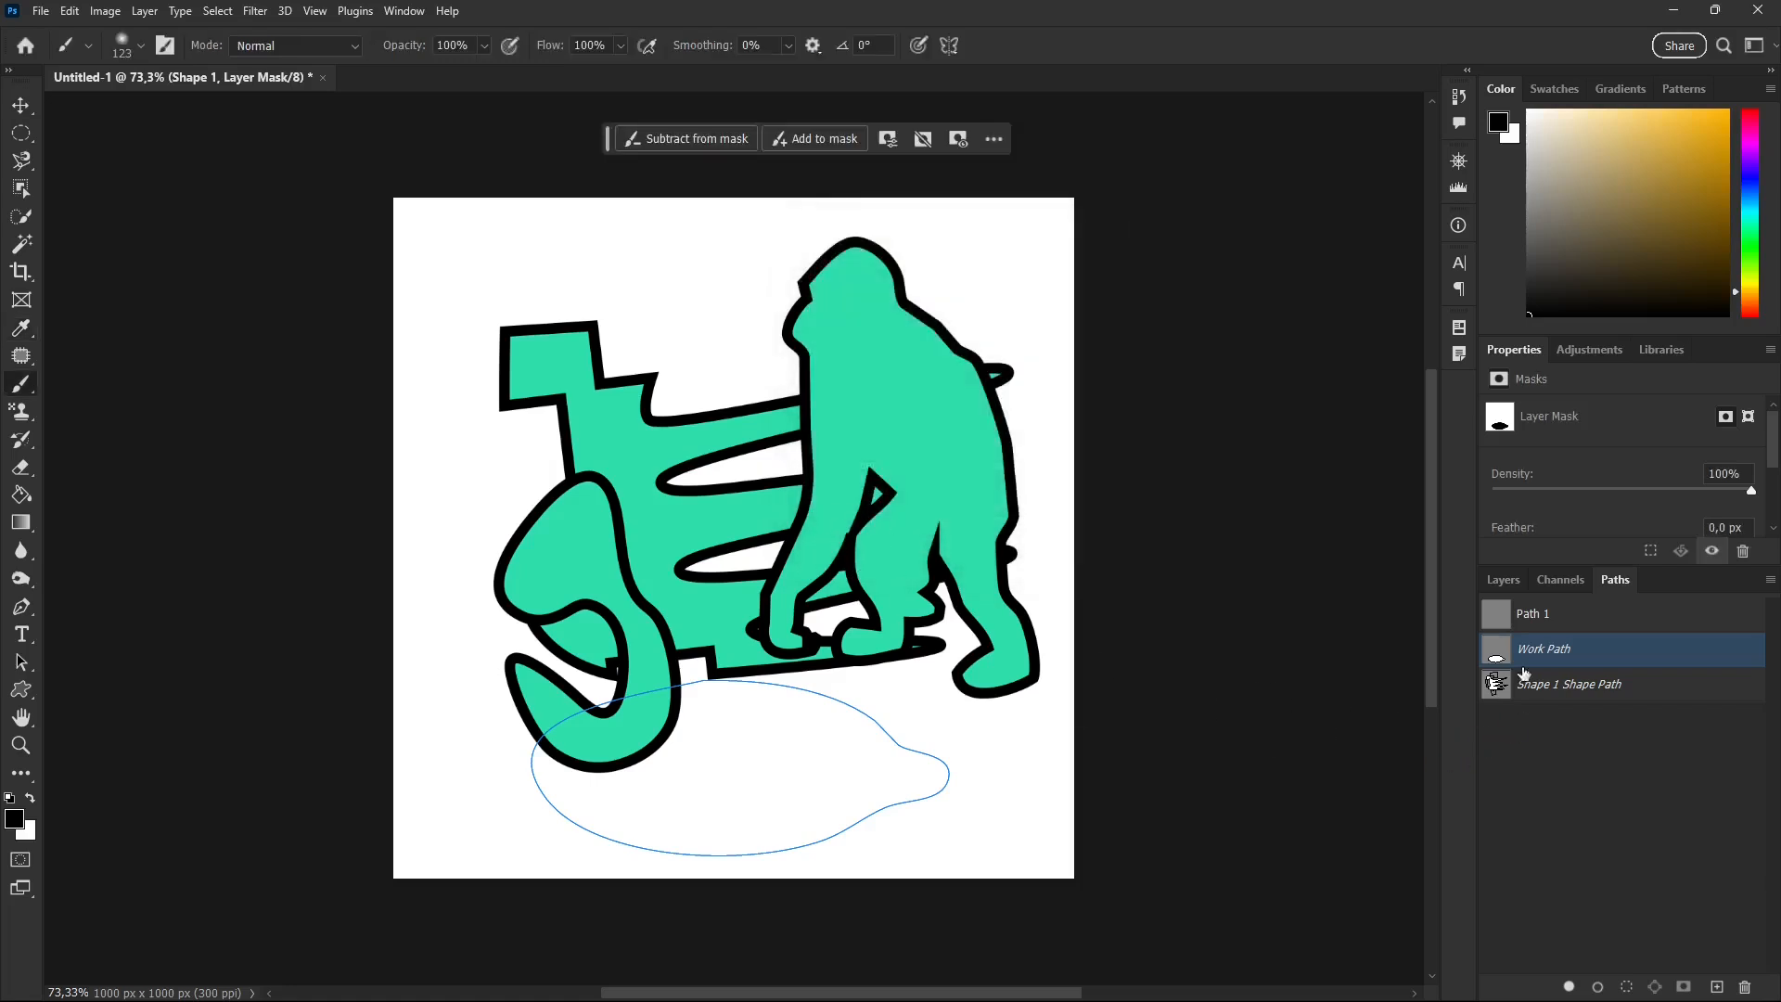
Step: Examine the layers with the Shape 1 mask, and compare Path 1, Work Path and Shape 1 Shape Path
left_click(1503, 580)
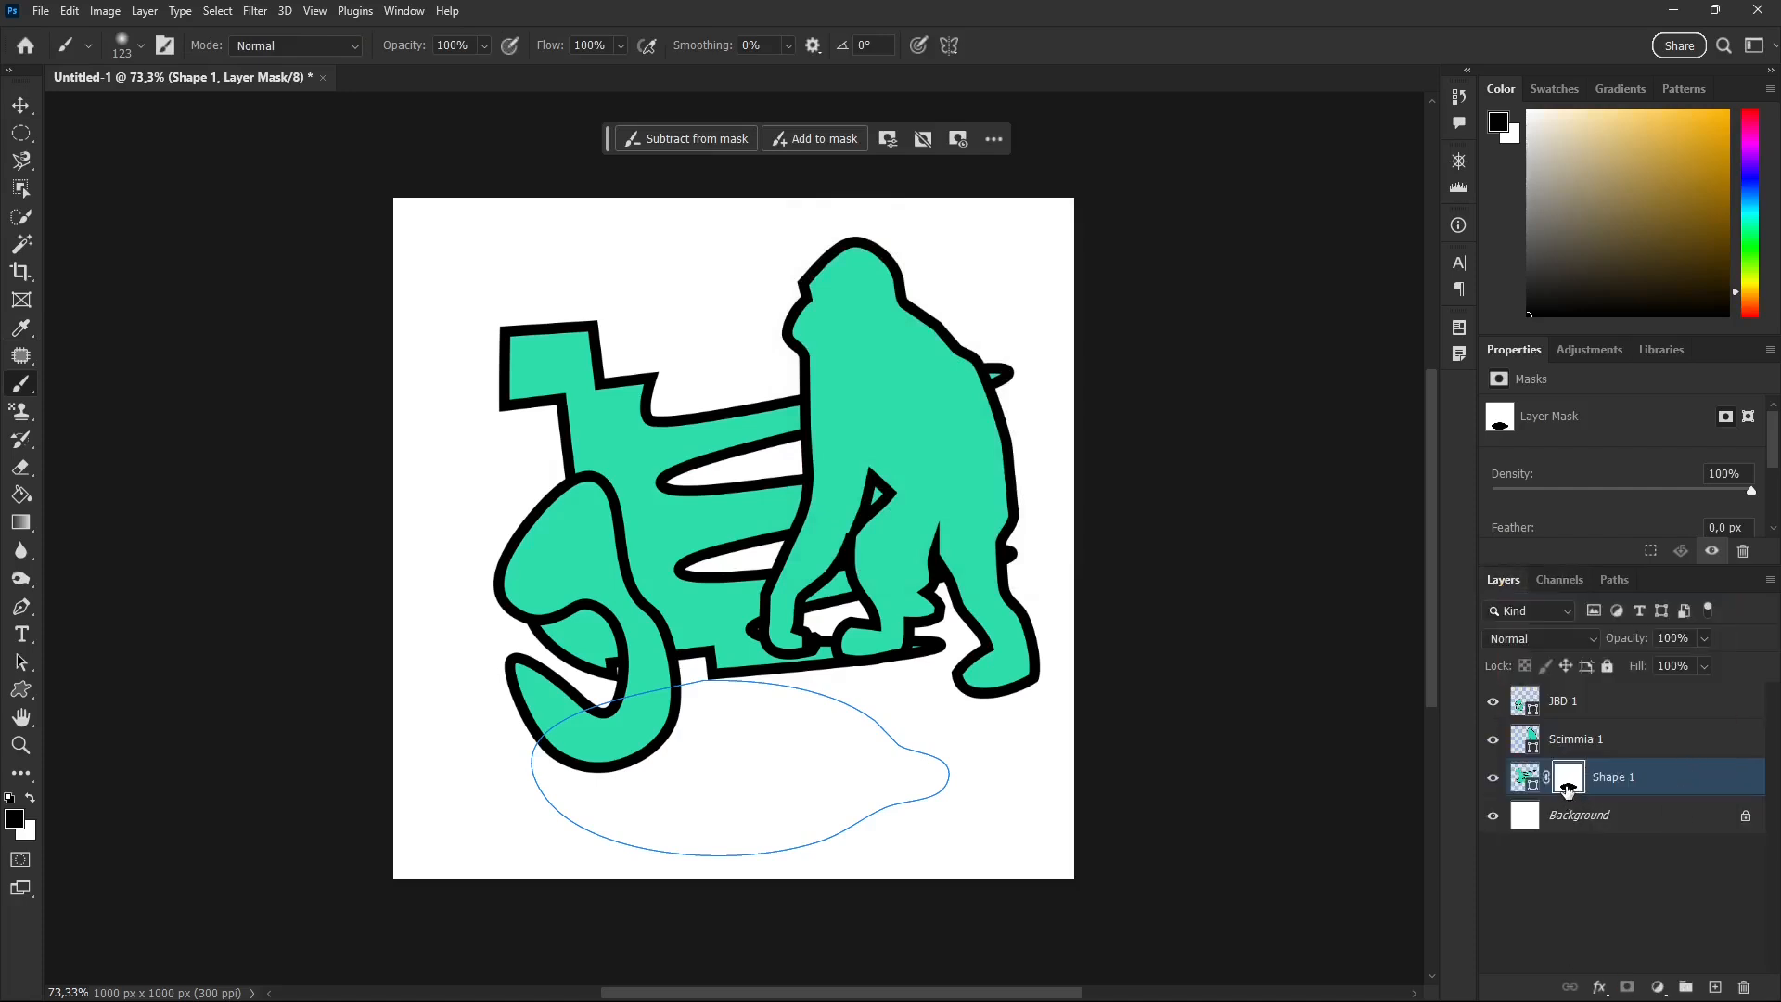
left_click(1630, 868)
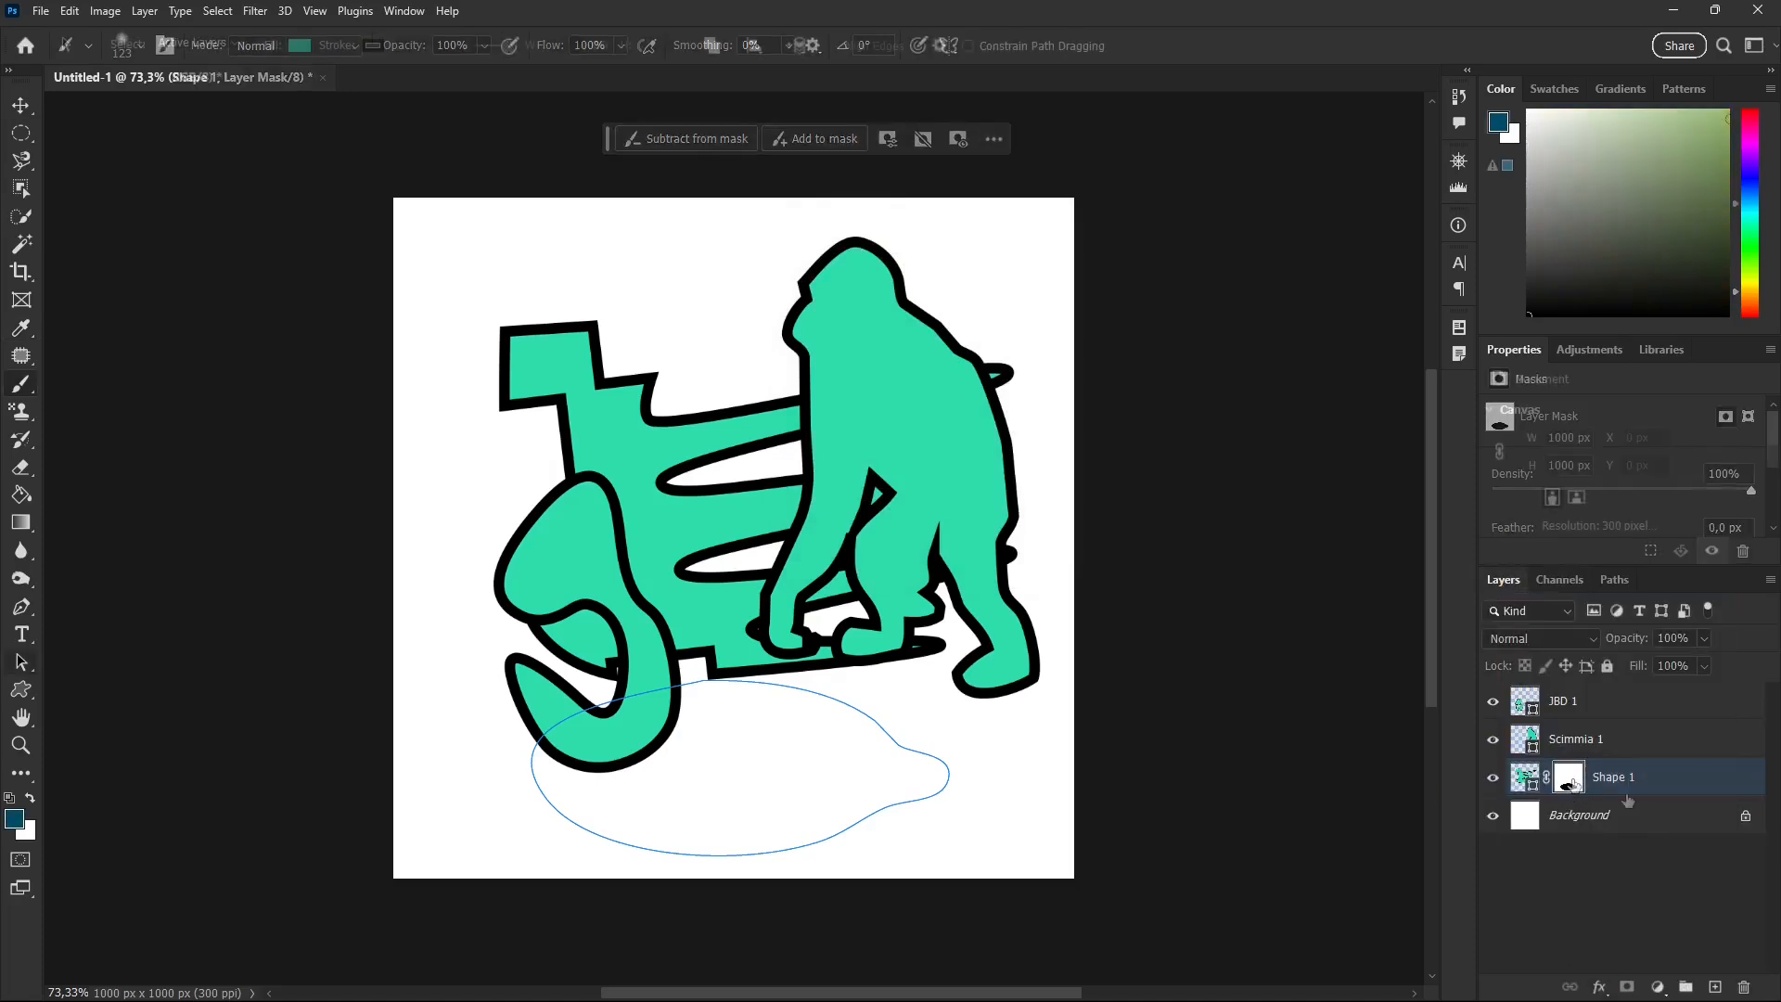
left_click(1583, 705)
left_click(1588, 743)
left_click(1567, 787)
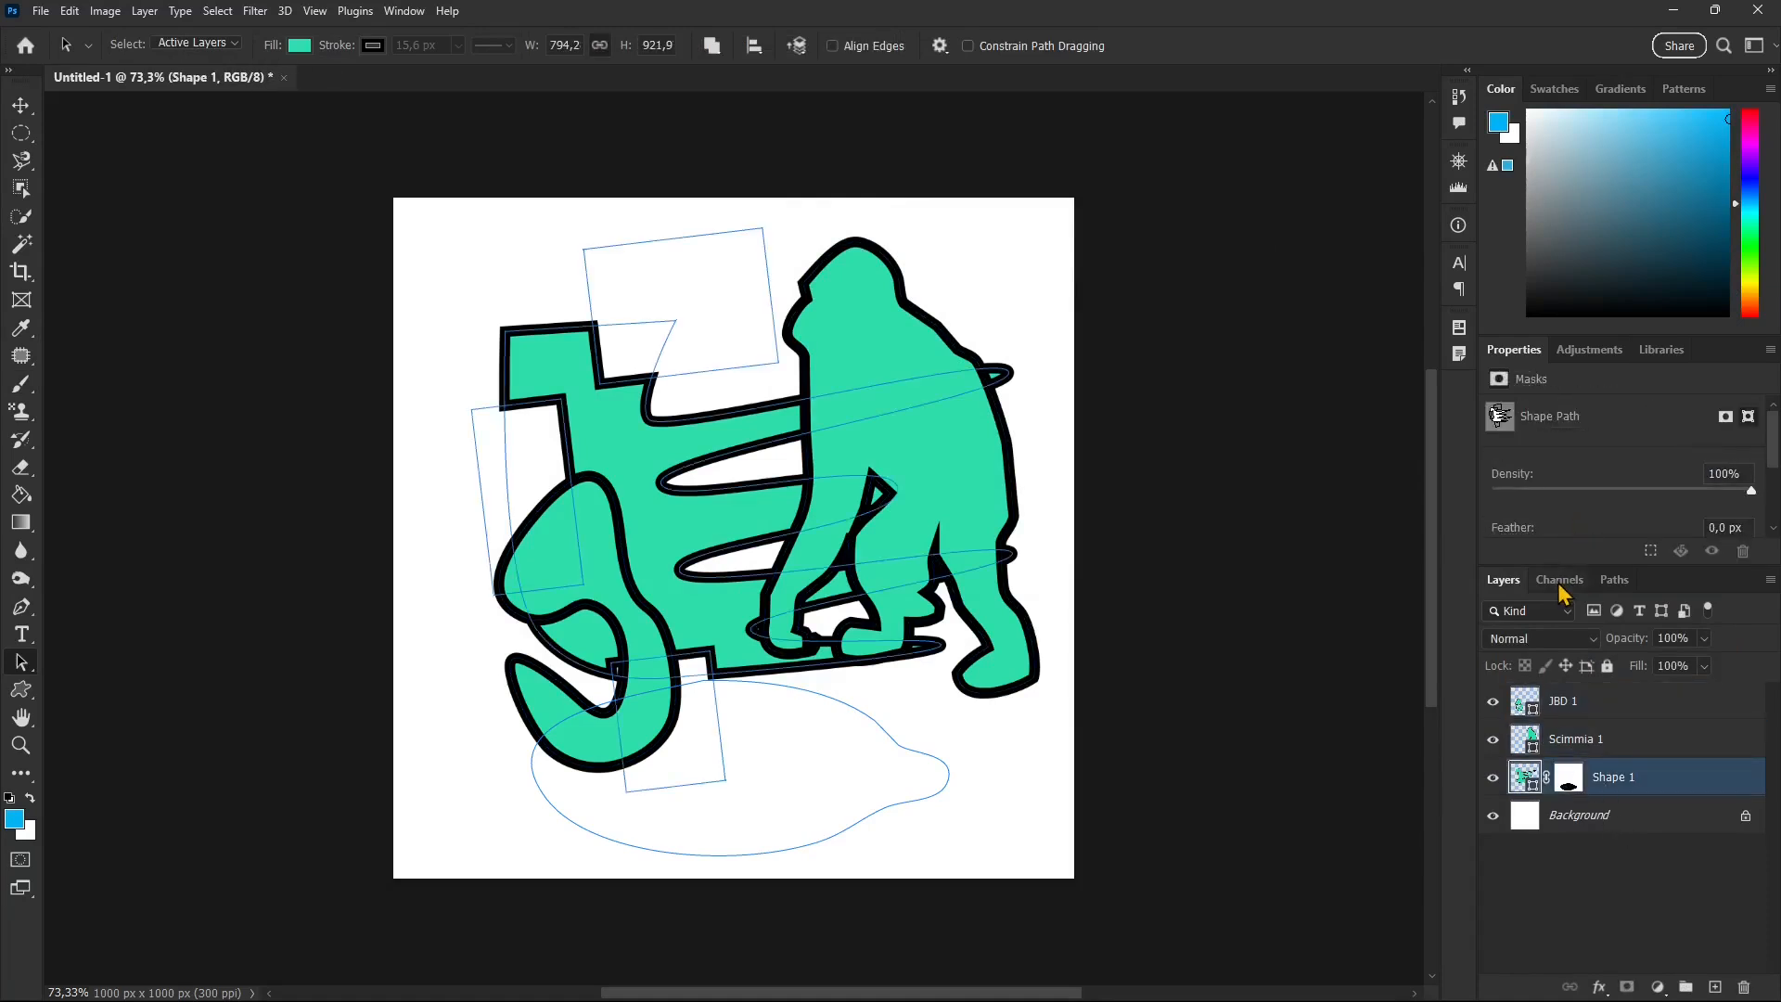
left_click(1612, 579)
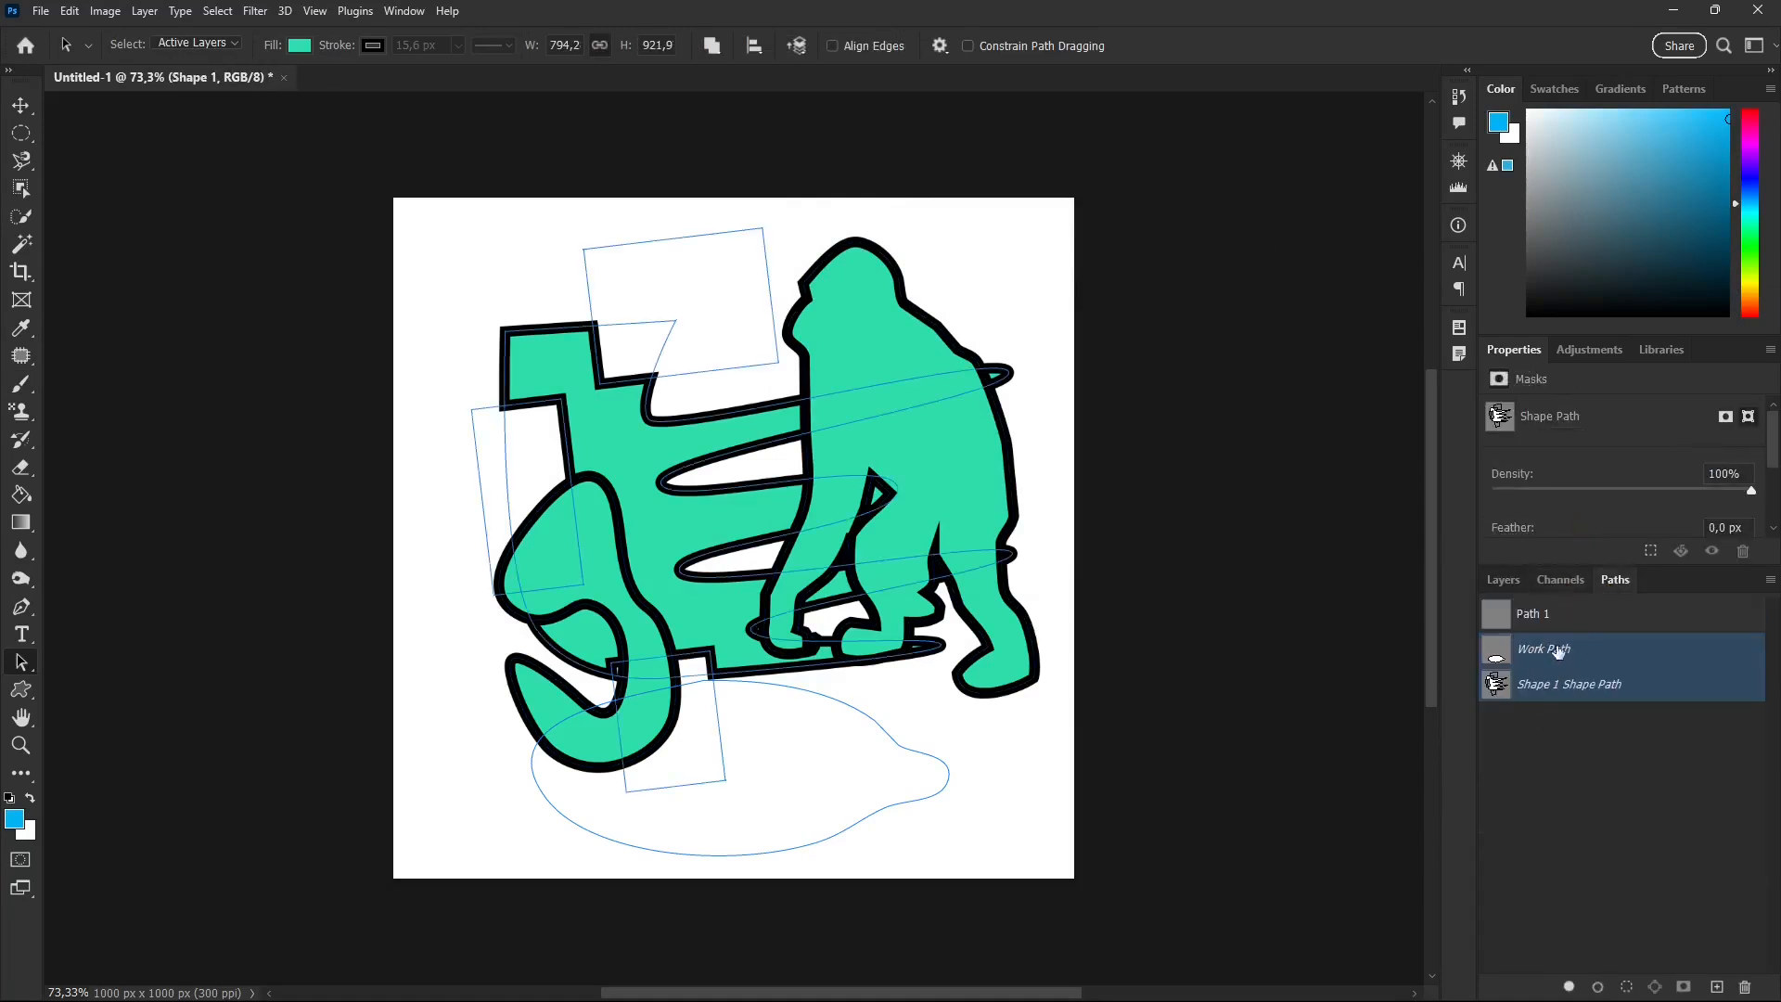
left_click(1544, 622)
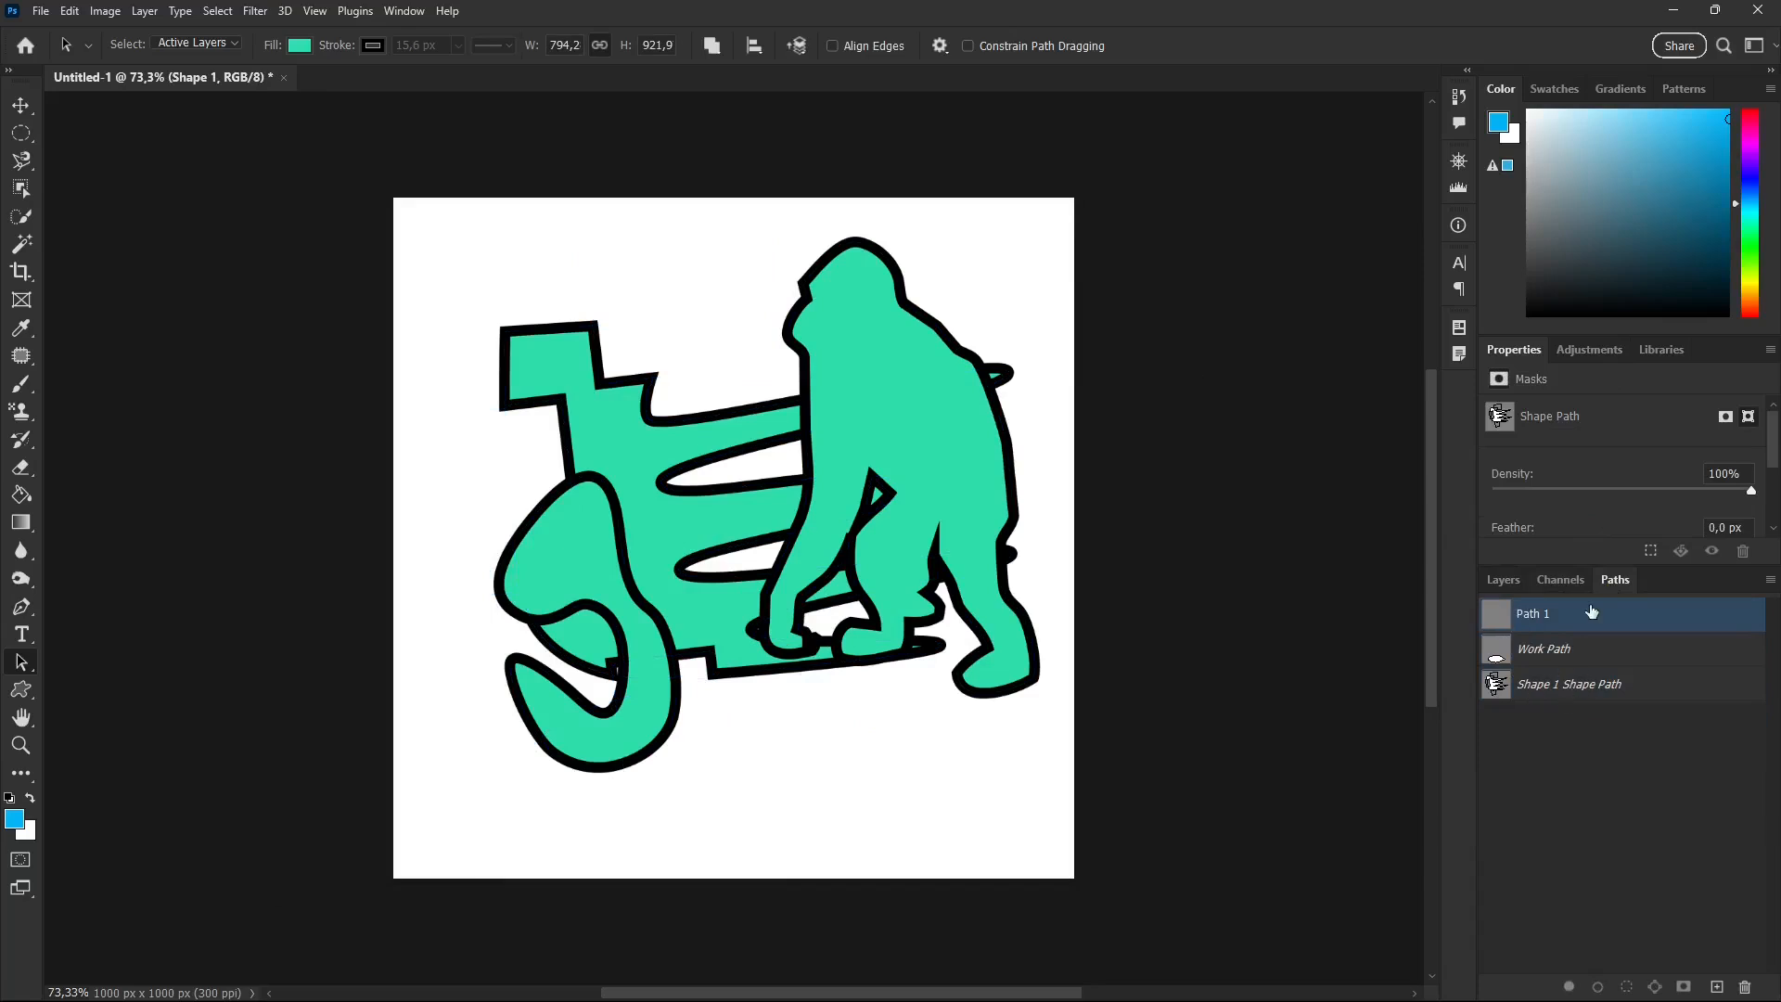
left_click(1557, 687)
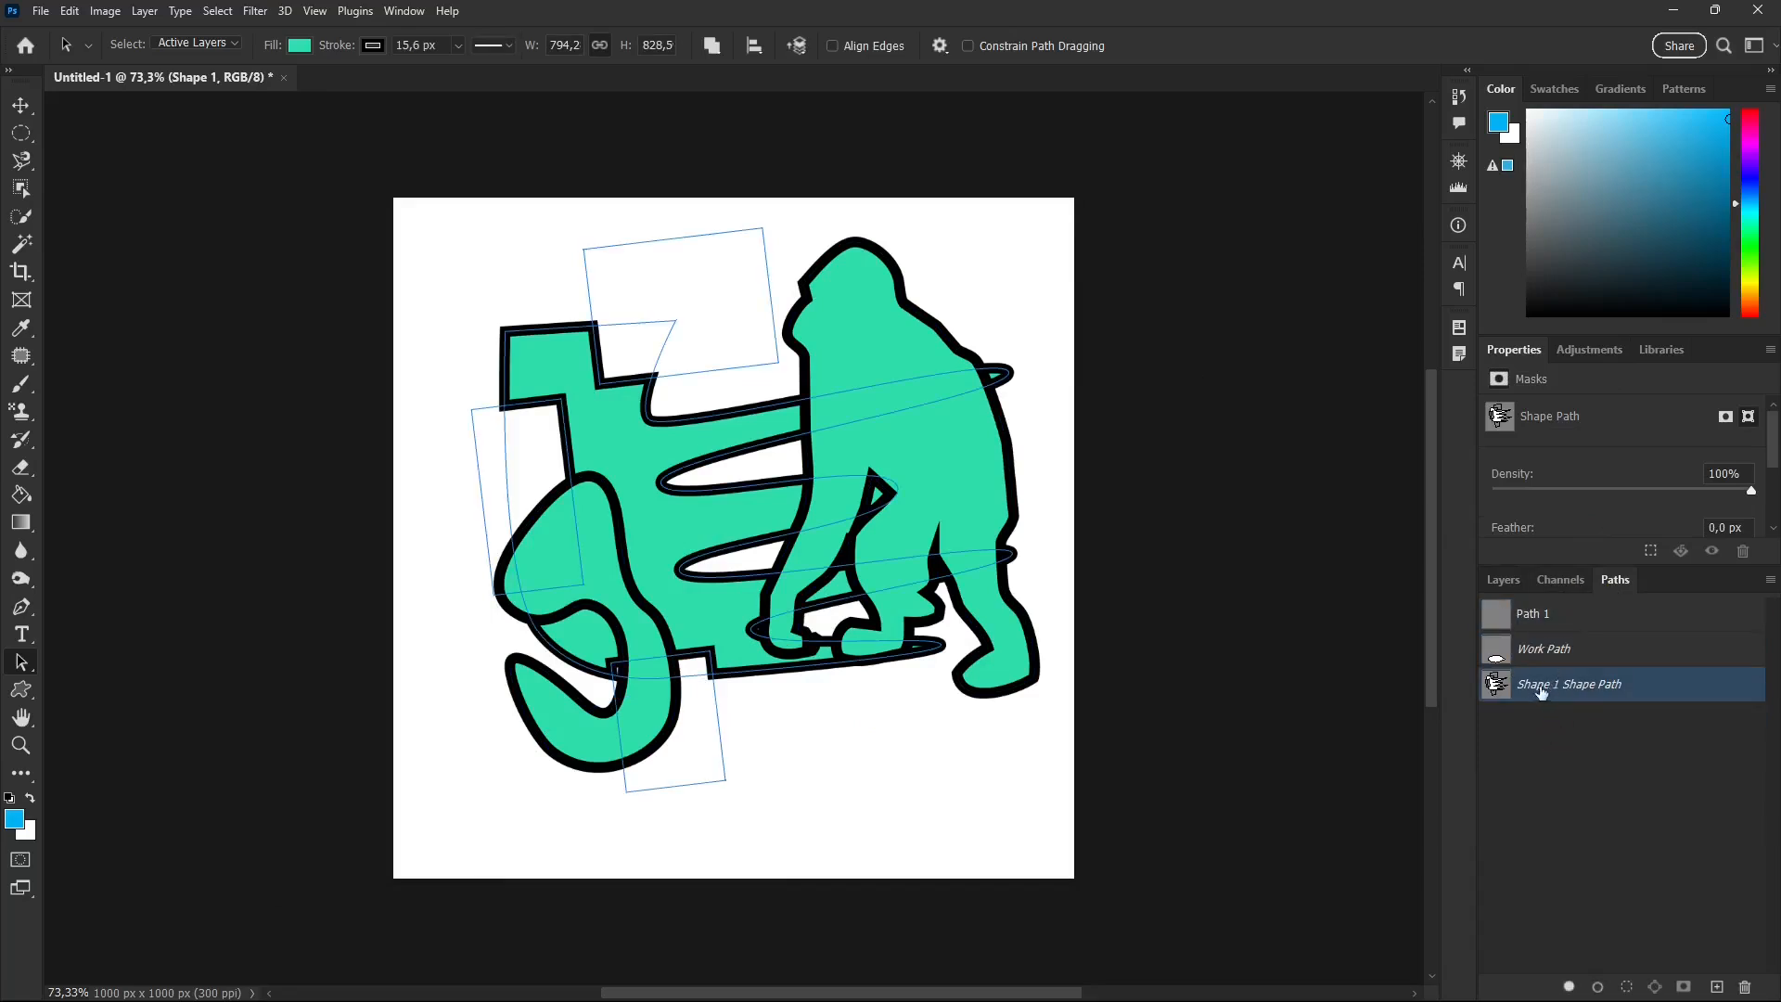
left_click(1539, 615)
left_click(1542, 649)
left_click(1544, 685)
left_click(1542, 613)
left_click(1545, 649)
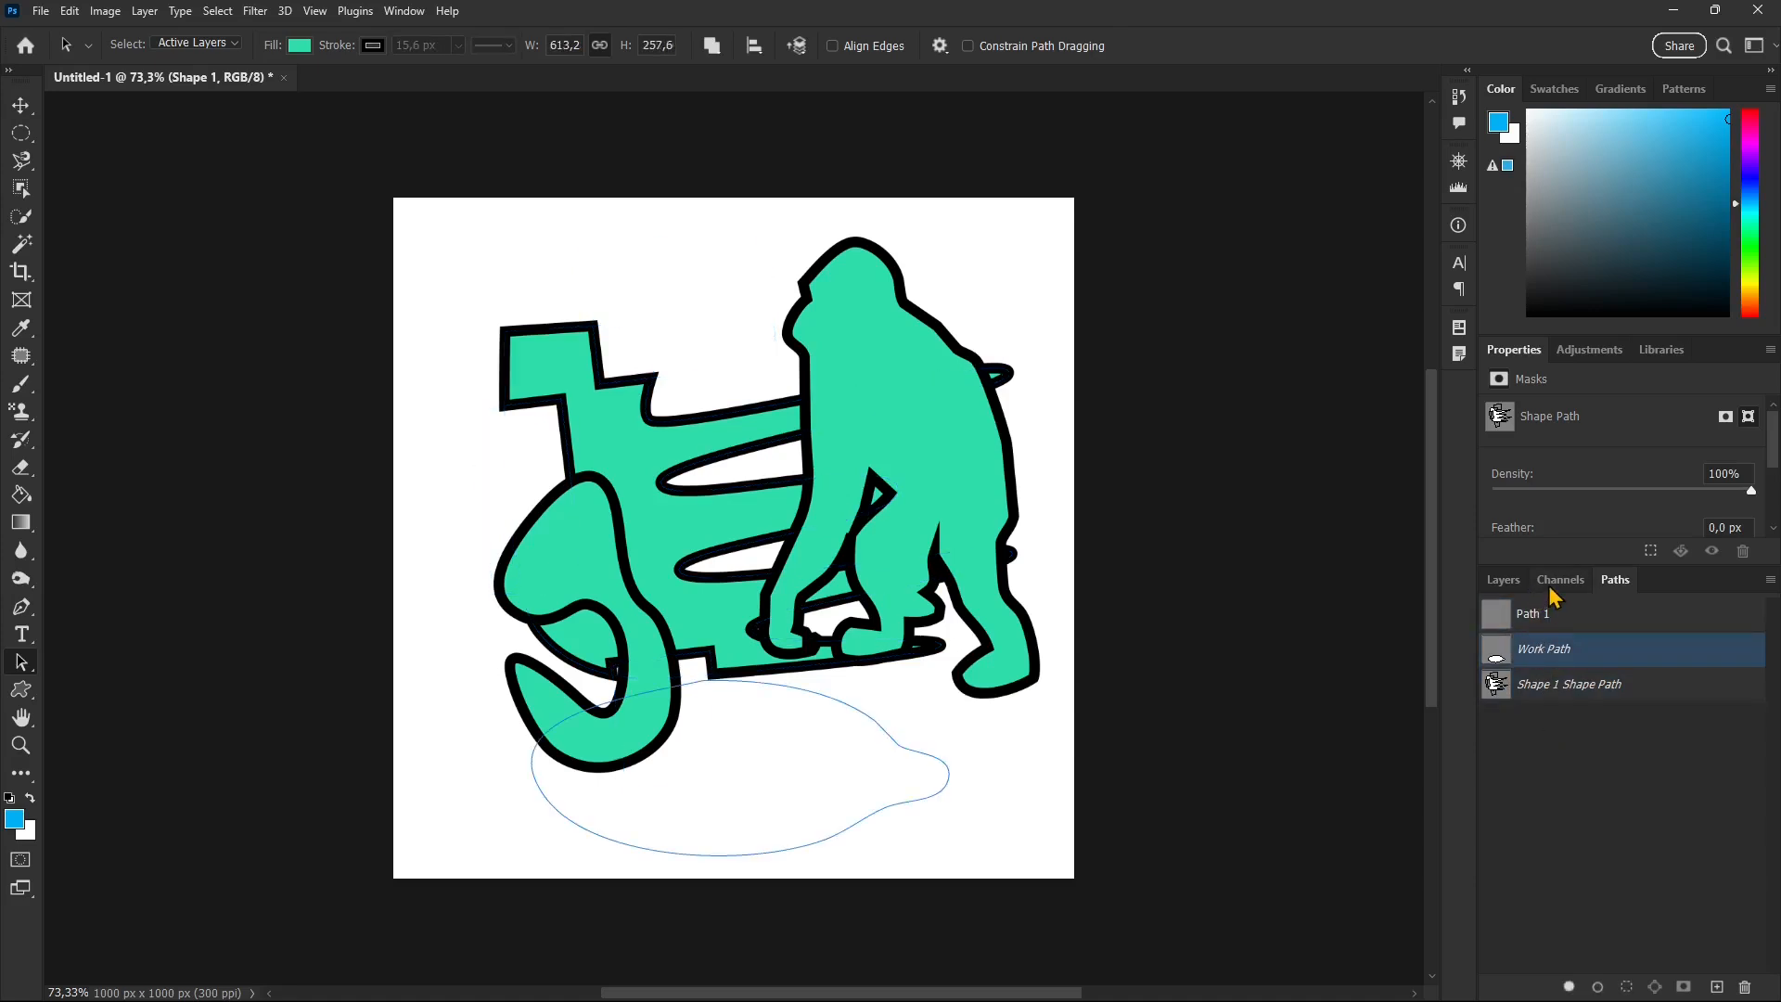
Step: Examine the colour channels and the Shape 1 Mask channel, reselect RGB, and deselect all layers
left_click(1558, 580)
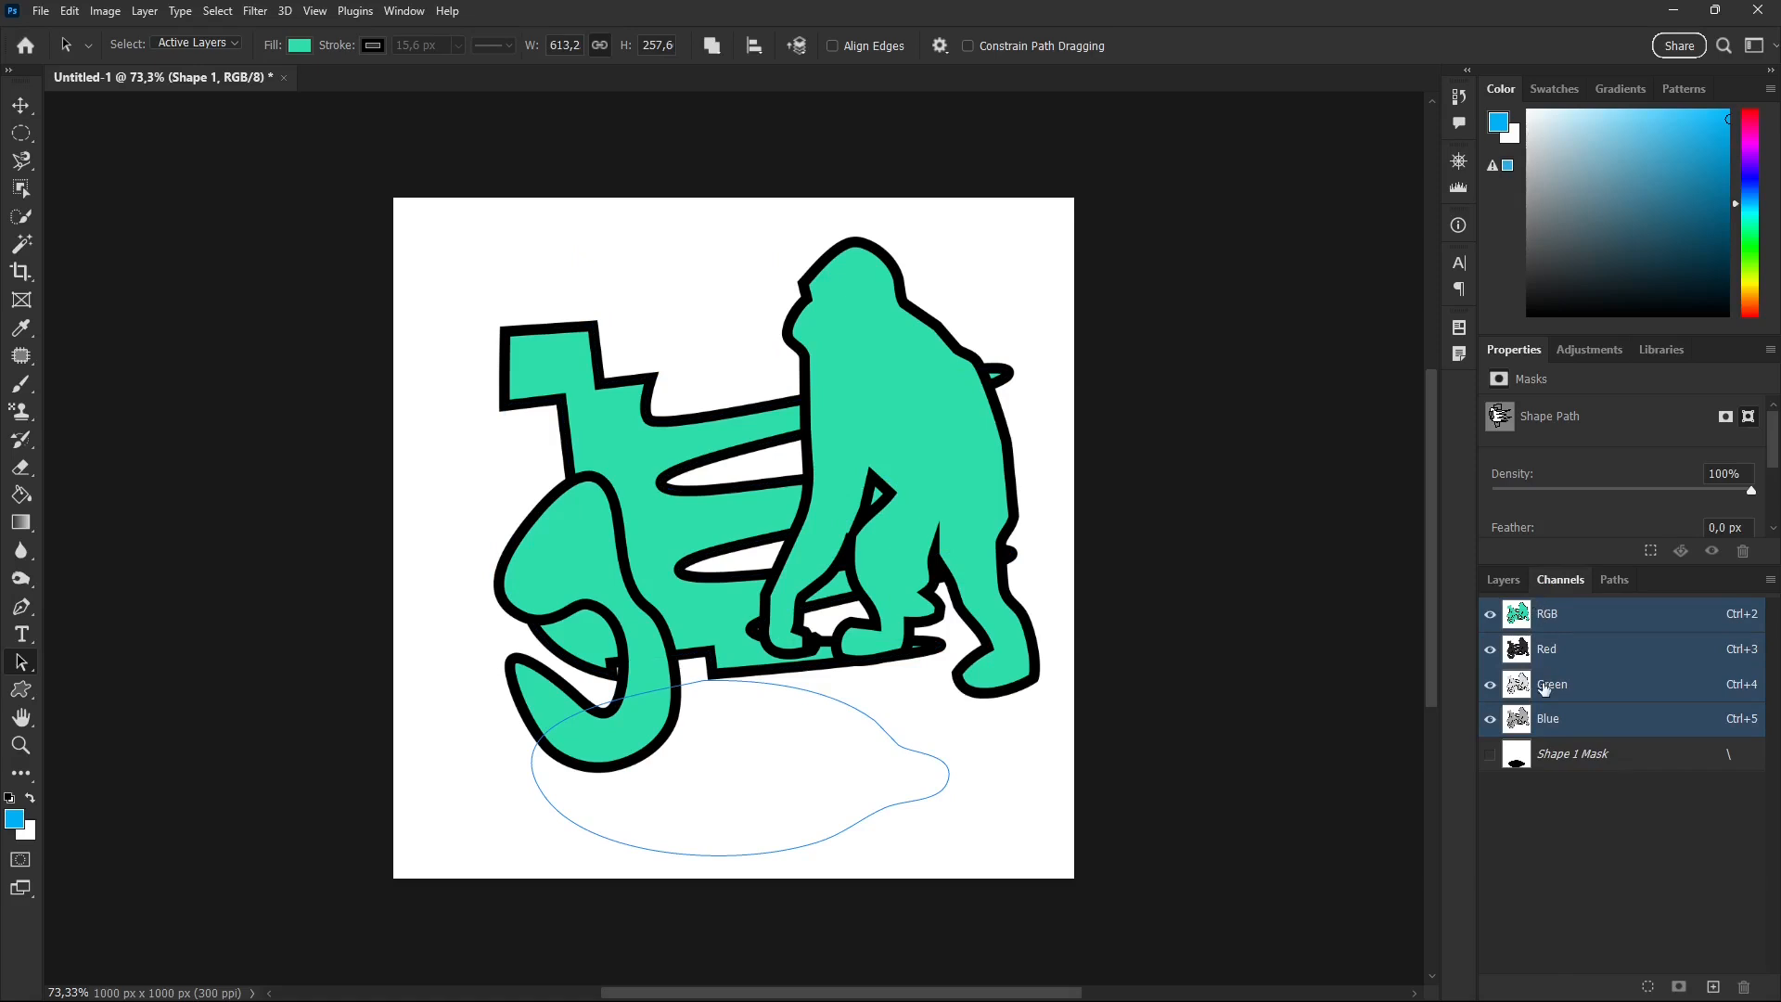
left_click(1599, 762)
left_click(1491, 754)
left_click(1491, 754)
left_click(1561, 733)
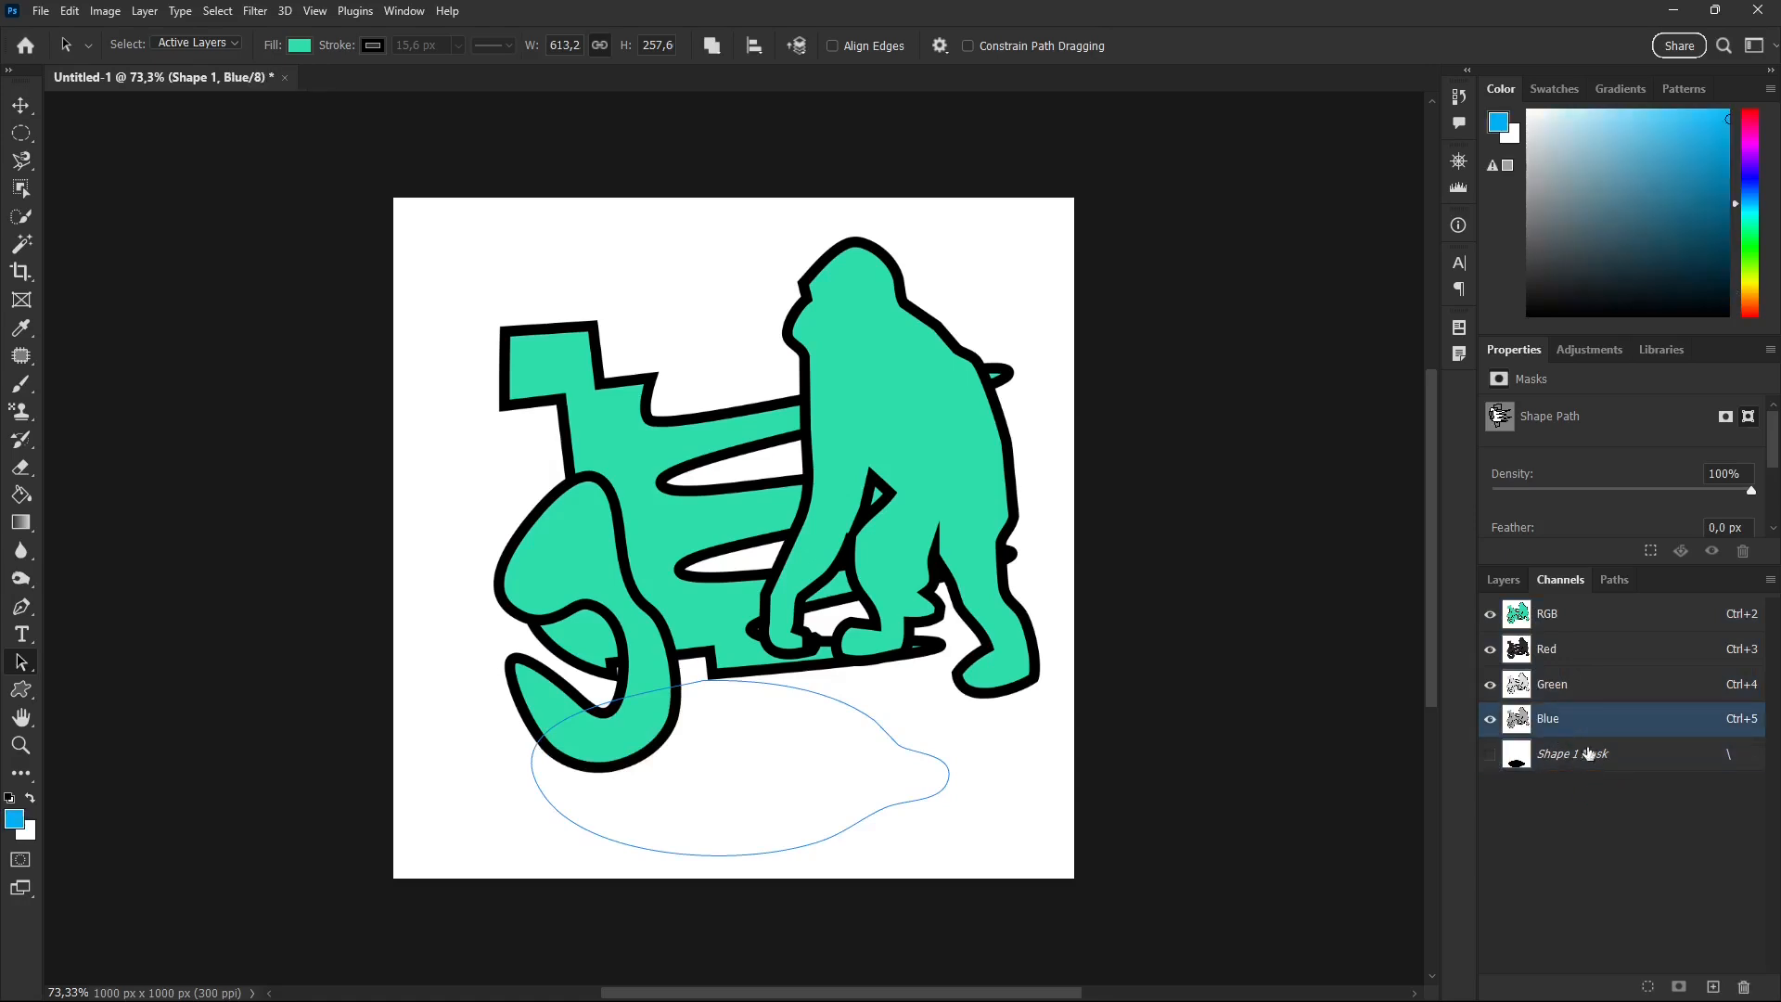
left_click(1552, 695)
left_click(1544, 614)
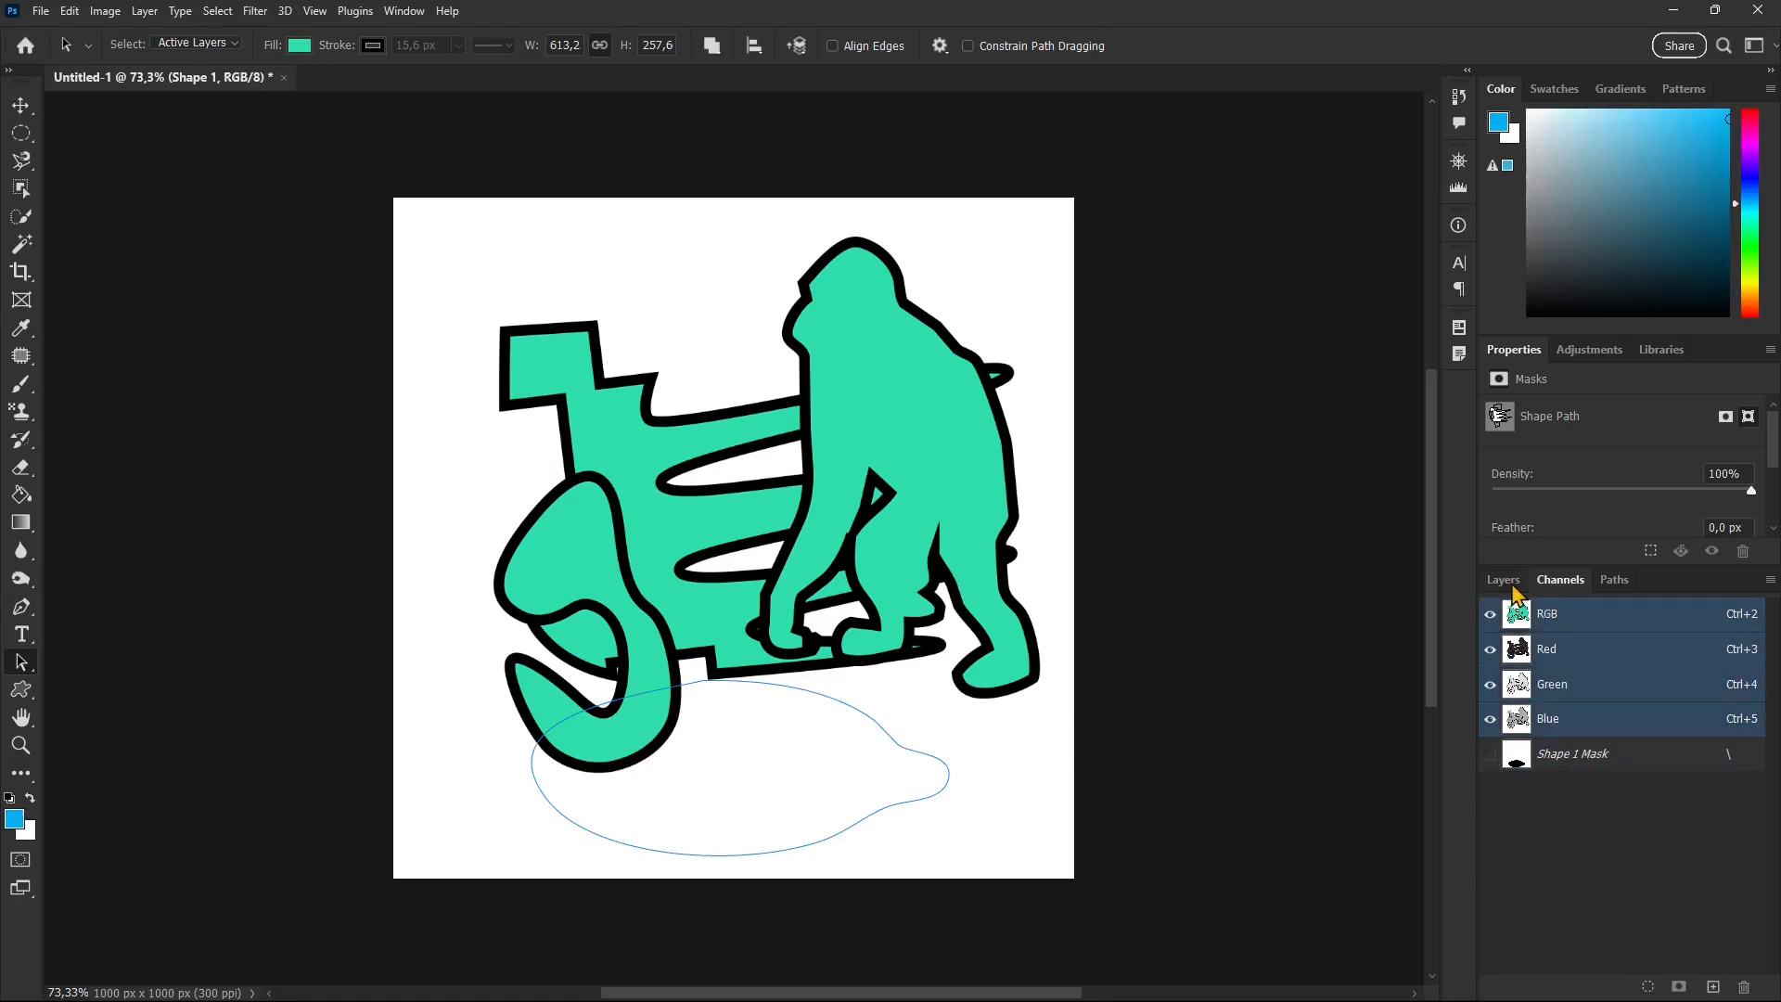
left_click(1503, 581)
left_click(1581, 855)
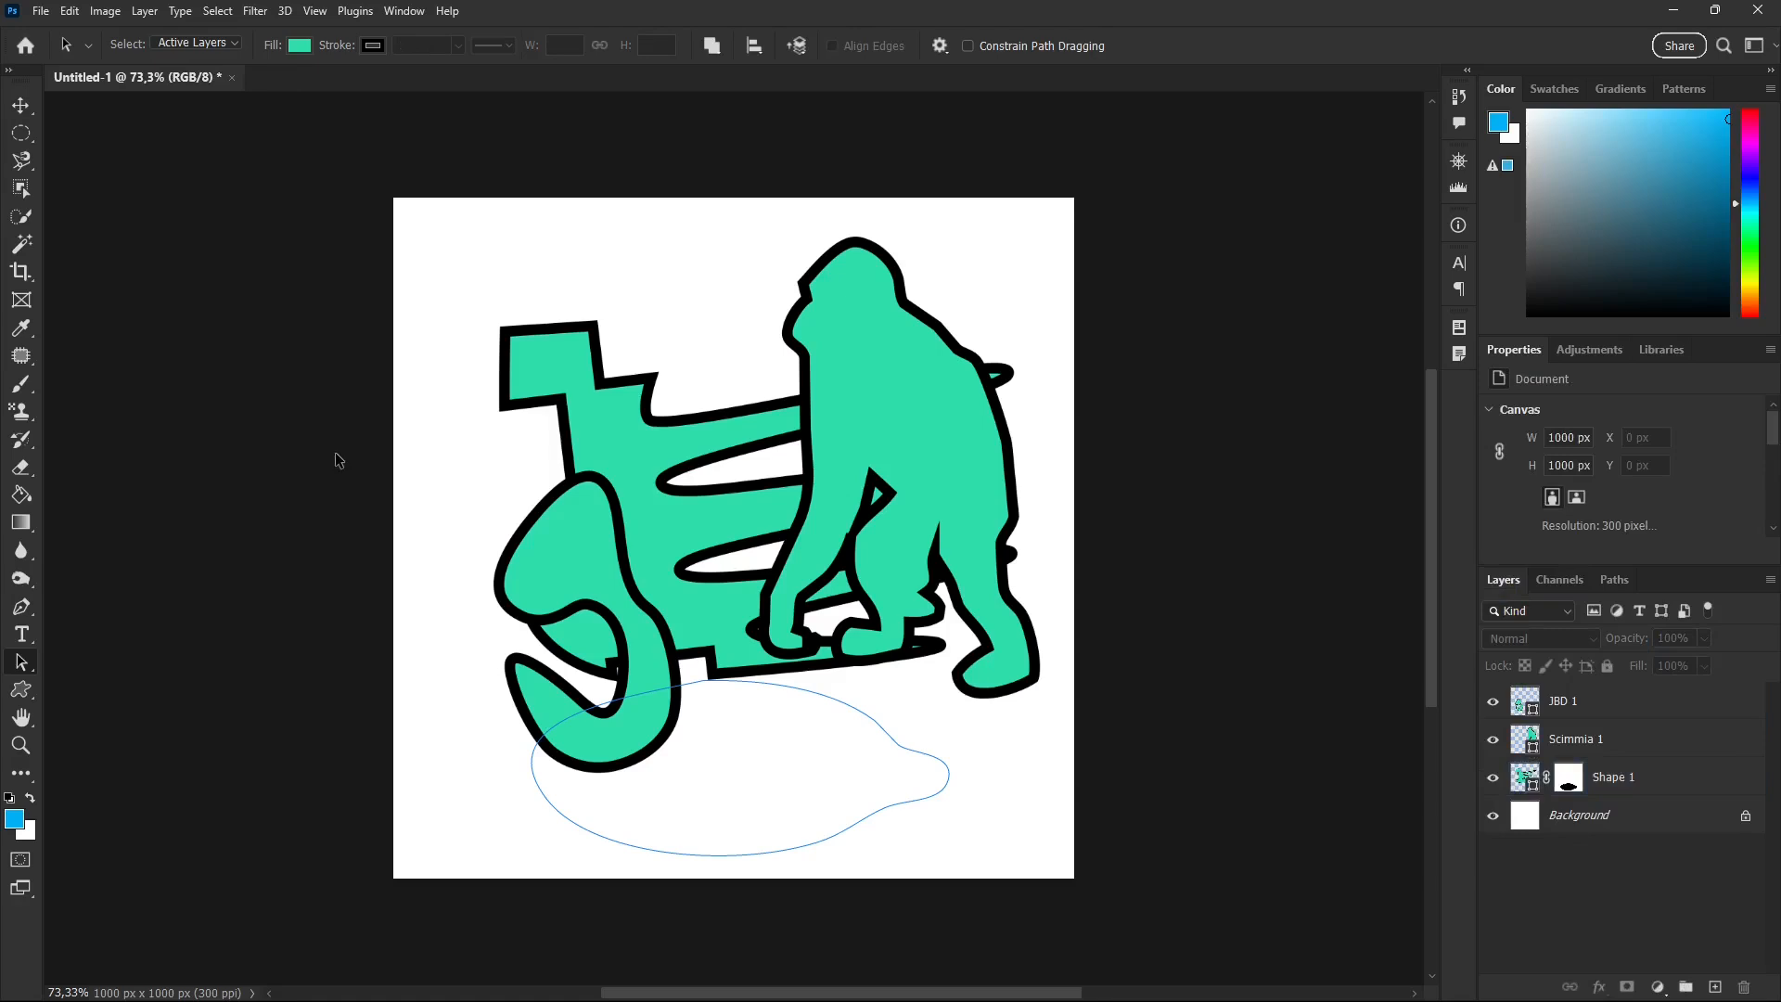
Step: Sketch a wavy open path across the lower part of the canvas with the Freeform Pen
right_click(28, 661)
left_click(29, 640)
right_click(23, 633)
left_click(22, 606)
right_click(23, 607)
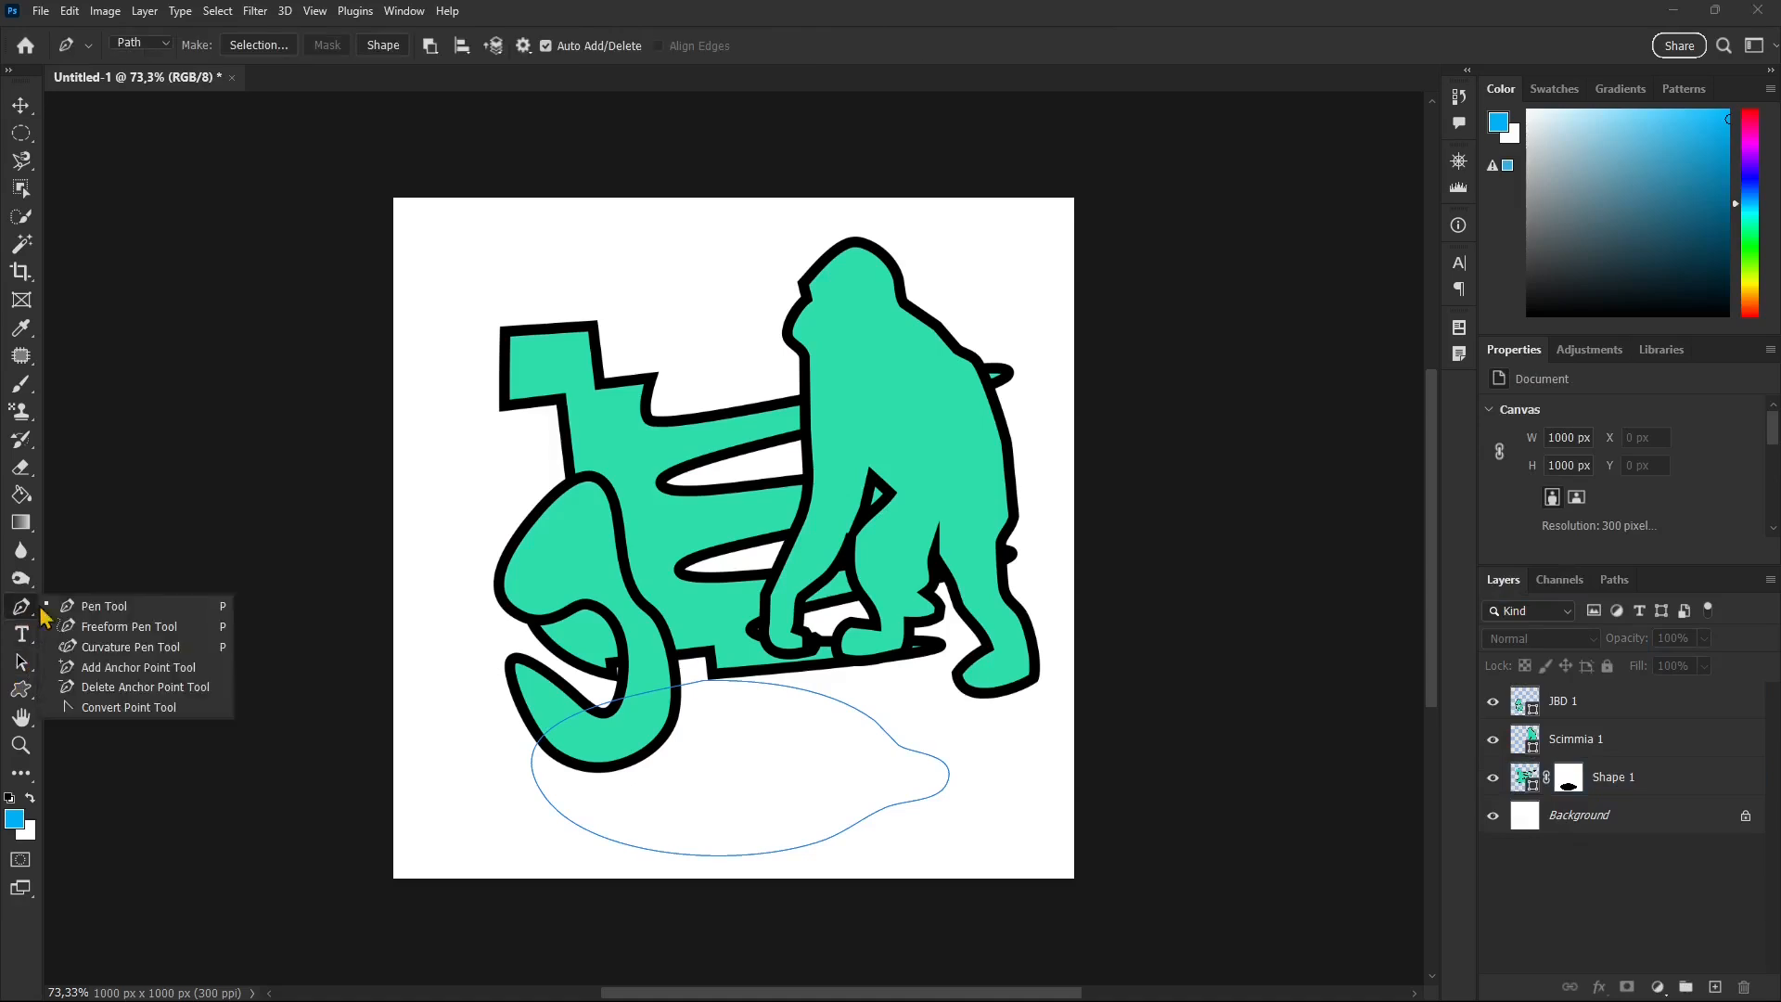
left_click(110, 635)
mouse_move(532, 247)
left_mouse_down()
mouse_move(591, 277)
mouse_move(675, 283)
mouse_move(914, 232)
mouse_move(970, 264)
left_mouse_up()
key("ctrl+z")
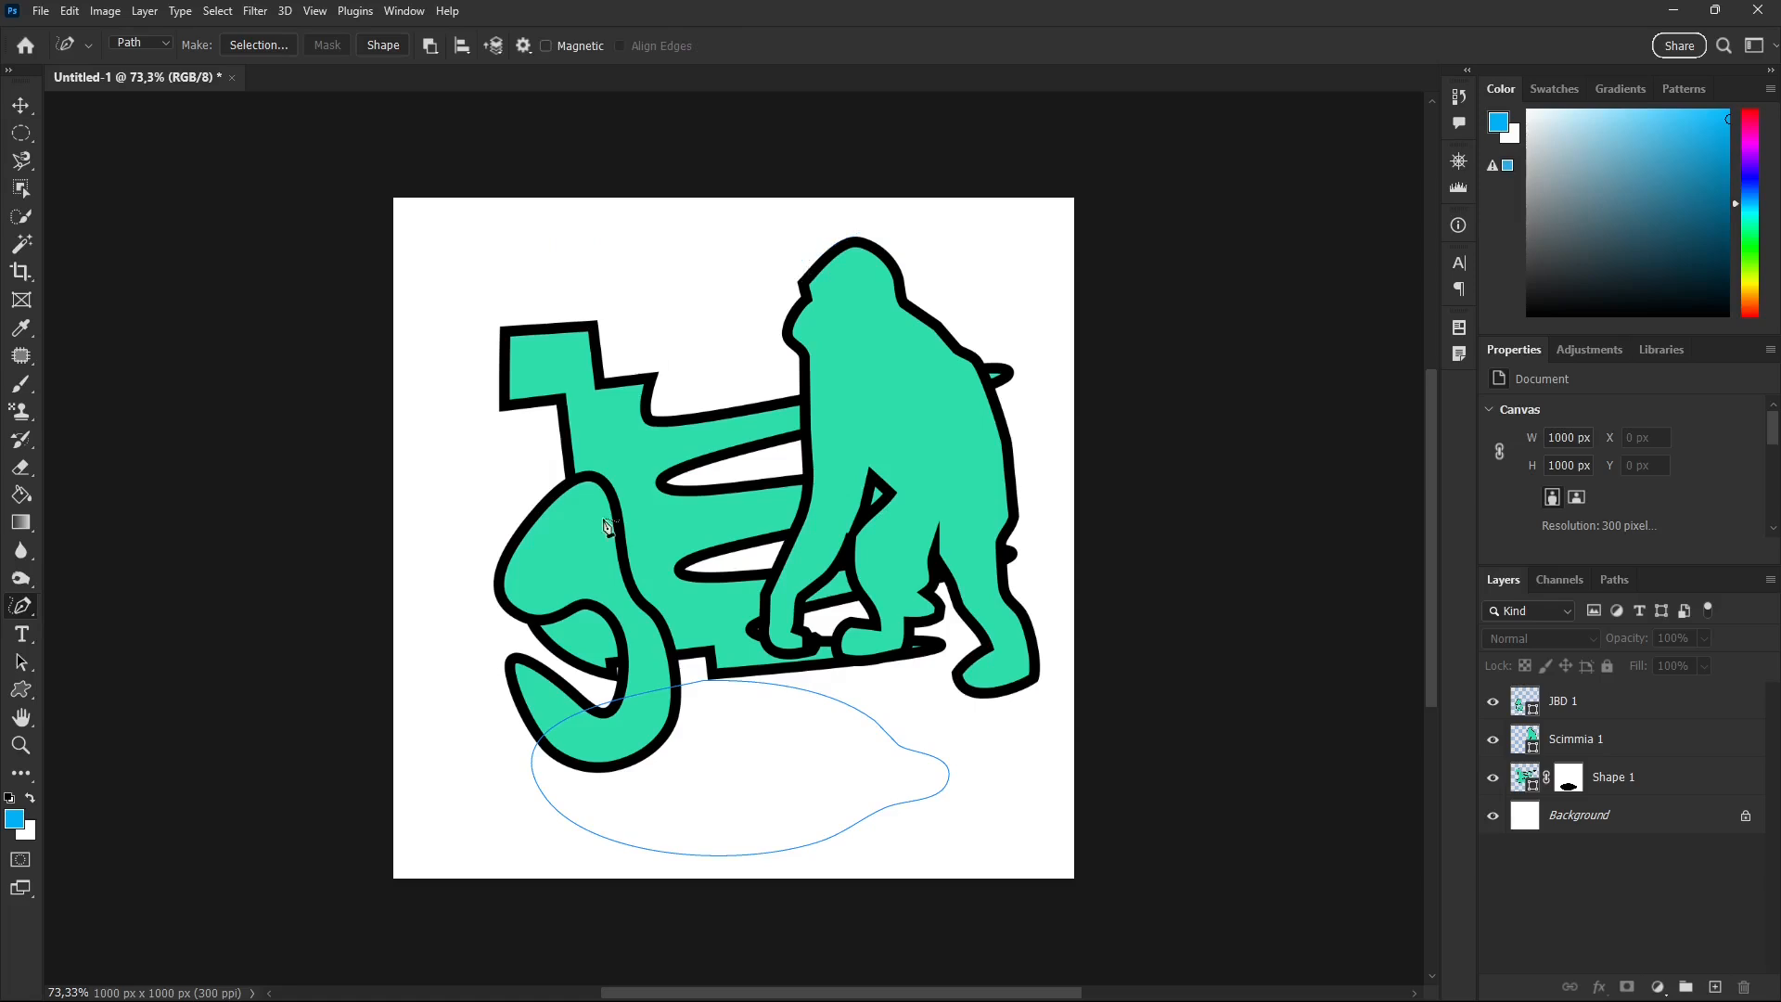
mouse_move(418, 807)
left_mouse_down()
mouse_move(579, 840)
mouse_move(1057, 805)
left_mouse_up()
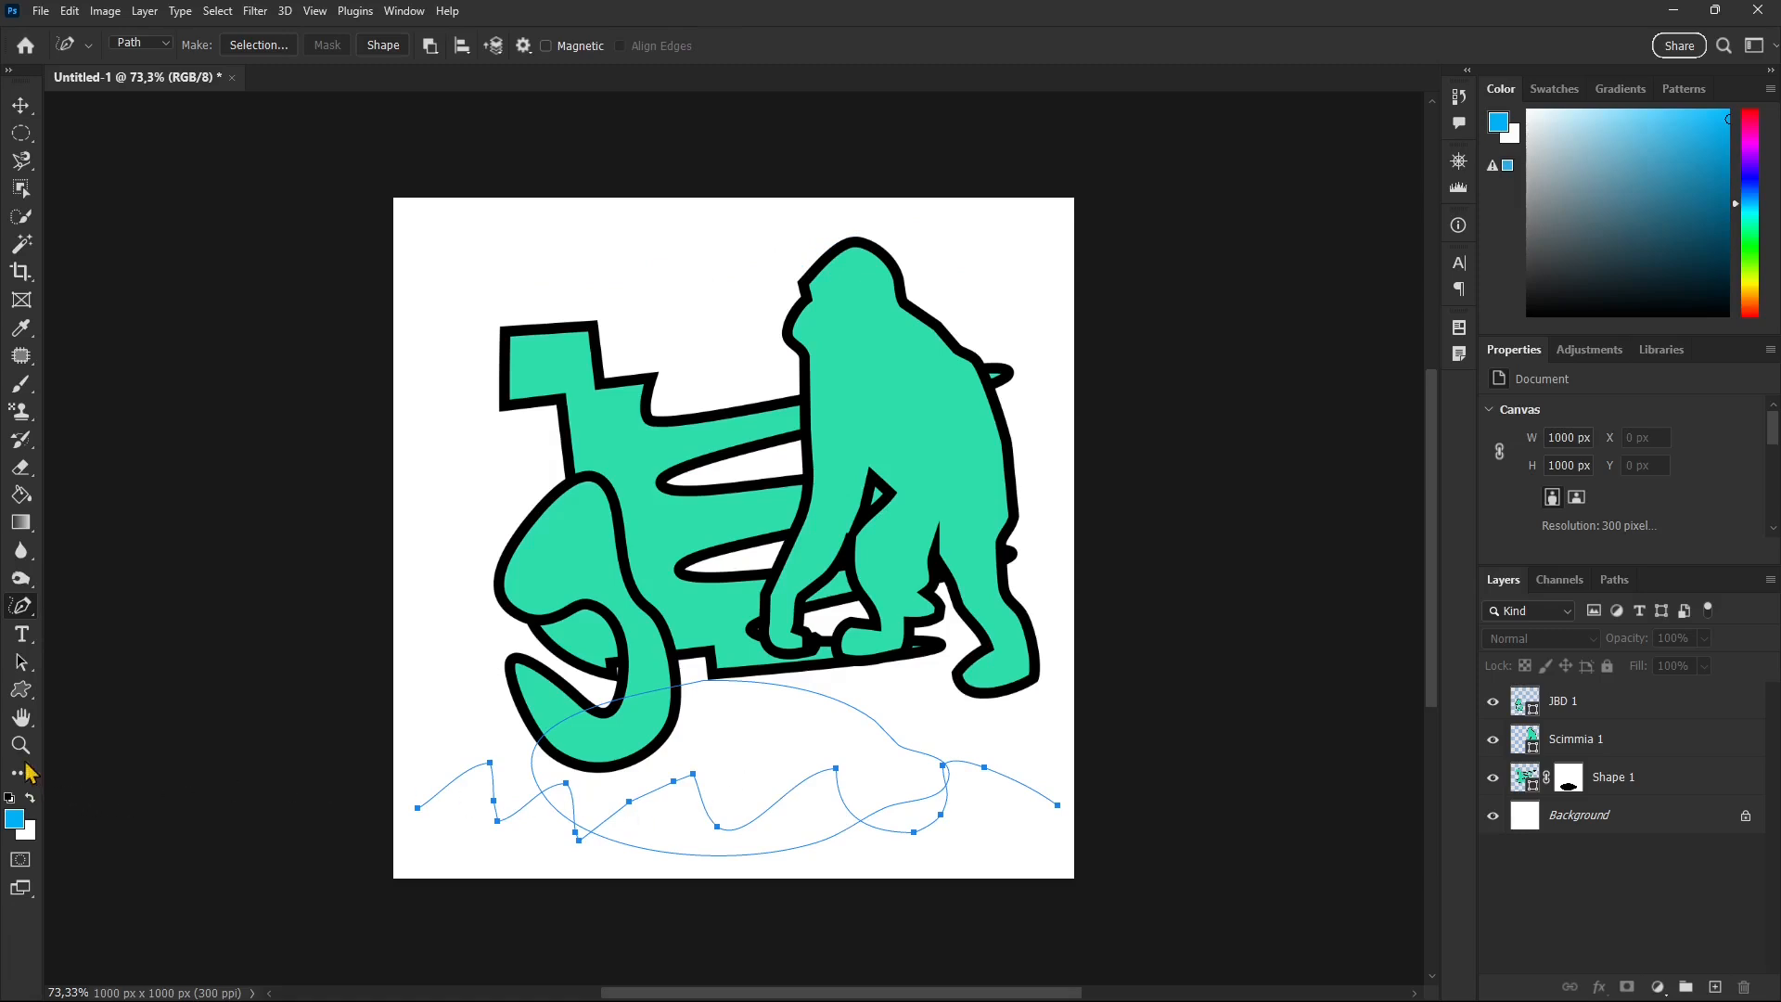
Step: Extend the wavy path with the Curvature Pen from its right end, up around the gorilla and along the canvas's upper edge
right_click(25, 609)
left_click(130, 646)
left_click(475, 252)
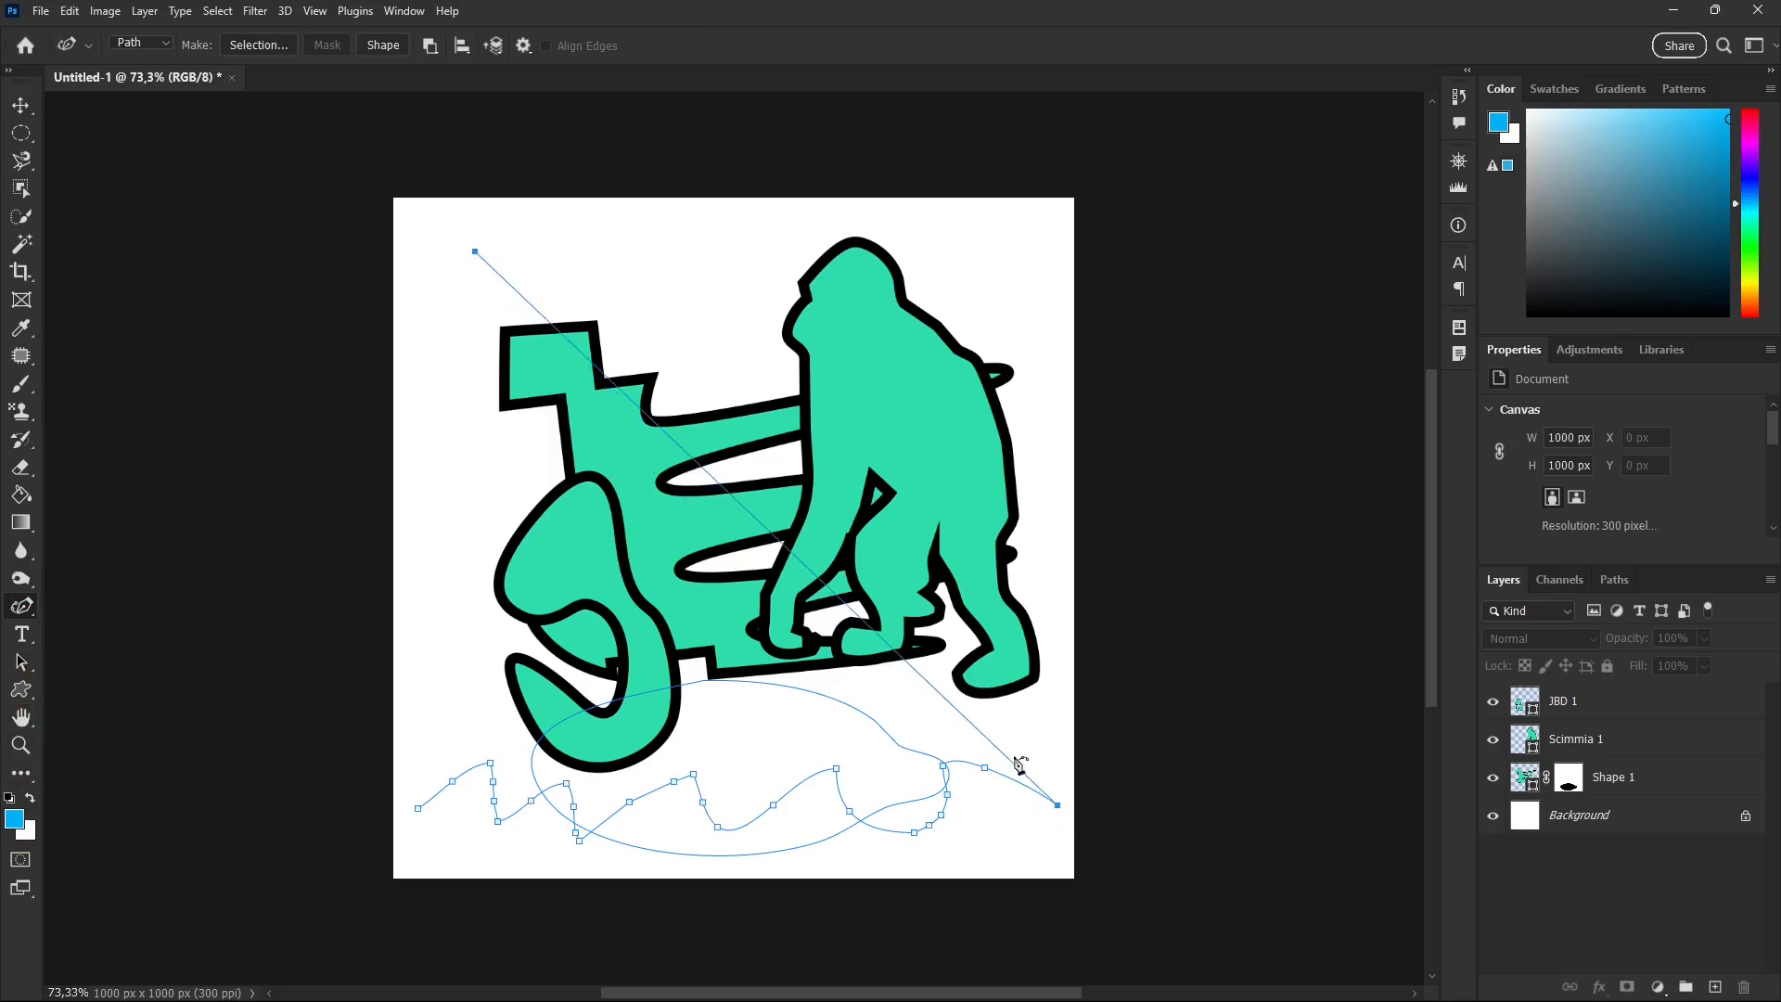
key("ctrl+z")
left_click(1058, 713)
left_click(975, 710)
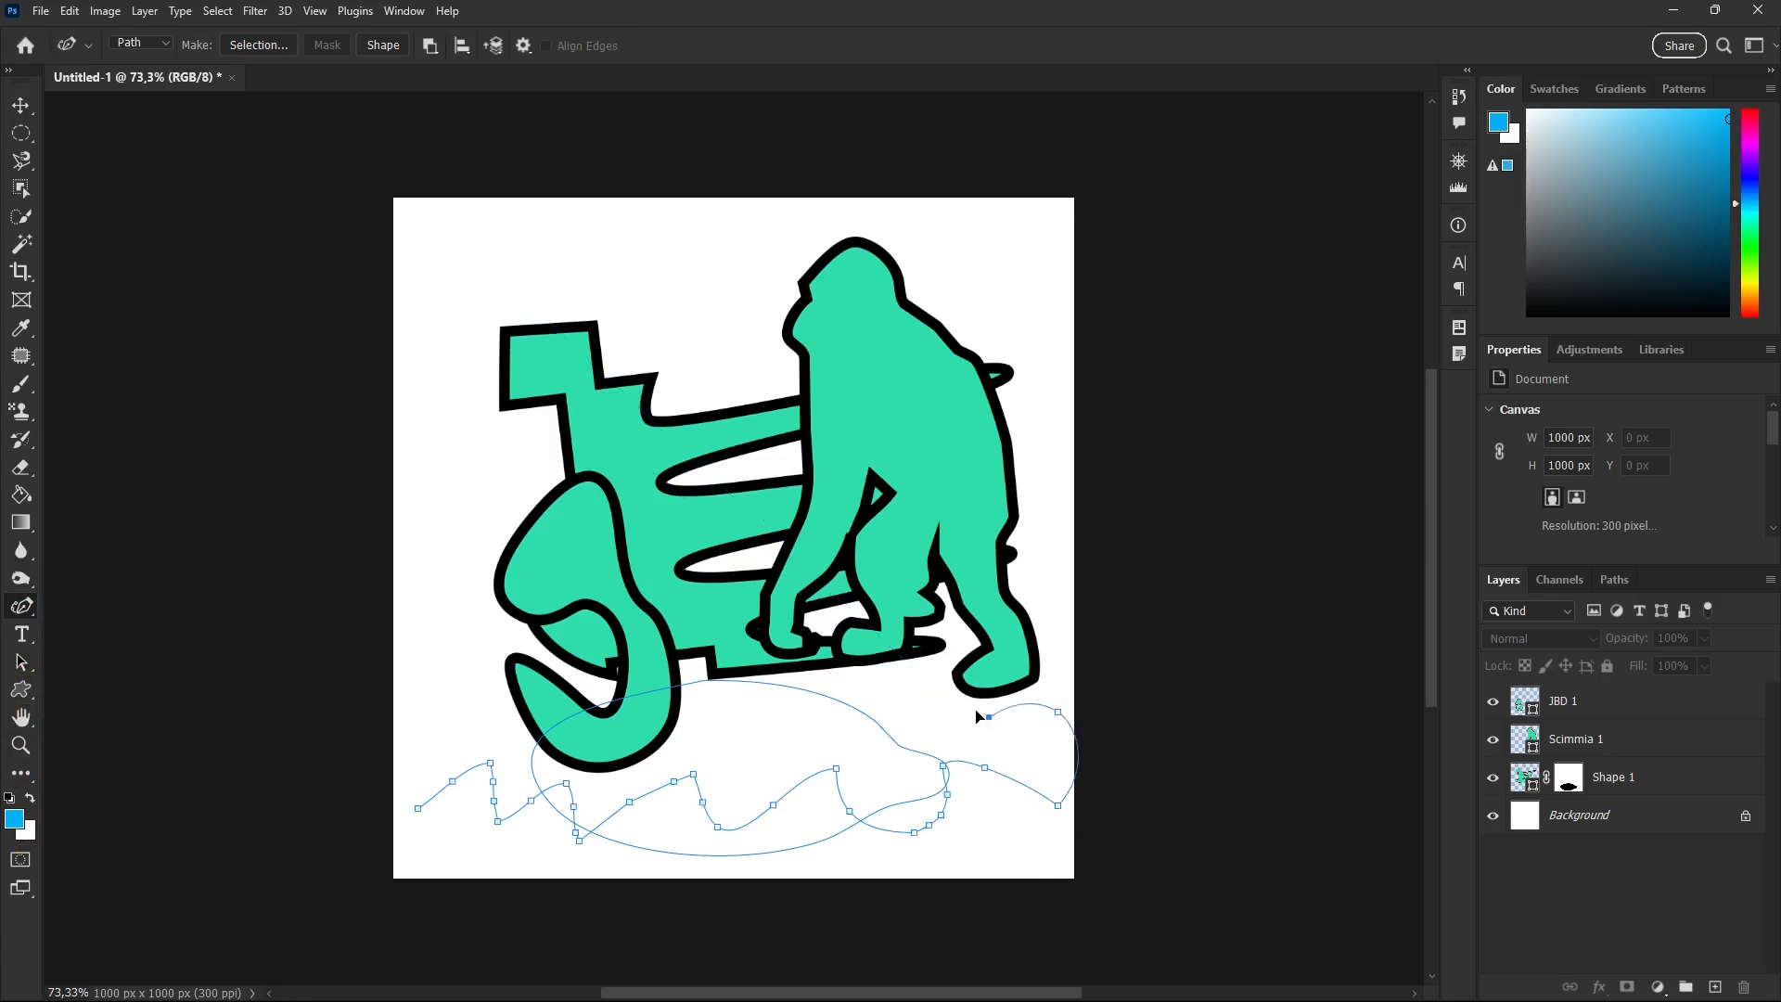
left_click(923, 644)
left_click(1027, 585)
left_click(1048, 462)
left_click(1016, 365)
left_click(1041, 296)
left_click(1005, 243)
left_click(935, 222)
left_click(815, 226)
left_click(716, 245)
left_click(604, 229)
left_click(533, 232)
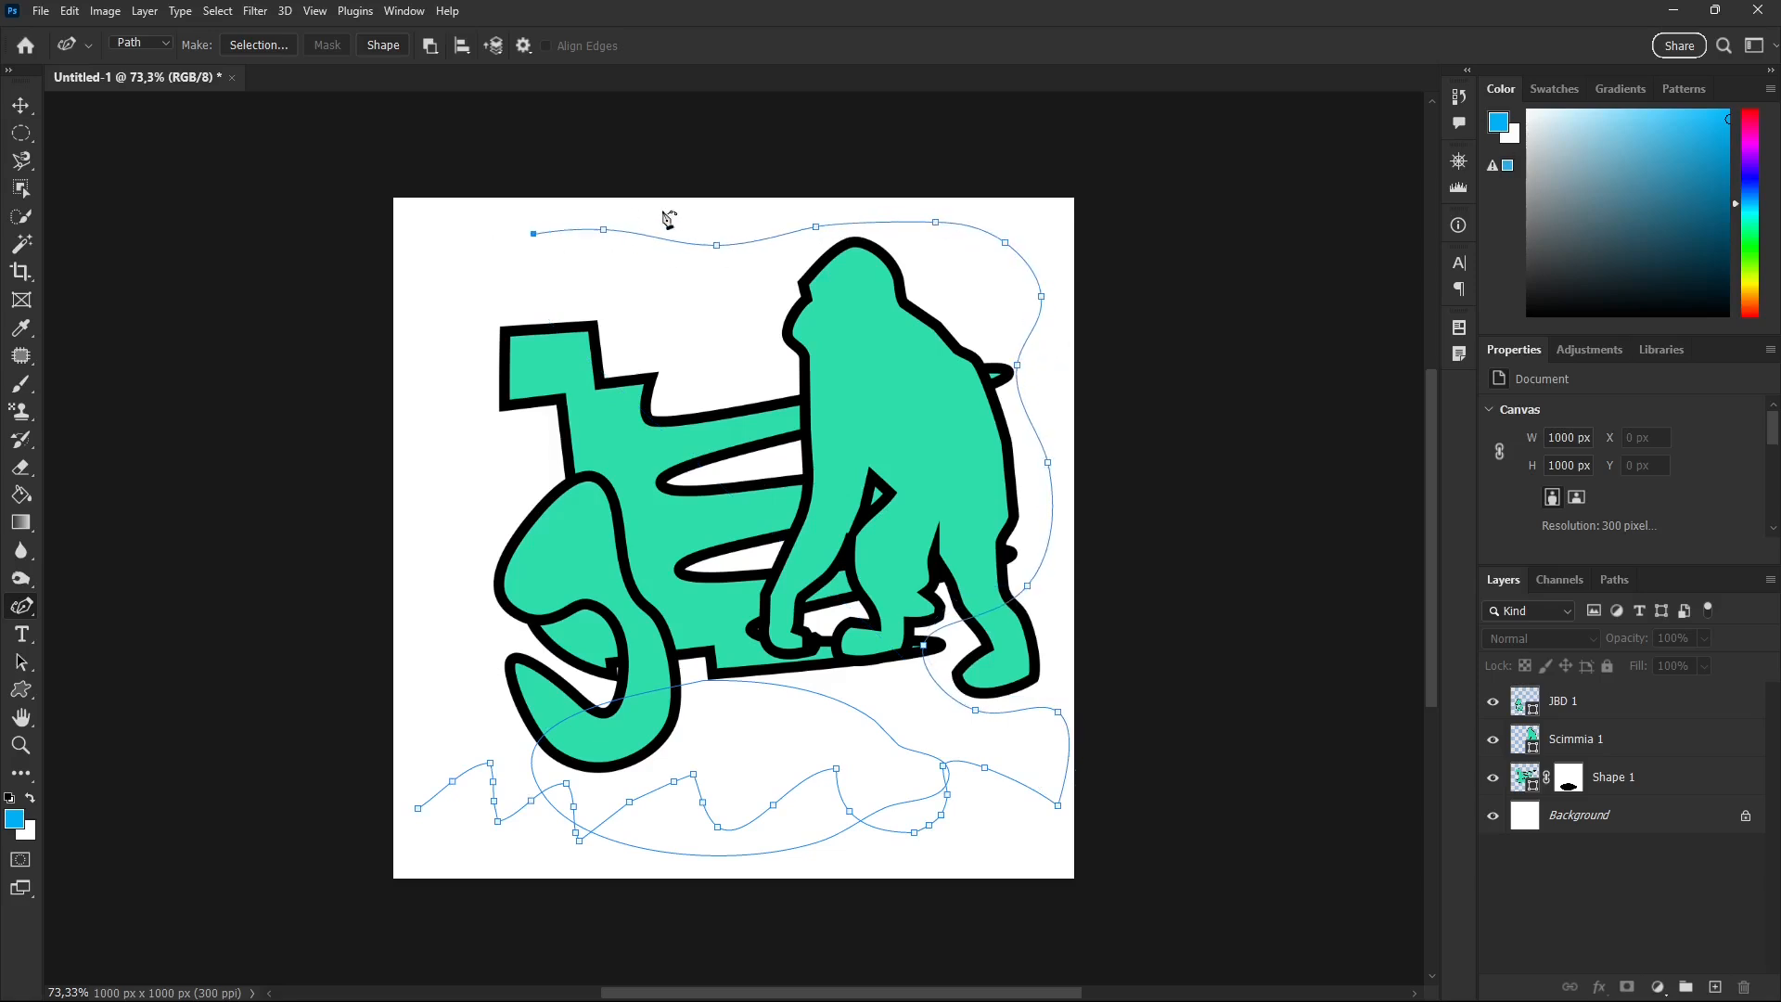
Step: Delete the points added with the Curvature Pen, back to the end of the wavy freeform path
key("BackSpace")
key("BackSpace")
key("BackSpace")
key("BackSpace")
key("BackSpace")
key("BackSpace")
key("BackSpace")
key("BackSpace")
key("BackSpace")
key("BackSpace")
key("BackSpace")
key("BackSpace")
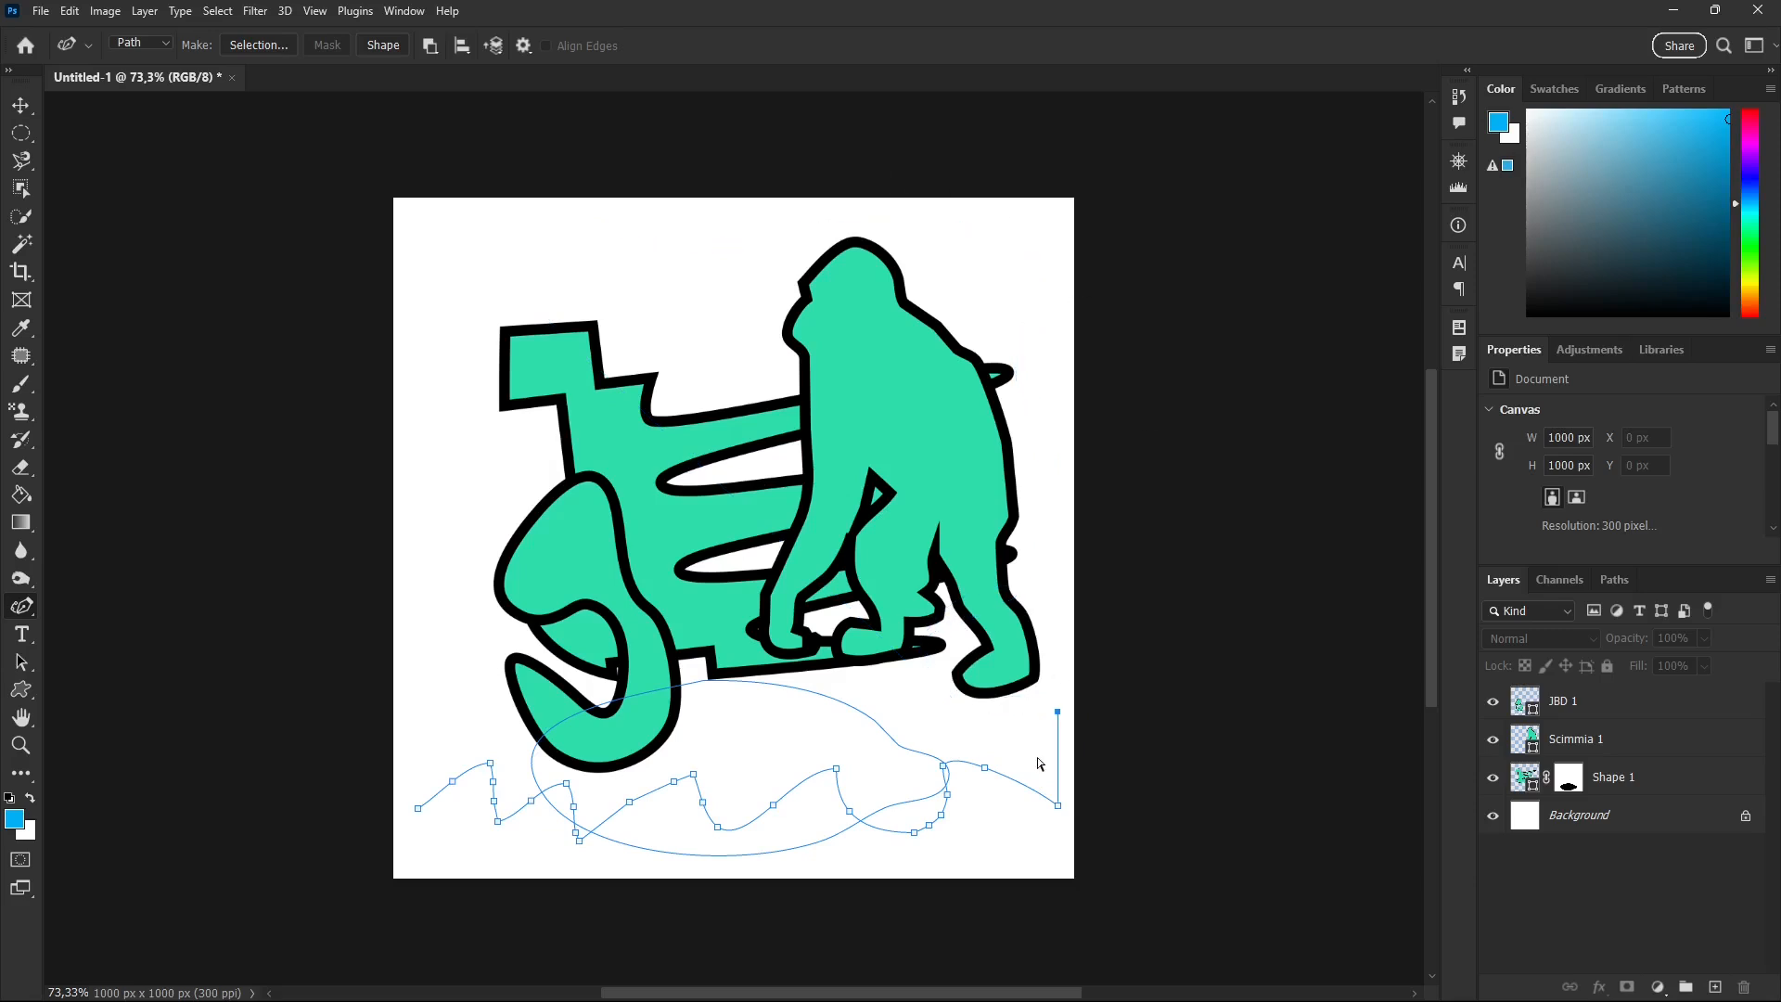
right_click(22, 607)
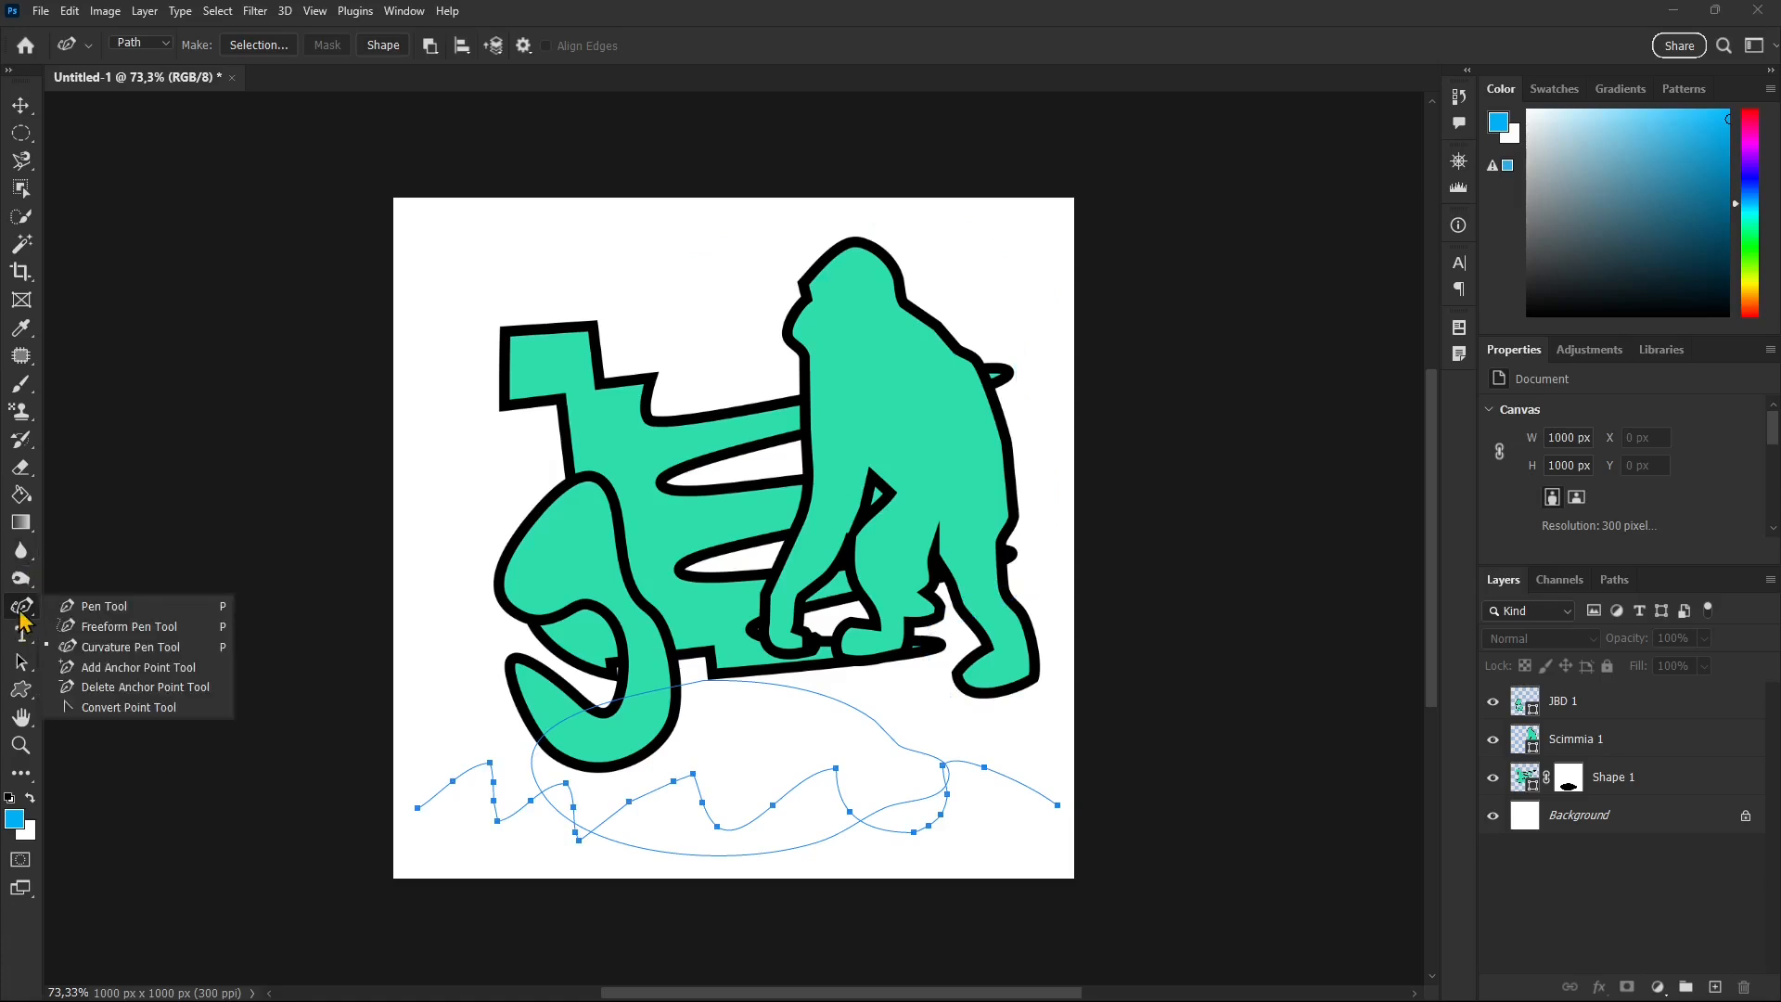
left_click(99, 612)
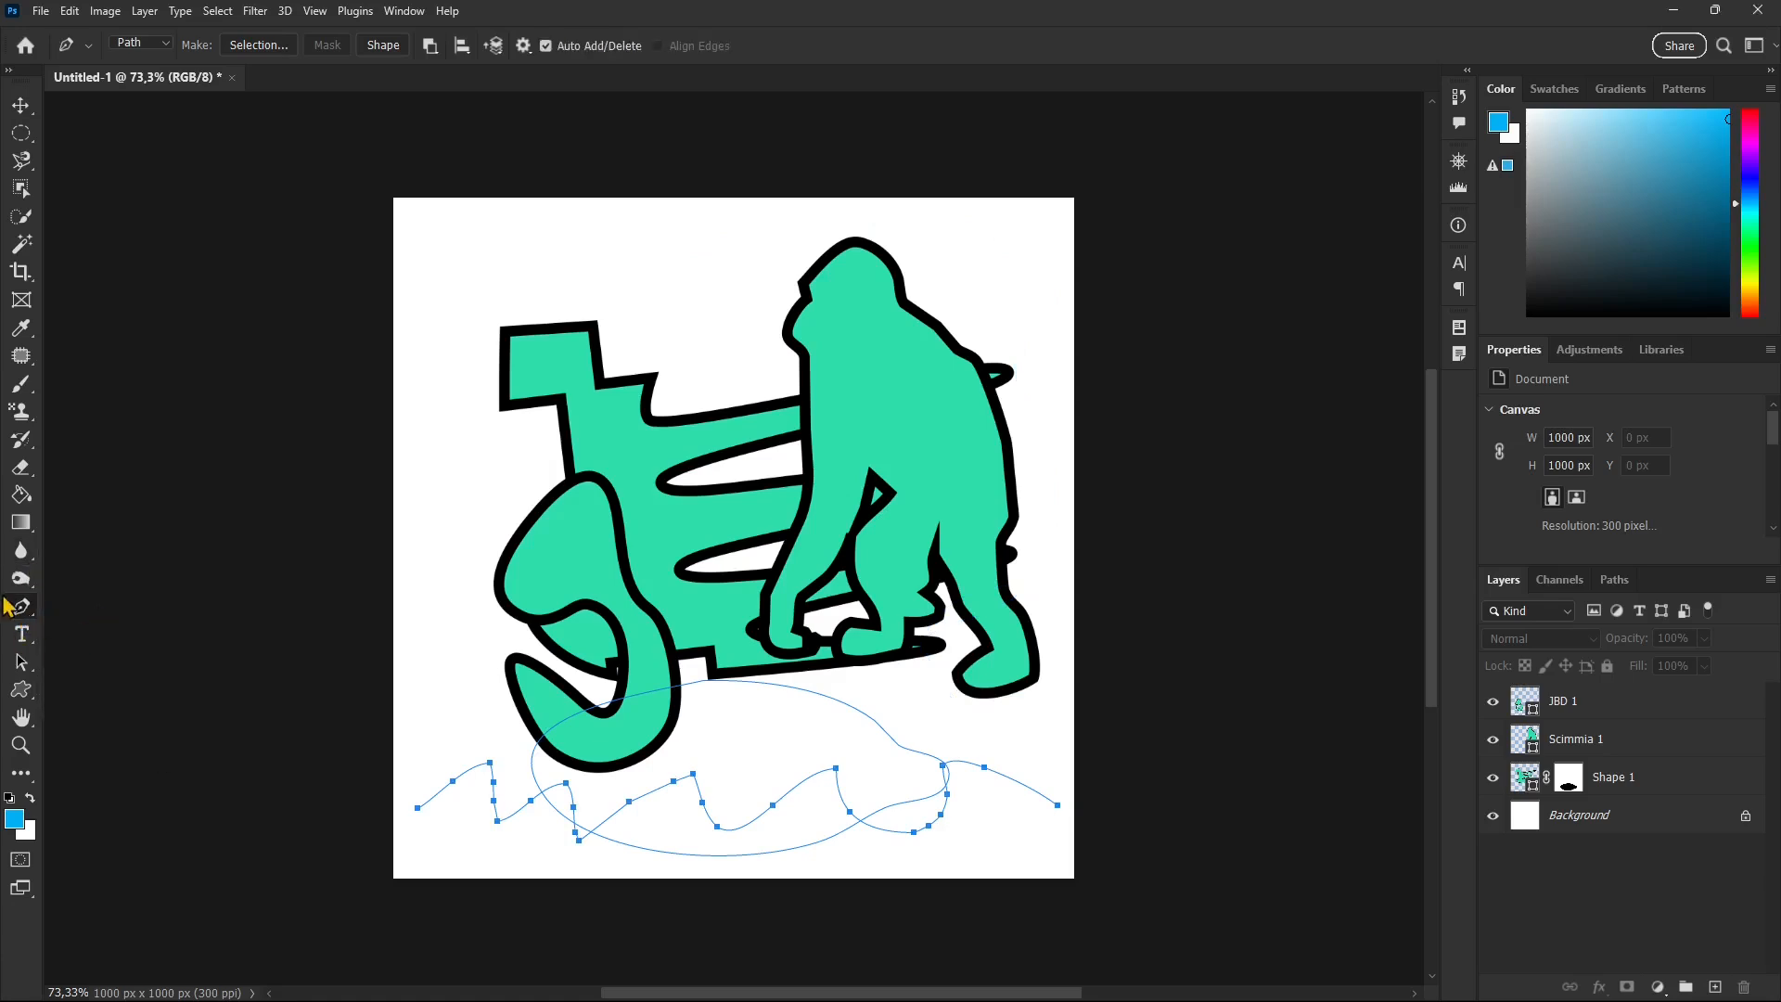
left_click(21, 662)
right_click(23, 664)
left_click(116, 674)
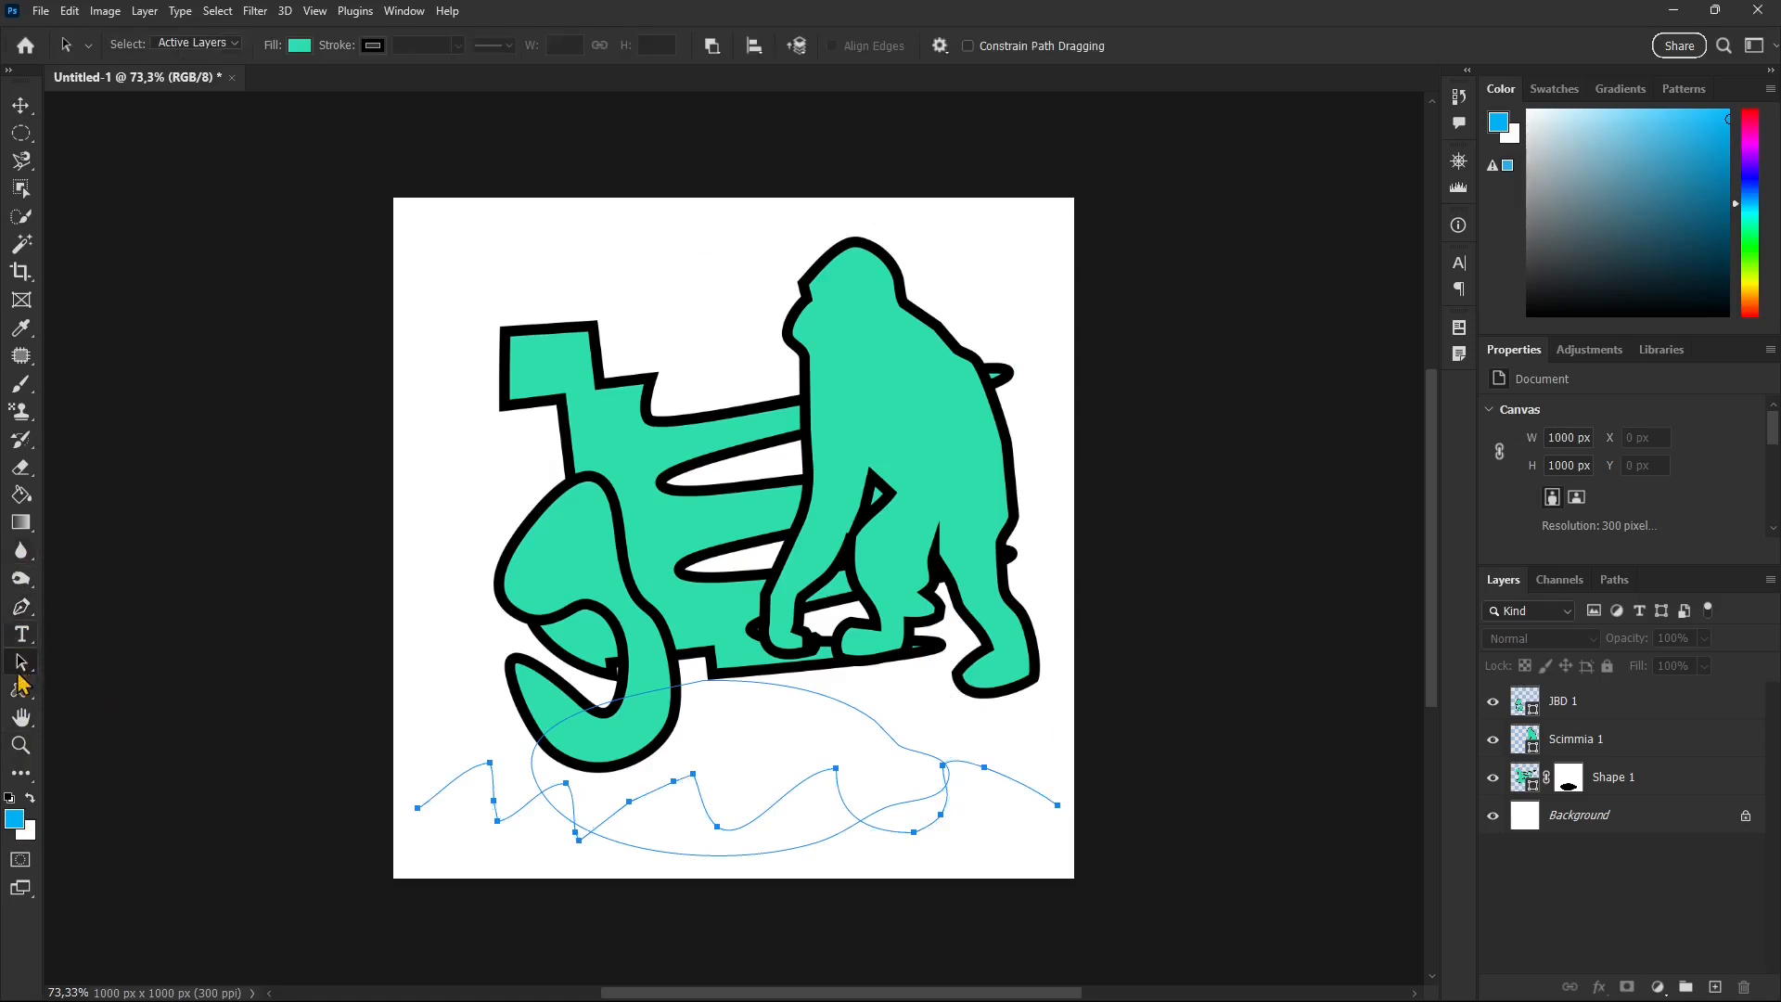
left_click(22, 690)
right_click(27, 698)
left_click(118, 689)
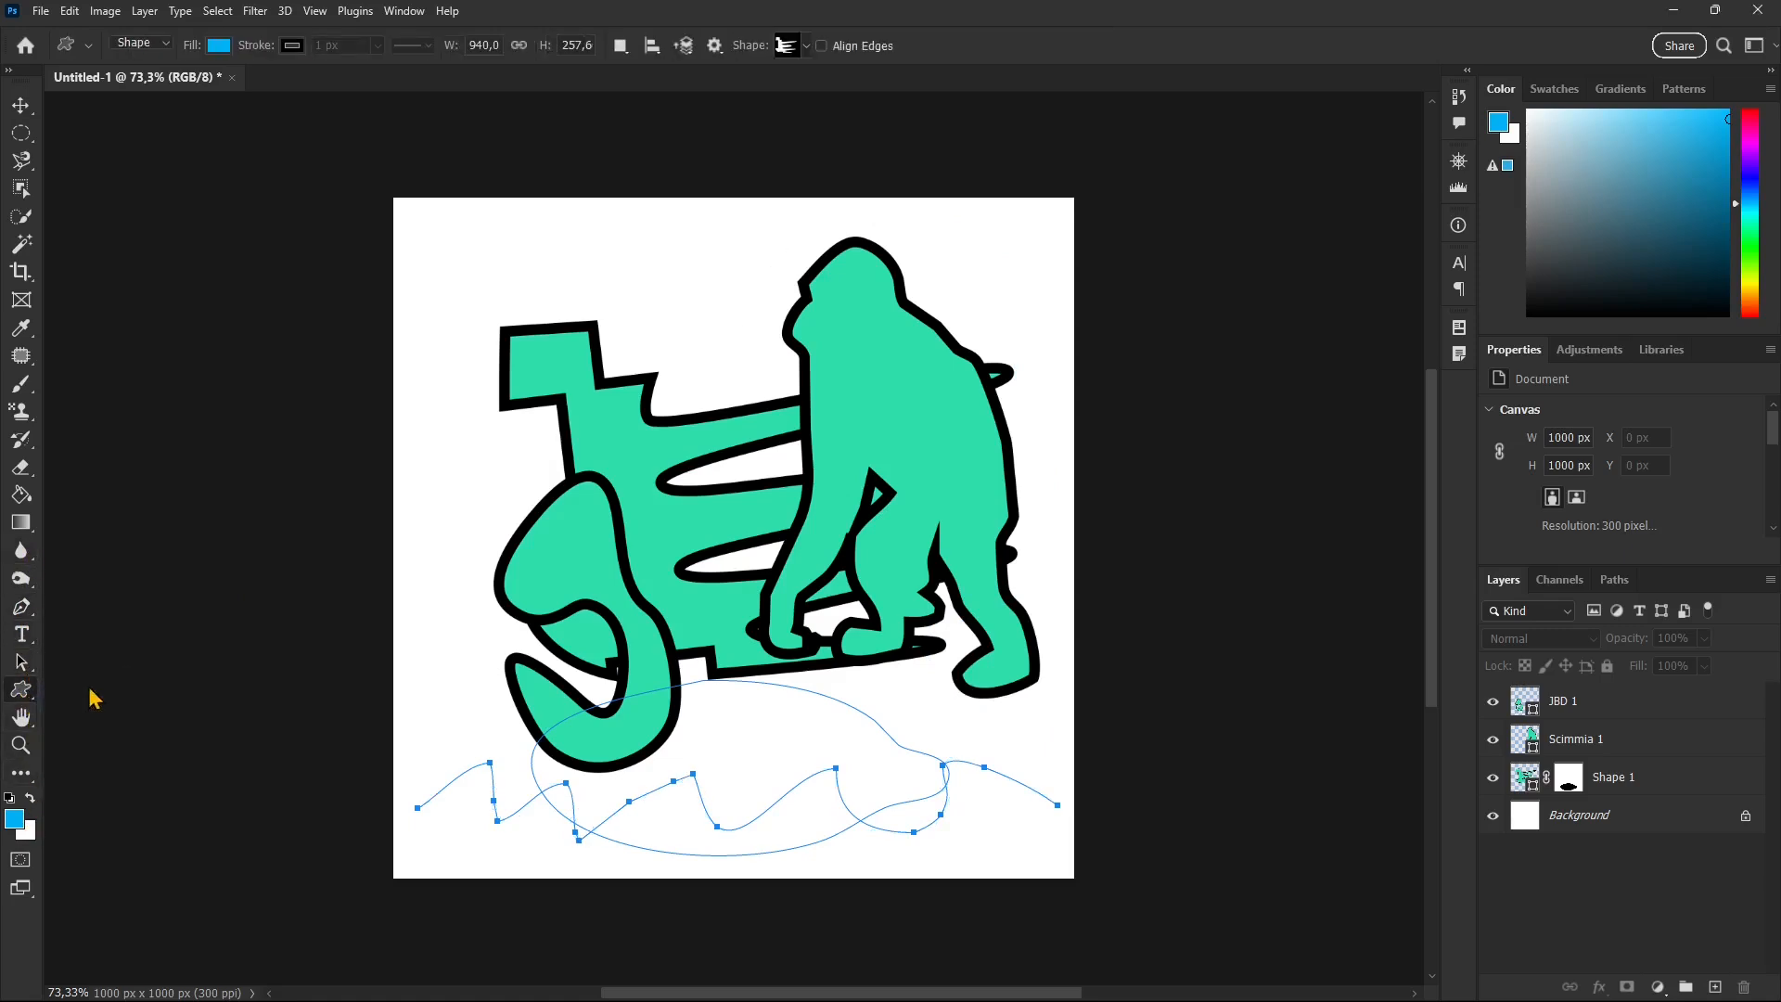
Step: Create a paragraph text box in the canvas's upper-left area reading "VECTOR GRAPHICS" in place of the placeholder text
left_click(22, 638)
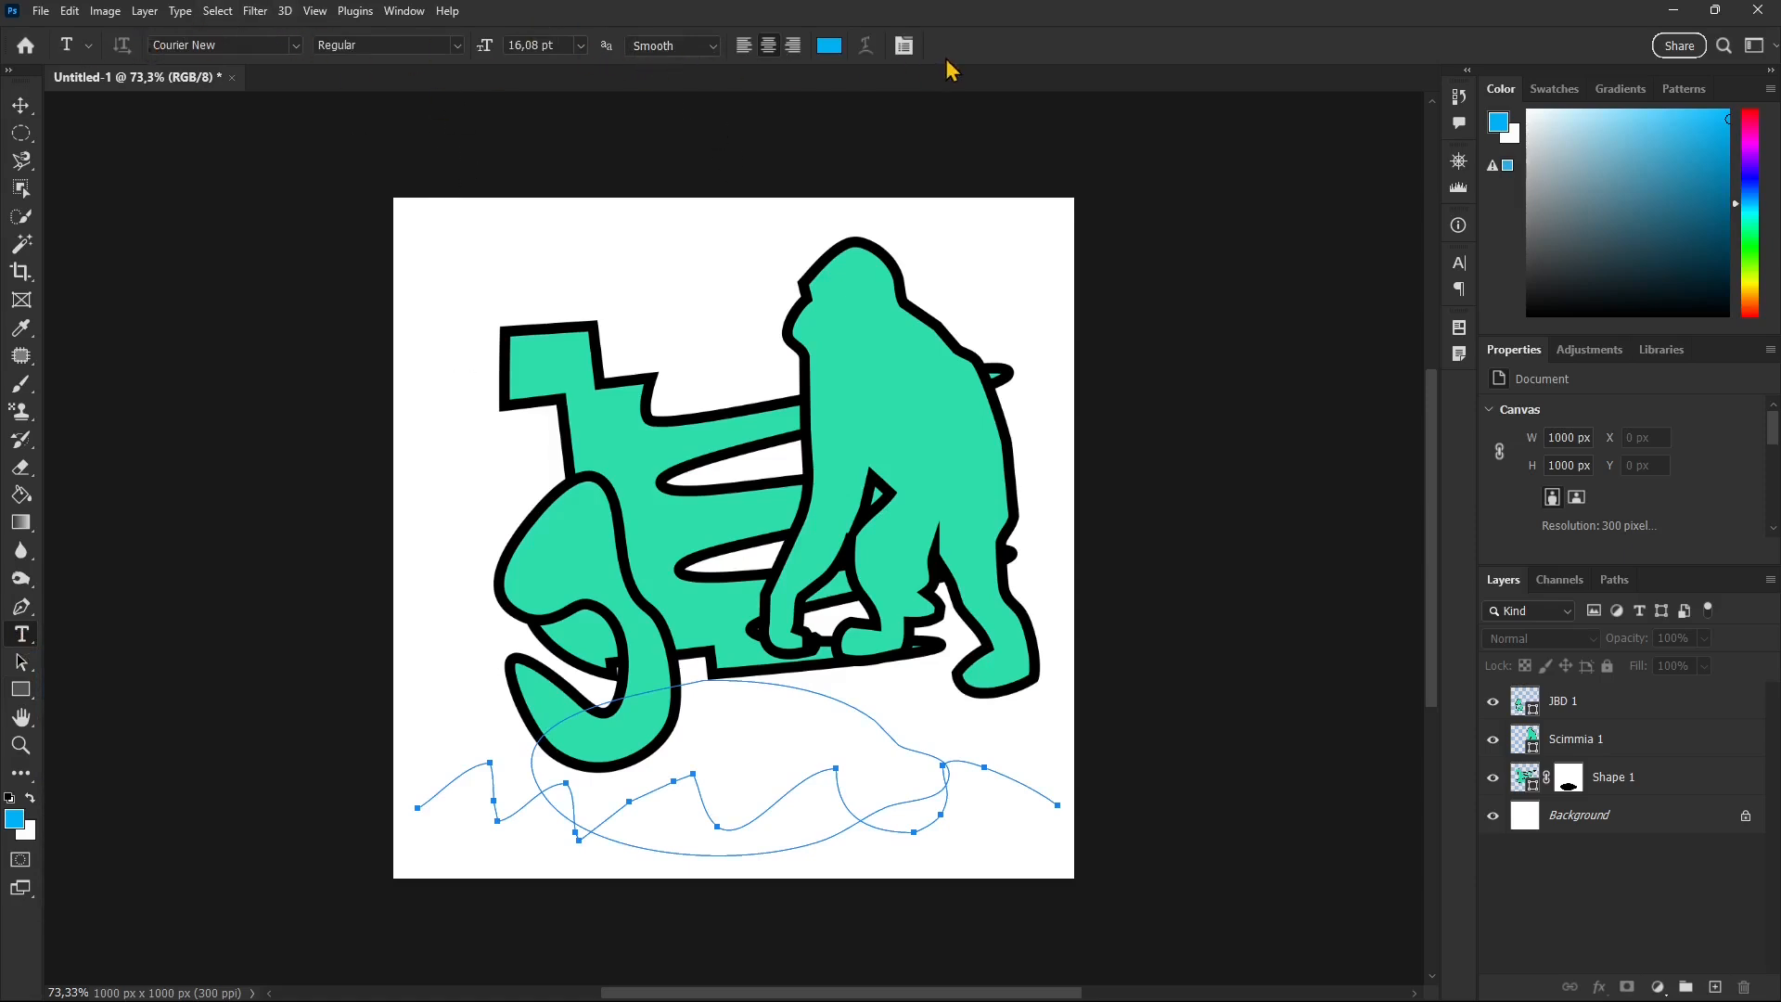
left_click_drag(426, 226, 763, 380)
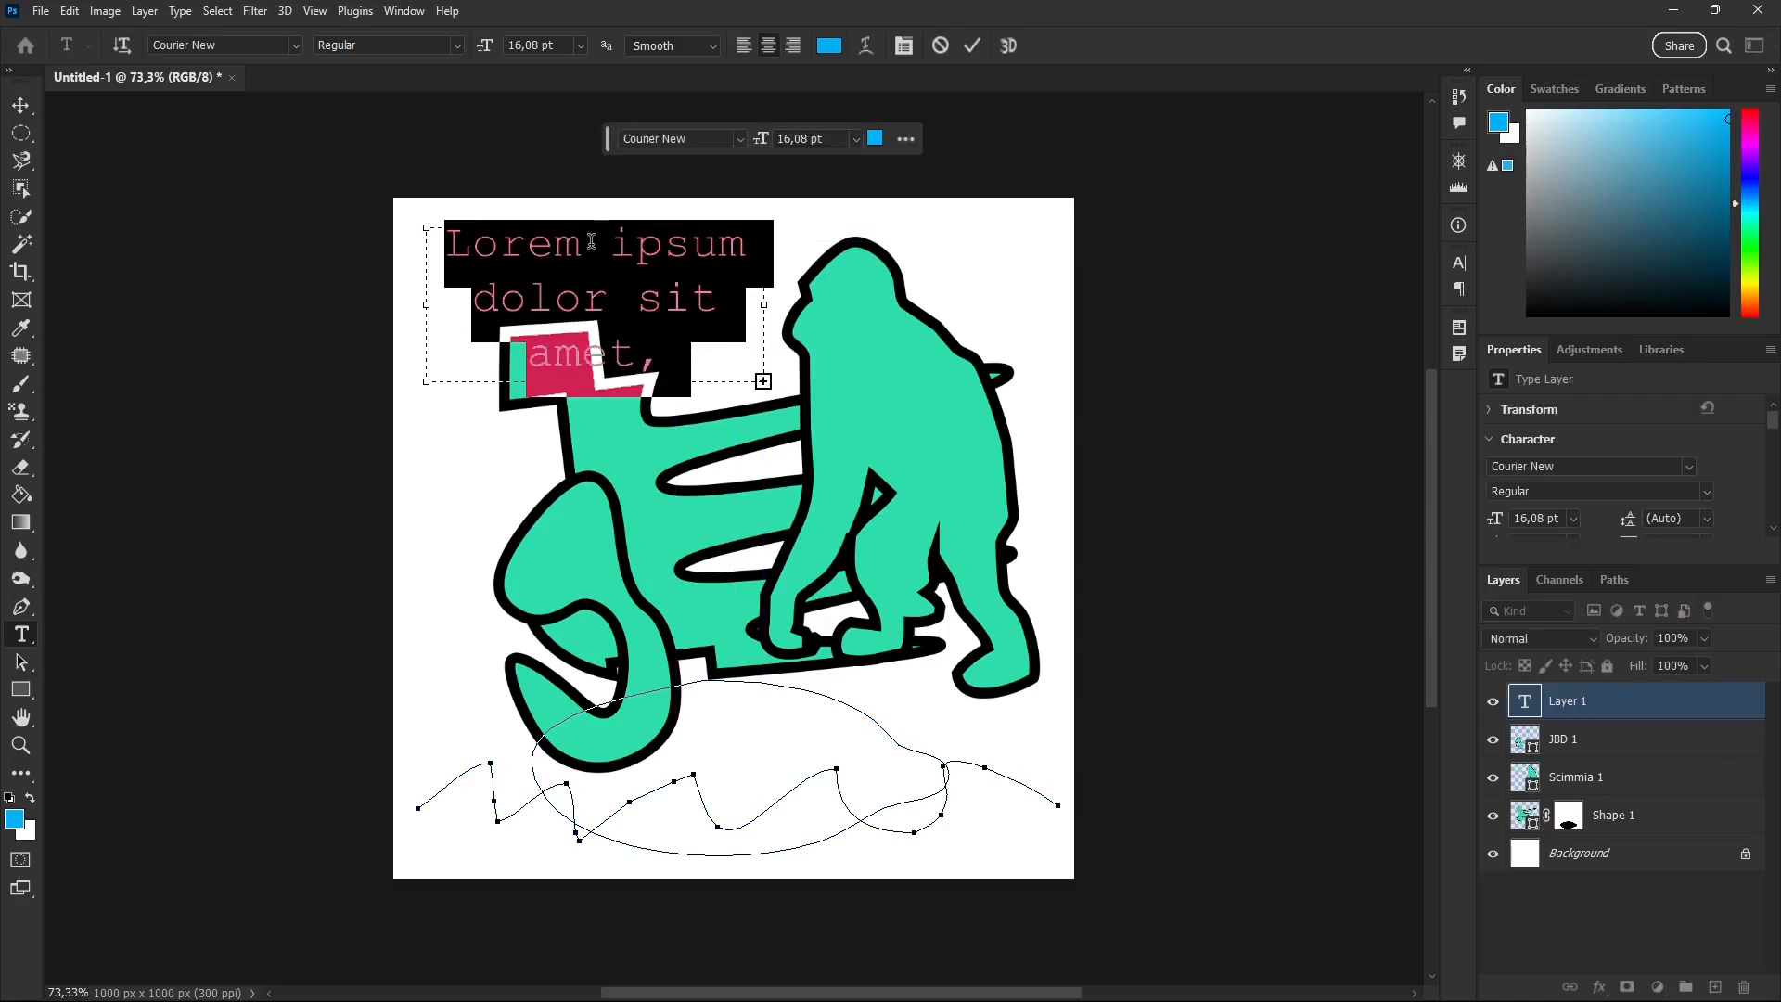
key("BackSpace")
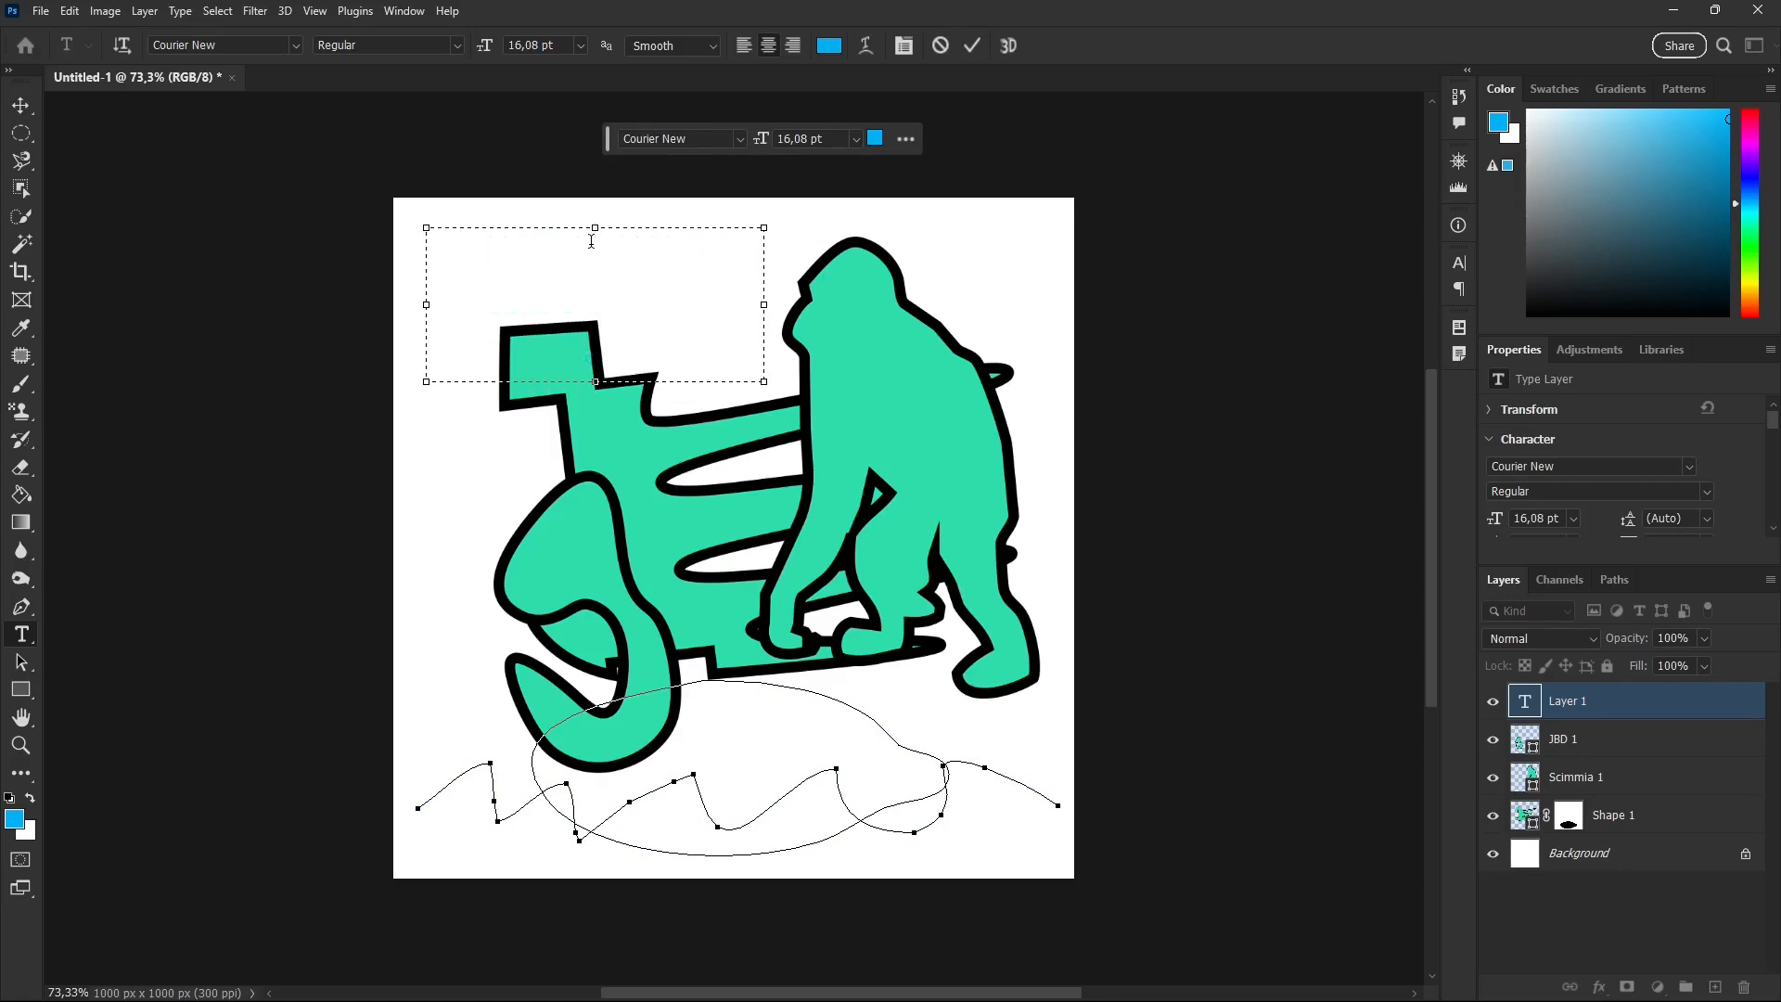
type("VECTOR")
left_click_drag(705, 253, 489, 247)
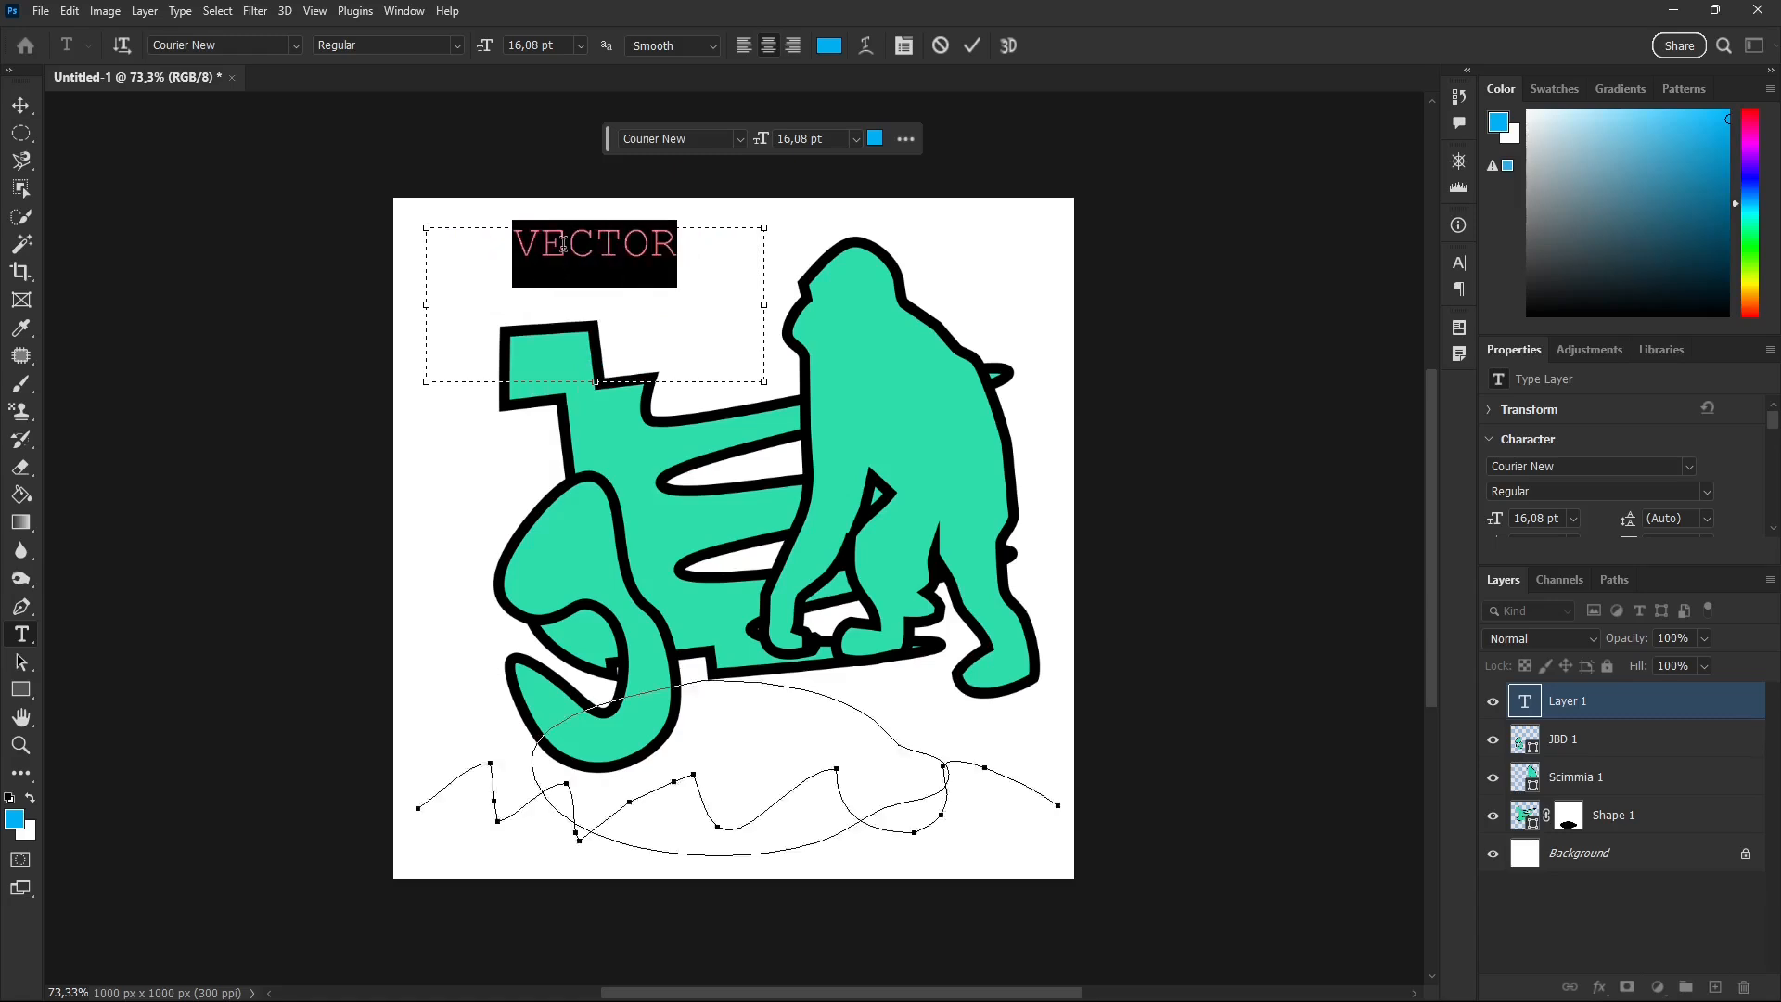
left_click(564, 244)
left_click_drag(705, 251, 517, 248)
left_click(690, 256)
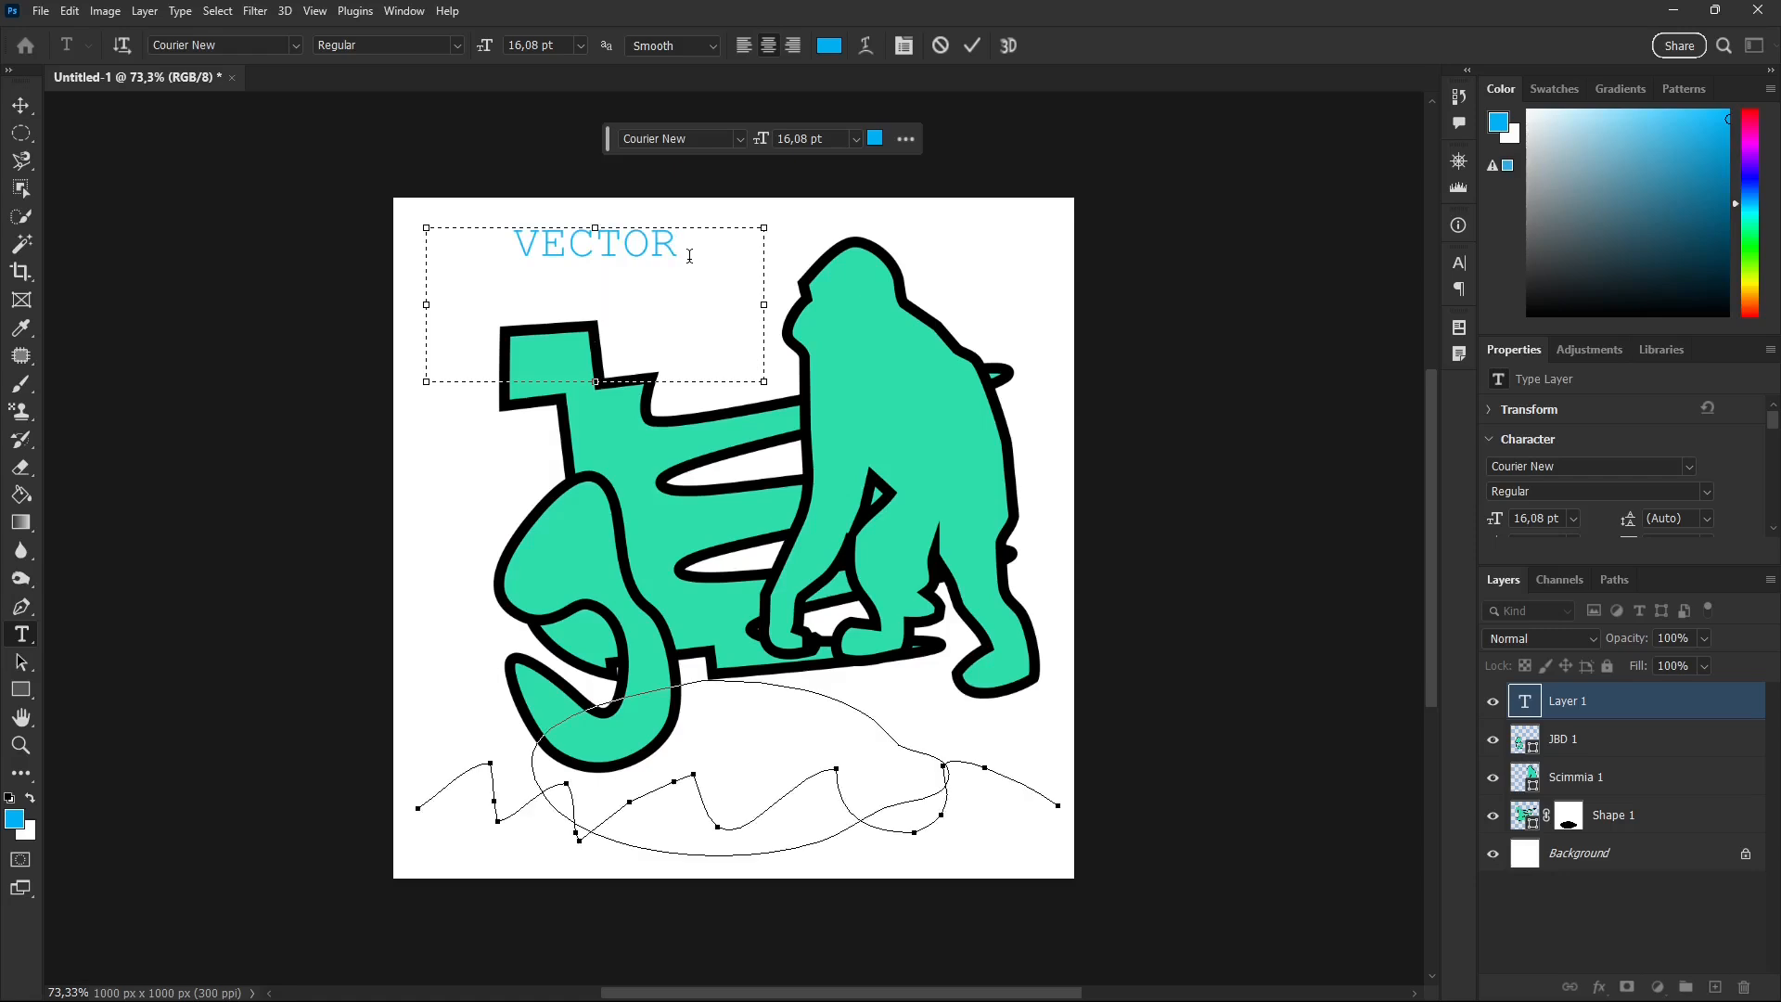
type("GRAPHICS")
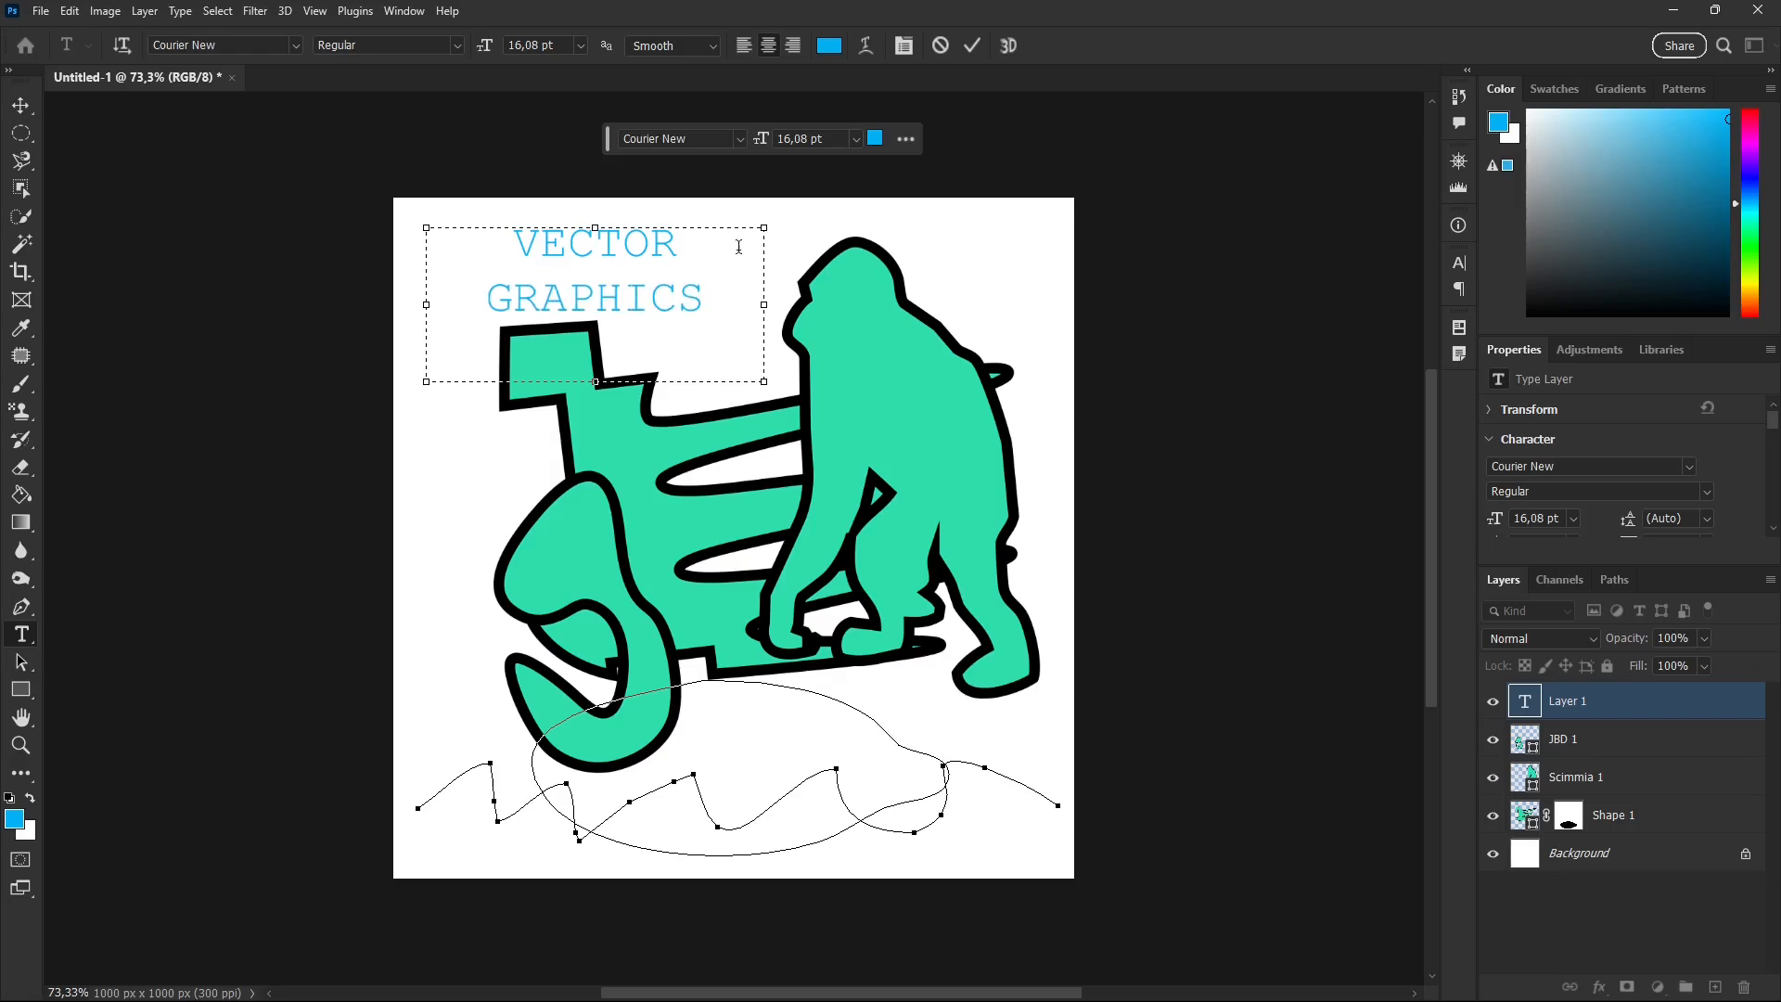
Step: Change the font of the whole "VECTOR GRAPHICS" text to Noto Mono
left_click_drag(722, 320, 519, 235)
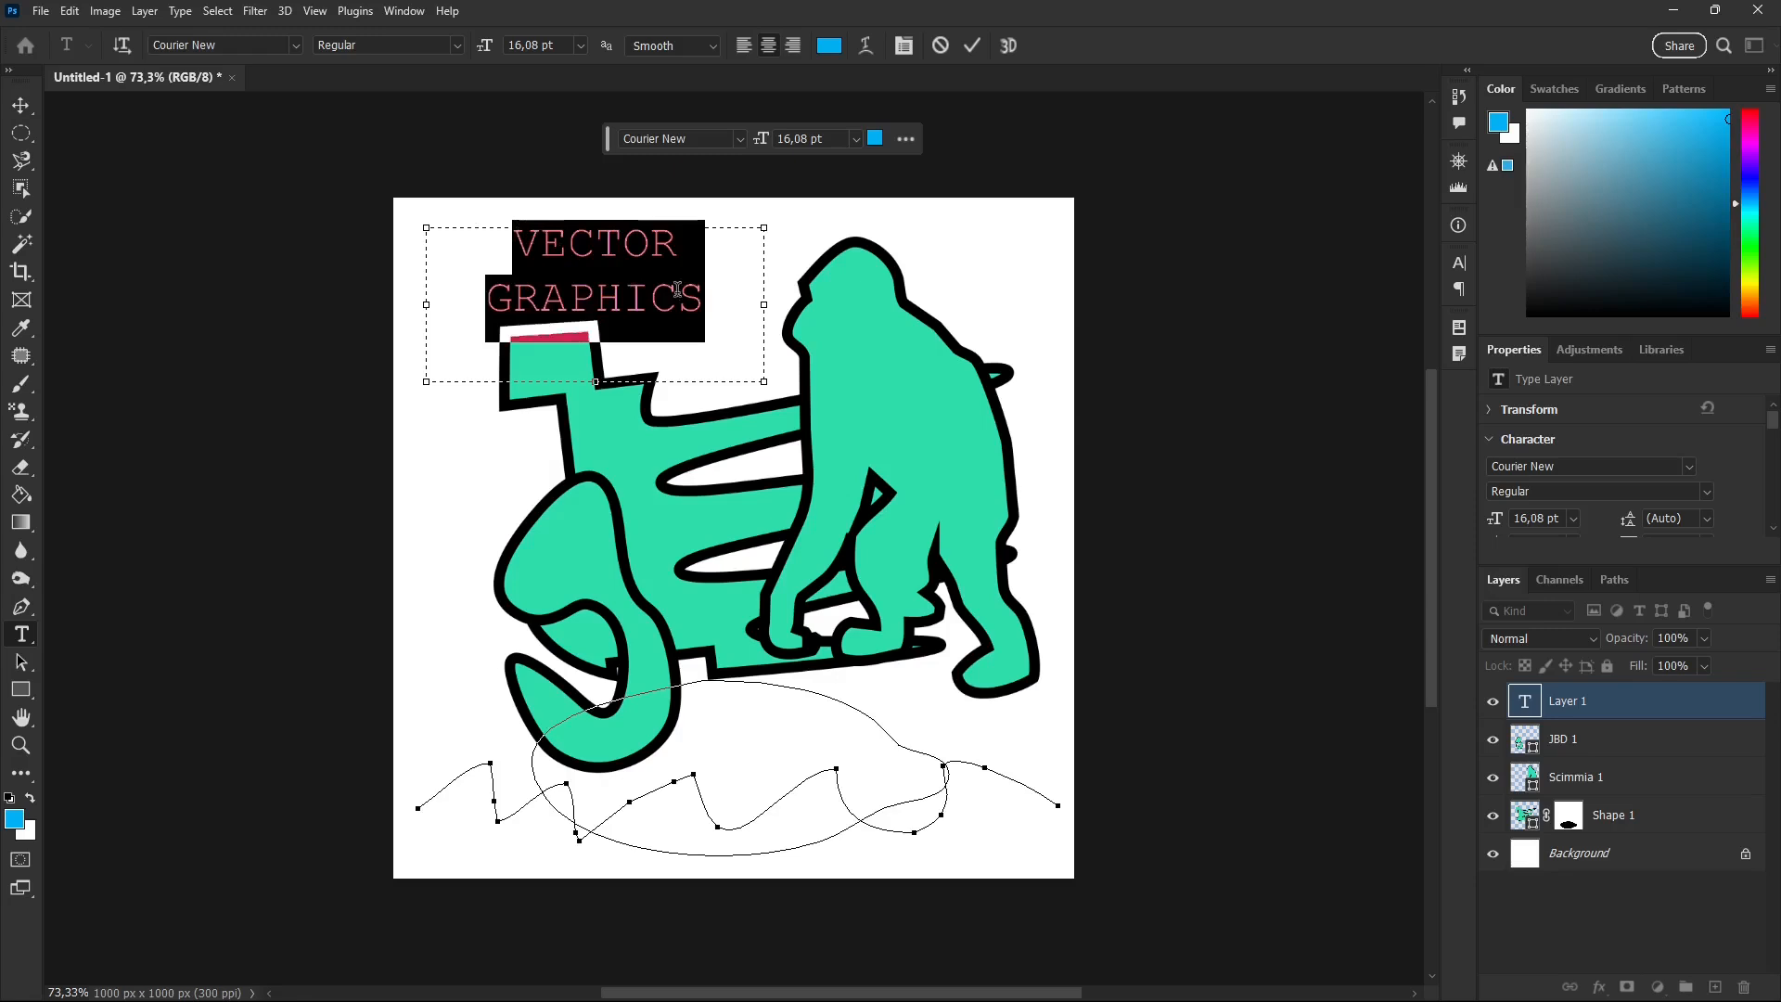
left_click(741, 140)
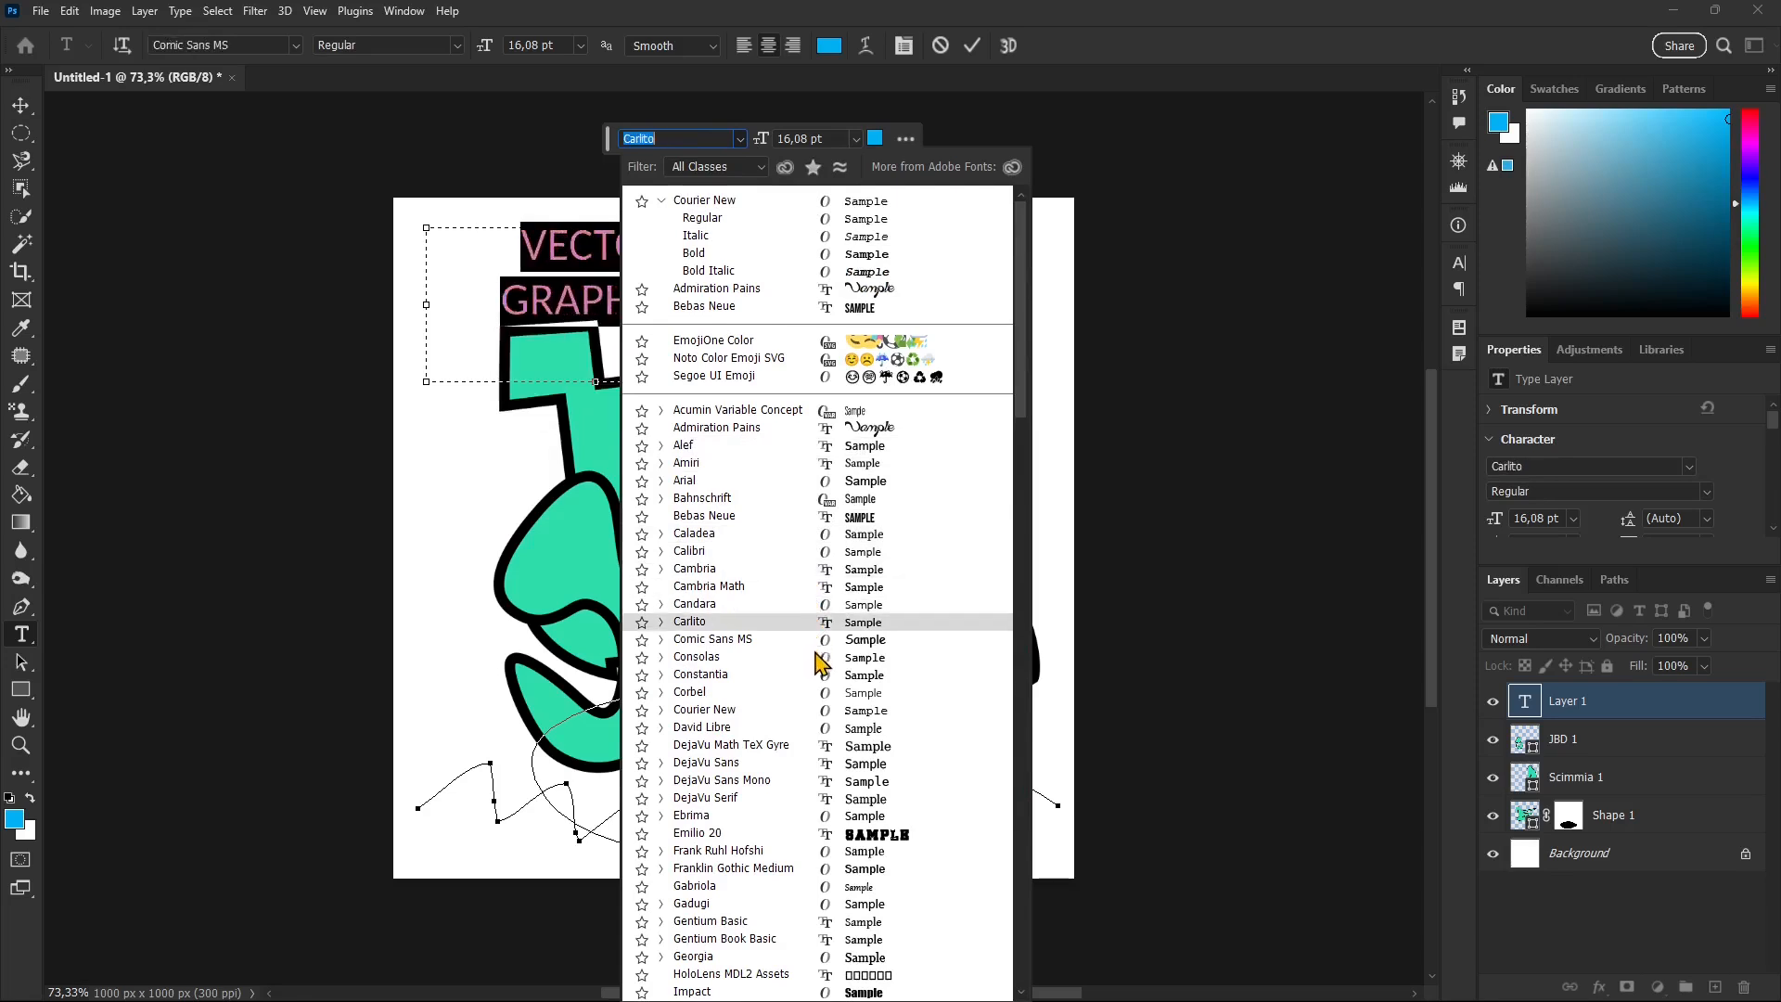
left_click(609, 141)
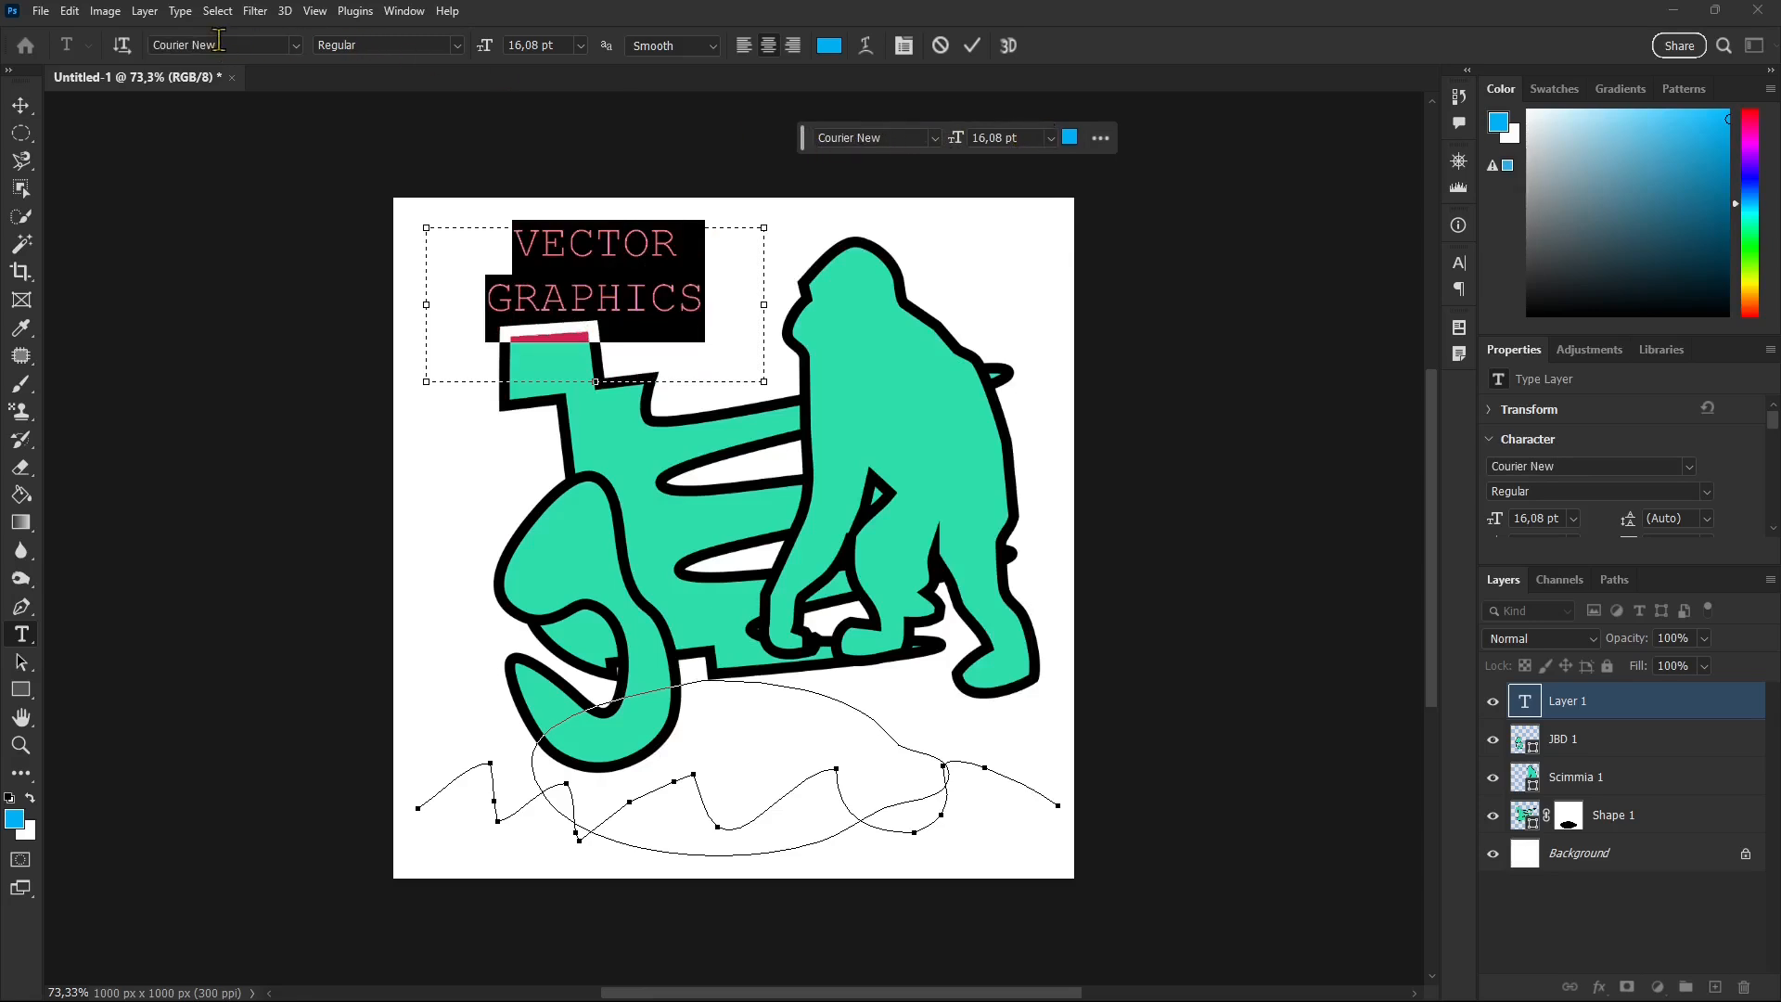
left_click(932, 139)
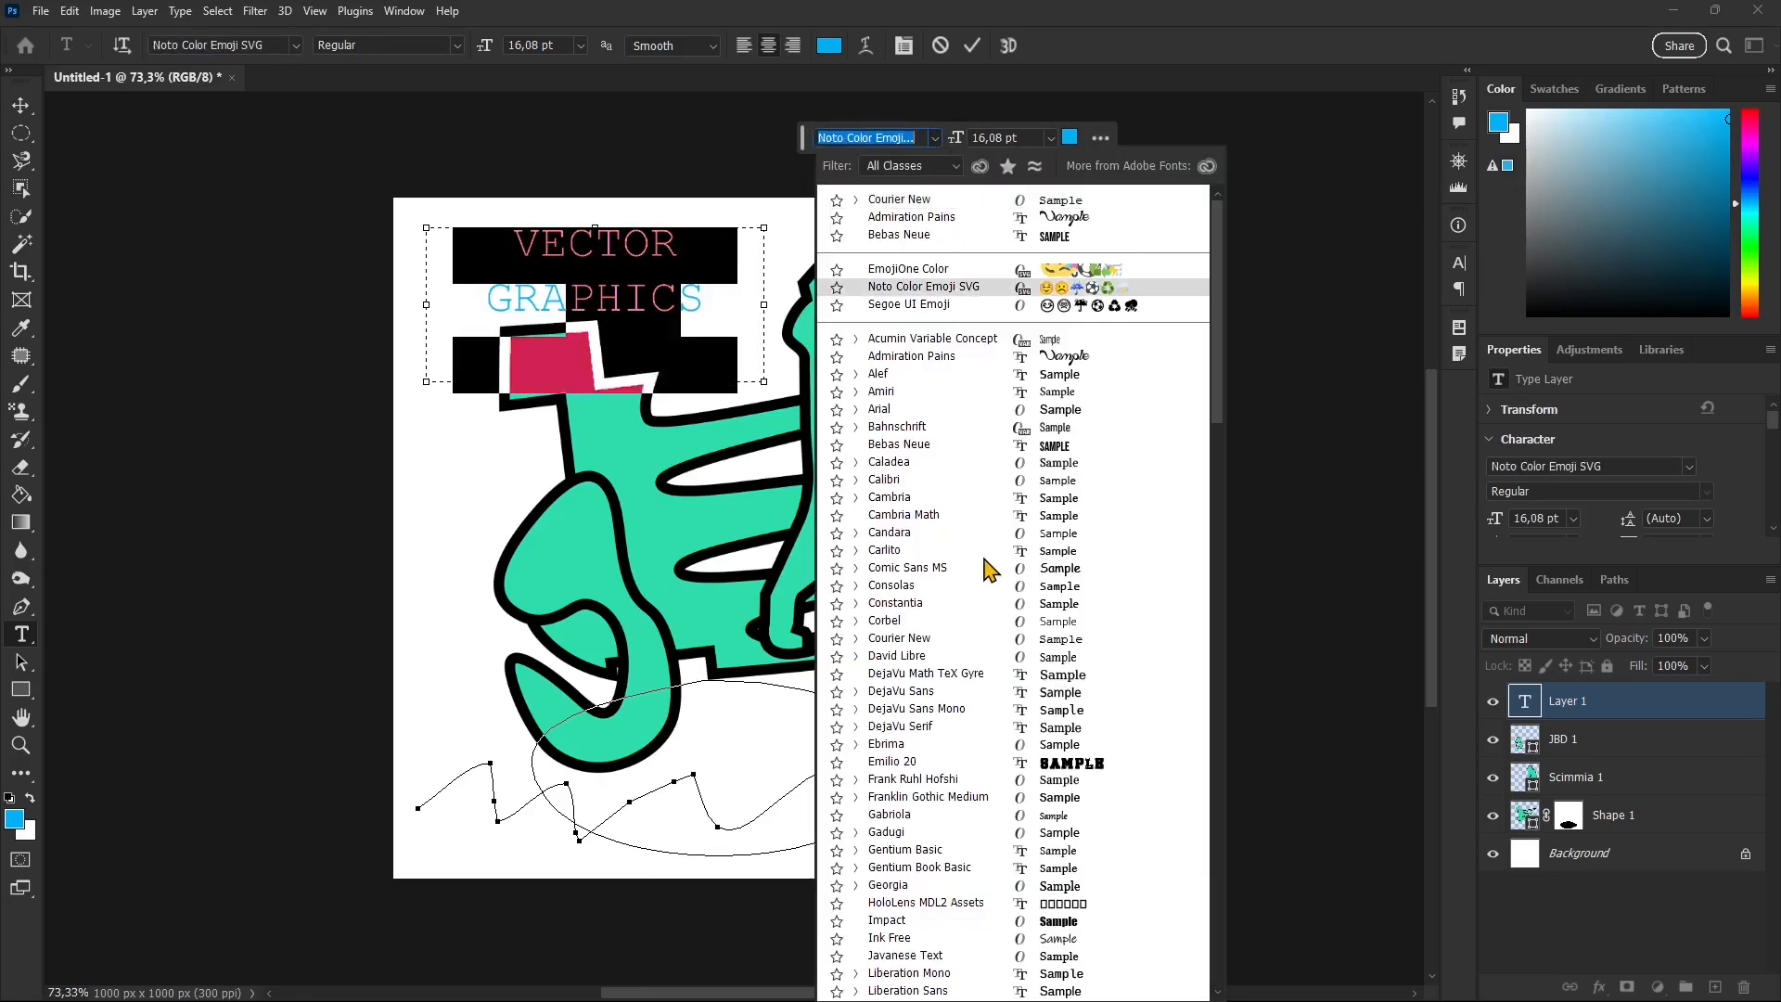
scroll(1076, 576, "down", 2)
scroll(1079, 582, "down", 5)
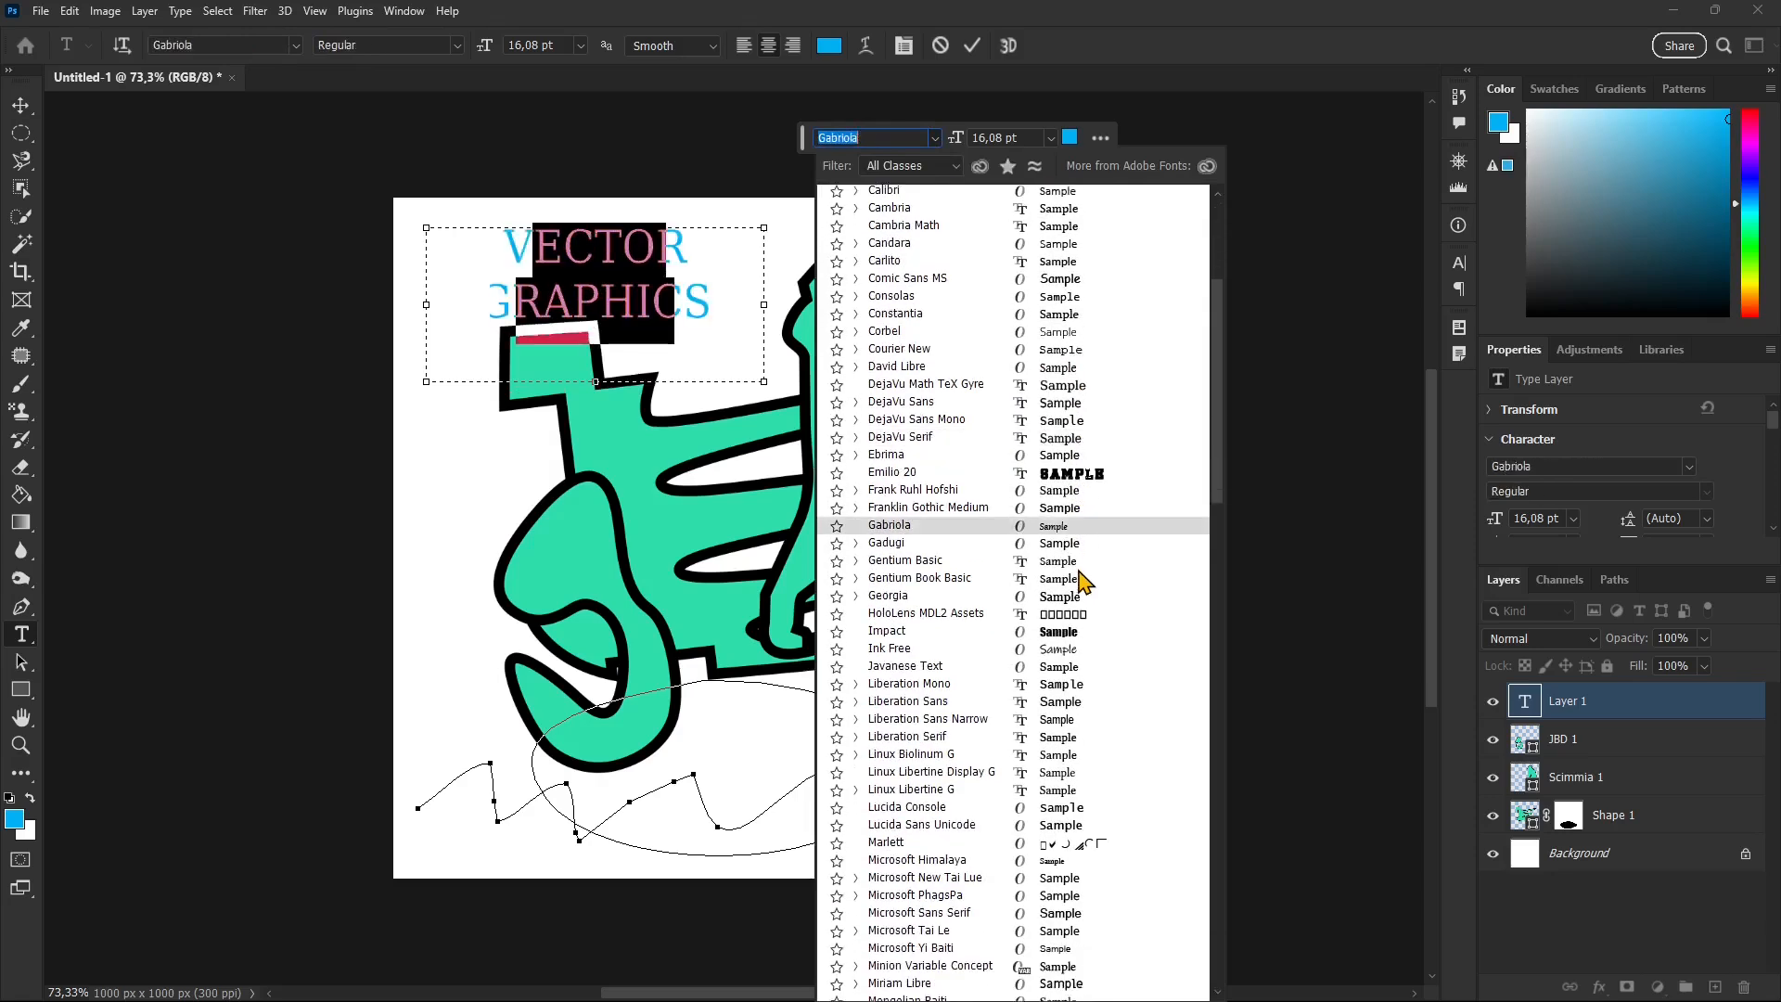
scroll(1077, 556, "down", 5)
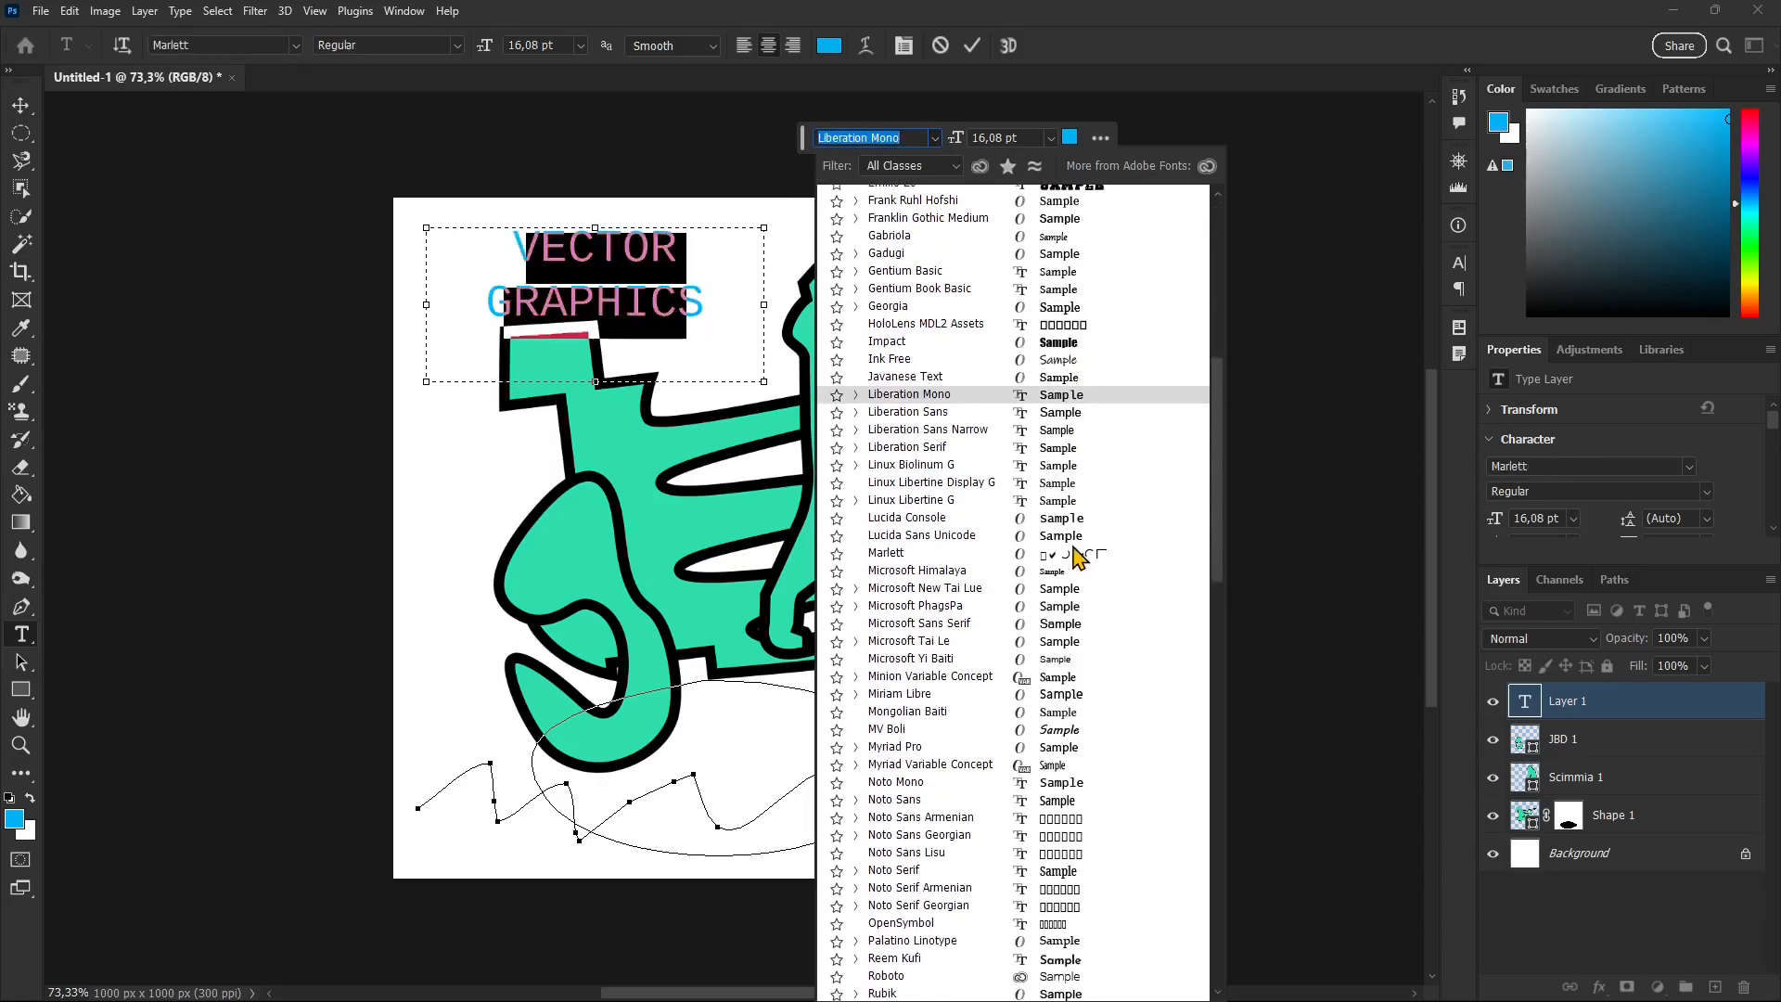
scroll(1072, 542, "down", 4)
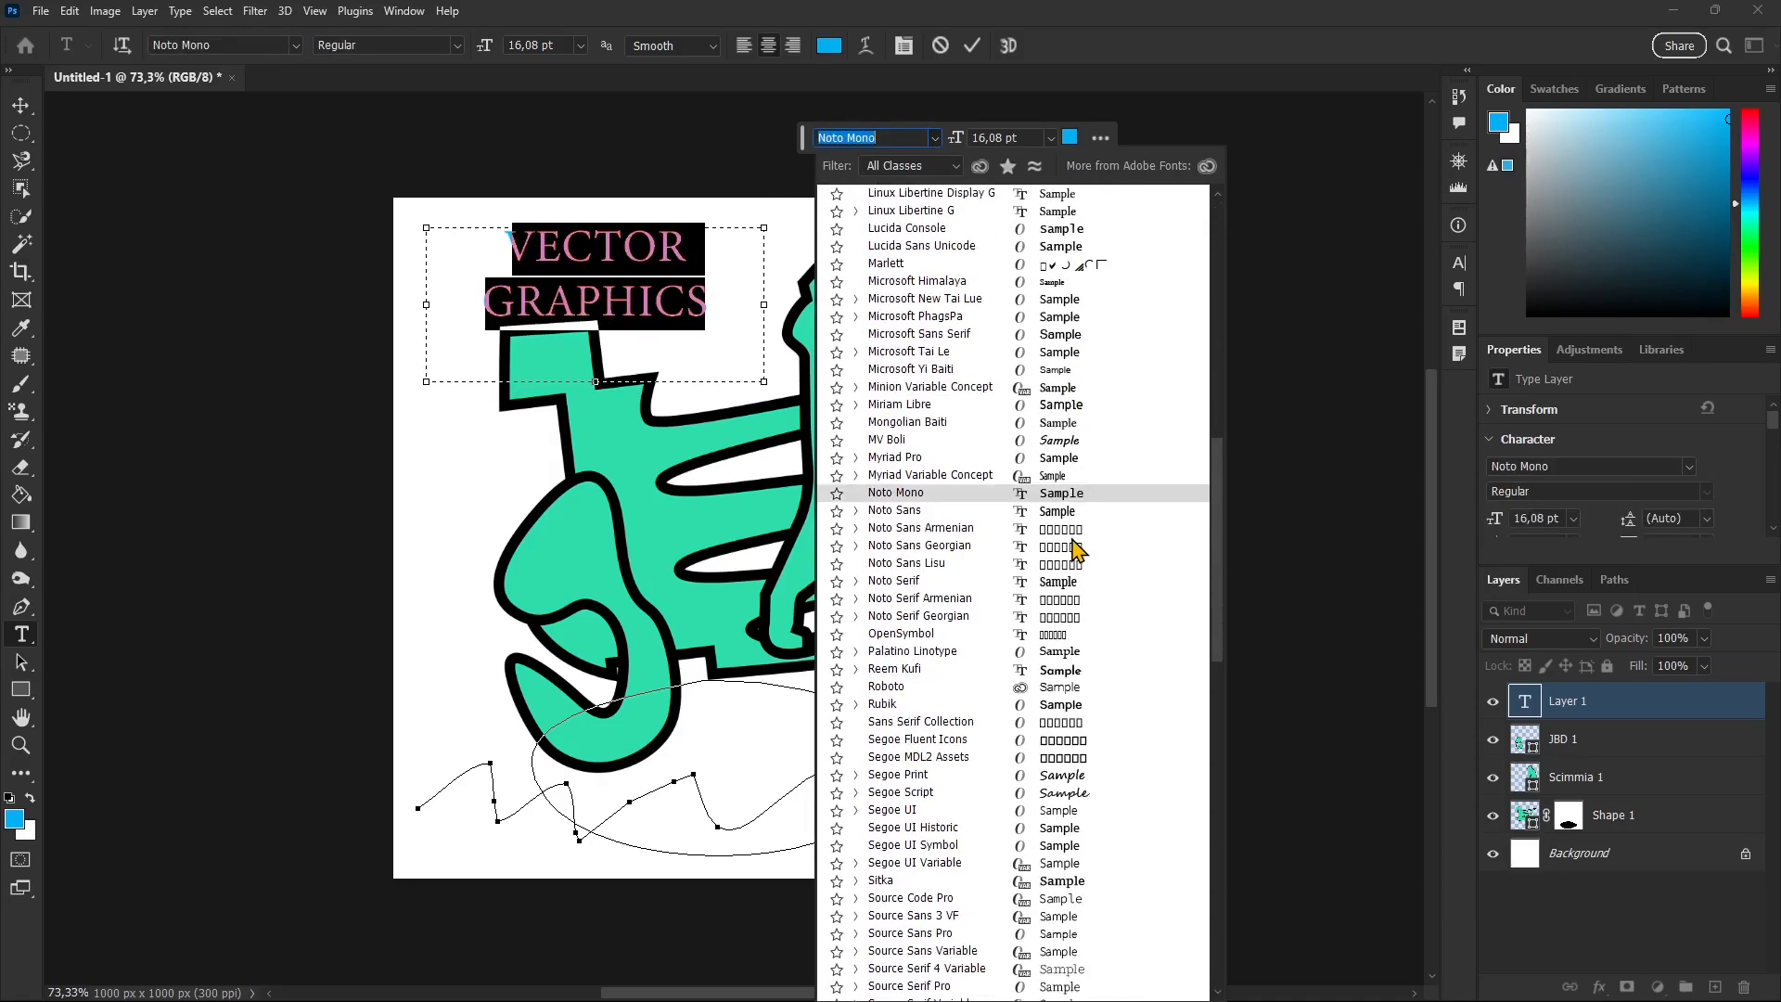
scroll(1064, 690, "down", 7)
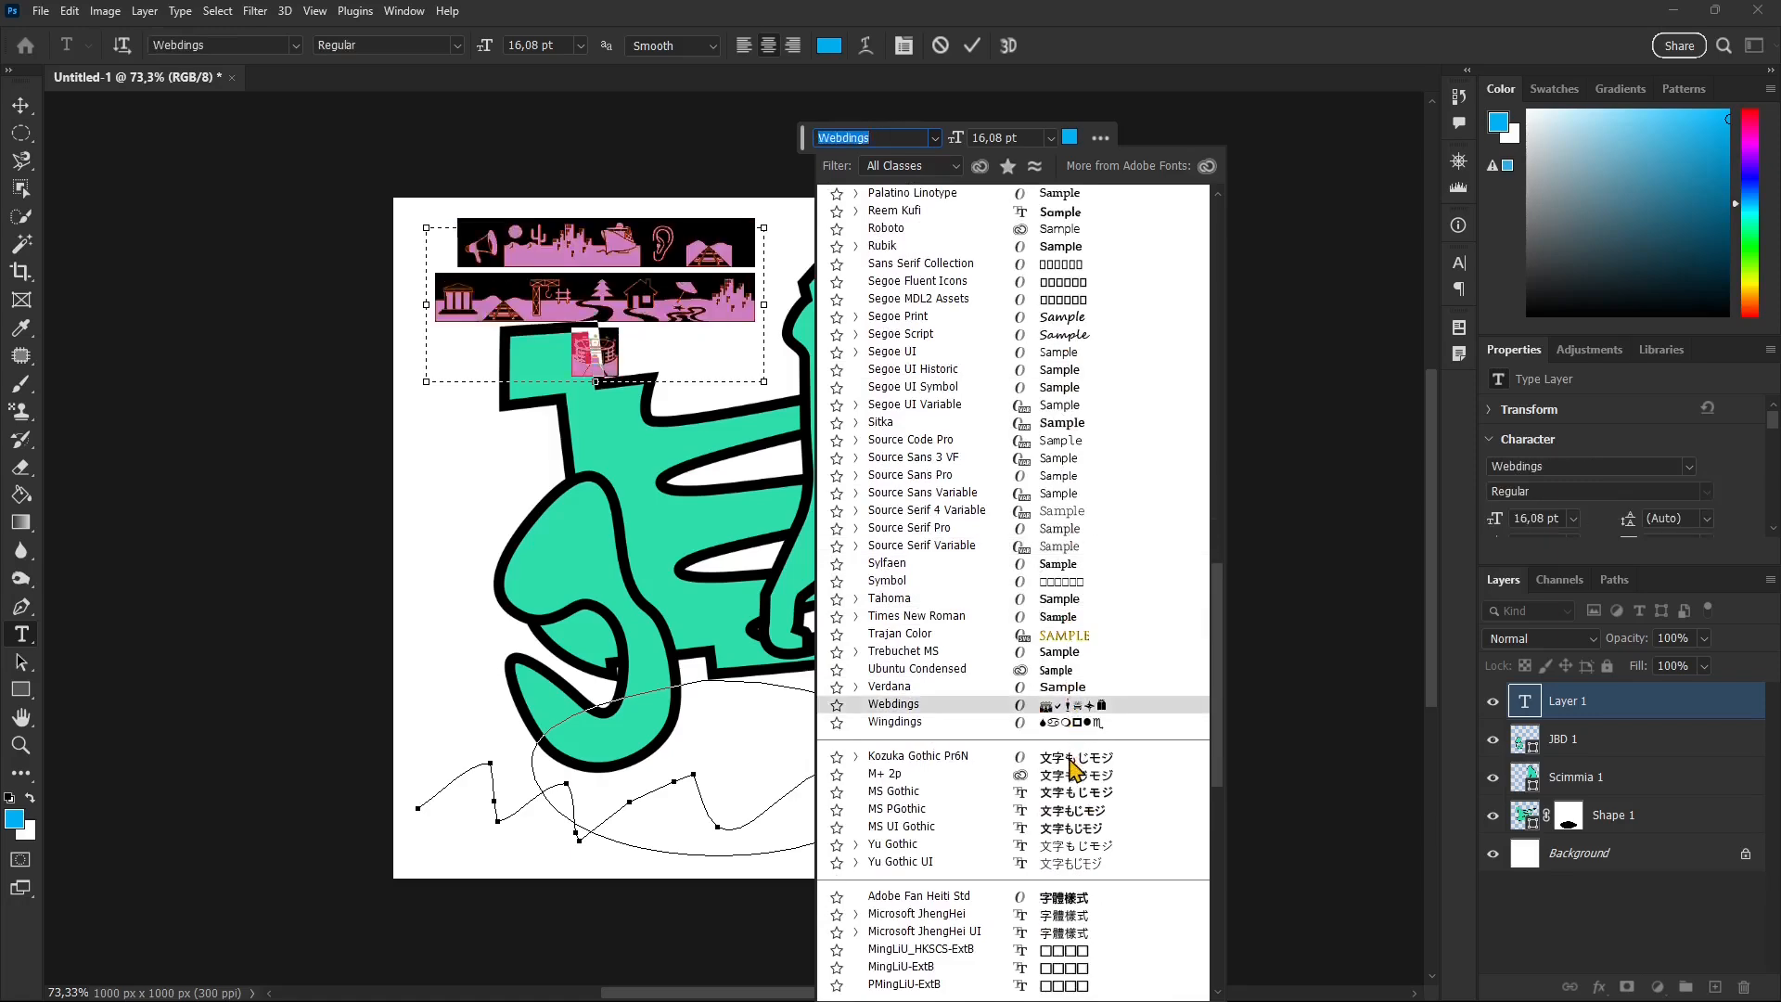
scroll(1071, 793, "down", 3)
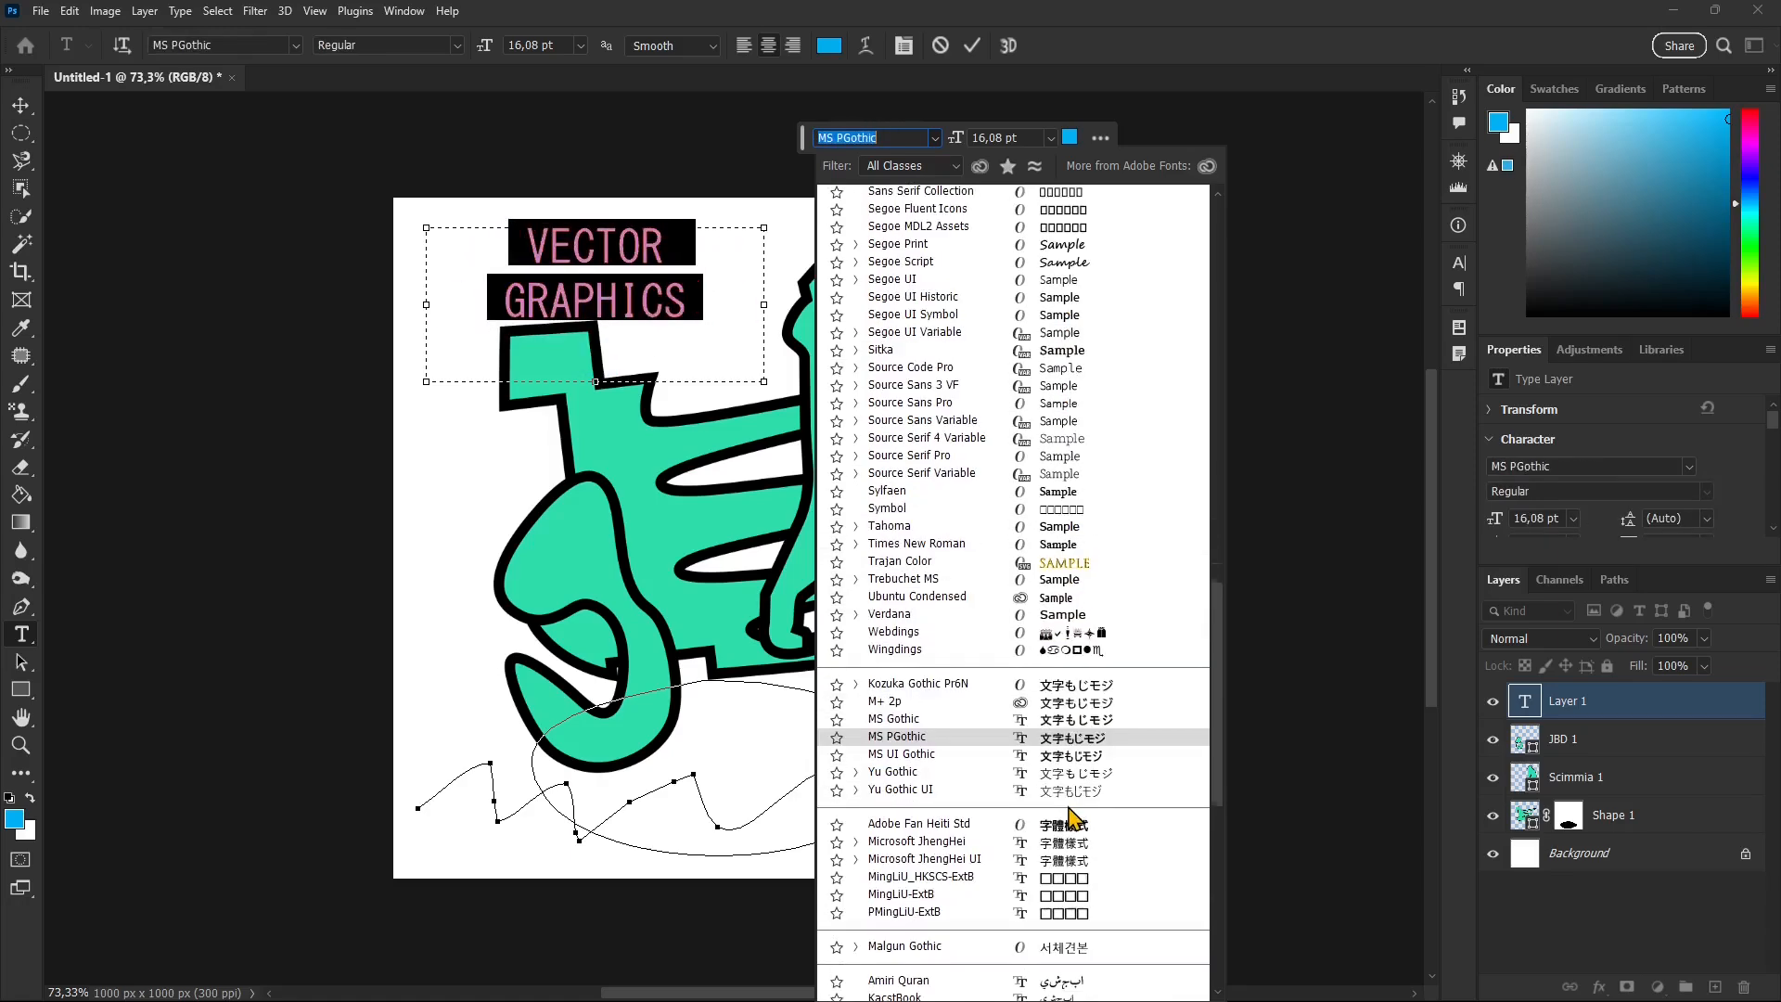
scroll(1066, 732, "up", 8)
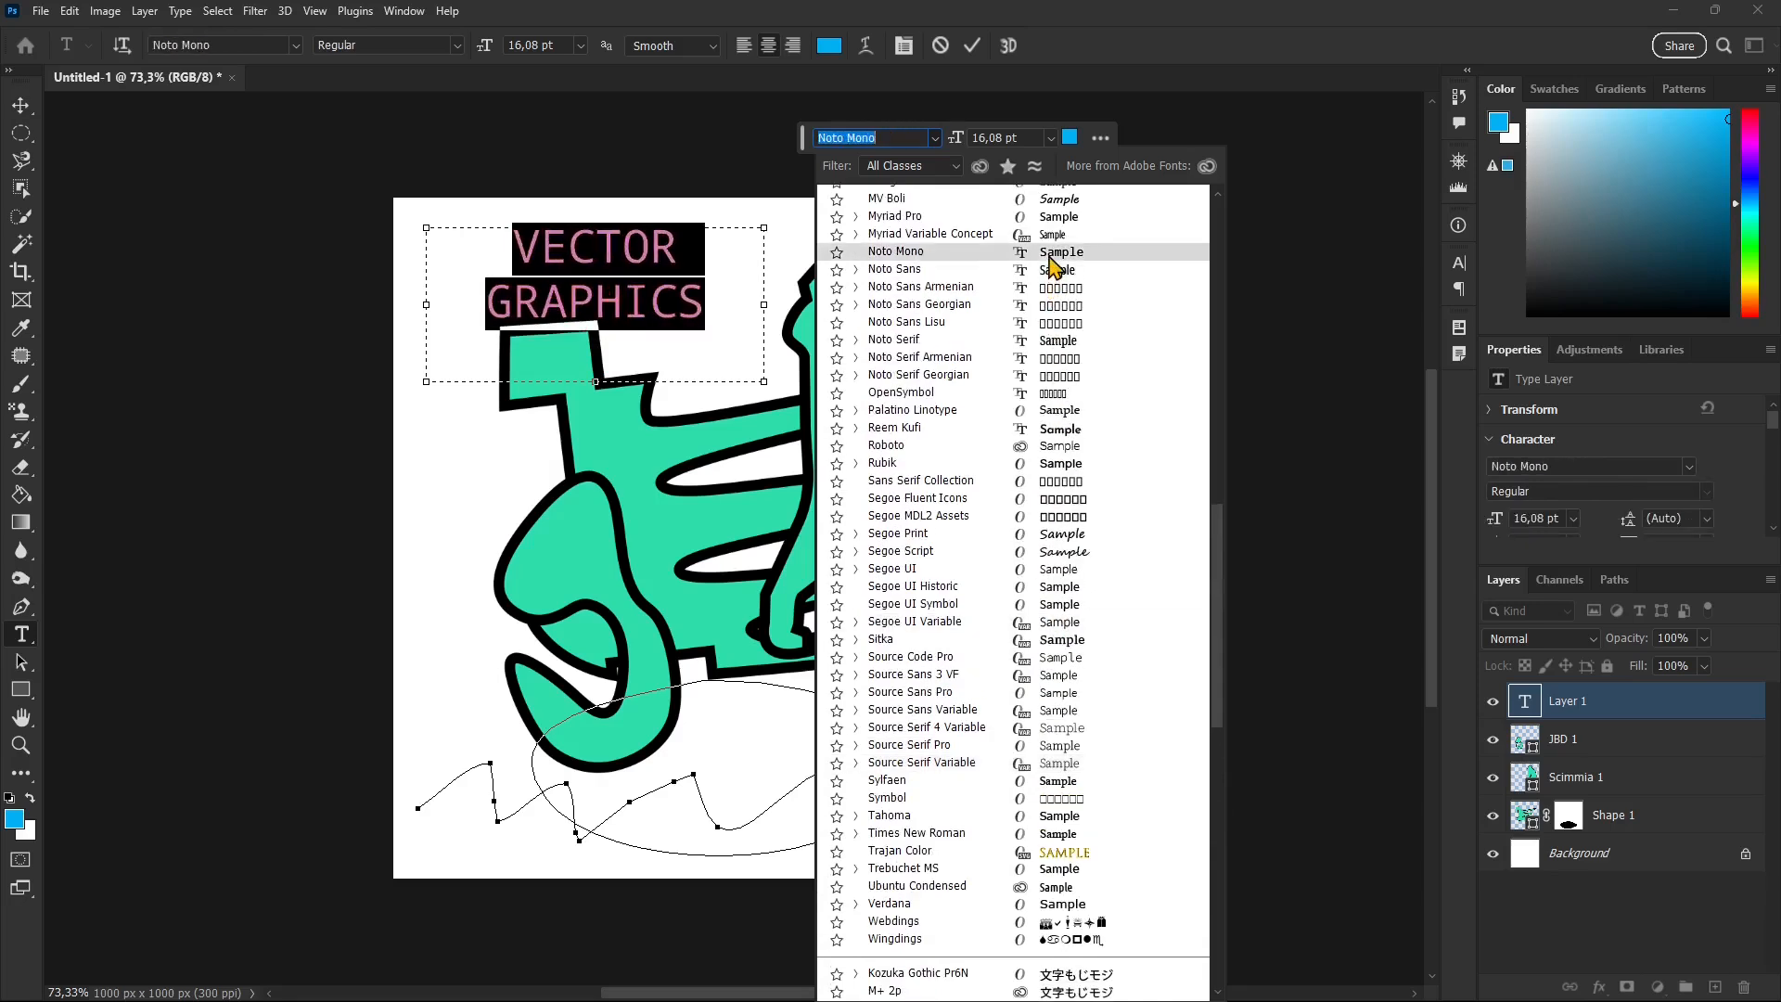
left_click(1044, 251)
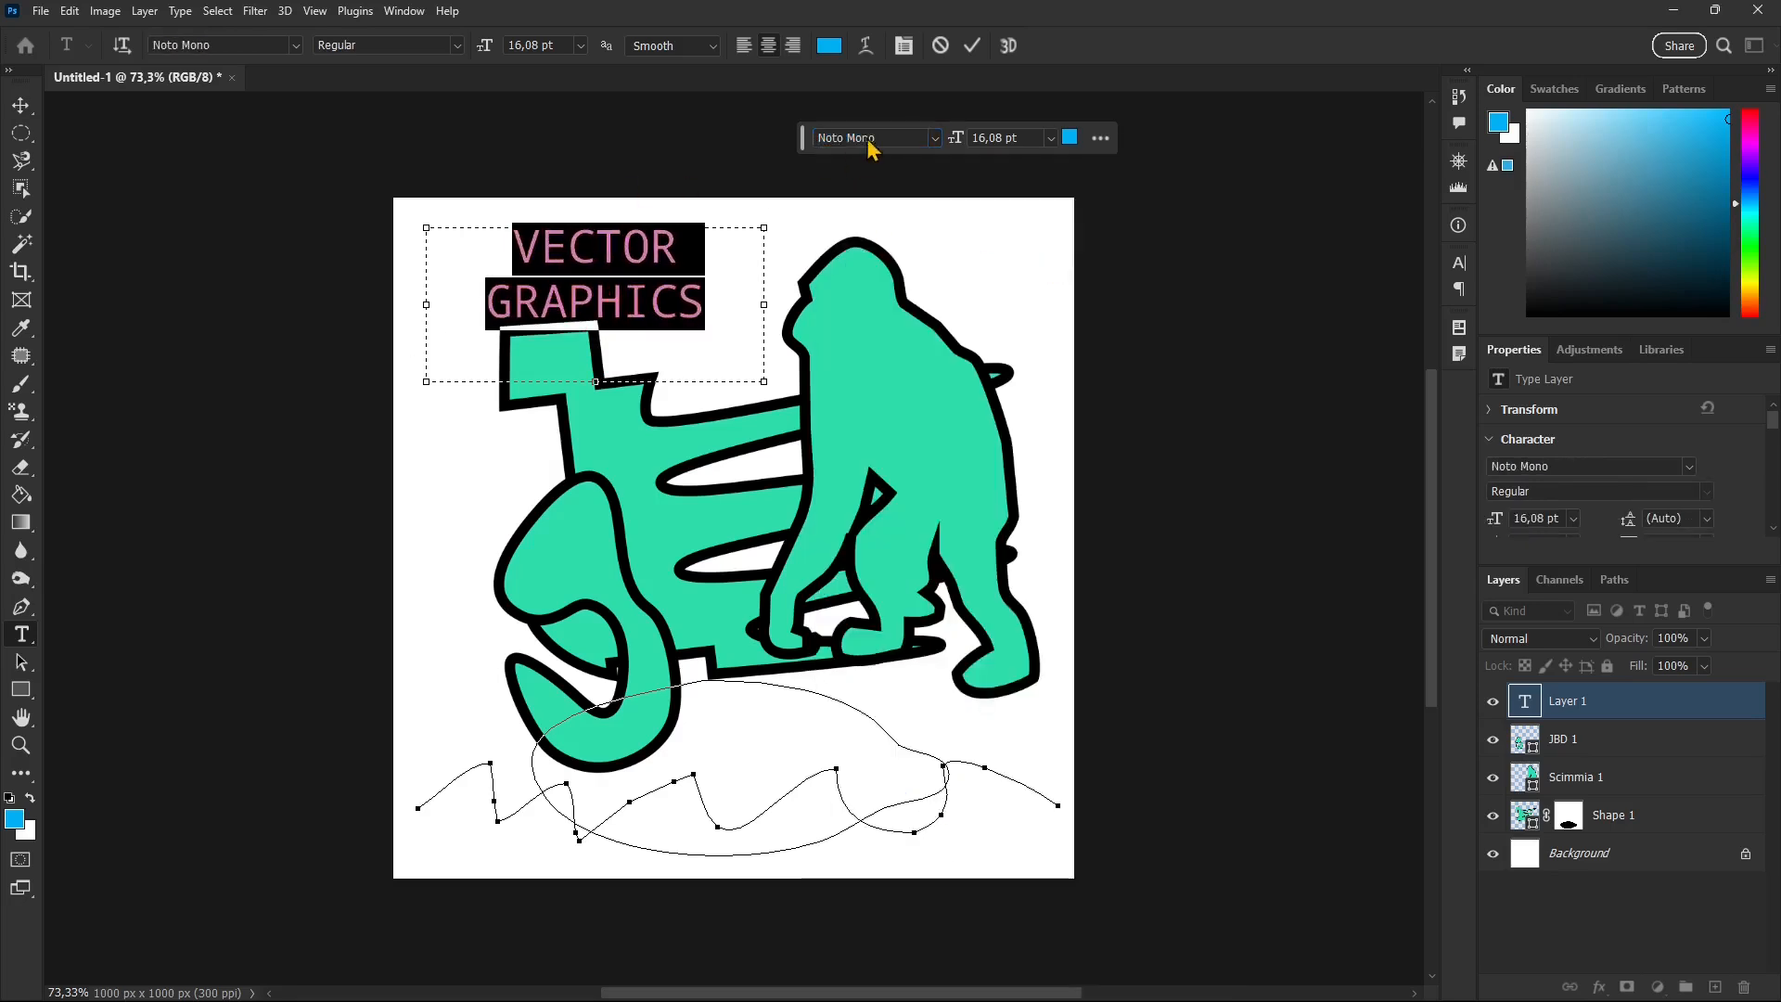
Step: Set the text size to 24 pt and enlarge the text box to about 605 by 455 px
left_click(1051, 139)
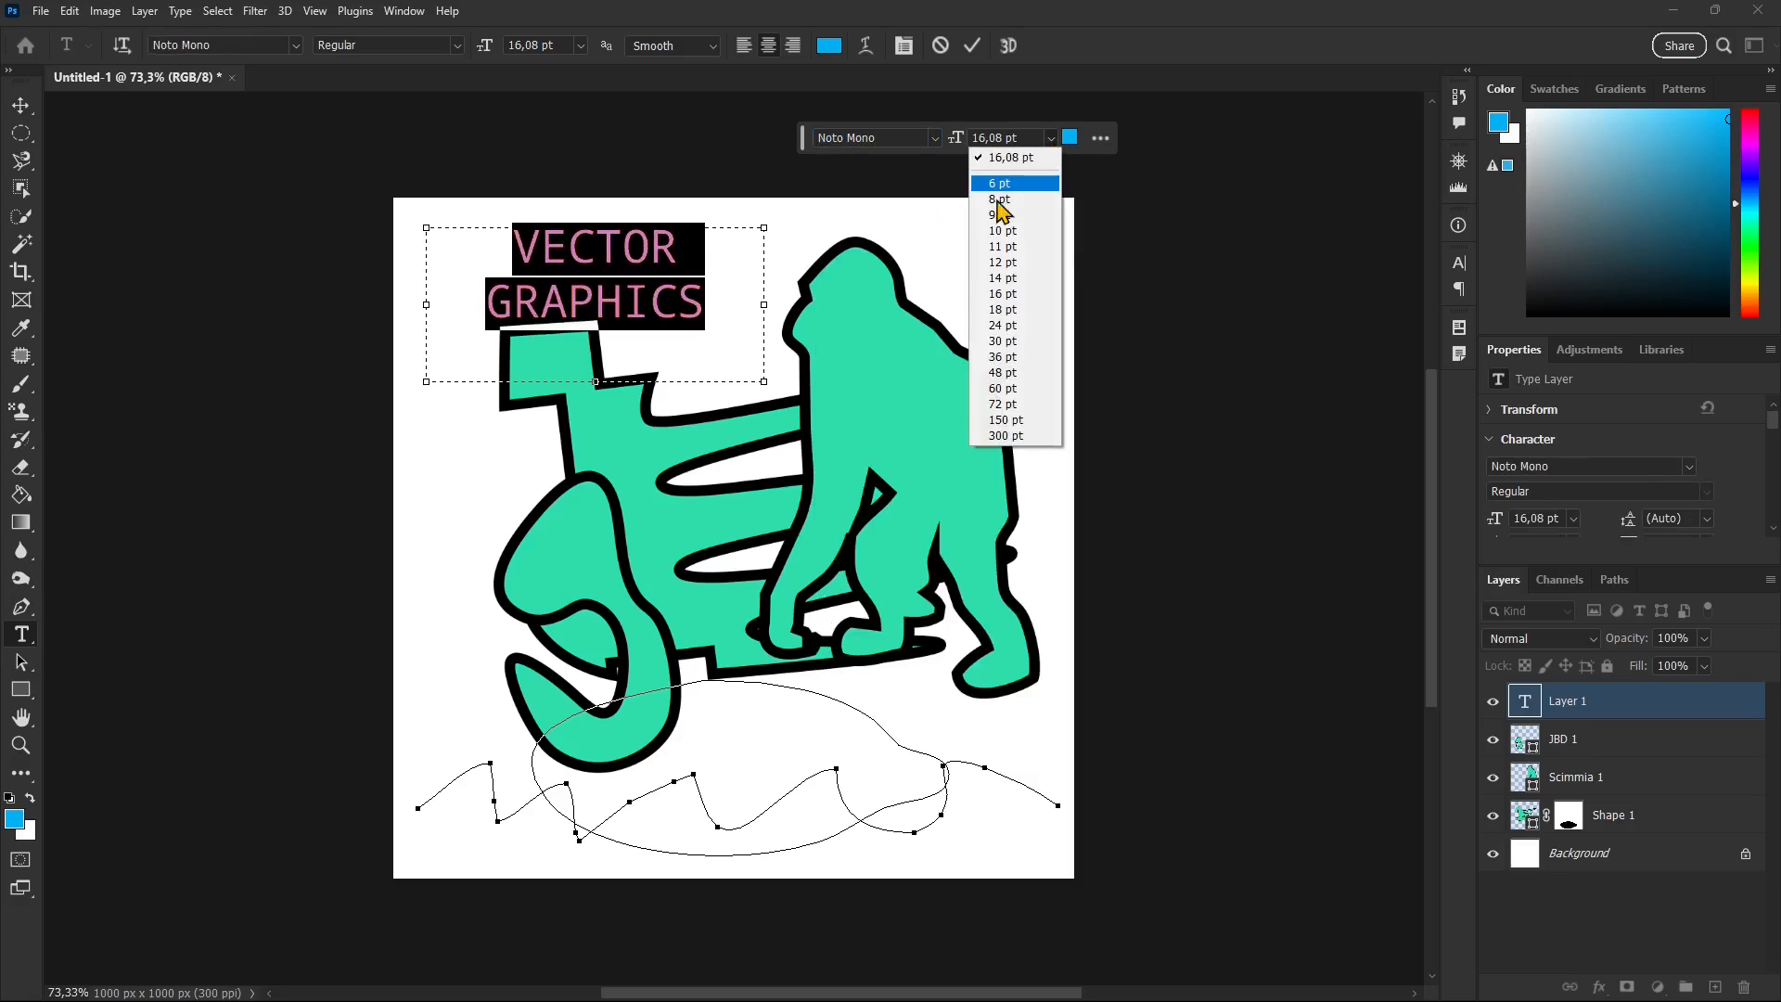
left_click(1013, 330)
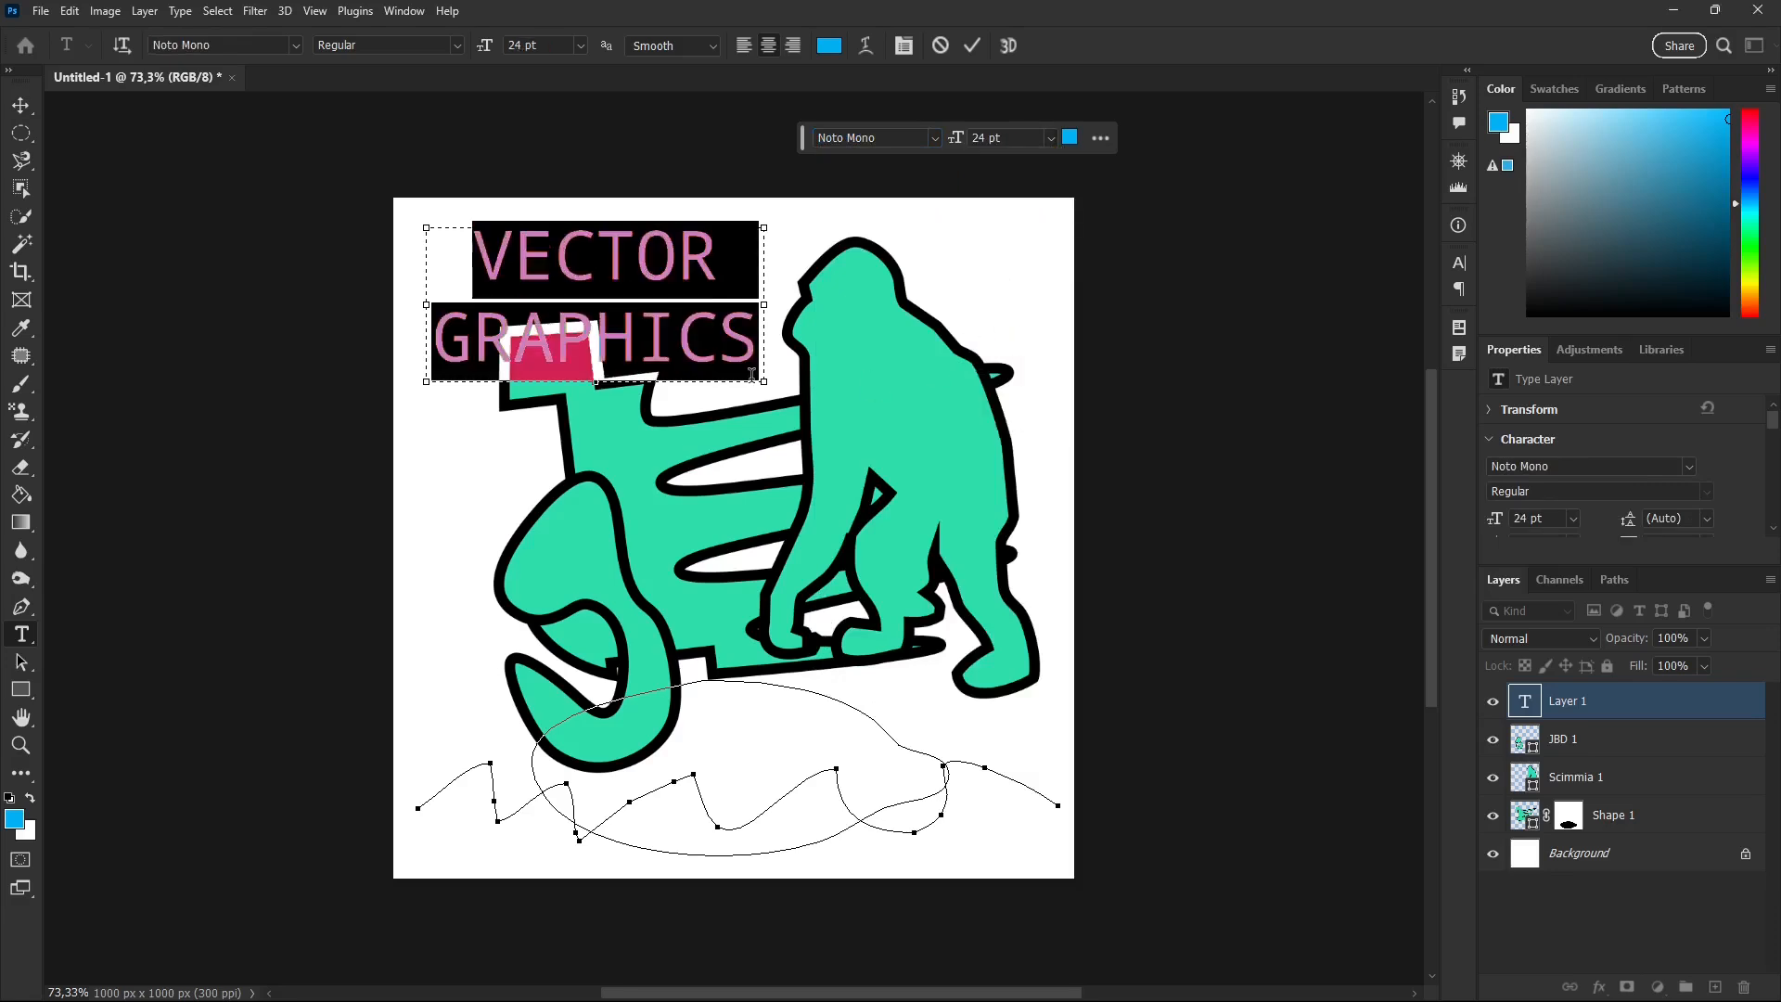
left_click_drag(765, 383, 838, 536)
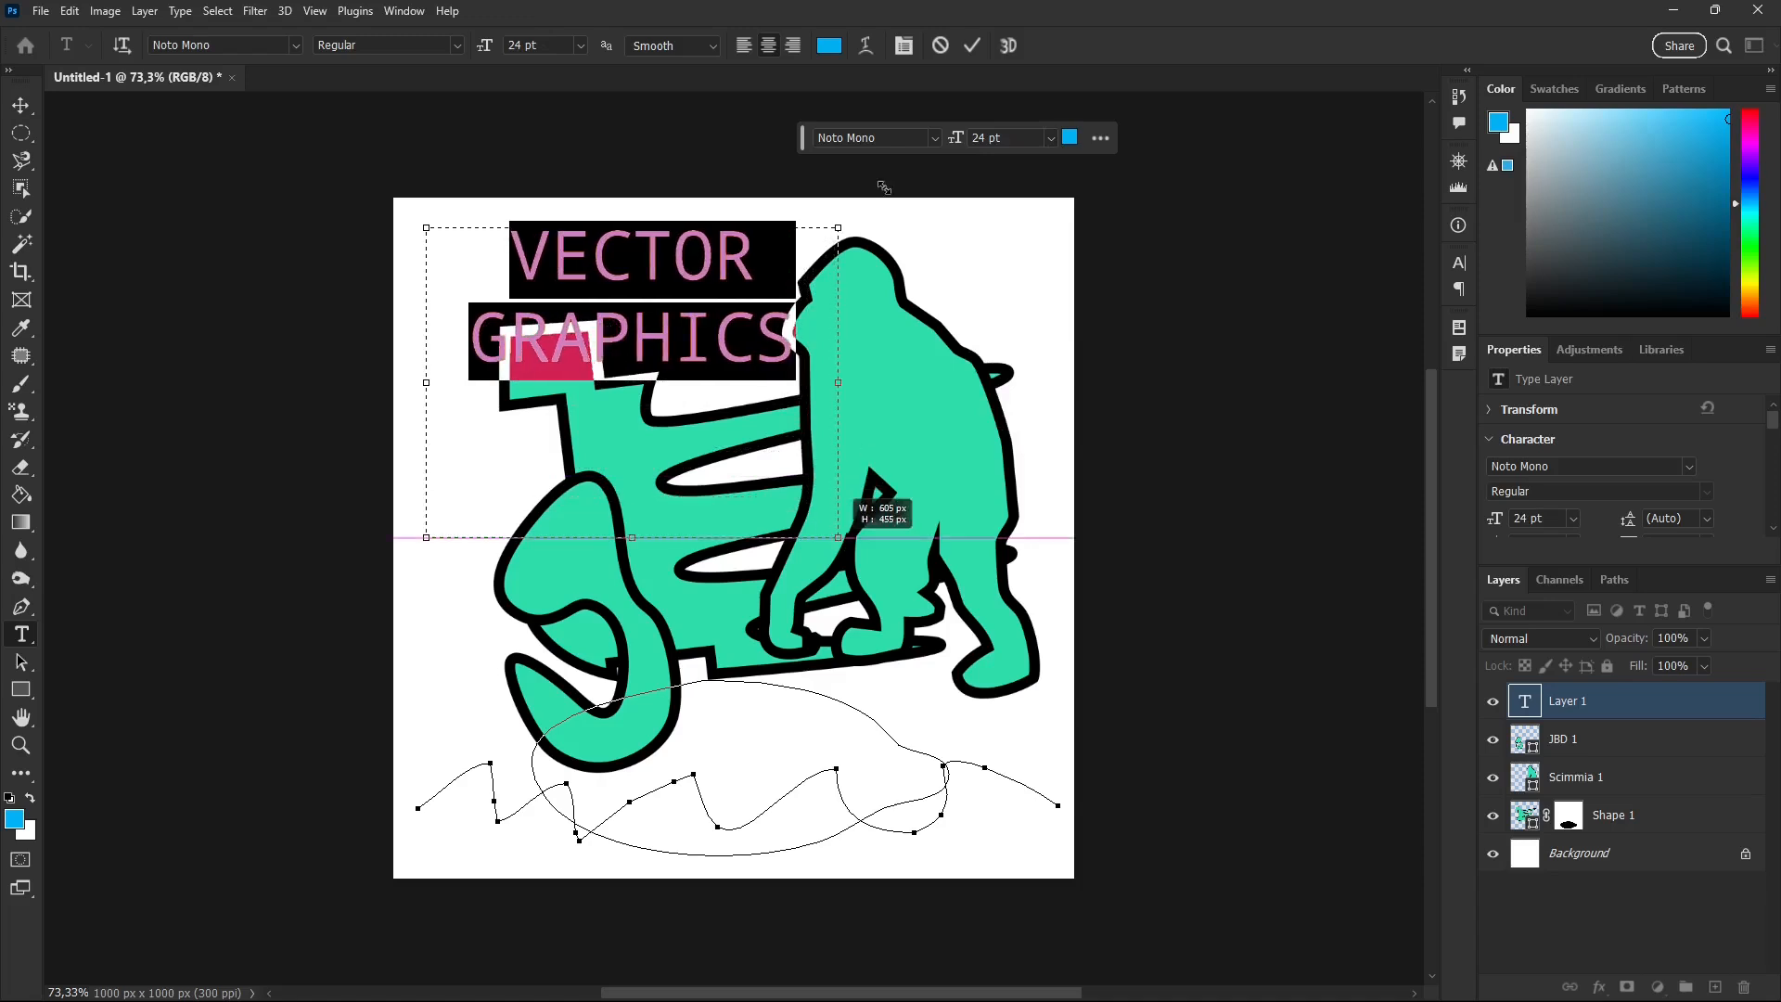
Step: Recolor only the word VECTOR to bright green, 00f389
left_click(726, 348)
left_click_drag(804, 348, 541, 295)
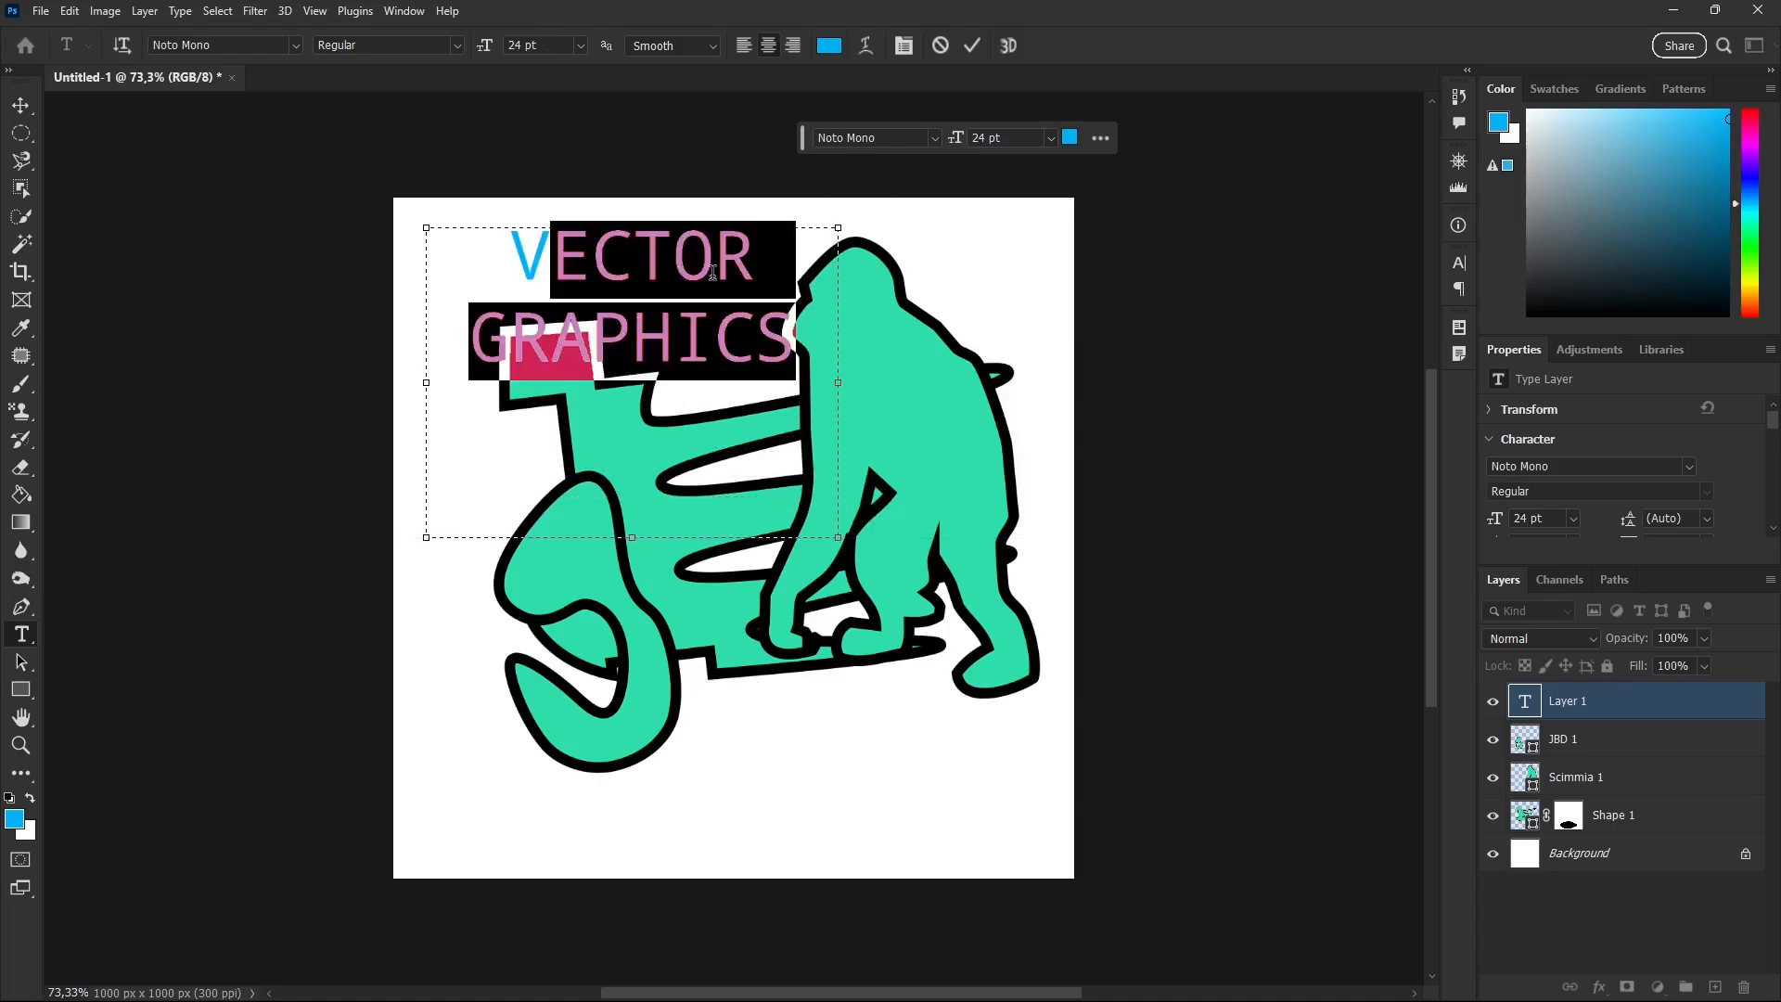
left_click(682, 274)
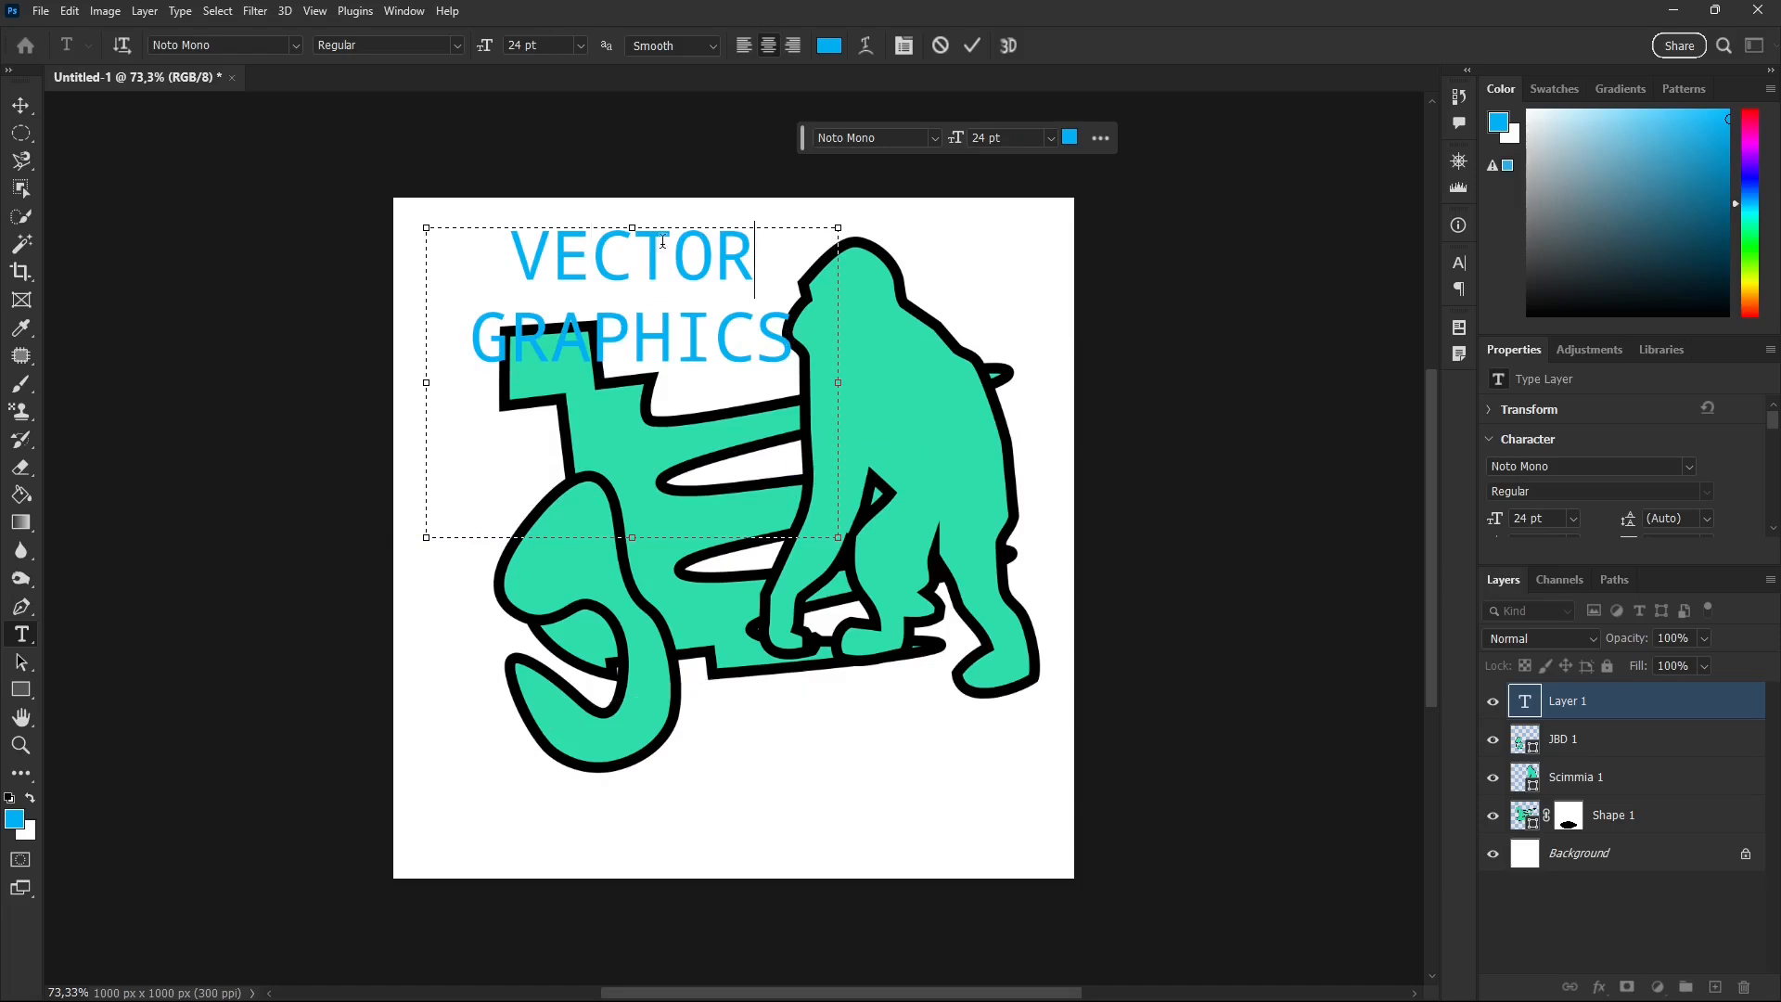
left_click_drag(757, 249, 509, 239)
left_click(1070, 137)
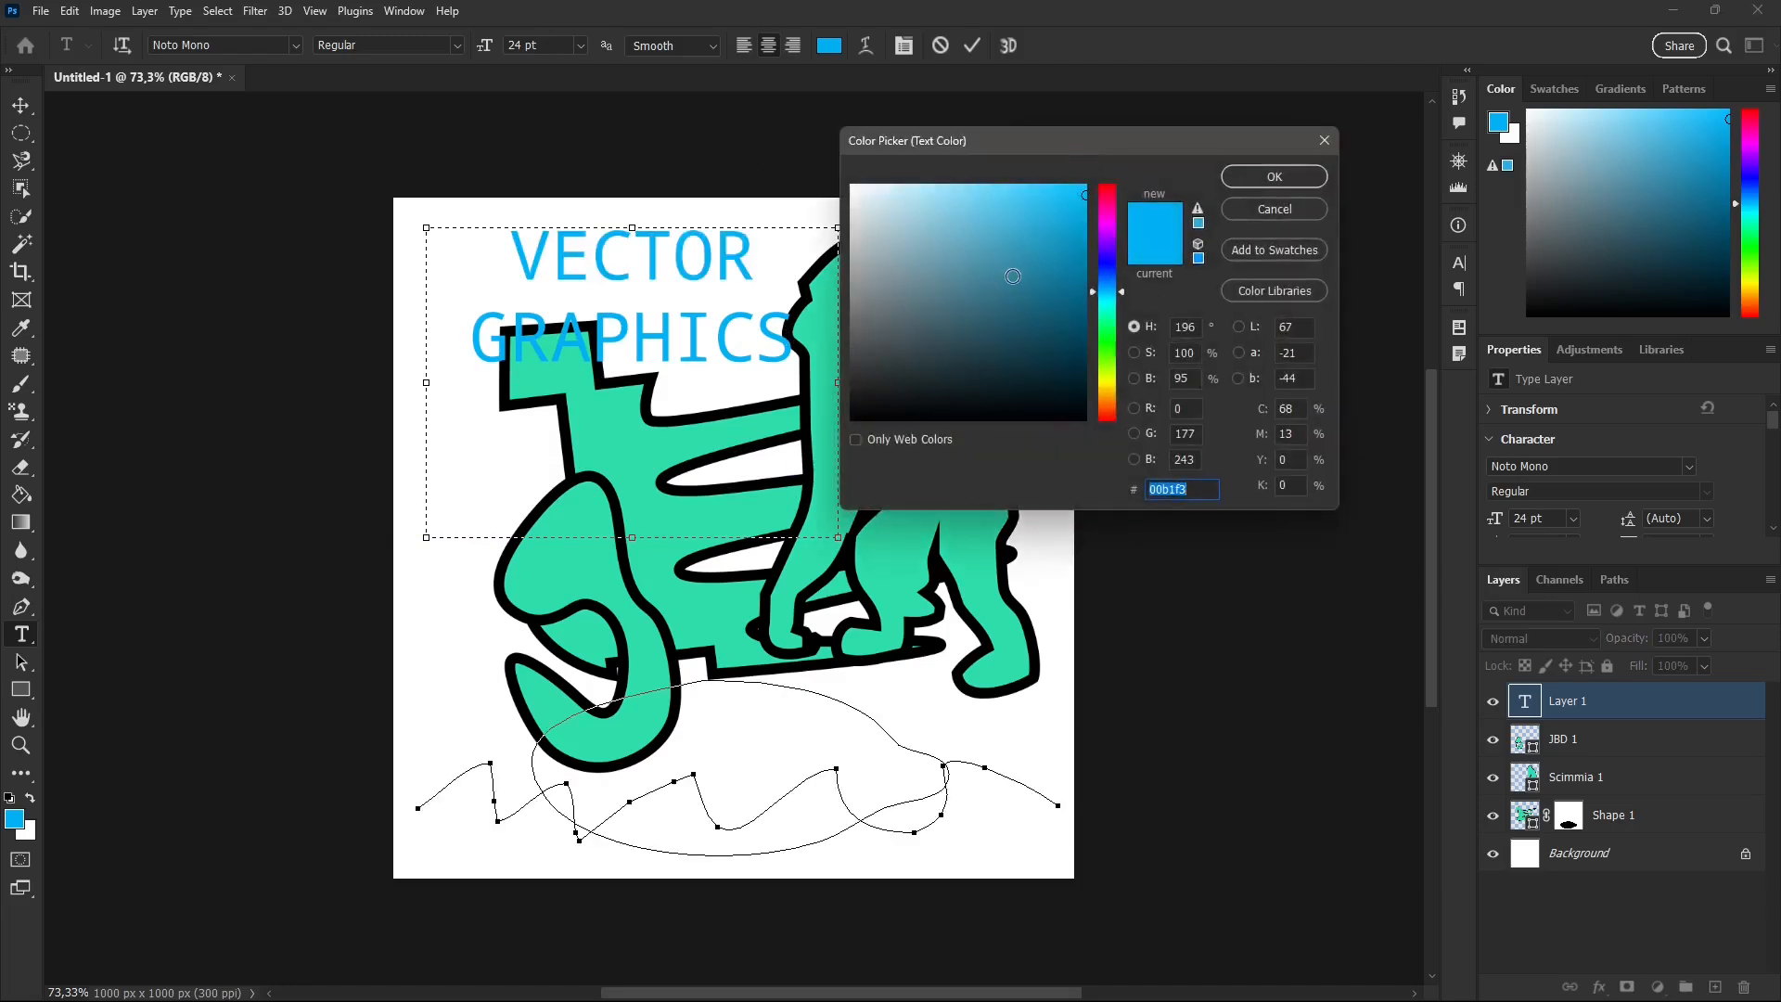
left_click(1109, 320)
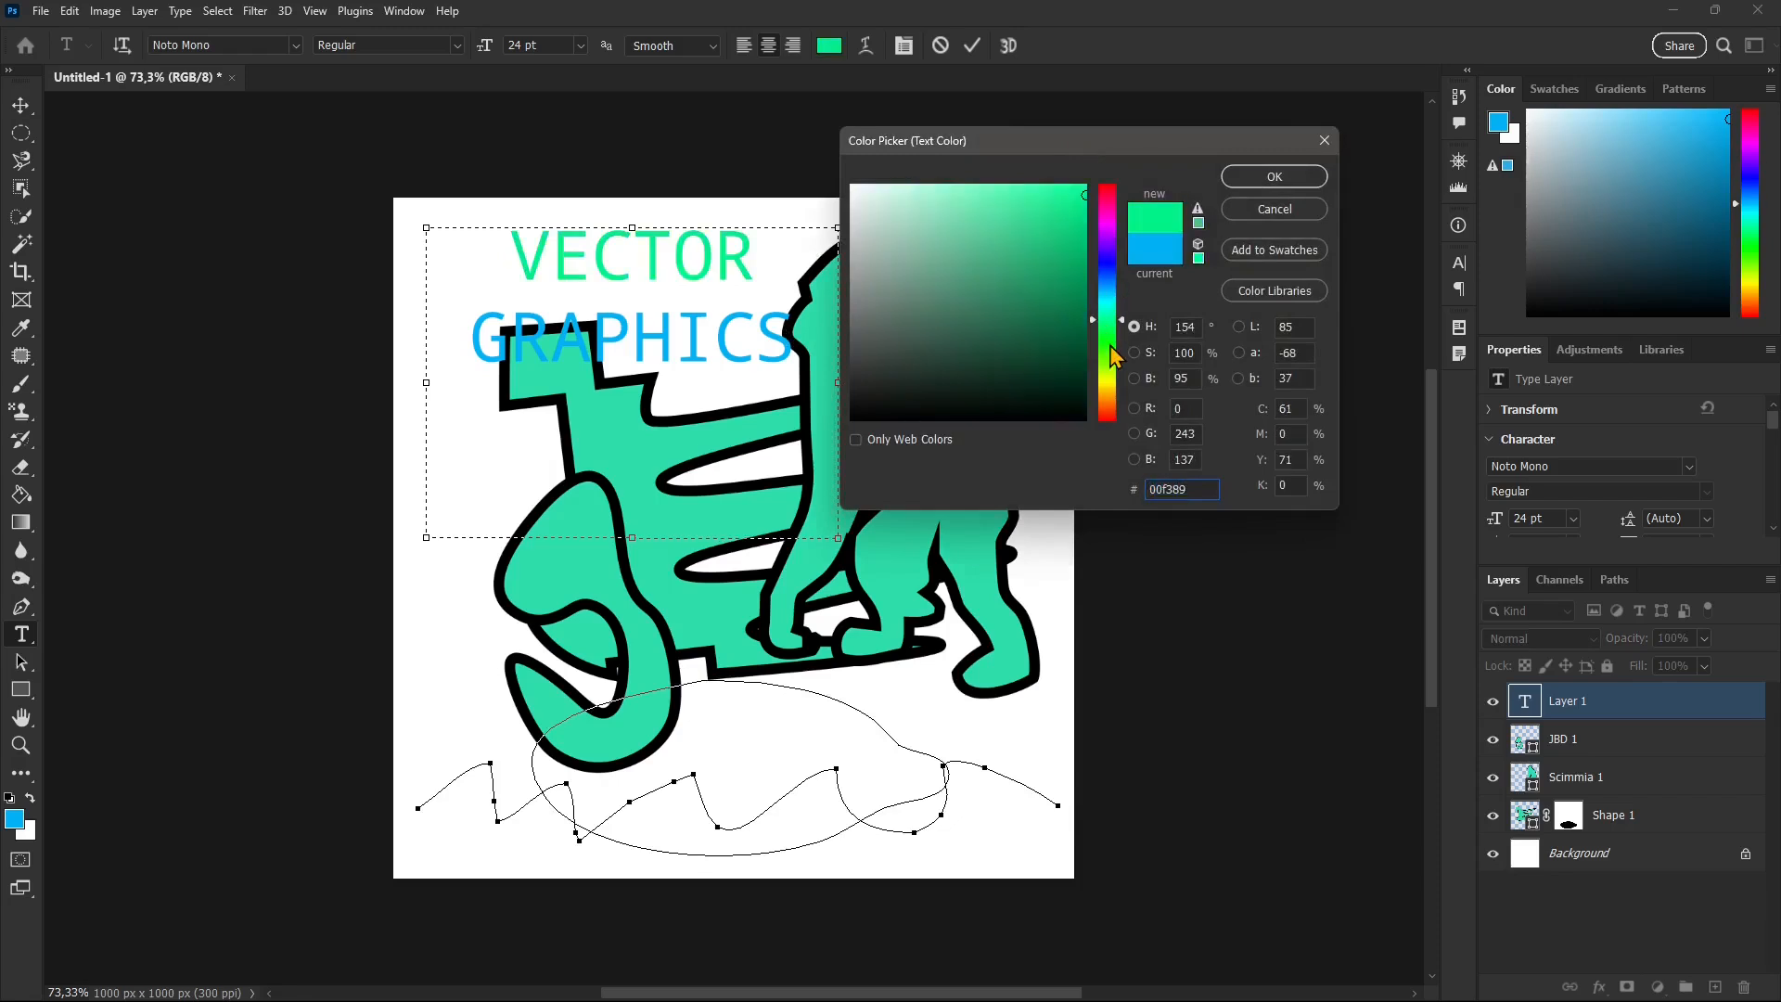
left_click(1277, 186)
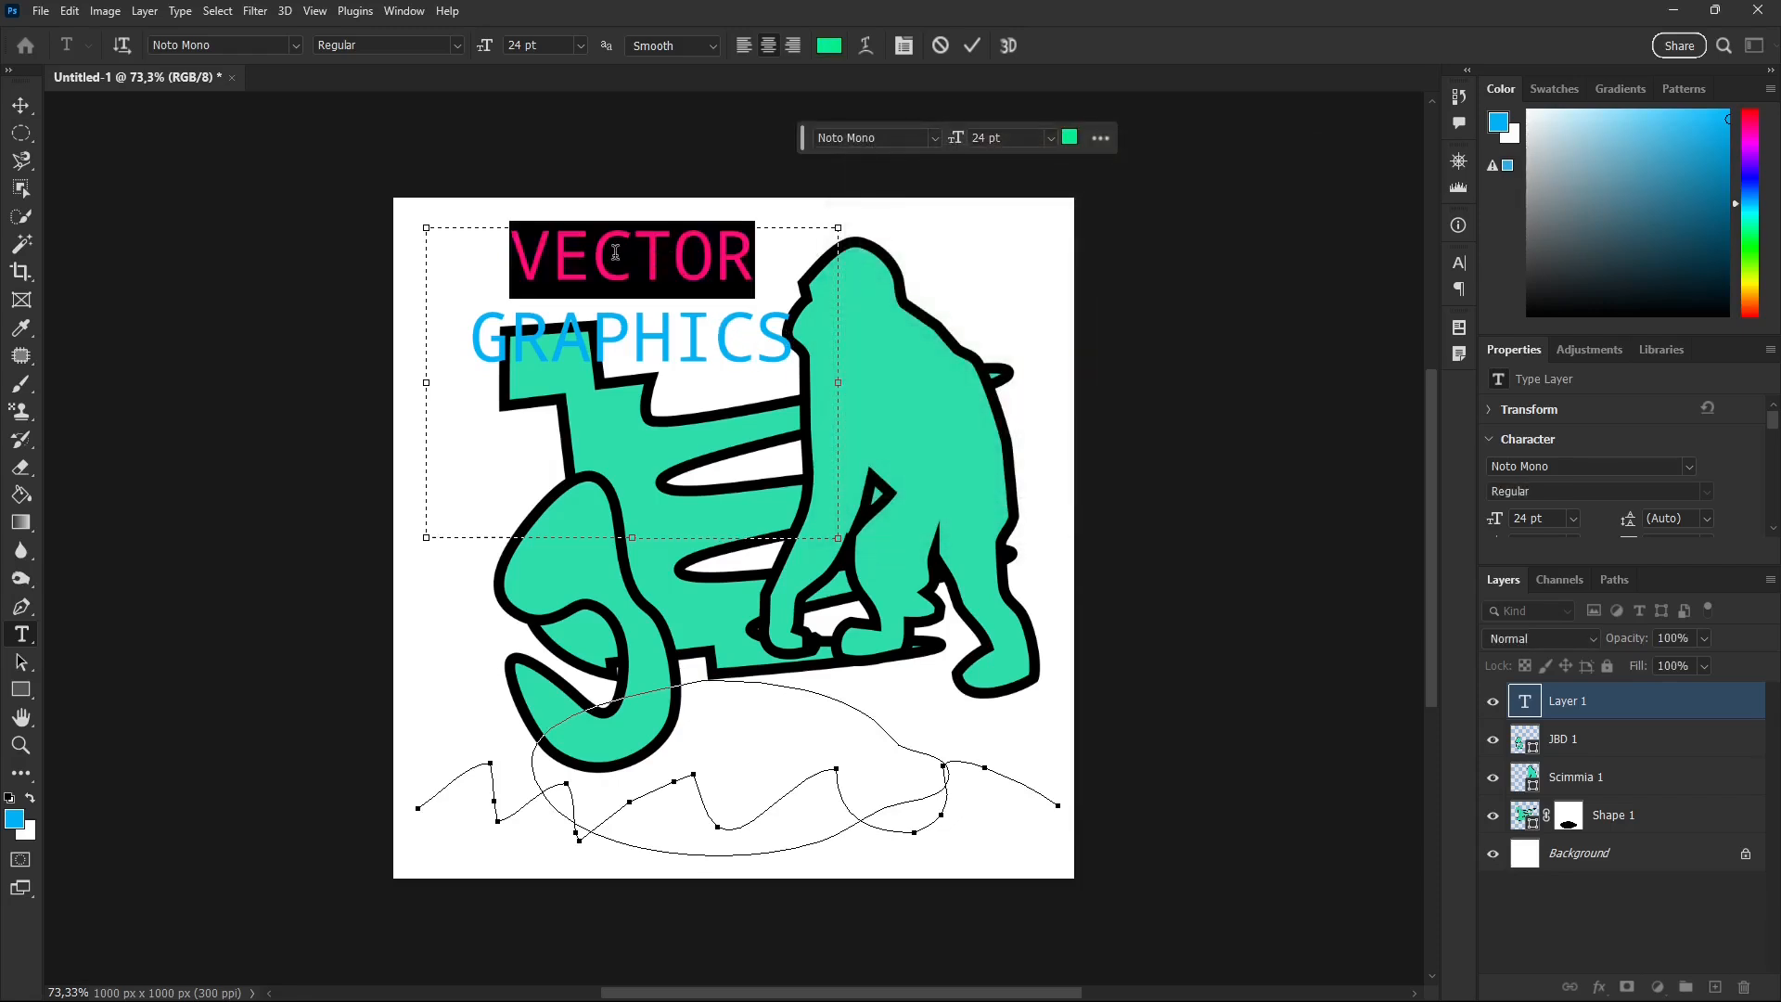
Step: Try the word VECTOR at 36 pt, and settle on a size of 30 pt
left_click(1052, 139)
left_click(1006, 353)
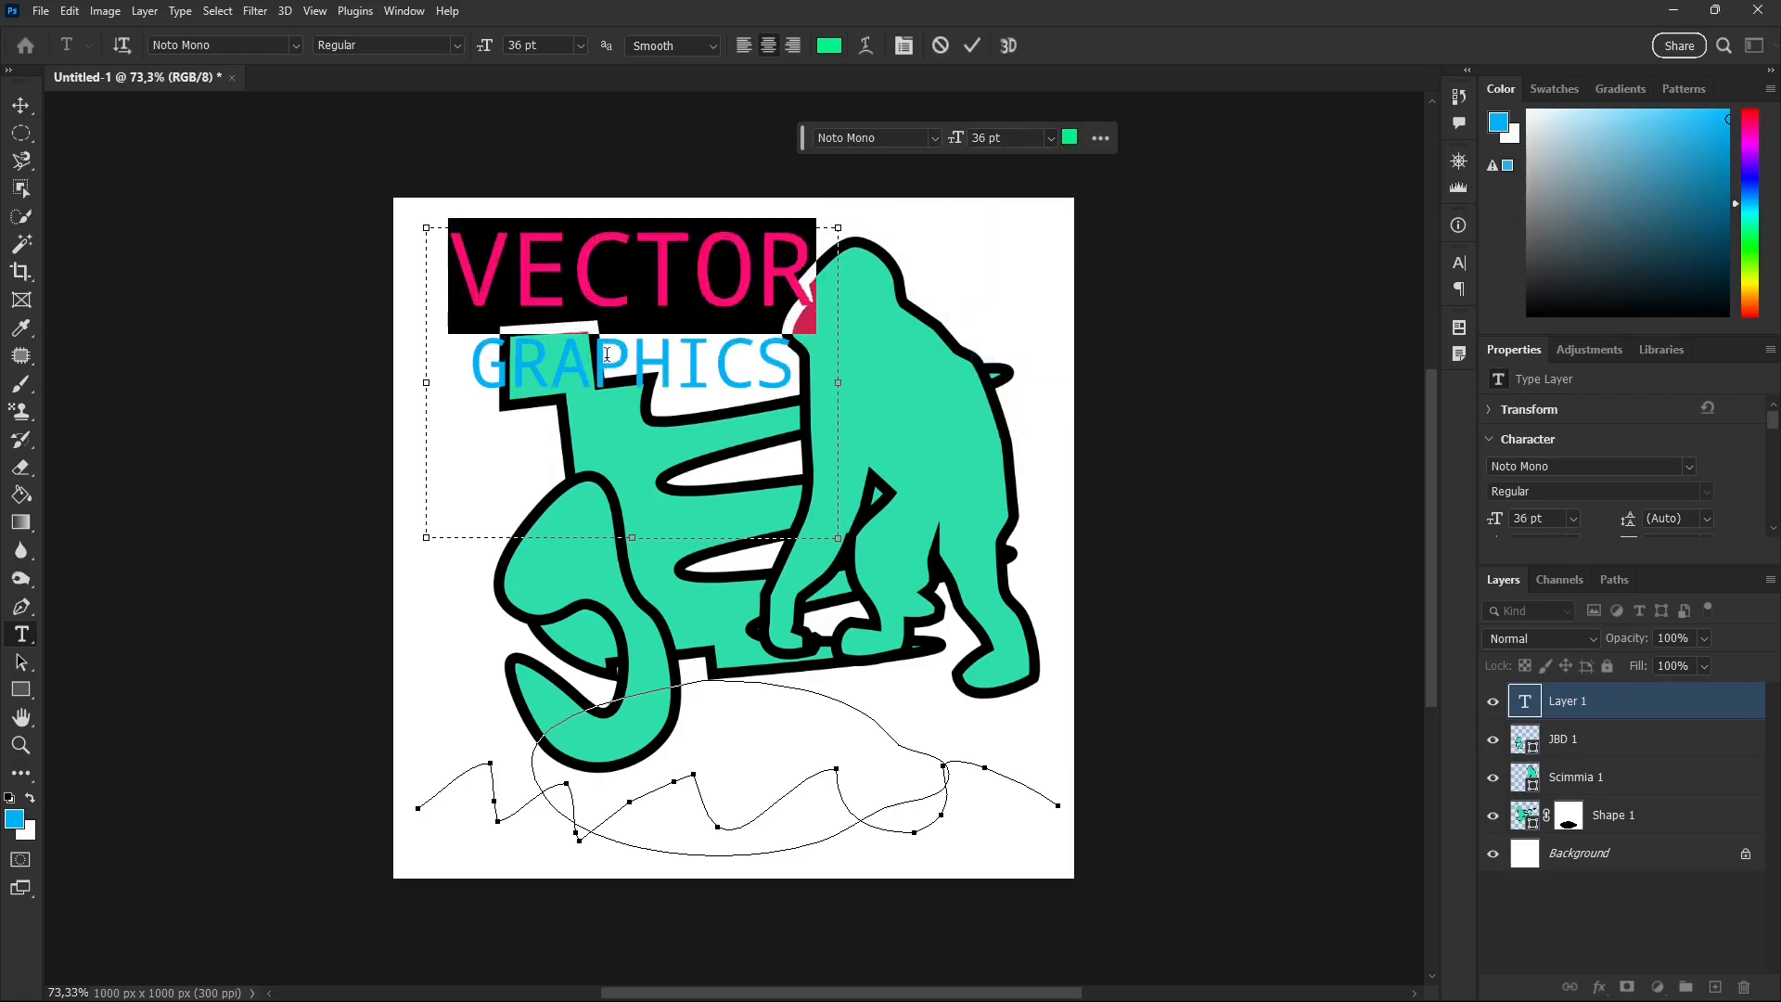
left_click(1054, 141)
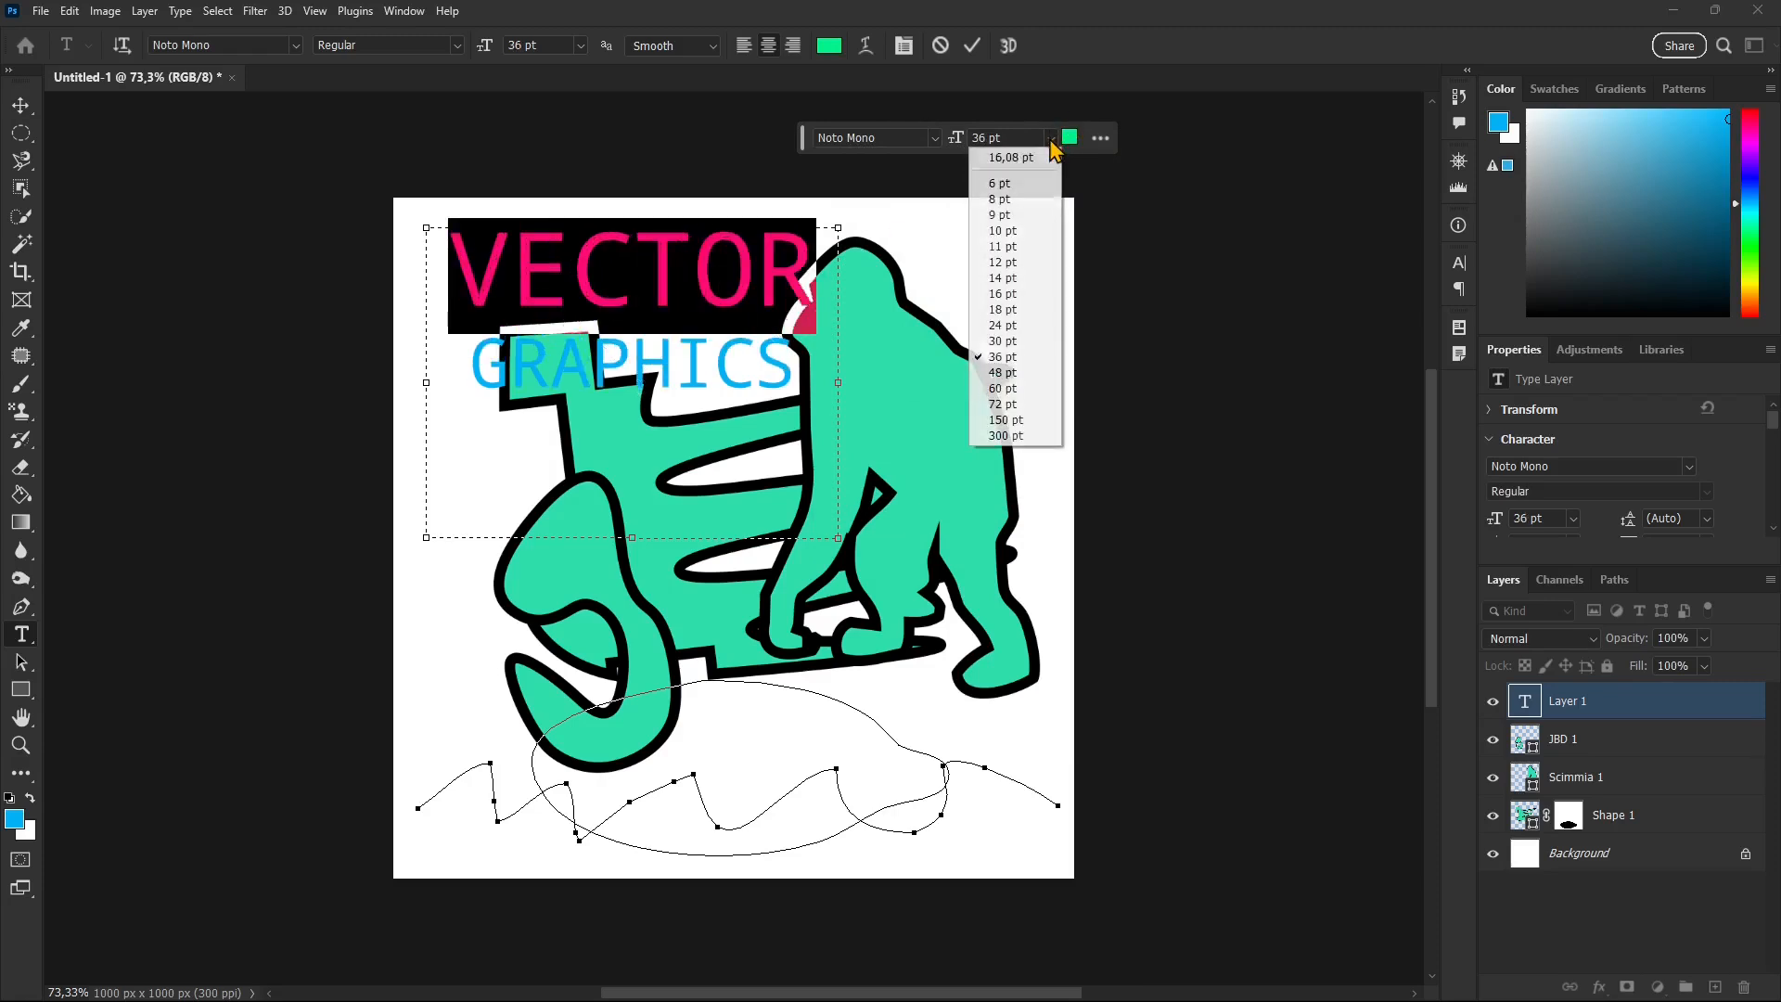
left_click(1007, 335)
left_click(622, 352)
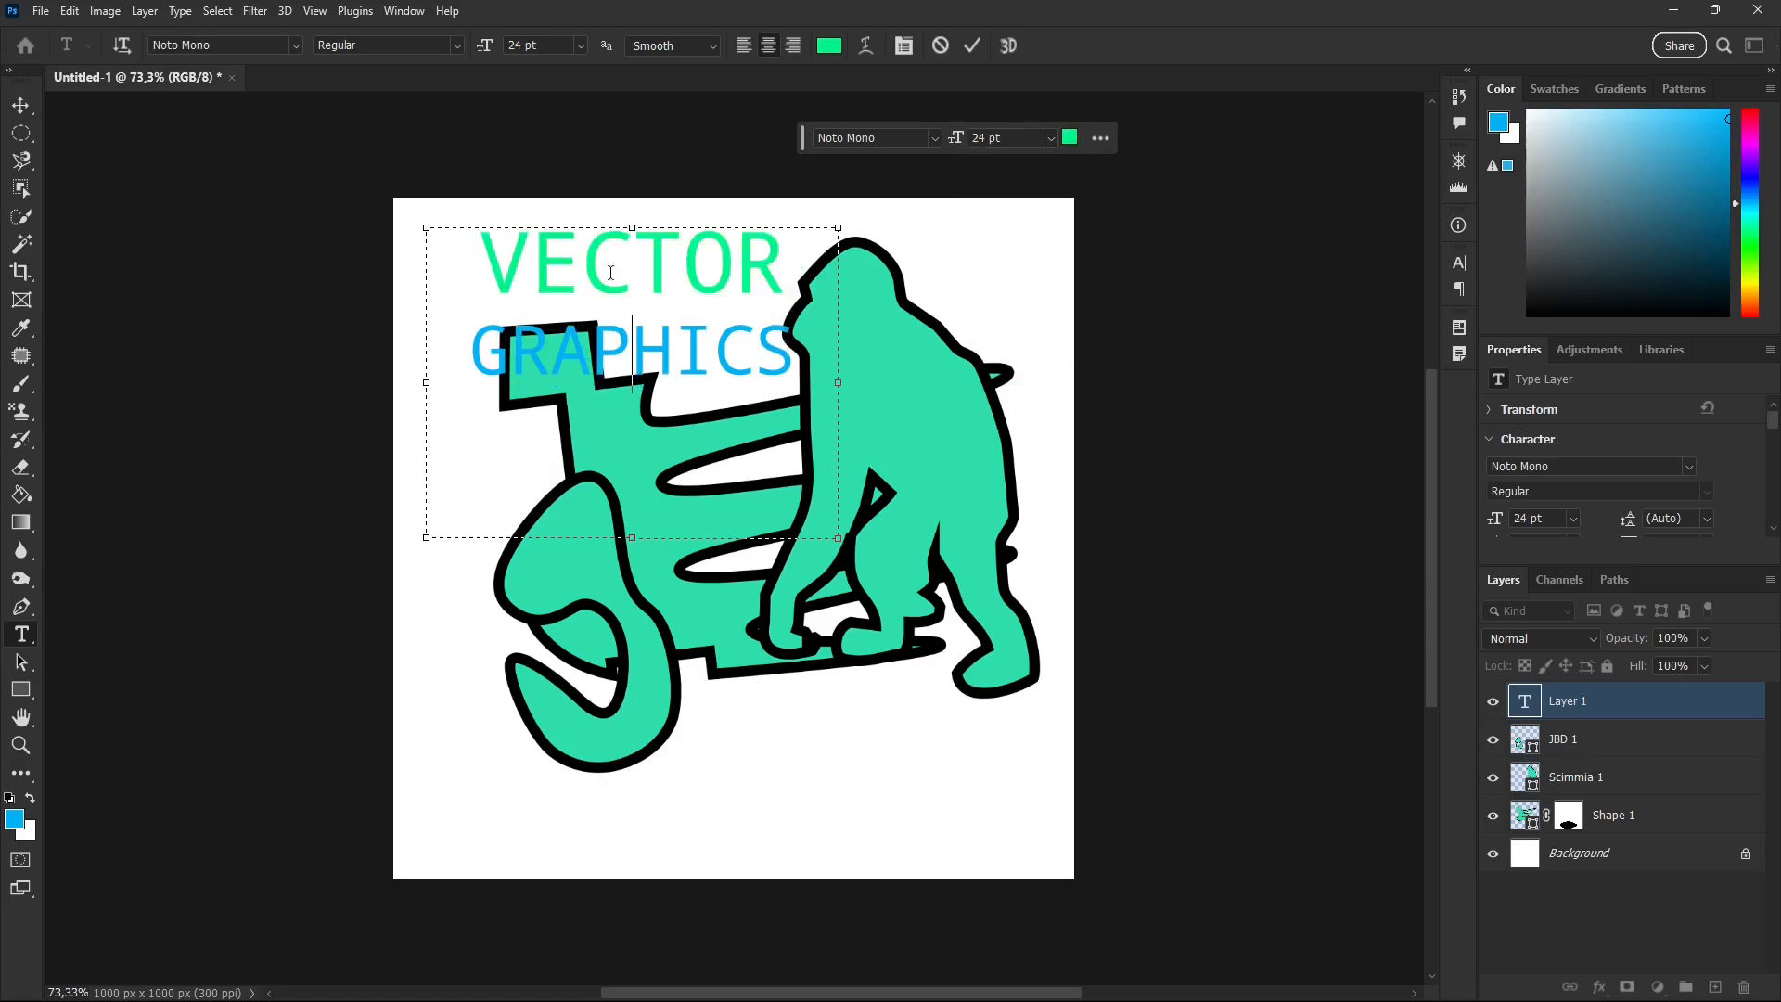
Step: Try left and right alignment on the complete two-word text, keeping it centered
left_click_drag(714, 353, 536, 352)
key("ctrl+a")
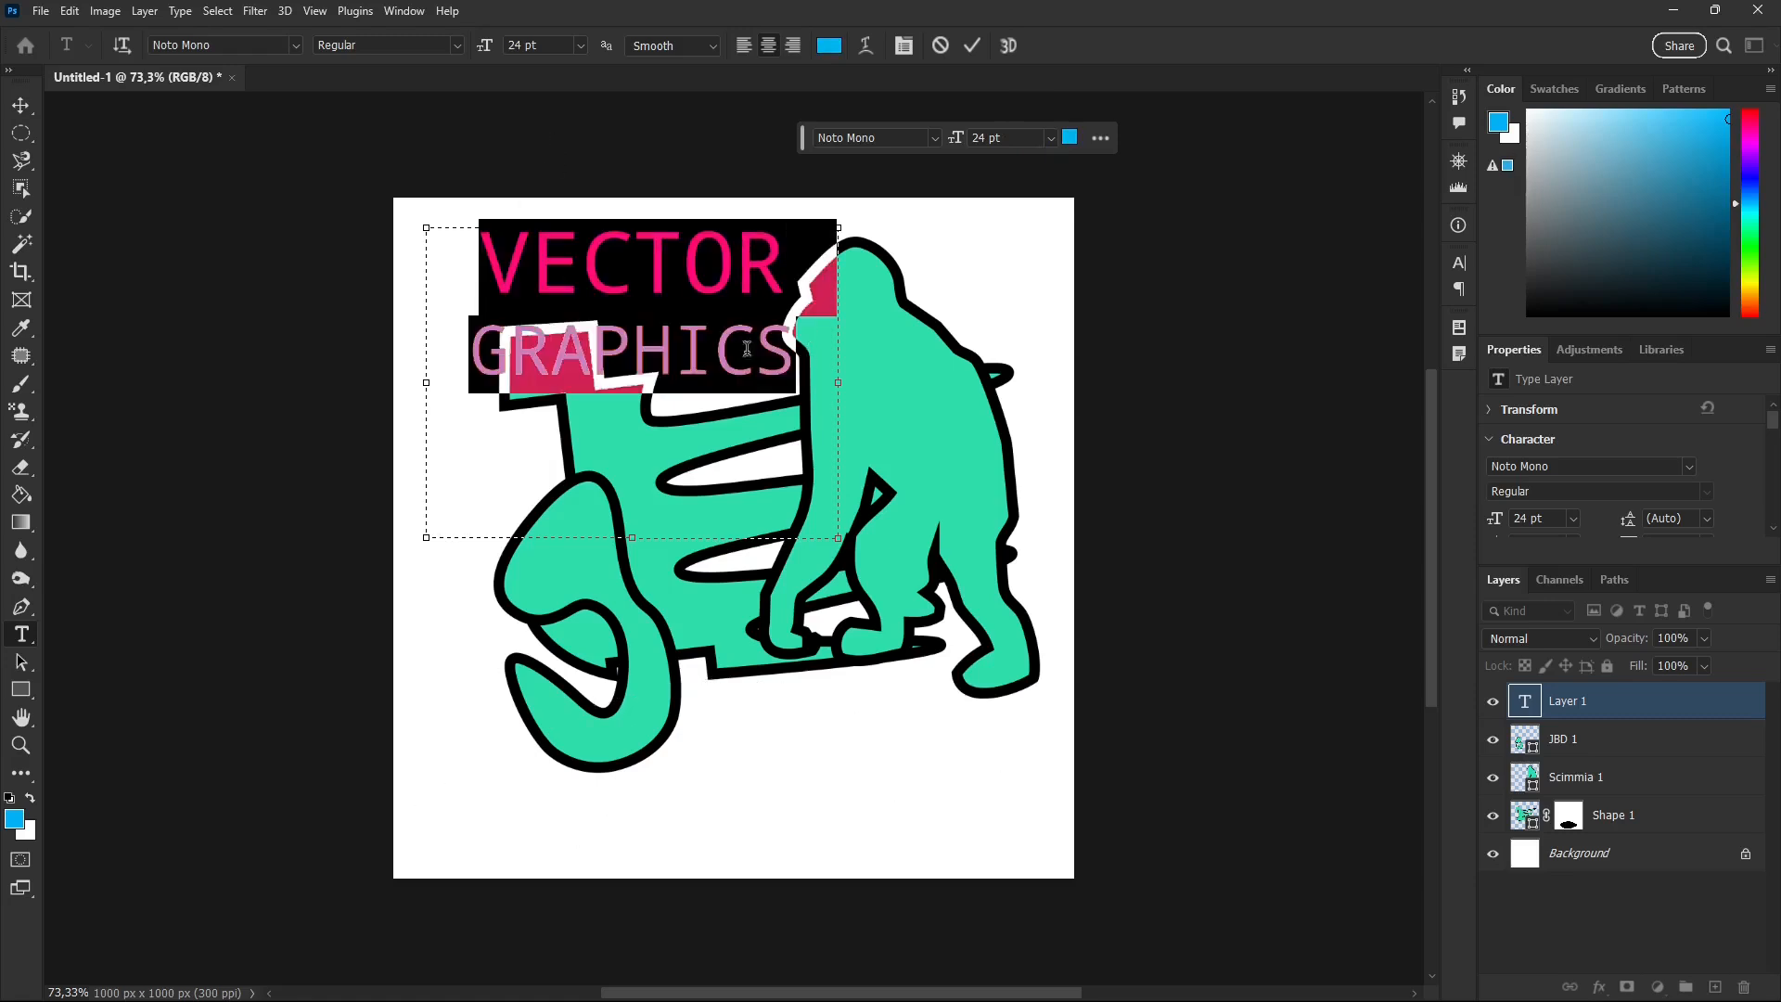
left_click(743, 47)
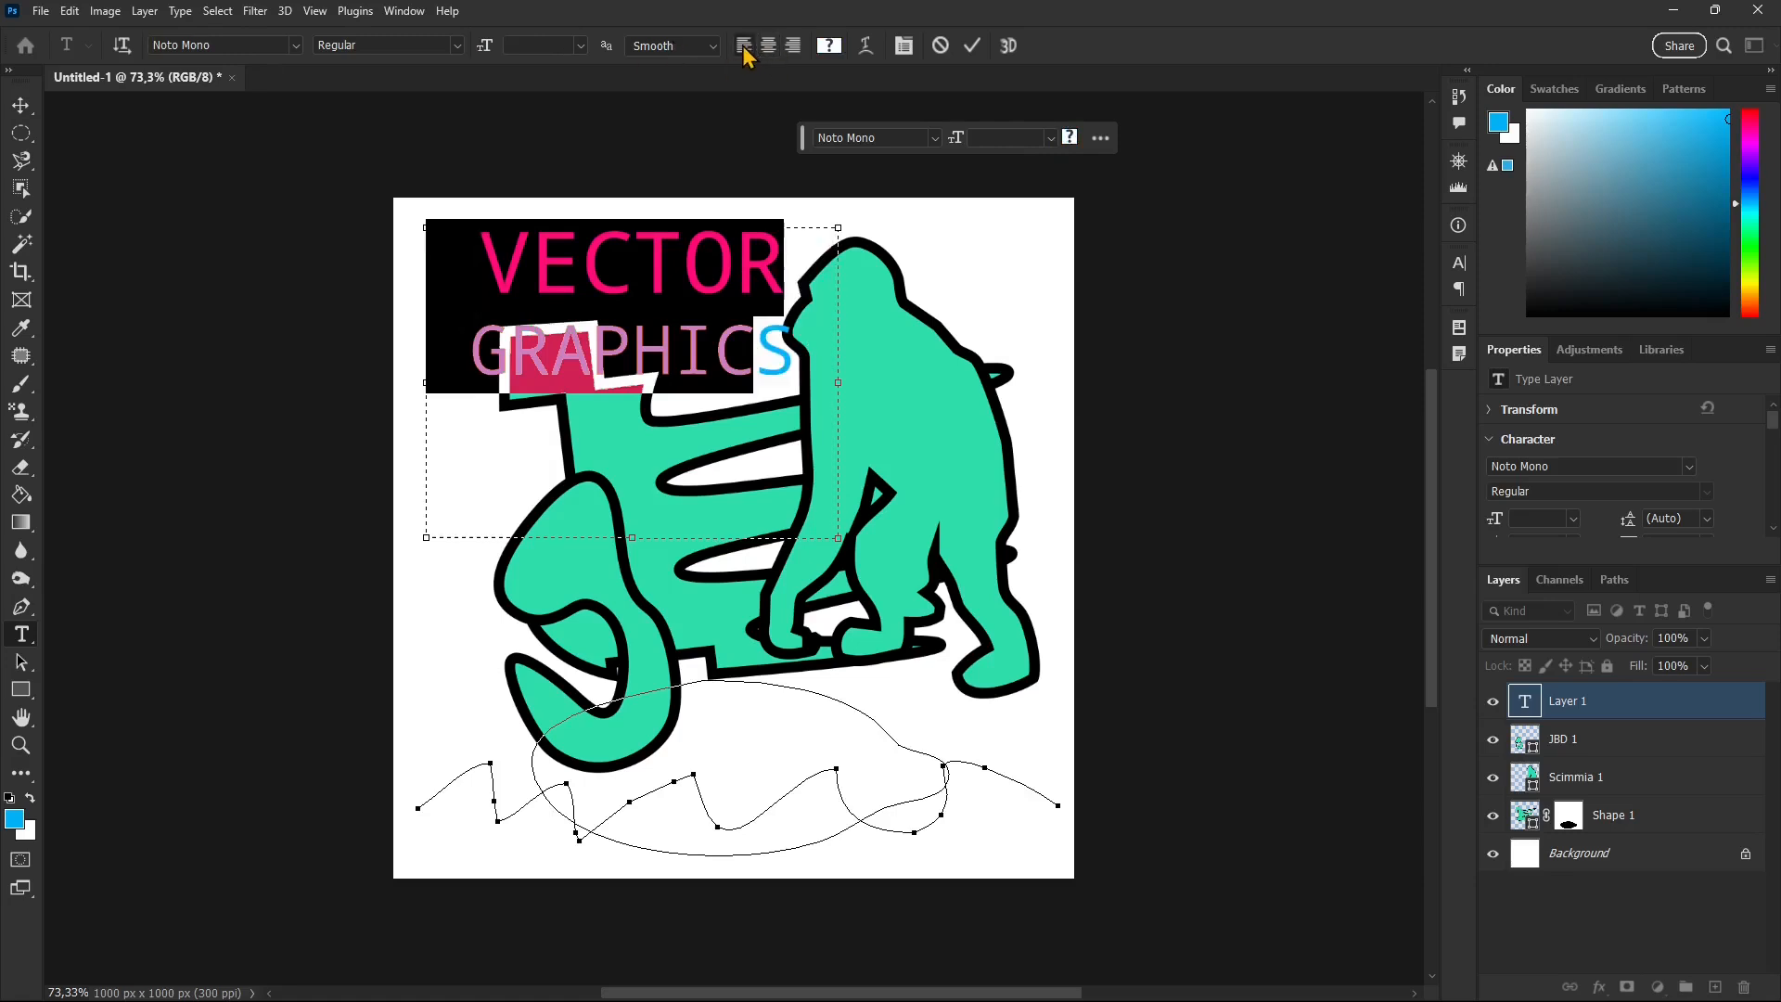
left_click(792, 47)
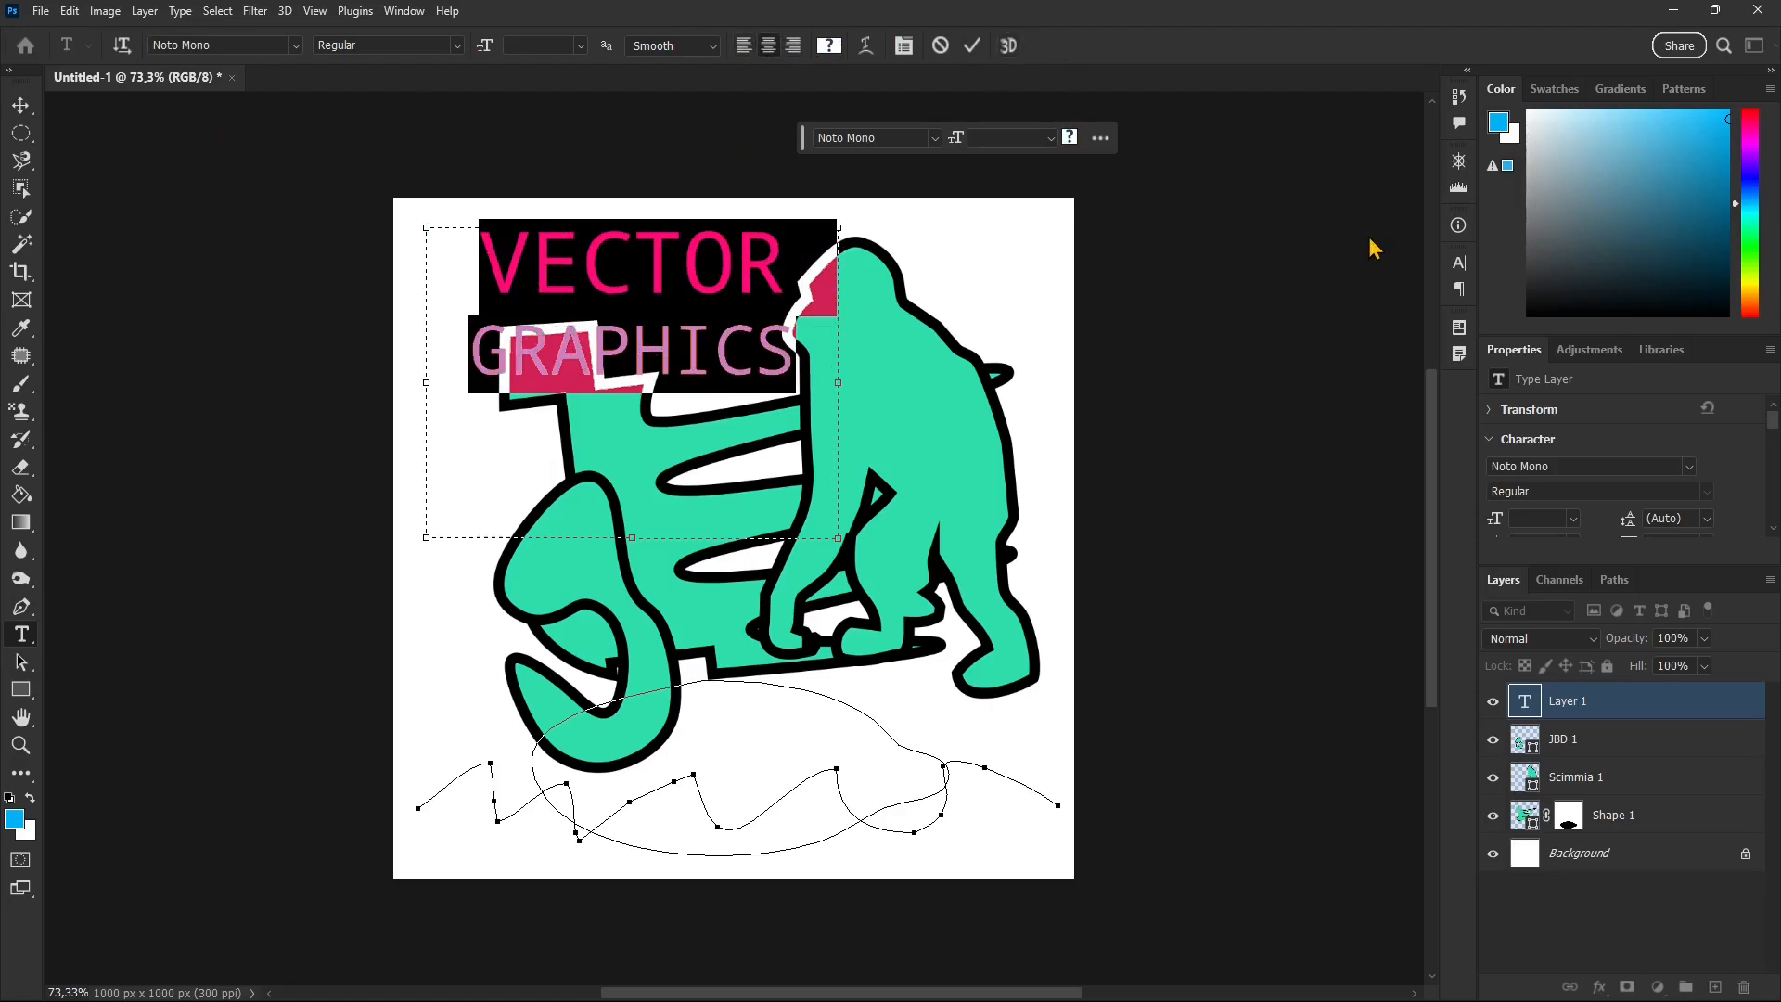
Step: Examine the character and paragraph formatting options and where their panels are listed
left_click(1459, 263)
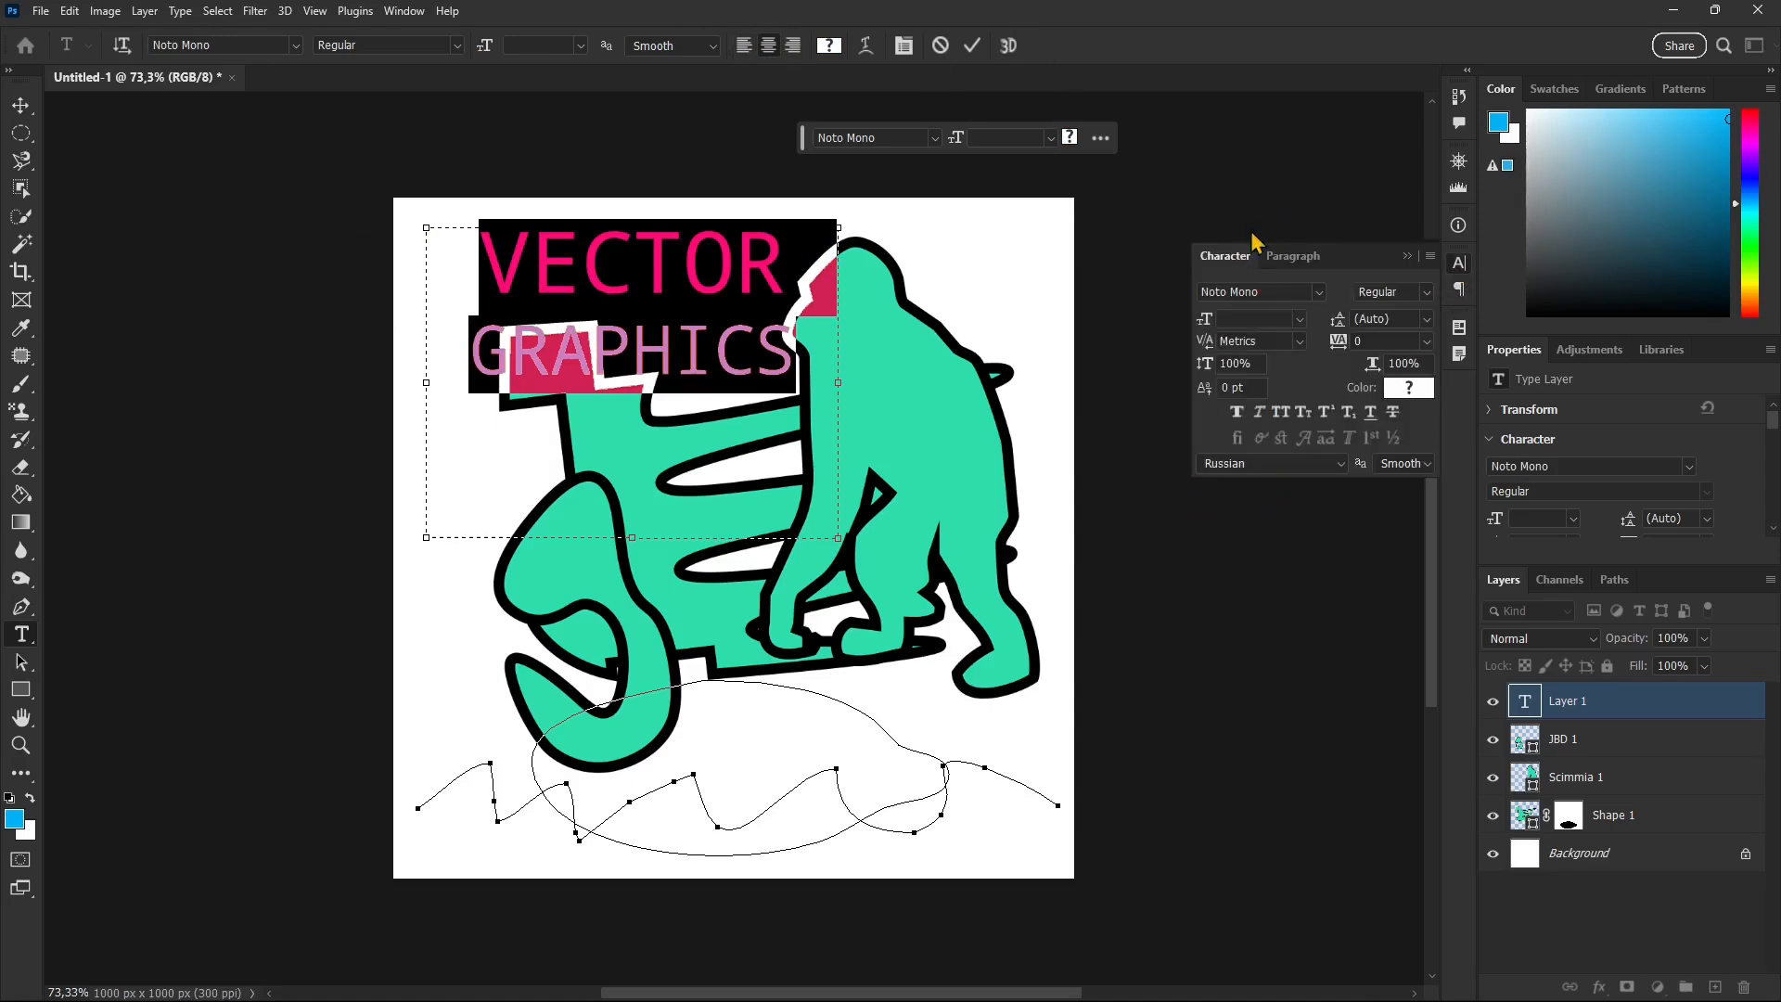
left_click(1297, 260)
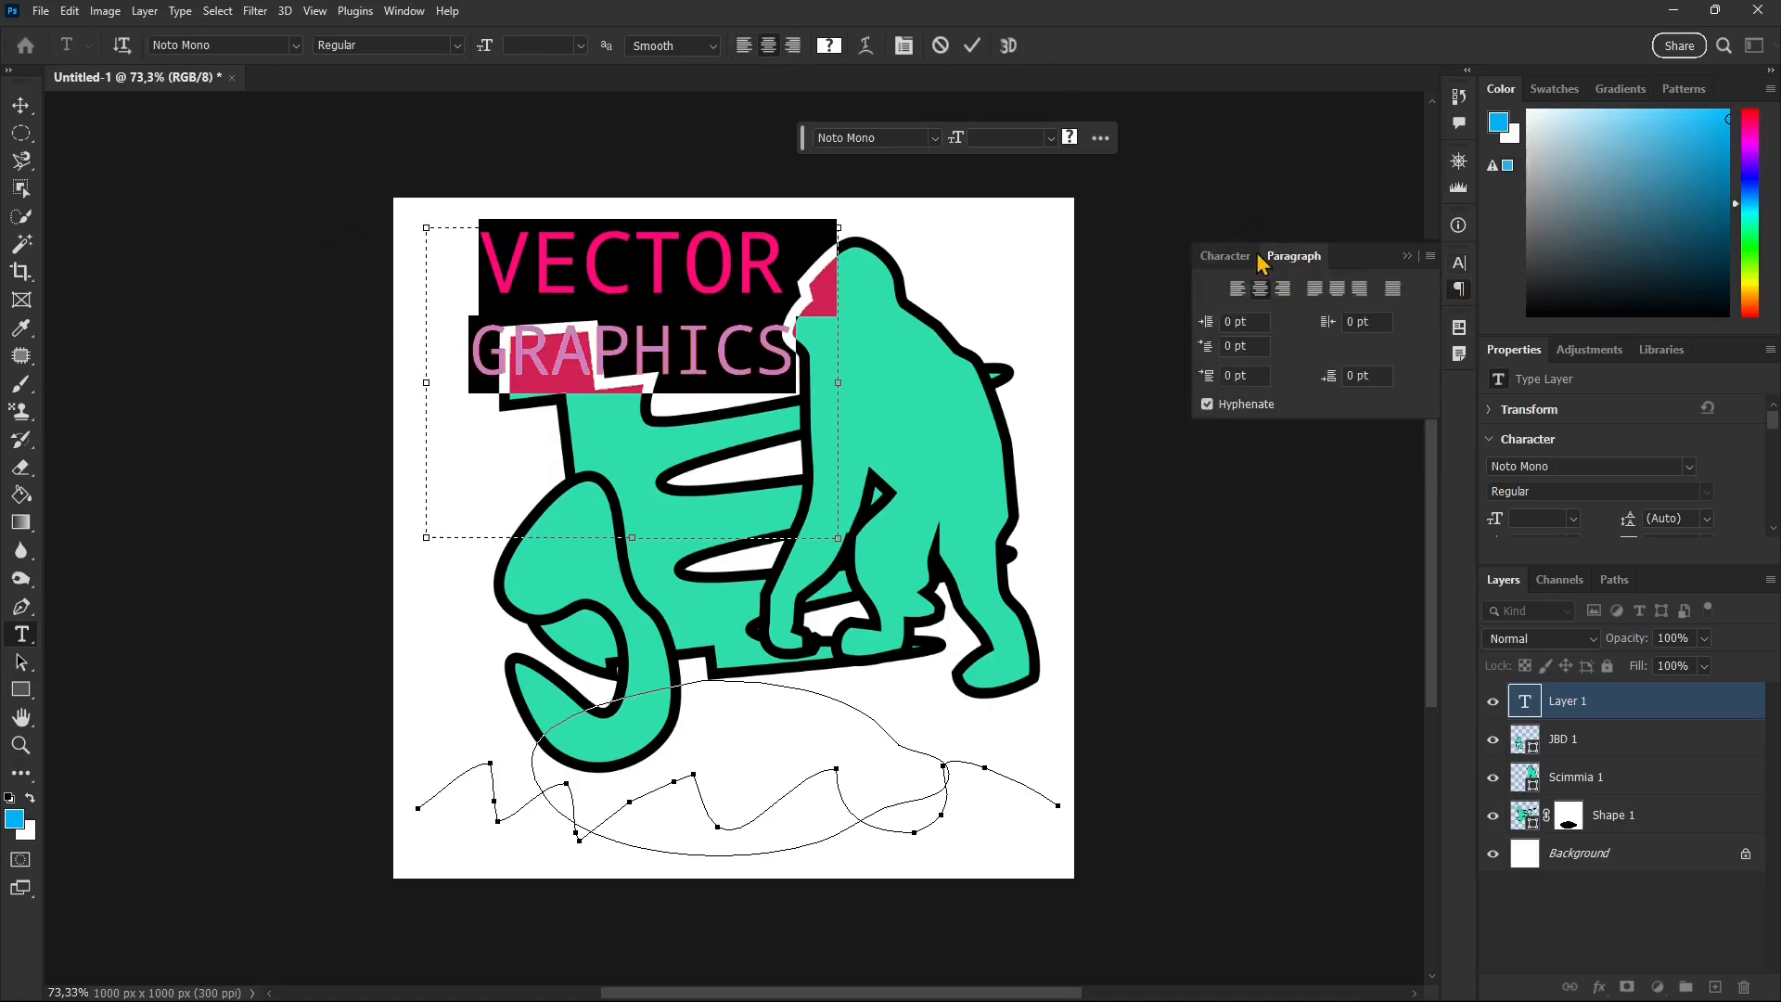
left_click(1225, 256)
left_click(403, 10)
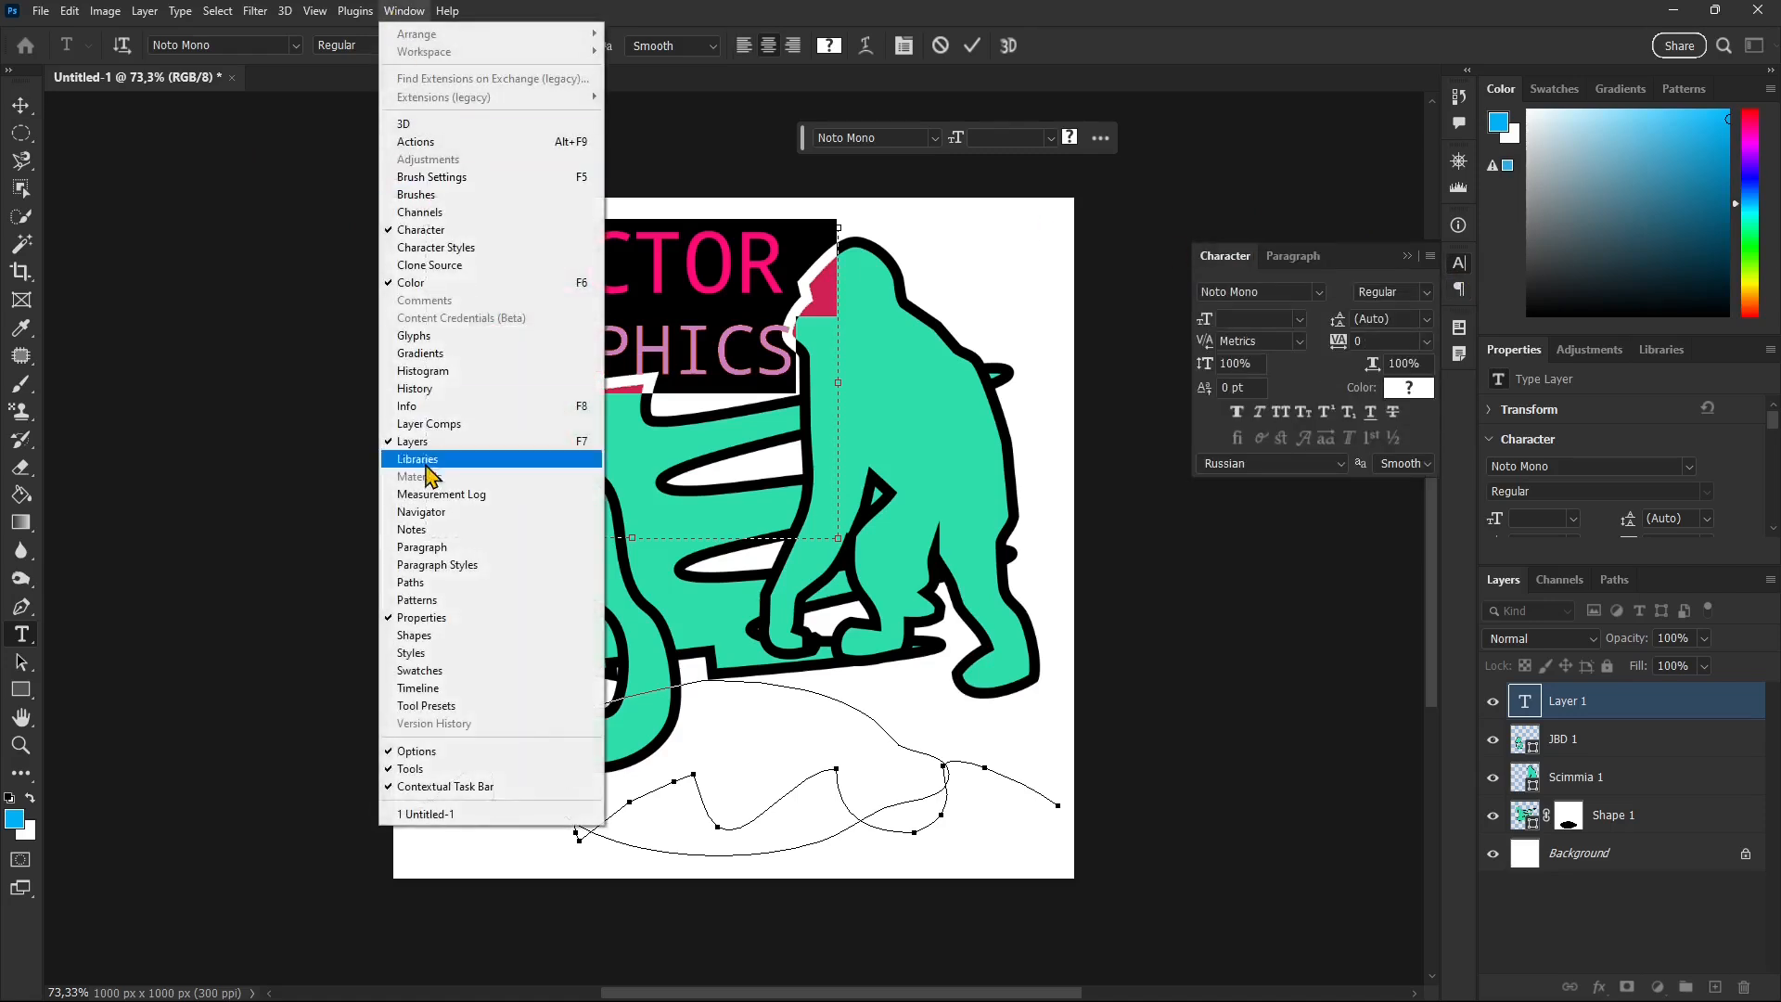
left_click(1218, 269)
Step: Try 36 pt on the word VECTOR from the character settings, and restore it to 30 pt
left_click_drag(778, 293, 442, 263)
left_click(1459, 265)
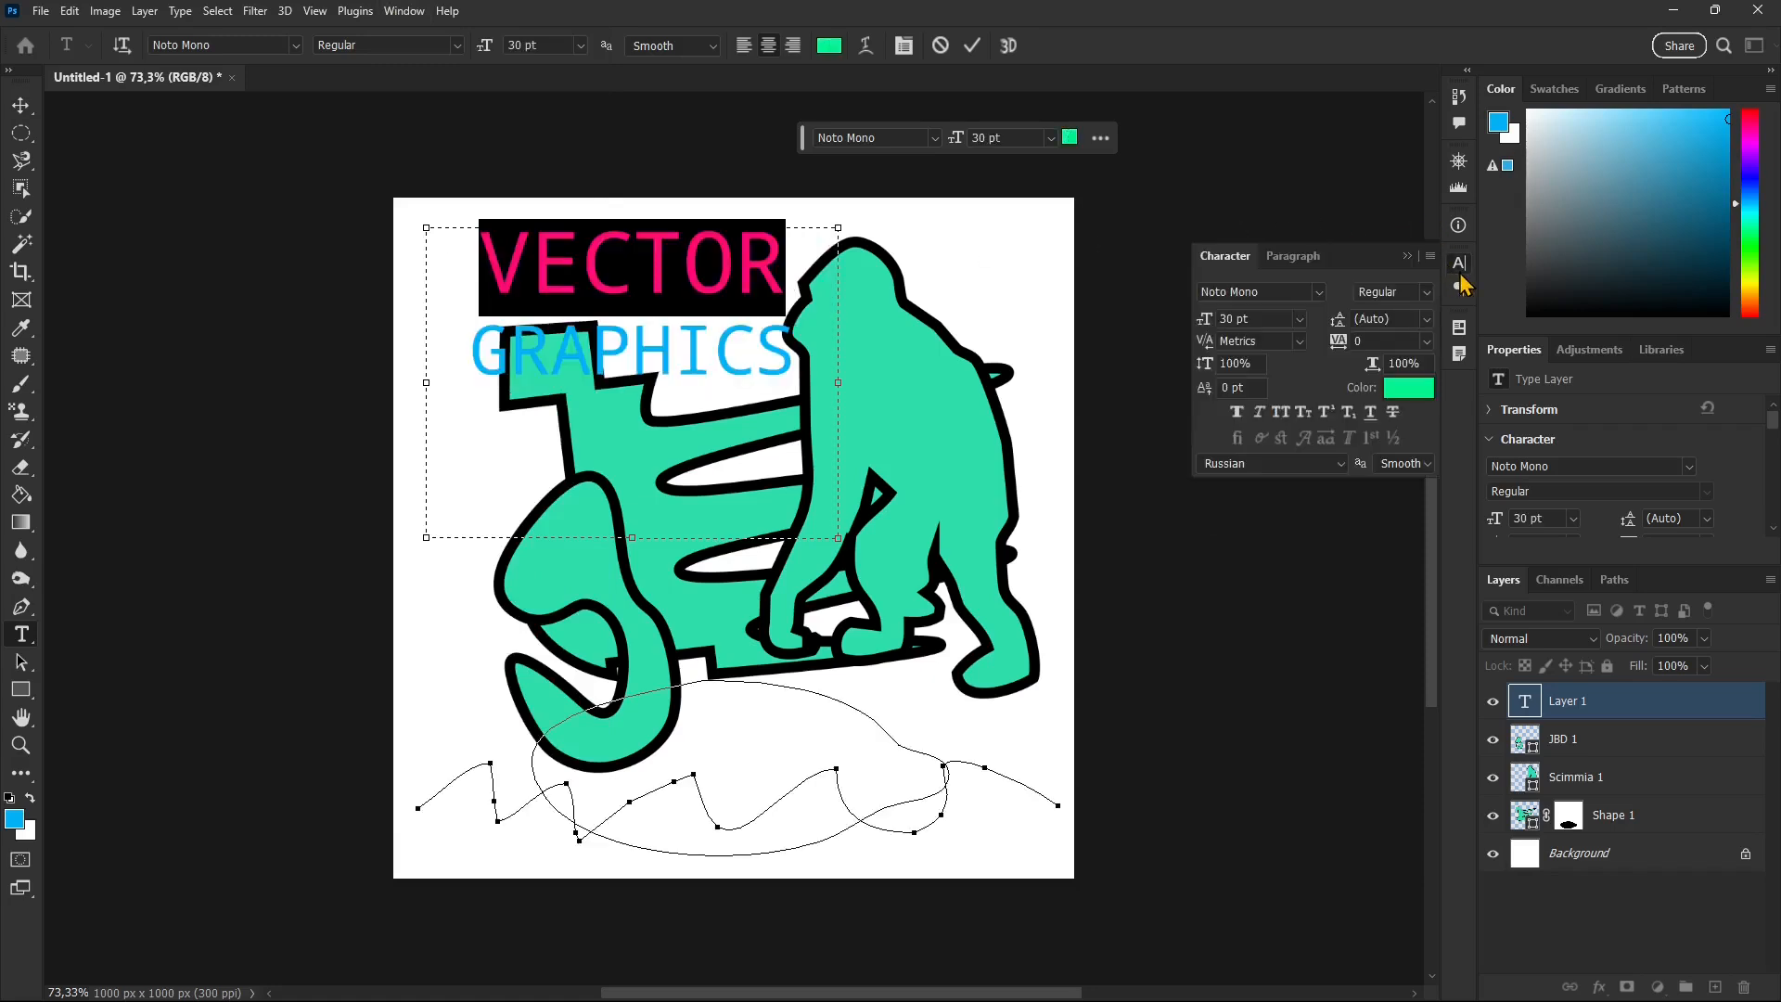
left_click(1300, 319)
left_click(1250, 538)
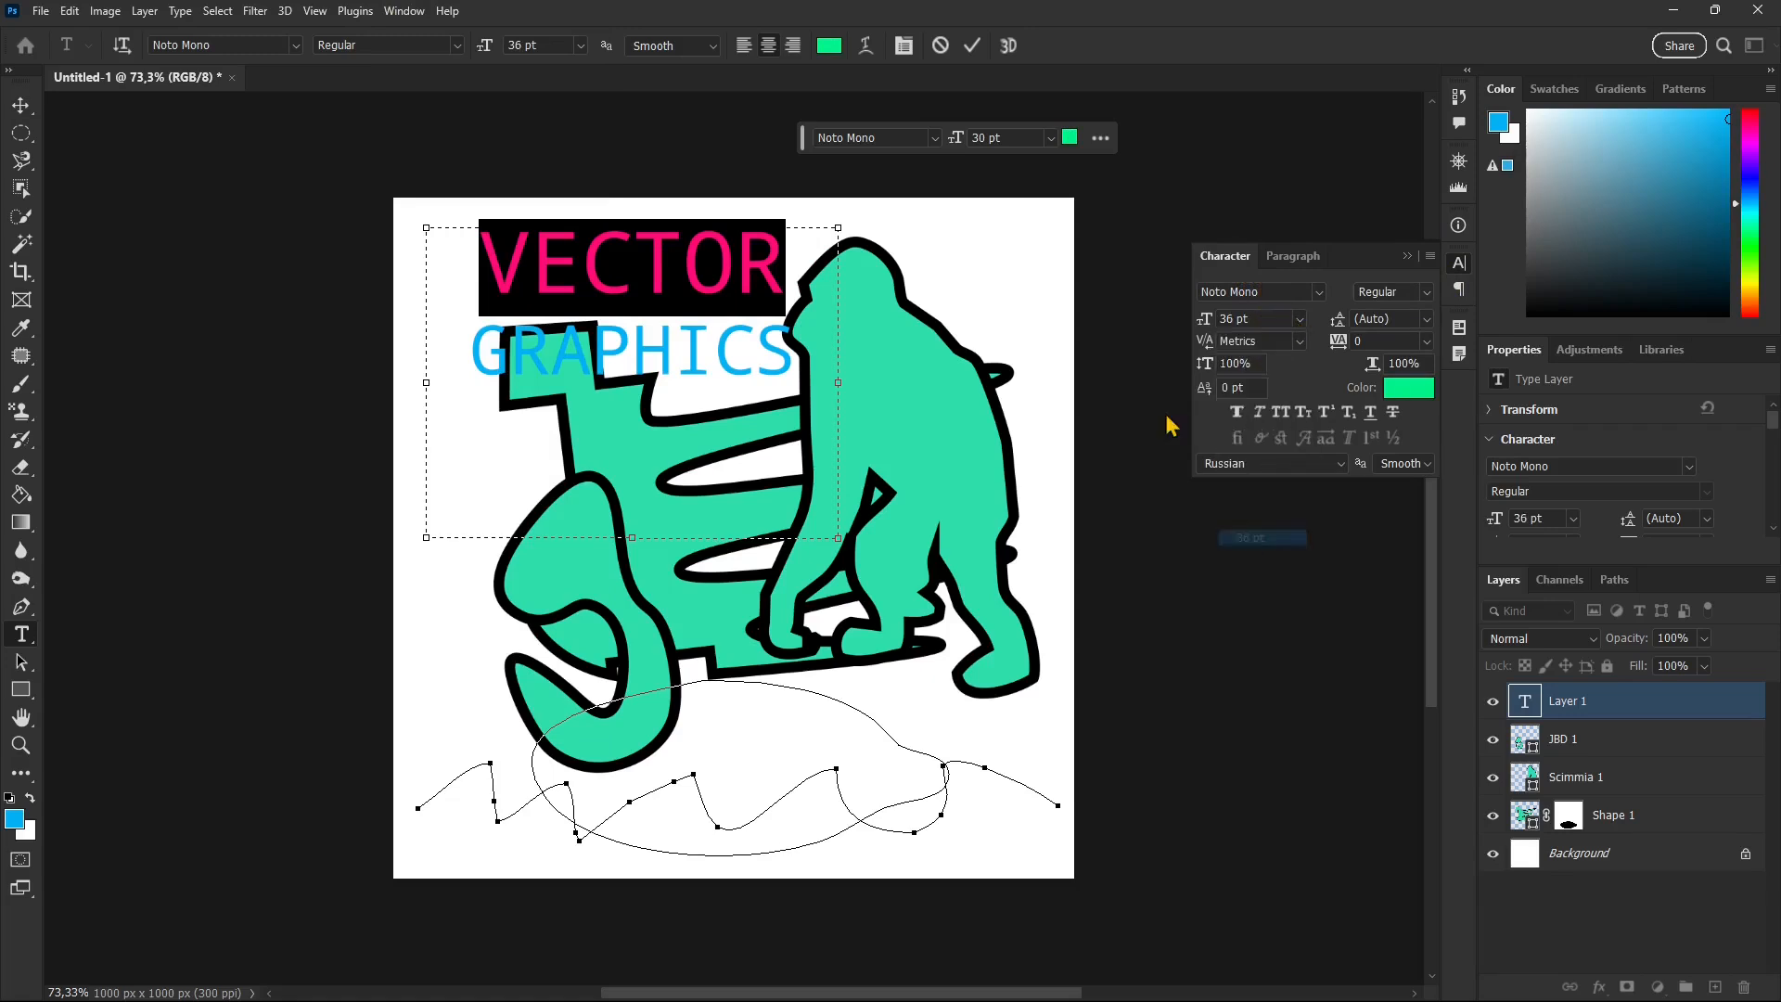
left_click(1298, 321)
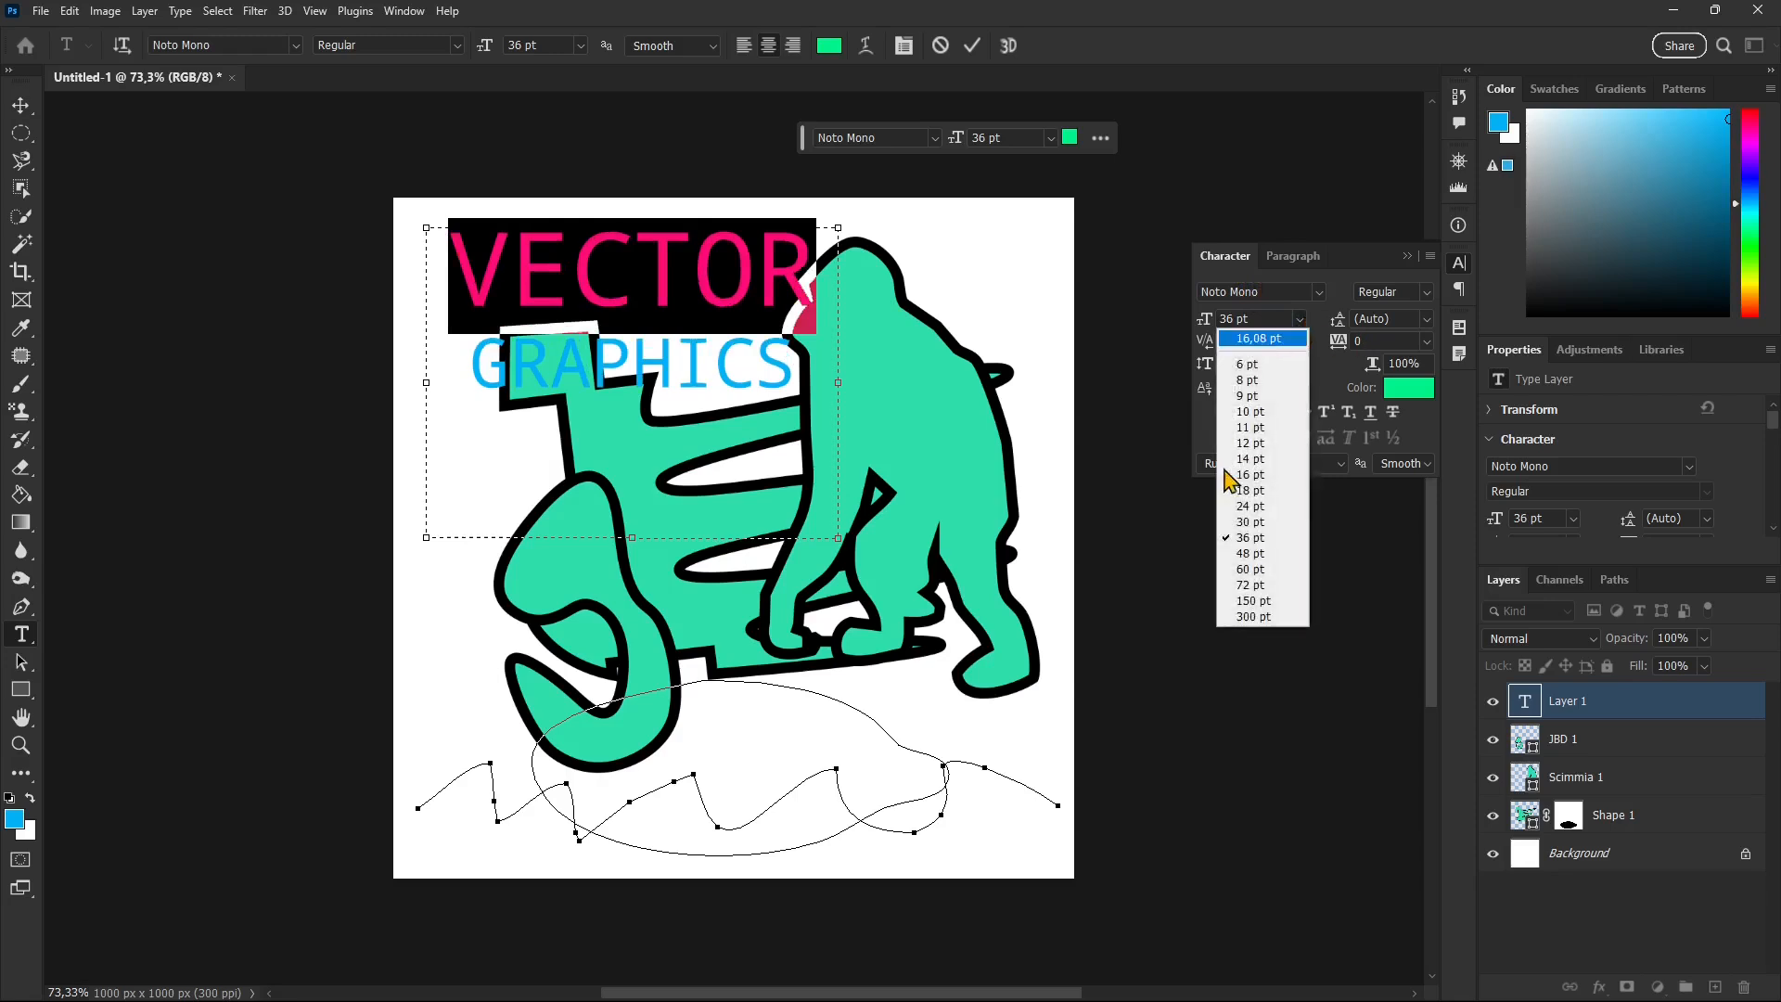
left_click(1242, 520)
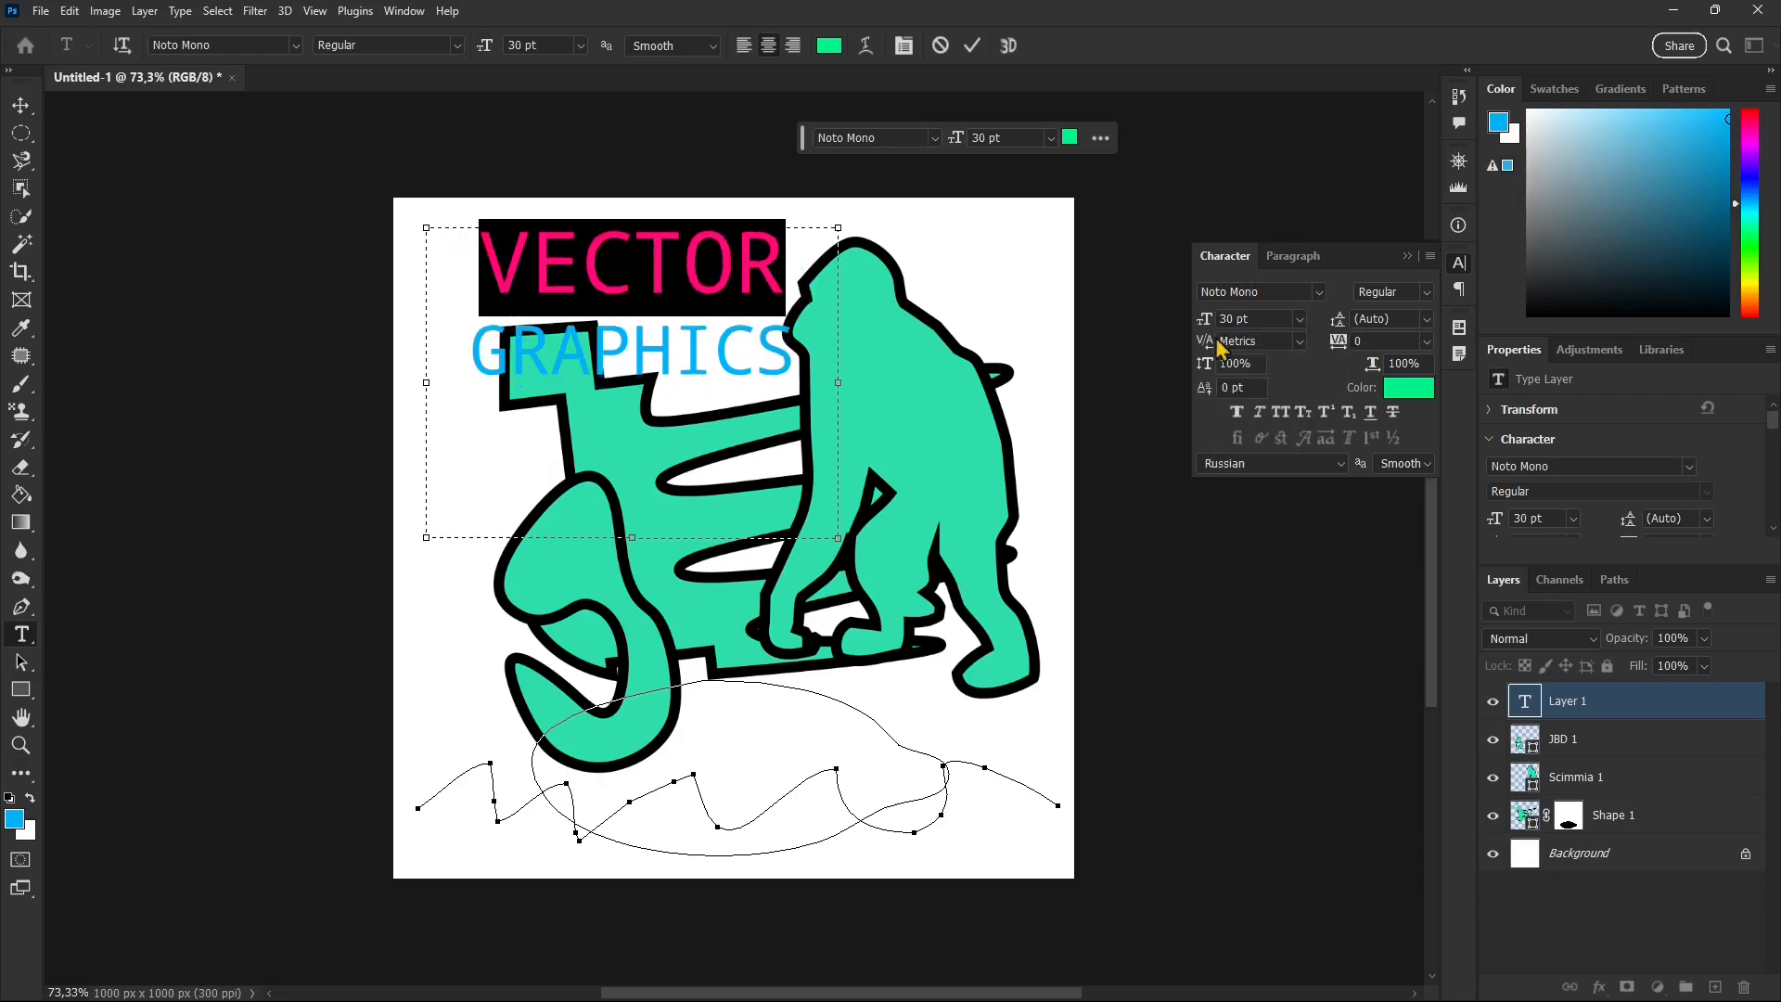
Step: Set VECTOR's kerning to 0, vertical scale to 91%, horizontal scale to 109% and tracking to 40
left_click_drag(1205, 343, 1214, 346)
mouse_move(1206, 364)
left_mouse_down()
mouse_move(1220, 368)
mouse_move(1195, 367)
left_mouse_up()
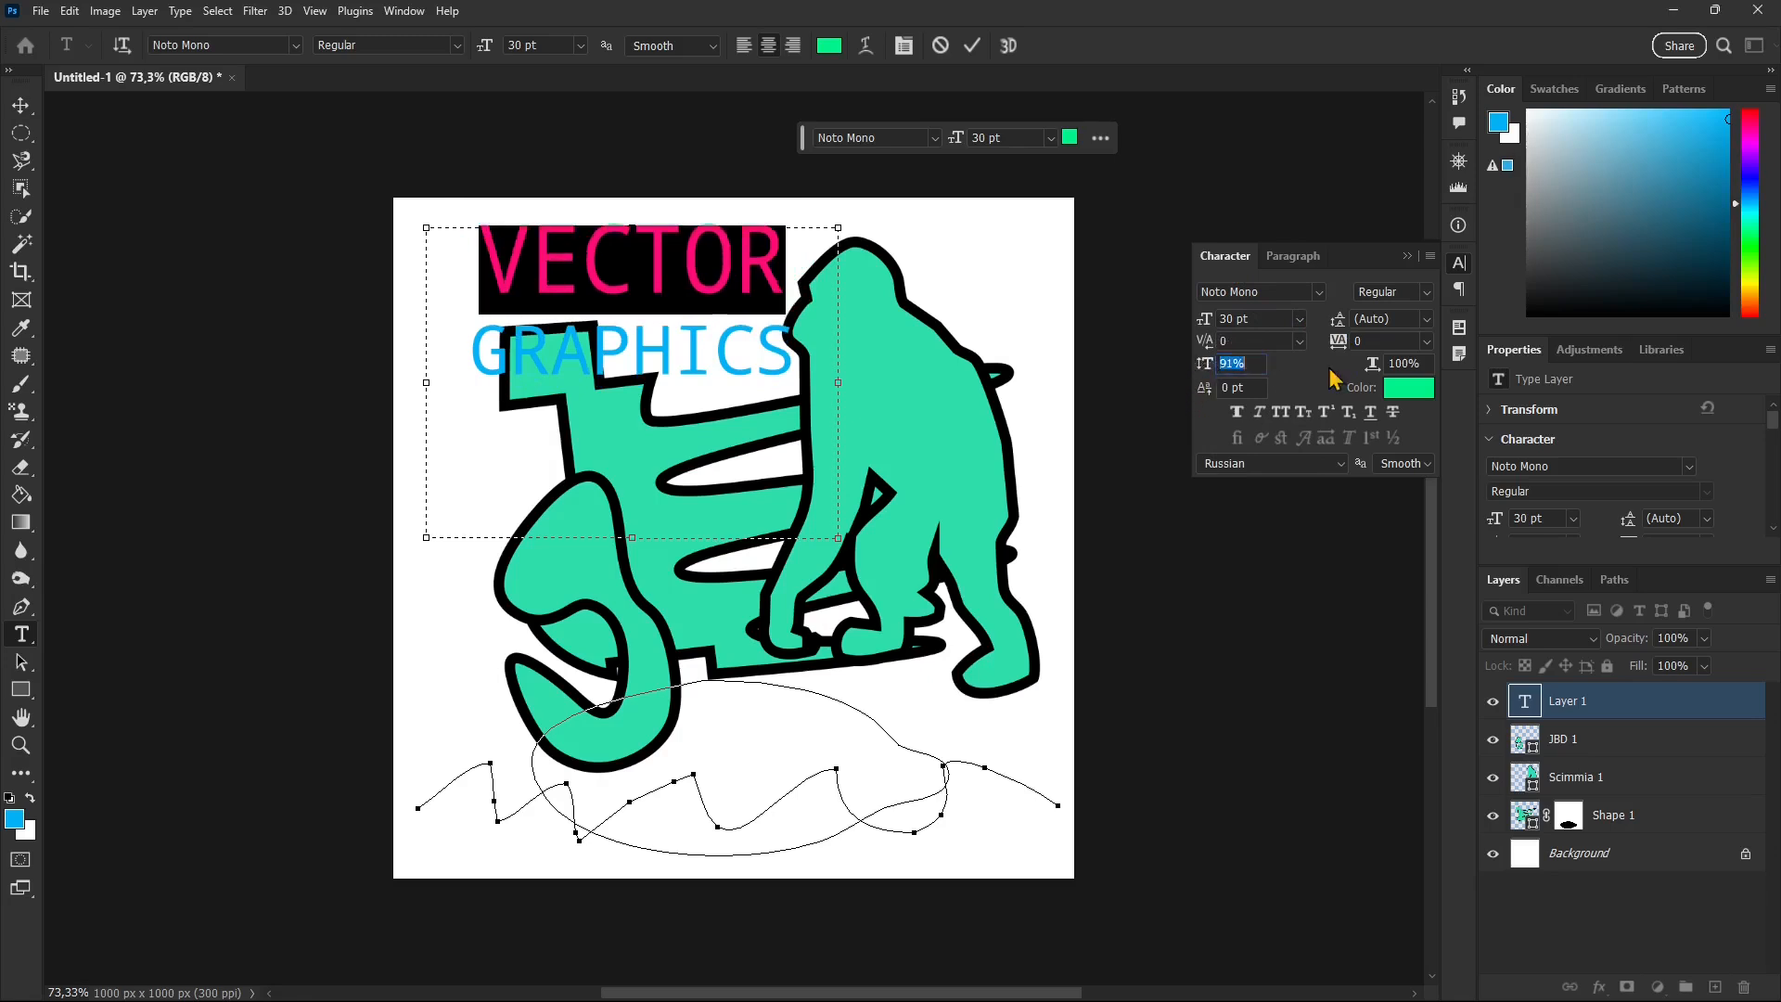
left_click_drag(1372, 364, 1340, 351)
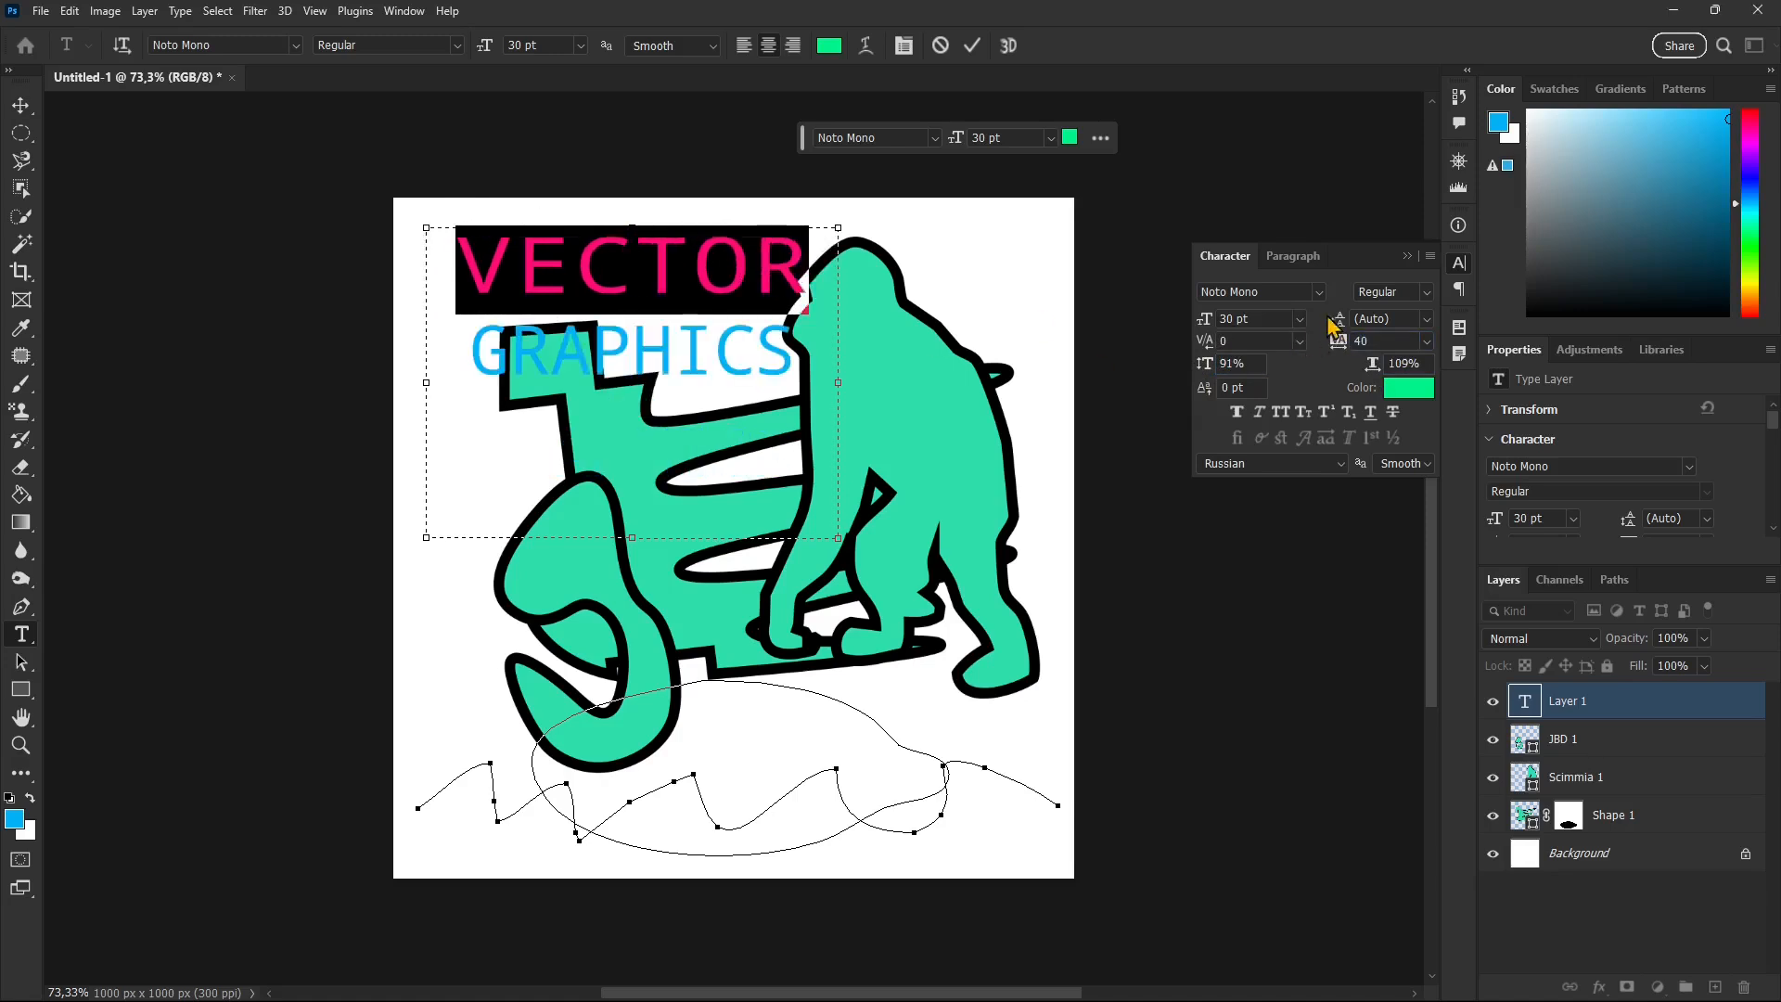
left_click_drag(1339, 321, 1348, 321)
left_click(545, 321)
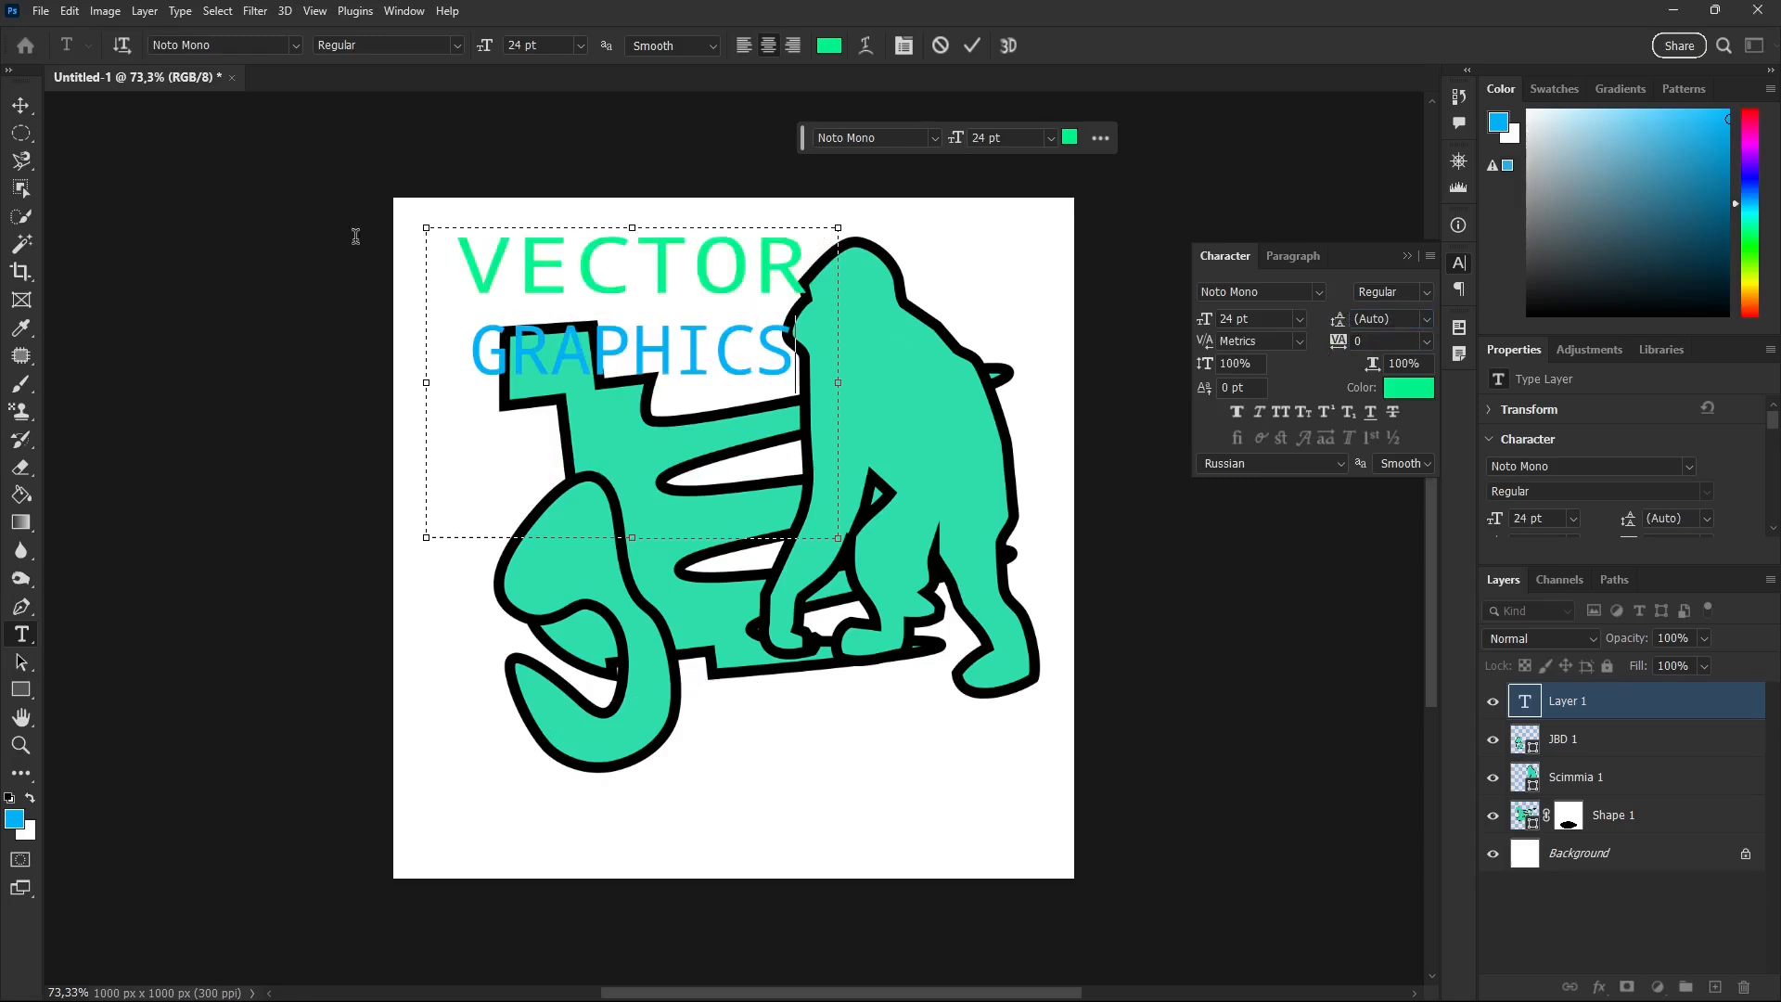
Step: Set the leading of the whole two-word text to 31 pt
key("ctrl+a")
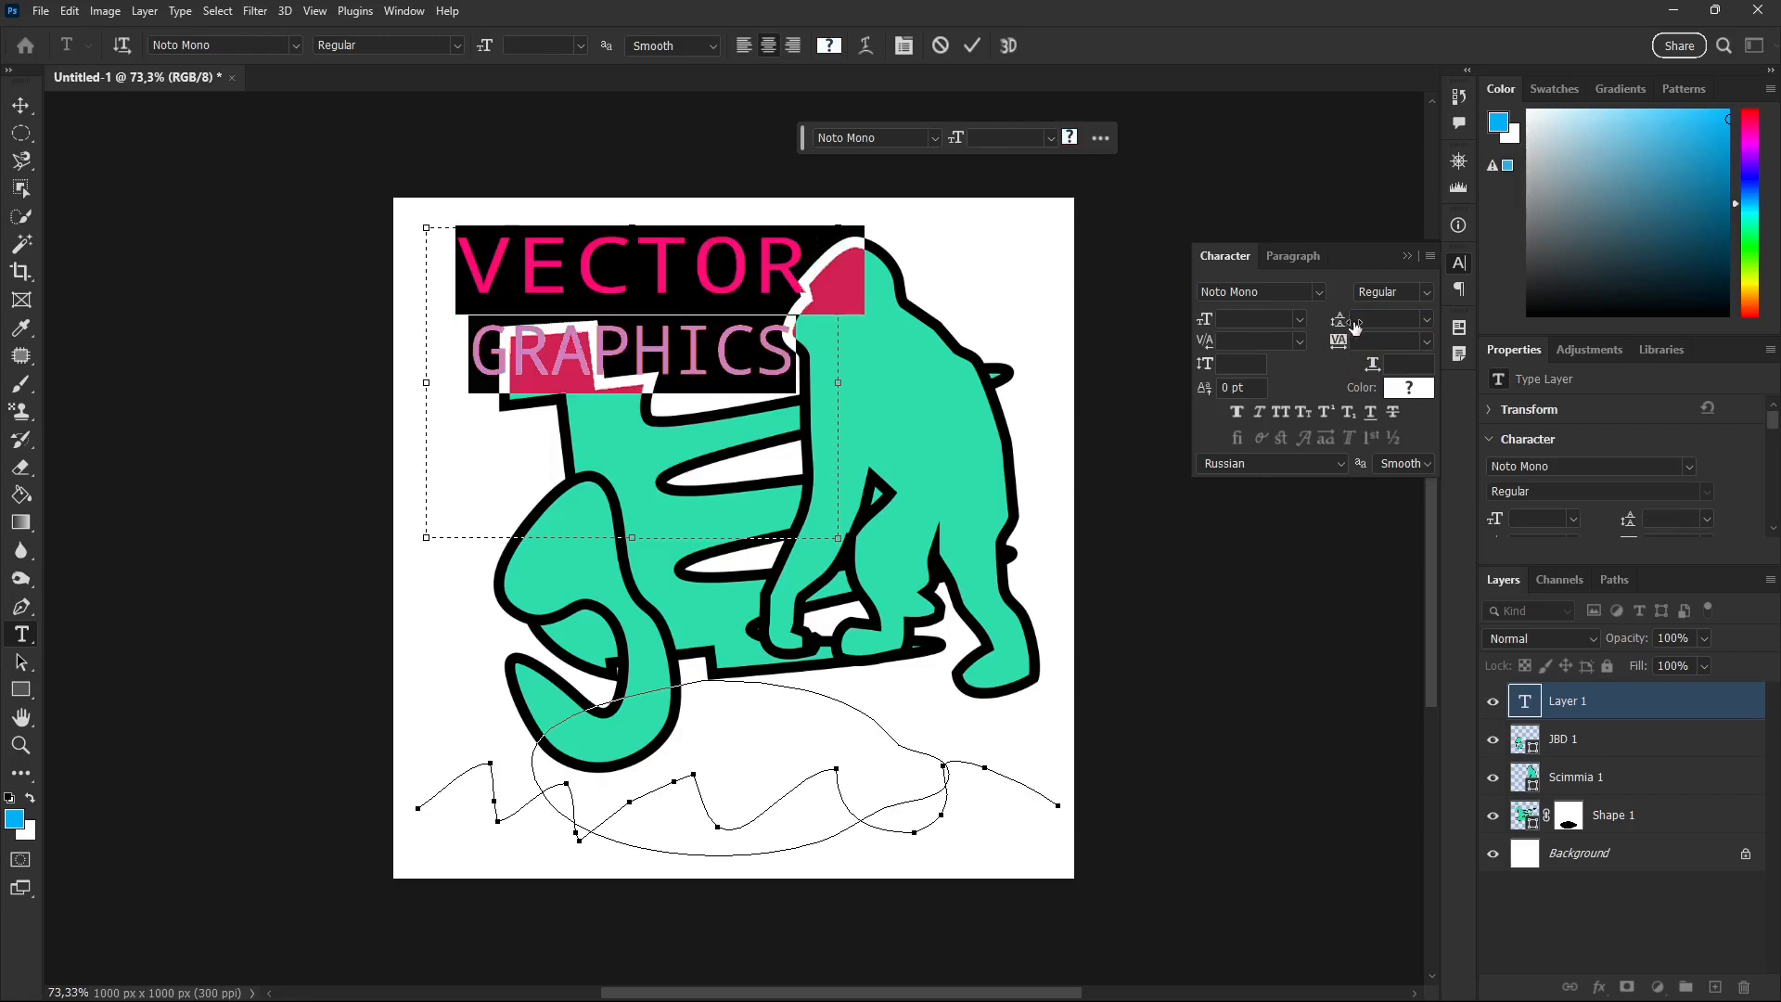
left_click_drag(1337, 320, 1365, 327)
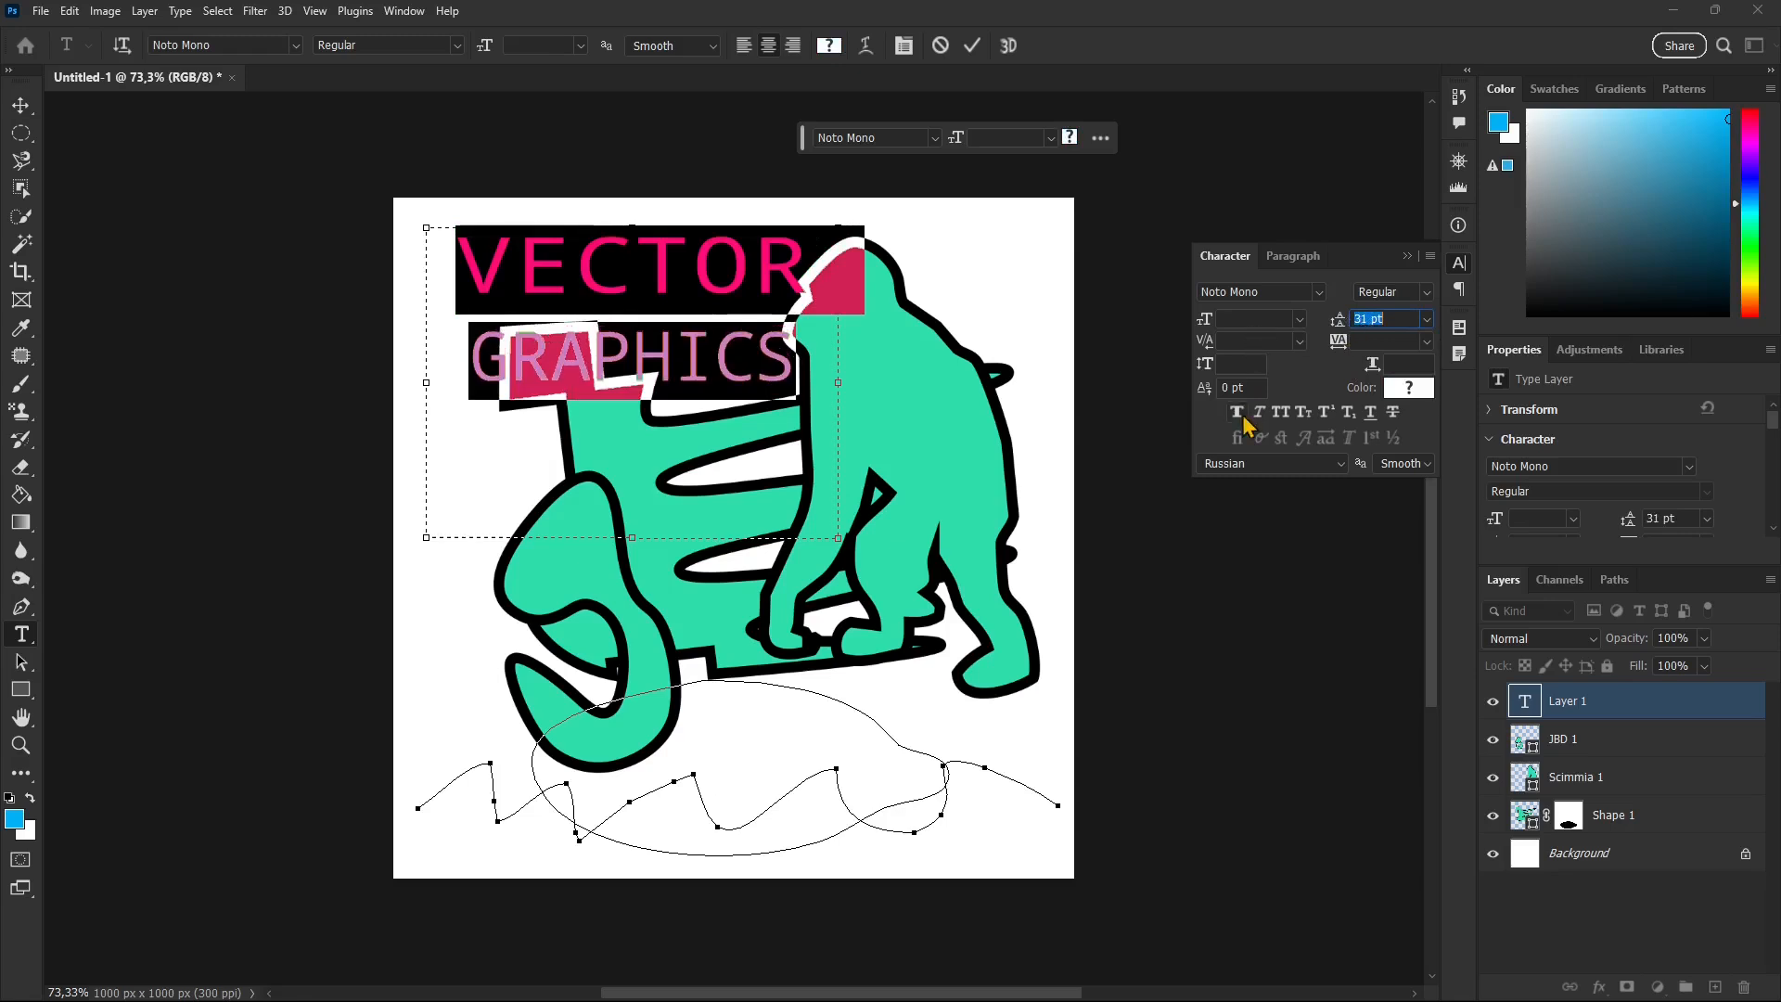
left_click(619, 384)
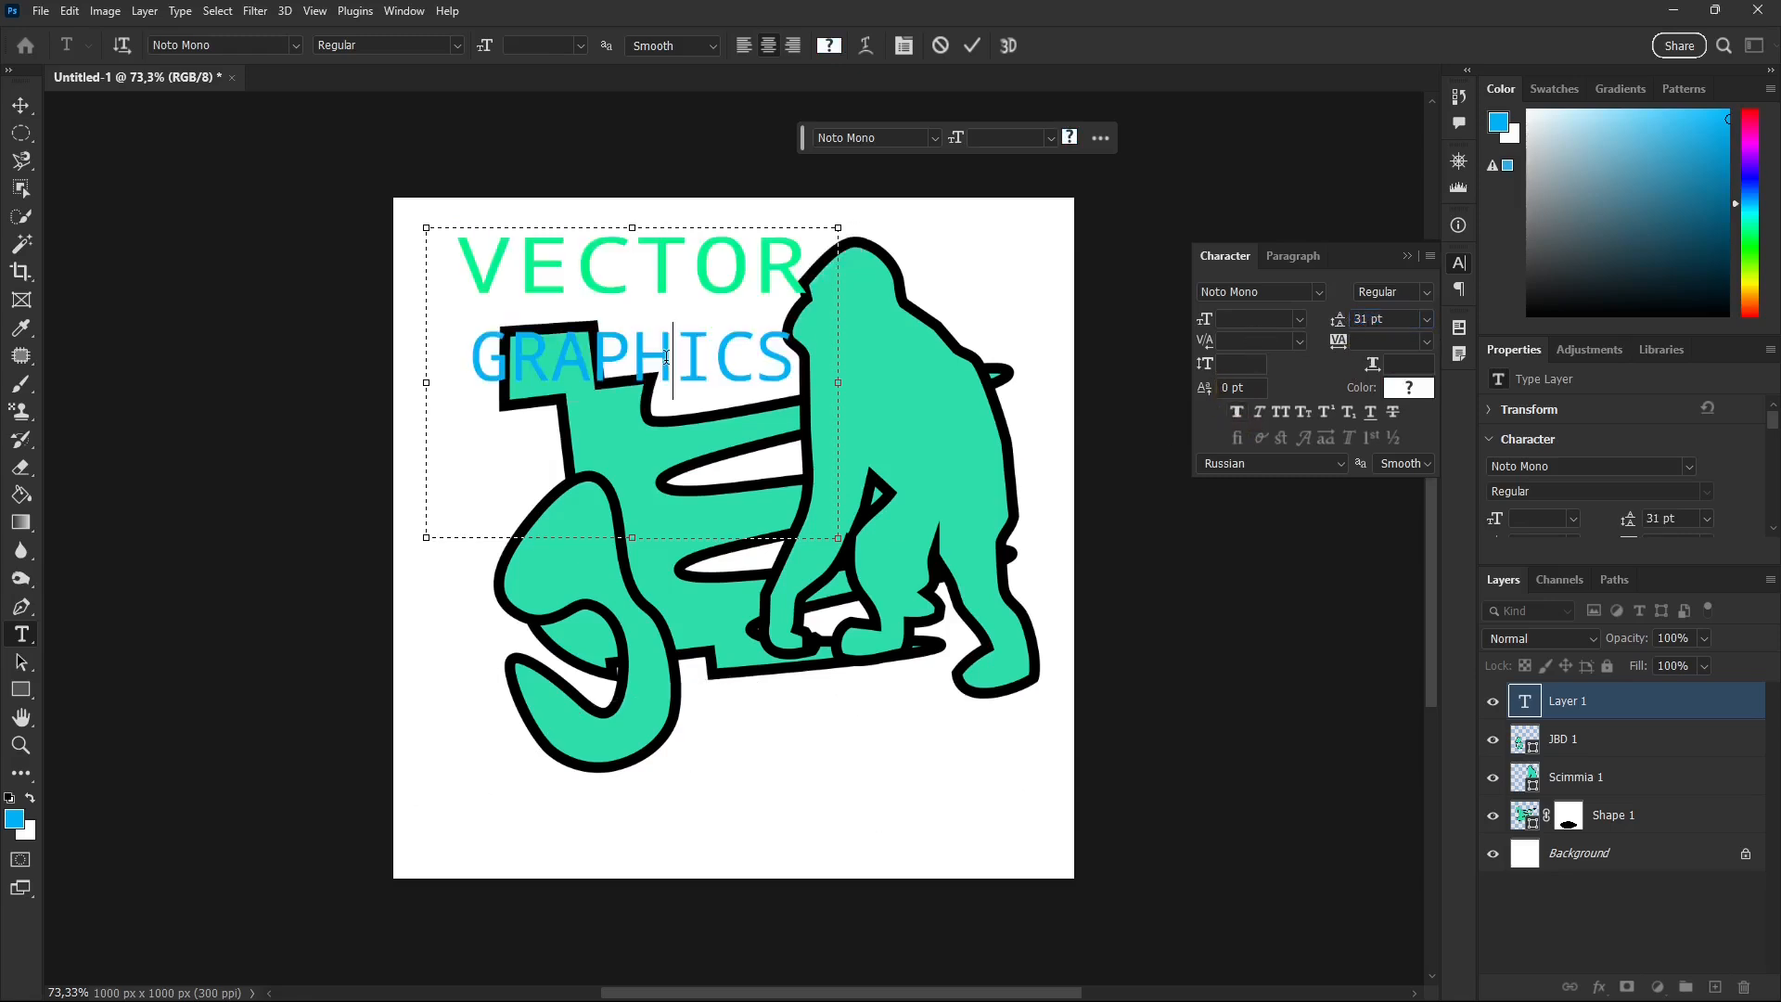
Step: Check the font styles offered for the word VECTOR and try faux italic and faux bold on it, switching both off again
left_click_drag(807, 269, 447, 251)
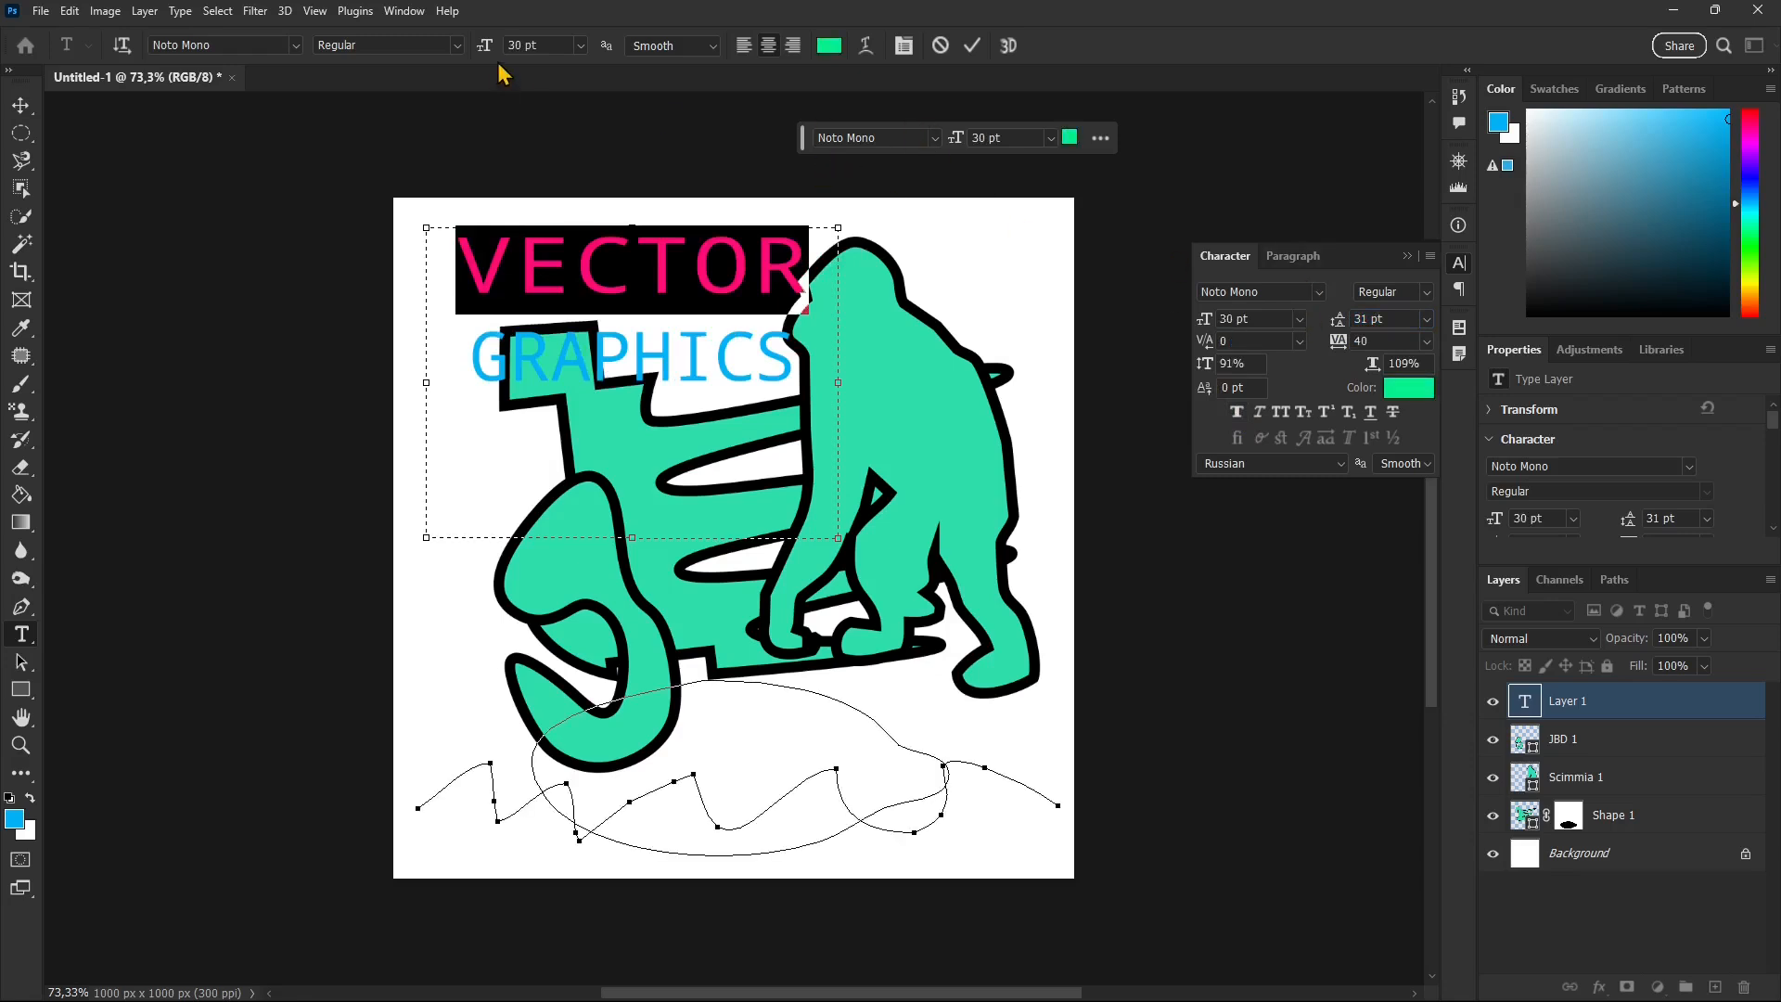
left_click(458, 48)
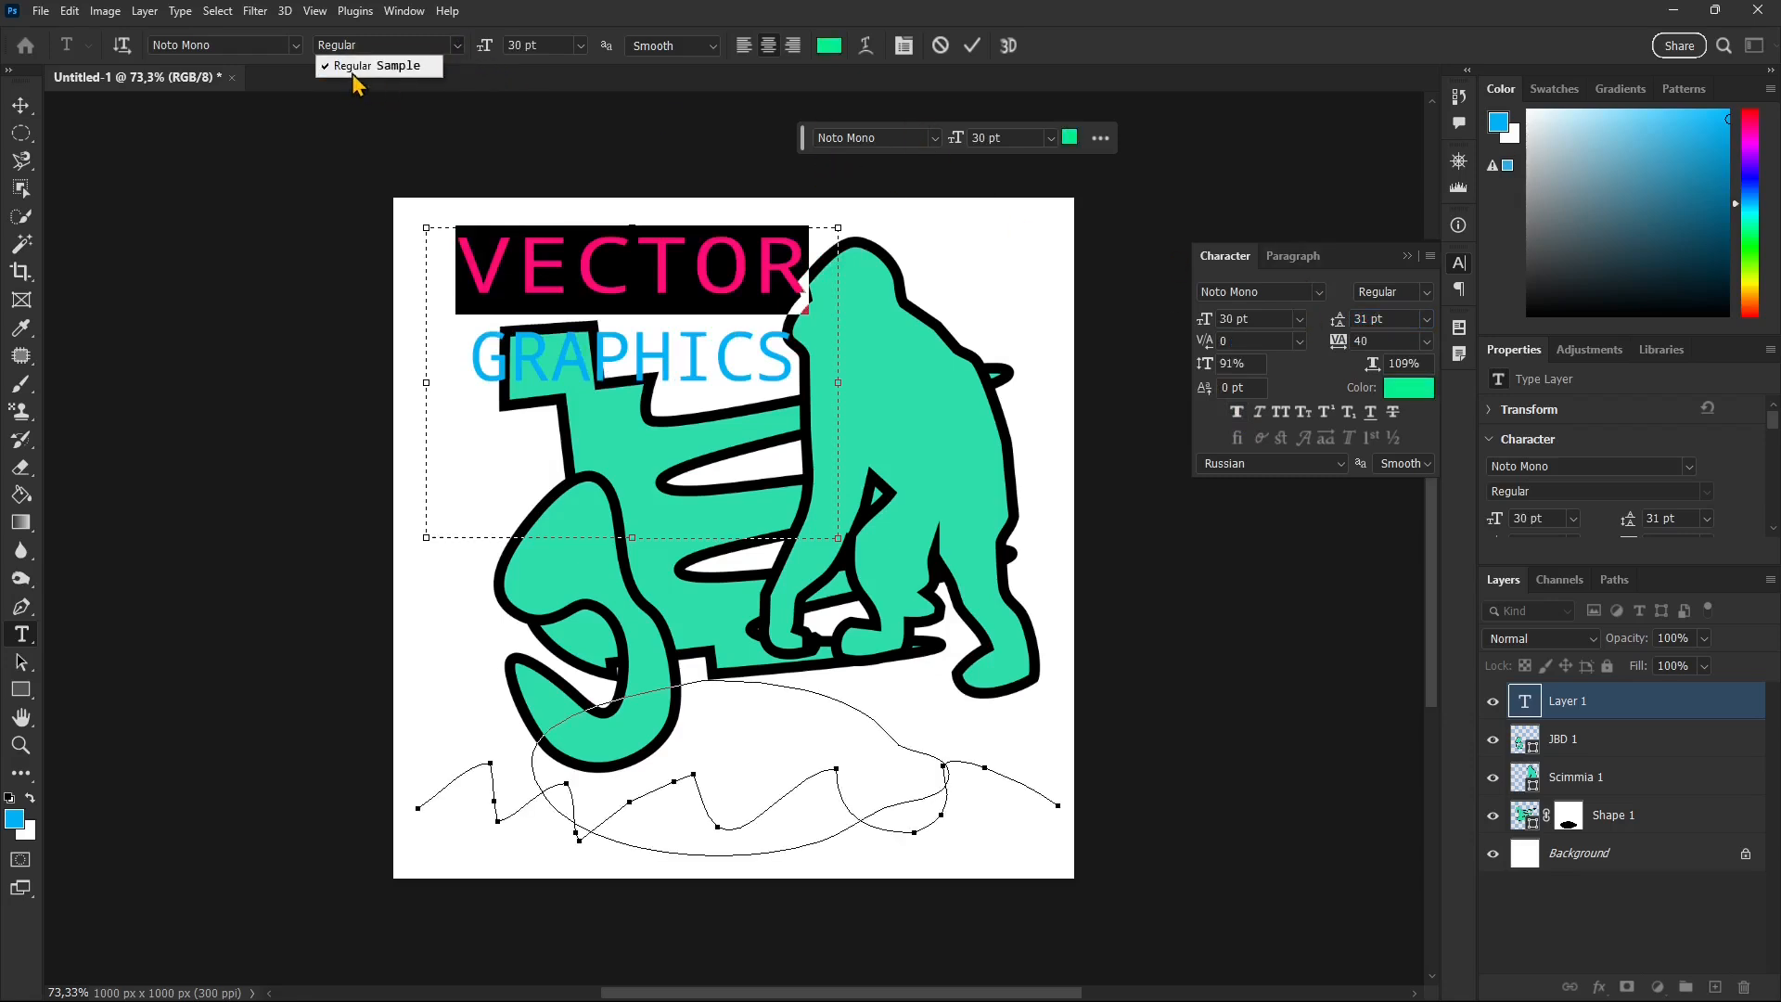
left_click(404, 67)
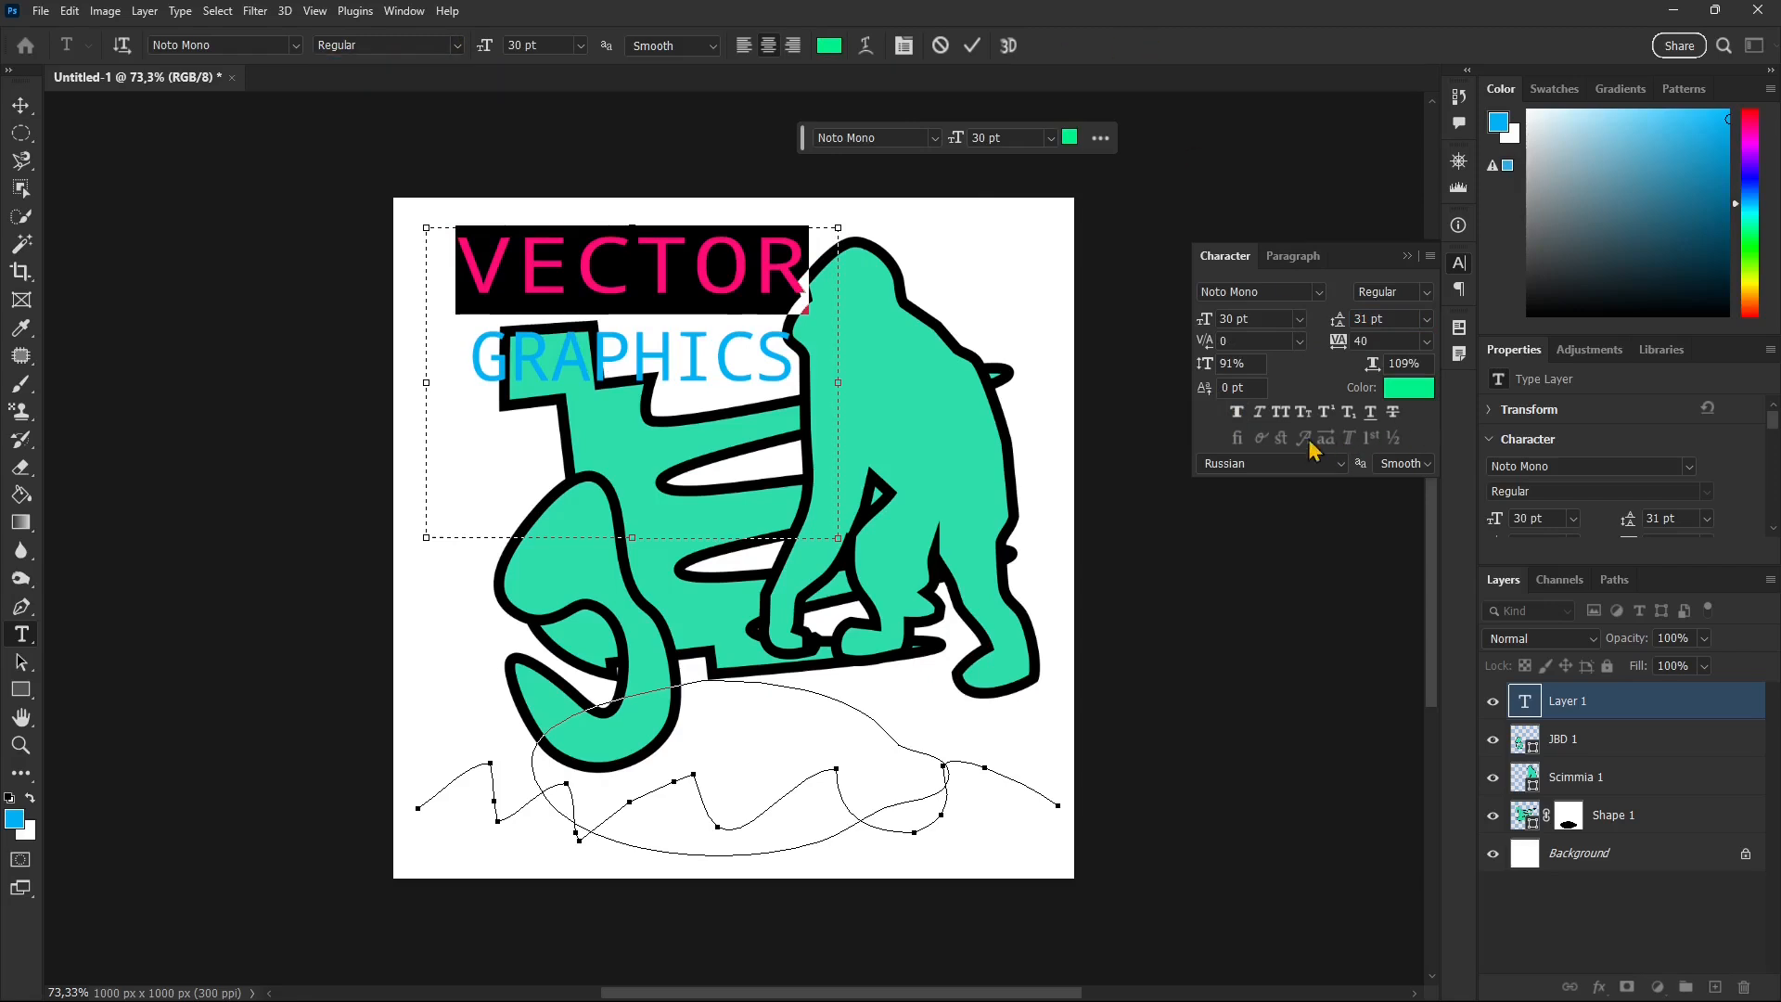
left_click(1260, 413)
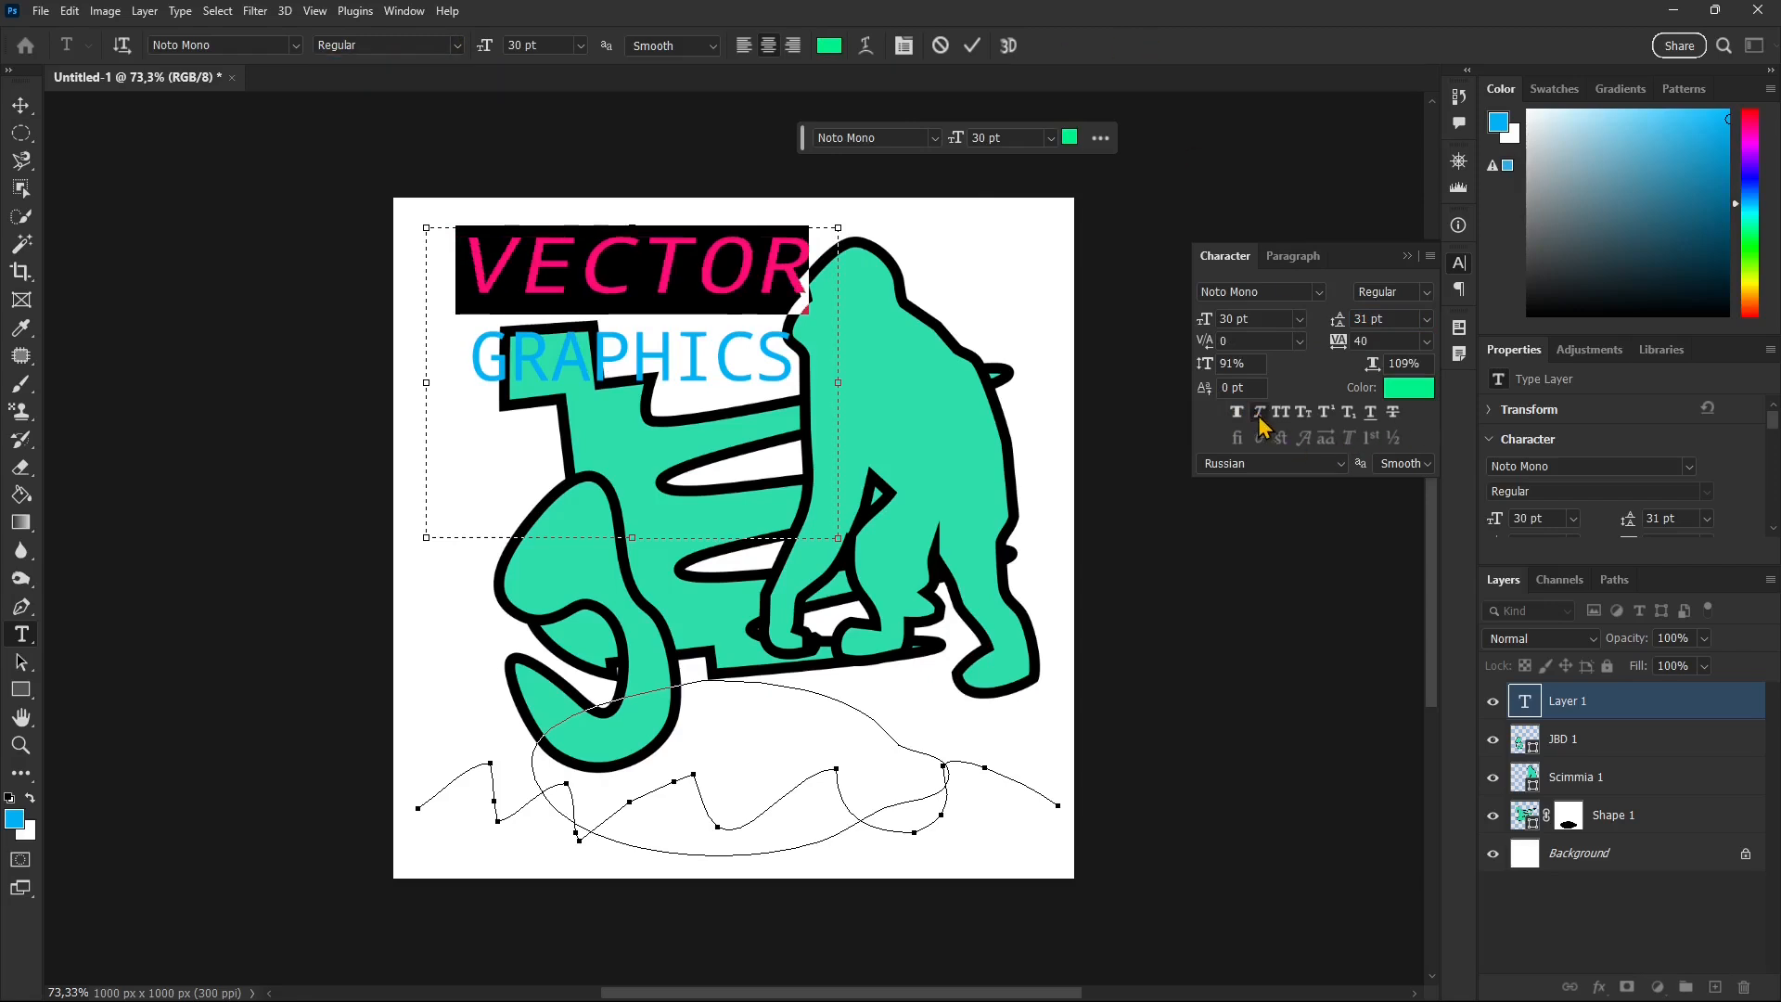
left_click(1259, 416)
left_click(1238, 413)
left_click(1238, 413)
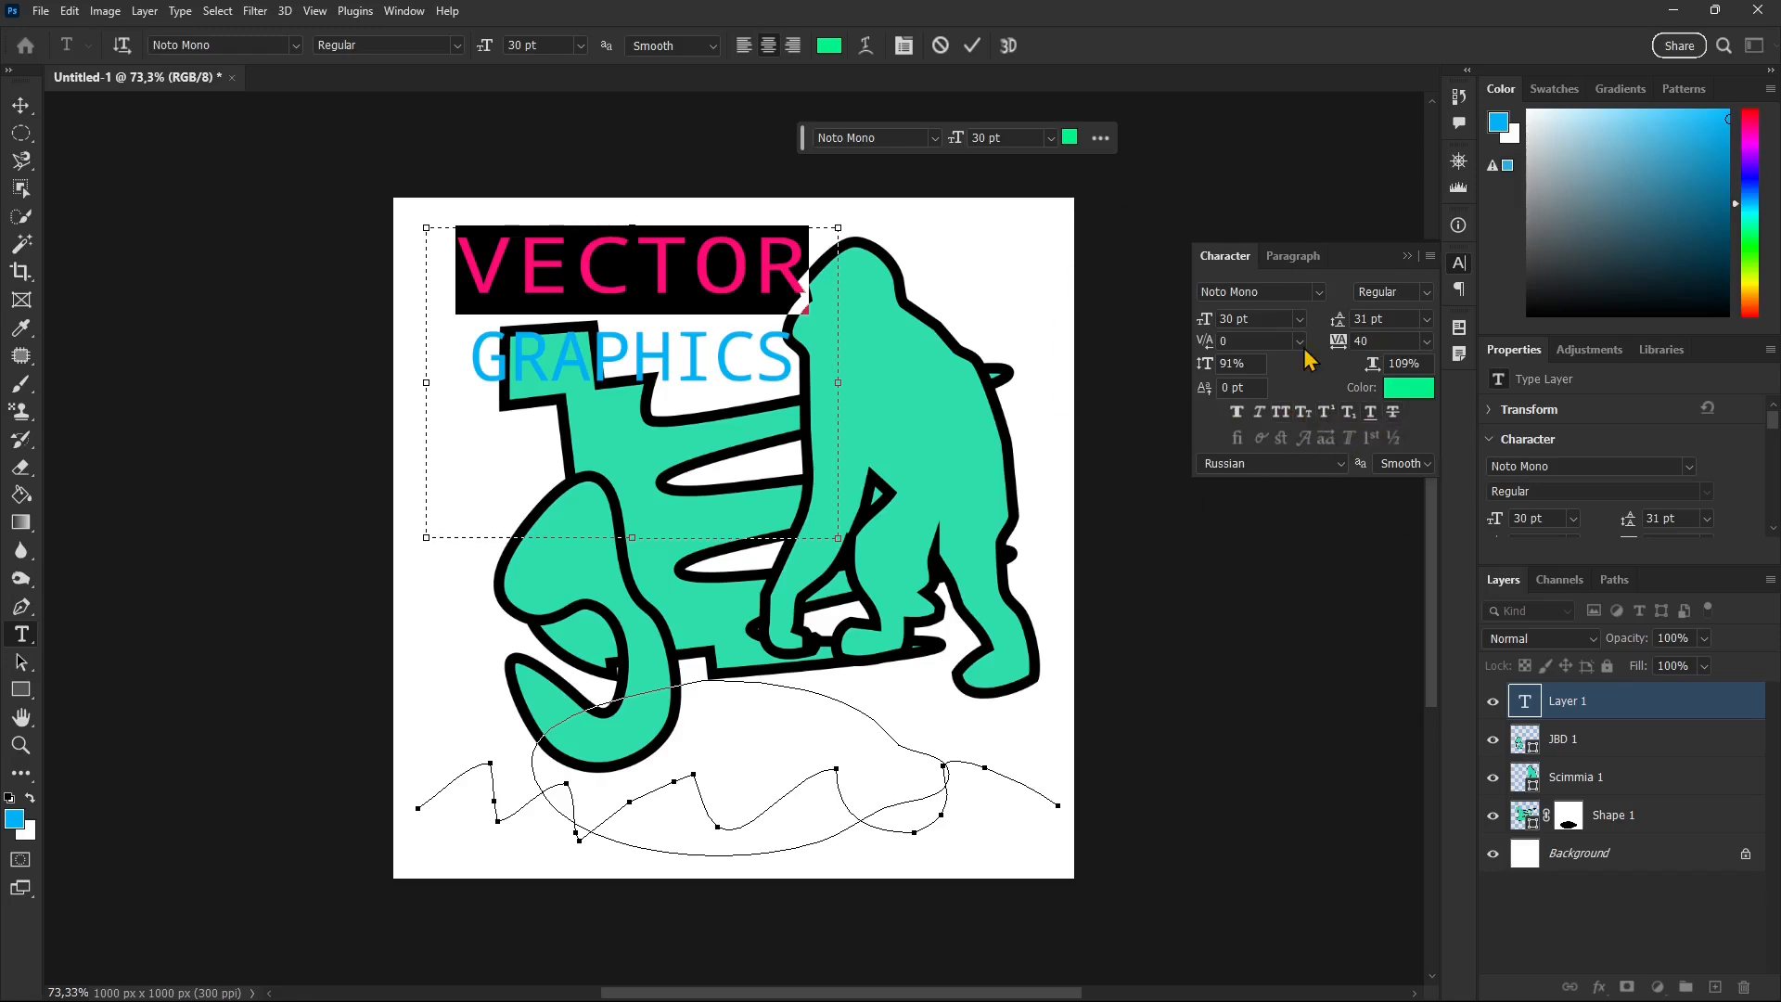
Step: Left-align the VECTOR paragraph with a 0.5 pt left indent, 2 pt first-line indent and -14.5 pt right indent
left_click(1308, 259)
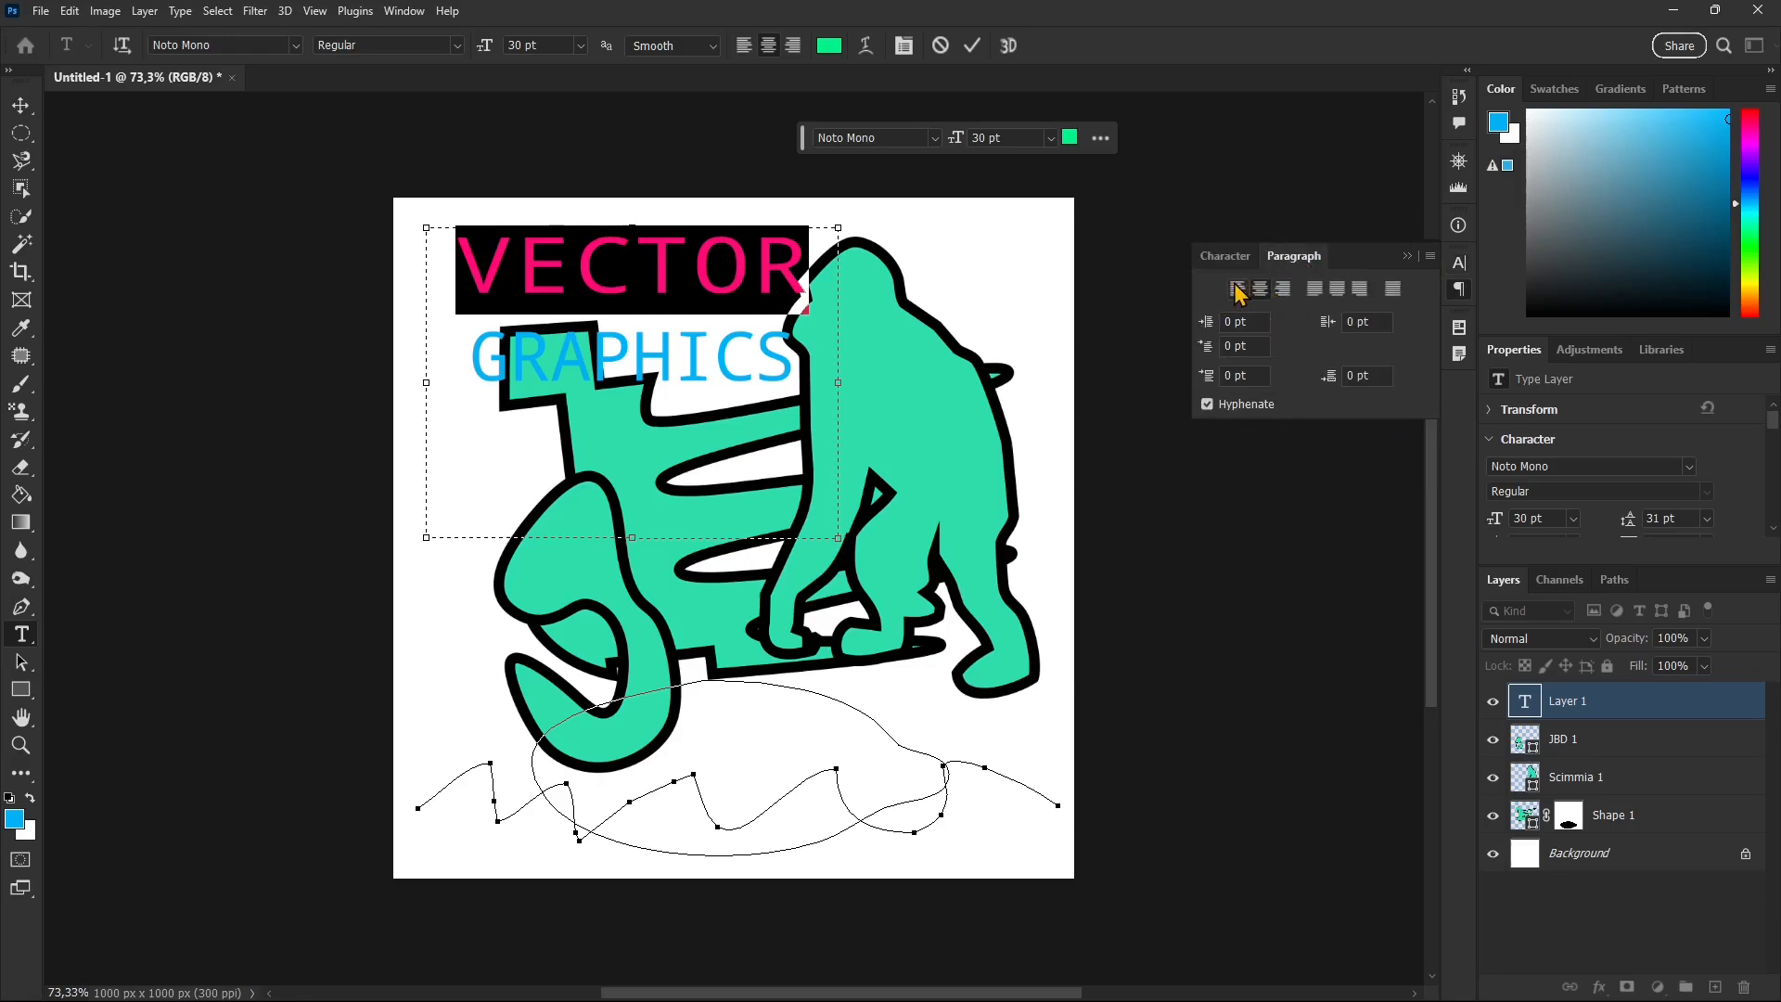
left_click(1316, 289)
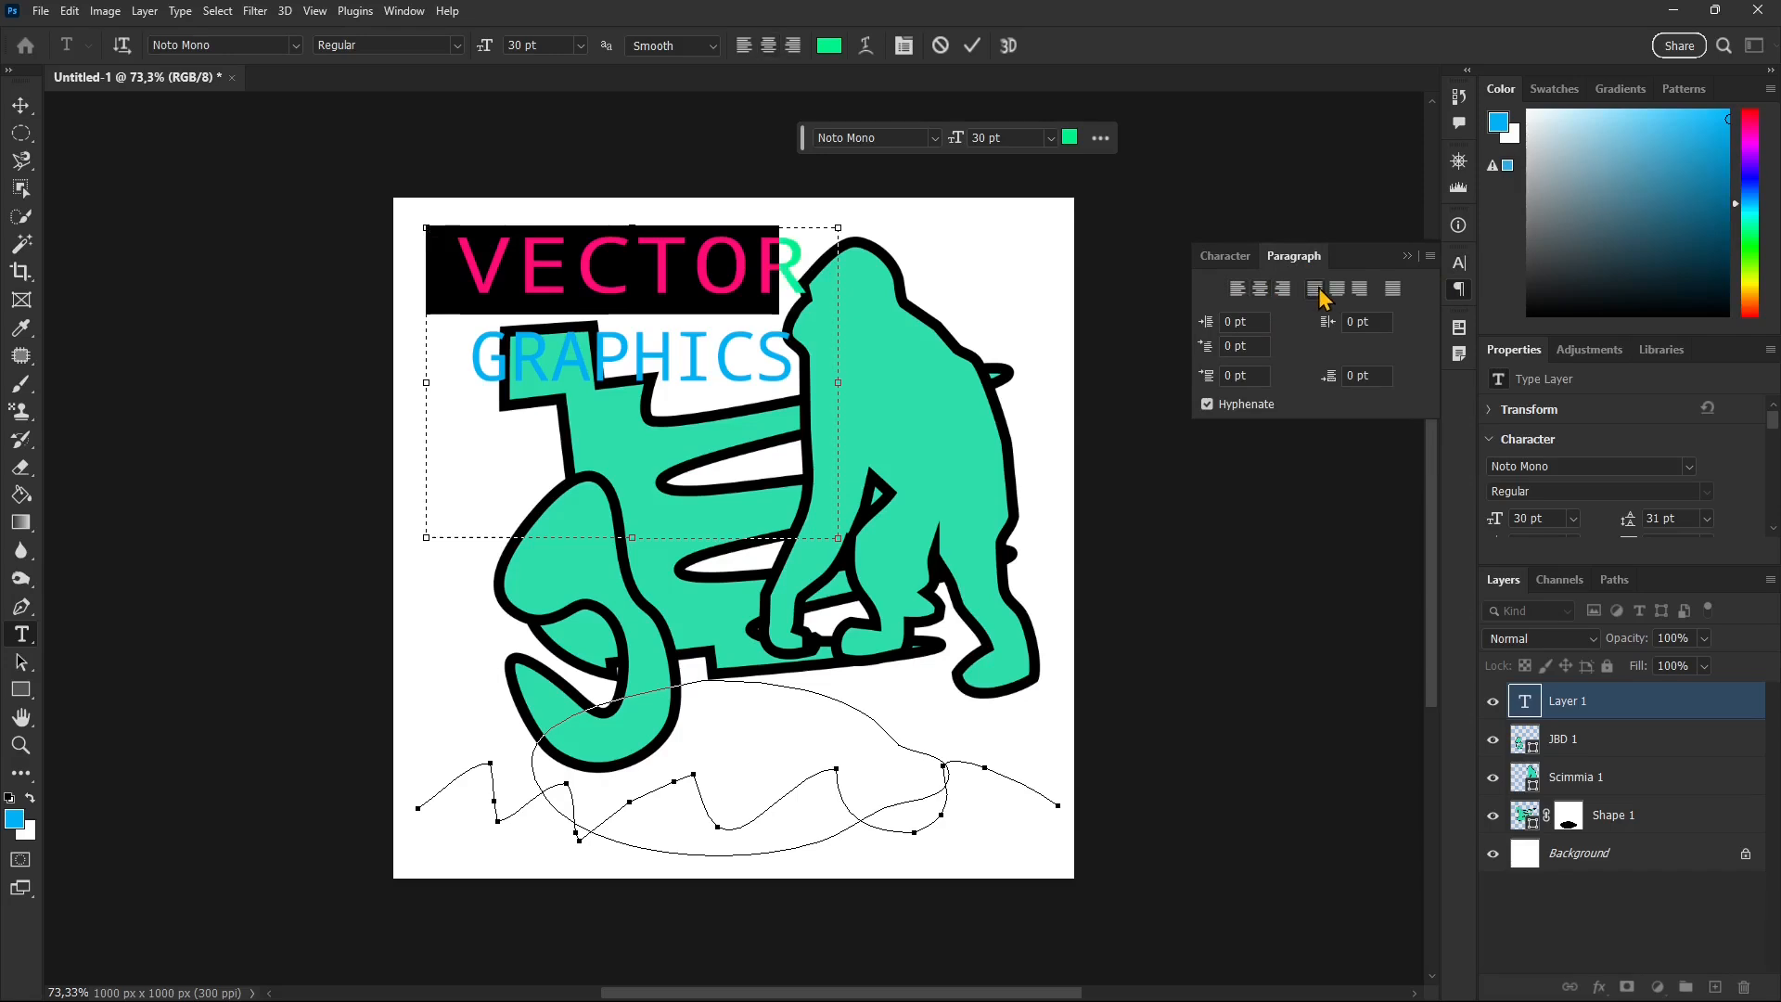
left_click(1259, 289)
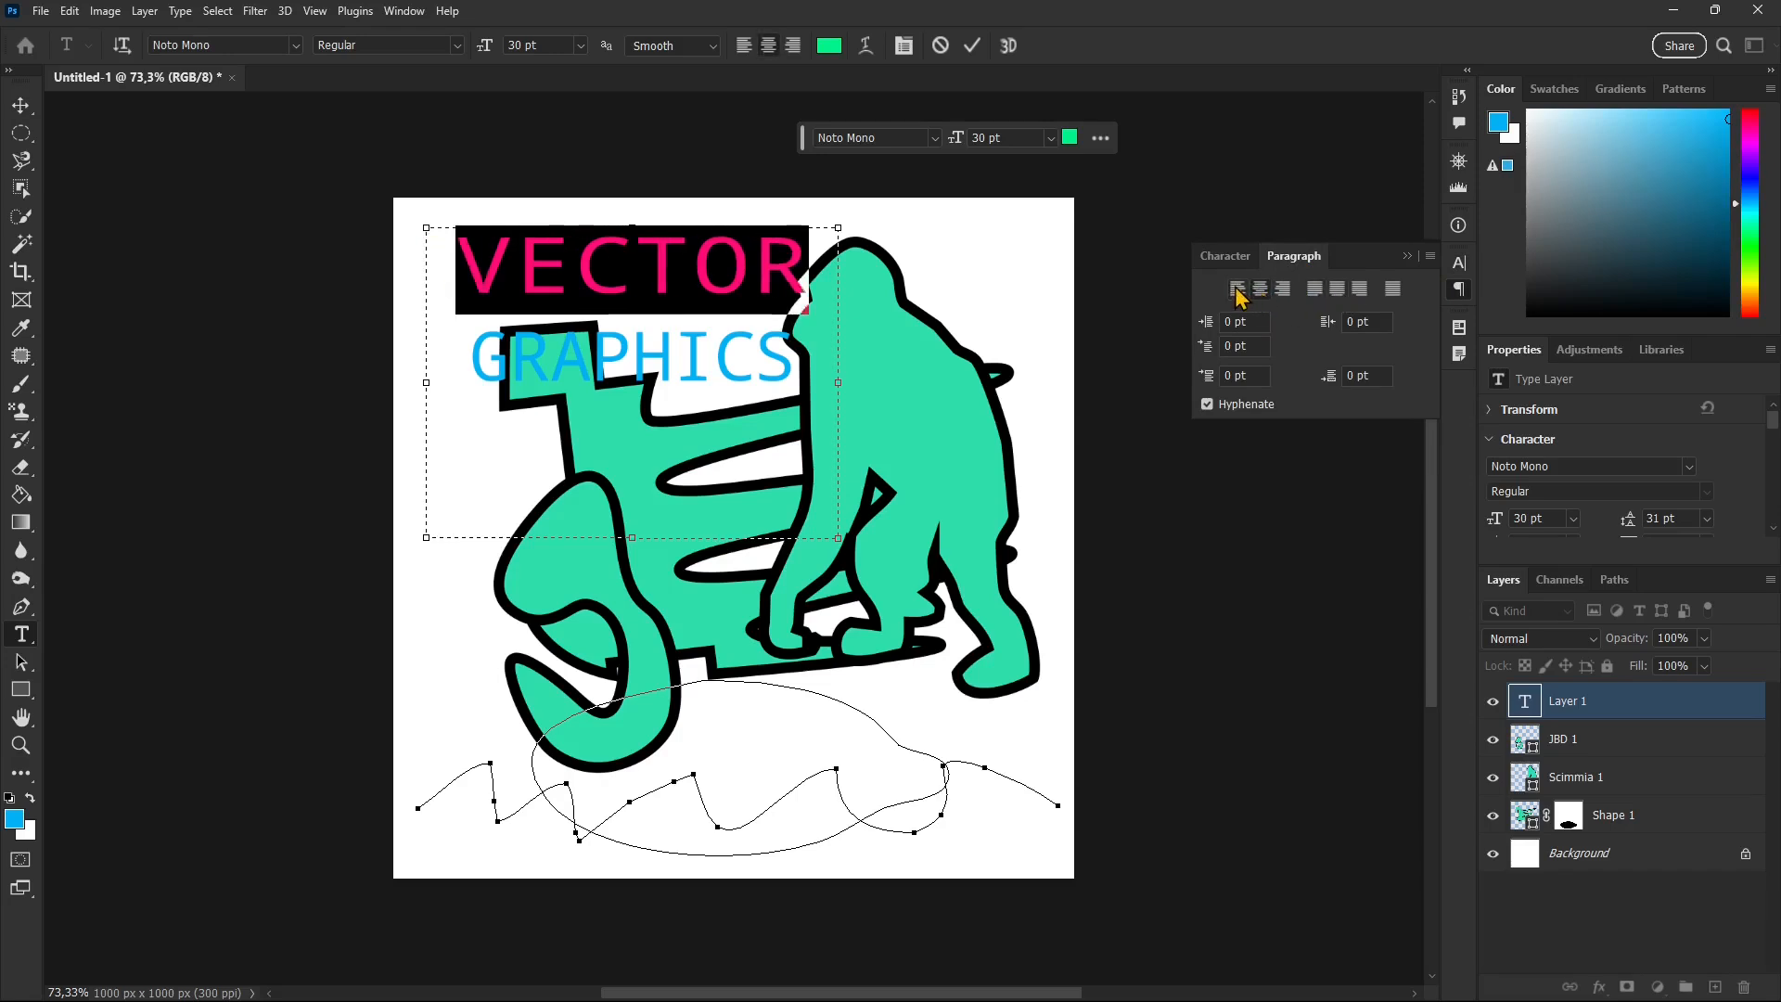
left_click(1237, 292)
left_click(1244, 329)
left_click_drag(1213, 323, 1210, 357)
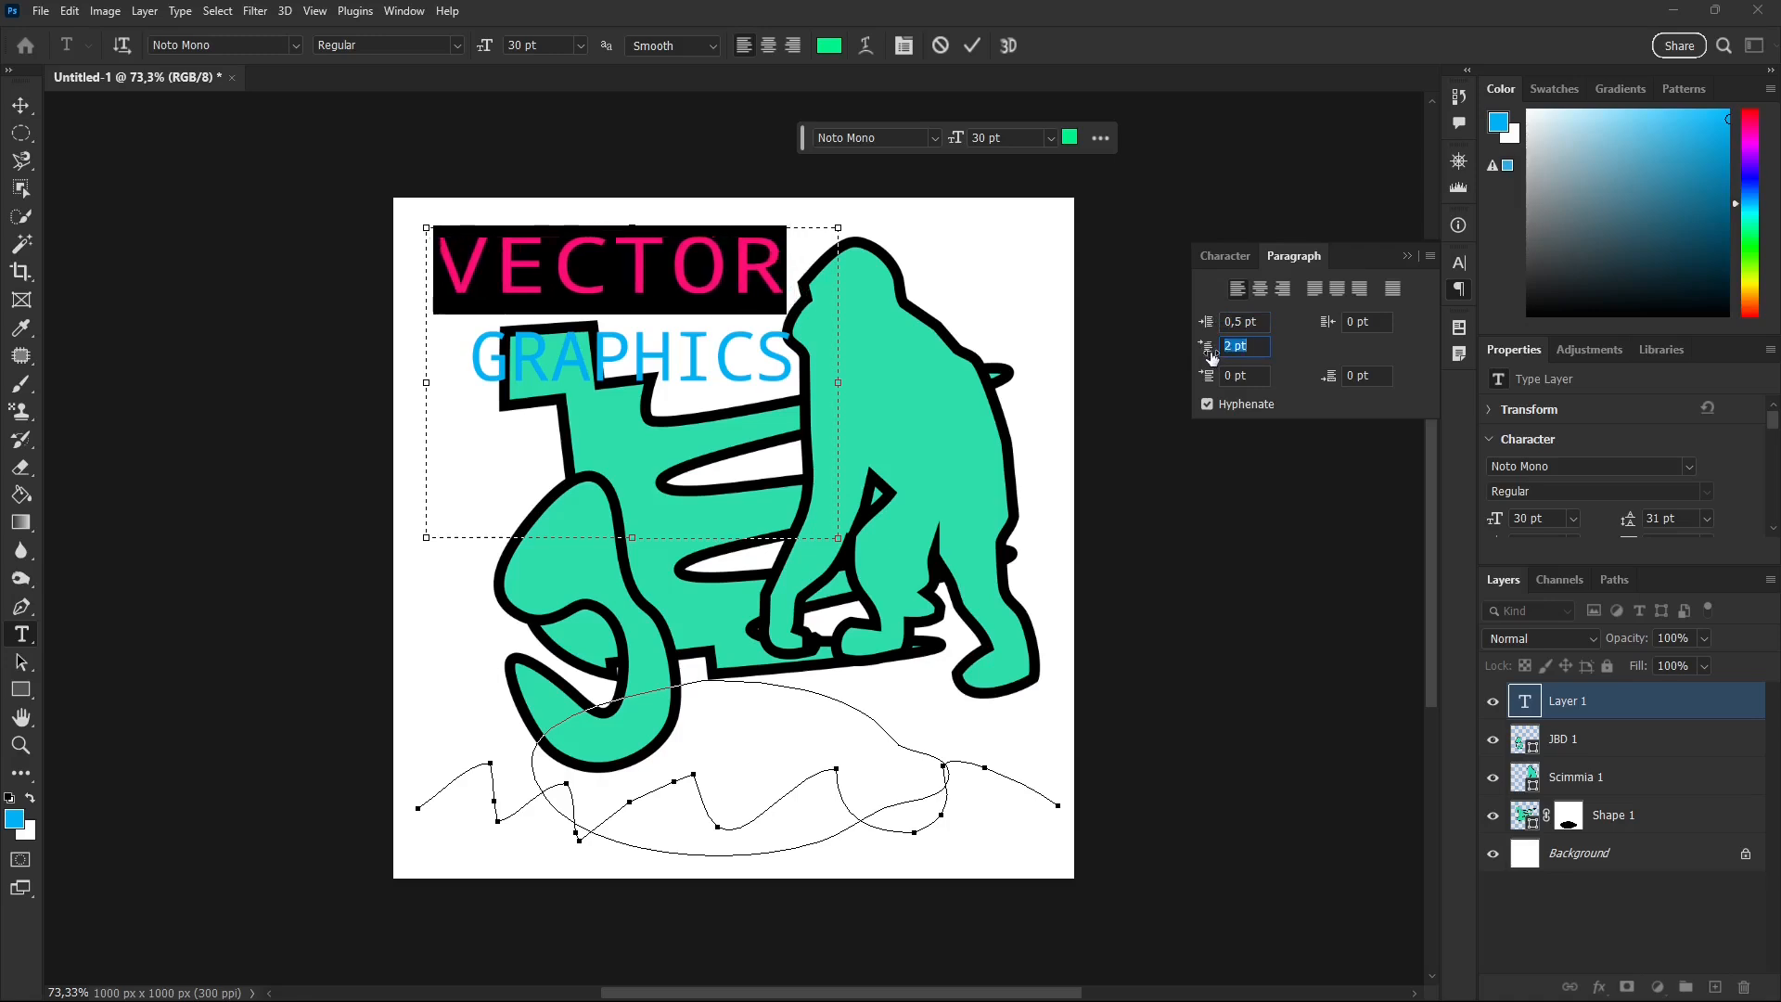
left_click_drag(1326, 324, 1297, 328)
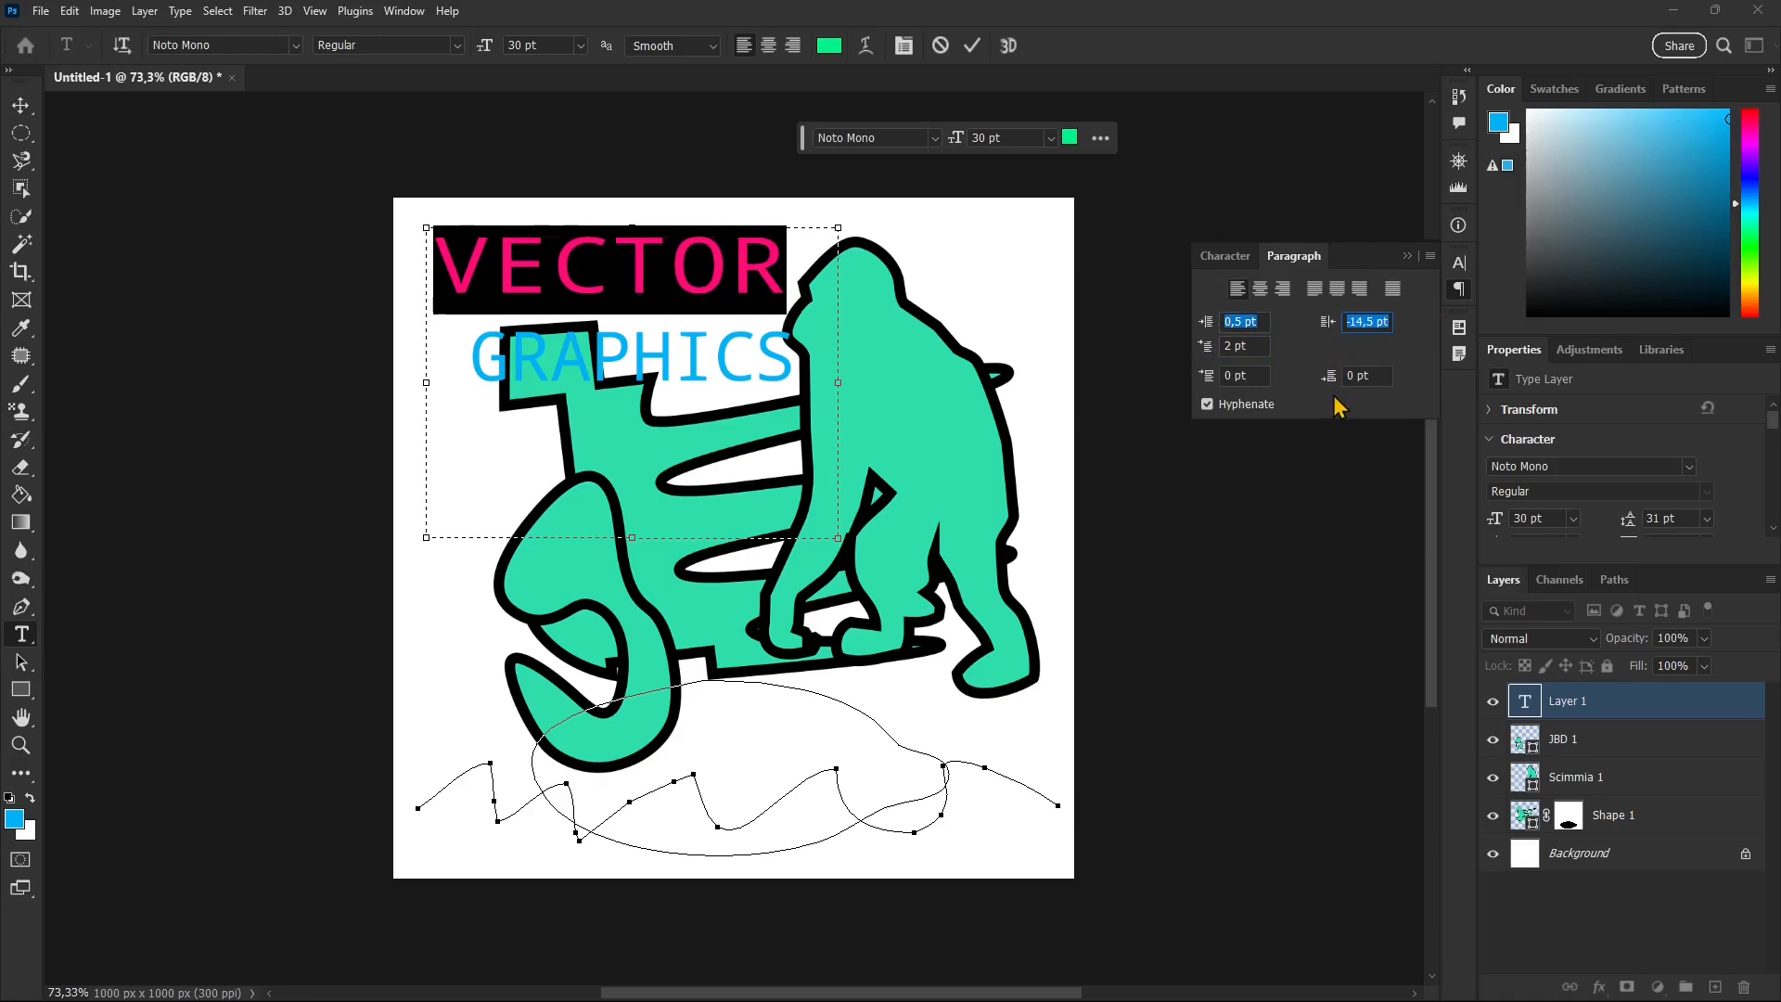
left_click(1408, 257)
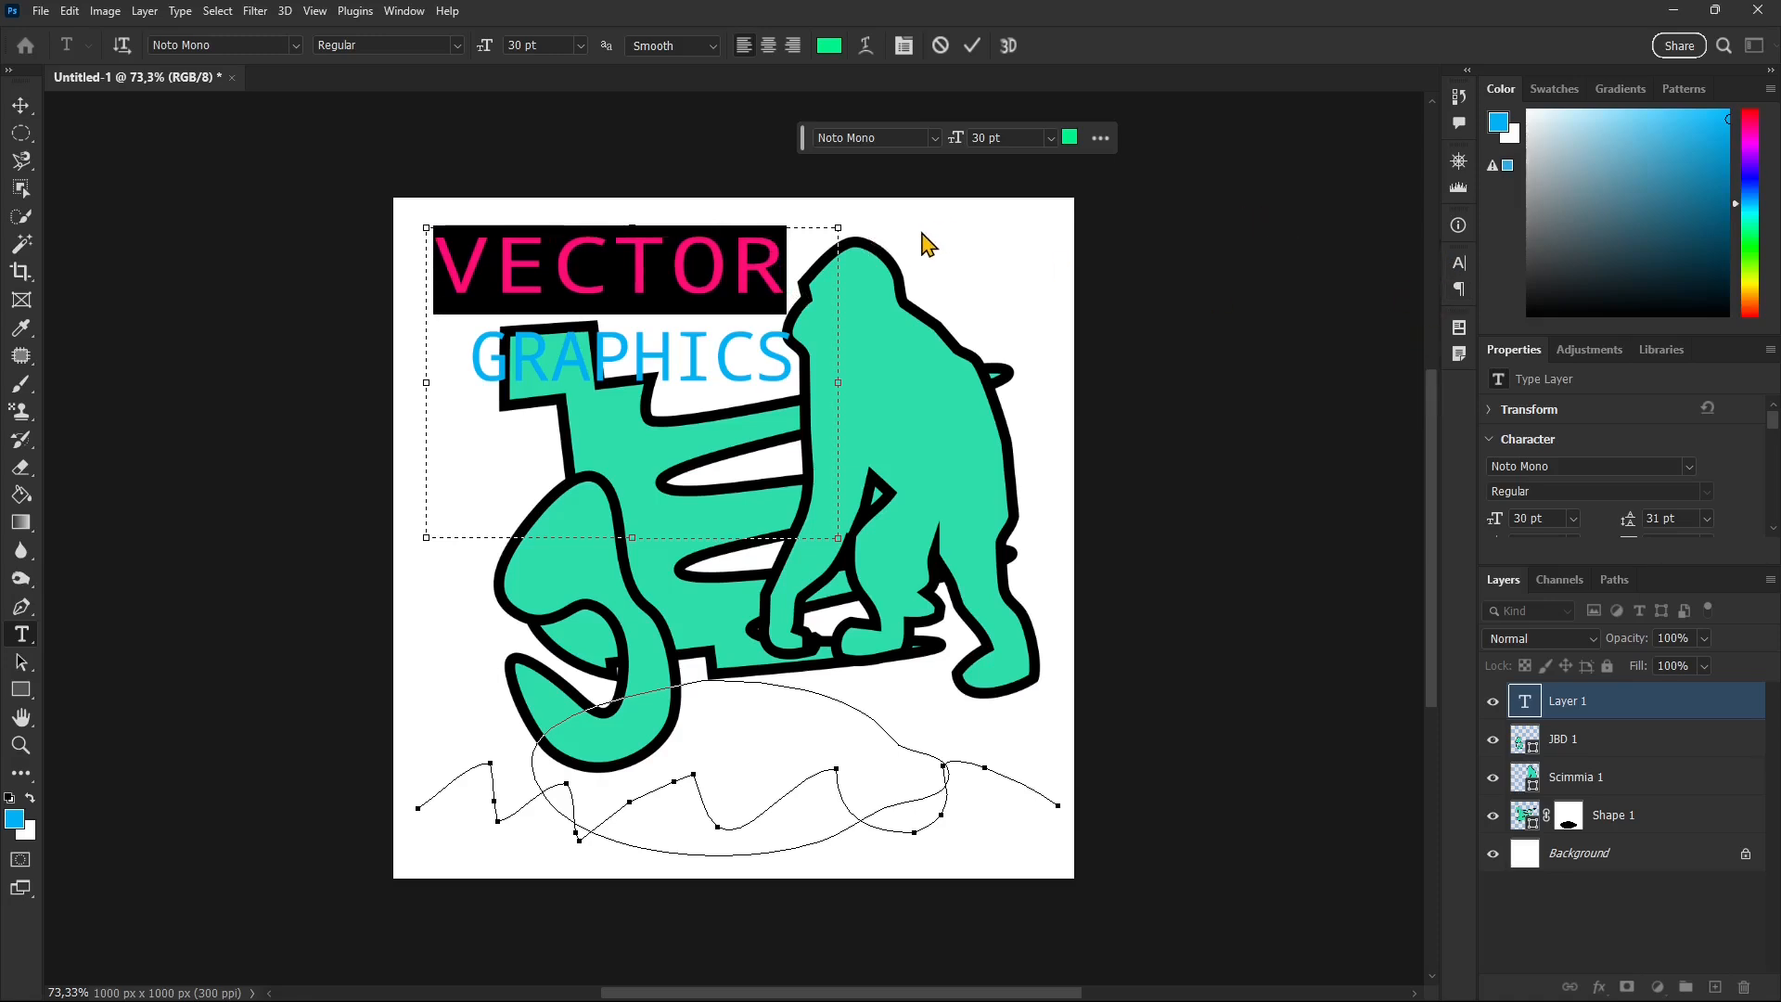
Step: Reselect the text from VECTOR through GRAPHICS and commit the text edits
left_click(814, 276)
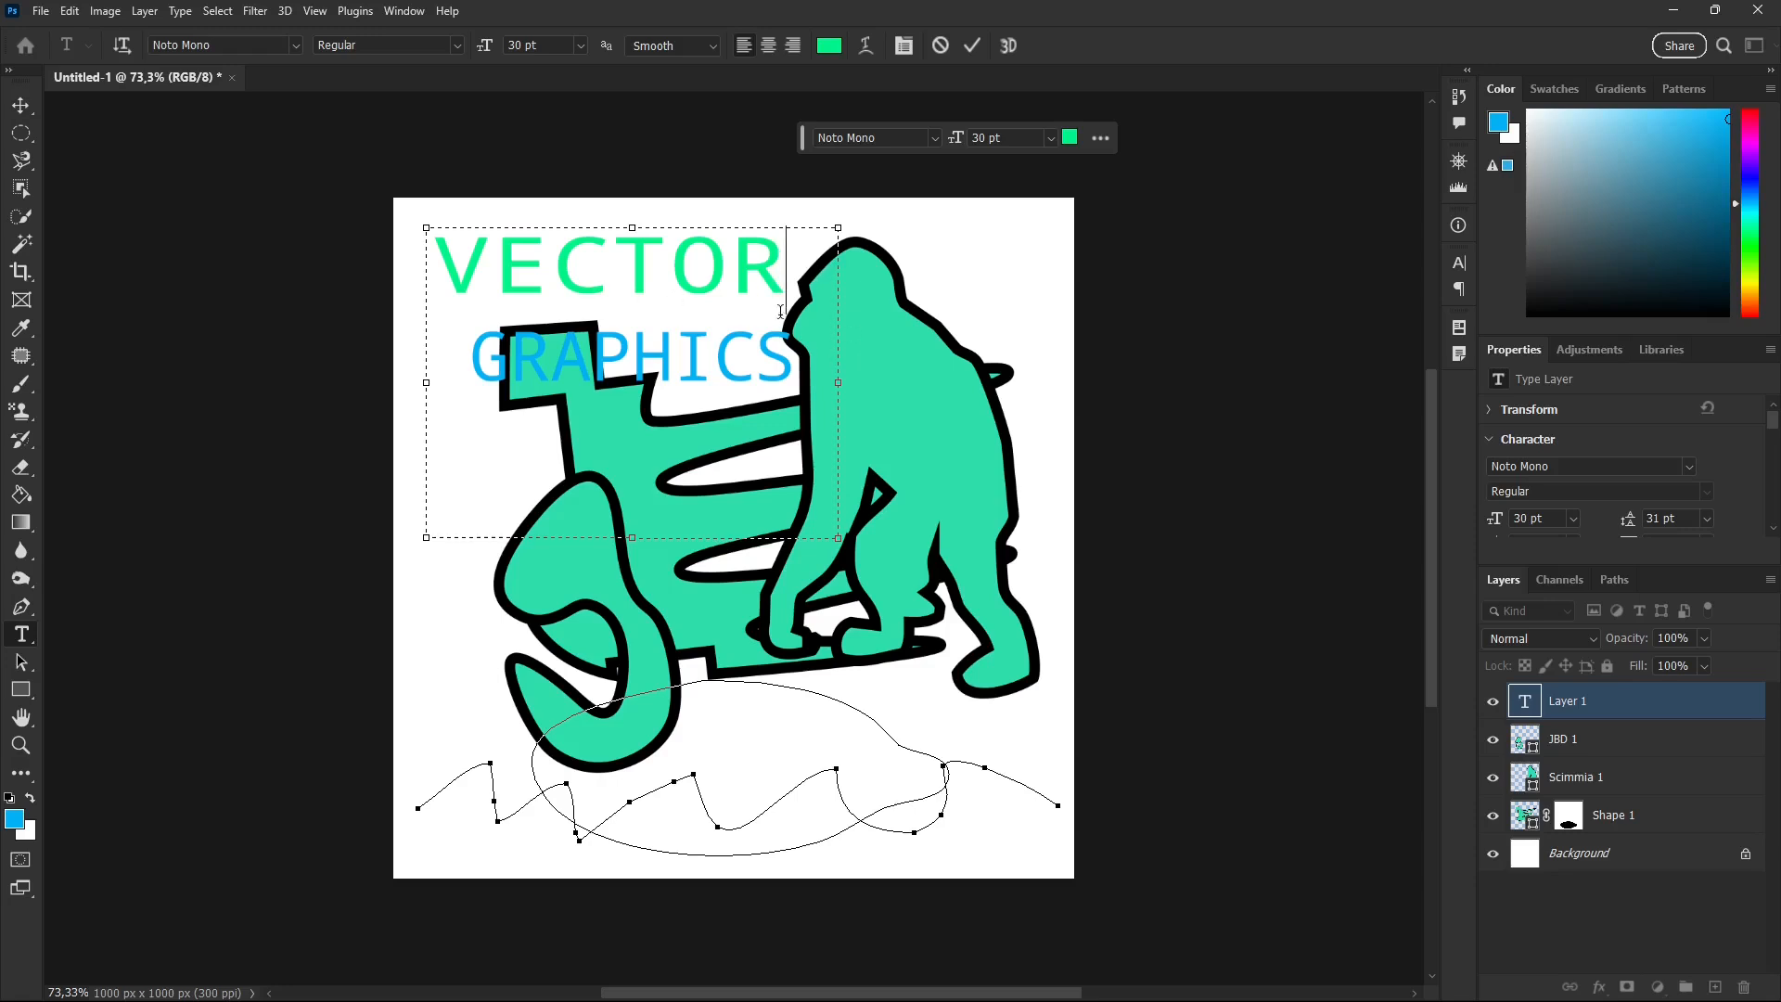
left_click_drag(793, 359, 428, 278)
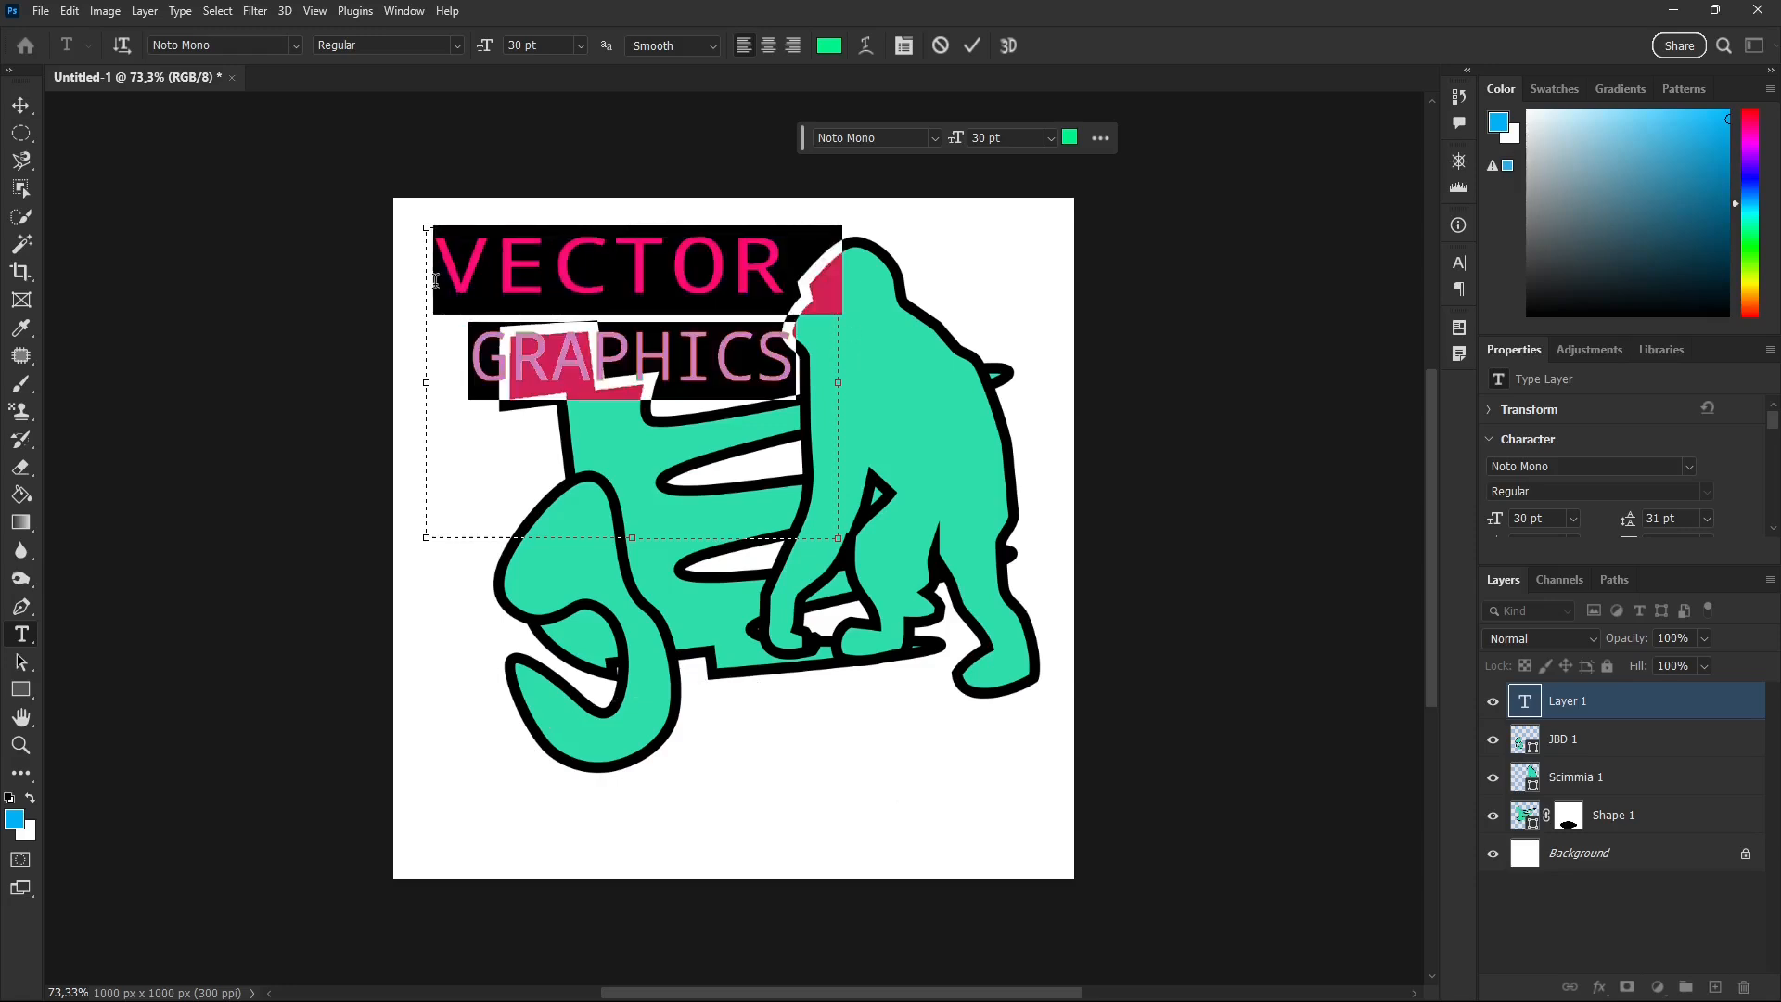
left_click(972, 45)
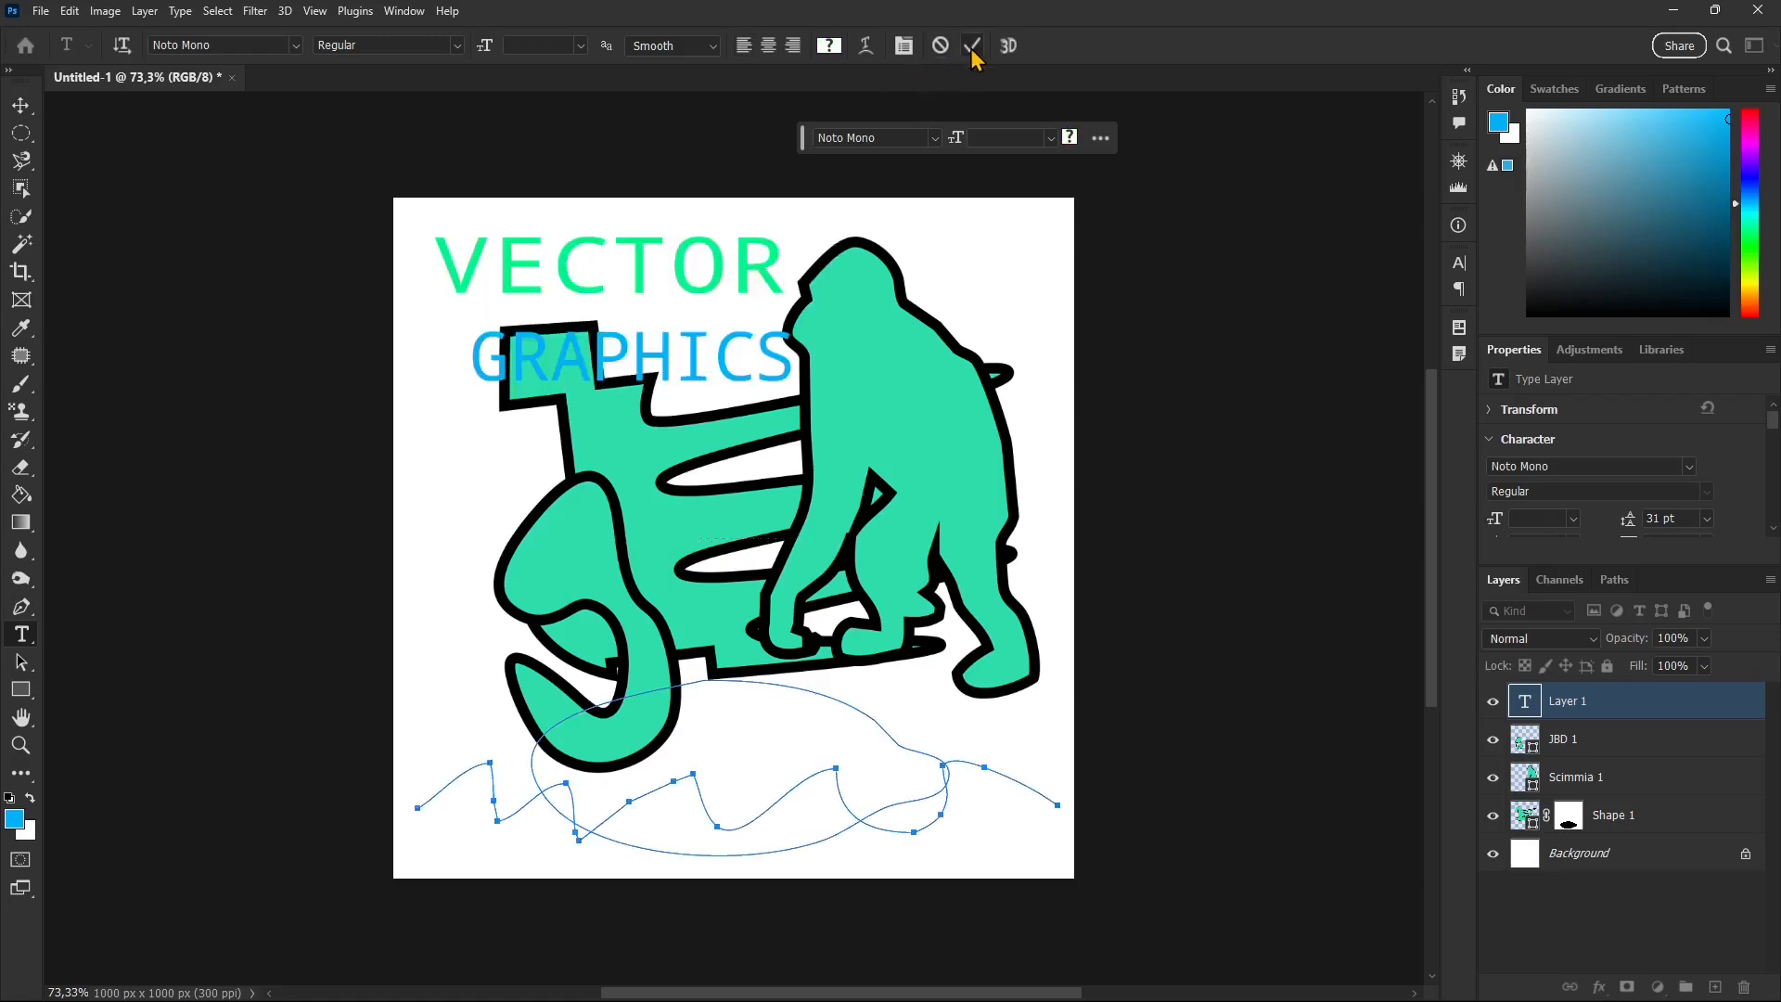
Step: Try selecting overlapping layers from the canvas with the Move tool: Background, VECTOR GRAPHICS and Shape 1, returning to the text layer
left_click(21, 105)
right_click(587, 300)
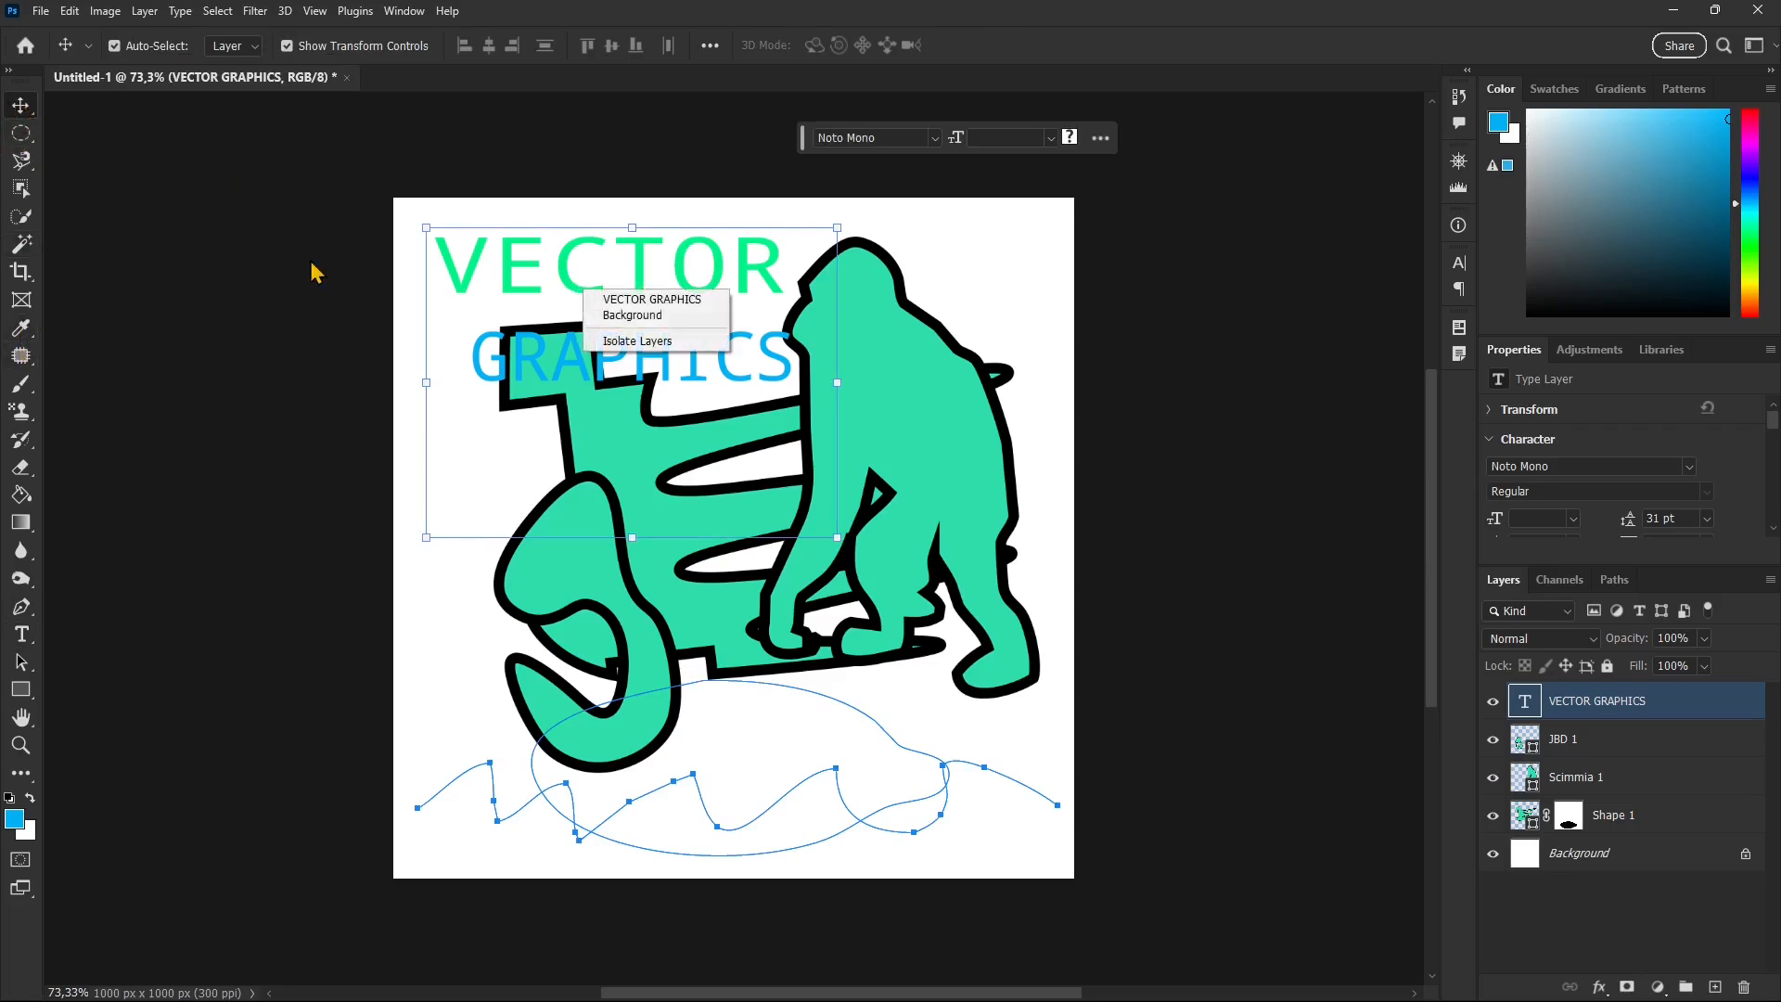
left_click(580, 304)
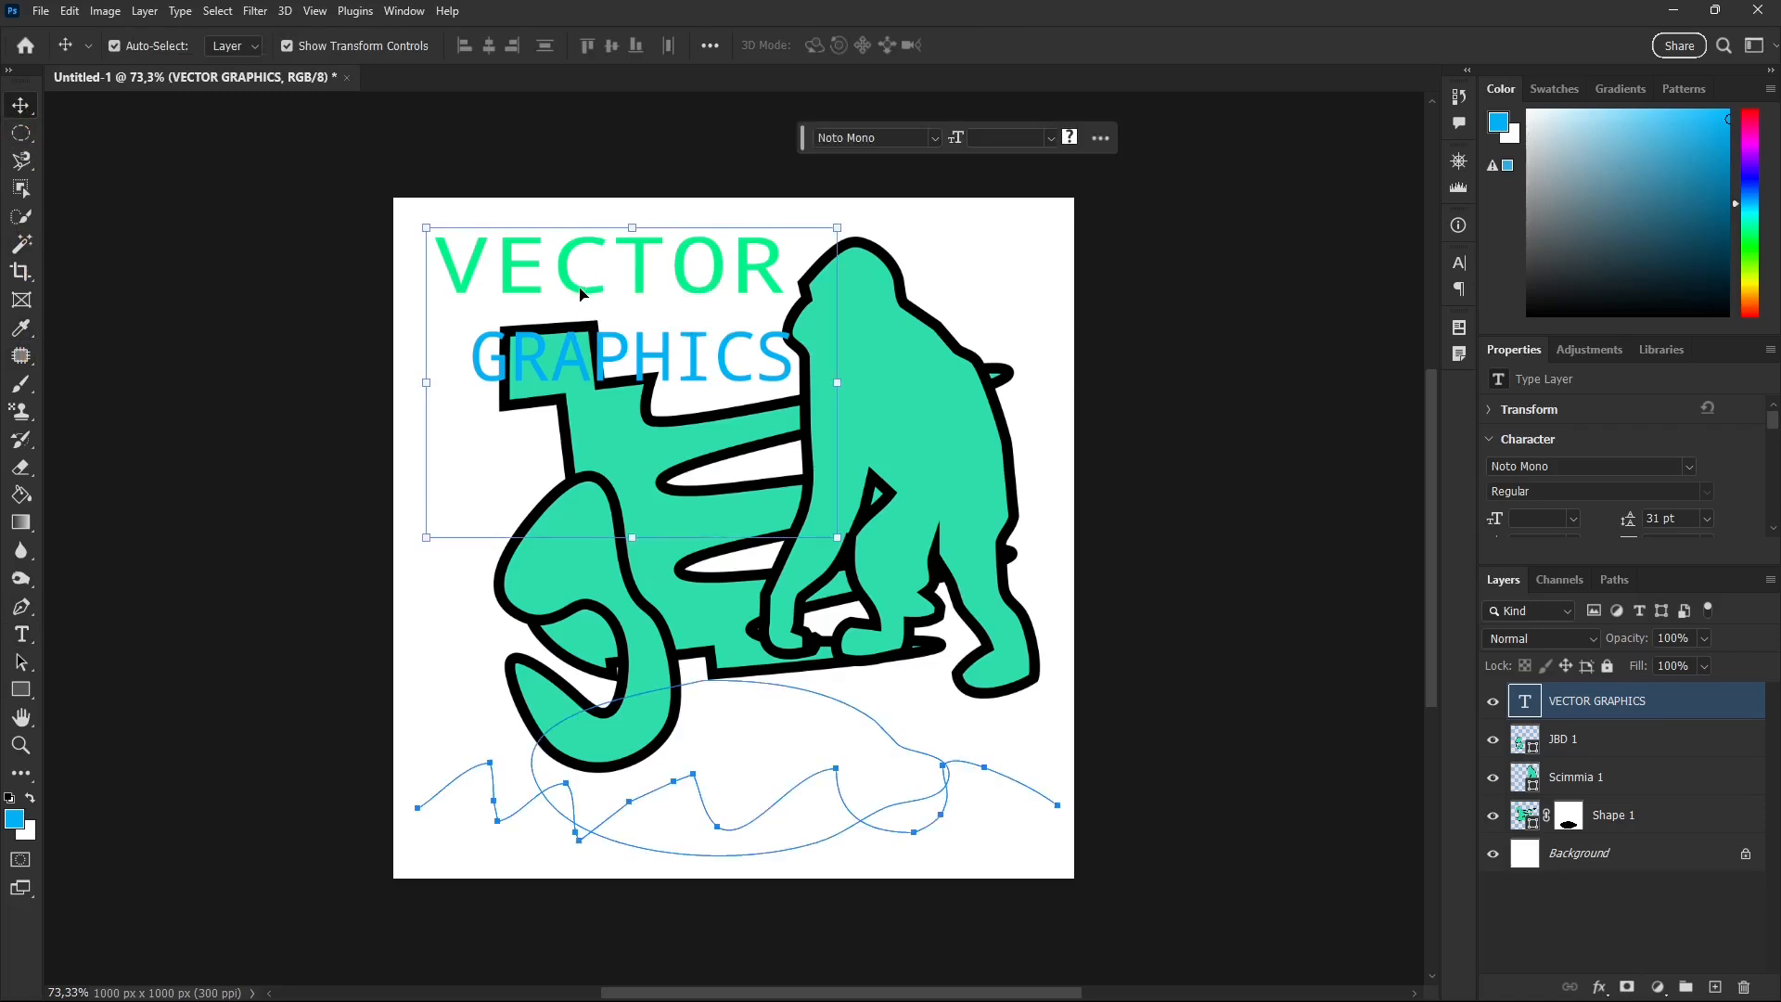
right_click(608, 295)
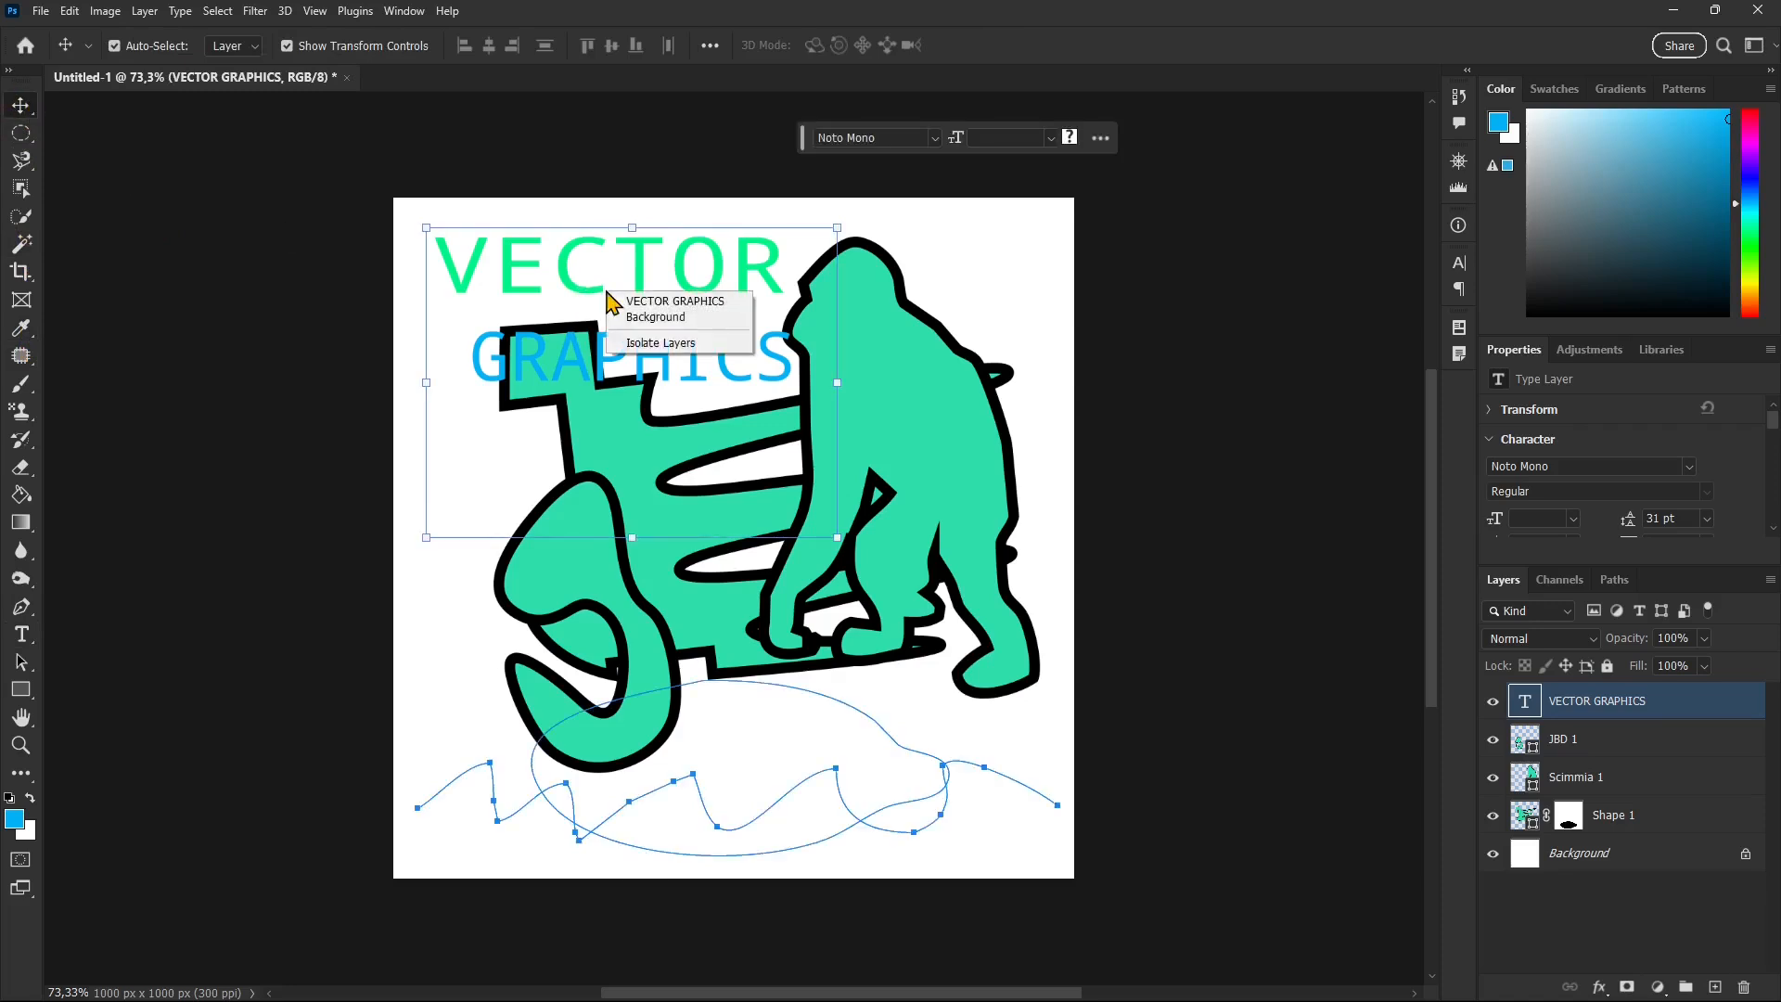
left_click(664, 320)
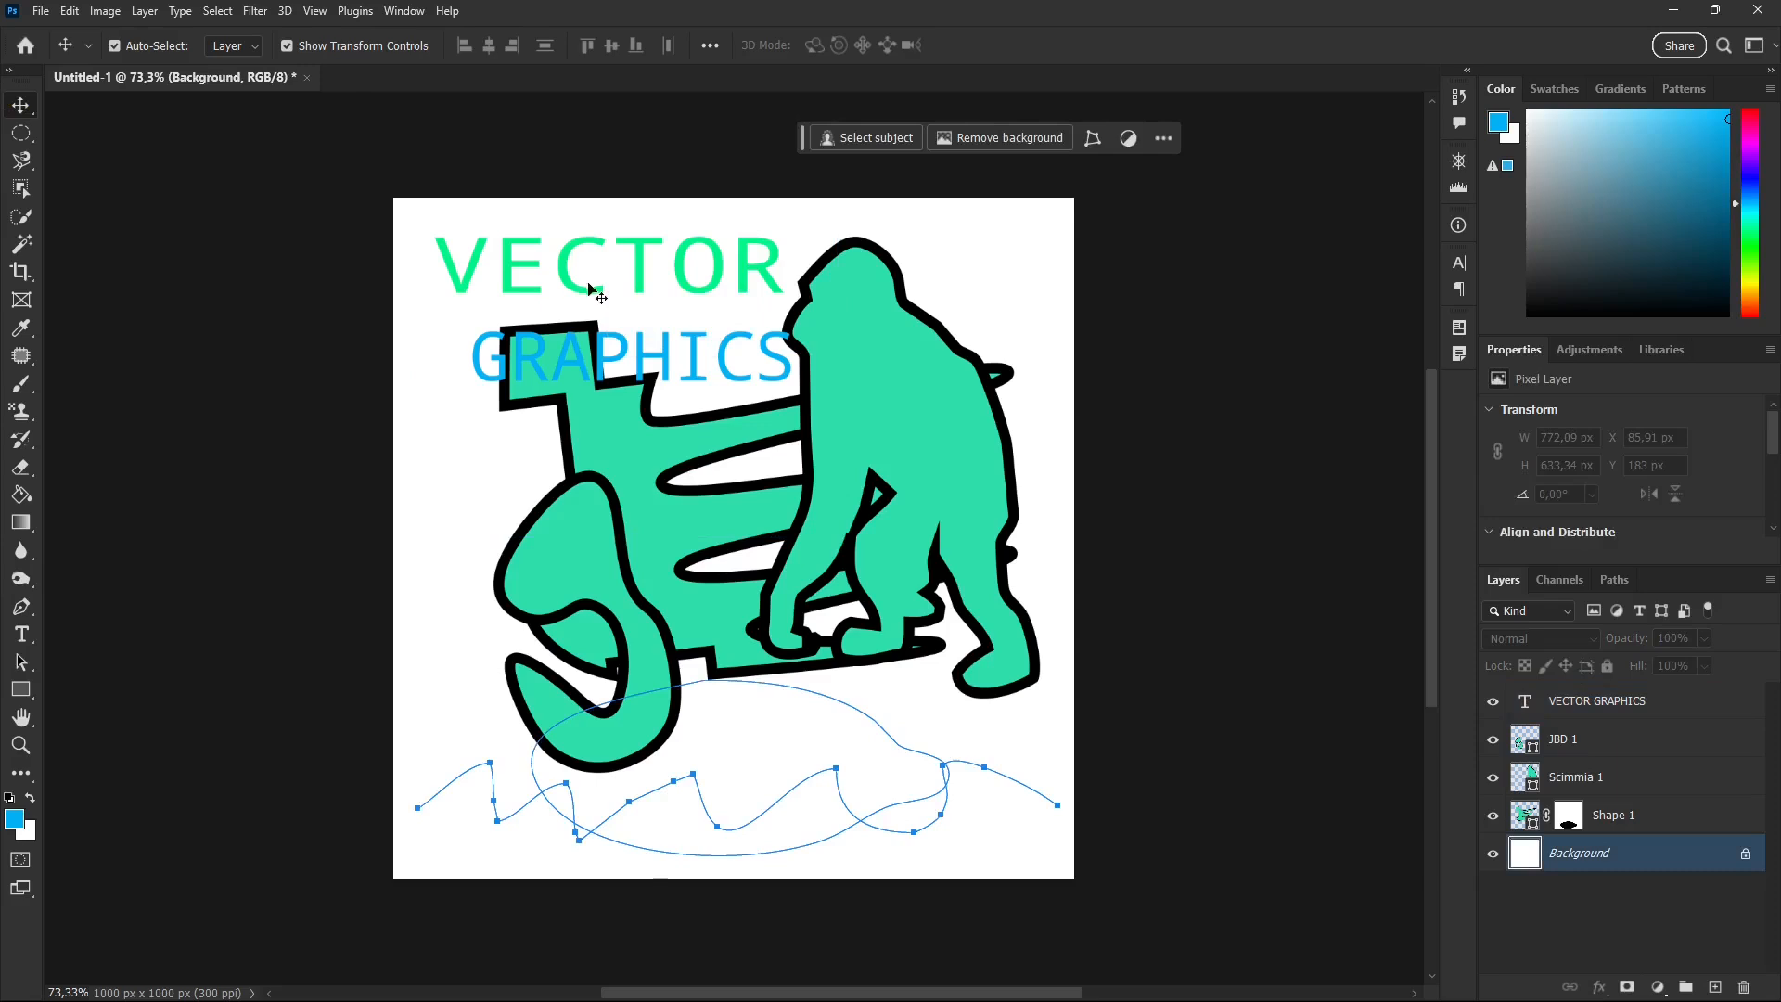
right_click(628, 344)
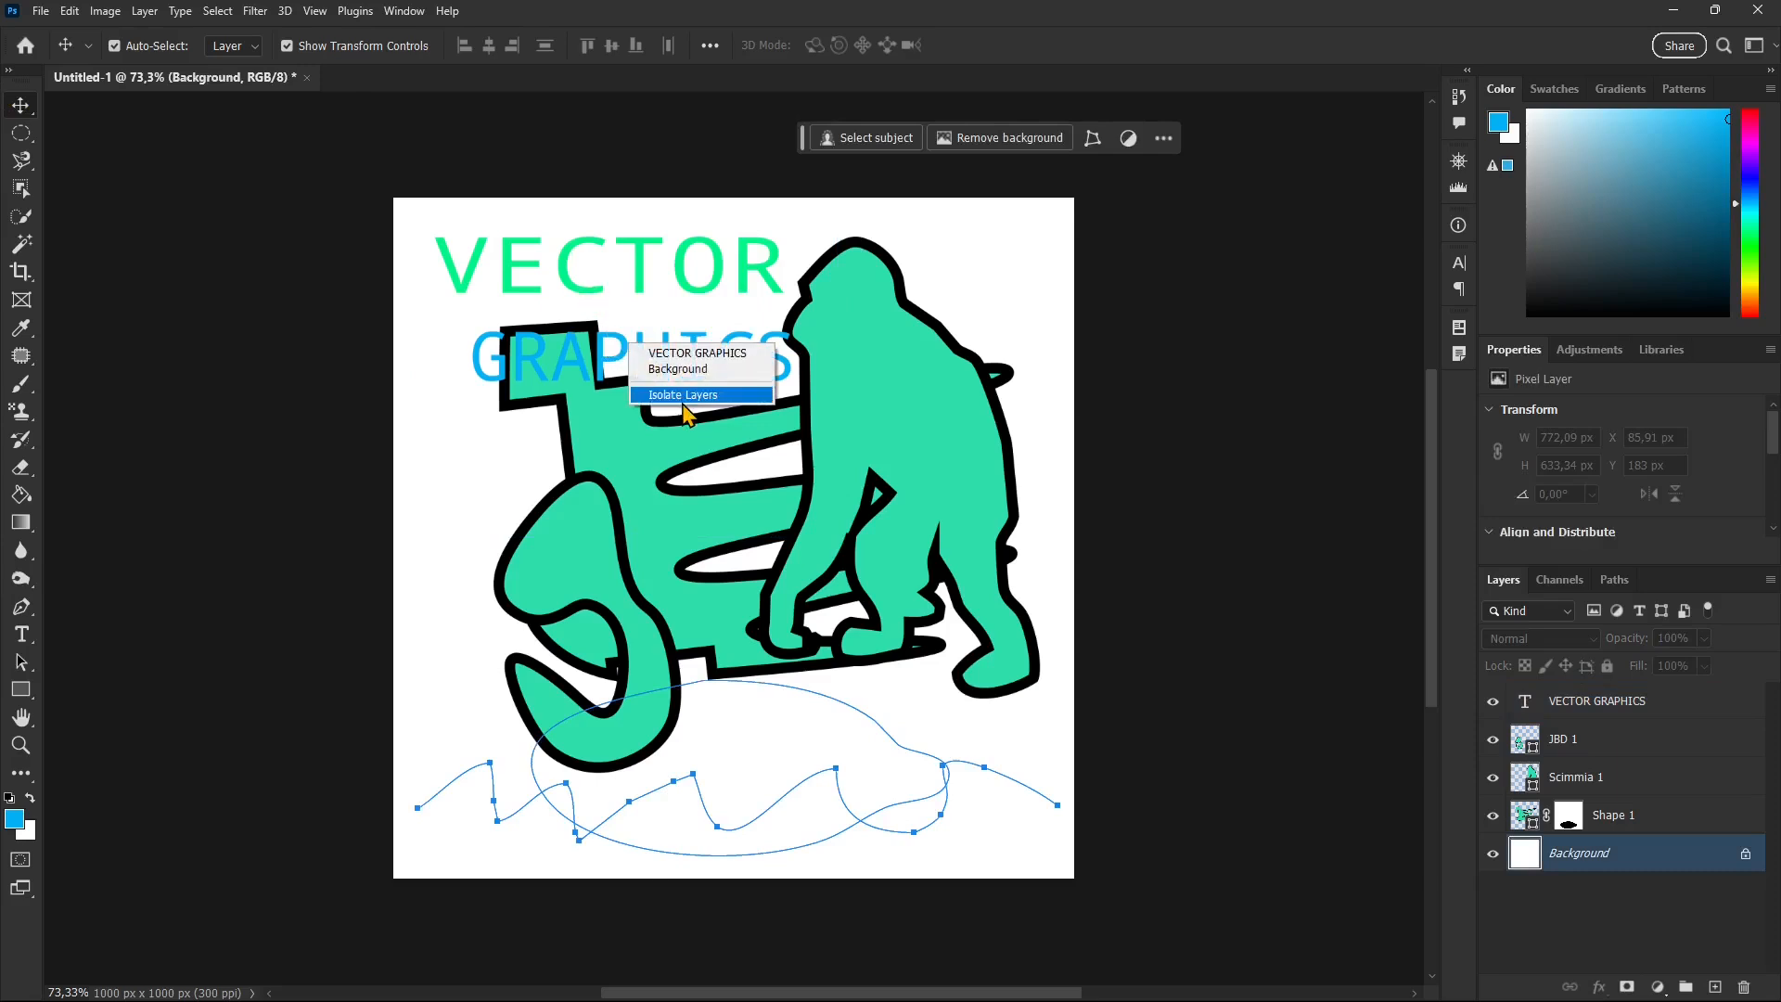
left_click(697, 353)
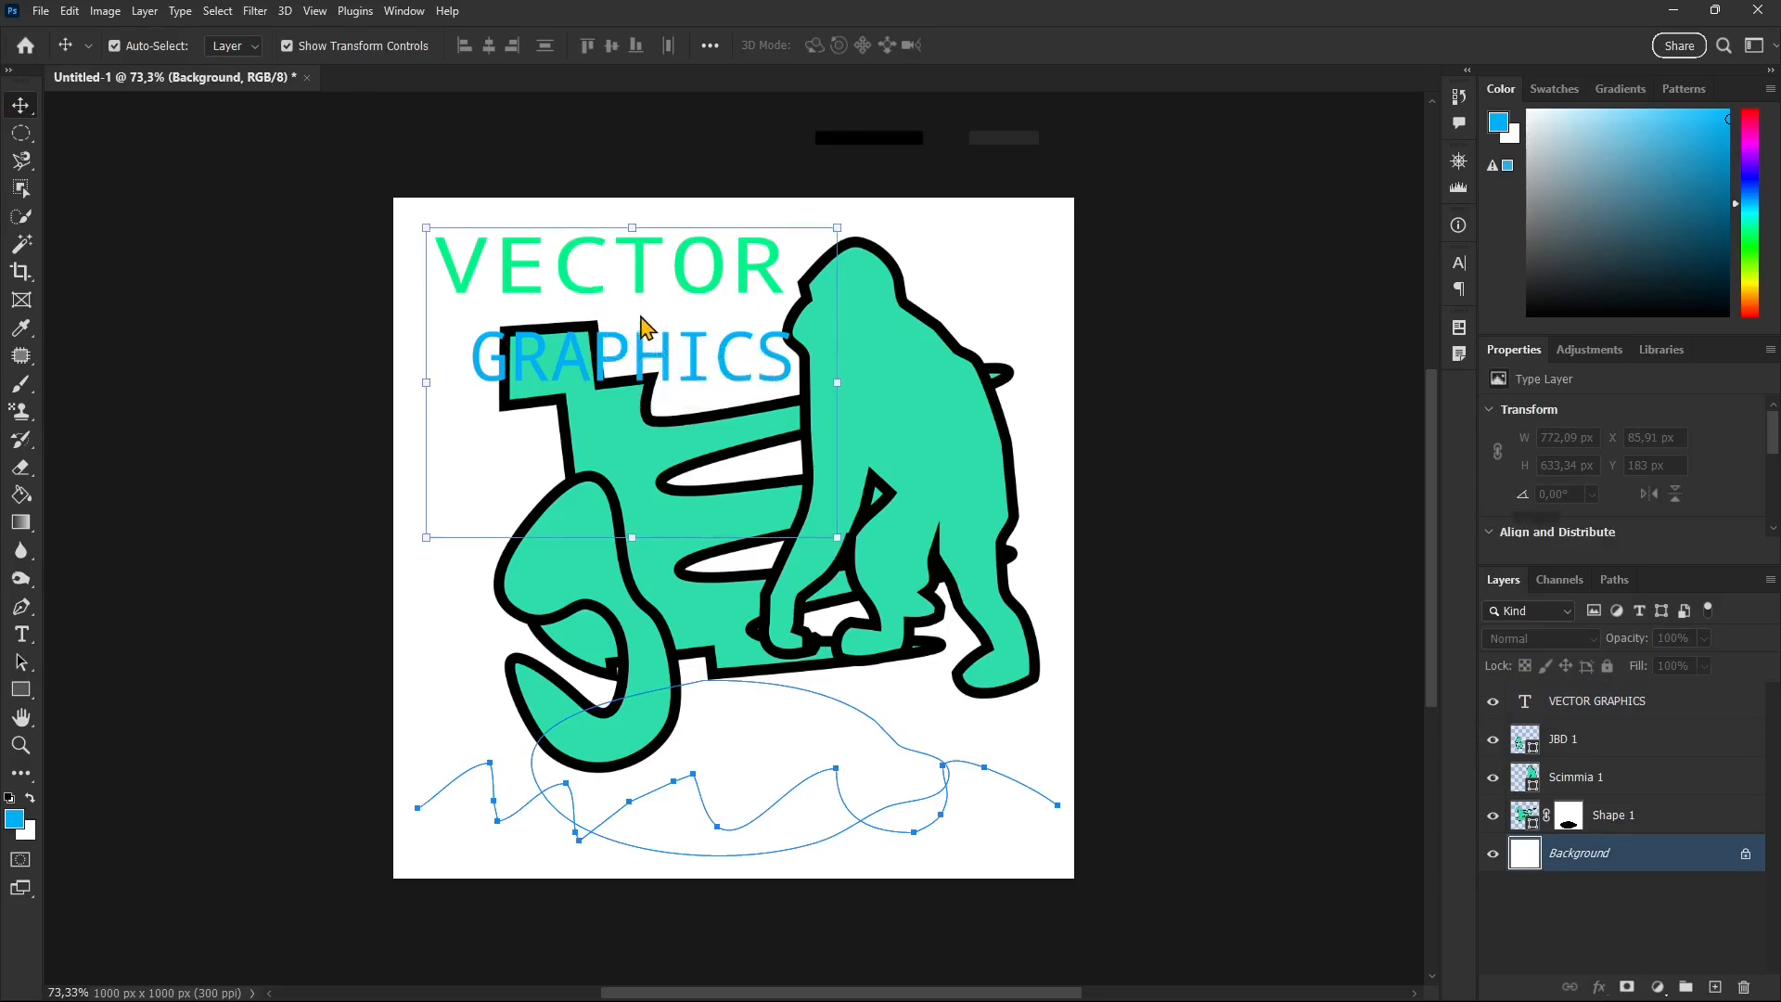
right_click(601, 381)
left_click(626, 419)
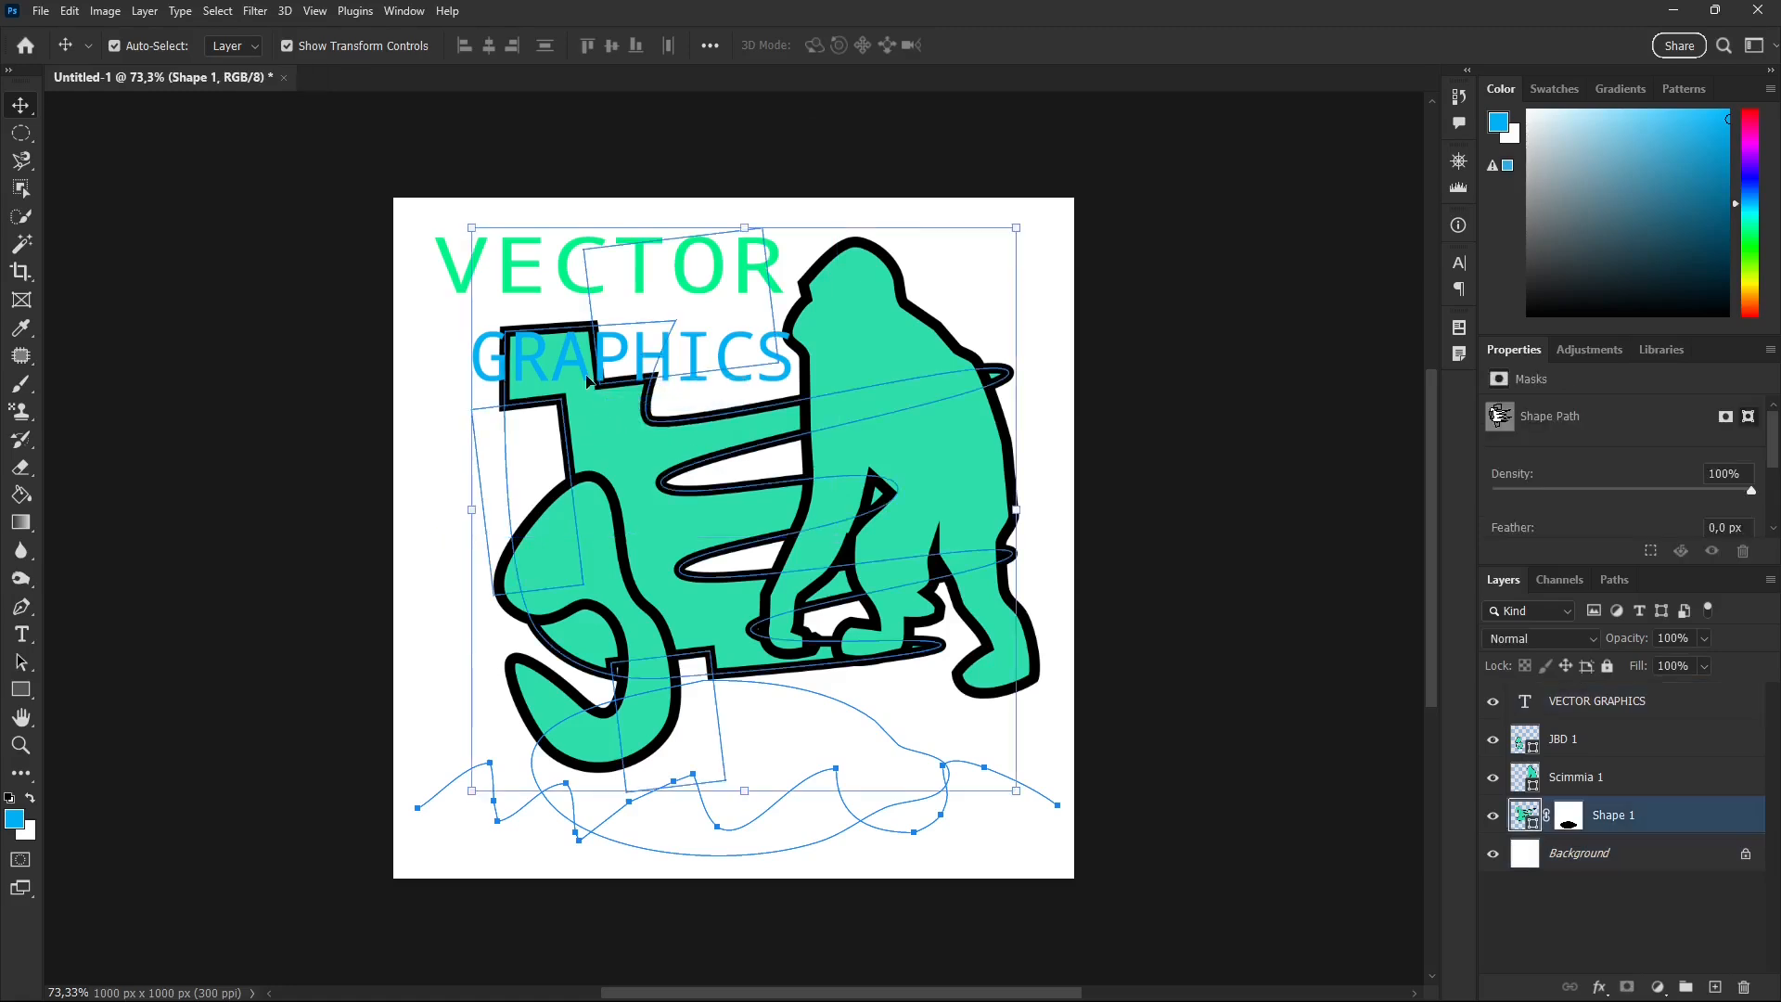
left_click(557, 285)
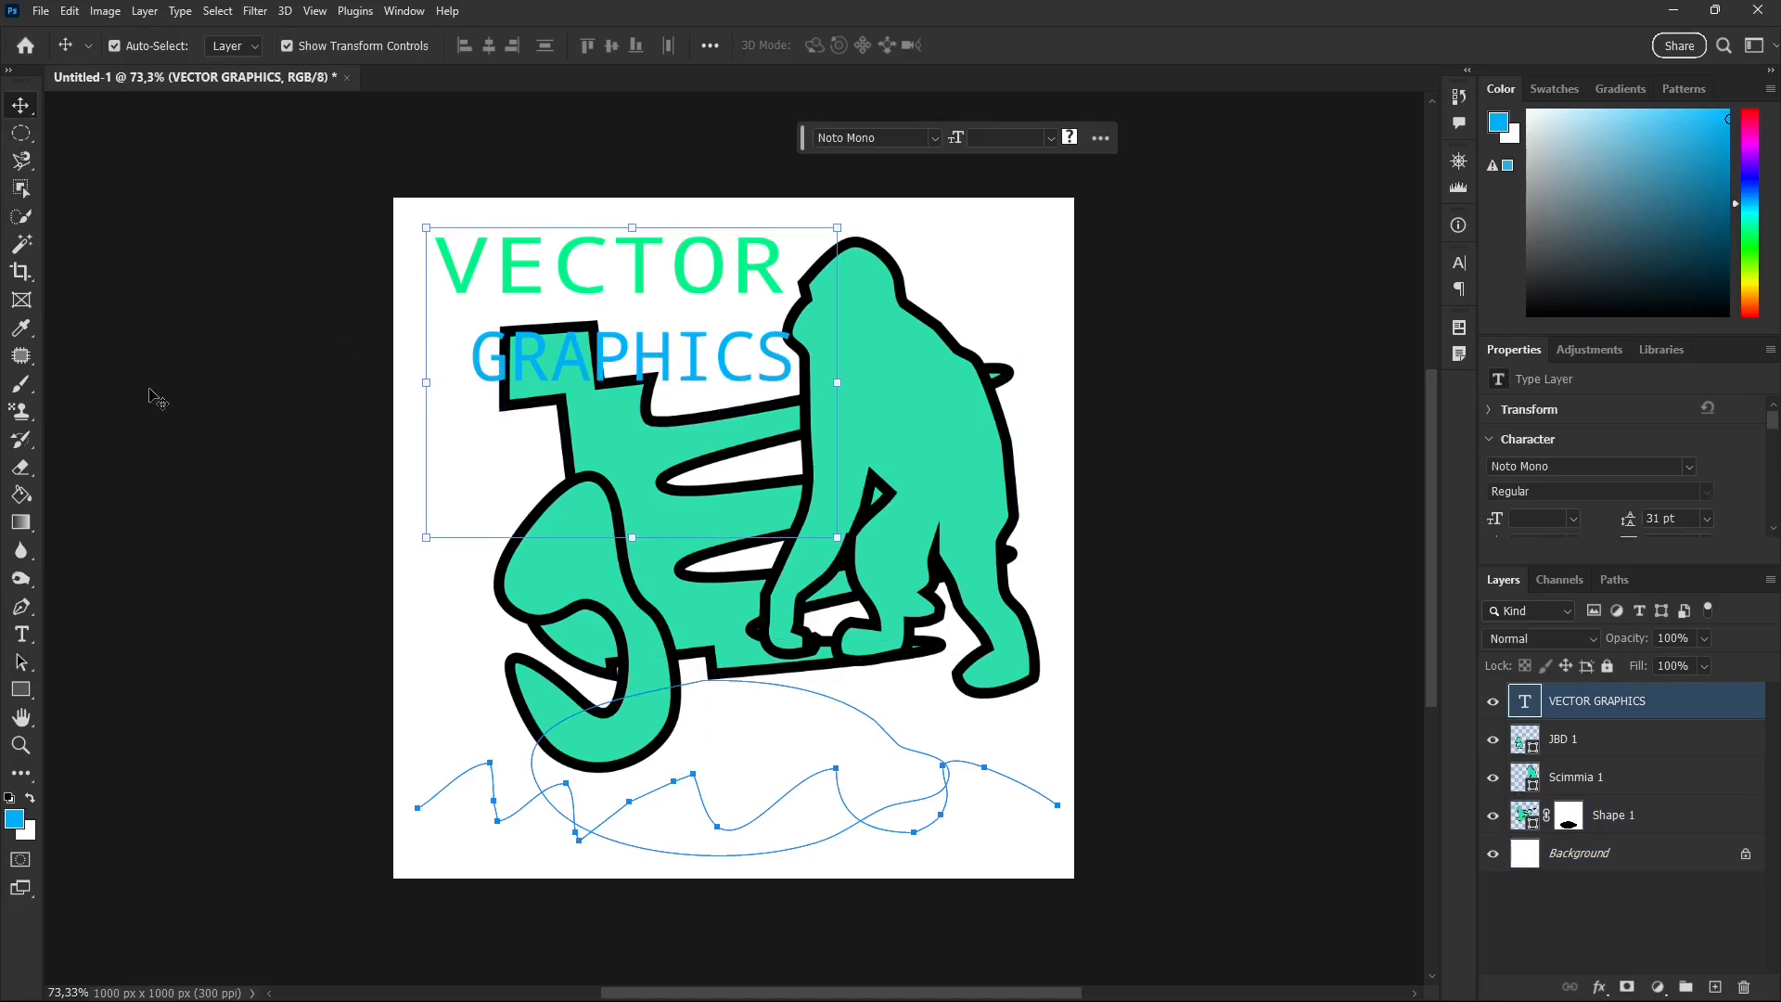
Step: Rasterize the VECTOR GRAPHICS text layer
left_click(24, 632)
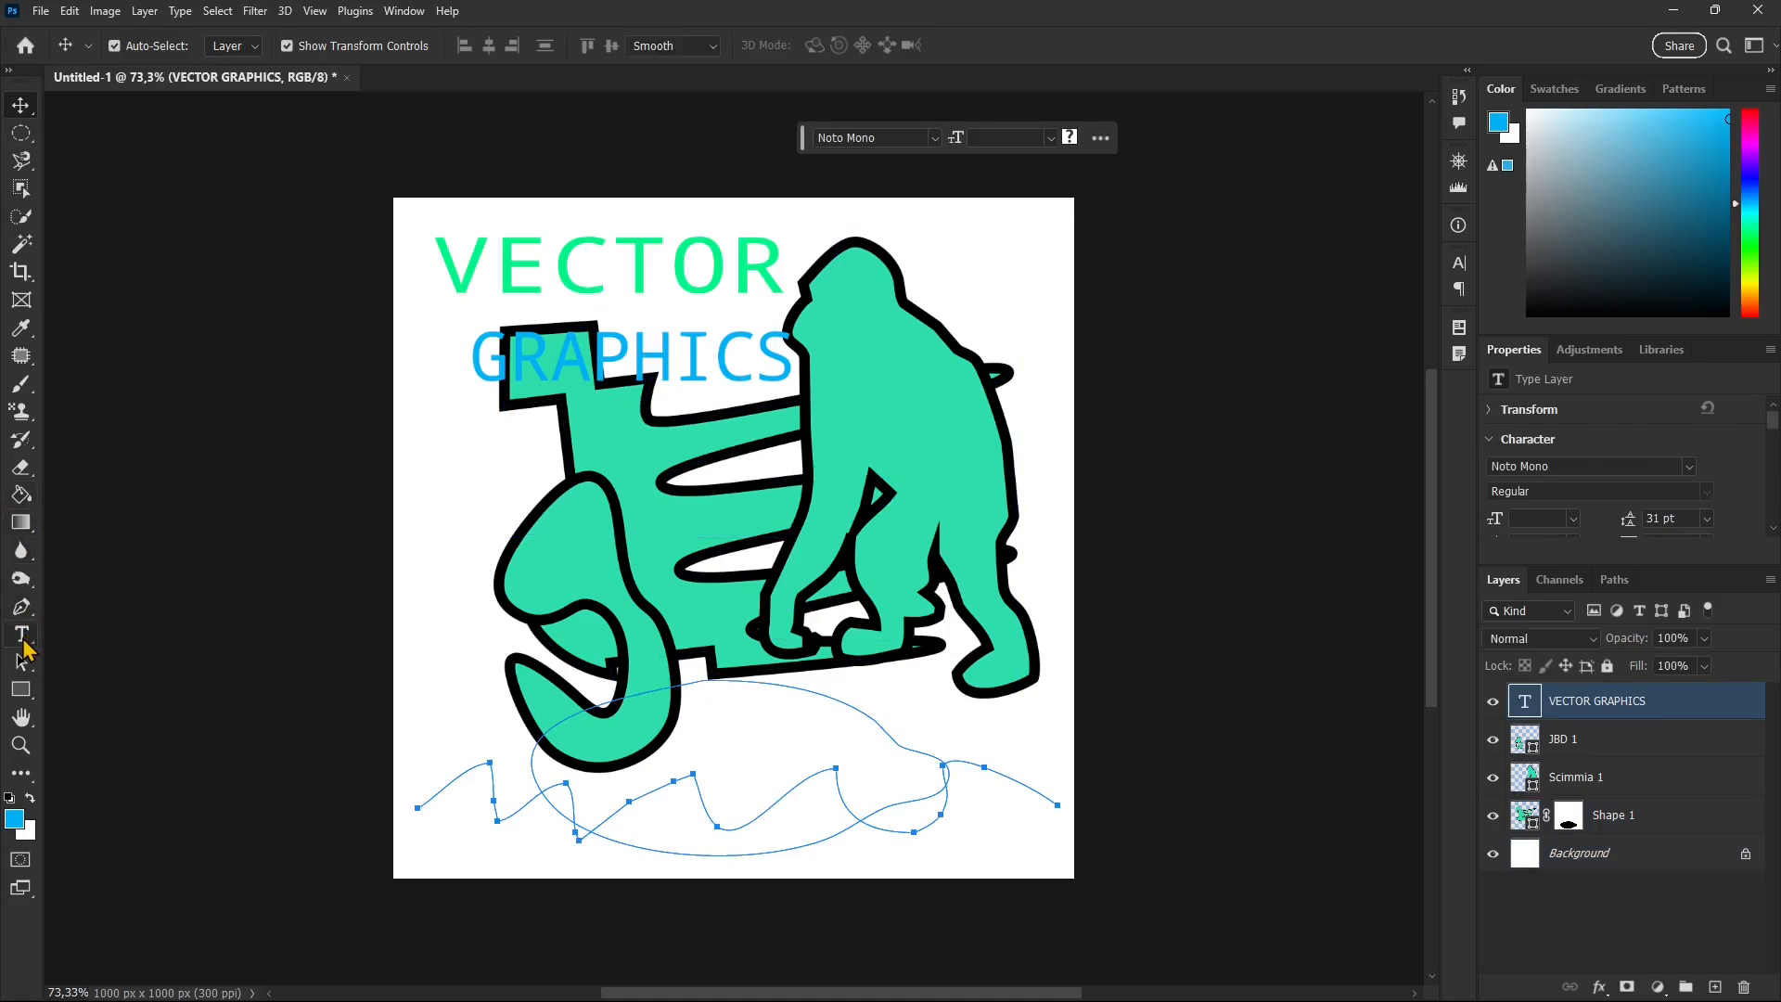
right_click(568, 290)
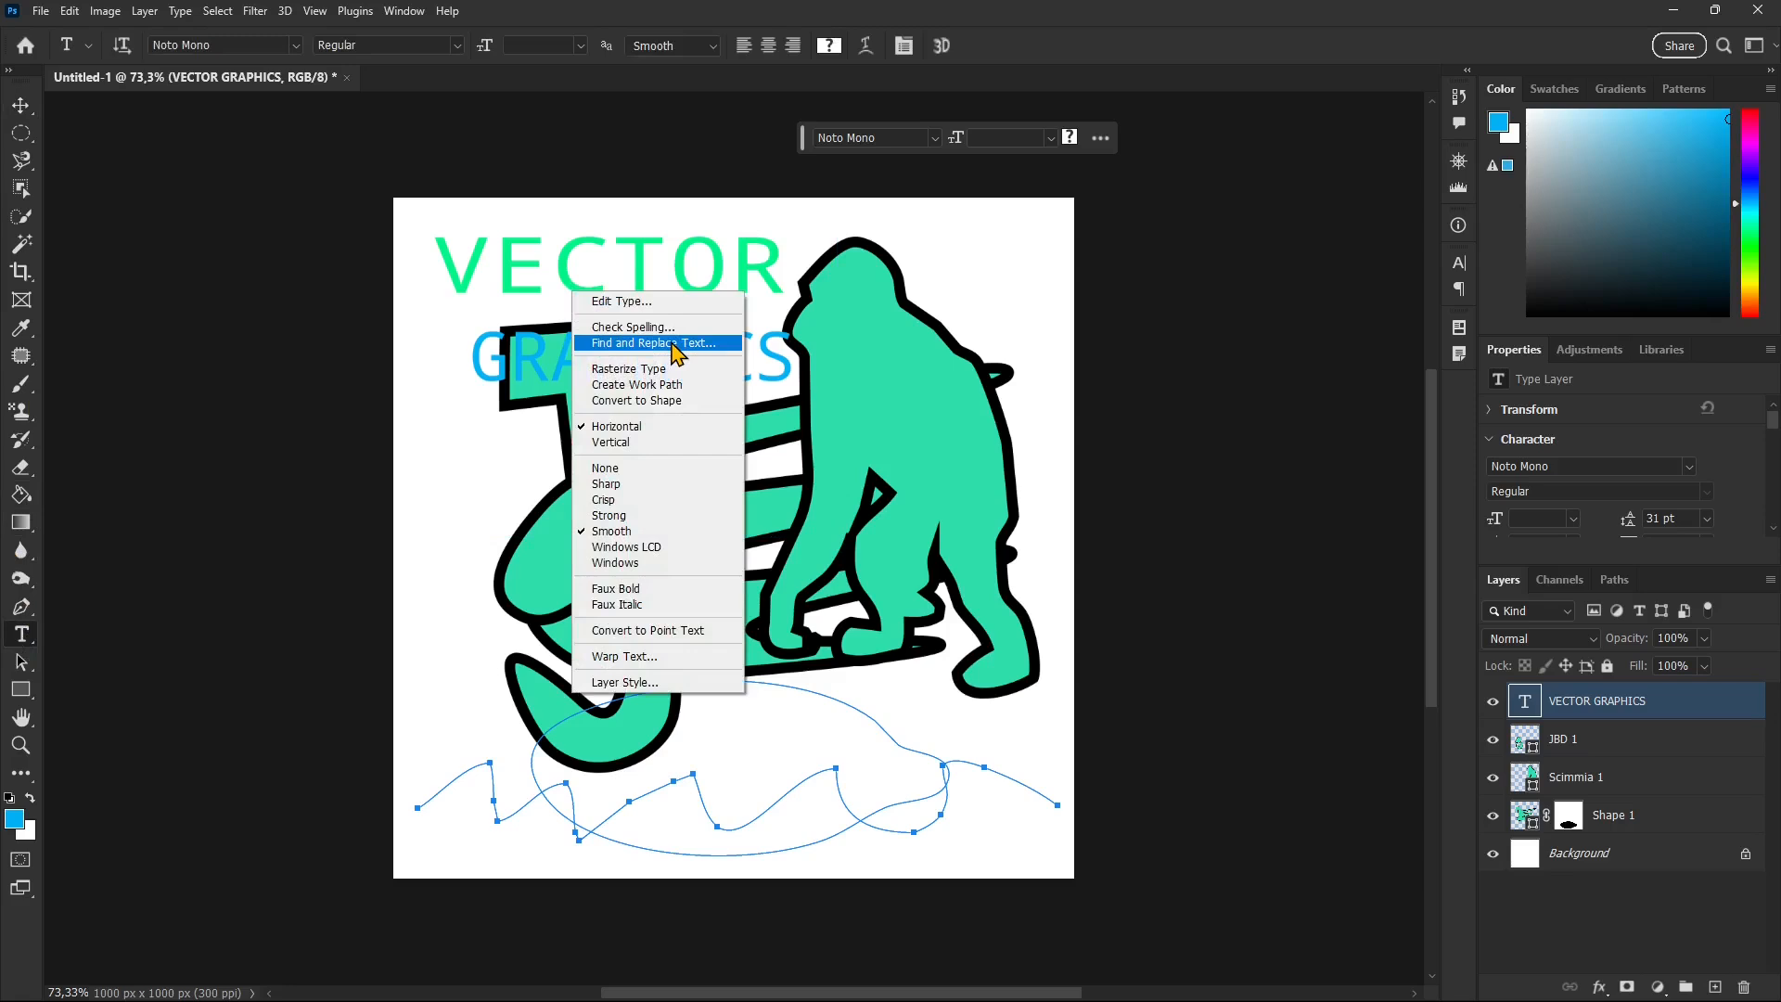
left_click(629, 371)
Step: Try a Smudge stroke across the start of the rasterized word VECTOR, and undo it
key("b")
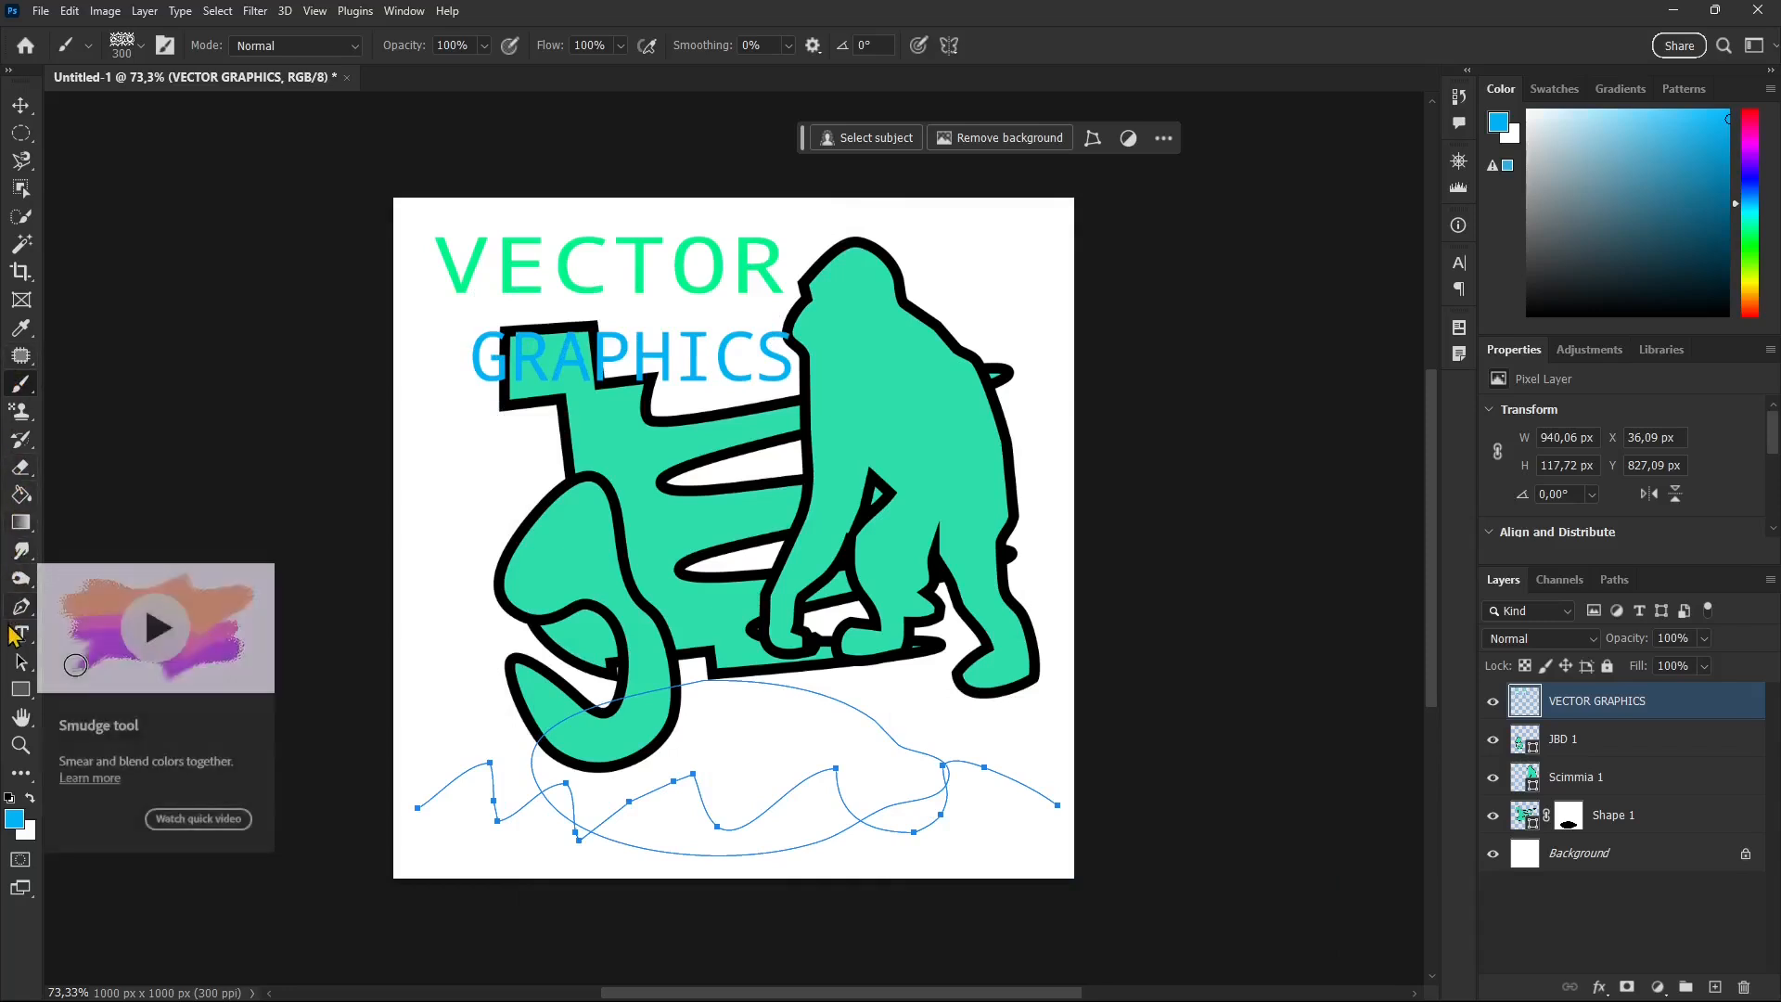
left_click(22, 554)
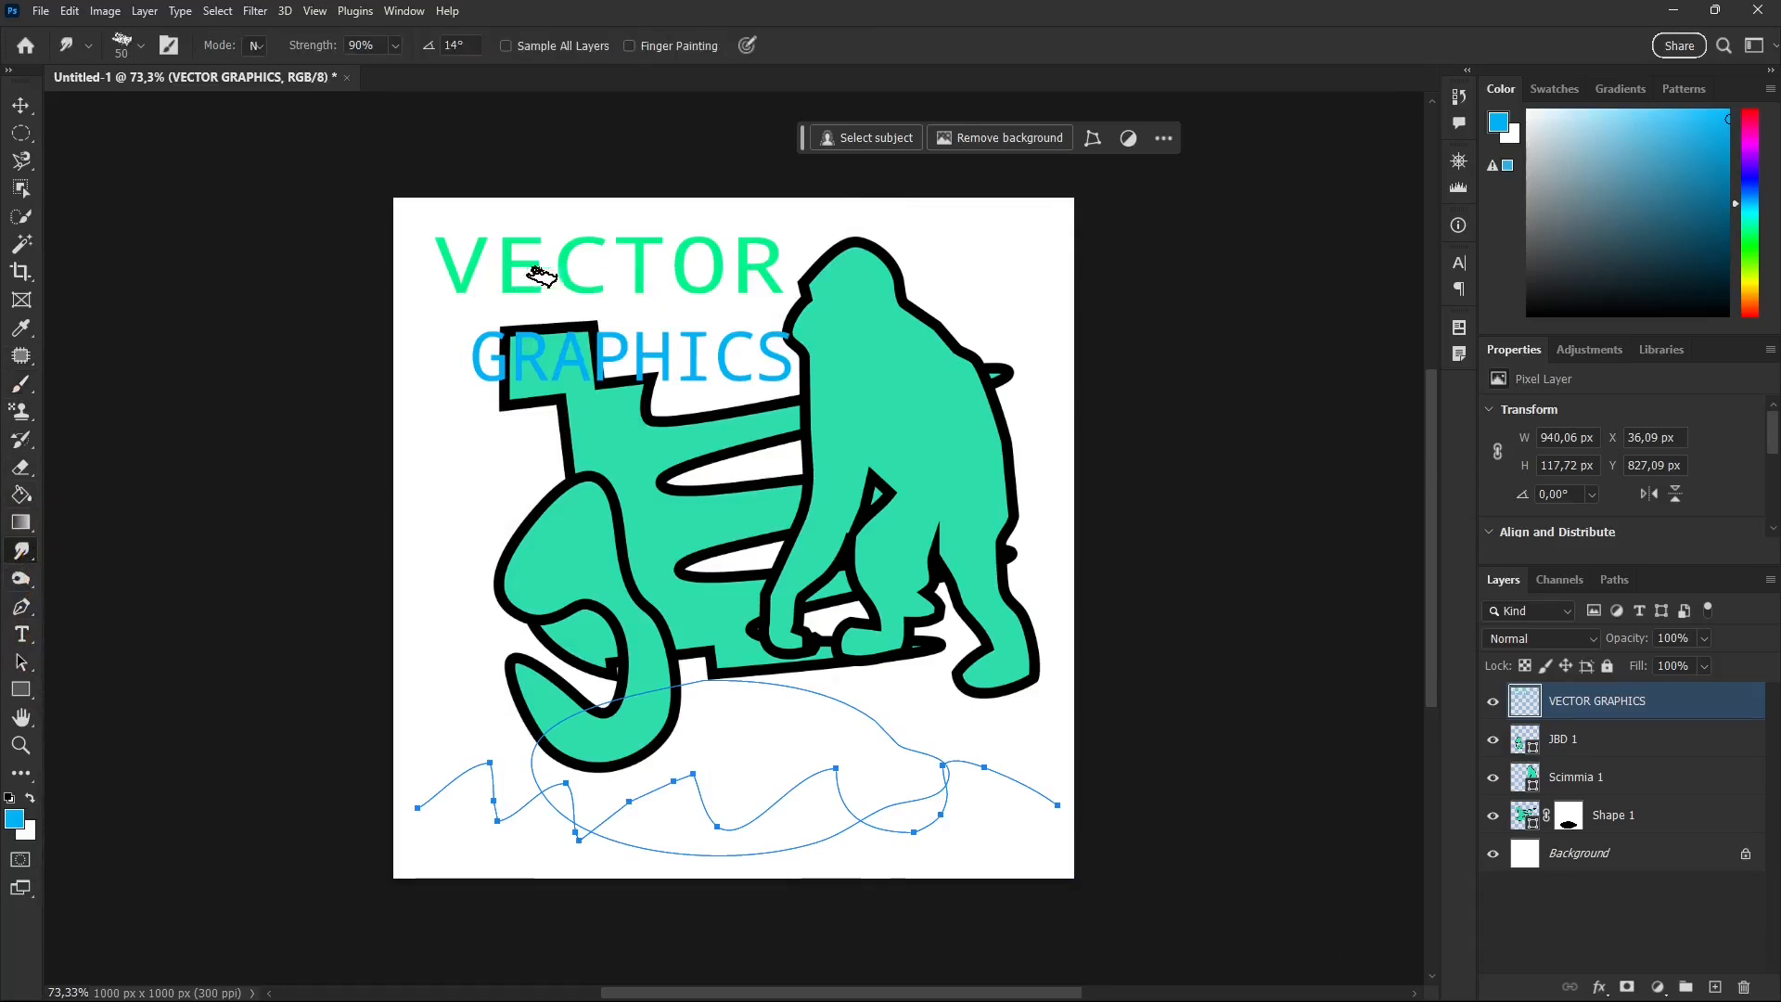
mouse_move(508, 213)
left_mouse_down()
mouse_move(470, 243)
mouse_move(472, 290)
mouse_move(505, 338)
mouse_move(451, 357)
left_mouse_up()
key("ctrl+z")
key("ctrl+z")
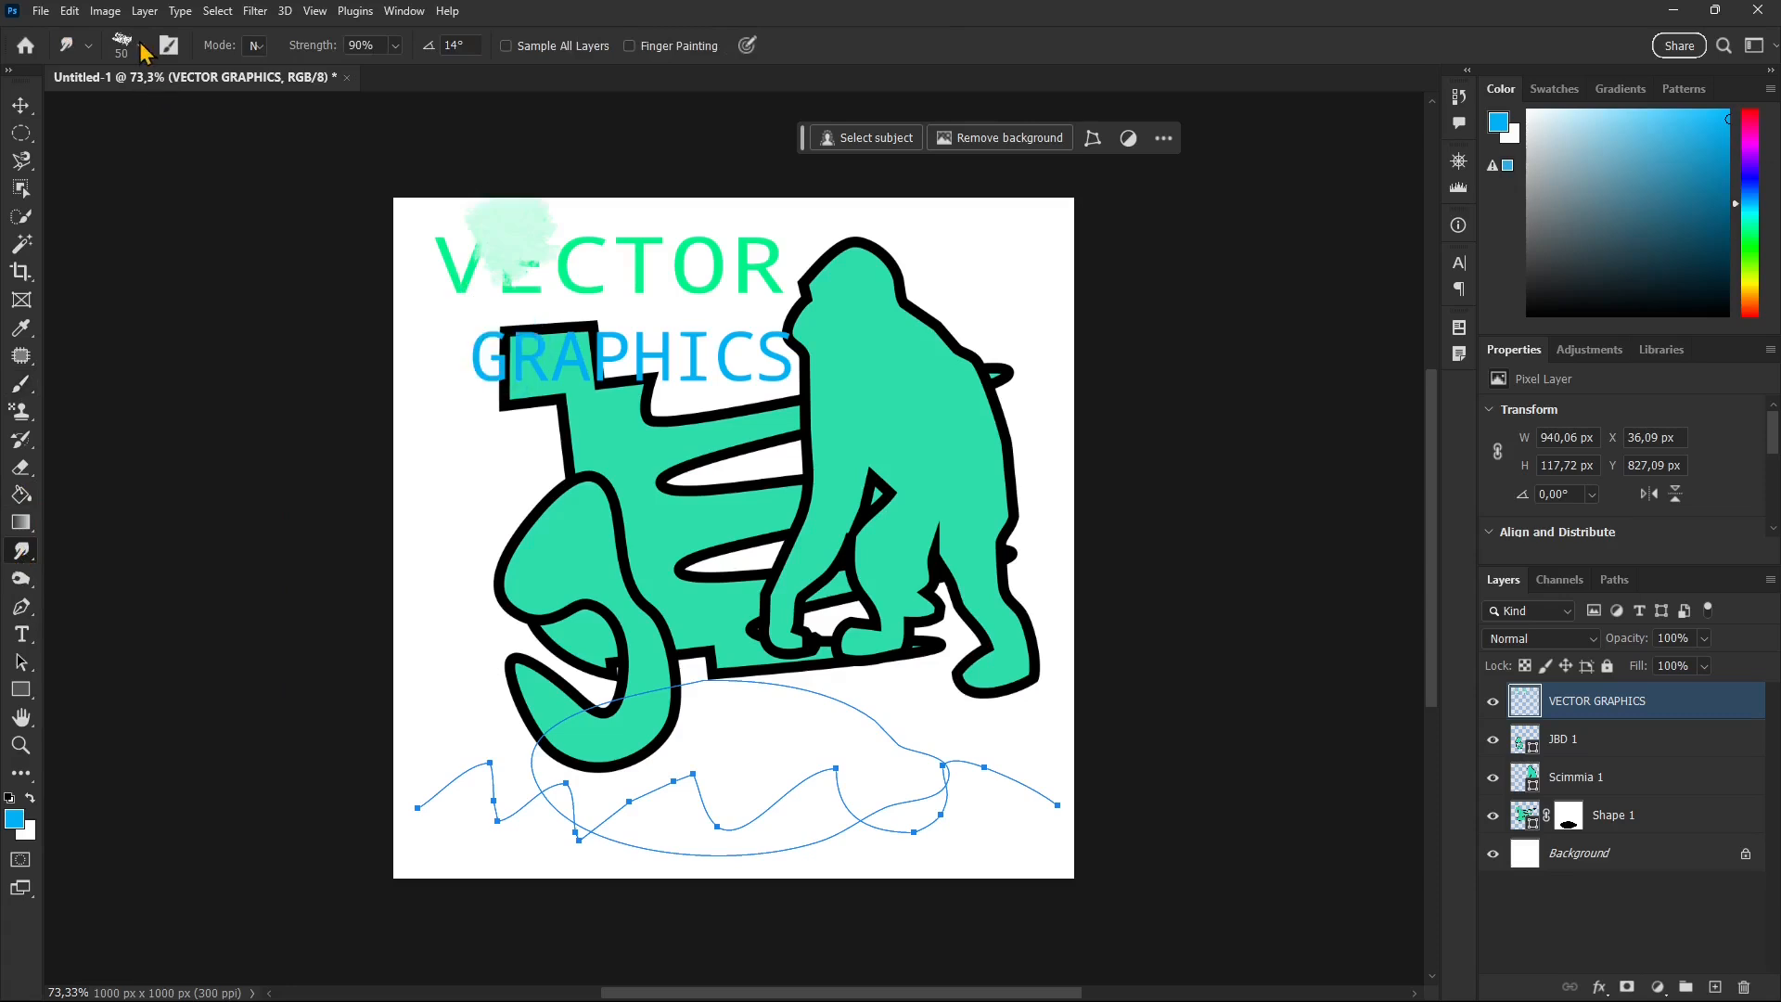
Step: Try smudging the letters of VECTOR with the Tondo morbido soft round brush tip, and undo the strokes
left_click(143, 49)
scroll(200, 274, "up", 1)
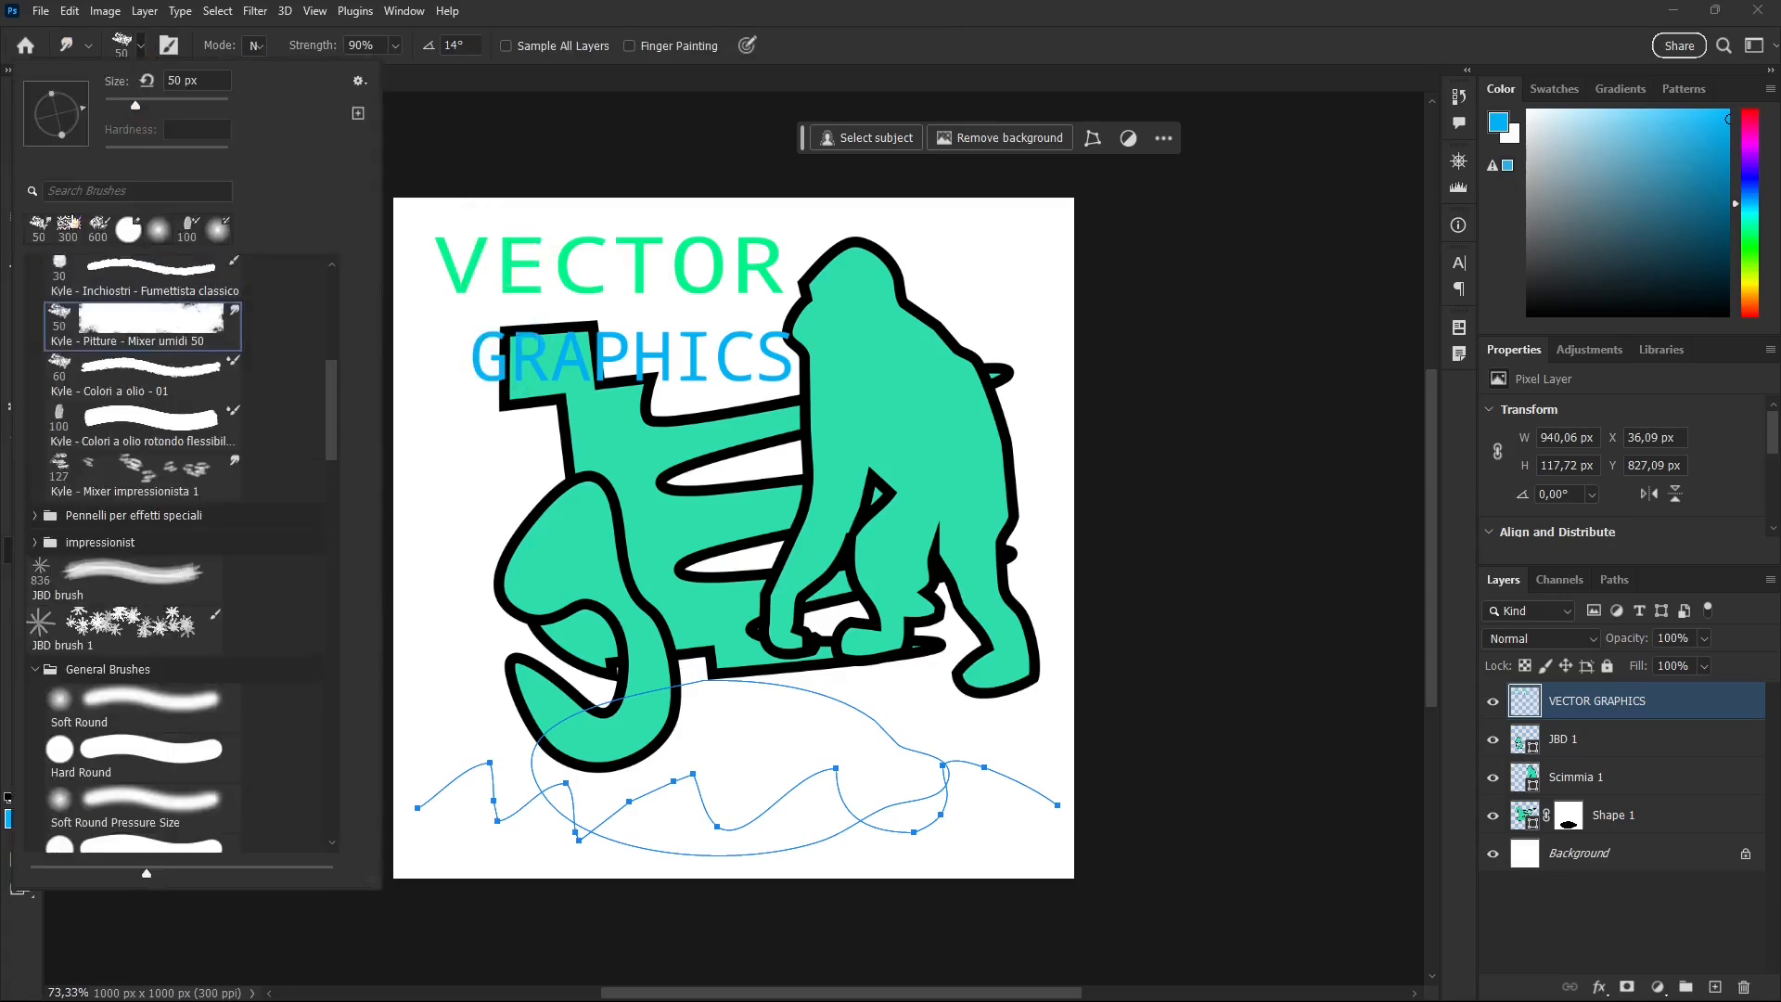
scroll(78, 282, "up", 3)
left_click_drag(335, 387, 335, 258)
left_click(126, 306)
left_click(477, 298)
mouse_move(477, 298)
left_mouse_down()
mouse_move(517, 278)
mouse_move(533, 223)
left_mouse_up()
left_click_drag(571, 267, 604, 211)
key("ctrl+z")
key("ctrl+z")
key("ctrl+z")
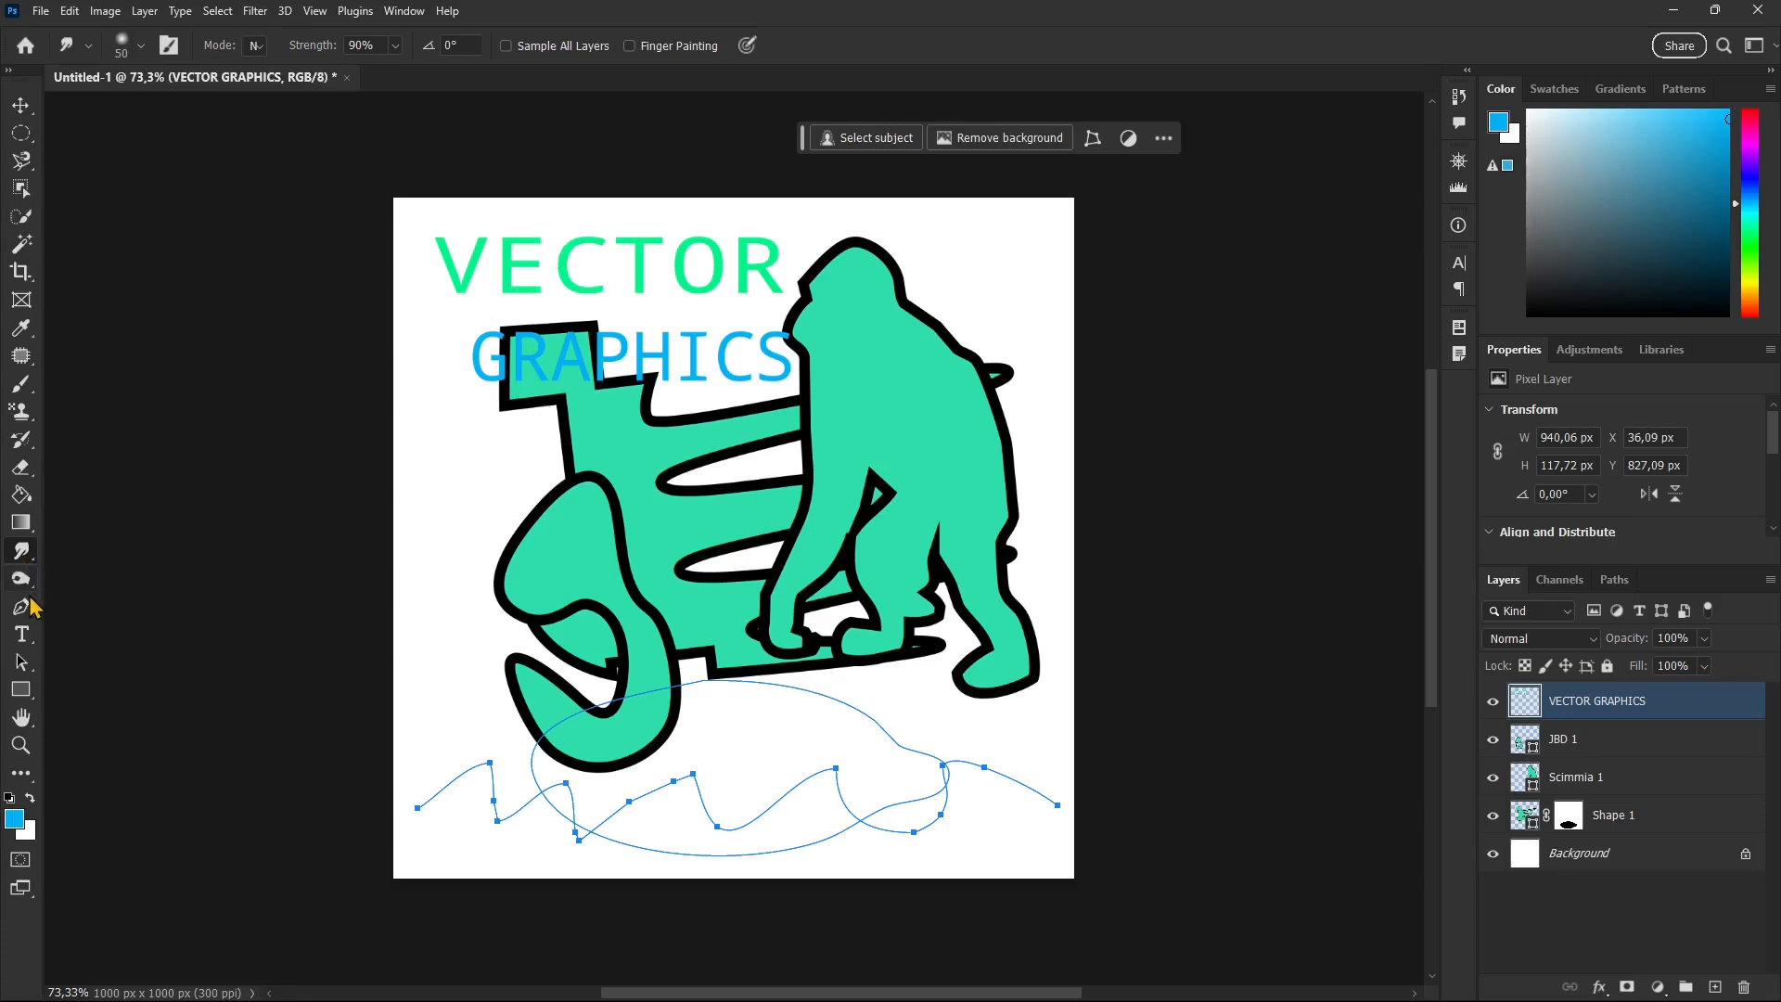
Step: Try blending the letters of GRAPHICS with the Kyle's Paintbox - Wet Blender 50 brush, and undo the strokes
left_click(22, 467)
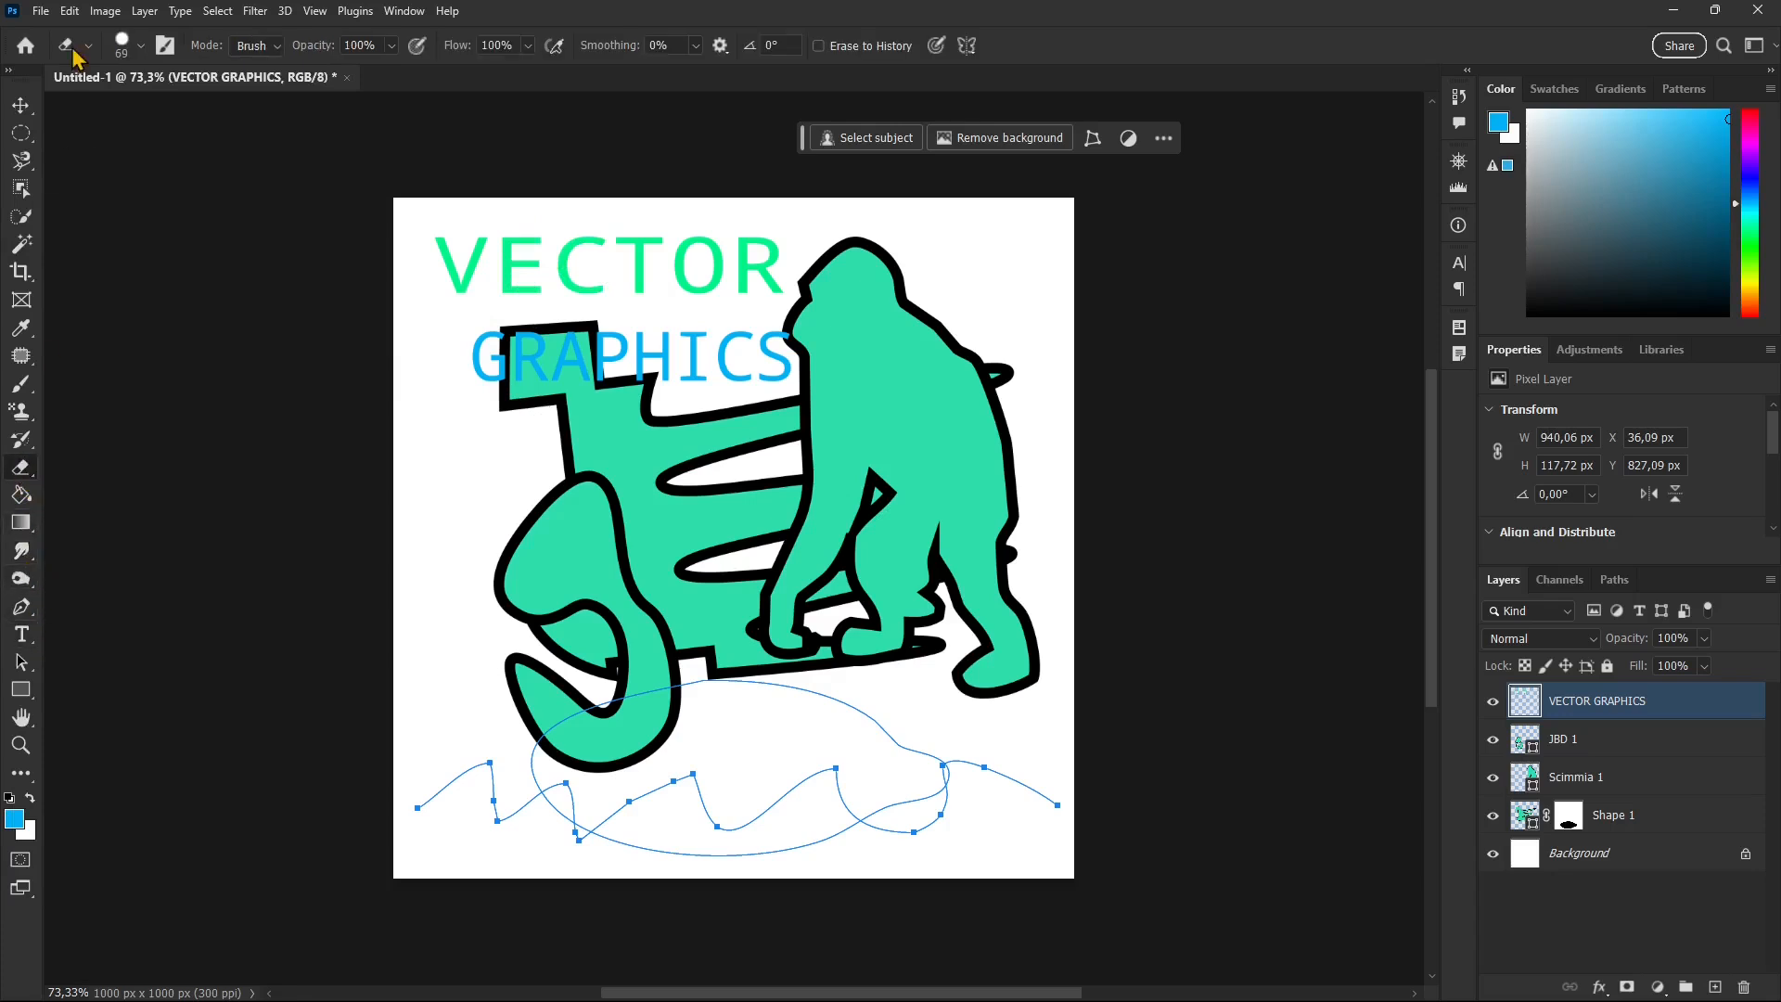
left_click(142, 45)
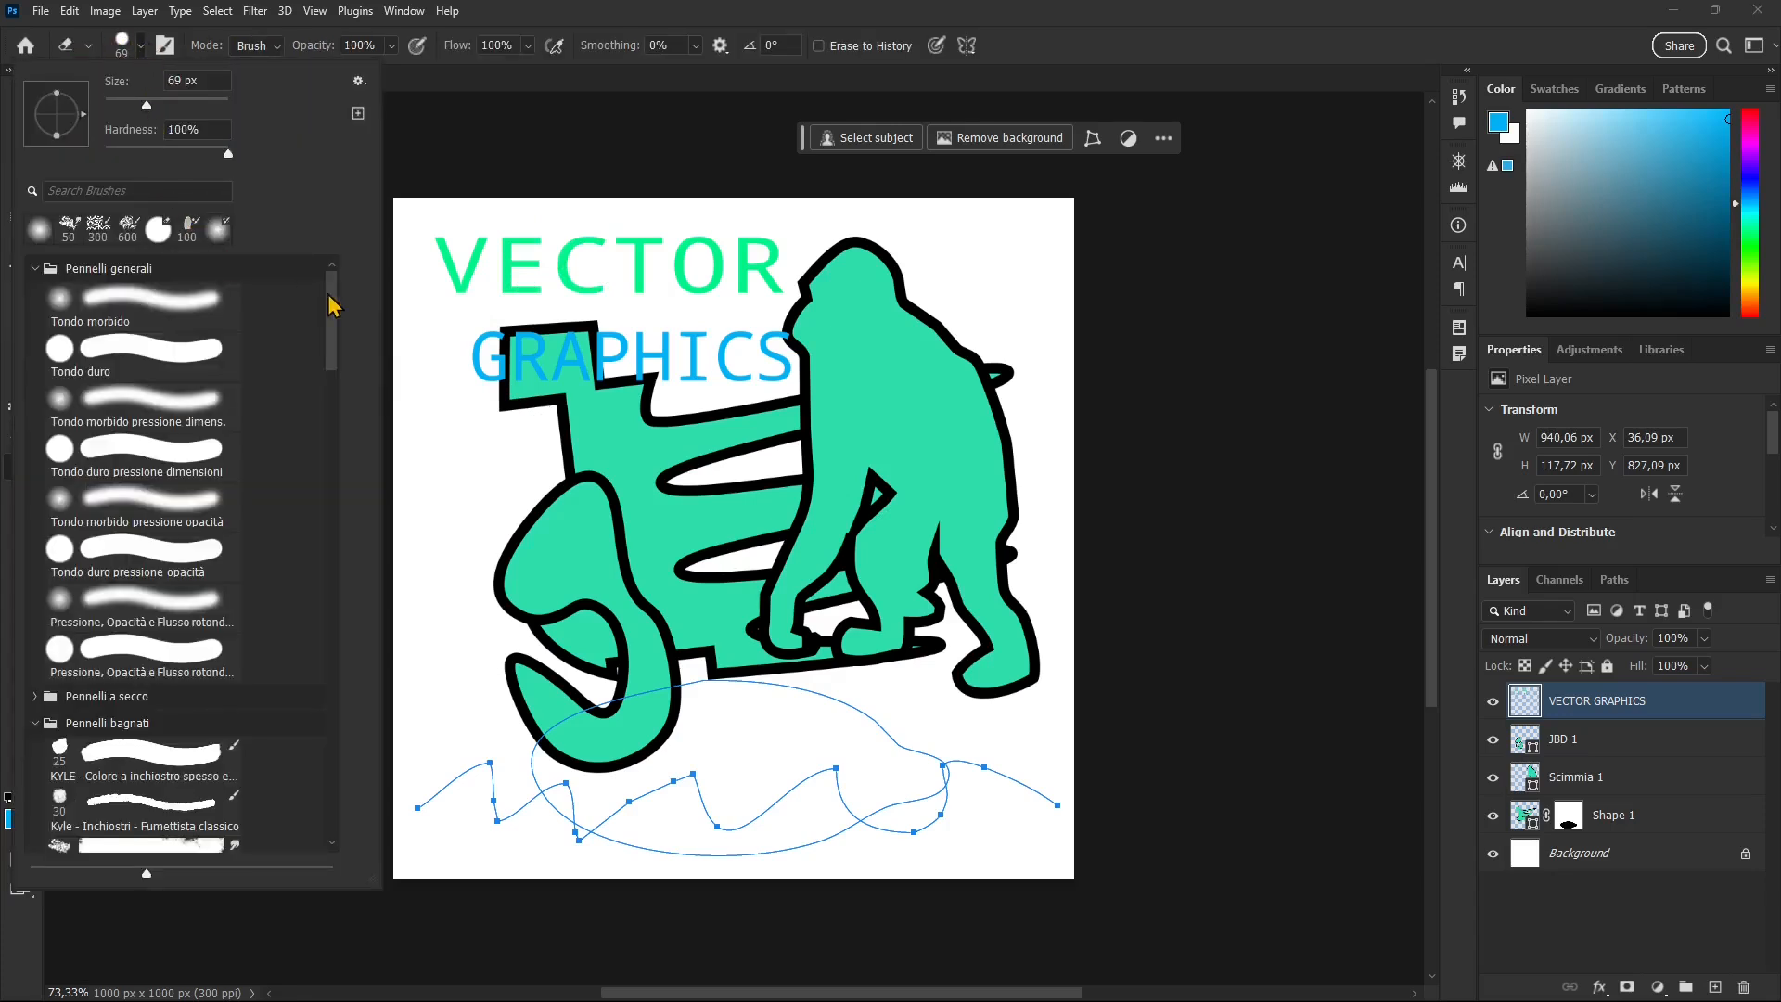
mouse_move(332, 316)
left_mouse_down()
mouse_move(361, 449)
mouse_move(346, 517)
left_mouse_up()
left_click(36, 528)
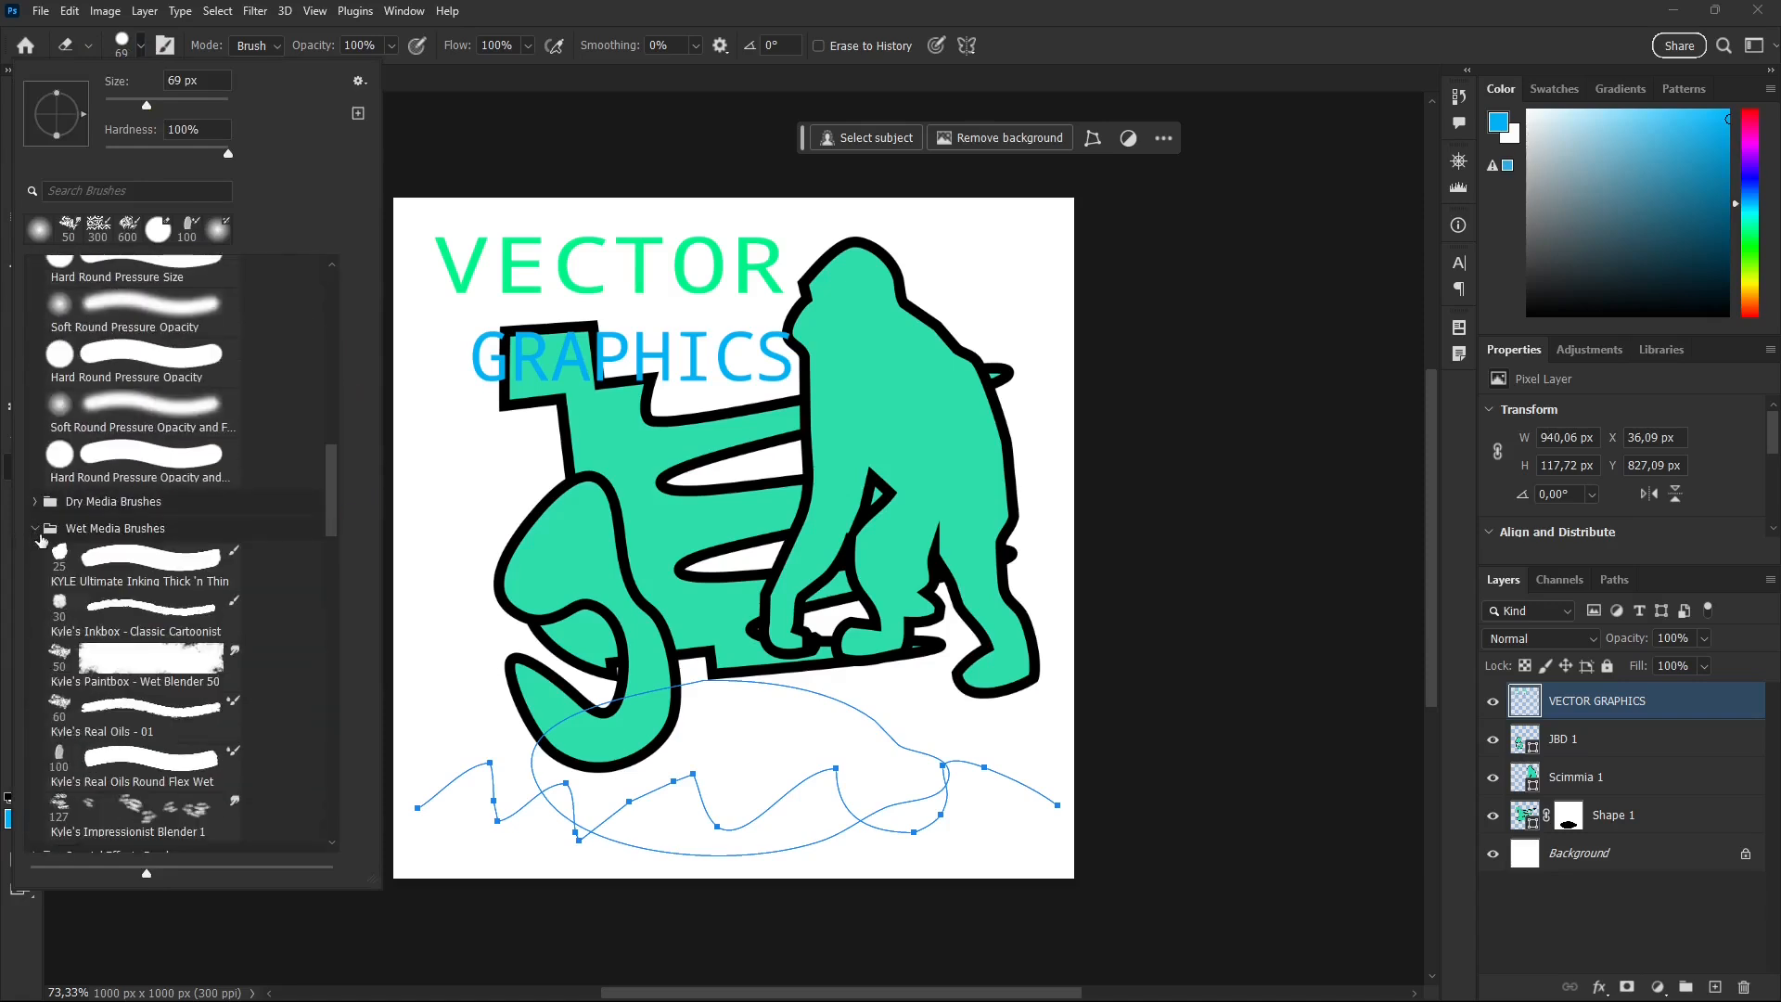
left_click(181, 658)
mouse_move(567, 363)
left_mouse_down()
mouse_move(613, 359)
mouse_move(635, 386)
mouse_move(771, 361)
mouse_move(695, 281)
mouse_move(733, 260)
mouse_move(650, 274)
mouse_move(586, 266)
left_mouse_up()
key("ctrl+z")
key("ctrl+z")
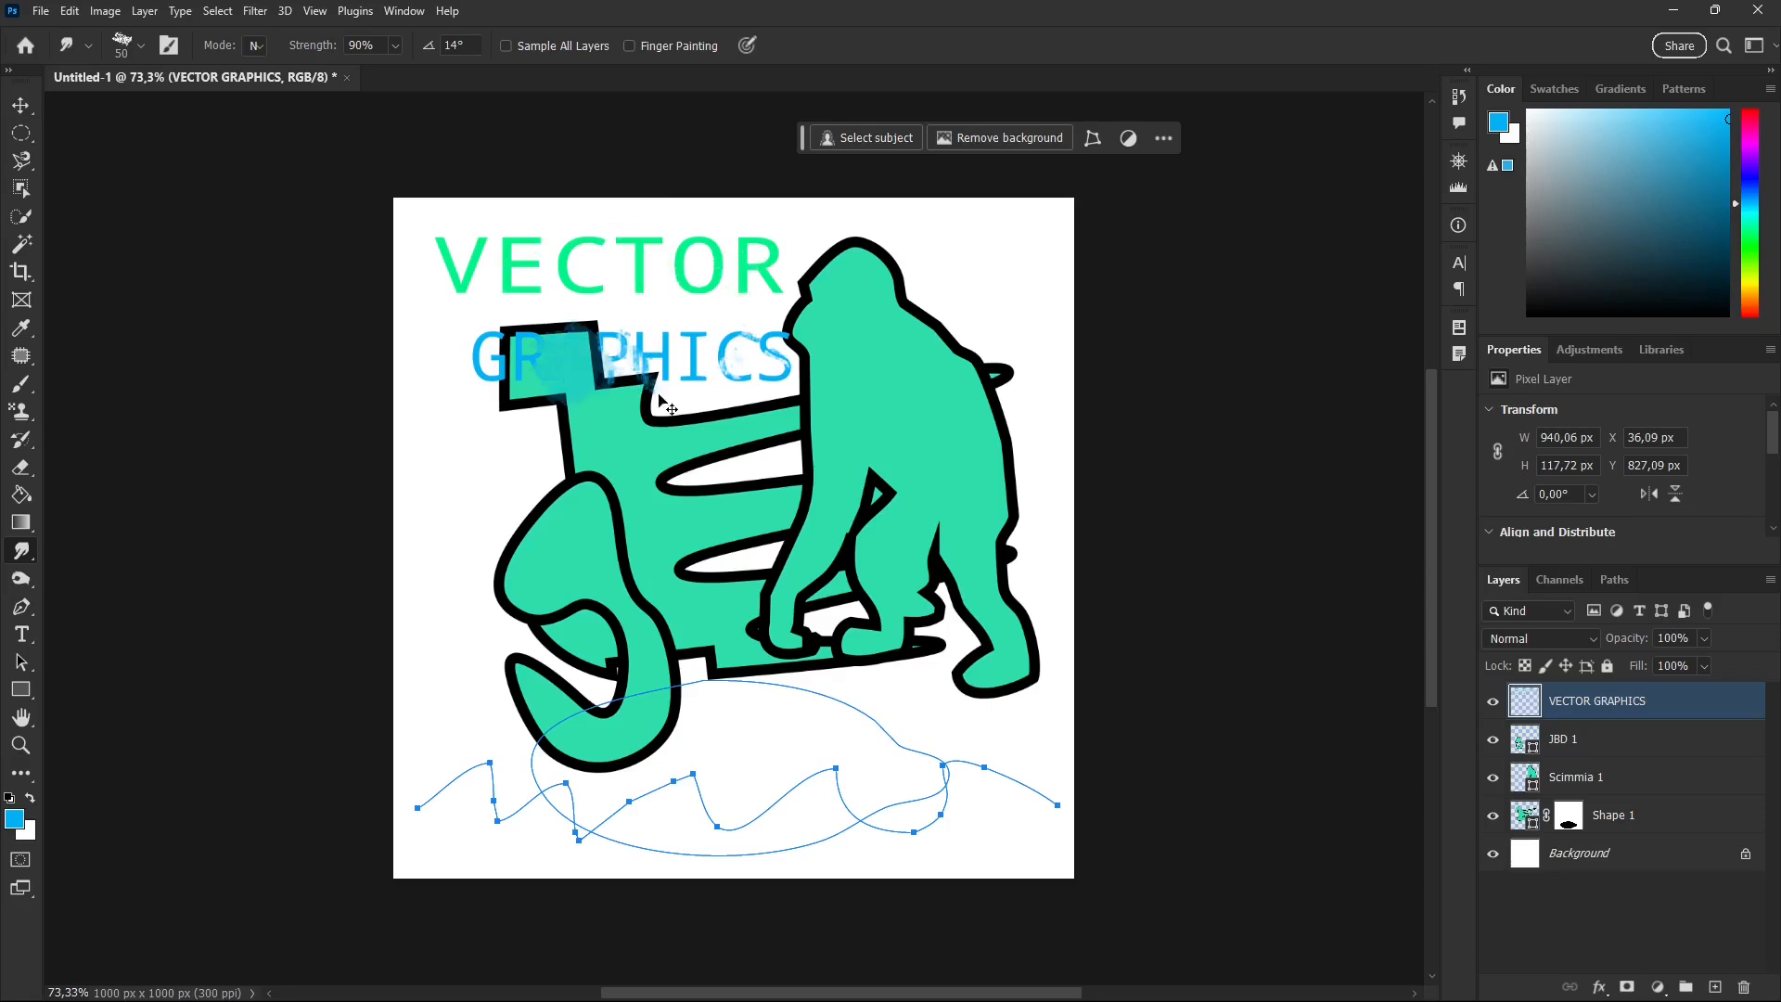
key("ctrl+z")
key("ctrl+z")
key("ctrl+z")
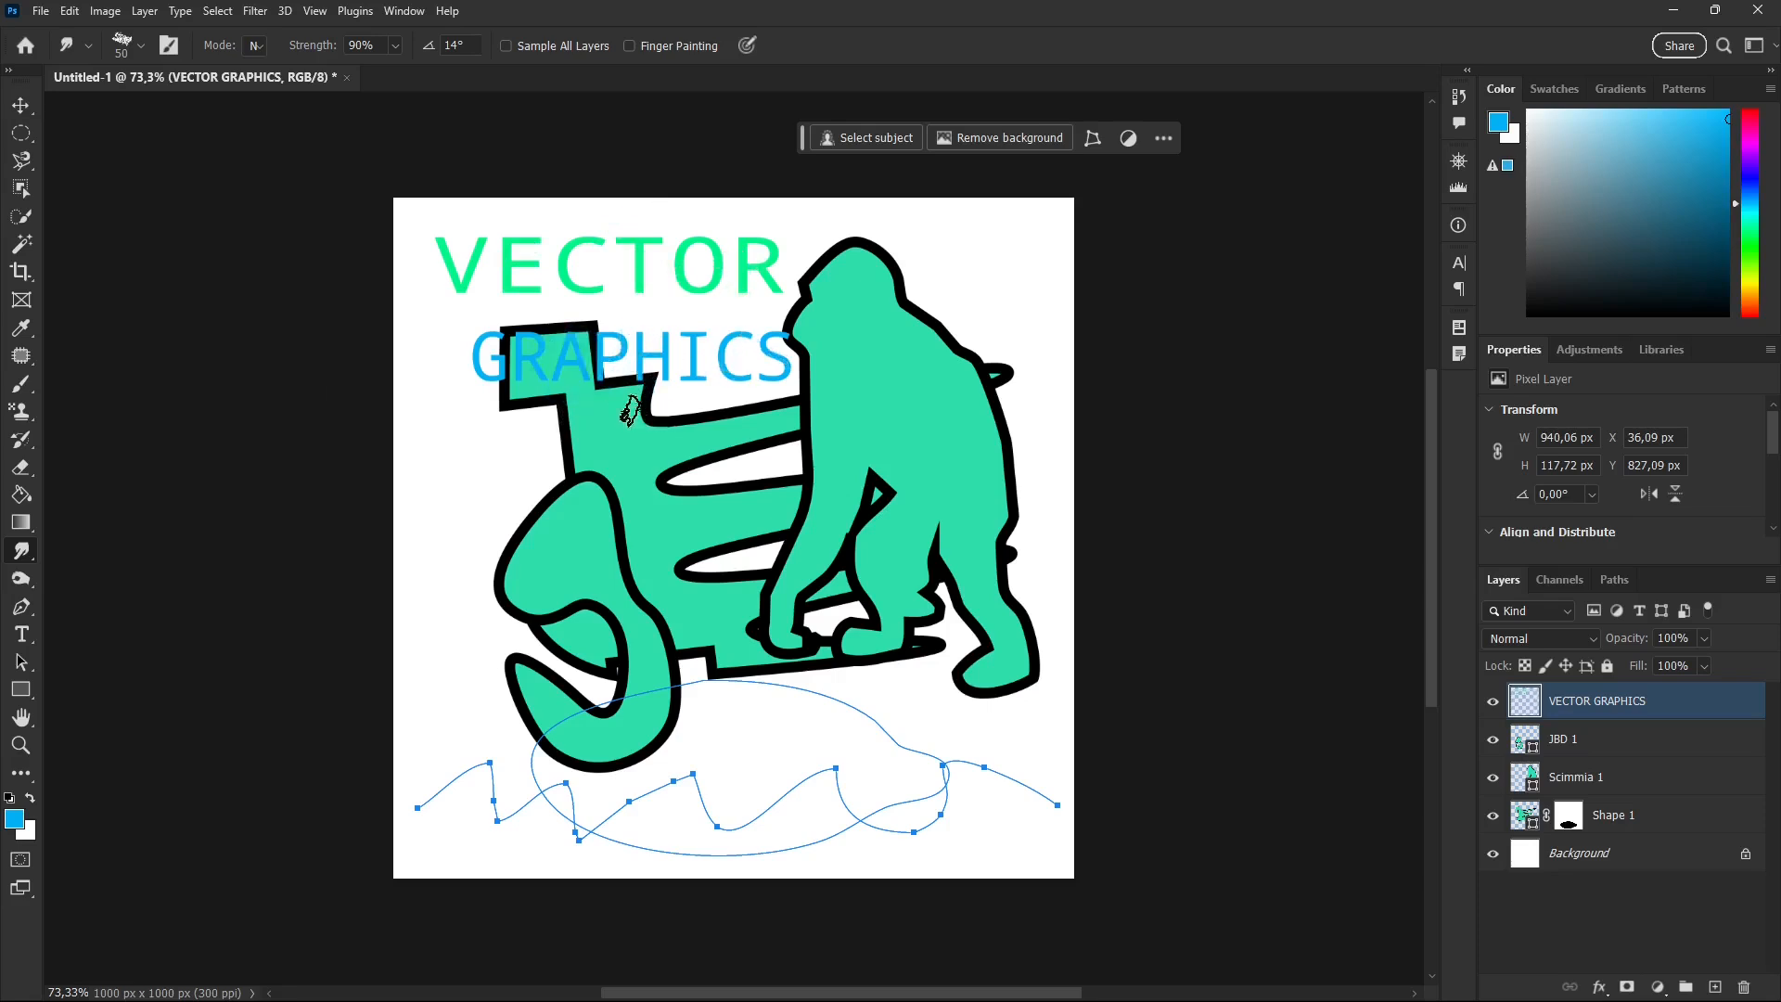
Step: Undo the edit history back past the rasterization, then redo the type layer creation to restore VECTOR GRAPHICS as editable text
key("ctrl+z")
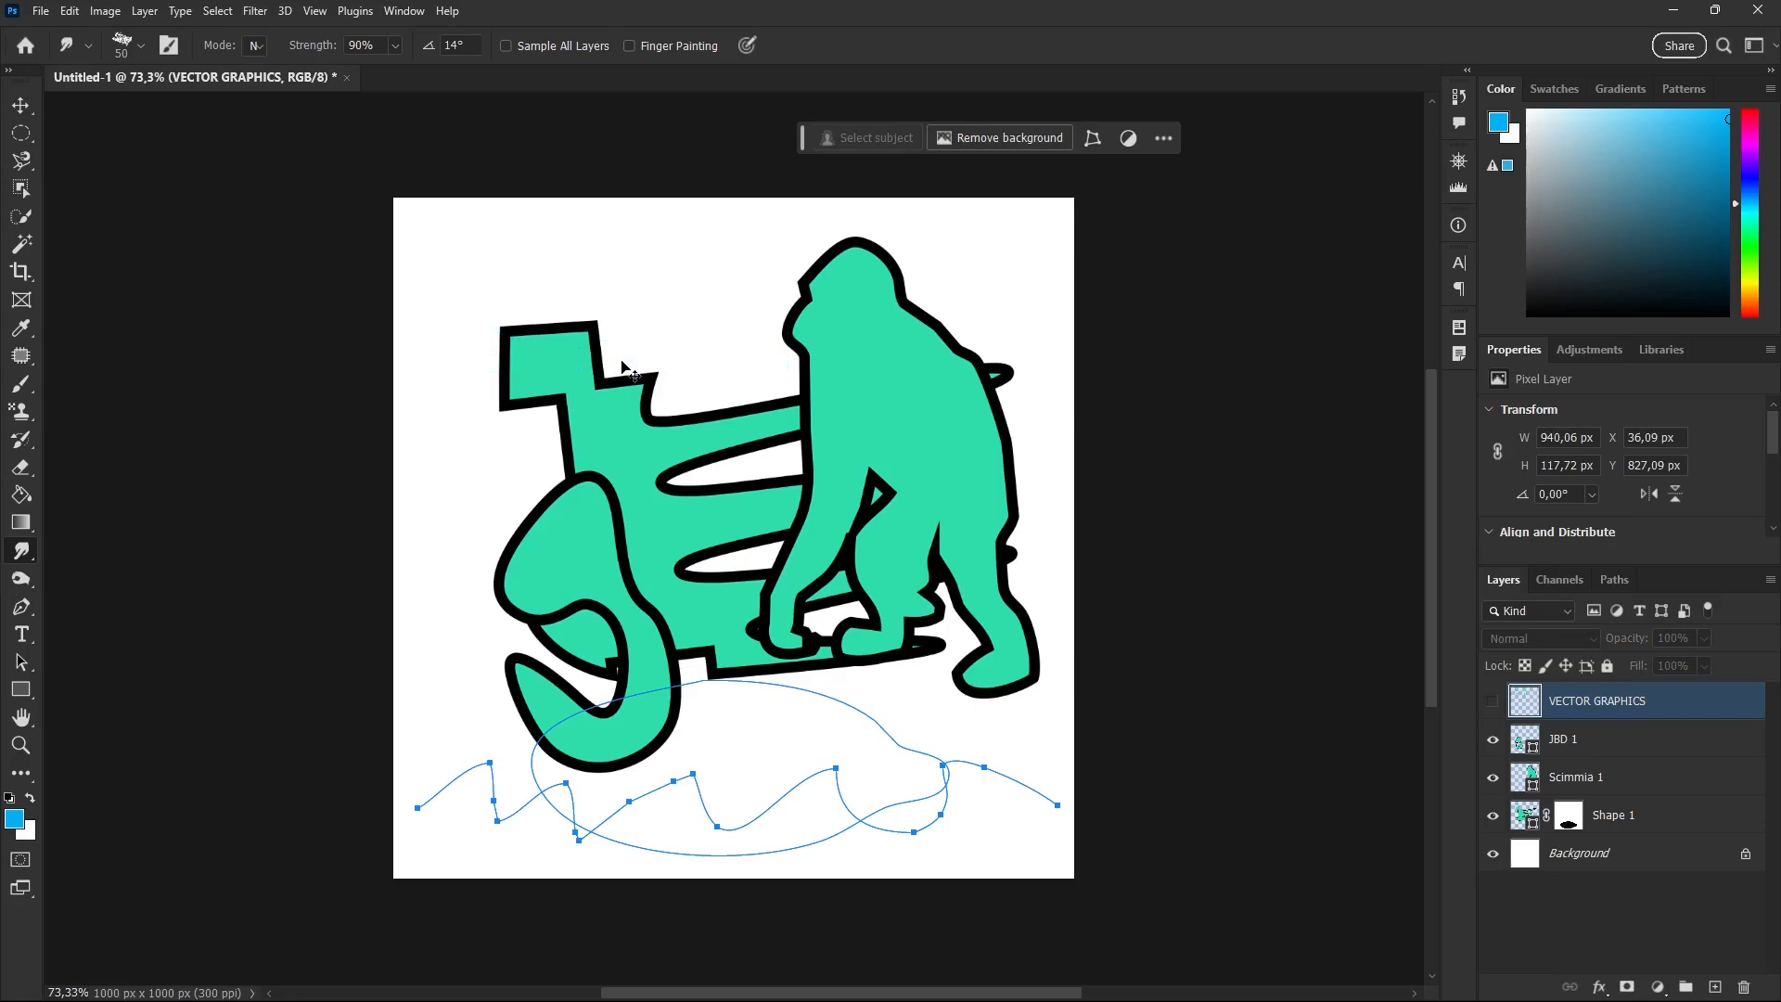
key("ctrl+shift+z")
key("ctrl+z")
key("ctrl+z")
key("ctrl+z")
key("ctrl+z")
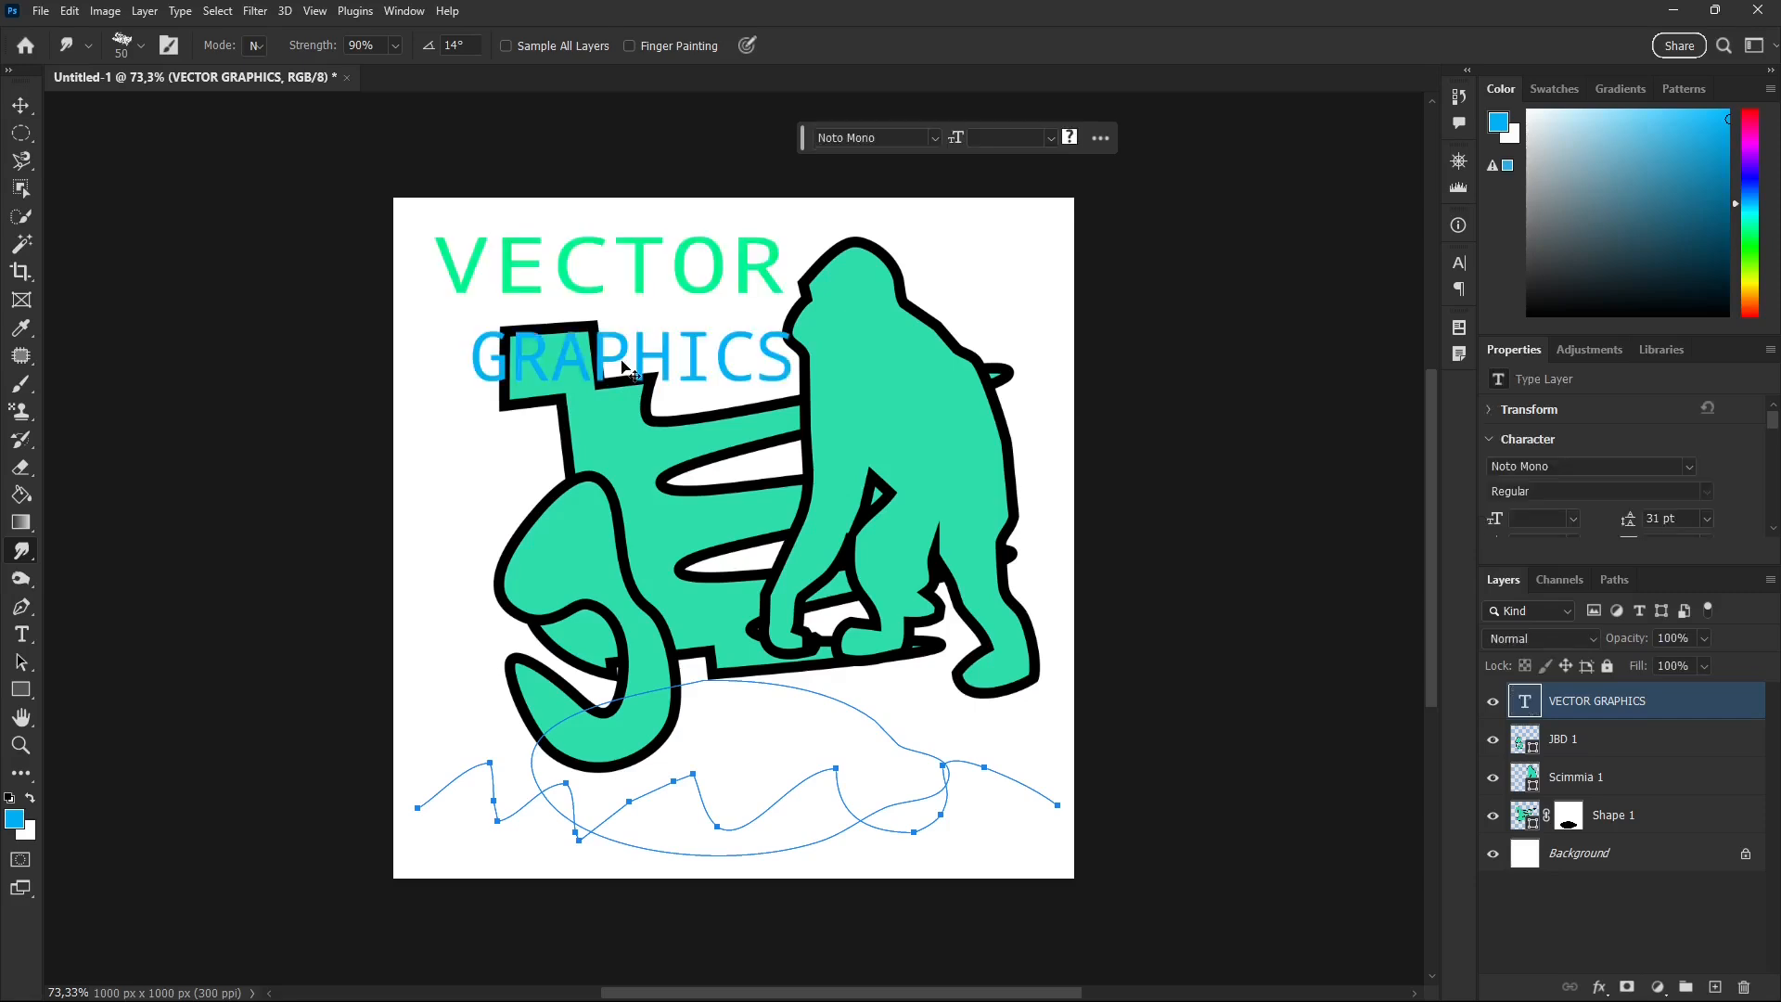
left_click(70, 12)
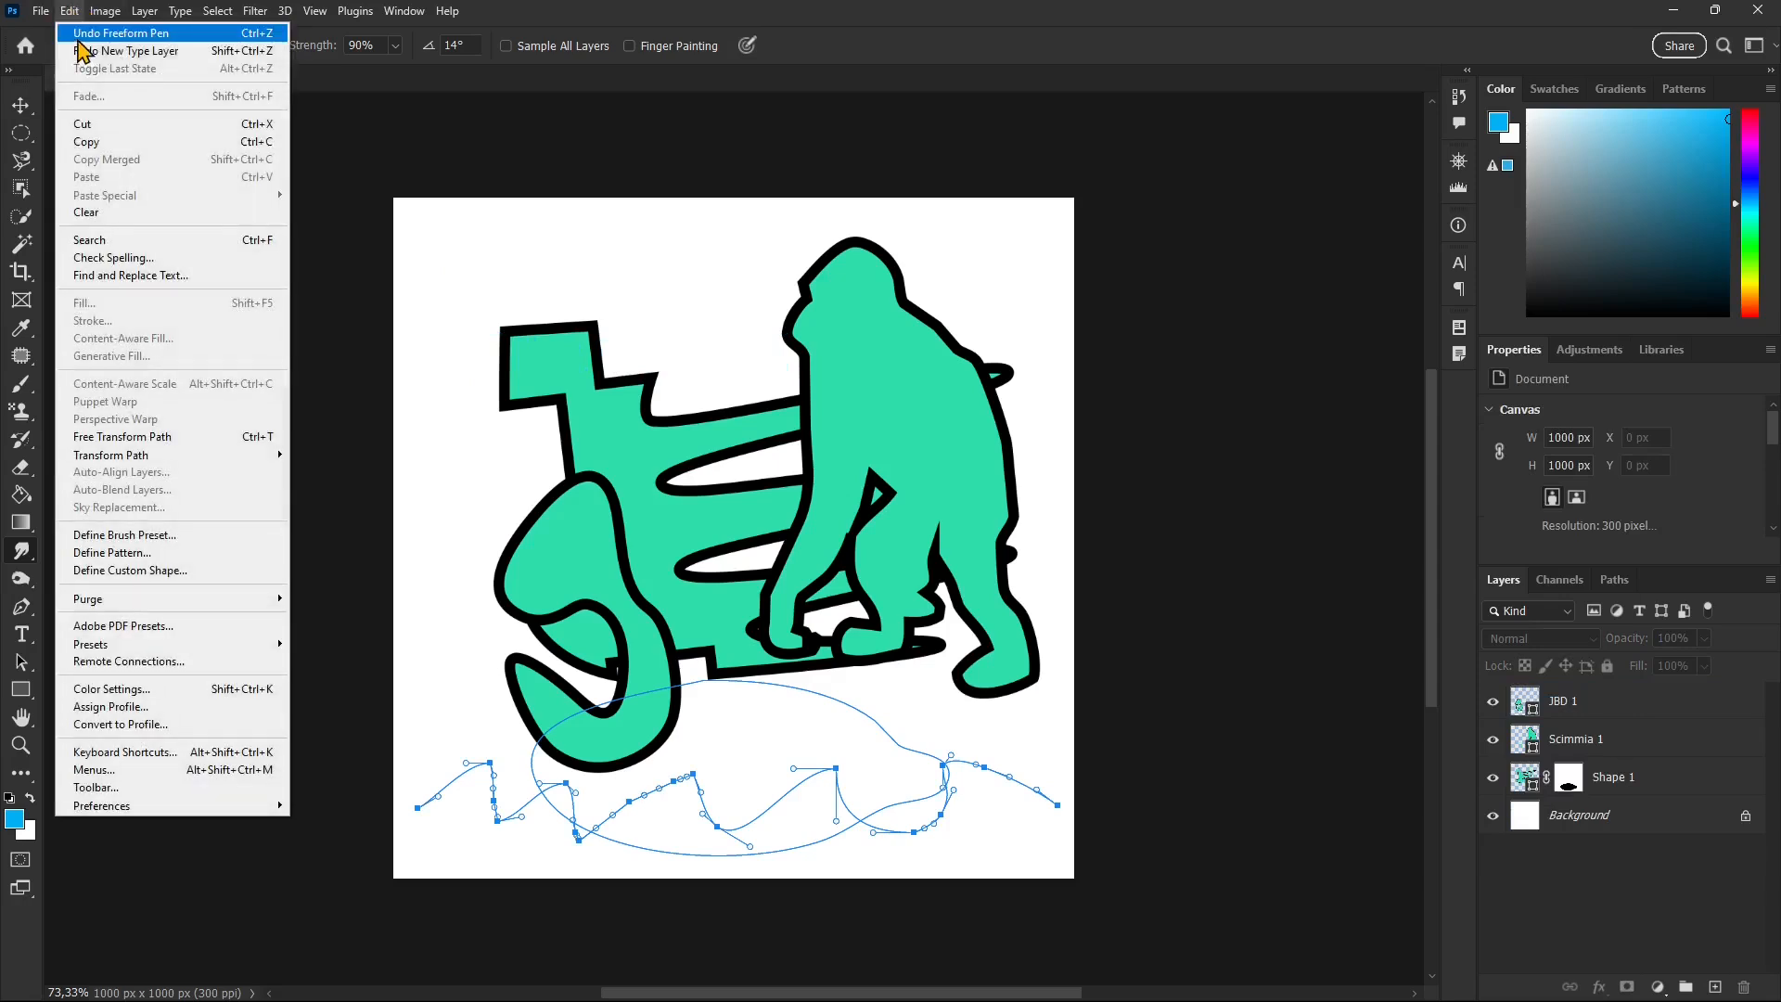
left_click(78, 51)
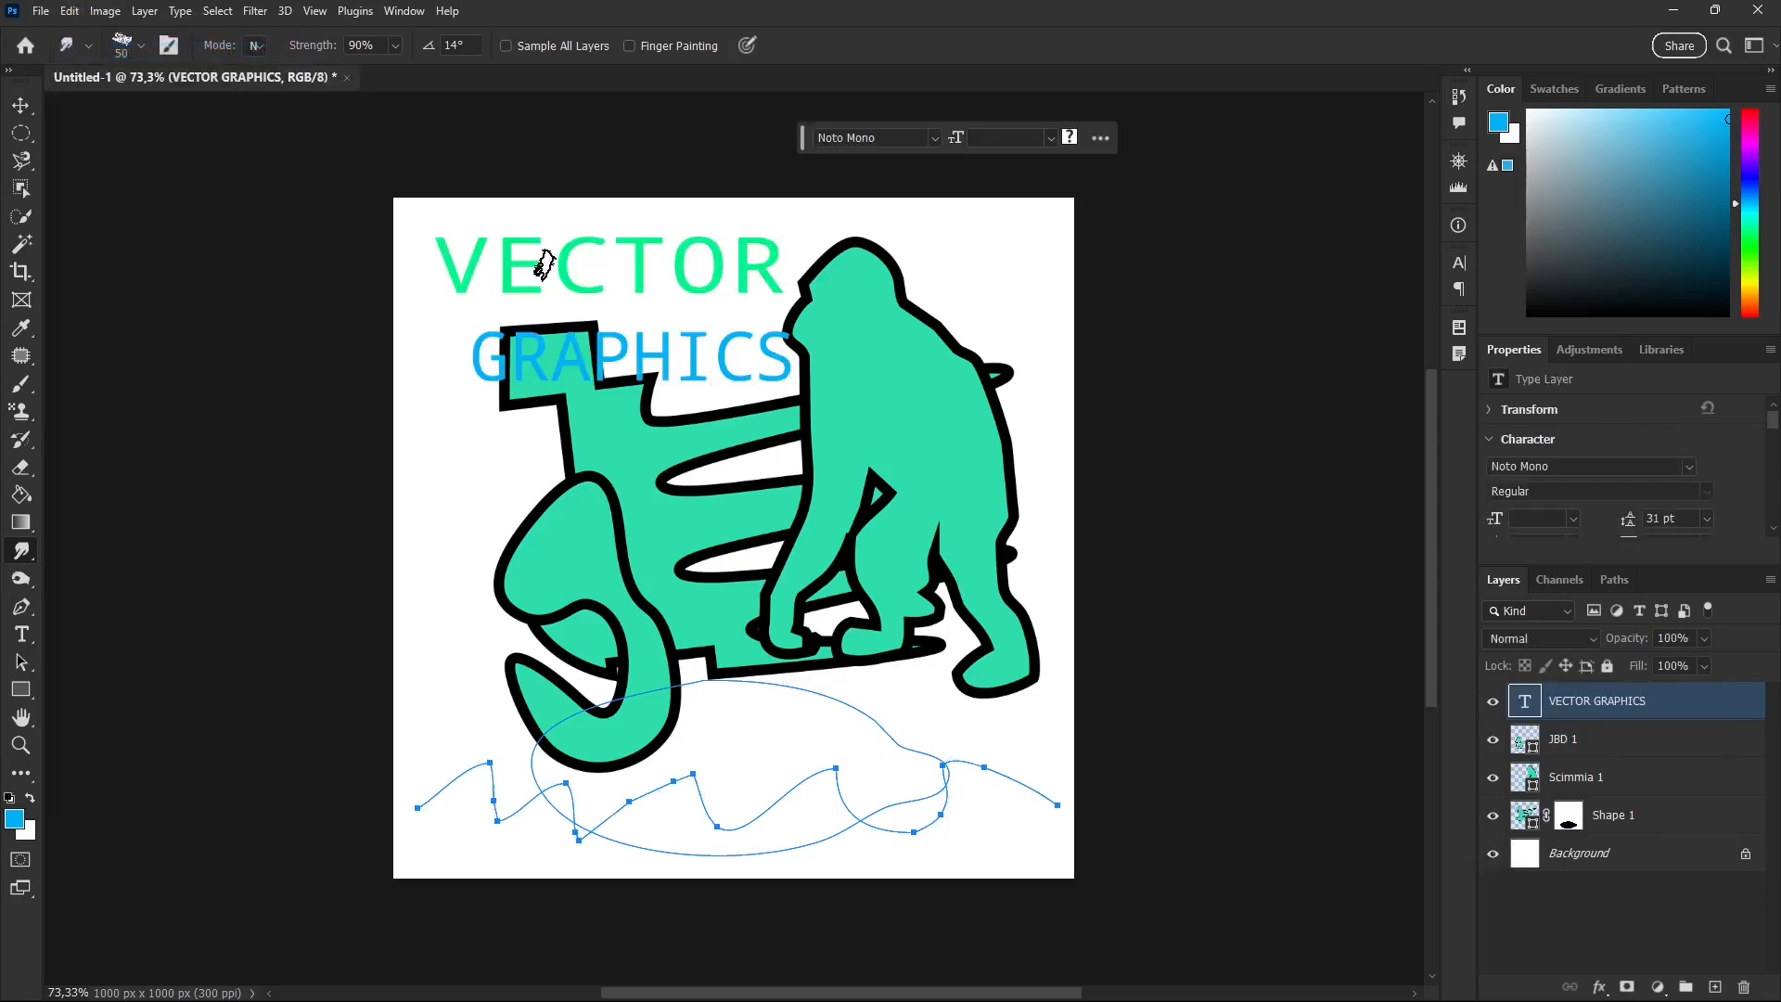
Step: Check that the VECTOR GRAPHICS text is editable by selecting the letters VECTO, and commit it without changes
left_click(22, 632)
left_click(555, 283)
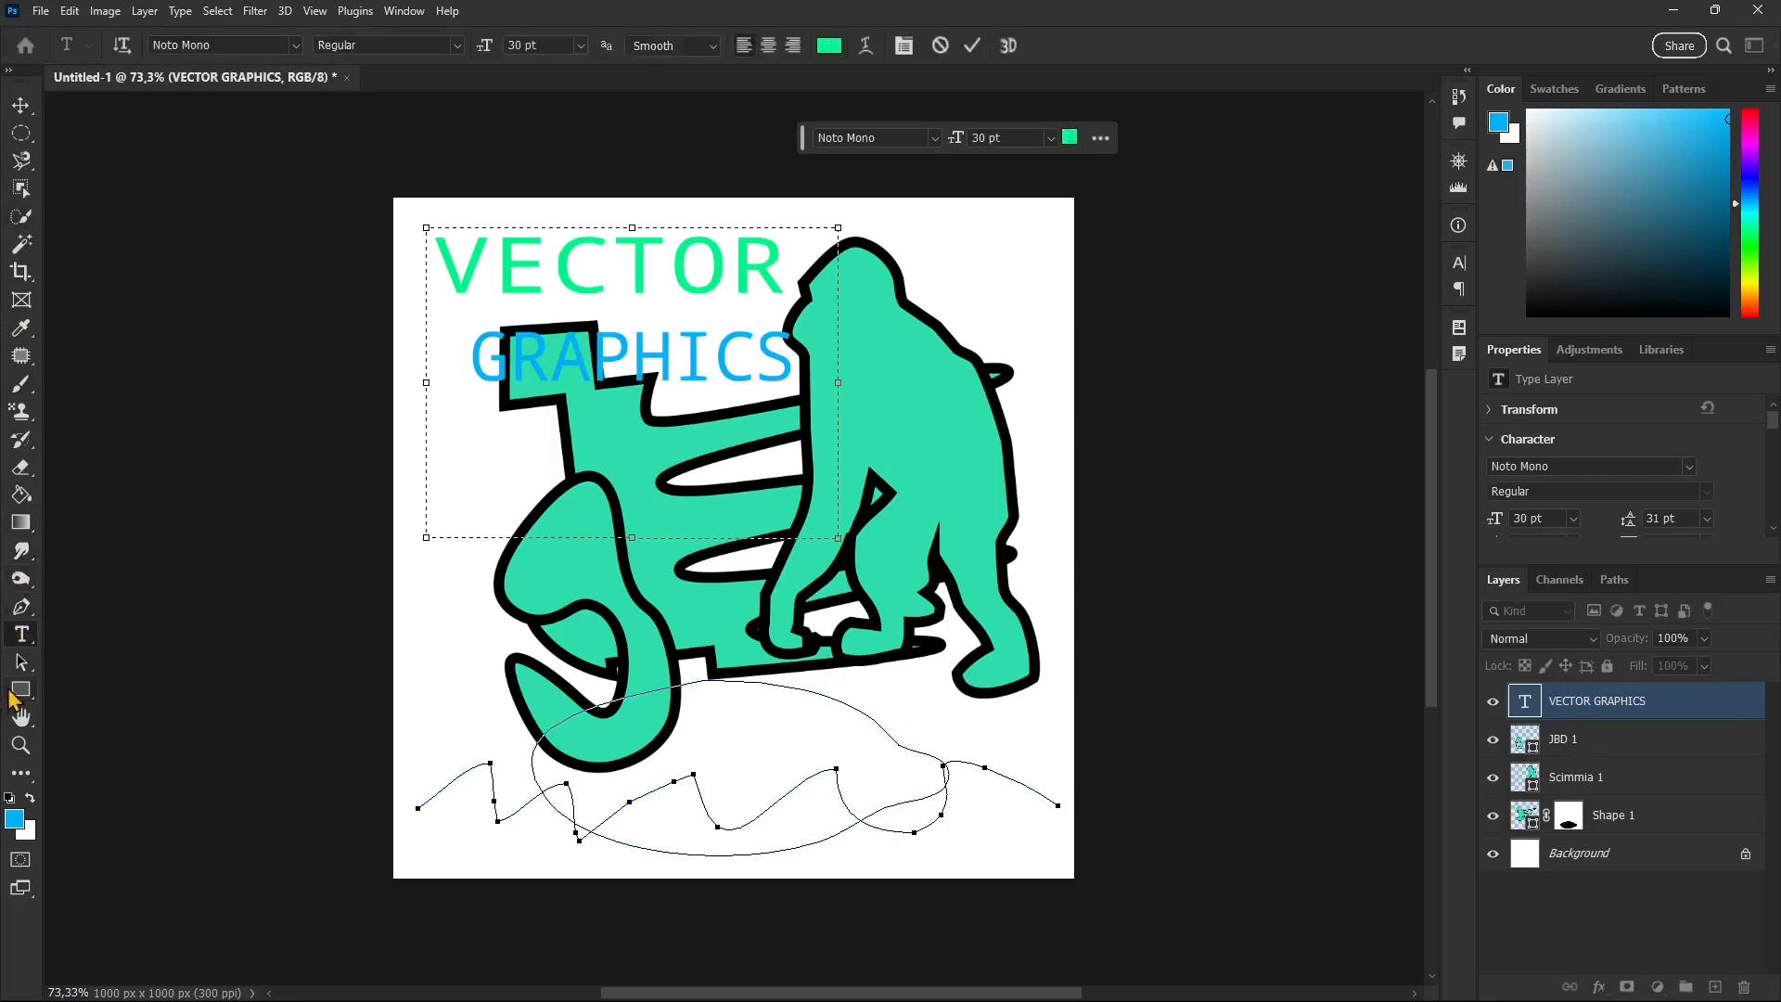
left_click_drag(434, 278, 728, 302)
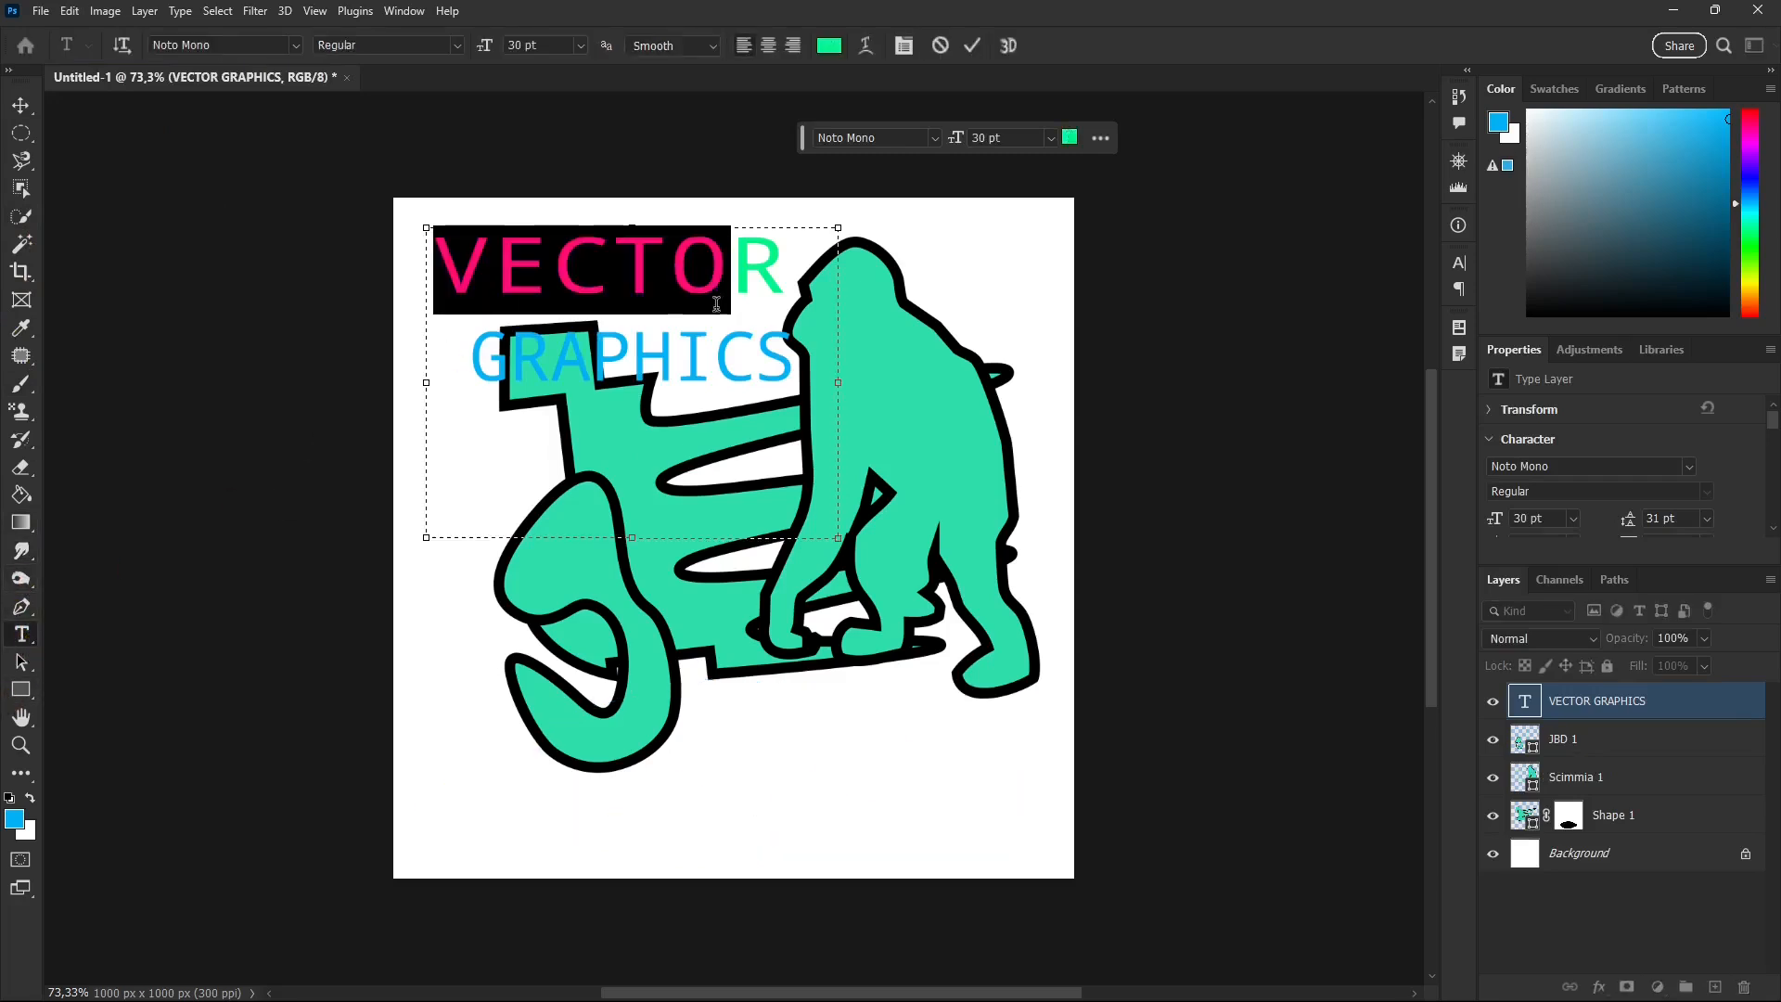
left_click(656, 331)
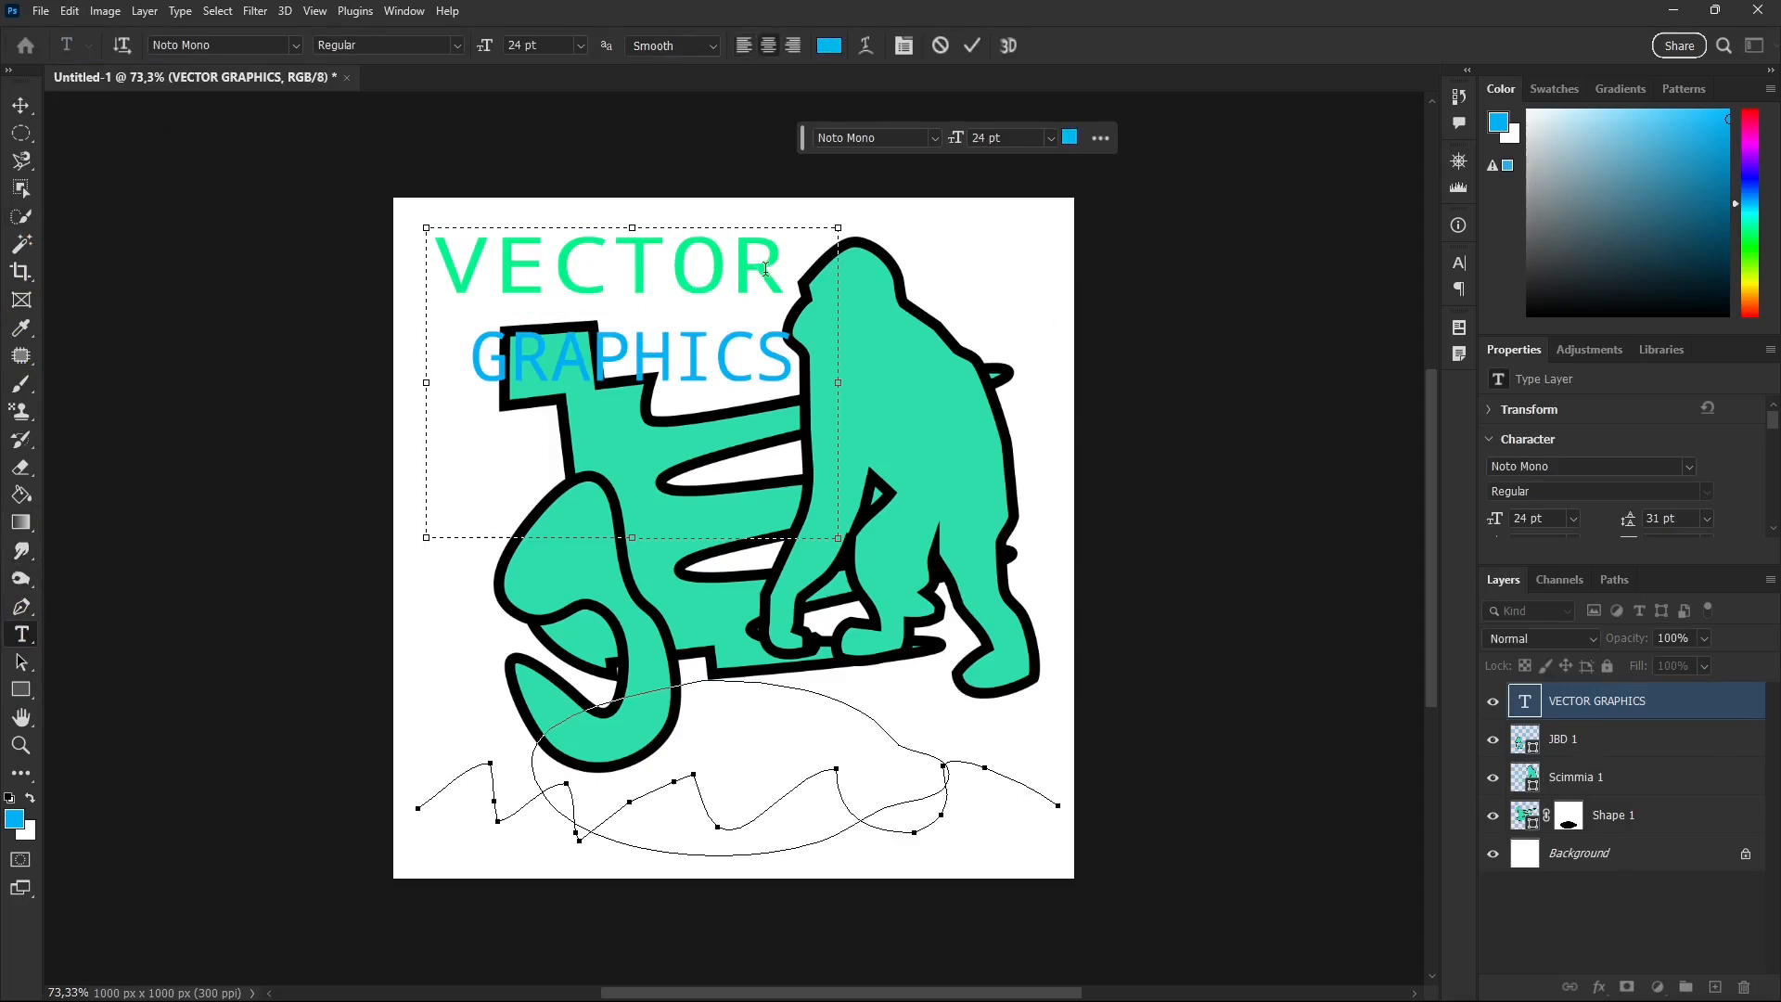
left_click(972, 45)
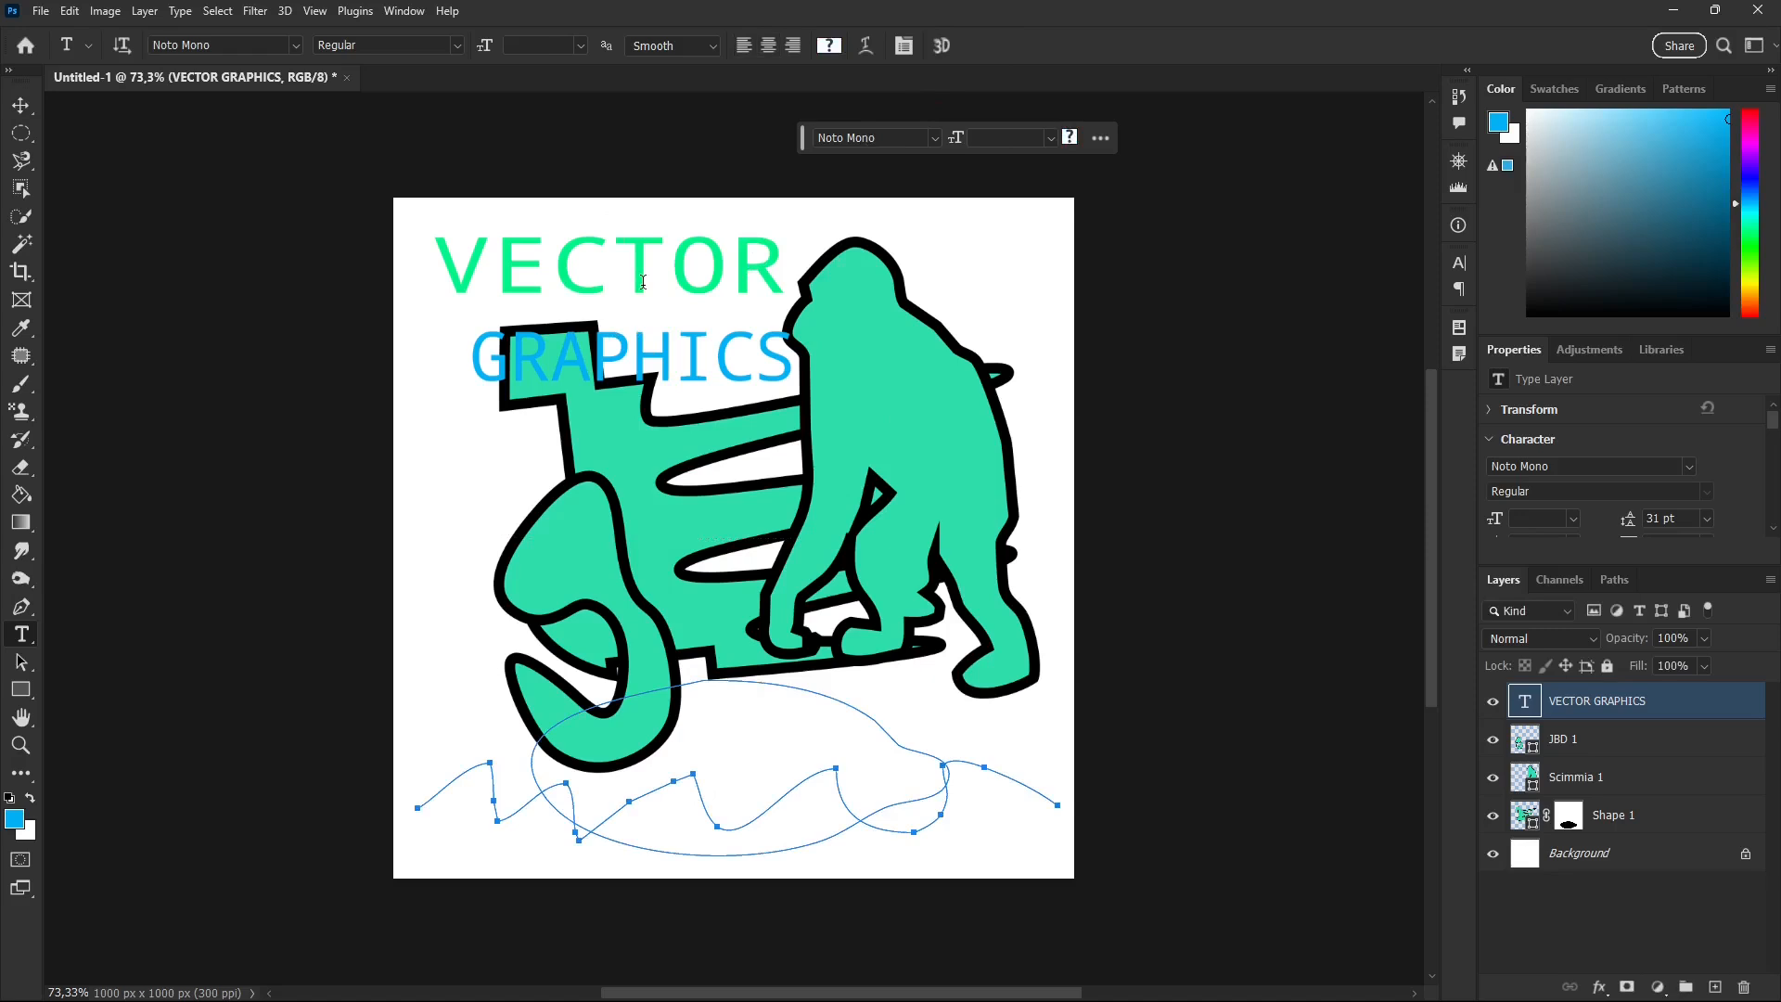
Step: Convert the VECTOR GRAPHICS text to a shape and enlarge the letter V by moving its corner anchor points with the Direct Selection tool
right_click(577, 290)
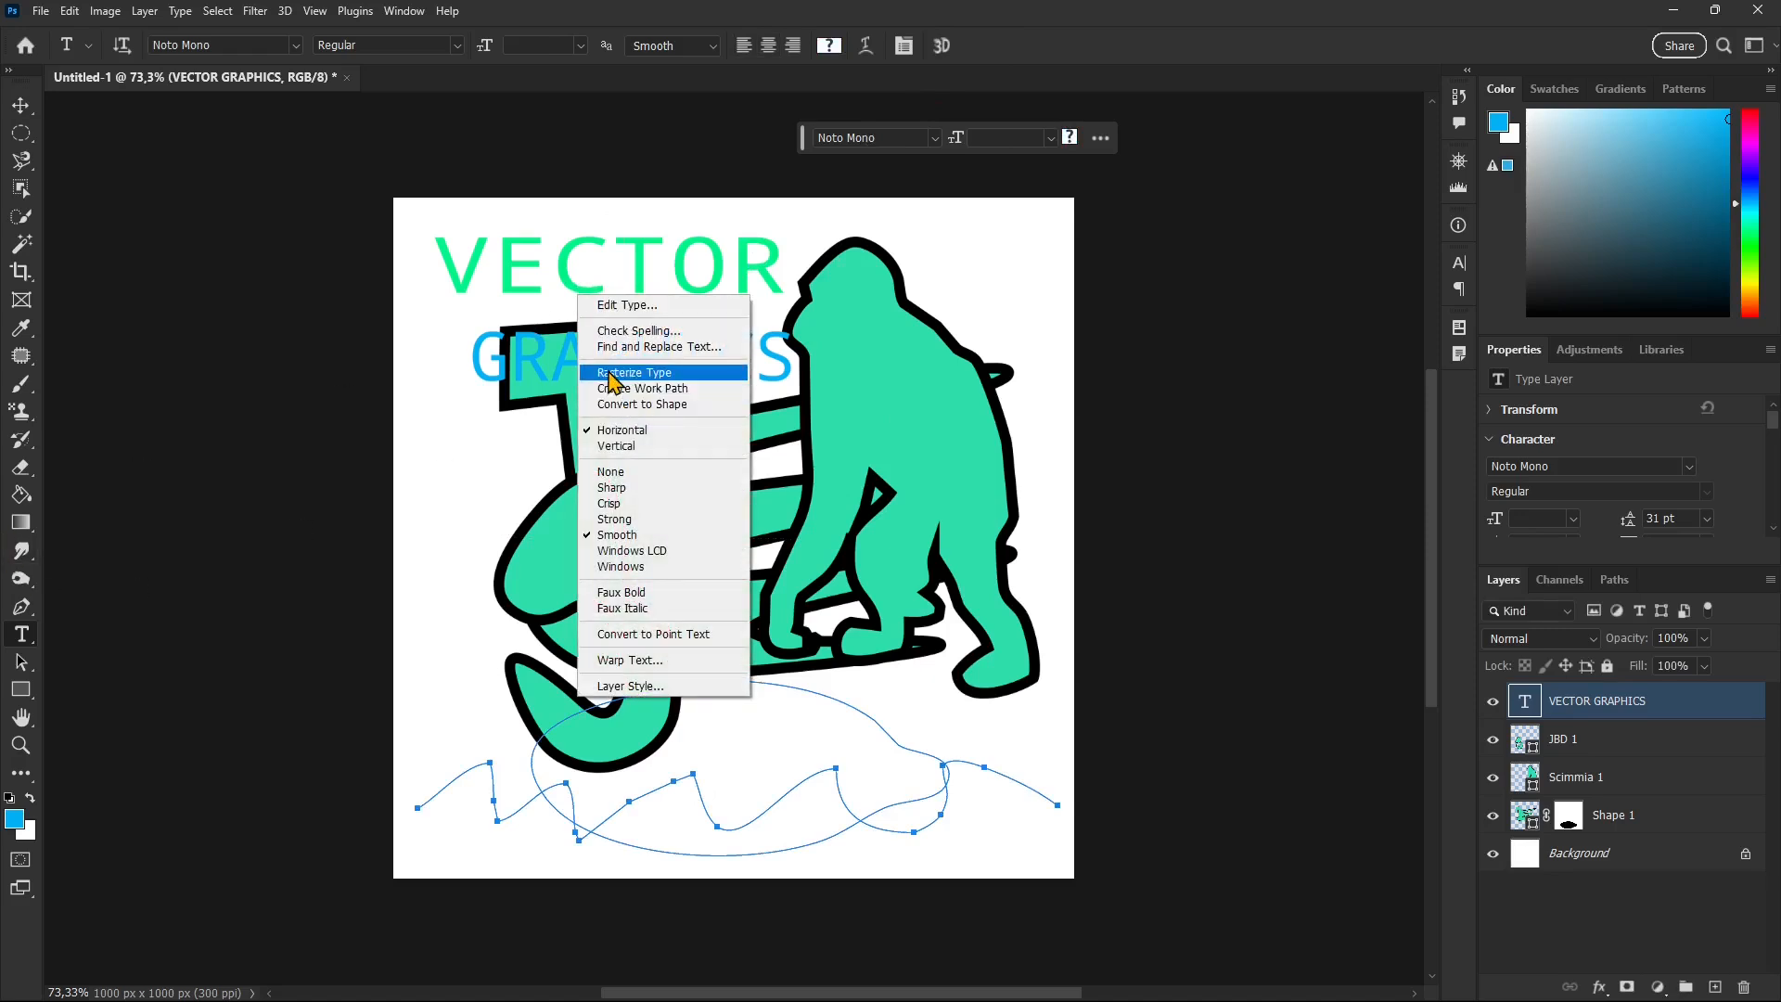
left_click(636, 405)
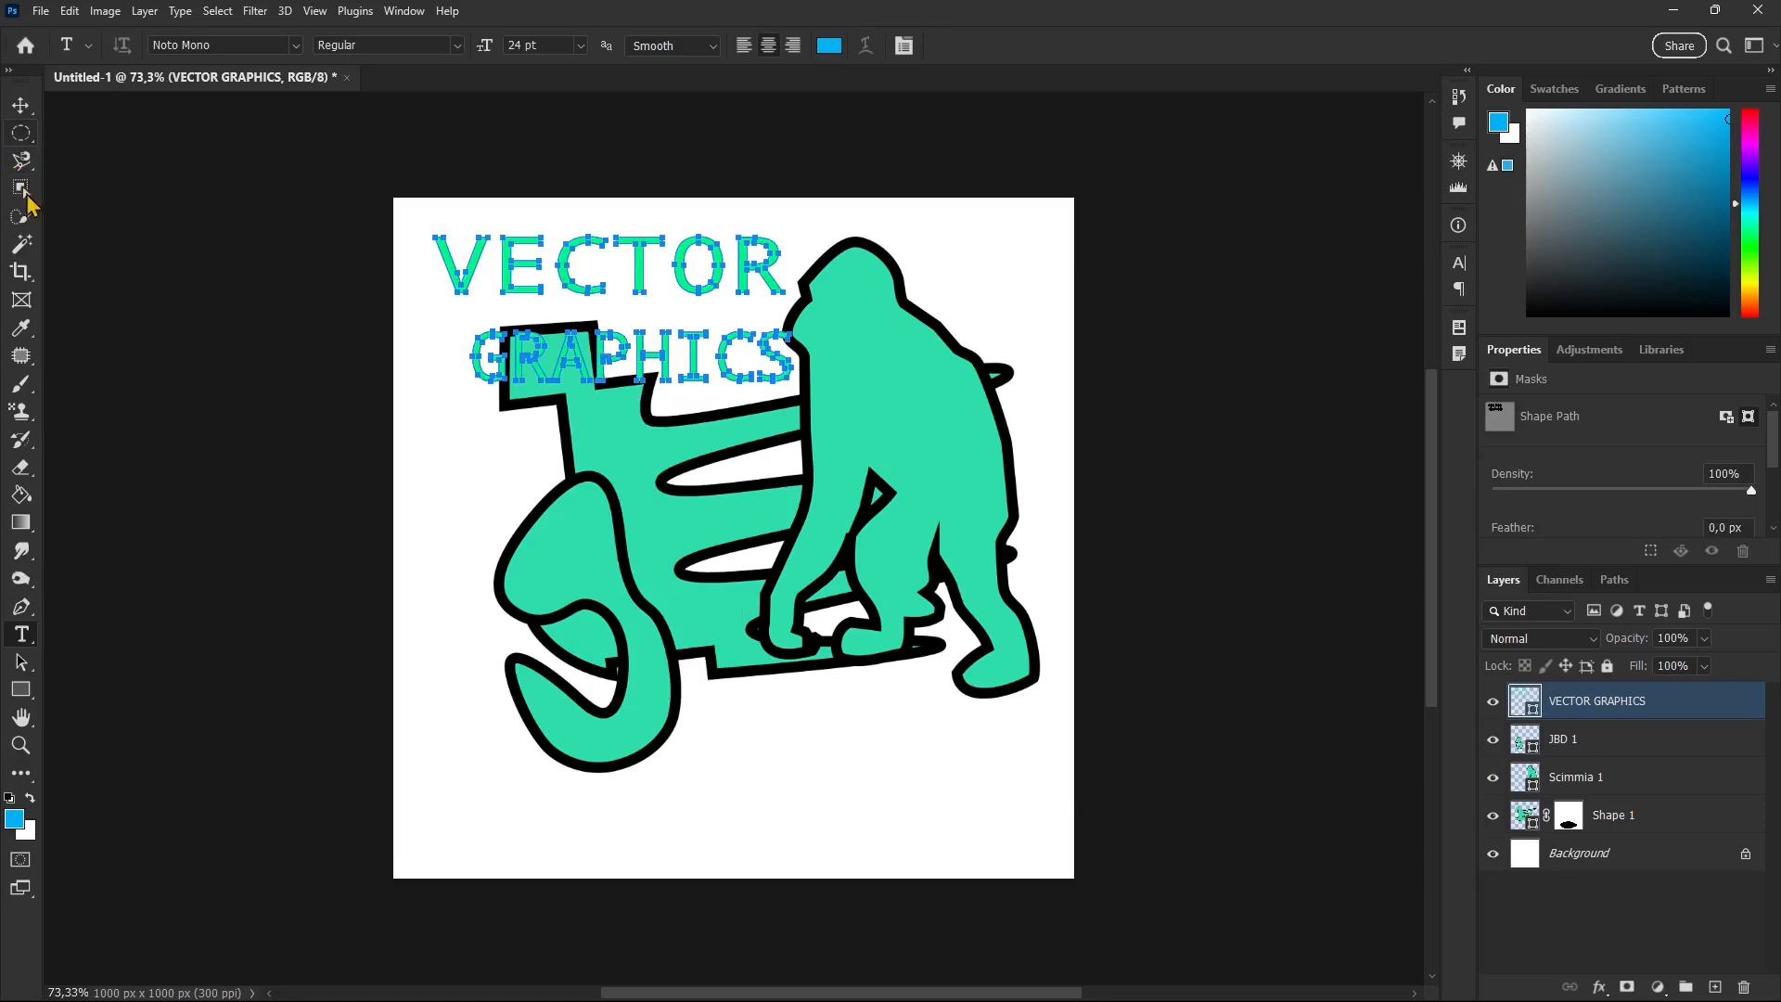
left_click(18, 665)
left_click(104, 681)
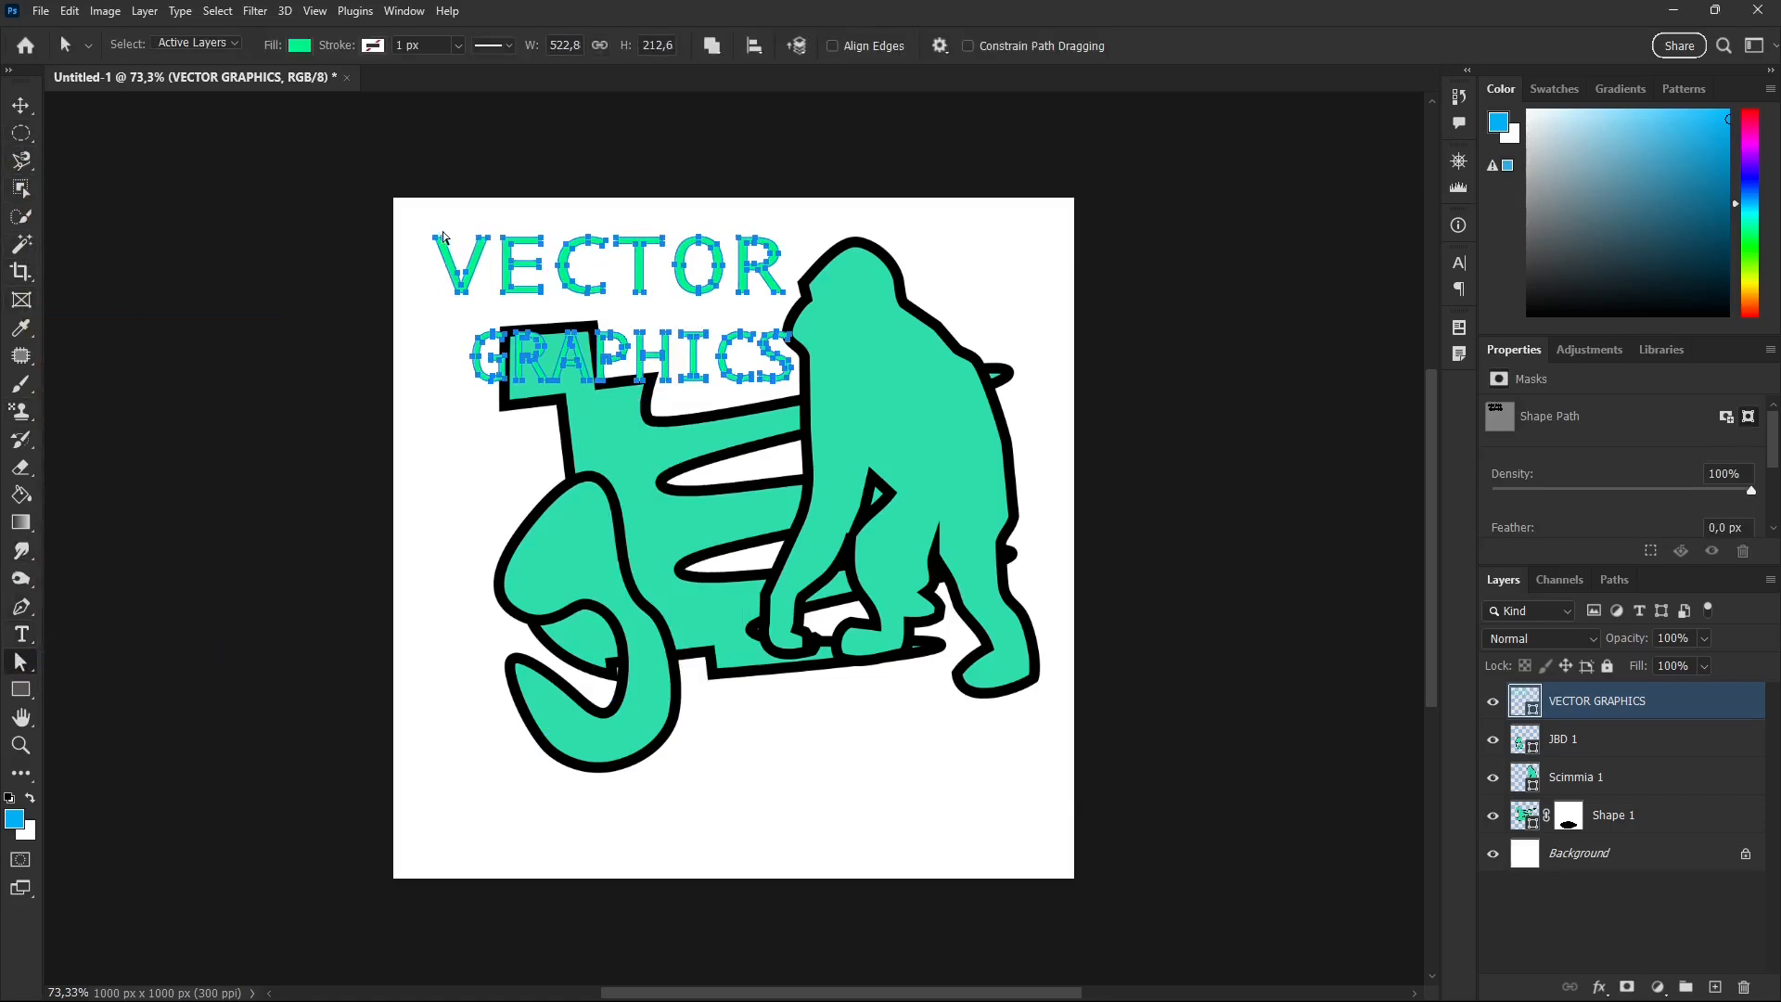
left_click_drag(432, 243, 476, 212)
left_click(465, 293, "shift")
left_click_drag(458, 323, 463, 331)
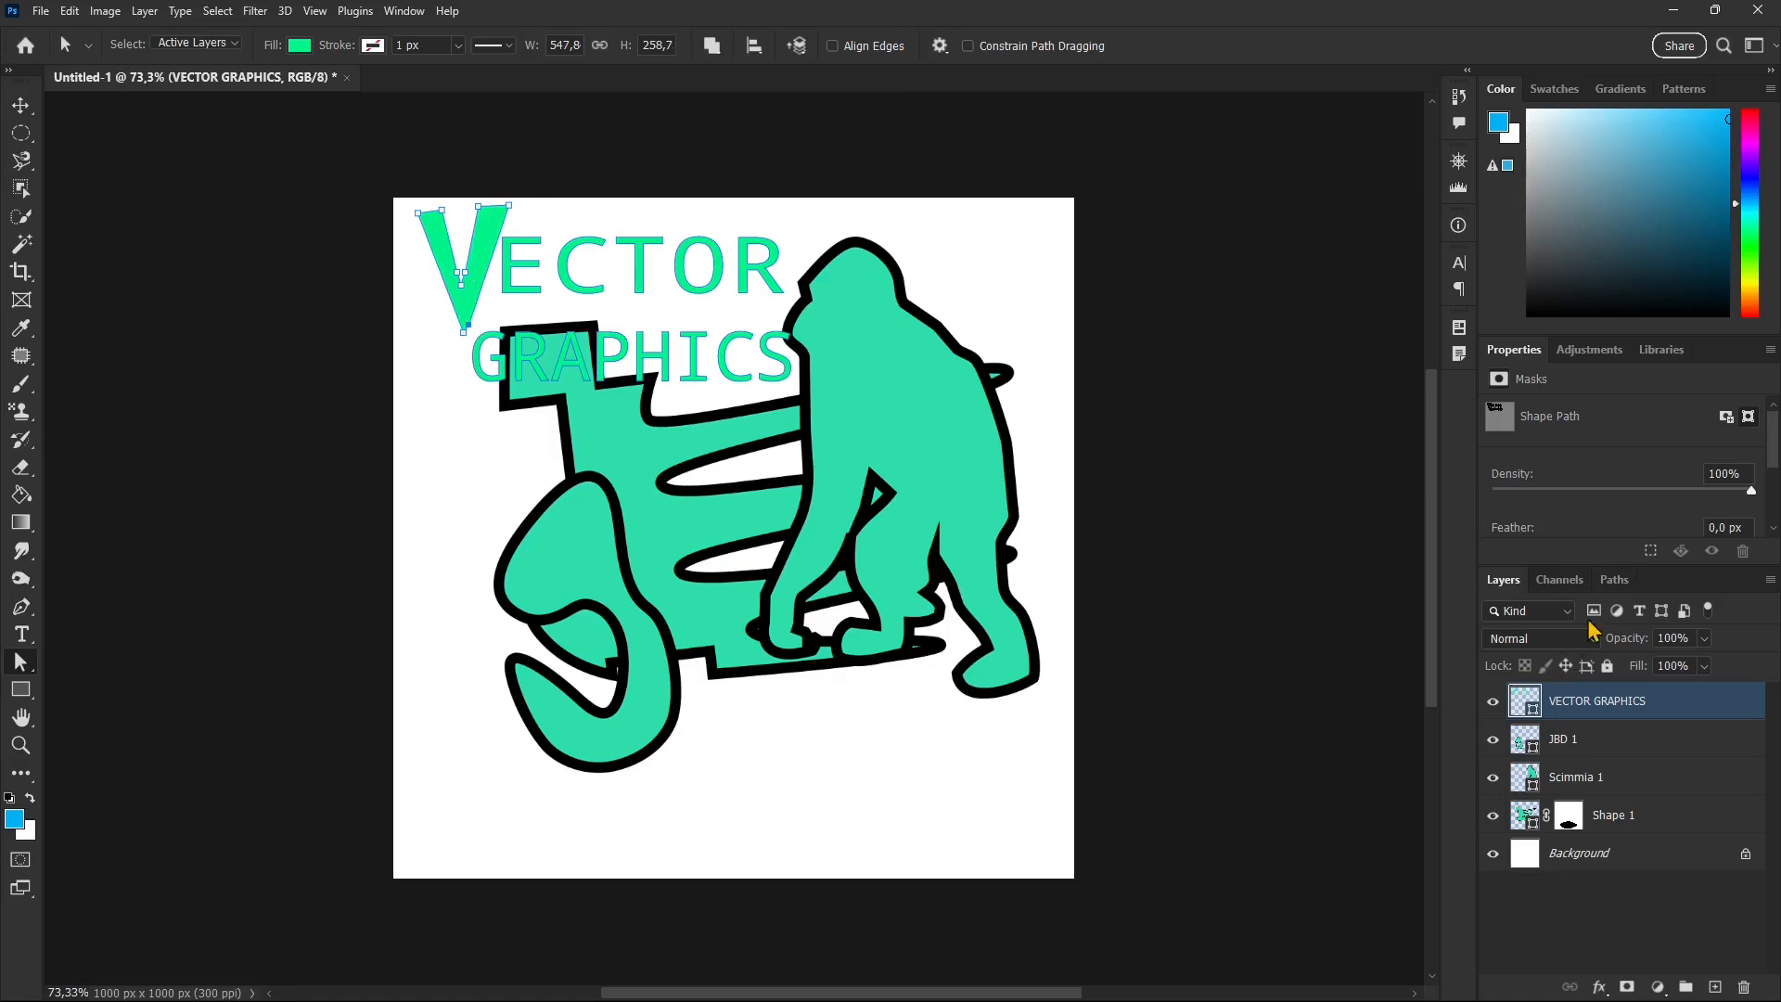
Step: View the VECTOR GRAPHICS shape path in the path list, and try making a selection from the path of the V
left_click(1614, 579)
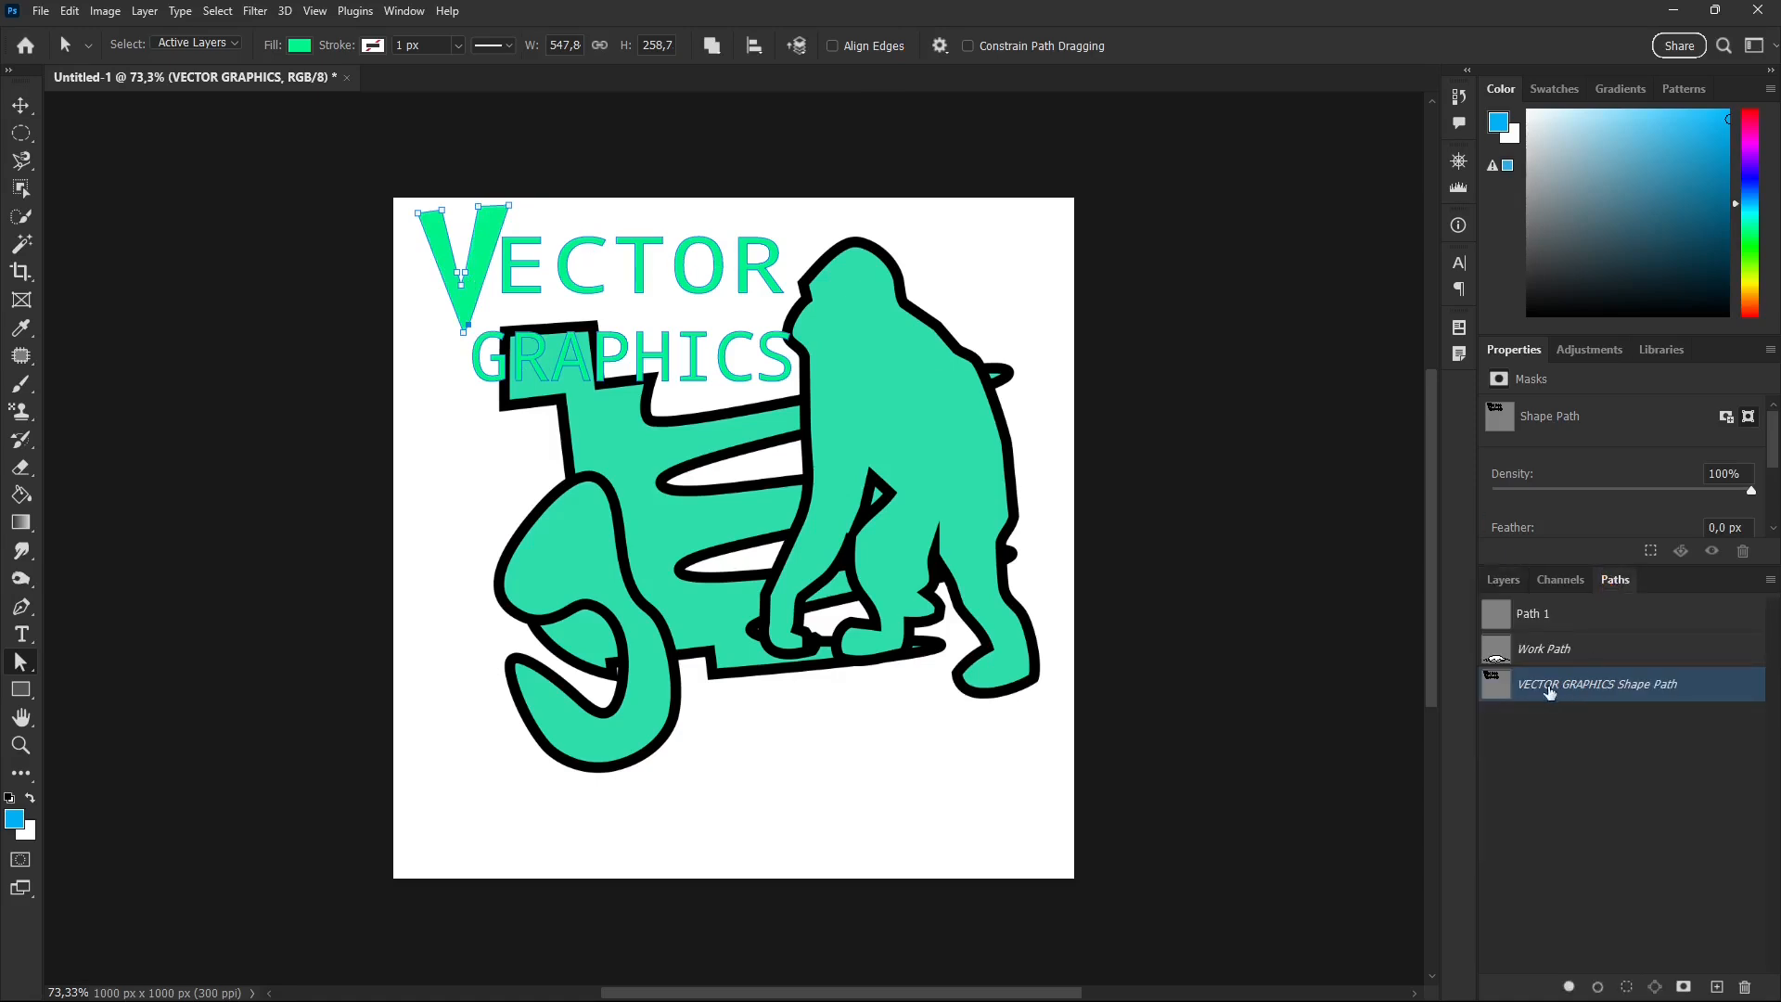
left_click(1503, 579)
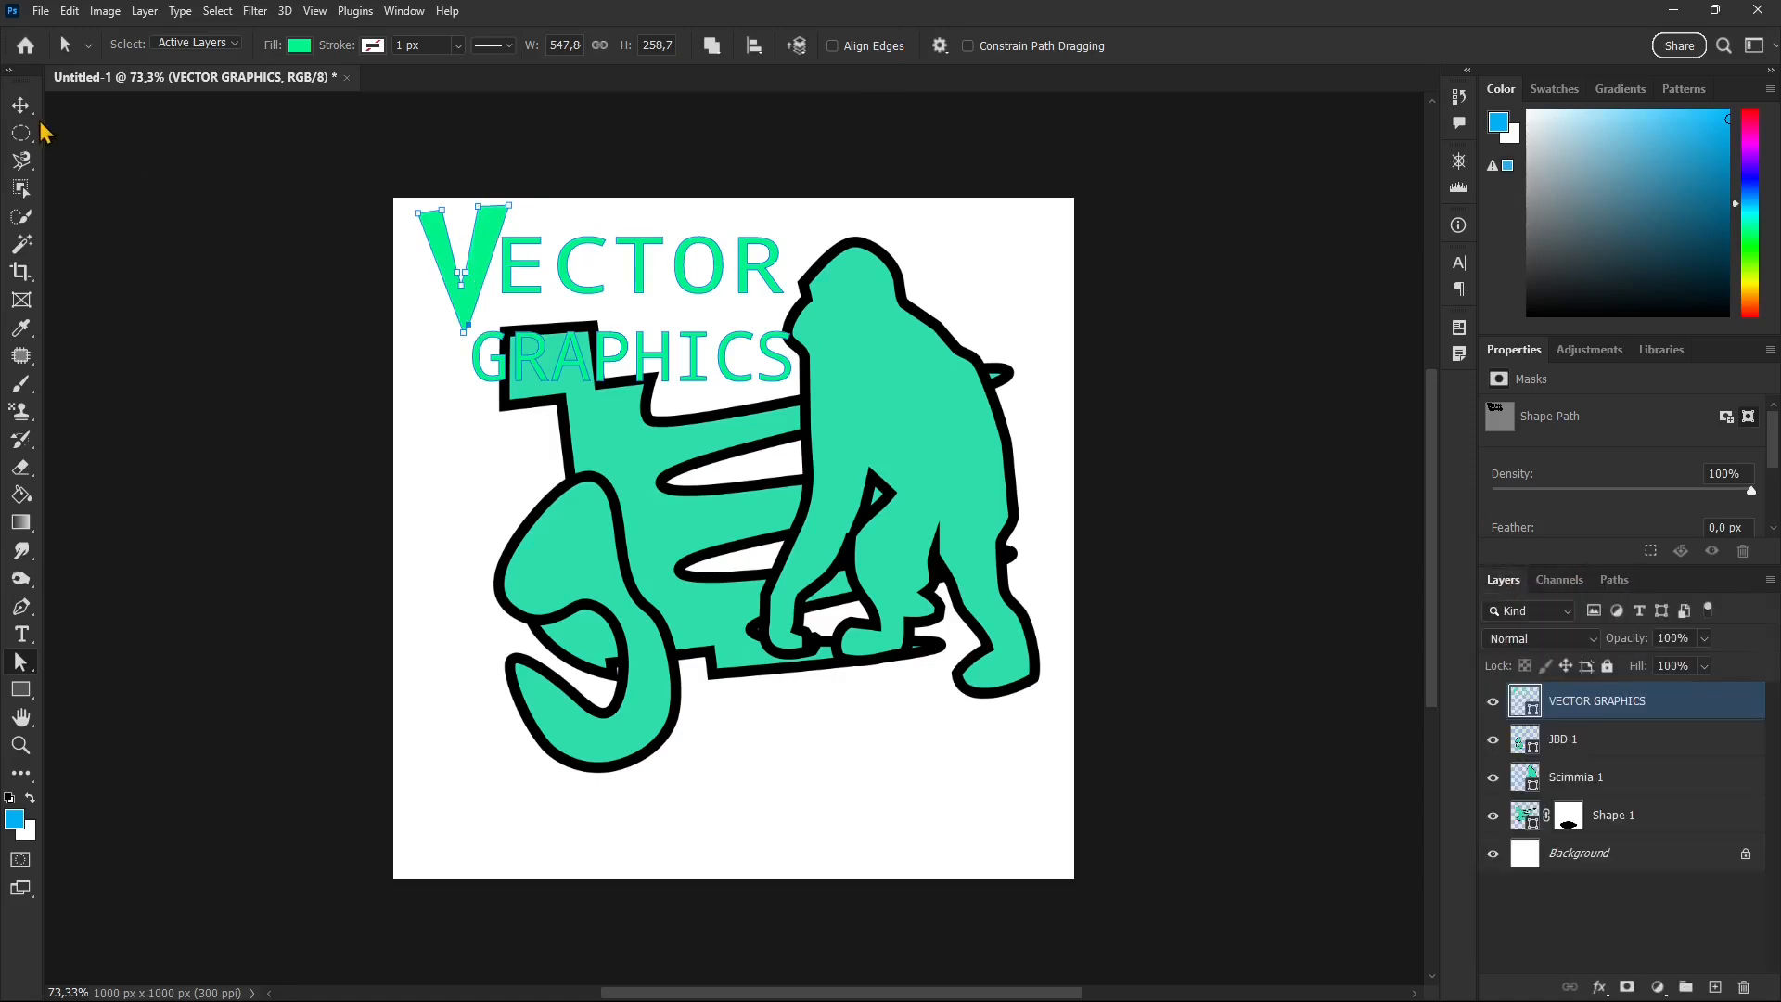
right_click(527, 269)
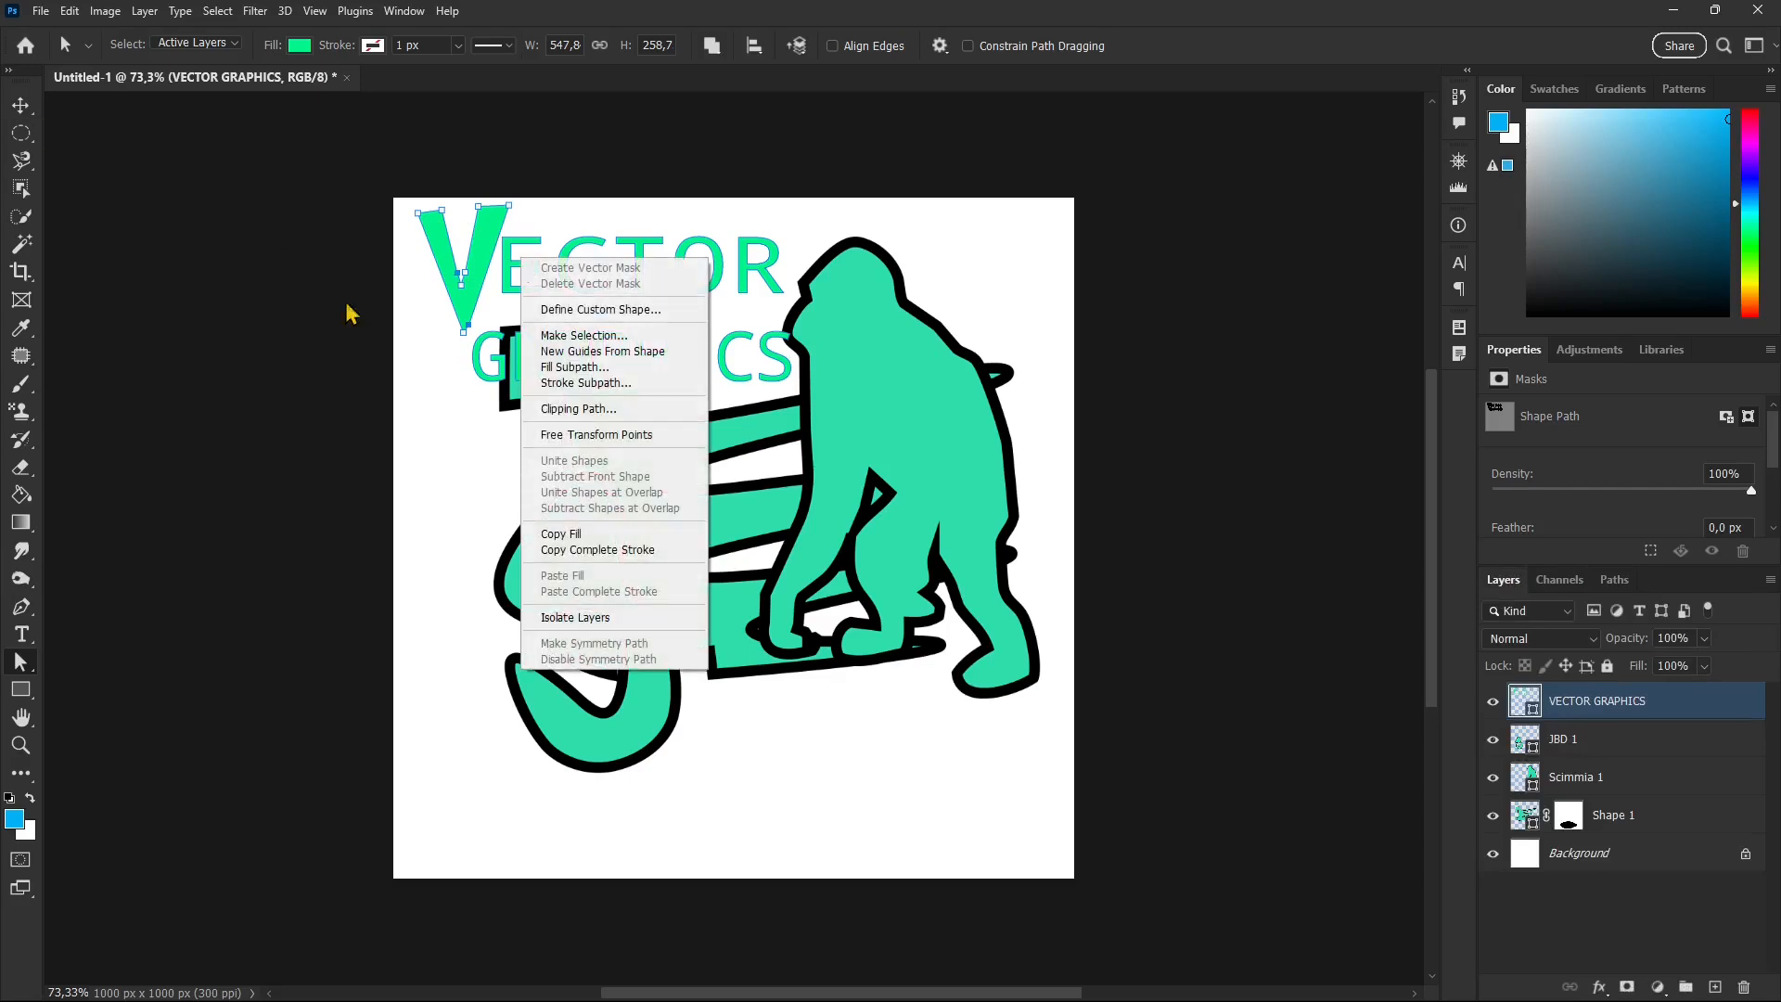
left_click(764, 272)
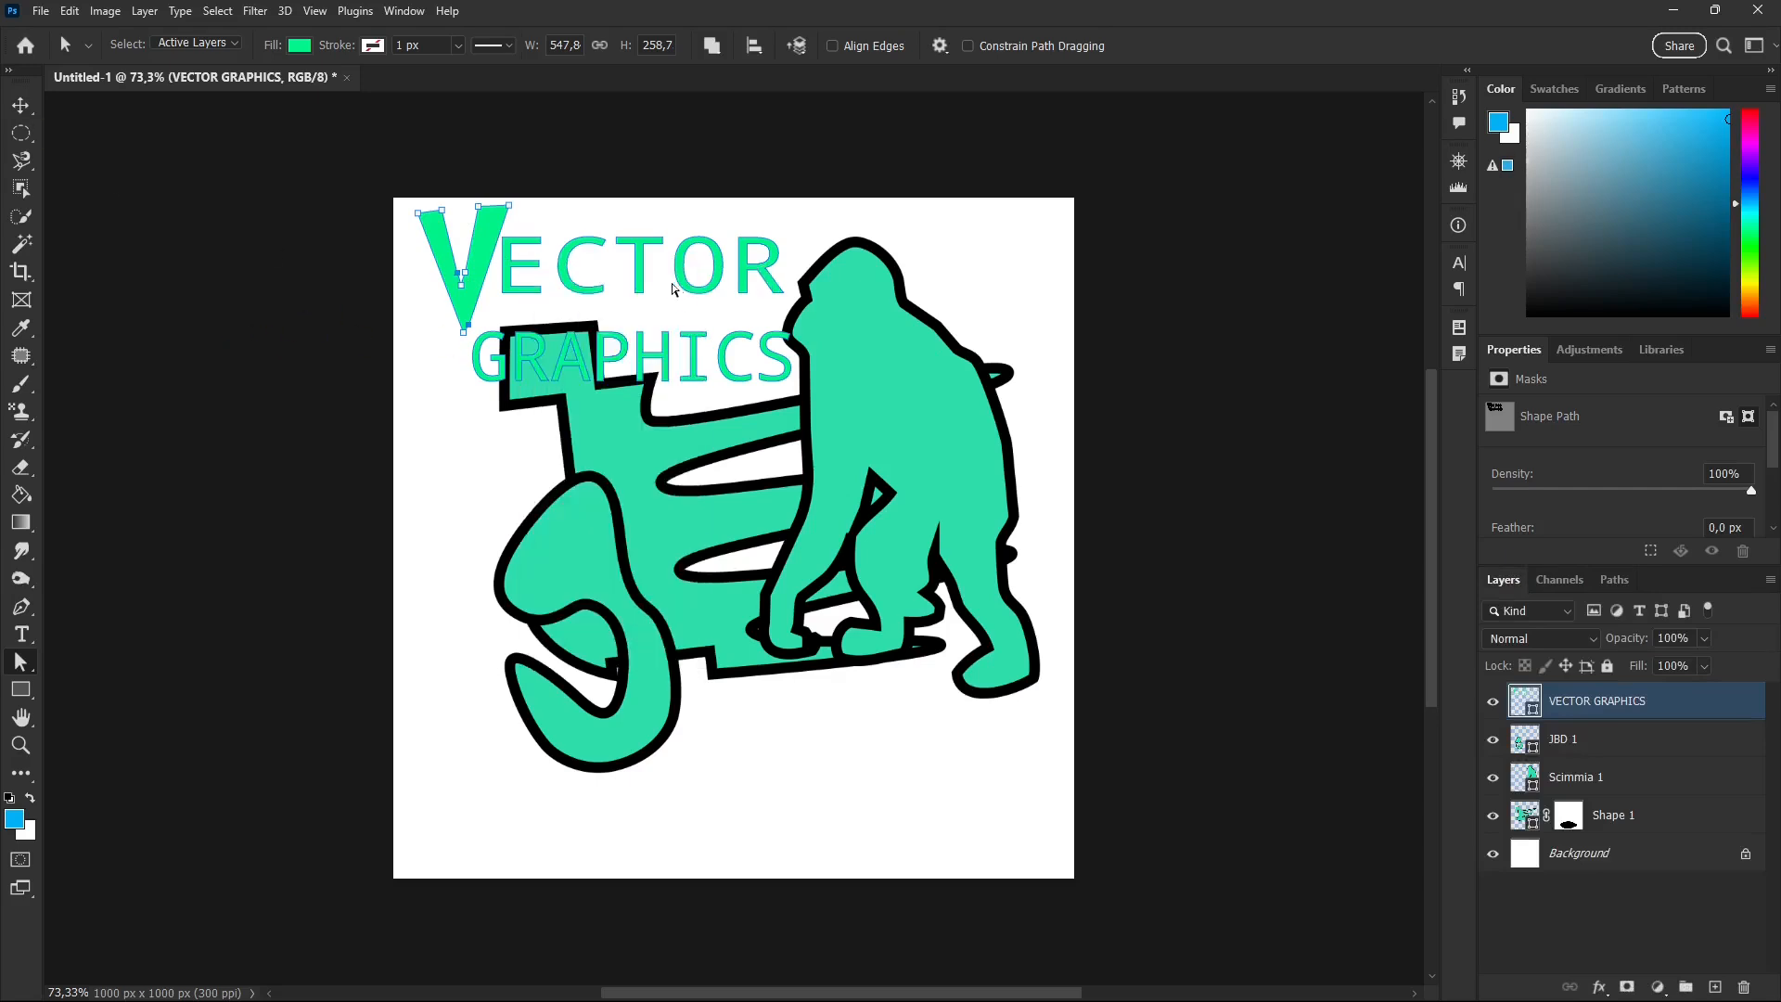
right_click(645, 288)
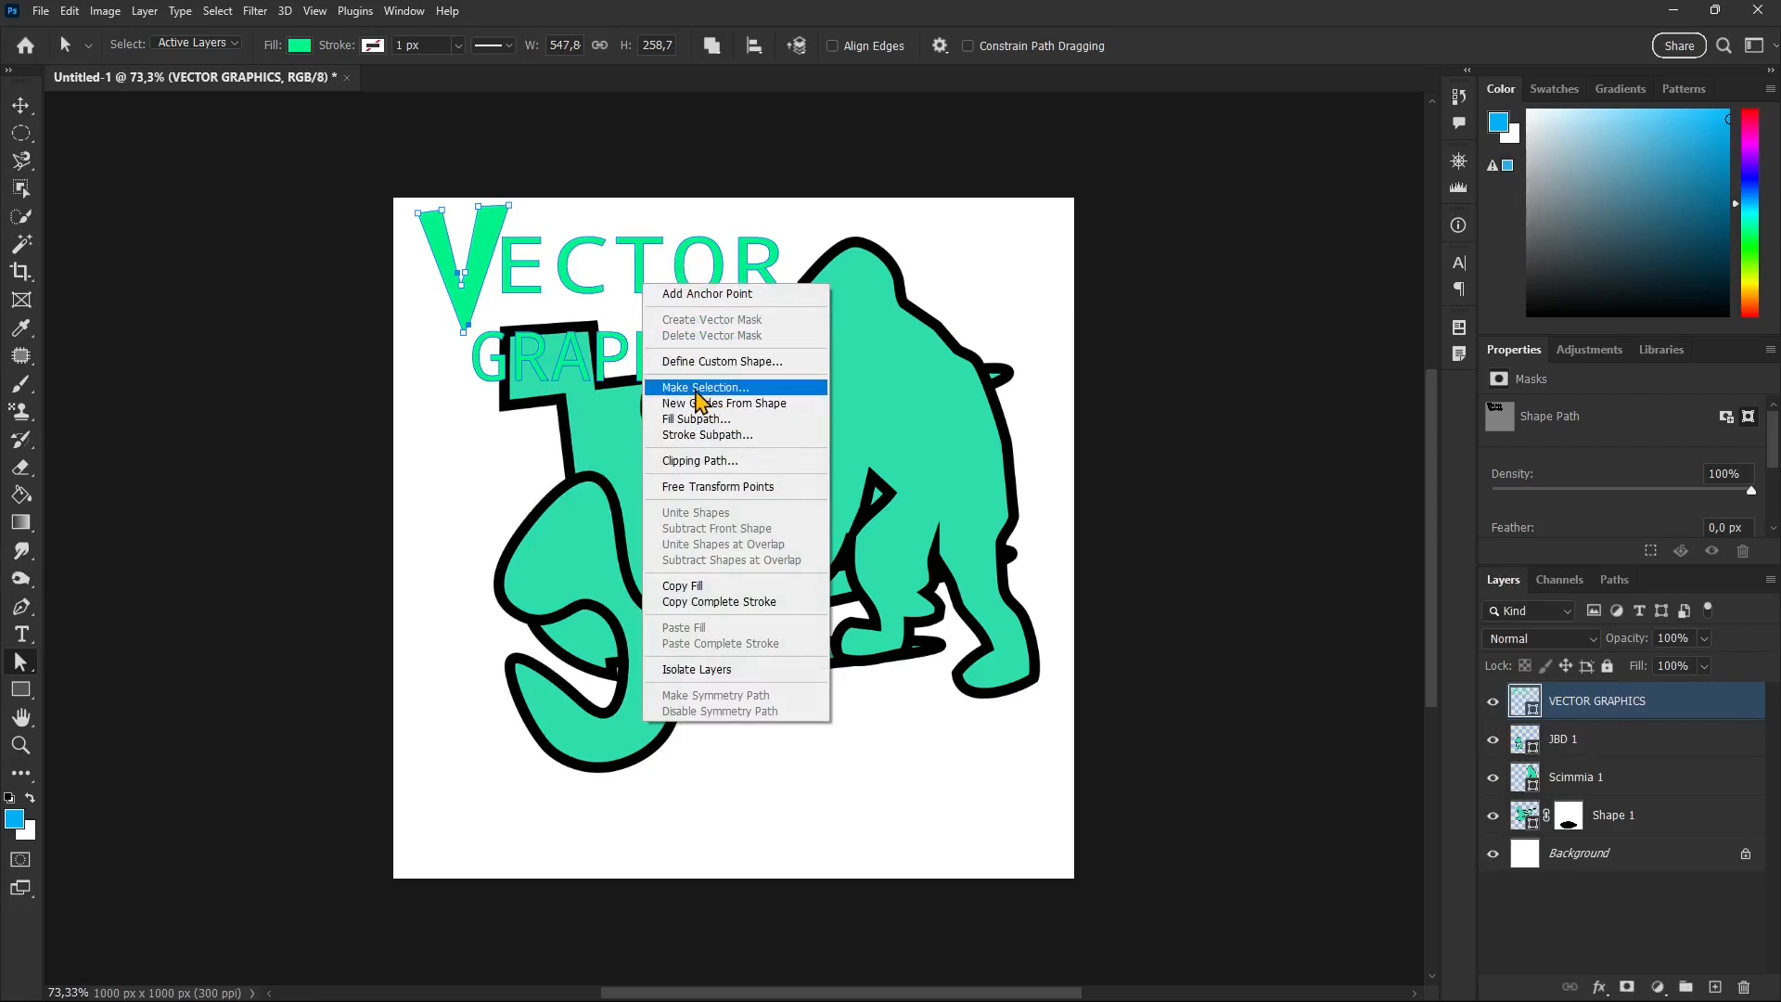
left_click(698, 387)
left_click(972, 276)
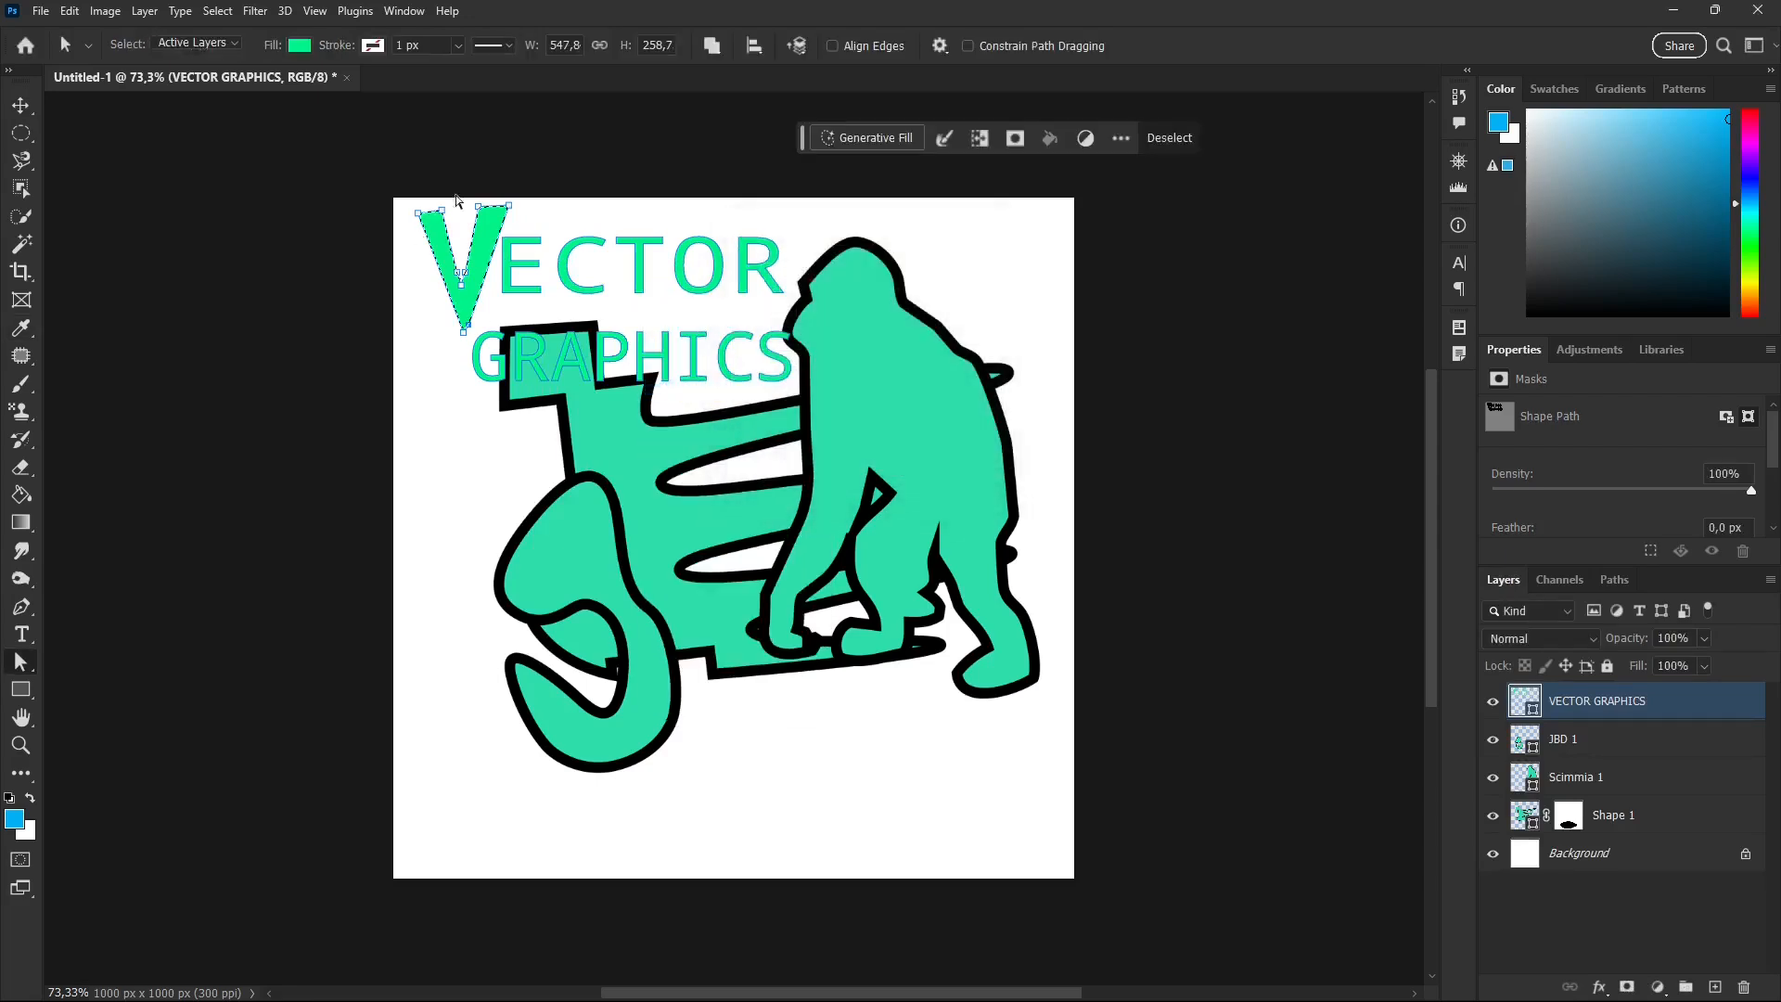
left_click(466, 289)
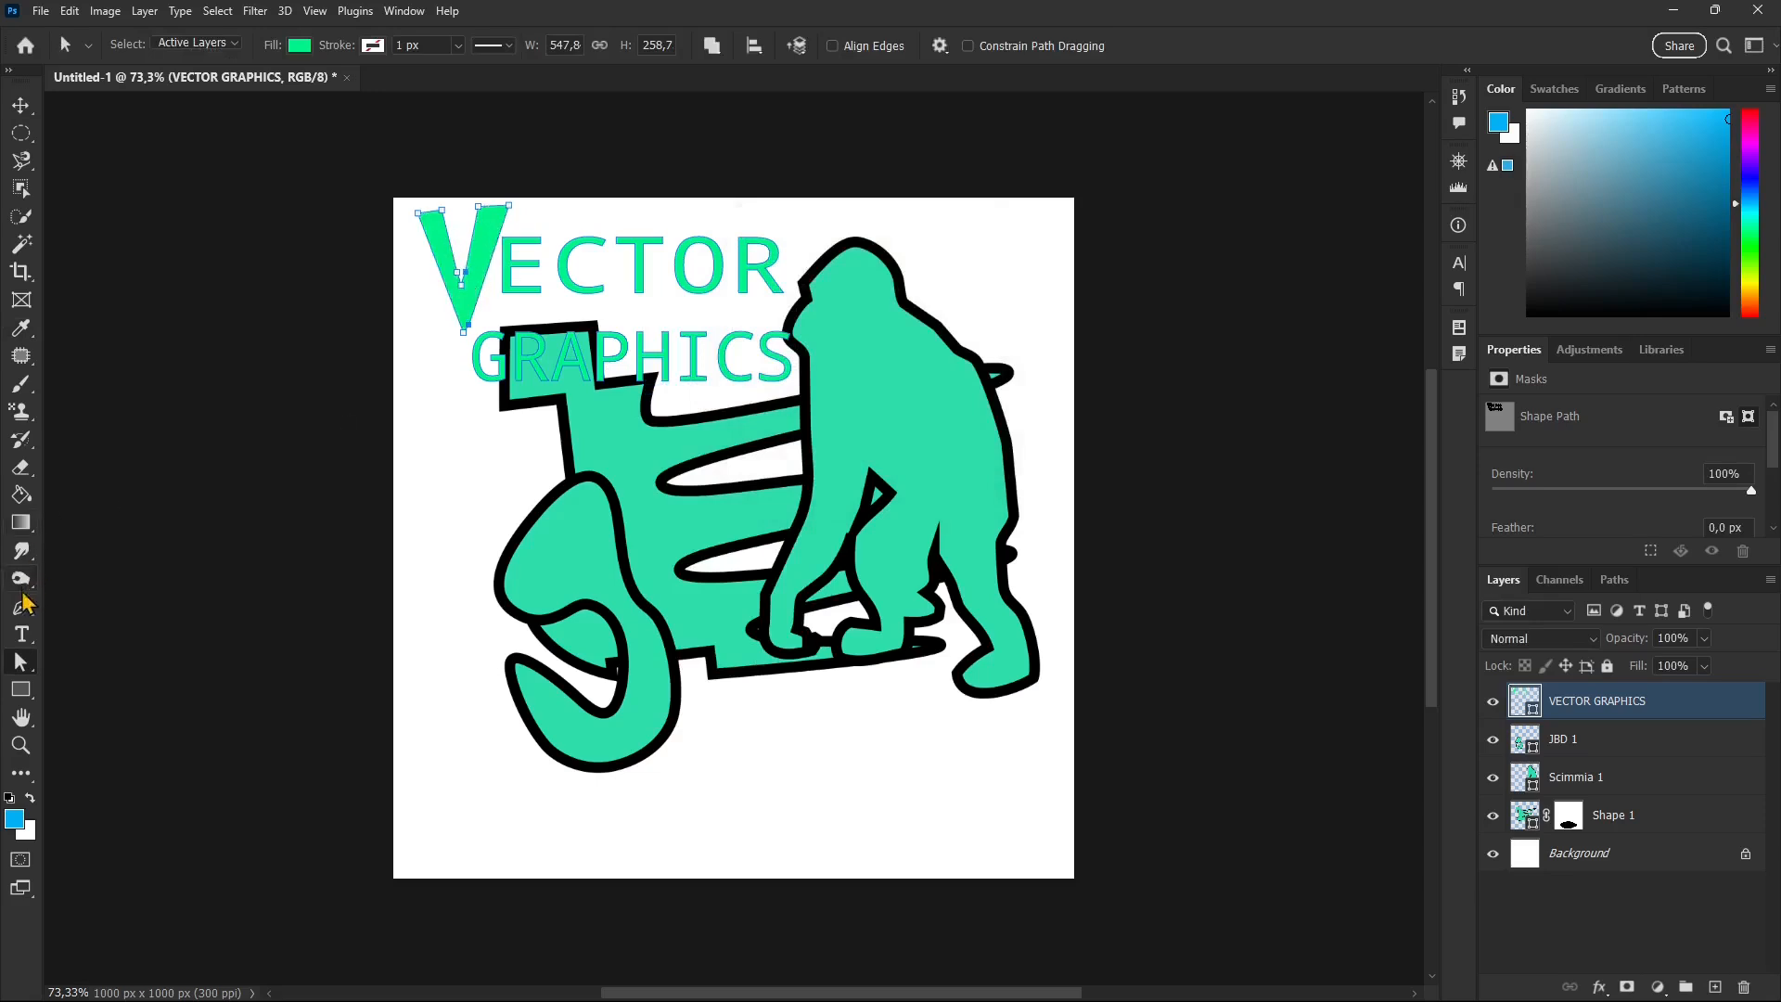
Step: Try making a new anti-aliased selection from all letter paths of VECTOR GRAPHICS using the Path Selection tool
right_click(29, 665)
left_click(119, 683)
left_click_drag(382, 188, 879, 461)
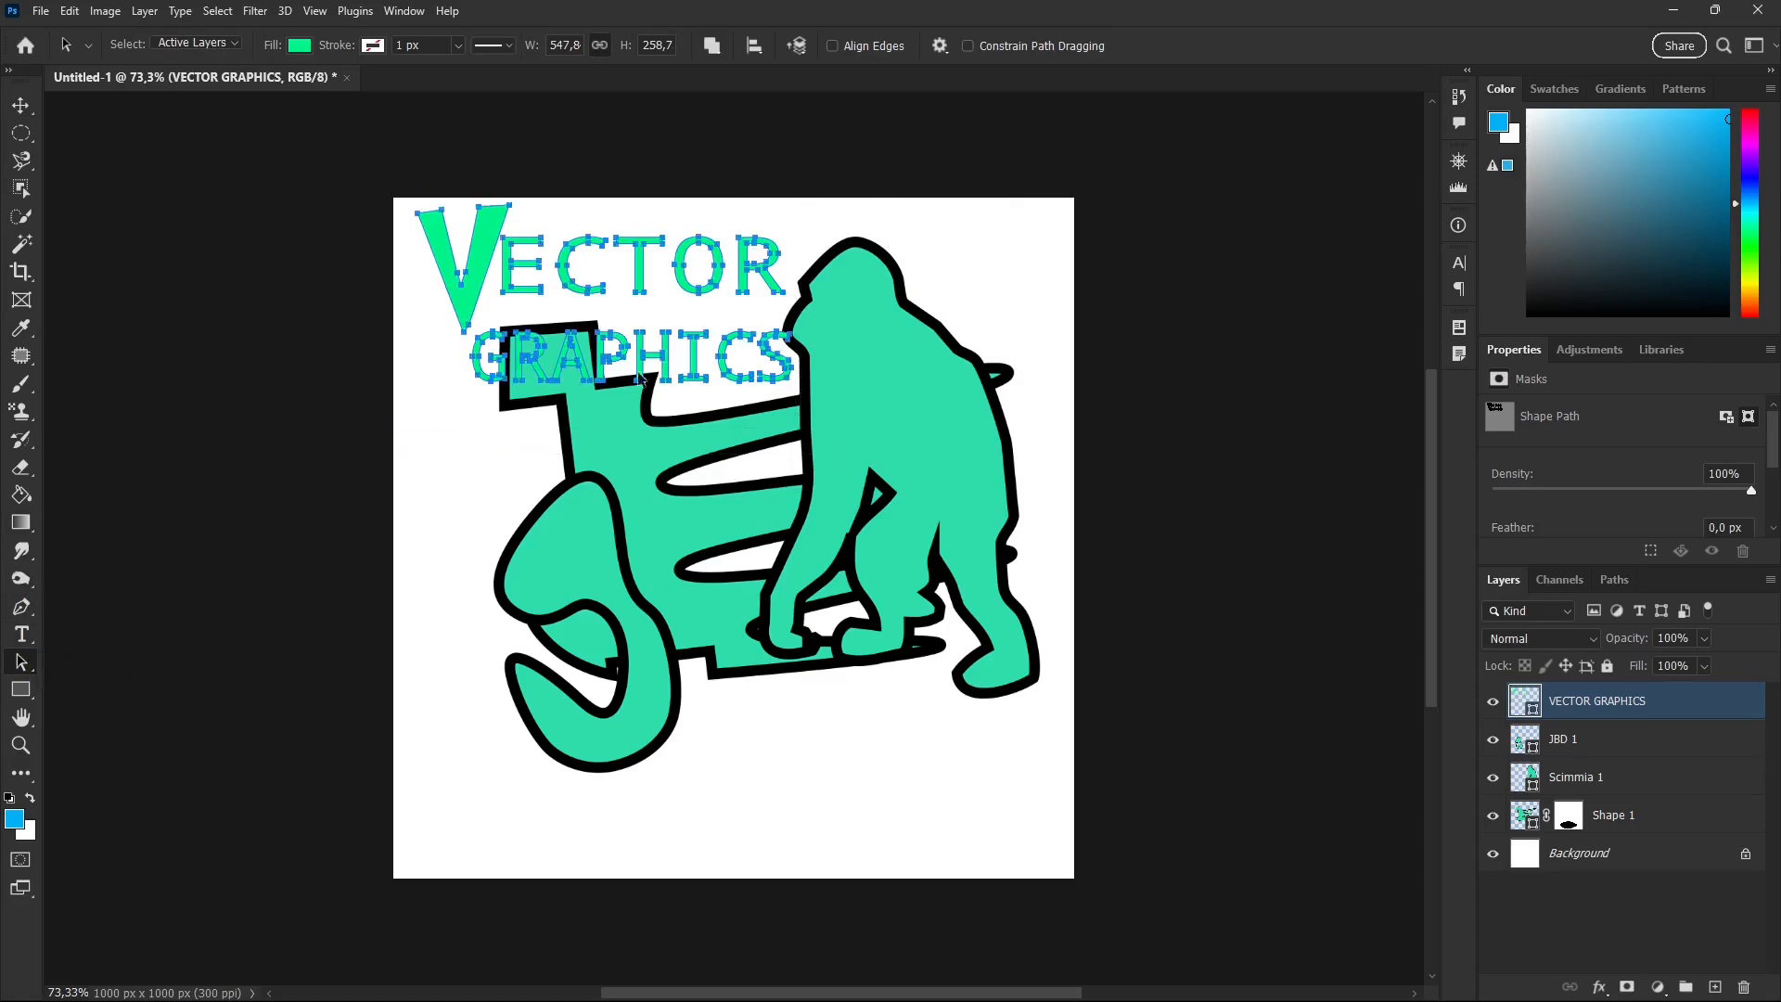
right_click(572, 285)
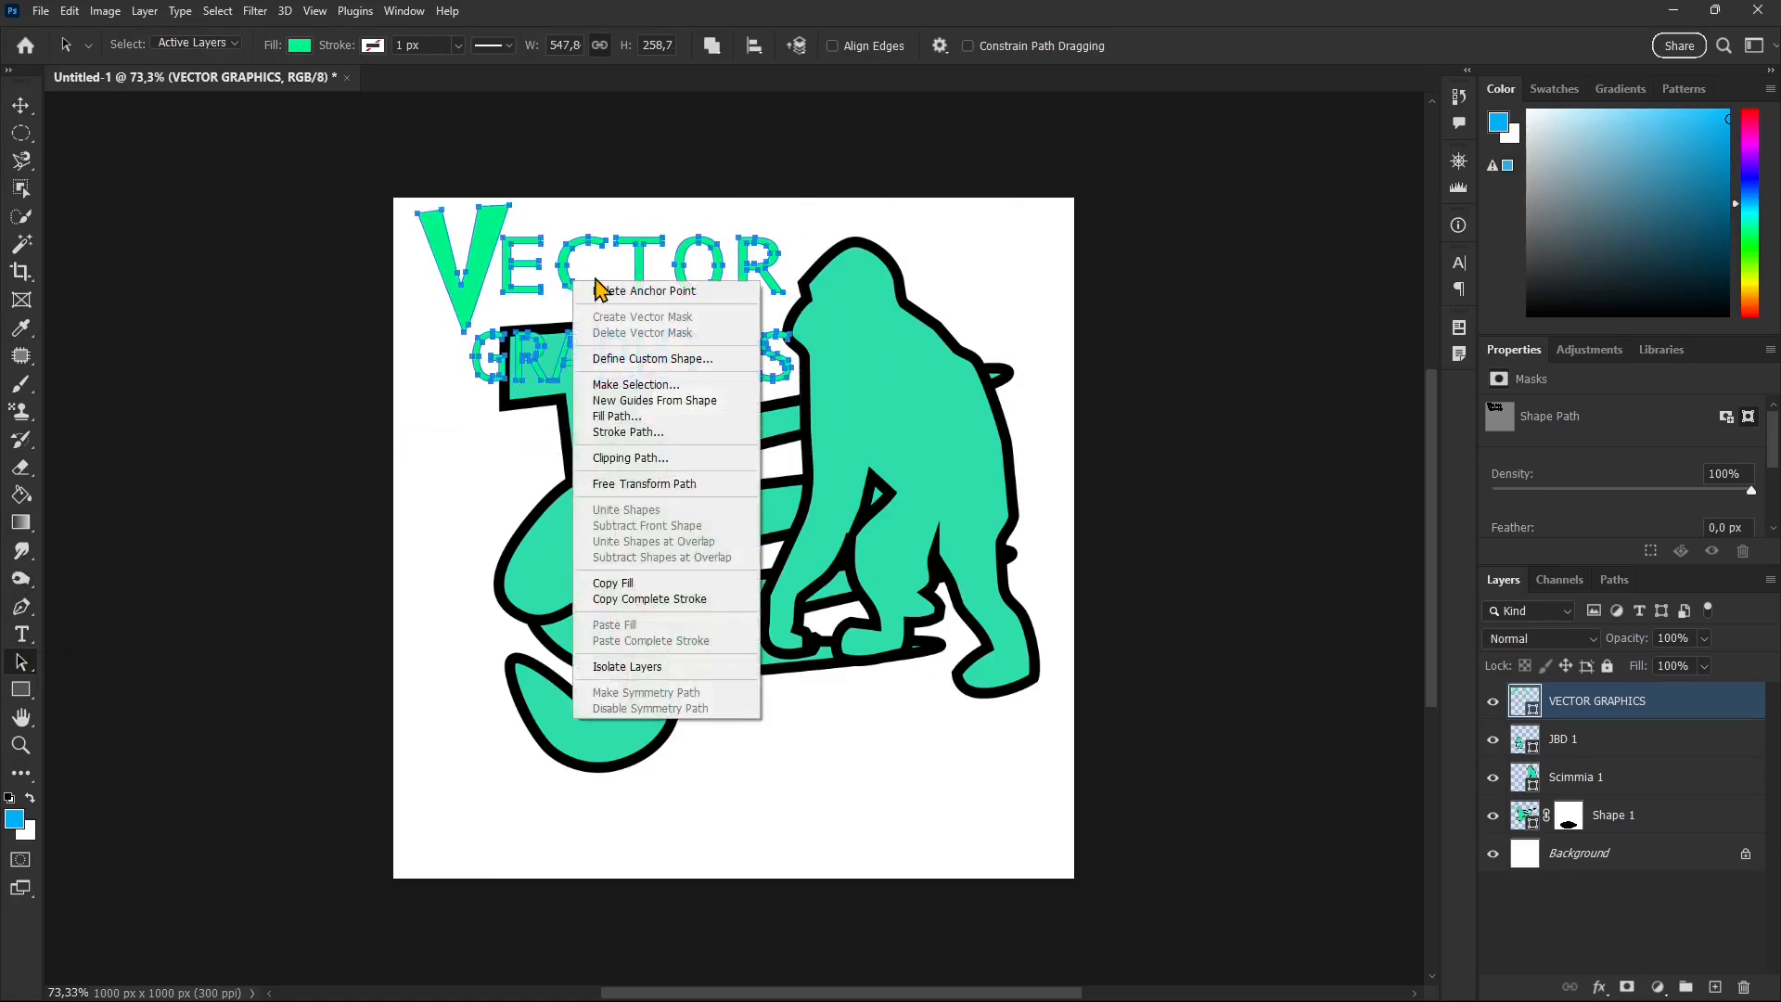
left_click(610, 380)
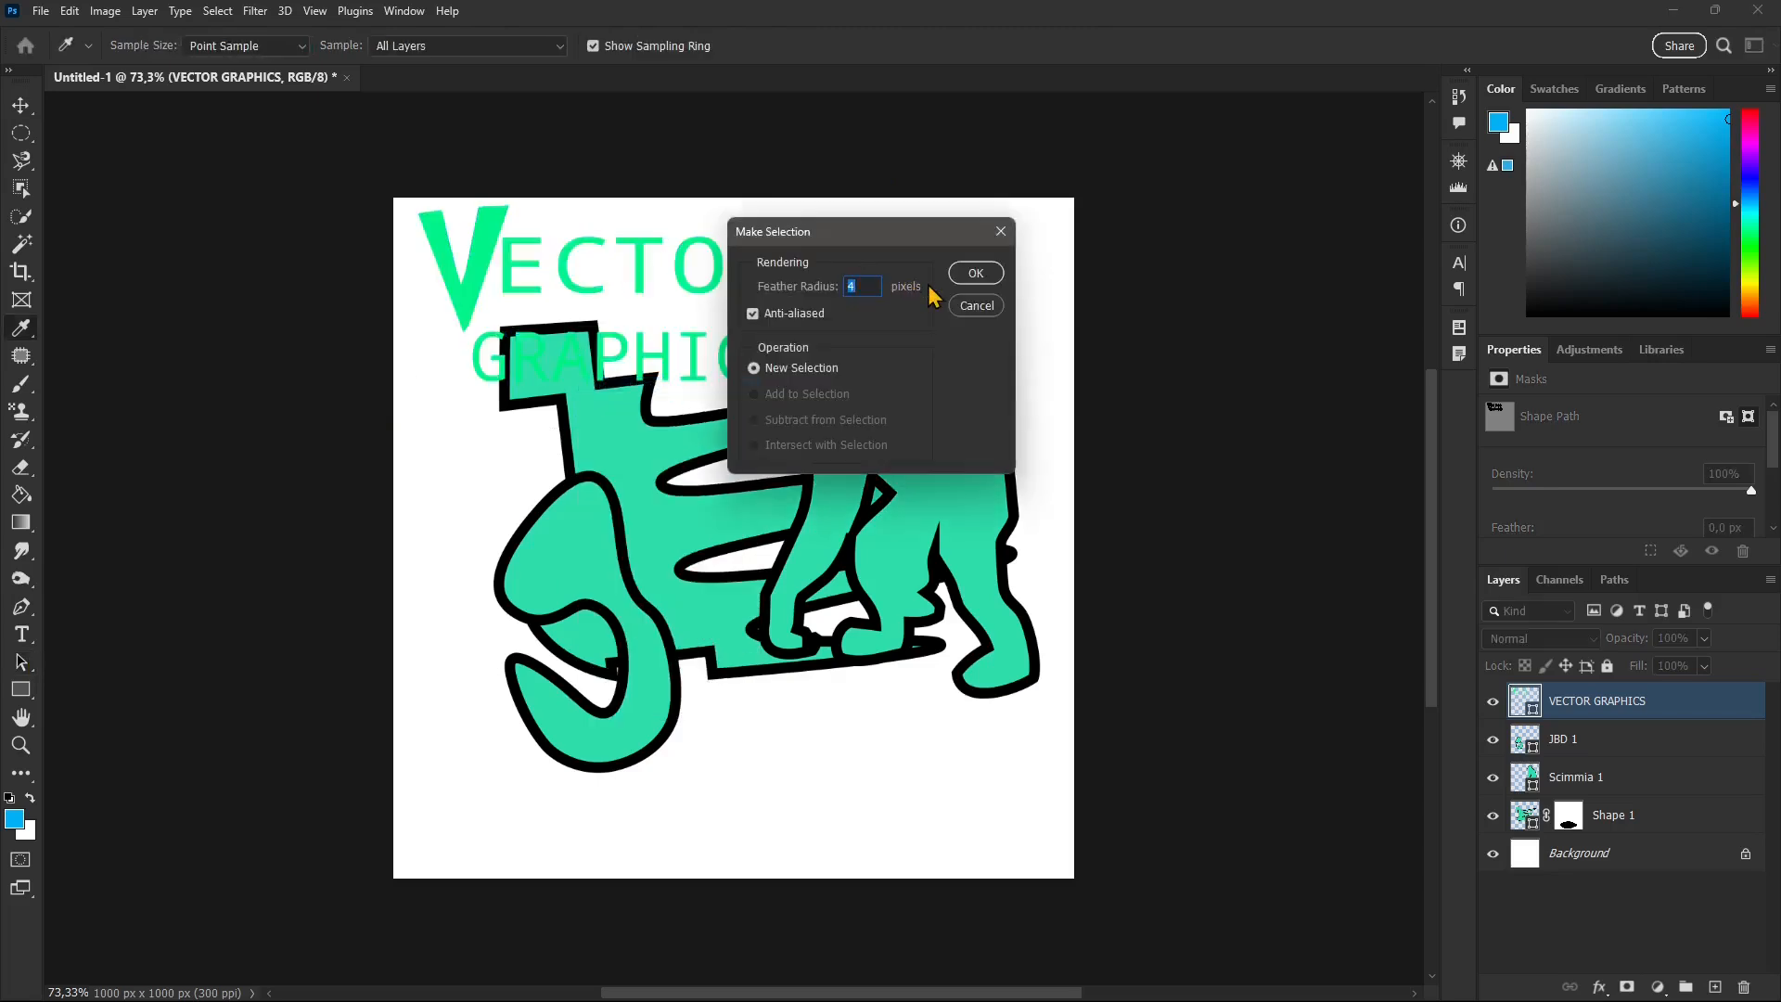
left_click(975, 274)
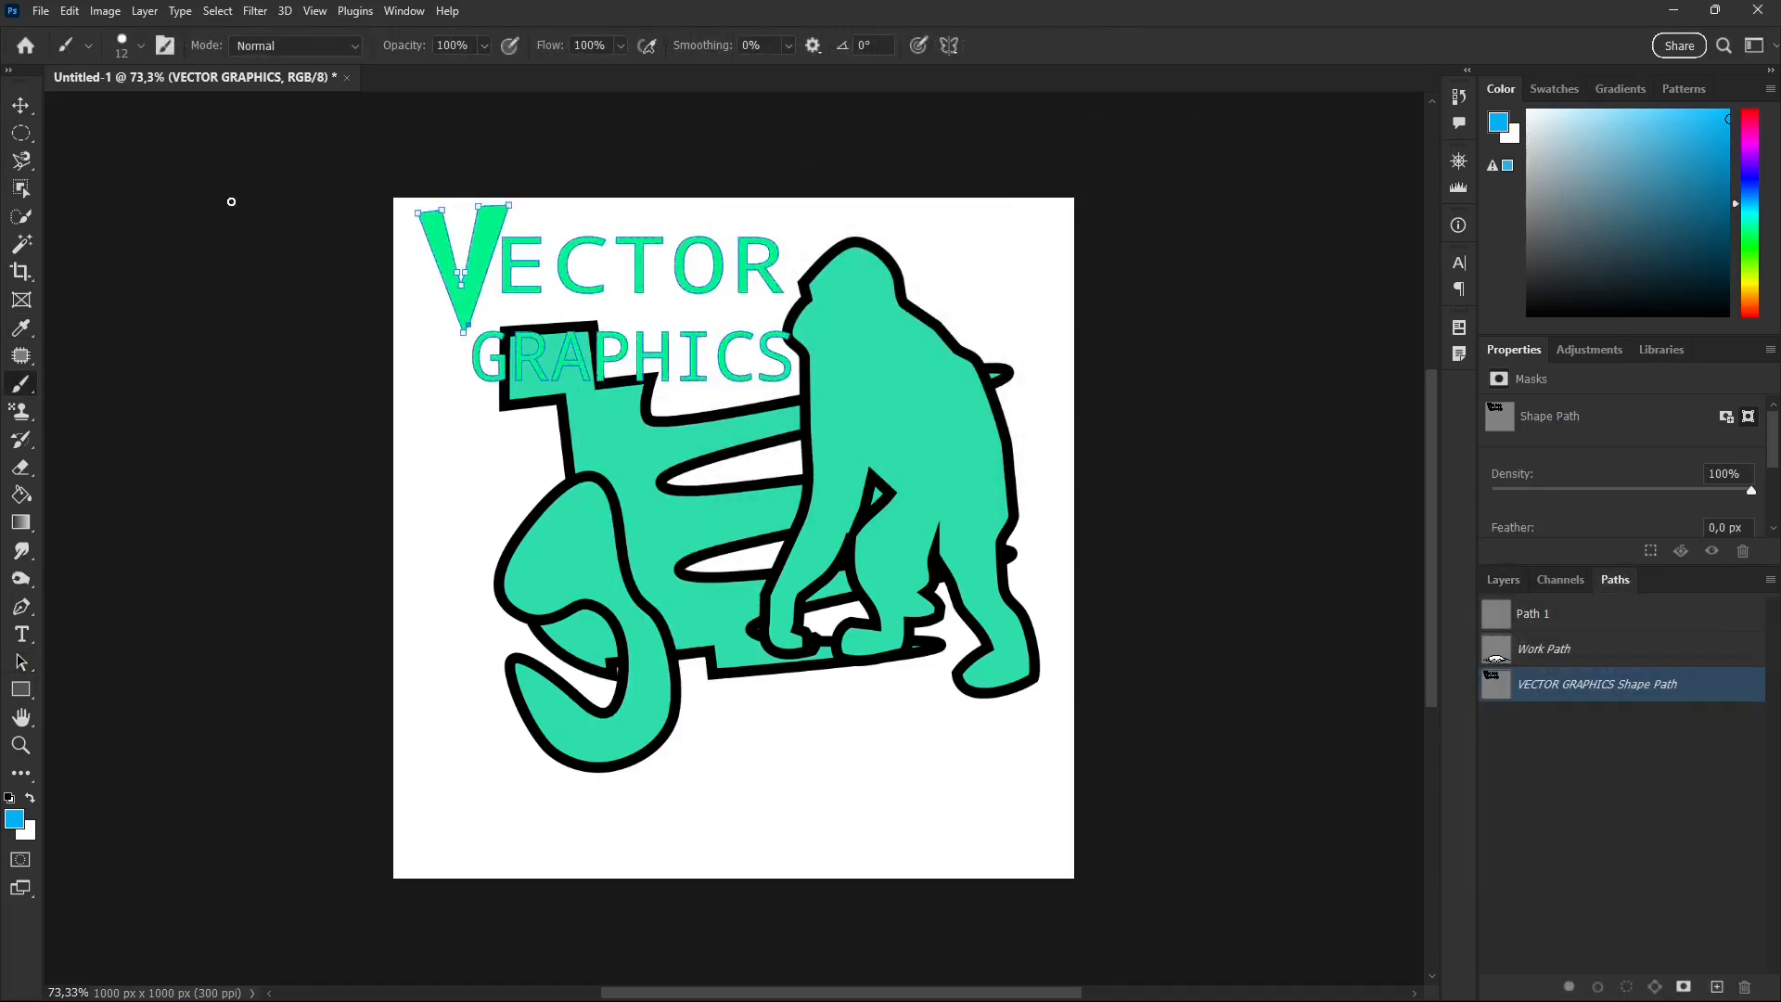
Step: Open the layer style settings of VECTOR GRAPHICS and preview Color Overlay and Gradient Overlay, switching each one off again
left_click(1503, 579)
key("v")
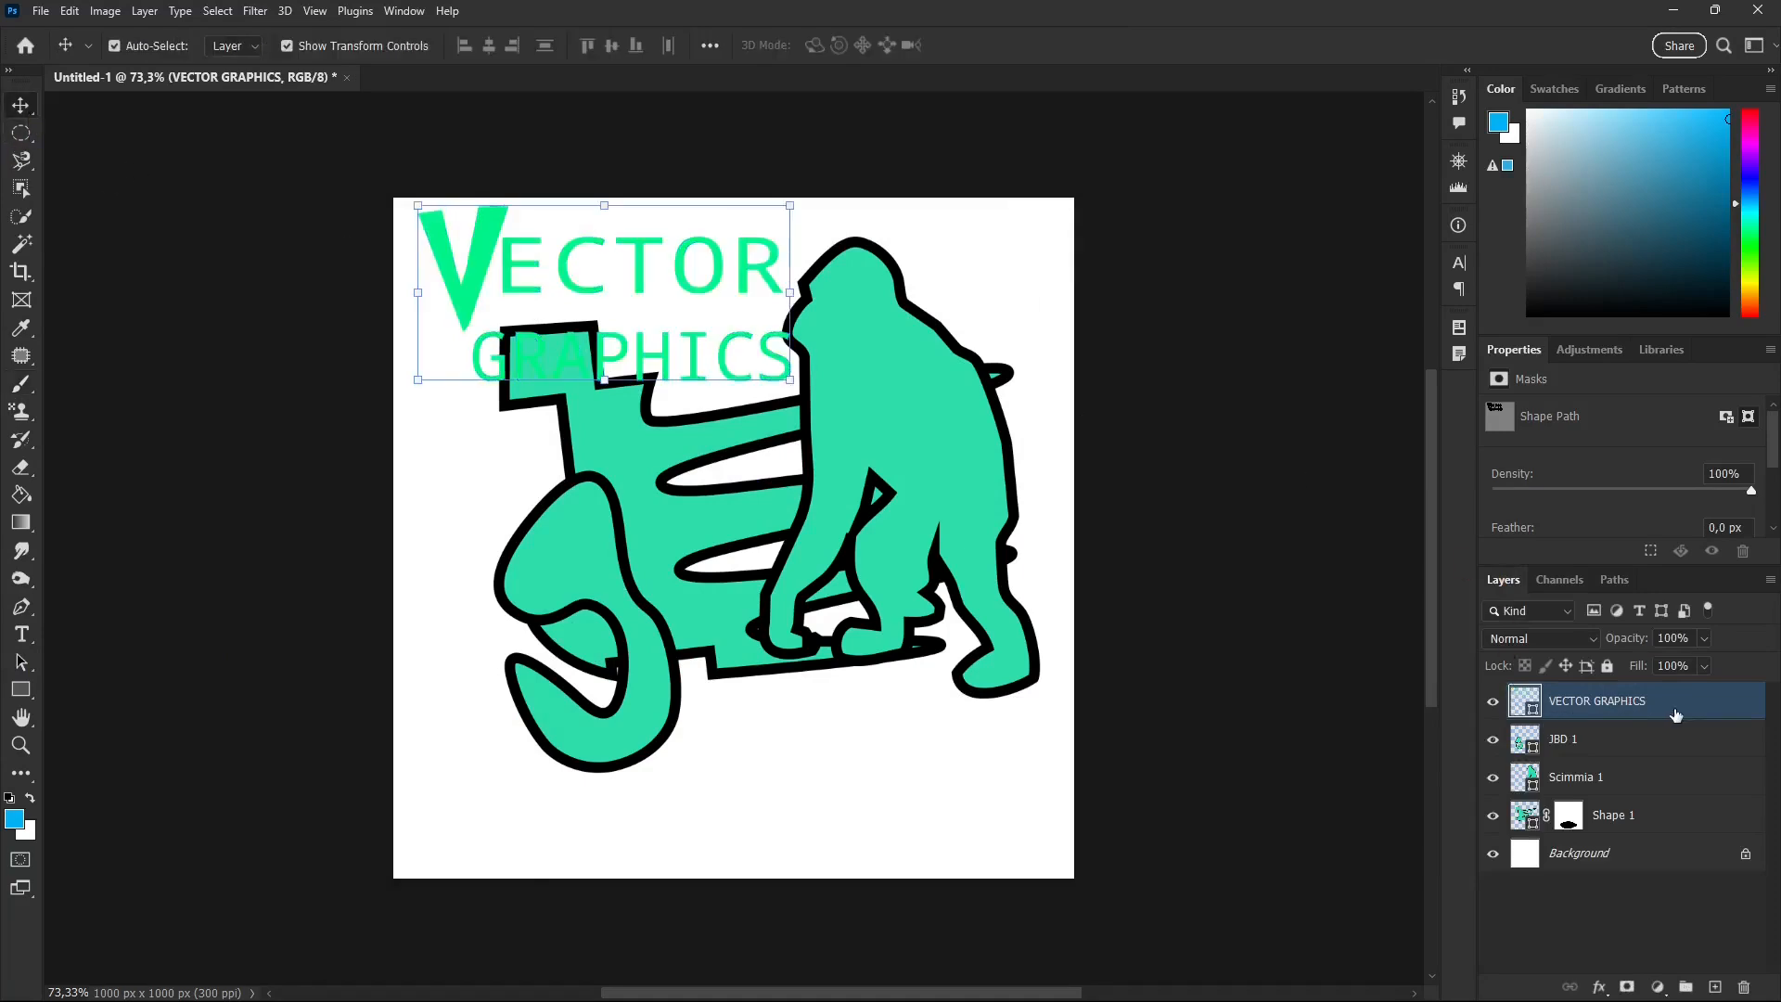
double_click(1675, 715)
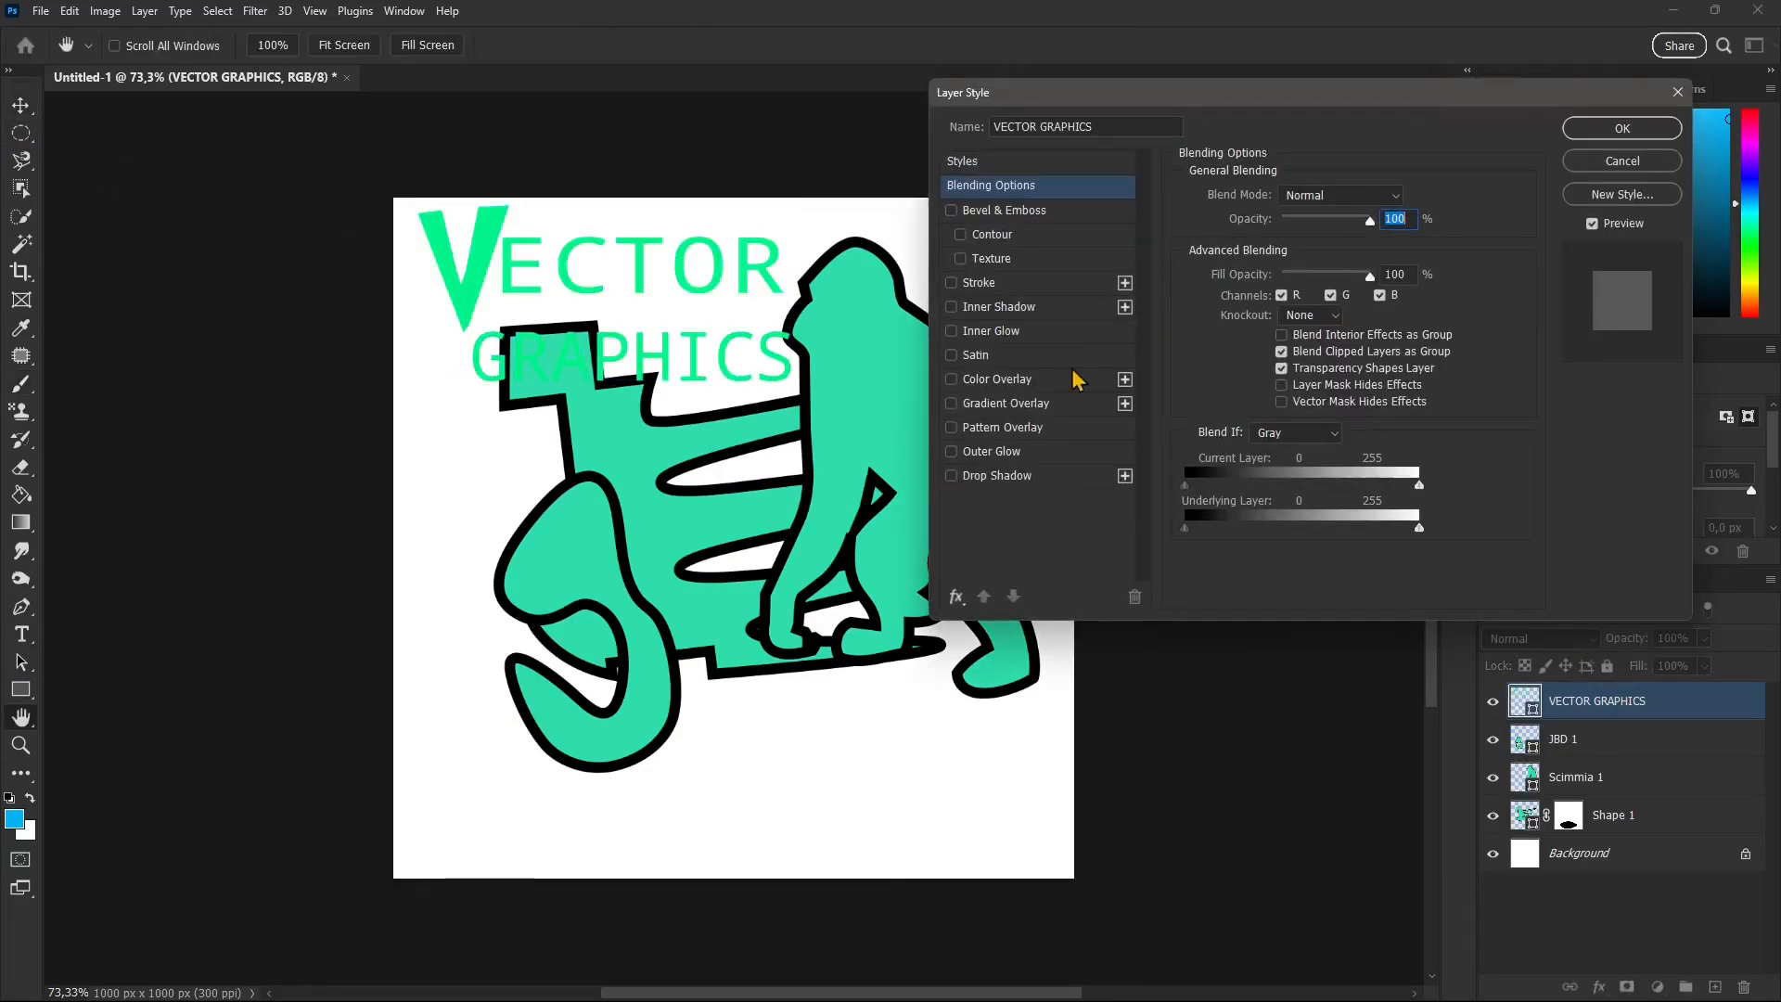
left_click(952, 379)
left_click(952, 379)
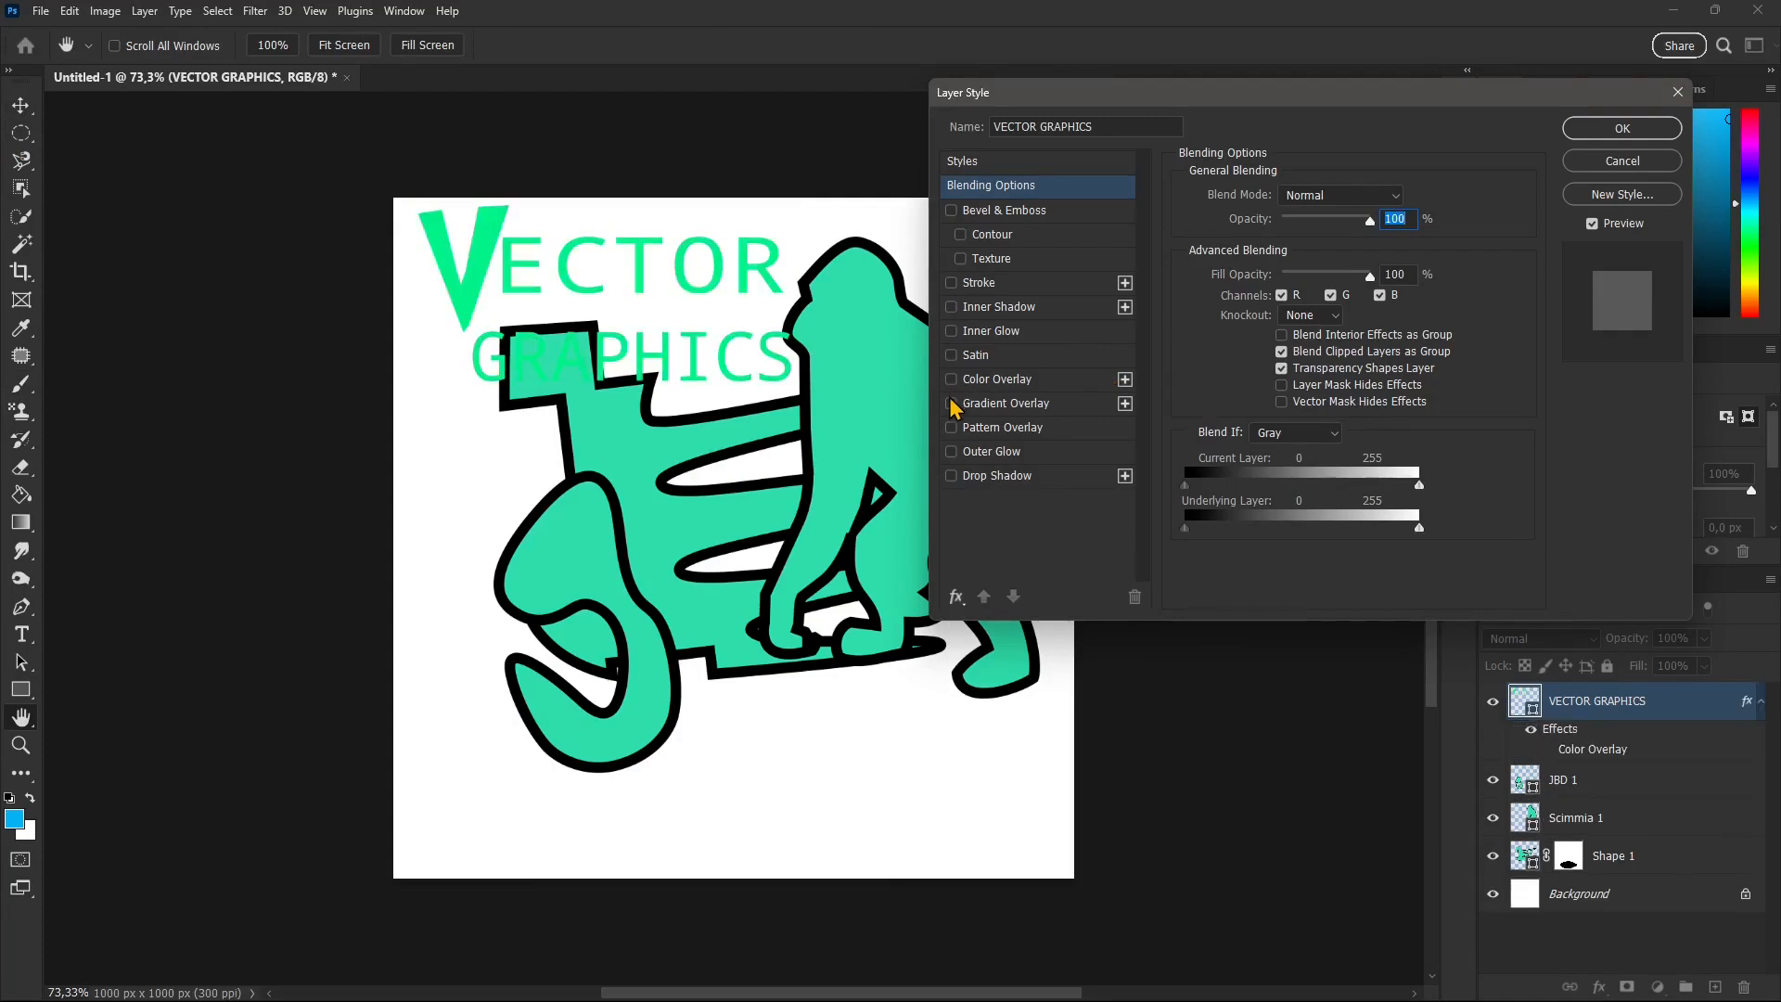
left_click(951, 404)
left_click(951, 403)
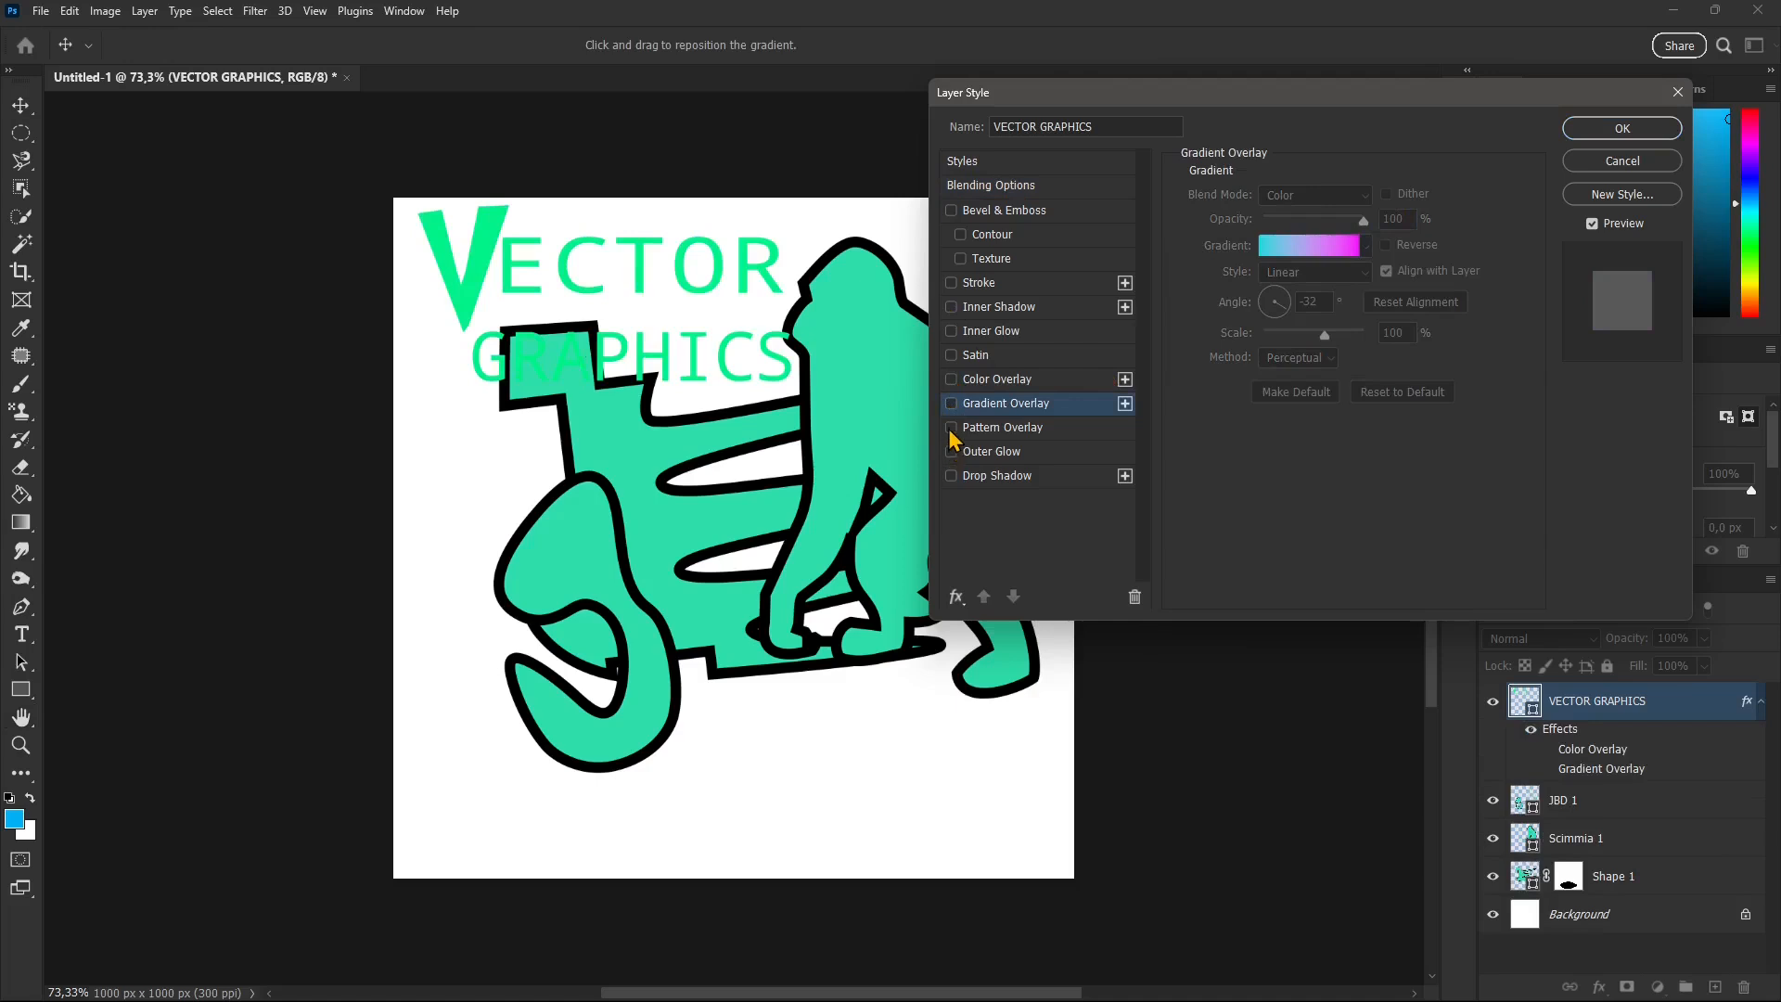
Step: Enable a Color Overlay on VECTOR GRAPHICS with the green 2edda9 sampled from the artwork and the Normal blend mode
left_click(952, 379)
left_click(1067, 380)
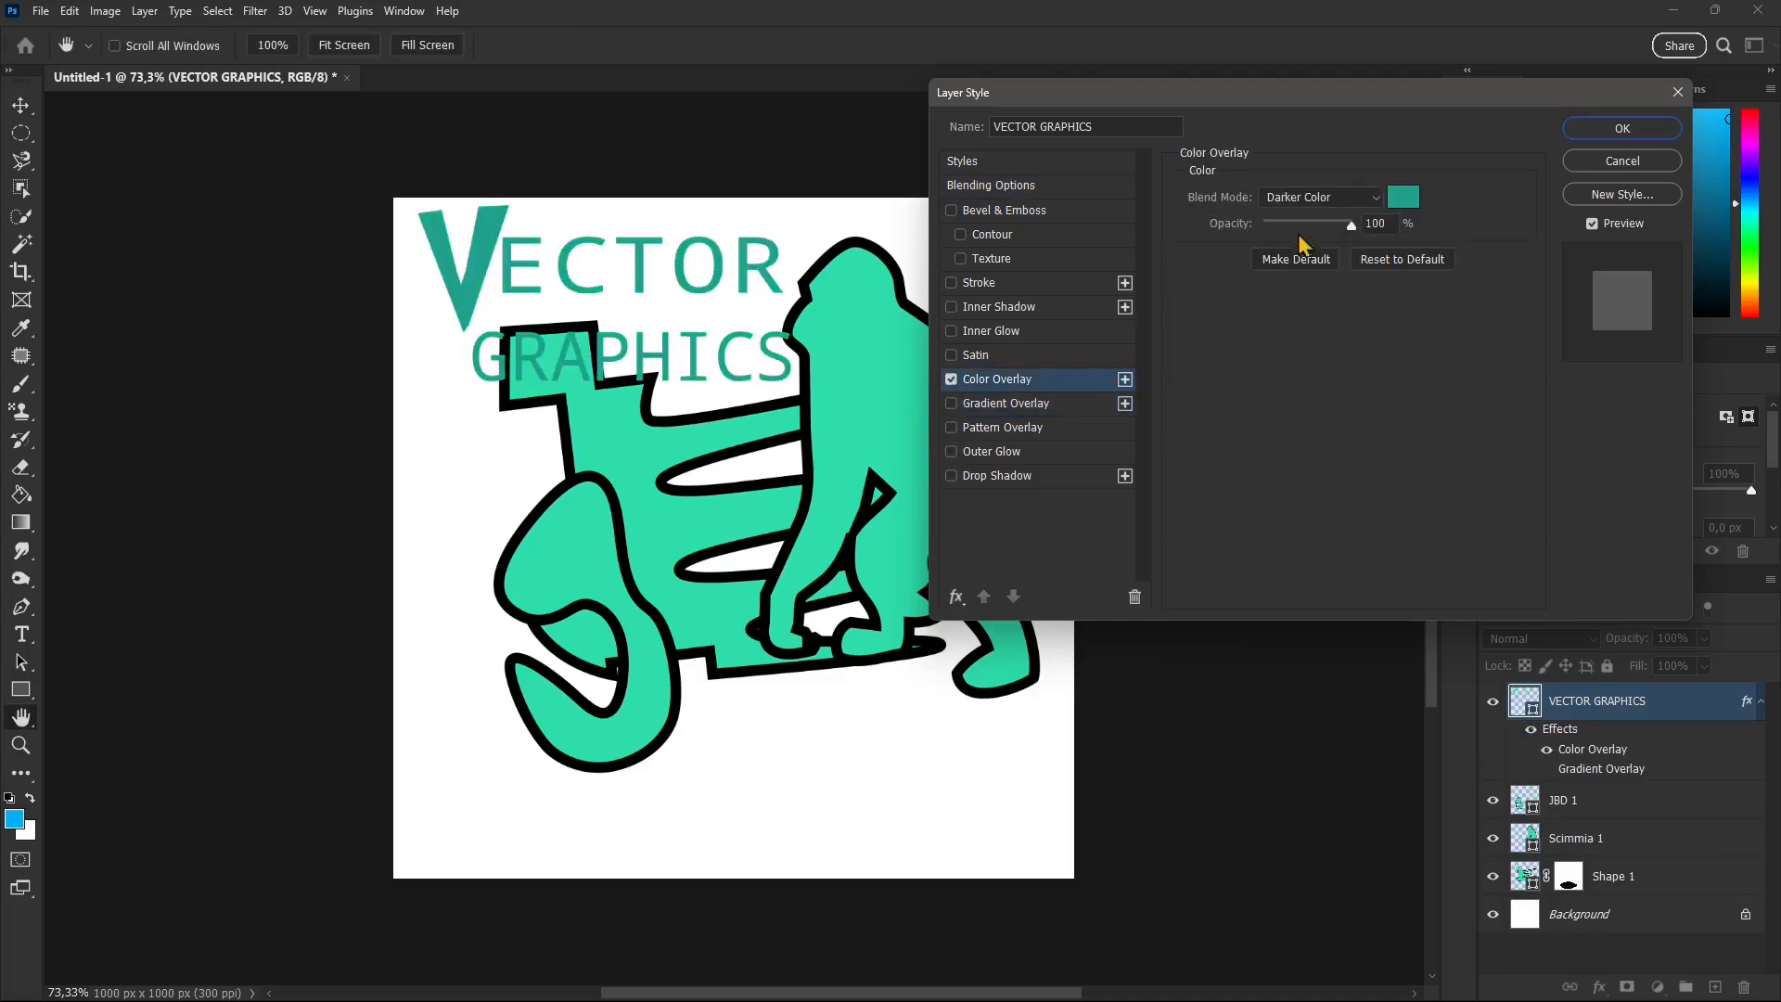
left_click(1403, 199)
left_click(703, 434)
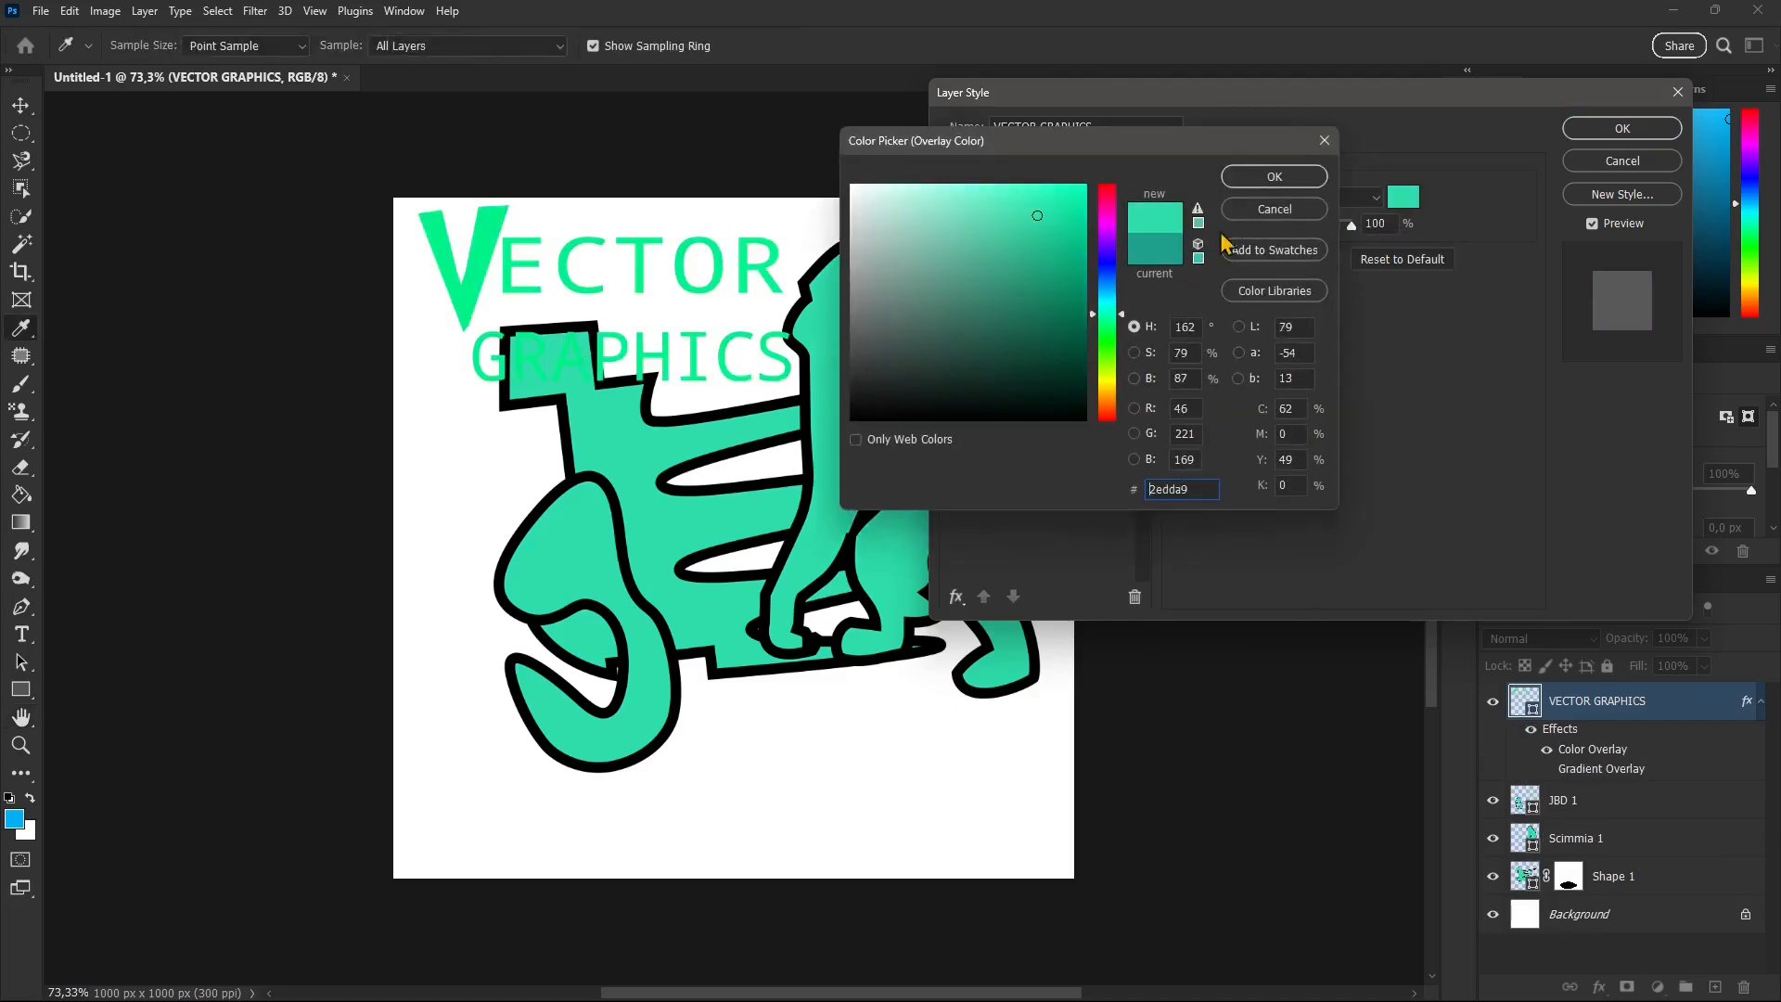
left_click(1272, 176)
left_click(1322, 197)
left_click(1289, 213)
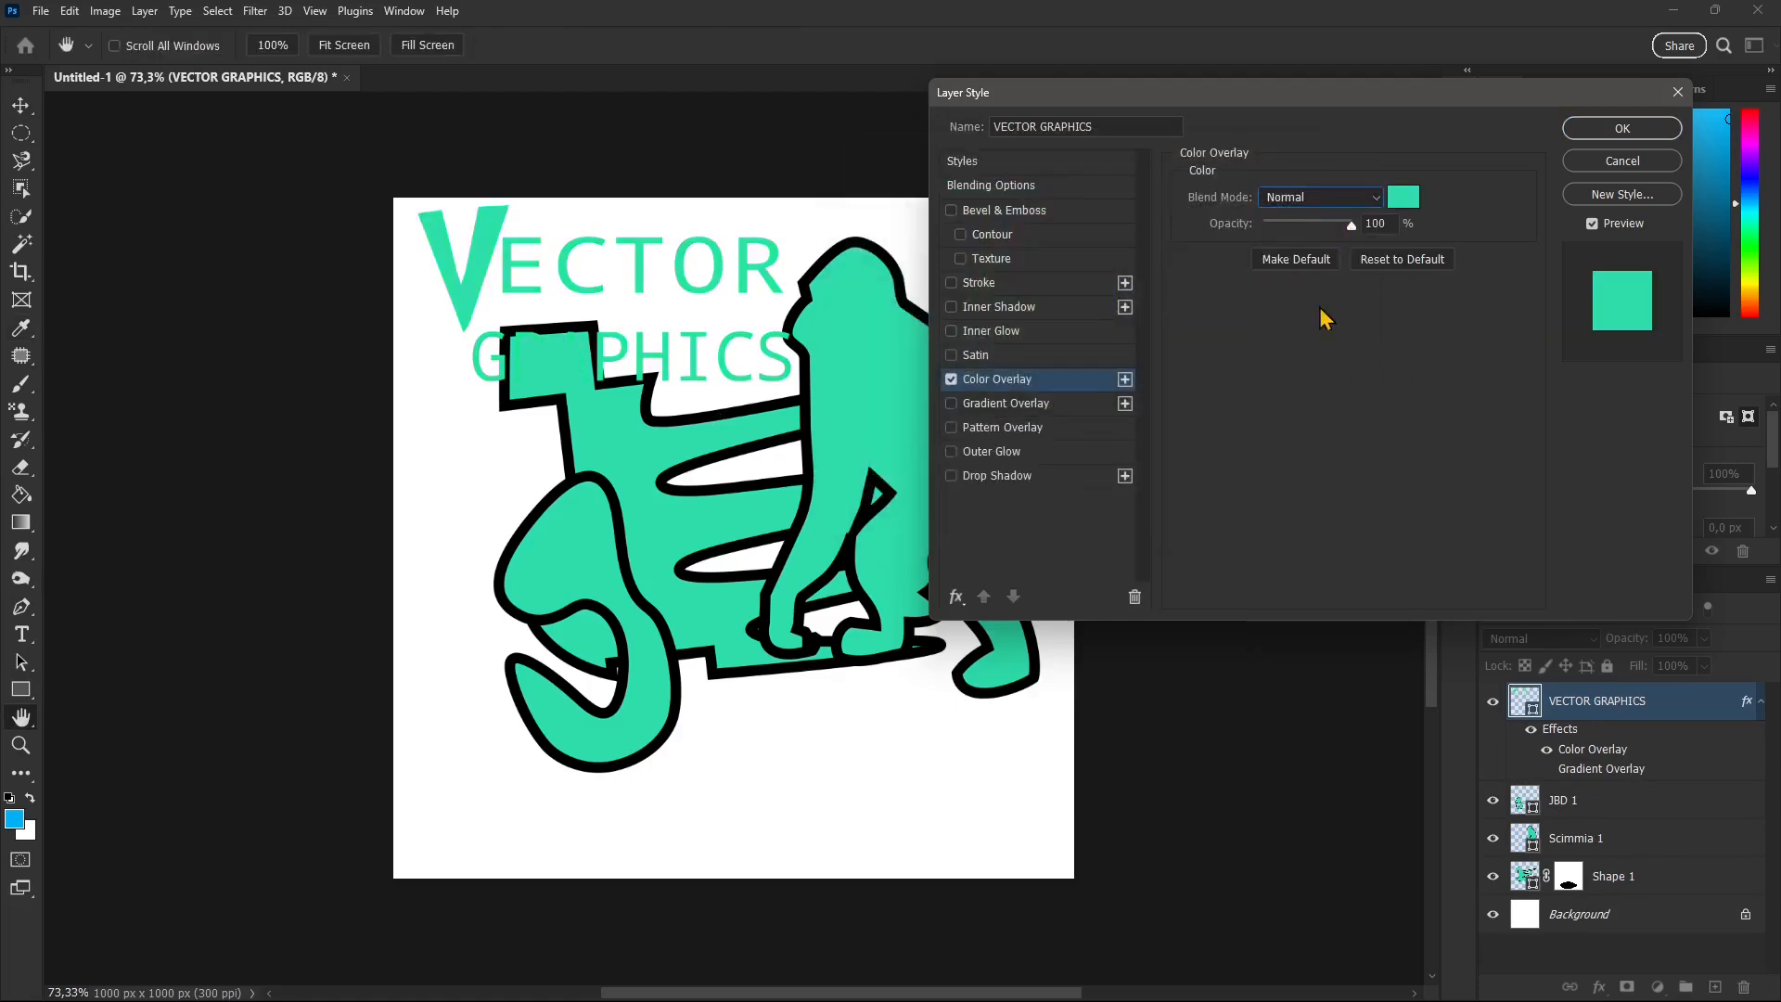
Step: Add an outside Stroke of 16 px to VECTOR GRAPHICS in black sampled from the artwork outline, and apply the layer style
left_click(952, 283)
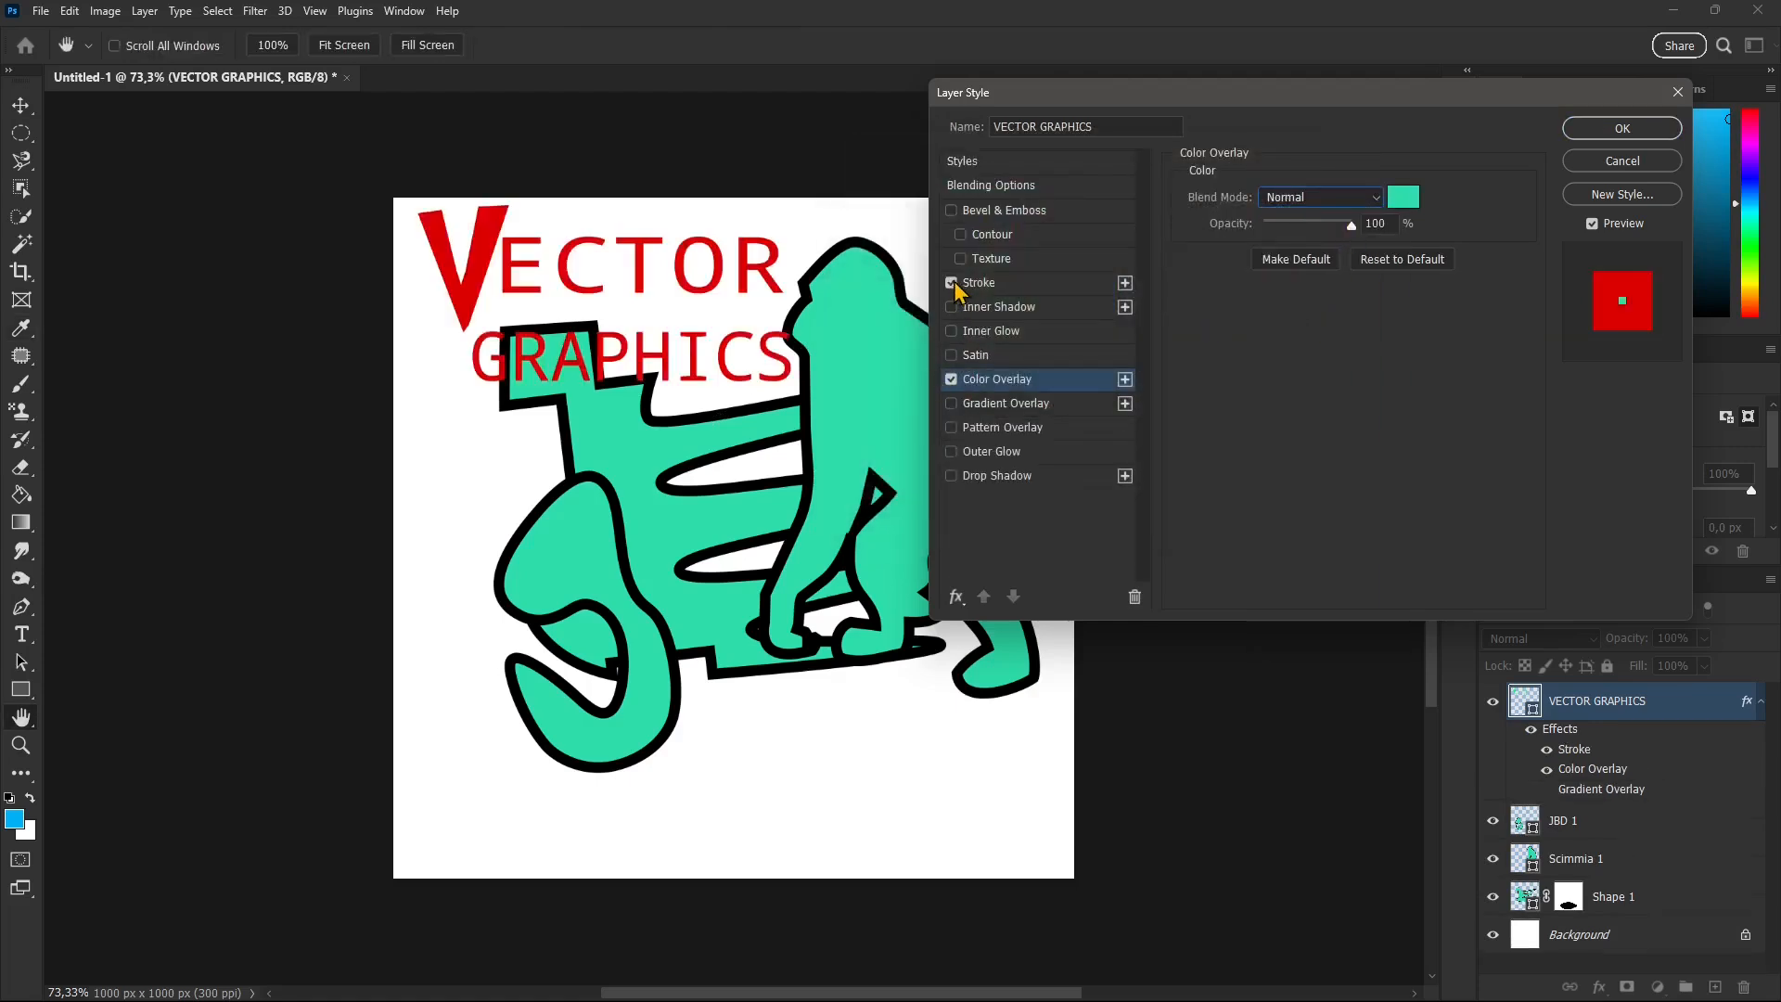
left_click(1035, 287)
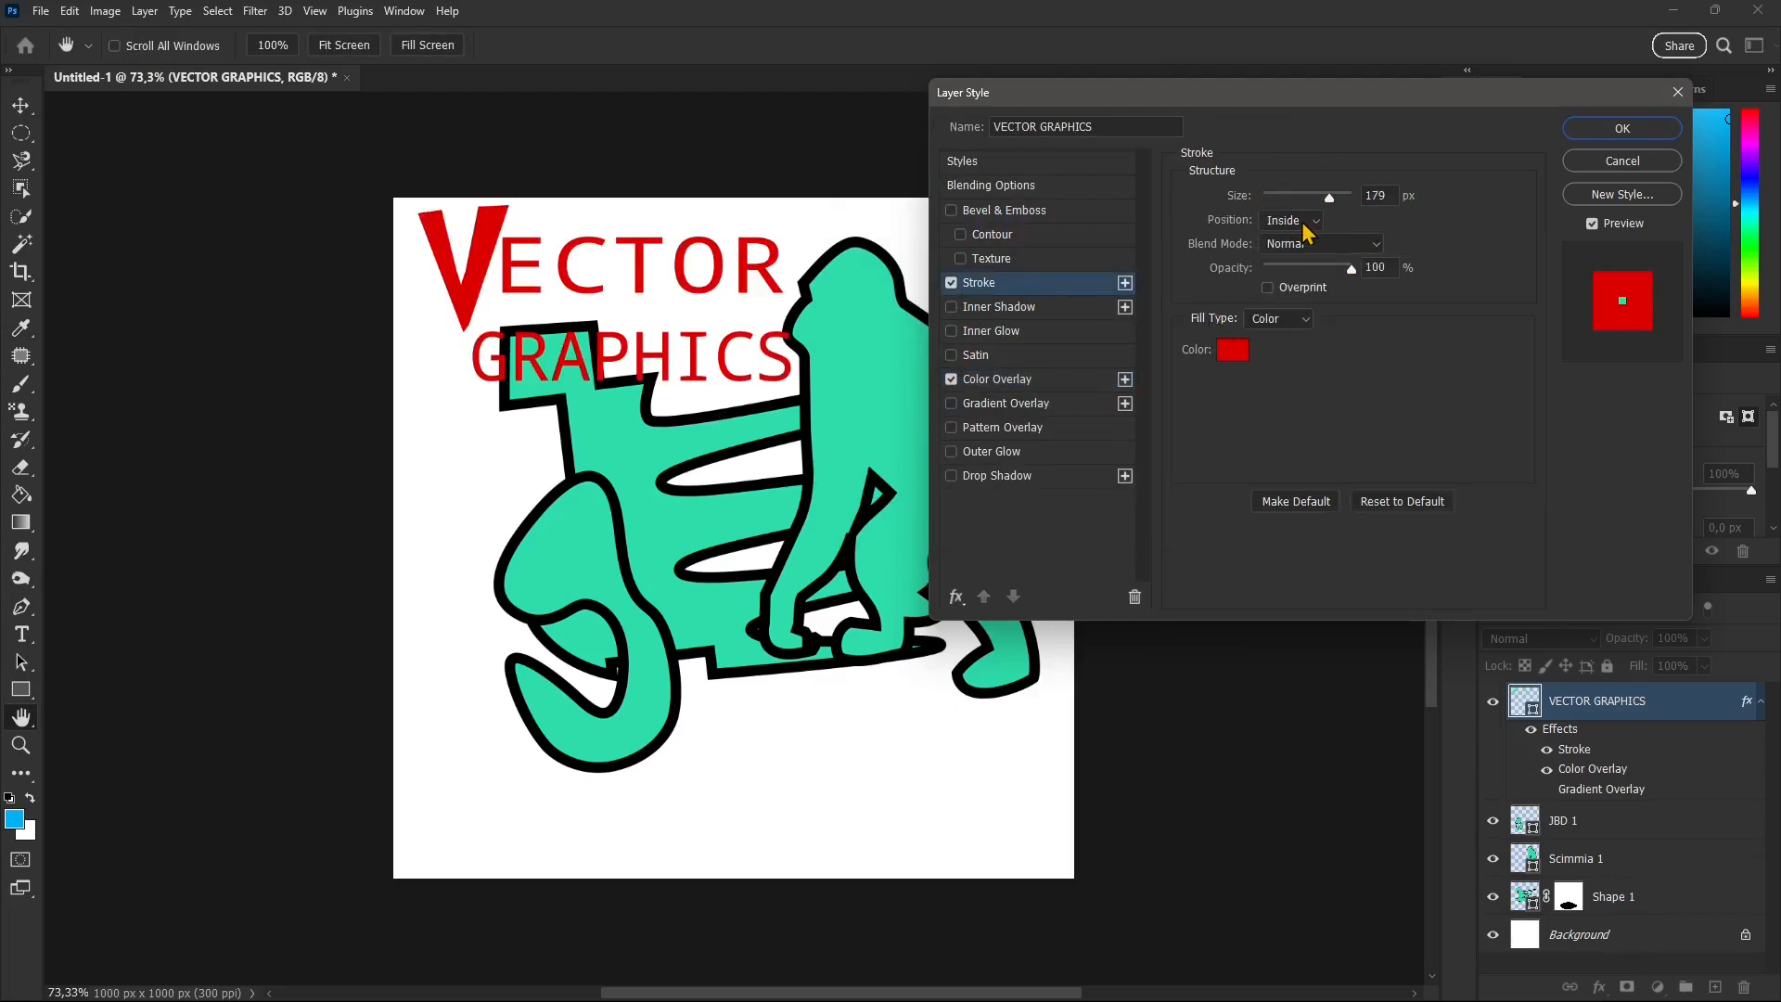
left_click(1291, 220)
left_click(1290, 233)
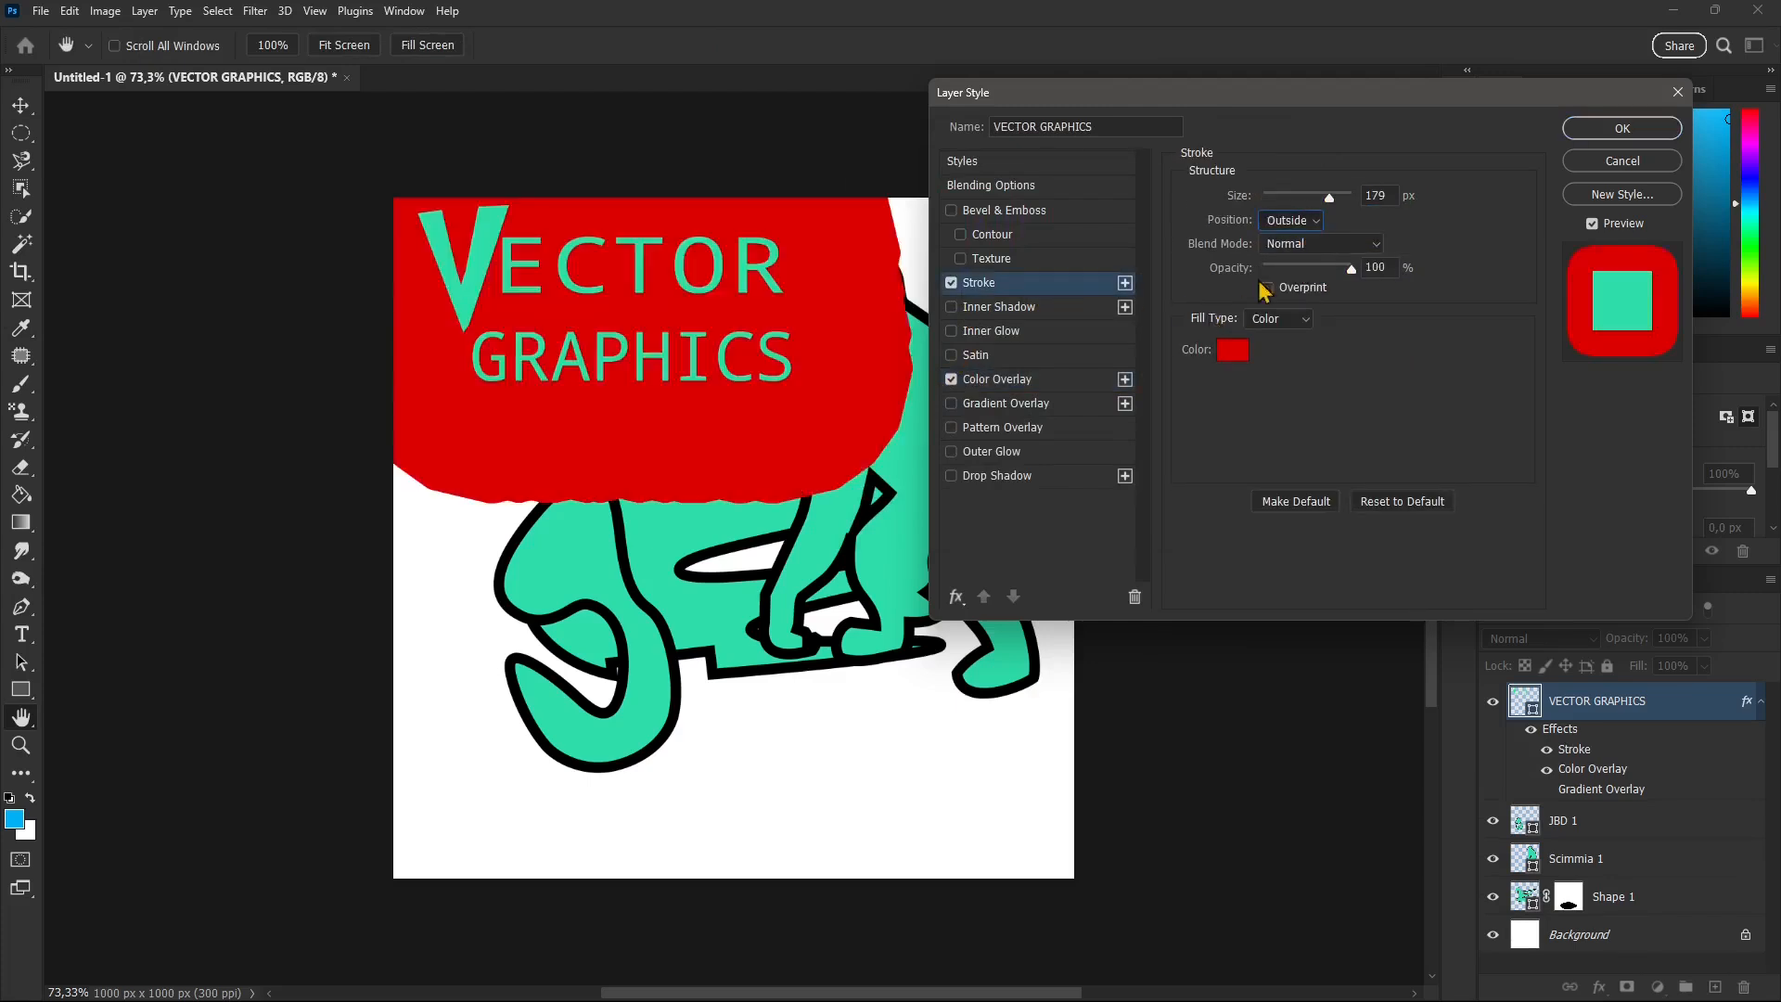
left_click(1231, 350)
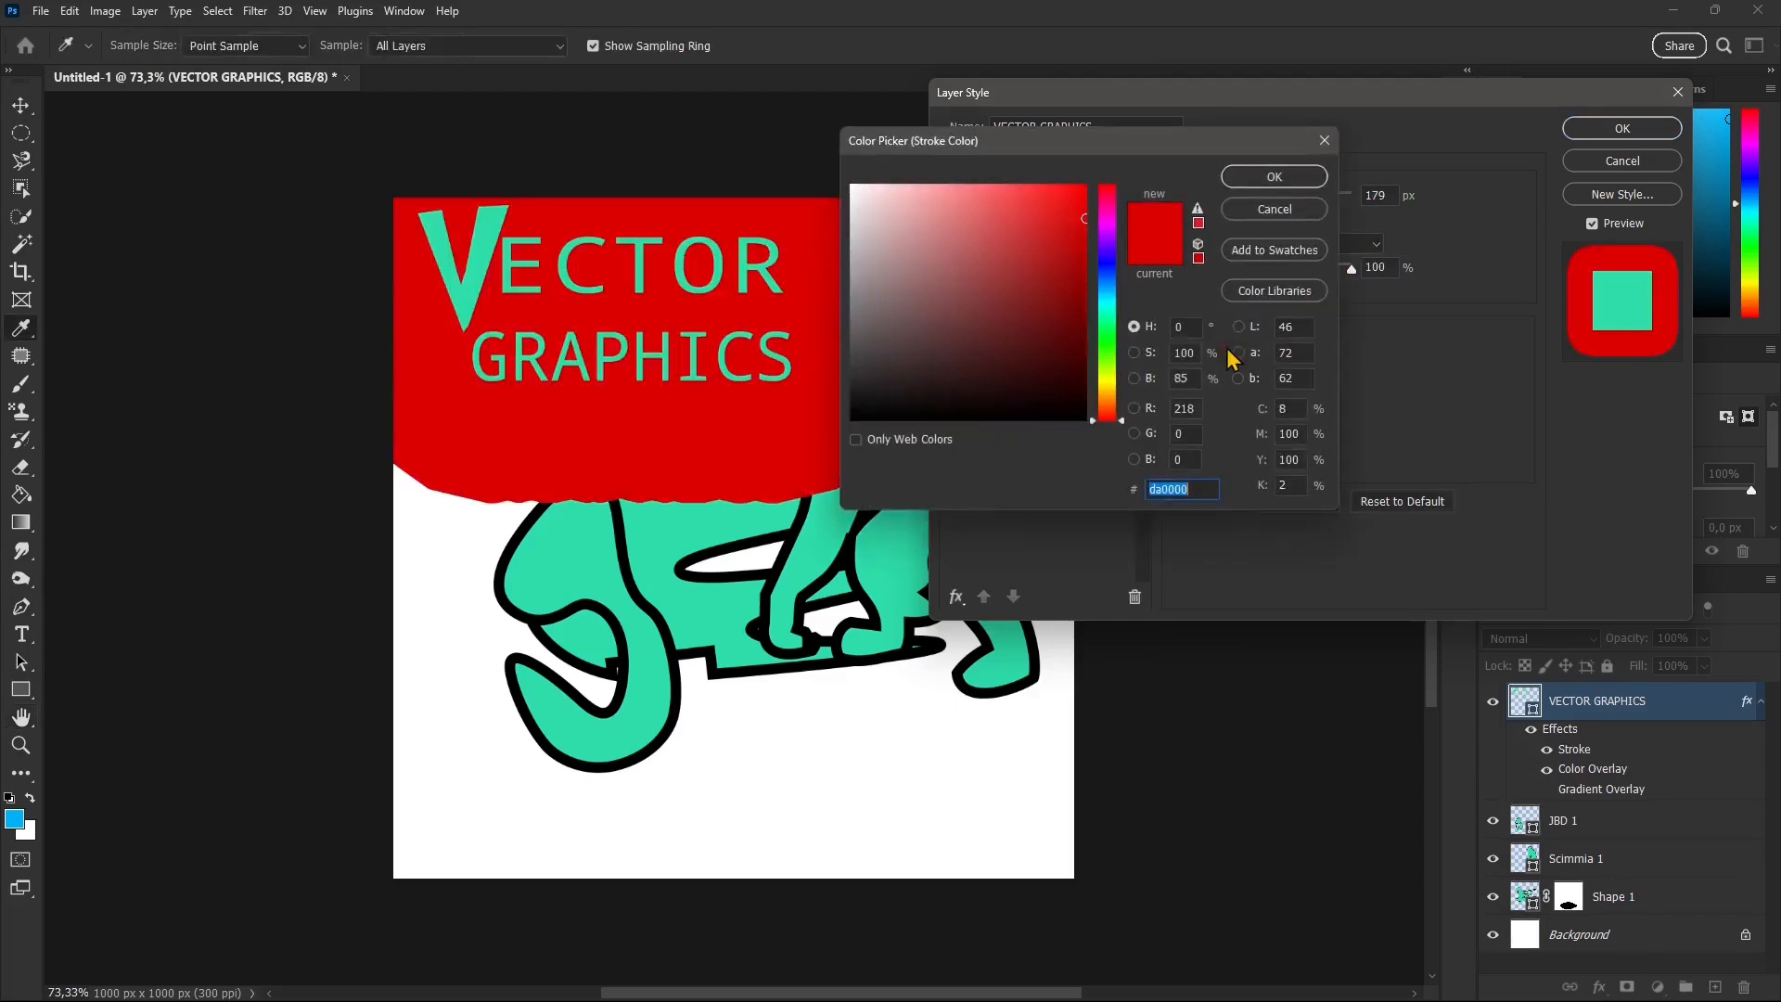
left_click(633, 549)
left_click(1268, 176)
left_click_drag(1329, 195, 1272, 203)
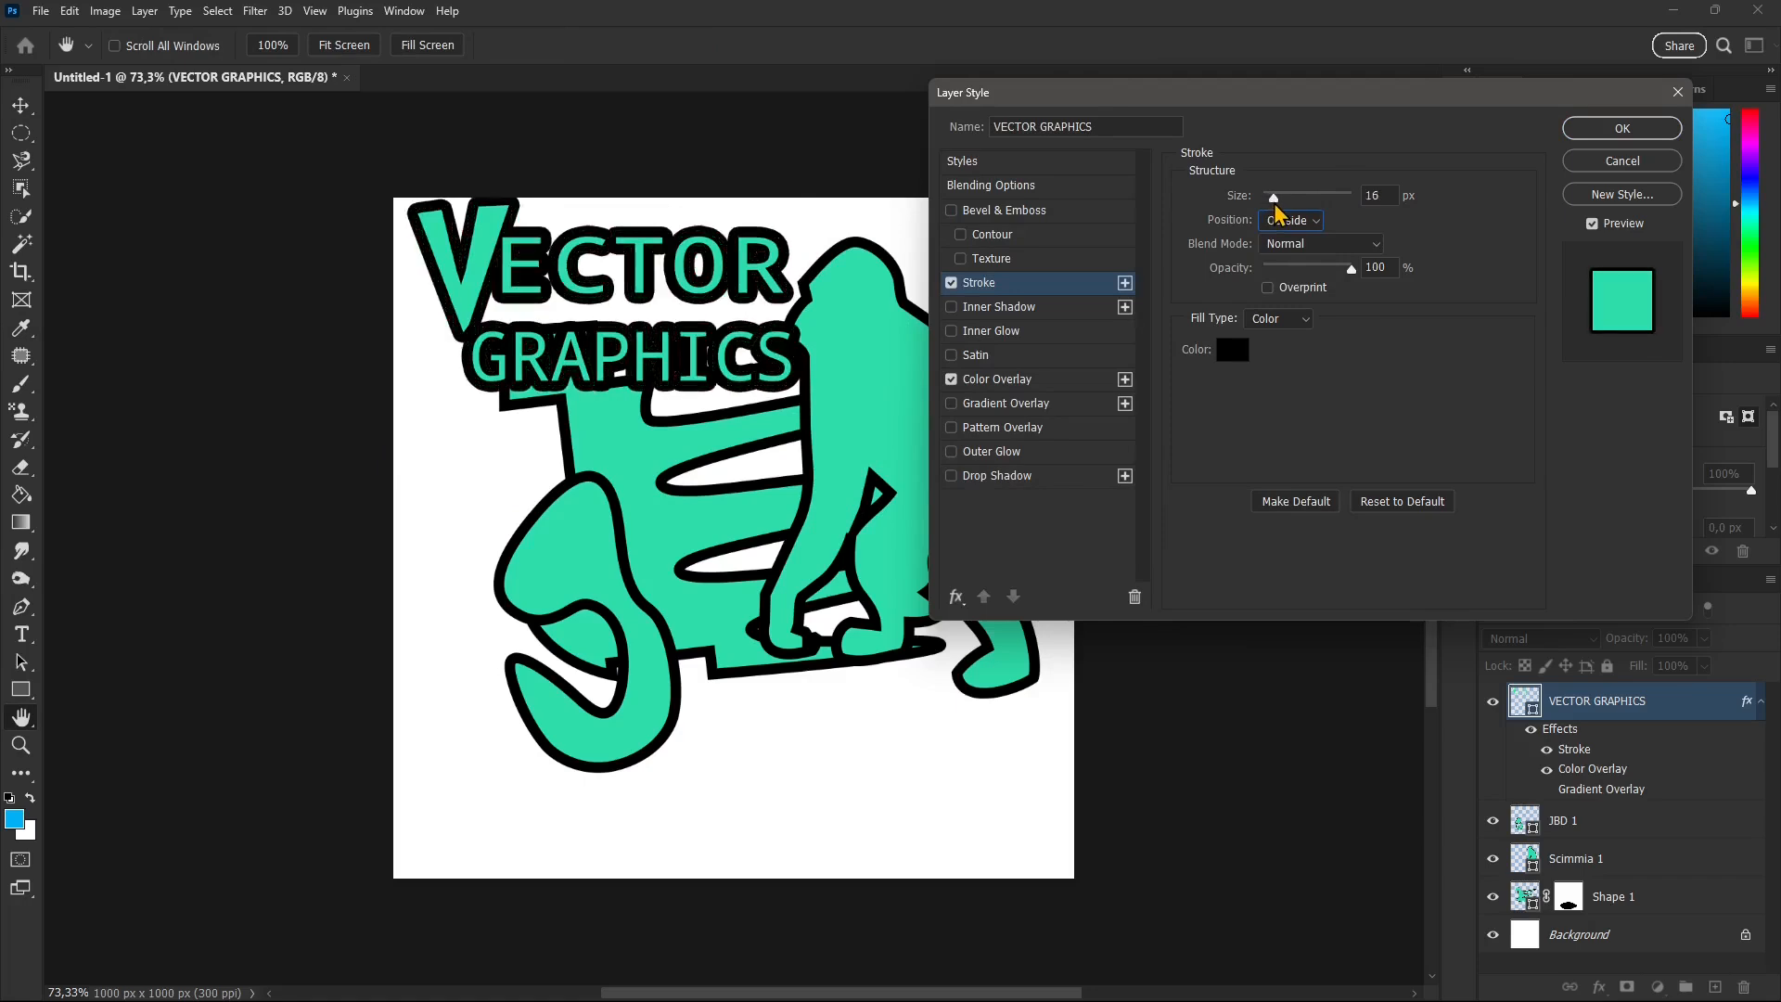
left_click(1622, 128)
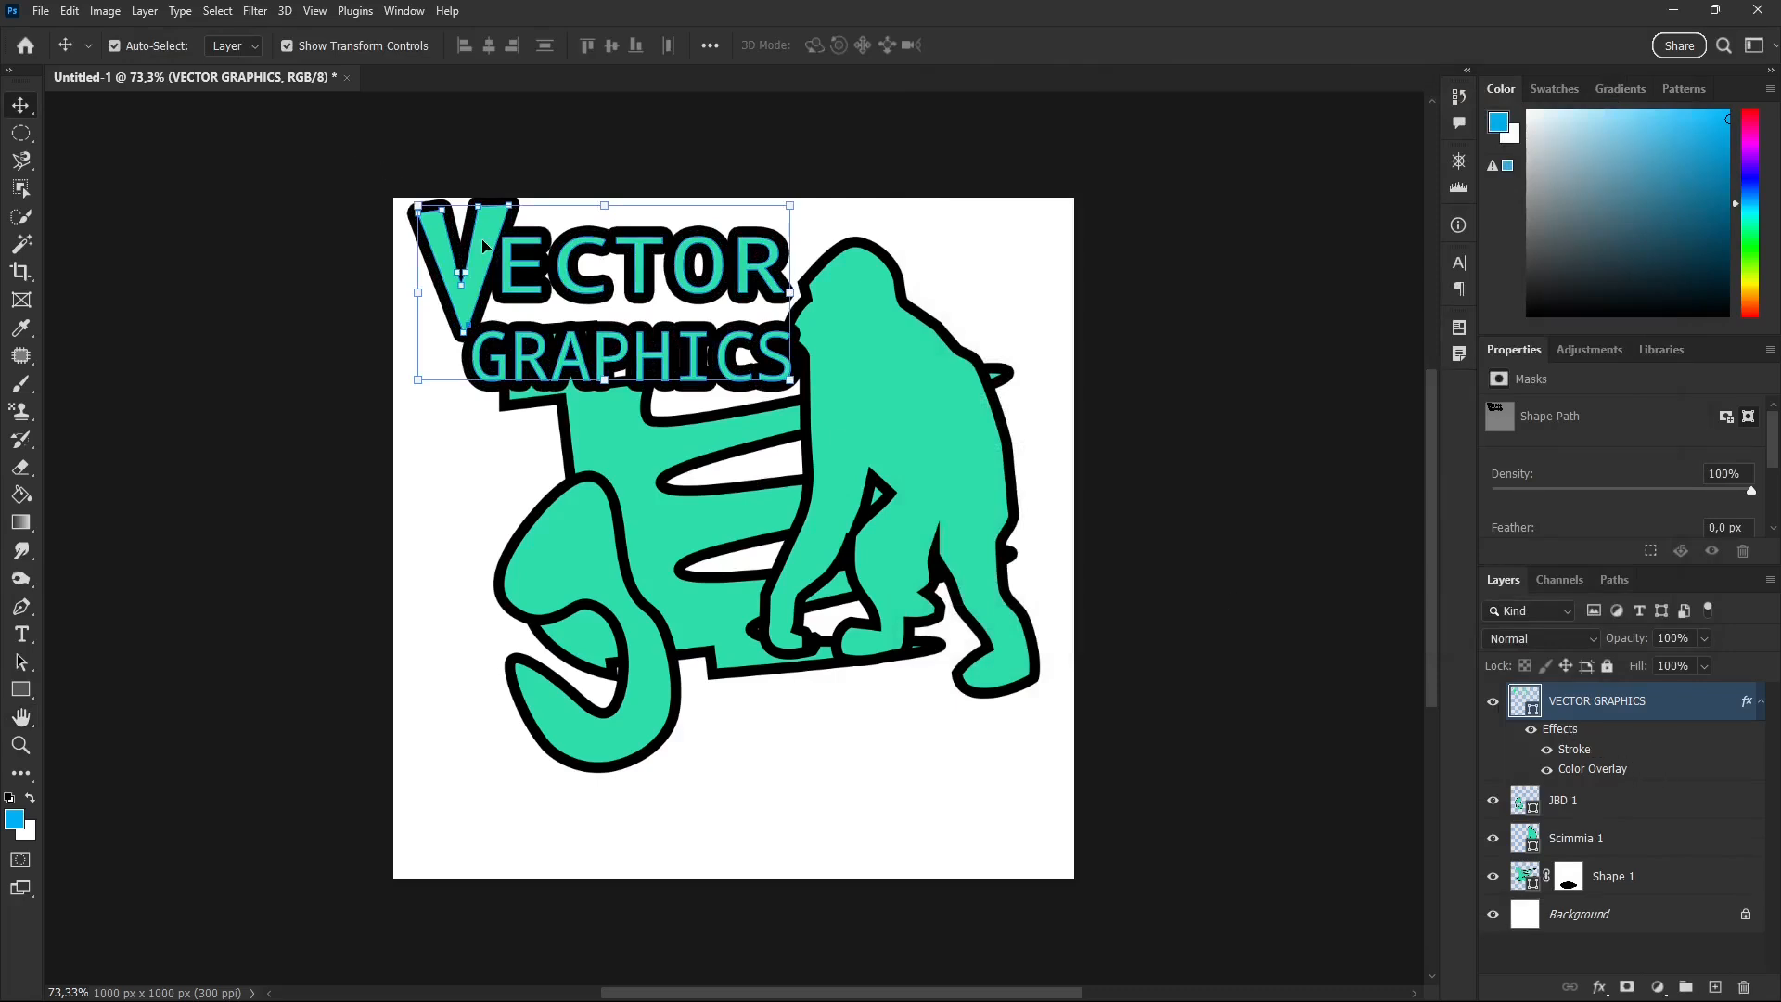
Step: Move the monkey shape about 40 px right and 124 px down, and shift the two green lettering shapes lower beneath the title
left_click(302, 274)
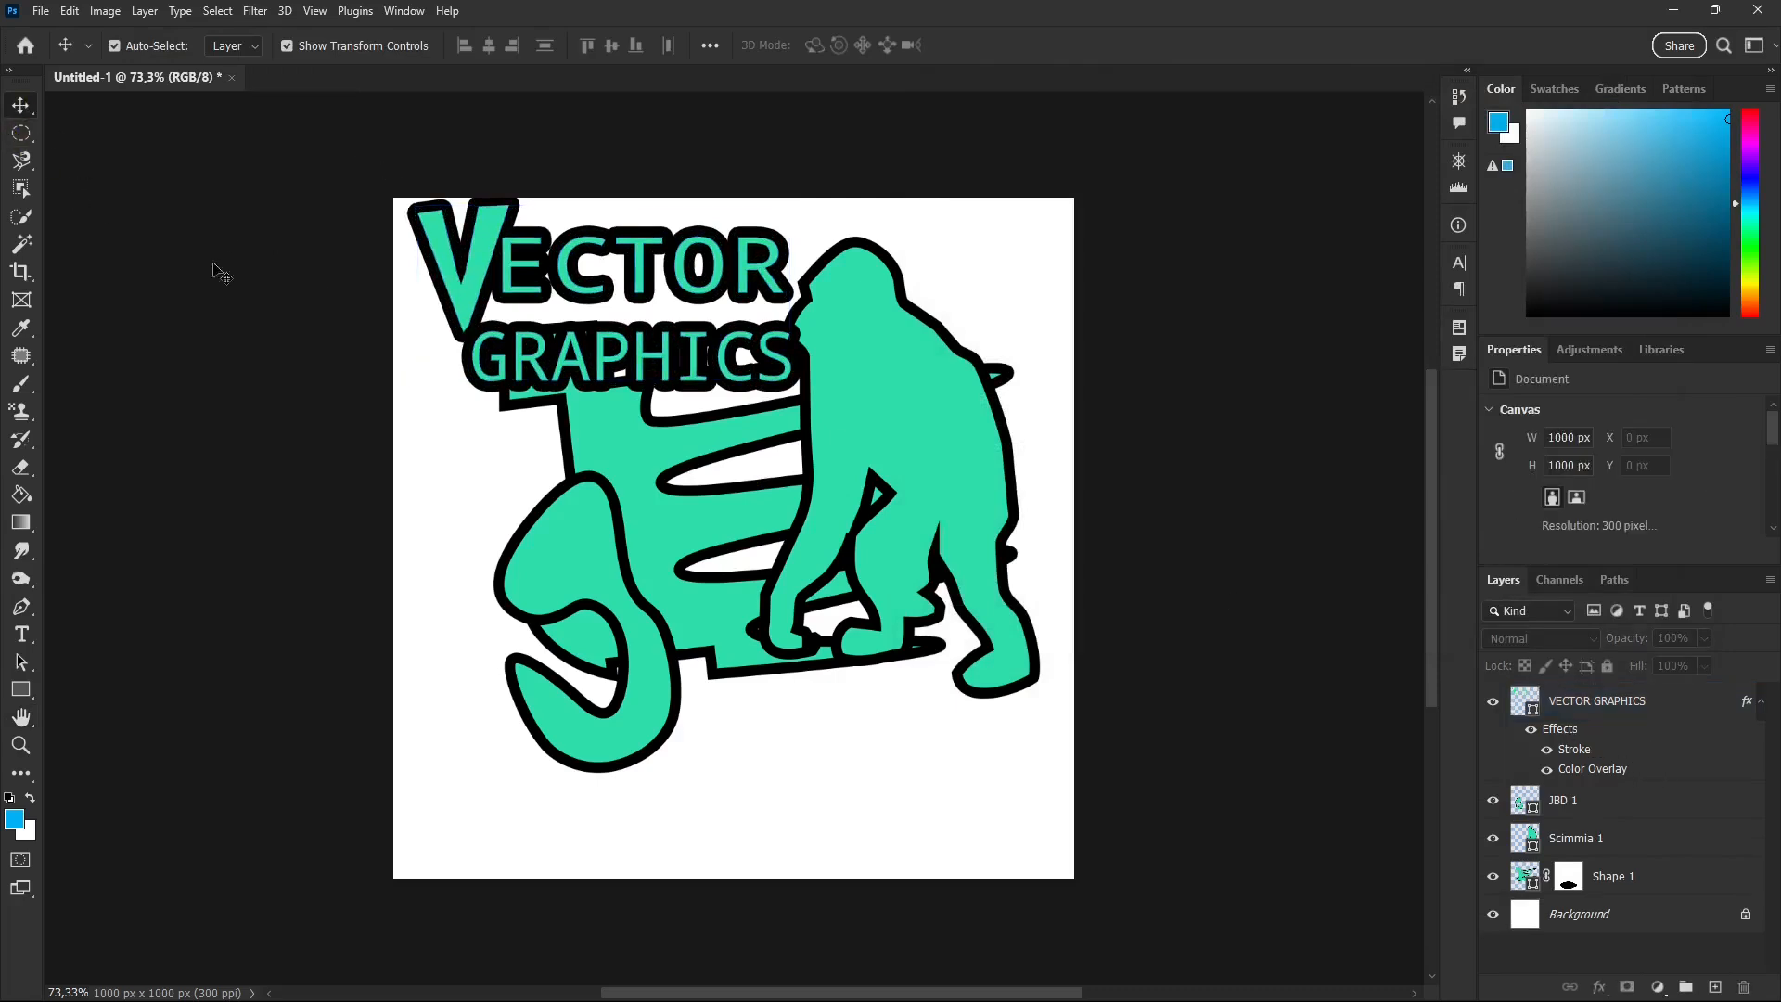
left_click_drag(920, 414, 948, 499)
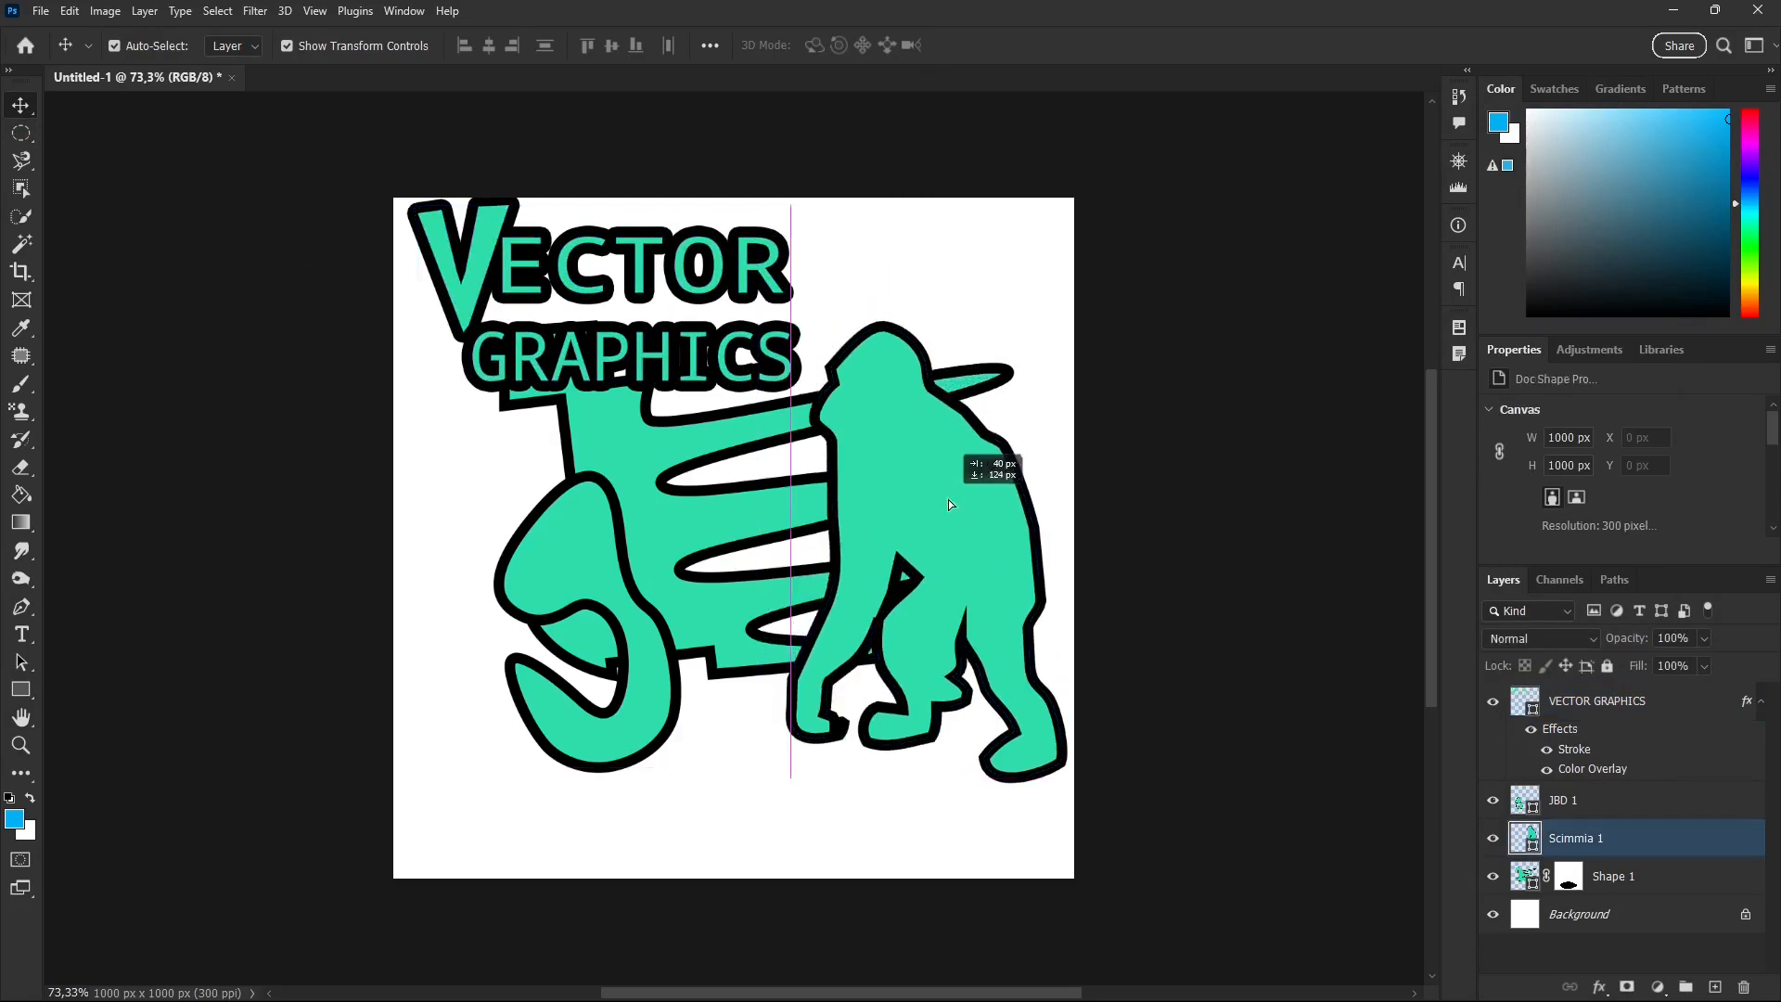
left_click(568, 586)
left_click_drag(653, 486, 666, 567)
left_click(969, 172)
left_click(969, 171)
left_click(969, 172)
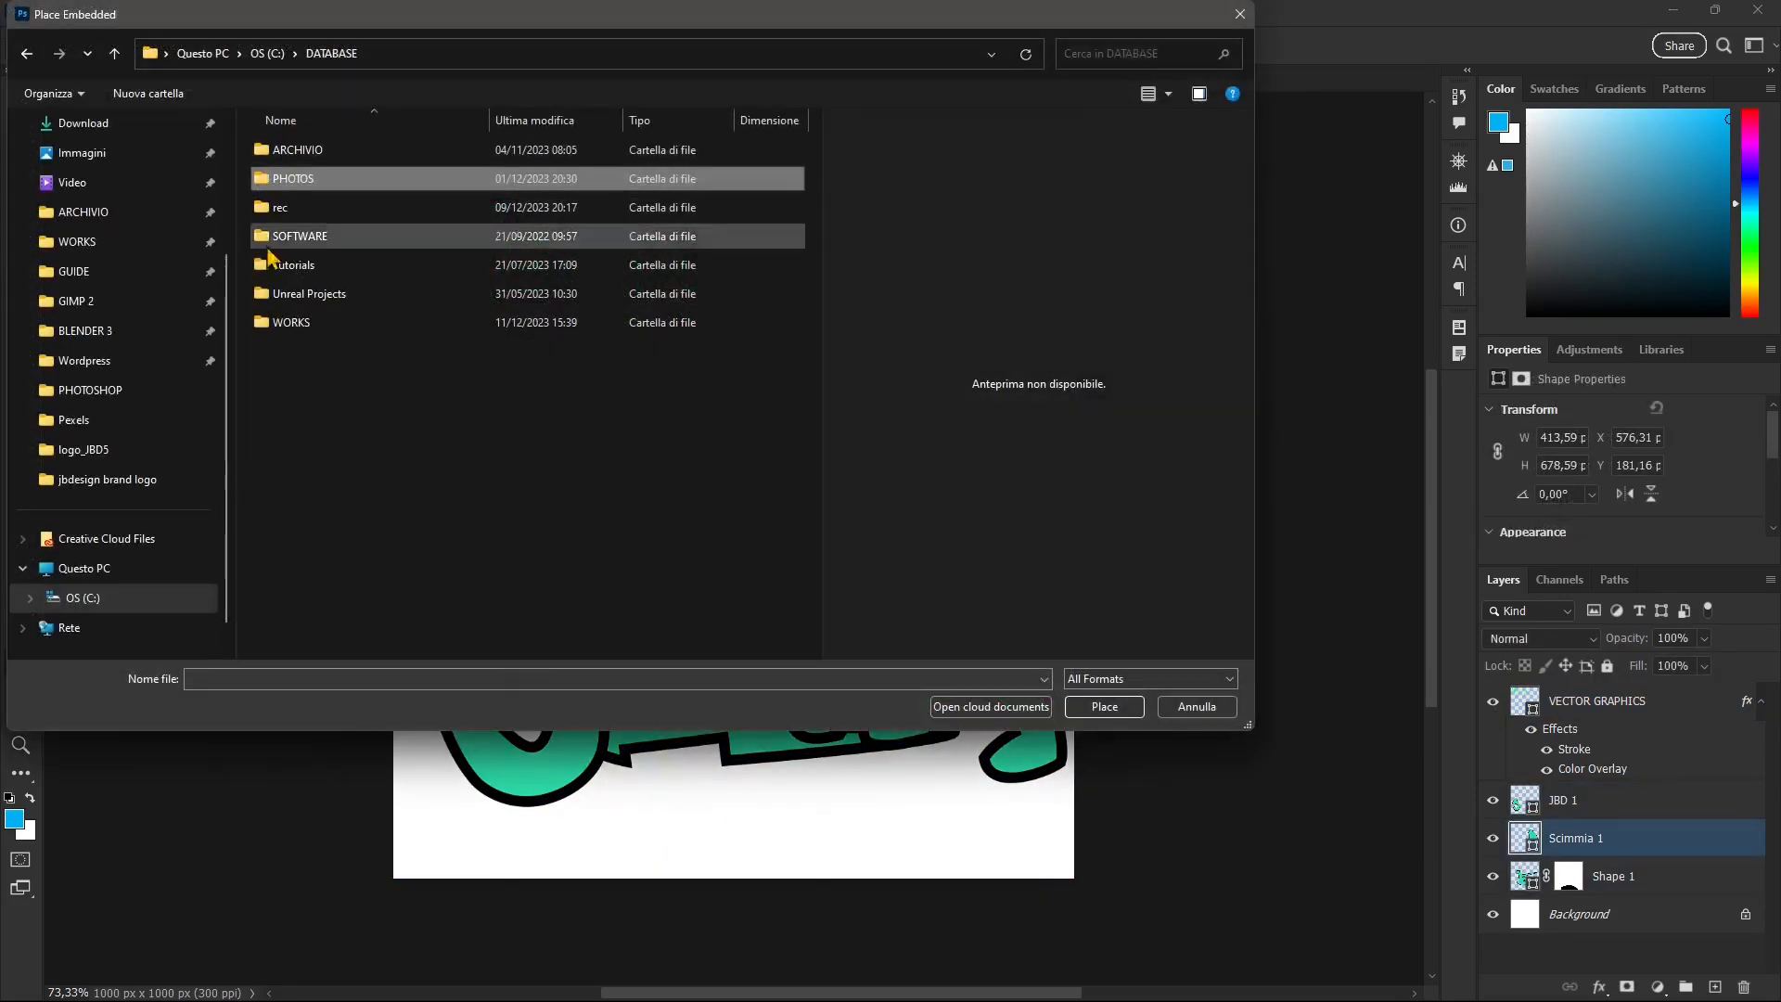
Step: Place the rainbow-painted face photo from the WORKS/PHOTOSHOP/Pexels folder as an embedded image and move its layer above VECTOR GRAPHICS
double_click(290, 322)
double_click(289, 178)
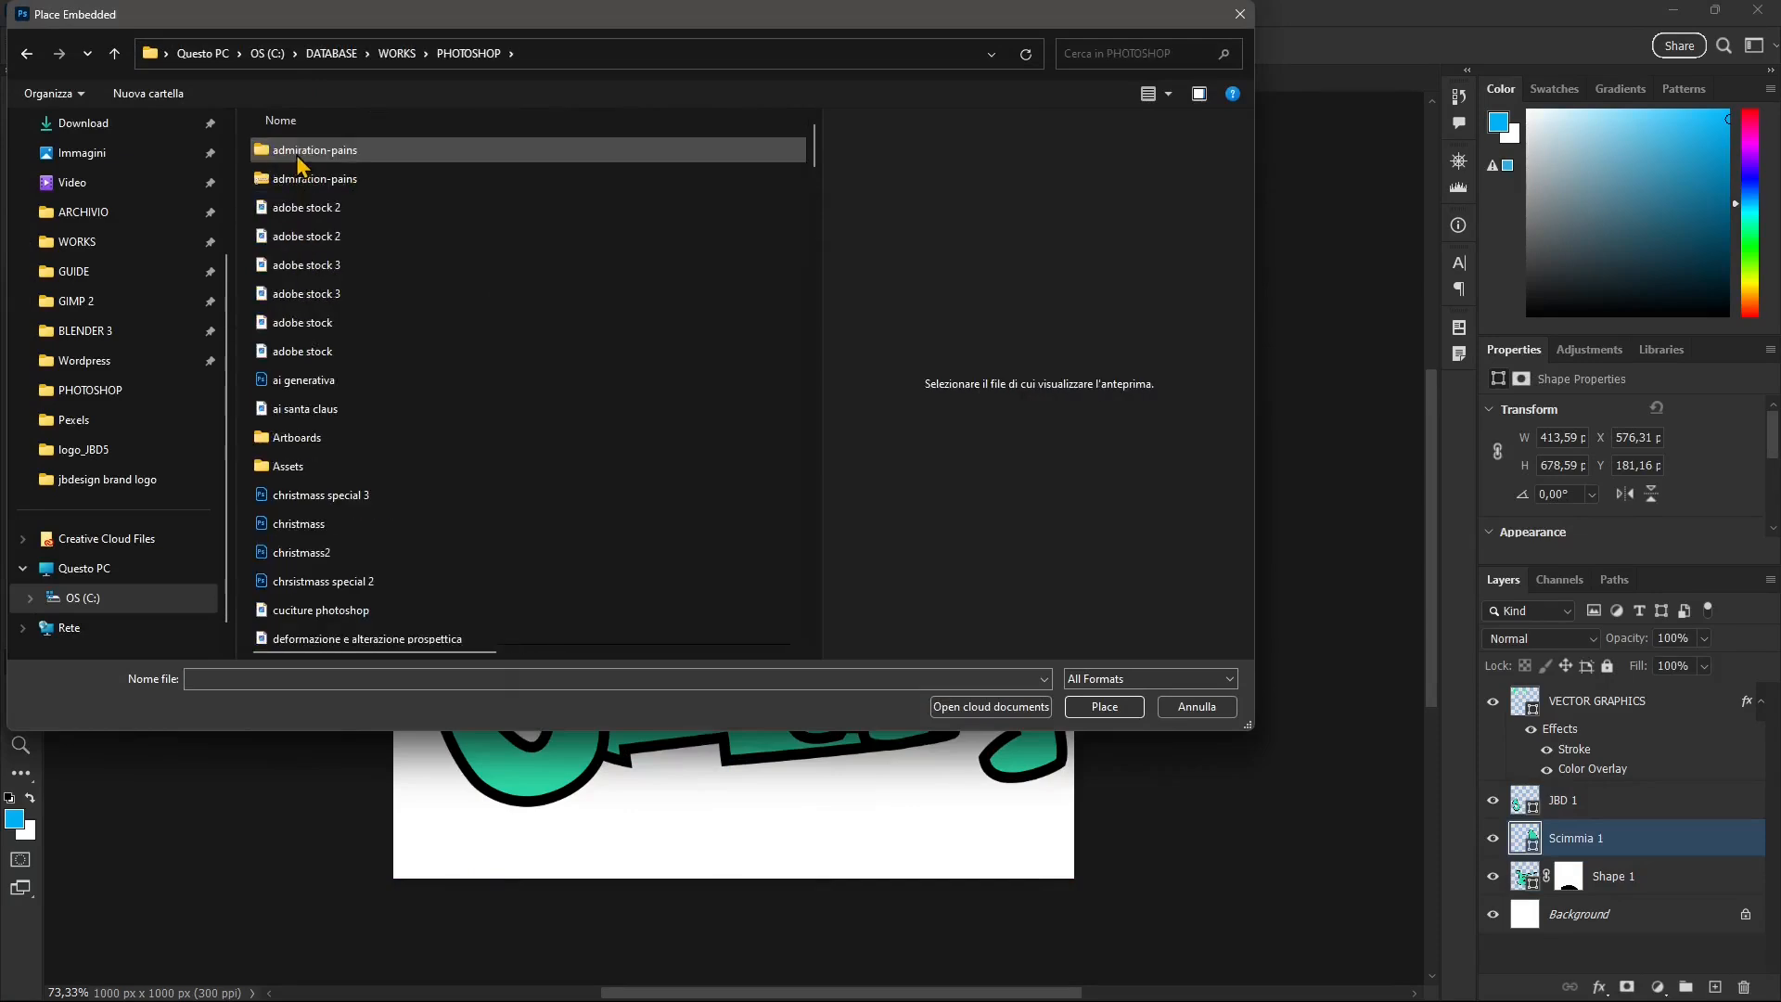
scroll(352, 376, "down", 8)
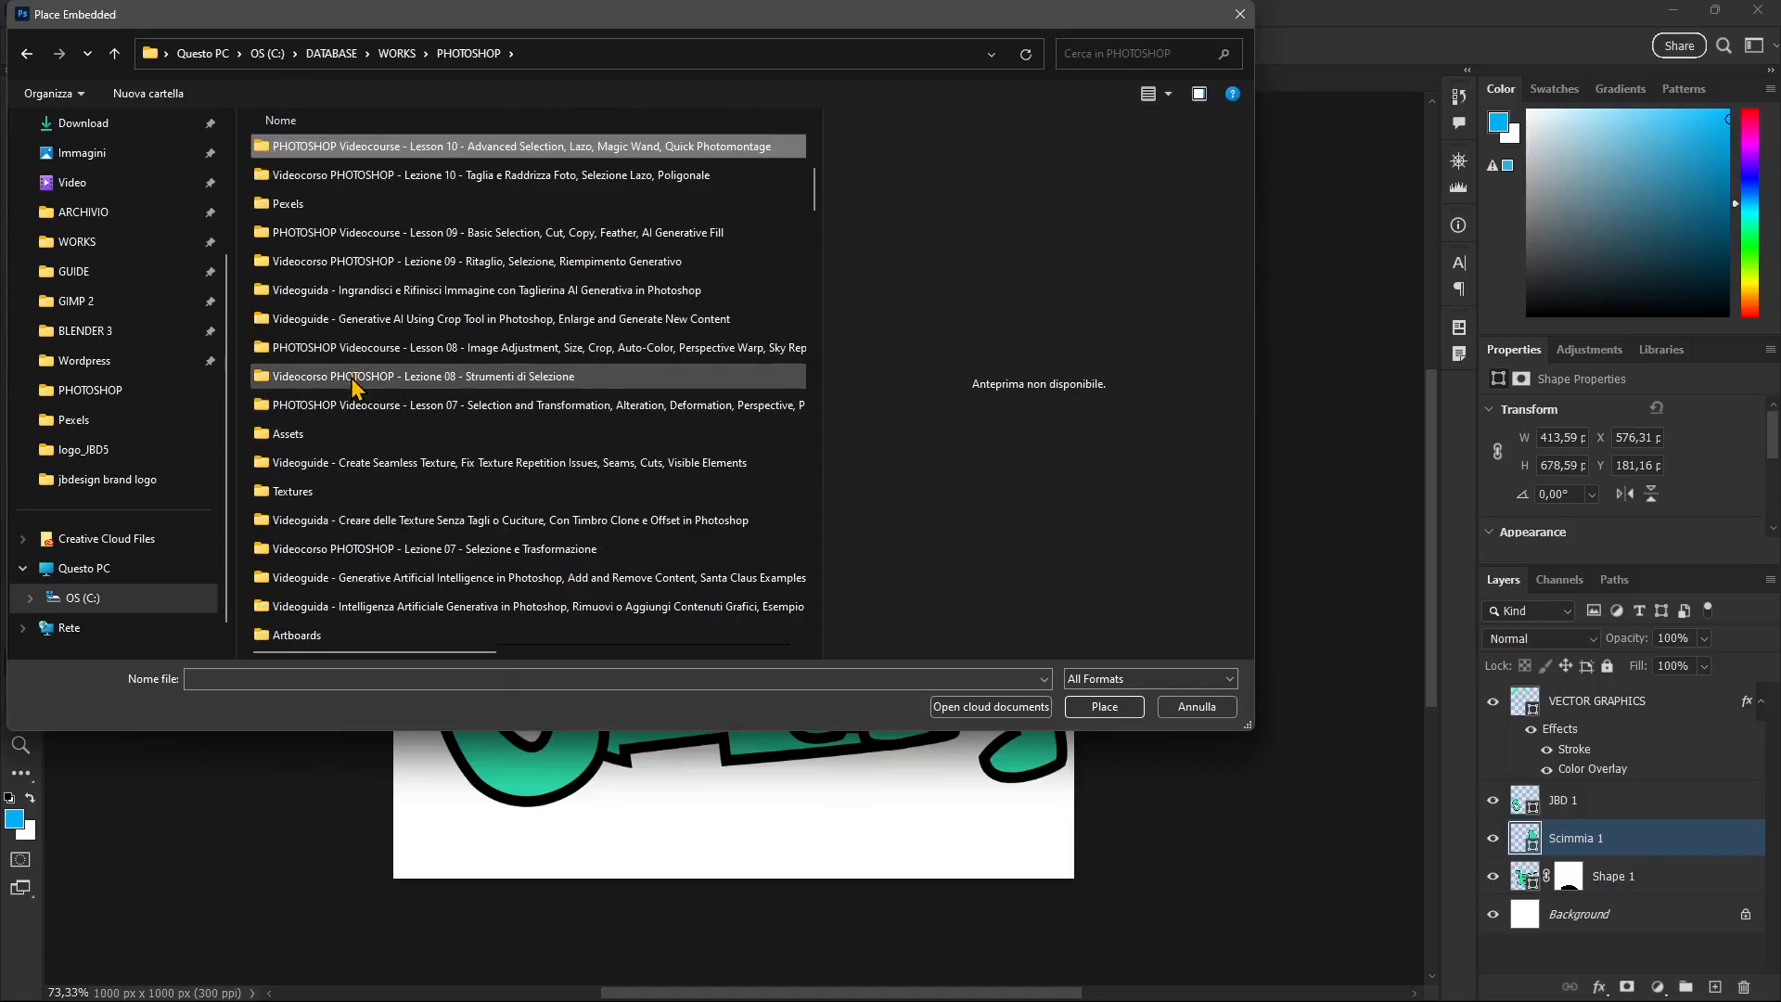
double_click(306, 204)
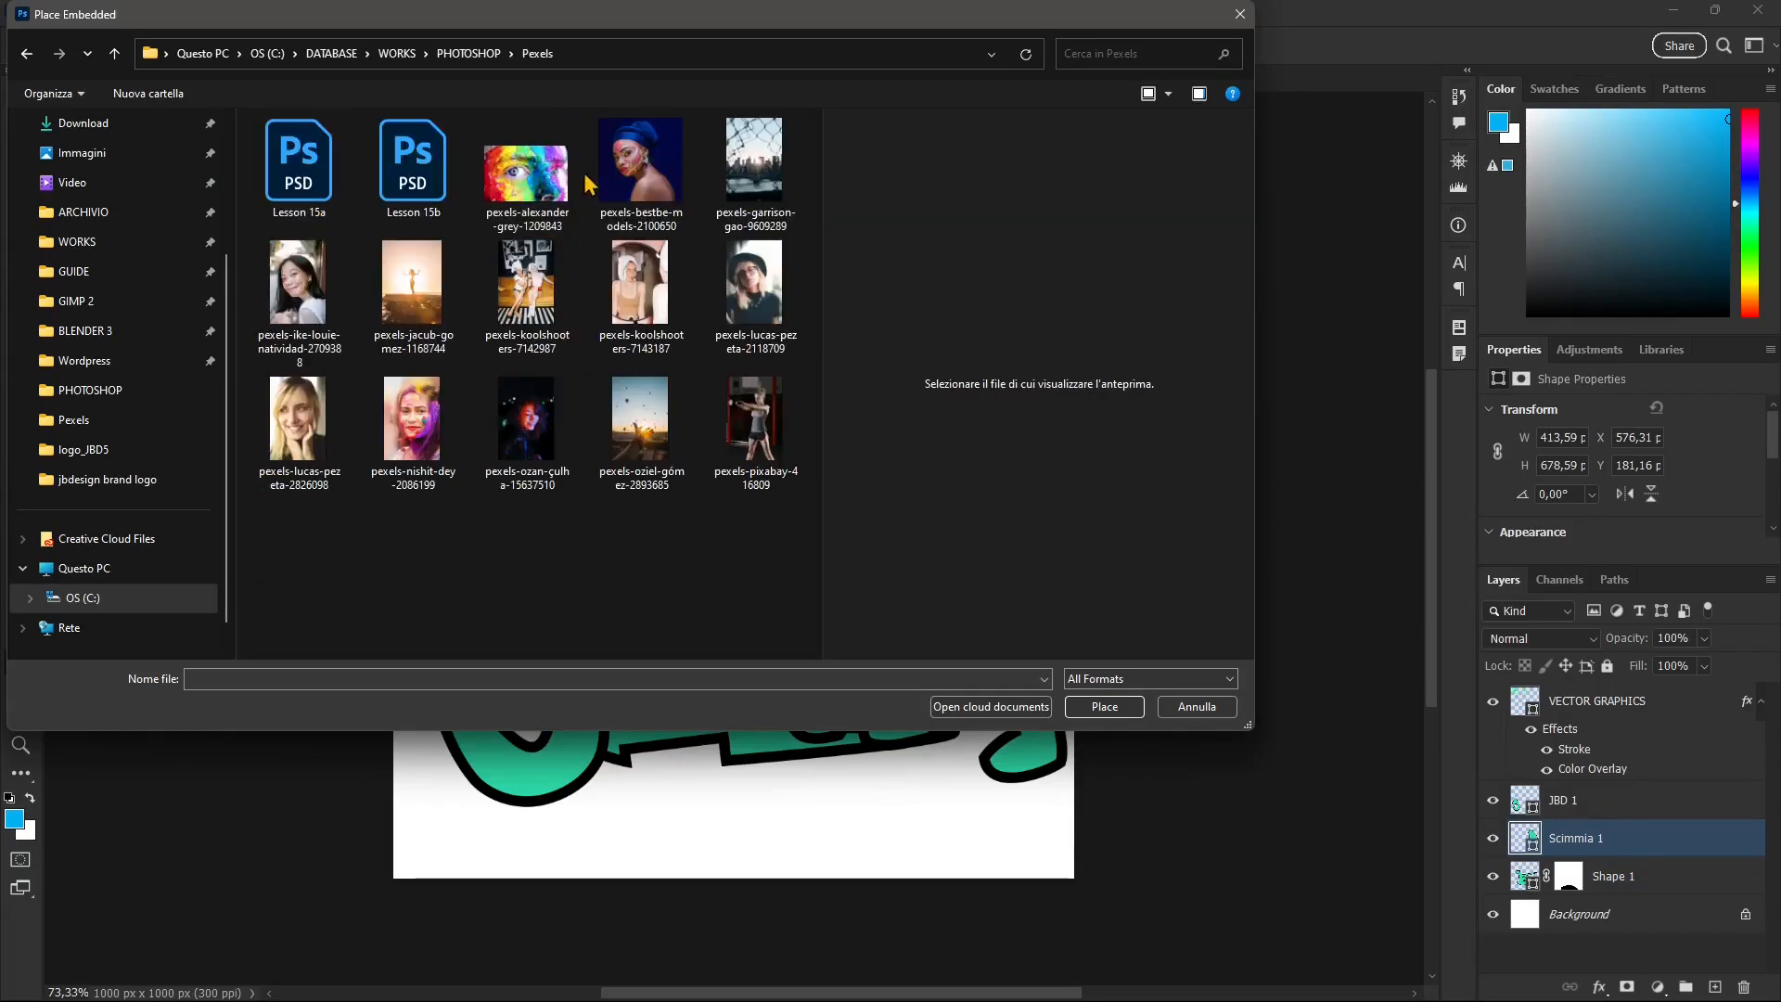
left_click(534, 176)
left_click(1105, 706)
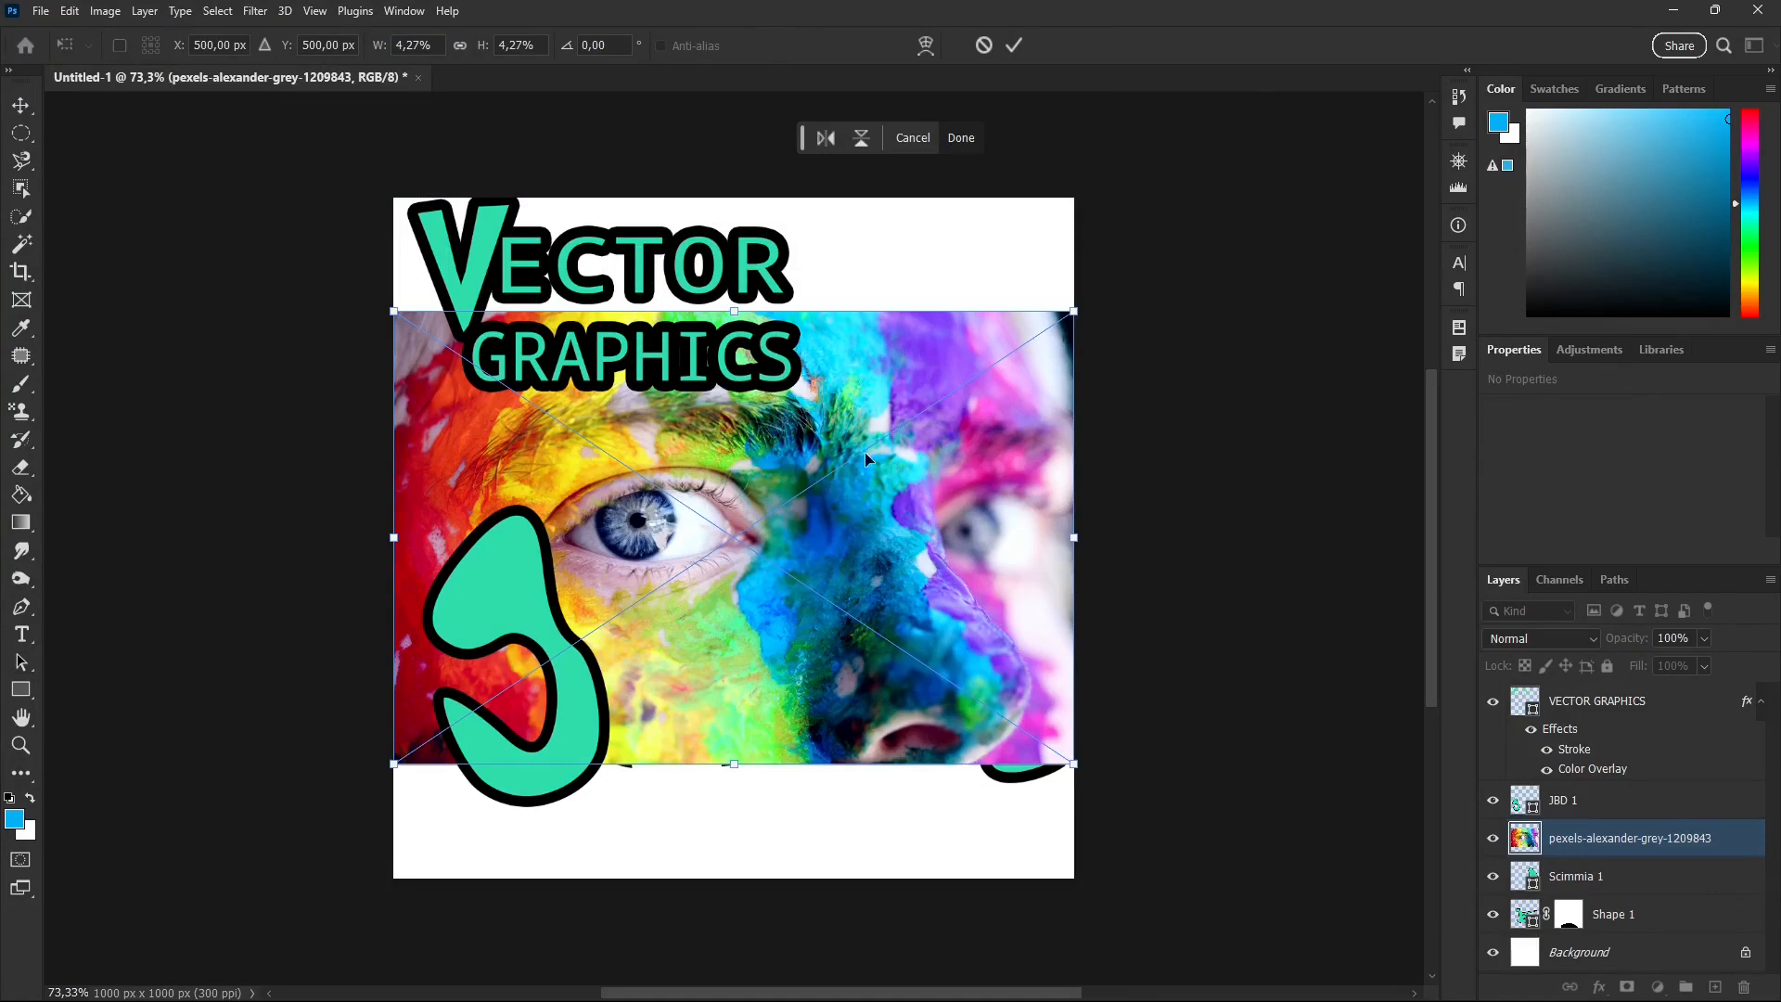
left_click_drag(1596, 844, 1614, 708)
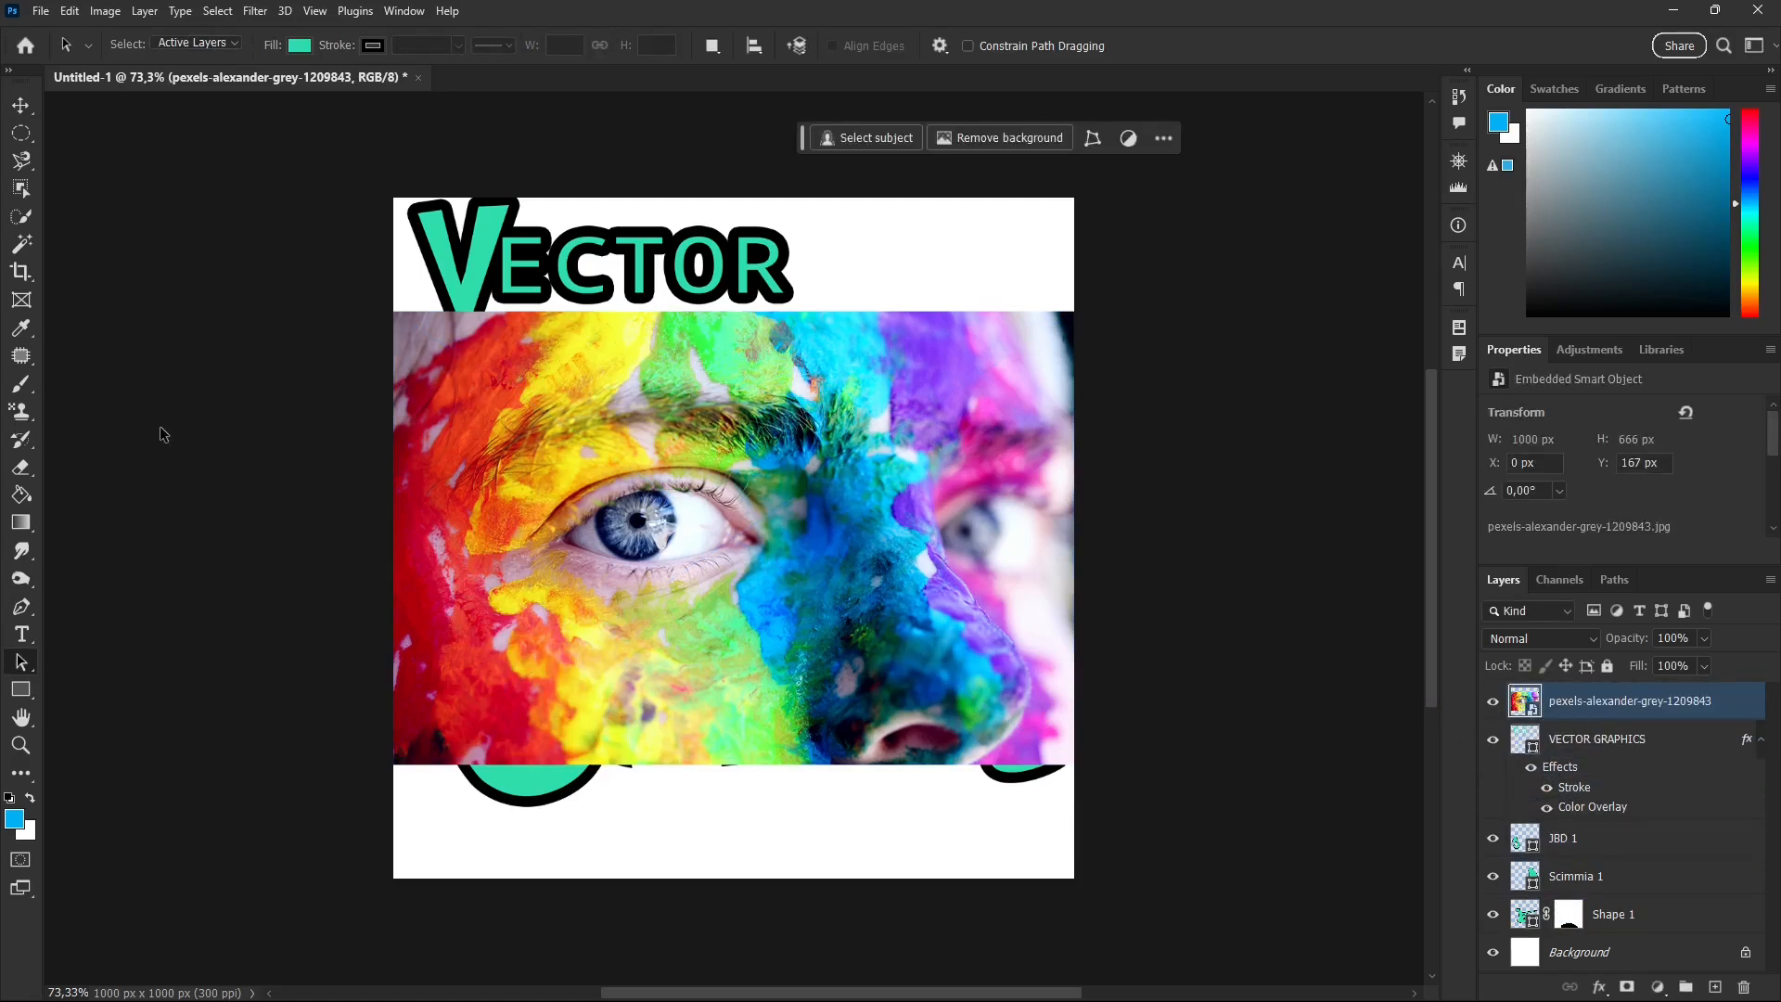
Step: Create a text area over the photo's eye with the Vertical Type Mask Tool and enter V
left_click(21, 635)
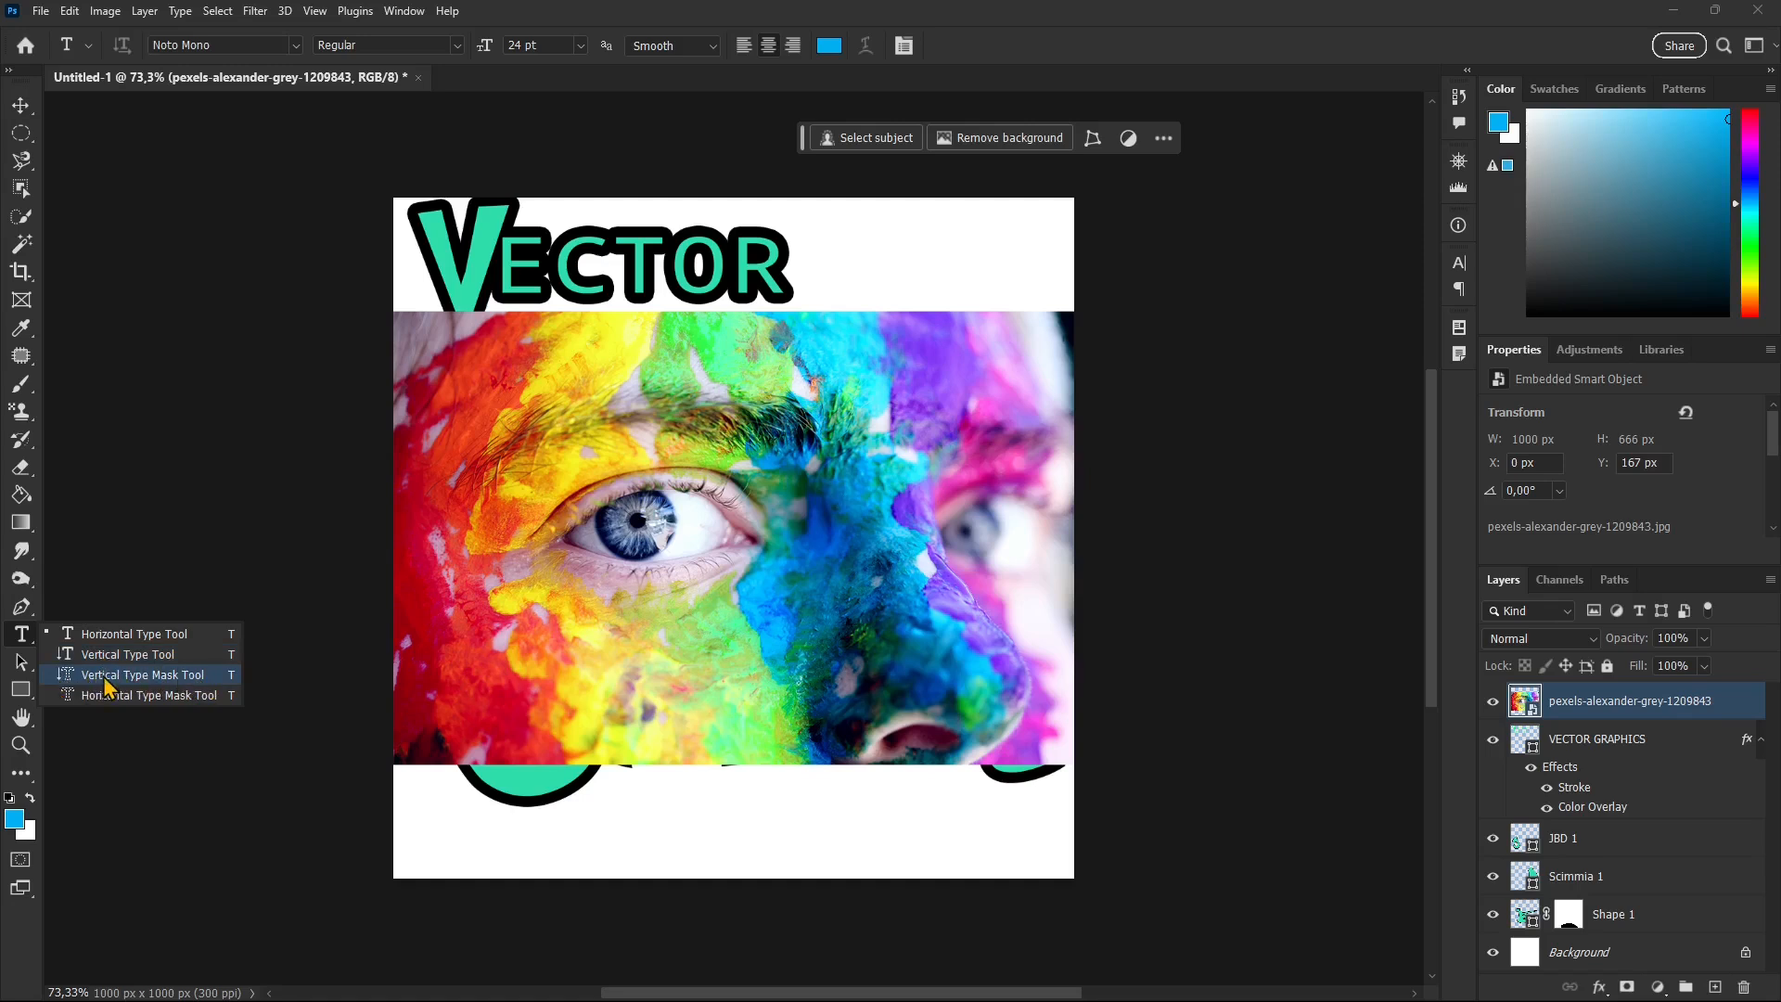
left_click(109, 686)
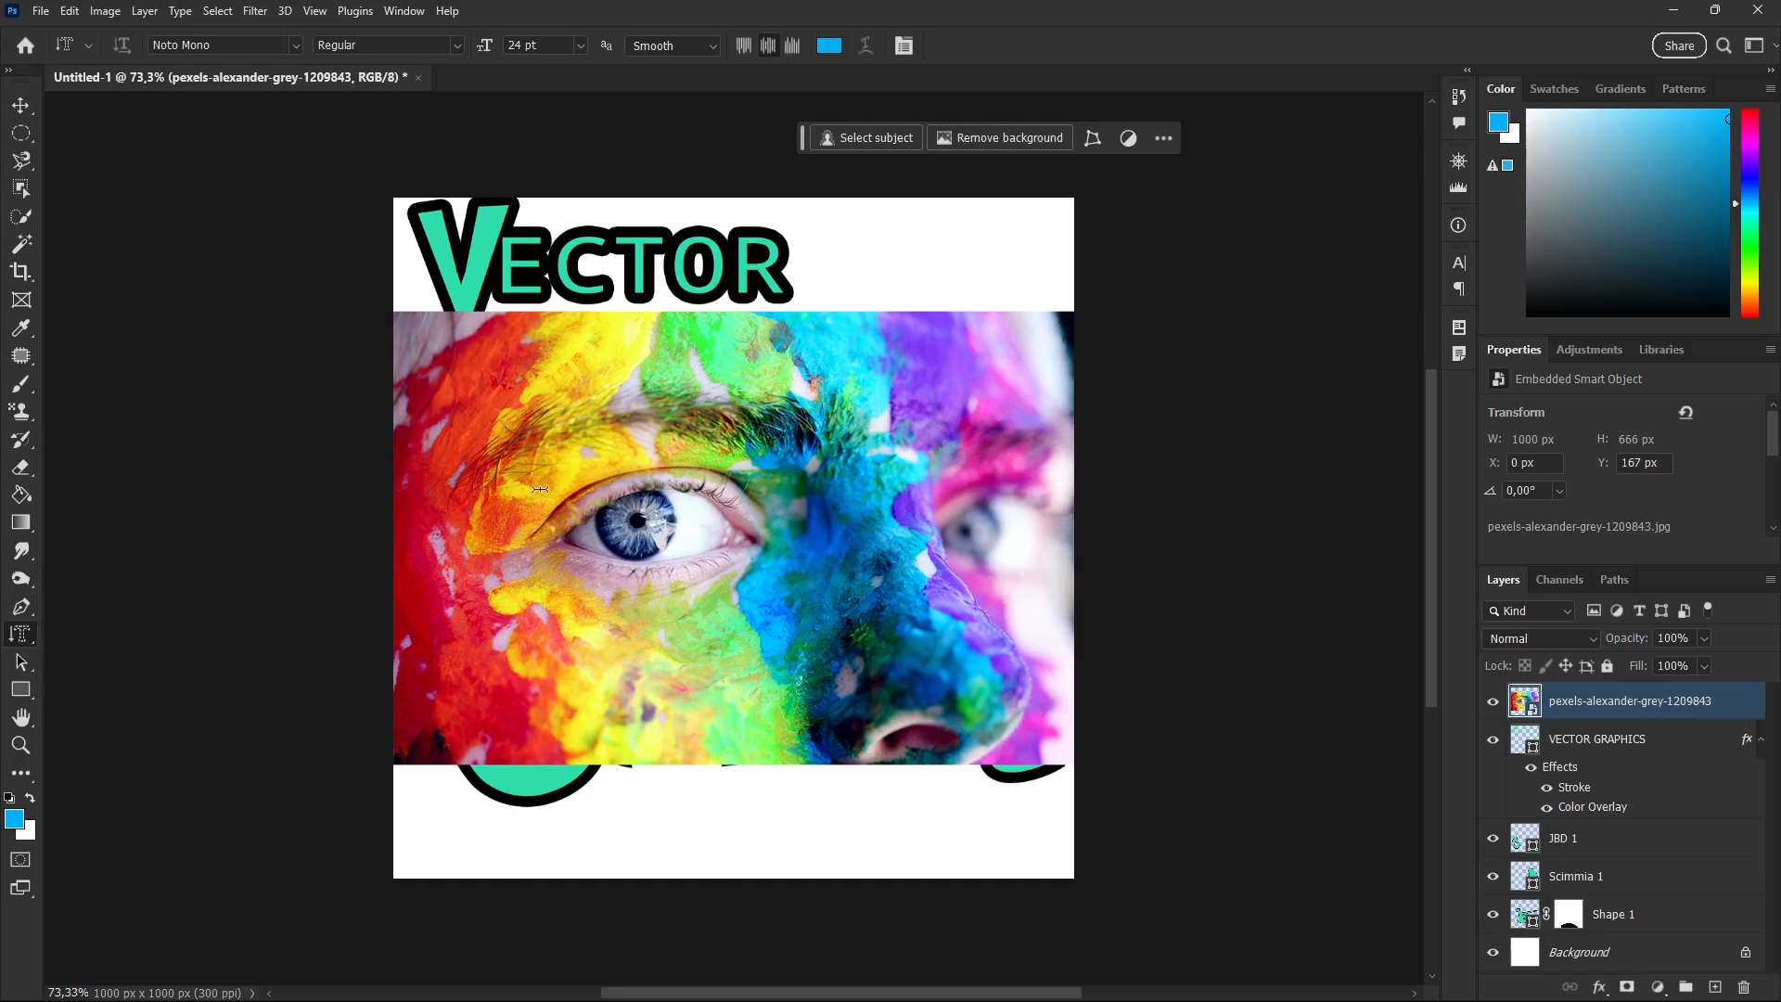
left_click_drag(515, 354, 684, 744)
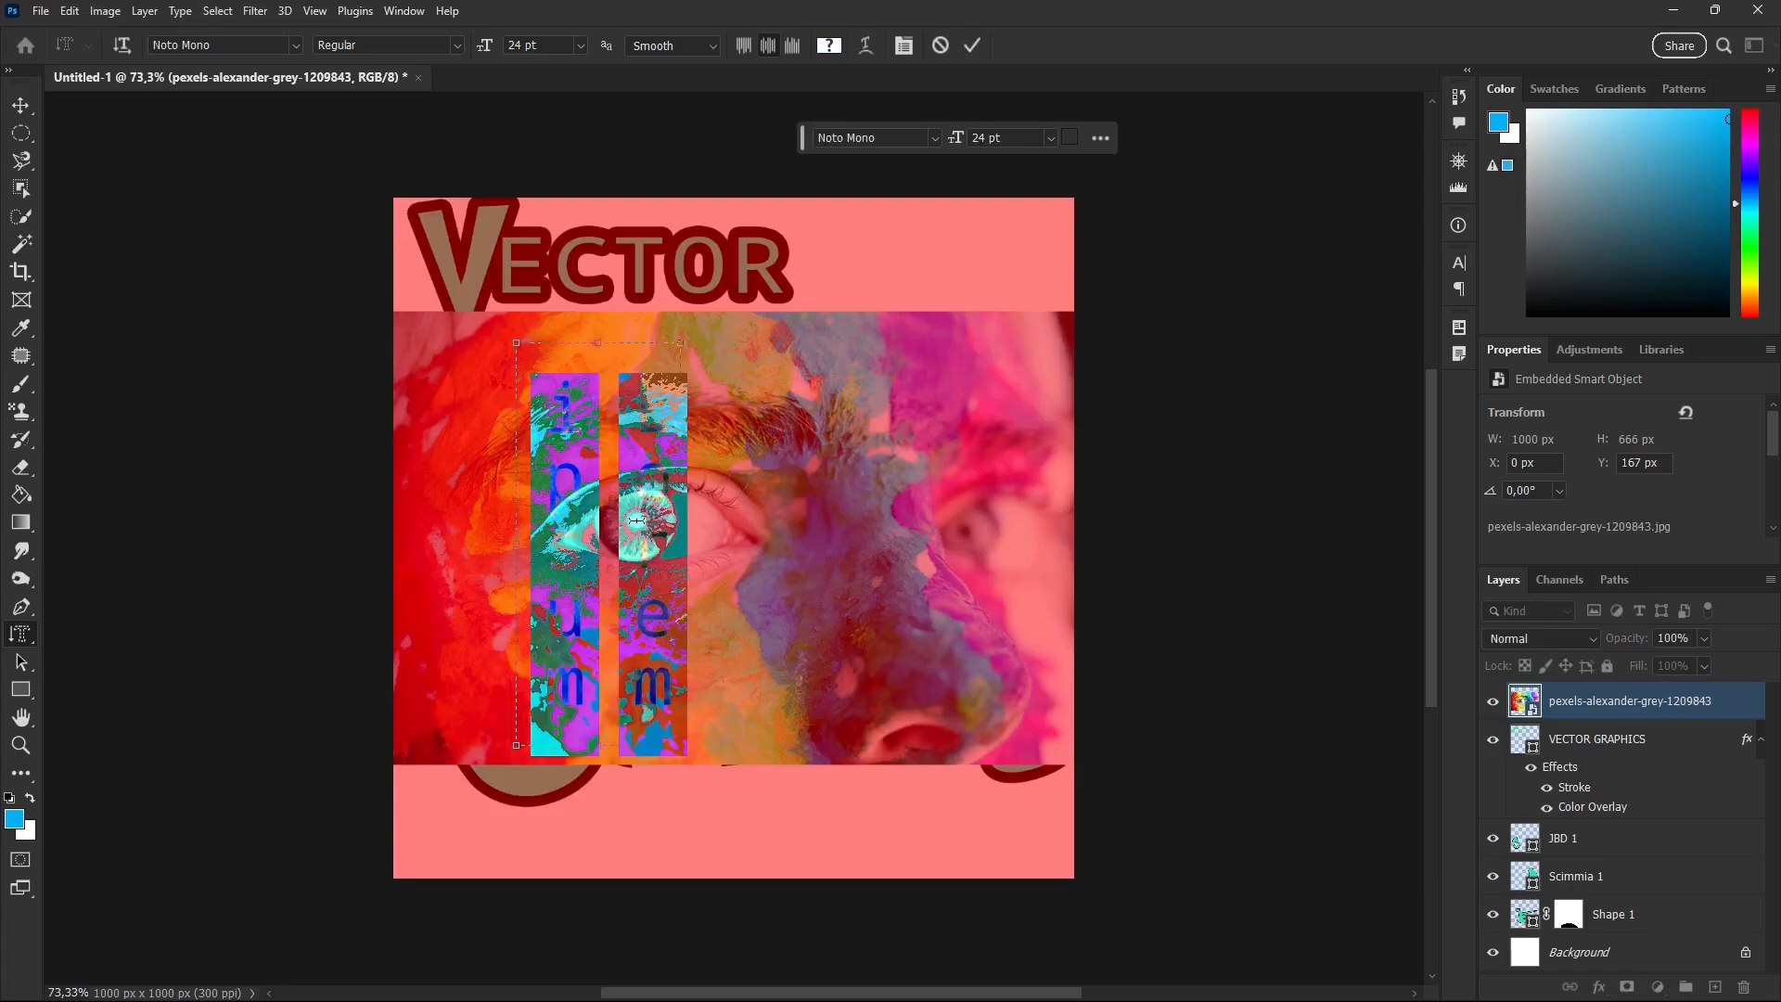
type("V")
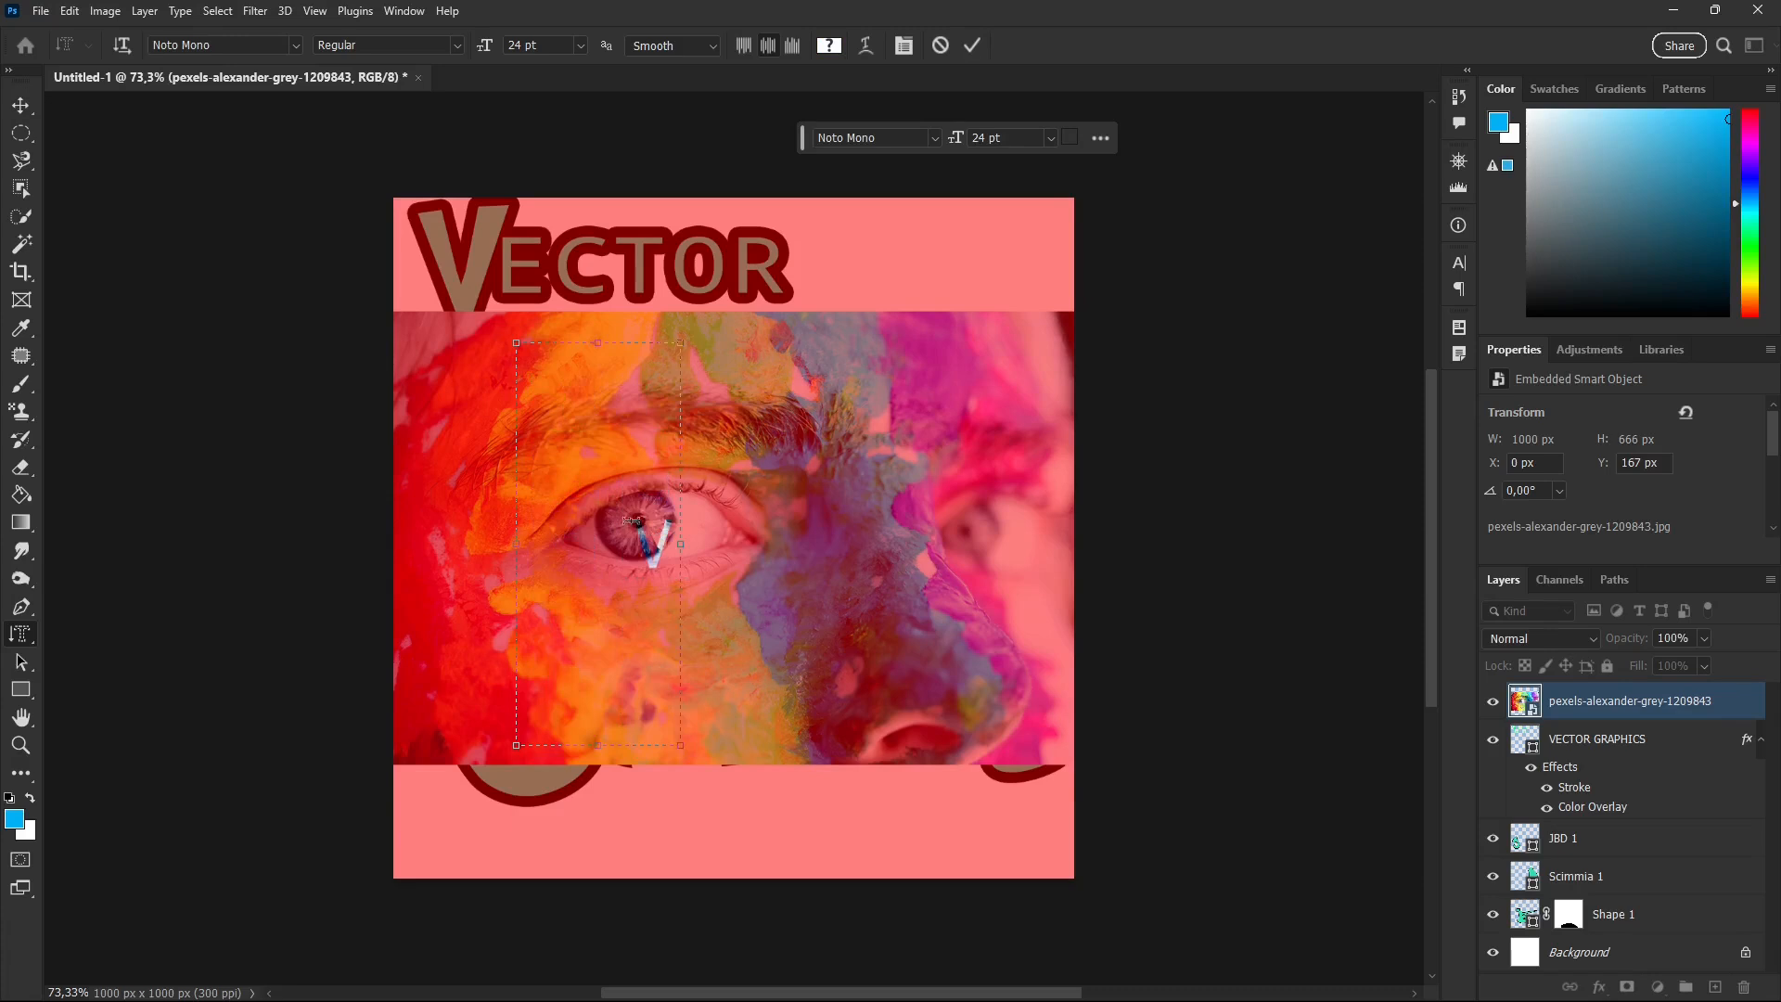
Step: Try font sizes of 72 pt and 300 pt on the V, and enlarge the text area beyond the canvas edges
double_click(651, 522)
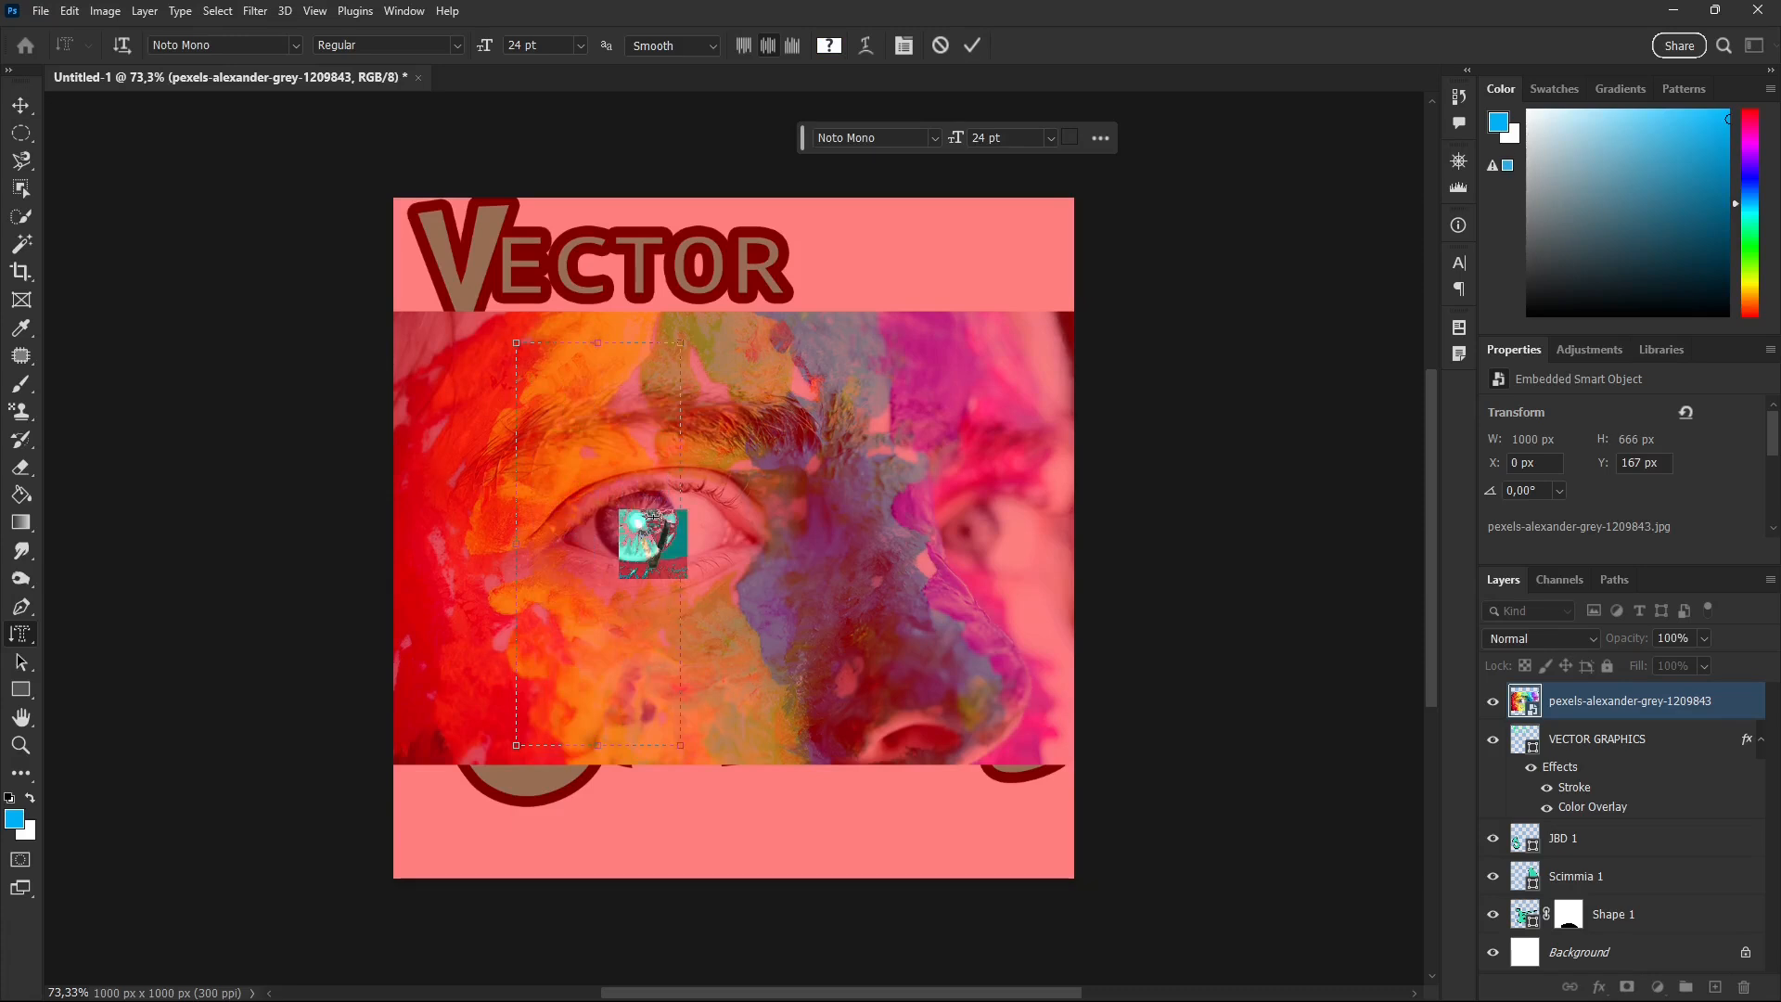
left_click(580, 45)
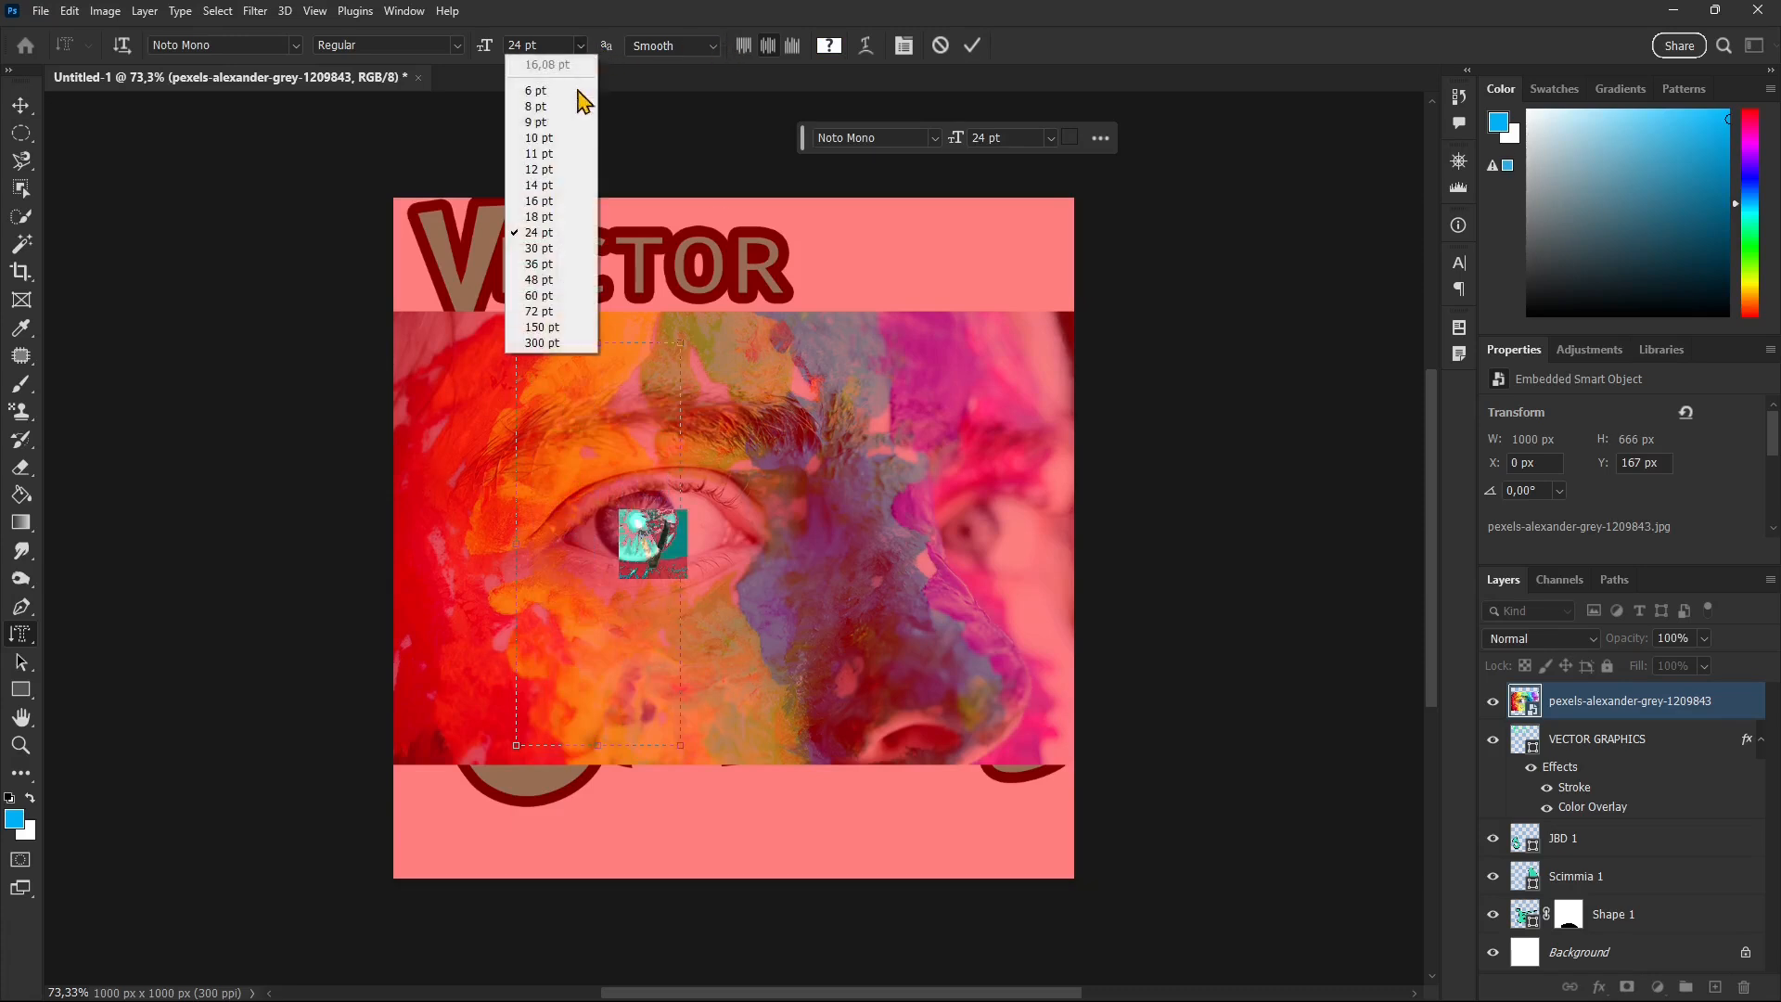
left_click(553, 312)
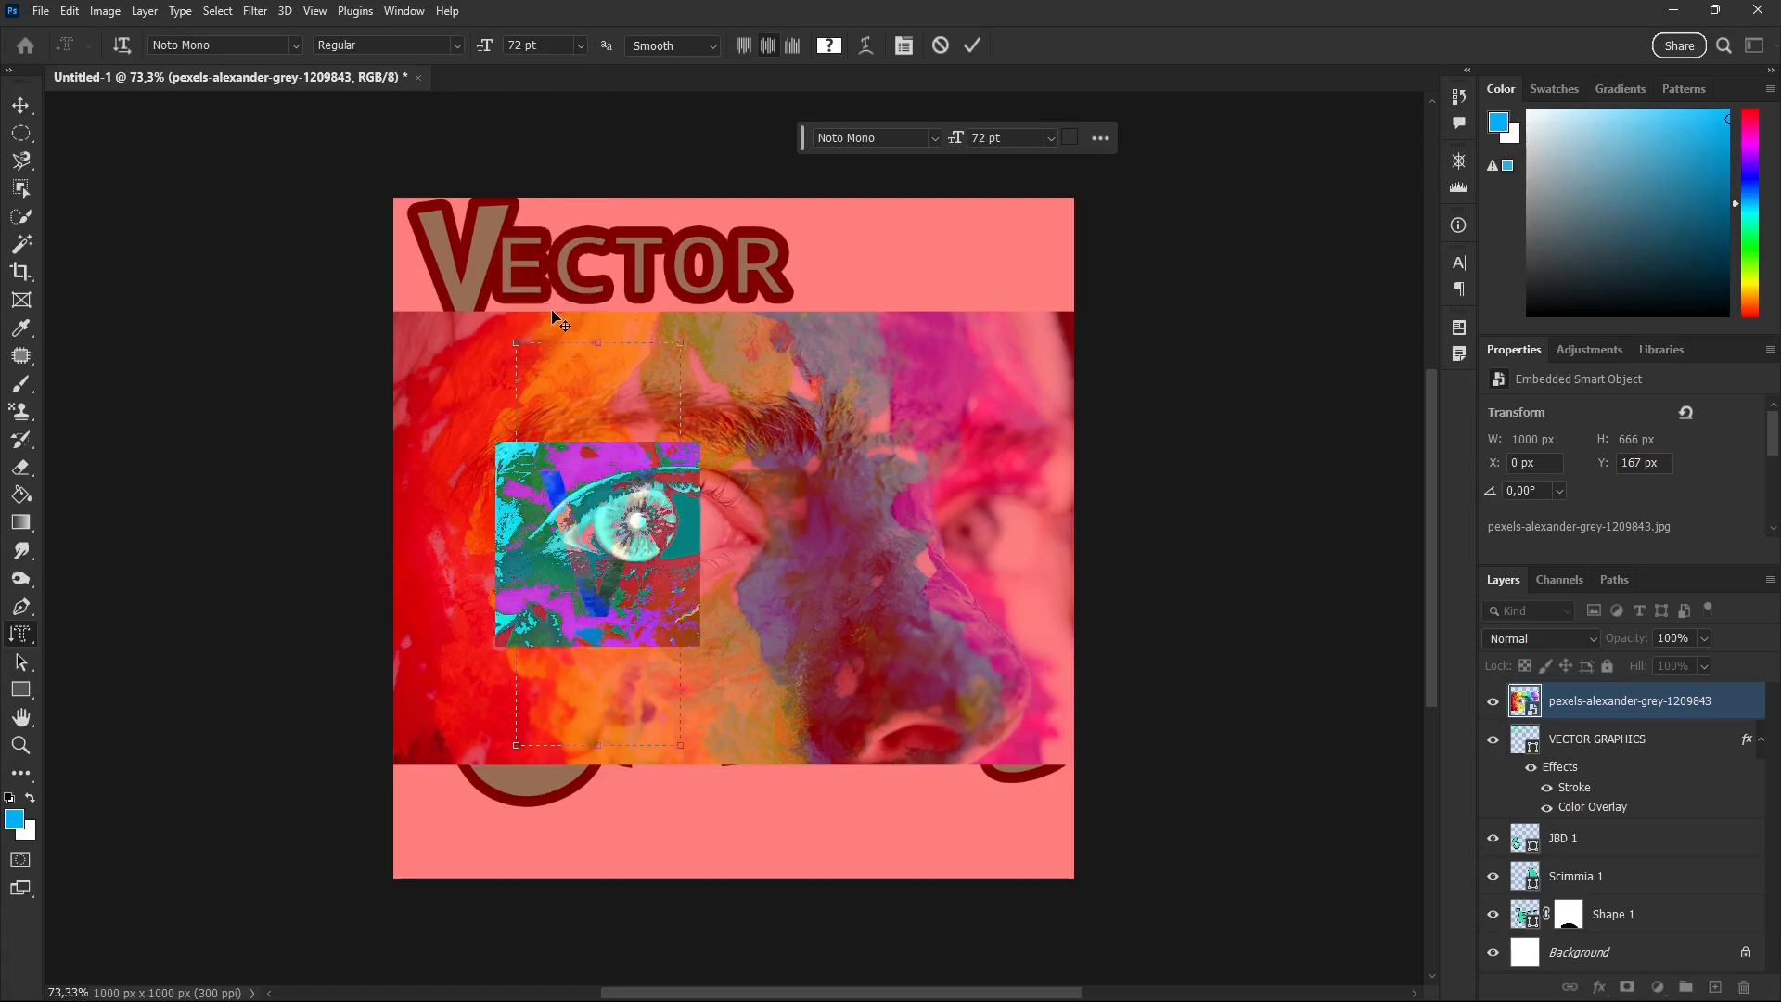
left_click(581, 45)
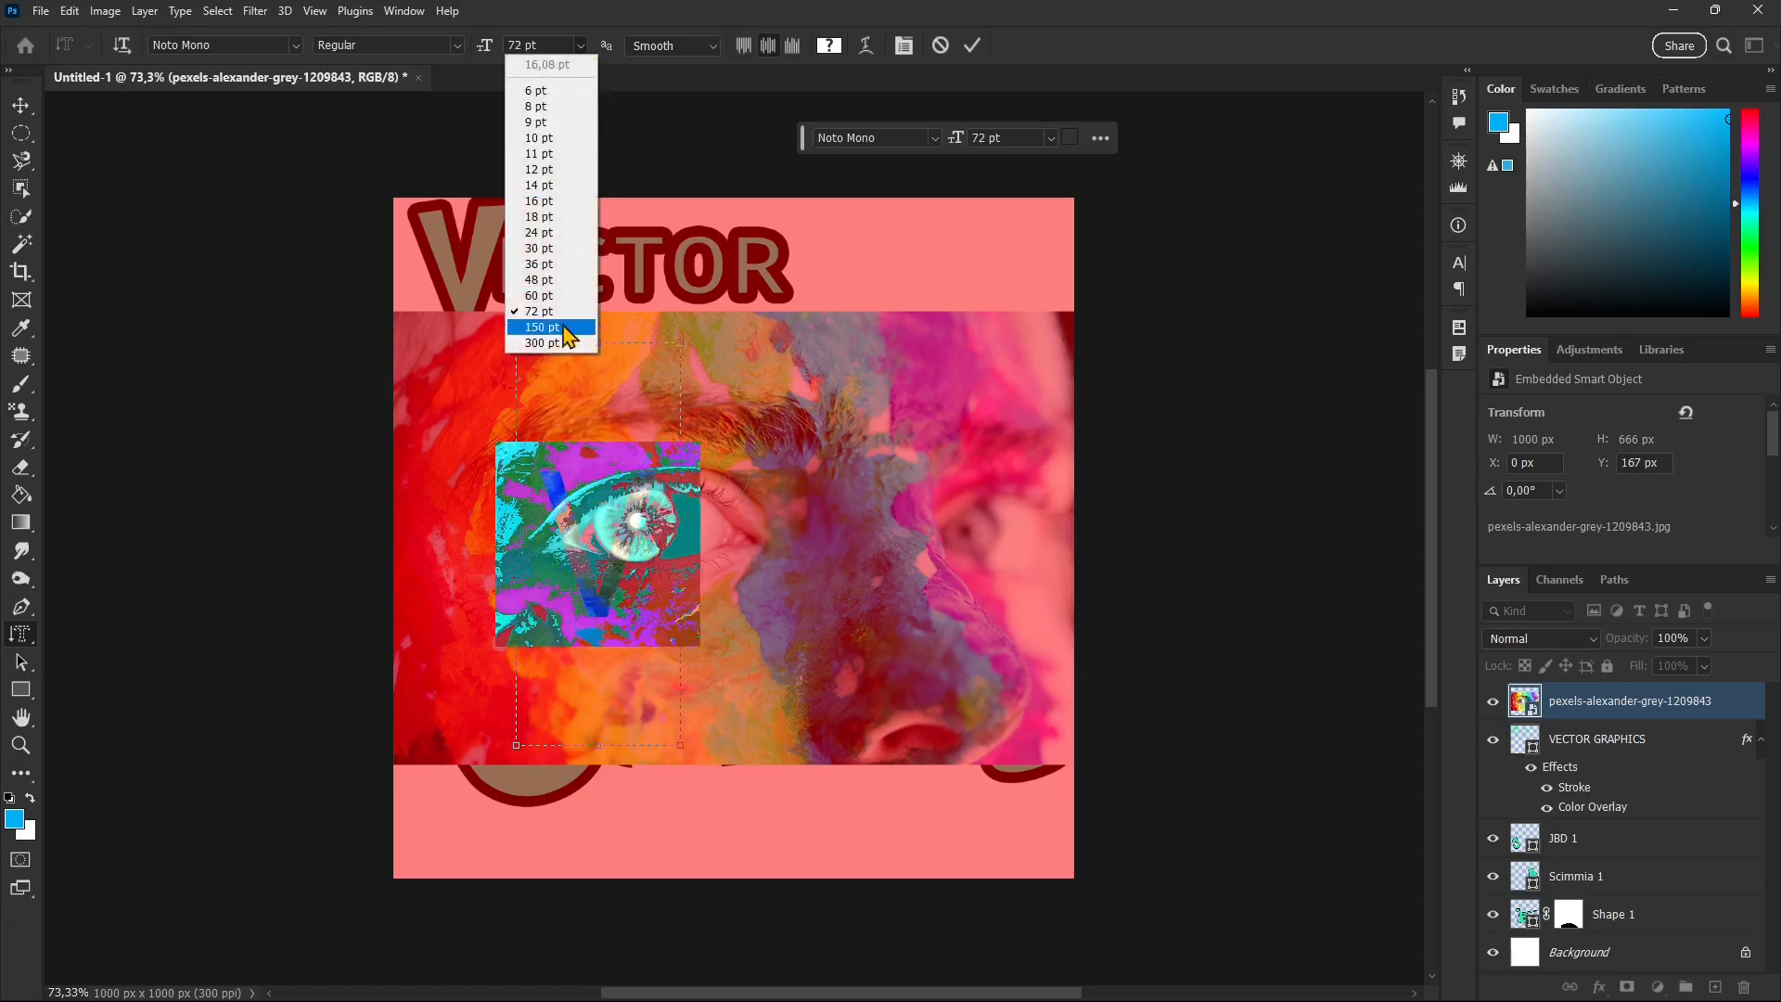
left_click(559, 338)
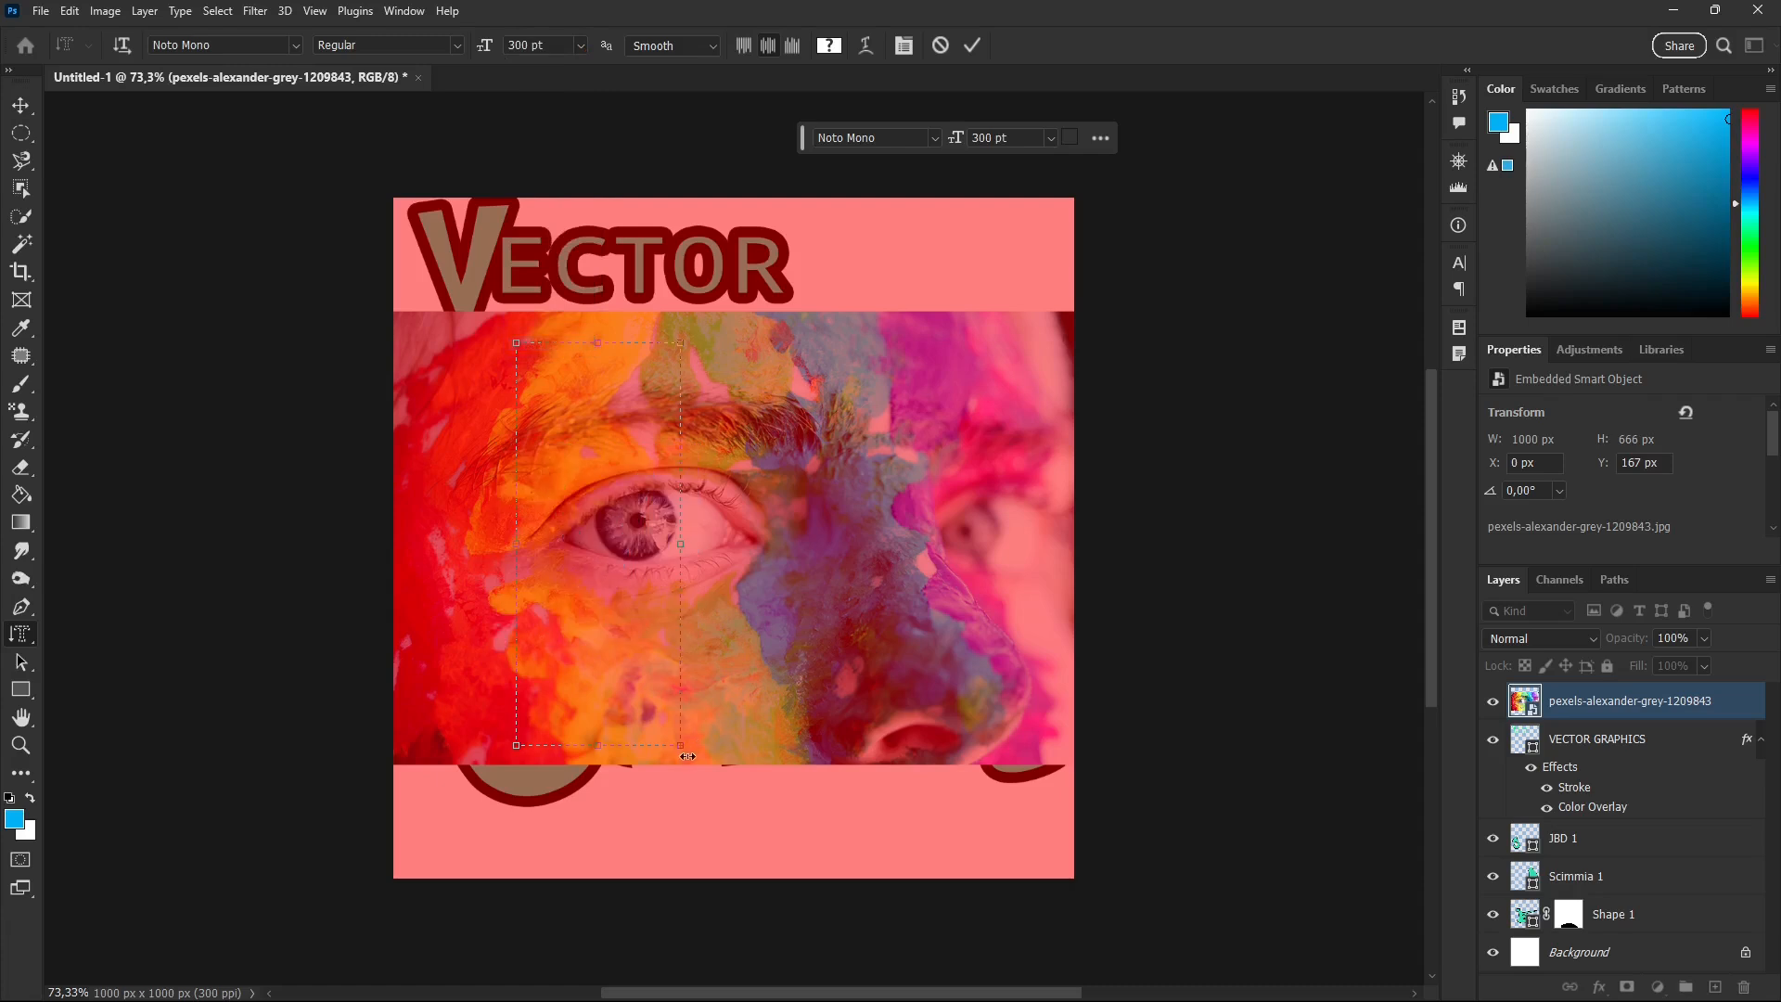
left_click_drag(681, 745, 1081, 974)
left_click_drag(516, 343, 244, 107)
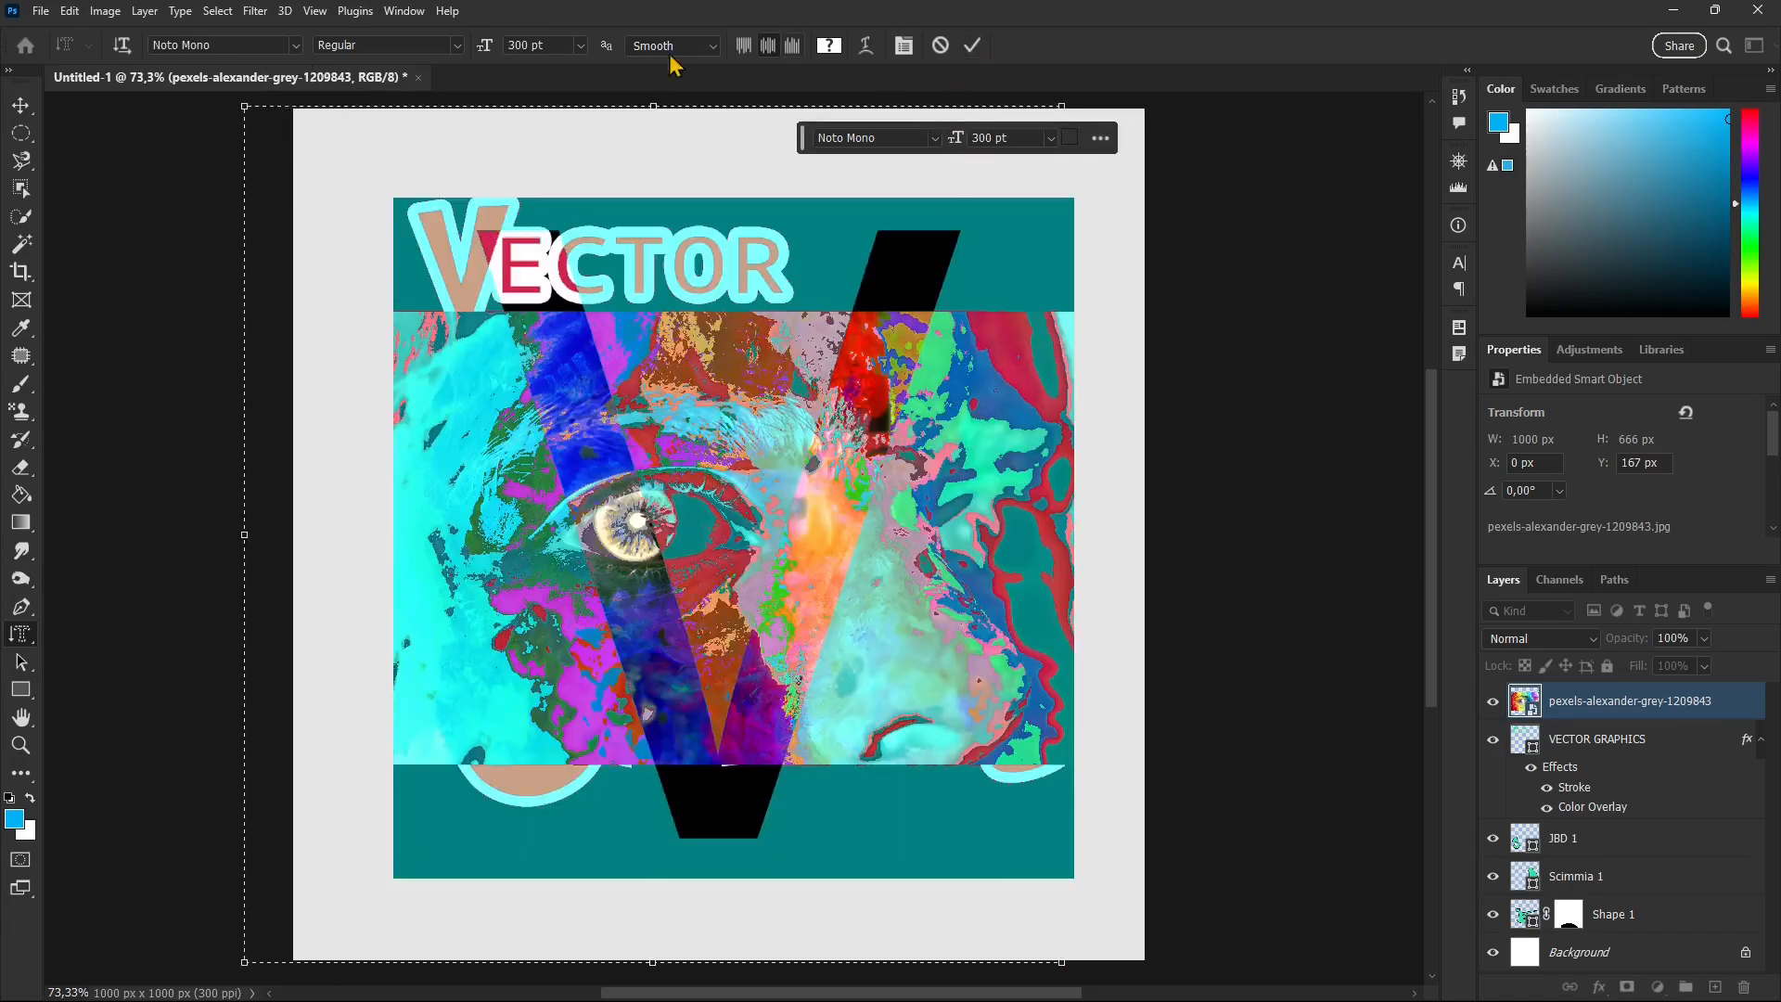
Step: Set the V's size to 150 pt and commit the type mask as a selection
left_click(582, 47)
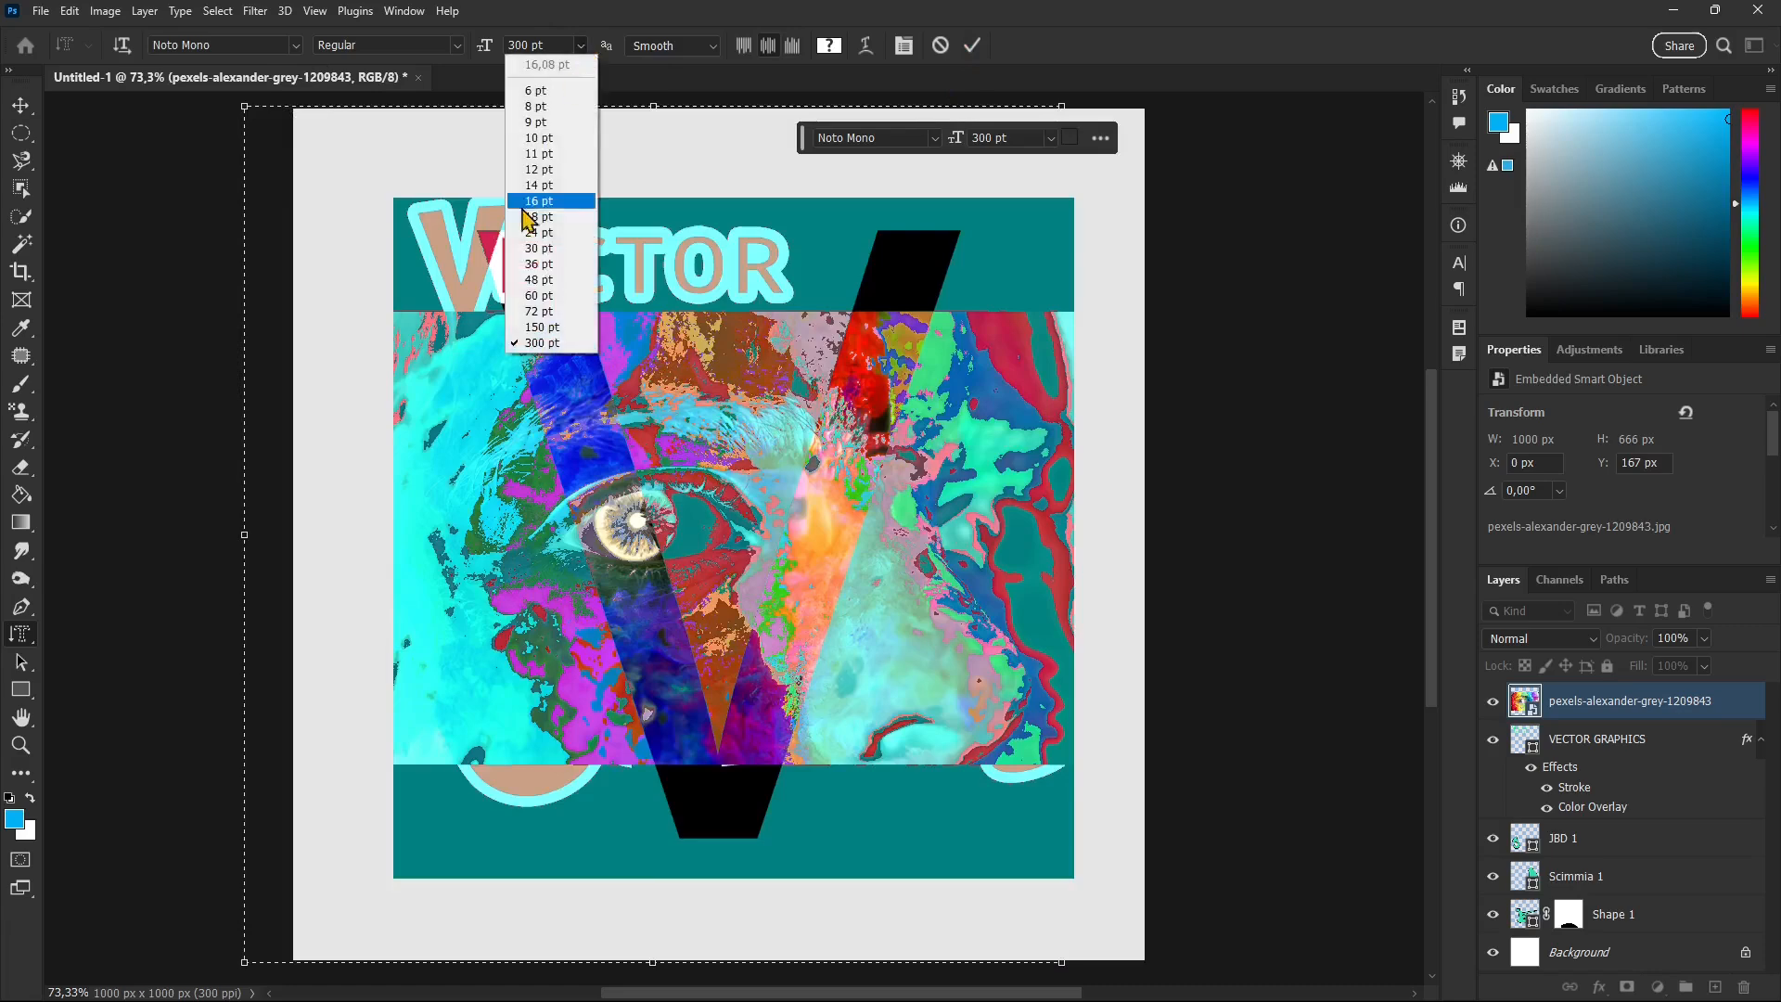
left_click(521, 330)
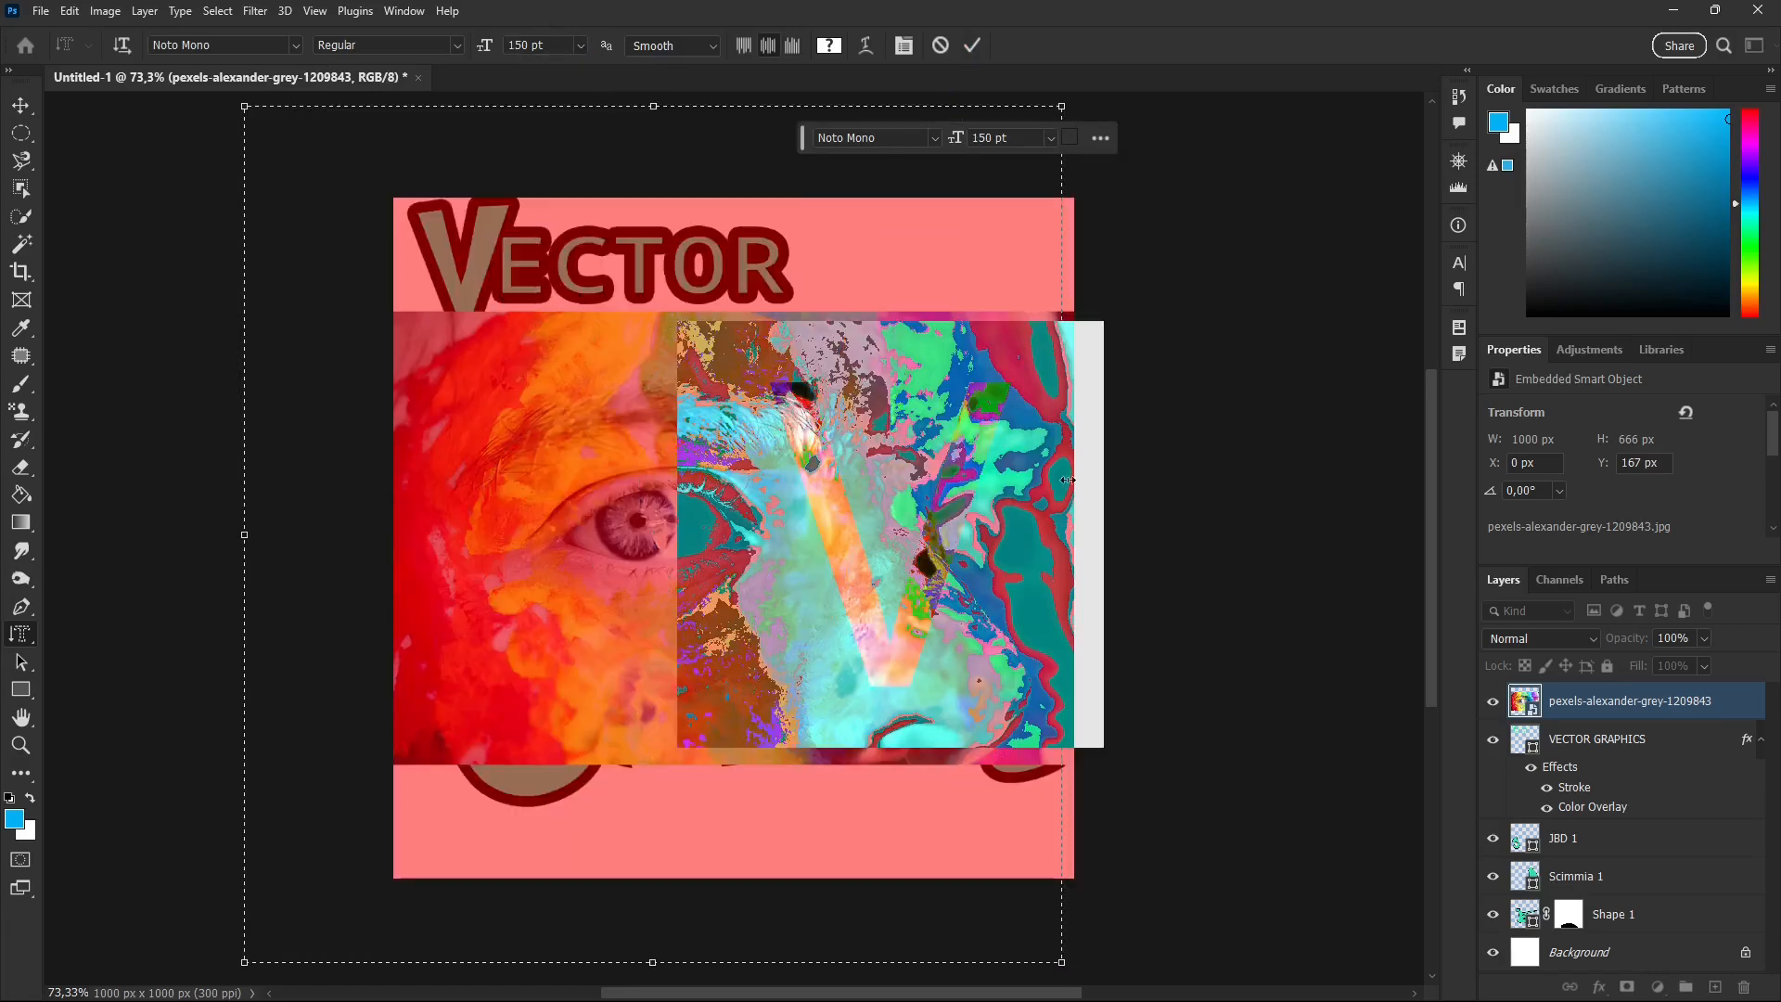
left_click(970, 48)
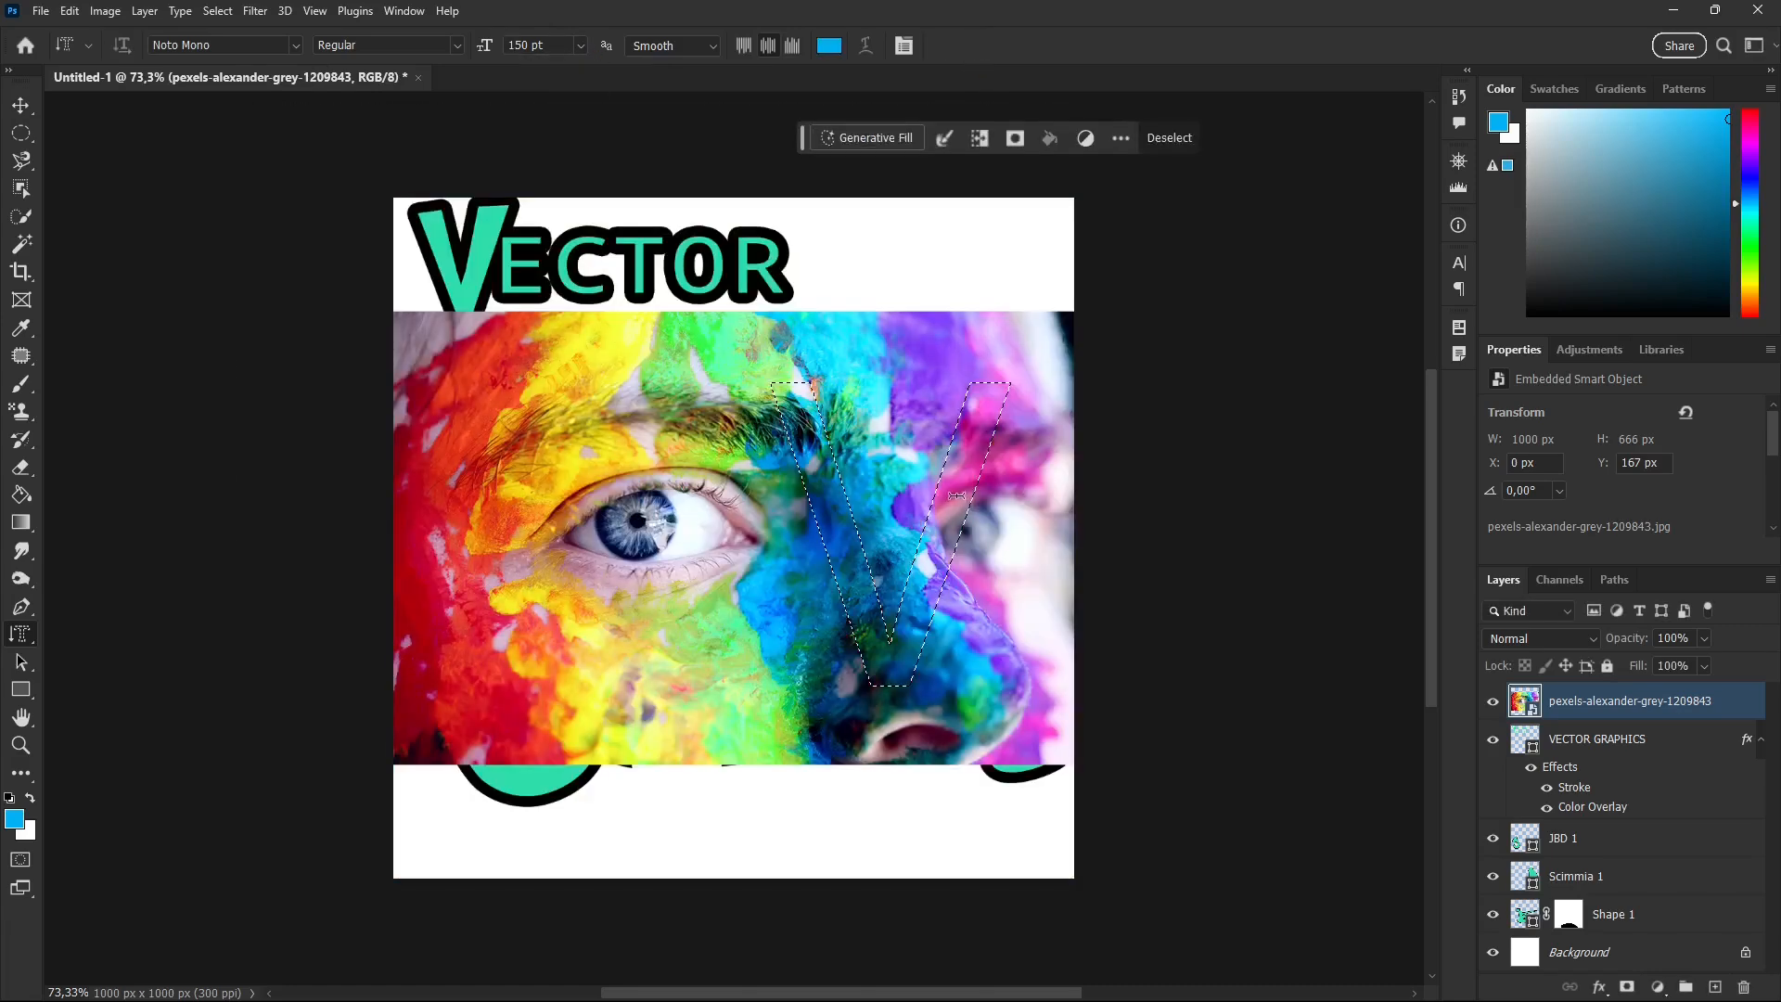
Step: Try cutting the V out of the photo by rasterizing its layer, inverting the selection and deleting everything outside the letter
left_click(23, 133)
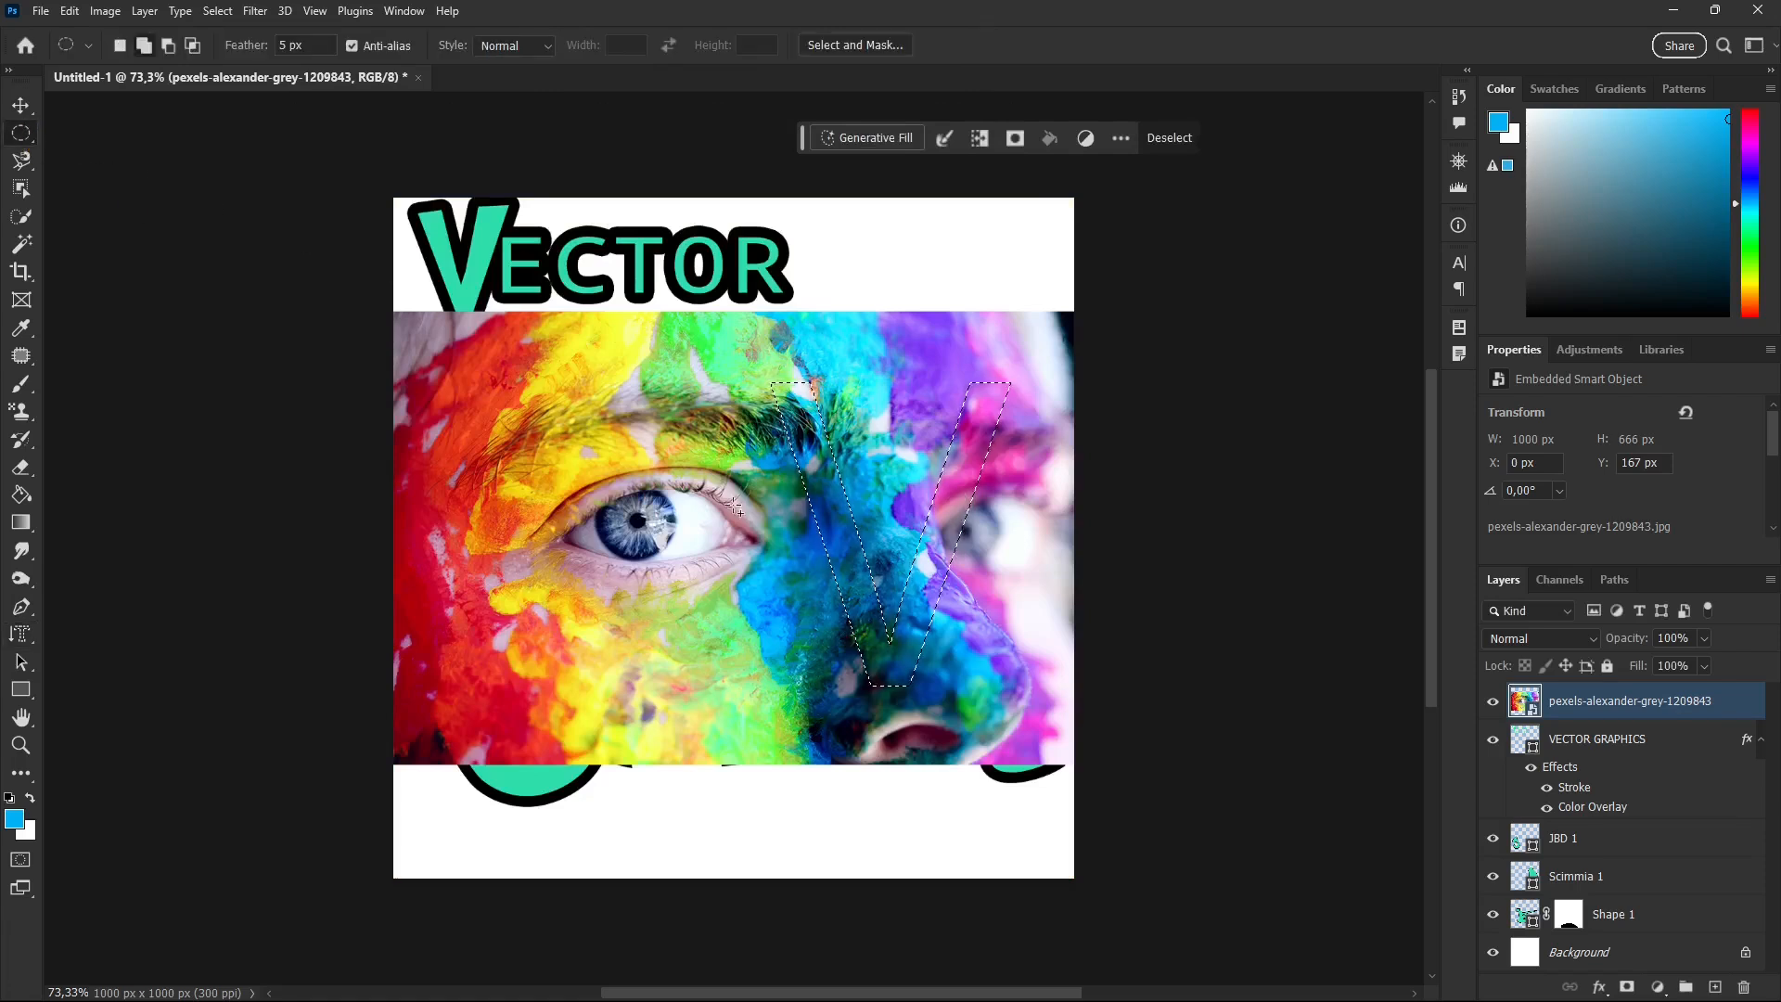
left_click_drag(830, 520, 742, 526)
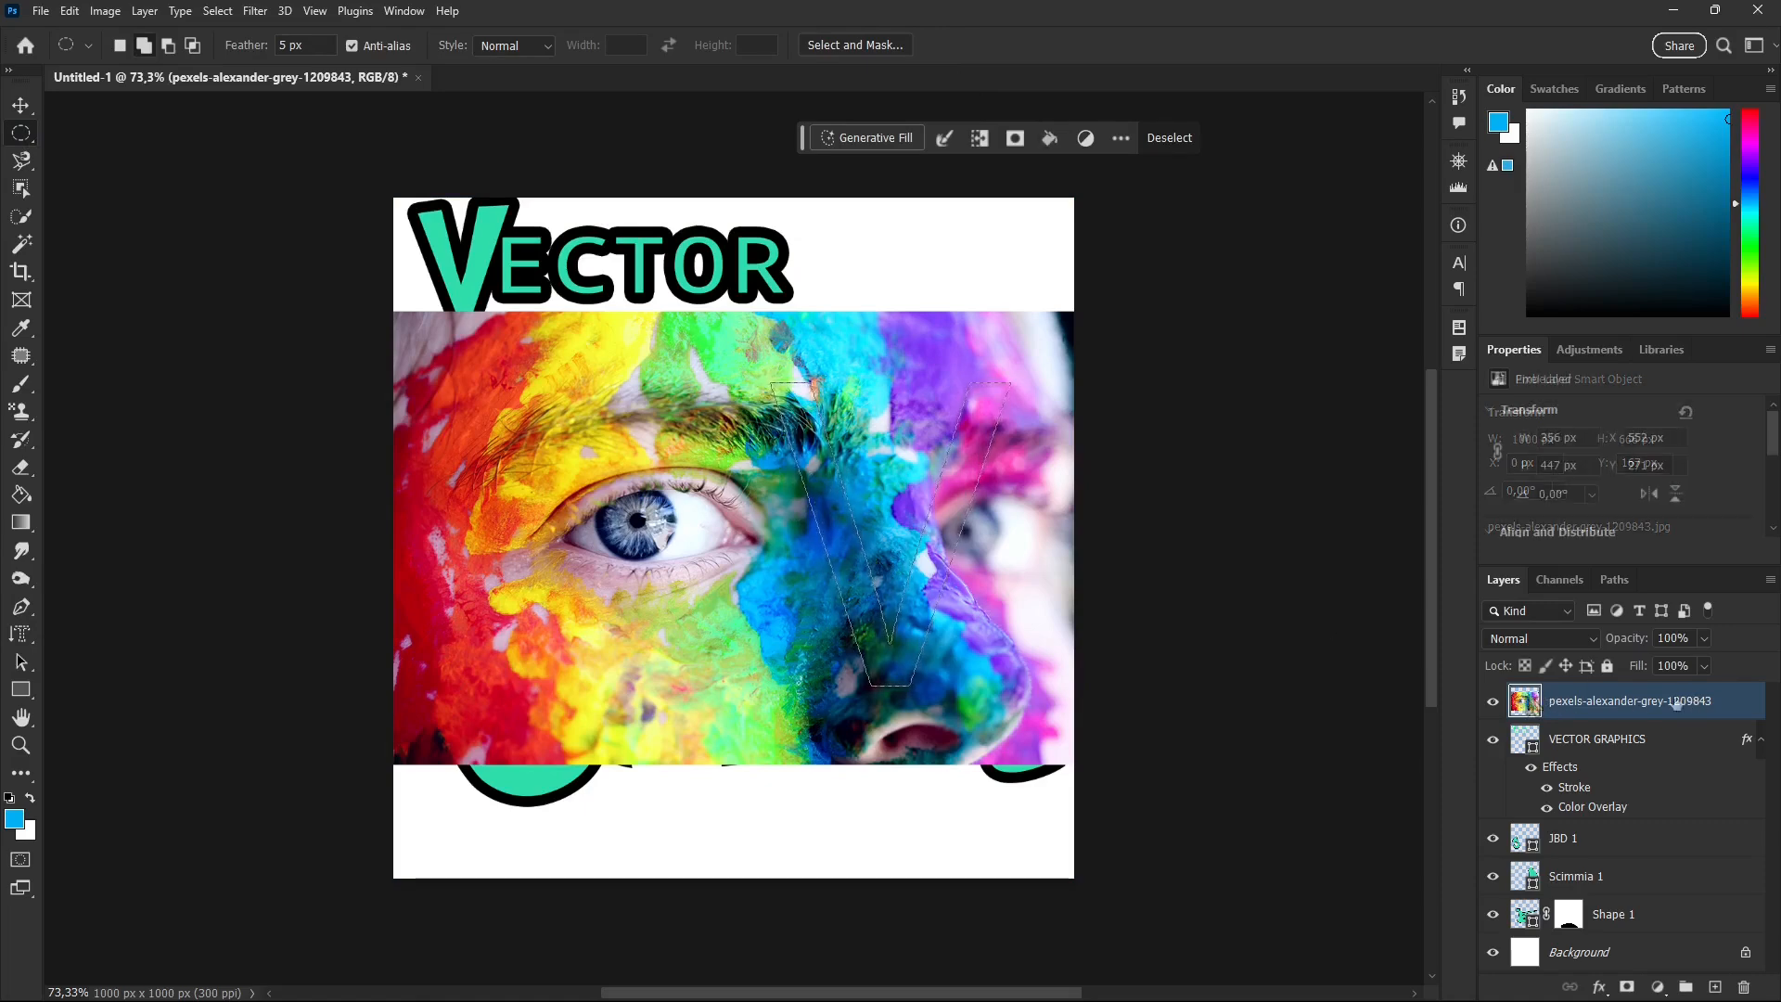
right_click(1530, 701)
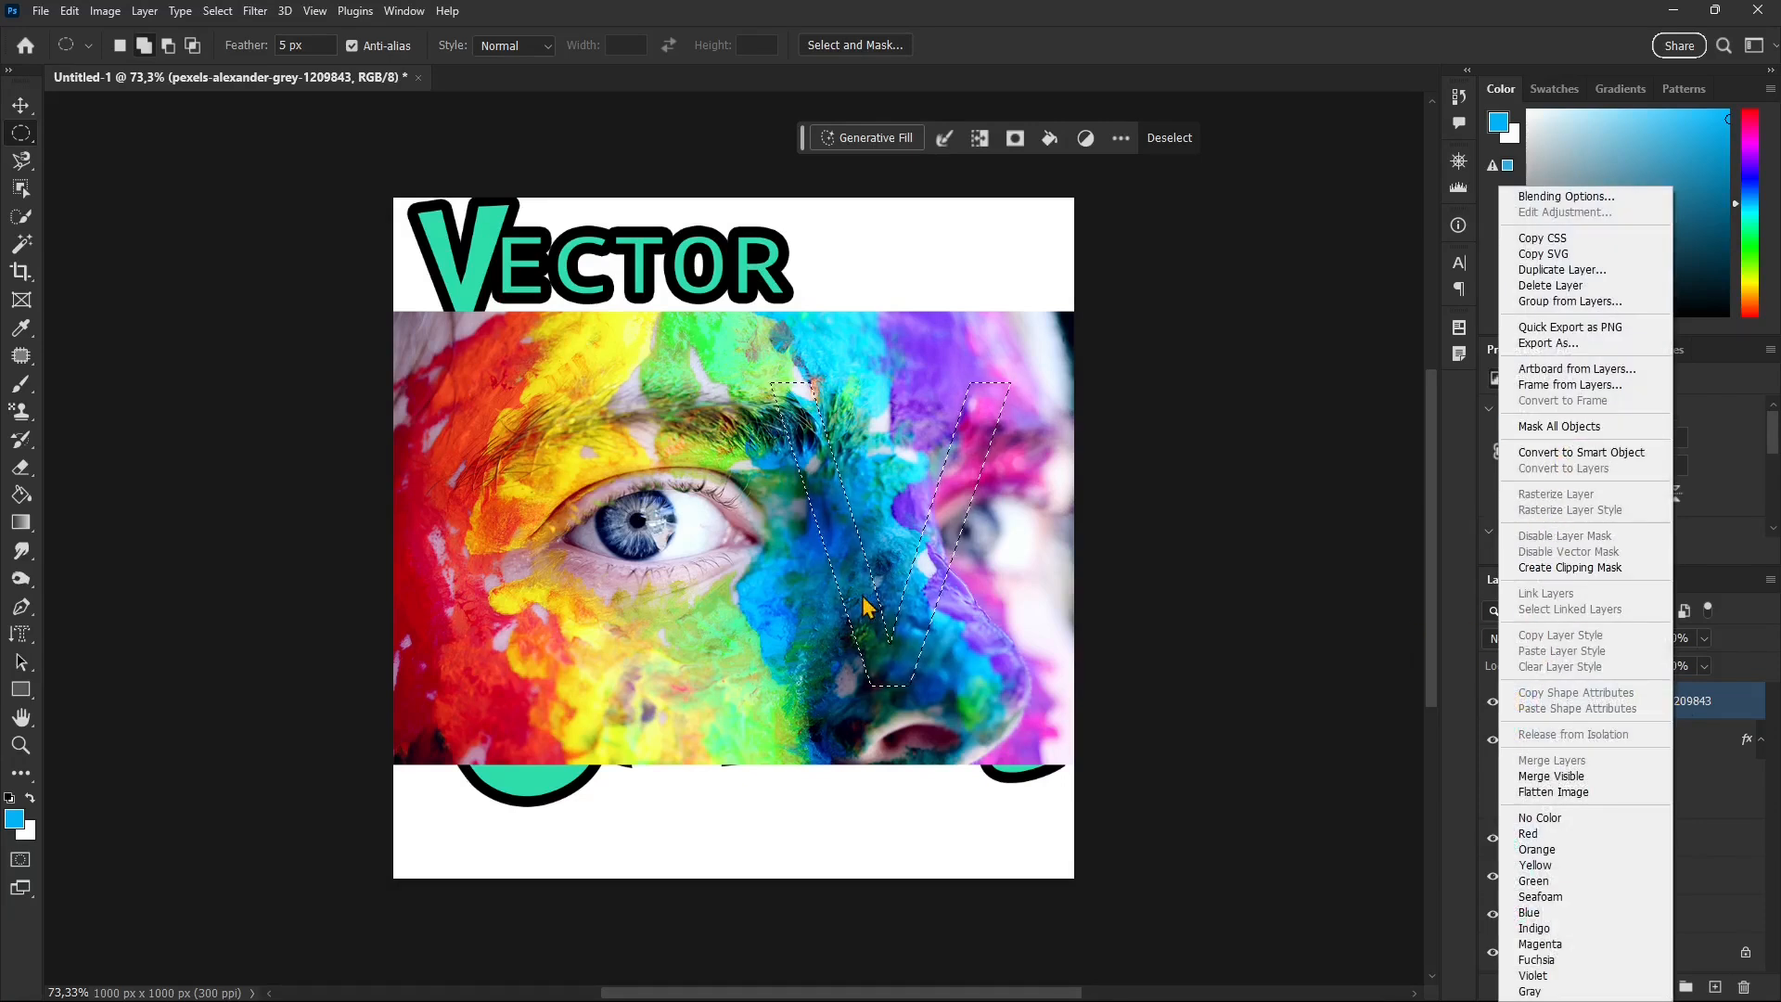
left_click(1355, 685)
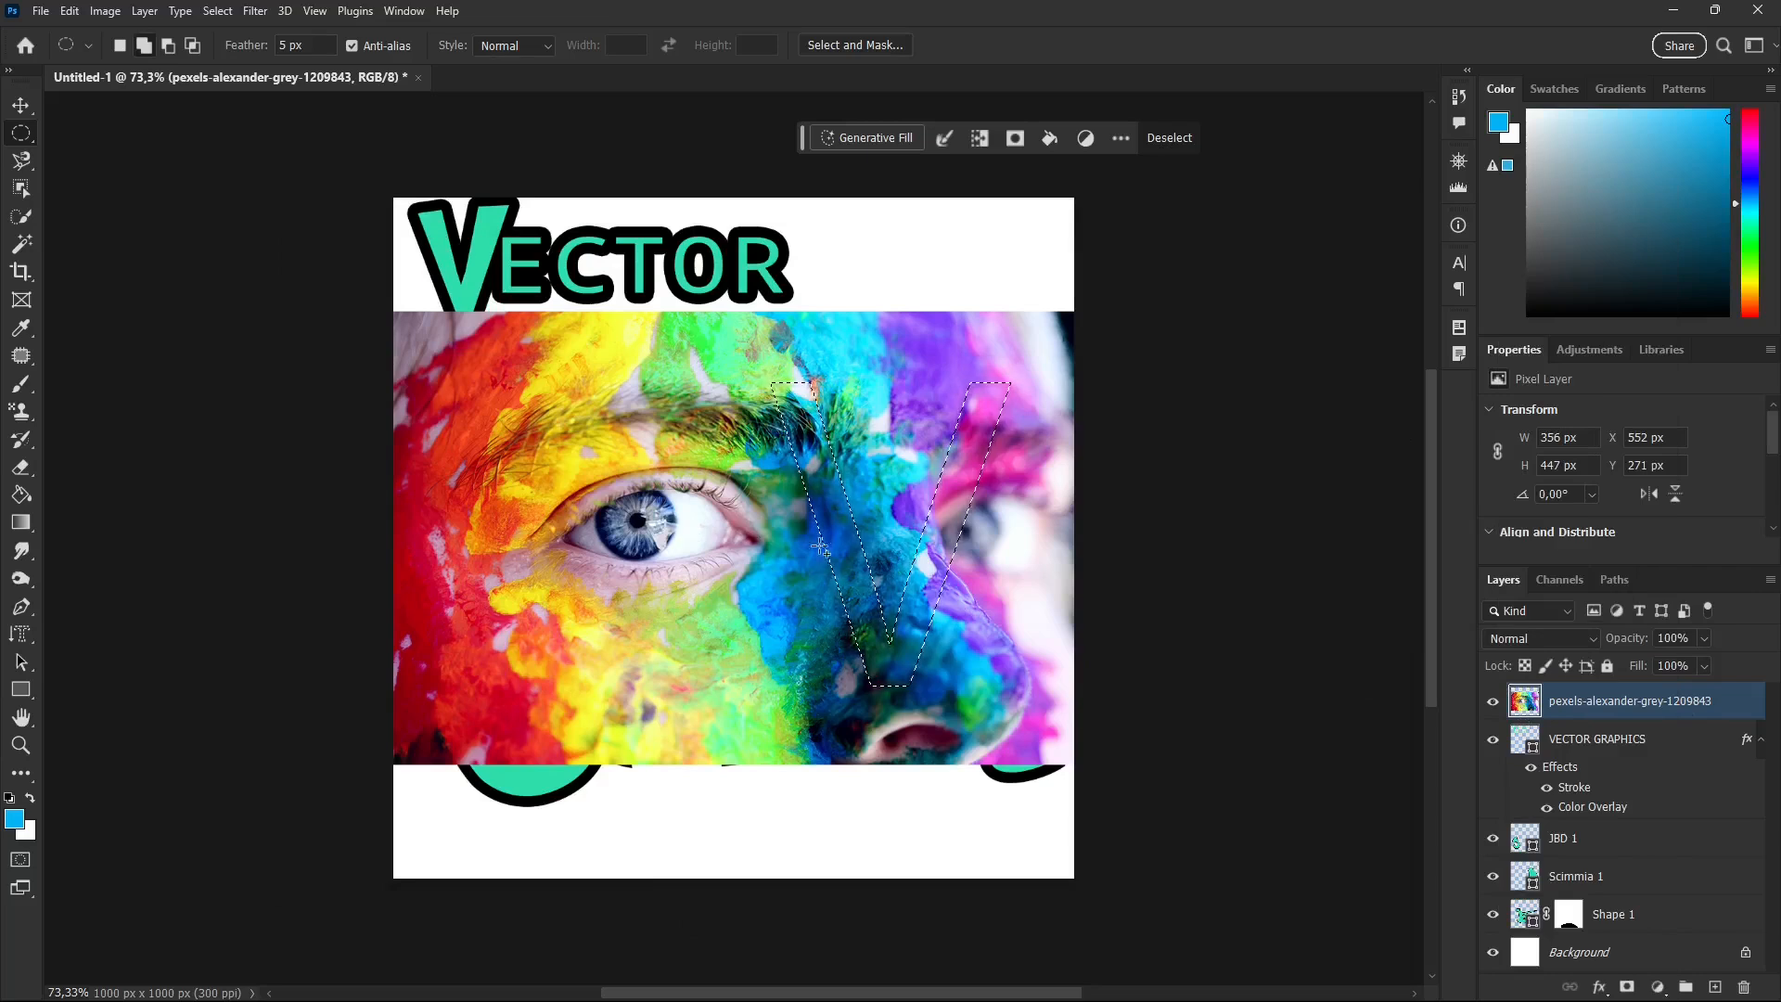
left_click(981, 141)
key("Delete")
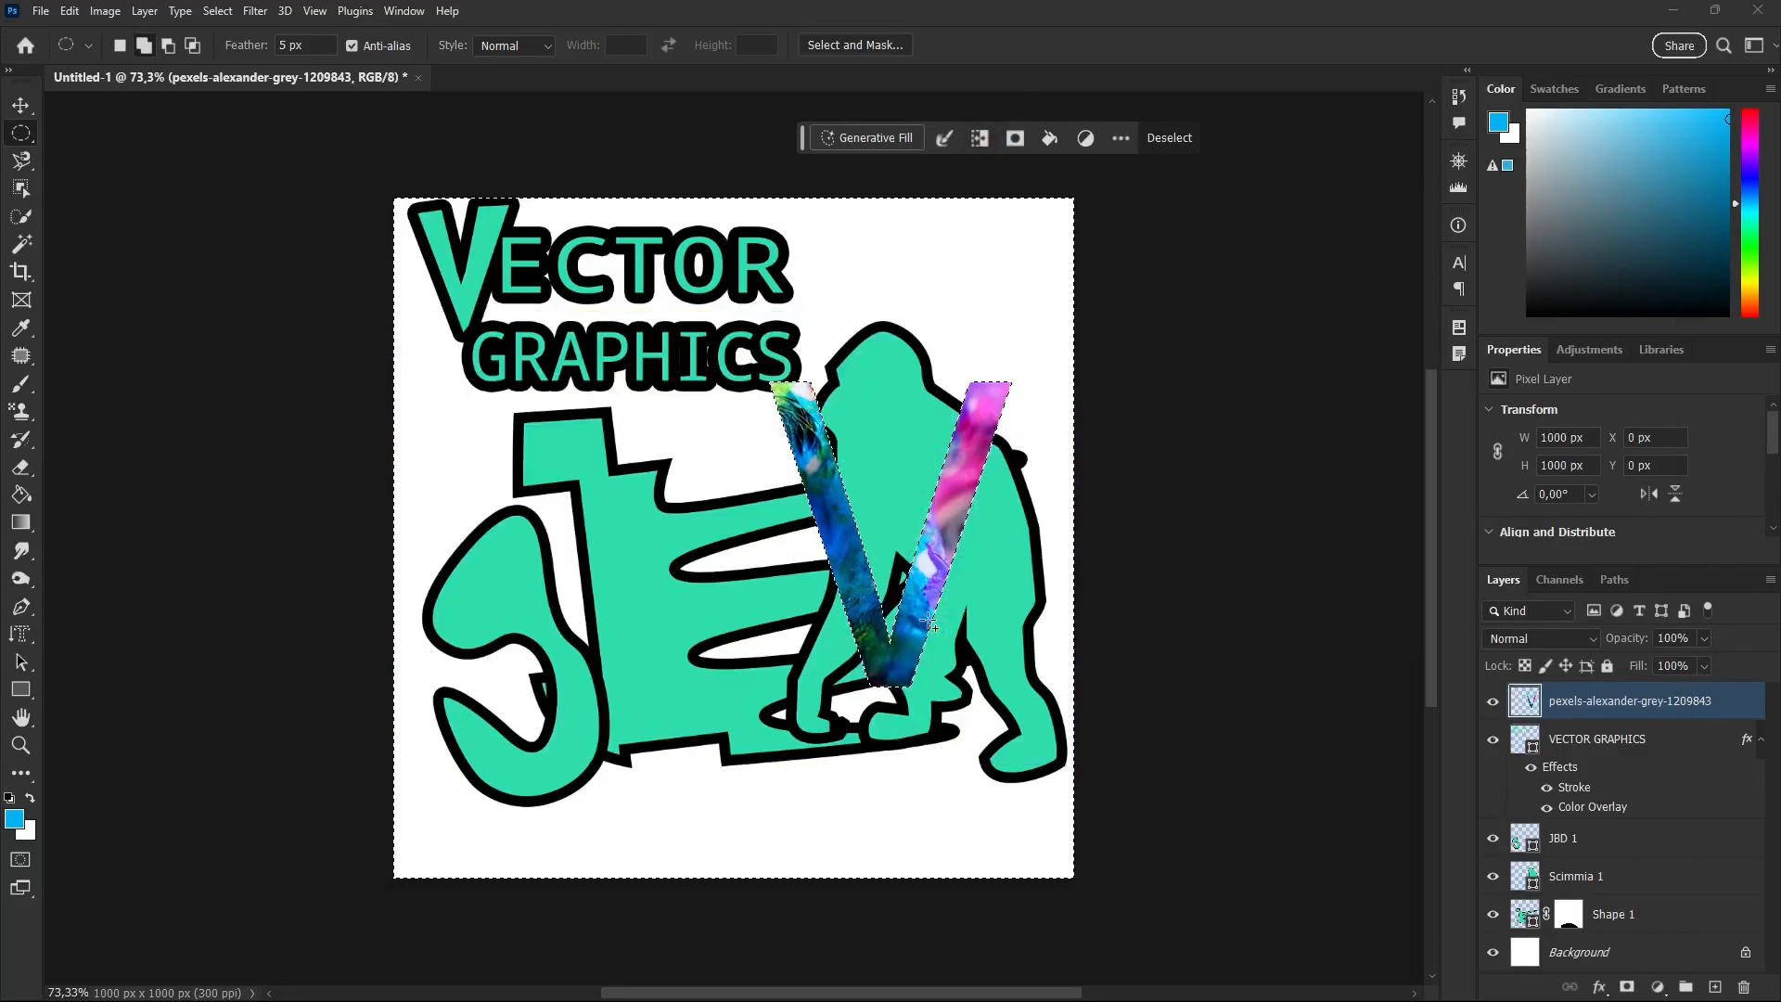
Step: Undo the photo cutout, the inverted selection, the rasterization and the V-shaped selection
key("ctrl+z")
key("ctrl+z")
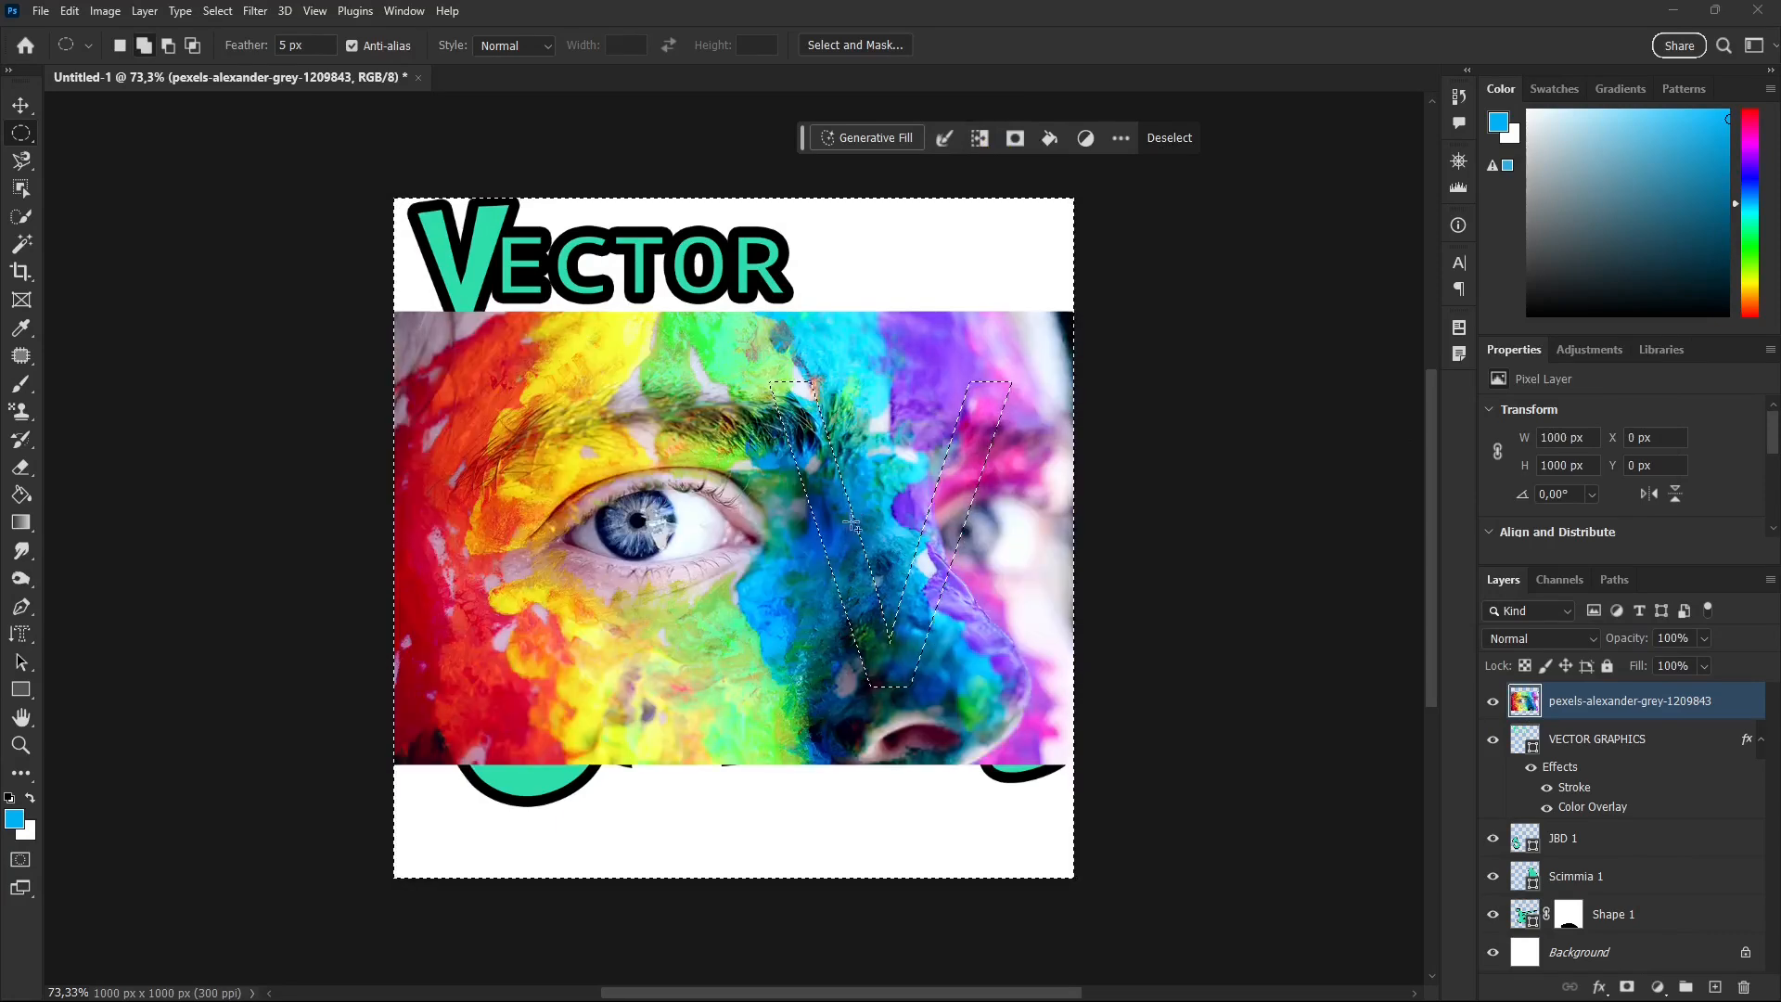
key("shift+m")
key("ctrl+z")
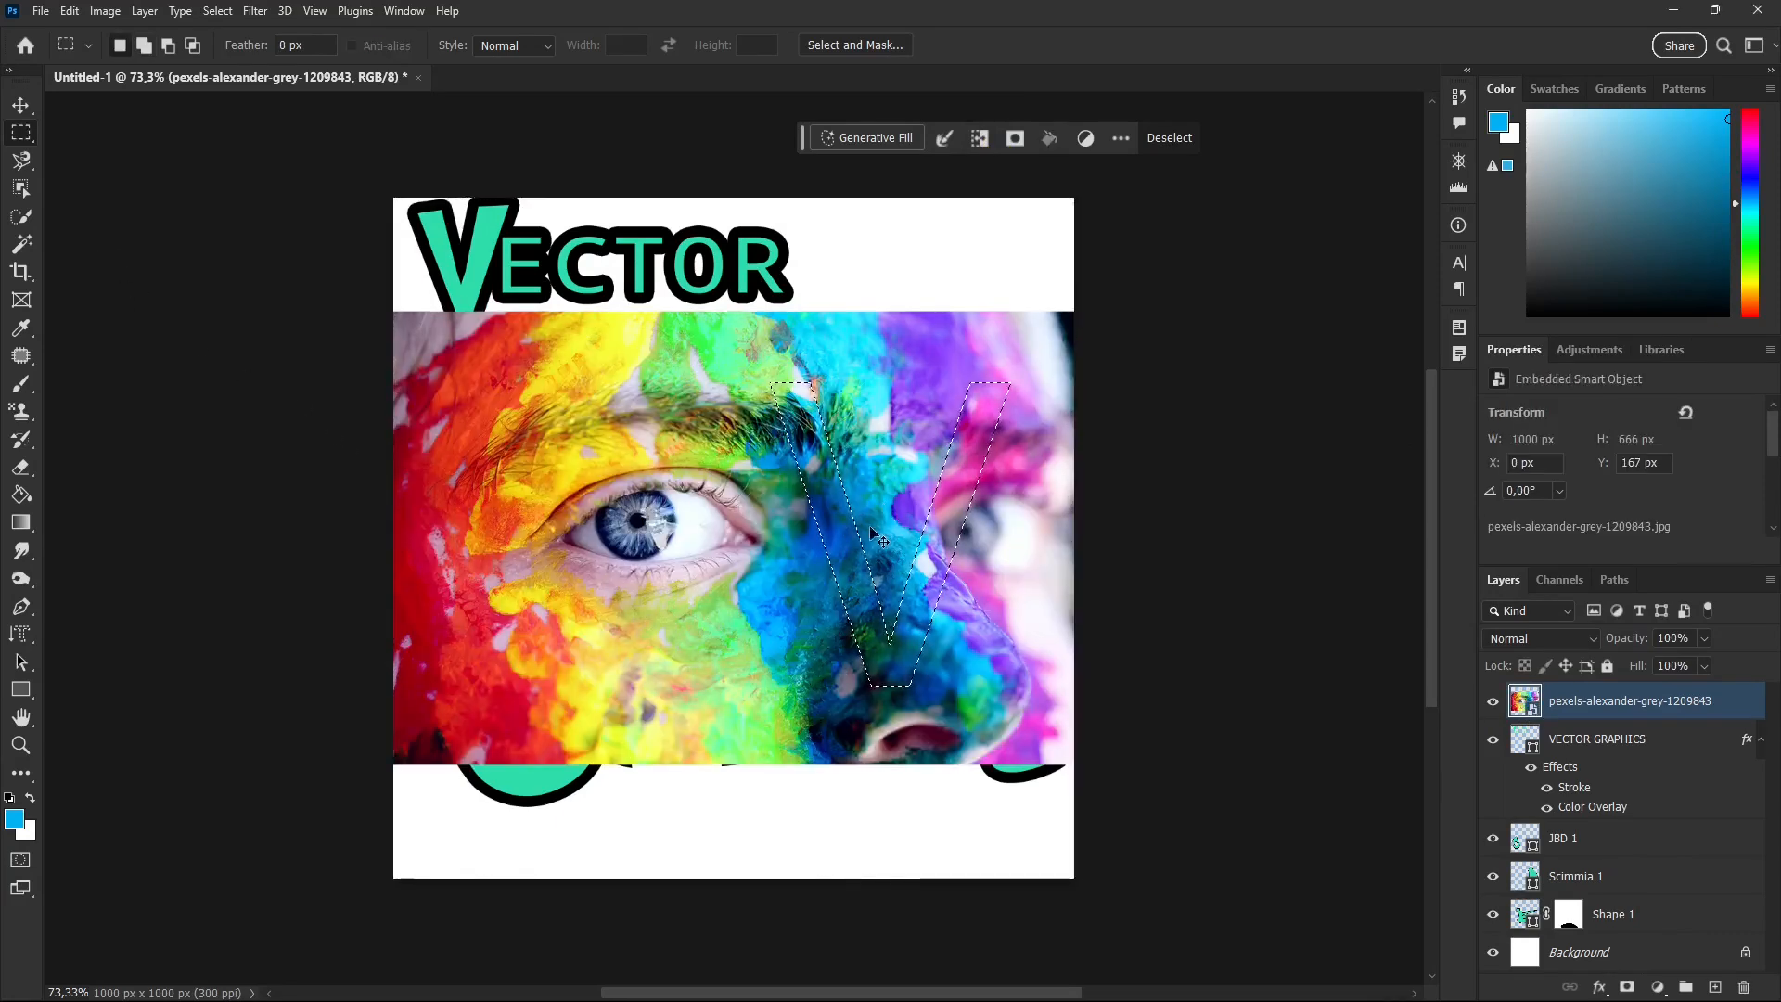
key("ctrl+z")
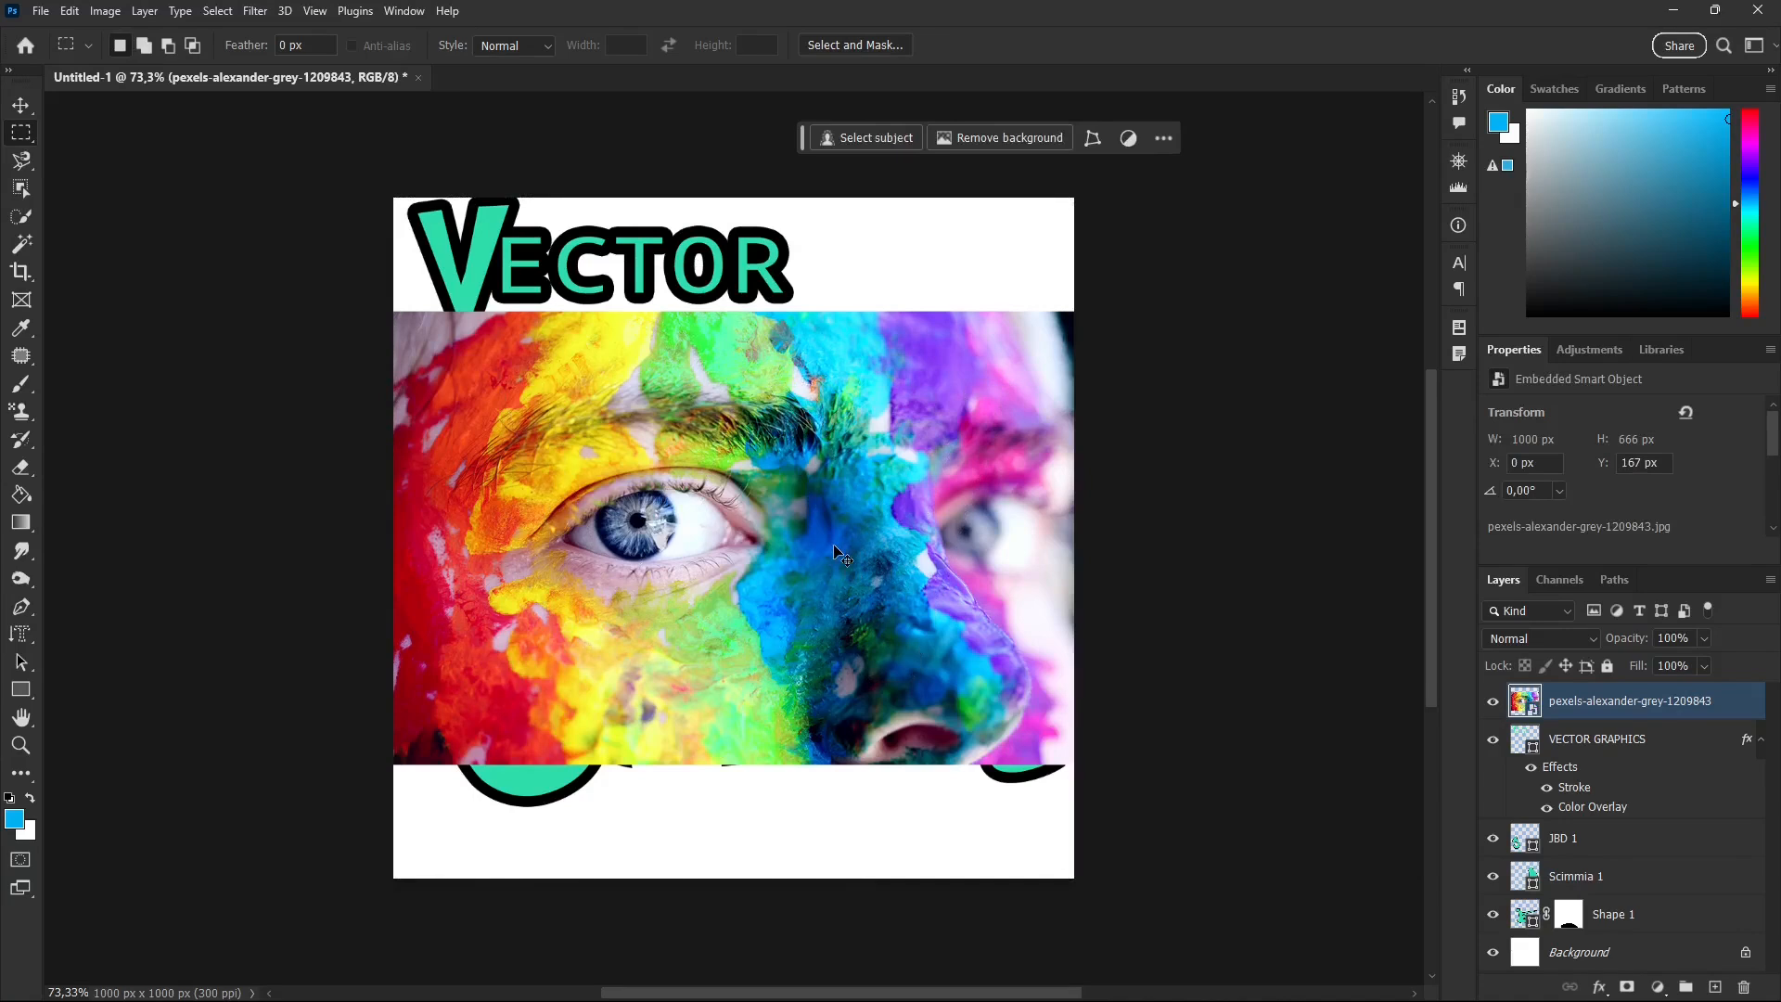
Step: Move the photo layer beneath all the shape layers, directly above the Background
left_click_drag(1568, 712, 1619, 908)
left_click_drag(1624, 894, 1621, 927)
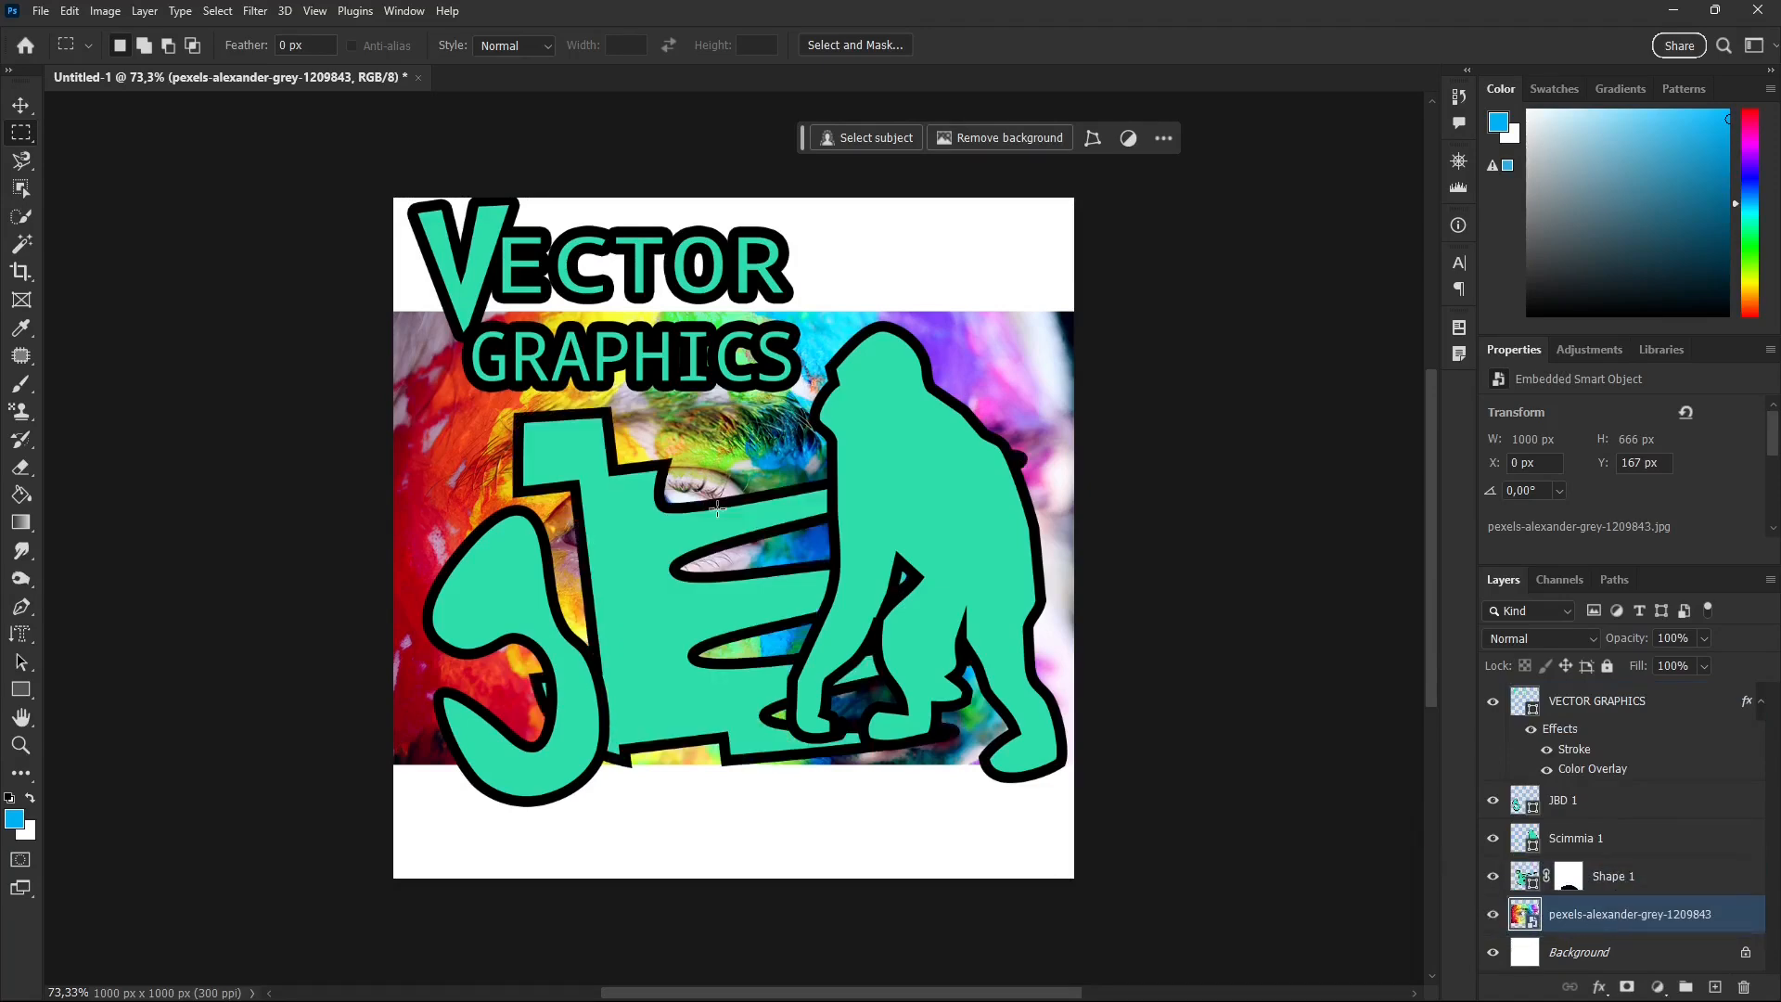
Step: Move the large Shape 1 up and to the right, off the photographed eye, and nudge the JBD 1 shape slightly up and left
left_click(21, 104)
left_click_drag(703, 489, 981, 334)
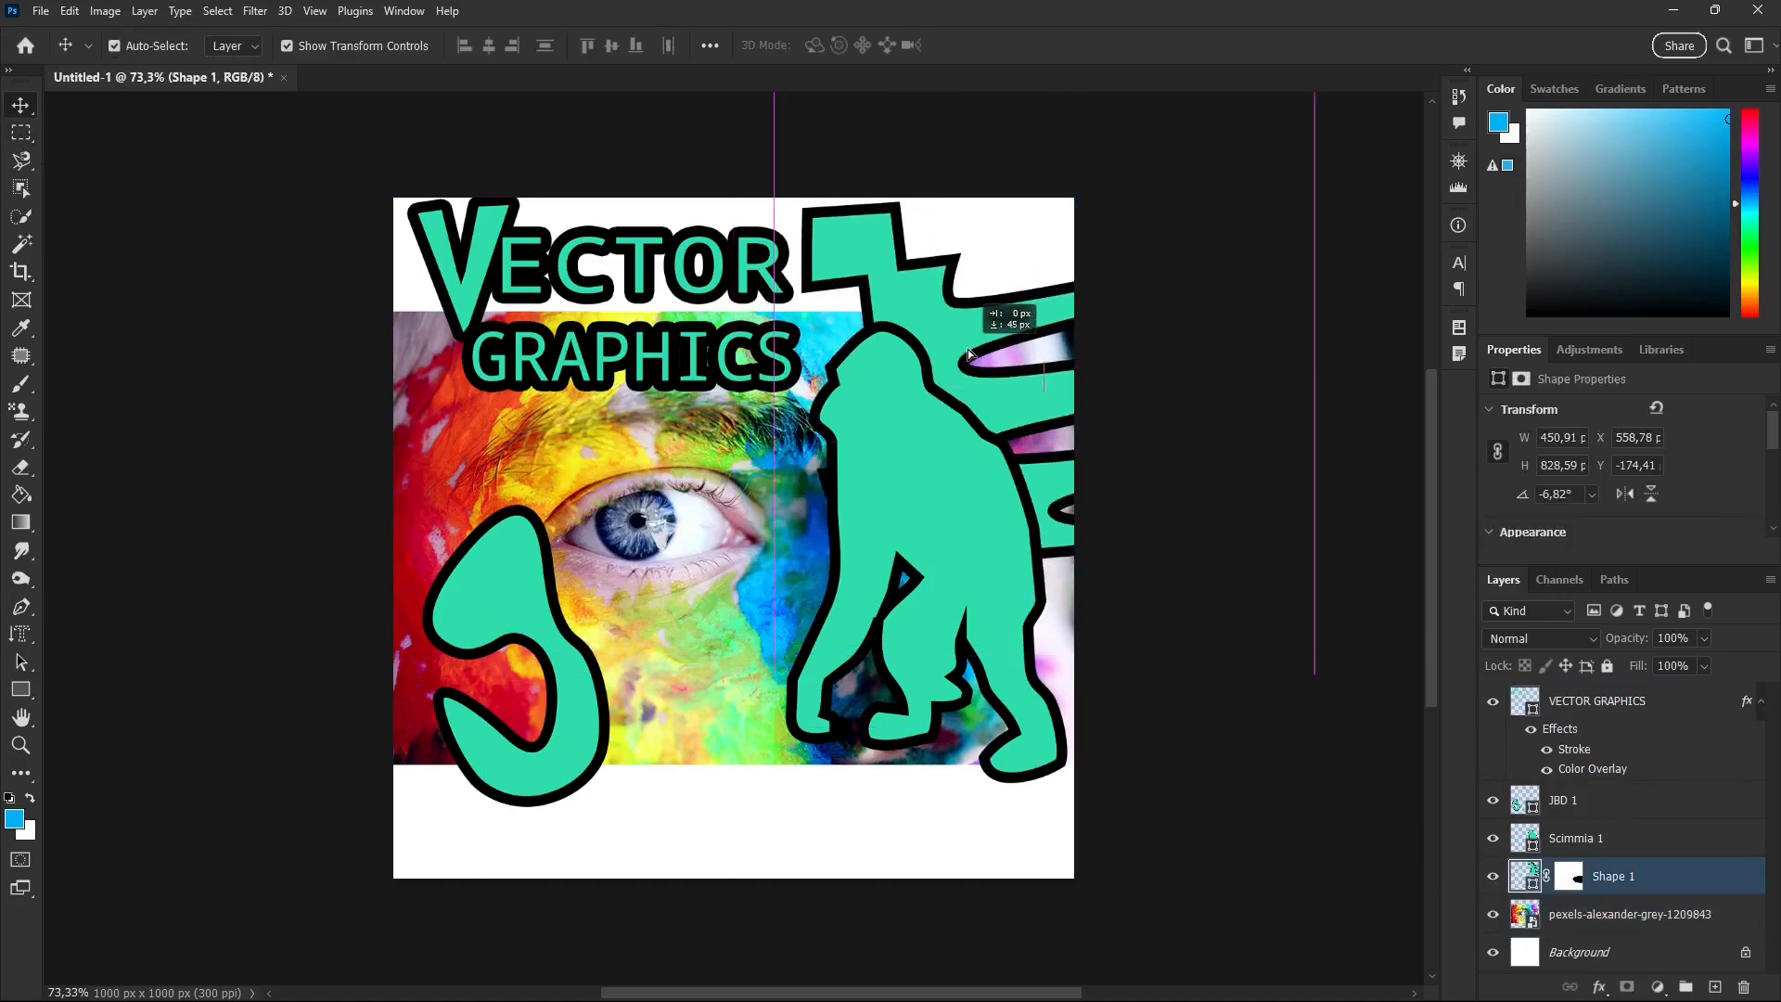
left_click(1216, 298)
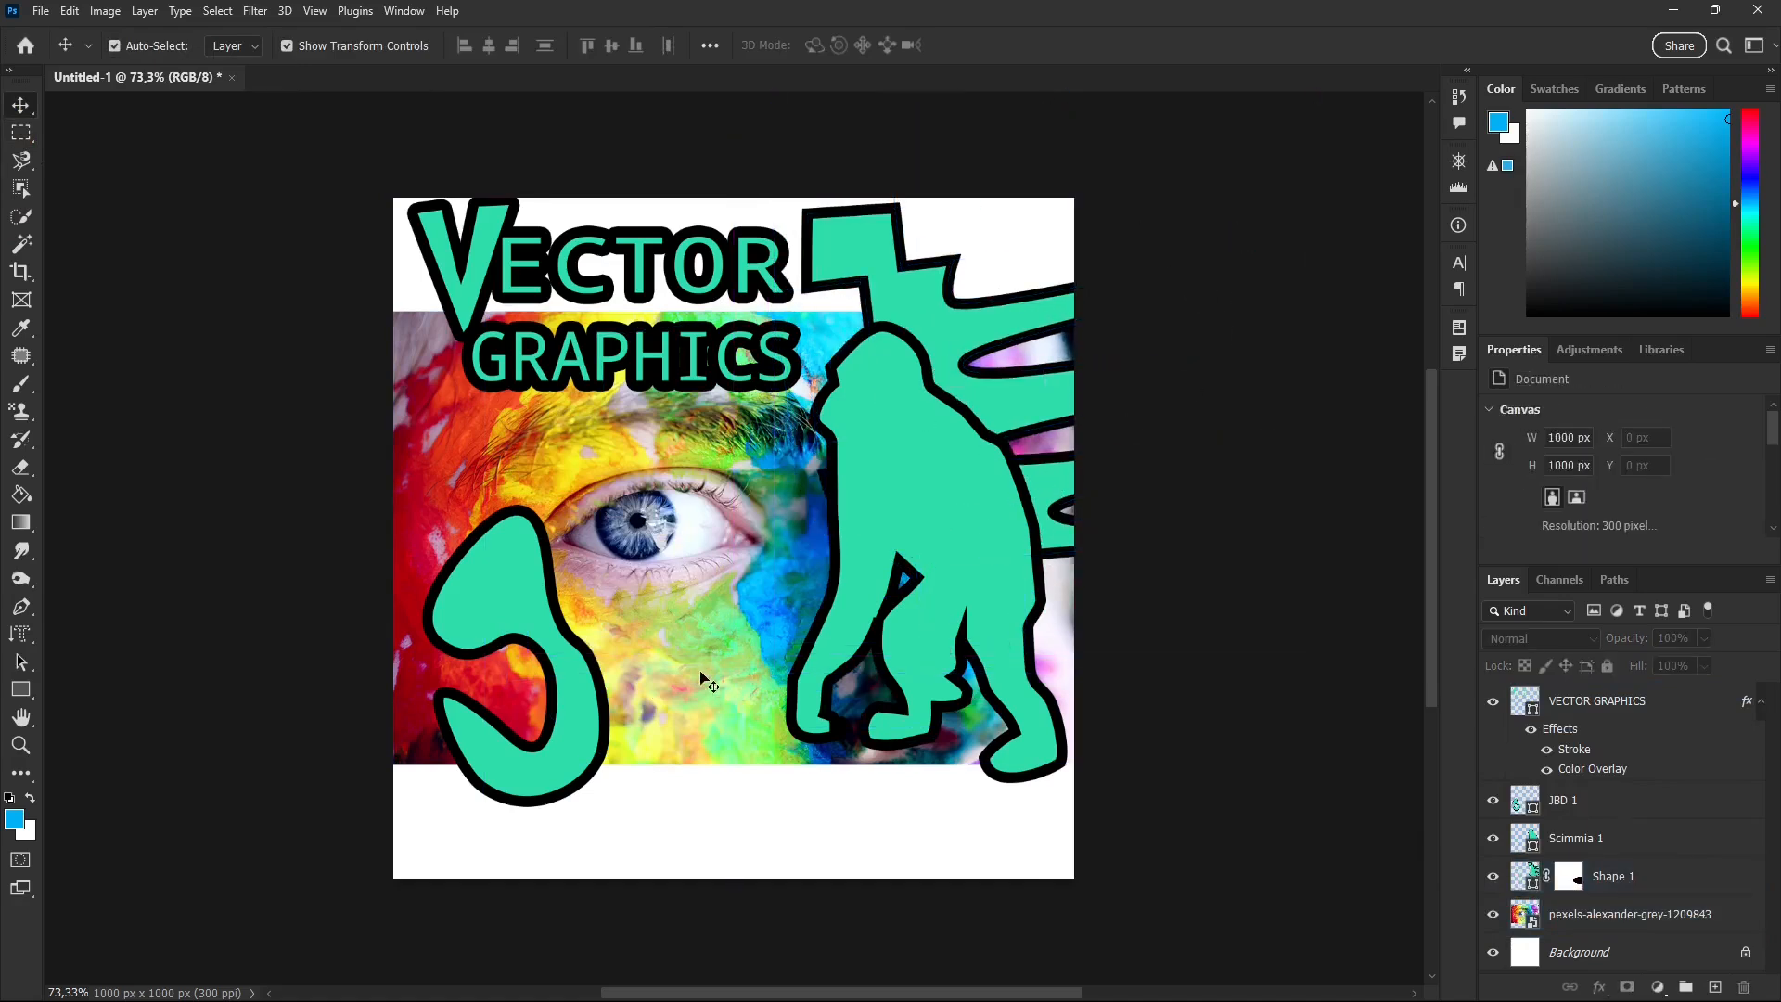
scroll(698, 679, "down", 1)
left_click_drag(560, 730, 551, 716)
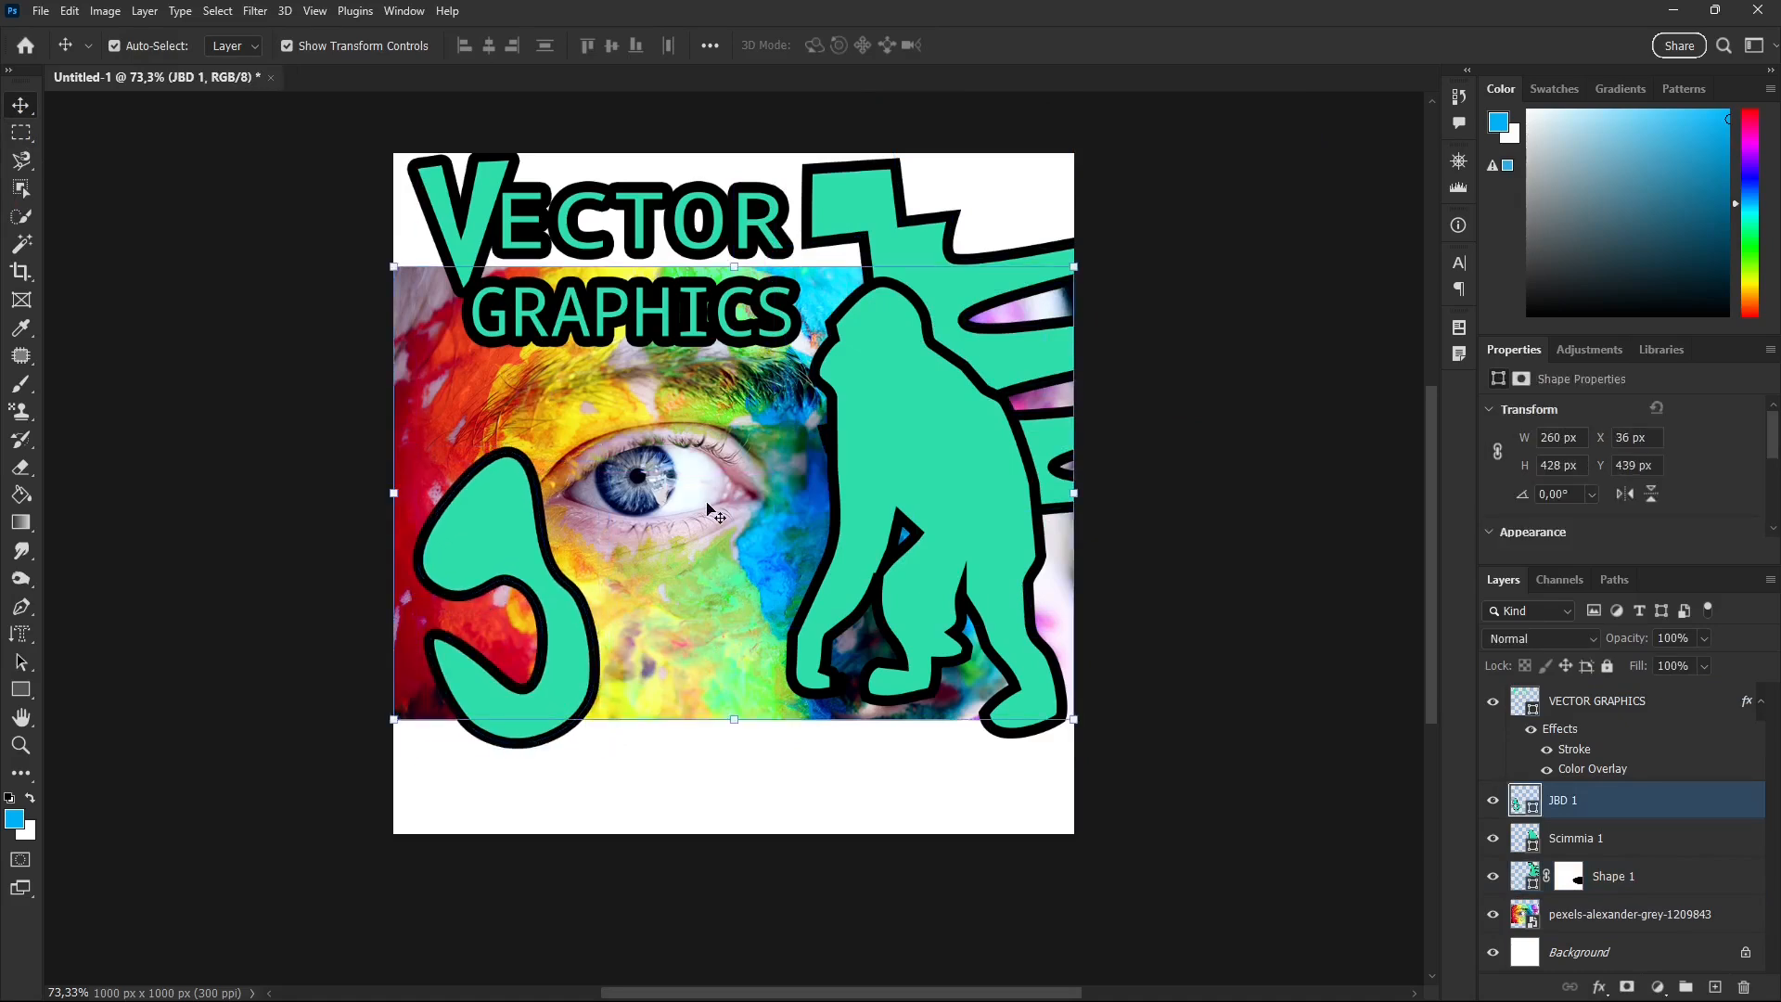
Step: Add a Posterize adjustment layer directly above the photo layer
left_click(707, 503)
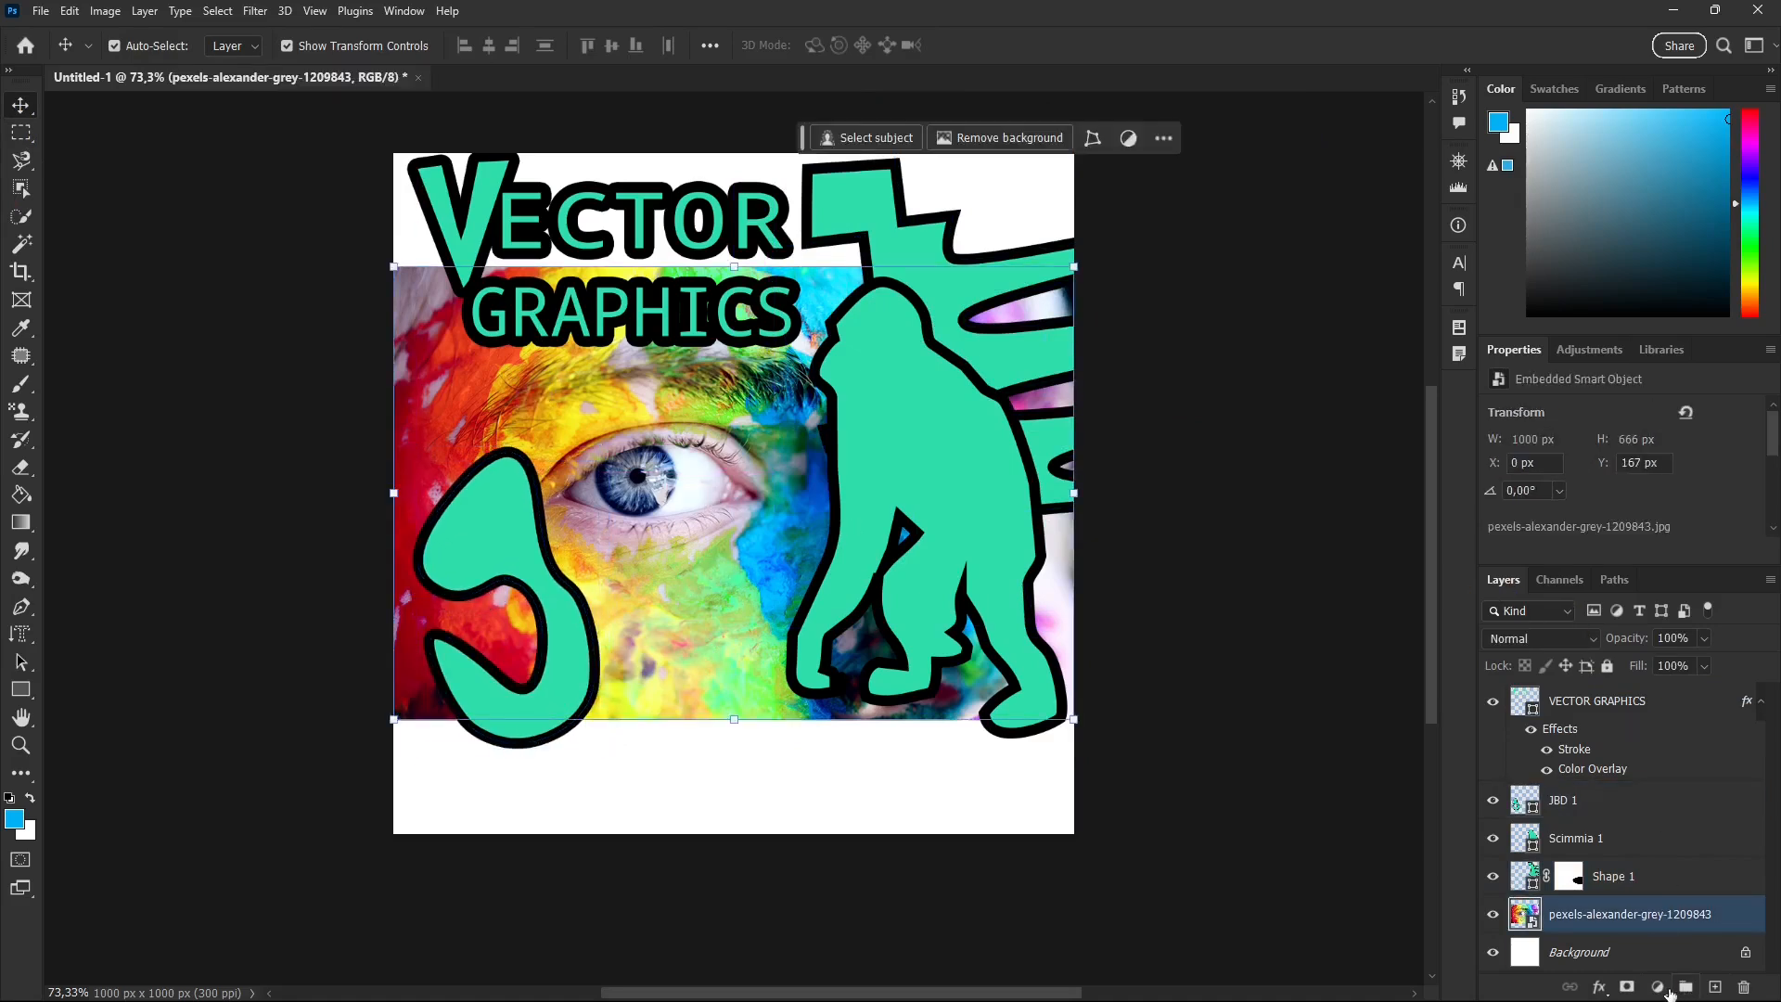
left_click(1660, 989)
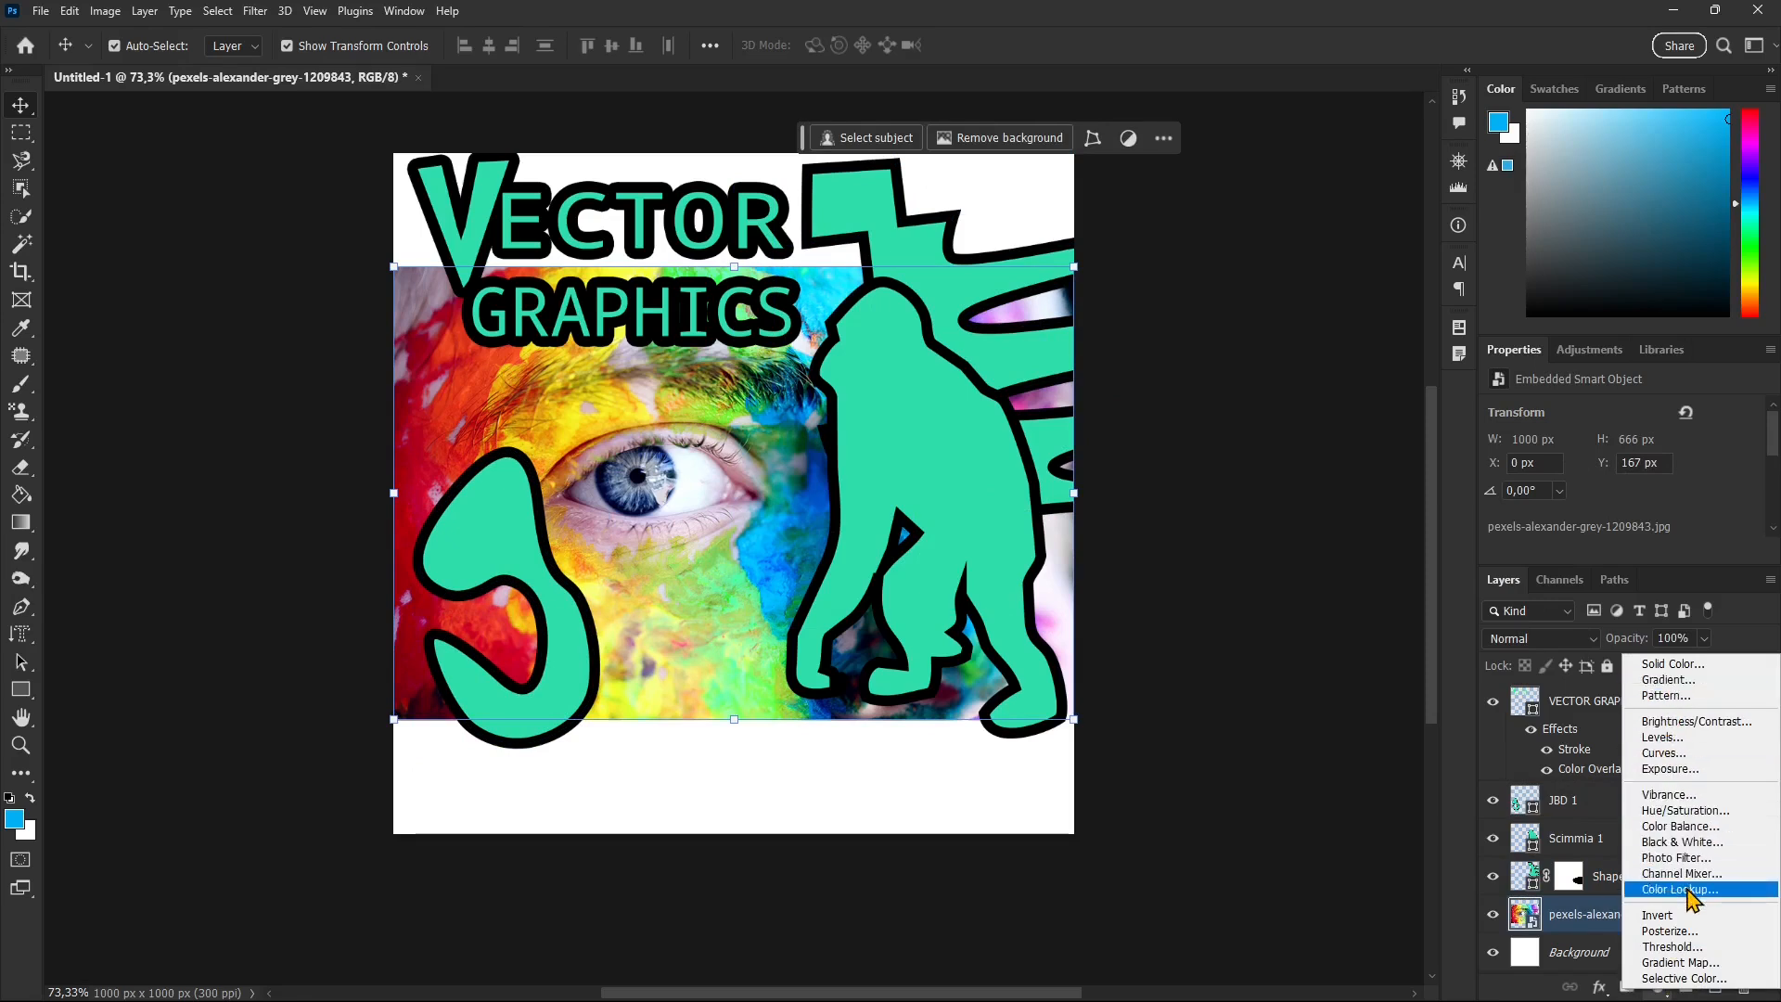
left_click(1669, 932)
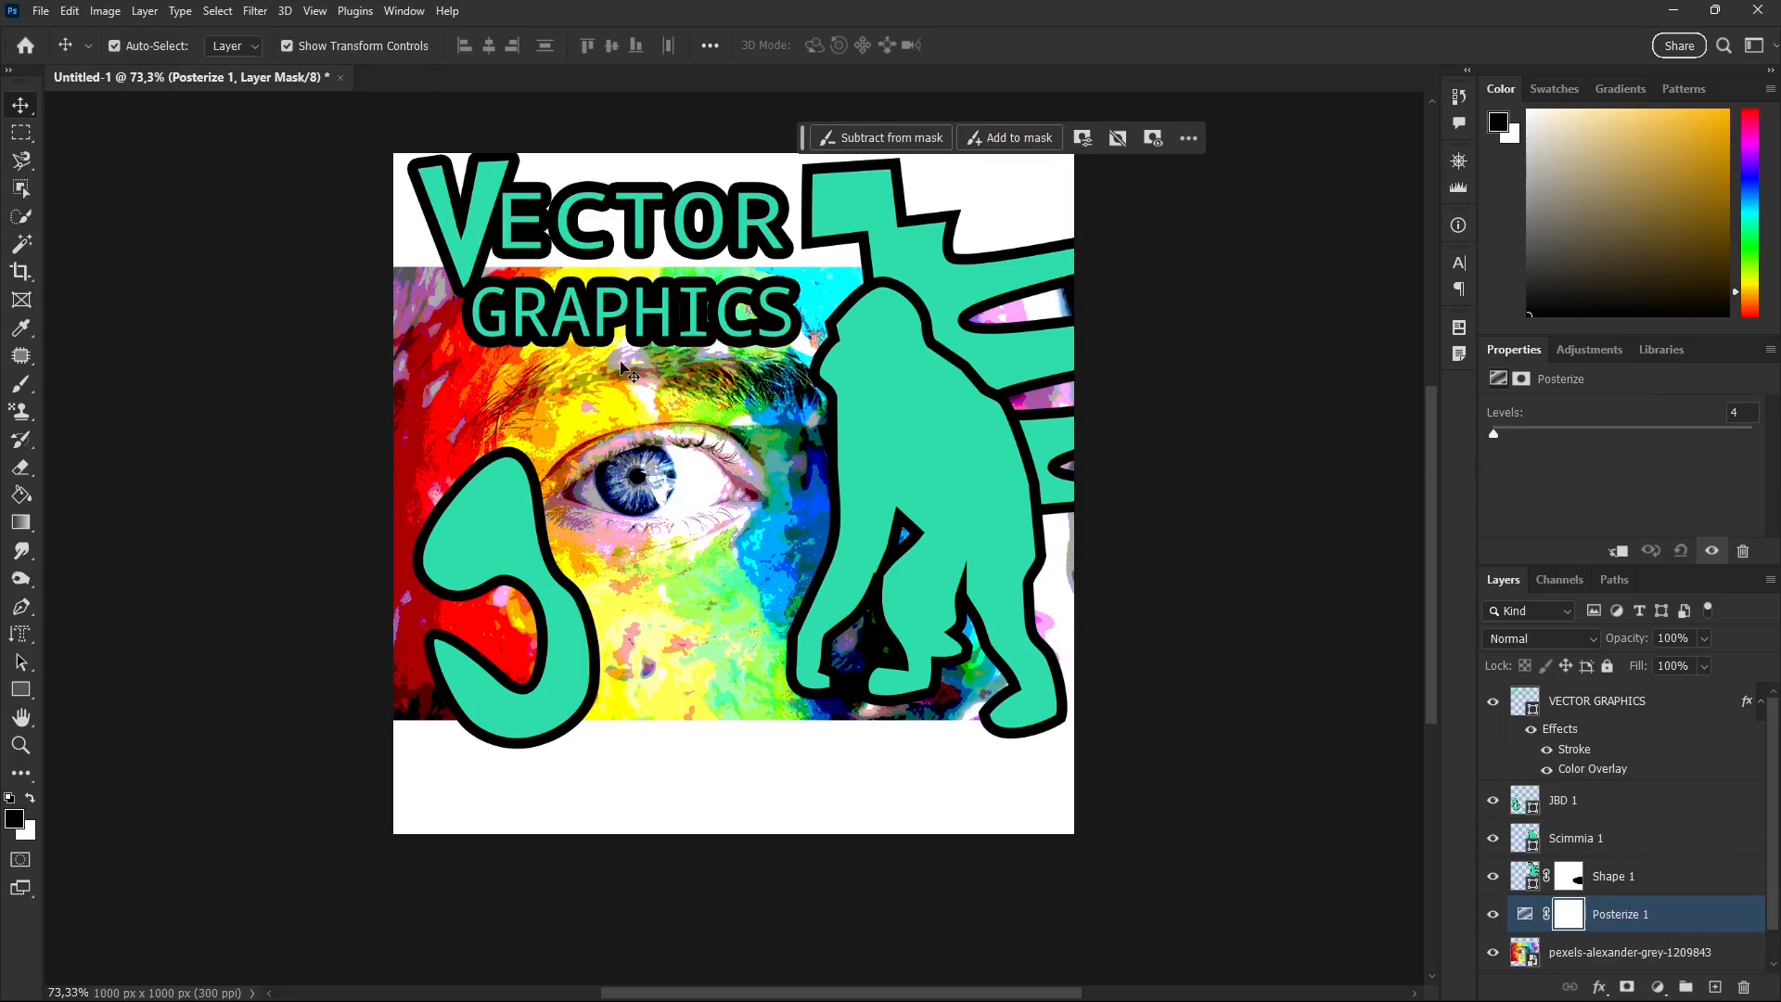
Step: Select the area around the eye with the Quick Selection tool, replacing the first trial selection with a new one
left_click(21, 216)
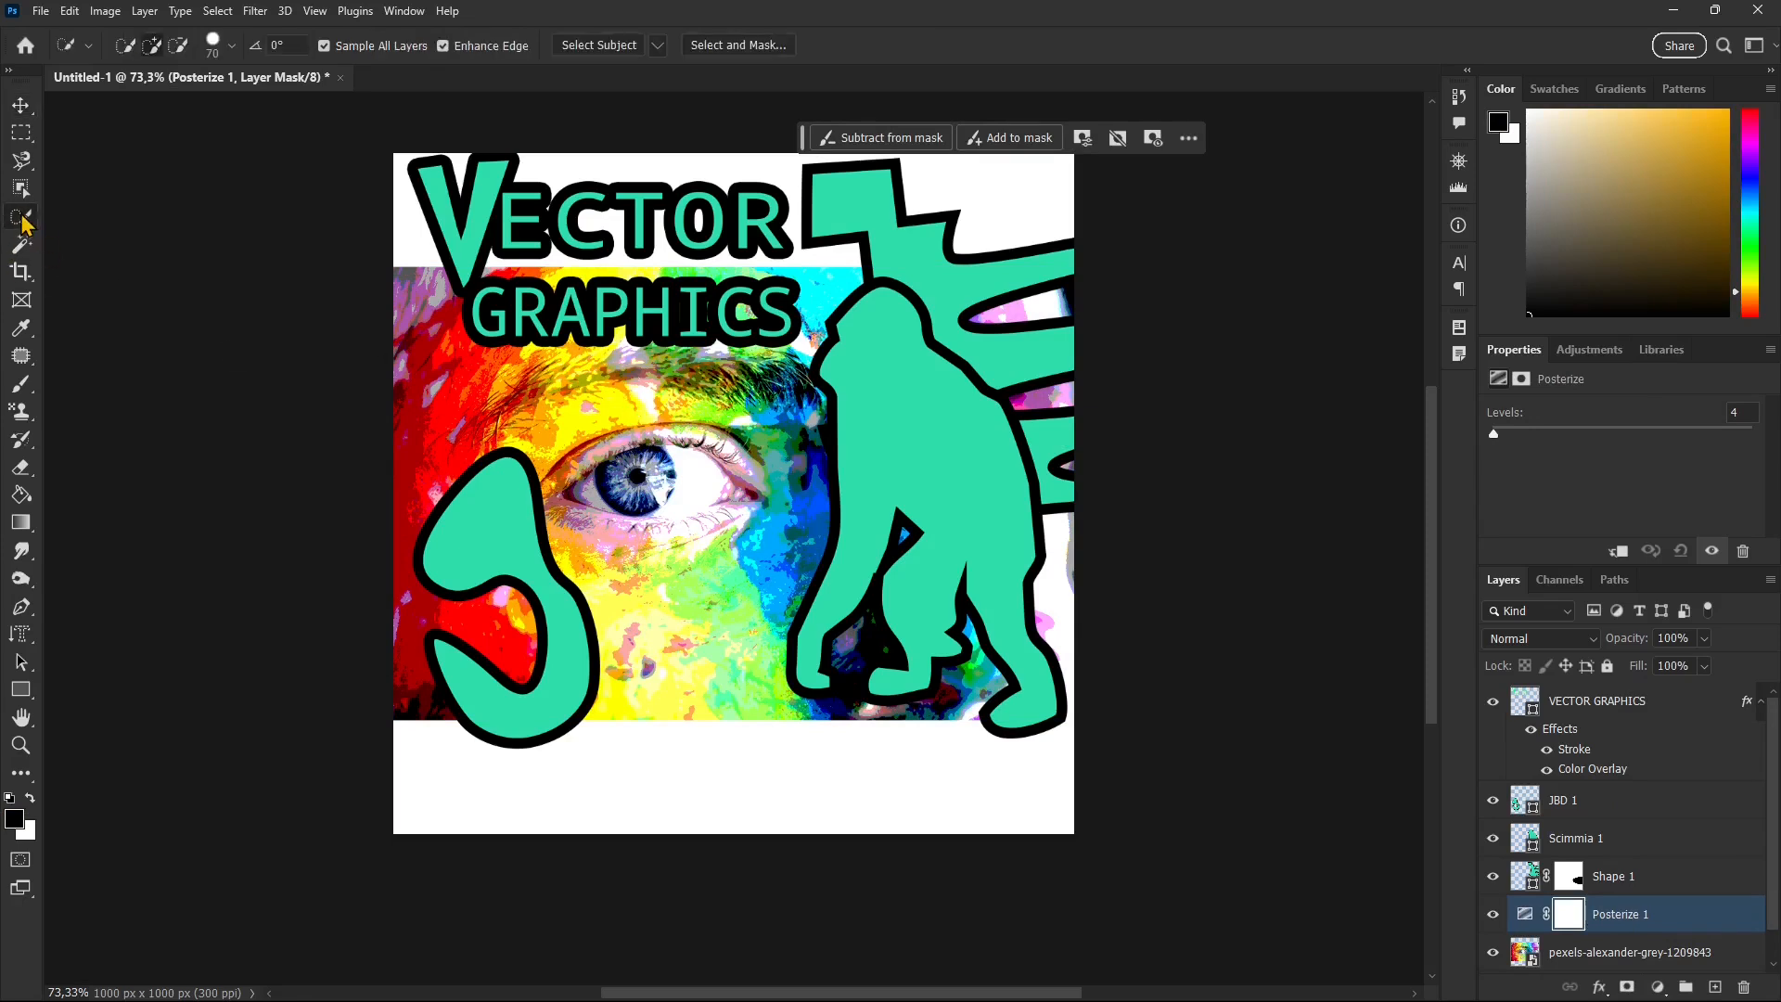
mouse_move(654, 566)
left_mouse_down()
mouse_move(696, 580)
mouse_move(739, 664)
mouse_move(668, 624)
mouse_move(577, 610)
mouse_move(763, 565)
mouse_move(754, 418)
mouse_move(603, 380)
mouse_move(585, 408)
mouse_move(640, 397)
mouse_move(475, 498)
mouse_move(599, 599)
mouse_move(439, 618)
mouse_move(427, 427)
mouse_move(521, 311)
mouse_move(825, 316)
mouse_move(774, 298)
mouse_move(733, 355)
mouse_move(858, 386)
mouse_move(983, 307)
mouse_move(1036, 655)
mouse_move(1029, 594)
mouse_move(901, 701)
mouse_move(655, 511)
left_mouse_up()
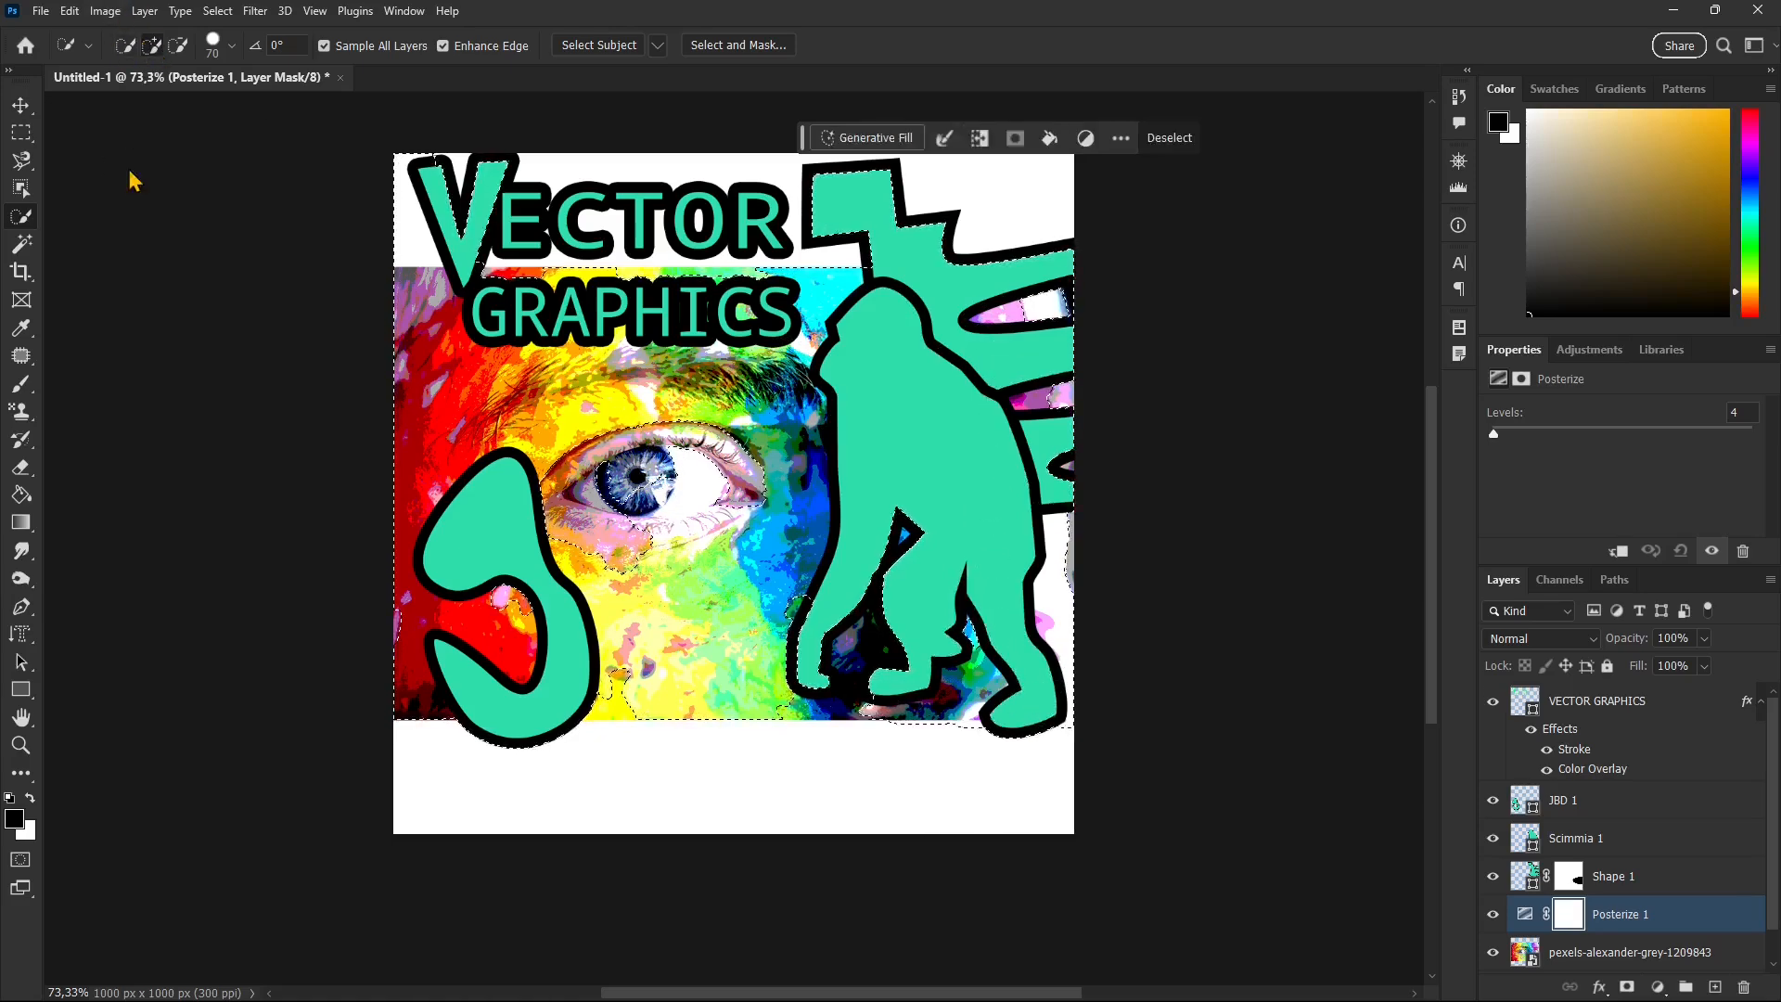
left_click(124, 47)
mouse_move(642, 501)
left_mouse_down()
mouse_move(697, 497)
mouse_move(692, 457)
mouse_move(590, 462)
mouse_move(612, 514)
mouse_move(696, 512)
mouse_move(727, 476)
mouse_move(661, 418)
mouse_move(749, 454)
mouse_move(709, 518)
mouse_move(624, 519)
mouse_move(683, 422)
mouse_move(573, 392)
mouse_move(613, 401)
mouse_move(536, 445)
mouse_move(613, 411)
mouse_move(735, 434)
left_mouse_up()
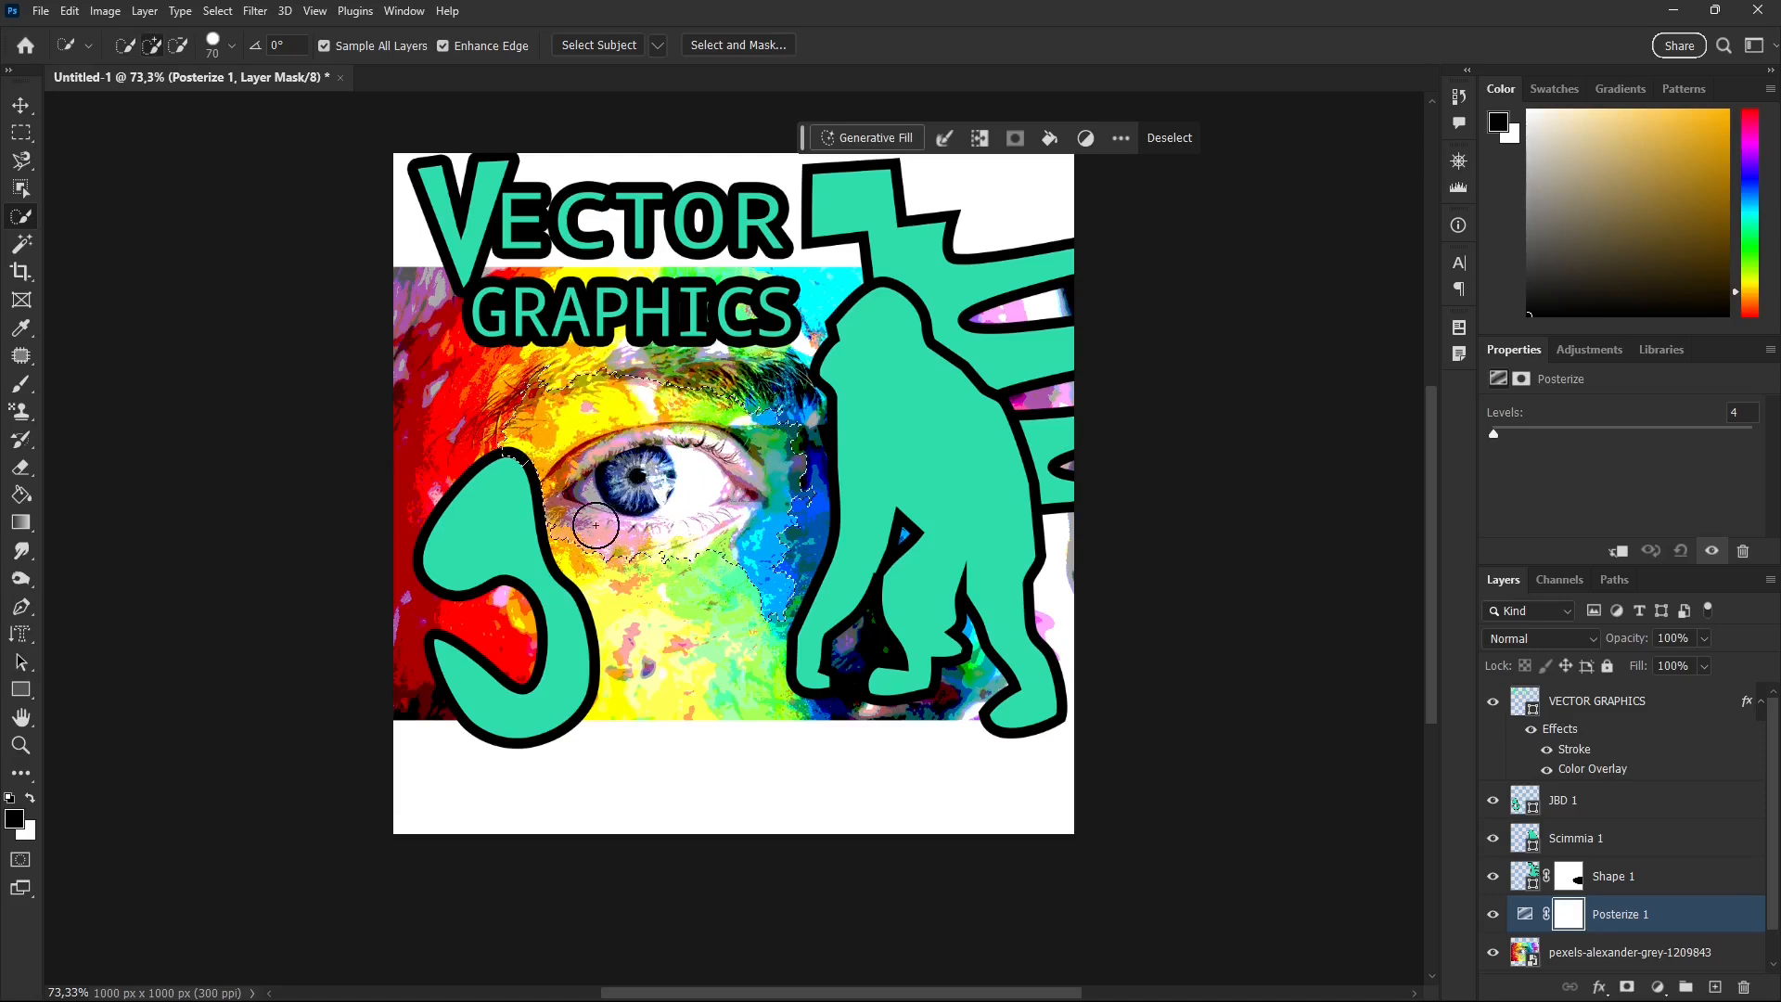
Step: Convert the eye selection into a work path with a tolerance of 5,0 pixels
right_click(642, 473)
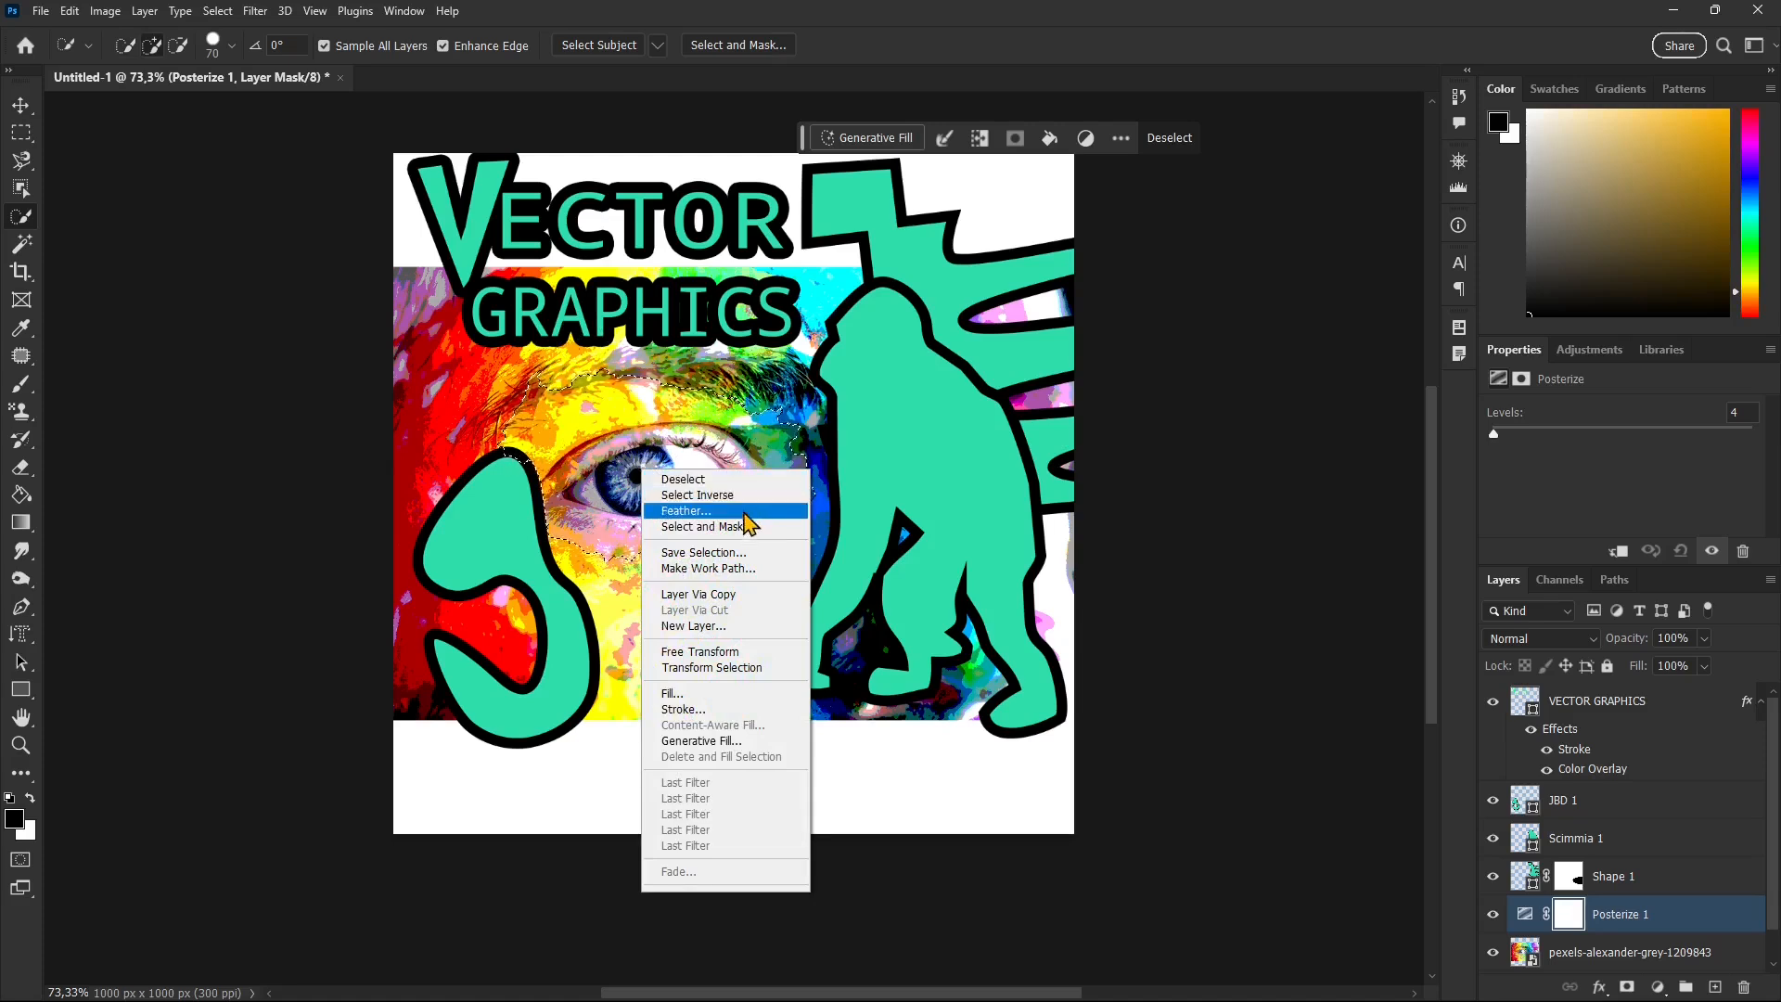
left_click(726, 567)
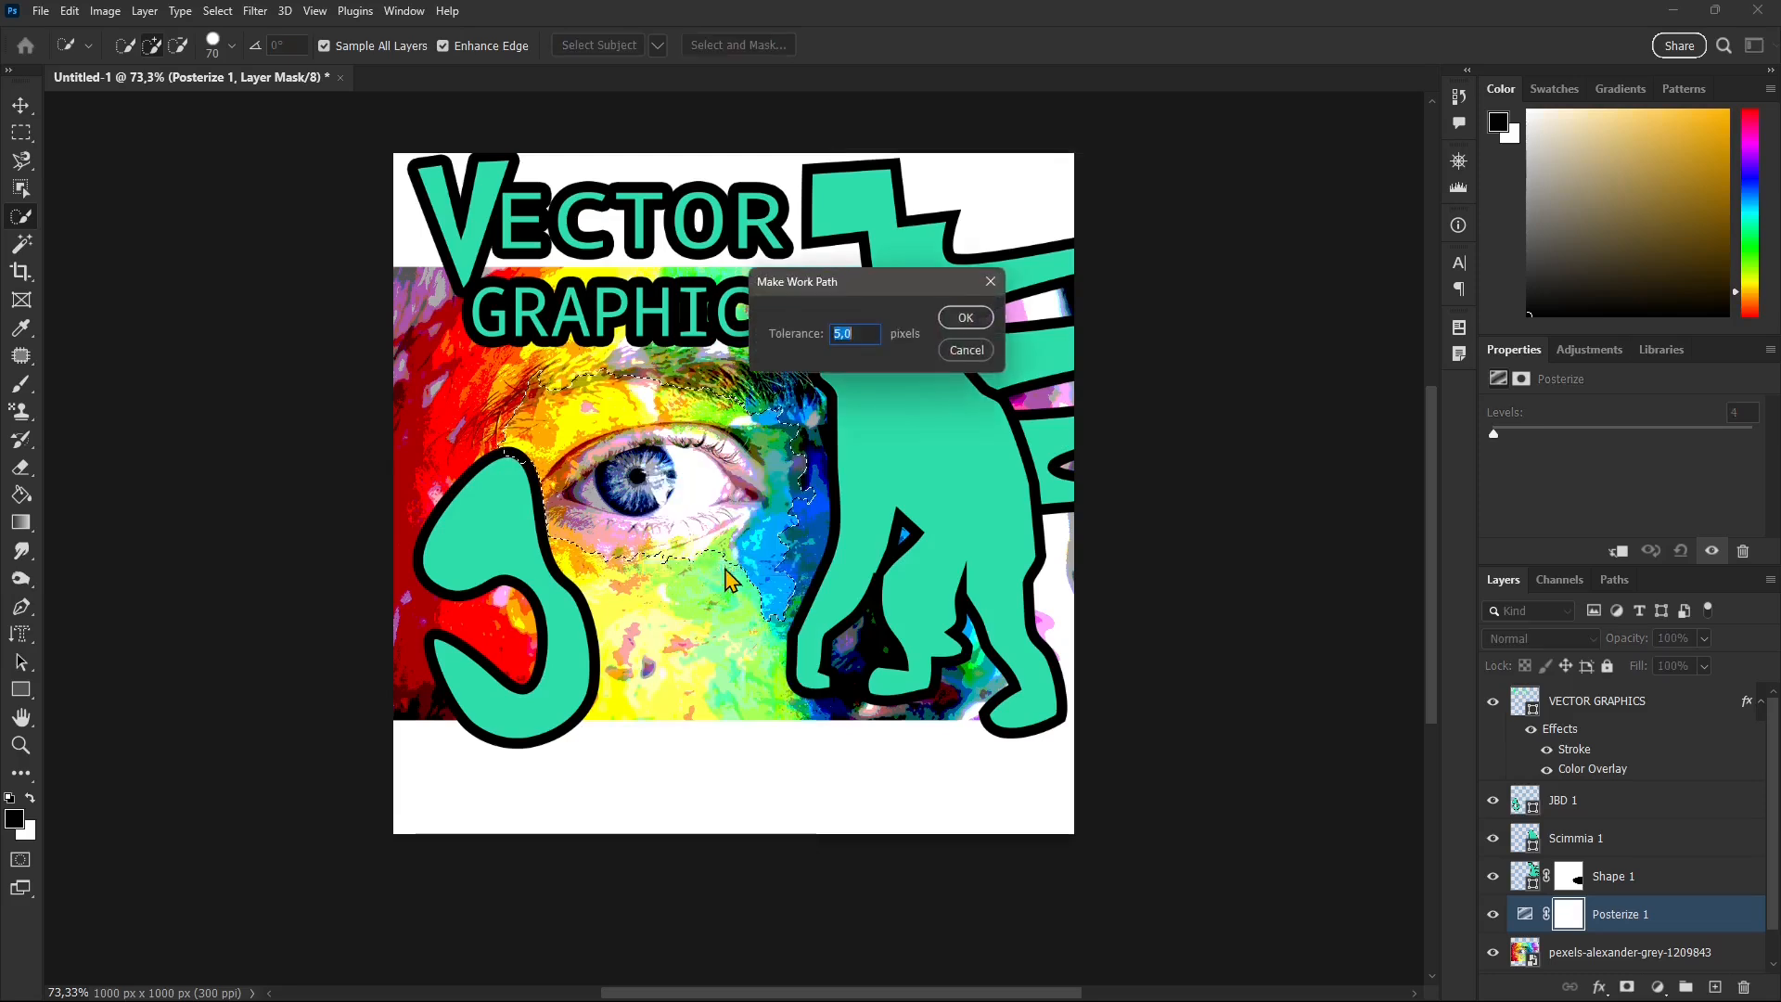
left_click(967, 315)
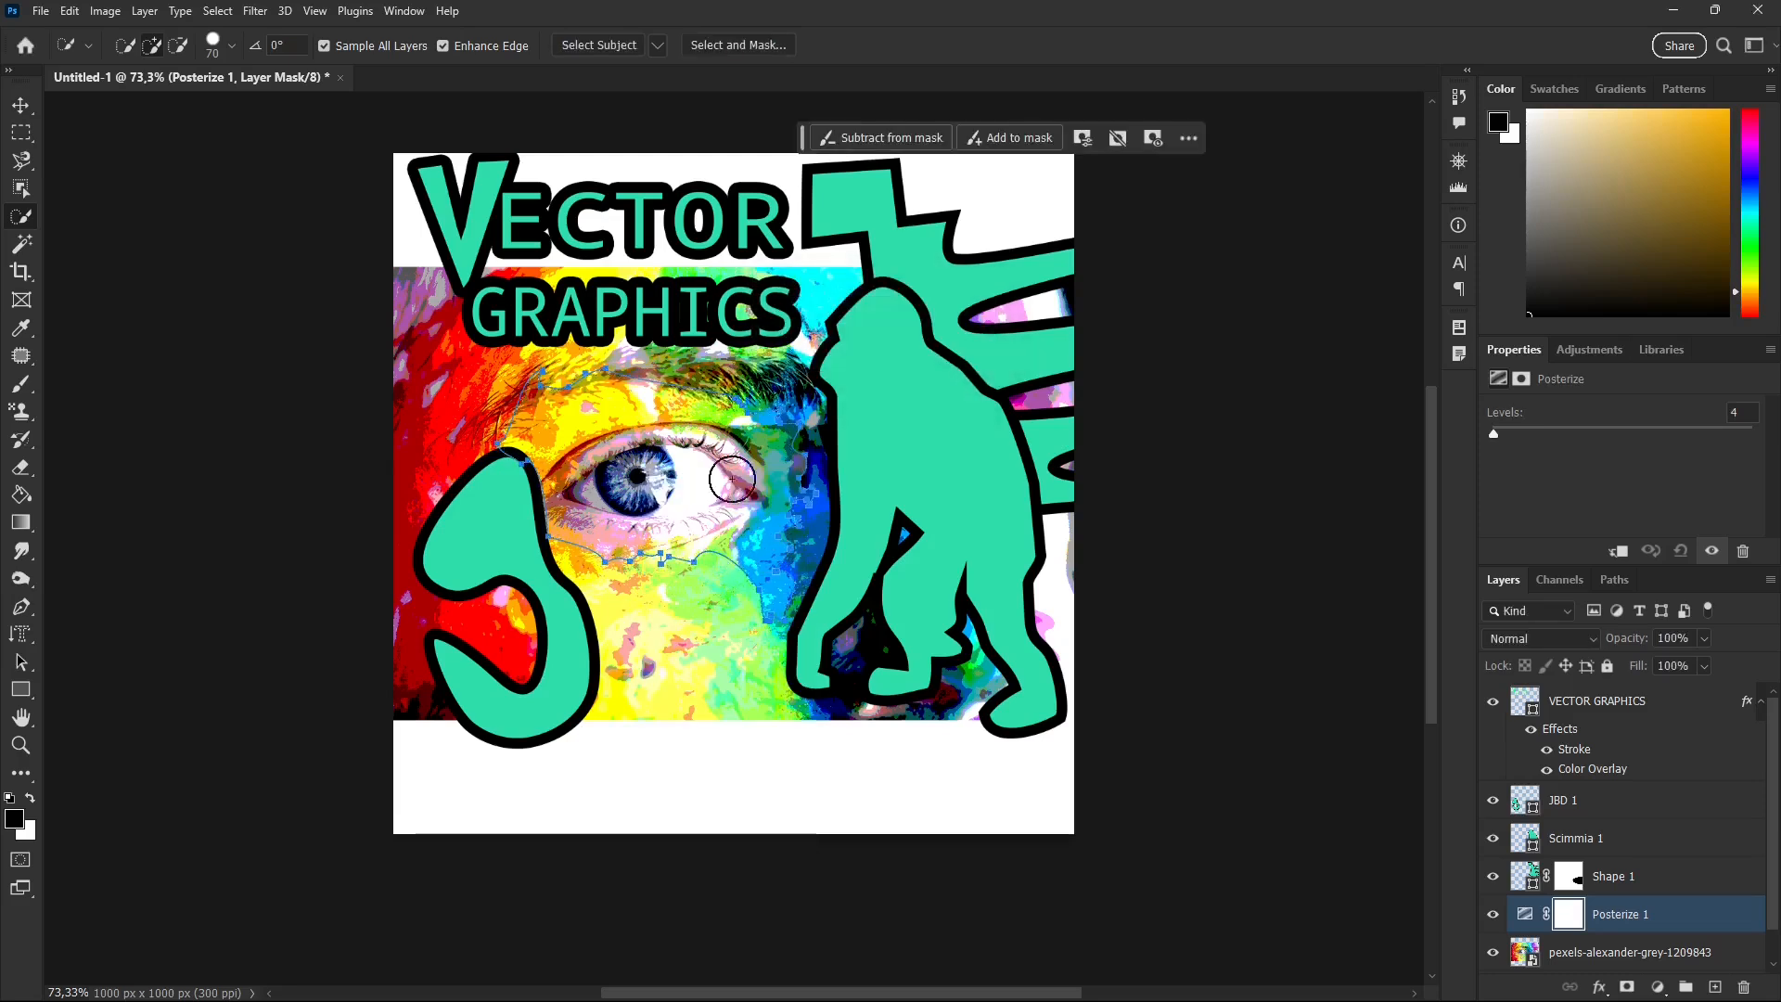
Step: Try stroking the eye's work path with the Brush, with Simulate Pressure off, and switch to the Brush tool
left_click(1609, 586)
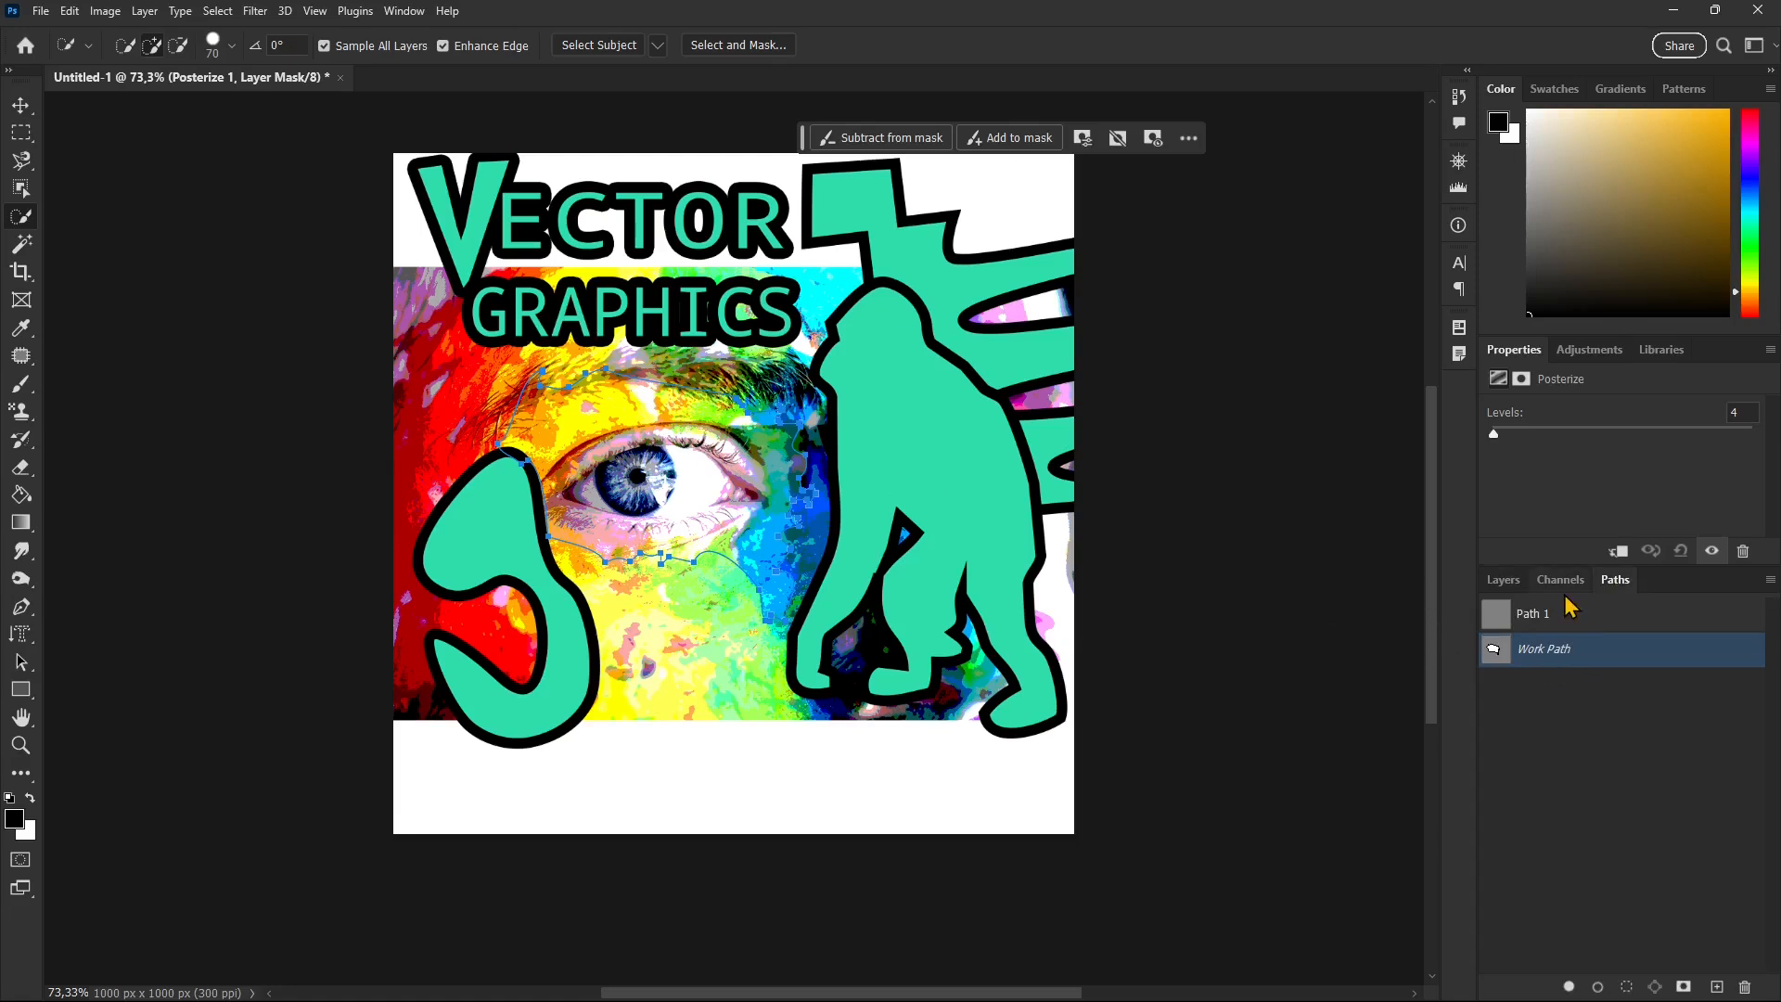
right_click(1589, 653)
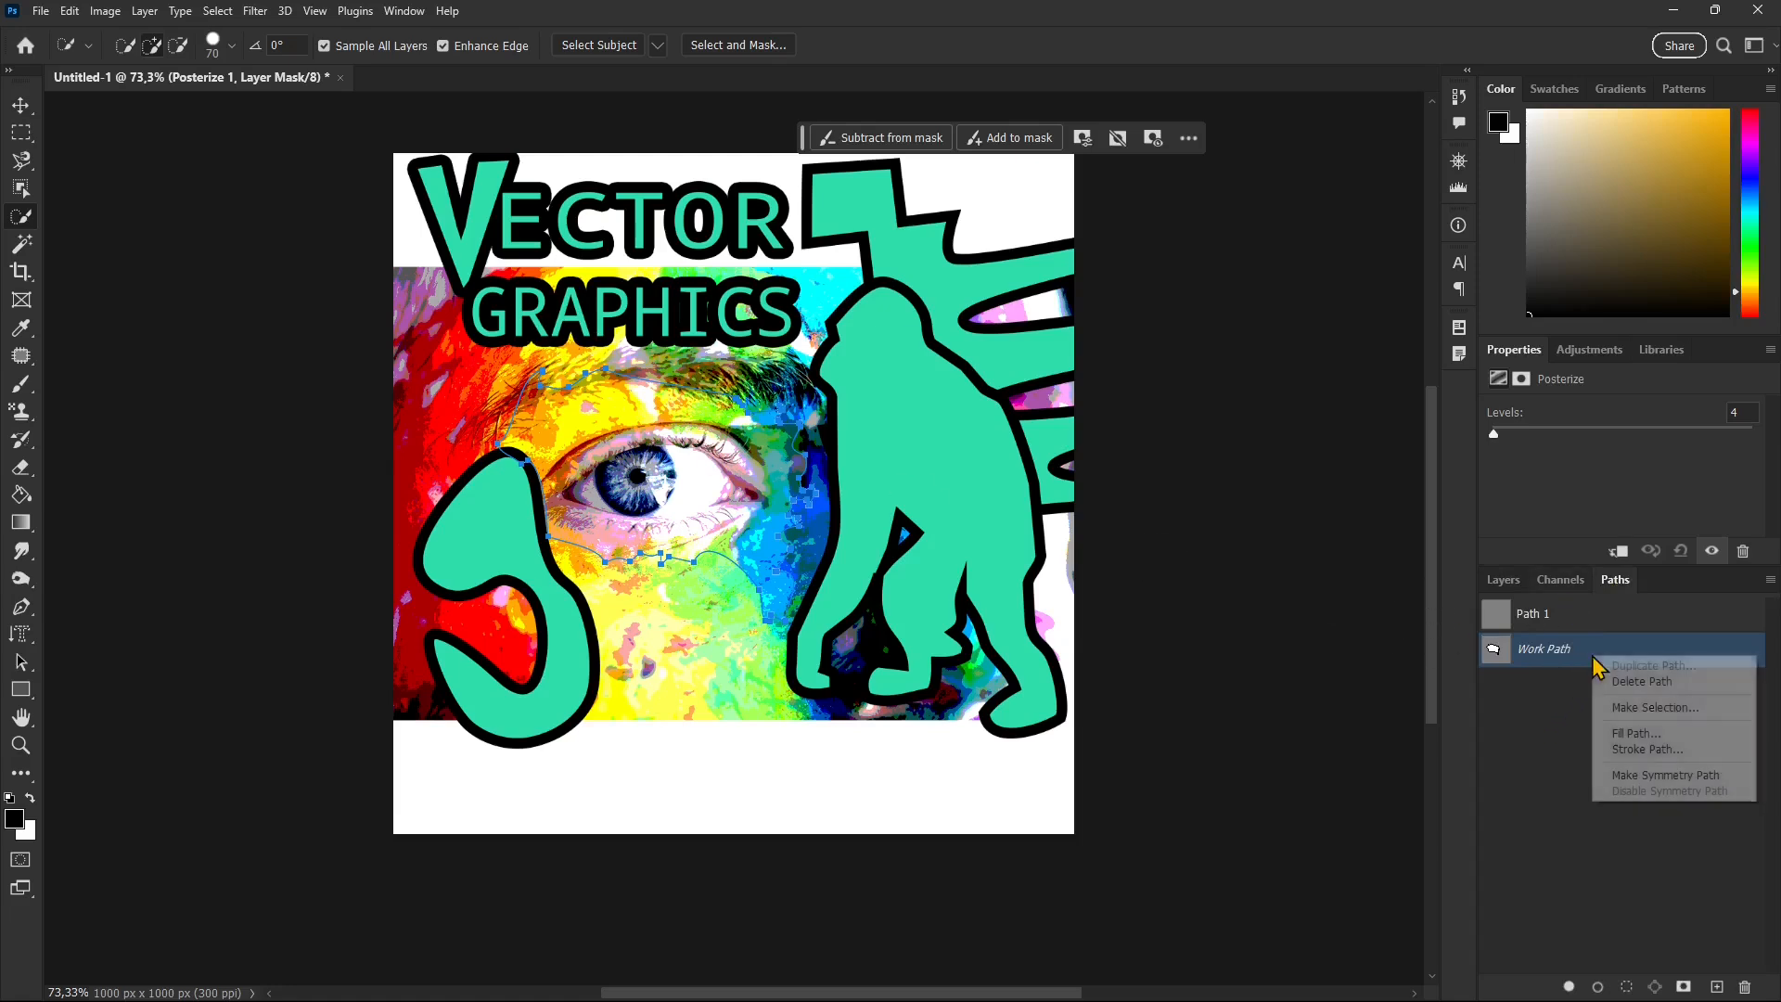
left_click(1656, 752)
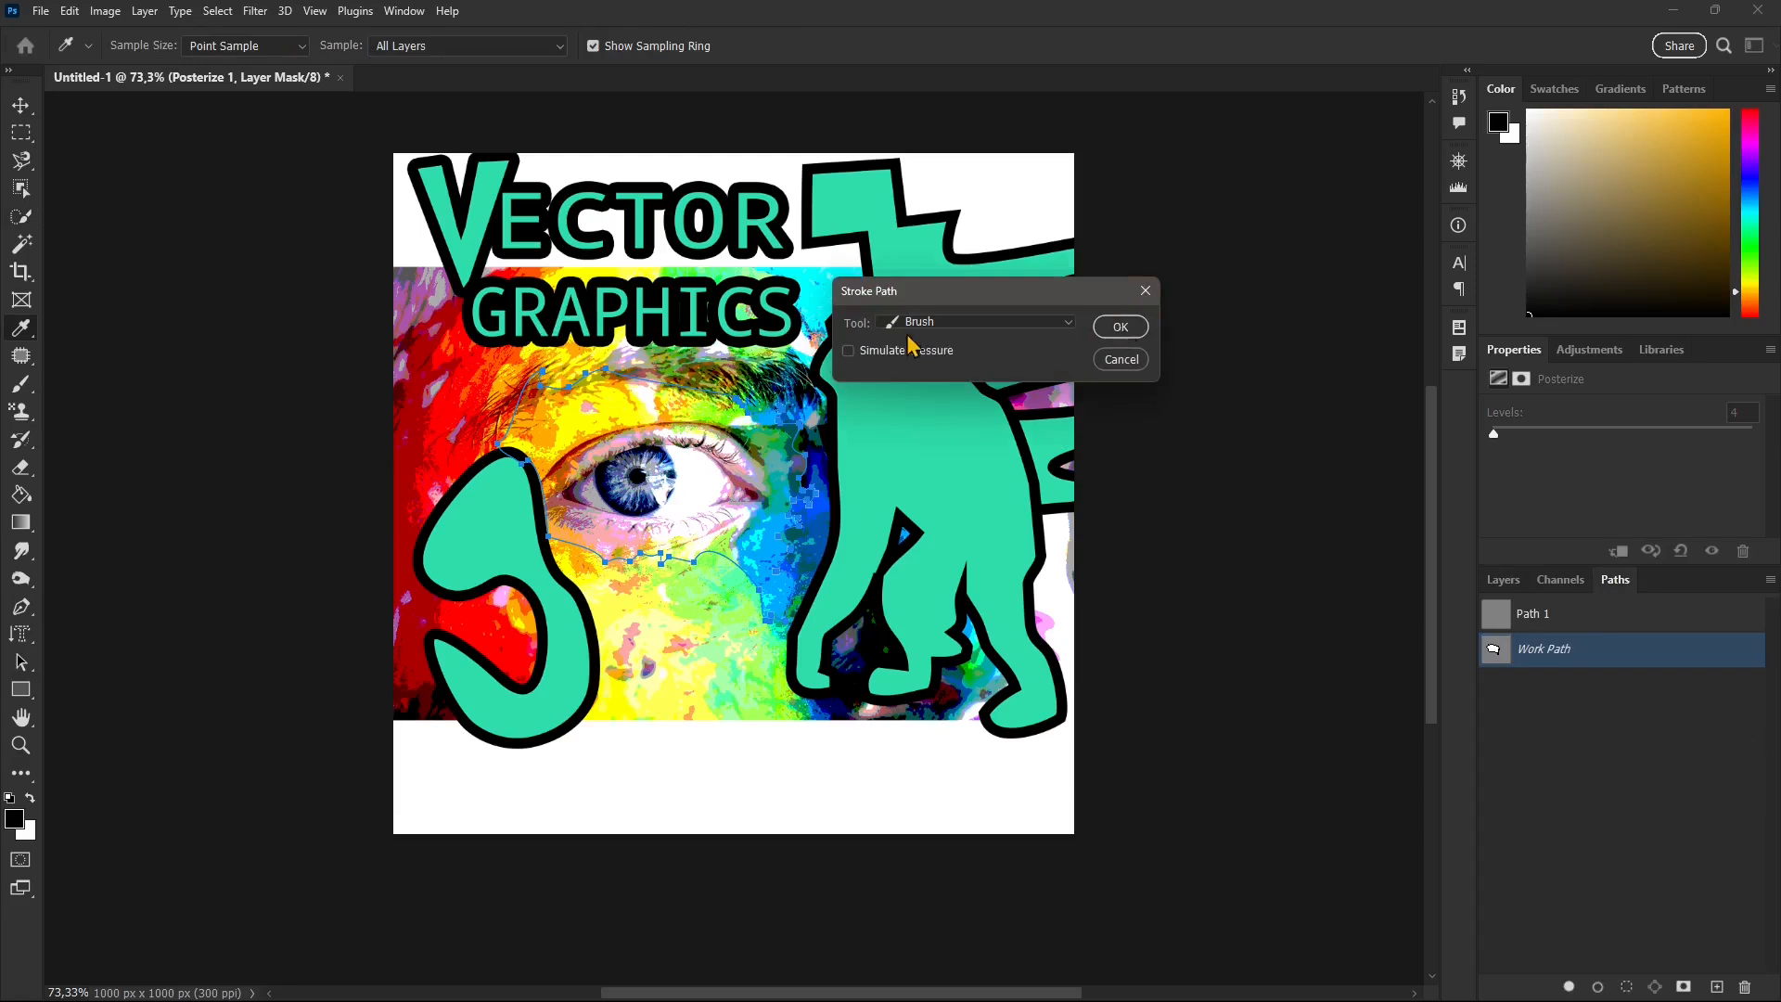
left_click(945, 324)
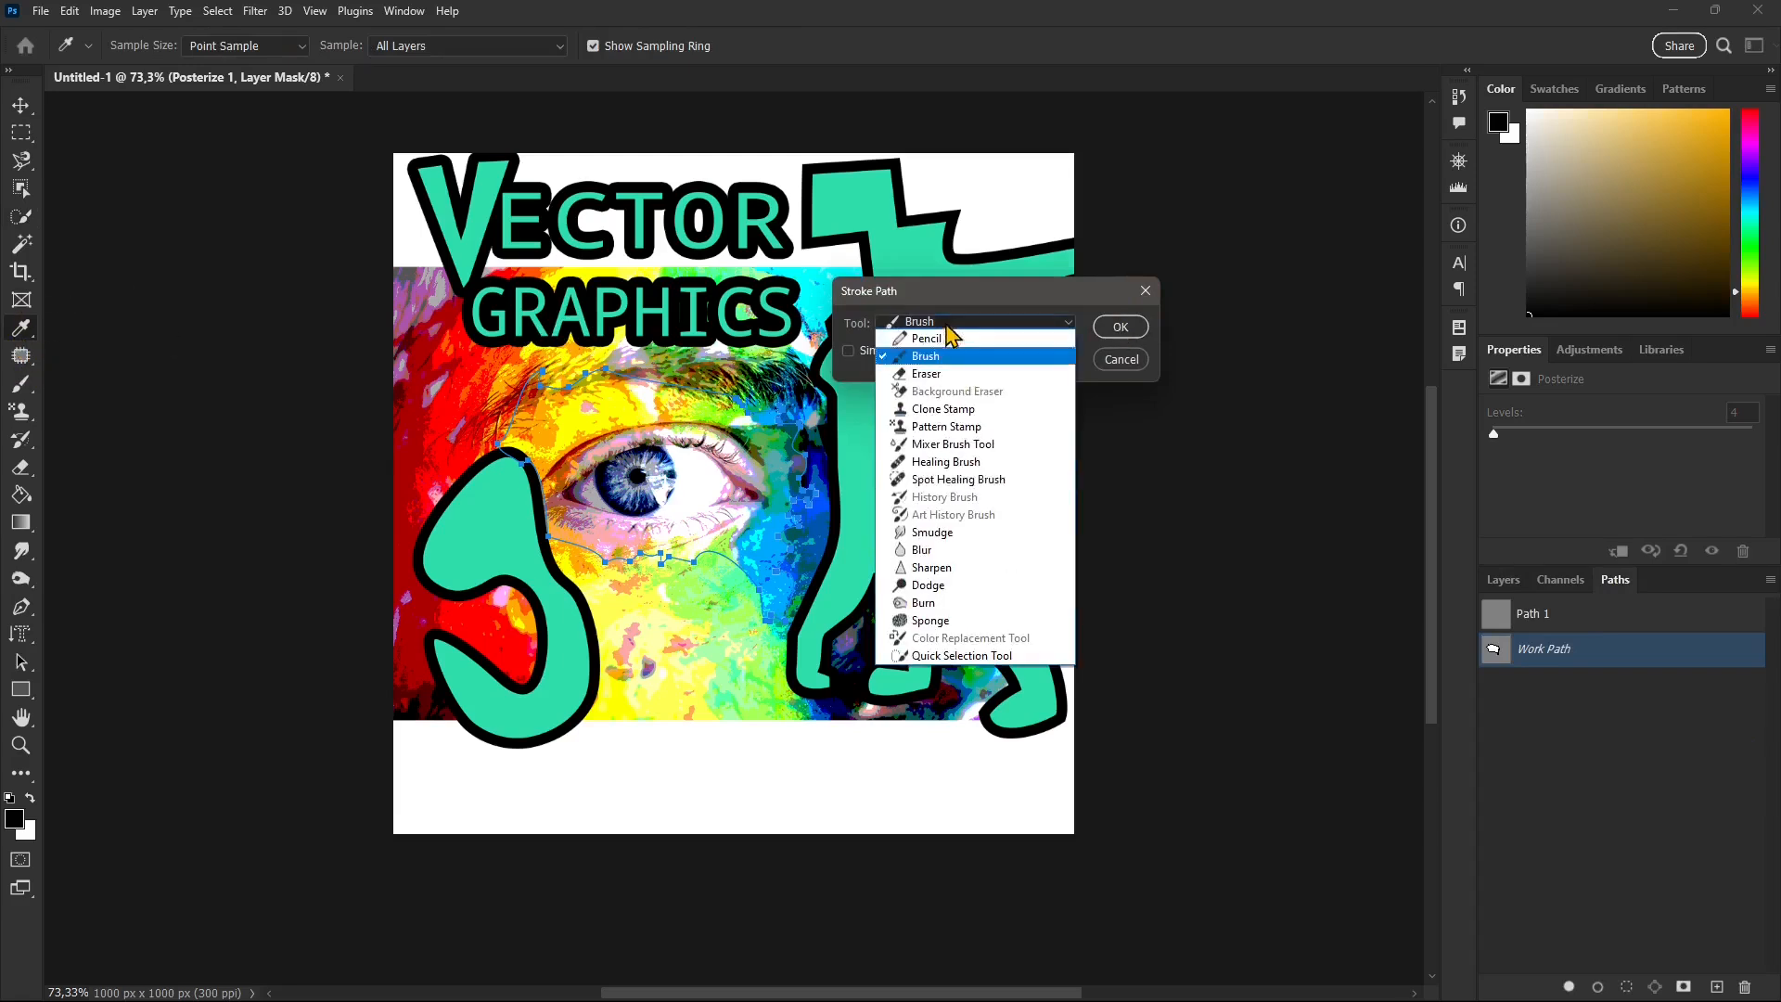
left_click(928, 356)
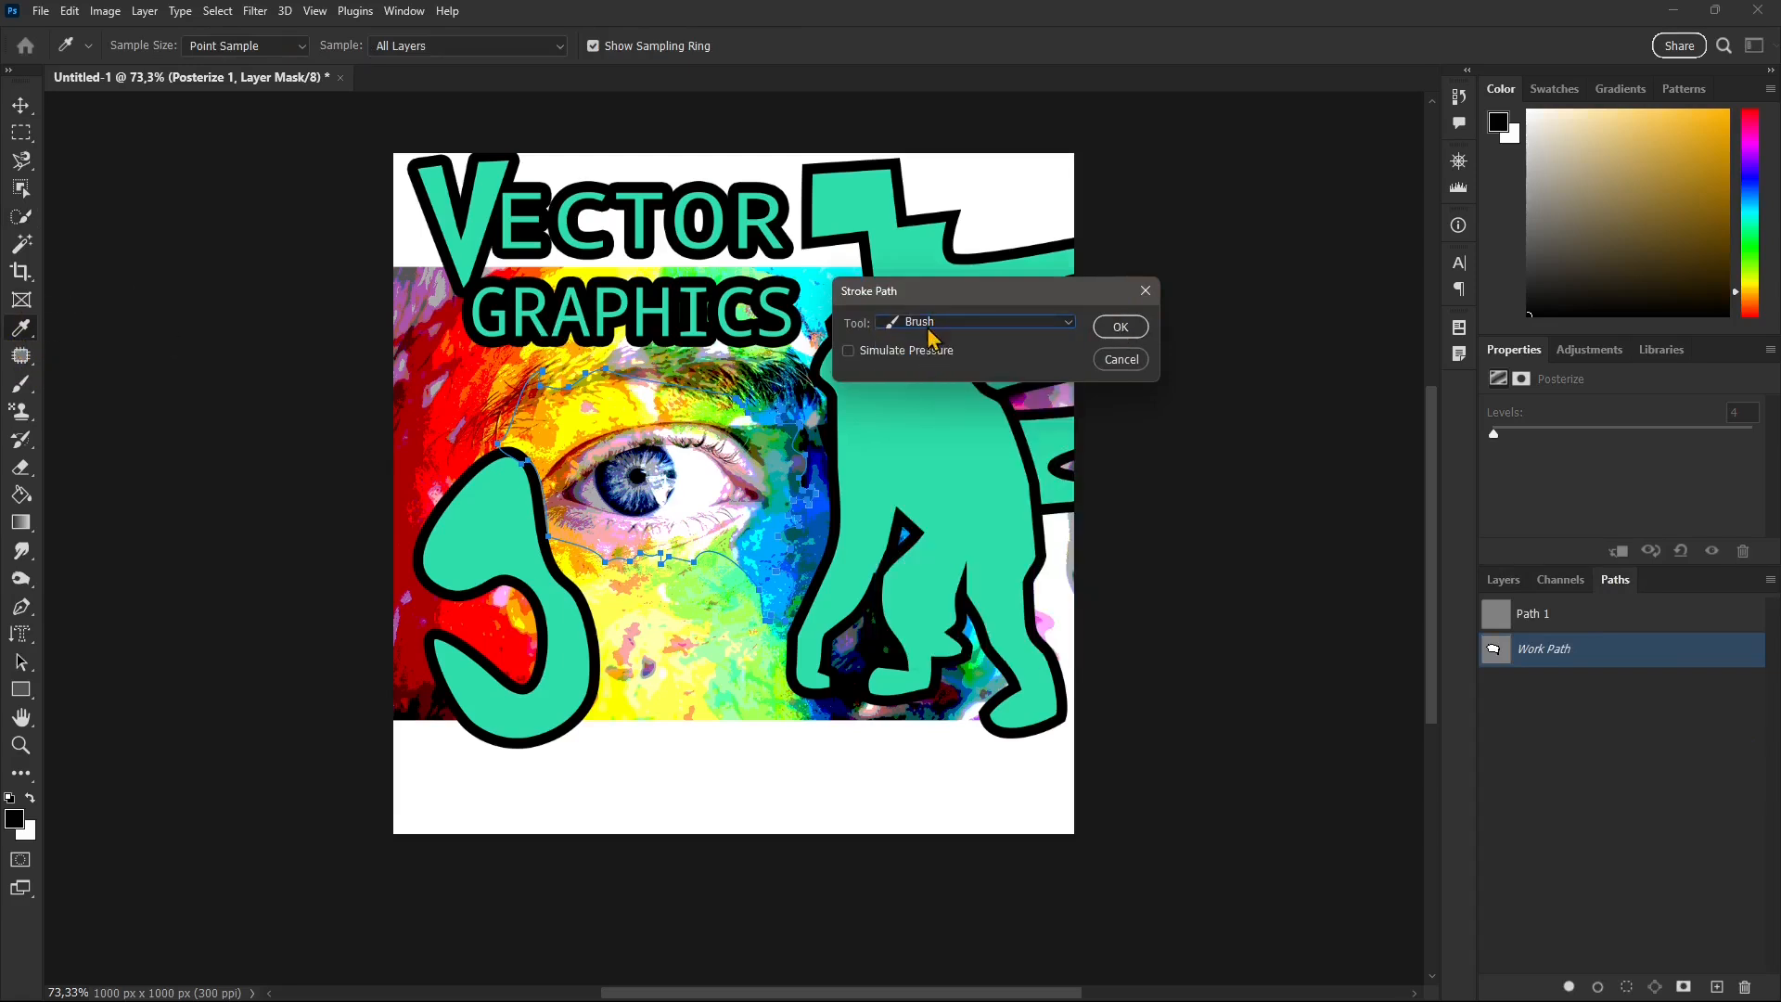
left_click(1119, 327)
key("w")
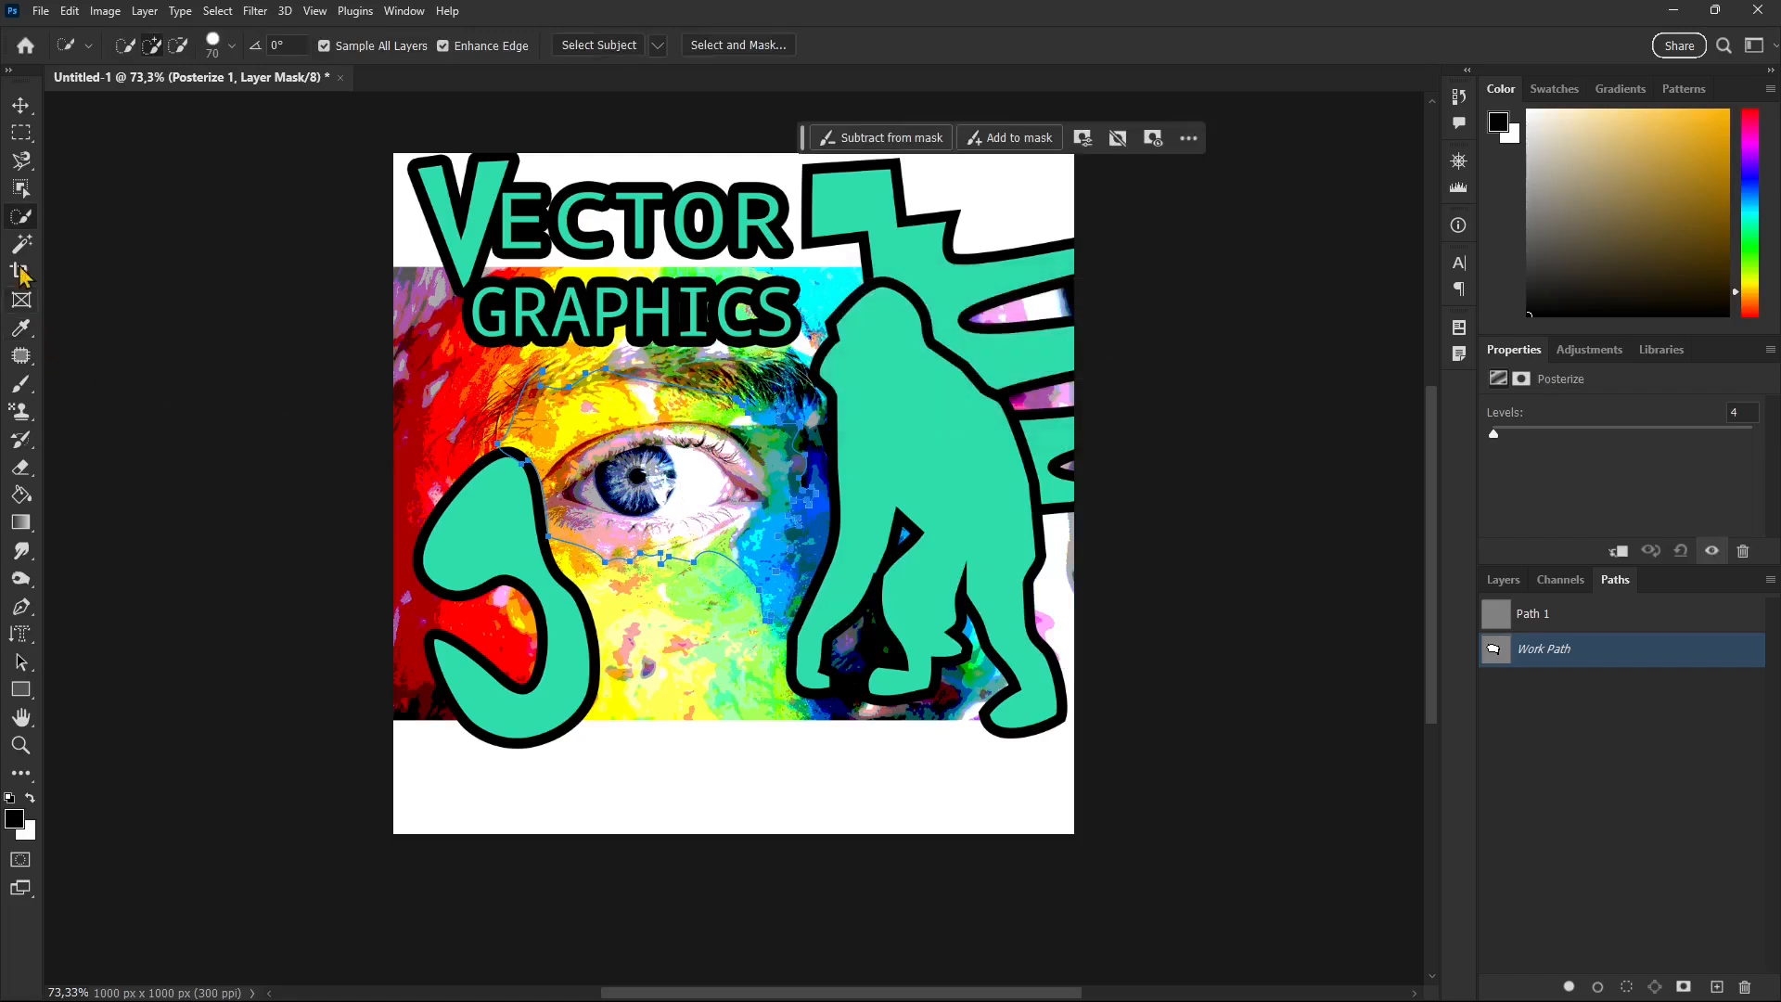
left_click(19, 385)
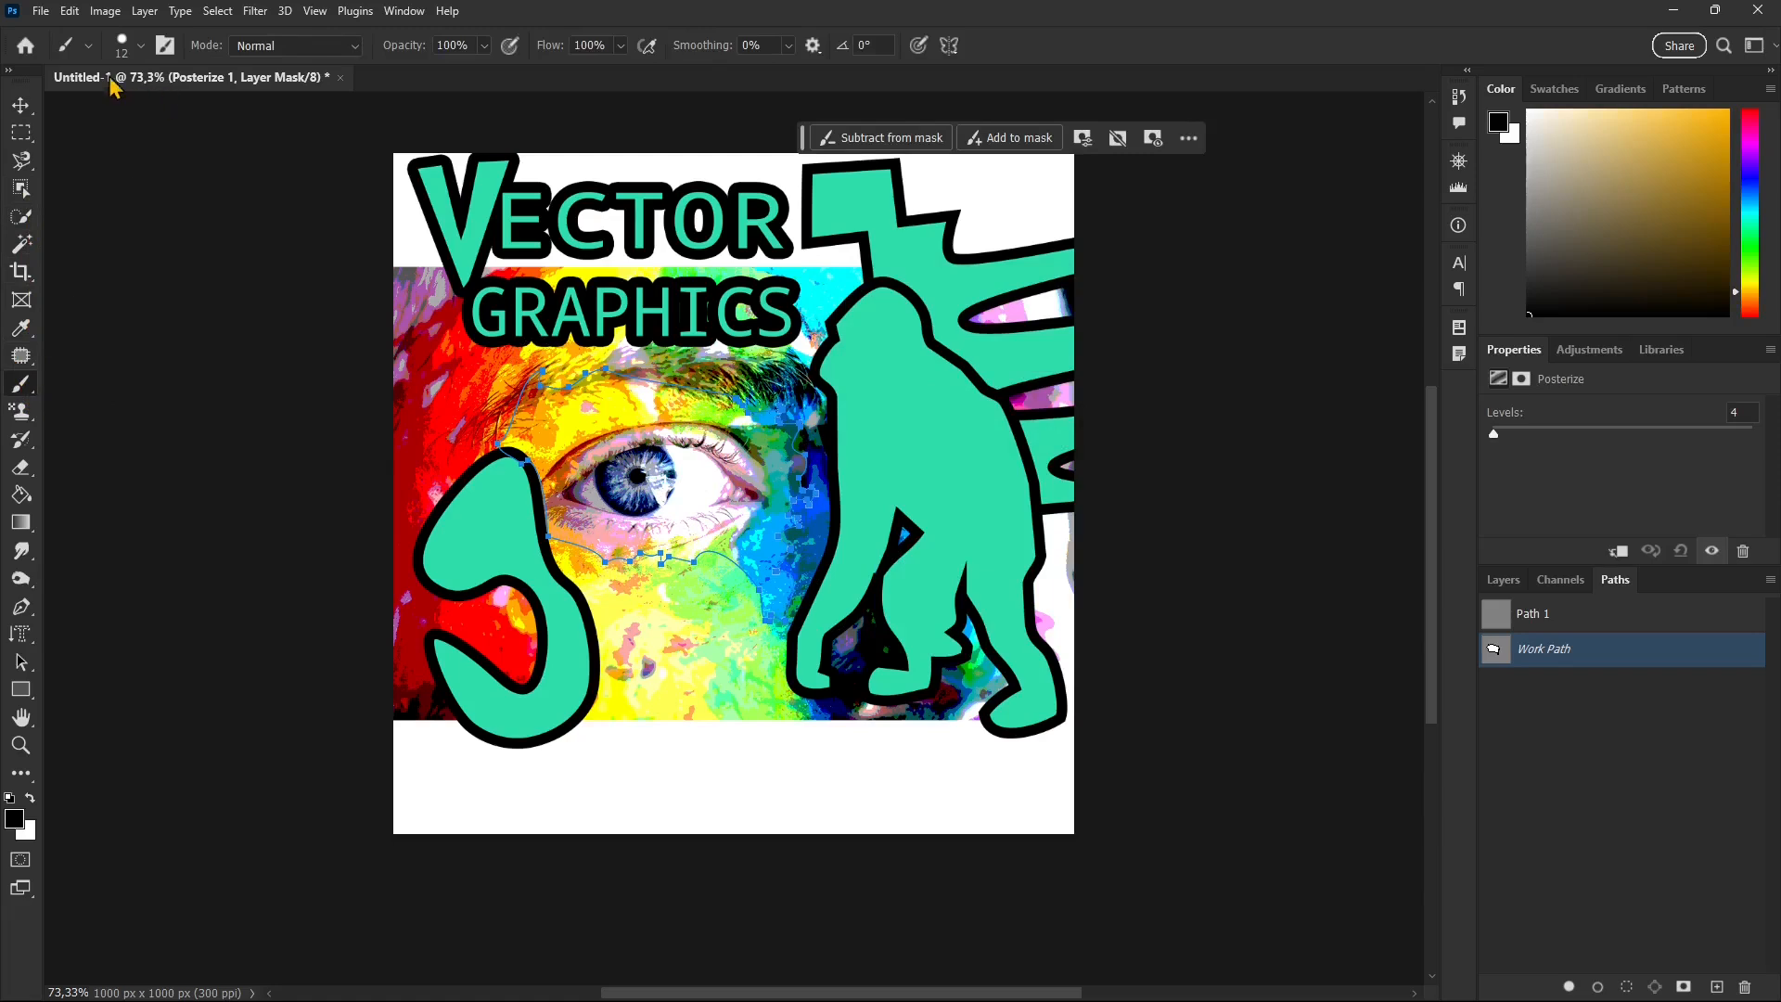
Step: Try filling the work path with black at 100% opacity on the Posterize layer mask
right_click(1551, 662)
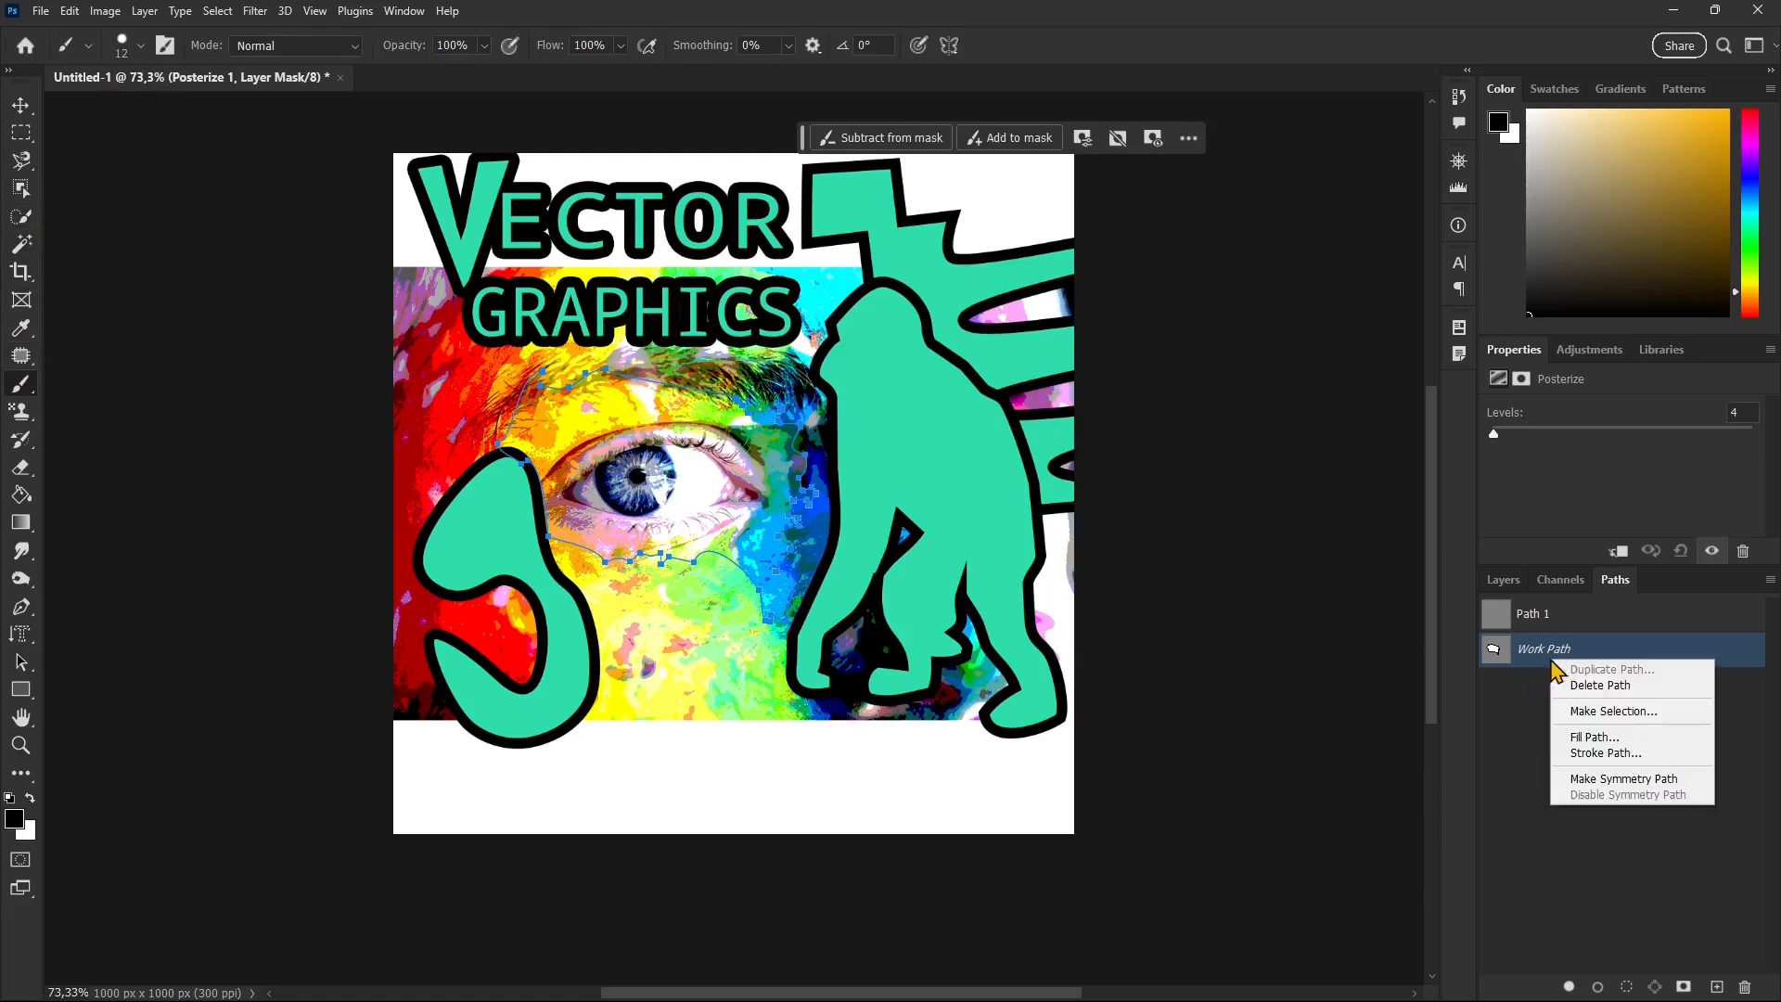
left_click(1597, 737)
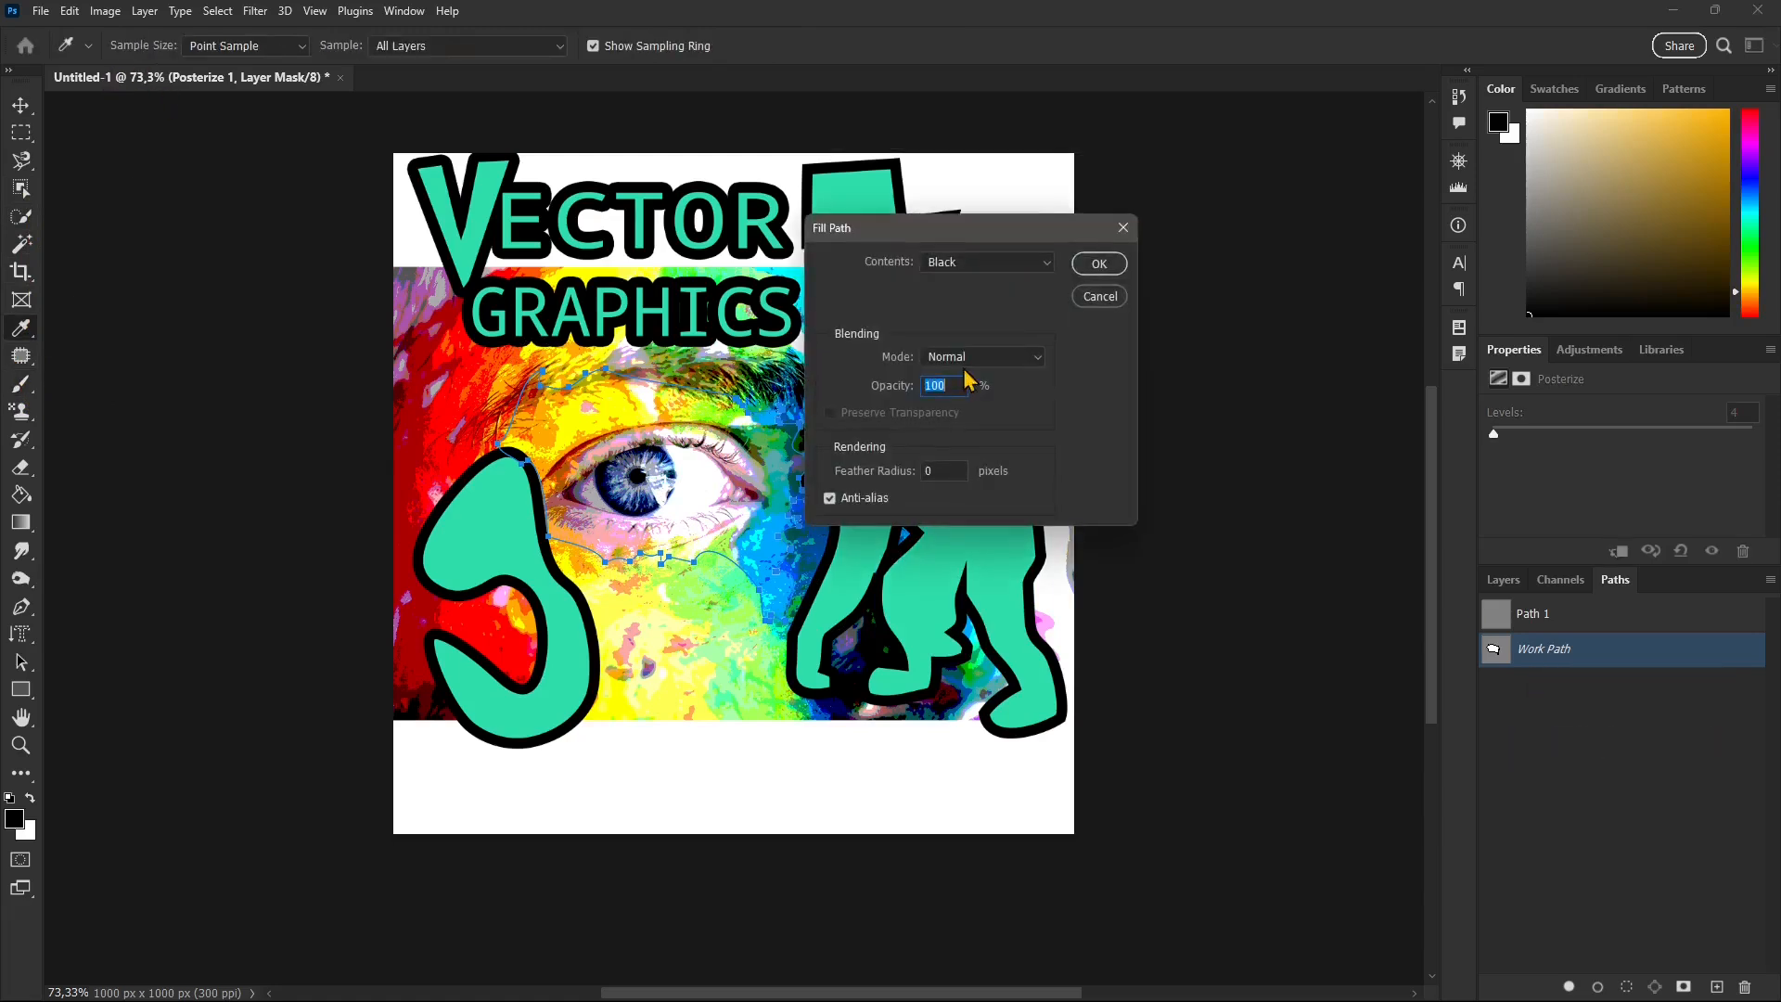
left_click(1099, 265)
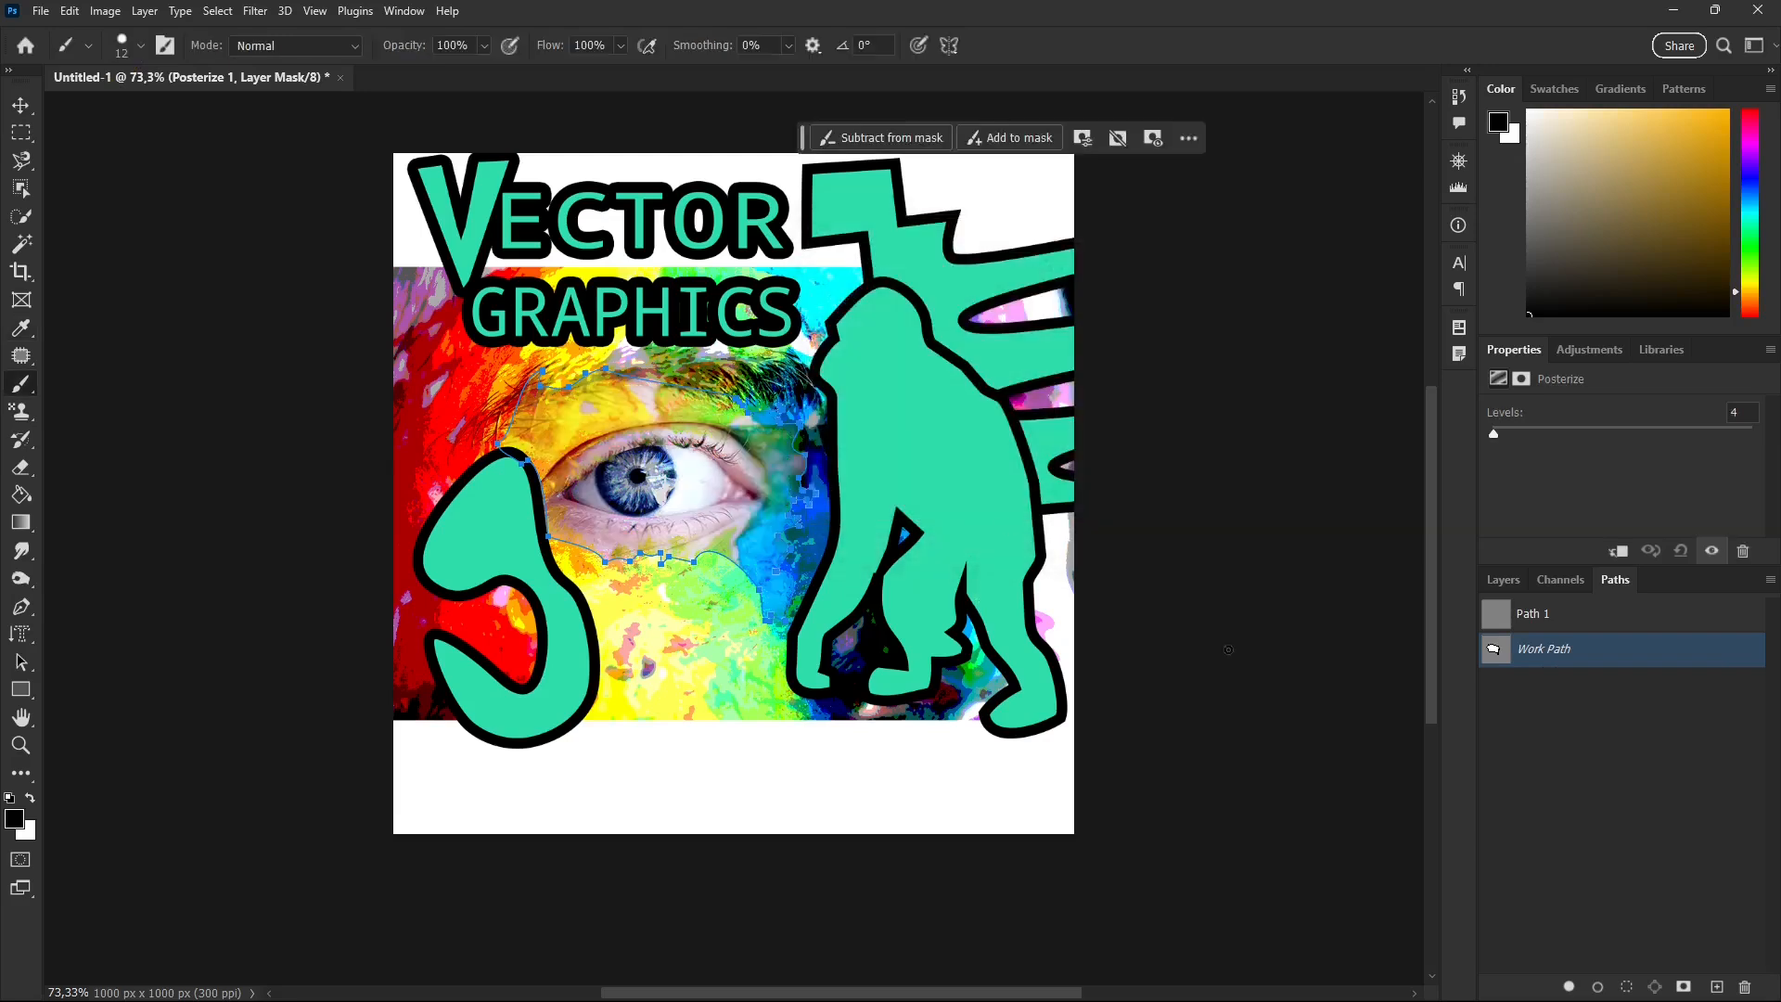
Step: Reset the Posterize layer mask to plain white and add an empty layer above the adjustment
left_click(1503, 579)
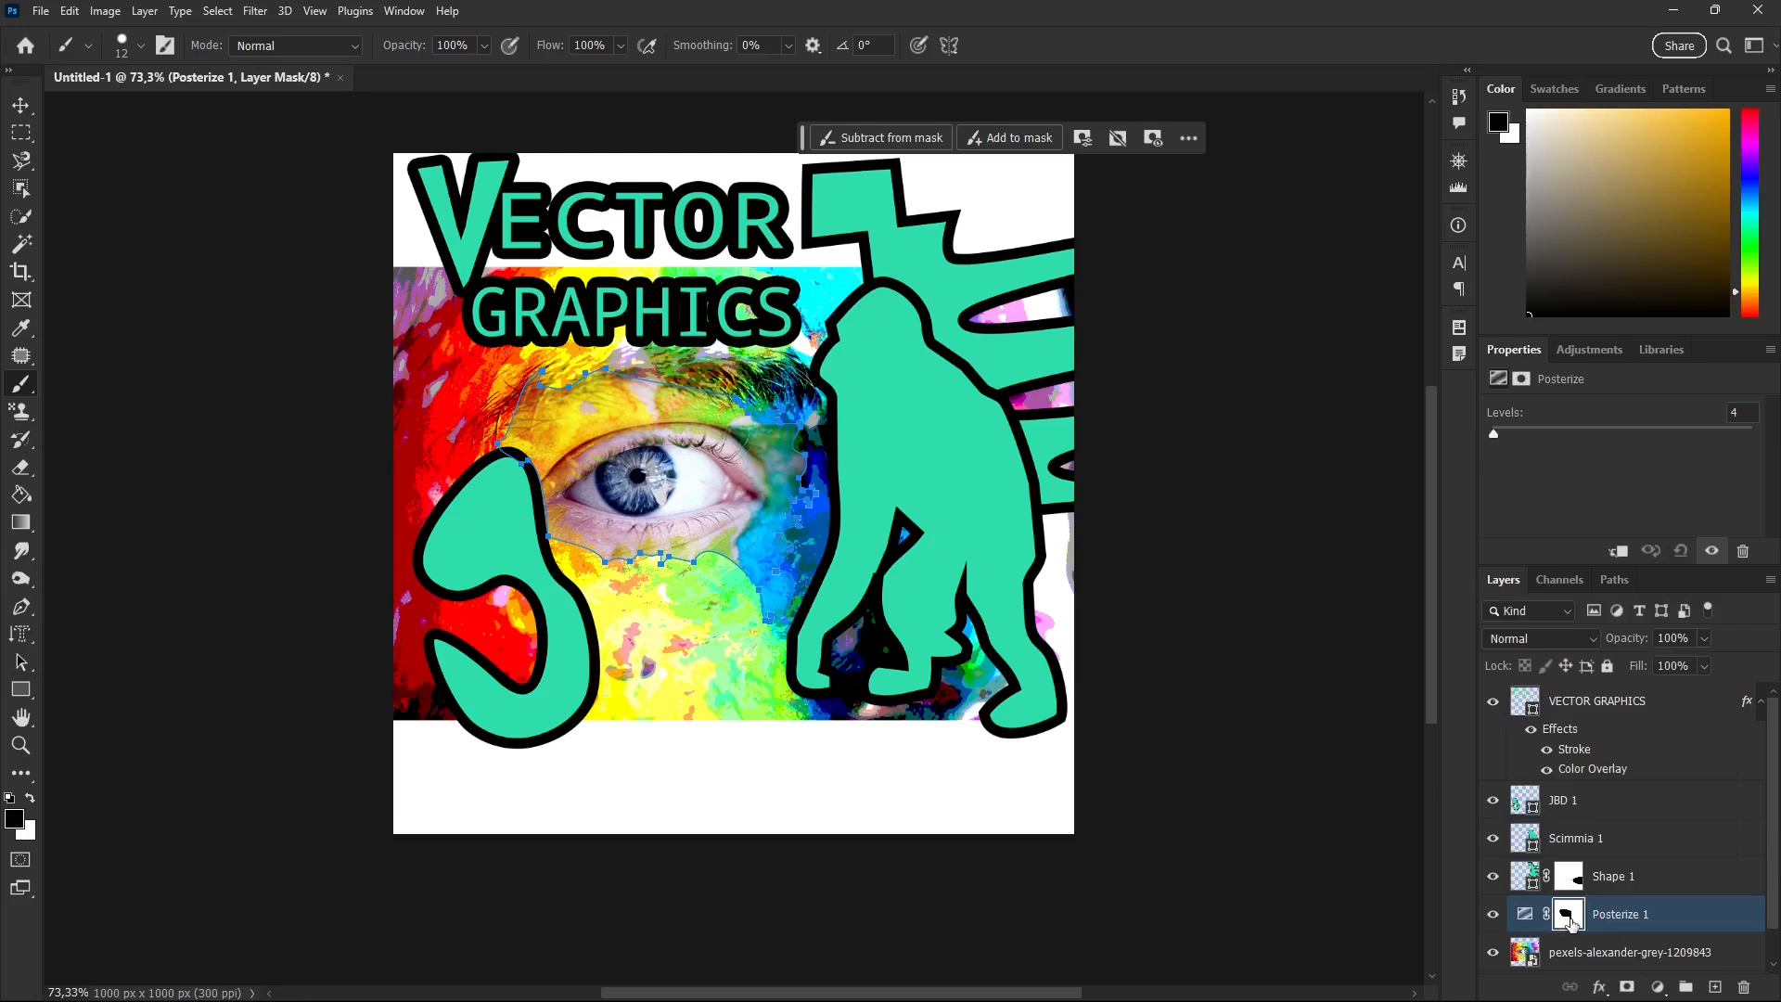
key("ctrl+Delete")
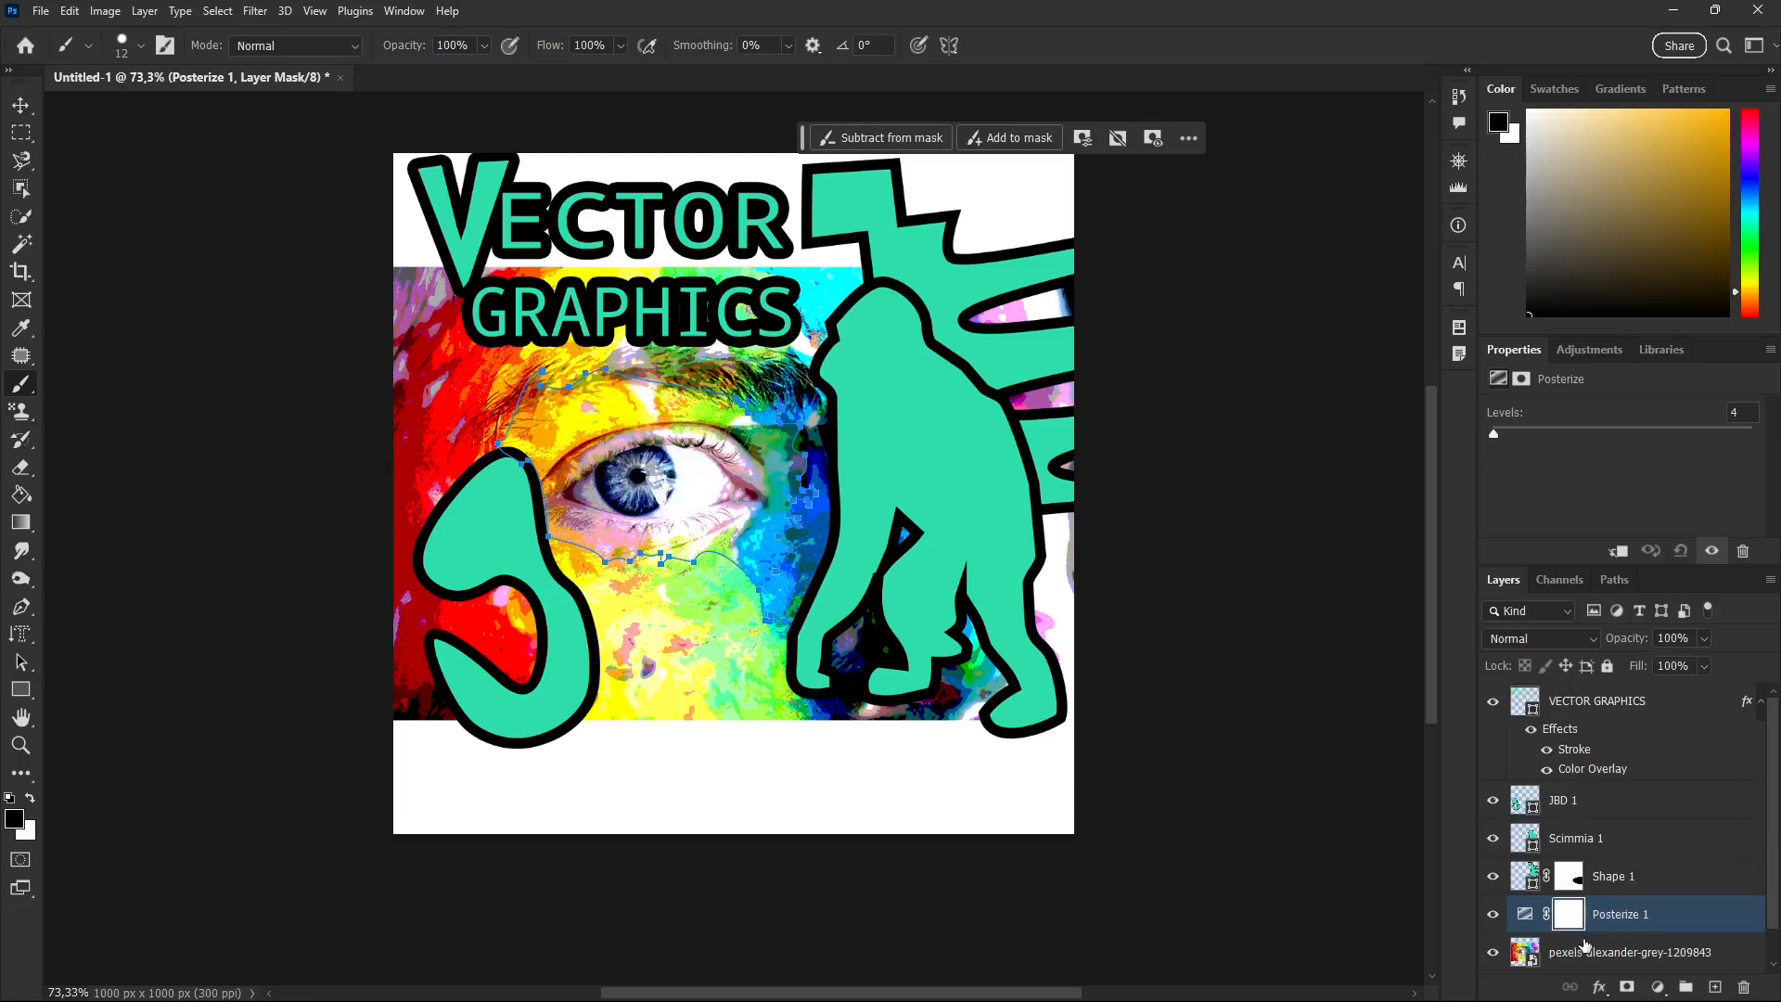
scroll(1585, 941, "down", 1)
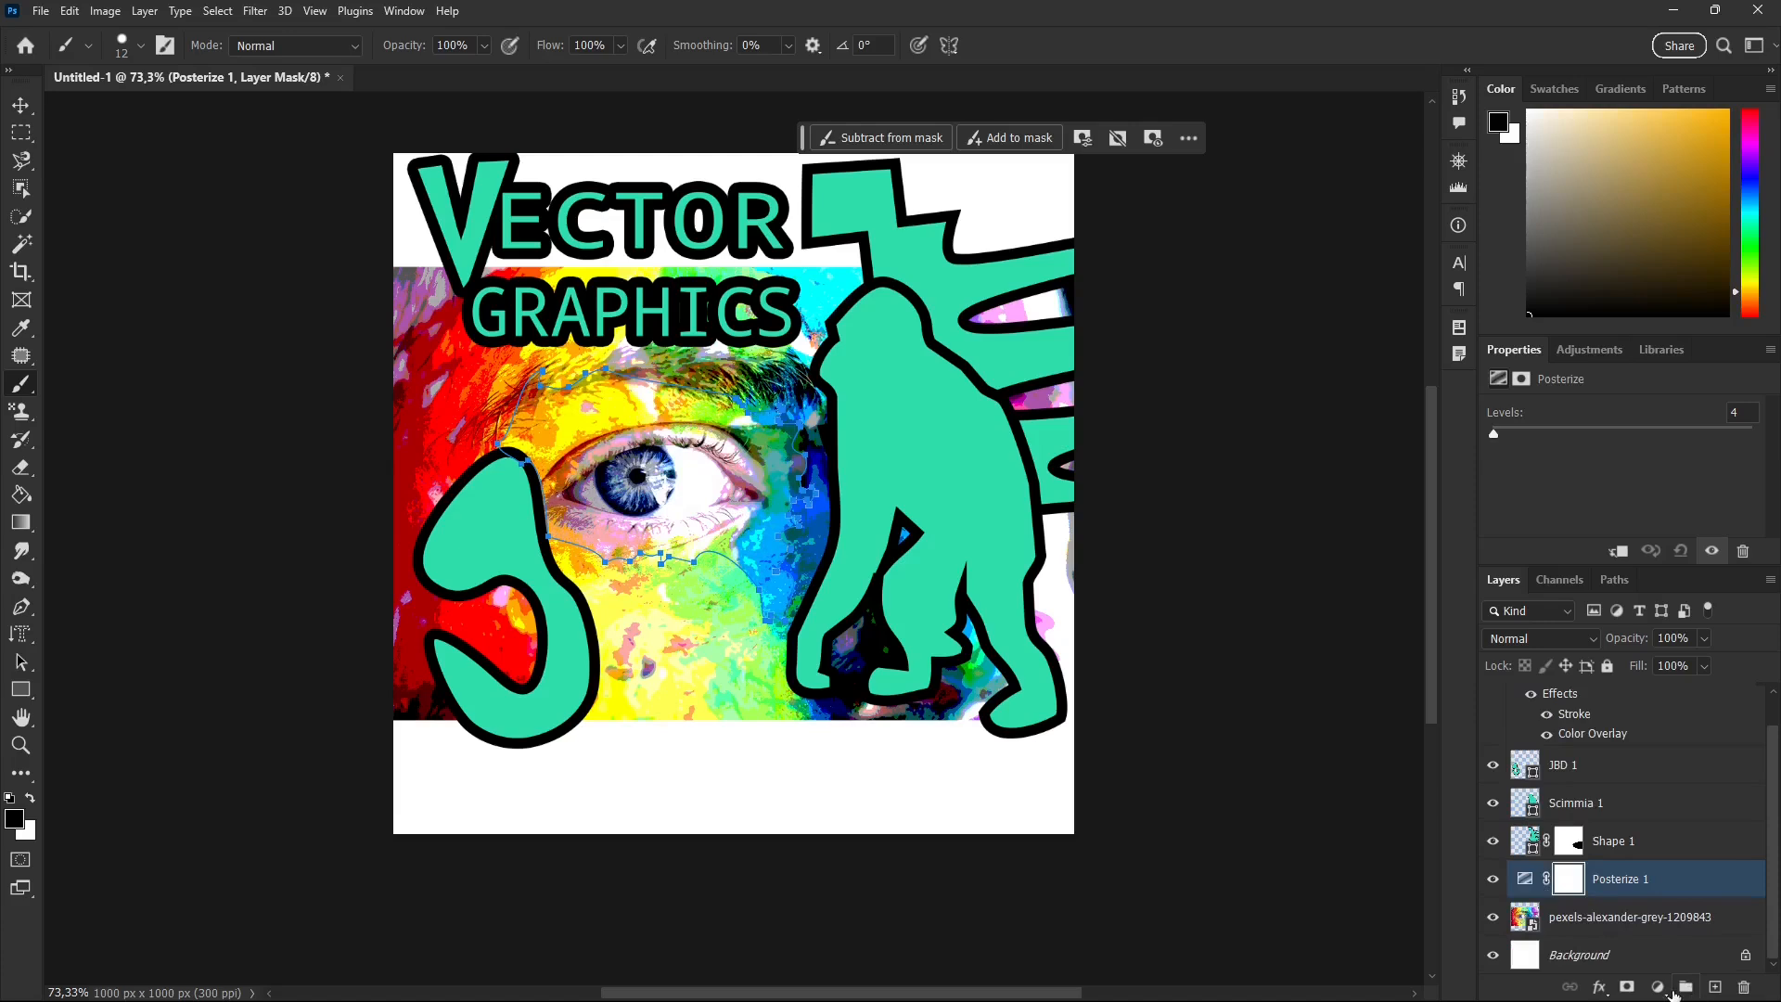
left_click(1714, 987)
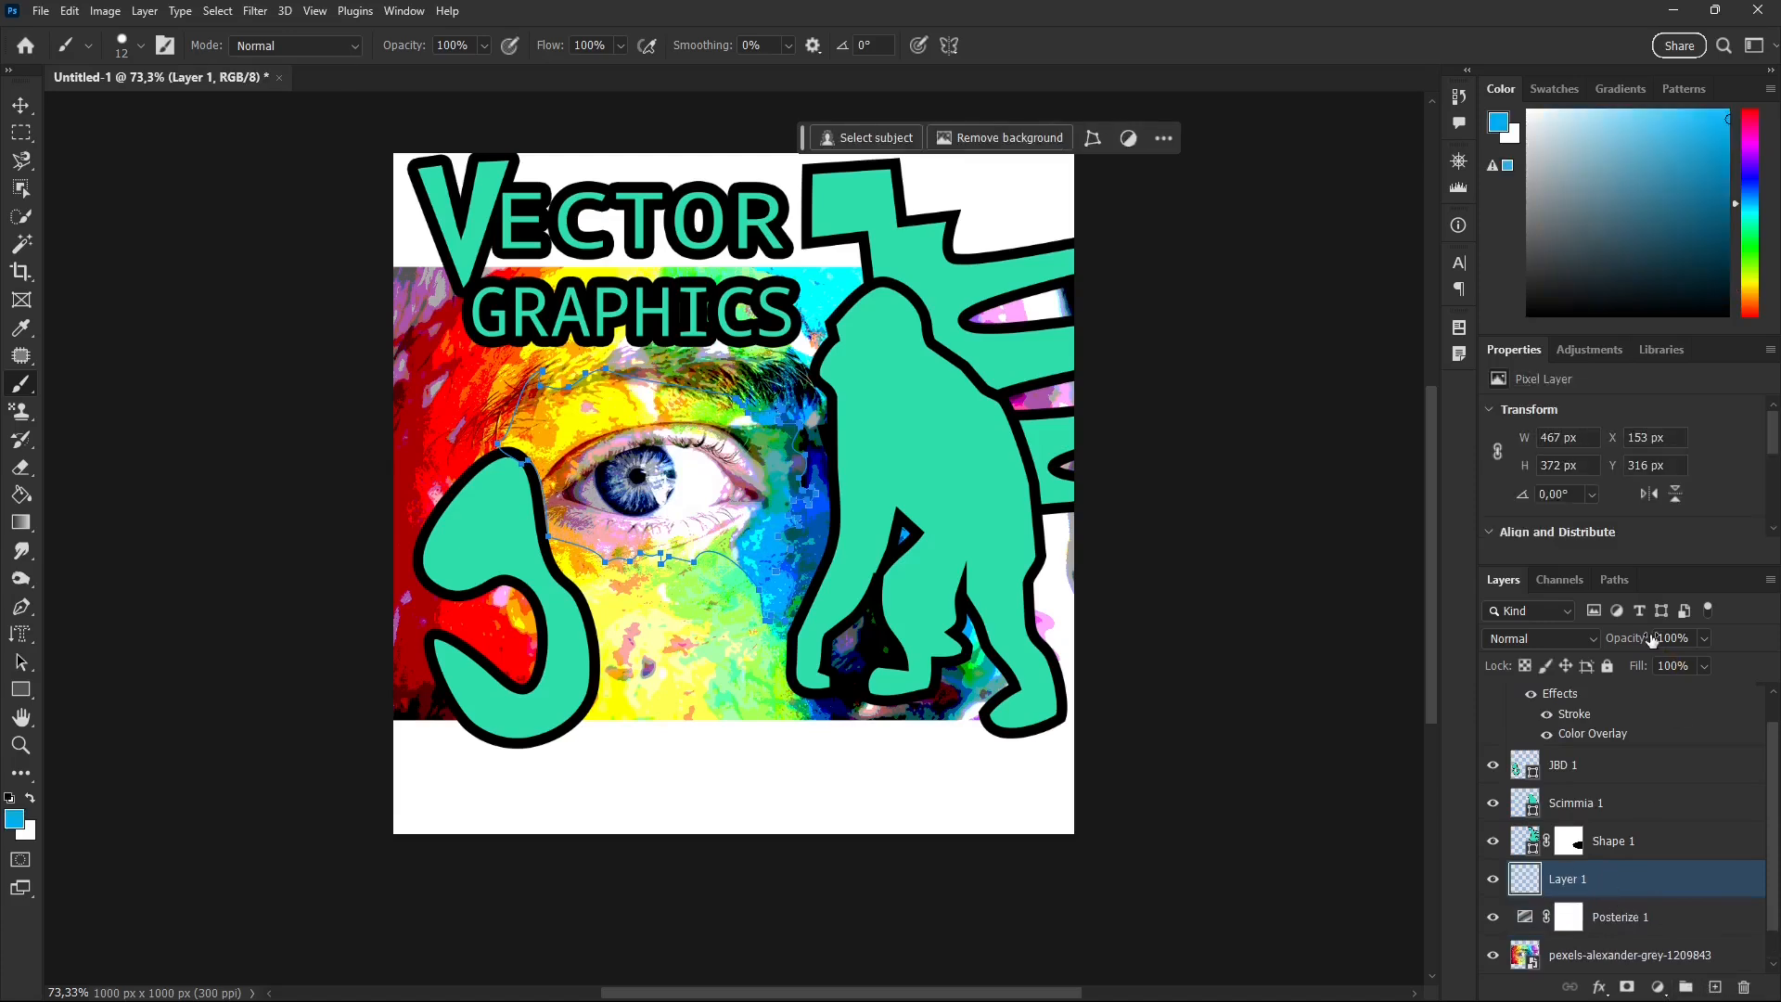
Step: Try filling the work path with black at 100% opacity on the new empty layer, and undo the fill
left_click(1614, 581)
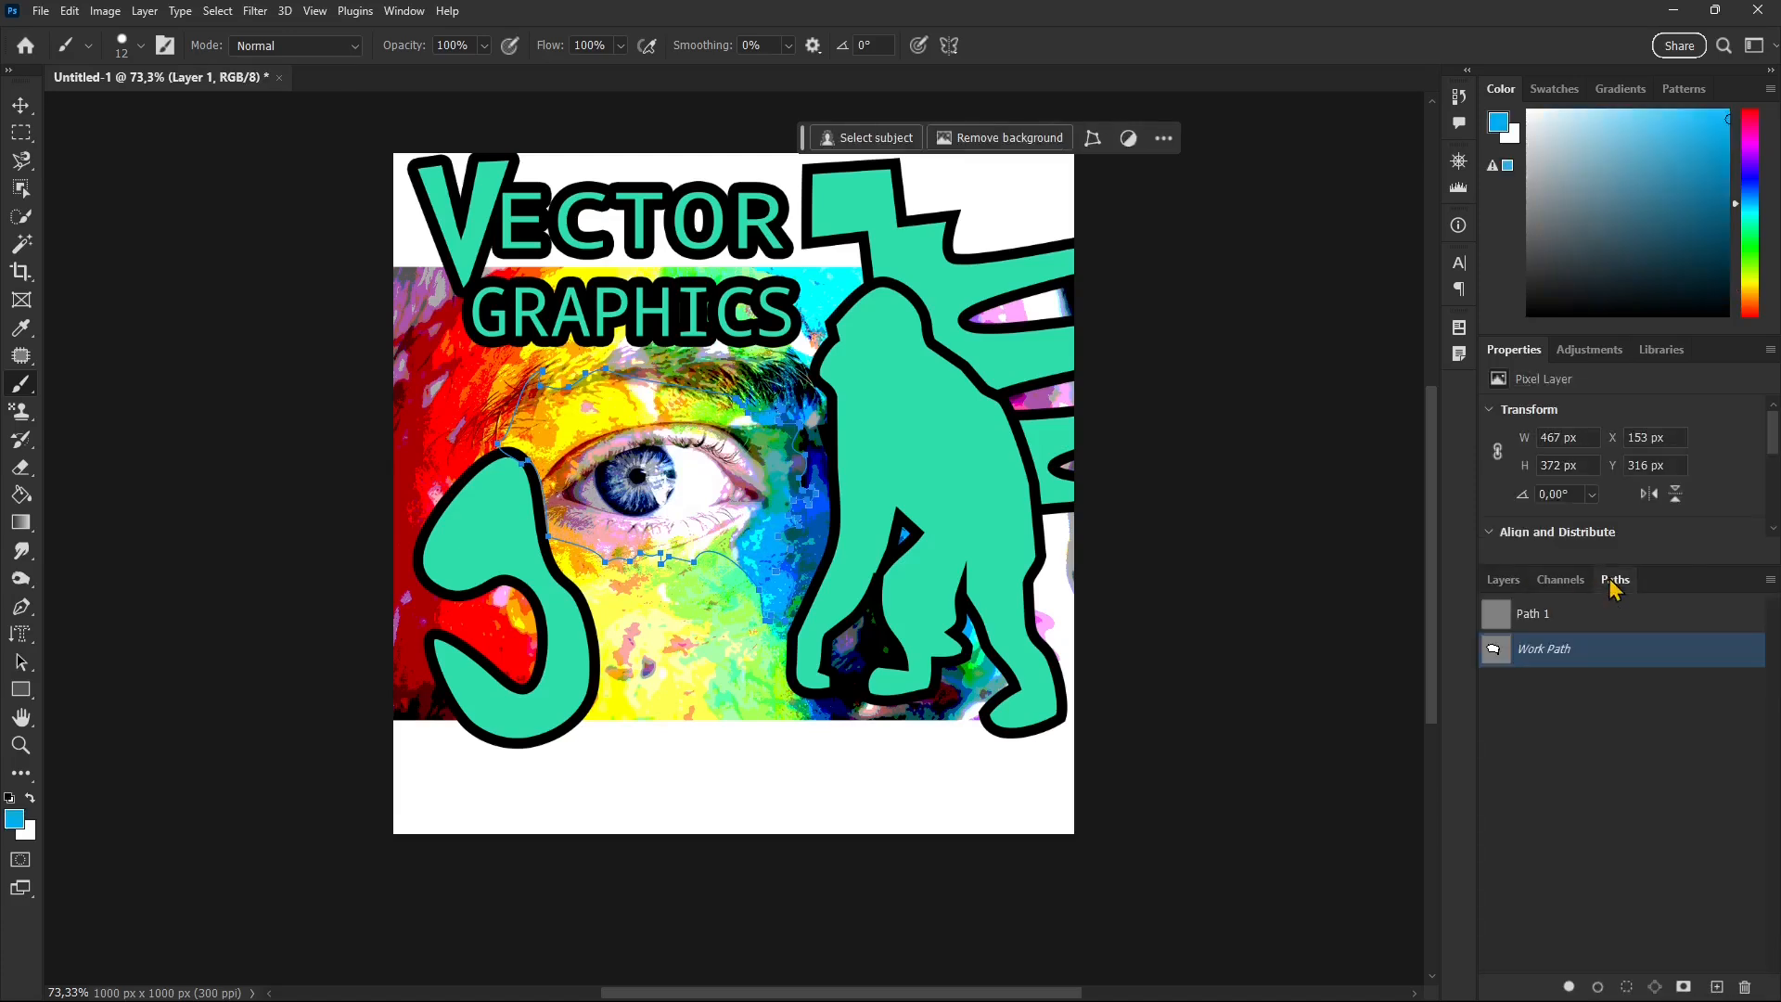
right_click(1588, 670)
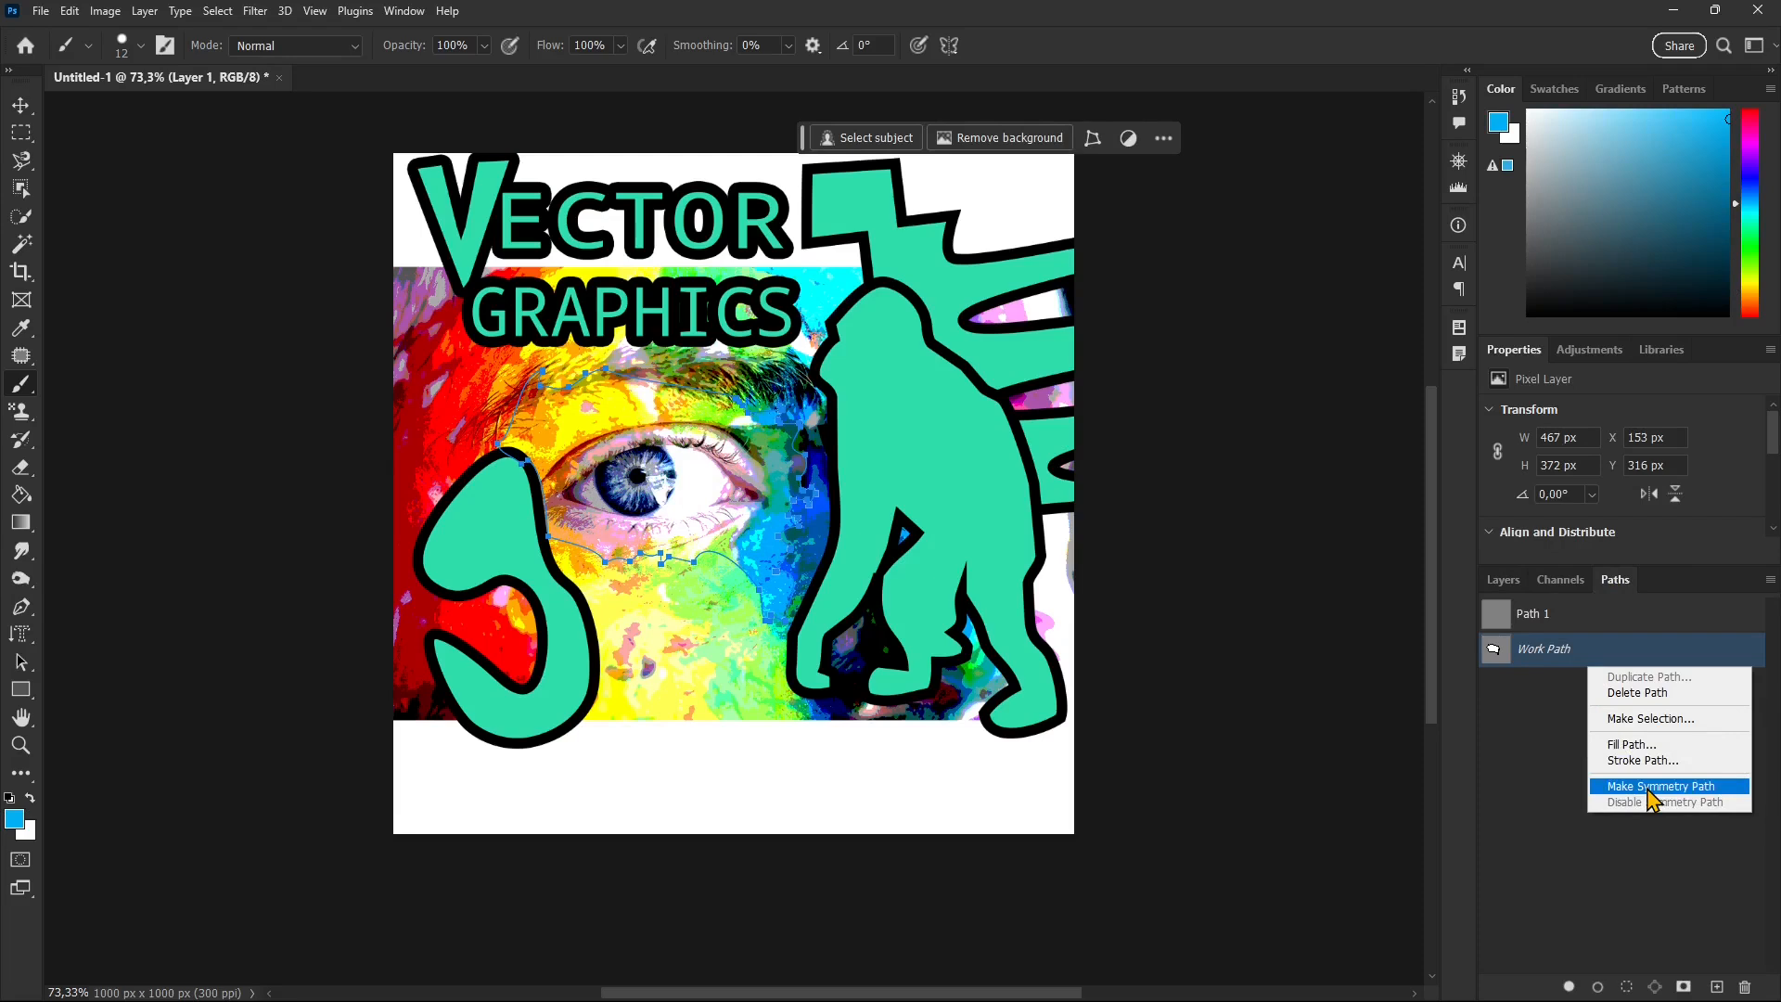
left_click(1634, 744)
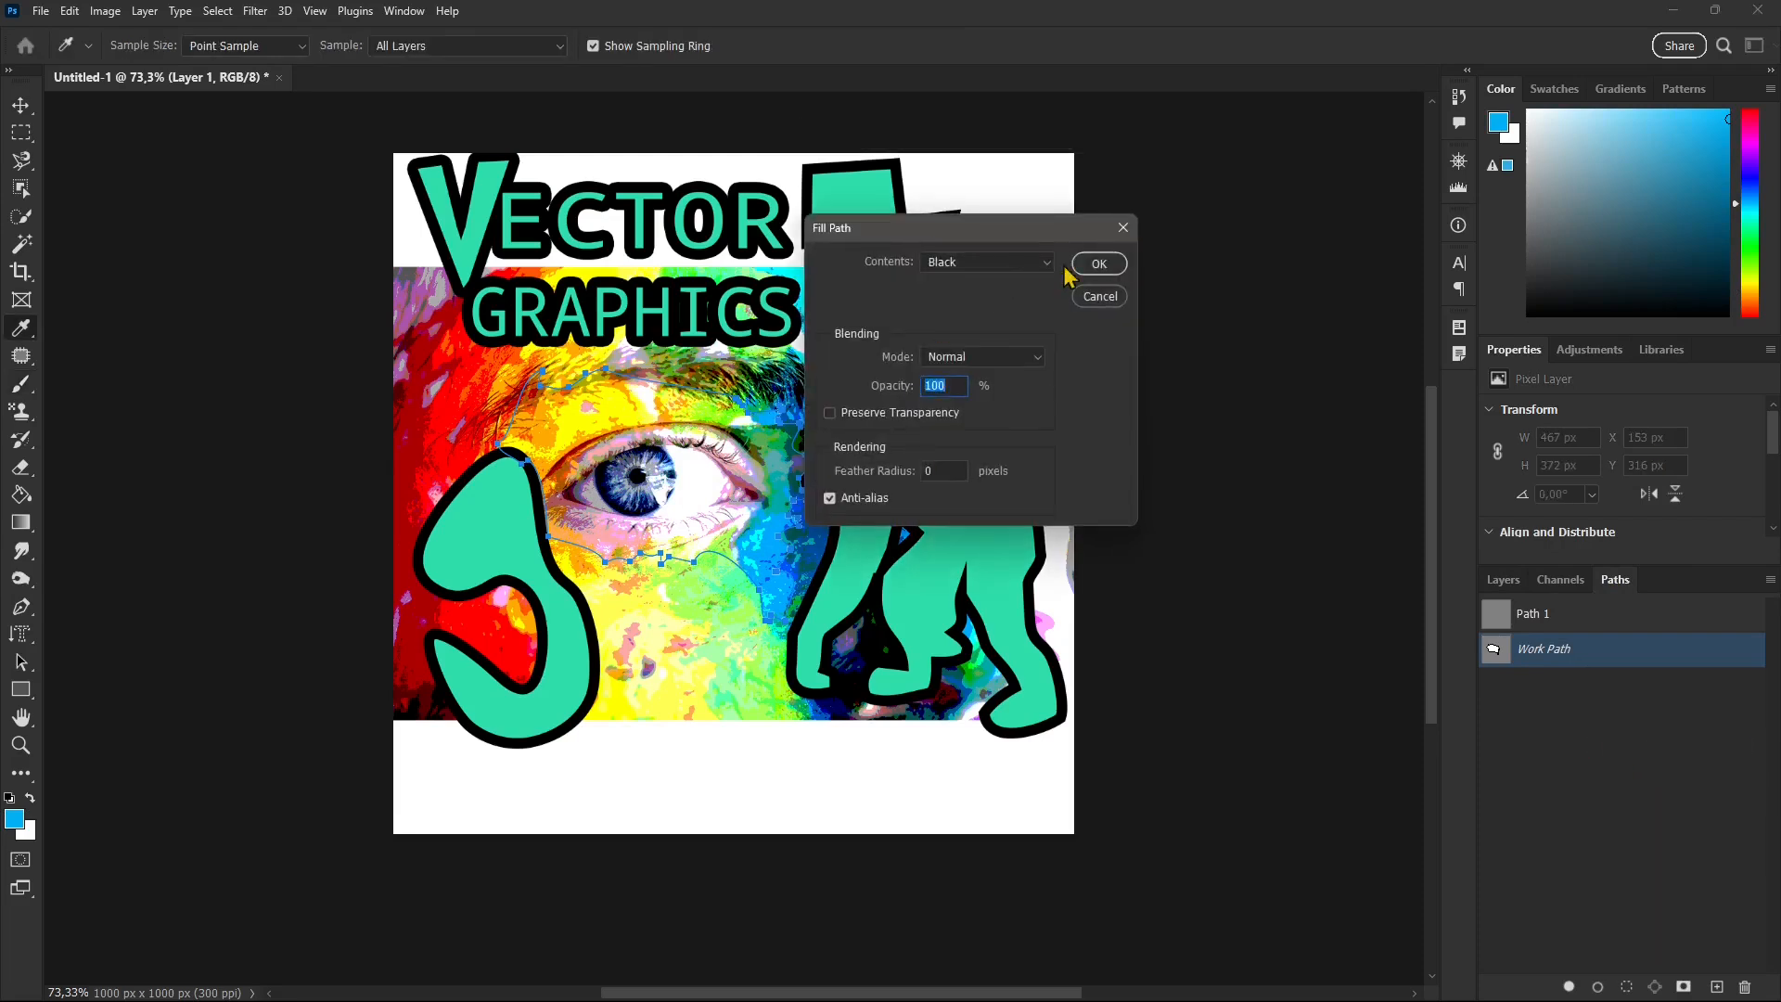
left_click(1098, 263)
key("b")
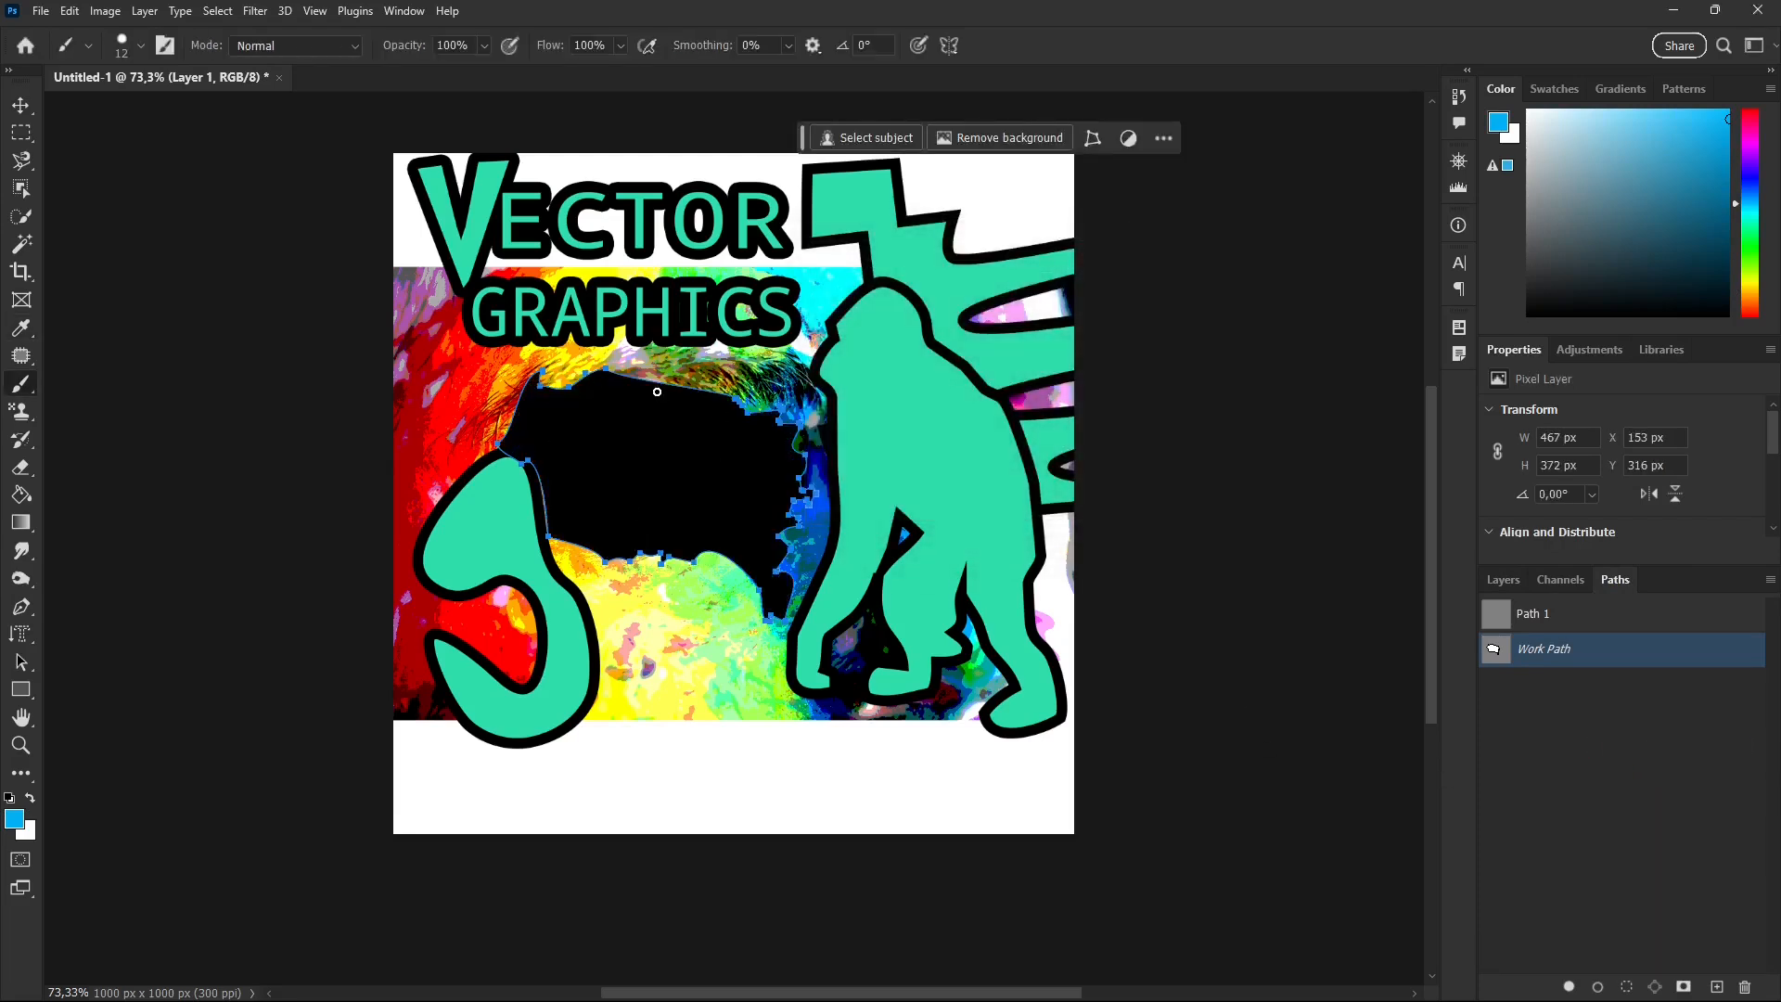
key("ctrl+z")
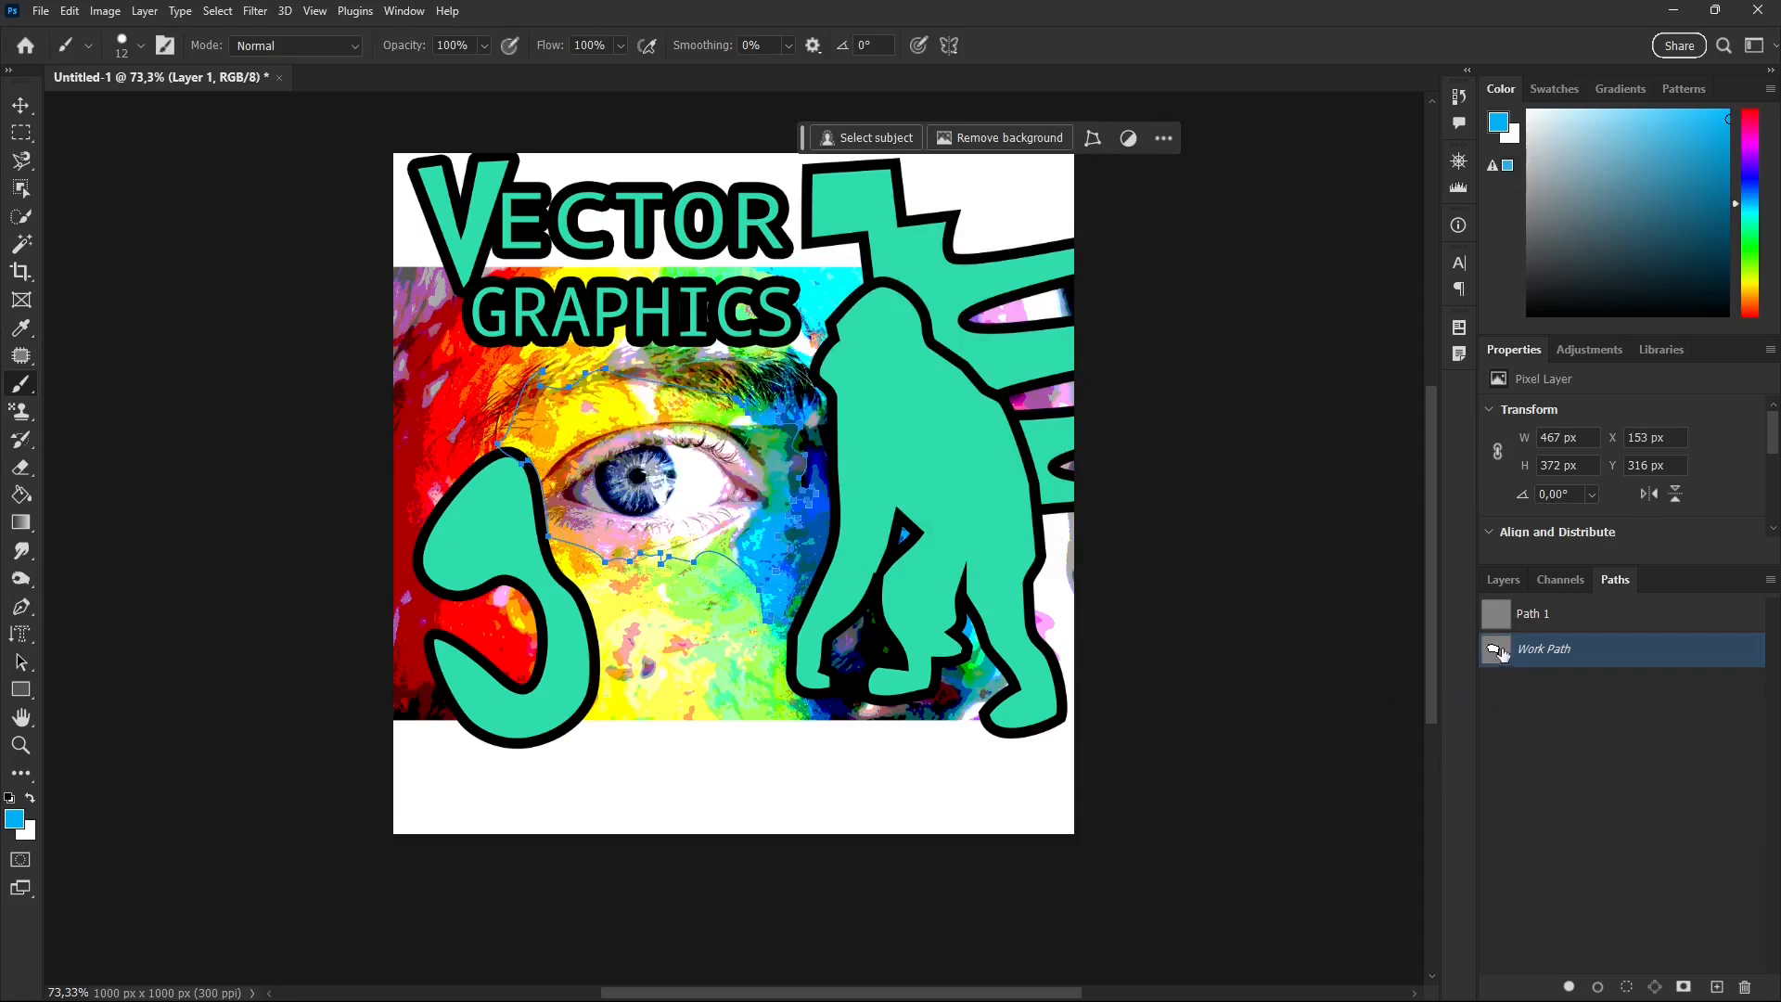
Step: Review the Shape 1 and Posterize layer masks and the empty layer between them in the layer stack
left_click(1504, 580)
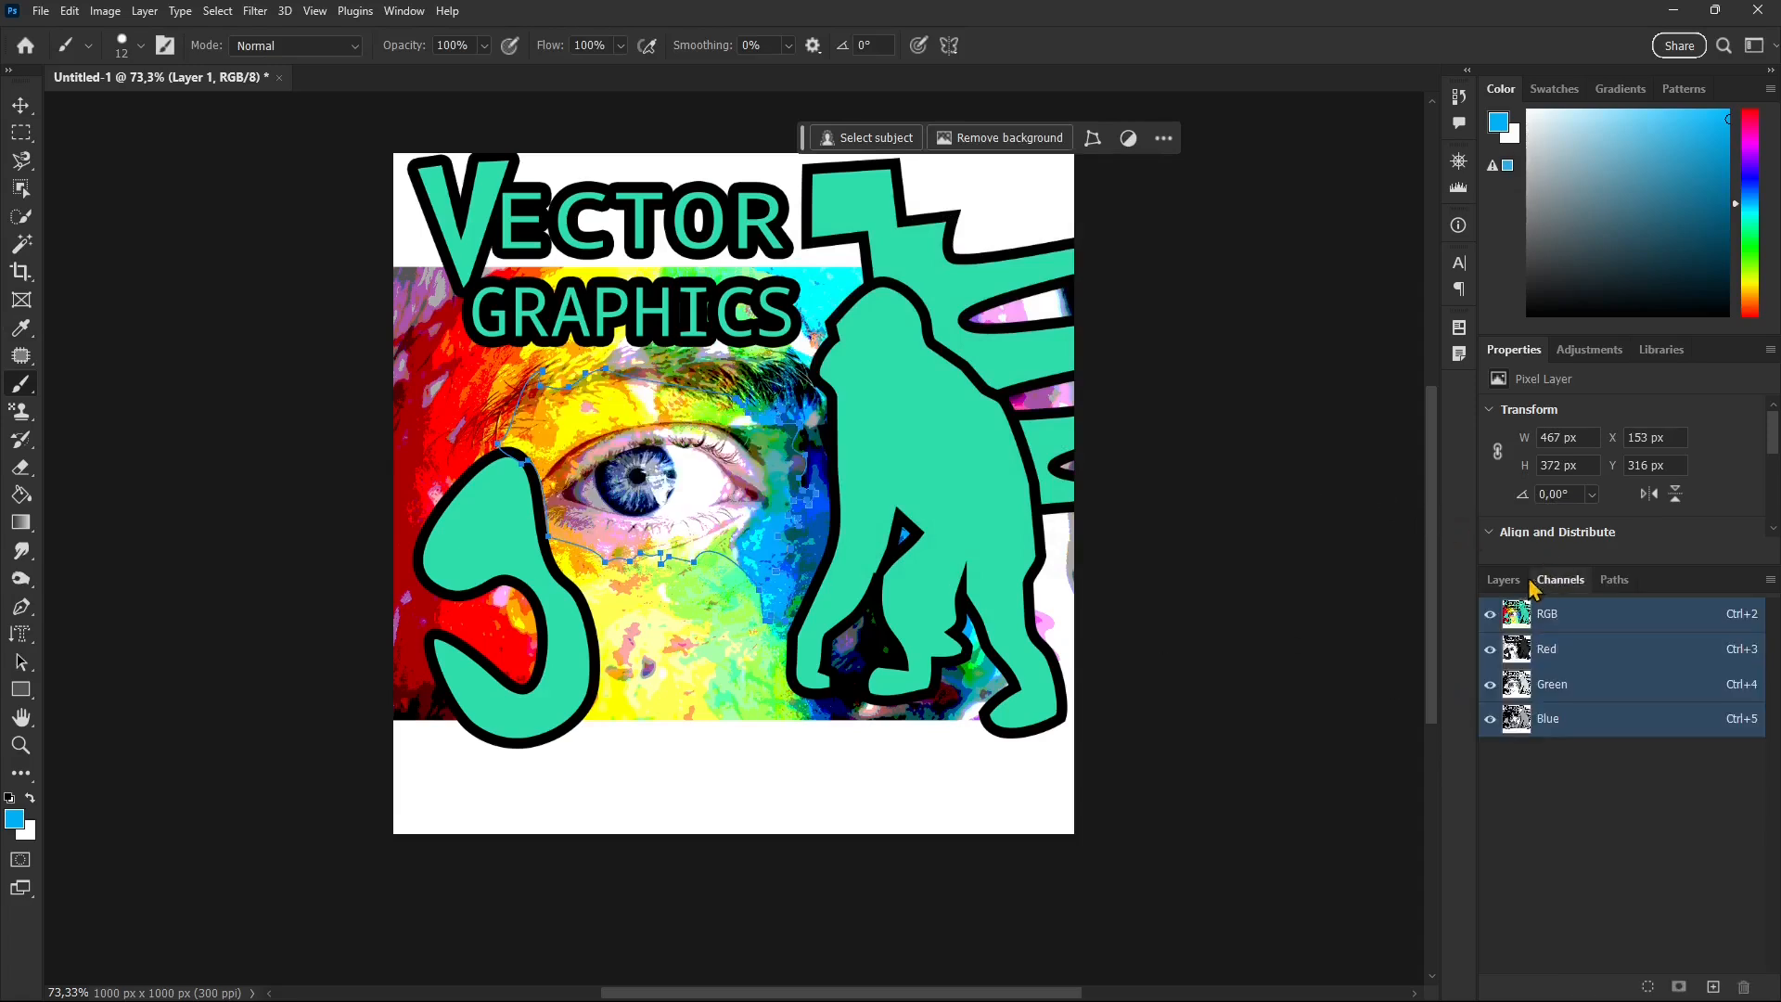
left_click(1576, 847)
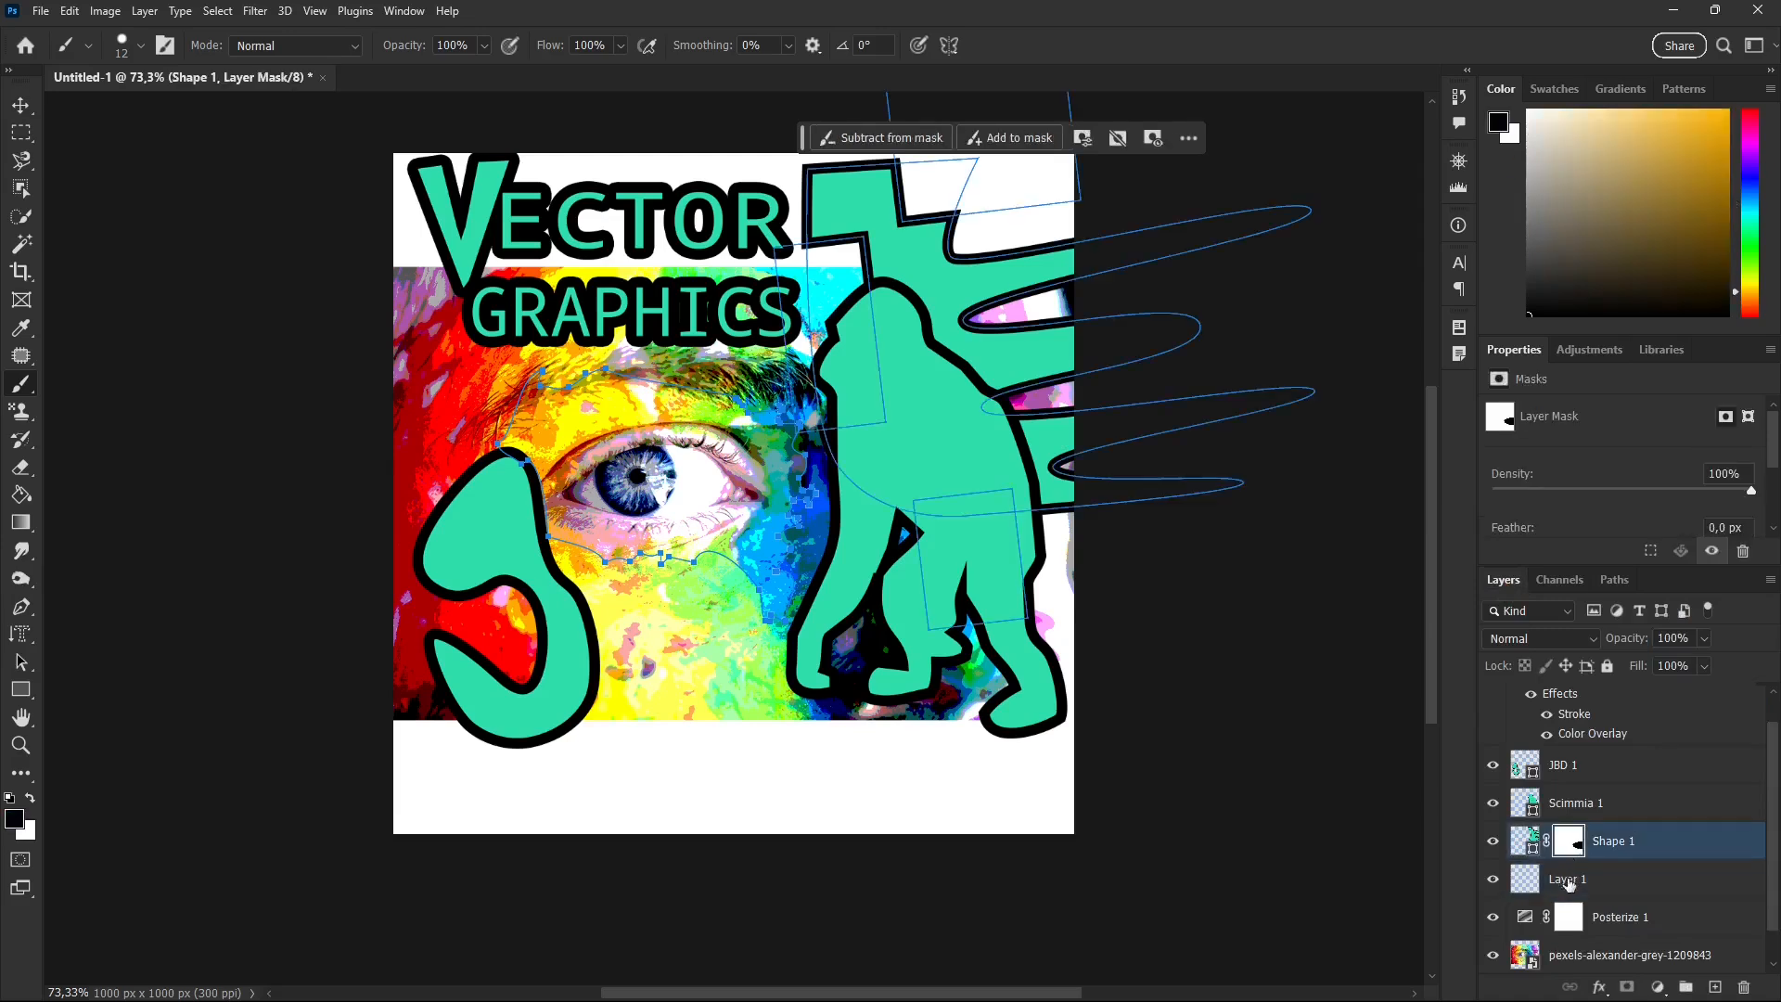
scroll(1559, 895, "down", 1)
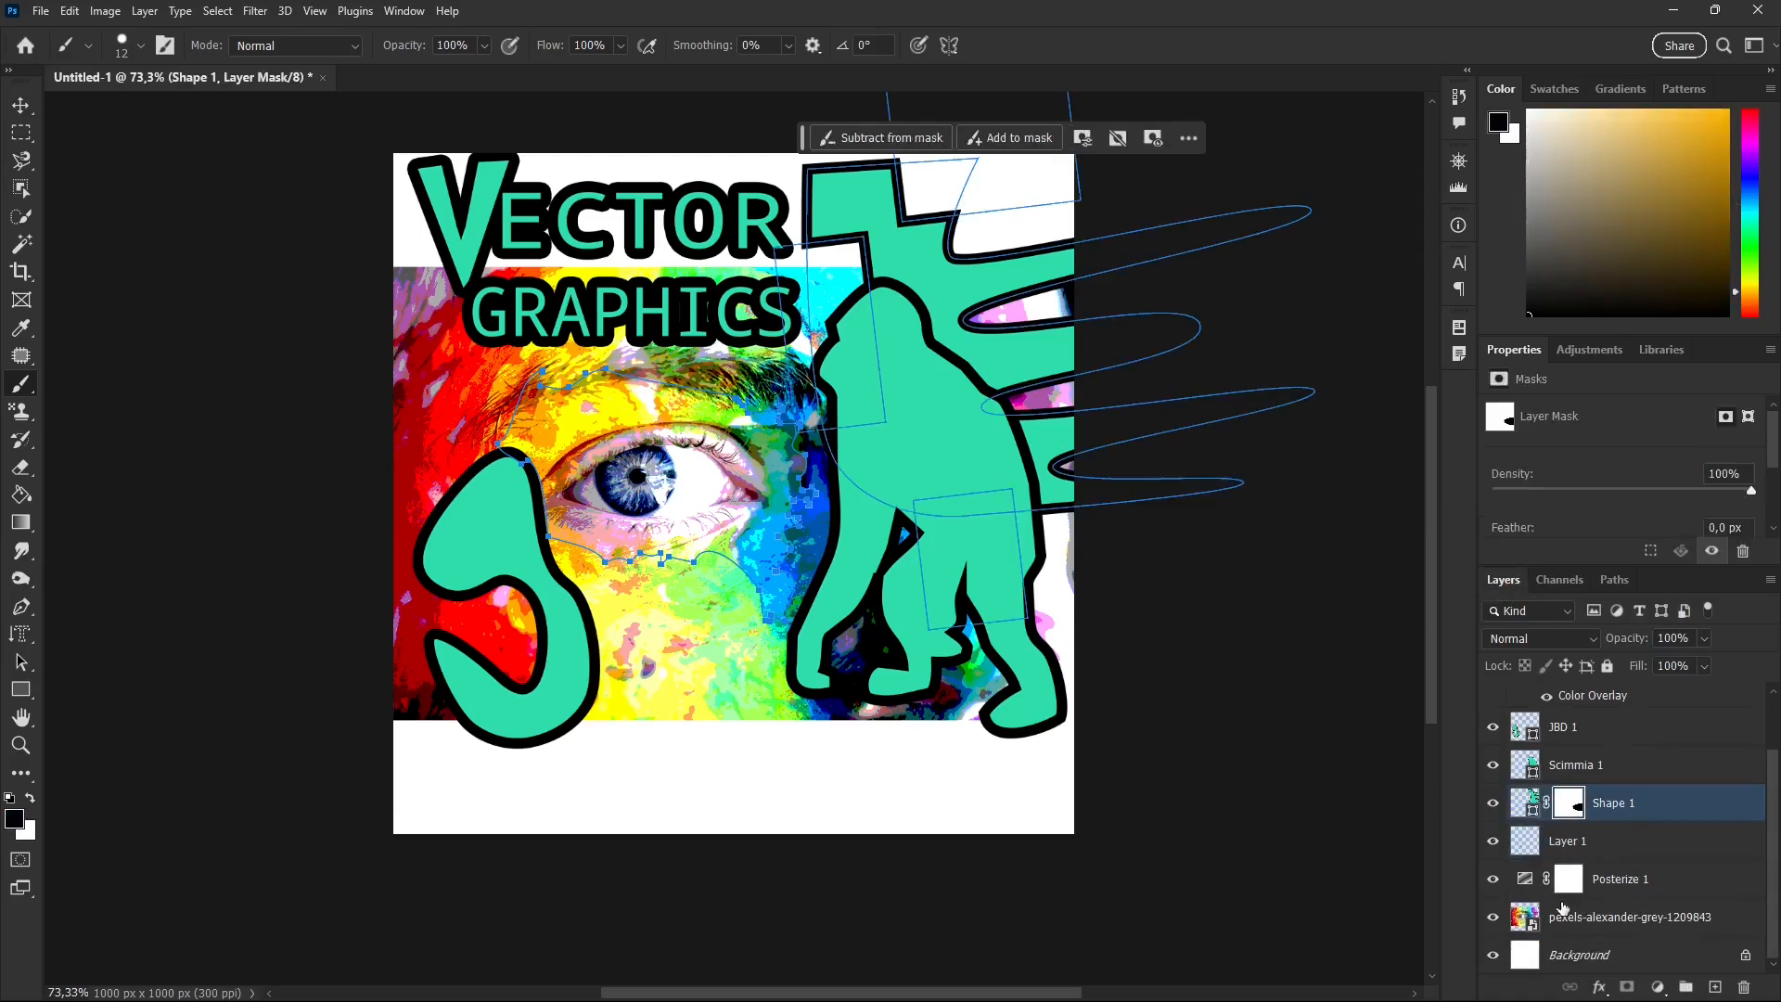
left_click(1559, 891)
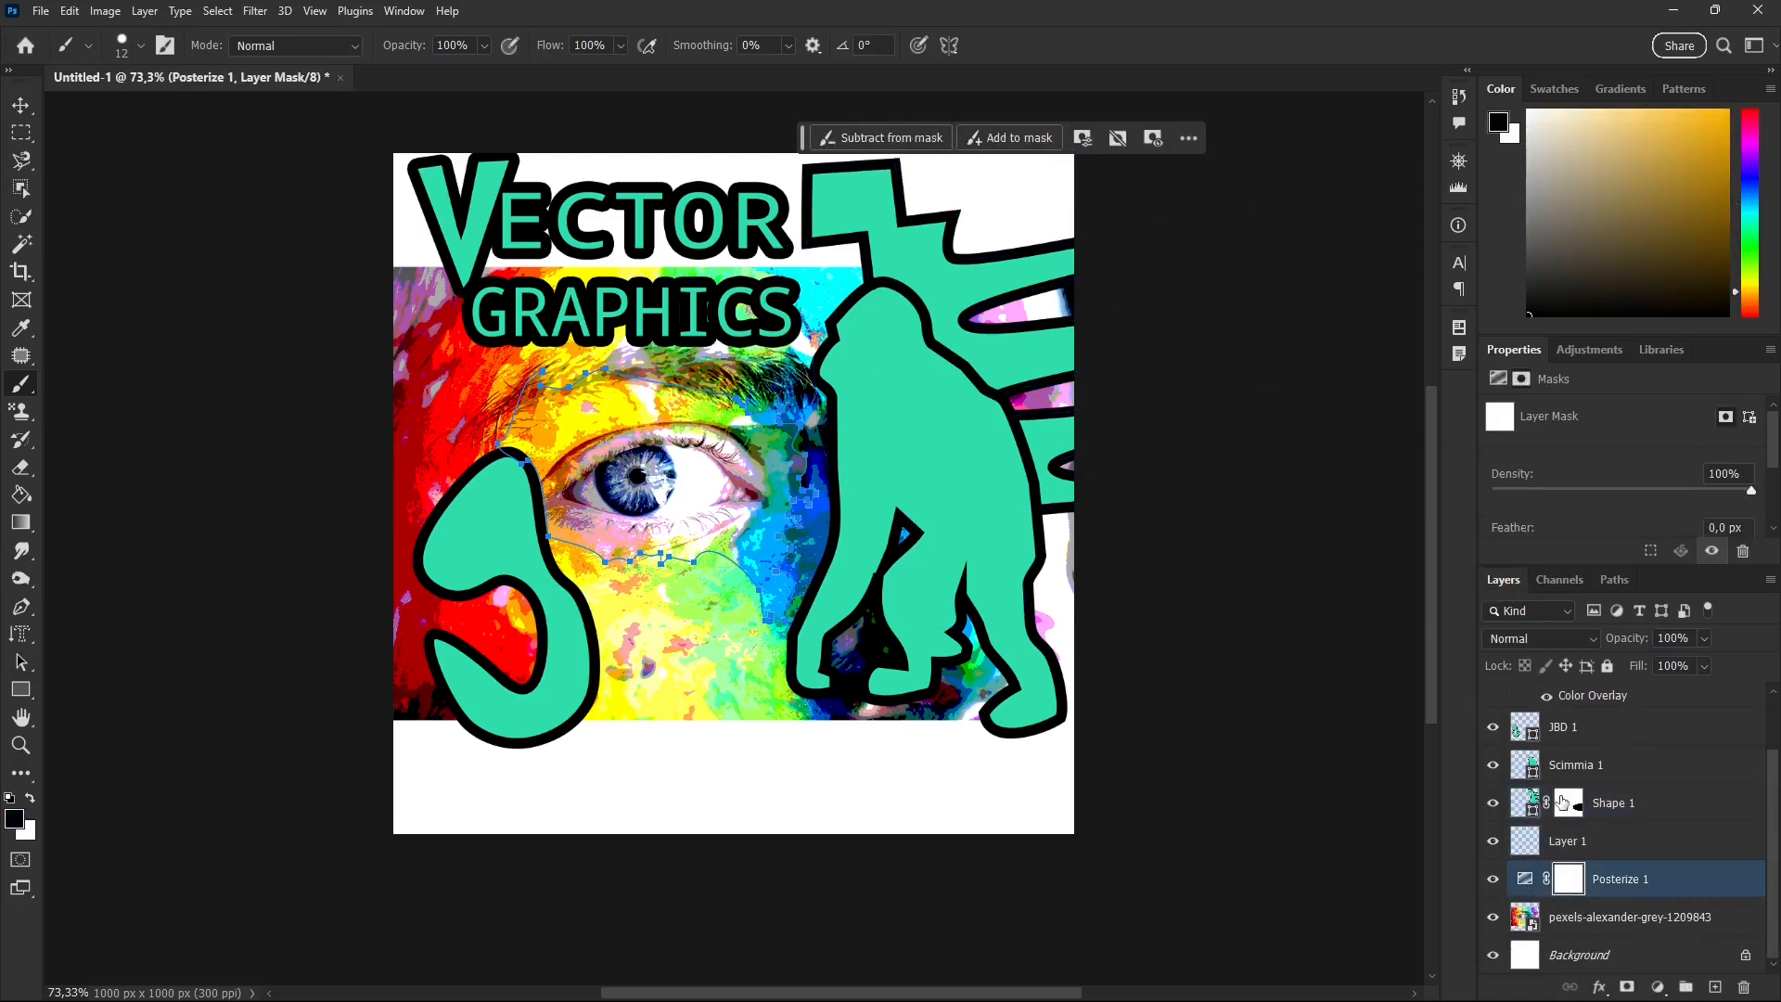
left_click(1568, 841)
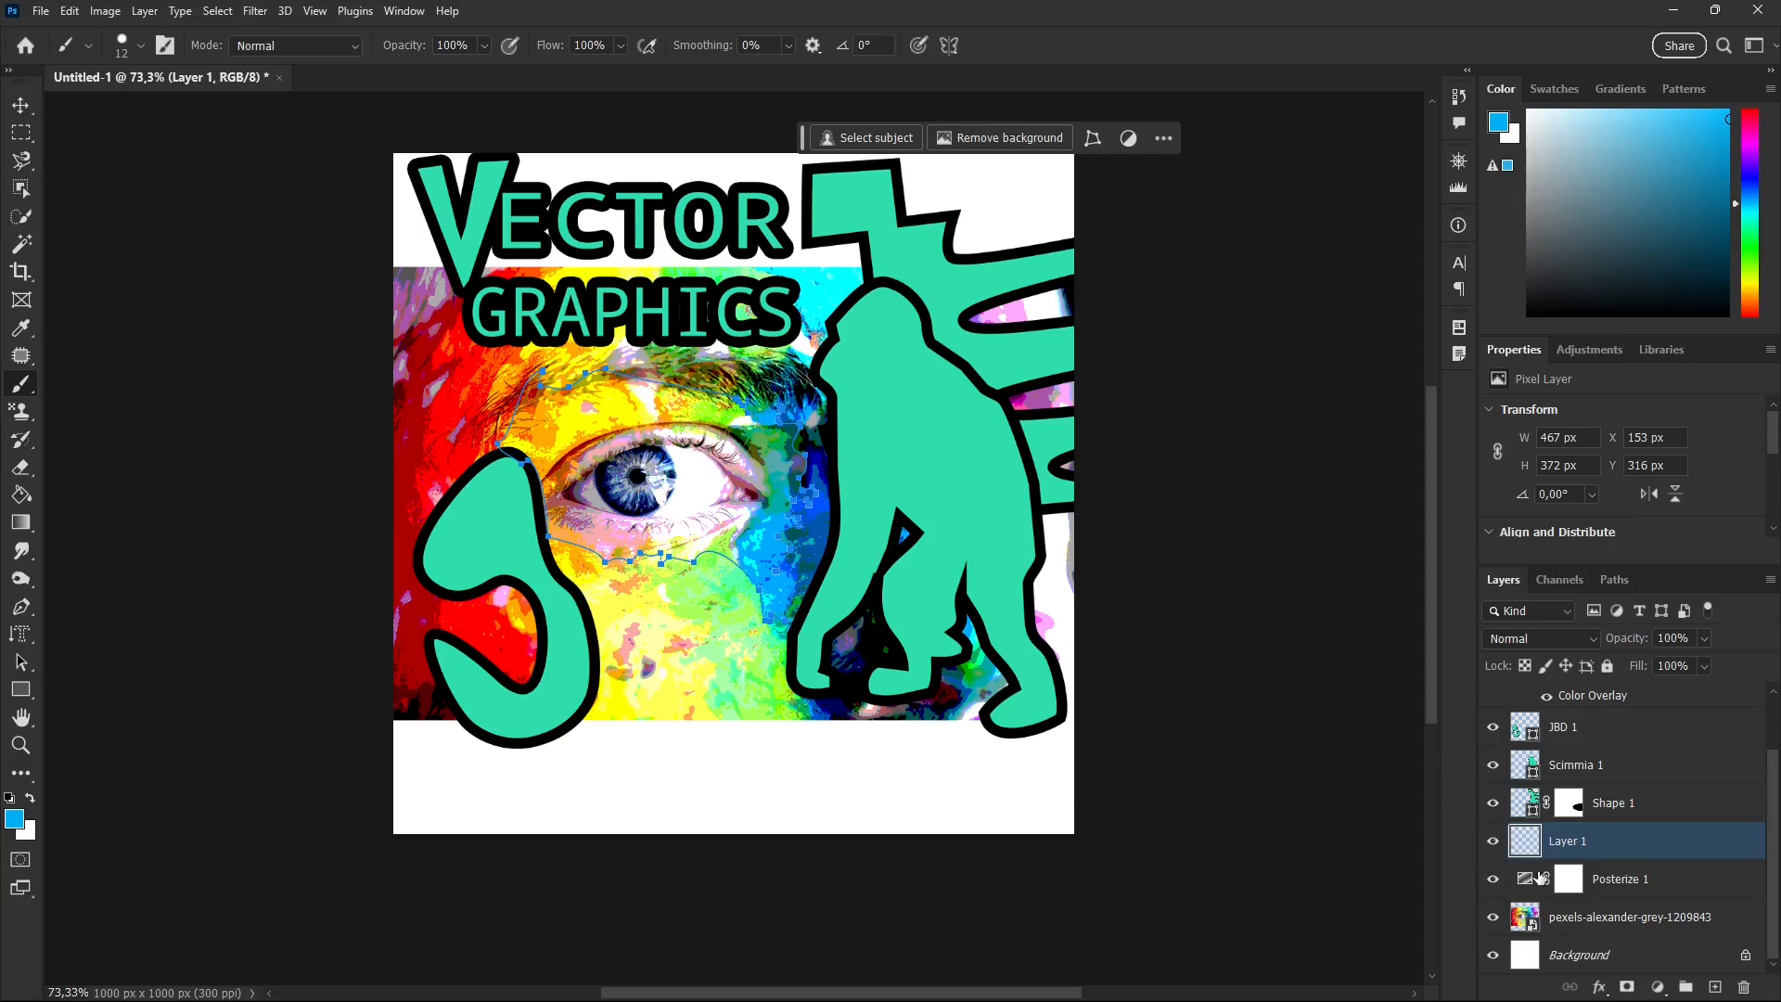
left_click(1559, 923)
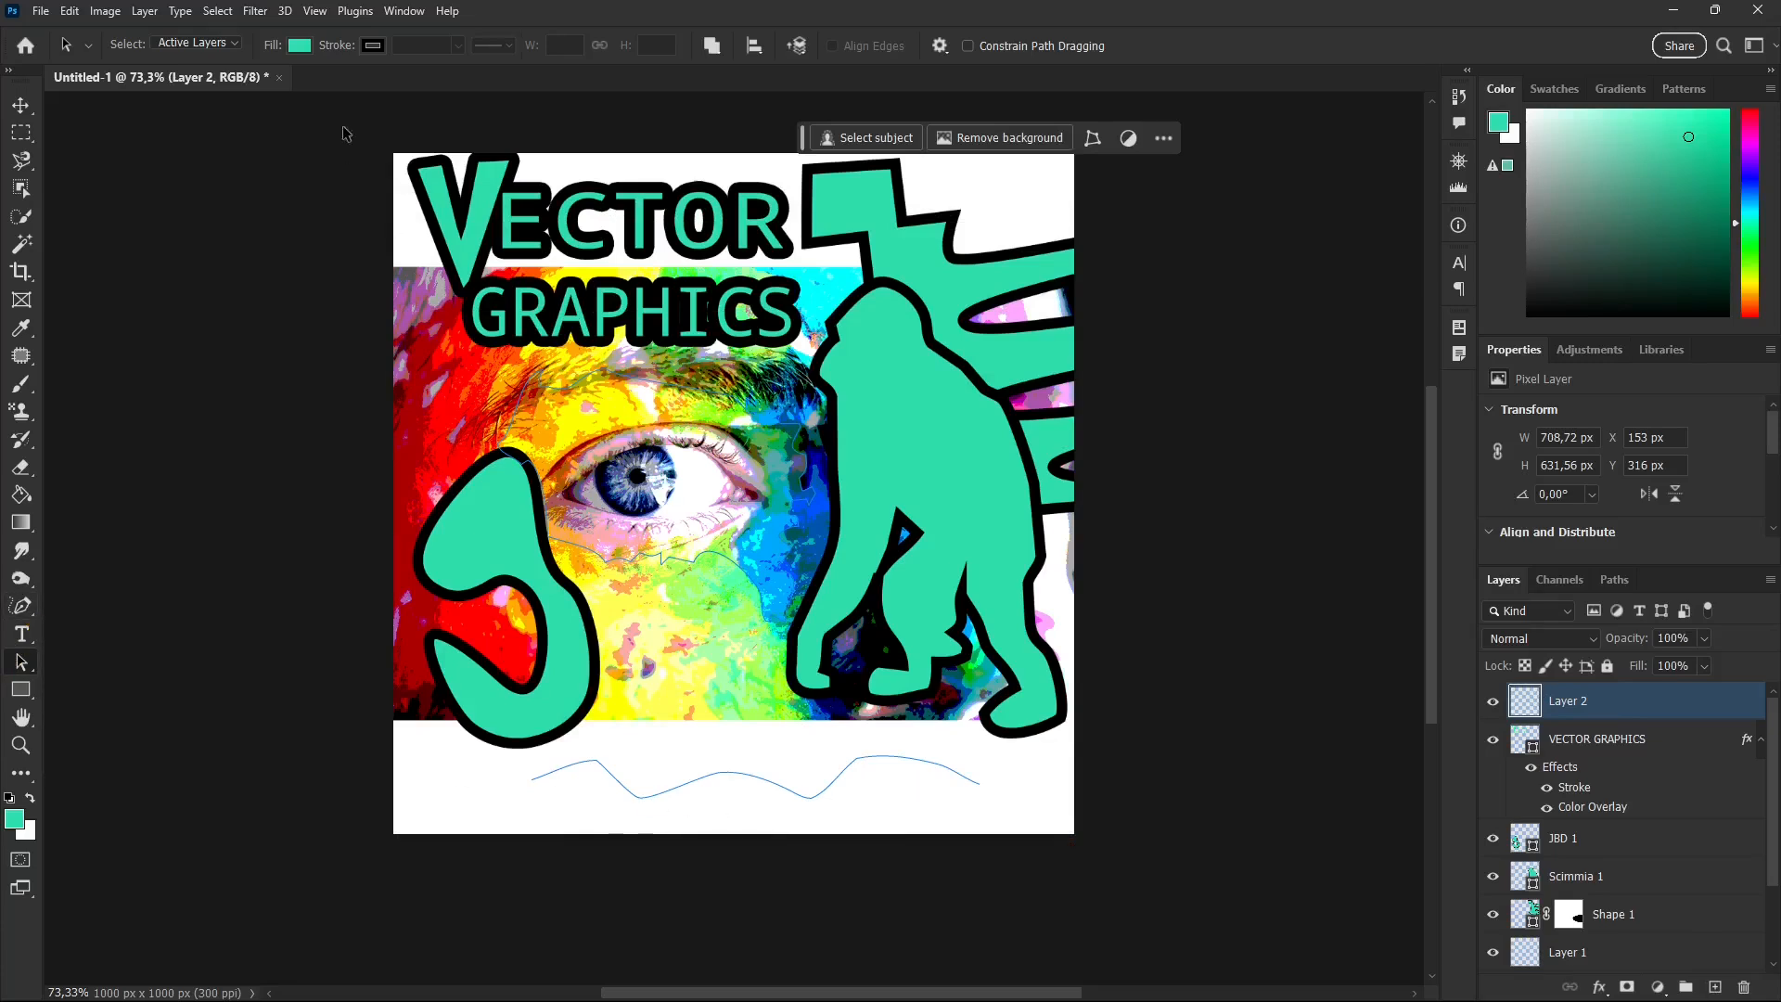
Step: Render flames along the paths on the empty Layer 2, using Multiple Flames One Direction with length 100, width 70 and interval 30
left_click(256, 12)
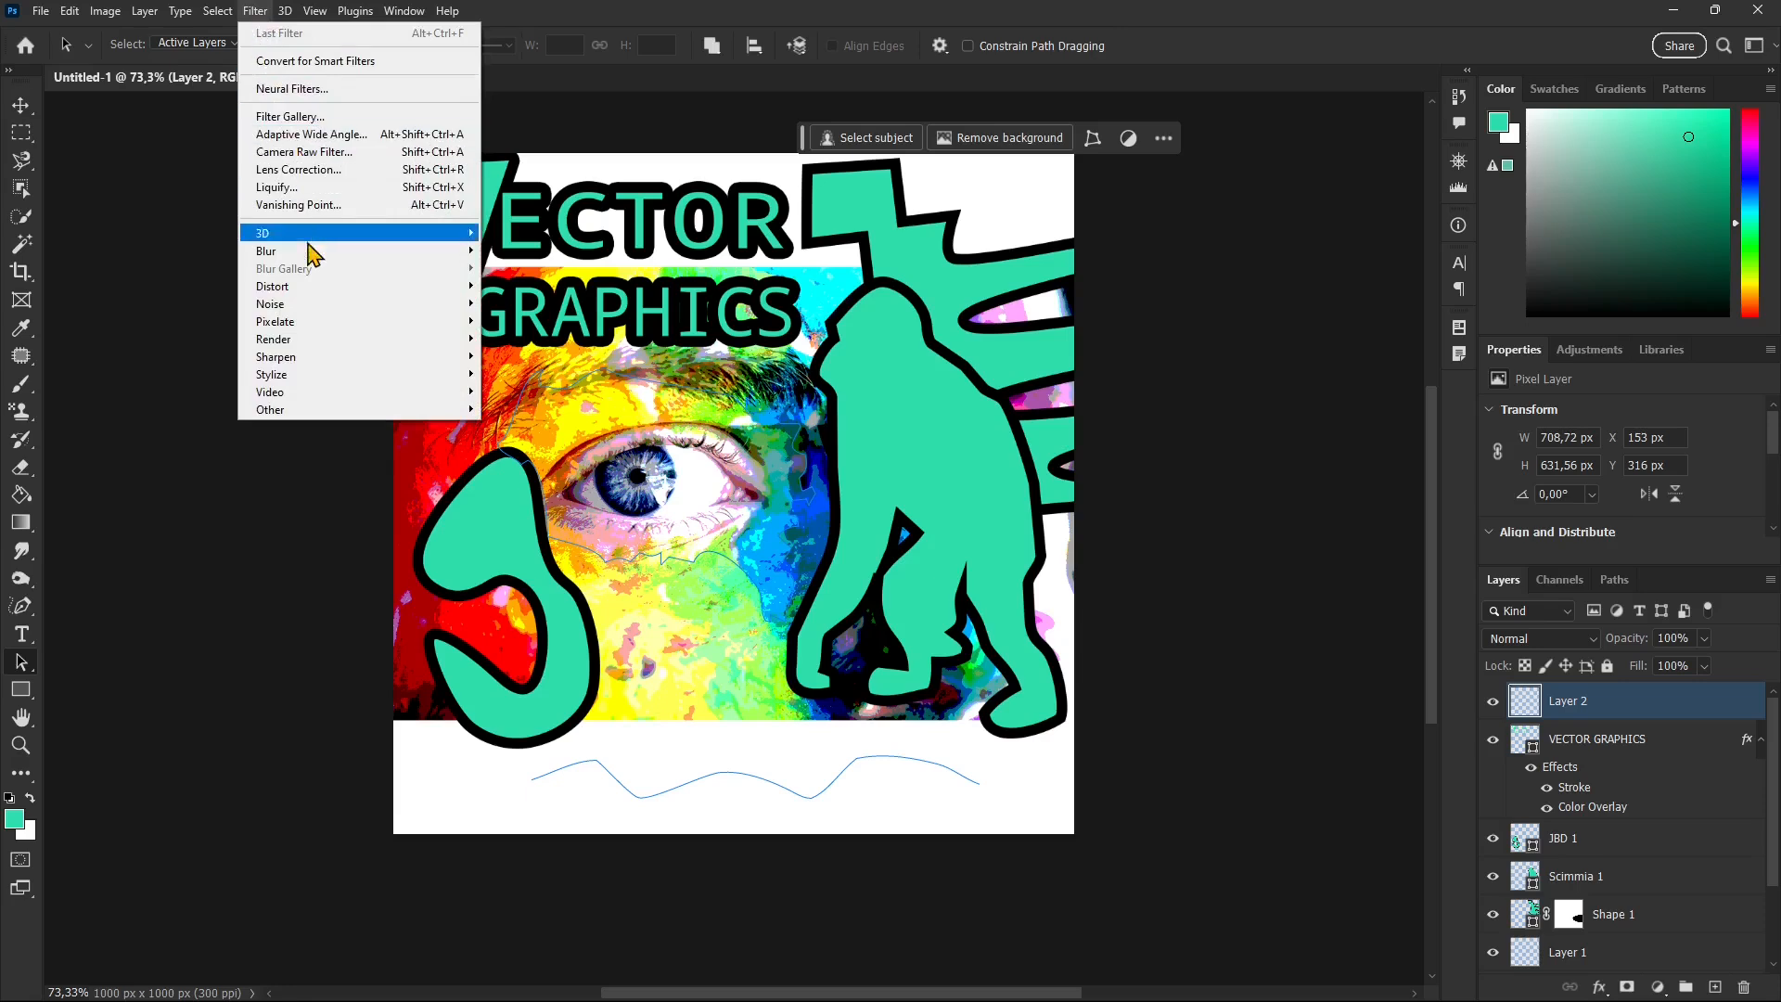
mouse_move(315, 360)
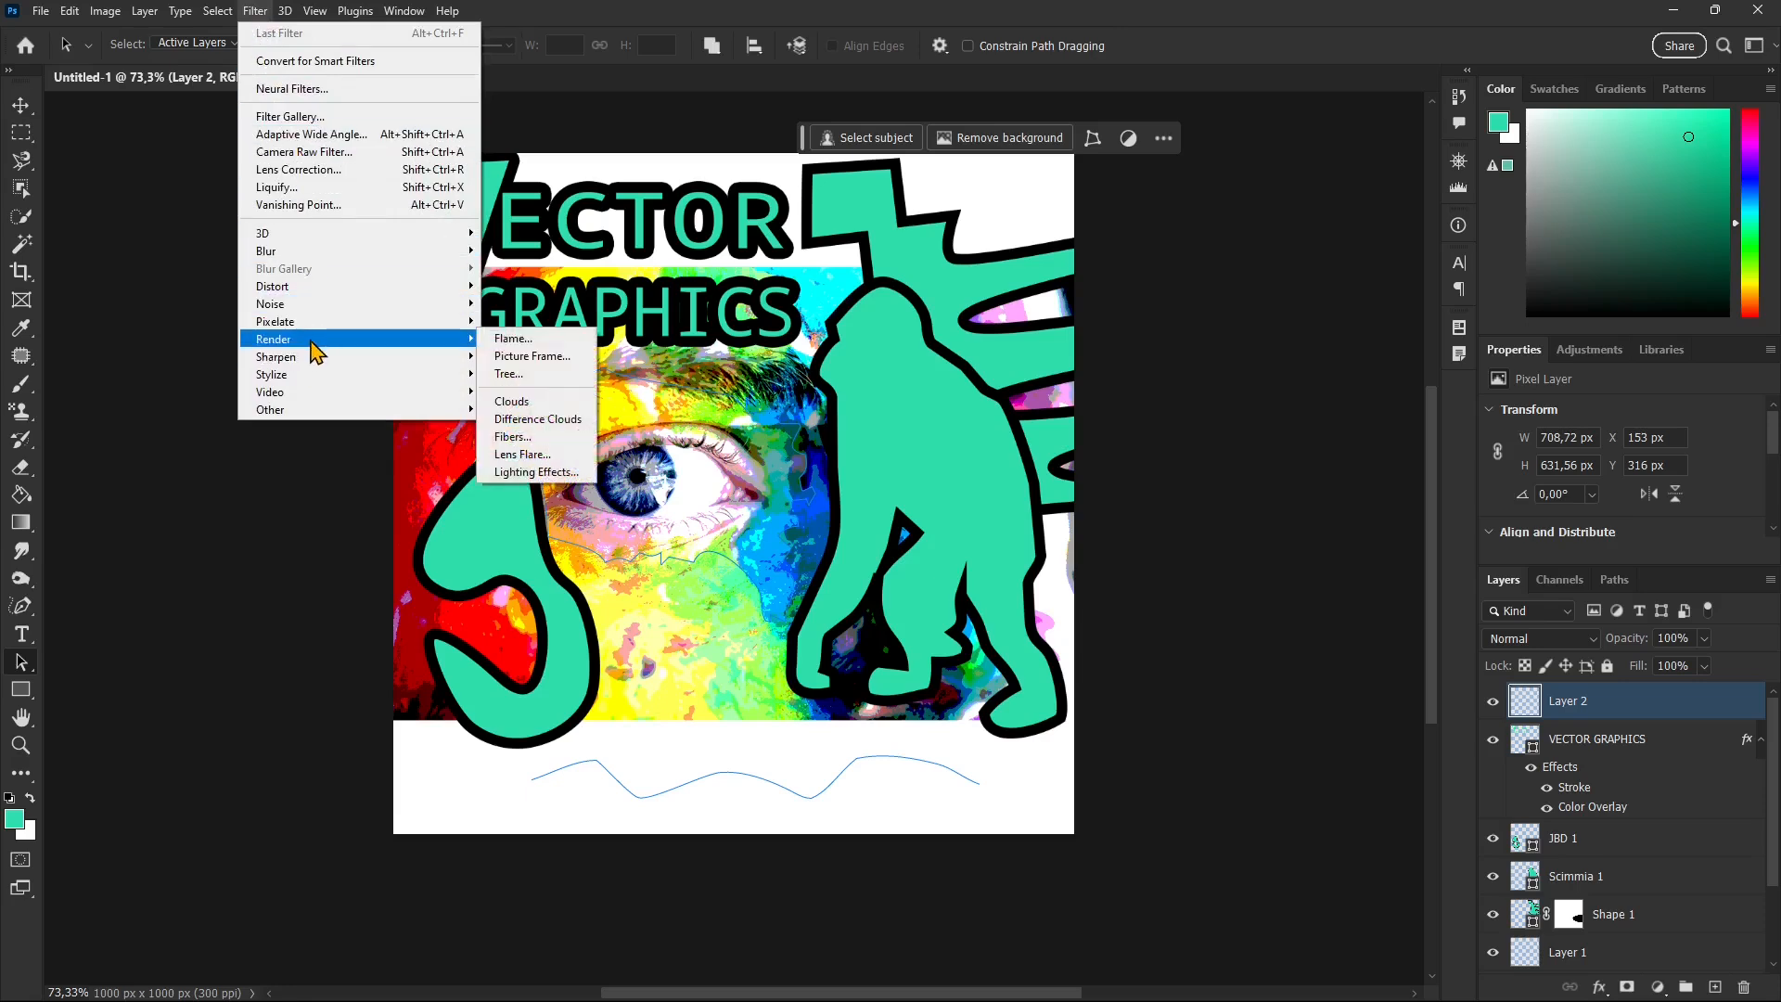
left_click(512, 340)
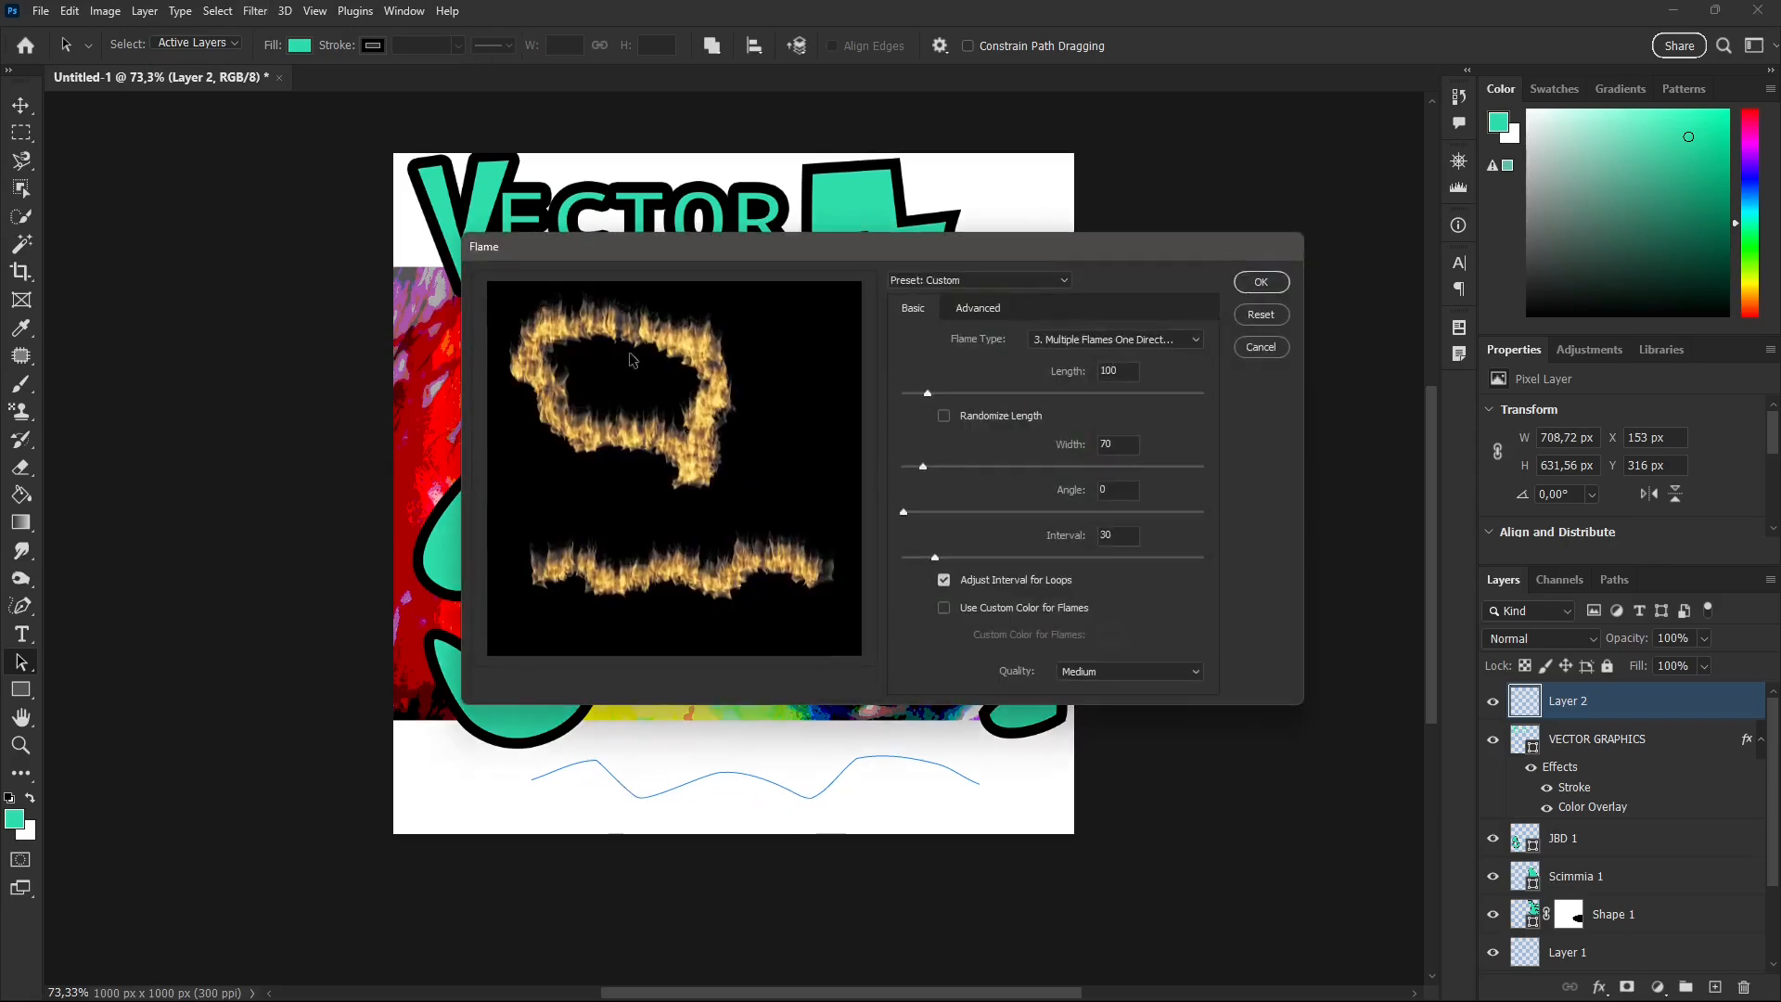
left_click(1261, 282)
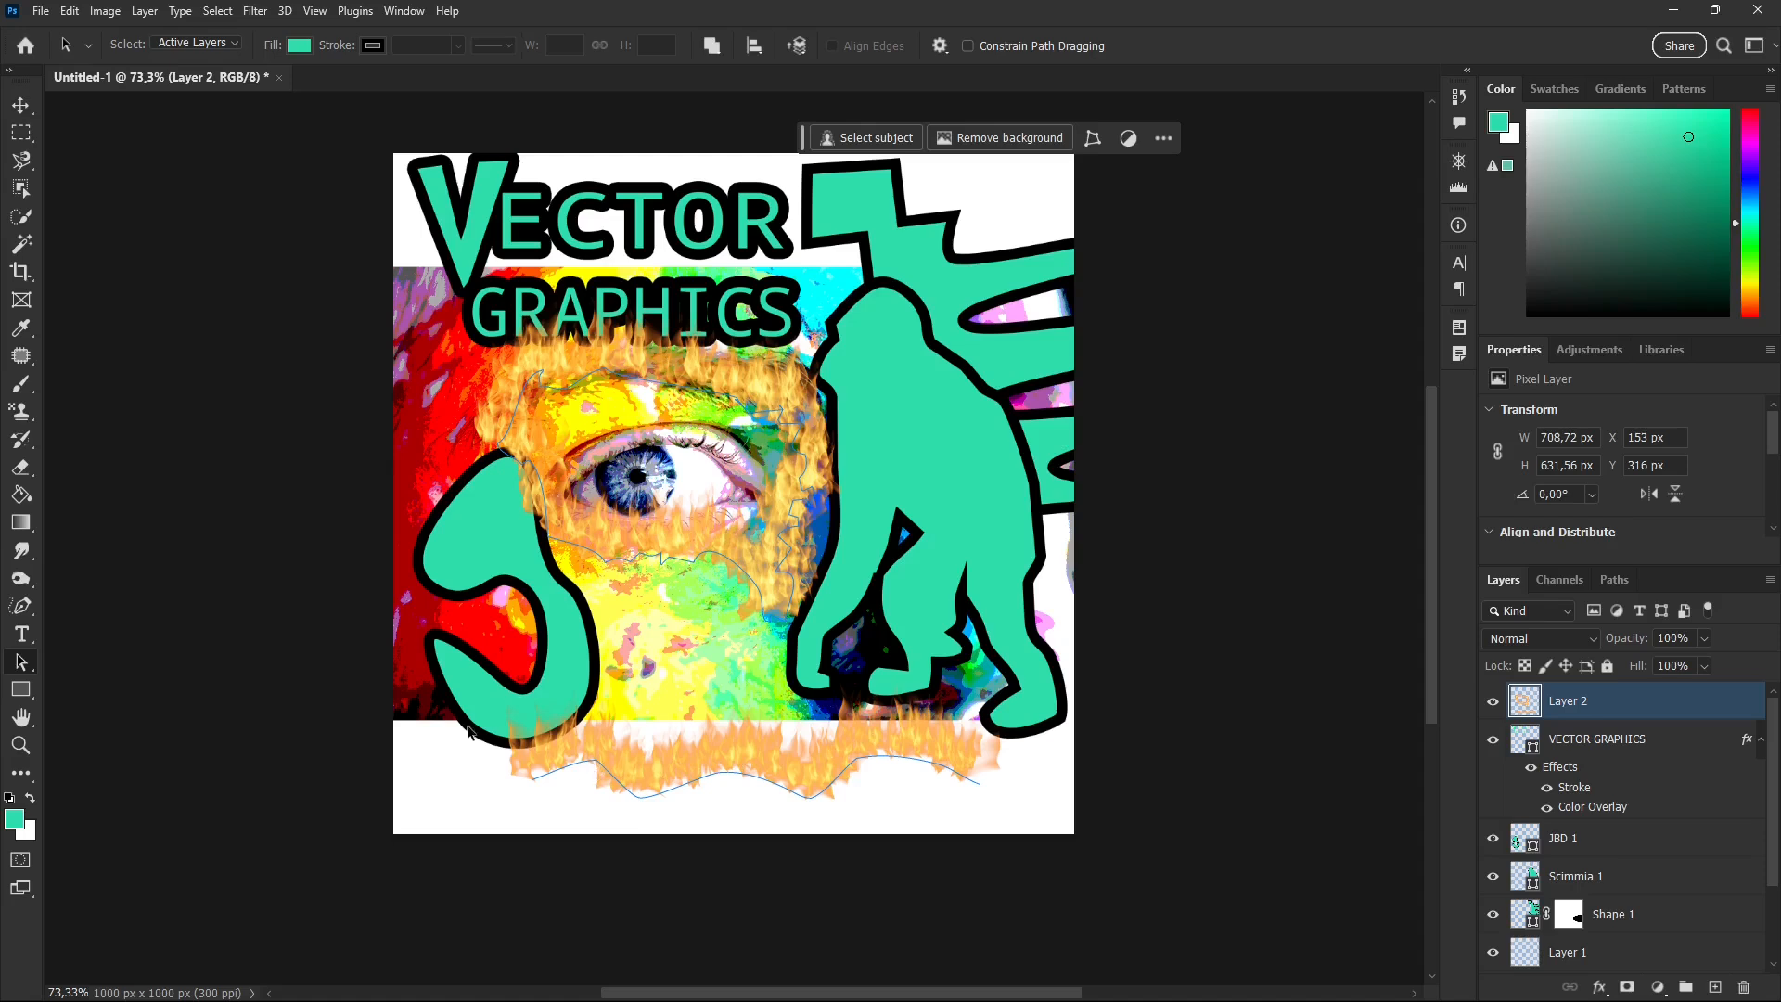
Step: Try reshaping the start of the wavy path below the photo with the Direct Selection tool, and undo the changes
right_click(20, 662)
left_click(93, 661)
left_click_drag(596, 760, 477, 795)
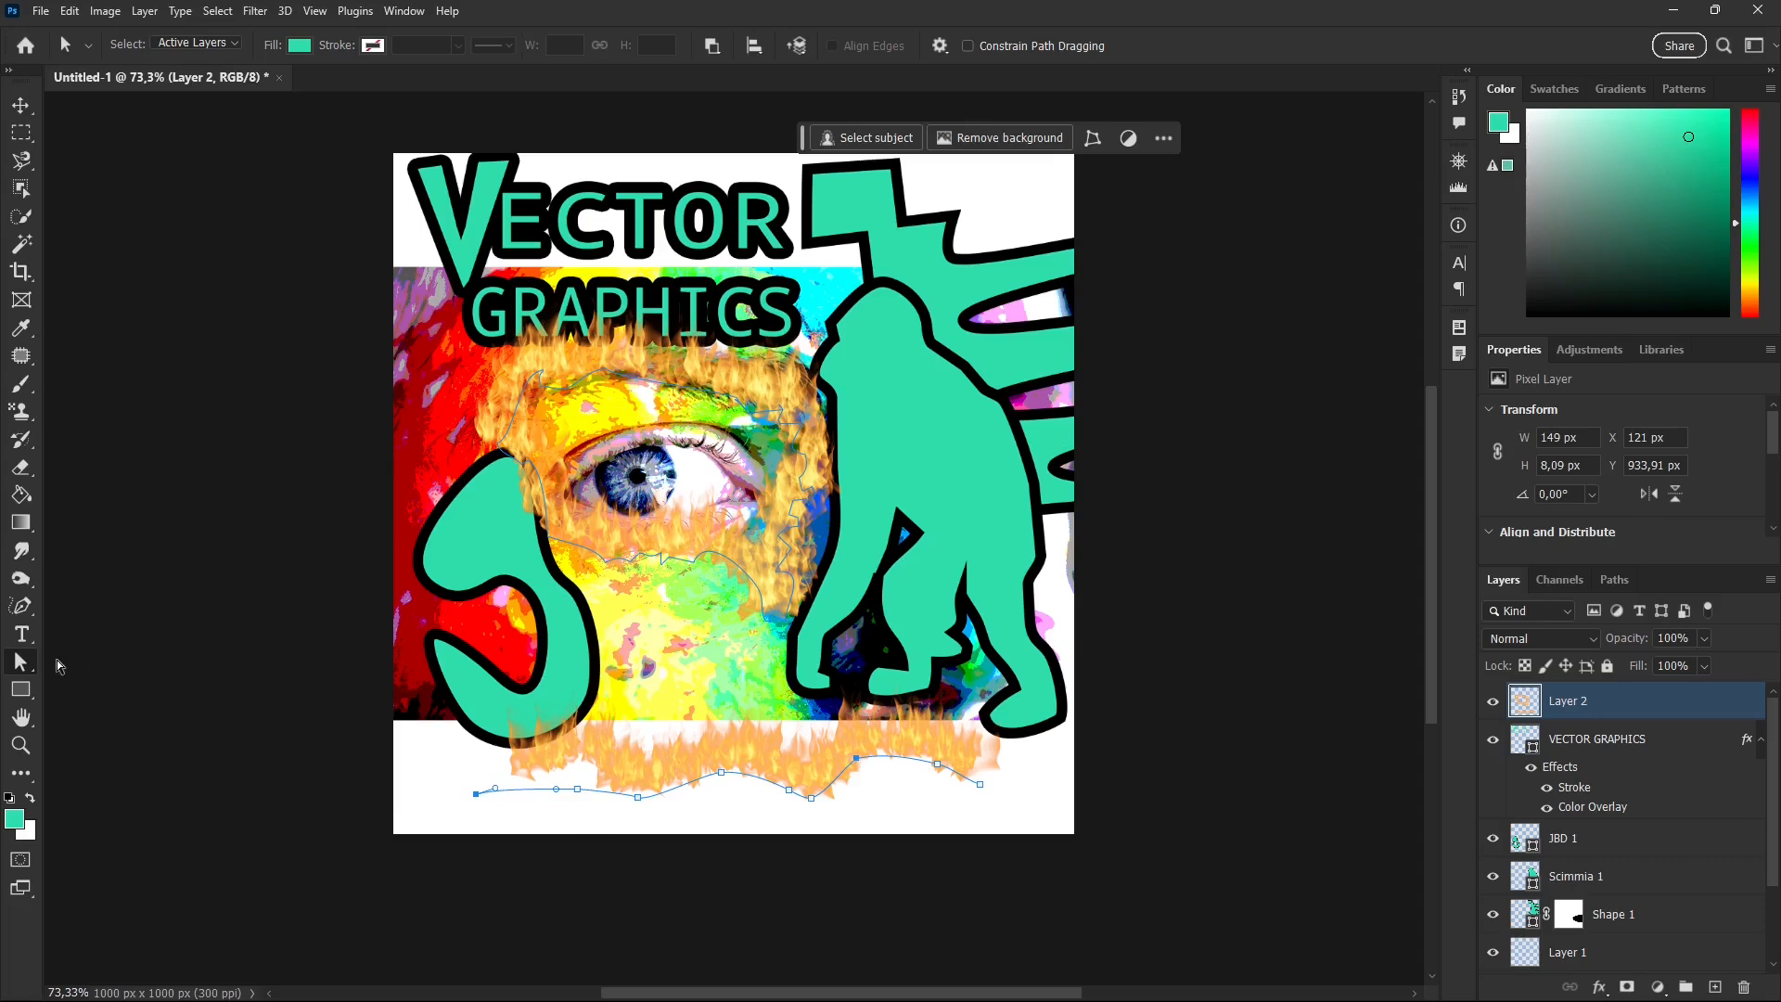
key("ctrl+z")
key("ctrl+z")
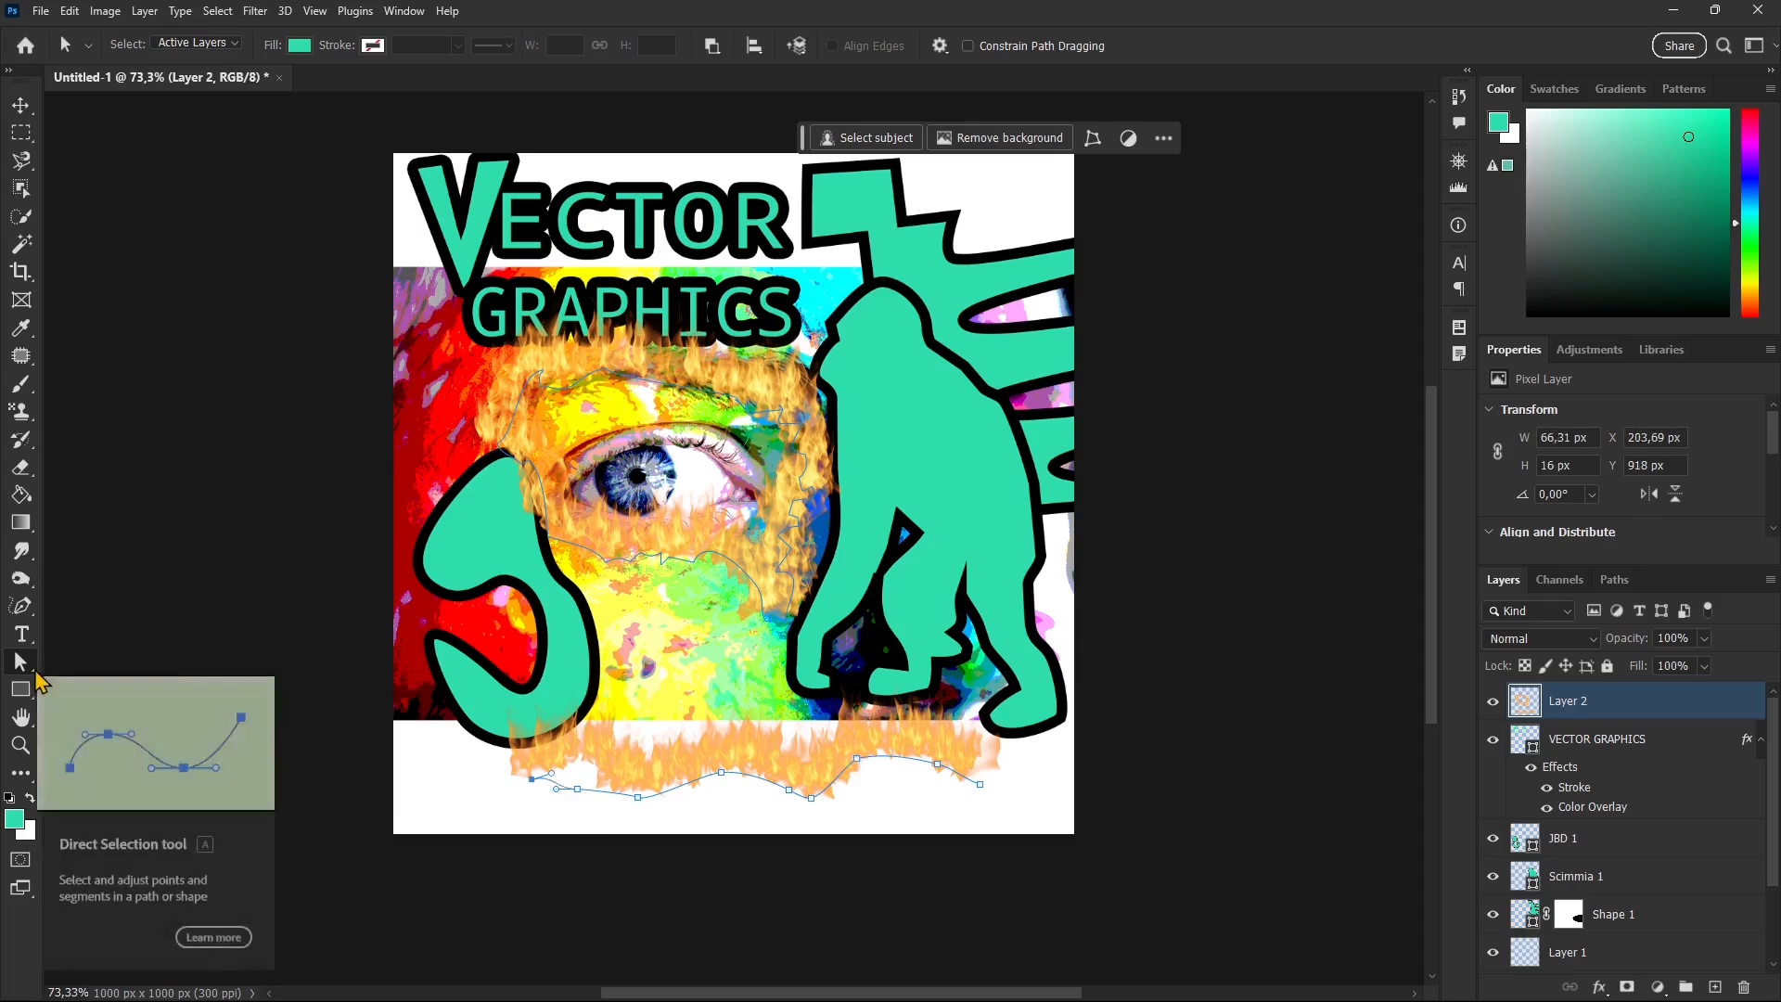
Step: Try placing 12 pt Noto Mono horizontal text at the wavy path, undo it, and restore the flame rendering
left_click(20, 635)
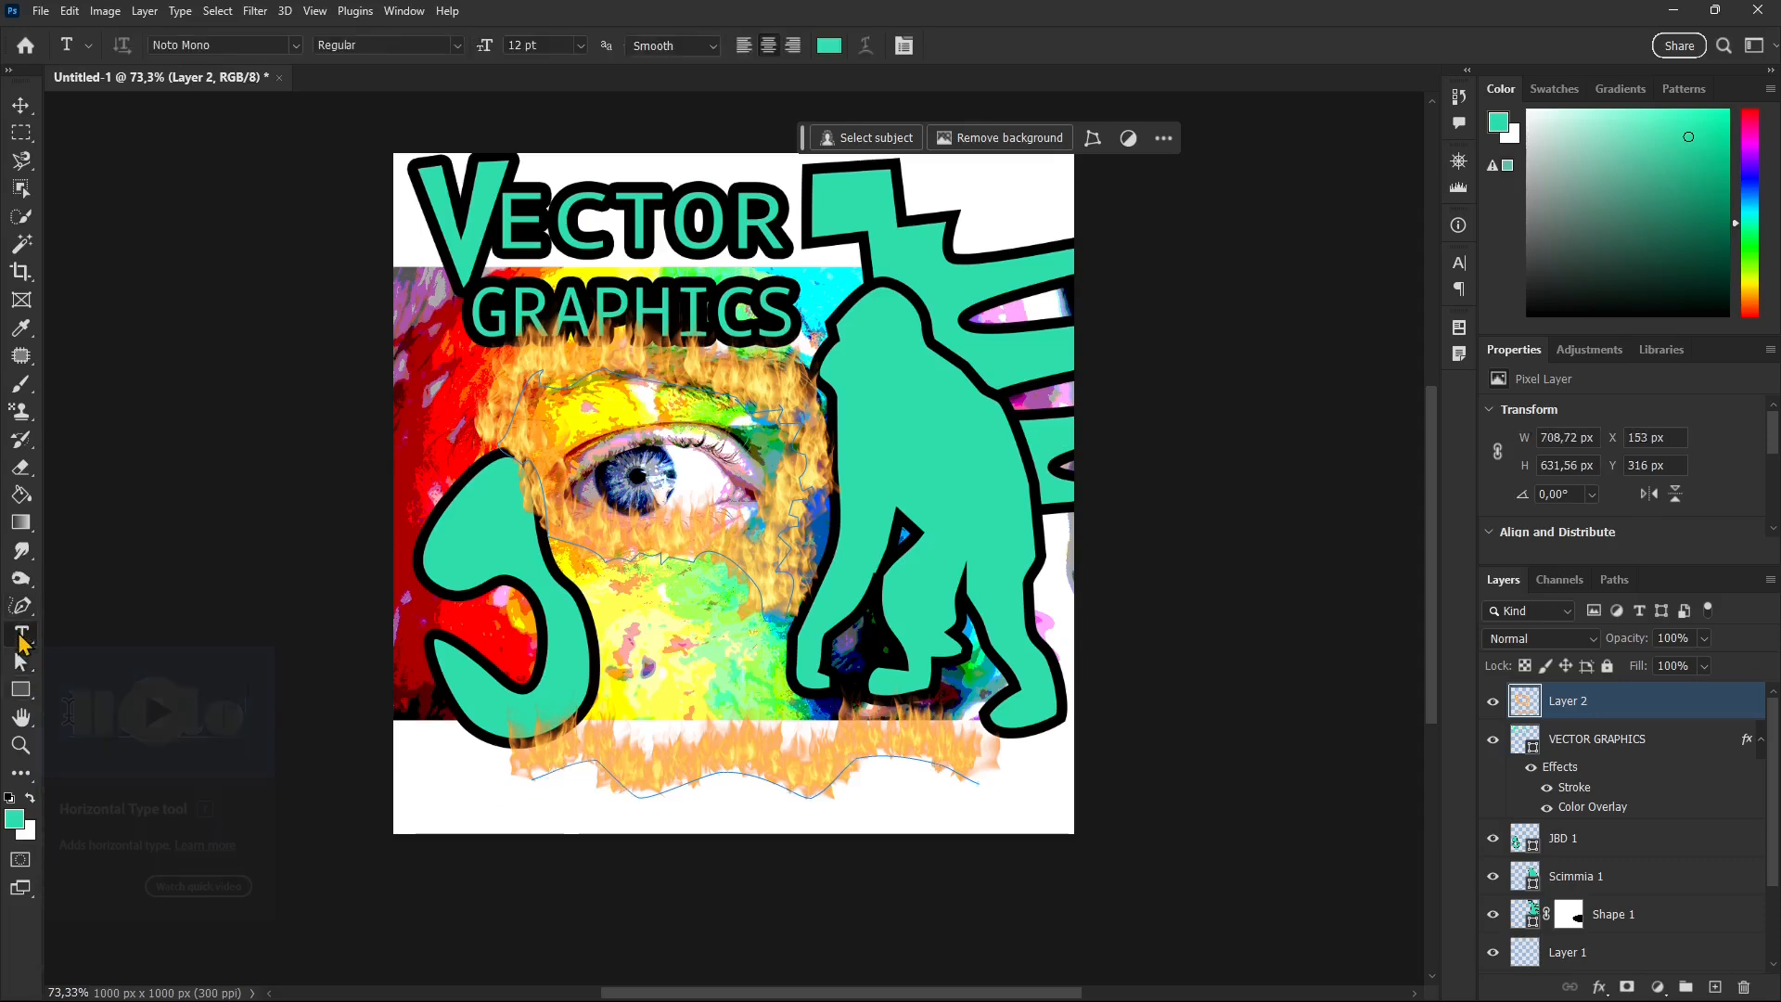
right_click(21, 635)
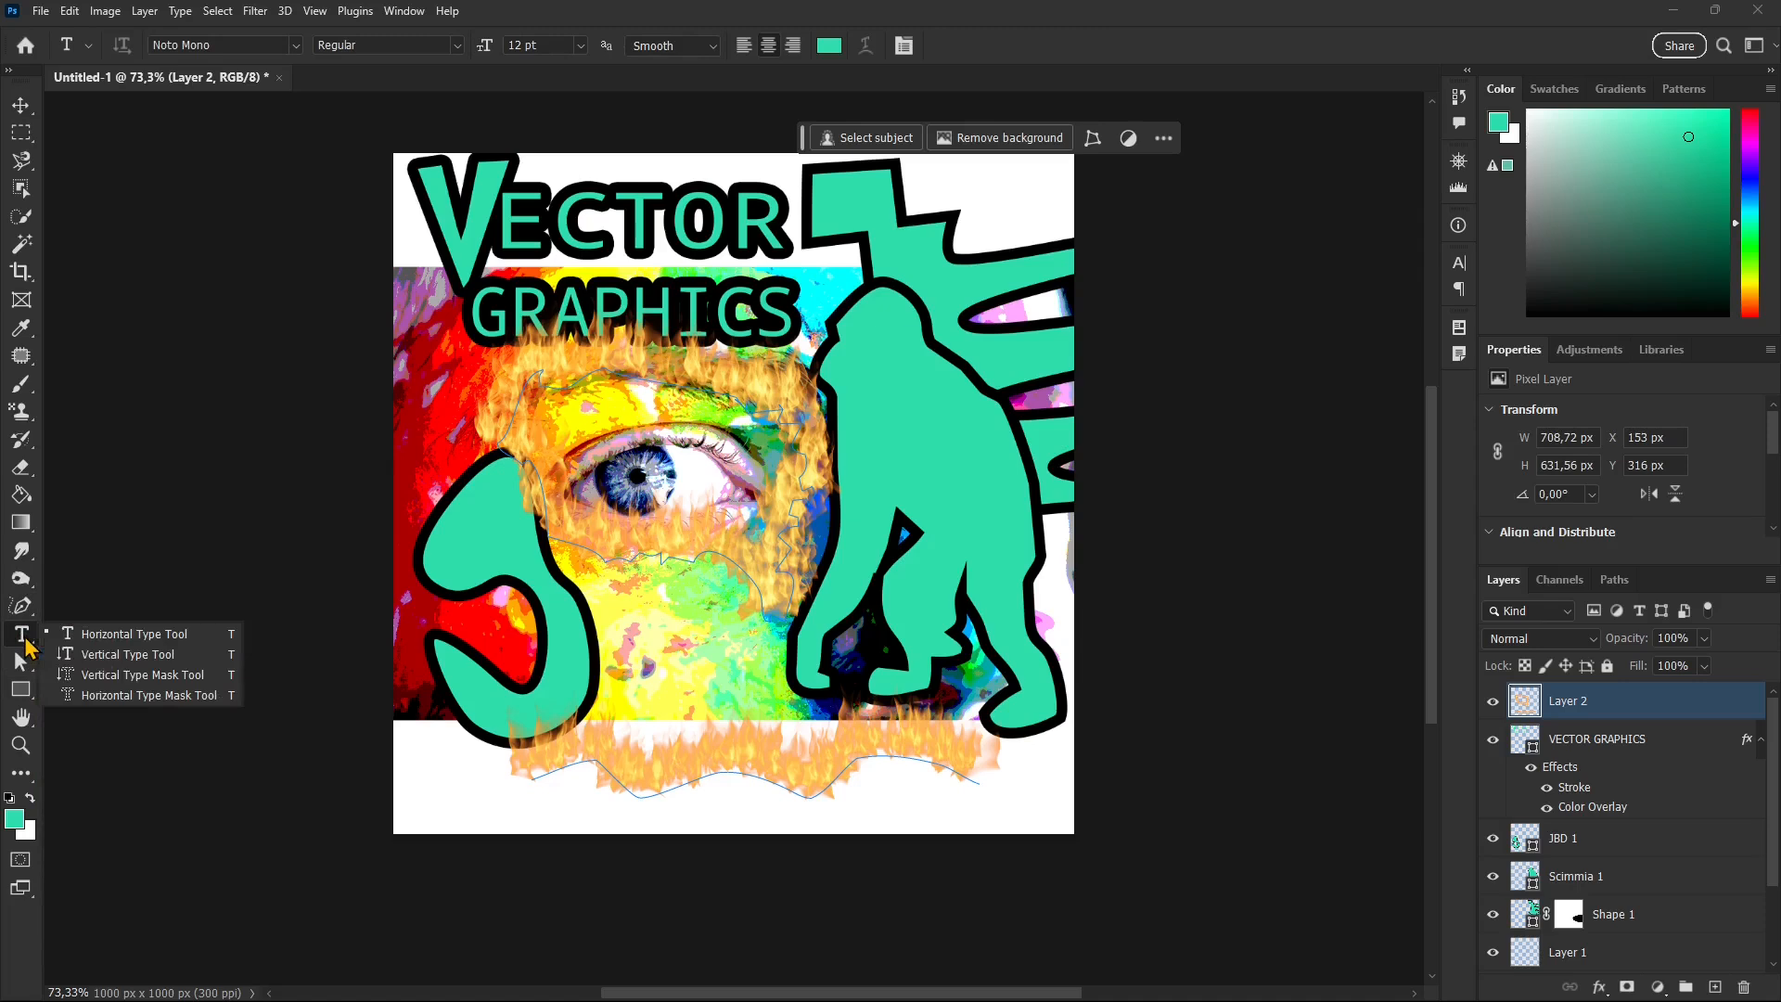
left_click(79, 640)
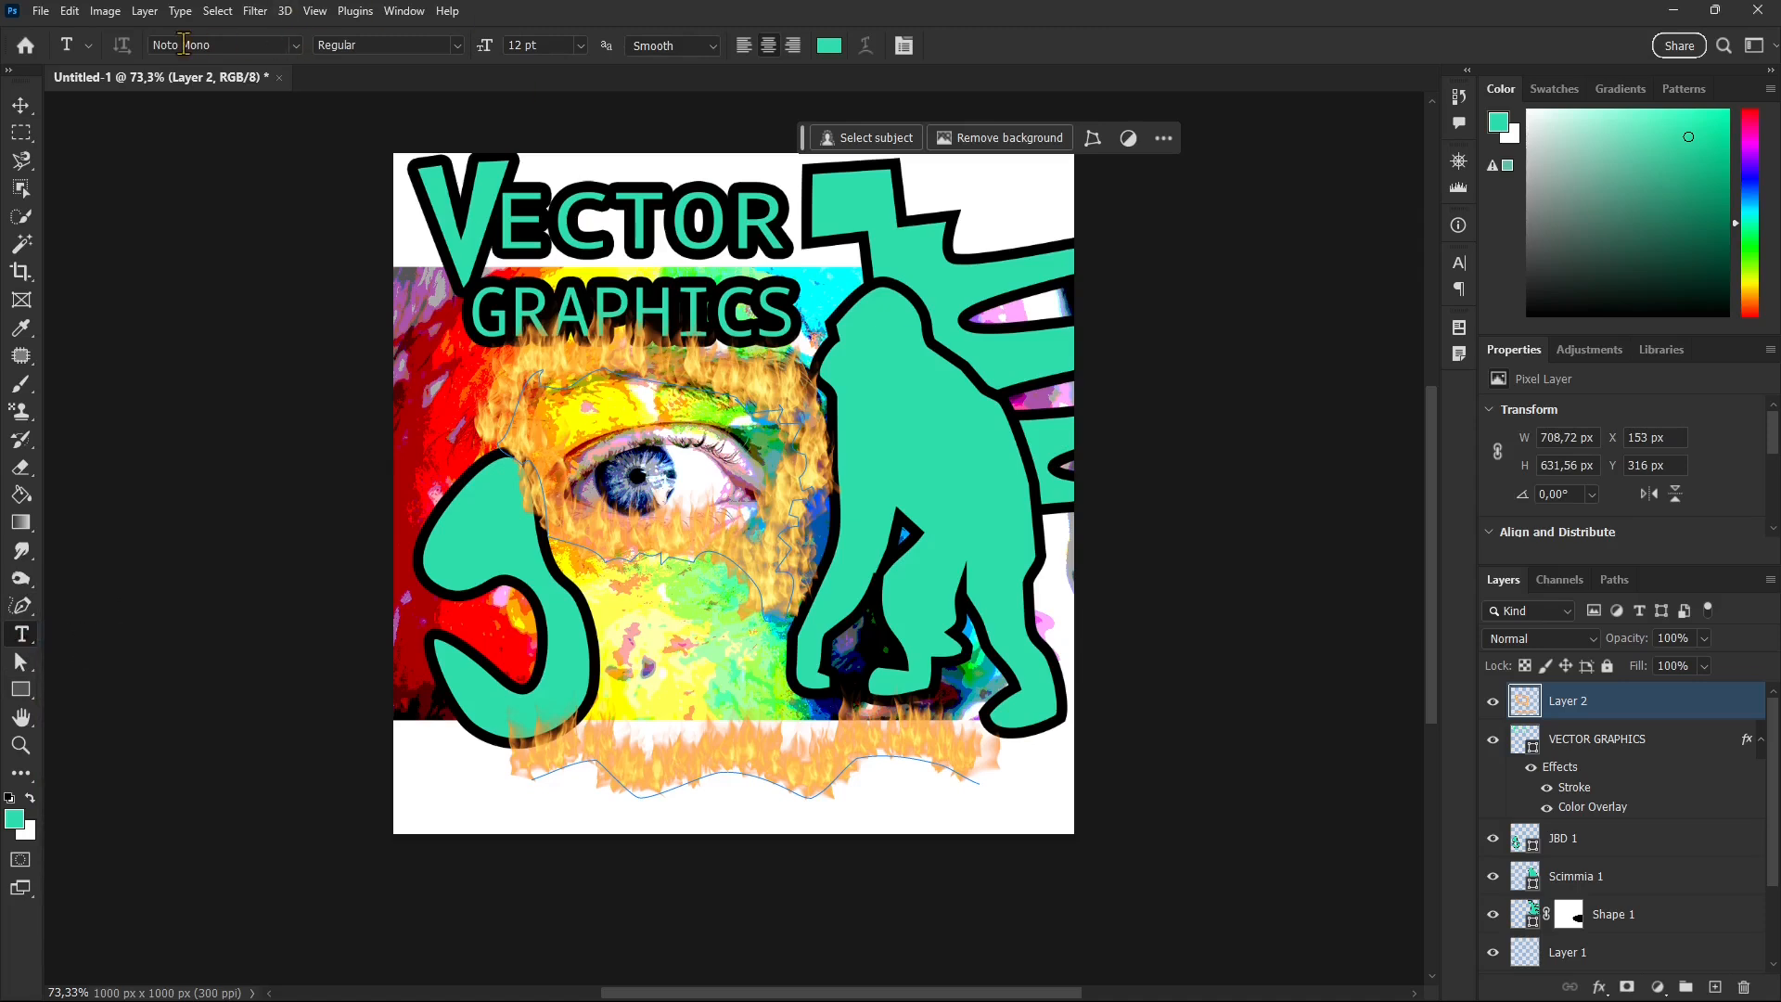
left_click(603, 759)
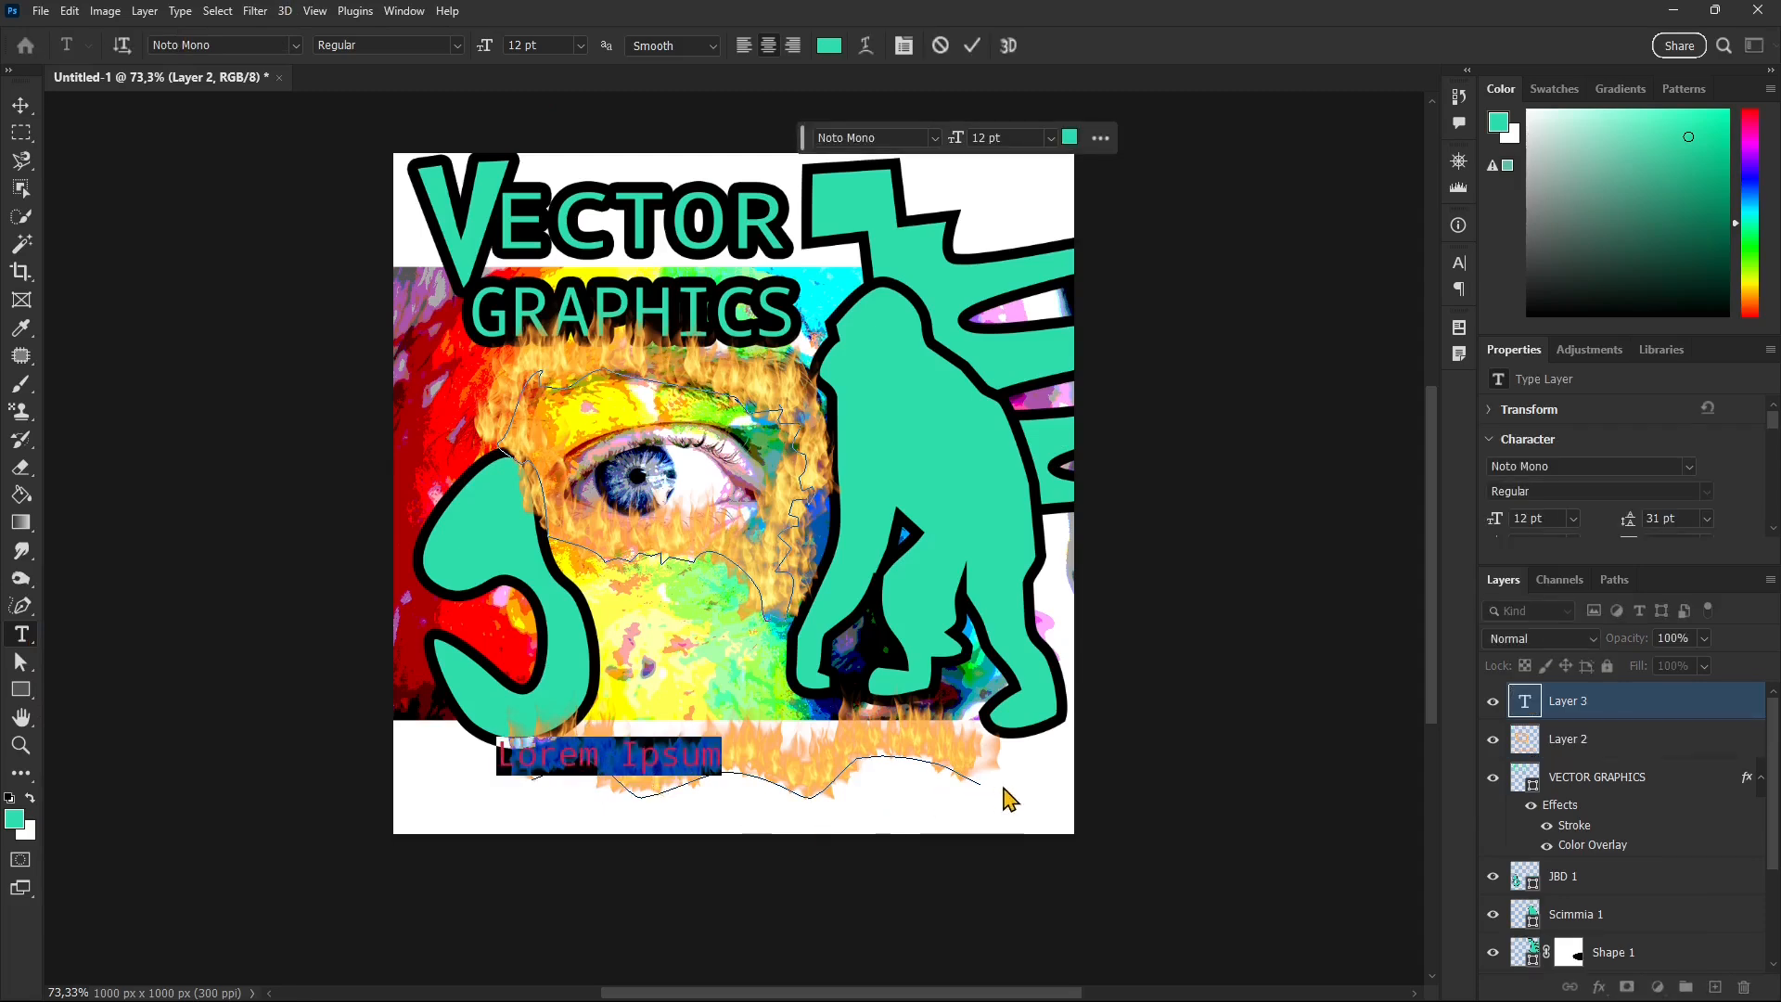
key("Escape")
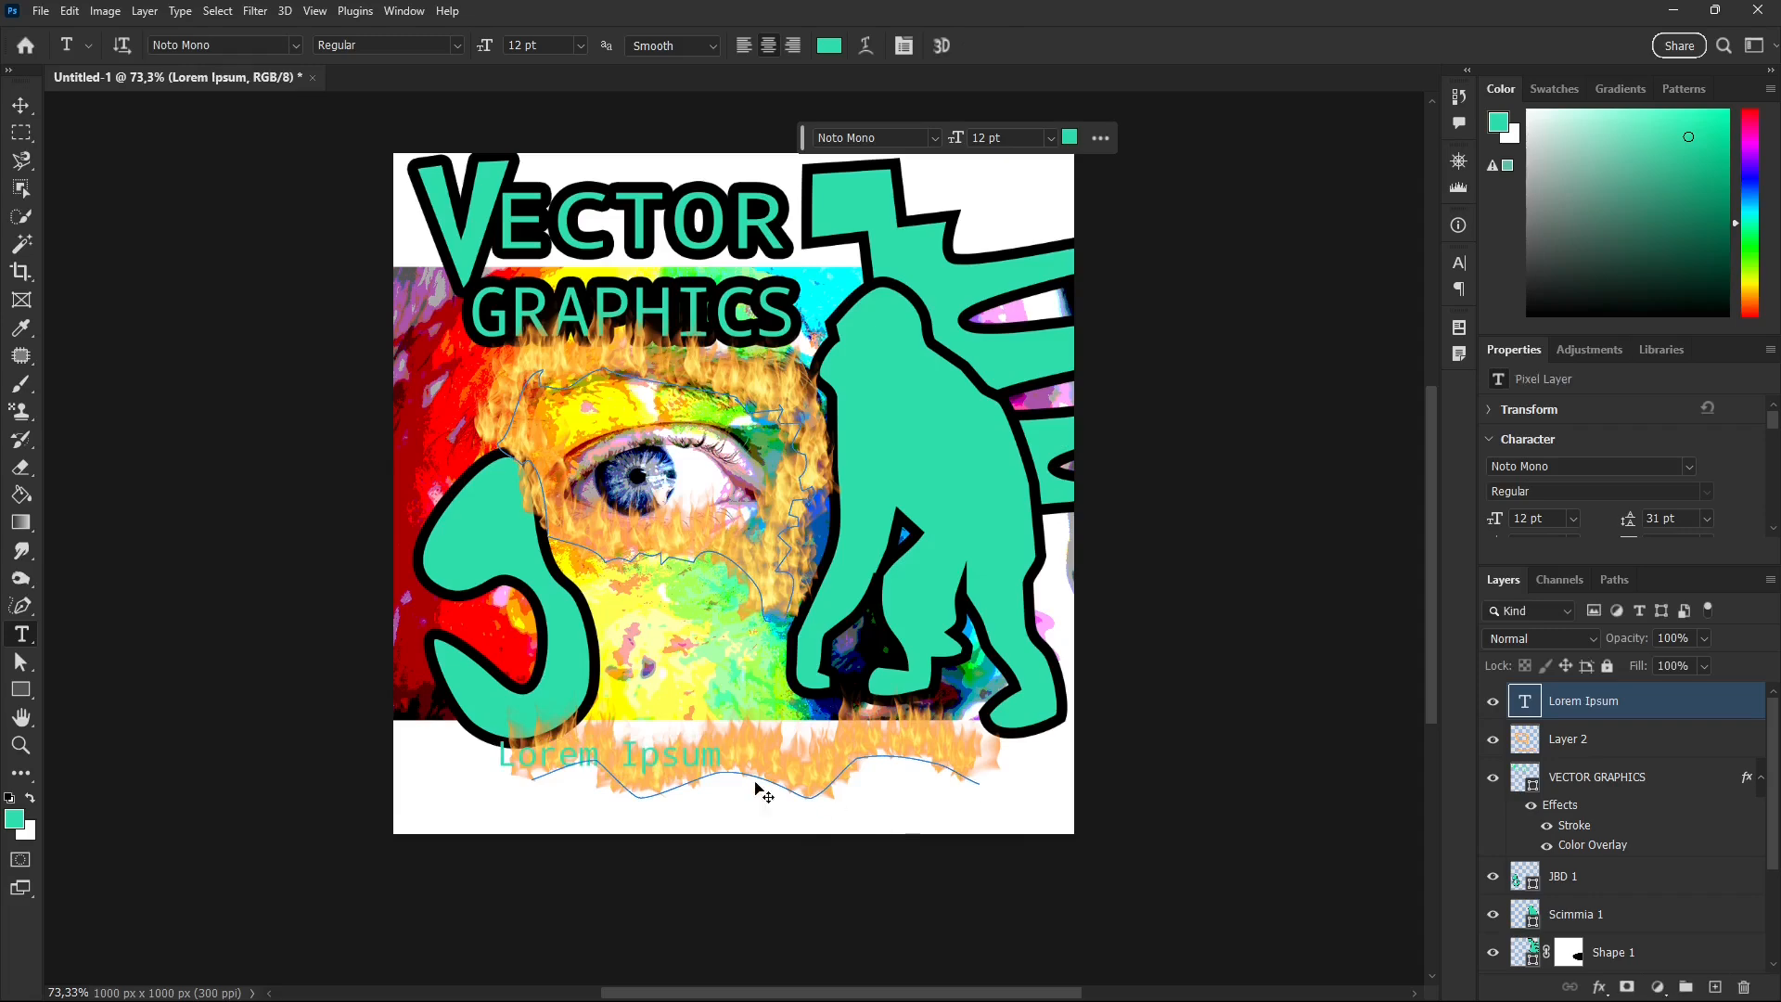
key("ctrl+z")
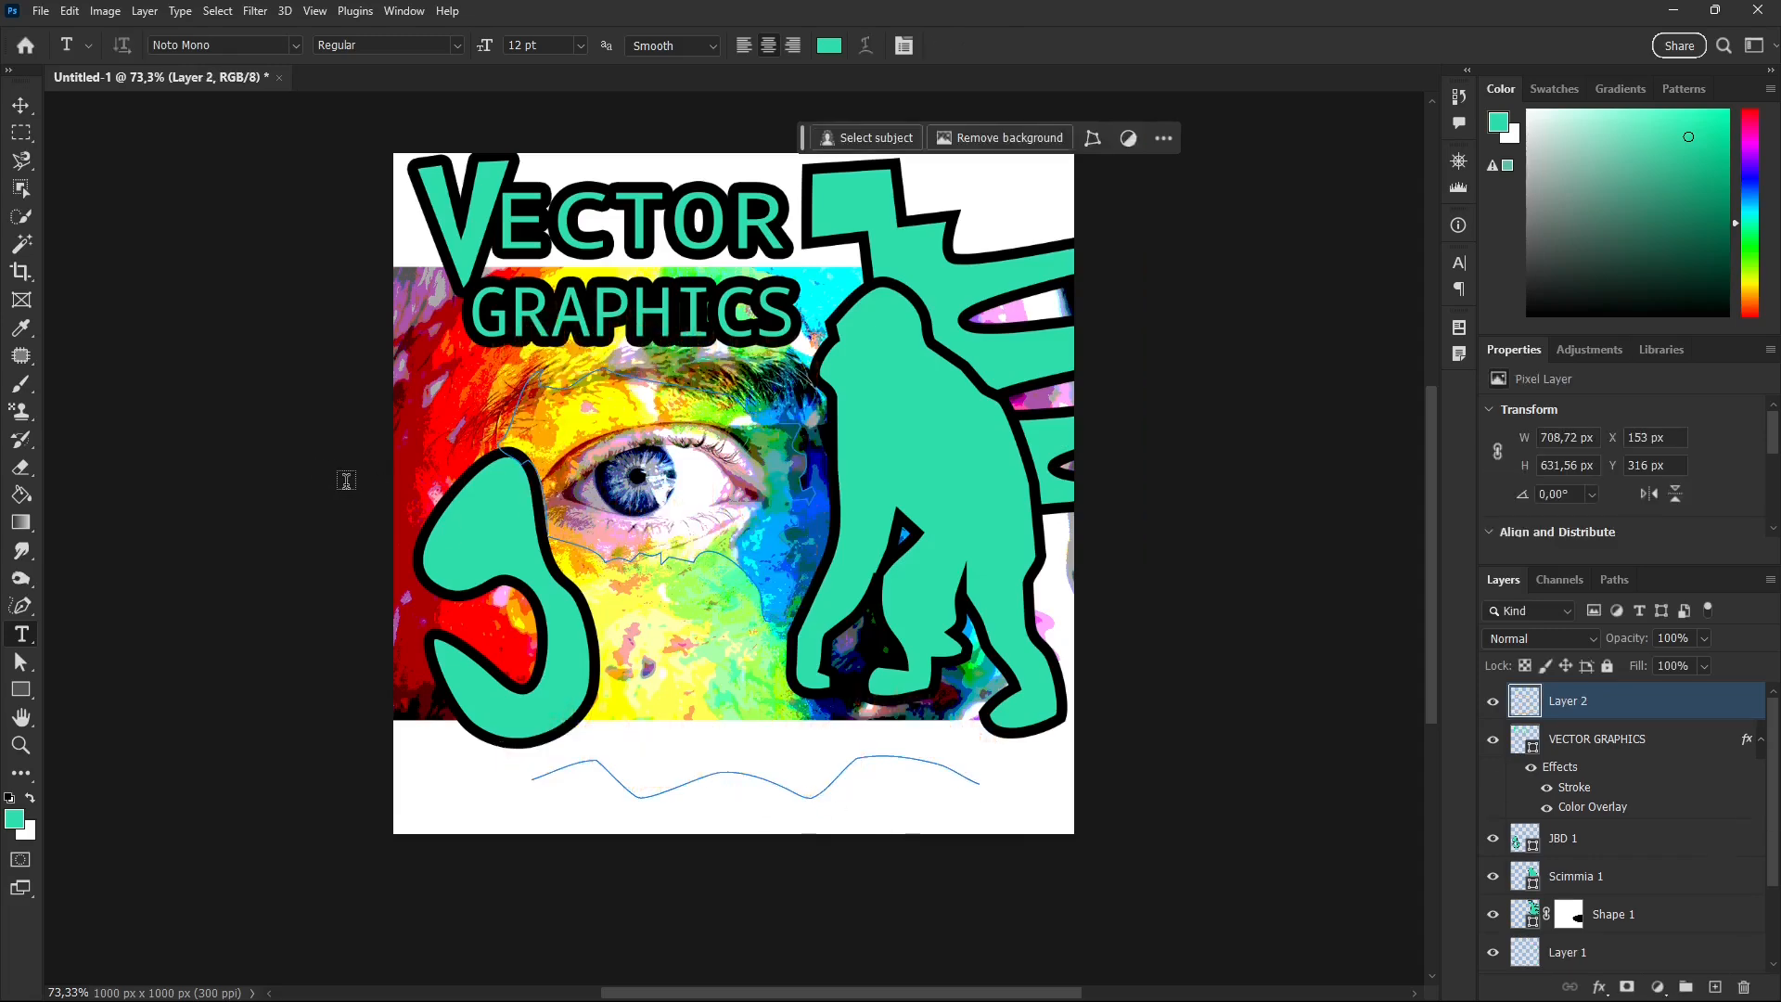
left_click(70, 11)
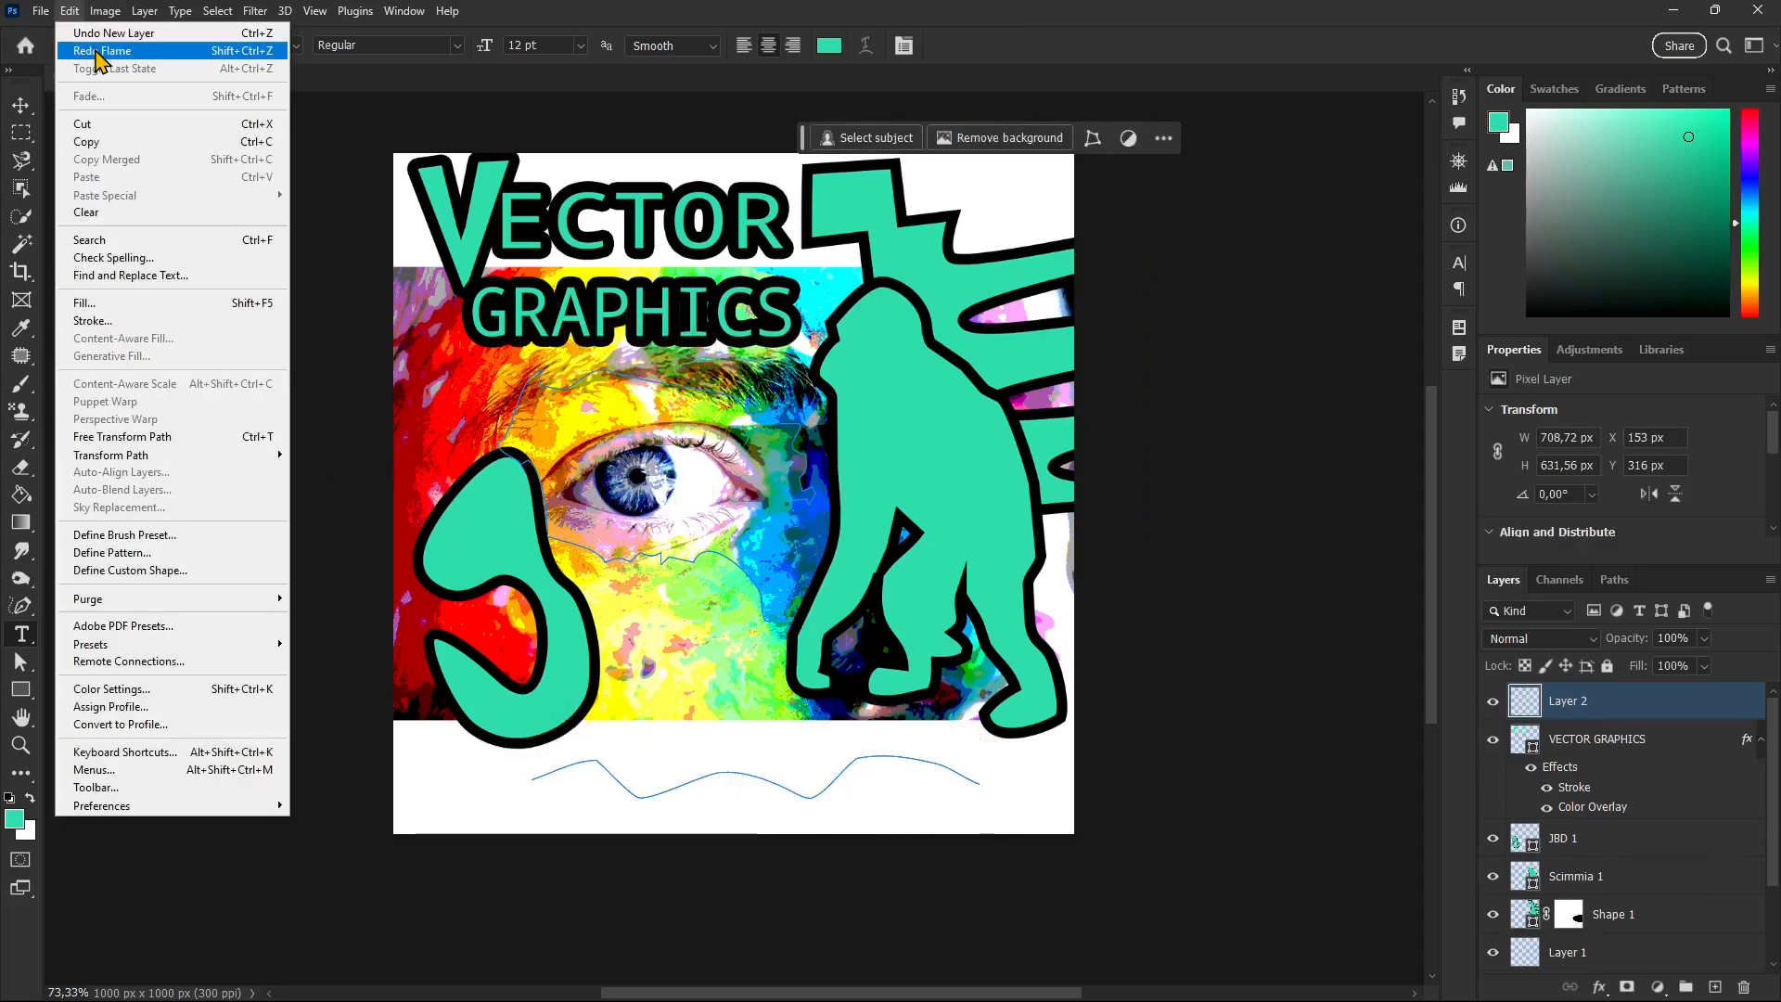
left_click(103, 52)
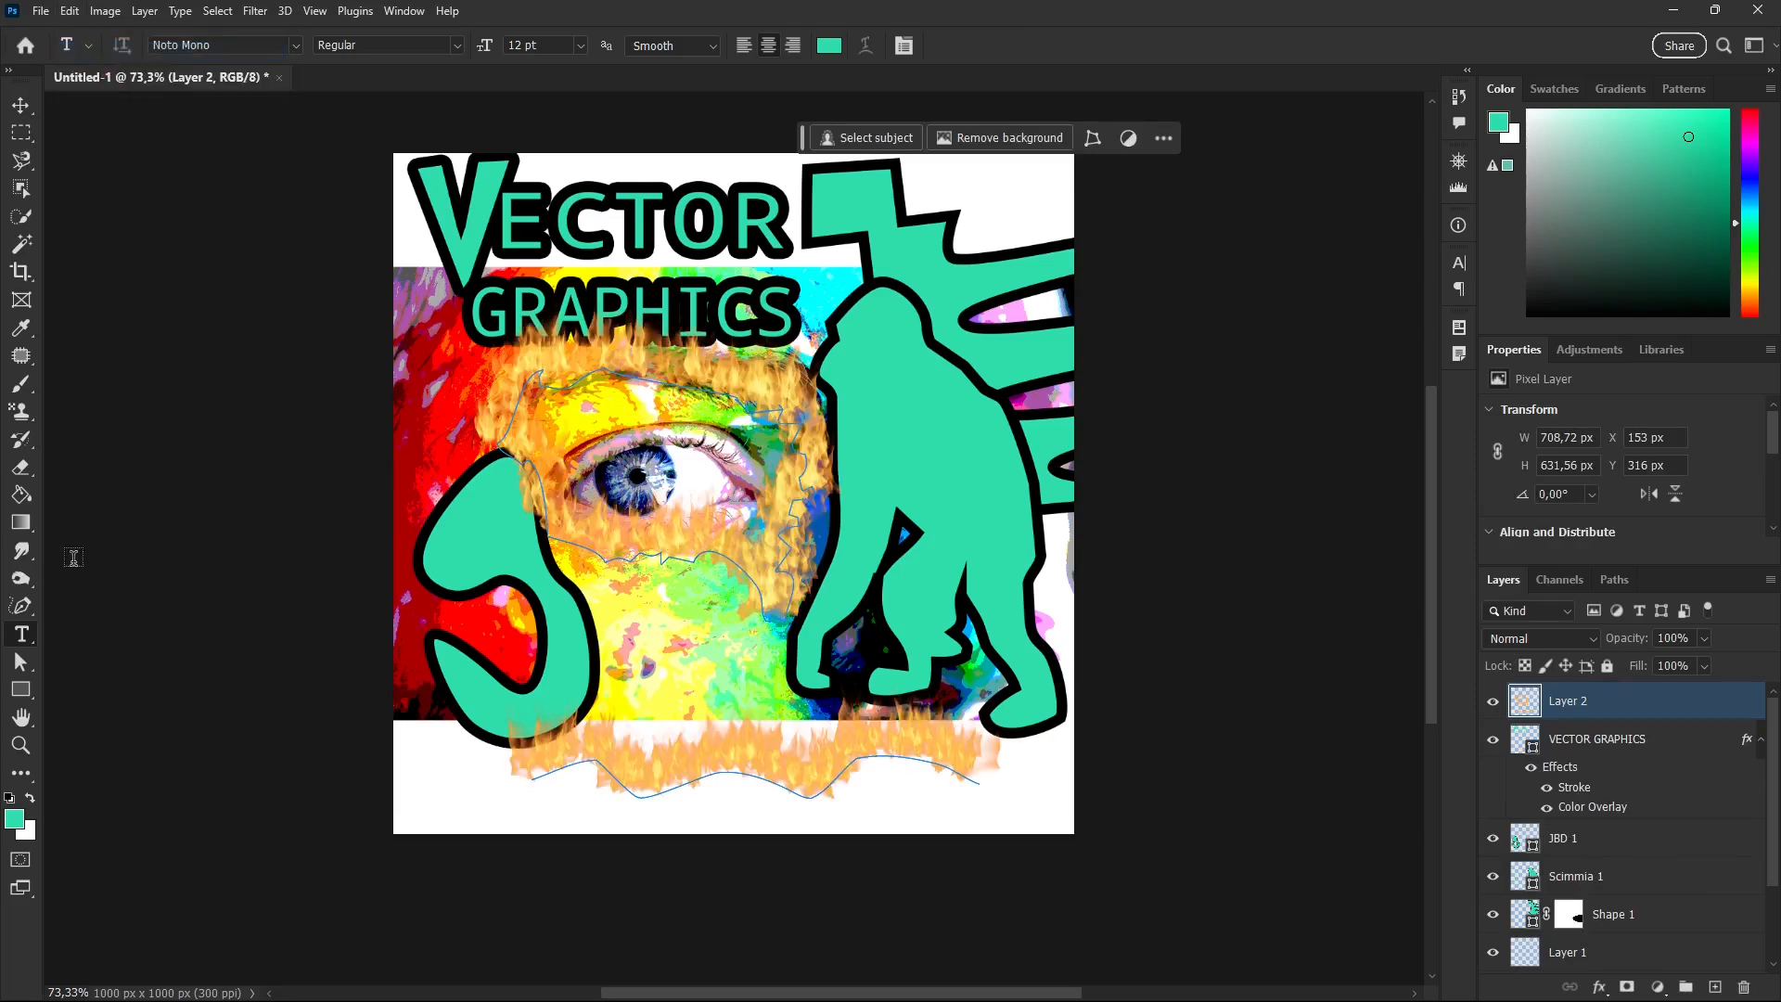
Step: Draw a flat green ellipse about 666 by 126 px over the lower flames below the photo
left_click(34, 693)
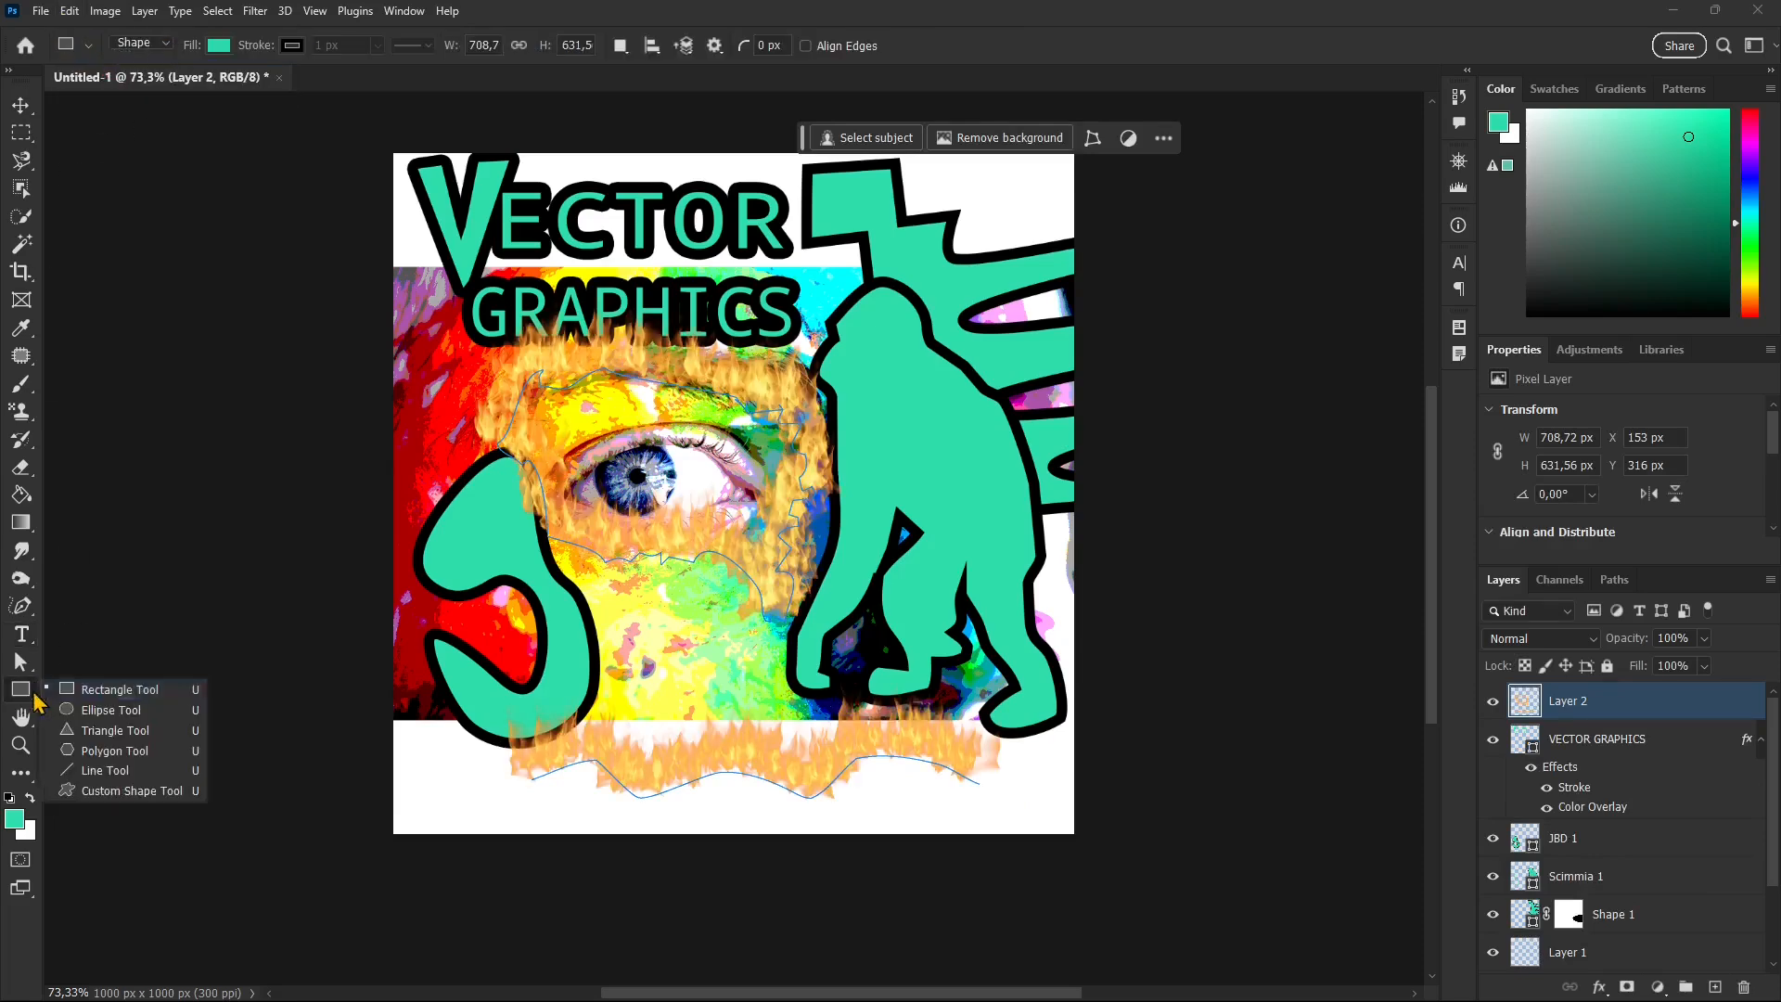
left_click(119, 711)
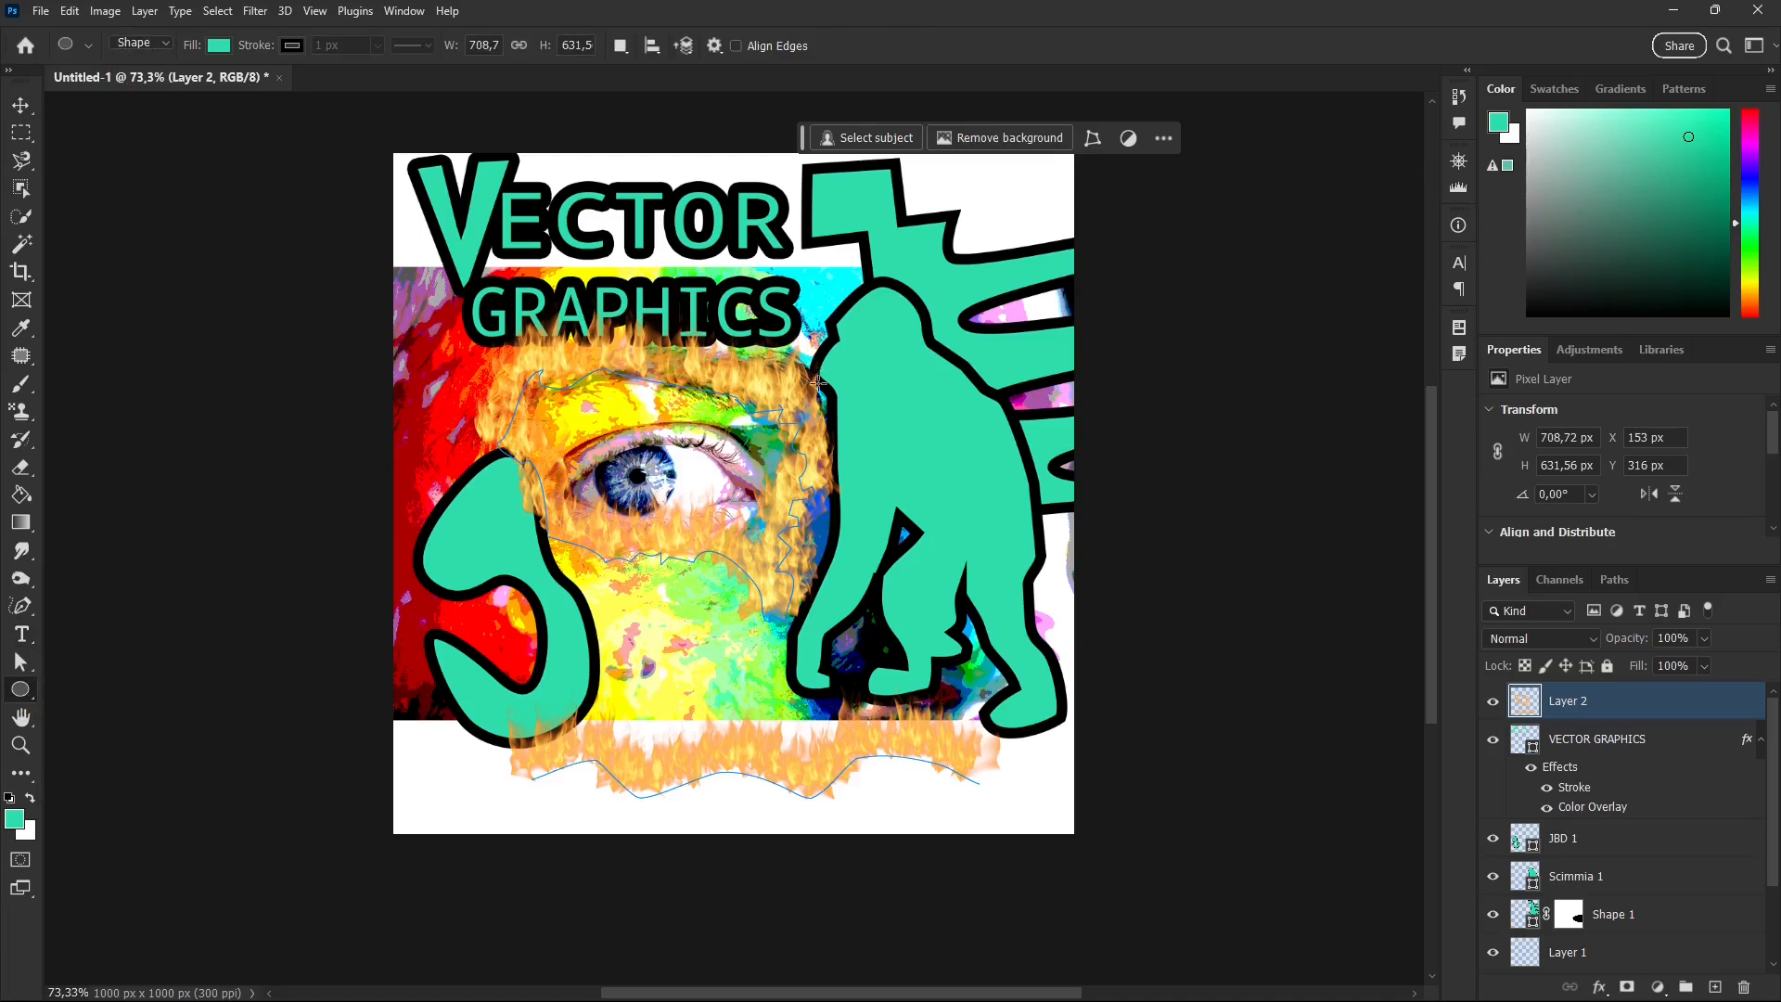
left_click_drag(951, 738, 498, 823)
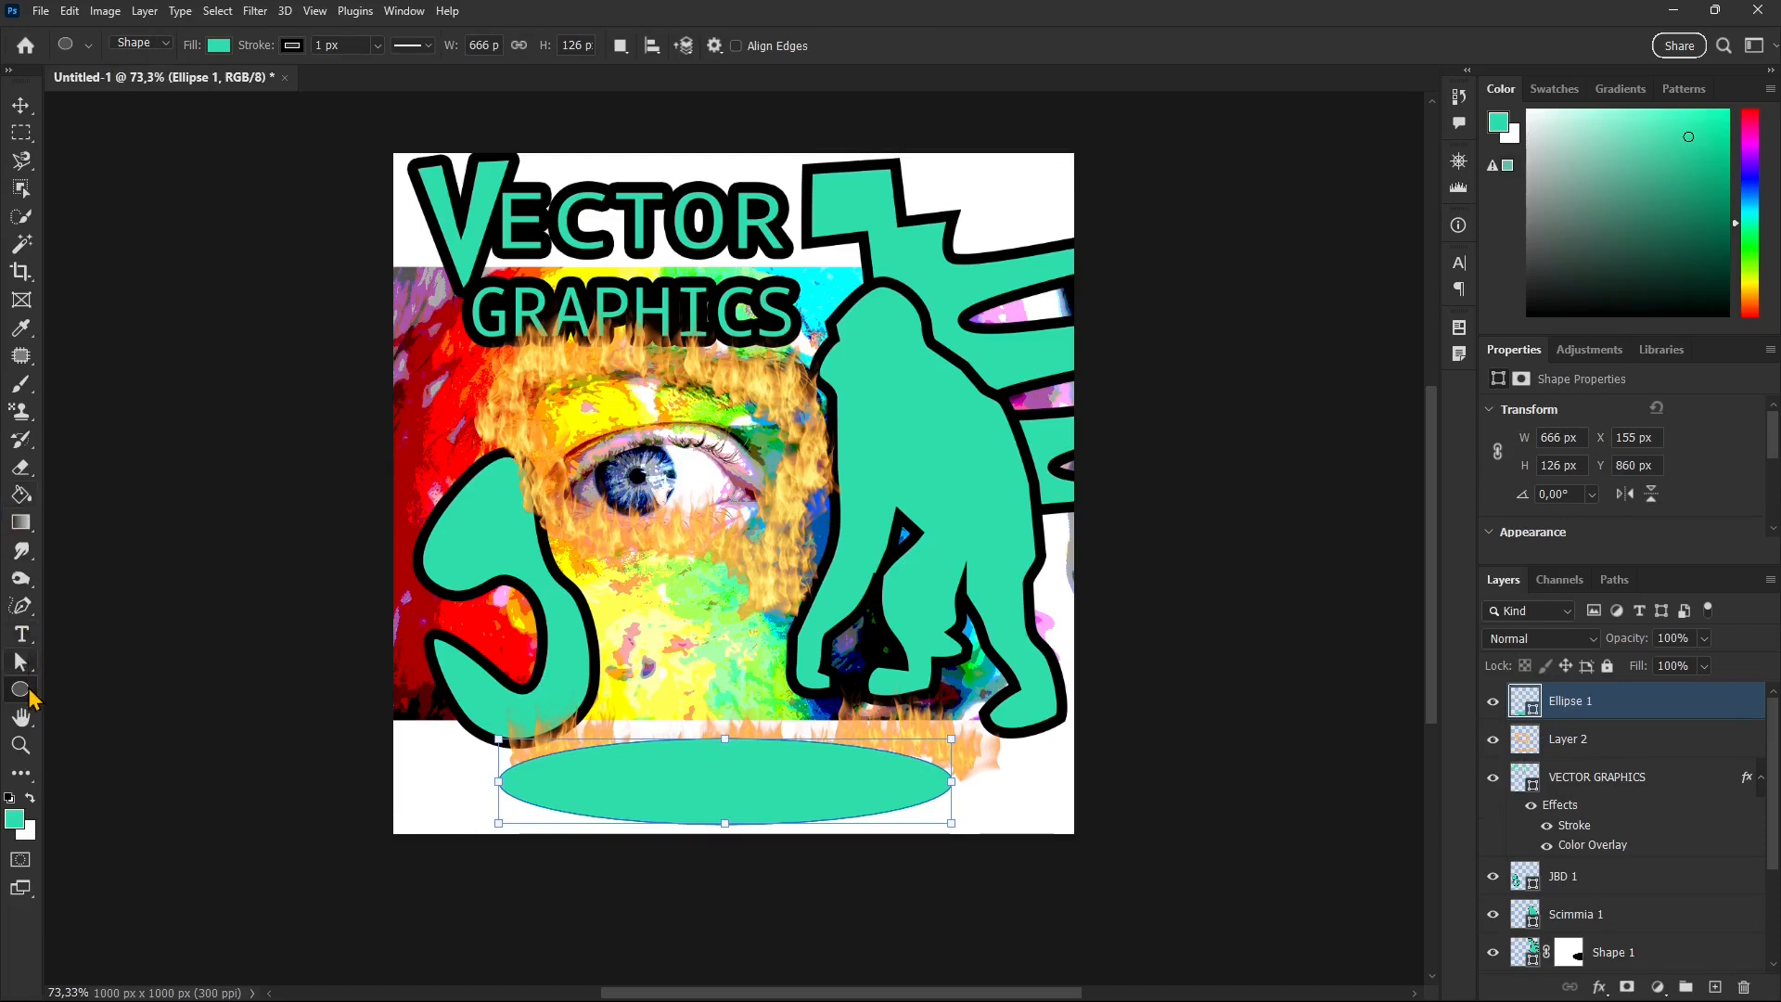
Step: Add 12 pt Noto Mono text "ssdfasdasdadadsas asd ad asdas d ad asdwa" along the ellipse's outline and deselect all layers
left_click(21, 635)
left_click(668, 737)
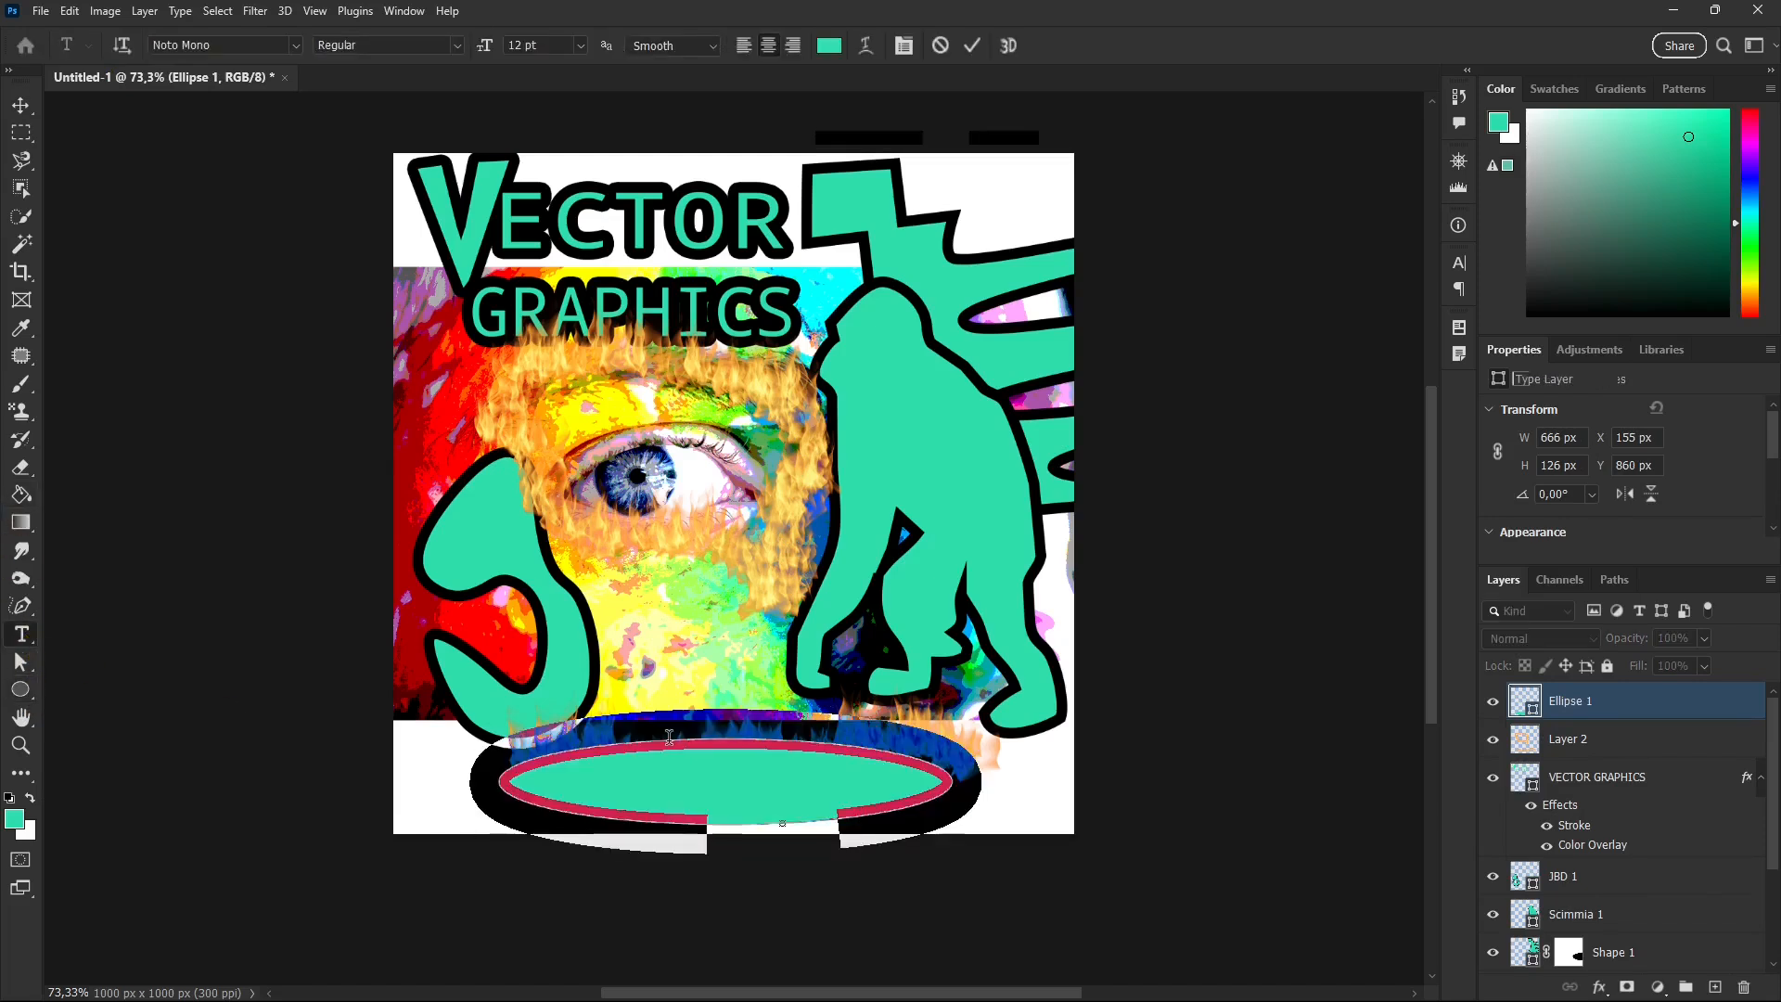
type("S")
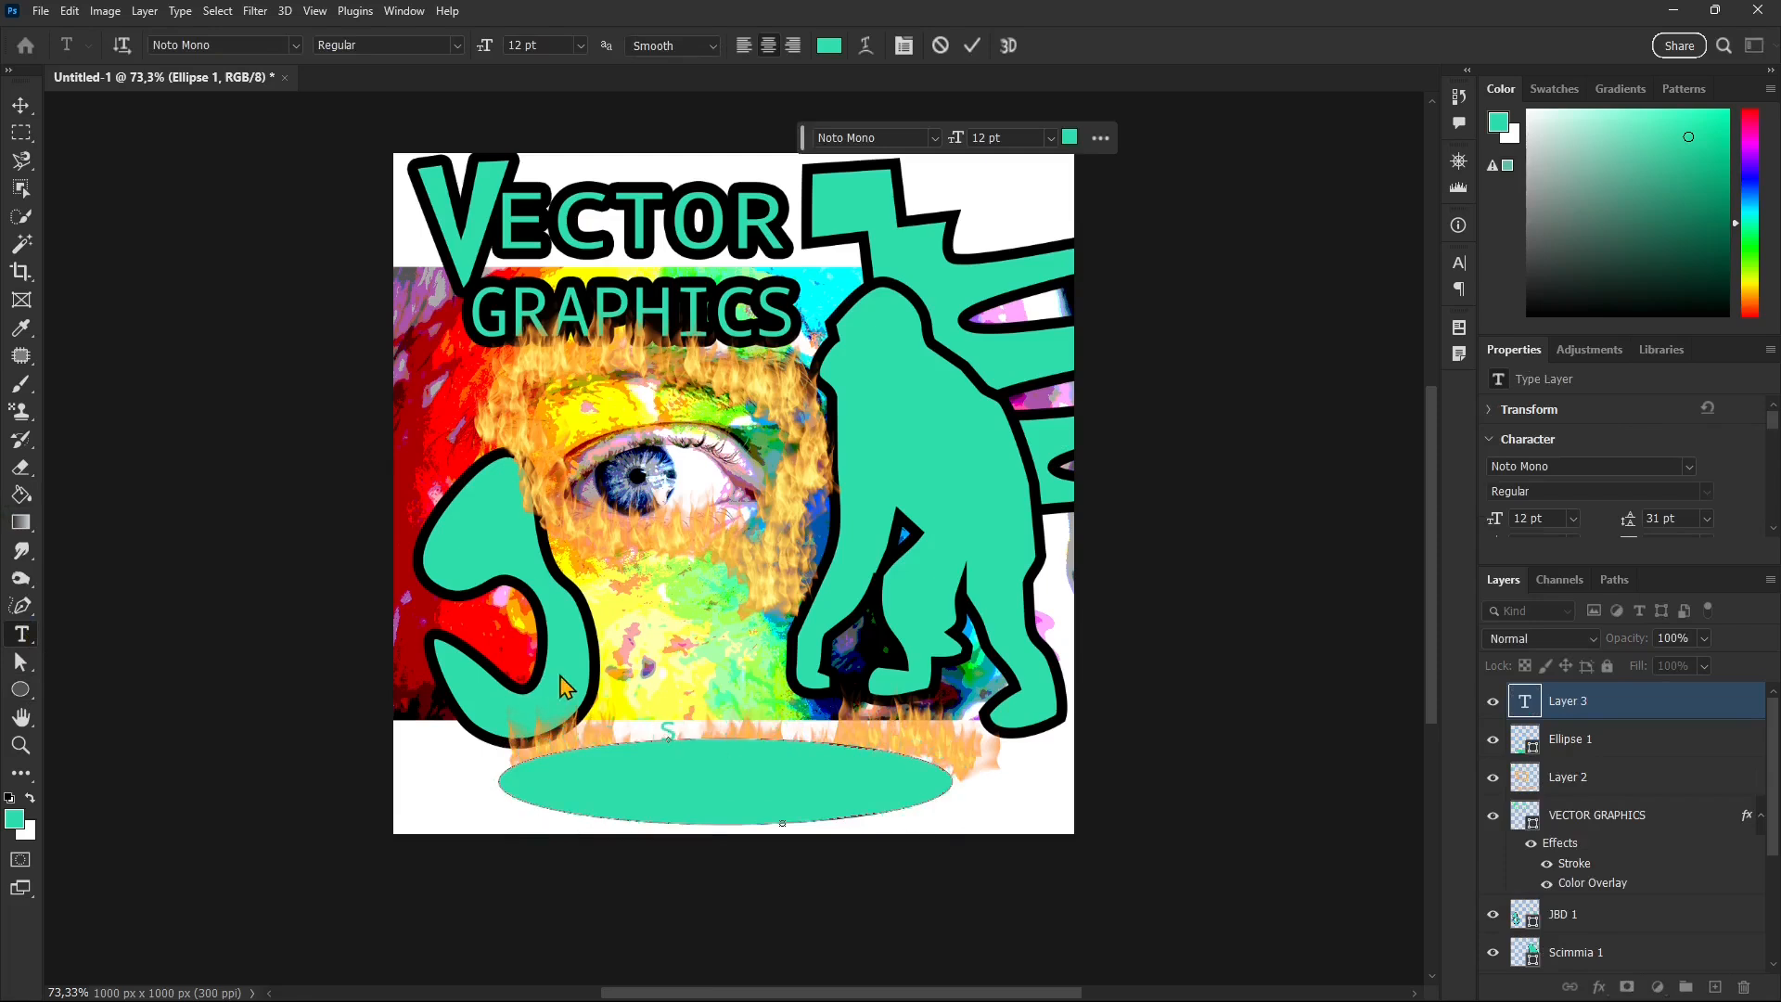
type("adfasdasdadadsa")
type("s asd ad asdas d")
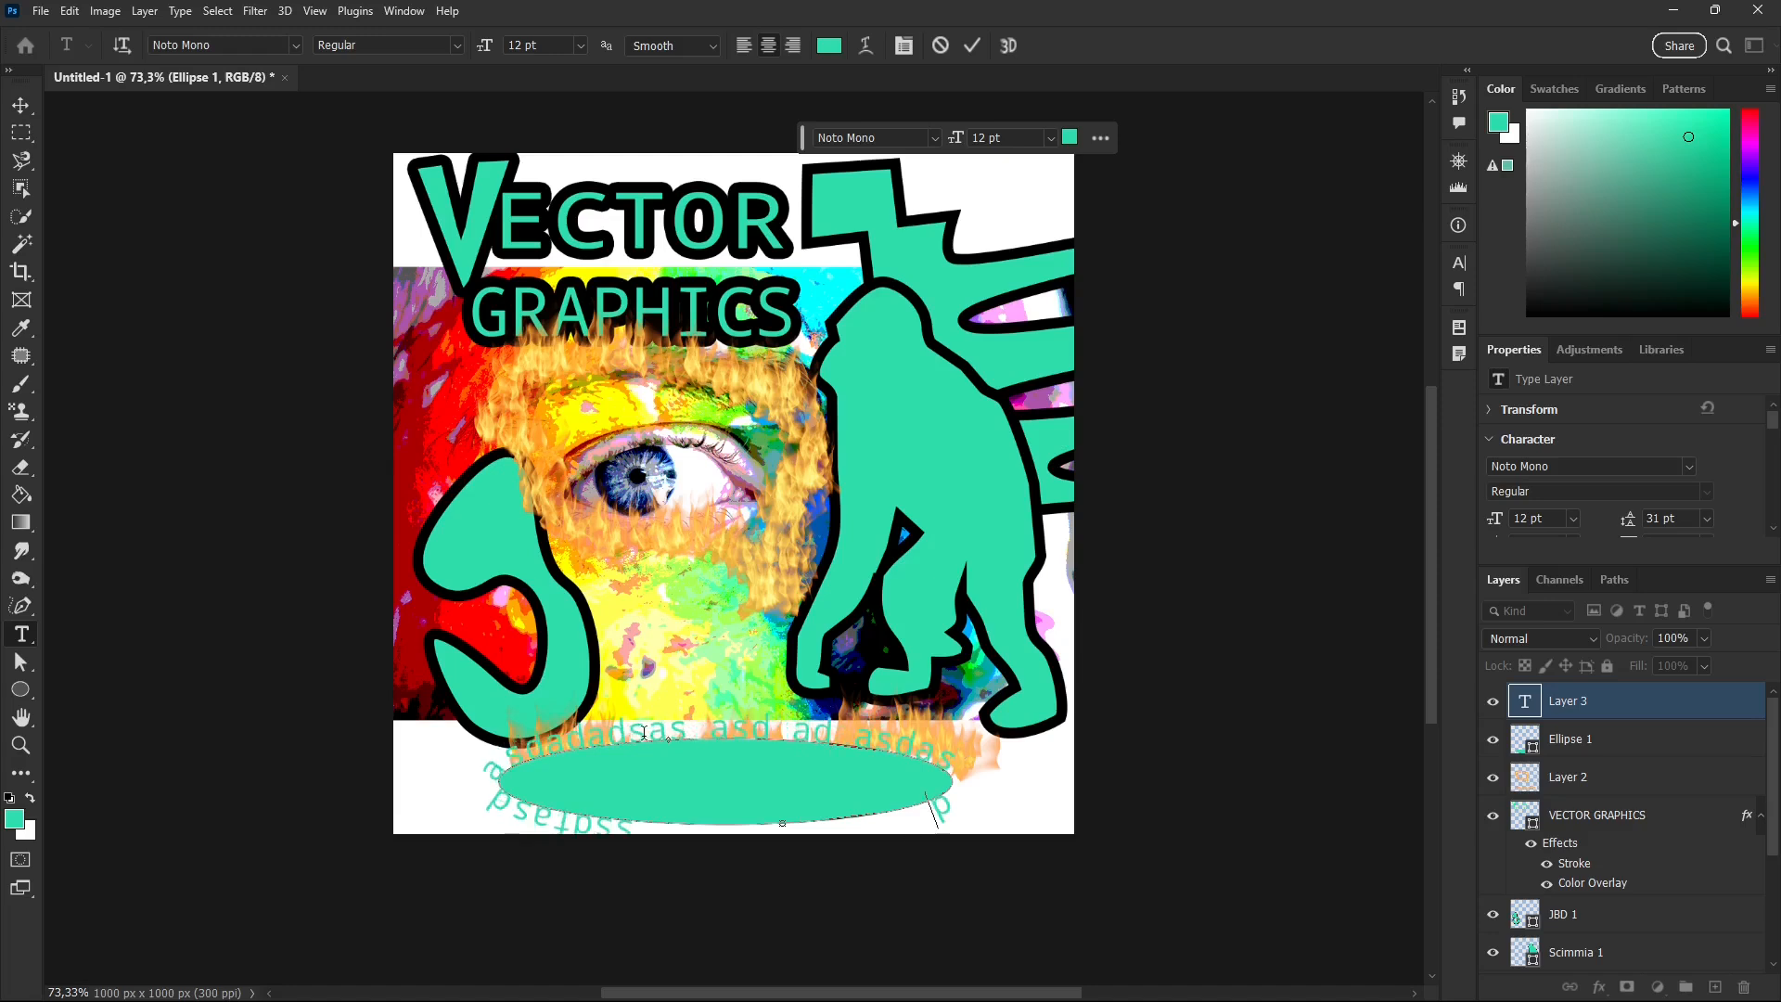
type(" ad asdwa")
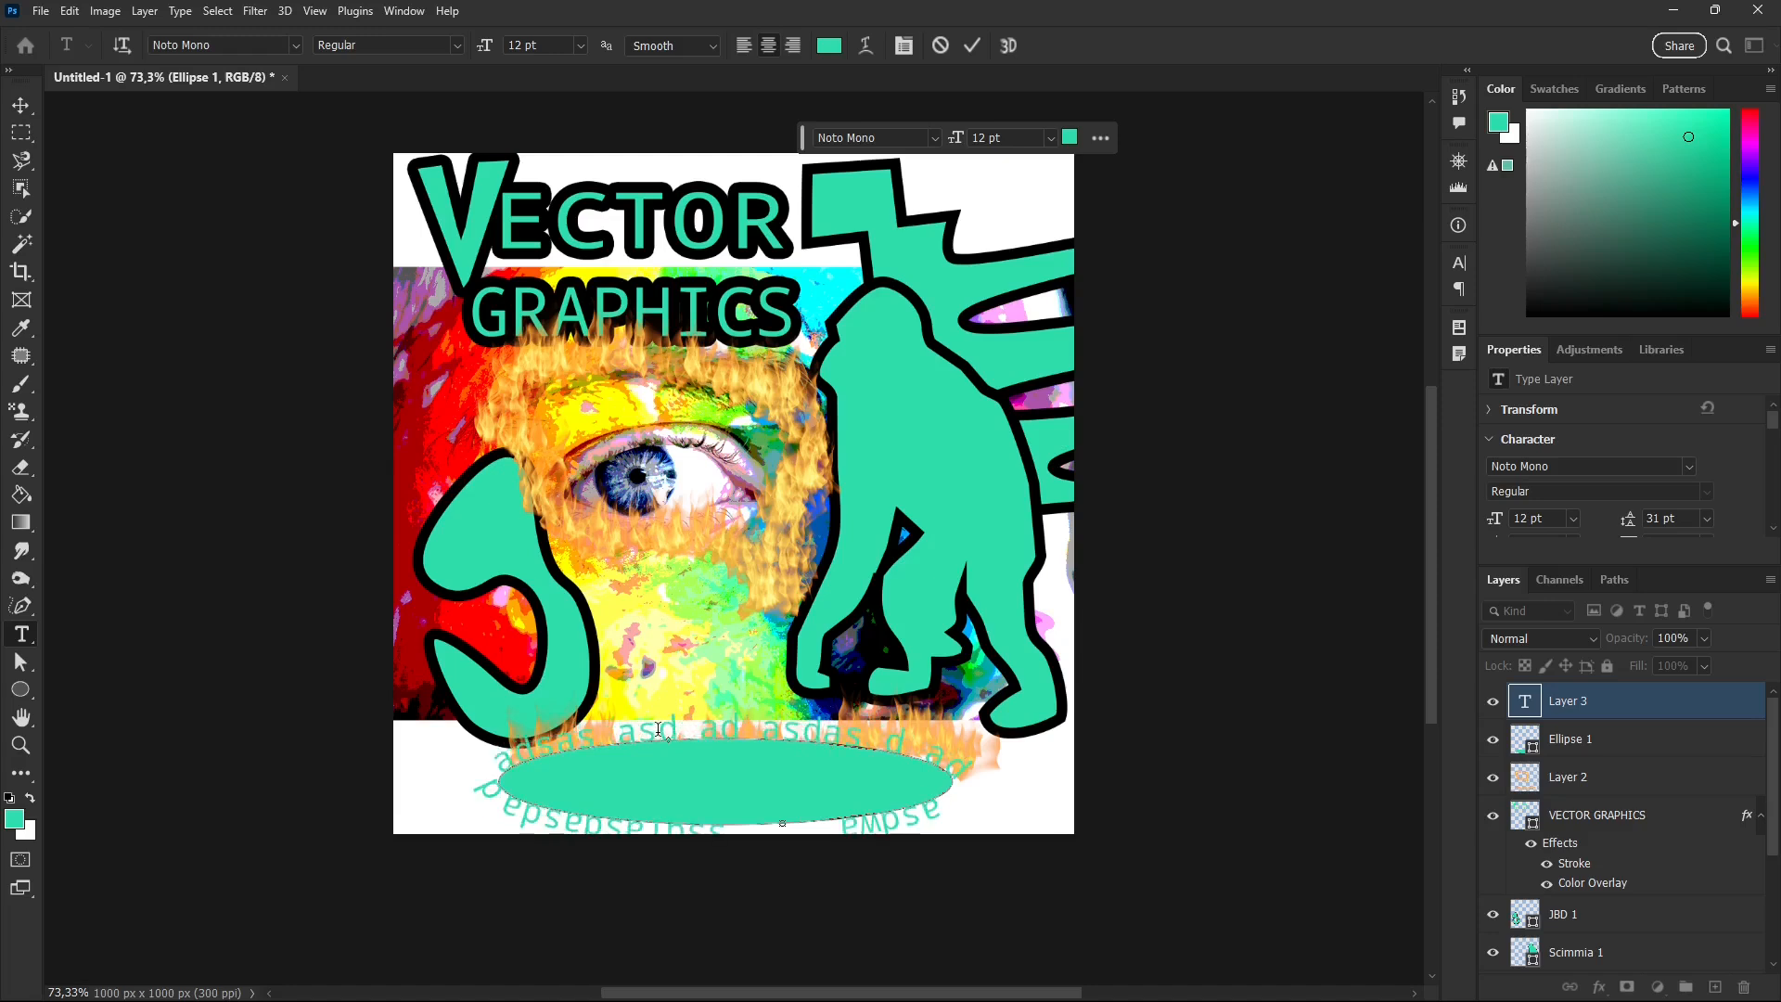
left_click(972, 46)
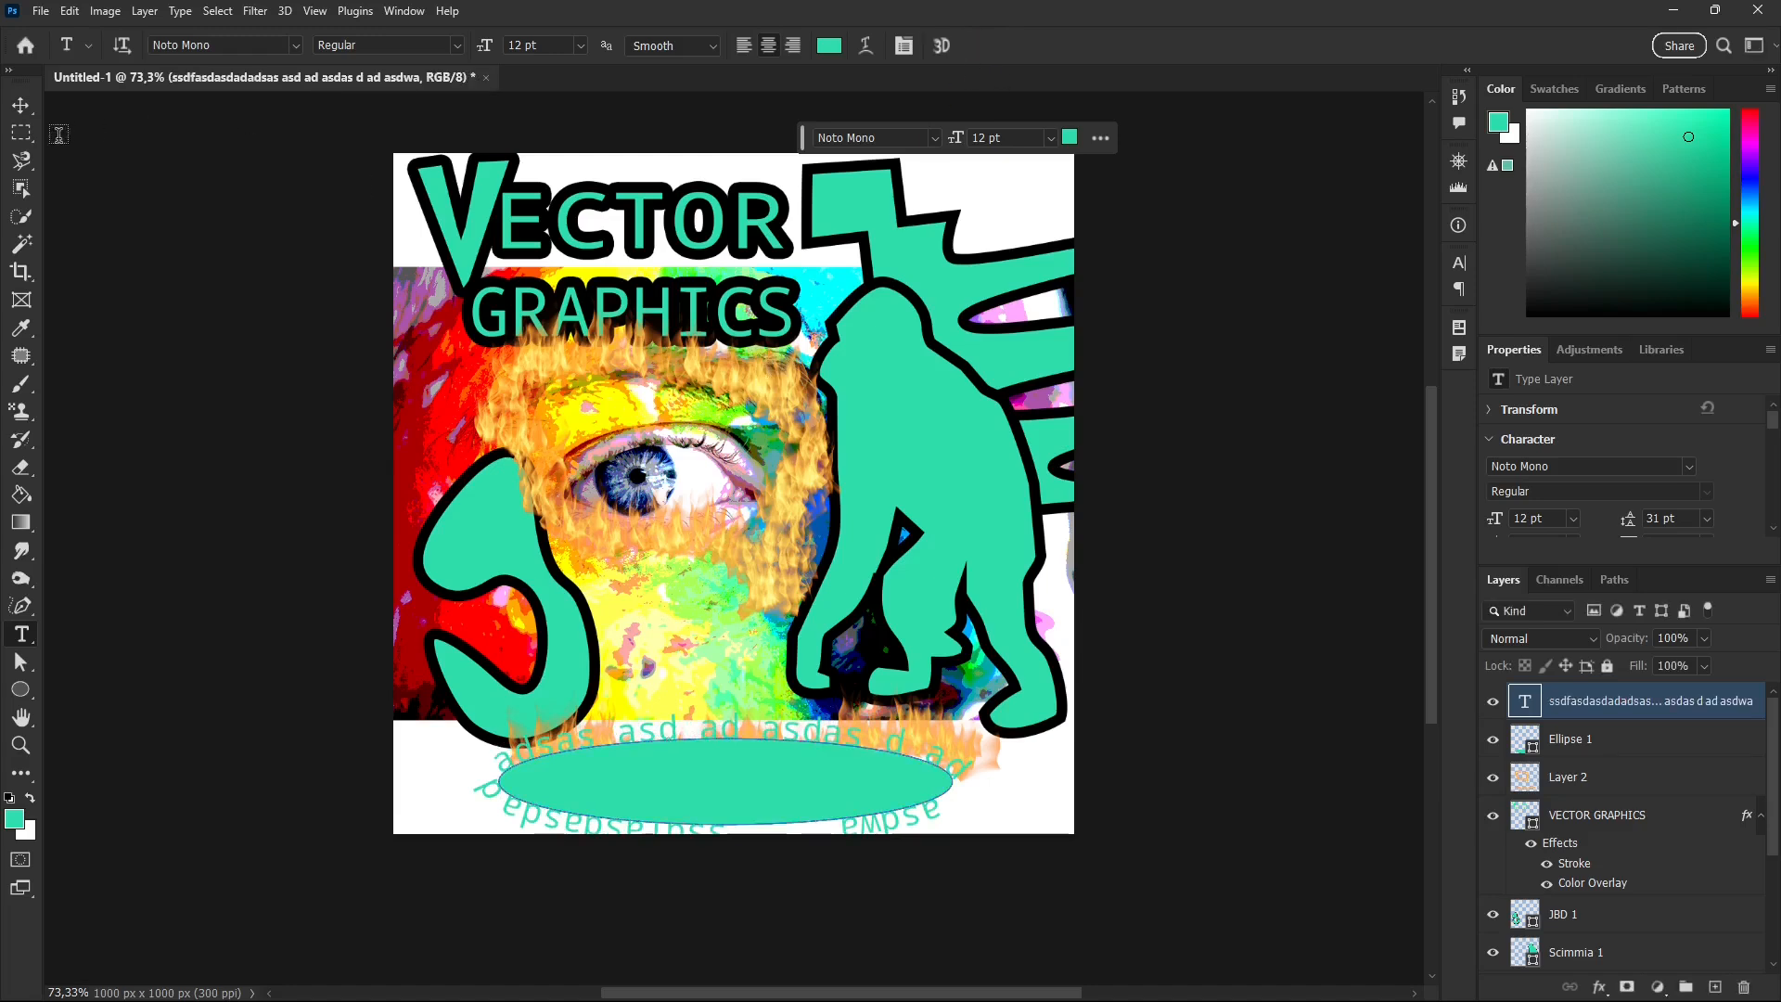
left_click(21, 105)
left_click(336, 357)
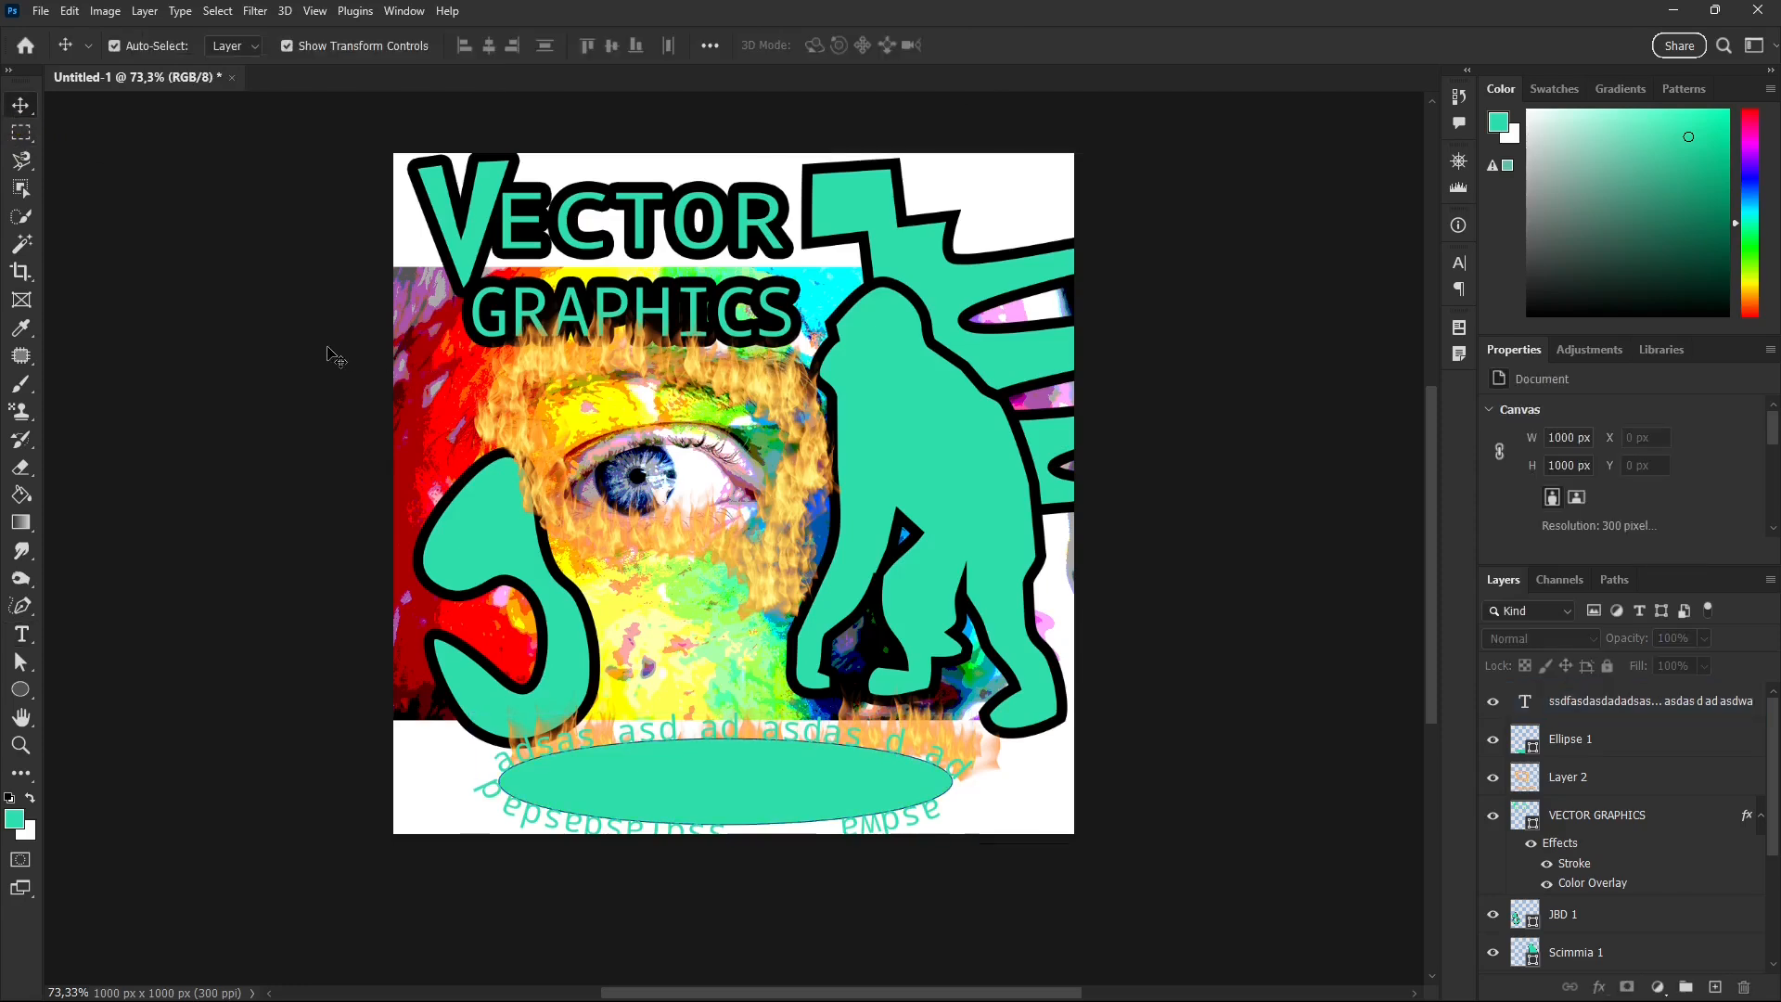